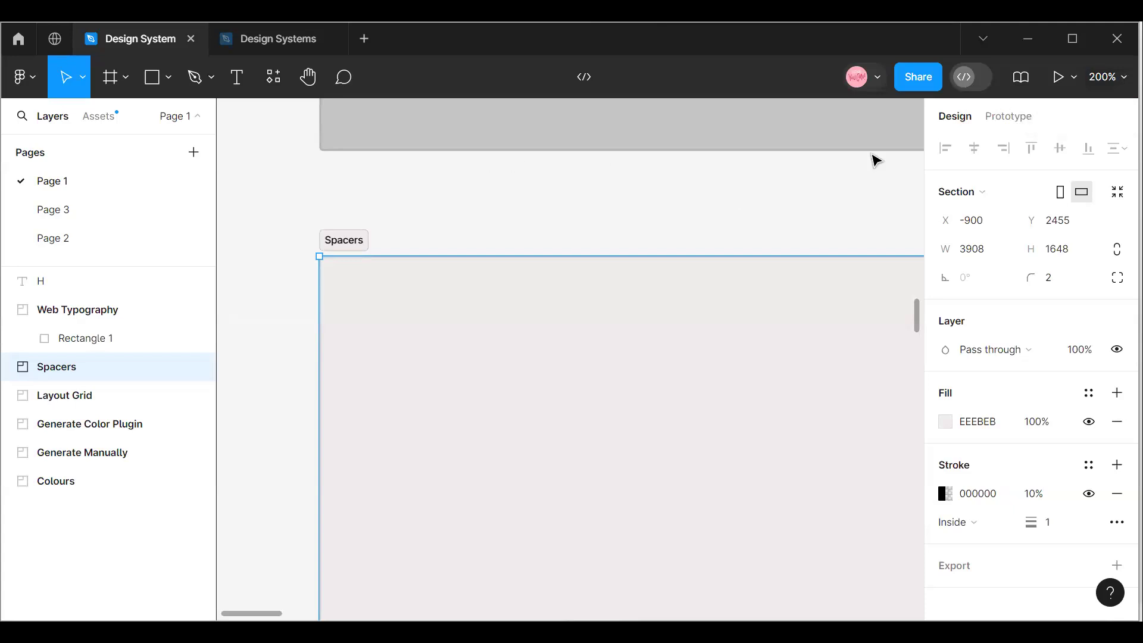
Move the Spacers section slightly up and left to X -903, Y 2437.
{"action": "left_click_drag", "start_coordinate": [429, 431], "coordinate": [421, 396]}
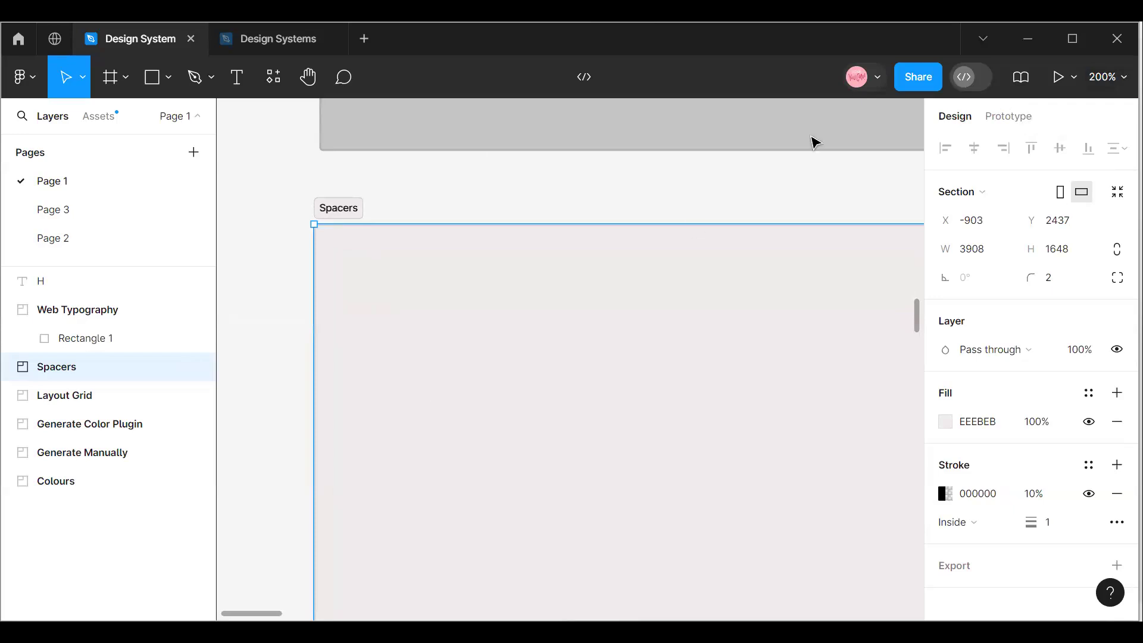
{"action": "left_click", "coordinate": [1107, 77]}
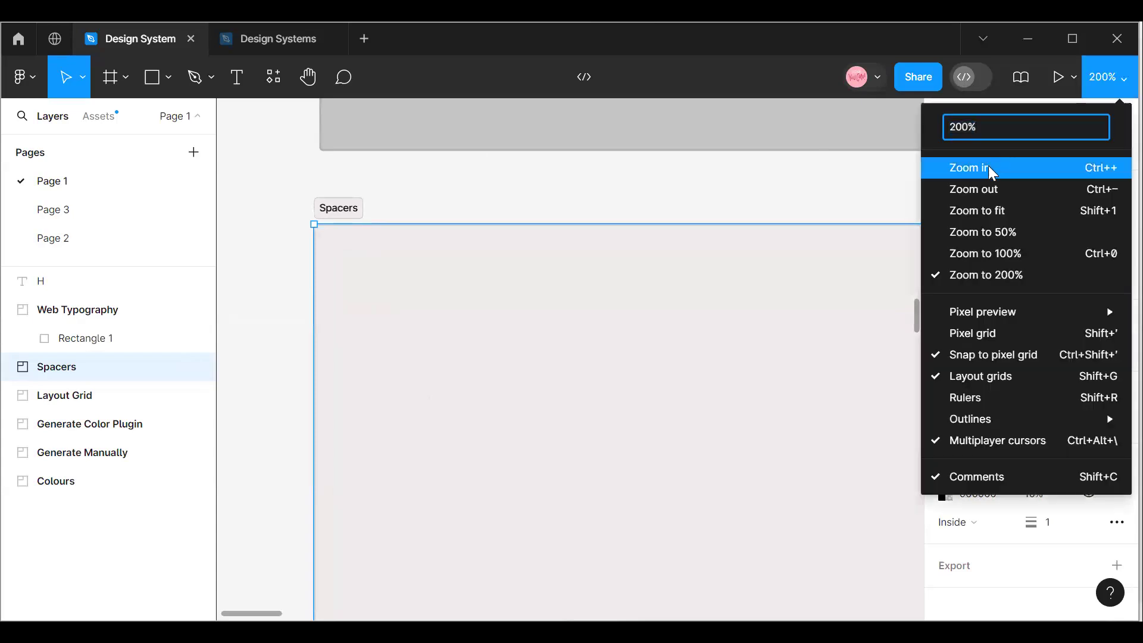
{"action": "left_click", "coordinate": [1030, 168]}
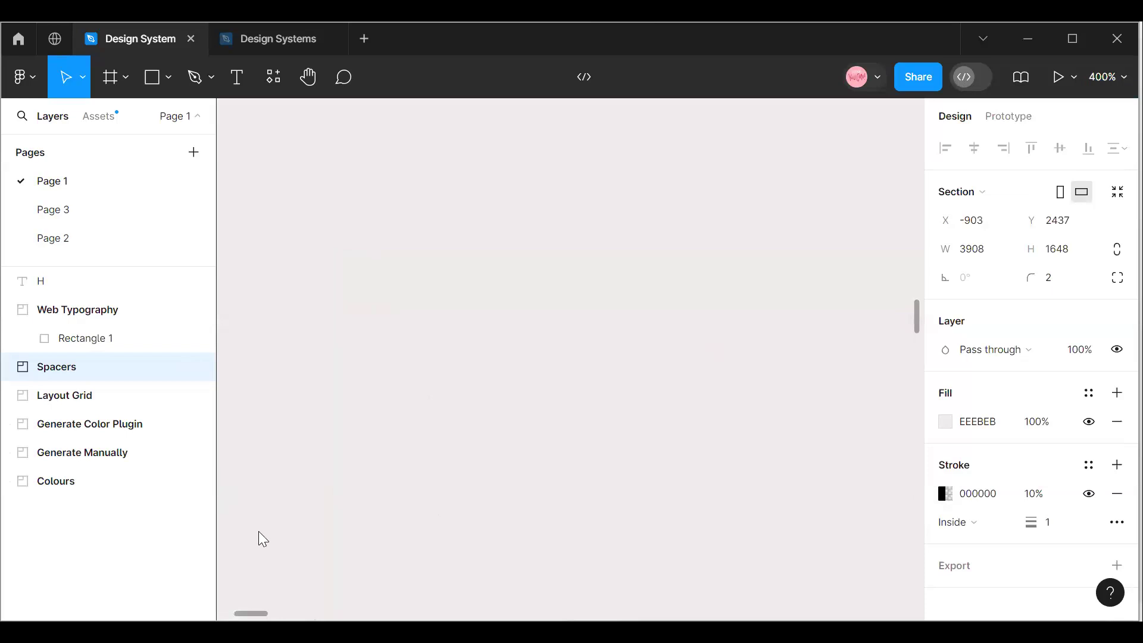
{"action": "left_click_drag", "start_coordinate": [240, 613], "coordinate": [226, 615]}
{"action": "scroll", "coordinate": [671, 531], "scroll_direction": "up", "scroll_amount": 2}
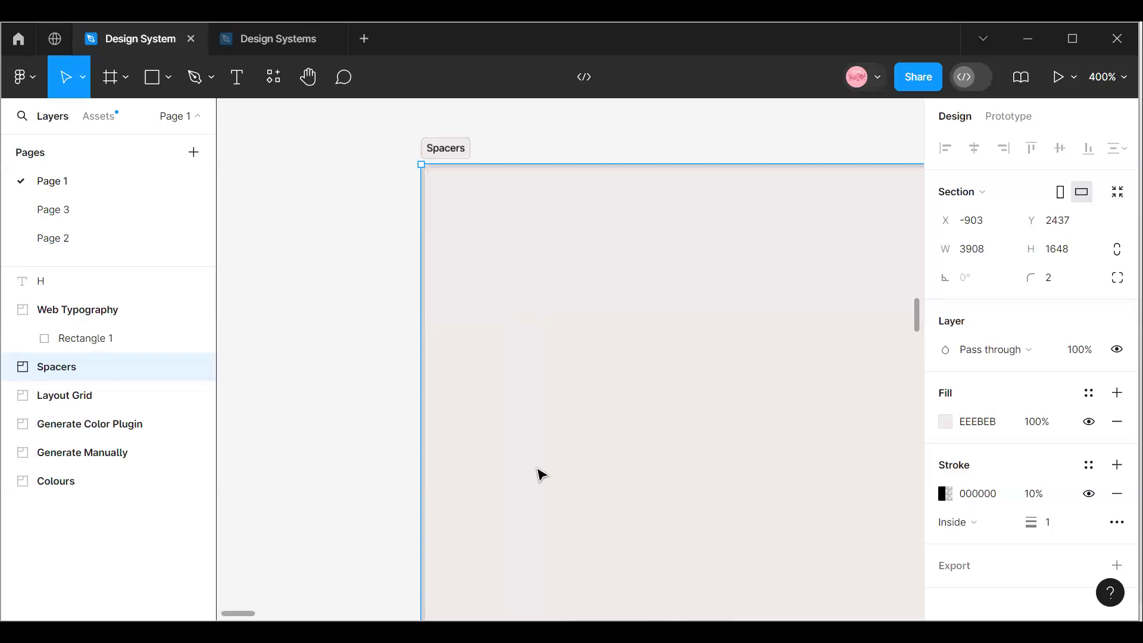
{"action": "left_click_drag", "start_coordinate": [242, 613], "coordinate": [245, 617]}
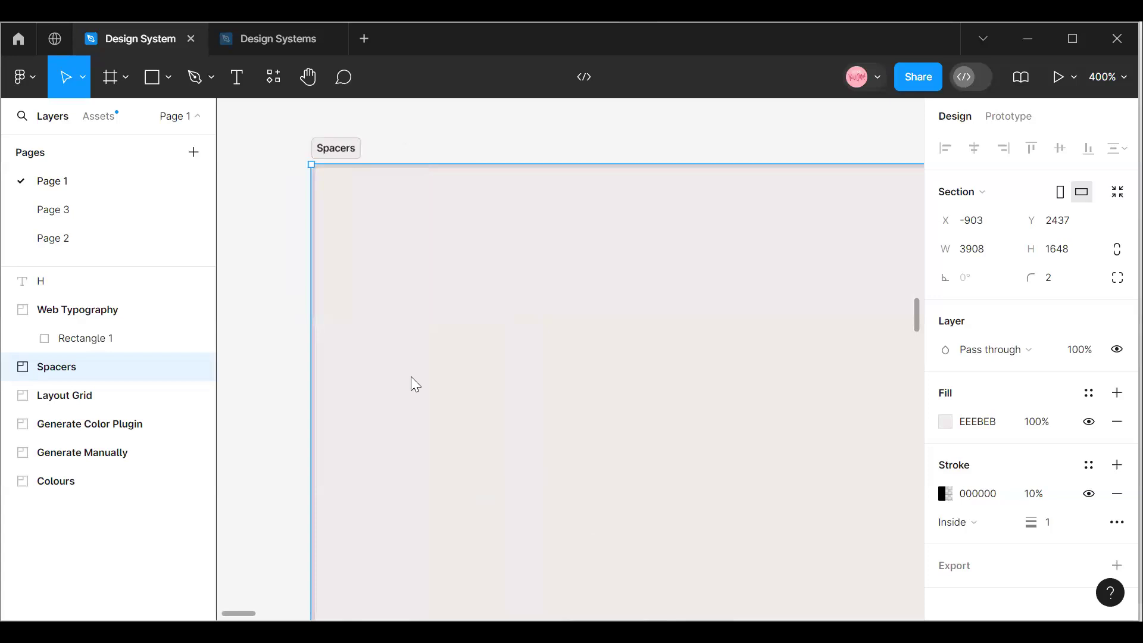
{"action": "left_click", "coordinate": [160, 73]}
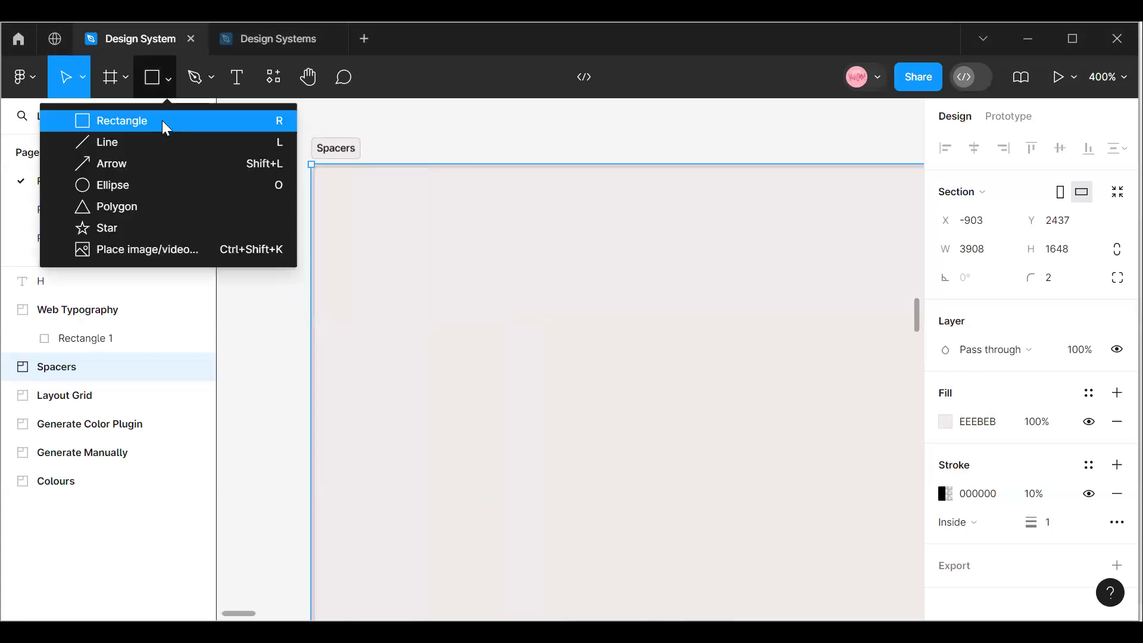
{"action": "left_click", "coordinate": [162, 121]}
{"action": "left_click_drag", "start_coordinate": [372, 228], "coordinate": [423, 247]}
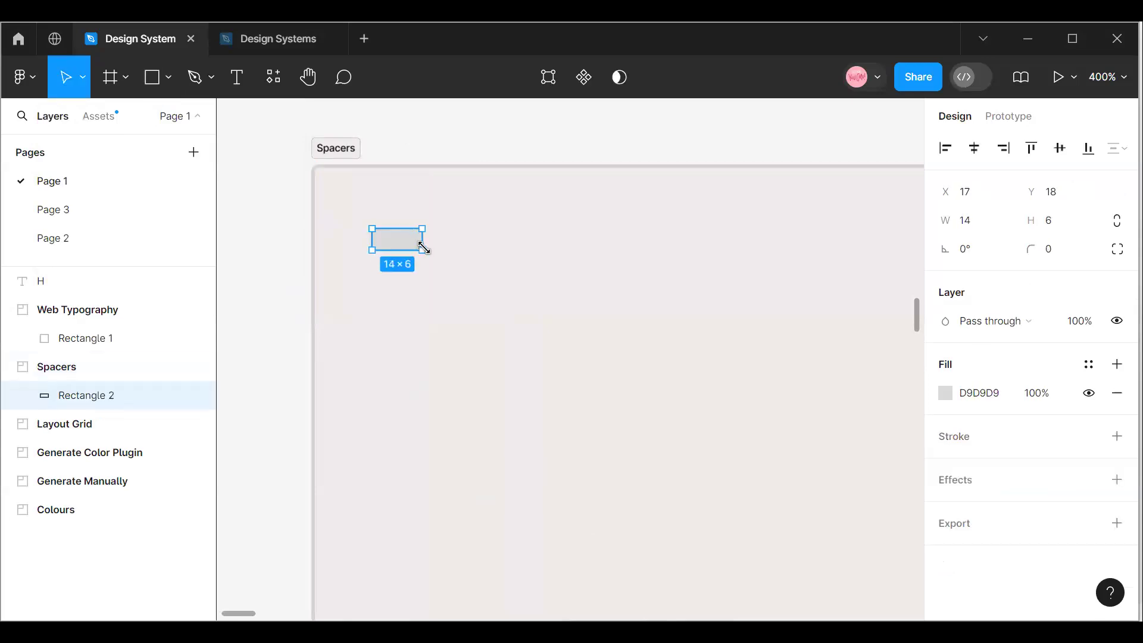
{"action": "key", "text": "Delete"}
Draw a frame of about 10 × 9 near the upper-left corner of the Spacers section.
{"action": "left_click", "coordinate": [122, 78]}
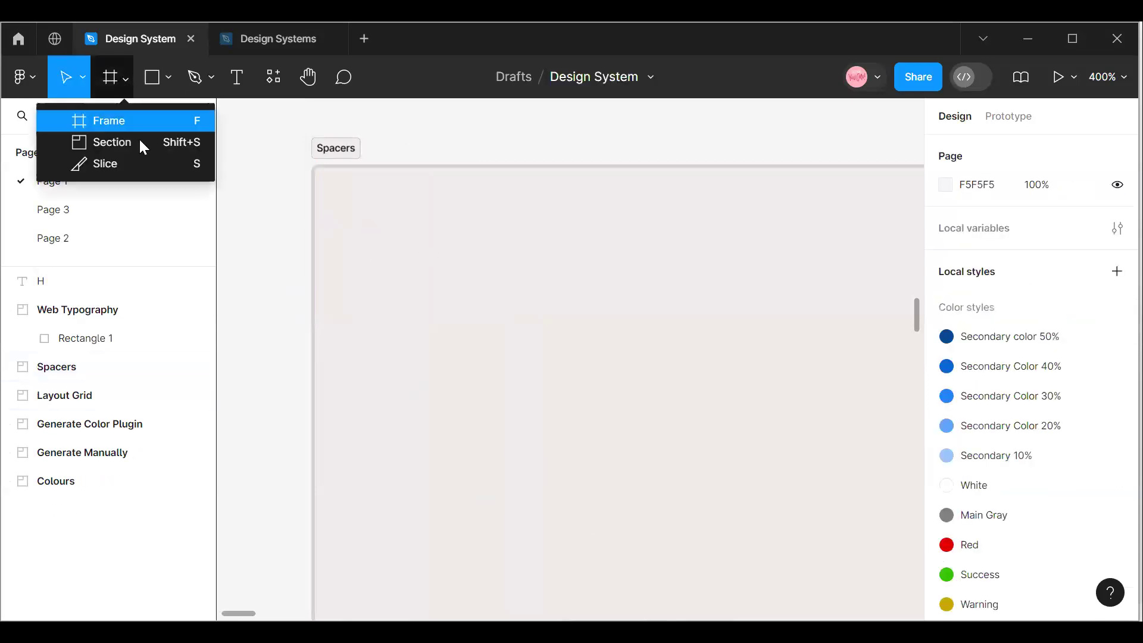
{"action": "left_click", "coordinate": [135, 121]}
{"action": "left_click_drag", "start_coordinate": [358, 222], "coordinate": [392, 253]}
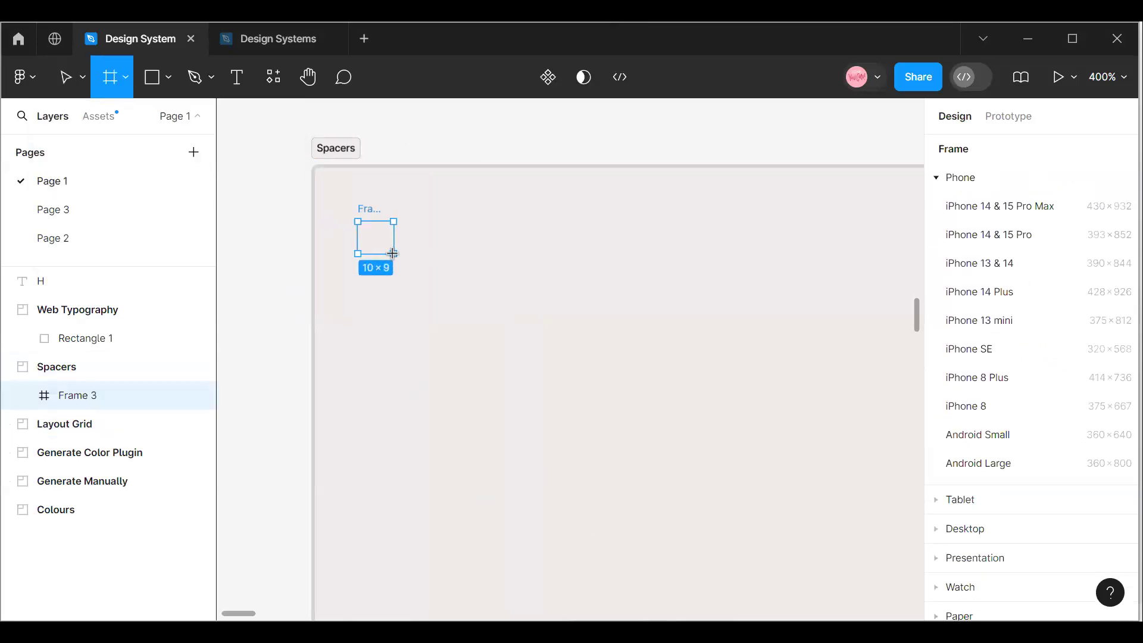
{"action": "left_click", "coordinate": [396, 271]}
{"action": "left_click", "coordinate": [375, 250]}
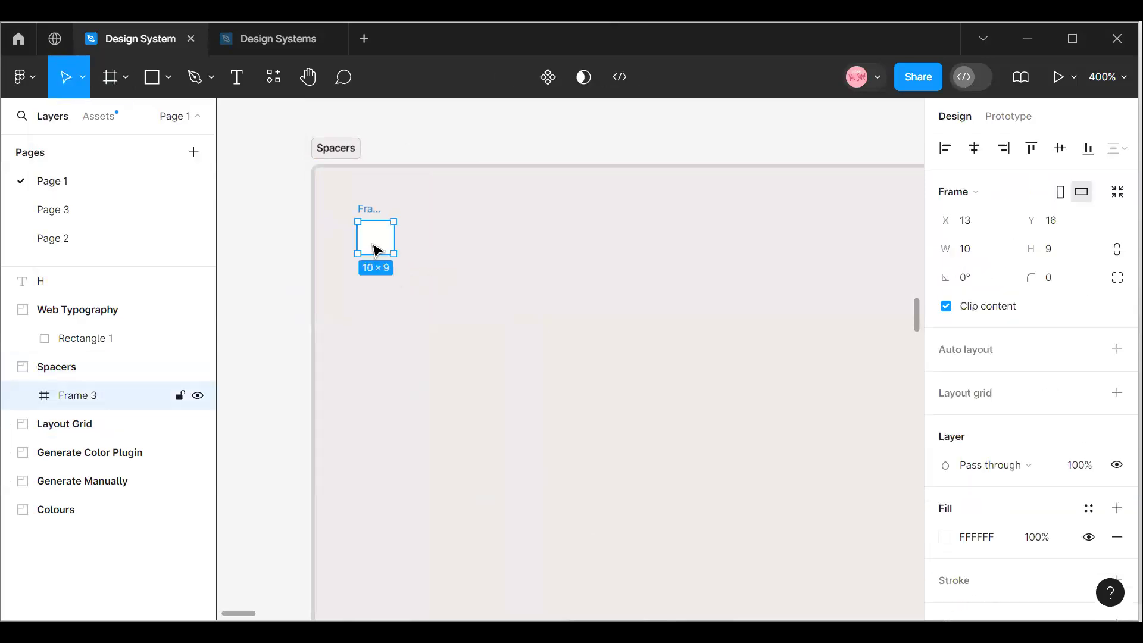
Set the new frame's width and height to 4.
{"action": "left_click", "coordinate": [981, 263]}
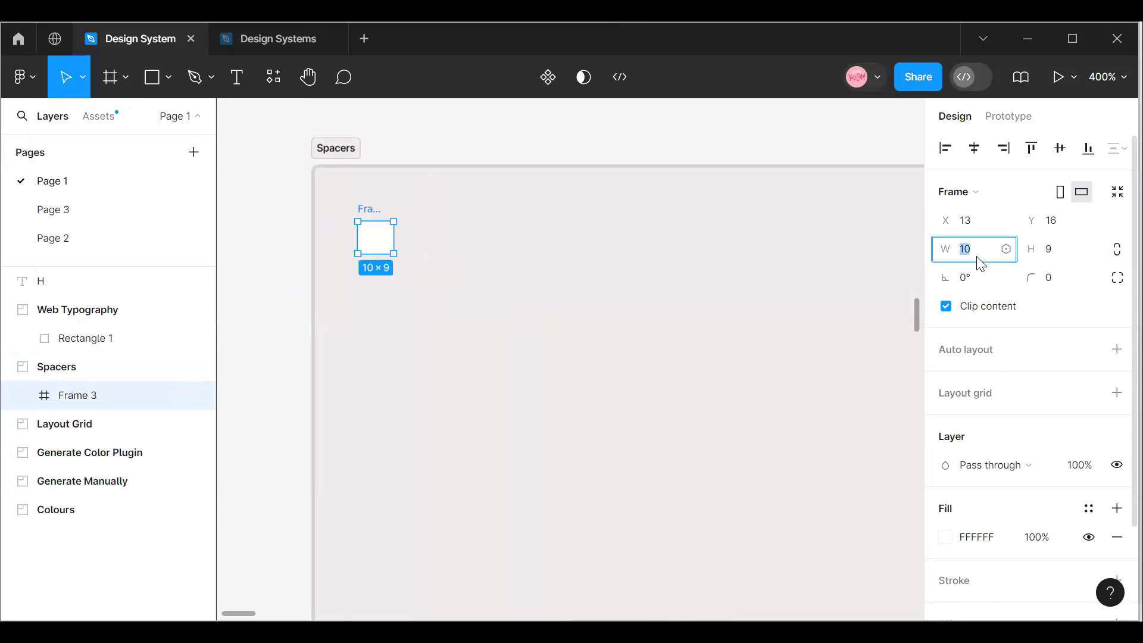
{"action": "type", "text": "4"}
{"action": "left_click", "coordinate": [1058, 256]}
{"action": "type", "text": "4"}
{"action": "key", "text": "Return"}
{"action": "left_click", "coordinate": [377, 238]}
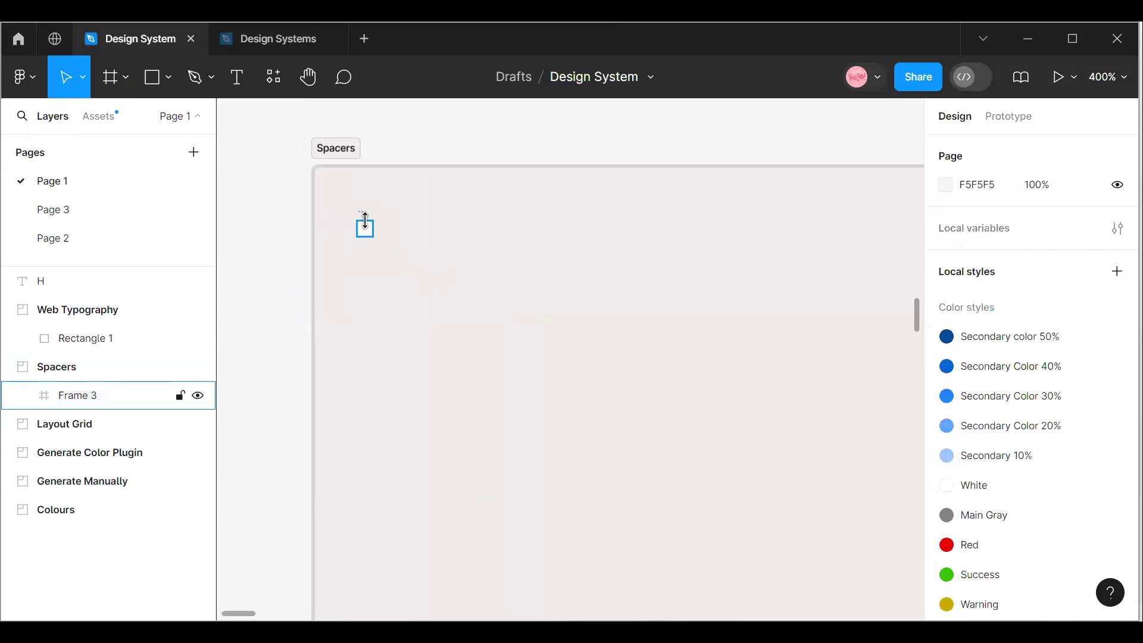
Nudge the small square frame up and left to X 11, Y 15 inside the Spacers section.
{"action": "left_click", "coordinate": [364, 228]}
{"action": "left_click", "coordinate": [1113, 79]}
{"action": "left_click", "coordinate": [1002, 157]}
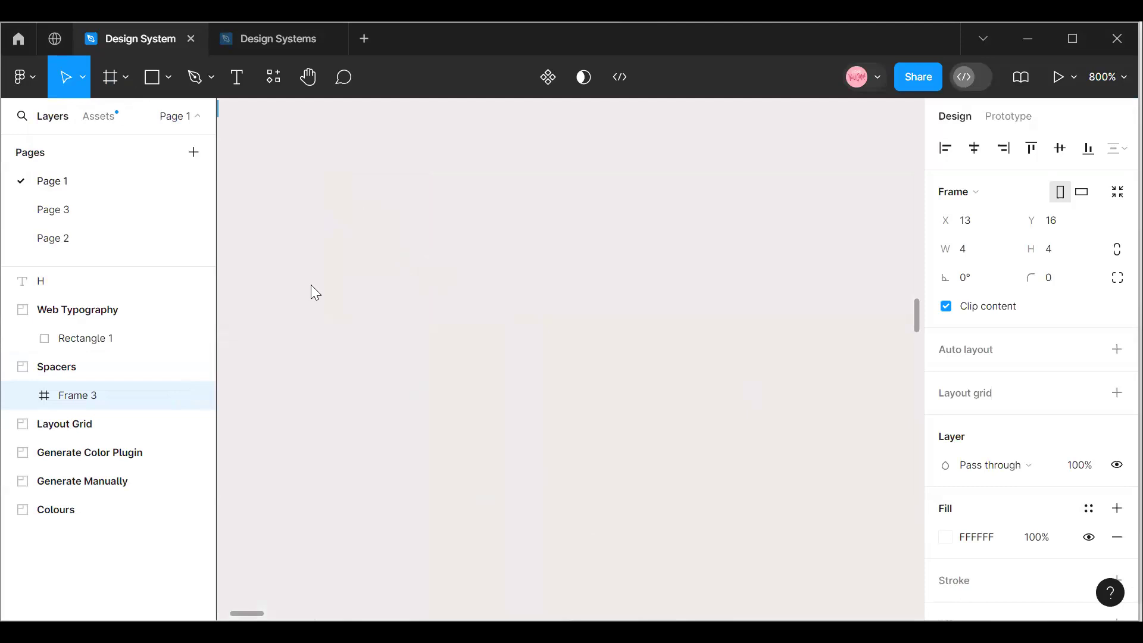
{"action": "left_click", "coordinate": [238, 618]}
{"action": "left_click_drag", "start_coordinate": [241, 616], "coordinate": [232, 616]}
{"action": "scroll", "coordinate": [407, 527], "scroll_direction": "up", "scroll_amount": 3}
{"action": "scroll", "coordinate": [450, 477], "scroll_direction": "up", "scroll_amount": 1}
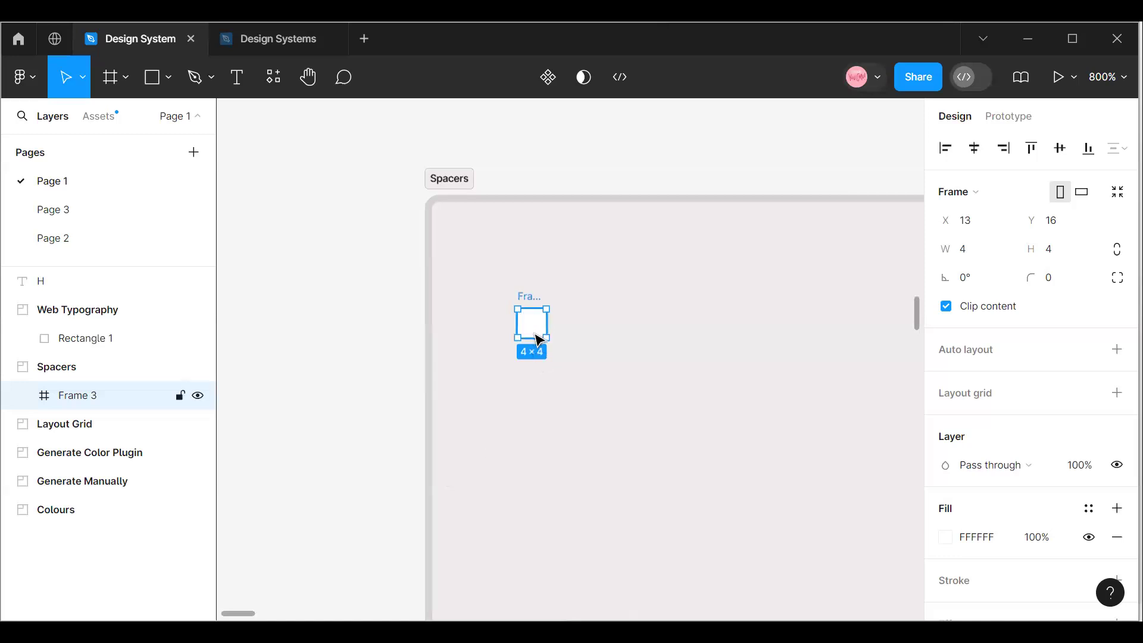
{"action": "key", "text": "Up"}
{"action": "key", "text": "Left"}
{"action": "key", "text": "Left"}
Rename the small square frame as 4PX.
{"action": "left_click_drag", "start_coordinate": [235, 613], "coordinate": [244, 614]}
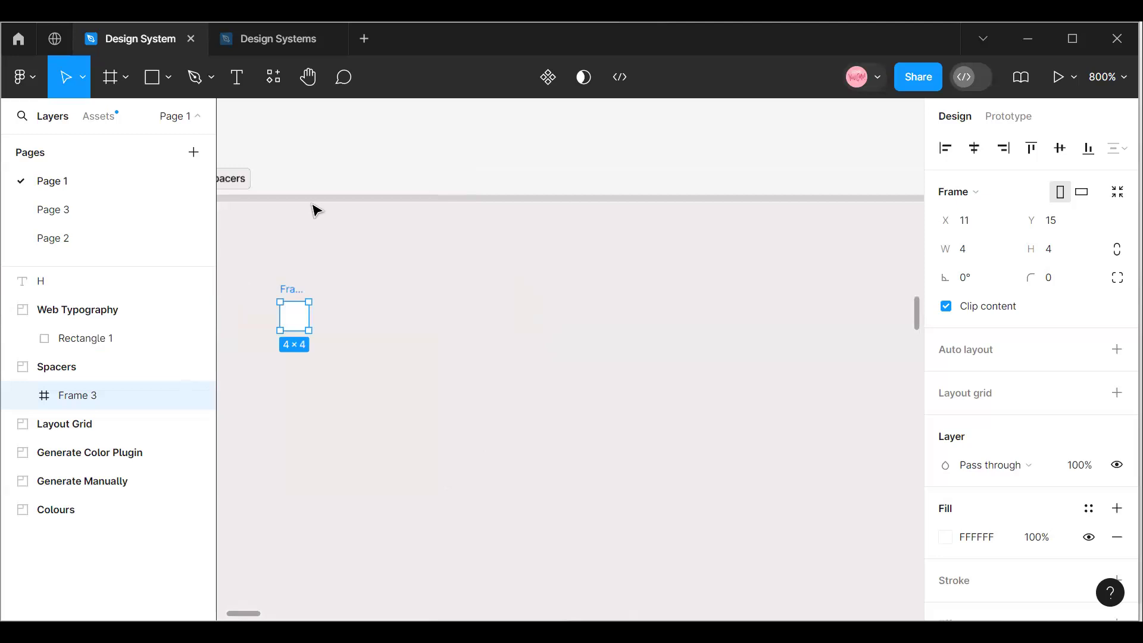
{"action": "left_click_drag", "start_coordinate": [249, 613], "coordinate": [246, 609]}
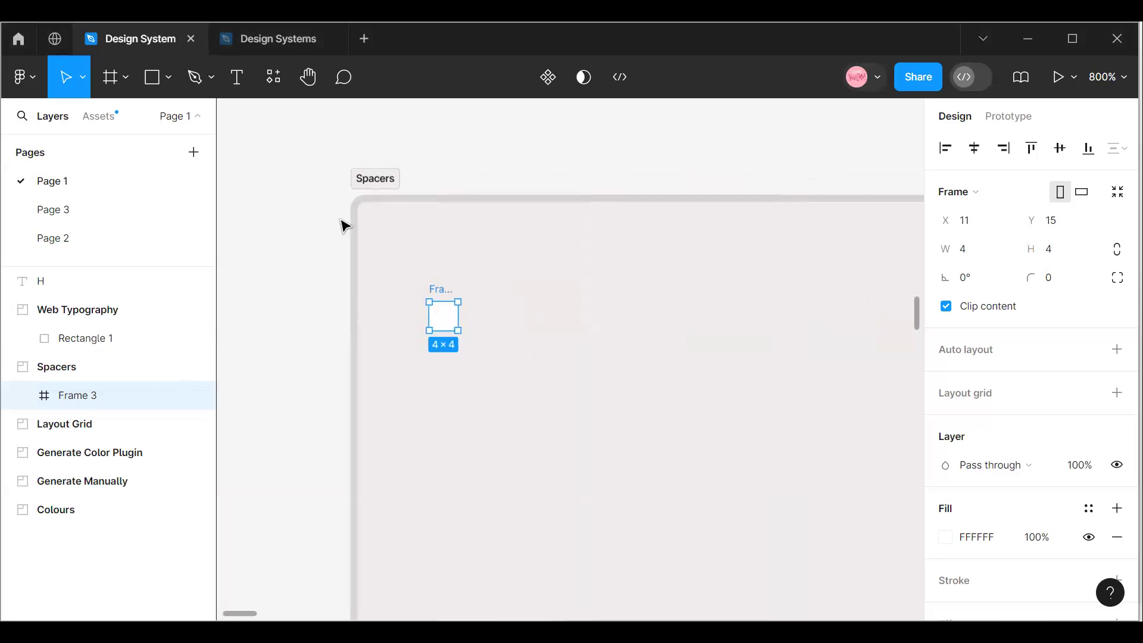
{"action": "double_click", "coordinate": [438, 289]}
{"action": "type", "text": "S"}
{"action": "key", "text": "BackSpace"}
{"action": "type", "text": "4px"}
{"action": "left_click", "coordinate": [469, 324]}
Change the 4PX frame's fill to light pink F4D0D0.
{"action": "left_click", "coordinate": [443, 318]}
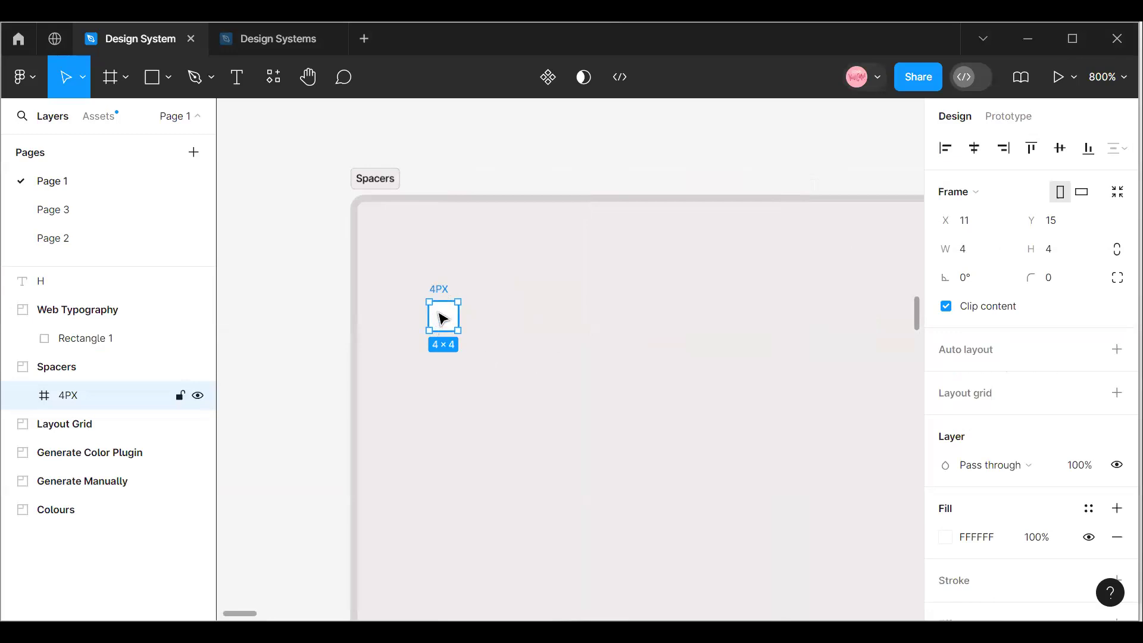
{"action": "left_click", "coordinate": [946, 537]}
{"action": "left_click", "coordinate": [862, 225]}
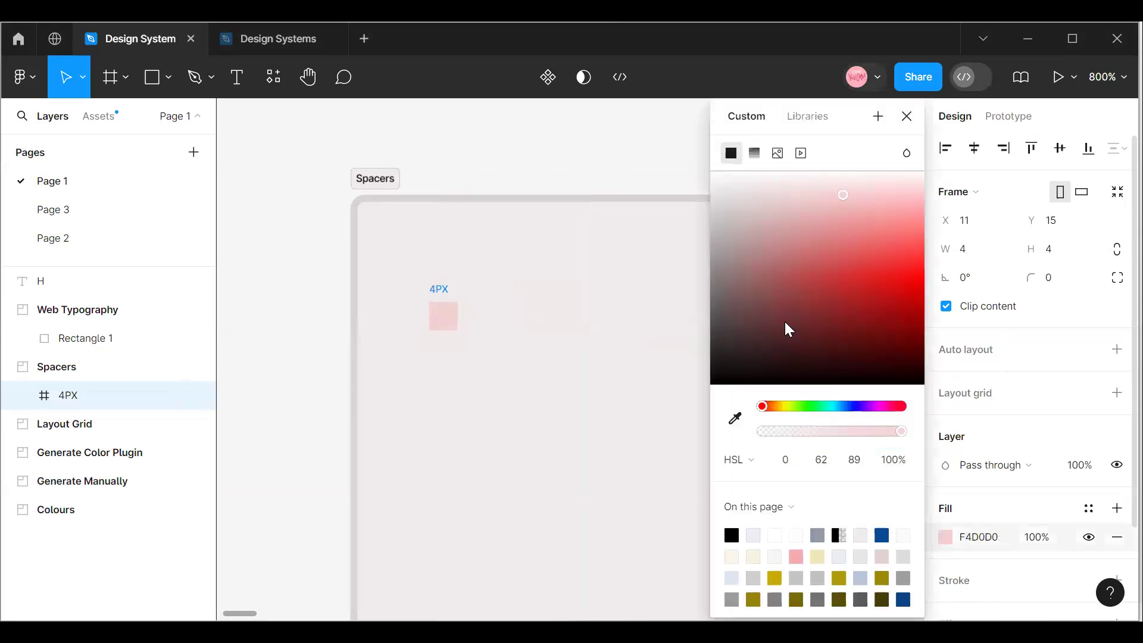
{"action": "left_click", "coordinate": [477, 345]}
Duplicate the 4PX frame and place the copy directly below the original at X 11, Y 21.
{"action": "left_click", "coordinate": [441, 323]}
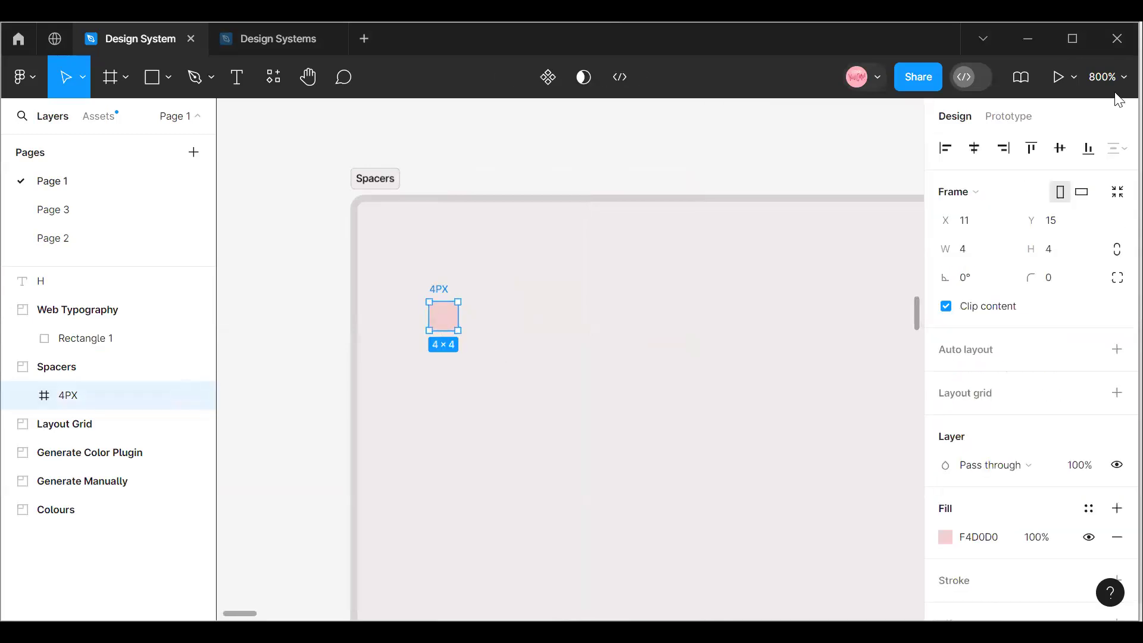
{"action": "left_click", "coordinate": [1111, 80]}
{"action": "key", "text": "ctrl+minus"}
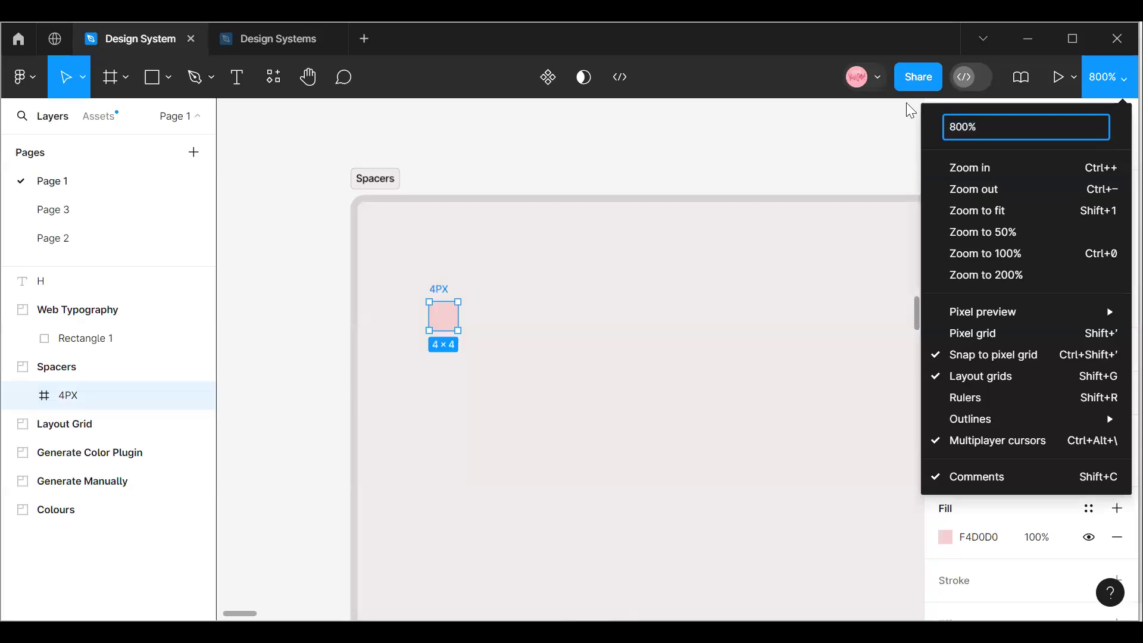
{"action": "key", "text": "alt+Tab"}
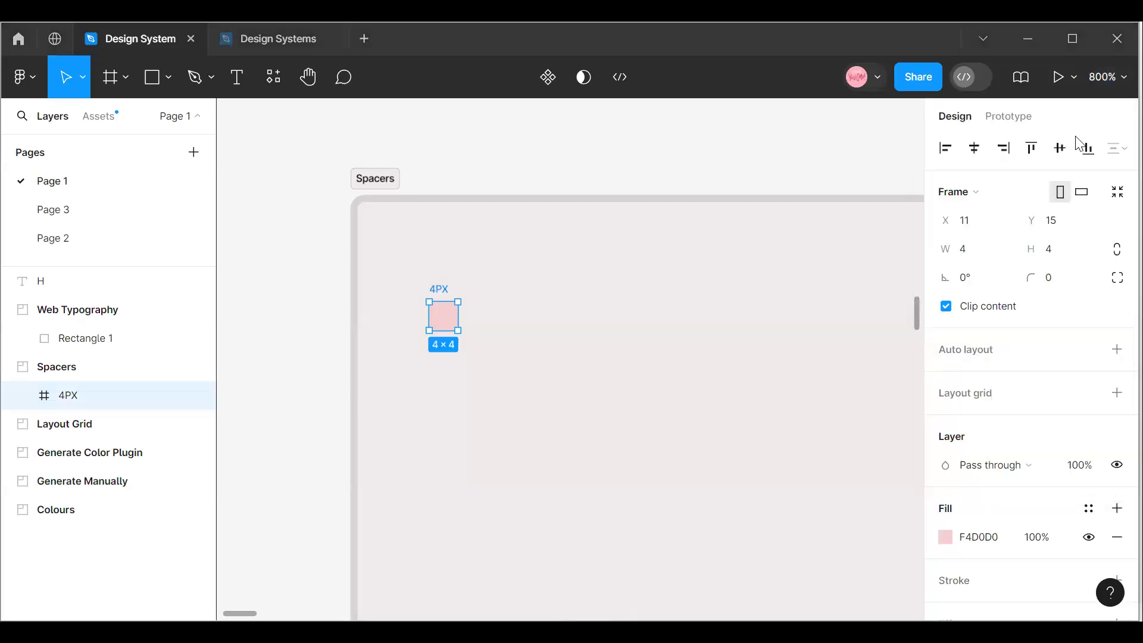
{"action": "key", "text": "ctrl+plus"}
{"action": "scroll", "coordinate": [459, 478], "scroll_direction": "up", "scroll_amount": 5}
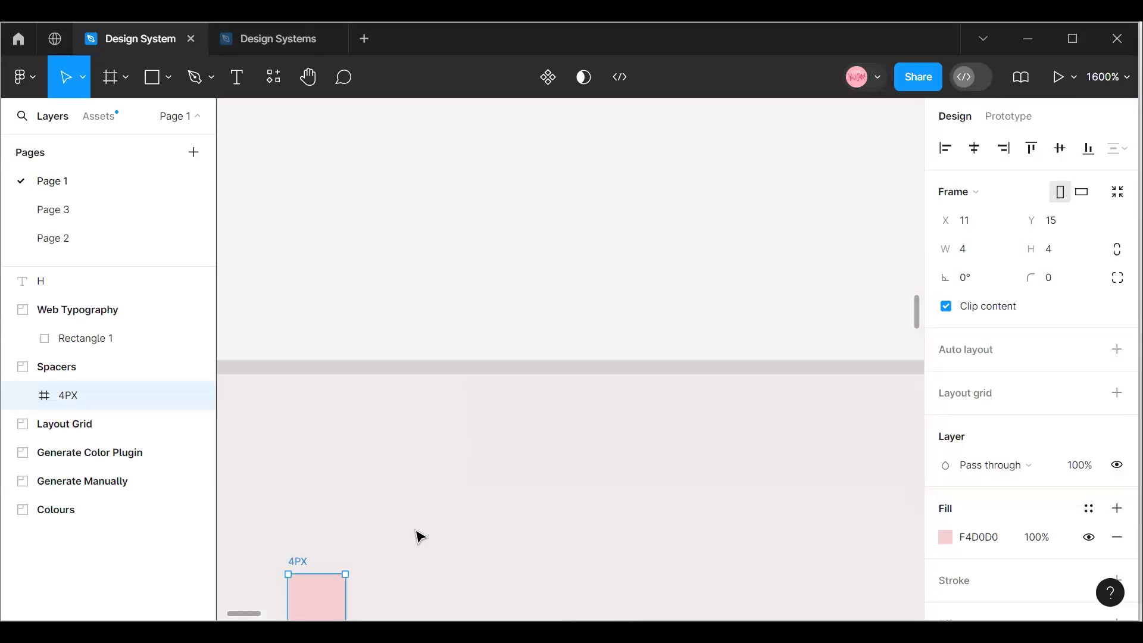
{"action": "scroll", "coordinate": [357, 521], "scroll_direction": "down", "scroll_amount": 2}
{"action": "mouse_move", "coordinate": [248, 616]}
{"action": "left_mouse_down"}
{"action": "mouse_move", "coordinate": [233, 618]}
{"action": "mouse_move", "coordinate": [245, 619]}
{"action": "left_mouse_up"}
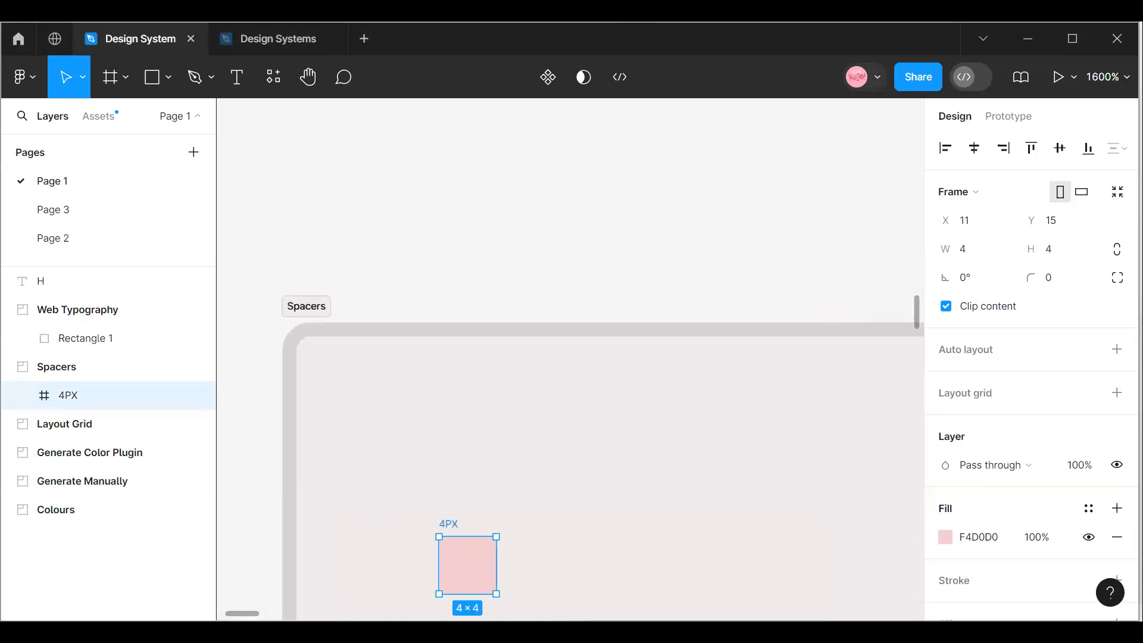
{"action": "scroll", "coordinate": [470, 448], "scroll_direction": "down", "scroll_amount": 5}
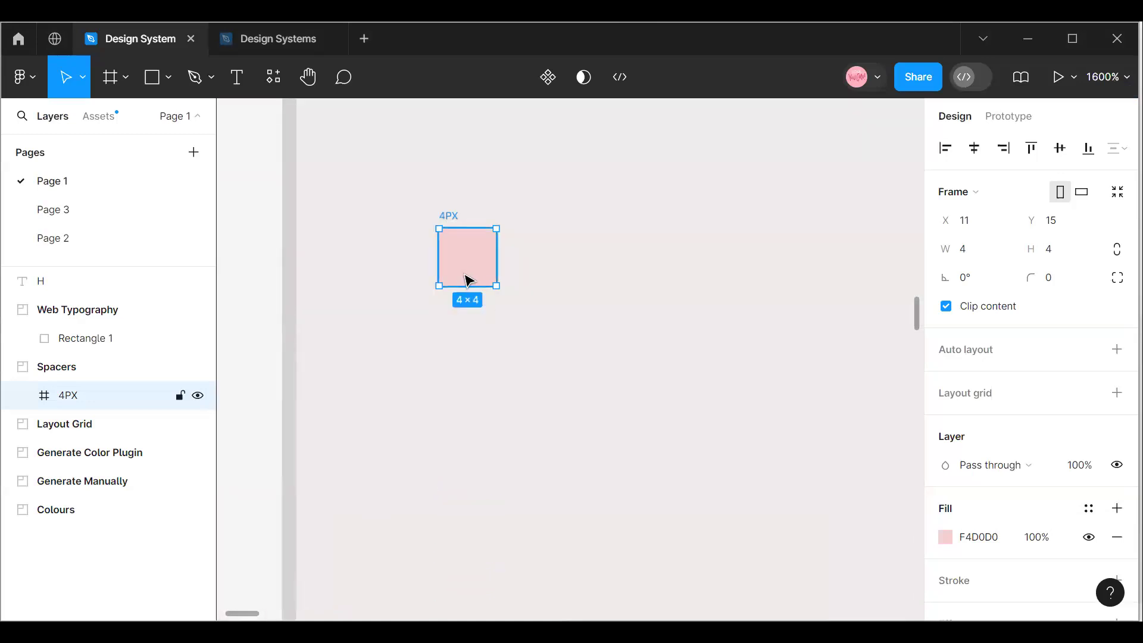
{"action": "key", "text": "ctrl+d"}
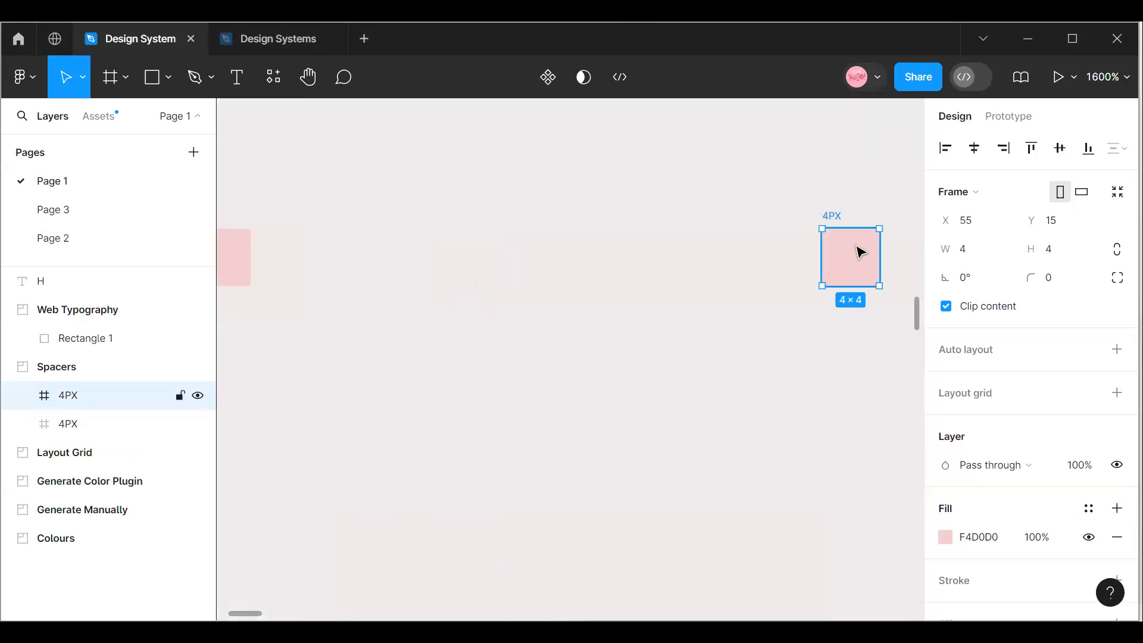
{"action": "left_click_drag", "start_coordinate": [102, 410], "coordinate": [459, 329]}
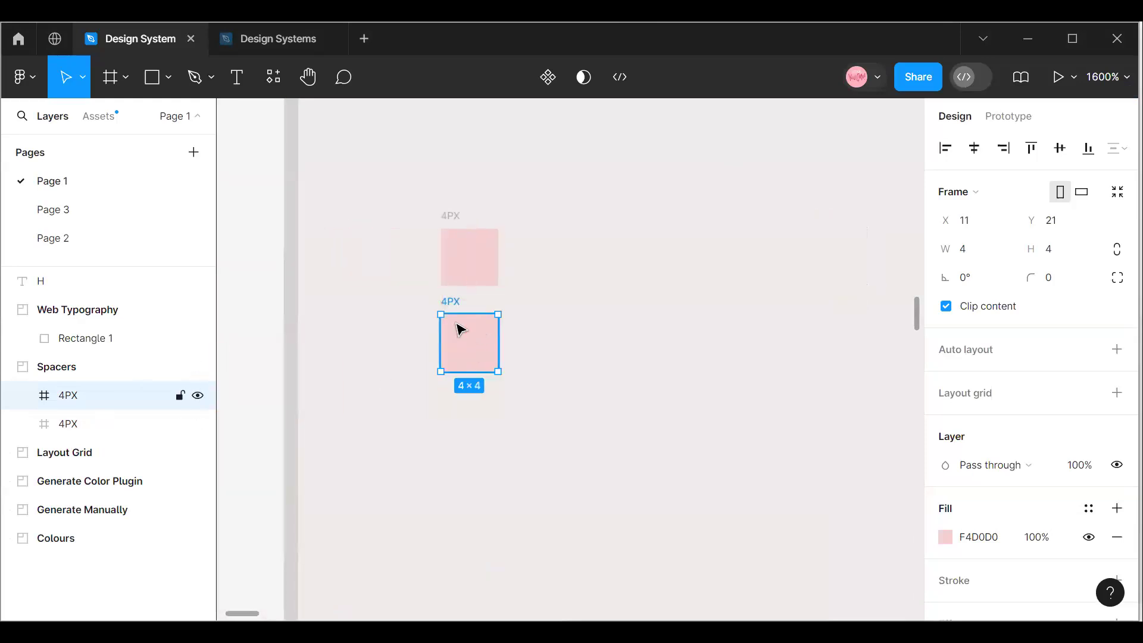
Resize the duplicated square to 8 × 8 and shift it to X 10, Y 20 below the smaller one.
{"action": "left_click", "coordinate": [976, 257]}
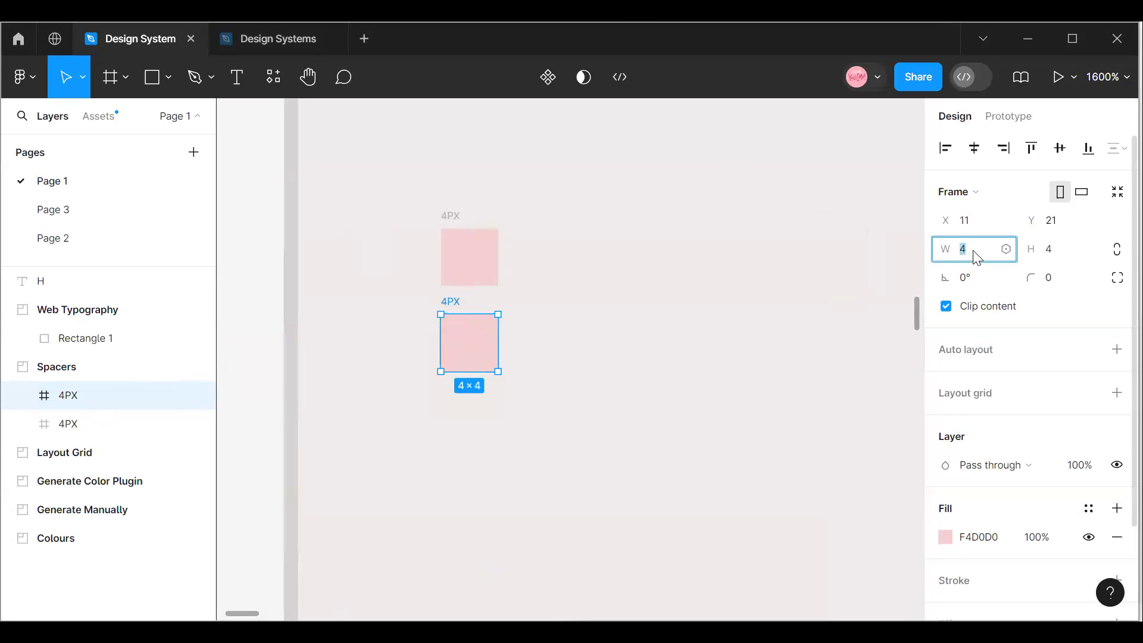
{"action": "type", "text": "8"}
{"action": "left_click", "coordinate": [1061, 259]}
{"action": "type", "text": "8"}
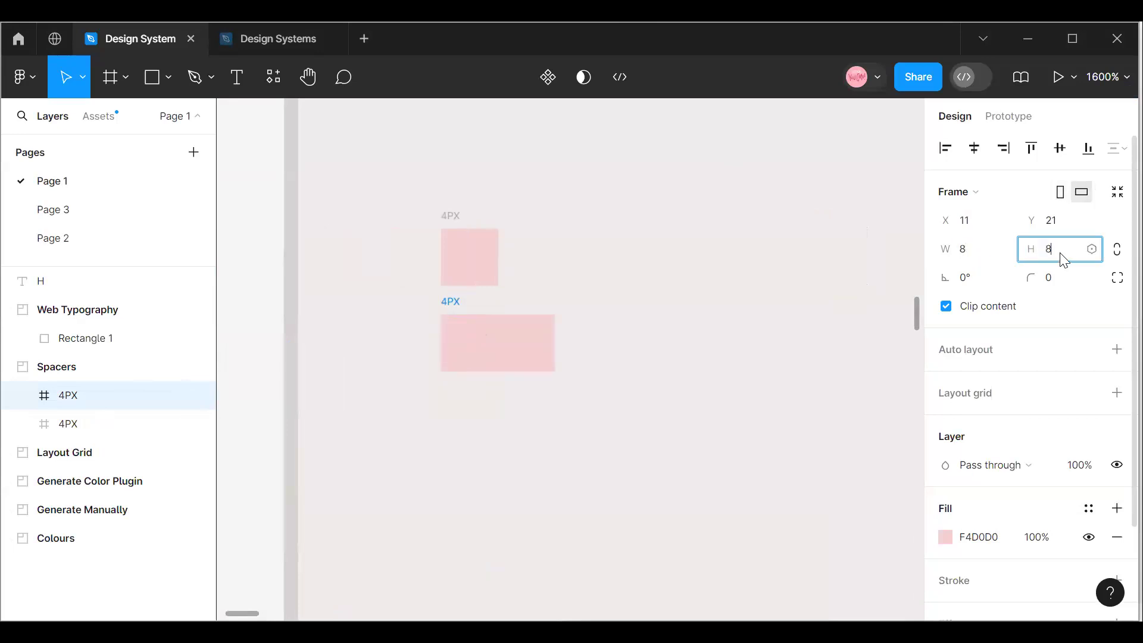
{"action": "key", "text": "Return"}
{"action": "left_click_drag", "start_coordinate": [526, 364], "coordinate": [512, 353]}
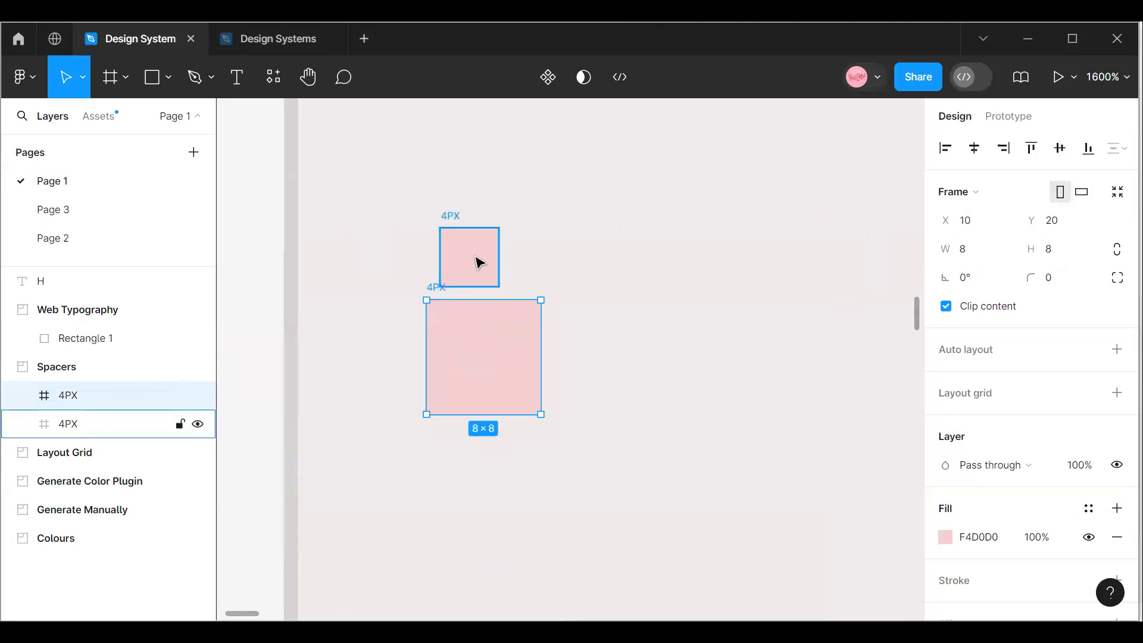
Select both pink squares and wrap them in a vertical auto layout frame.
{"action": "left_click", "coordinate": [476, 259]}
{"action": "left_click", "coordinate": [491, 343], "text": "shift"}
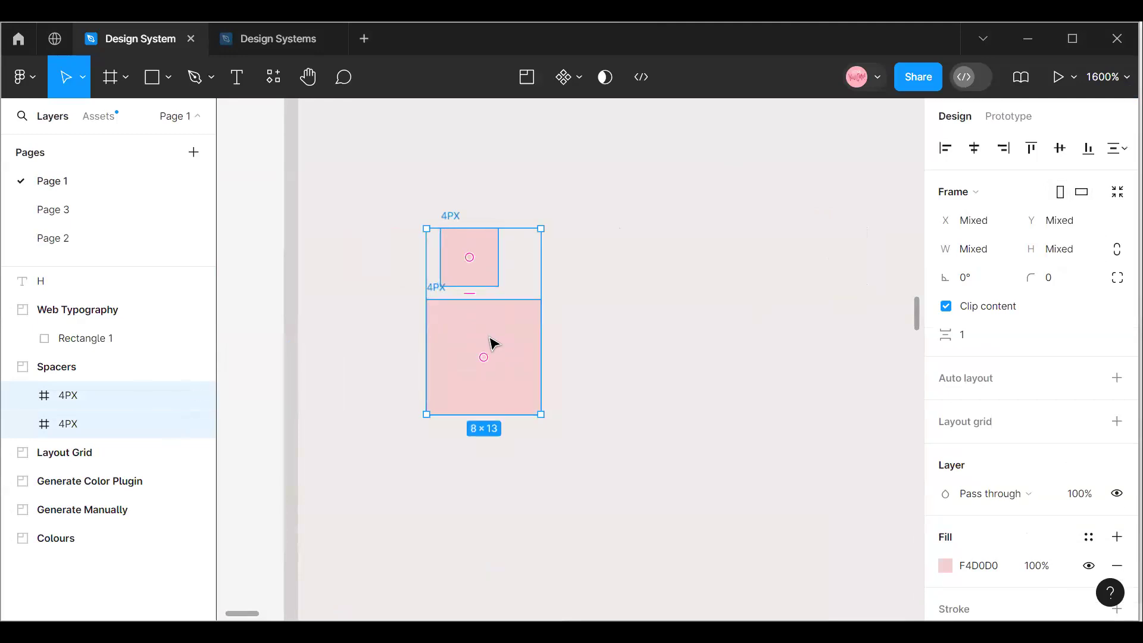
{"action": "key", "text": "shift+a"}
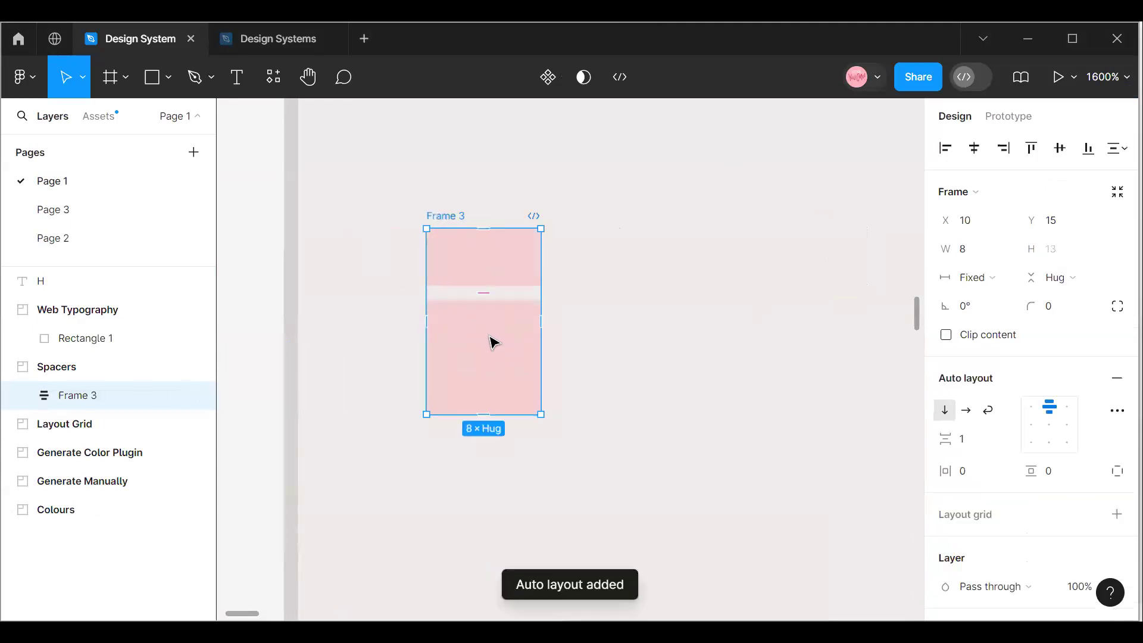
Set the upper square's width back to 4 inside the auto layout frame.
{"action": "left_click", "coordinate": [455, 250]}
{"action": "left_click", "coordinate": [970, 256]}
{"action": "type", "text": "4"}
{"action": "key", "text": "Return"}
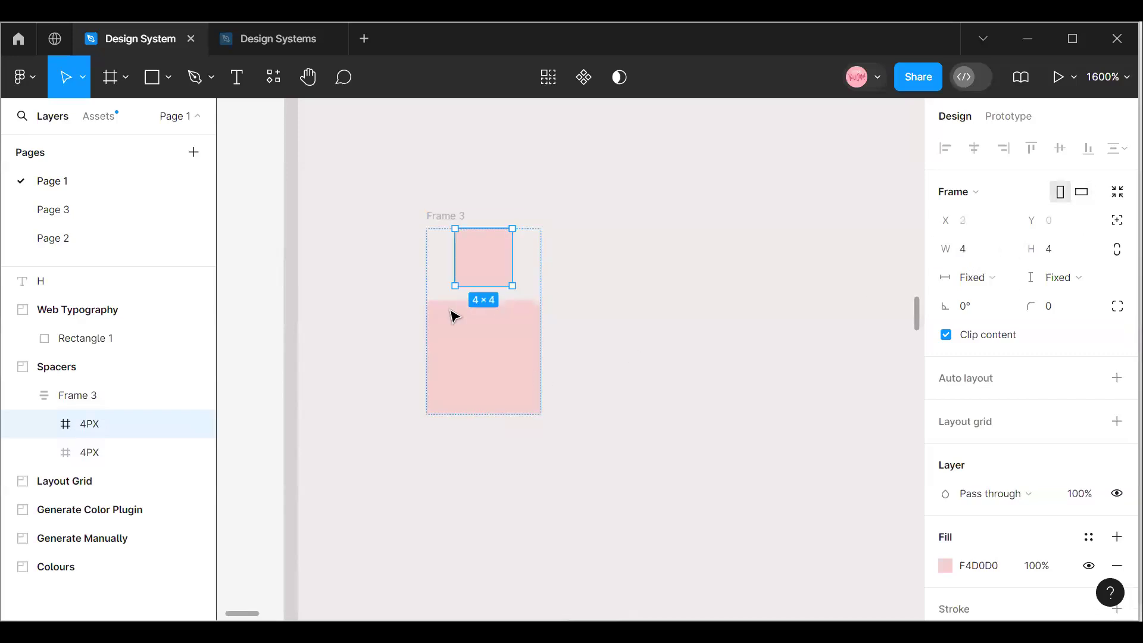
{"action": "left_click", "coordinate": [454, 317]}
{"action": "left_click", "coordinate": [977, 259]}
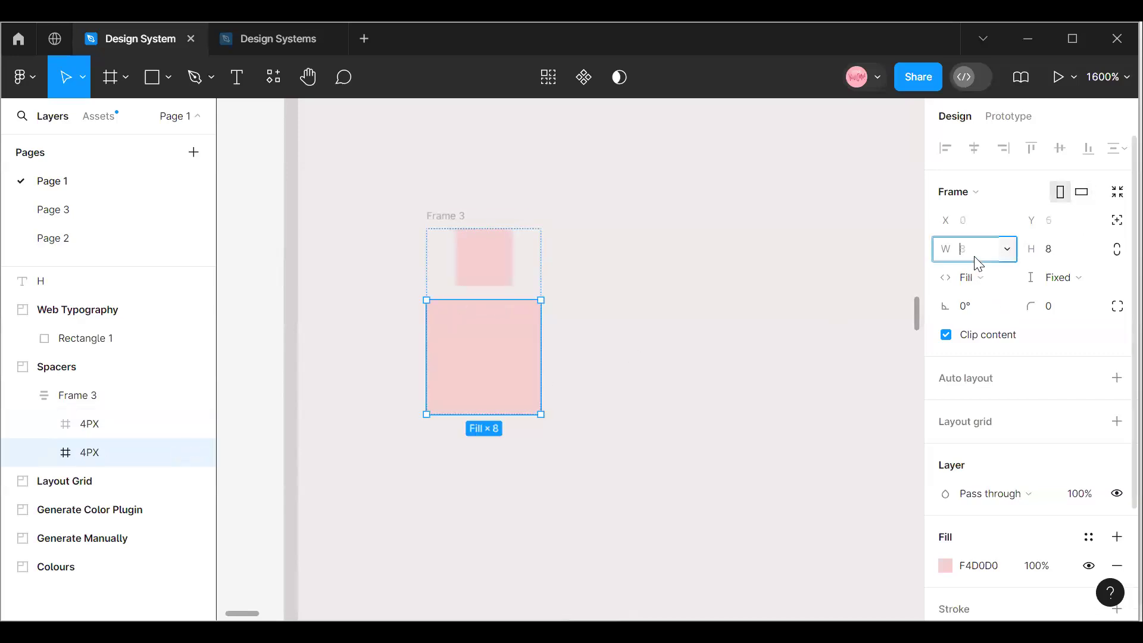
{"action": "key", "text": "Return"}
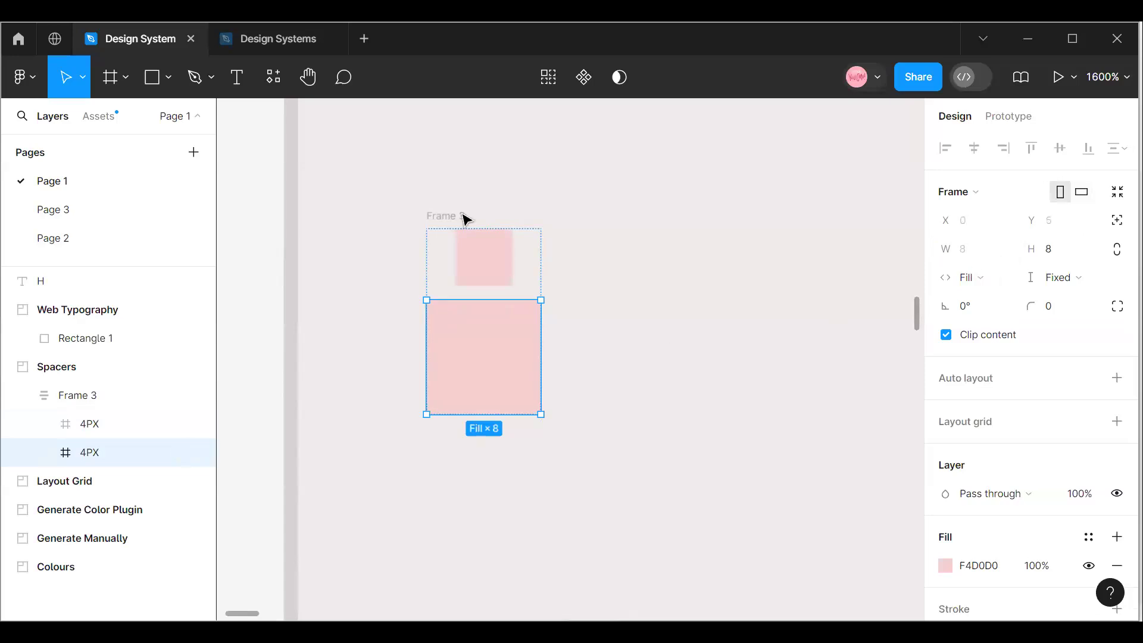
{"action": "left_click", "coordinate": [459, 259]}
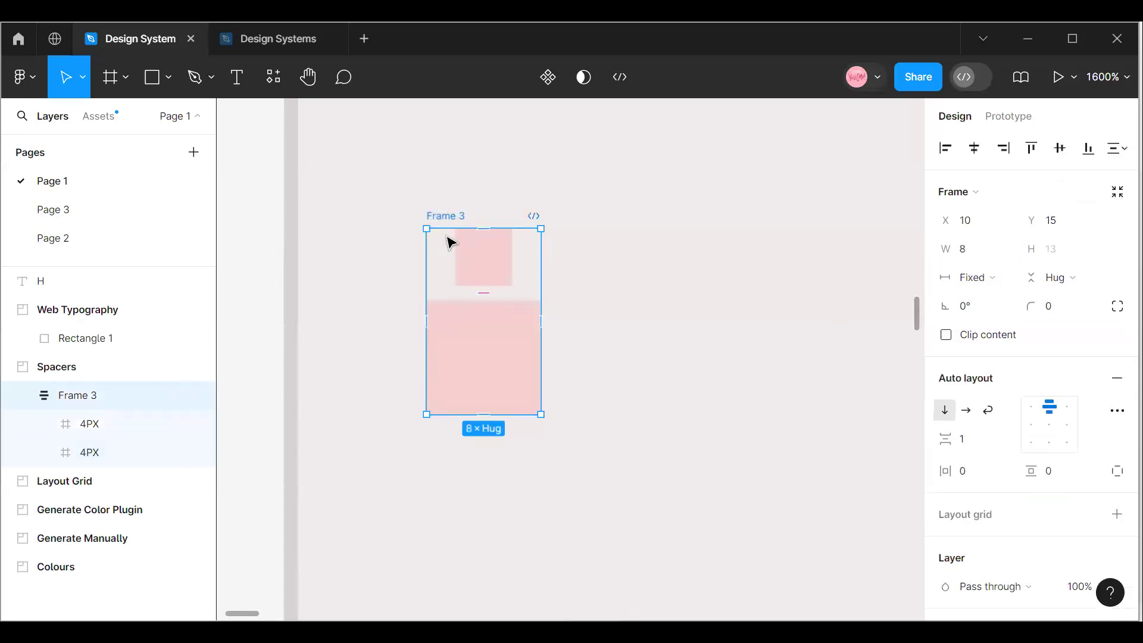
Remove auto layout from Frame 3 and ungroup it so the two pink squares are separate frames.
{"action": "right_click", "coordinate": [441, 238]}
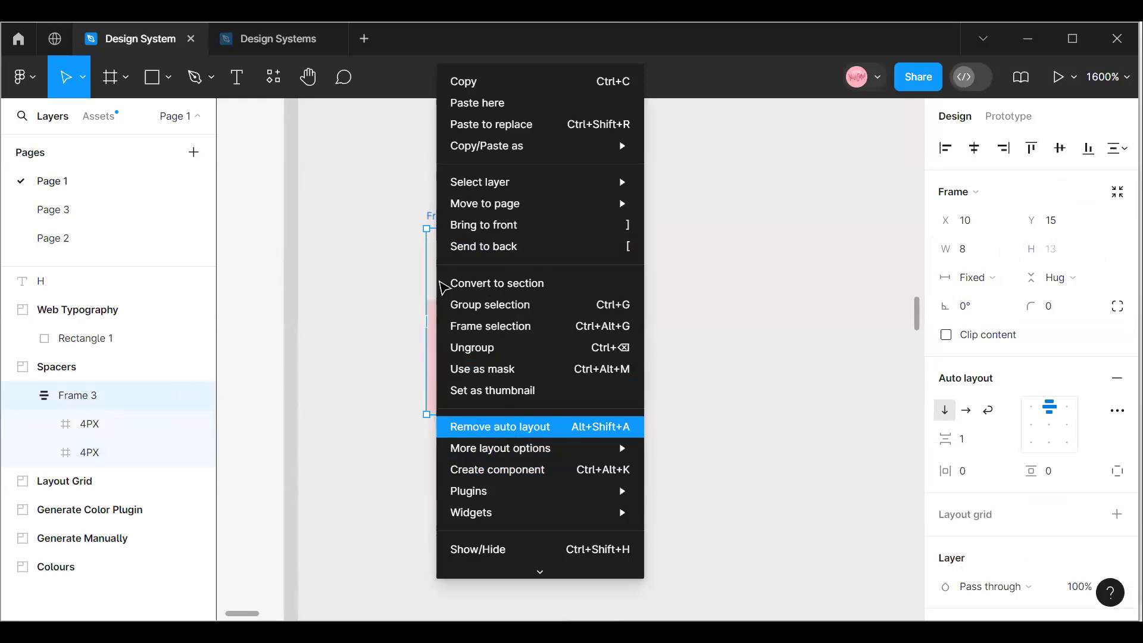
{"action": "left_click", "coordinate": [500, 426]}
{"action": "right_click", "coordinate": [439, 279]}
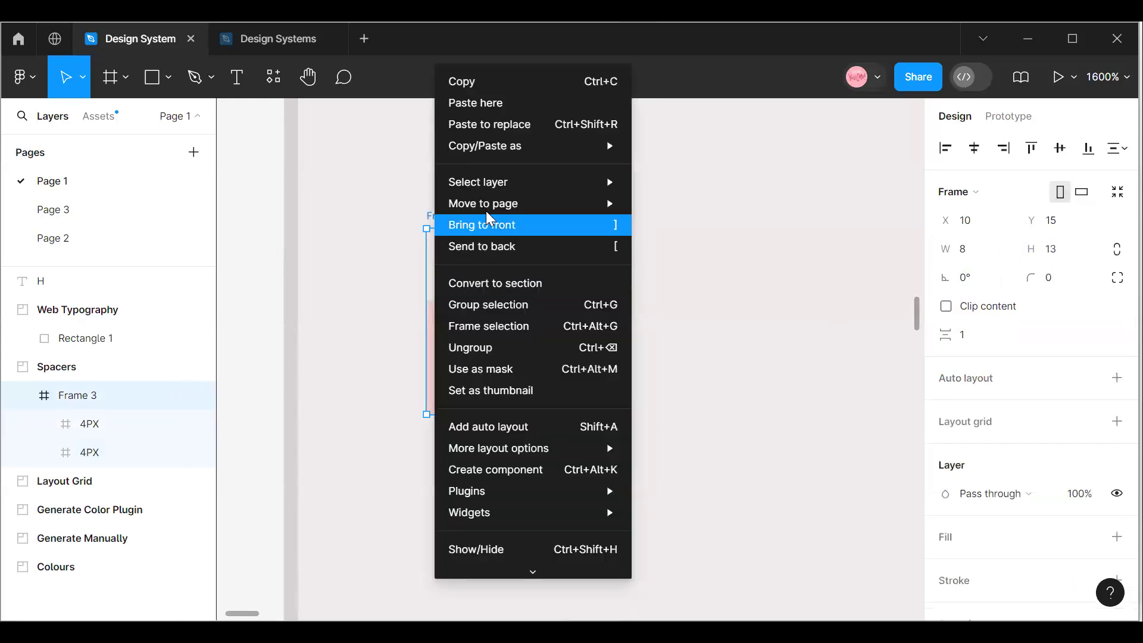
{"action": "left_click", "coordinate": [492, 345]}
Duplicate the 8 × 8 square and place the copy directly below it at X 10, Y 30.
{"action": "left_click", "coordinate": [488, 343]}
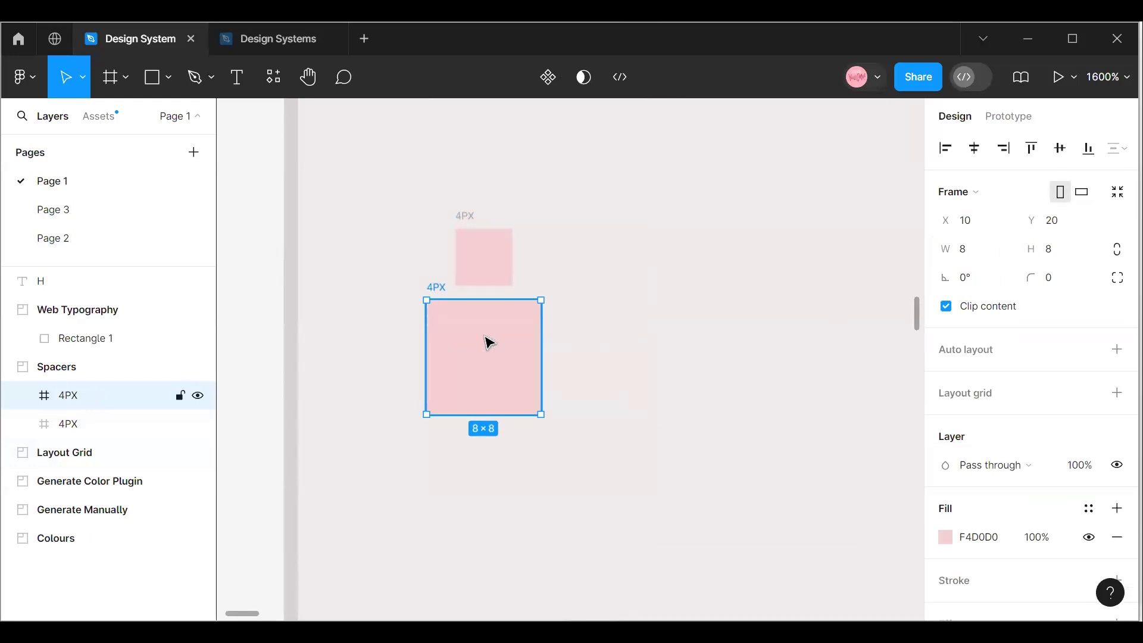
{"action": "key", "text": "ctrl+d"}
{"action": "left_click_drag", "start_coordinate": [852, 377], "coordinate": [463, 512]}
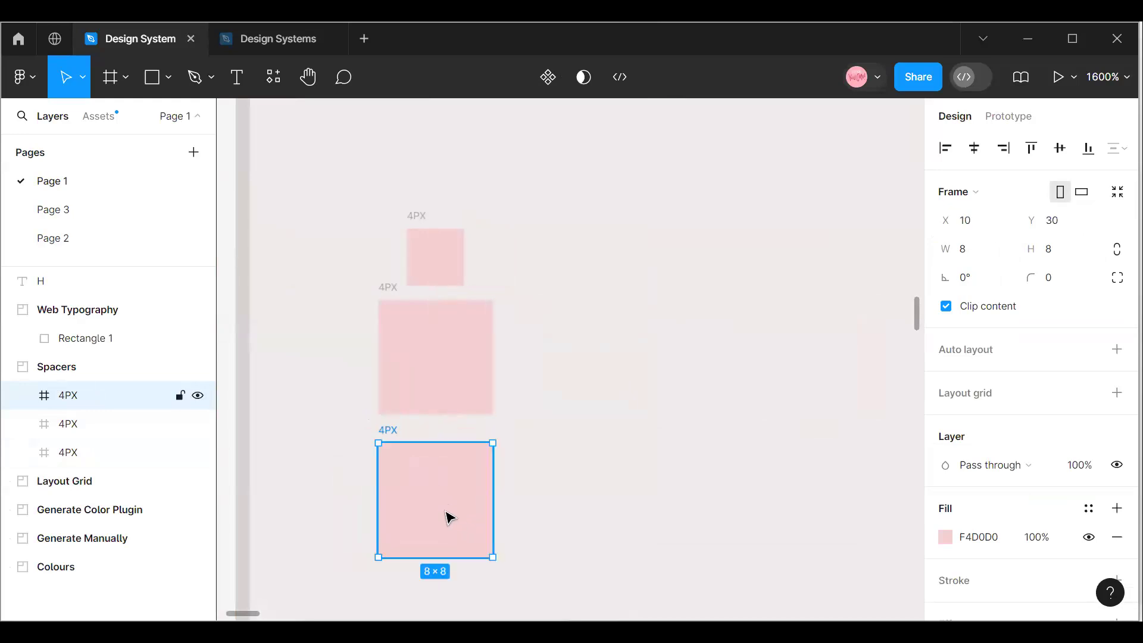
Resize the lowest square to 12 × 12 and shift it to X 8 so it is centred below the others.
{"action": "left_click", "coordinate": [969, 256]}
{"action": "type", "text": "12"}
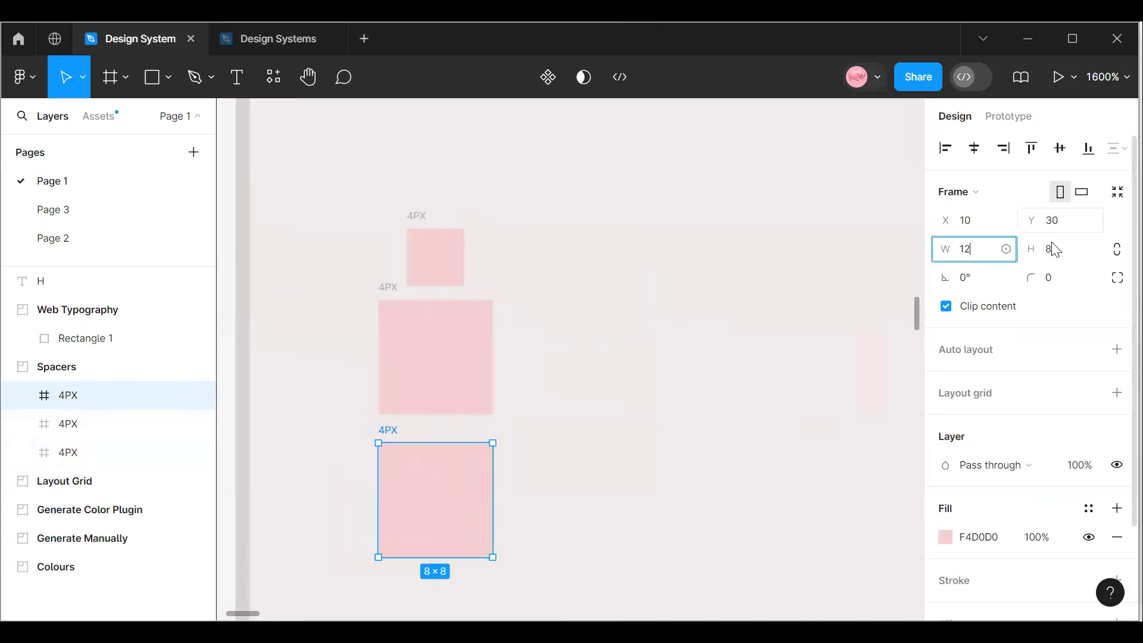
{"action": "left_click", "coordinate": [1053, 249]}
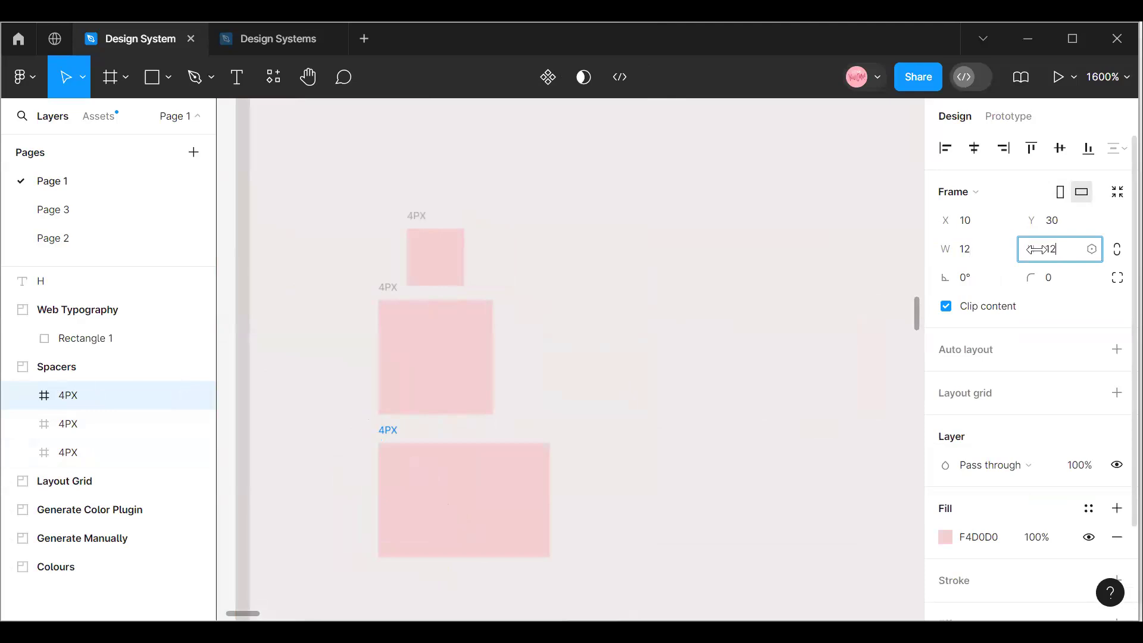
{"action": "left_click", "coordinate": [611, 442]}
{"action": "left_click_drag", "start_coordinate": [481, 478], "coordinate": [459, 483]}
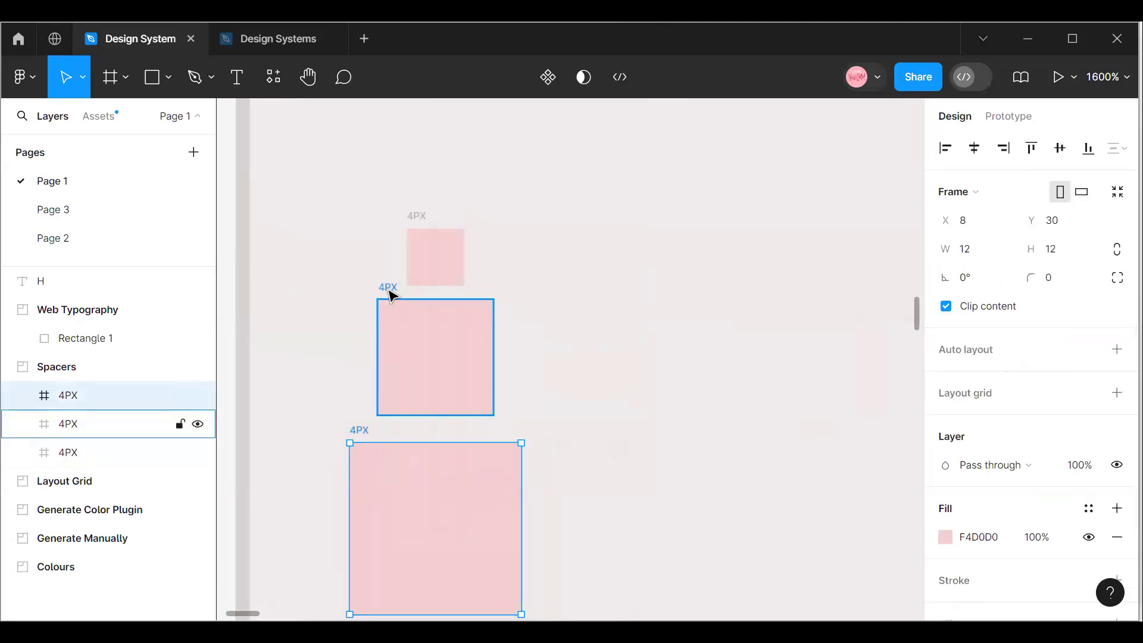
Rename the middle square 8px and the lowest square 12px.
{"action": "left_click", "coordinate": [390, 293]}
{"action": "double_click", "coordinate": [391, 287]}
{"action": "type", "text": "8px"}
{"action": "left_click", "coordinate": [362, 431]}
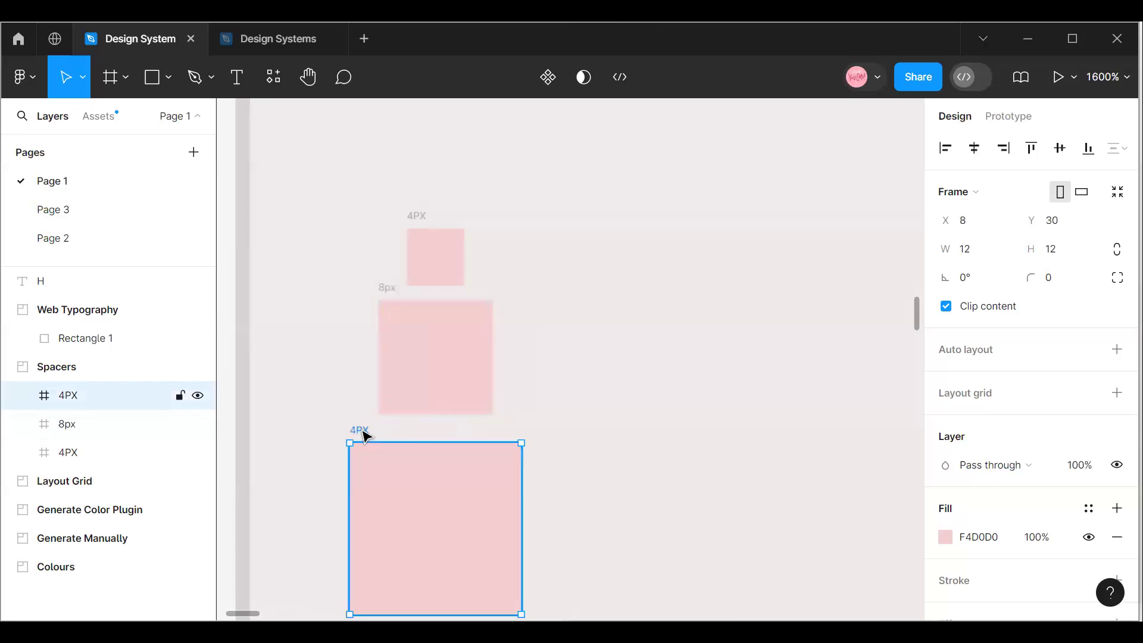
{"action": "double_click", "coordinate": [360, 430]}
{"action": "type", "text": "12px"}
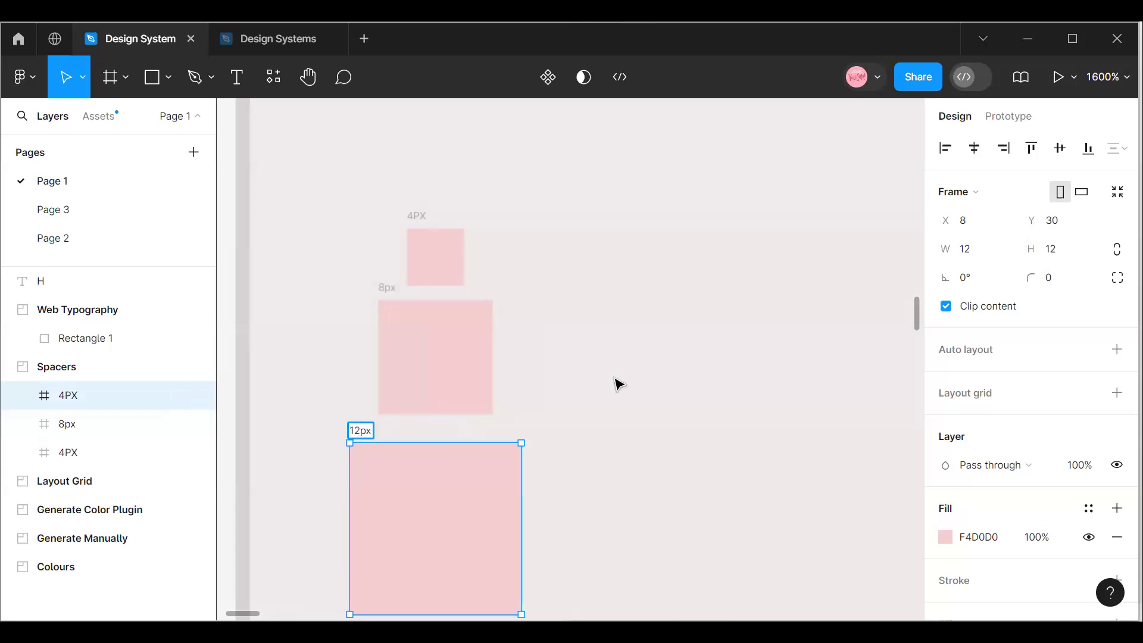
{"action": "scroll", "coordinate": [616, 384], "scroll_direction": "down", "scroll_amount": 2}
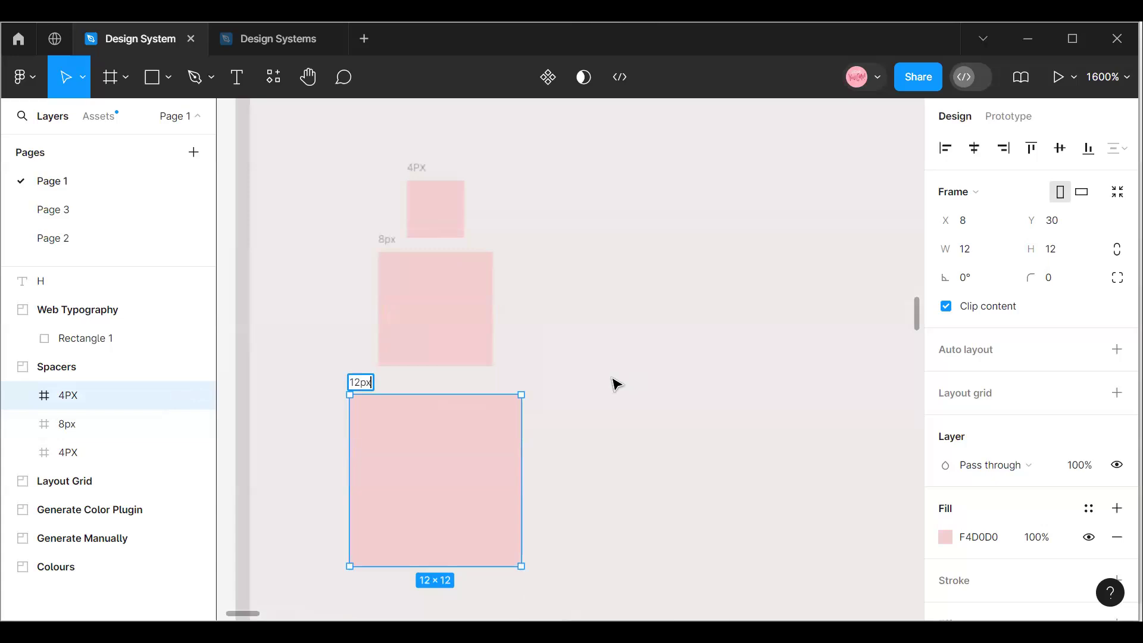
Select all three squares together and check the vertical spacing between them.
{"action": "left_click", "coordinate": [462, 205]}
{"action": "left_click", "coordinate": [463, 303], "text": "shift"}
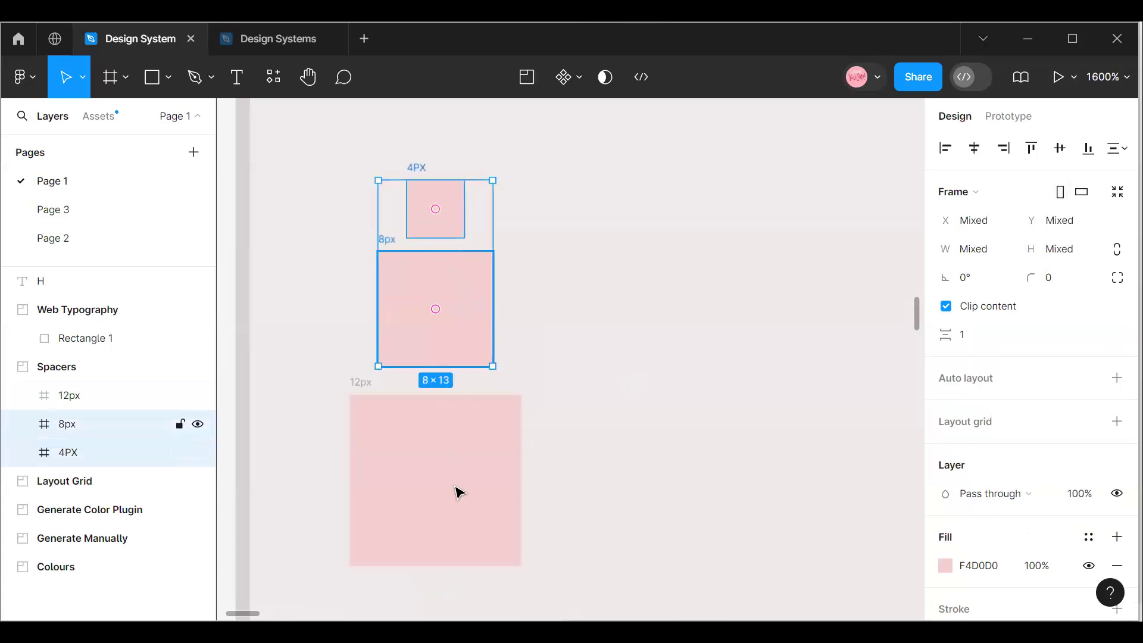
{"action": "left_click", "coordinate": [457, 487], "text": "shift"}
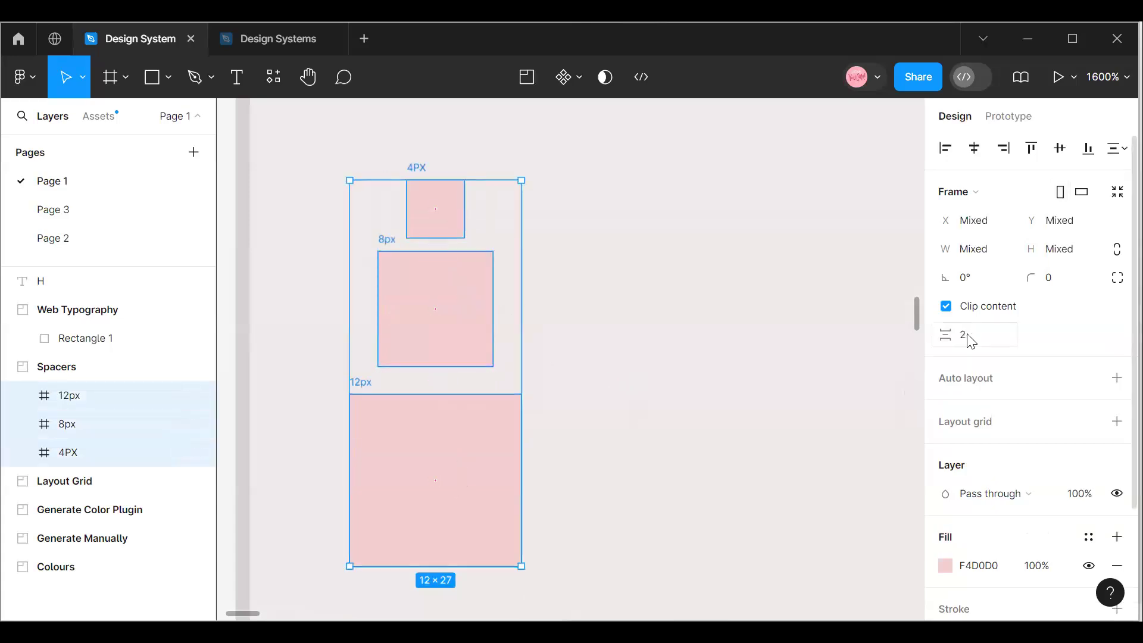
Duplicate the 12px square to X 8, Y 45 below it and rename the copy 16.
{"action": "left_click", "coordinate": [467, 499]}
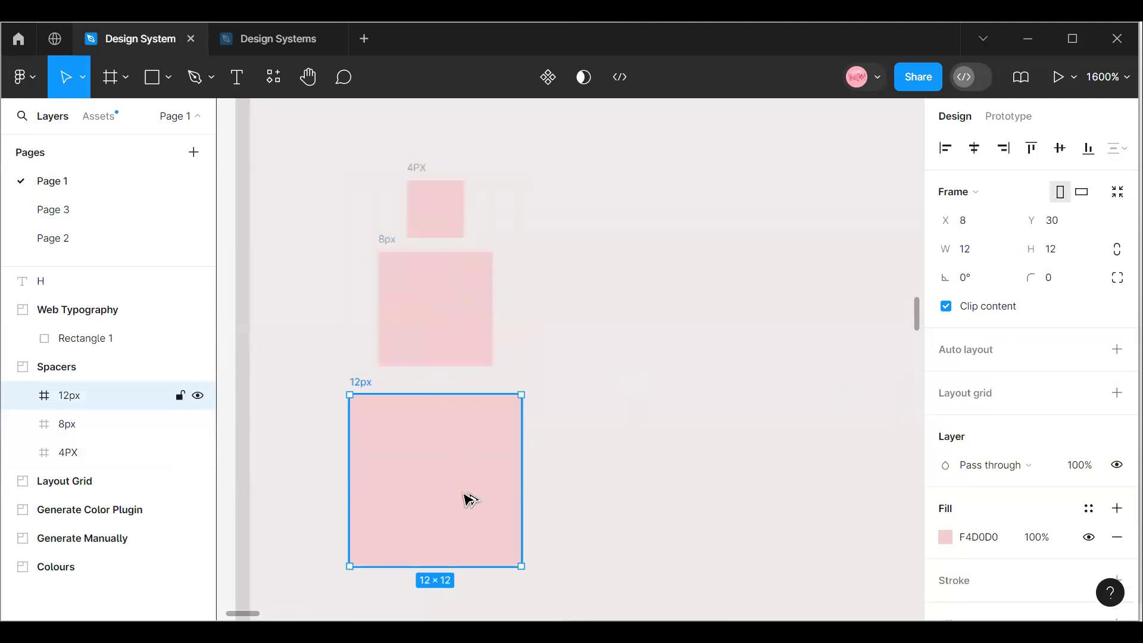
{"action": "left_click_drag", "start_coordinate": [458, 512], "coordinate": [460, 462]}
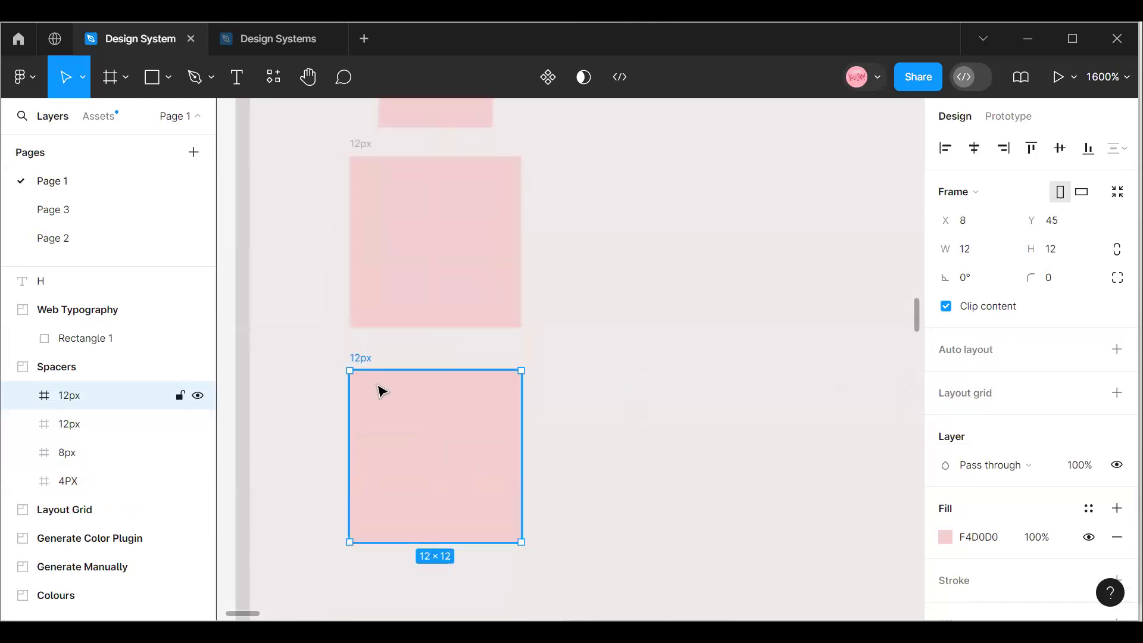
{"action": "double_click", "coordinate": [367, 358]}
{"action": "type", "text": "1"}
{"action": "left_click", "coordinate": [637, 370]}
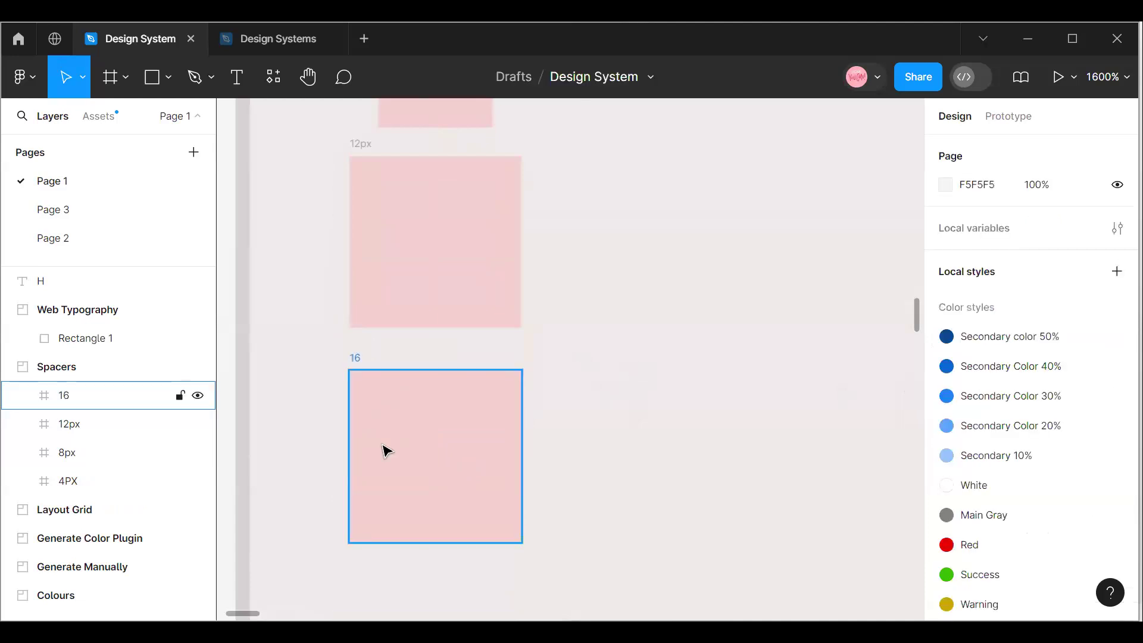
Duplicate the 16 square and place the copy below it at X 7, Y 59.
{"action": "scroll", "coordinate": [384, 450], "scroll_direction": "up", "scroll_amount": 4}
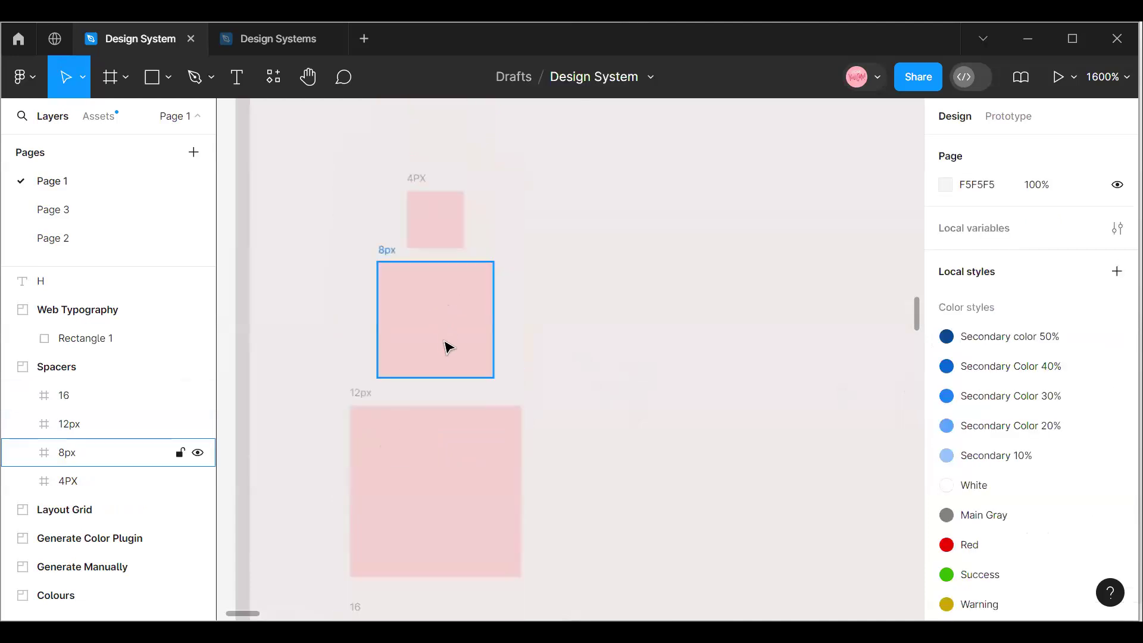
{"action": "scroll", "coordinate": [448, 347], "scroll_direction": "down", "scroll_amount": 5}
{"action": "left_click", "coordinate": [430, 307]}
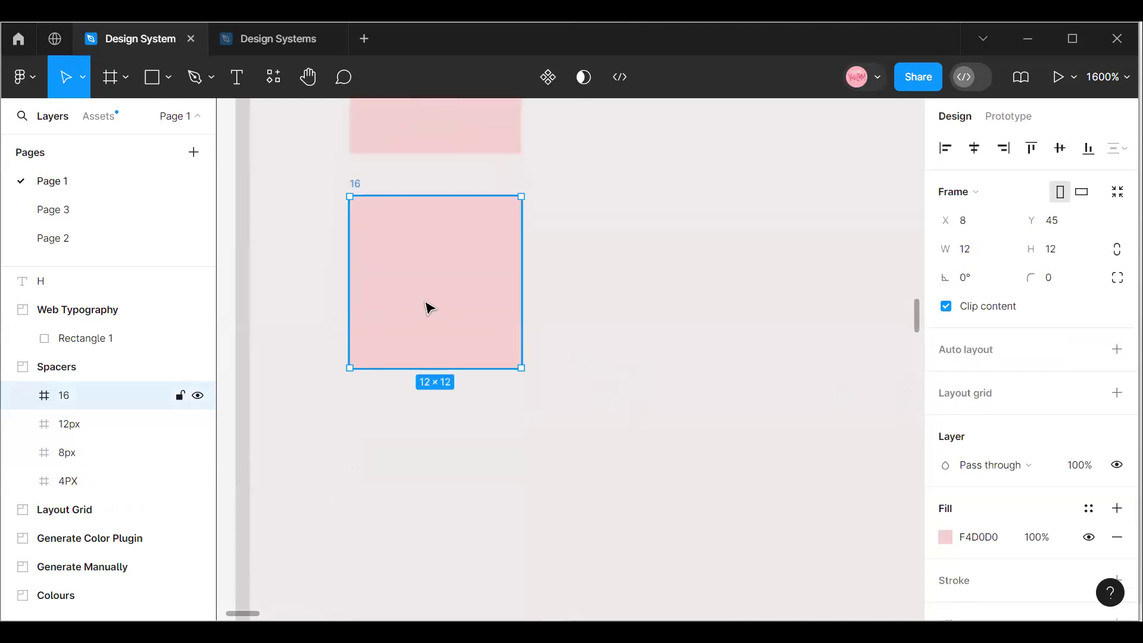
{"action": "key", "text": "ctrl+d"}
{"action": "scroll", "coordinate": [736, 337], "scroll_direction": "up", "scroll_amount": 3}
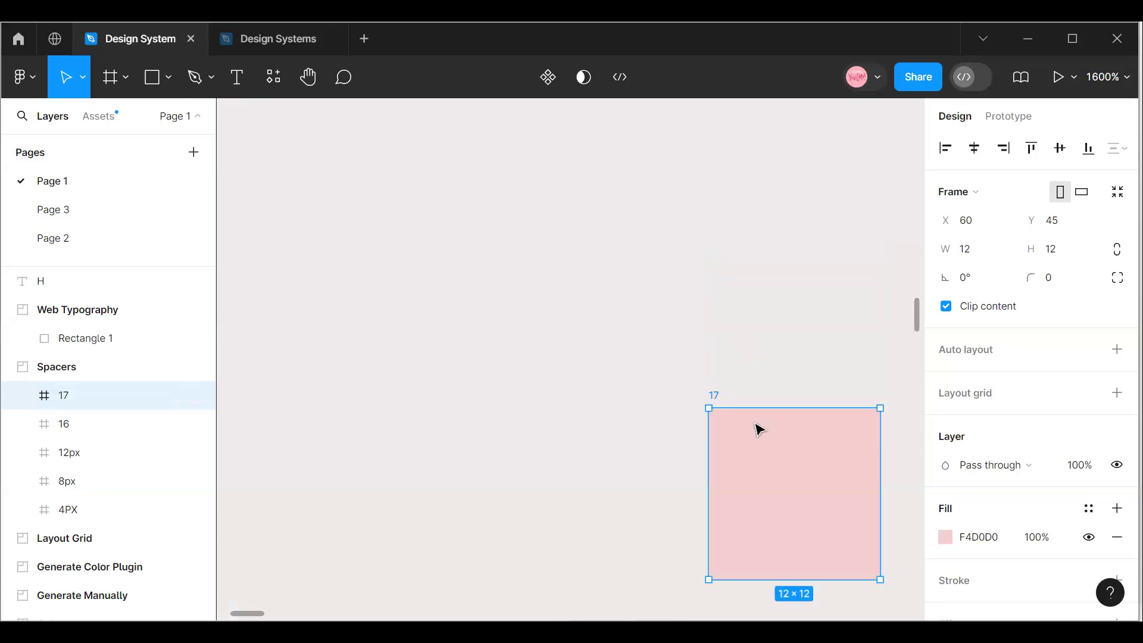
{"action": "left_click_drag", "start_coordinate": [840, 532], "coordinate": [447, 448]}
Start a horizontal row by moving the 8px square beside the 4PX one and the 12px square to X 26, Y 11.
{"action": "left_click", "coordinate": [1107, 77]}
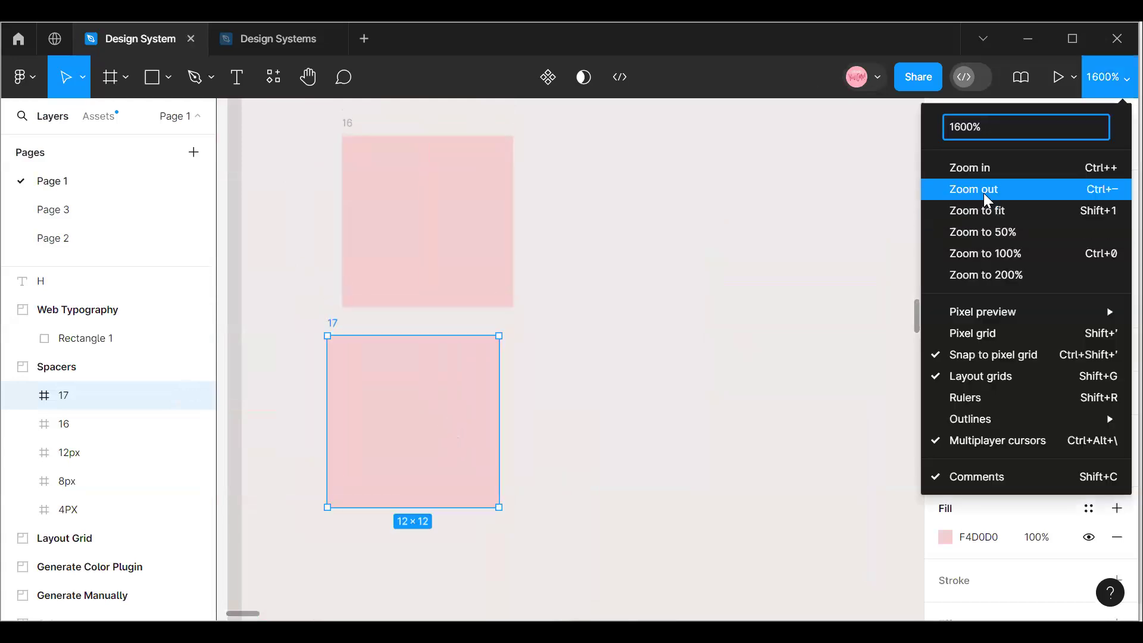
{"action": "left_click", "coordinate": [969, 186]}
{"action": "scroll", "coordinate": [636, 434], "scroll_direction": "up", "scroll_amount": 4}
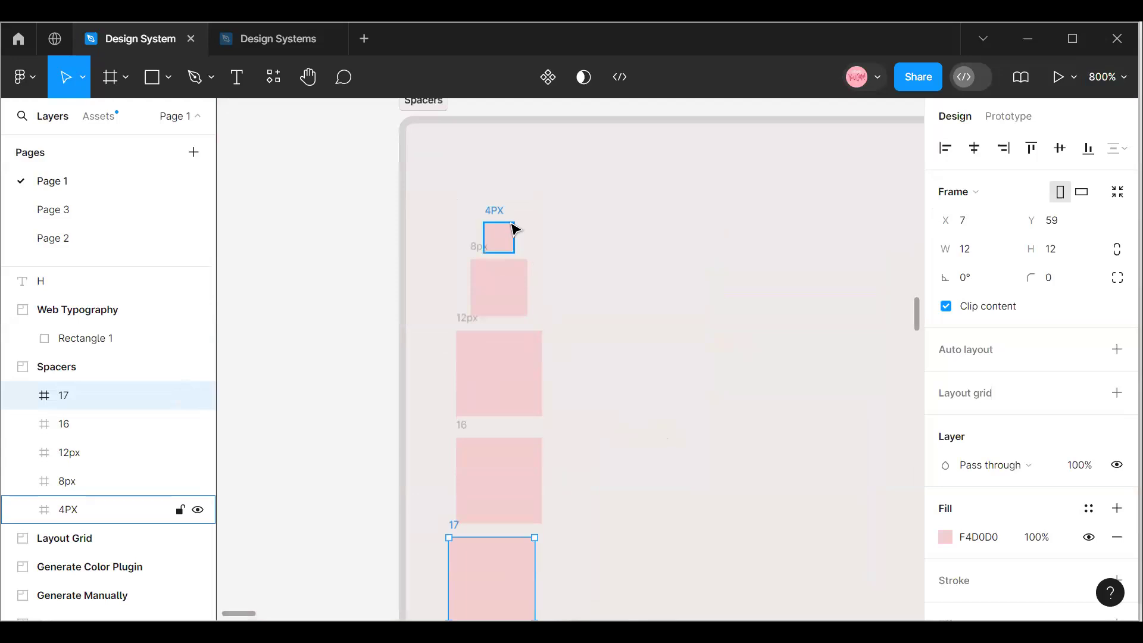
{"action": "left_click_drag", "start_coordinate": [507, 292], "coordinate": [563, 248]}
{"action": "left_click", "coordinate": [524, 395]}
{"action": "left_click_drag", "start_coordinate": [523, 395], "coordinate": [622, 257]}
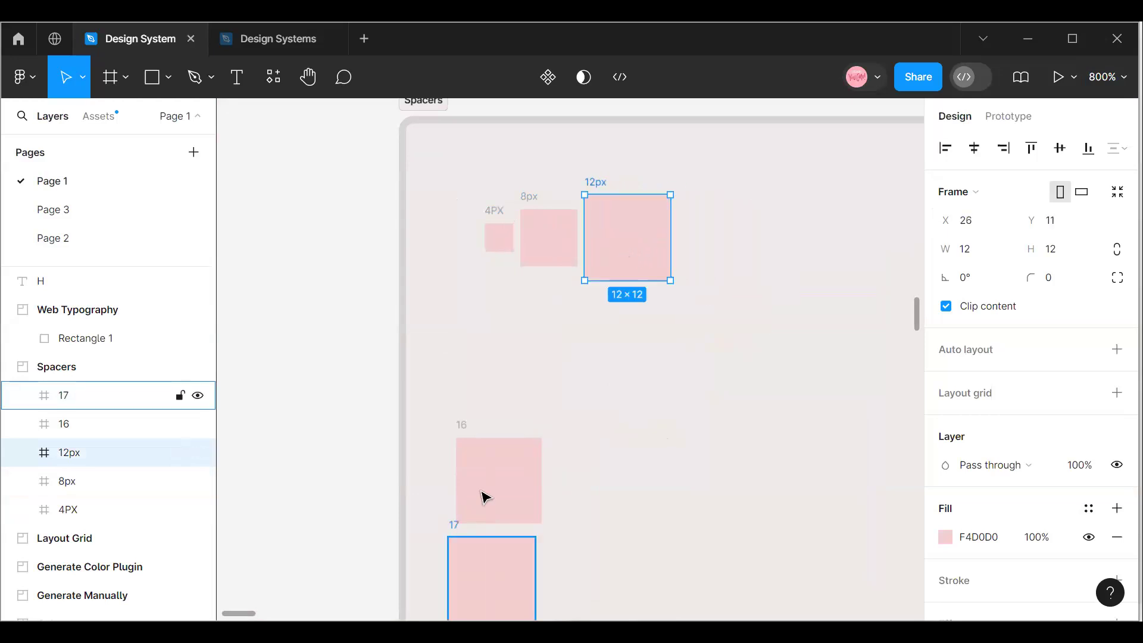
Move the 16 square to the end of the row at X 39, Y 9 and resize it to 16 × 16.
{"action": "left_click_drag", "start_coordinate": [492, 488], "coordinate": [711, 247]}
{"action": "left_click", "coordinate": [983, 255]}
{"action": "type", "text": "16"}
{"action": "left_click", "coordinate": [1066, 255]}
{"action": "type", "text": "16"}
{"action": "key", "text": "Return"}
{"action": "left_click", "coordinate": [628, 480]}
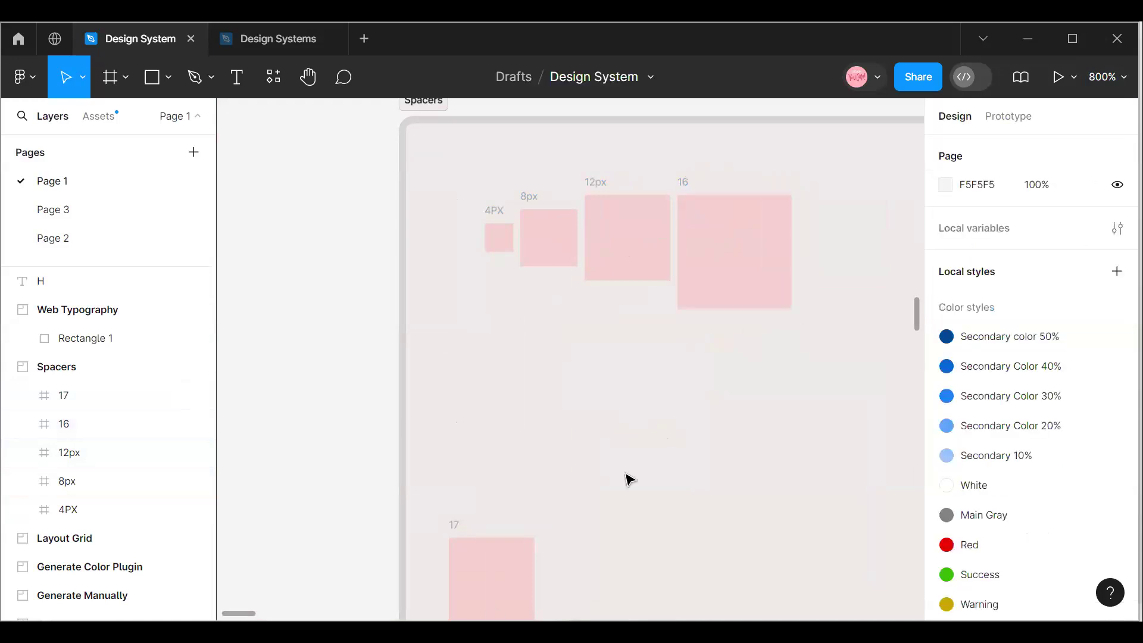
{"action": "mouse_move", "coordinate": [758, 278]}
{"action": "left_mouse_down"}
{"action": "mouse_move", "coordinate": [761, 248]}
{"action": "mouse_move", "coordinate": [754, 261]}
{"action": "left_mouse_up"}
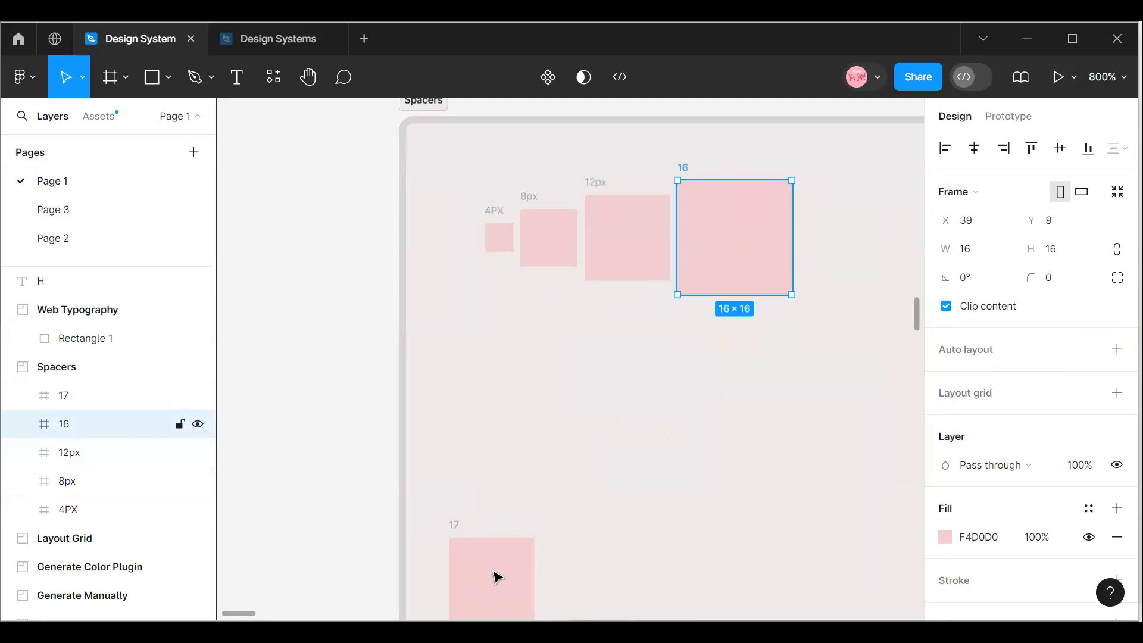
Move the remaining square to the end of the row at X 57, Y 8 and resize it to 20 × 20.
{"action": "left_click", "coordinate": [492, 576]}
{"action": "left_click_drag", "start_coordinate": [634, 556], "coordinate": [848, 245]}
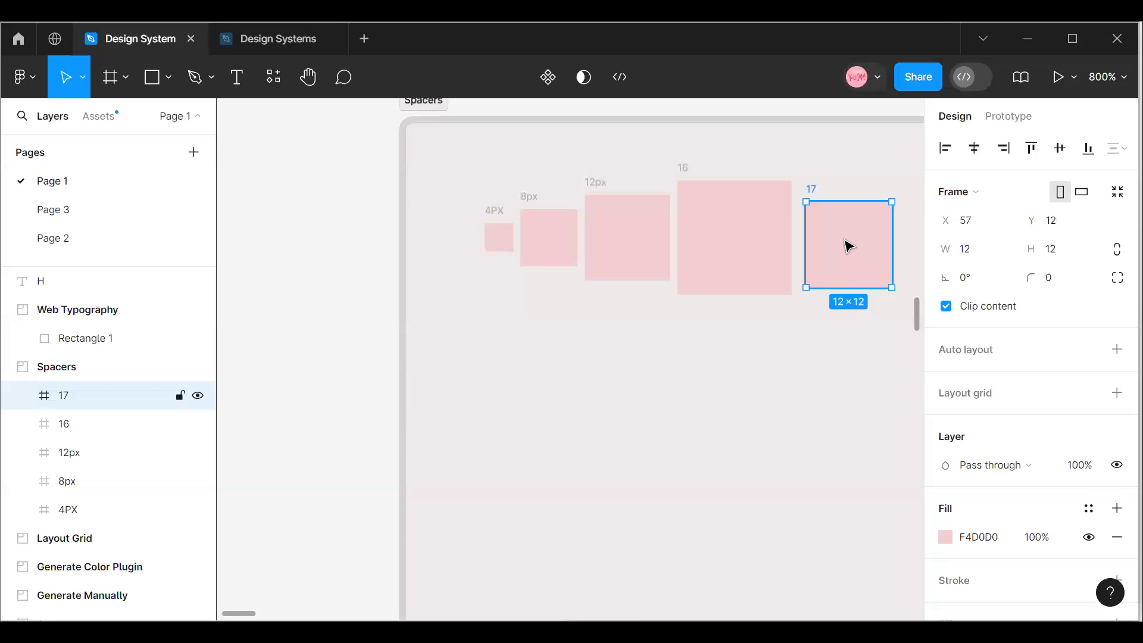
{"action": "left_click", "coordinate": [974, 255]}
{"action": "type", "text": "20"}
{"action": "left_click", "coordinate": [1057, 256]}
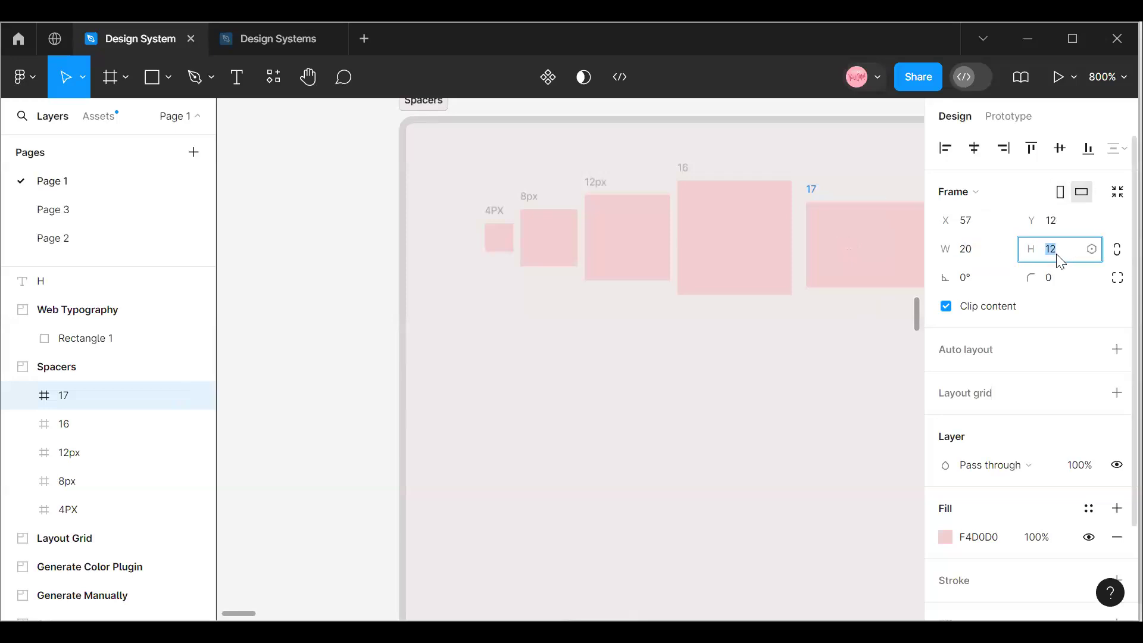
{"action": "type", "text": "20"}
{"action": "key", "text": "Return"}
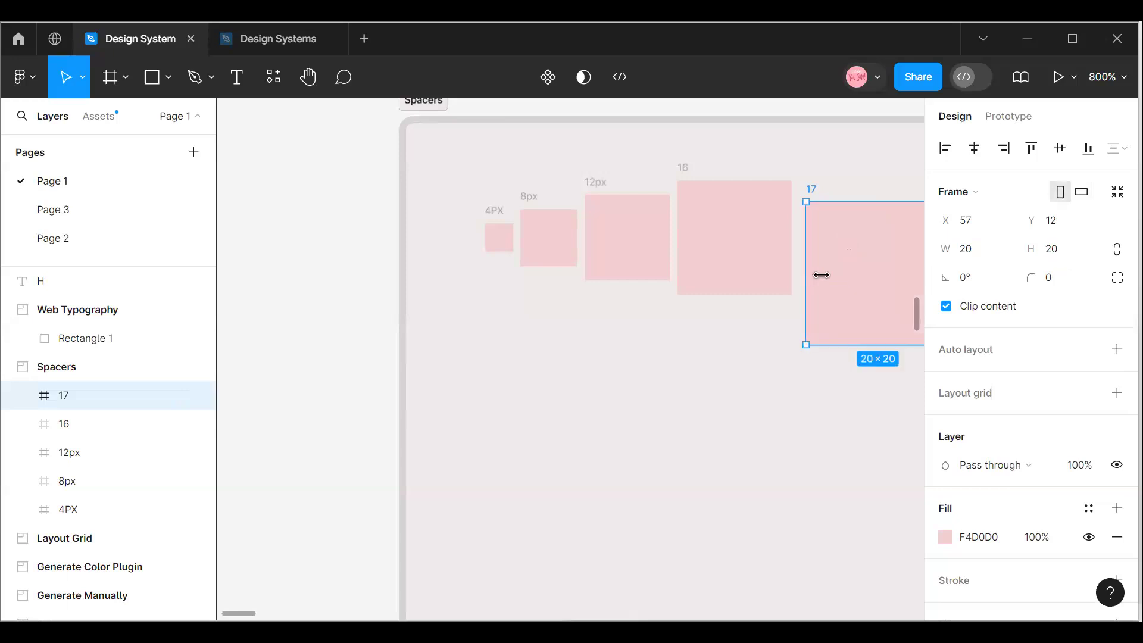
{"action": "left_click_drag", "start_coordinate": [832, 260], "coordinate": [832, 252]}
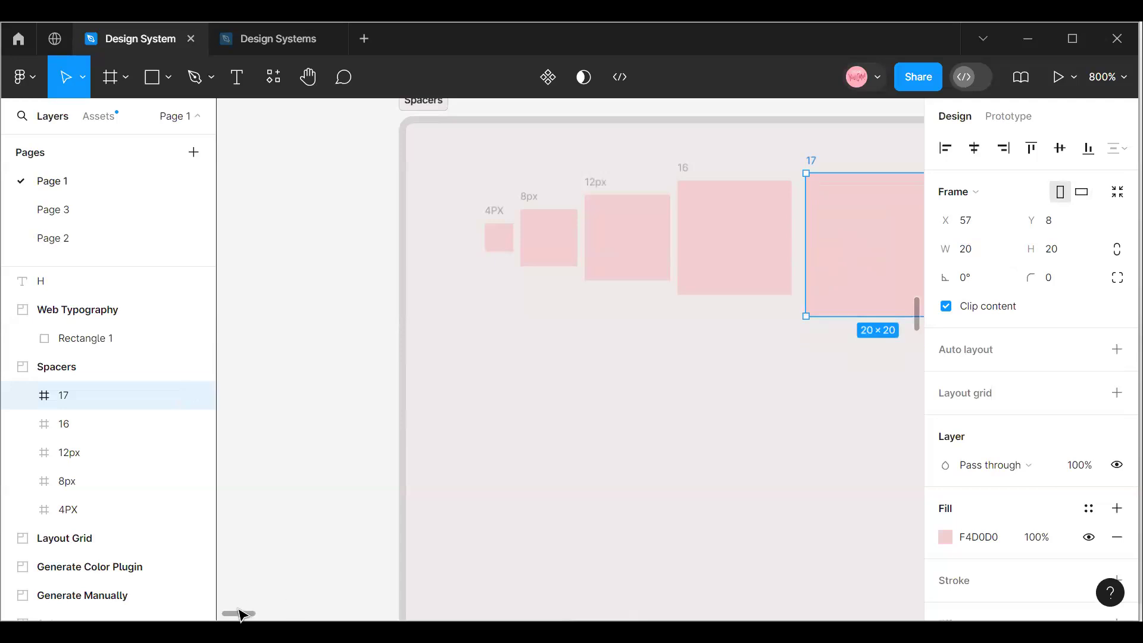
Shift the 20 × 20 square to X 56, Y 7 and duplicate it beside itself at X 77, Y 7.
{"action": "mouse_move", "coordinate": [241, 616]}
{"action": "left_mouse_down"}
{"action": "mouse_move", "coordinate": [260, 613]}
{"action": "mouse_move", "coordinate": [242, 609]}
{"action": "left_mouse_up"}
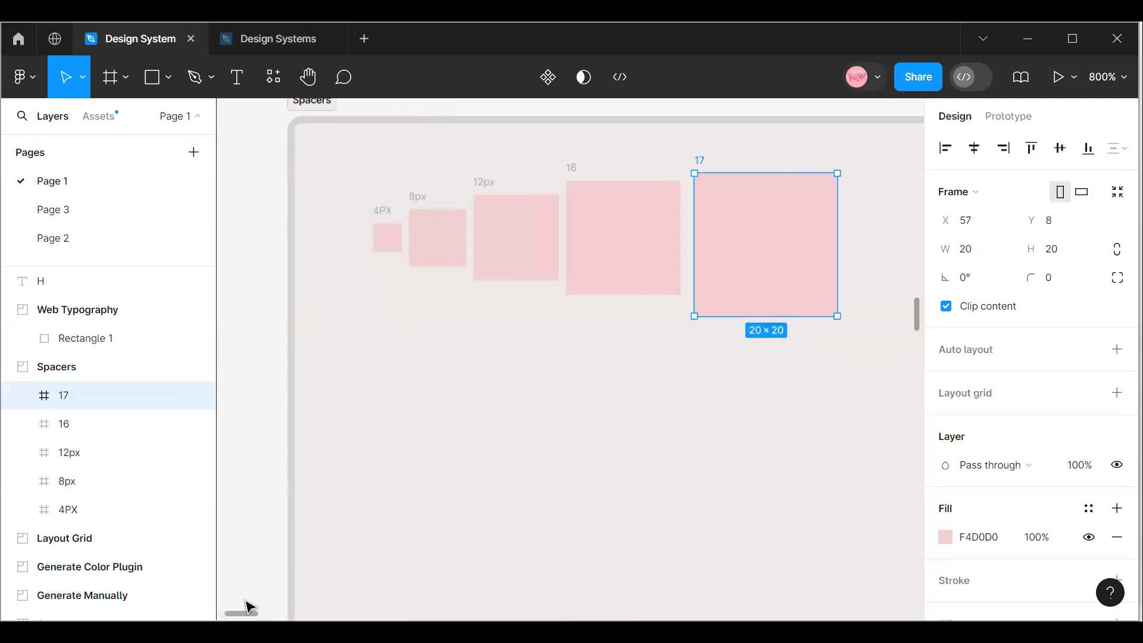
{"action": "left_click_drag", "start_coordinate": [747, 258], "coordinate": [470, 255]}
{"action": "key", "text": "ctrl+d"}
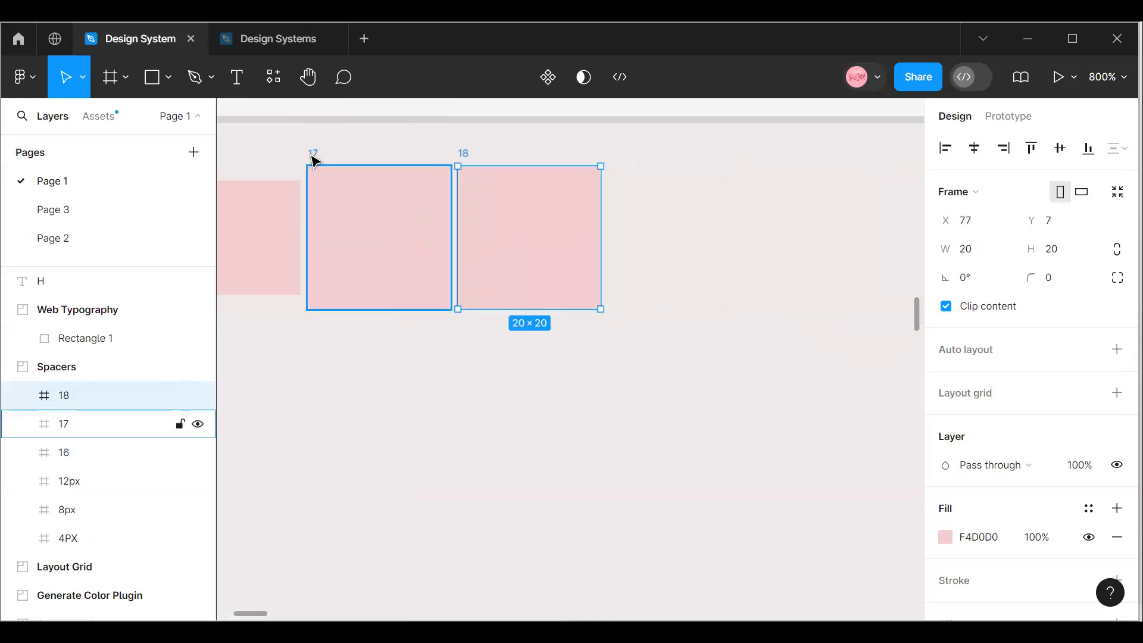
Rename the original 20 × 20 square 20PX and its copy at the end of the row 24X.
{"action": "left_click", "coordinate": [312, 155]}
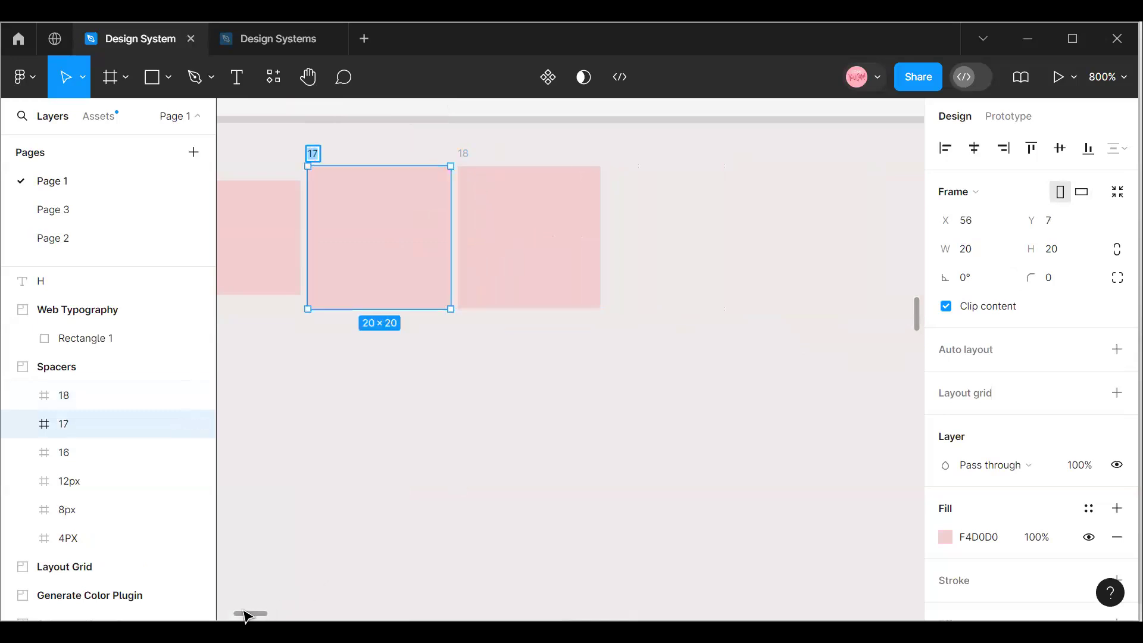
{"action": "scroll", "coordinate": [244, 613], "scroll_direction": "left", "scroll_amount": 4}
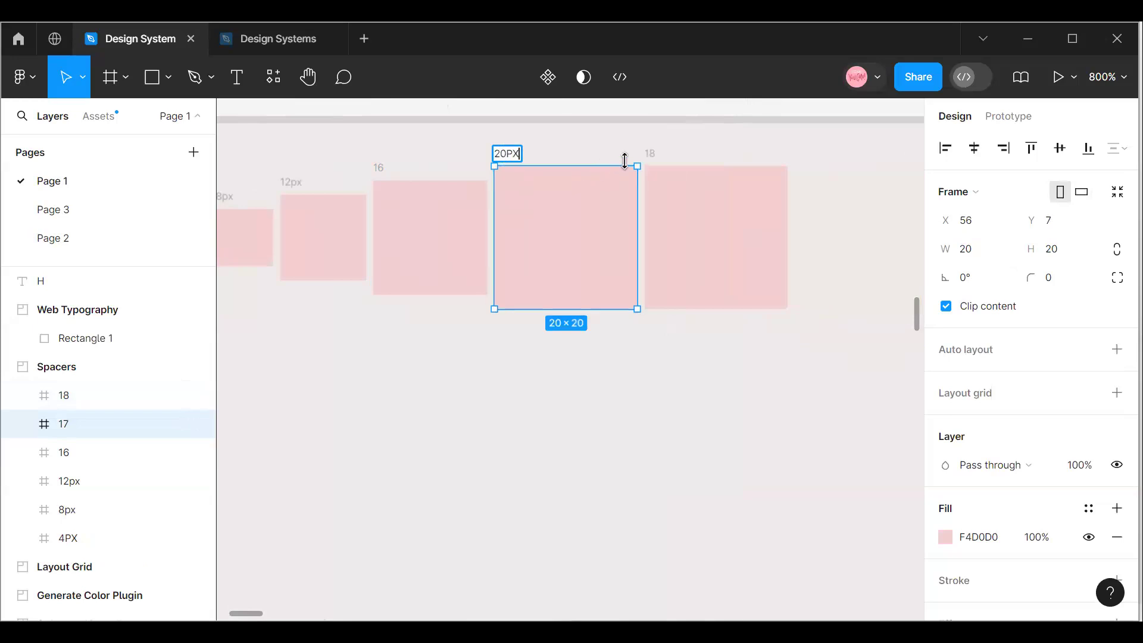
{"action": "left_click", "coordinate": [654, 156]}
{"action": "double_click", "coordinate": [644, 155]}
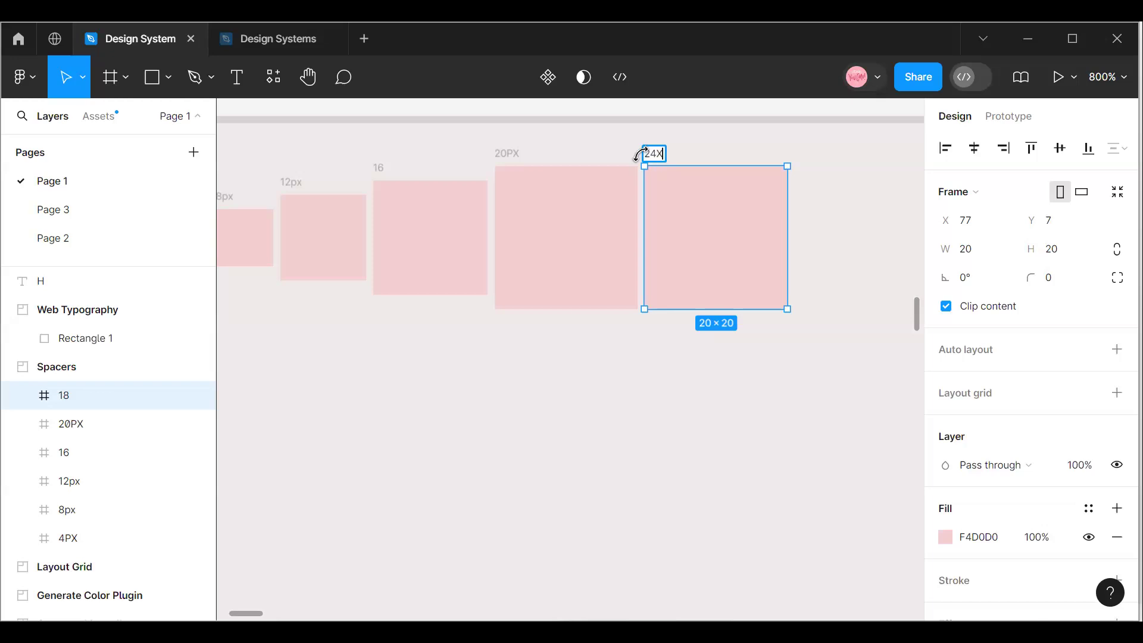
{"action": "left_click", "coordinate": [737, 331]}
Resize the 24X square to 24 × 24.
{"action": "left_click", "coordinate": [705, 282]}
{"action": "left_click_drag", "start_coordinate": [734, 278], "coordinate": [716, 278]}
{"action": "left_click", "coordinate": [970, 257]}
{"action": "type", "text": "24"}
{"action": "left_click", "coordinate": [1060, 255]}
{"action": "type", "text": "24"}
{"action": "key", "text": "Return"}
{"action": "left_click", "coordinate": [777, 399]}
Duplicate the 24X square beside itself at X 102, Y 5 and rename the copy 28.
{"action": "left_click", "coordinate": [738, 279]}
{"action": "mouse_move", "coordinate": [738, 279]}
{"action": "left_mouse_down"}
{"action": "mouse_move", "coordinate": [723, 265]}
{"action": "mouse_move", "coordinate": [923, 252]}
{"action": "mouse_move", "coordinate": [878, 283]}
{"action": "mouse_move", "coordinate": [788, 253]}
{"action": "mouse_move", "coordinate": [741, 267]}
{"action": "left_mouse_up"}
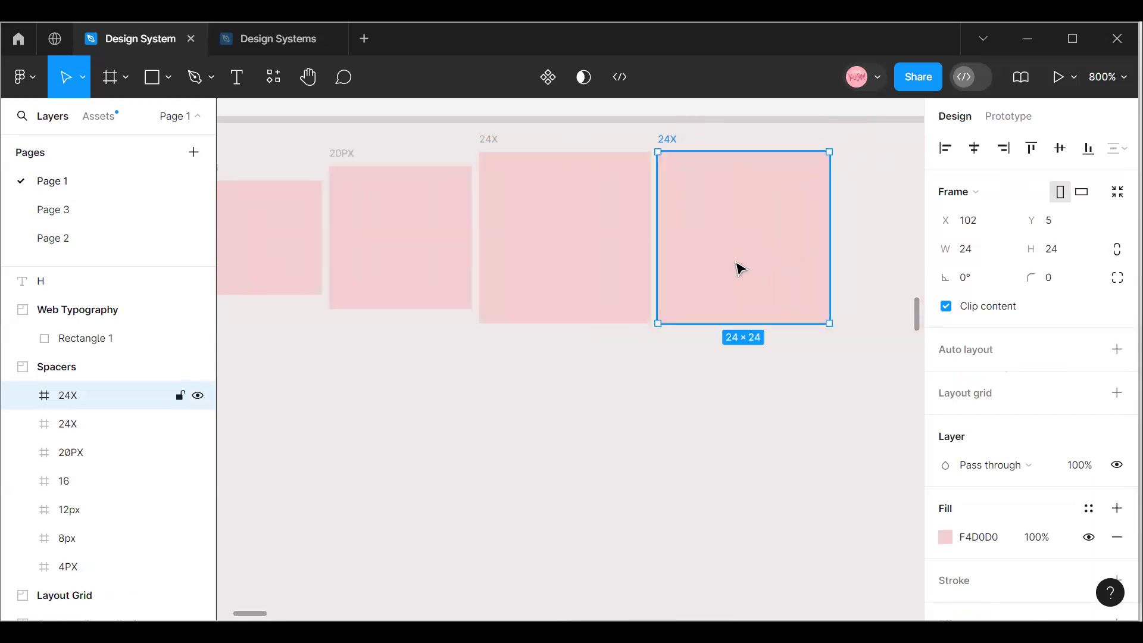
{"action": "double_click", "coordinate": [663, 138]}
{"action": "type", "text": "28"}
{"action": "key", "text": "Return"}
Duplicate the 28 square beside itself at X 127, Y 5 and rename the copy 32.
{"action": "left_click_drag", "start_coordinate": [258, 613], "coordinate": [262, 616]}
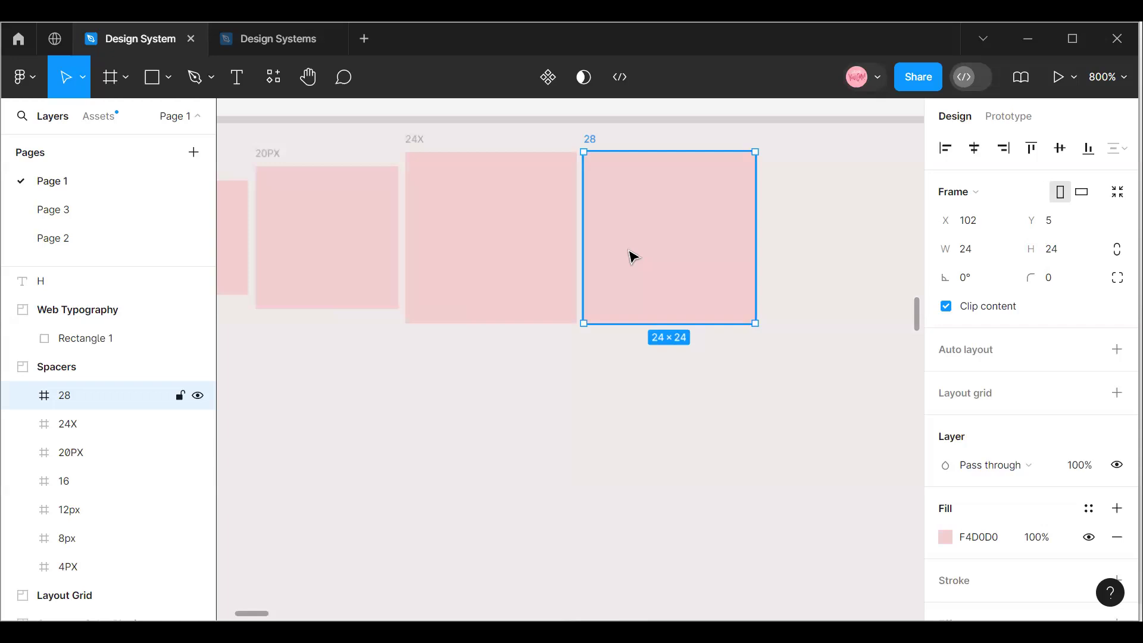
{"action": "left_click_drag", "start_coordinate": [636, 257], "coordinate": [815, 256]}
{"action": "left_click", "coordinate": [783, 146]}
{"action": "left_click", "coordinate": [769, 138]}
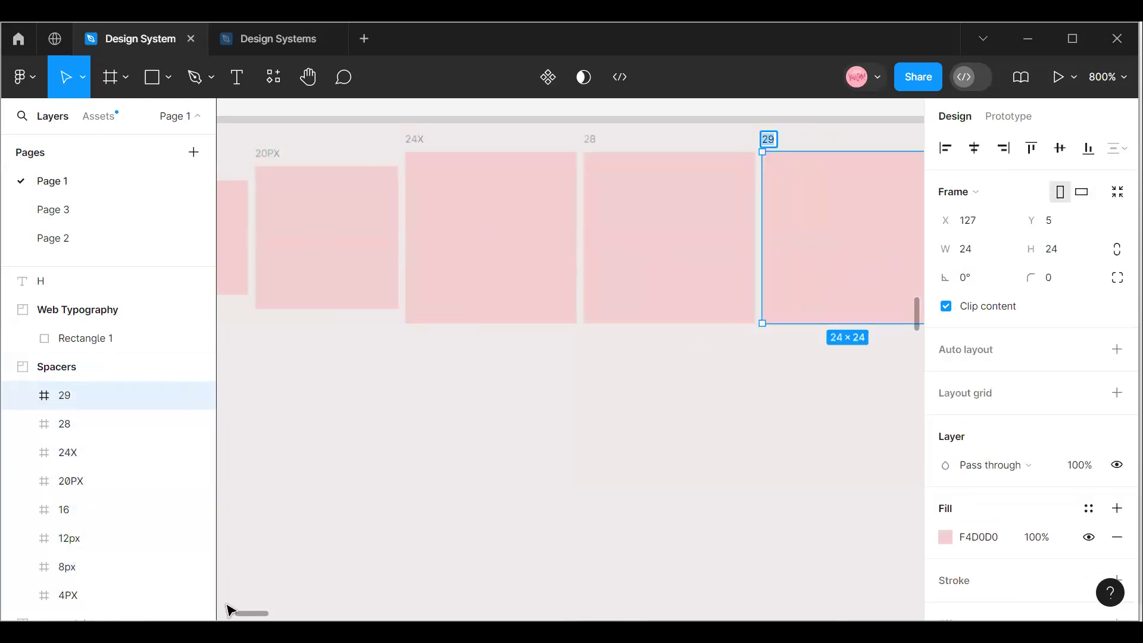
{"action": "mouse_move", "coordinate": [266, 619]}
{"action": "left_mouse_down"}
{"action": "mouse_move", "coordinate": [248, 617]}
{"action": "mouse_move", "coordinate": [274, 617]}
{"action": "left_mouse_up"}
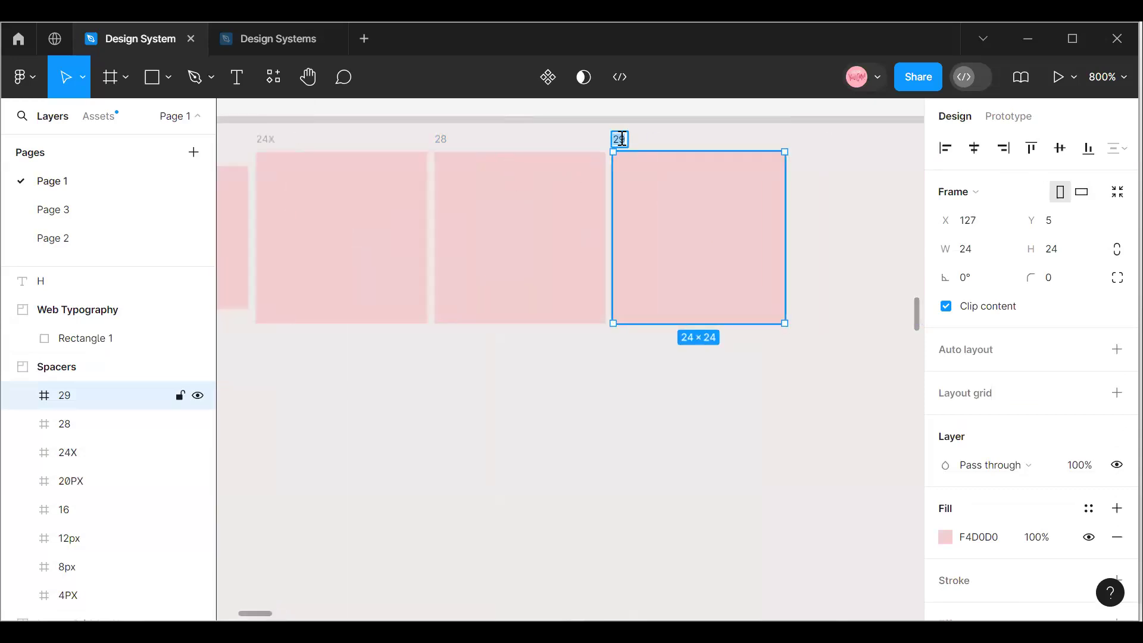
{"action": "left_click", "coordinate": [965, 255]}
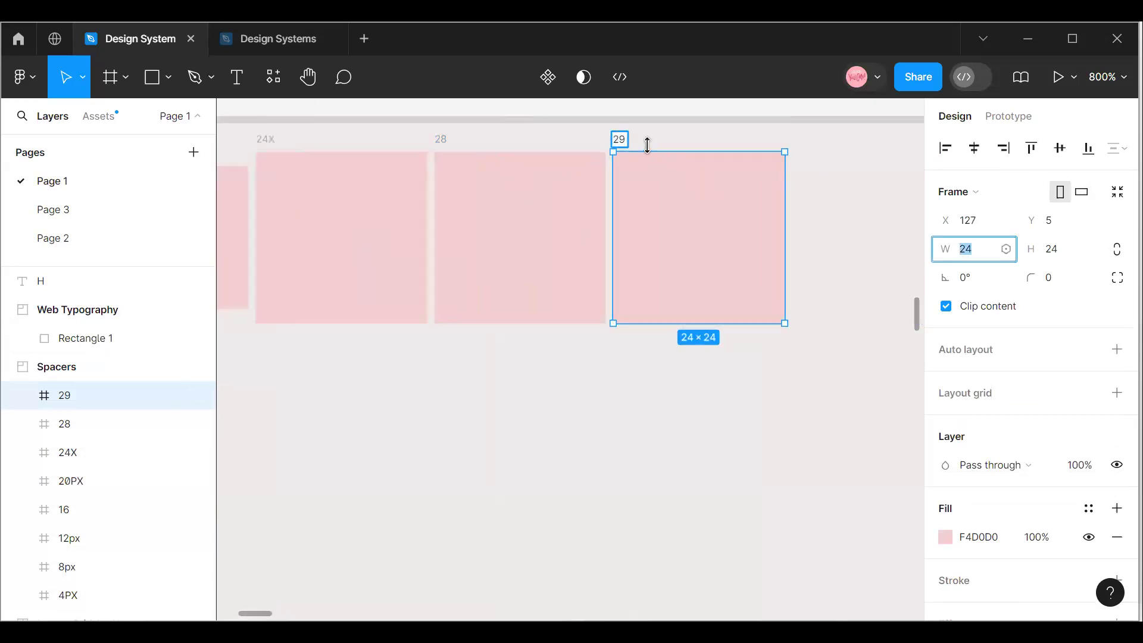
{"action": "double_click", "coordinate": [628, 142]}
{"action": "type", "text": "32"}
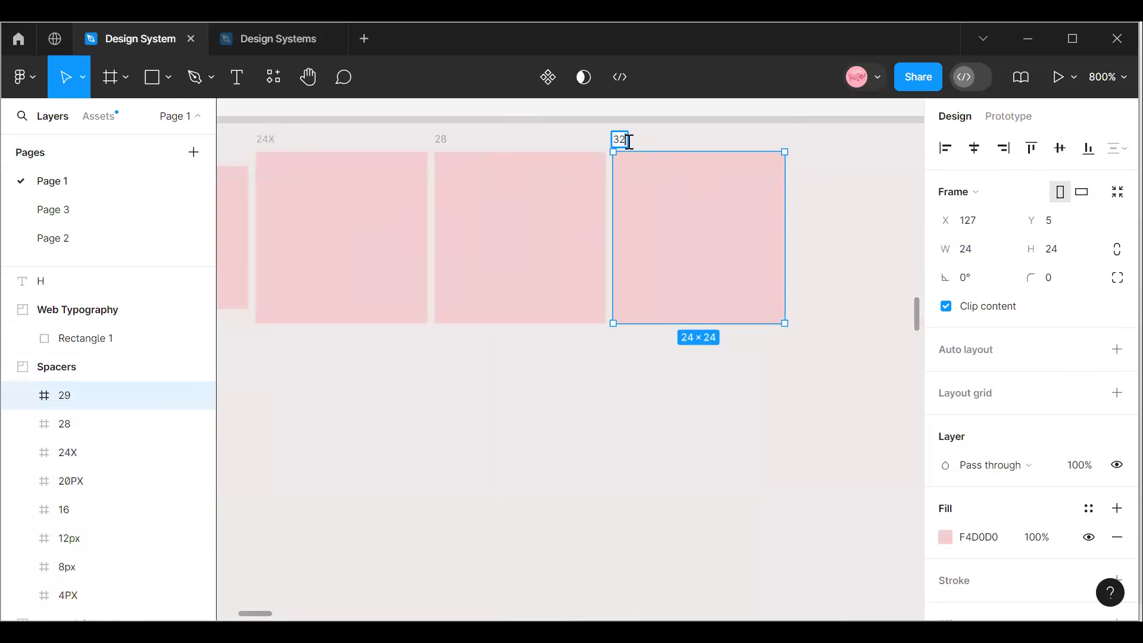
{"action": "left_click", "coordinate": [655, 381]}
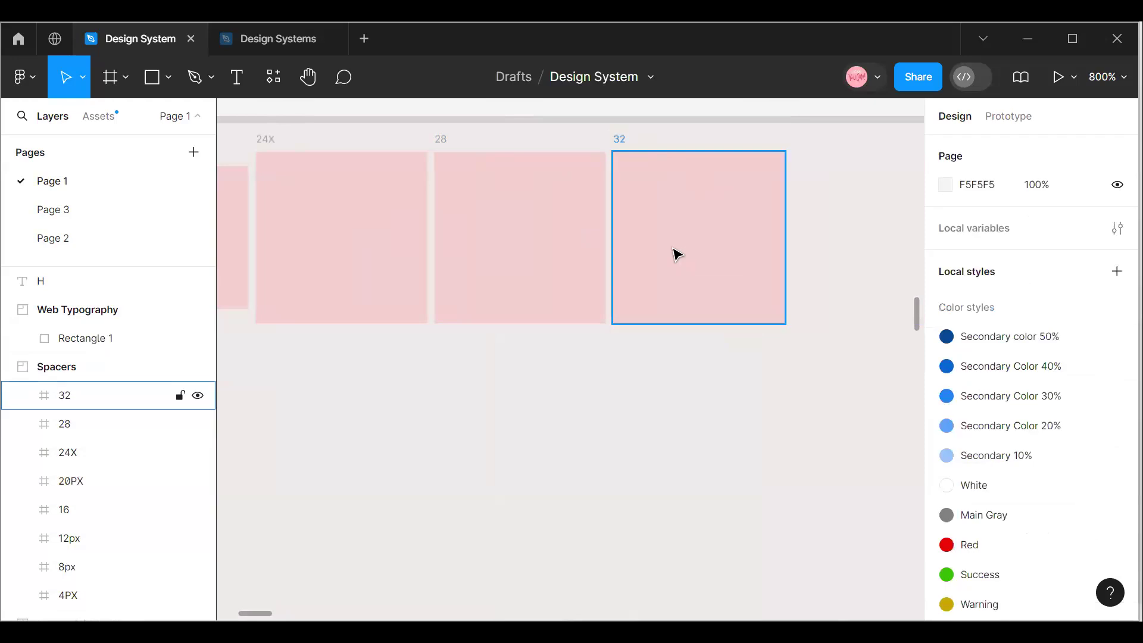
Resize the 32 square to 32 × 32 and move it up to Y 3.
{"action": "left_click", "coordinate": [677, 250]}
{"action": "key", "text": "Up"}
{"action": "left_click", "coordinate": [970, 250]}
{"action": "type", "text": "32"}
{"action": "left_click", "coordinate": [1057, 250]}
{"action": "type", "text": "32"}
{"action": "left_click", "coordinate": [744, 398]}
{"action": "left_click", "coordinate": [722, 286]}
{"action": "left_click_drag", "start_coordinate": [722, 286], "coordinate": [723, 249]}
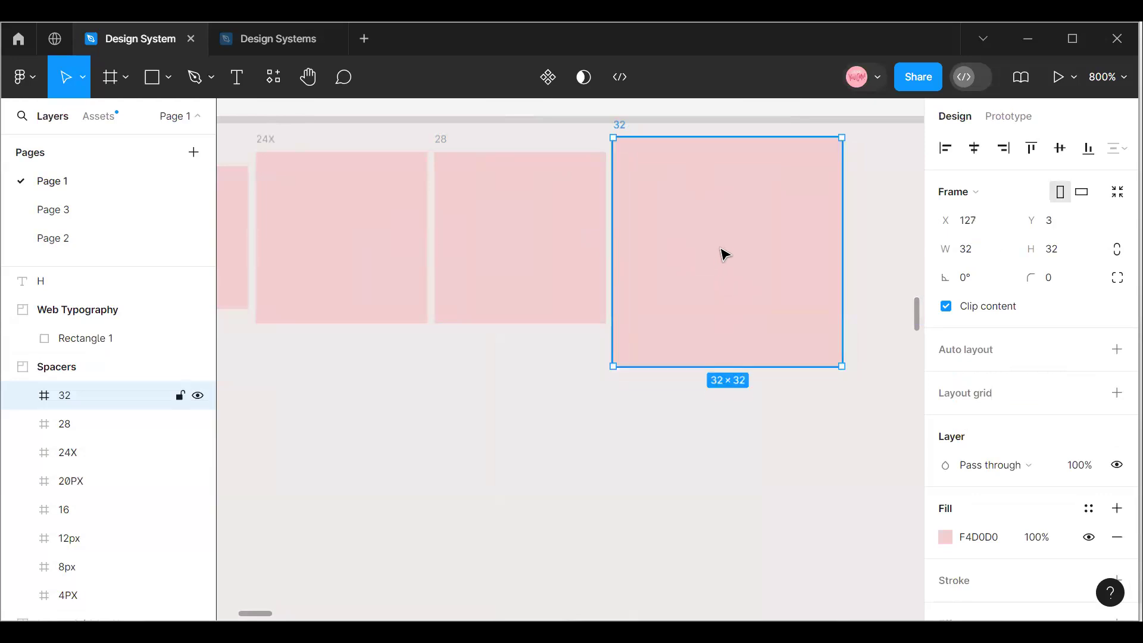
Resize the 28 square to 28 × 28.
{"action": "left_click", "coordinate": [513, 257]}
{"action": "left_click", "coordinate": [990, 251]}
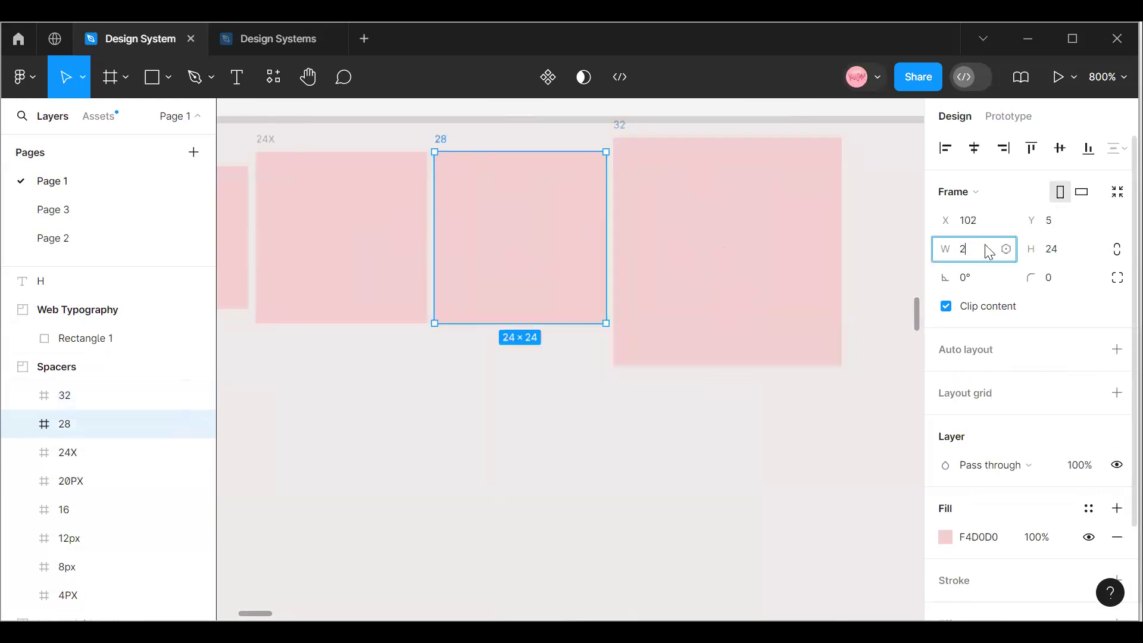
{"action": "type", "text": "28"}
{"action": "left_click", "coordinate": [1057, 256]}
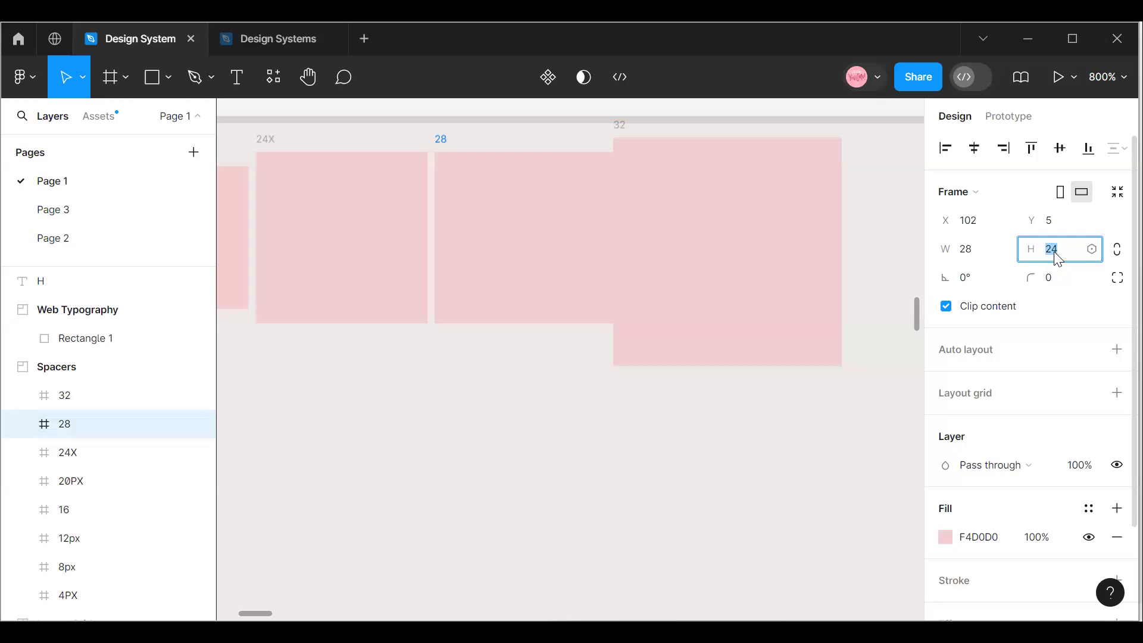
{"action": "type", "text": "28"}
{"action": "key", "text": "Return"}
{"action": "left_click", "coordinate": [601, 466]}
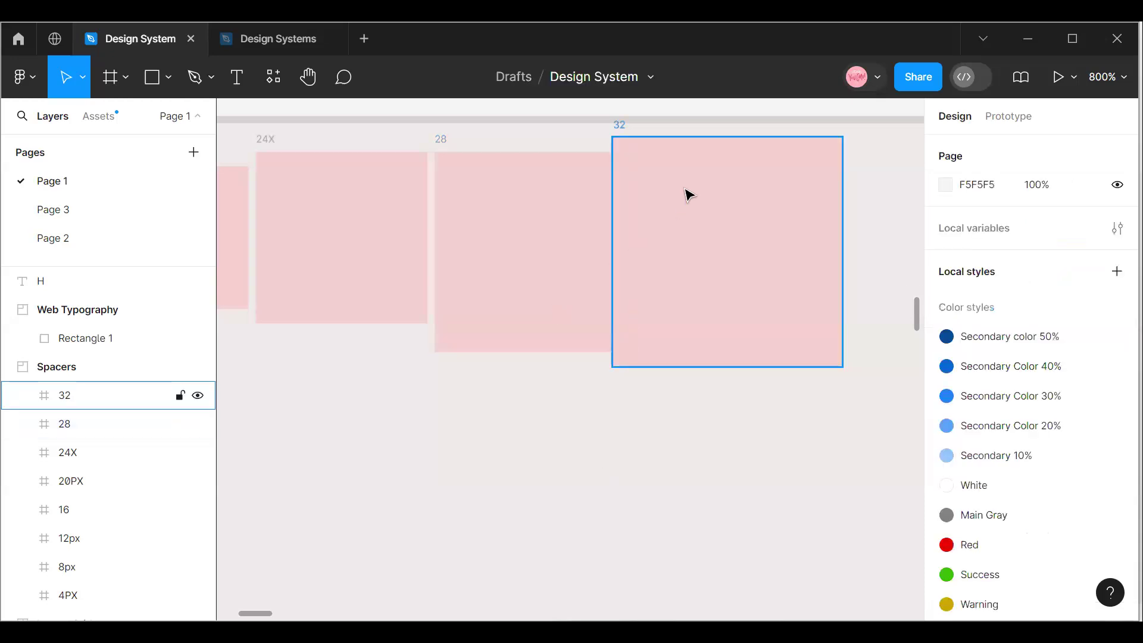
Reposition the 28 square to X 102, Y 4 and the 32 square to X 131, Y 2.
{"action": "left_click", "coordinate": [725, 200]}
{"action": "left_click_drag", "start_coordinate": [726, 201], "coordinate": [716, 199]}
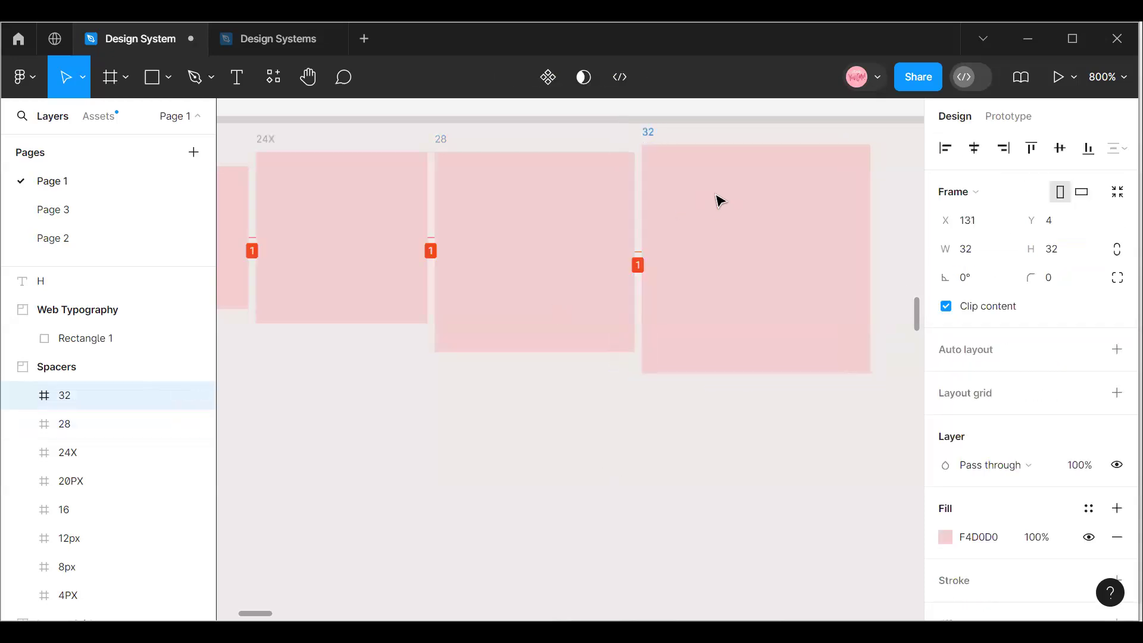
{"action": "left_click", "coordinate": [526, 238]}
{"action": "mouse_move", "coordinate": [527, 238]}
{"action": "left_mouse_down"}
{"action": "mouse_move", "coordinate": [531, 222]}
{"action": "mouse_move", "coordinate": [530, 232]}
{"action": "left_mouse_up"}
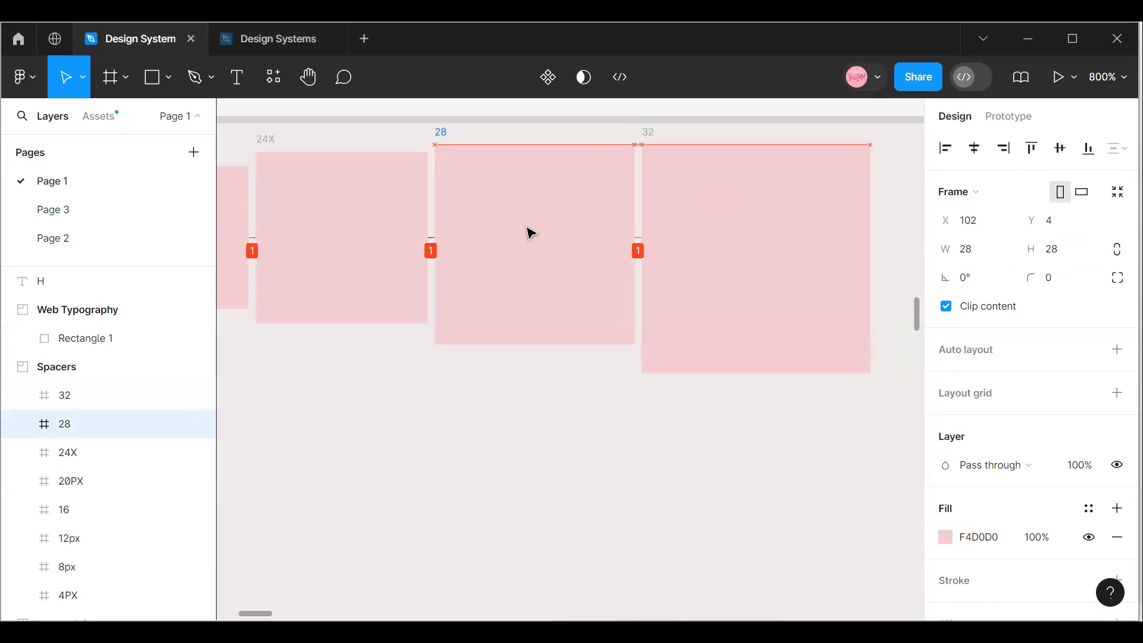
{"action": "left_click", "coordinate": [693, 225]}
{"action": "key", "text": "Up"}
{"action": "key", "text": "Up"}
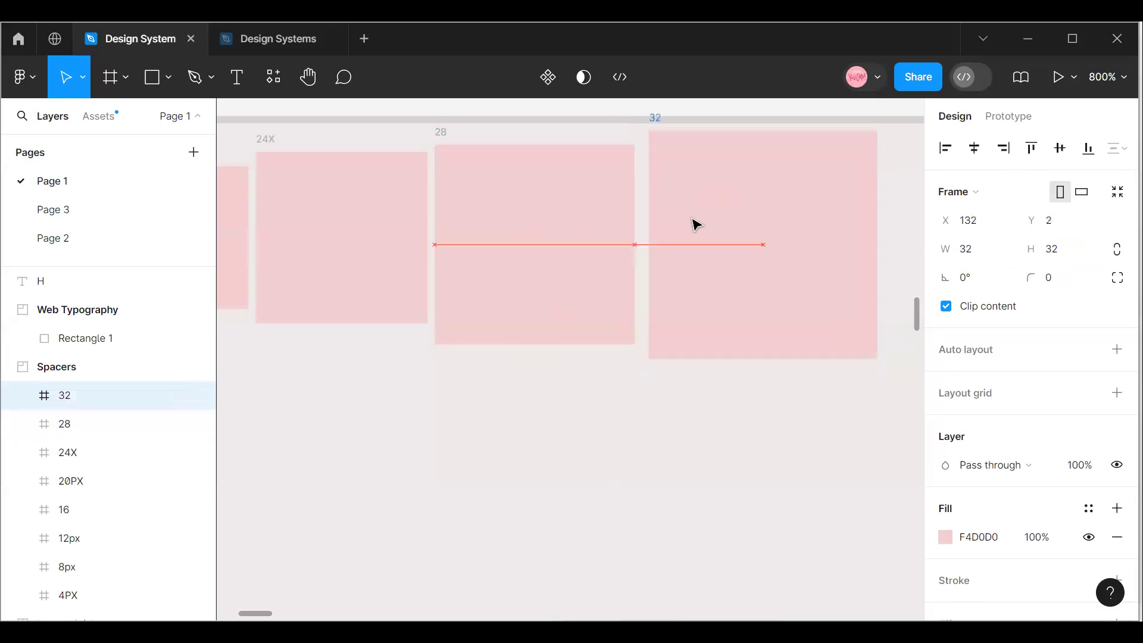
{"action": "left_click", "coordinate": [640, 416]}
{"action": "left_click", "coordinate": [704, 286]}
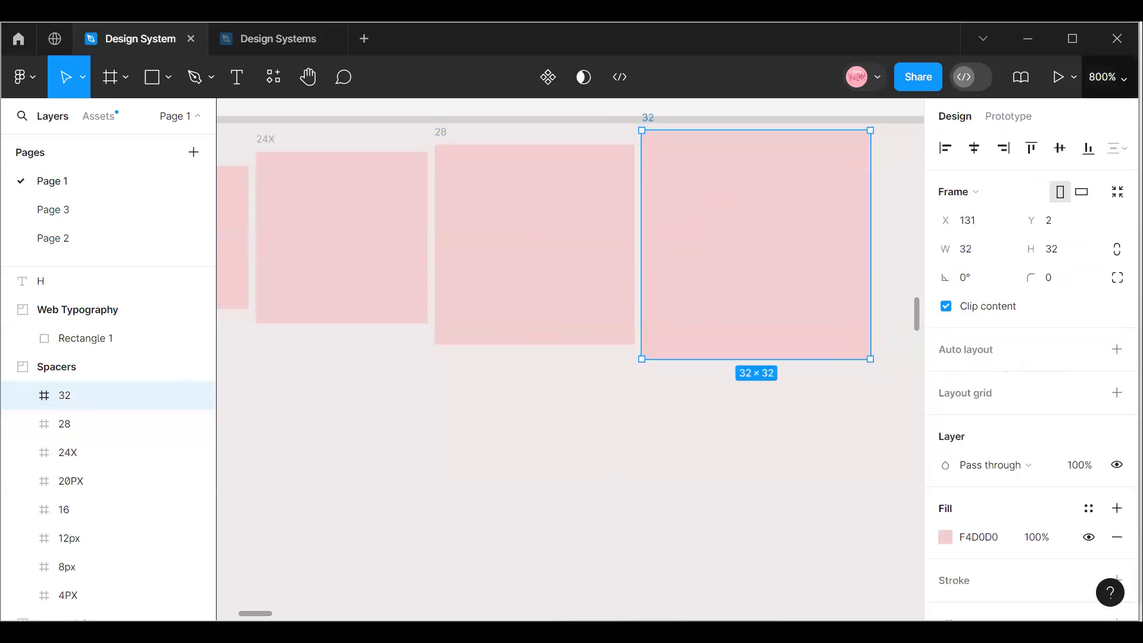
Select all eight spacer squares from 4PX to 32 and wrap them in a horizontal auto layout frame.
{"action": "left_click", "coordinate": [1107, 76]}
{"action": "left_click", "coordinate": [993, 190]}
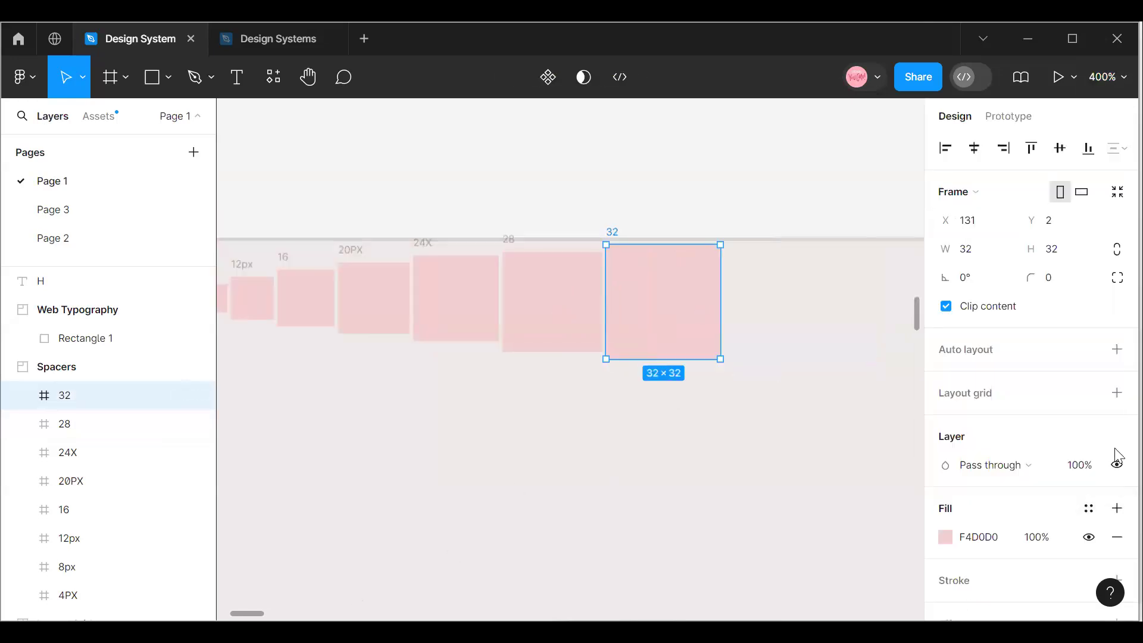
{"action": "mouse_move", "coordinate": [250, 613]}
{"action": "left_mouse_down"}
{"action": "mouse_move", "coordinate": [233, 613]}
{"action": "mouse_move", "coordinate": [247, 613]}
{"action": "left_mouse_up"}
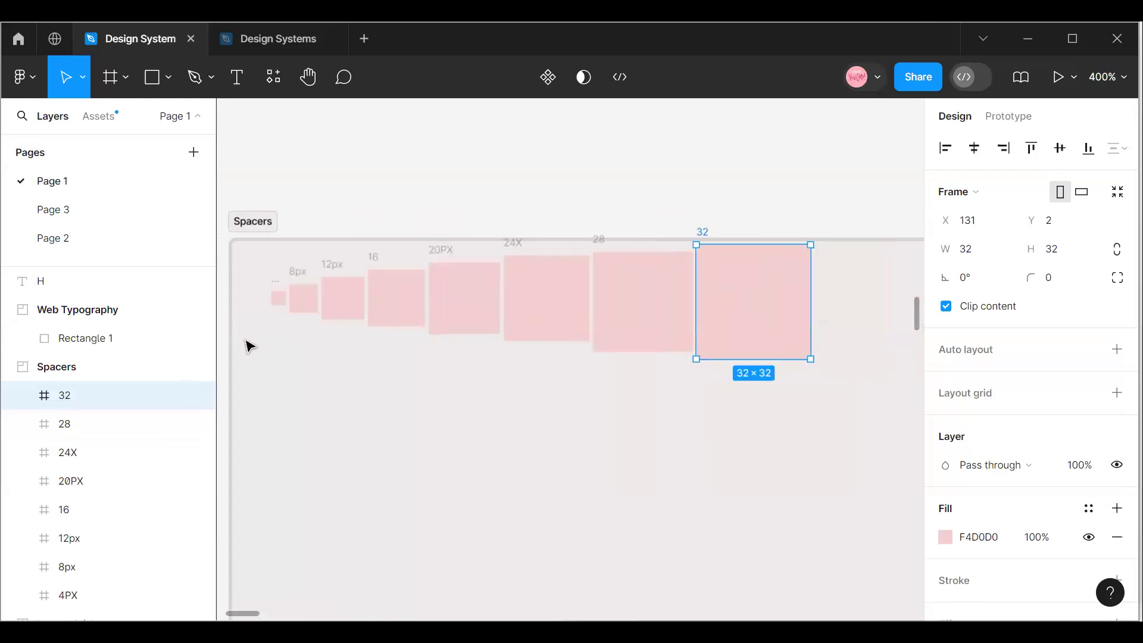
{"action": "left_click", "coordinate": [277, 298]}
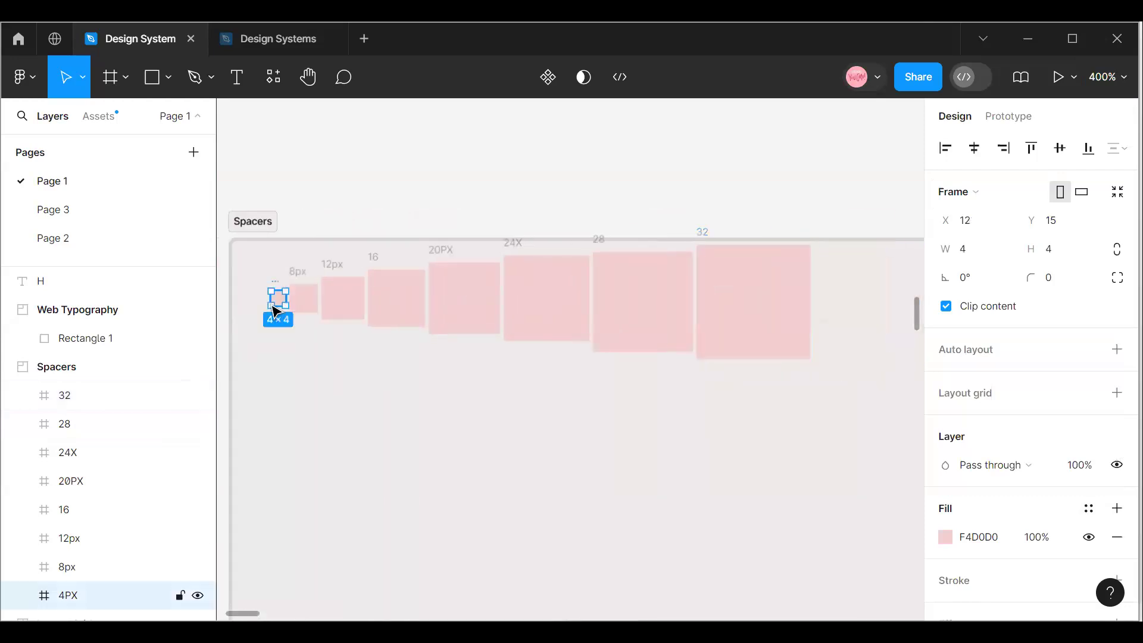
{"action": "left_click", "coordinate": [306, 301], "text": "shift"}
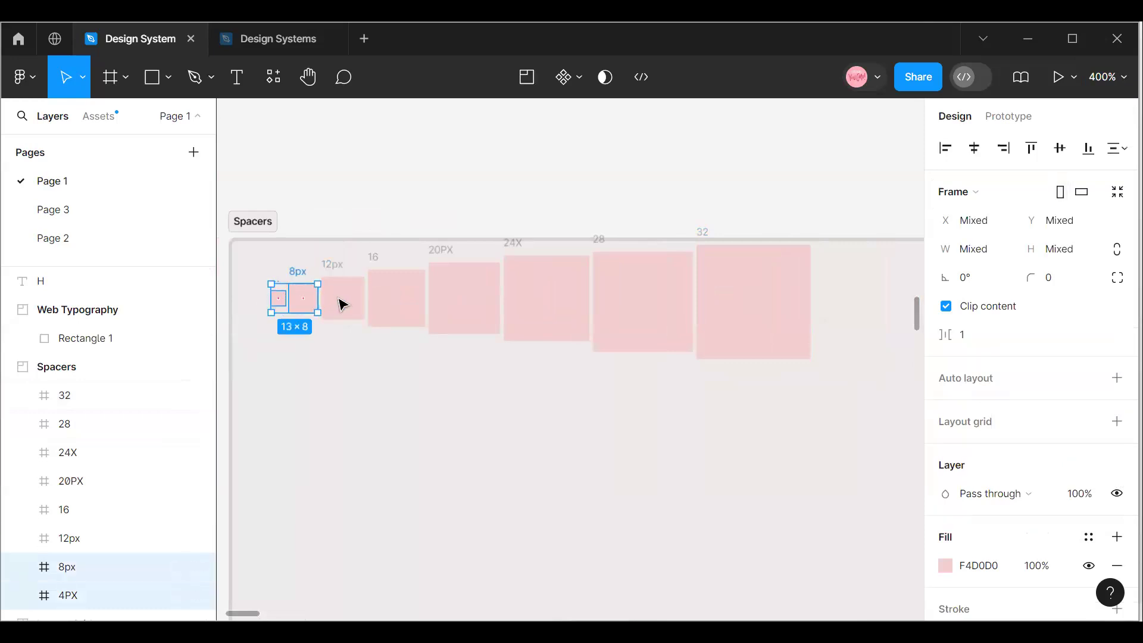
{"action": "left_click", "coordinate": [343, 305], "text": "shift"}
{"action": "left_click", "coordinate": [396, 300], "text": "shift"}
{"action": "left_click", "coordinate": [452, 304], "text": "shift"}
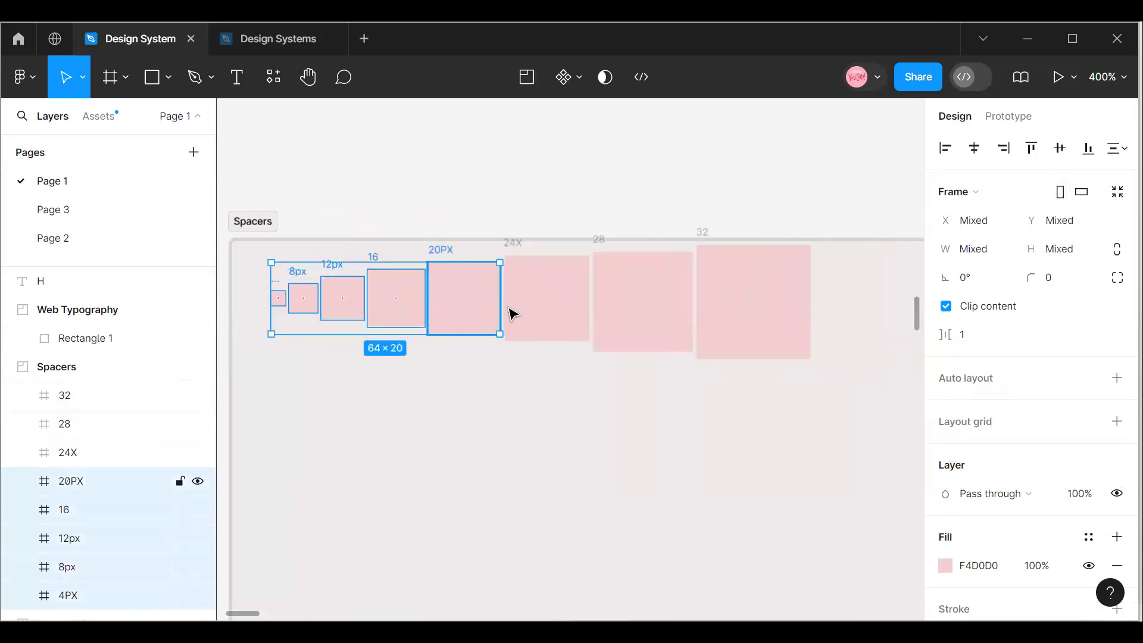
{"action": "left_click", "coordinate": [589, 301], "text": "shift"}
{"action": "left_click", "coordinate": [676, 293], "text": "shift"}
{"action": "left_click", "coordinate": [717, 290], "text": "shift"}
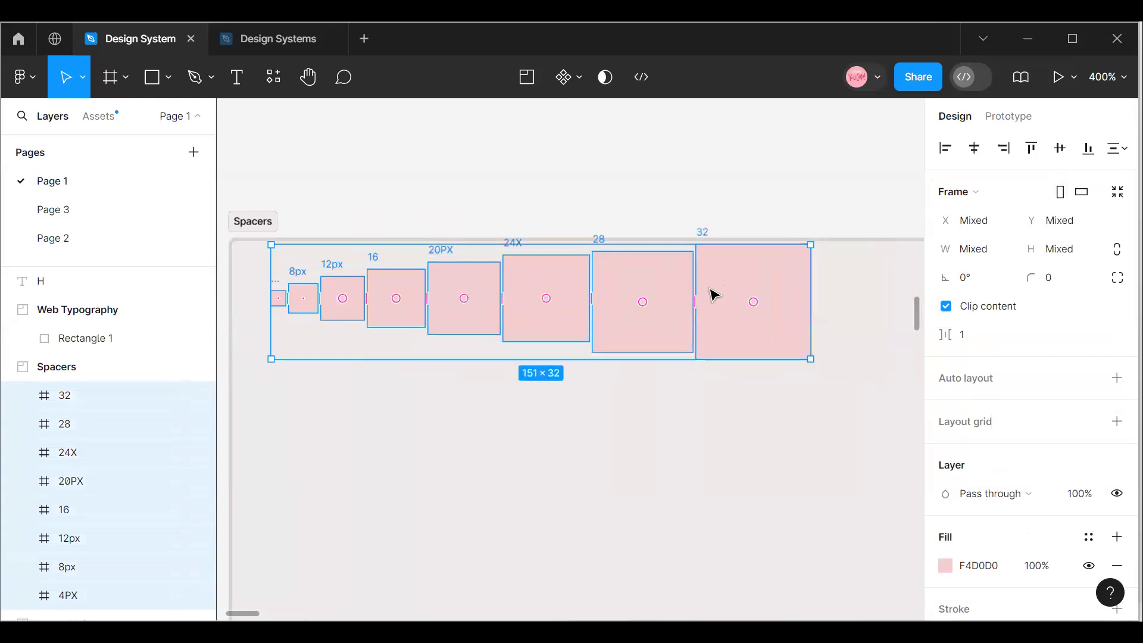
{"action": "key", "text": "shift+a"}
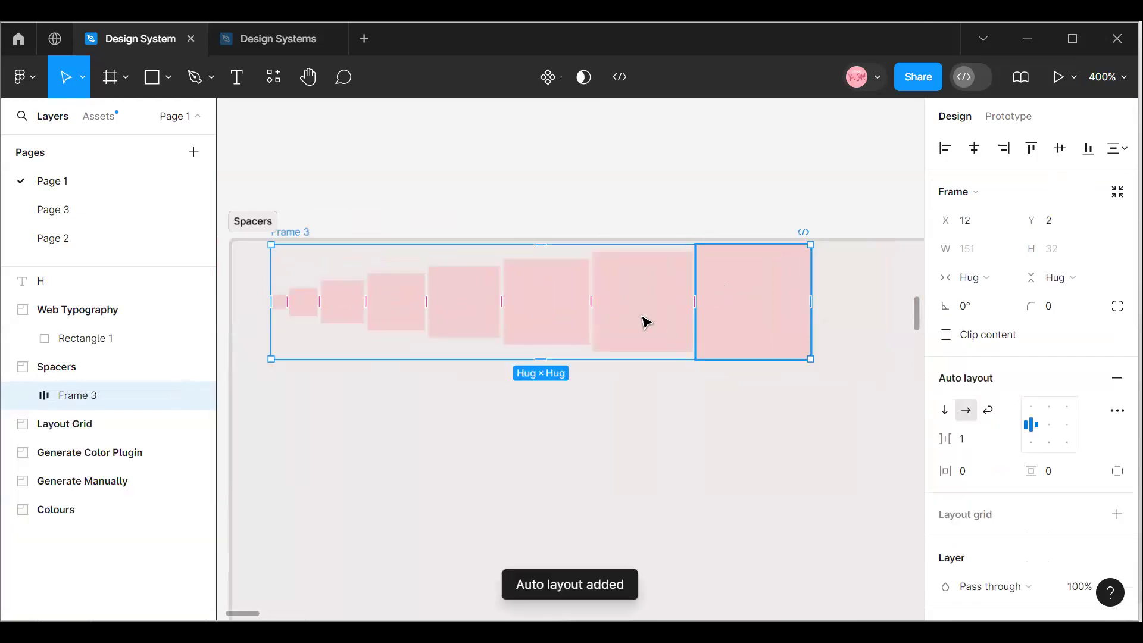
Move the auto layout frame to X 10, Y 16 in the Spacers section and set its item spacing to 2.
{"action": "left_click_drag", "start_coordinate": [403, 346], "coordinate": [396, 396]}
{"action": "left_click", "coordinate": [969, 448]}
{"action": "key", "text": "Return"}
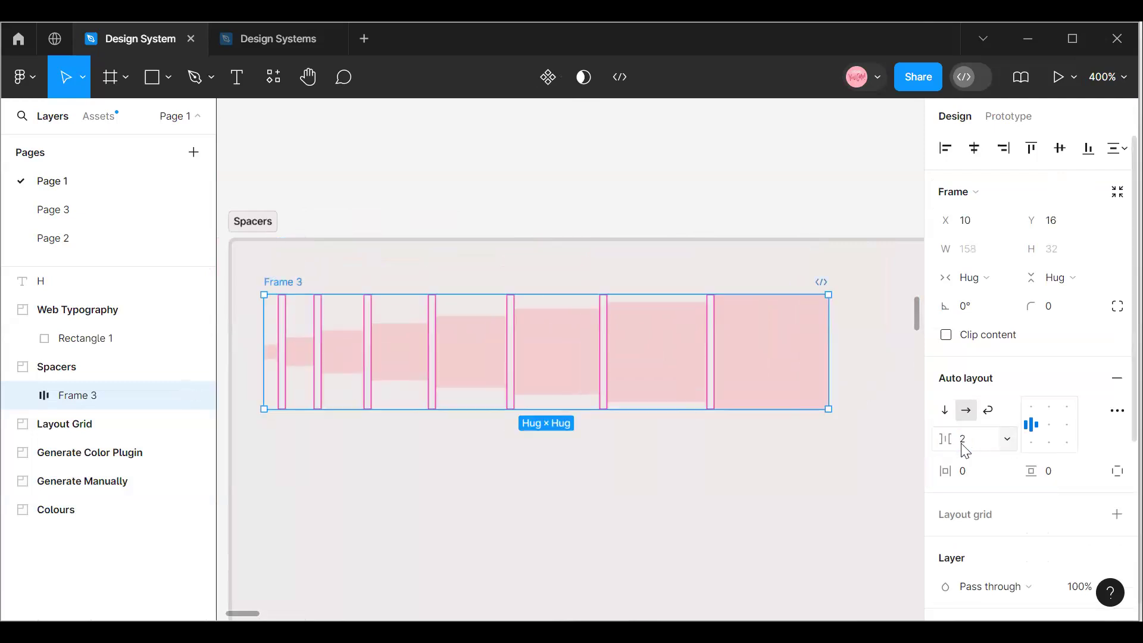
Duplicate the 32 square within the auto layout row and set the copy's size to 40 × 40.
{"action": "left_click", "coordinate": [743, 365]}
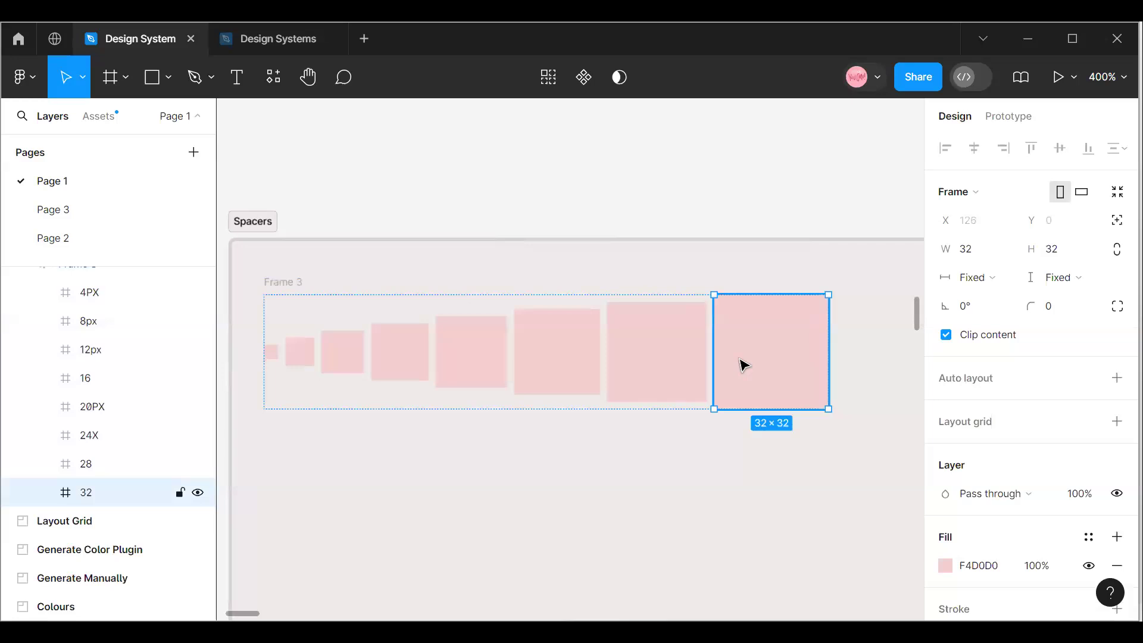
{"action": "key", "text": "ctrl+d"}
{"action": "left_click", "coordinate": [969, 250]}
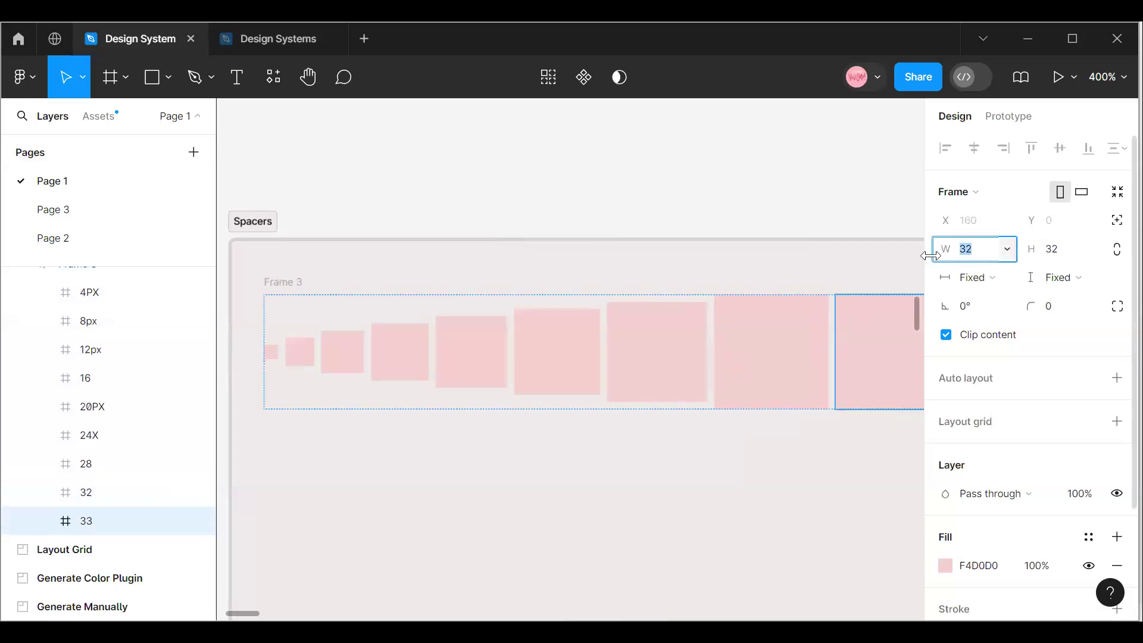
{"action": "type", "text": "40"}
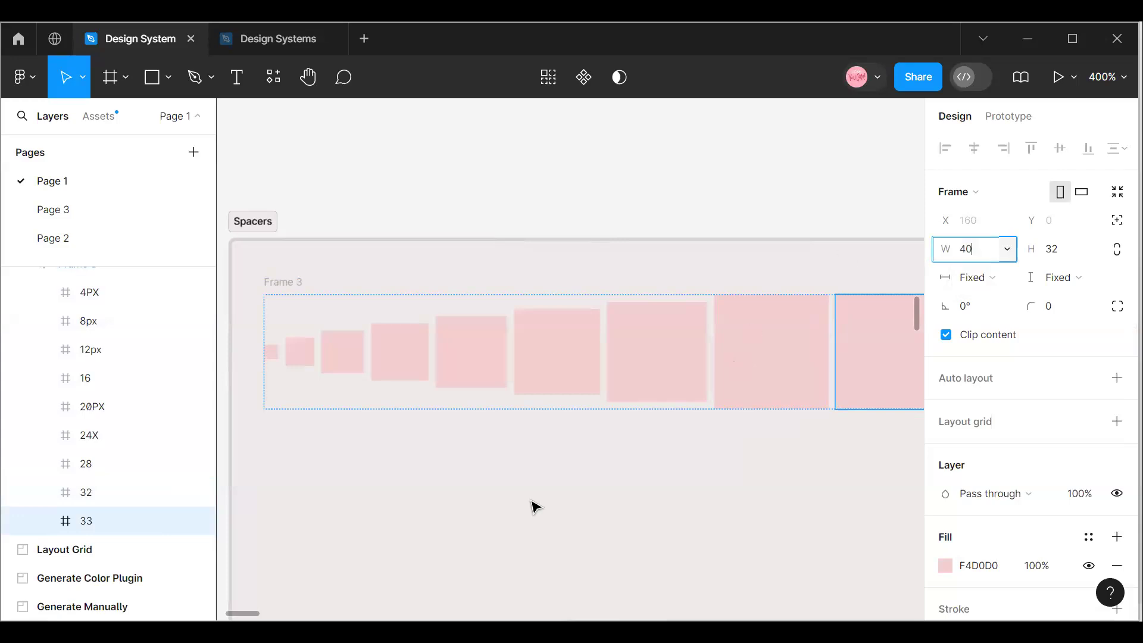
{"action": "left_click", "coordinate": [1066, 253]}
{"action": "type", "text": "40"}
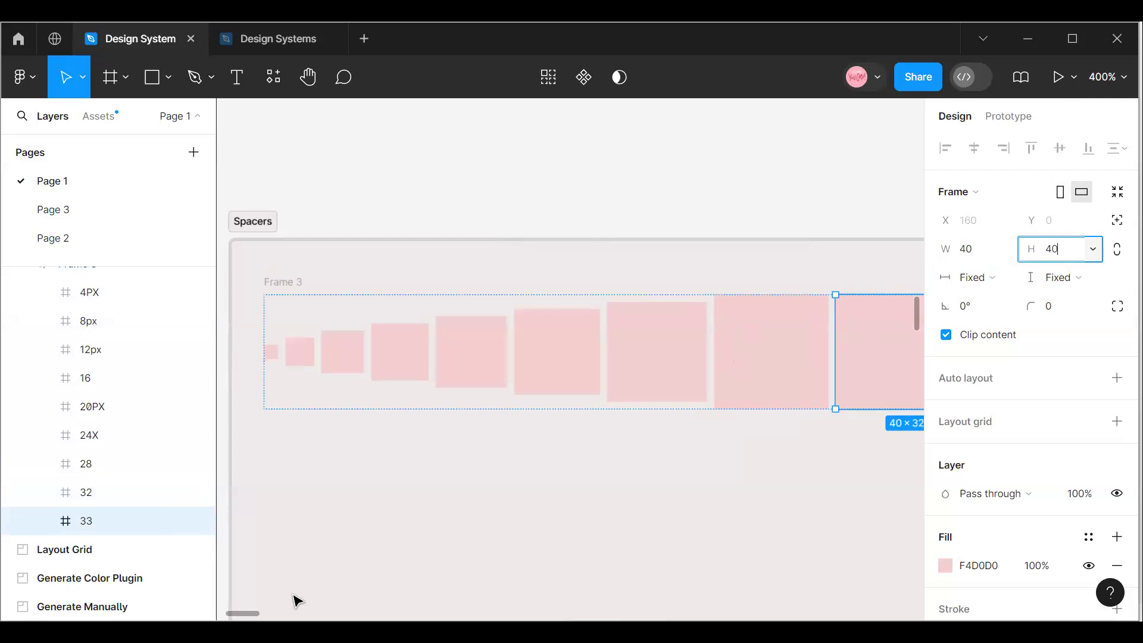
Duplicate the 40 × 40 square at the end of the row and resize the copy to 44 × 44.
{"action": "left_click_drag", "start_coordinate": [237, 613], "coordinate": [259, 613]}
{"action": "key", "text": "ctrl+d"}
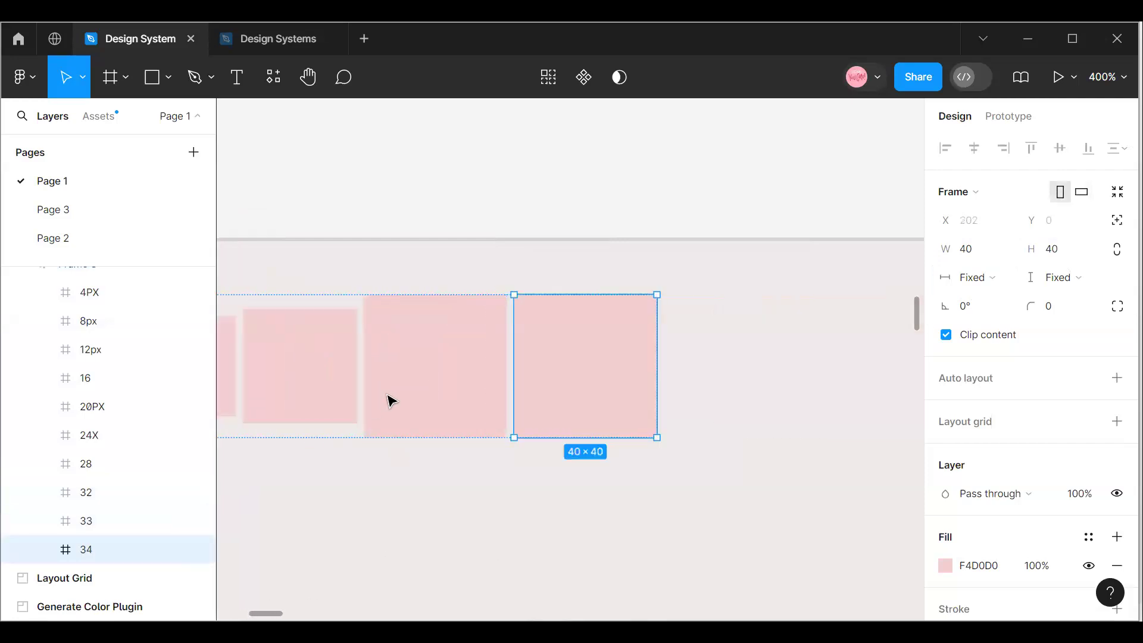
{"action": "left_click", "coordinate": [970, 253]}
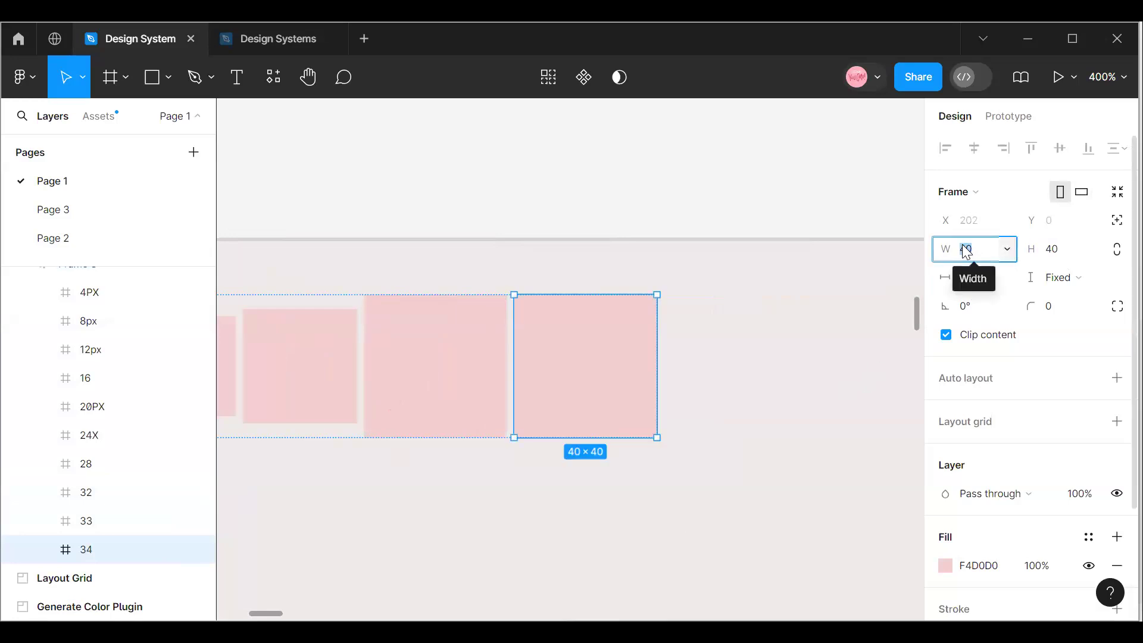
{"action": "type", "text": "44"}
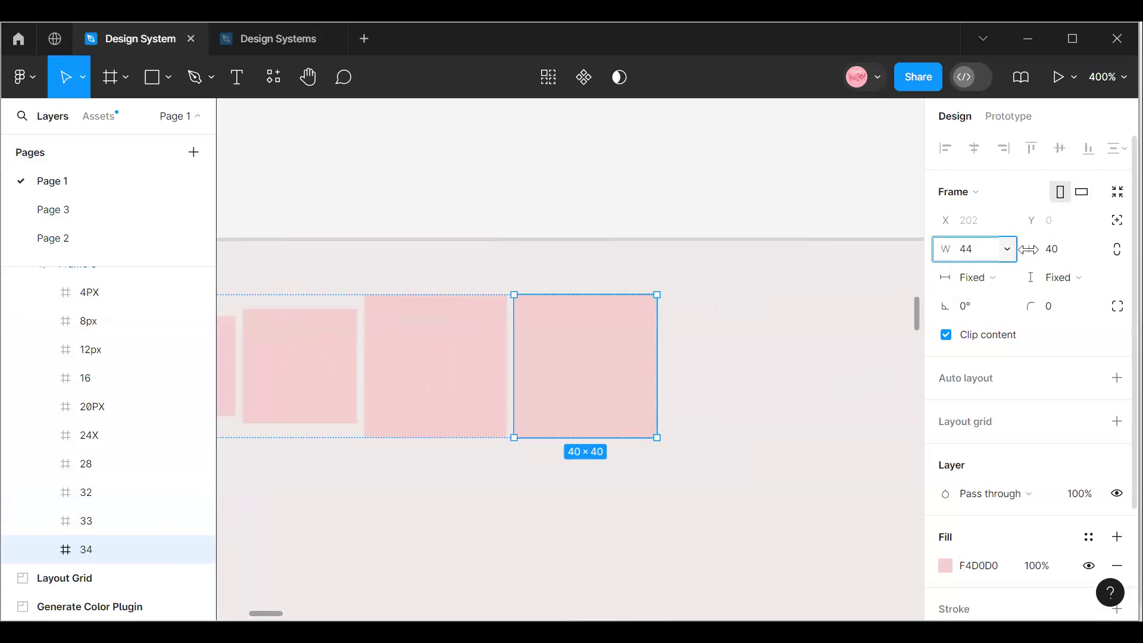
{"action": "left_click", "coordinate": [1063, 252]}
{"action": "type", "text": "44"}
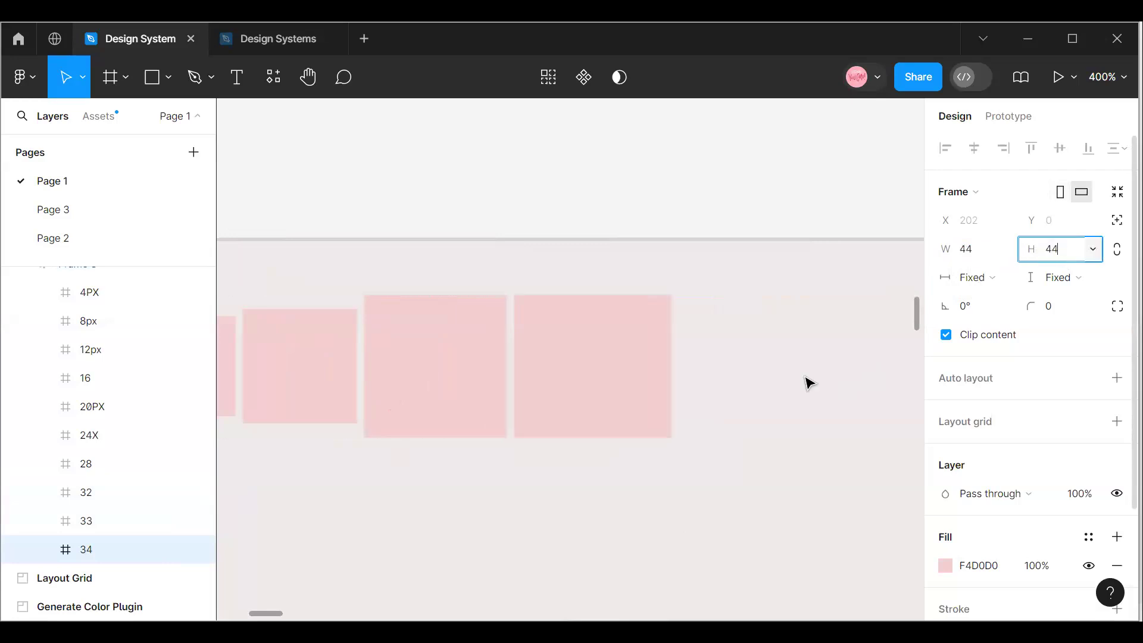
{"action": "left_click", "coordinate": [555, 328]}
{"action": "left_click", "coordinate": [555, 327]}
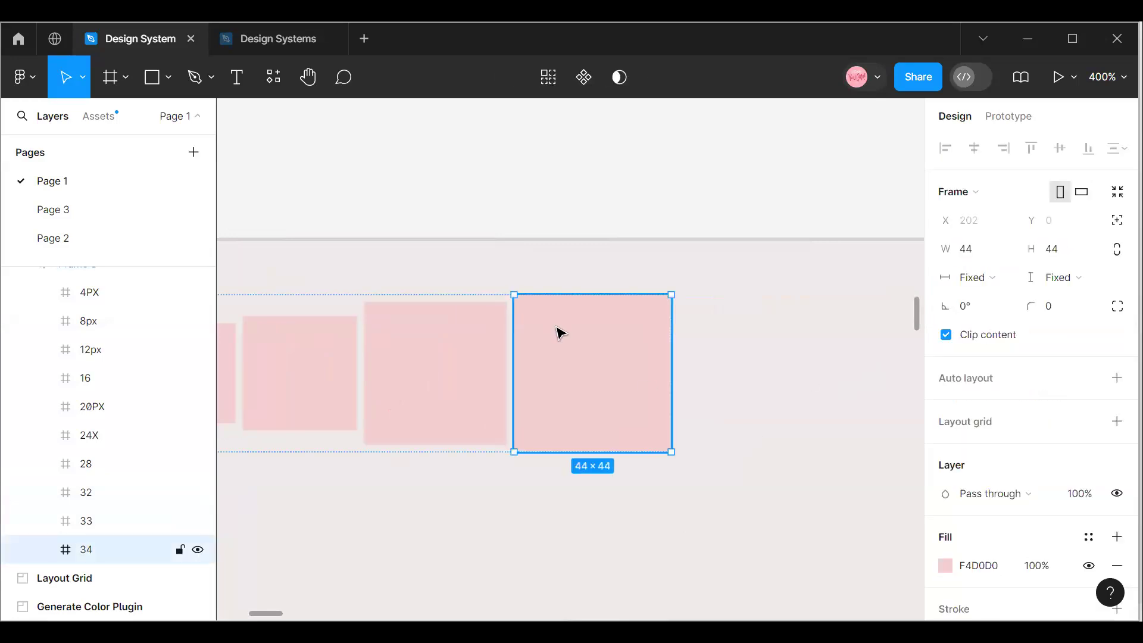
Duplicate the 44 × 44 square at the end of the row and resize the copy to 64 × 64.
{"action": "key", "text": "ctrl+d"}
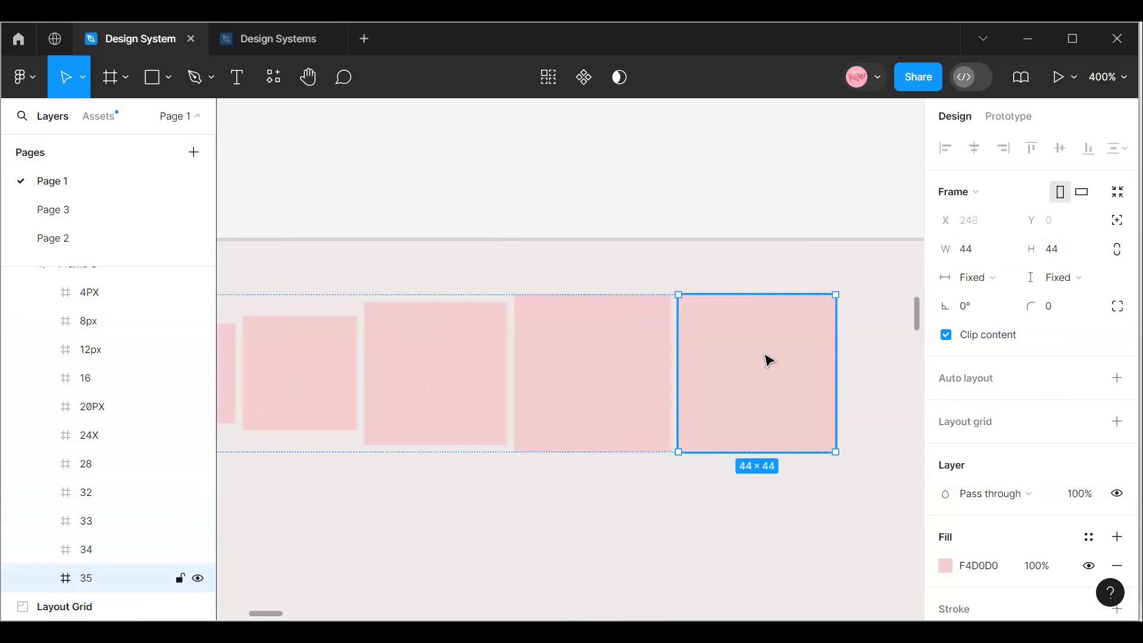
{"action": "left_click", "coordinate": [634, 364]}
{"action": "left_click", "coordinate": [757, 364]}
{"action": "key", "text": "Return"}
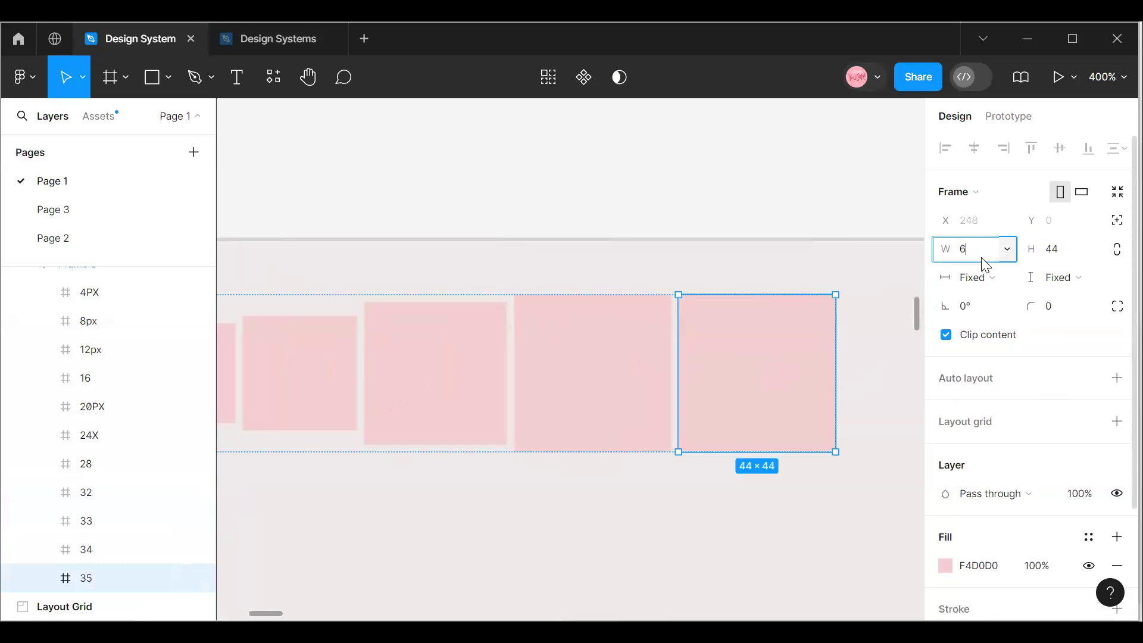
{"action": "type", "text": "64"}
{"action": "left_click", "coordinate": [1070, 260]}
{"action": "type", "text": "63"}
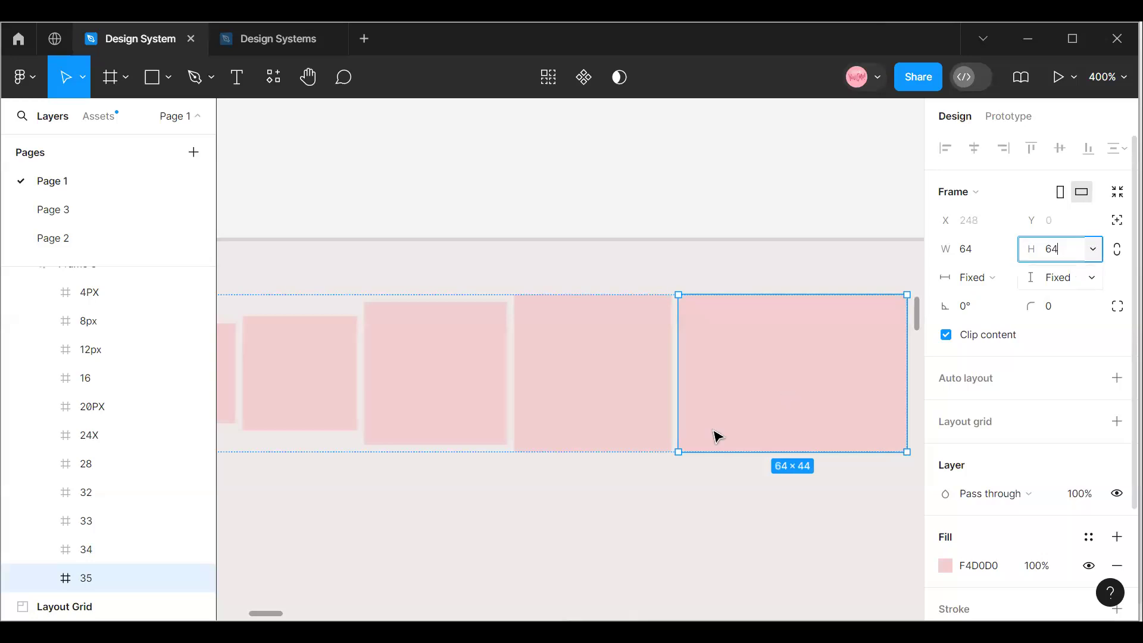
{"action": "key", "text": "Return"}
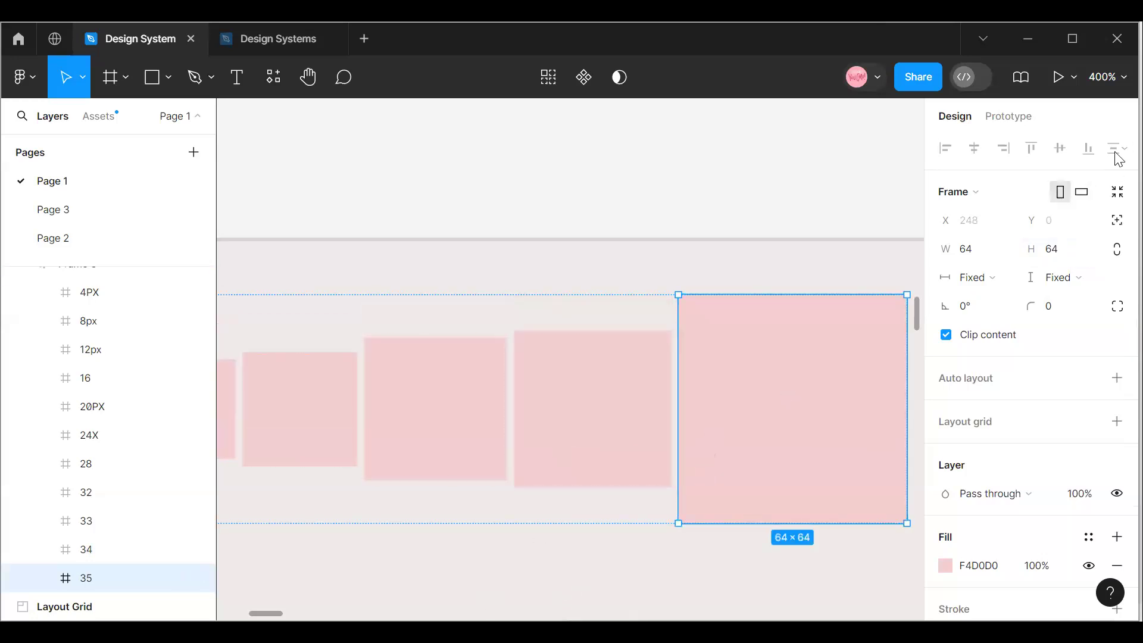
Move the auto layout row of spacer squares to X 19, Y 19 in the Spacers section.
{"action": "left_click", "coordinate": [1113, 84]}
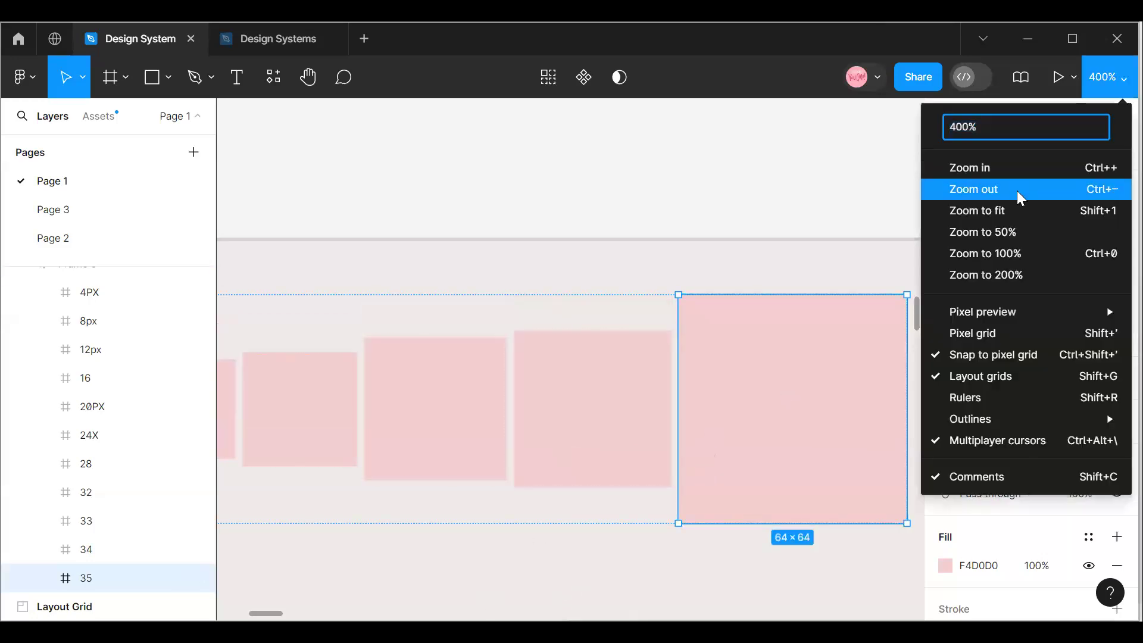
{"action": "left_click", "coordinate": [1016, 189]}
{"action": "mouse_move", "coordinate": [242, 617]}
{"action": "left_mouse_down"}
{"action": "mouse_move", "coordinate": [217, 613]}
{"action": "mouse_move", "coordinate": [247, 613]}
{"action": "mouse_move", "coordinate": [235, 614]}
{"action": "left_mouse_up"}
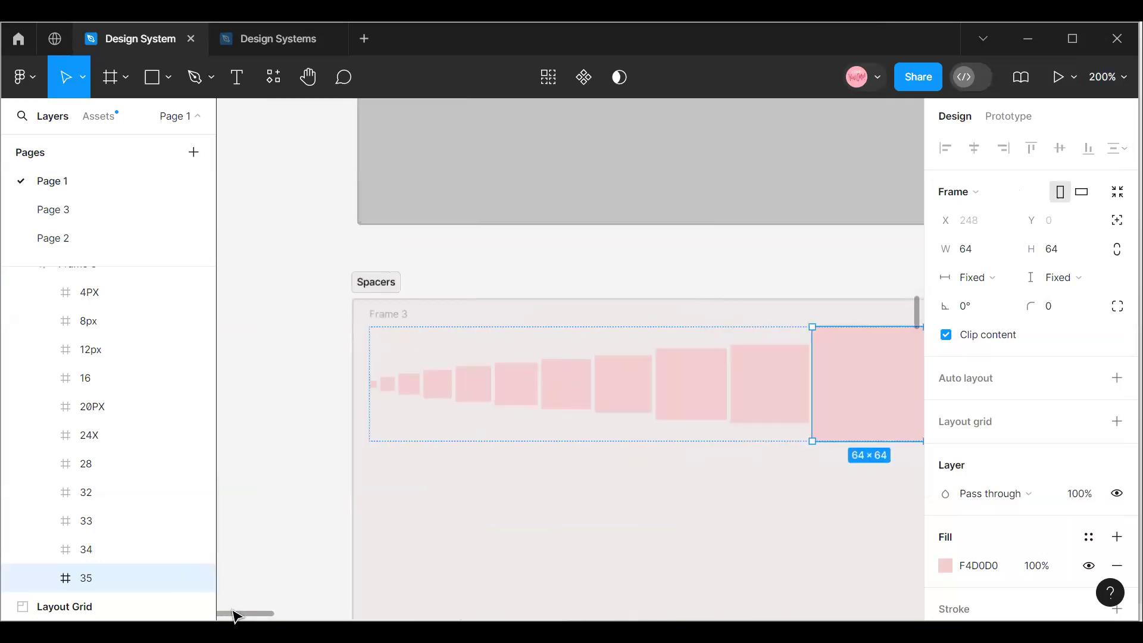
{"action": "left_click", "coordinate": [397, 341]}
{"action": "key", "text": "shift+a"}
{"action": "left_click_drag", "start_coordinate": [433, 425], "coordinate": [444, 429]}
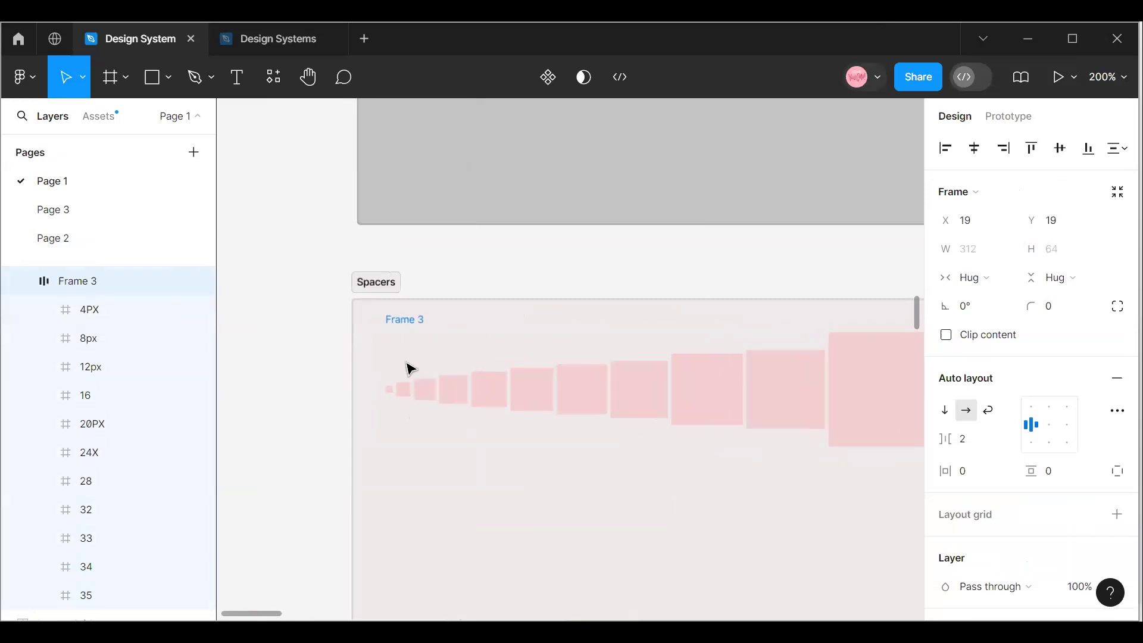
Rename the auto layout frame holding the spacer squares as Spacing.
{"action": "double_click", "coordinate": [405, 319]}
{"action": "type", "text": "s"}
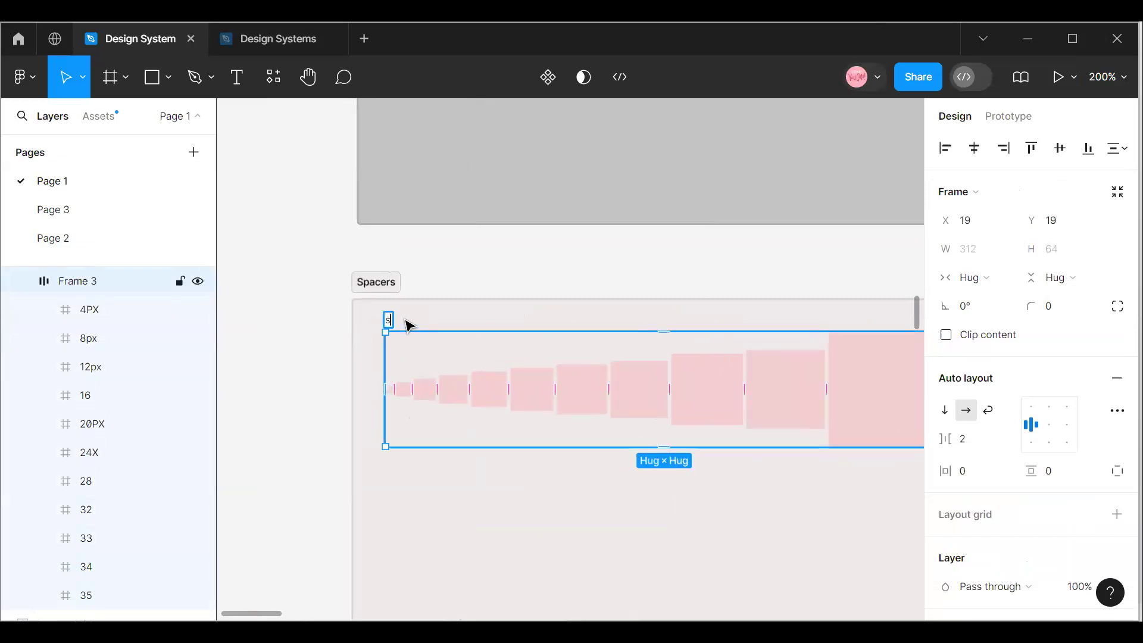
{"action": "type", "text": "pacing"}
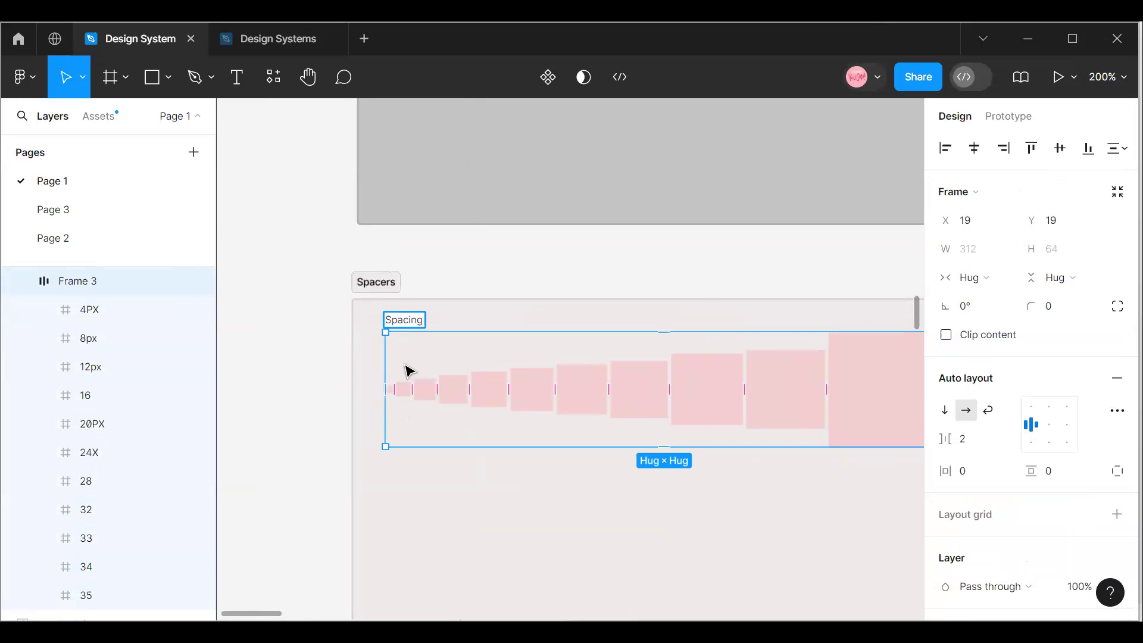
{"action": "left_click", "coordinate": [349, 422]}
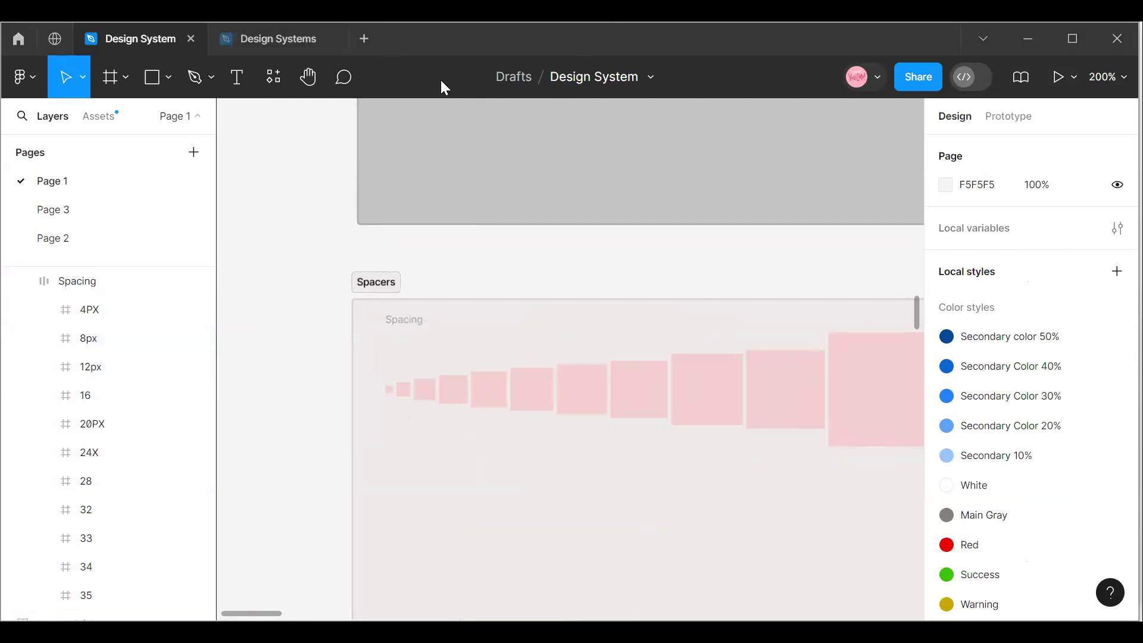
Reposition the Spacing frame at X 35, Y 51 within the Spacers section.
{"action": "left_click", "coordinate": [355, 289]}
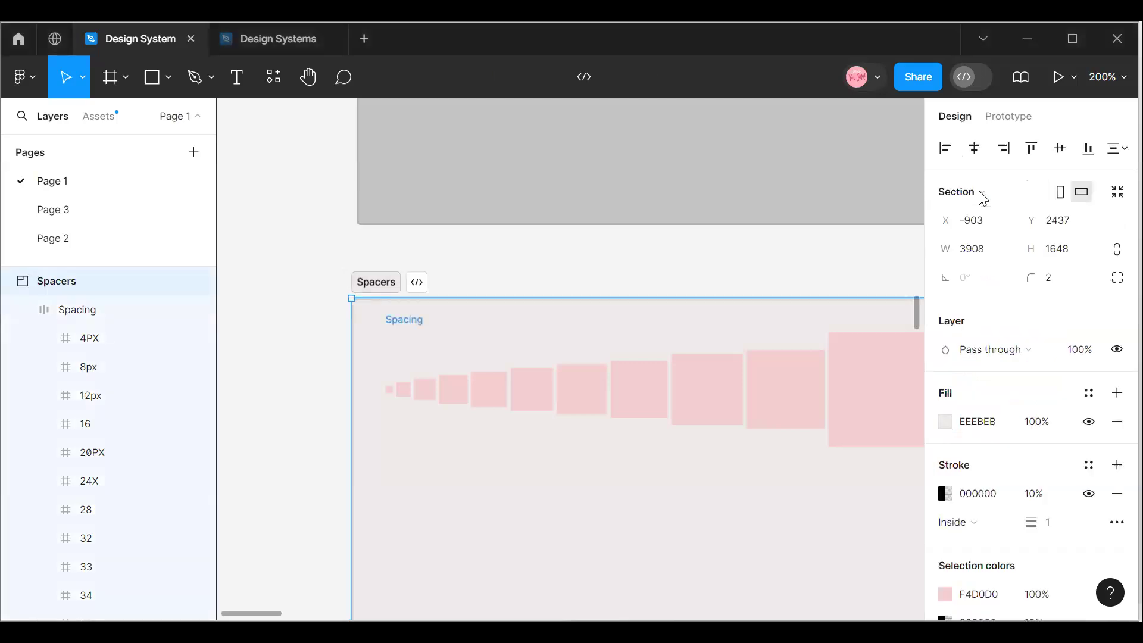
{"action": "left_click", "coordinate": [1115, 79]}
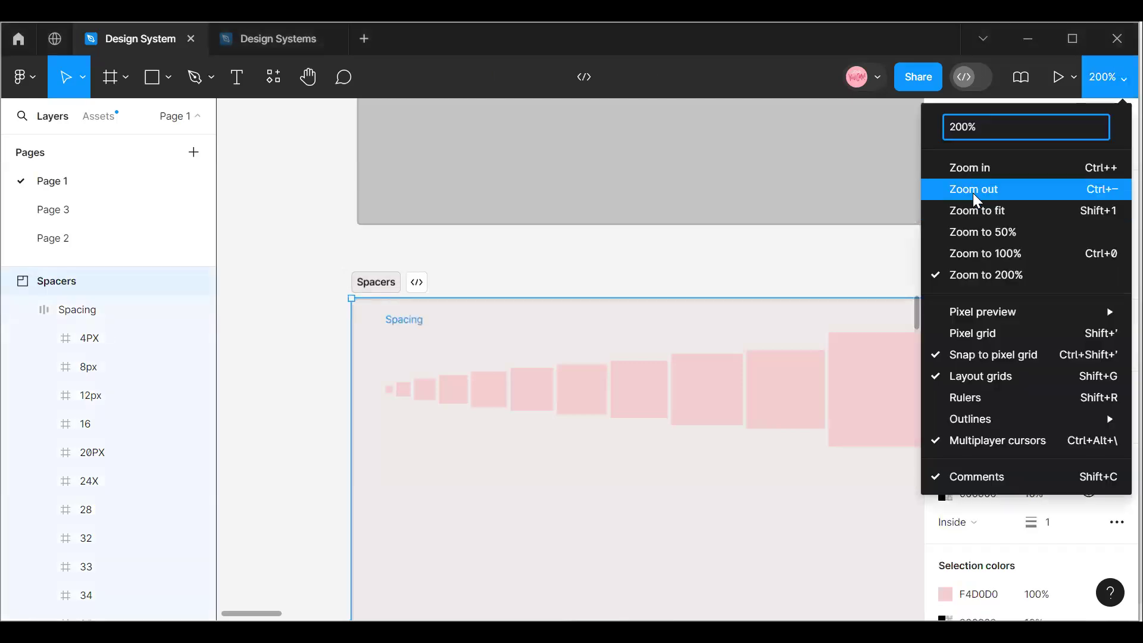
{"action": "left_click", "coordinate": [964, 186]}
{"action": "left_click", "coordinate": [1108, 77]}
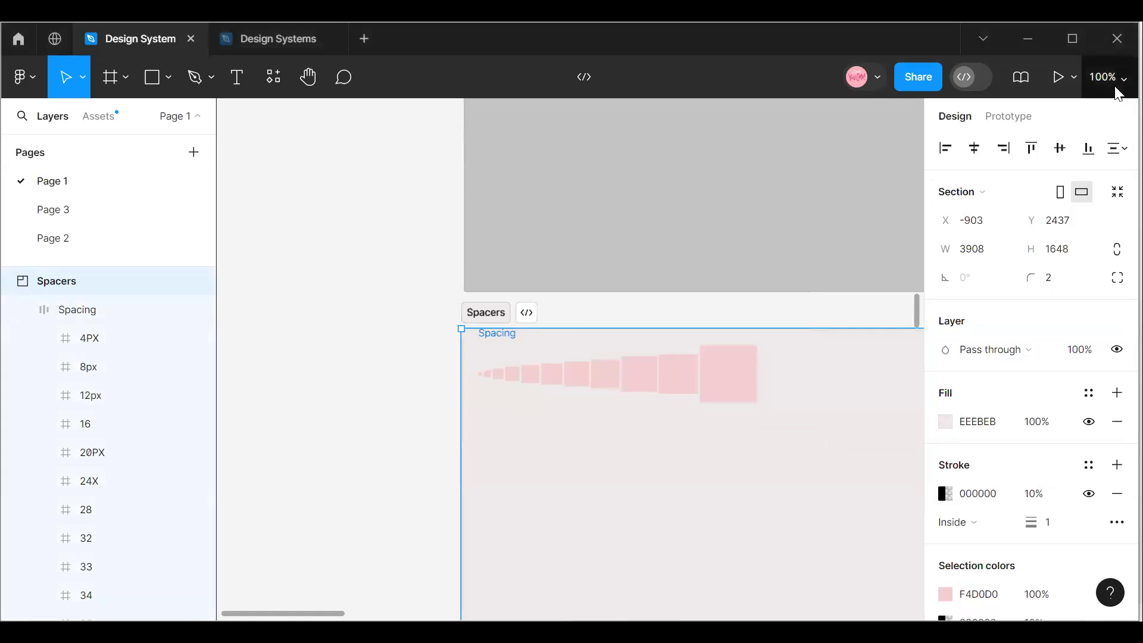
{"action": "left_click", "coordinate": [1010, 191]}
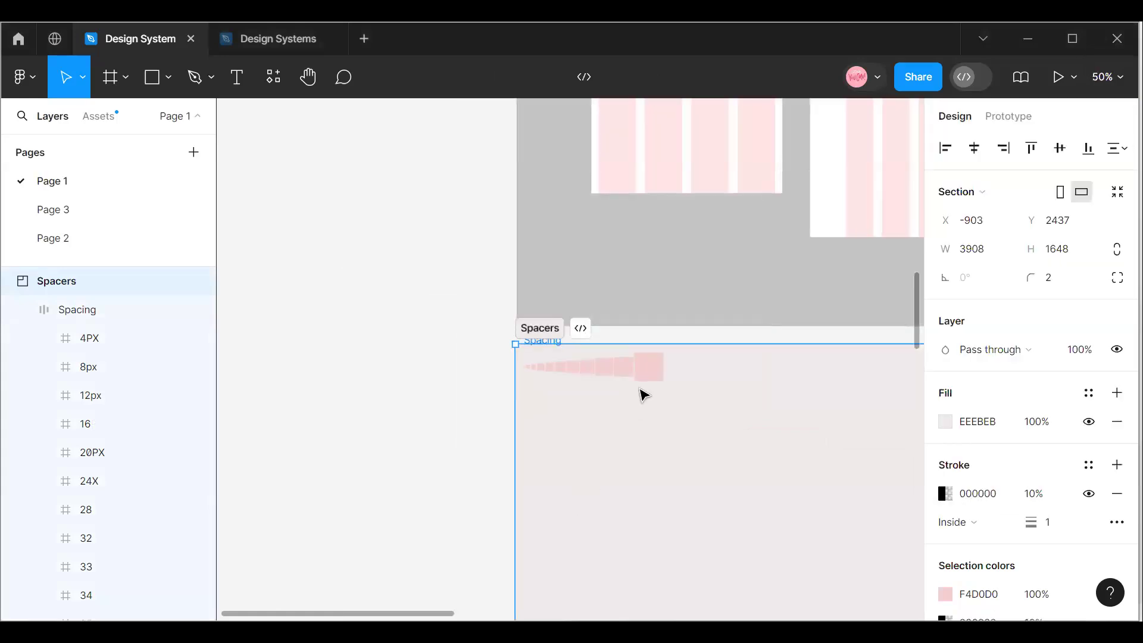
{"action": "left_click", "coordinate": [648, 372]}
{"action": "left_click_drag", "start_coordinate": [441, 620], "coordinate": [489, 617]}
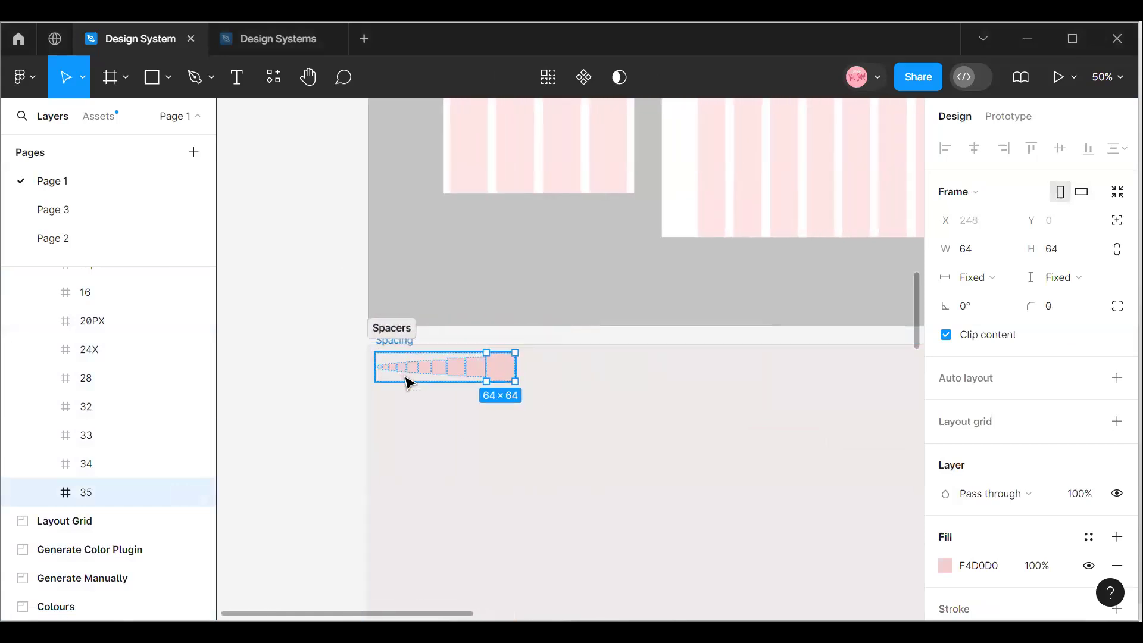
{"action": "left_click", "coordinate": [434, 390]}
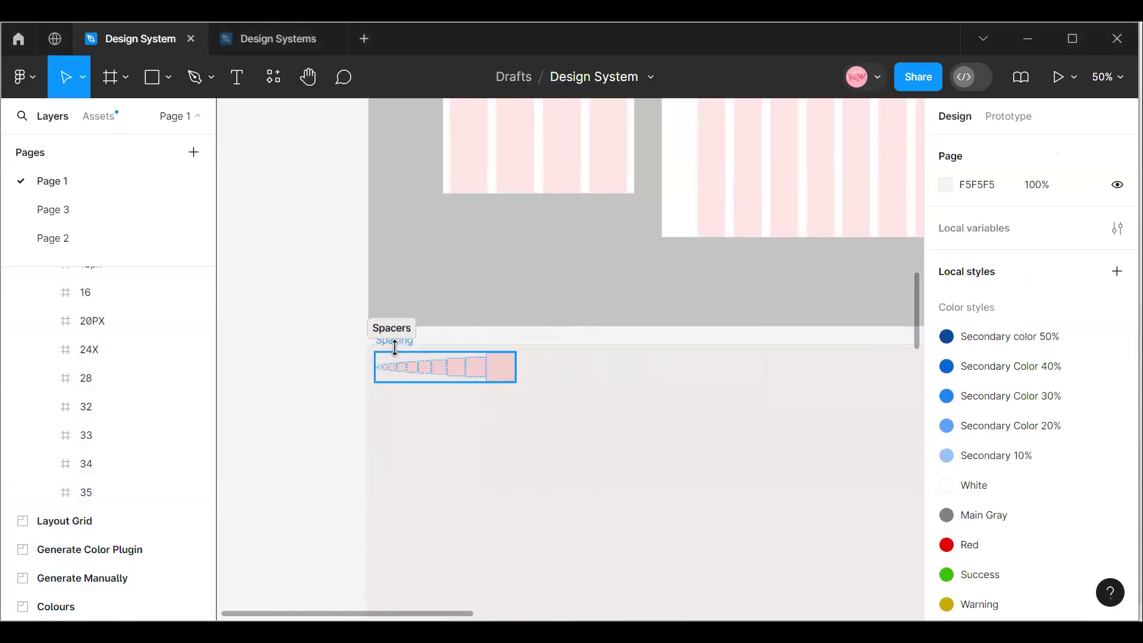
{"action": "left_click", "coordinate": [394, 347]}
{"action": "left_click_drag", "start_coordinate": [406, 372], "coordinate": [426, 390]}
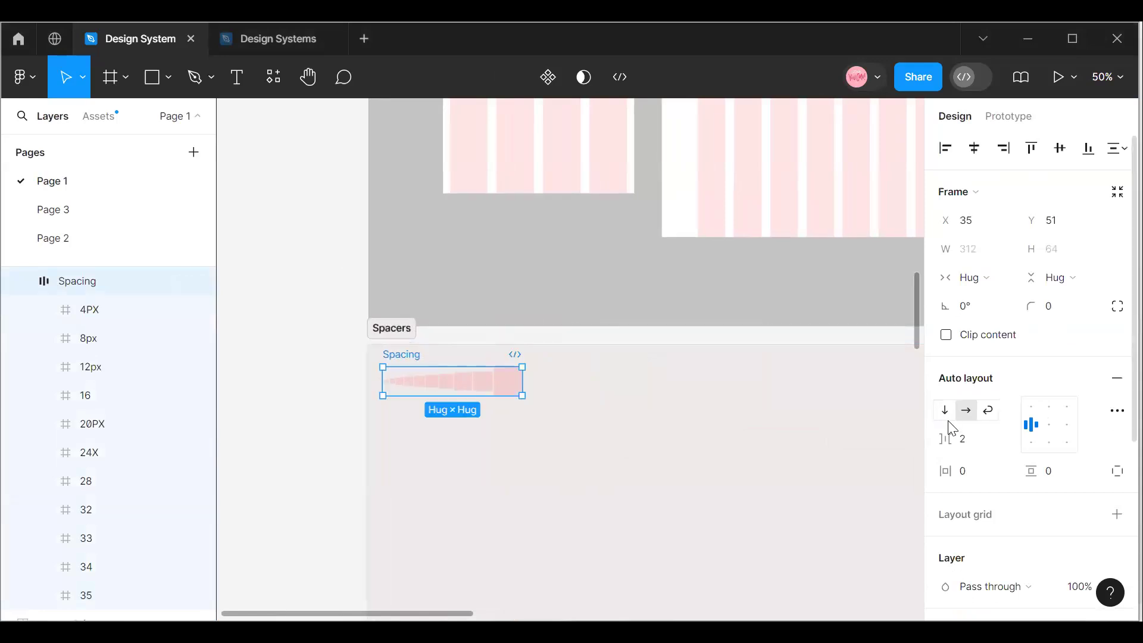
Try a vertical auto layout direction on the Spacing frame, and restore the horizontal direction.
{"action": "left_click", "coordinate": [944, 410]}
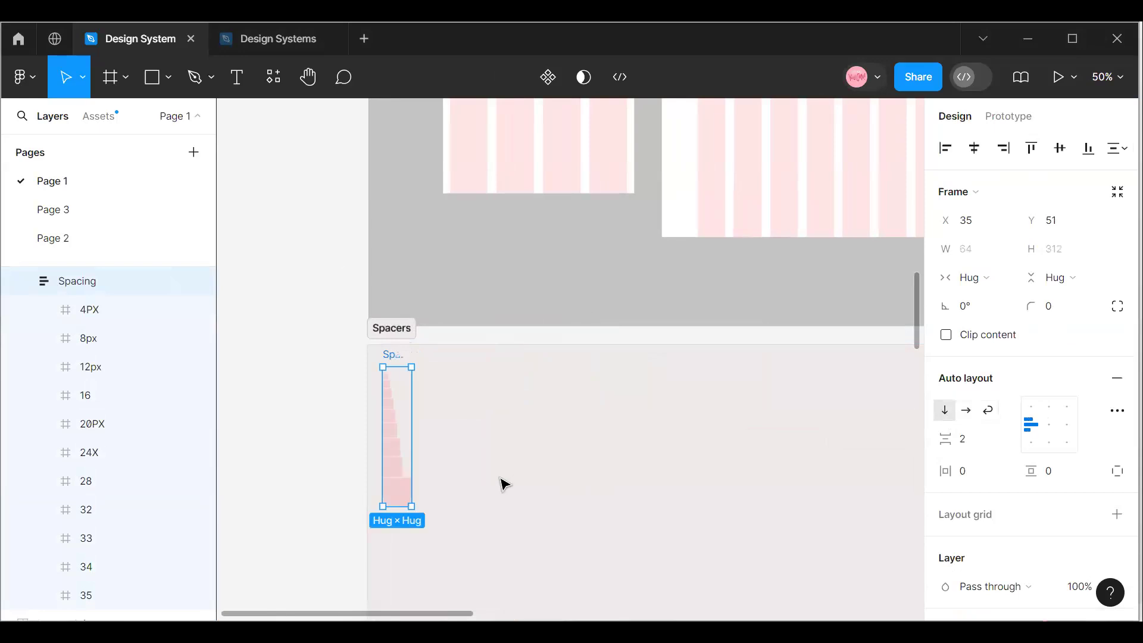
{"action": "left_click", "coordinate": [464, 405]}
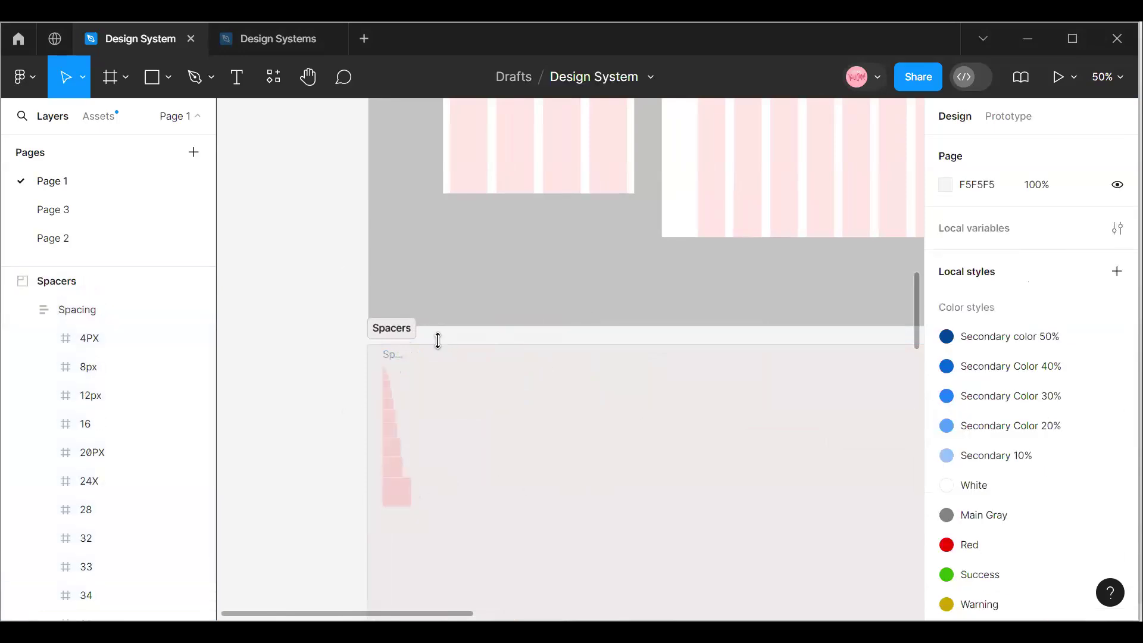
{"action": "left_click", "coordinate": [436, 342]}
{"action": "left_click", "coordinate": [401, 359]}
{"action": "left_click", "coordinate": [967, 410]}
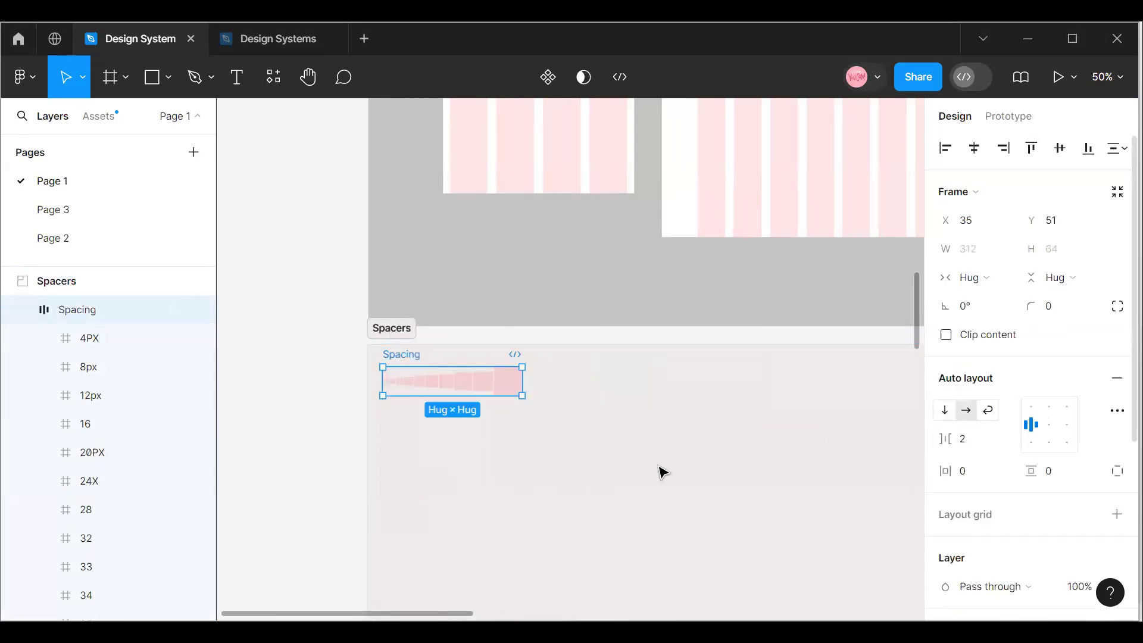
{"action": "left_click", "coordinate": [411, 359]}
Shorten the Spacers section from its lower edge to a height of about 303.
{"action": "left_click", "coordinate": [584, 577]}
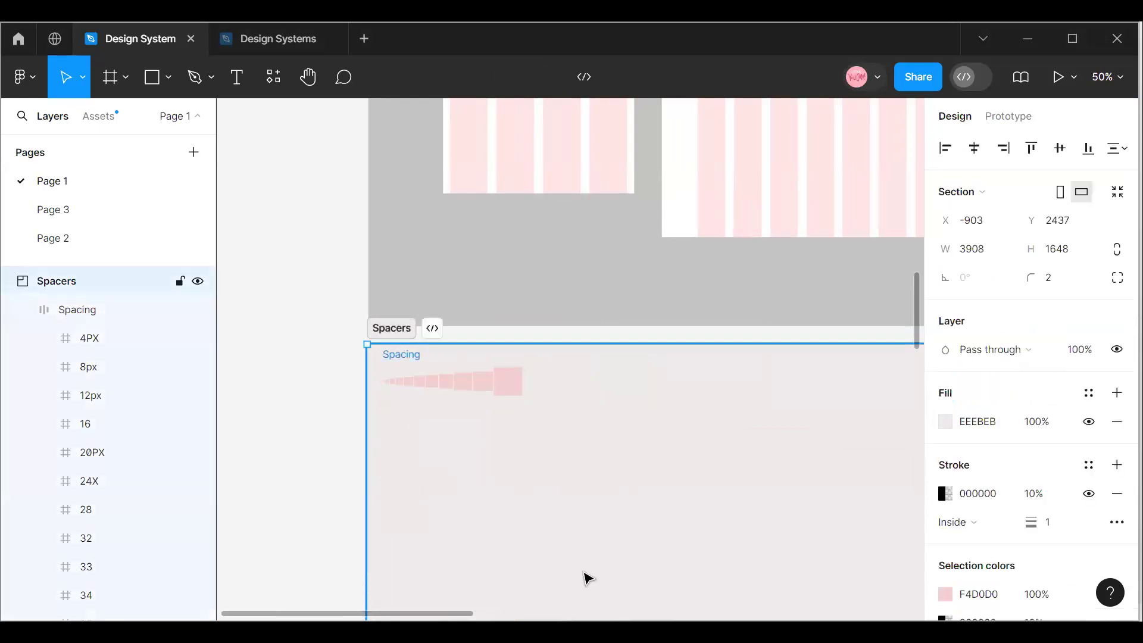
{"action": "scroll", "coordinate": [577, 565], "scroll_direction": "down", "scroll_amount": 5}
{"action": "left_click_drag", "start_coordinate": [589, 373], "coordinate": [603, 245]}
{"action": "scroll", "coordinate": [515, 365], "scroll_direction": "up", "scroll_amount": 5}
{"action": "scroll", "coordinate": [516, 364], "scroll_direction": "down", "scroll_amount": 5}
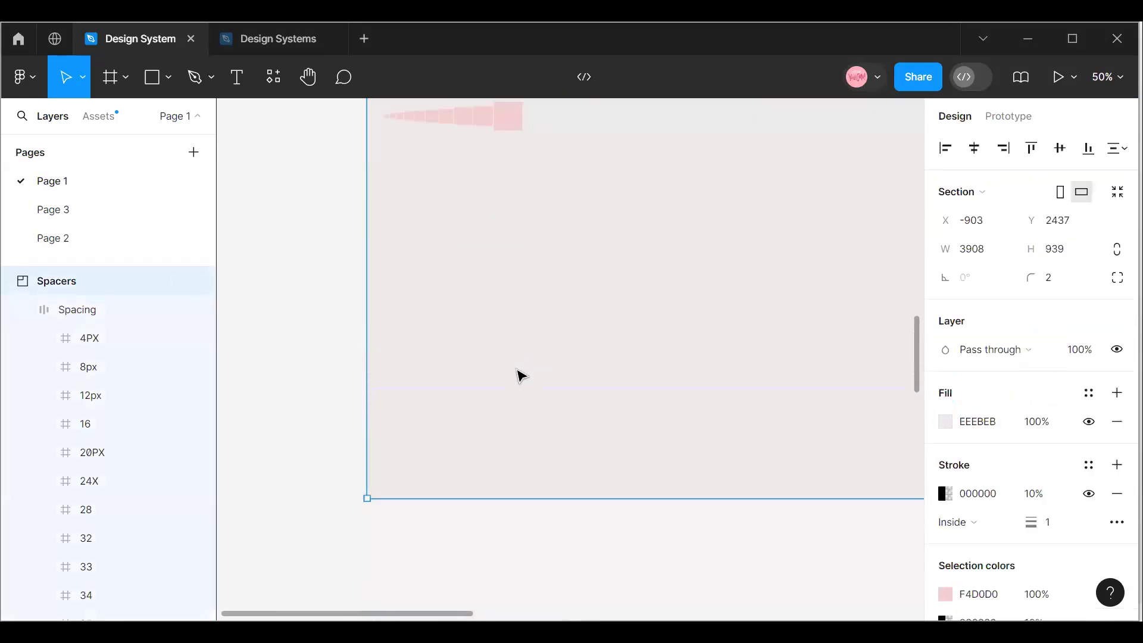
{"action": "left_click_drag", "start_coordinate": [549, 391], "coordinate": [547, 224]}
{"action": "scroll", "coordinate": [530, 310], "scroll_direction": "up", "scroll_amount": 5}
{"action": "left_click_drag", "start_coordinate": [577, 553], "coordinate": [568, 437]}
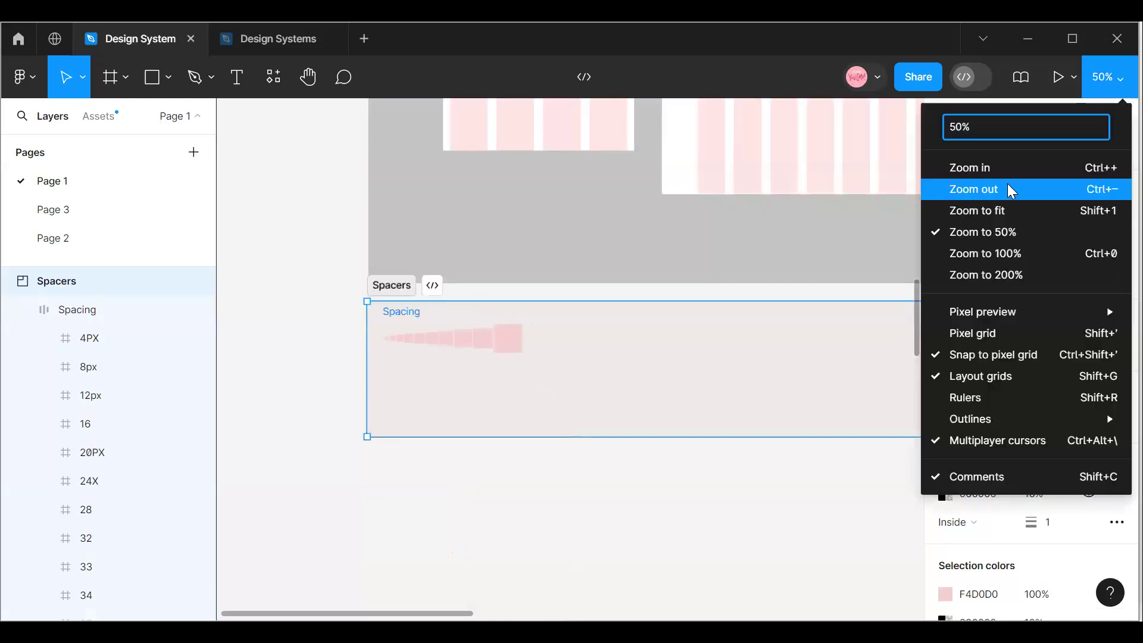
Move the Web Typography section up below the Spacers section to Y 3220 and rename it Icons.
{"action": "left_click", "coordinate": [1008, 189]}
{"action": "left_click", "coordinate": [1119, 78]}
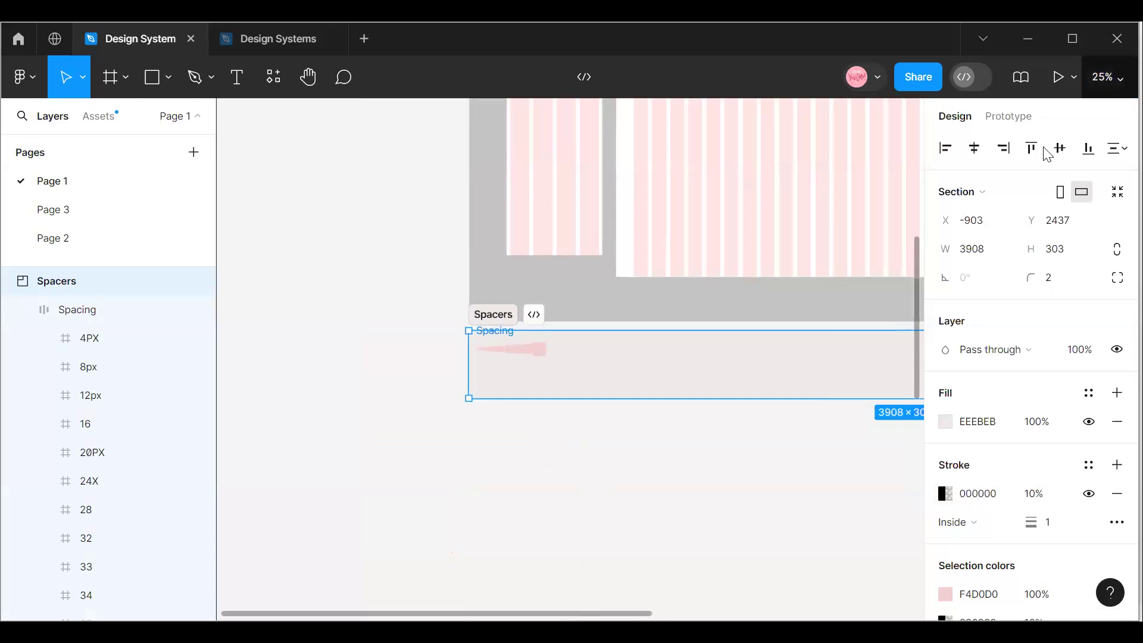
{"action": "left_click", "coordinate": [1023, 183]}
{"action": "left_click_drag", "start_coordinate": [545, 578], "coordinate": [518, 504]}
{"action": "left_click_drag", "start_coordinate": [439, 613], "coordinate": [487, 615]}
{"action": "double_click", "coordinate": [510, 419]}
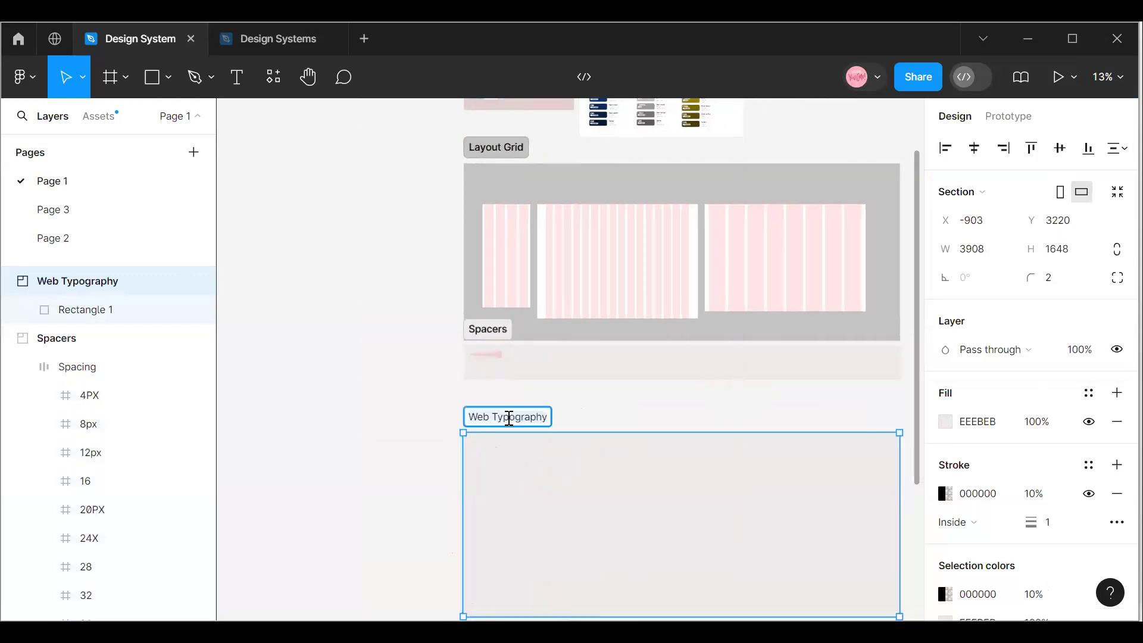
{"action": "key", "text": "BackSpace"}
{"action": "type", "text": "Id"}
{"action": "type", "text": "ons"}
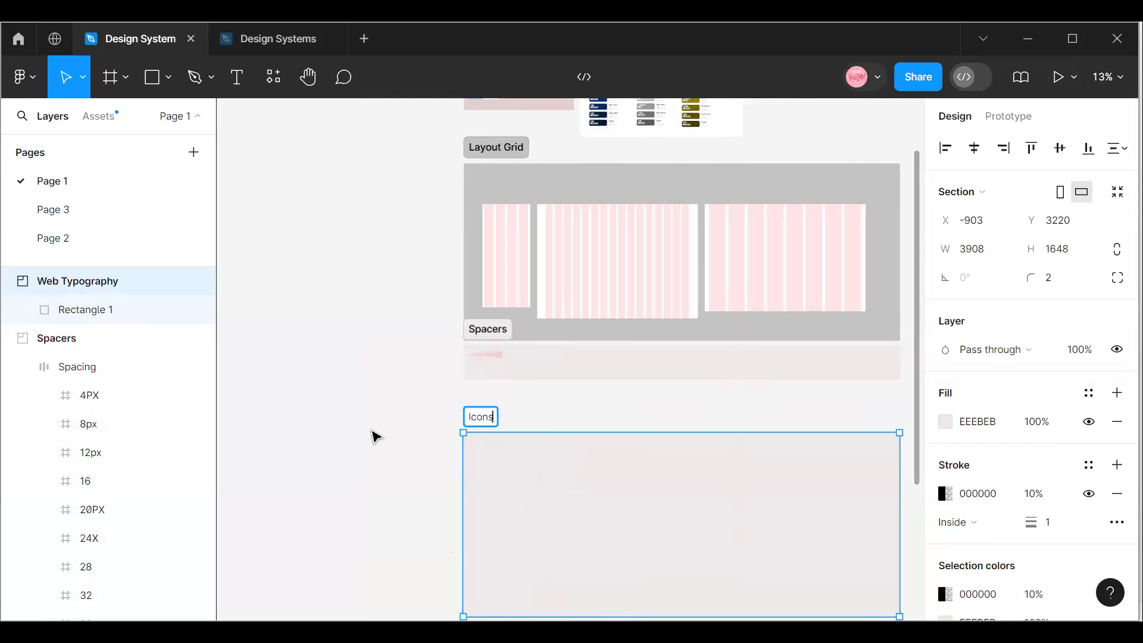
{"action": "left_click", "coordinate": [375, 436]}
Move the Icons section up to Y 2960, keeping it left-aligned with the Spacers section.
{"action": "left_click", "coordinate": [488, 441]}
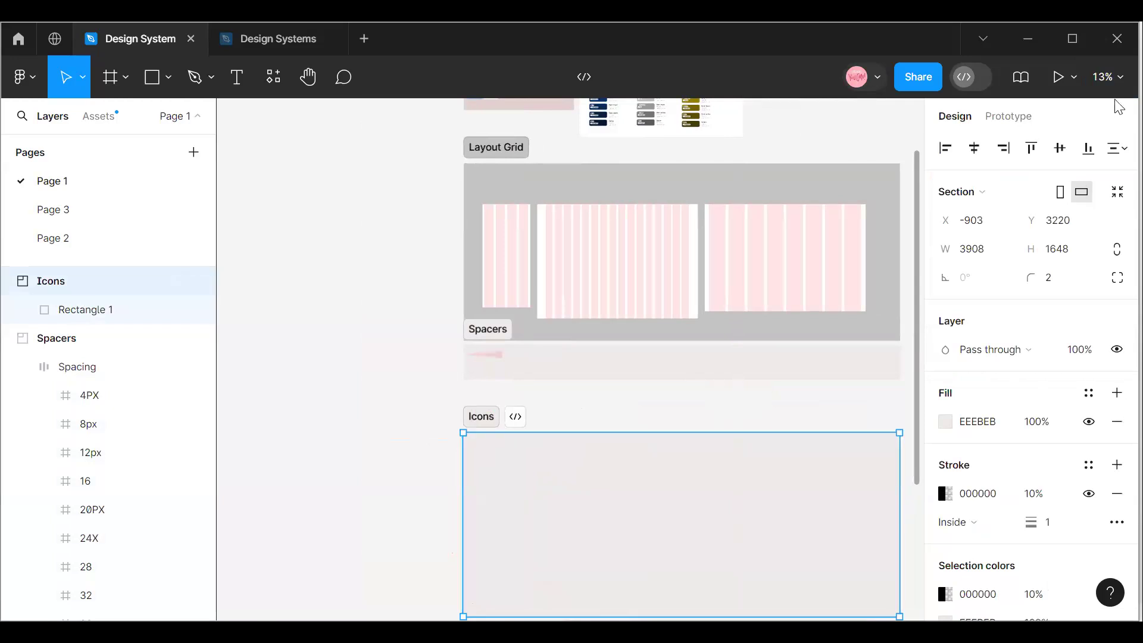
{"action": "left_click", "coordinate": [1107, 77]}
{"action": "left_click", "coordinate": [1003, 170]}
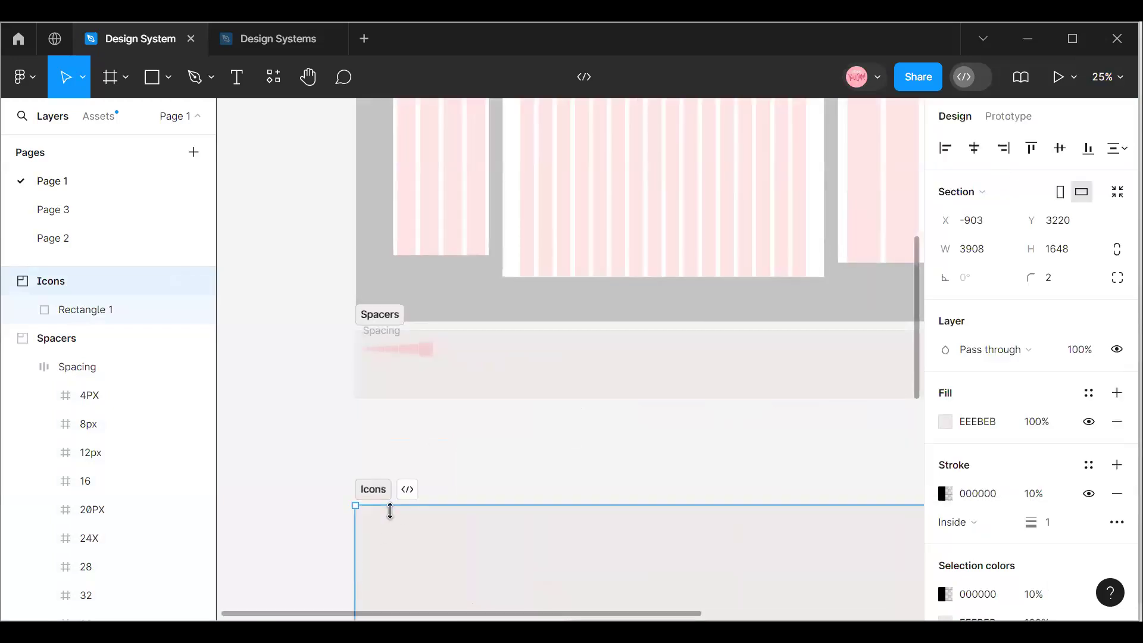
{"action": "left_click_drag", "start_coordinate": [391, 530], "coordinate": [391, 485]}
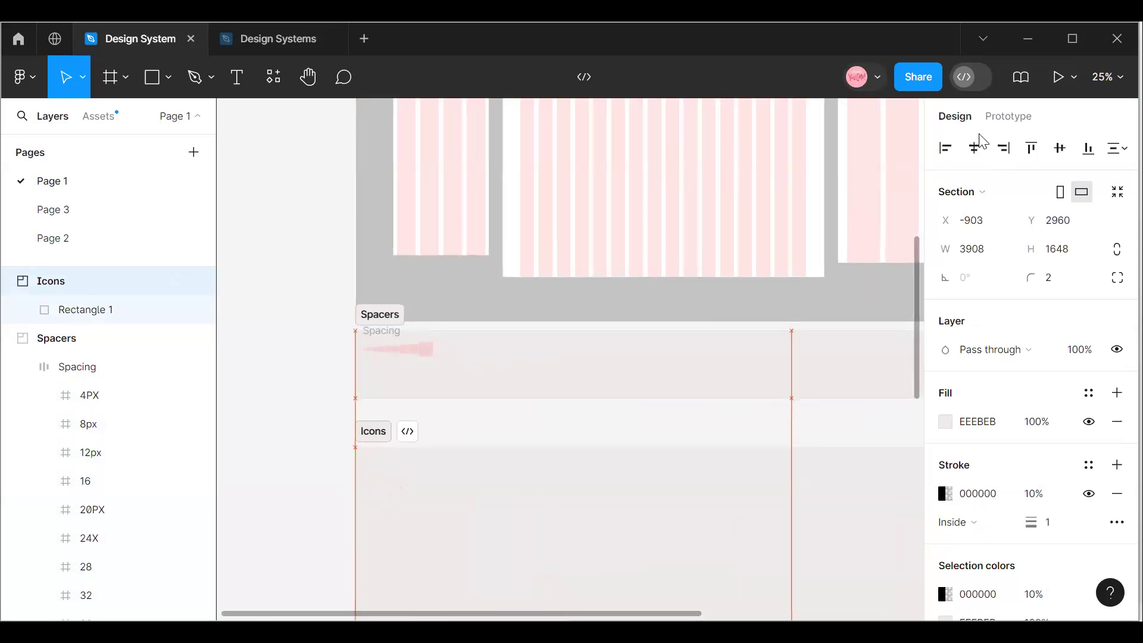
Examine the full row of spacer squares in the Spacers section at 200% zoom.
{"action": "left_click", "coordinate": [1107, 77]}
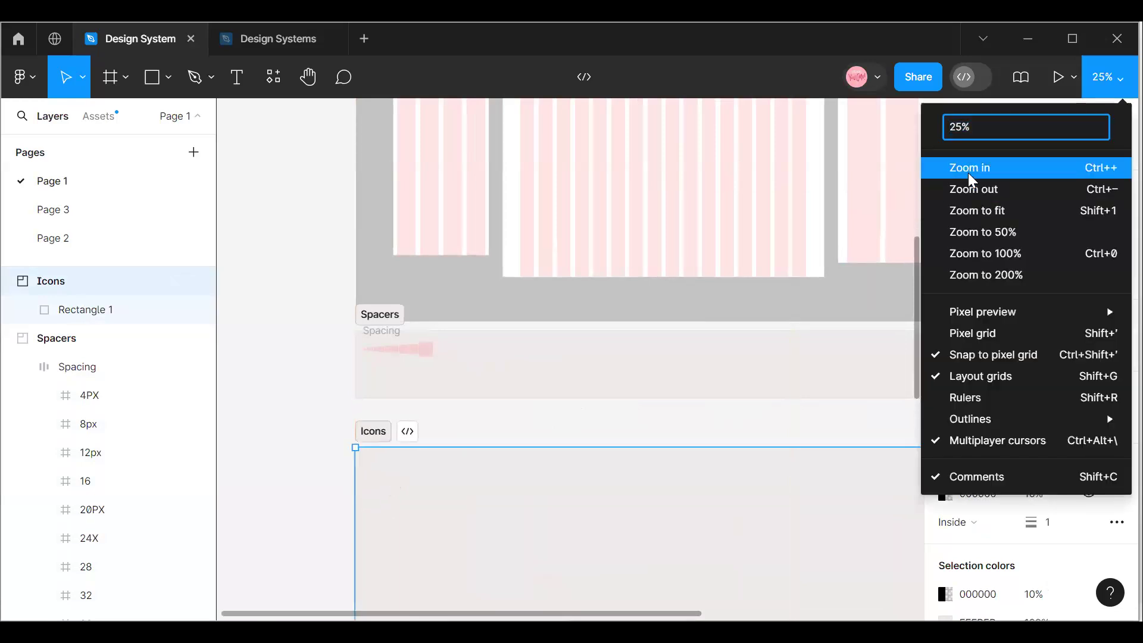
{"action": "left_click", "coordinate": [976, 167]}
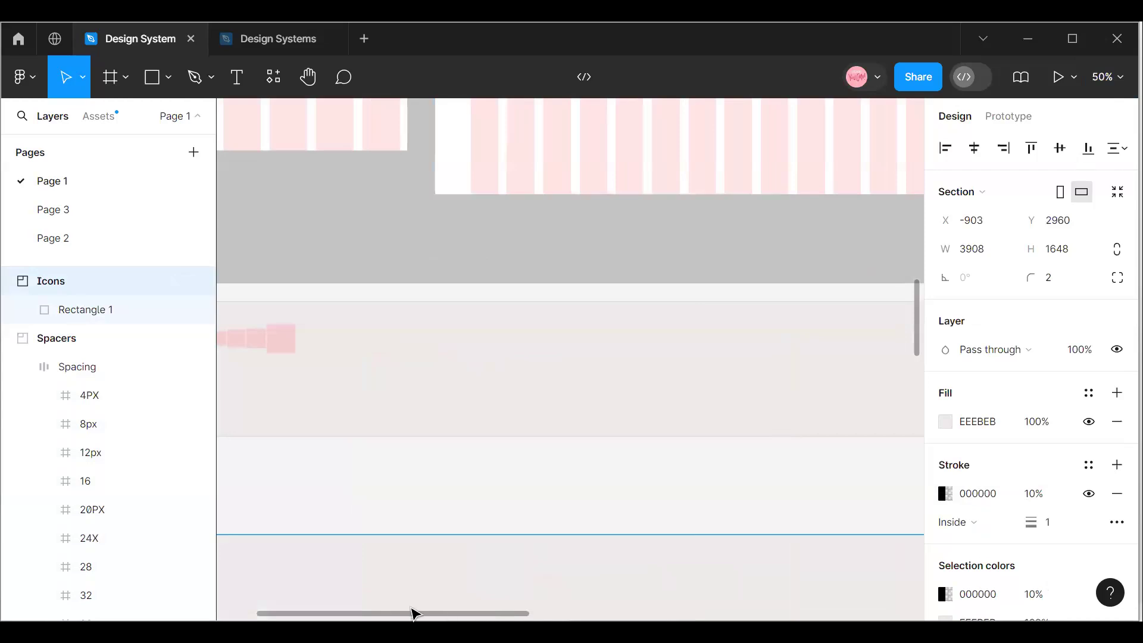
{"action": "left_click", "coordinate": [1107, 77]}
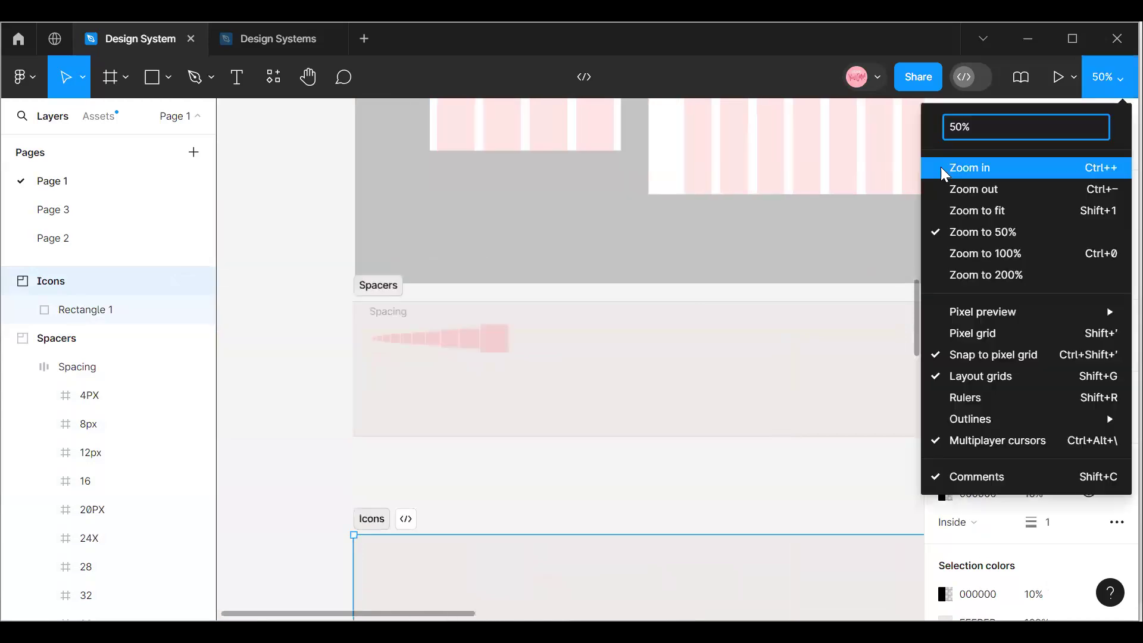
{"action": "left_click", "coordinate": [952, 169]}
{"action": "left_click_drag", "start_coordinate": [341, 613], "coordinate": [310, 614]}
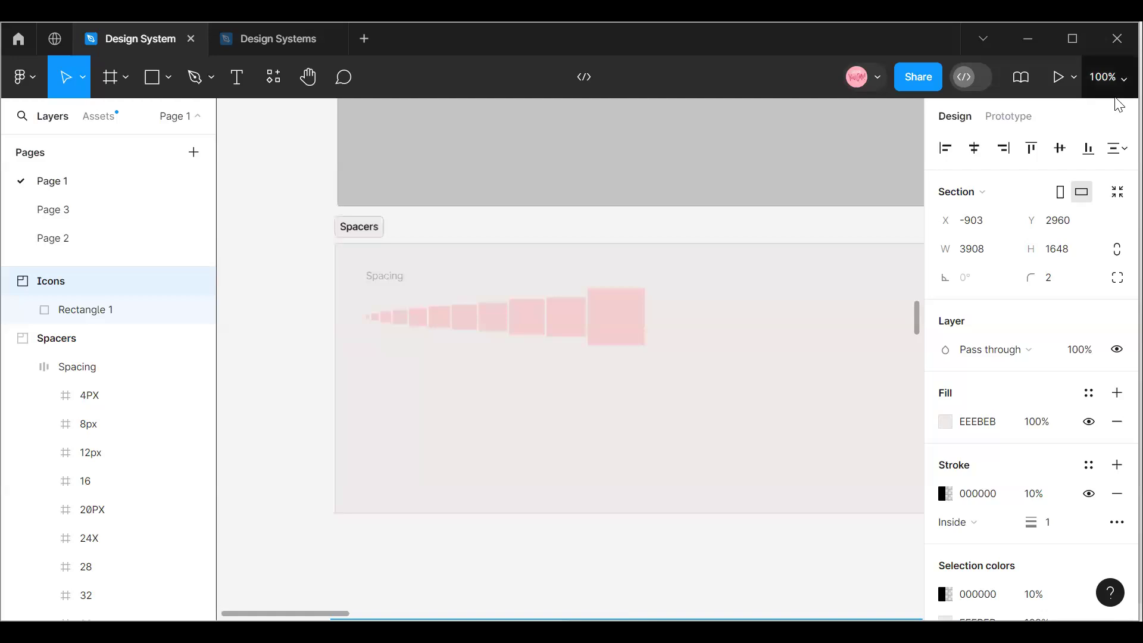
{"action": "left_click", "coordinate": [1107, 77]}
{"action": "left_click", "coordinate": [970, 166]}
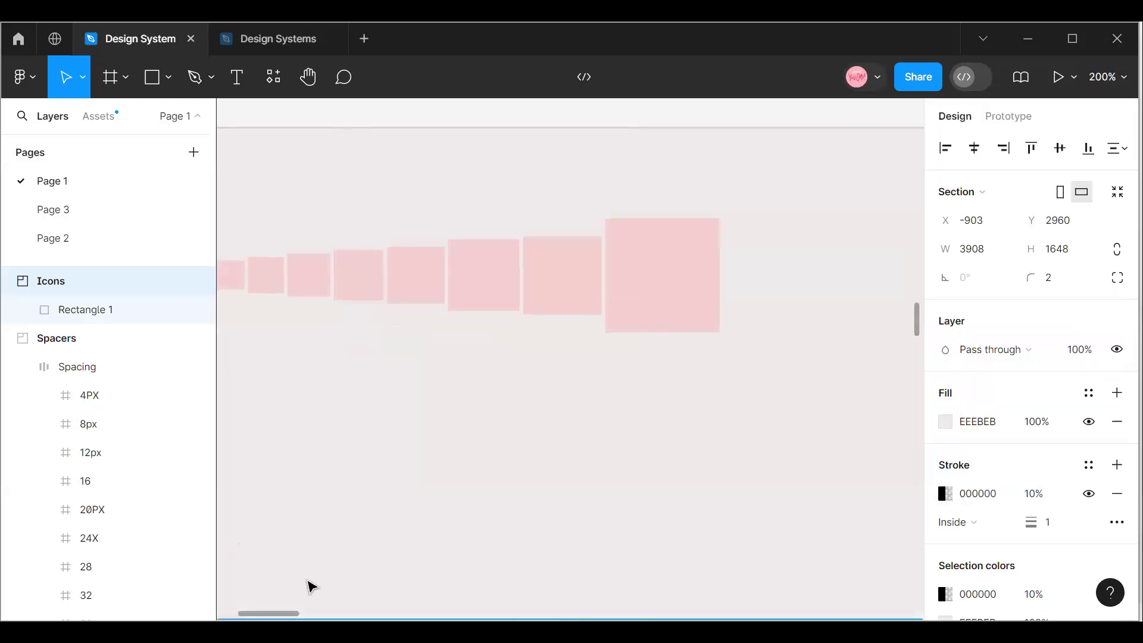
{"action": "left_click_drag", "start_coordinate": [302, 614], "coordinate": [250, 619]}
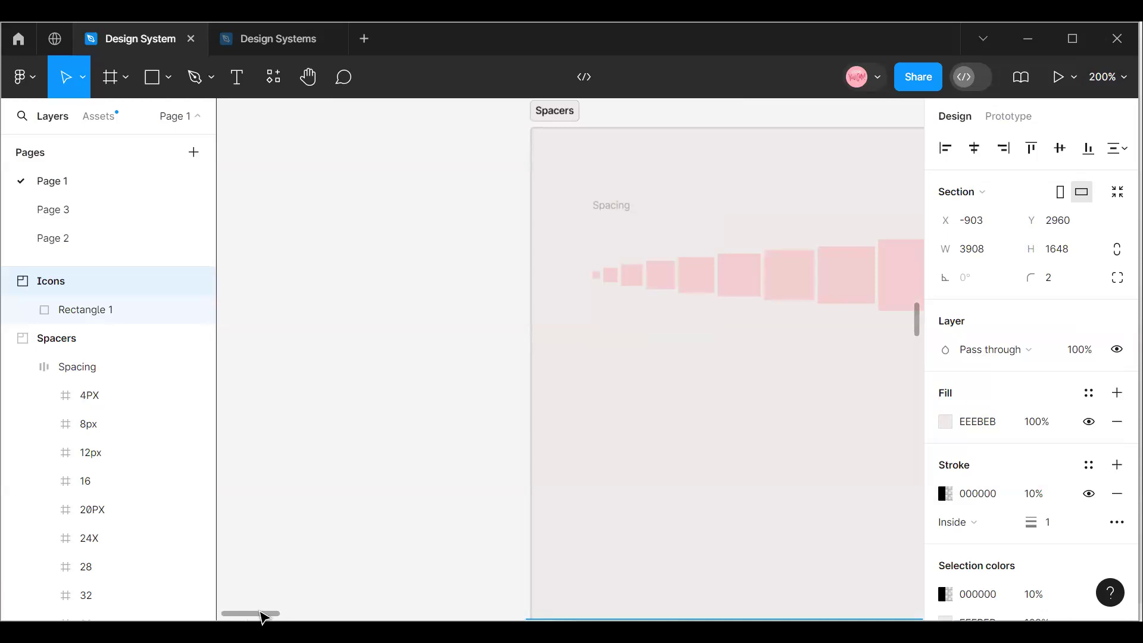
{"action": "scroll", "coordinate": [262, 616], "scroll_direction": "right", "scroll_amount": 10}
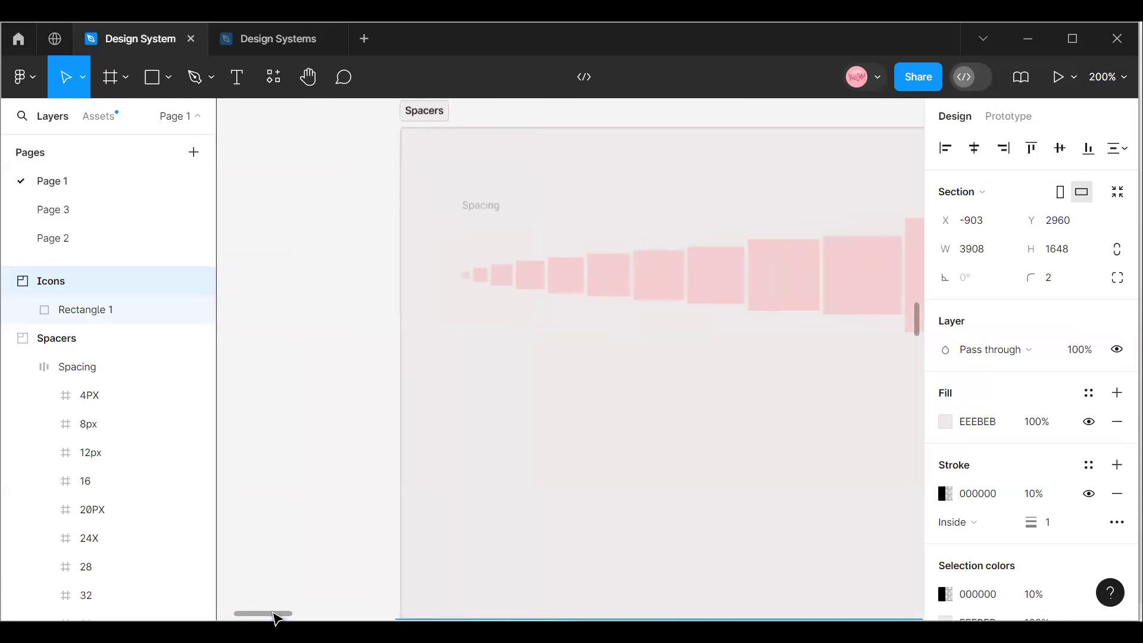
{"action": "scroll", "coordinate": [295, 616], "scroll_direction": "left", "scroll_amount": 3}
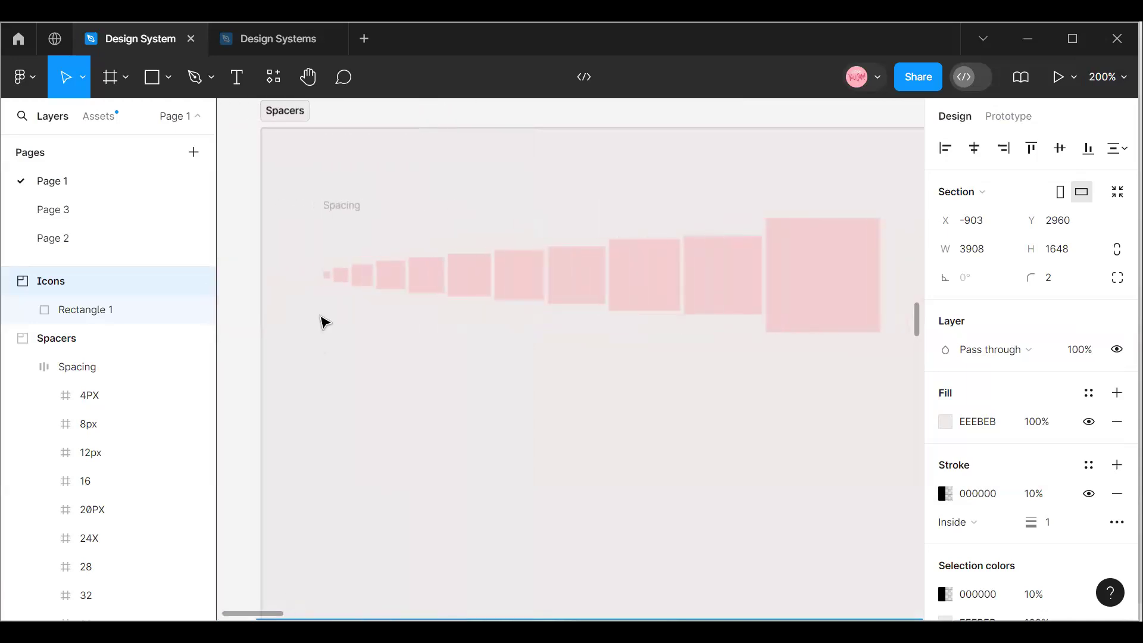
Check the size of each spacer square in the Spacing frame from smallest to largest, and view the row at 400% zoom.
{"action": "left_click", "coordinate": [328, 278]}
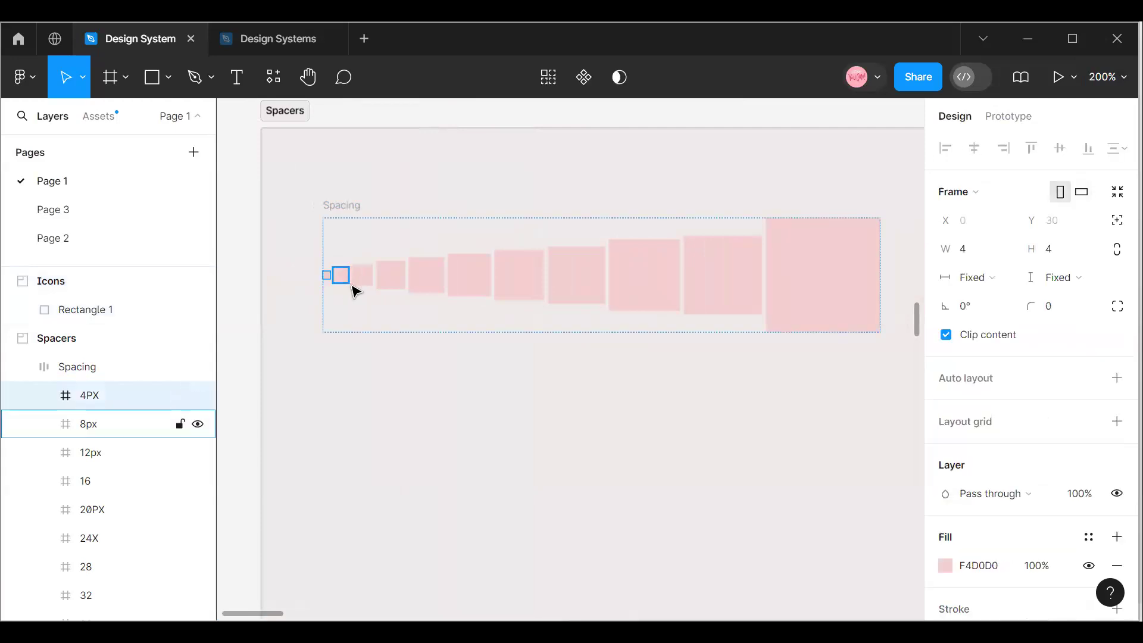
{"action": "left_click", "coordinate": [339, 277]}
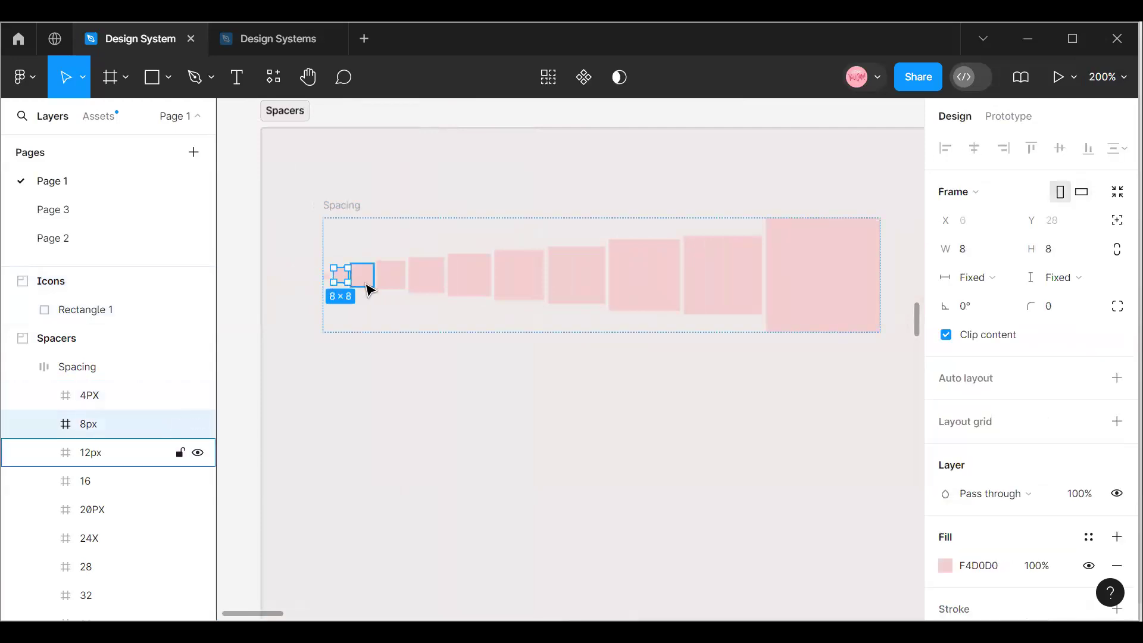
{"action": "left_click", "coordinate": [368, 288]}
{"action": "left_click", "coordinate": [399, 286]}
{"action": "left_click", "coordinate": [436, 286]}
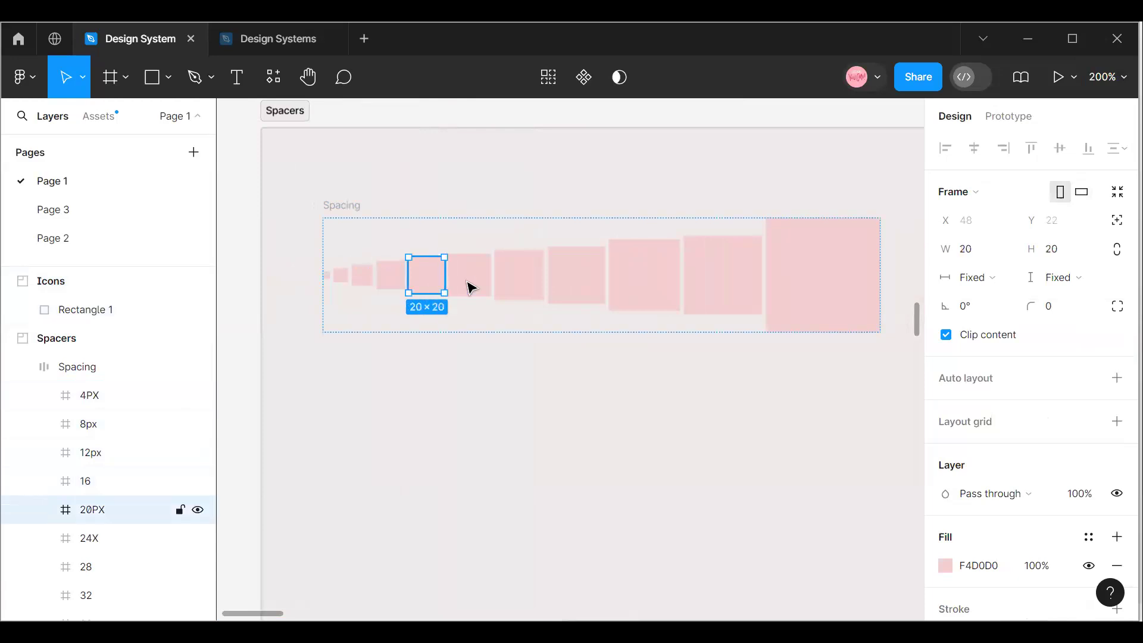
{"action": "left_click", "coordinate": [472, 287]}
{"action": "left_click", "coordinate": [528, 289]}
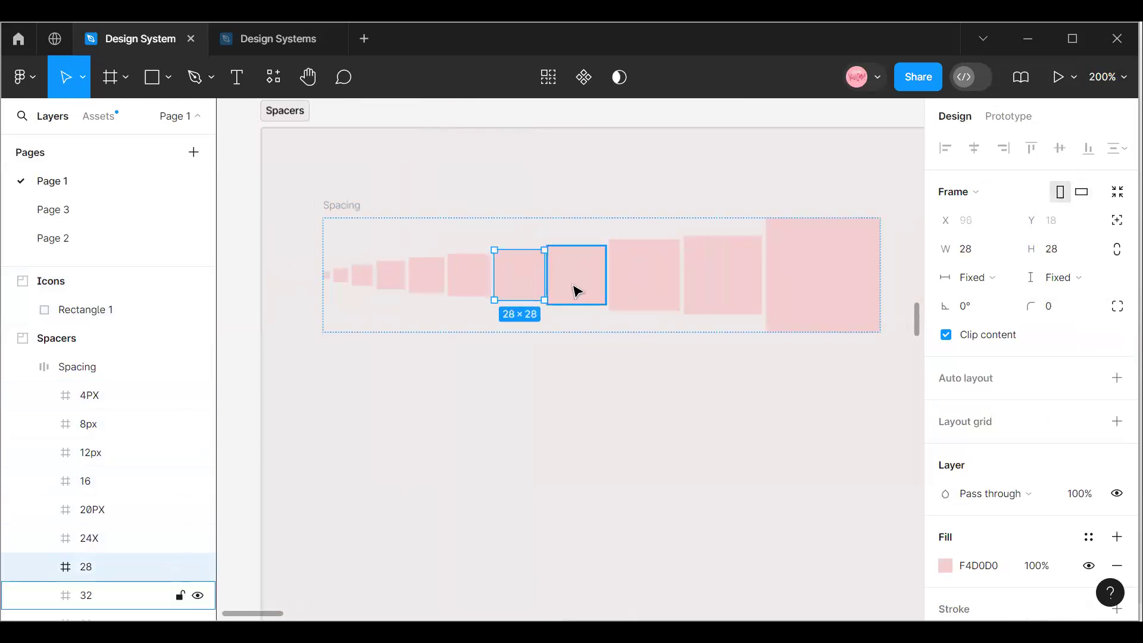
{"action": "left_click", "coordinate": [576, 290]}
{"action": "left_click", "coordinate": [650, 294]}
{"action": "left_click", "coordinate": [704, 301]}
{"action": "left_click", "coordinate": [798, 286]}
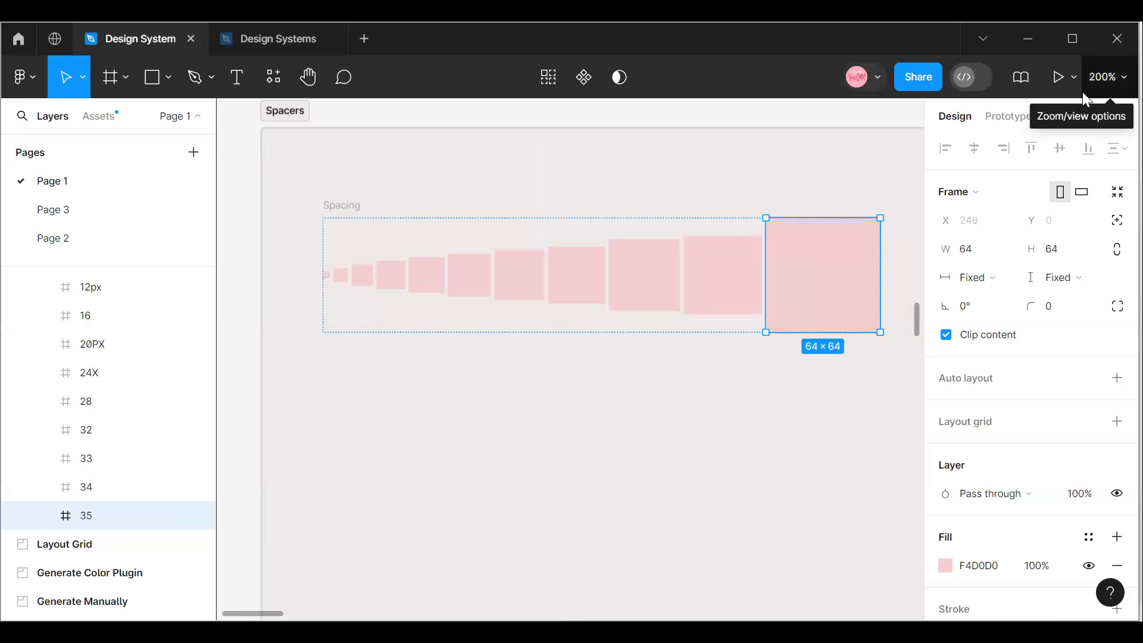
{"action": "left_click", "coordinate": [1108, 77]}
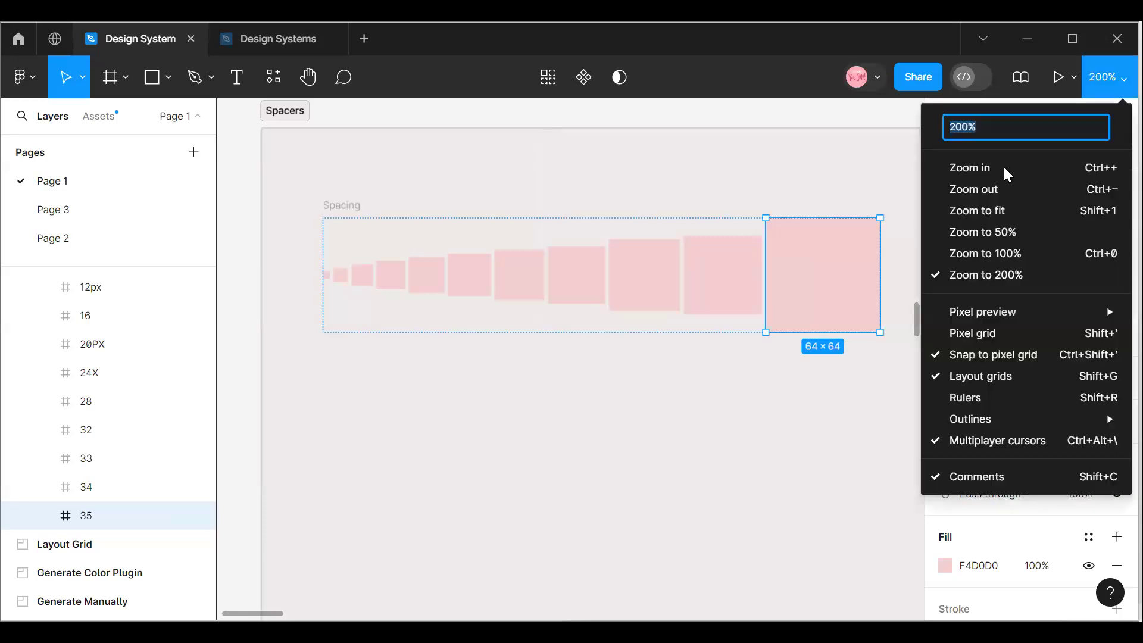
{"action": "left_click", "coordinate": [952, 168]}
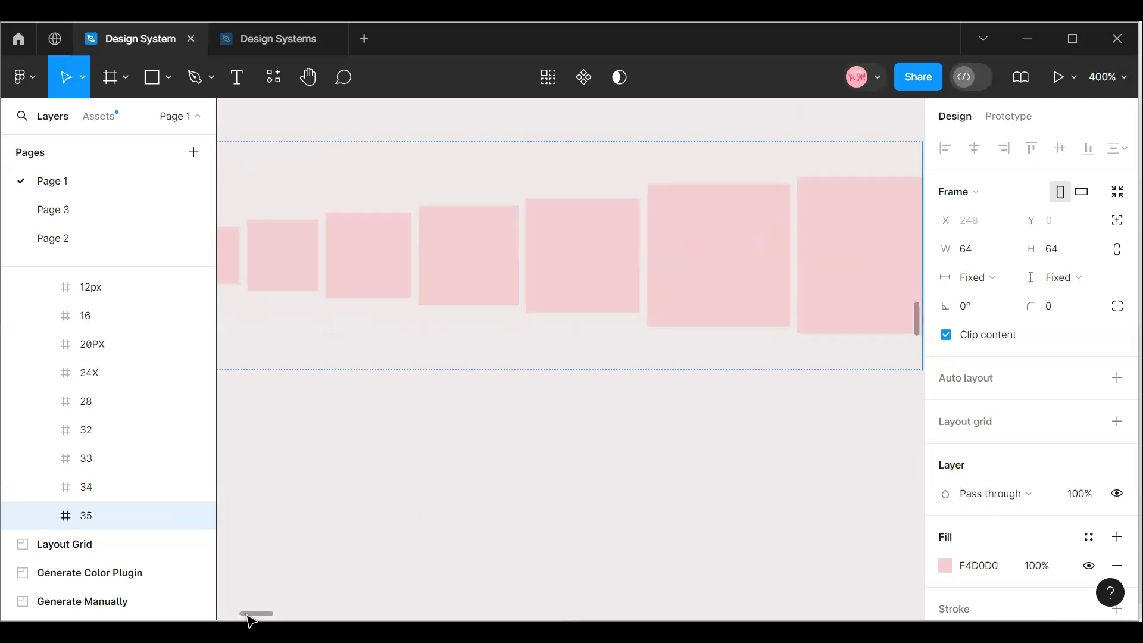
{"action": "left_click_drag", "start_coordinate": [250, 619], "coordinate": [235, 618]}
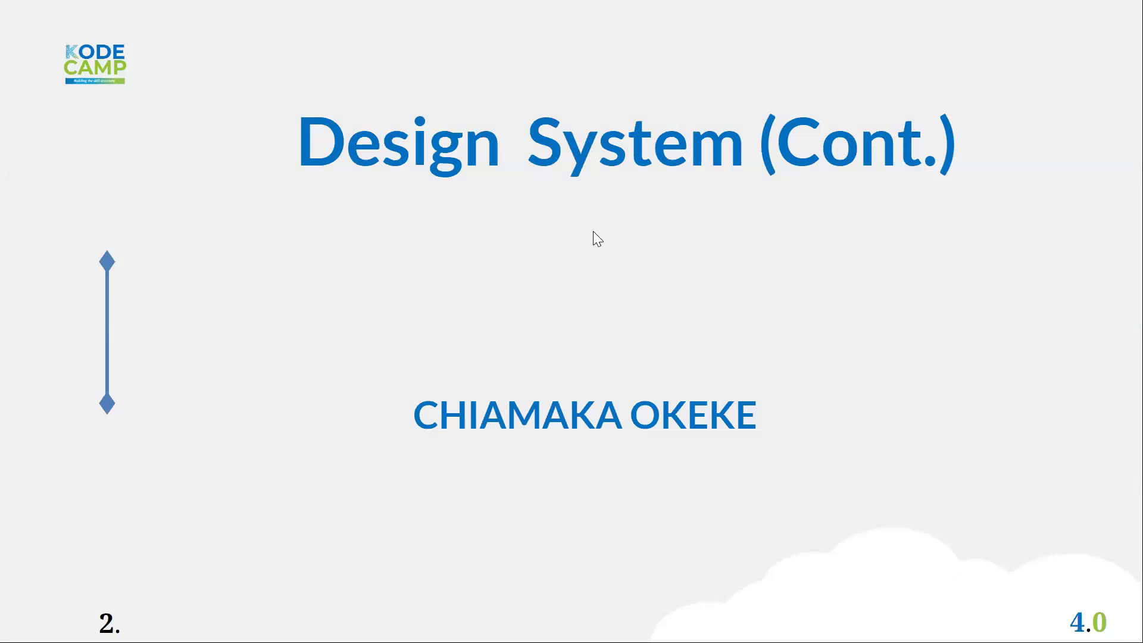
Switch to the browser, leave the slideshow and open frog.co/services in a new tab.
{"action": "key", "text": "Escape"}
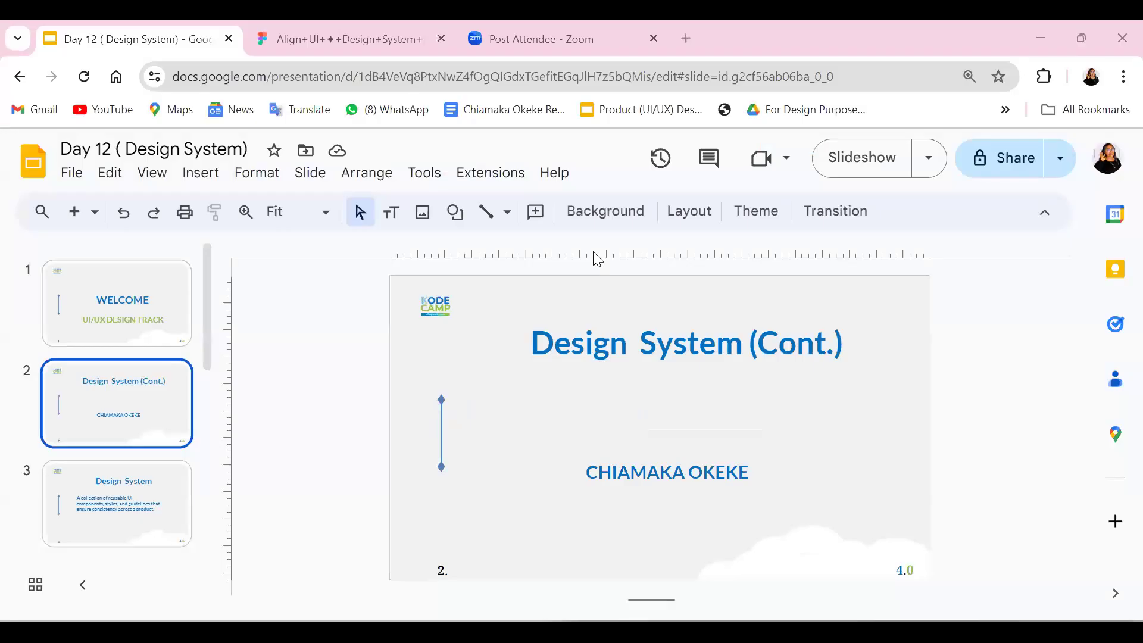
{"action": "left_click", "coordinate": [686, 39]}
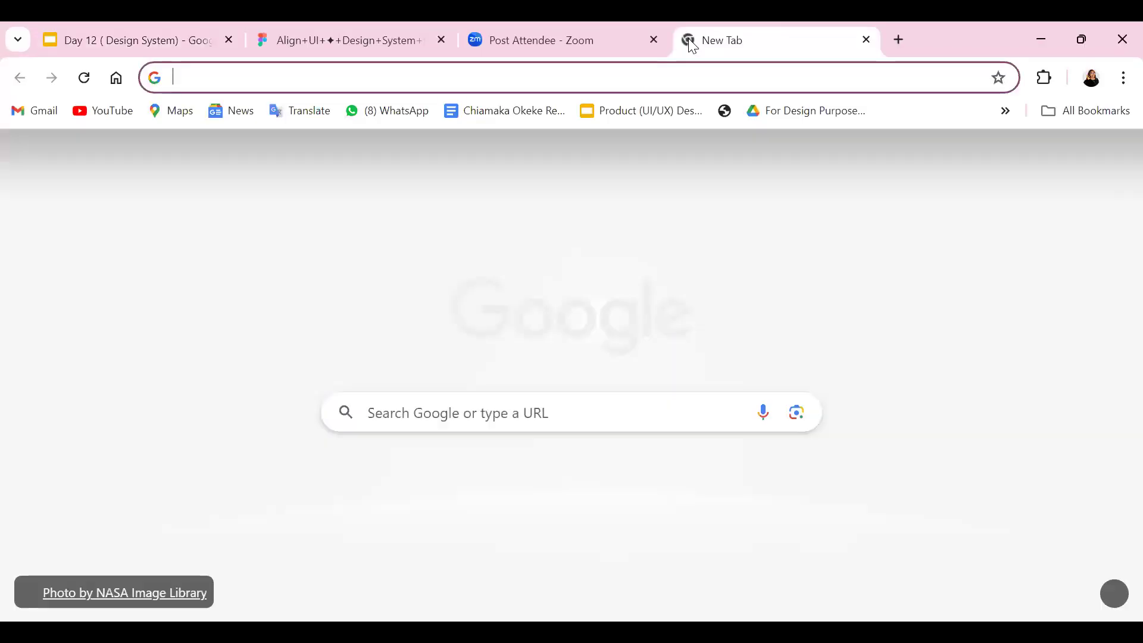
{"action": "type", "text": "fr"}
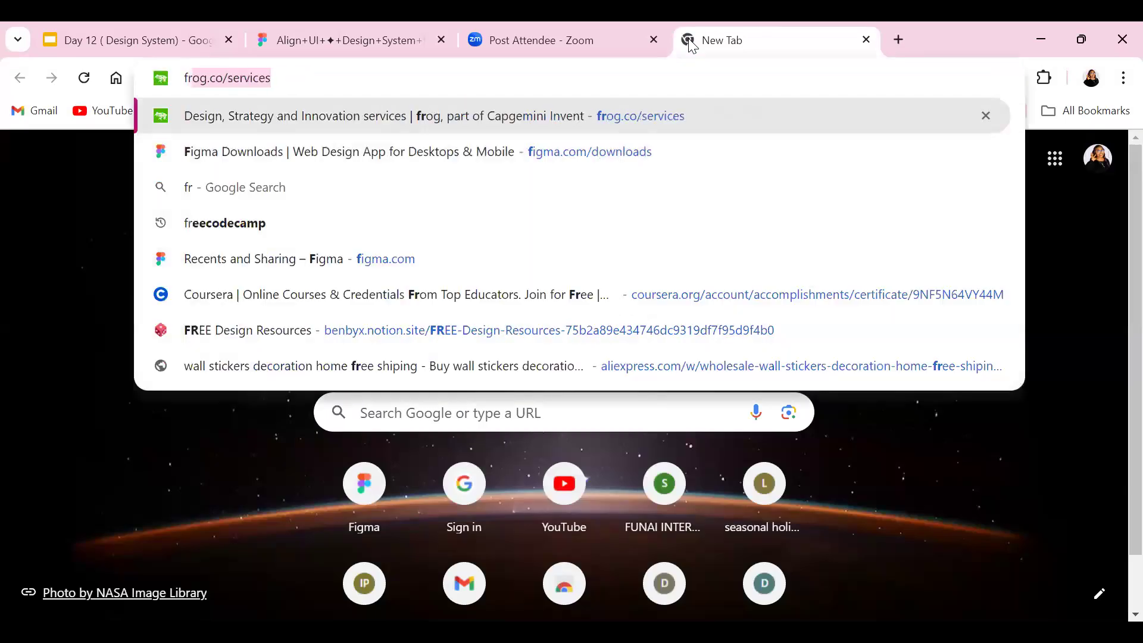
{"action": "left_click", "coordinate": [351, 120]}
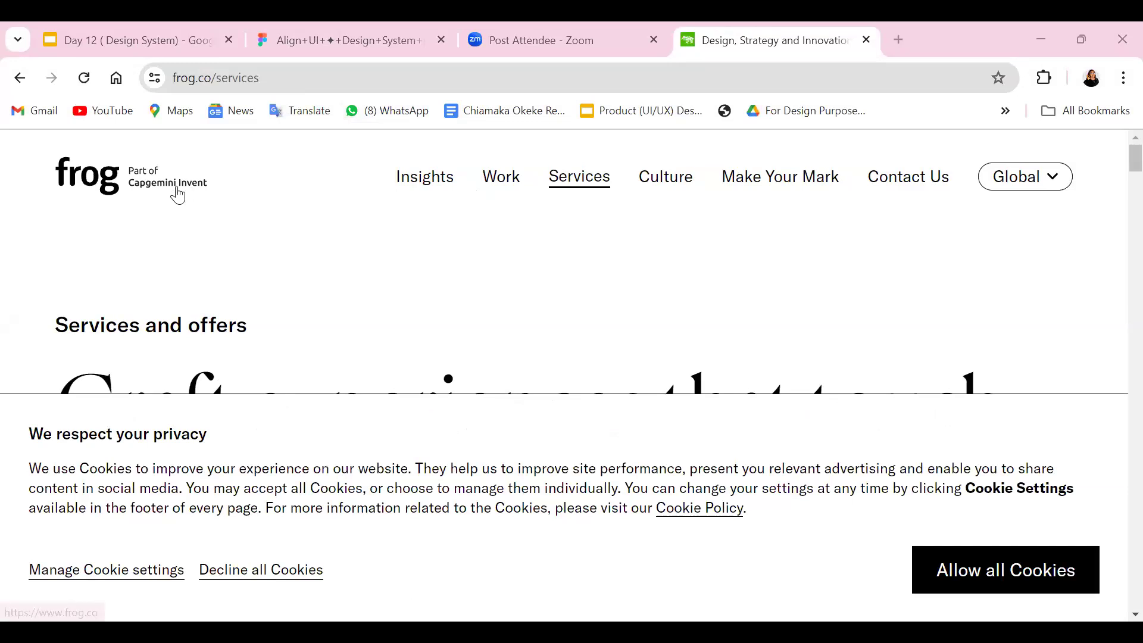
Examine the spacing between the navigation, heading, intro text and first content block on the frog services page.
{"action": "scroll", "coordinate": [506, 250], "scroll_direction": "down", "scroll_amount": 1}
{"action": "scroll", "coordinate": [465, 250], "scroll_direction": "down", "scroll_amount": 3}
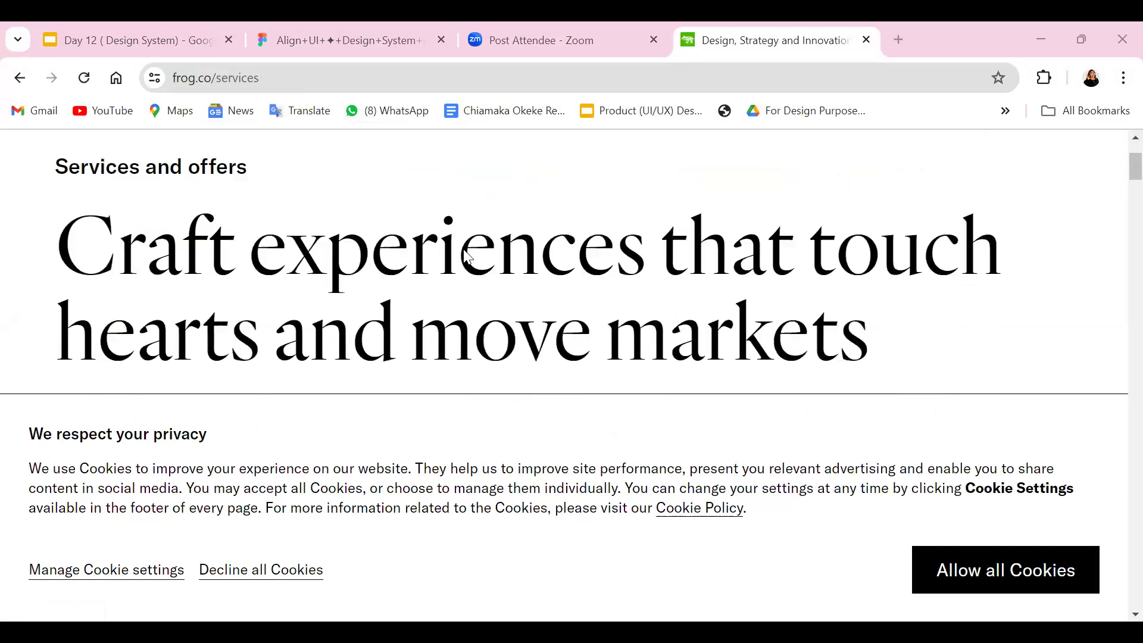
{"action": "scroll", "coordinate": [454, 266], "scroll_direction": "up", "scroll_amount": 5}
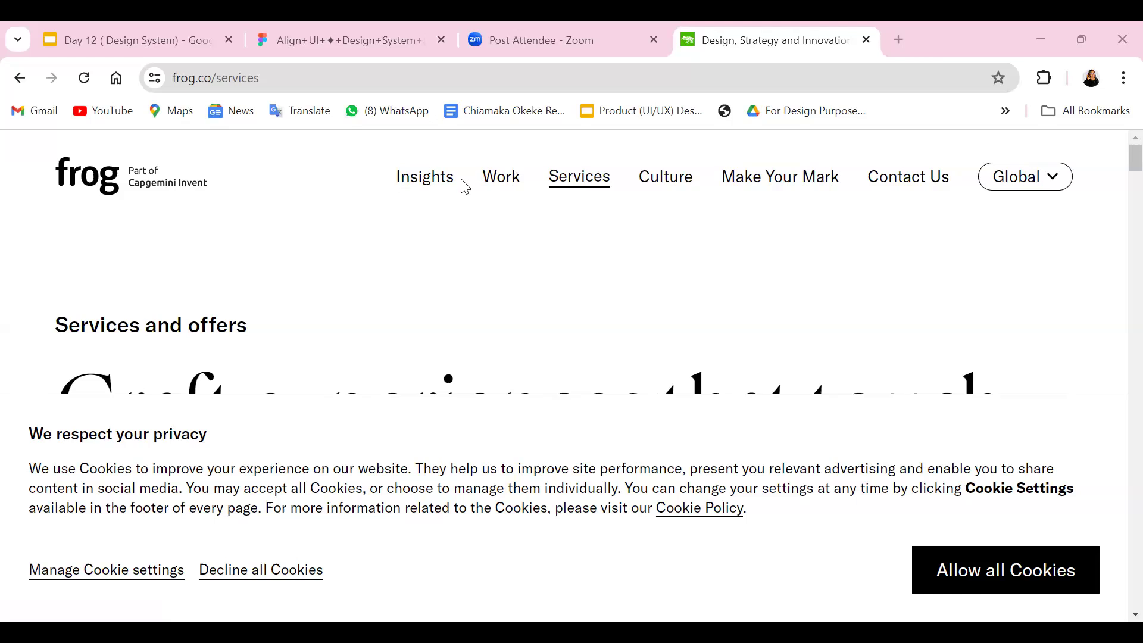
{"action": "scroll", "coordinate": [466, 197], "scroll_direction": "down", "scroll_amount": 3}
{"action": "scroll", "coordinate": [321, 240], "scroll_direction": "down", "scroll_amount": 4}
{"action": "scroll", "coordinate": [321, 244], "scroll_direction": "up", "scroll_amount": 4}
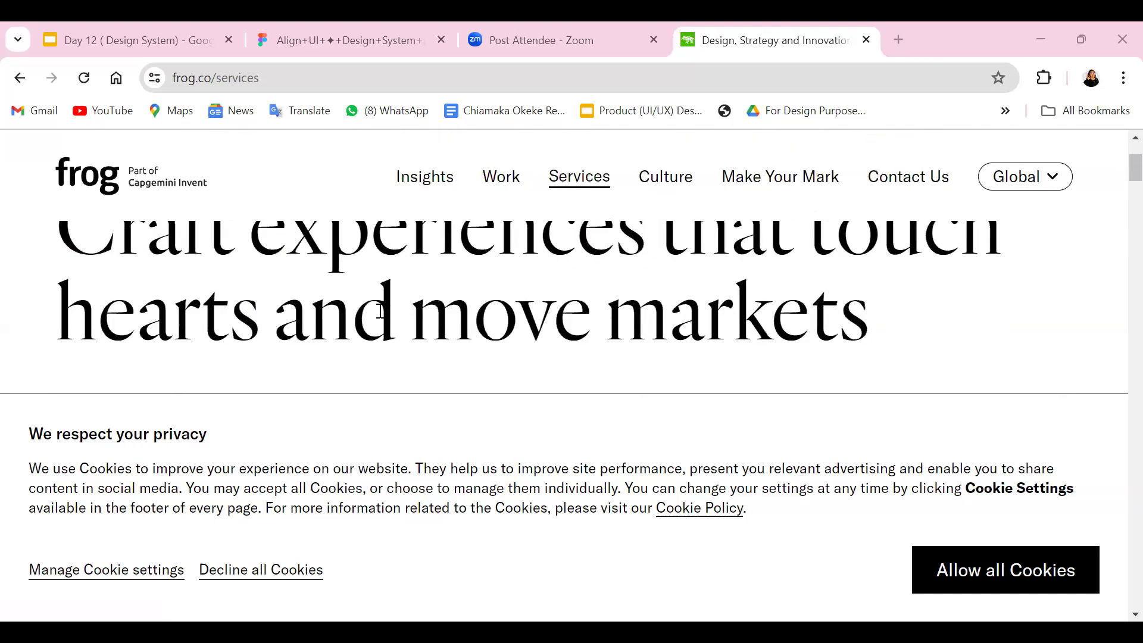
{"action": "scroll", "coordinate": [211, 266], "scroll_direction": "down", "scroll_amount": 3}
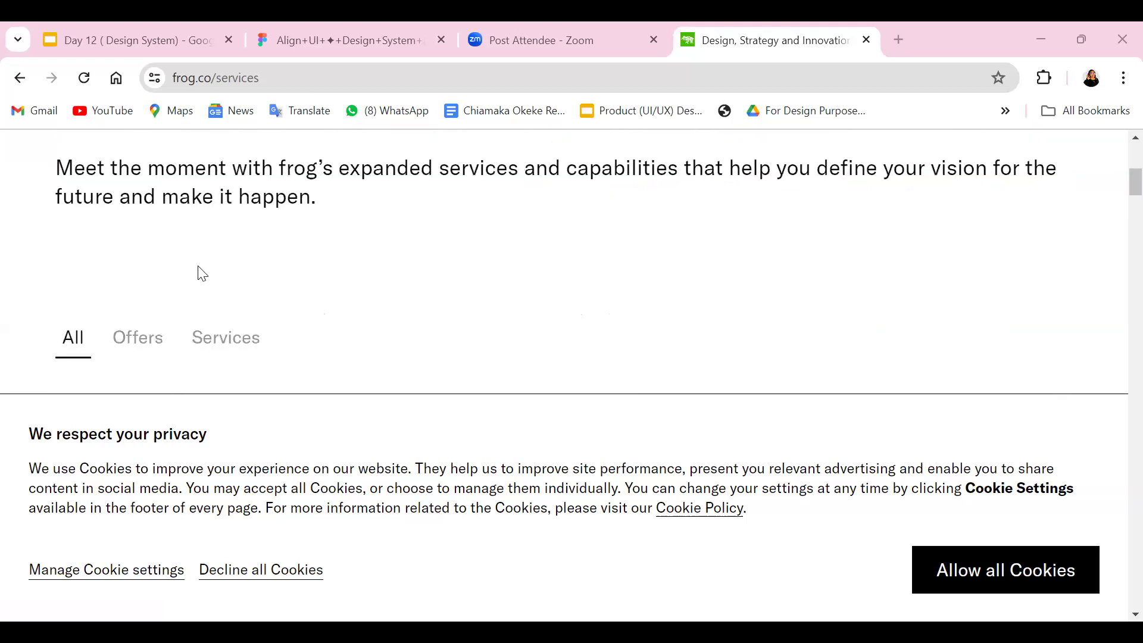
{"action": "scroll", "coordinate": [202, 273], "scroll_direction": "up", "scroll_amount": 3}
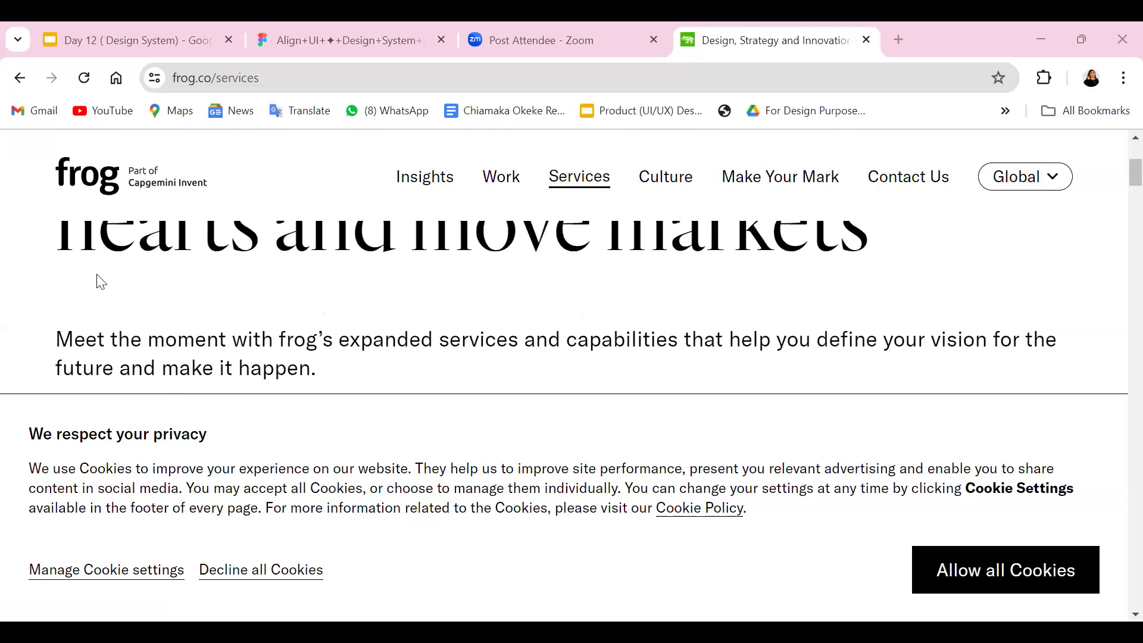
{"action": "scroll", "coordinate": [98, 281], "scroll_direction": "down", "scroll_amount": 3}
{"action": "scroll", "coordinate": [98, 276], "scroll_direction": "up", "scroll_amount": 2}
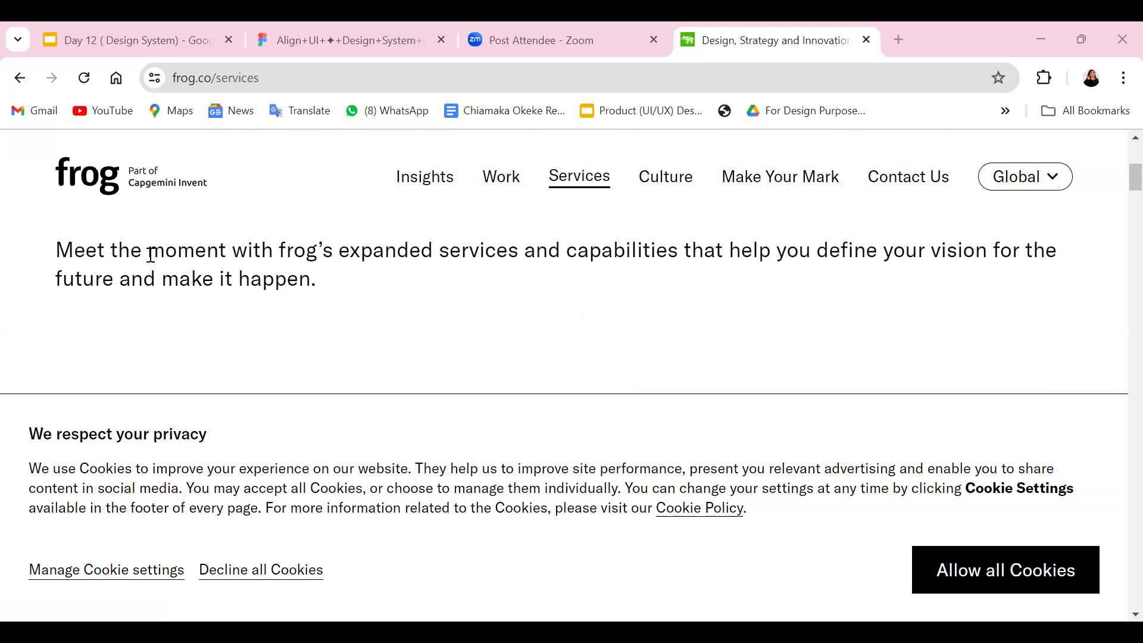
{"action": "scroll", "coordinate": [170, 242], "scroll_direction": "down", "scroll_amount": 10}
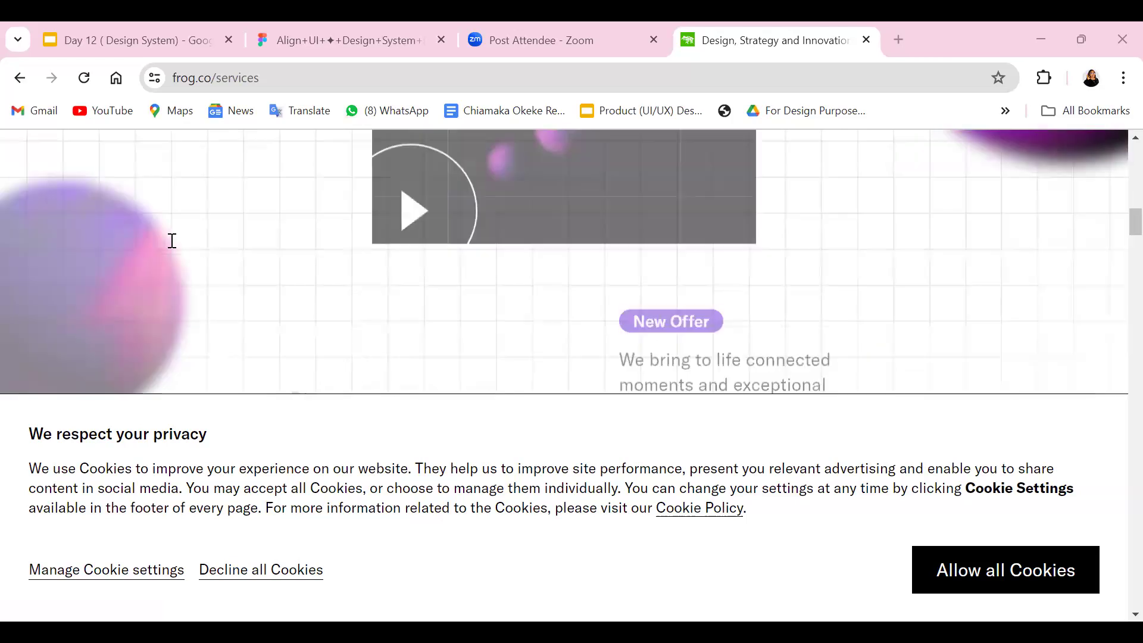
{"action": "scroll", "coordinate": [171, 242], "scroll_direction": "up", "scroll_amount": 3}
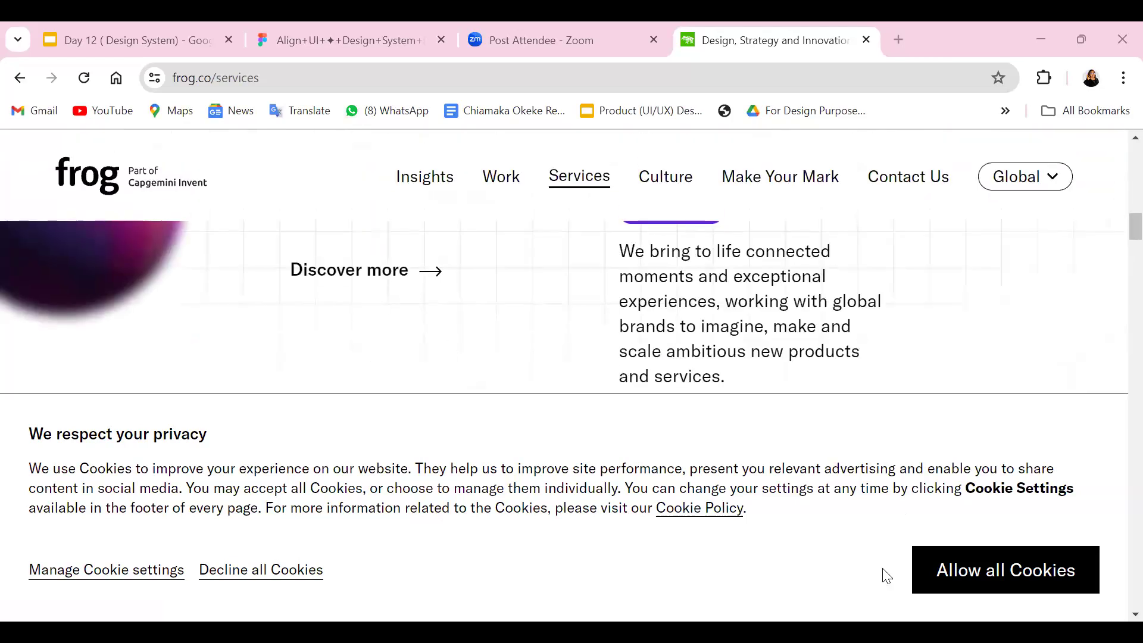
Allow all cookies on the frog site and review the spacing around the heading, intro text, All/Offers/Services filters and The Connected World block.
{"action": "left_click", "coordinate": [1028, 572]}
{"action": "scroll", "coordinate": [452, 232], "scroll_direction": "down", "scroll_amount": 3}
{"action": "scroll", "coordinate": [446, 233], "scroll_direction": "up", "scroll_amount": 10}
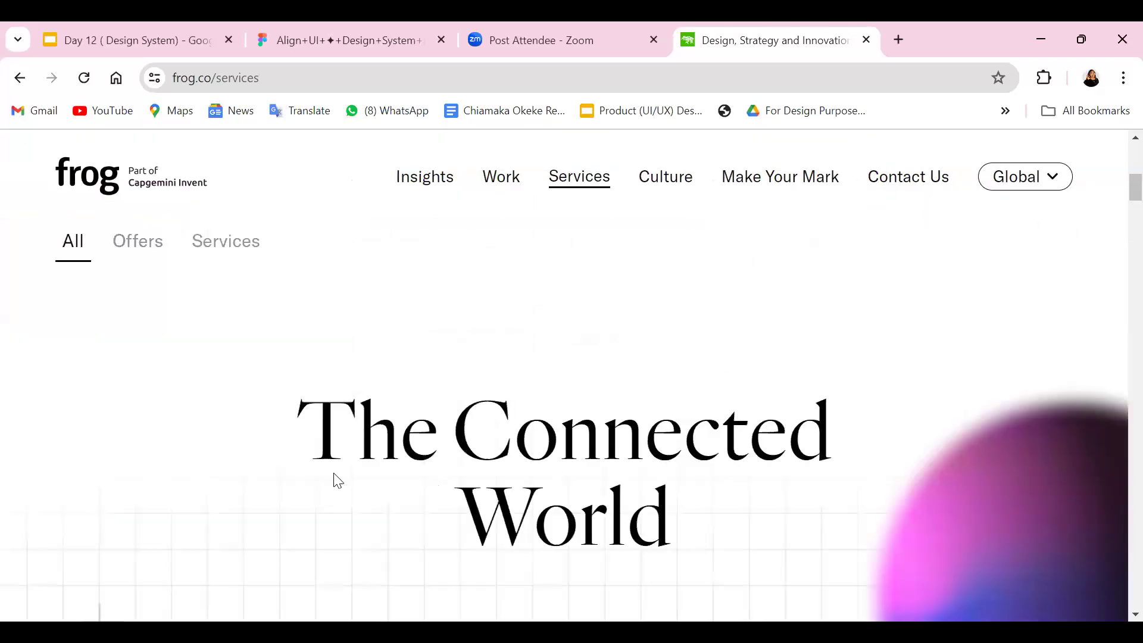
{"action": "scroll", "coordinate": [342, 482], "scroll_direction": "down", "scroll_amount": 5}
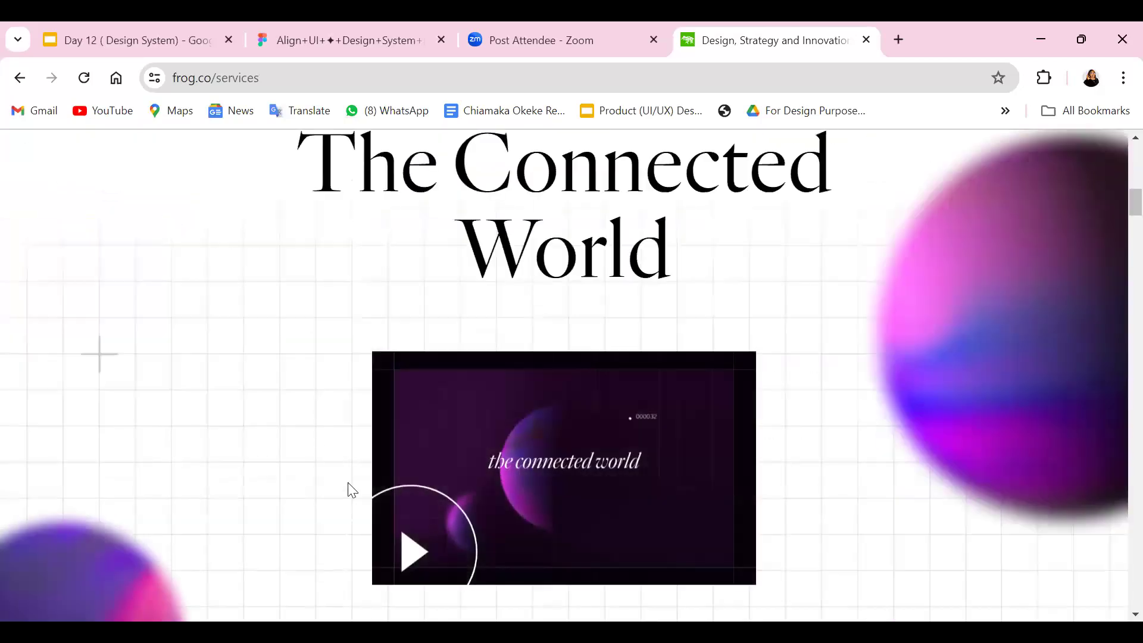
{"action": "scroll", "coordinate": [366, 296], "scroll_direction": "up", "scroll_amount": 9}
{"action": "scroll", "coordinate": [366, 296], "scroll_direction": "down", "scroll_amount": 3}
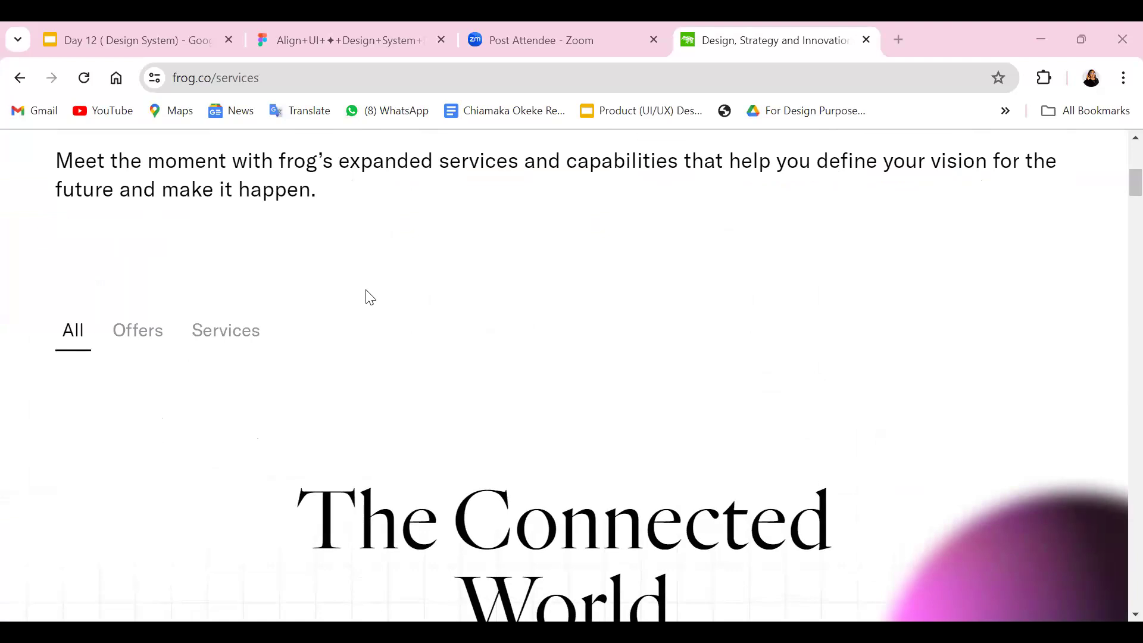
{"action": "scroll", "coordinate": [171, 372], "scroll_direction": "up", "scroll_amount": 4}
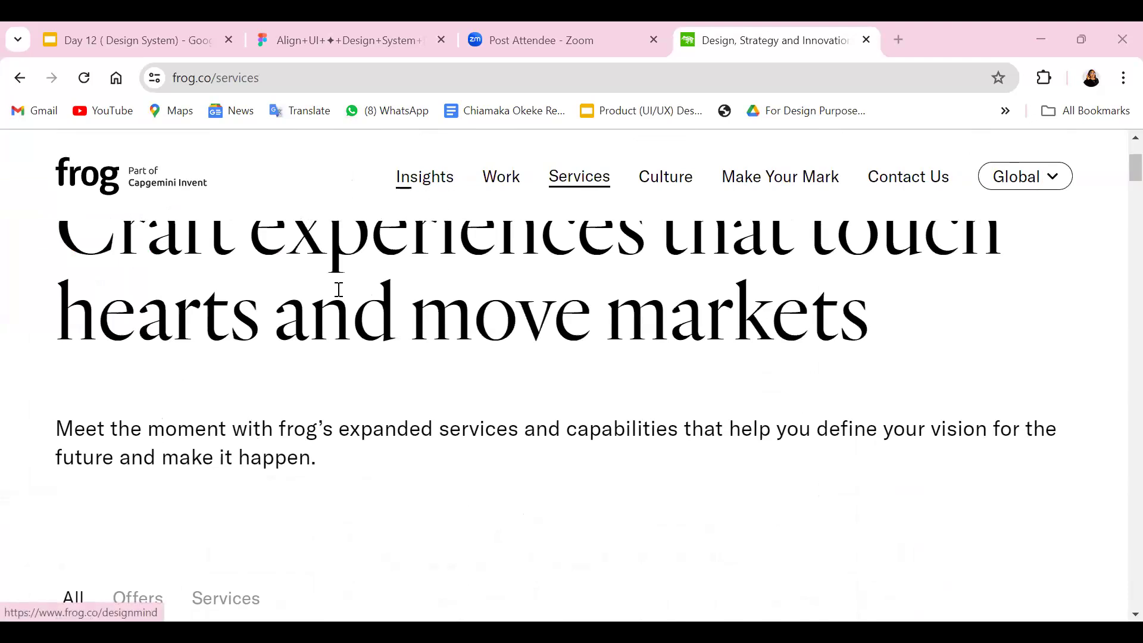
{"action": "scroll", "coordinate": [328, 250], "scroll_direction": "up", "scroll_amount": 3}
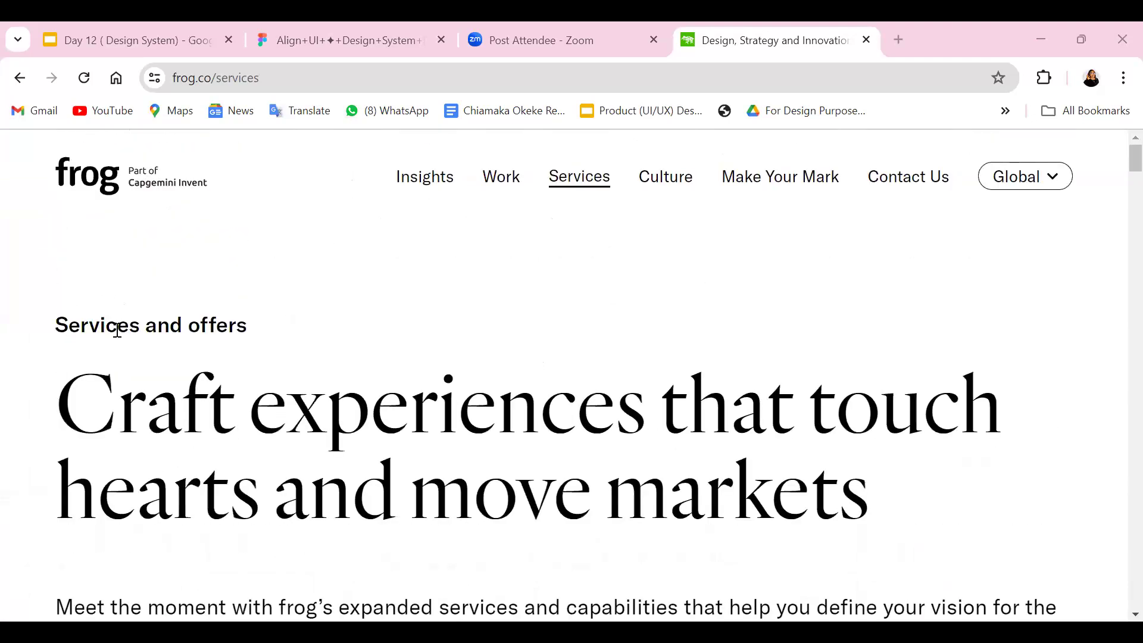
{"action": "scroll", "coordinate": [196, 323], "scroll_direction": "down", "scroll_amount": 7}
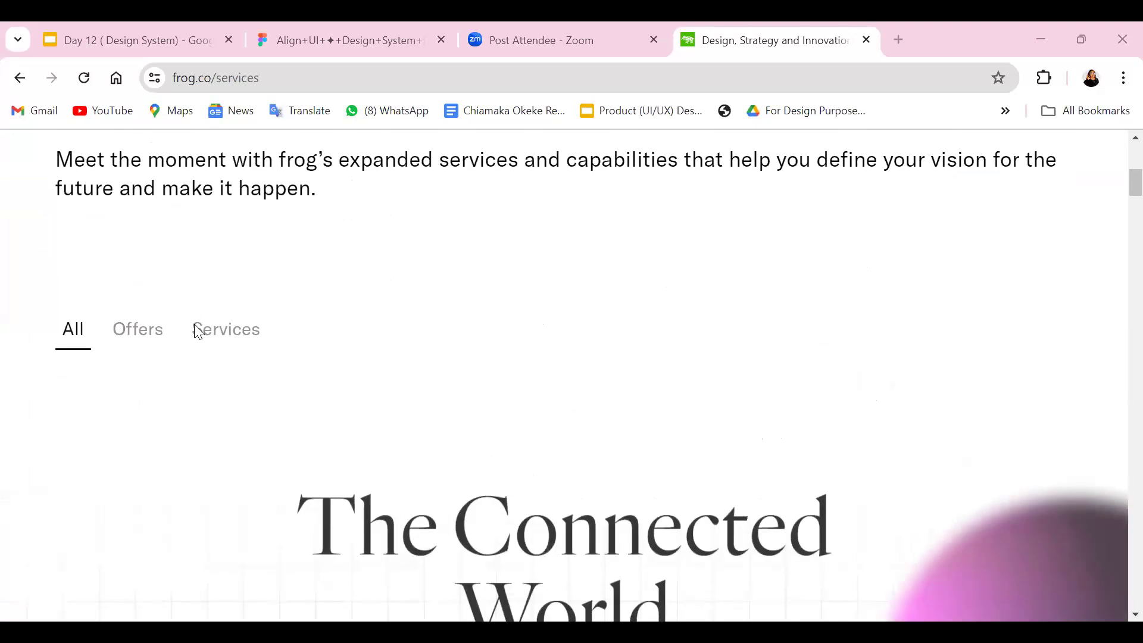
{"action": "scroll", "coordinate": [196, 324], "scroll_direction": "down", "scroll_amount": 4}
{"action": "scroll", "coordinate": [227, 306], "scroll_direction": "up", "scroll_amount": 3}
{"action": "scroll", "coordinate": [227, 311], "scroll_direction": "down", "scroll_amount": 6}
{"action": "scroll", "coordinate": [220, 332], "scroll_direction": "up", "scroll_amount": 4}
{"action": "scroll", "coordinate": [222, 332], "scroll_direction": "up", "scroll_amount": 5}
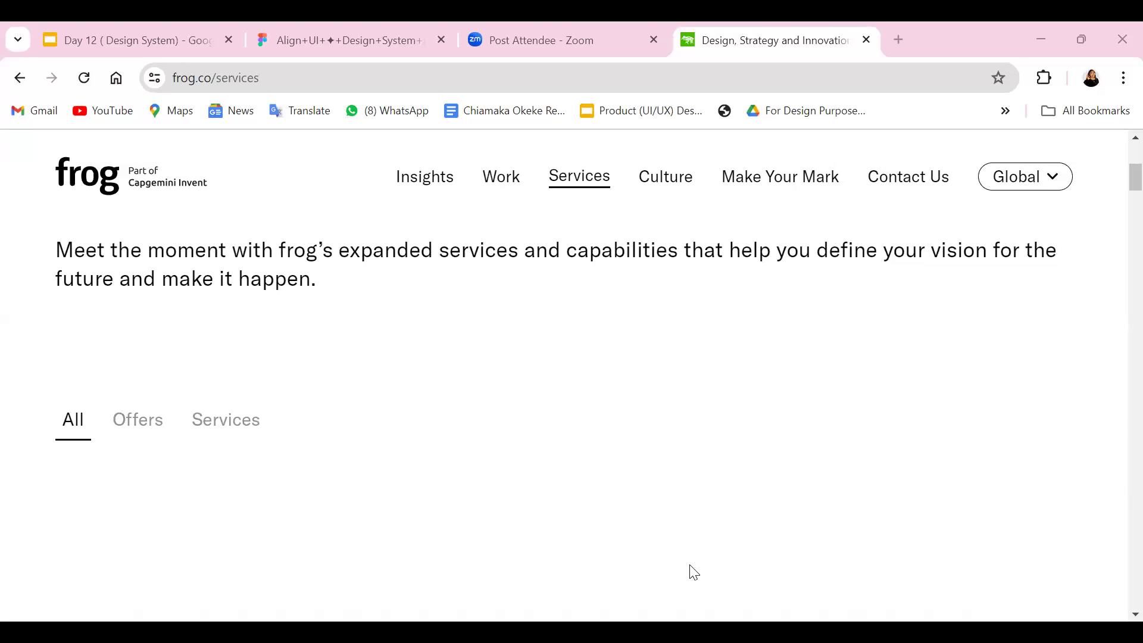
Switch back to the Design System file, check the smallest spacer square's size, and view the whole spacer row at 100%.
{"action": "key", "text": "alt+Tab"}
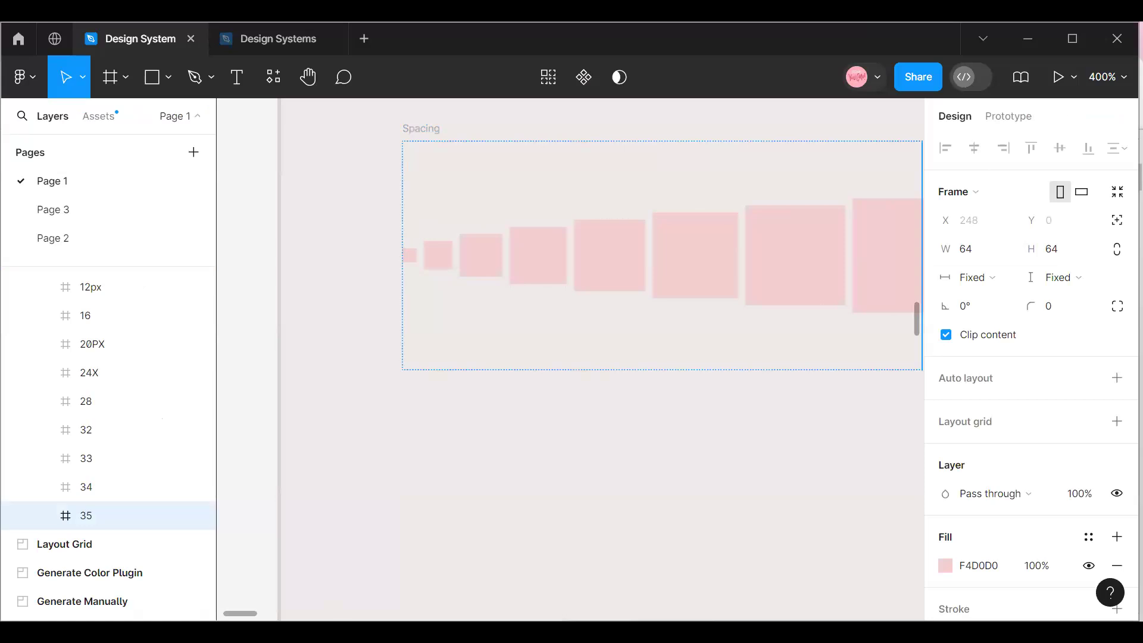
{"action": "left_click", "coordinate": [412, 264]}
{"action": "left_click", "coordinate": [1107, 77]}
{"action": "left_click", "coordinate": [1008, 189]}
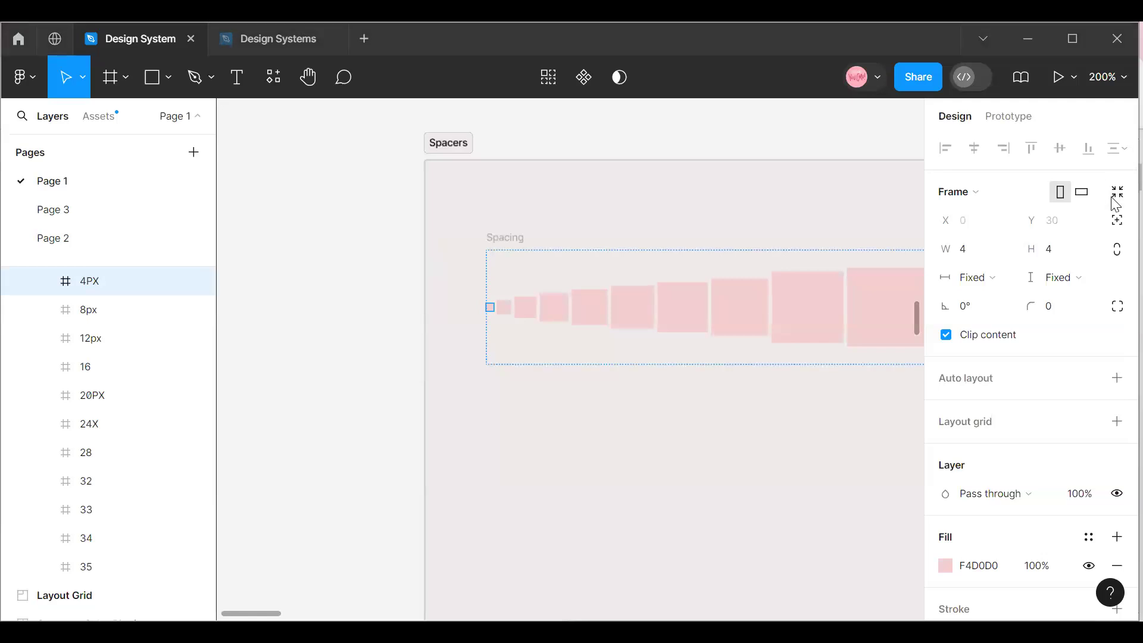
{"action": "left_click", "coordinate": [374, 248]}
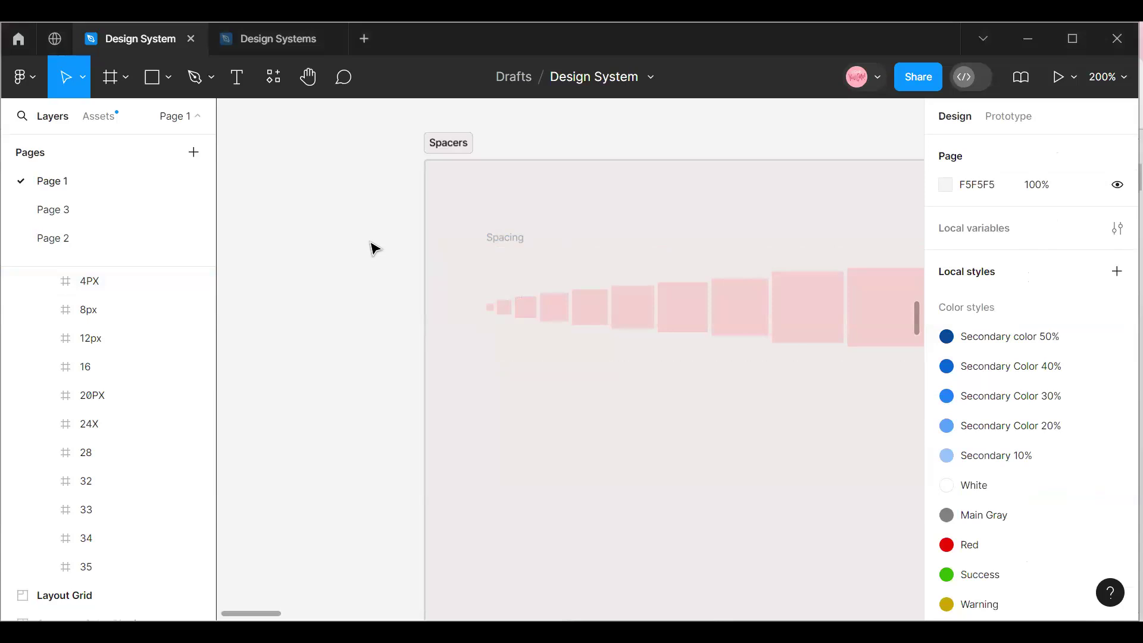
{"action": "left_click", "coordinate": [1112, 79]}
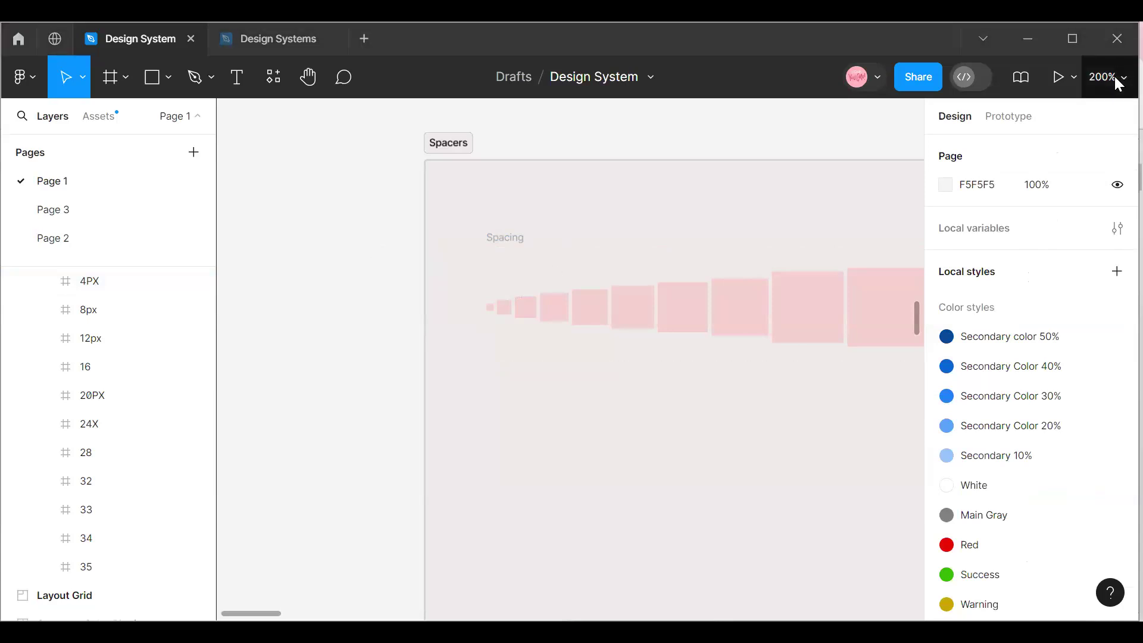
{"action": "left_click", "coordinate": [1001, 198]}
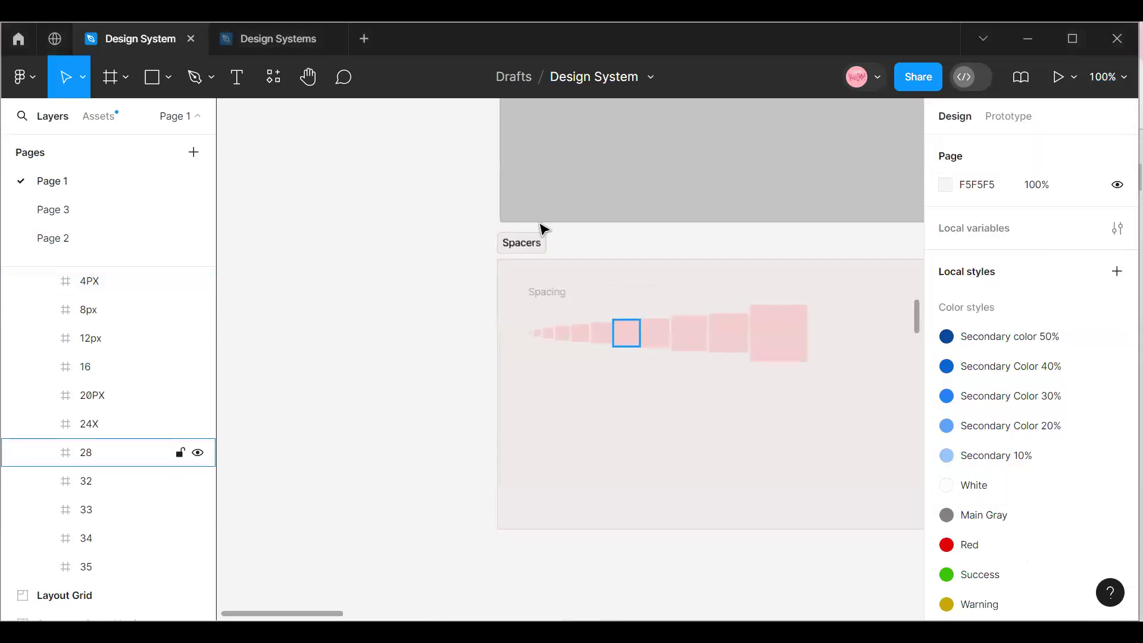
Select the Spacers section and stretch its side edge slightly outward to a width of about 3910.
{"action": "left_click", "coordinate": [530, 255]}
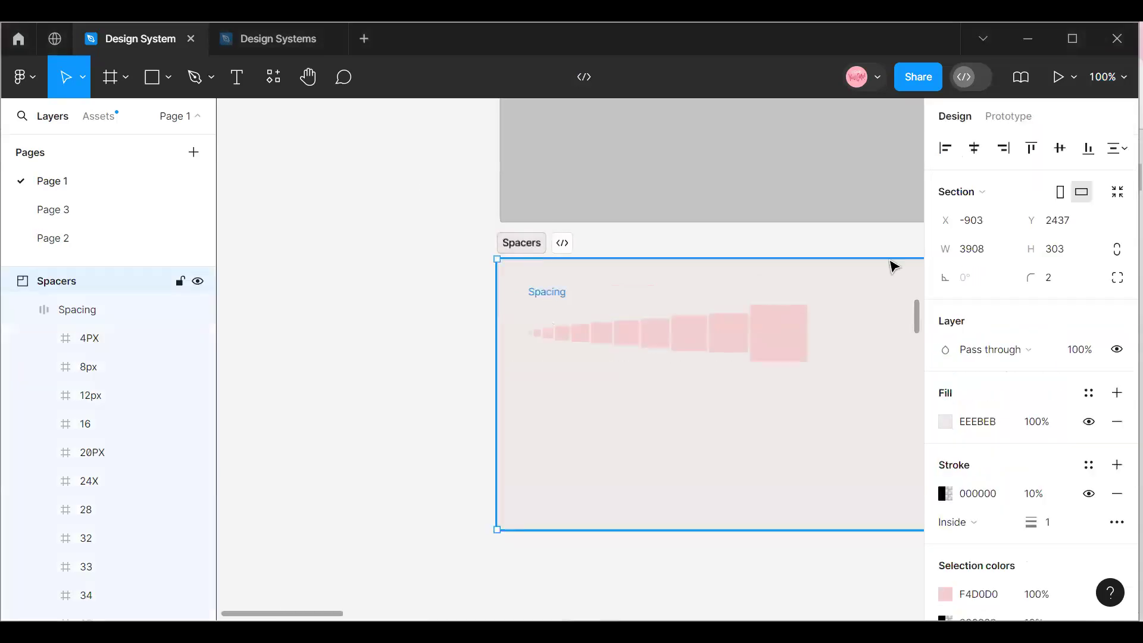
{"action": "left_click", "coordinate": [1112, 78]}
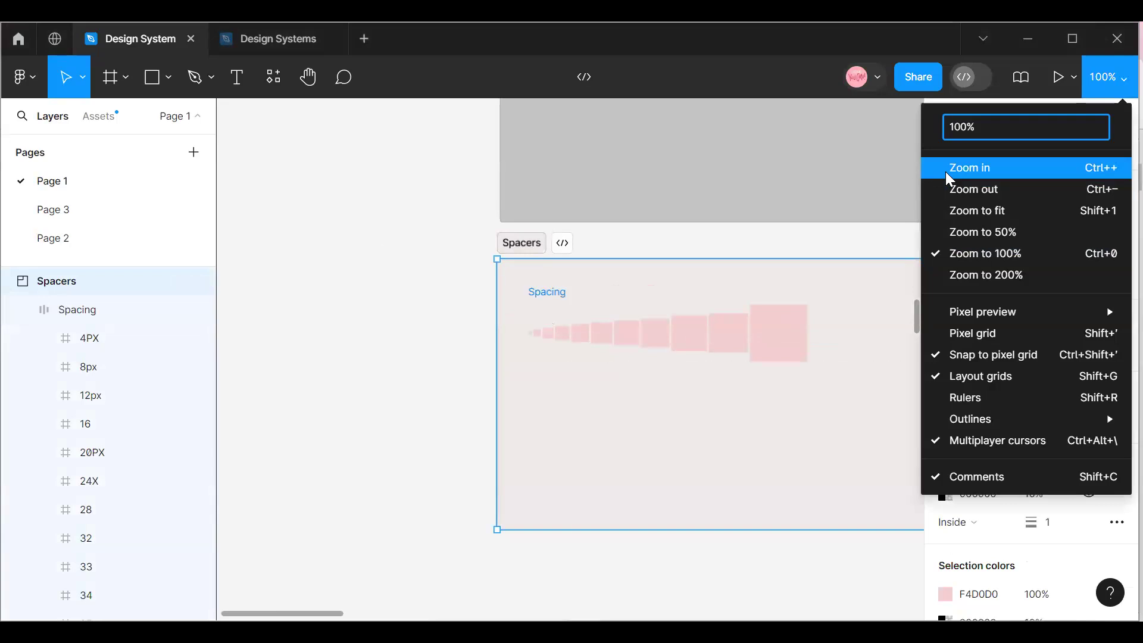
{"action": "left_click", "coordinate": [945, 172]}
{"action": "left_click", "coordinate": [1114, 80]}
{"action": "left_click", "coordinate": [988, 189]}
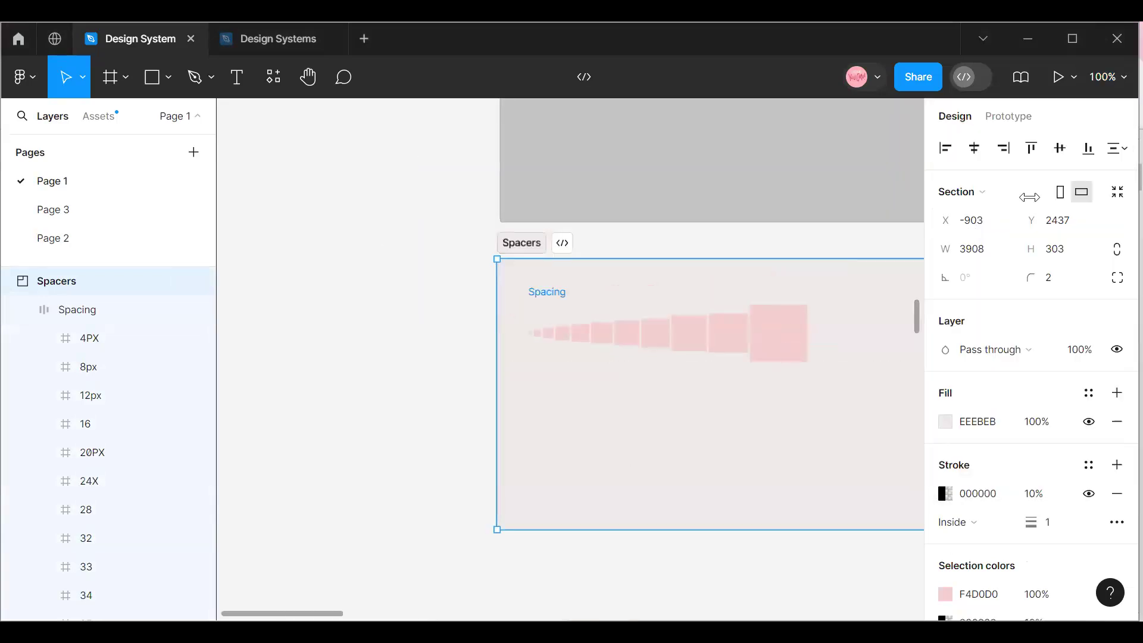
{"action": "left_click", "coordinate": [1109, 80]}
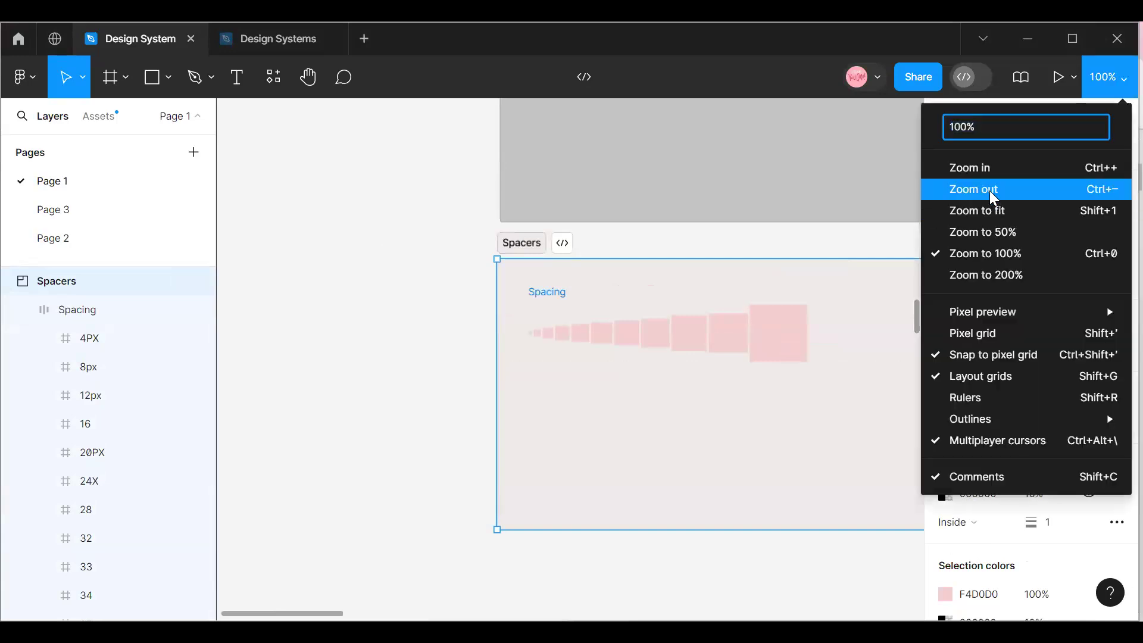
{"action": "left_click", "coordinate": [513, 314]}
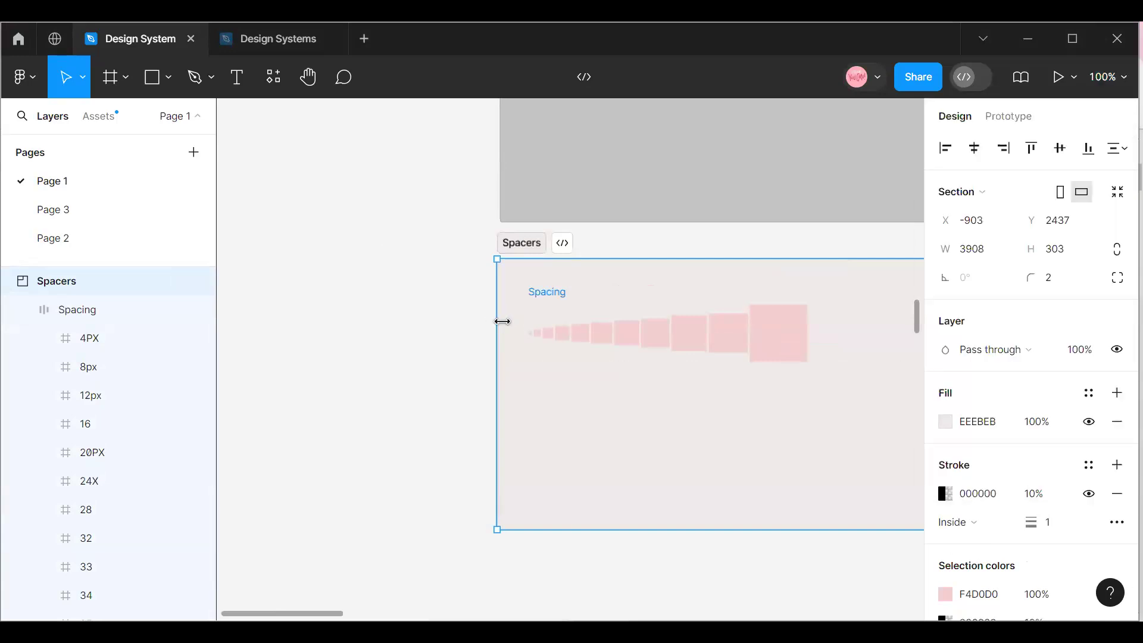
{"action": "left_click_drag", "start_coordinate": [497, 340], "coordinate": [499, 340]}
{"action": "key", "text": "ctrl+z"}
{"action": "scroll", "coordinate": [587, 402], "scroll_direction": "down", "scroll_amount": 1}
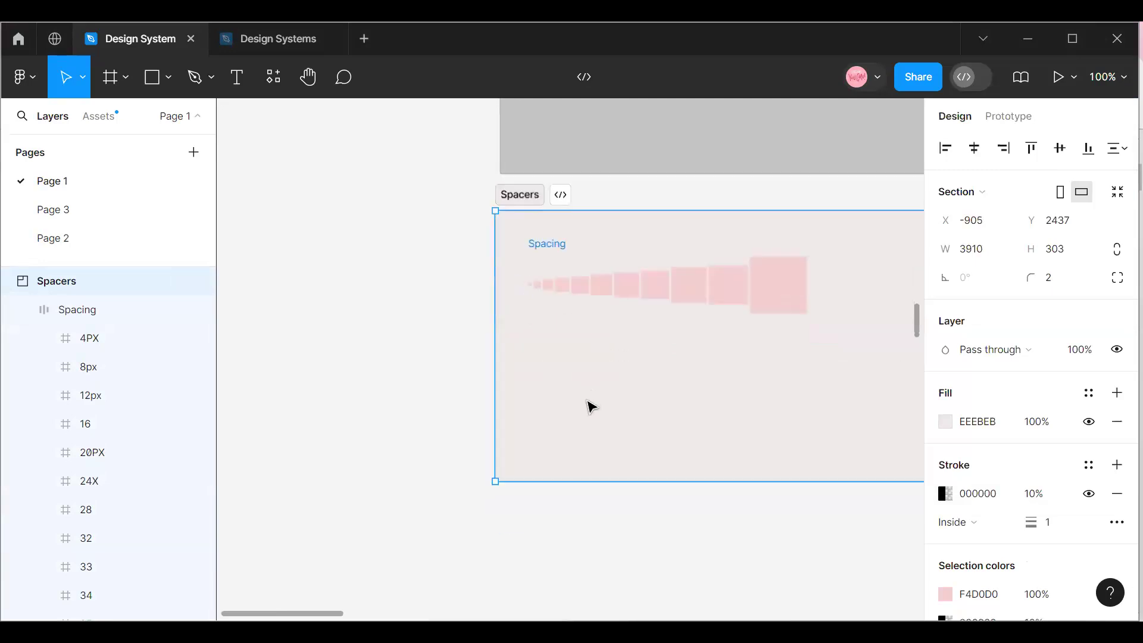
Shift the Spacers section slightly to about X -900, Y 2438.
{"action": "left_click", "coordinate": [1114, 80]}
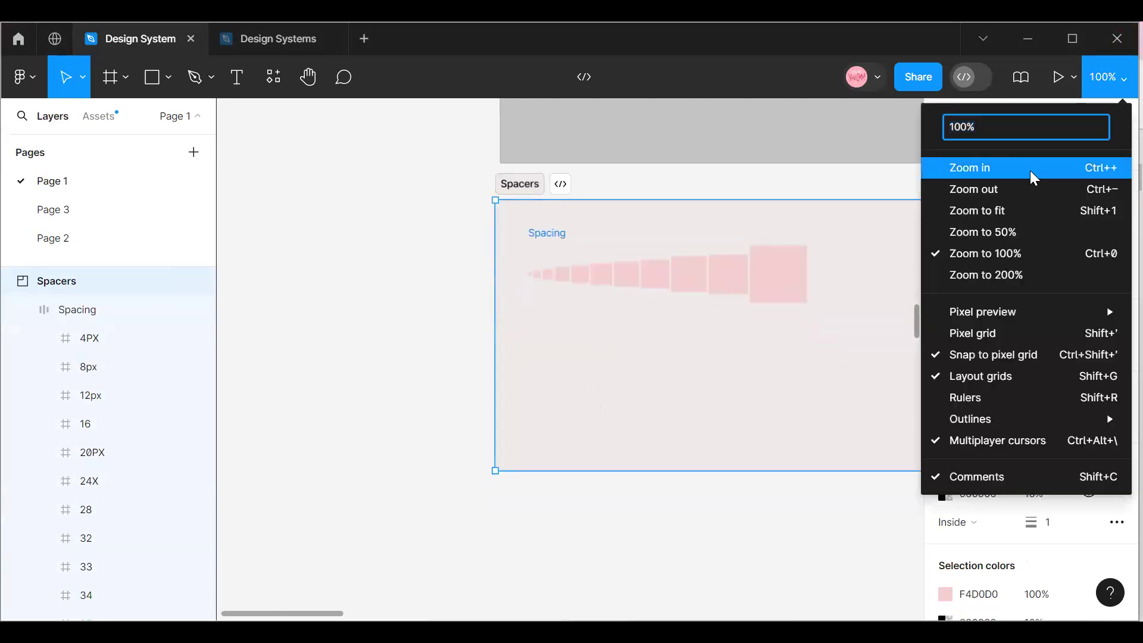
{"action": "left_click", "coordinate": [1029, 170]}
{"action": "left_click", "coordinate": [1108, 77]}
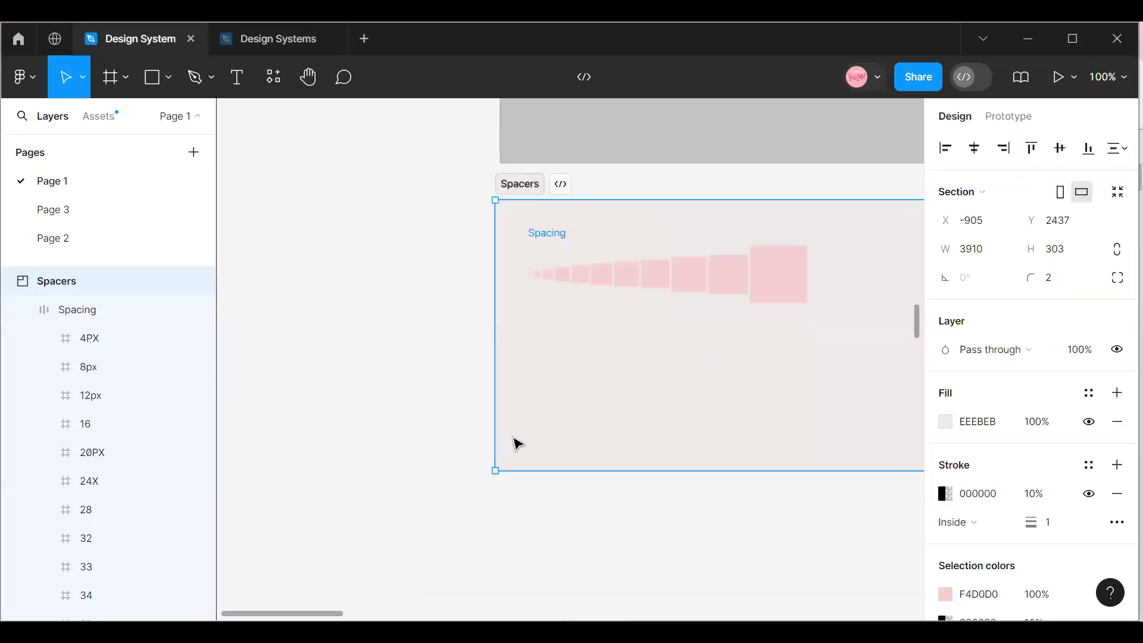
{"action": "left_click", "coordinate": [989, 191]}
{"action": "left_click_drag", "start_coordinate": [565, 446], "coordinate": [568, 448]}
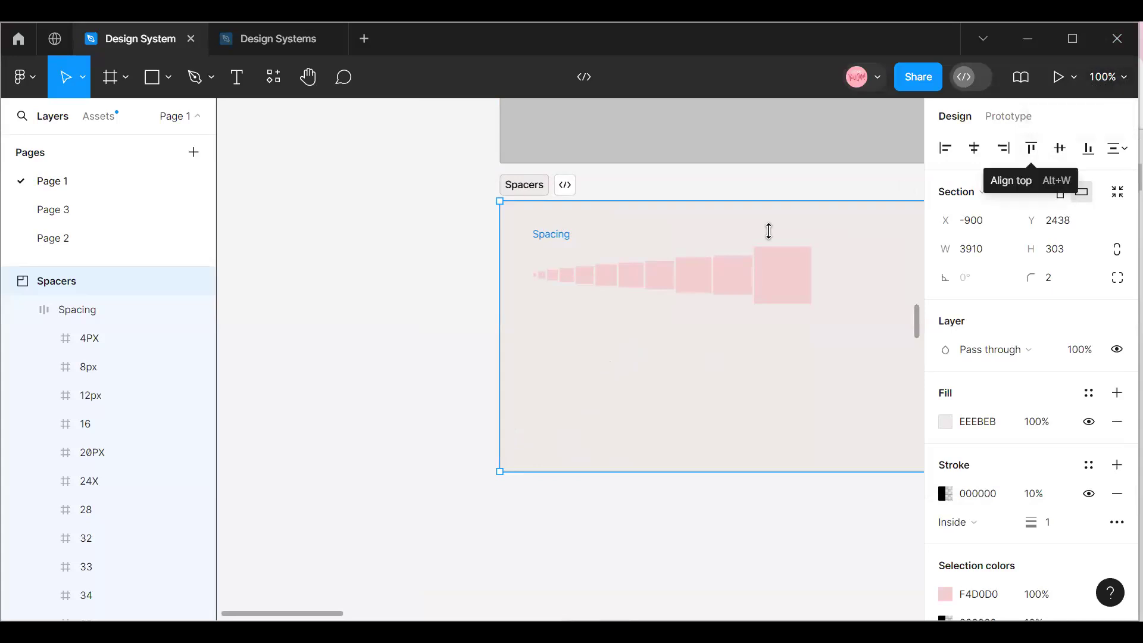
Move the Icons section up closer beneath the Spacers section, to about X -905, Y 2811.
{"action": "scroll", "coordinate": [531, 424], "scroll_direction": "down", "scroll_amount": 1}
{"action": "scroll", "coordinate": [531, 423], "scroll_direction": "down", "scroll_amount": 3}
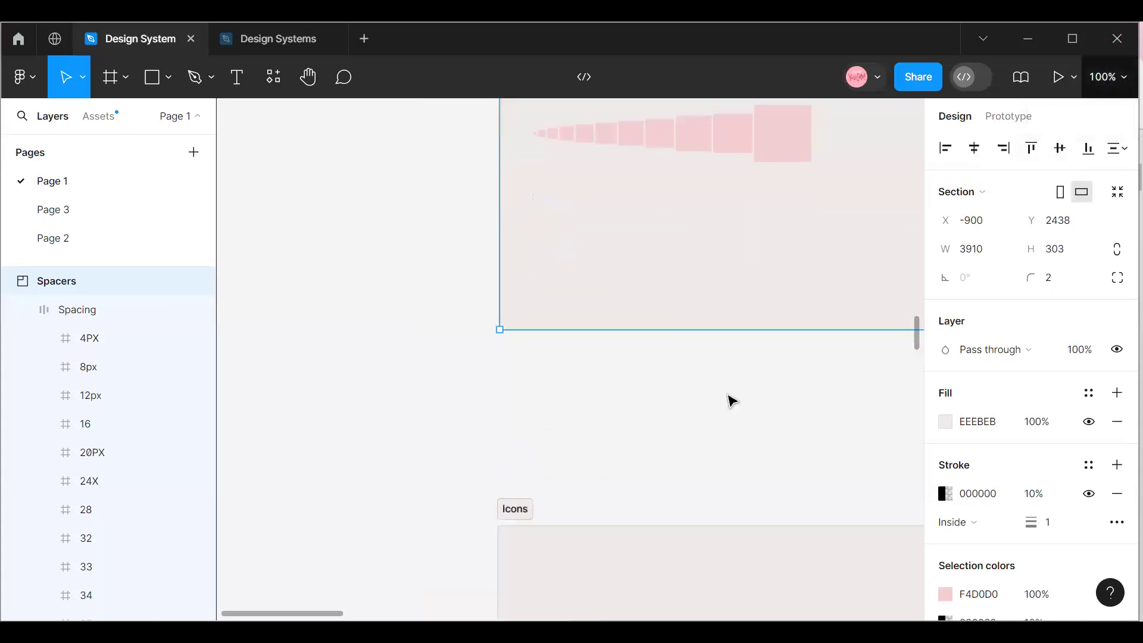
{"action": "left_click", "coordinate": [516, 520]}
{"action": "left_click_drag", "start_coordinate": [522, 535], "coordinate": [519, 401]}
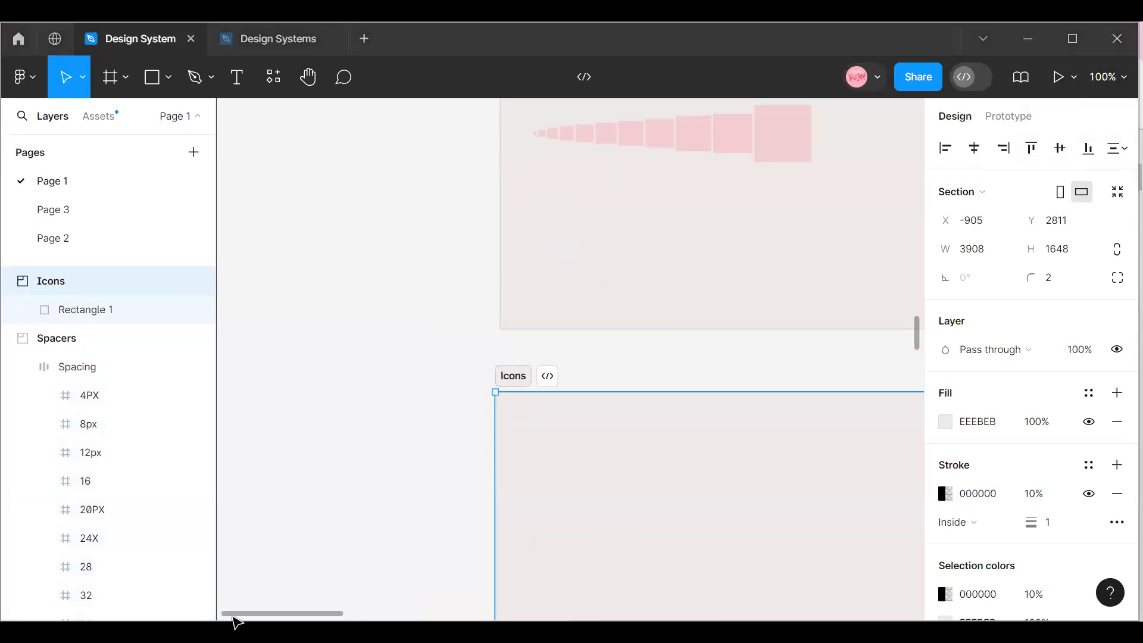
Find the Iconify plugin and run it for the Icons section.
{"action": "left_click_drag", "start_coordinate": [255, 617], "coordinate": [273, 616]}
{"action": "left_click", "coordinate": [1112, 78]}
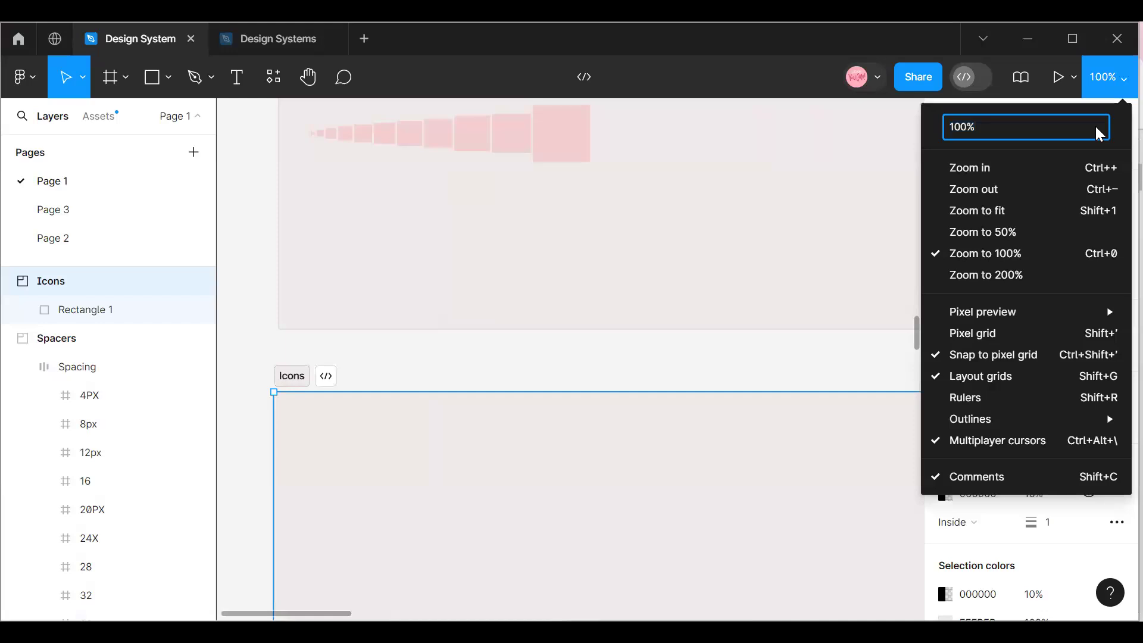
{"action": "left_click", "coordinate": [592, 475]}
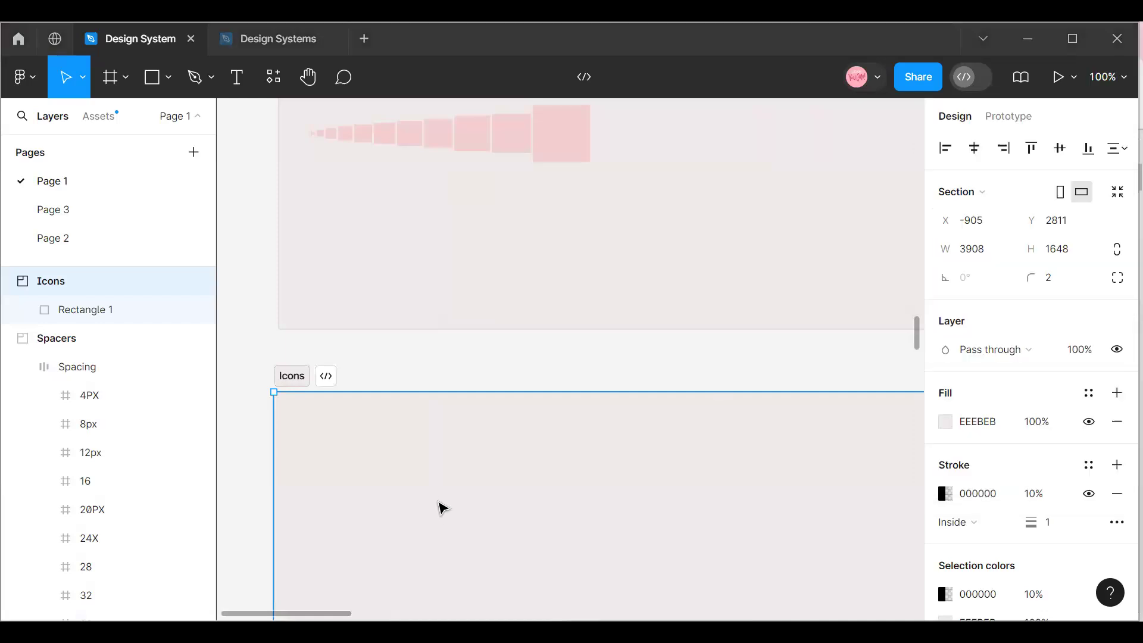
{"action": "scroll", "coordinate": [439, 507], "scroll_direction": "down", "scroll_amount": 4}
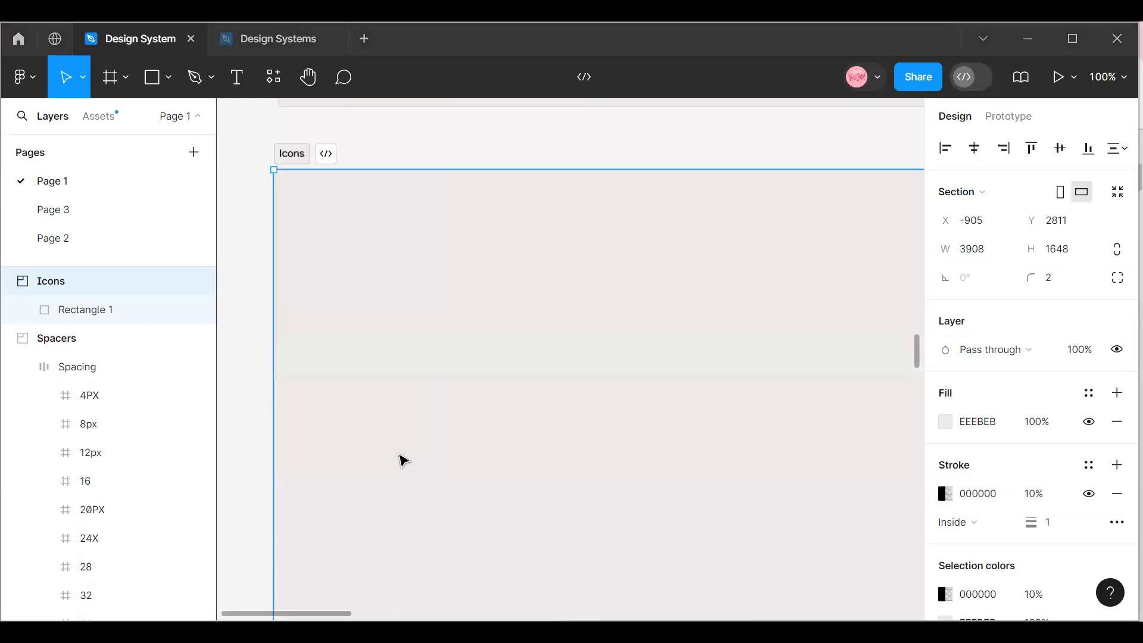
{"action": "right_click", "coordinate": [403, 460]}
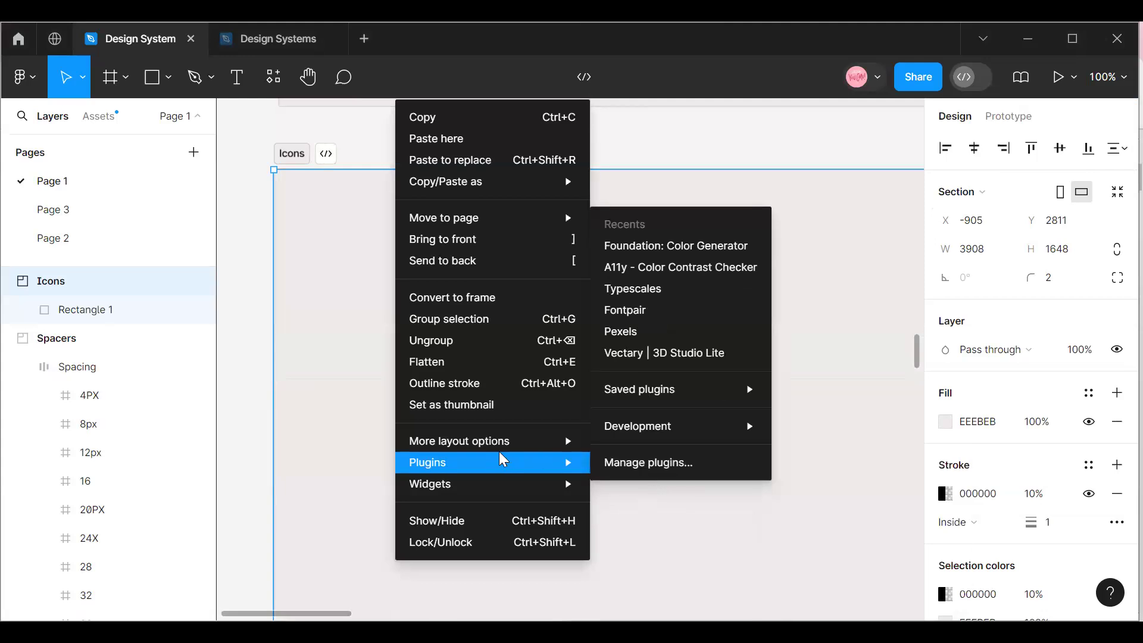
{"action": "left_click", "coordinate": [638, 470]}
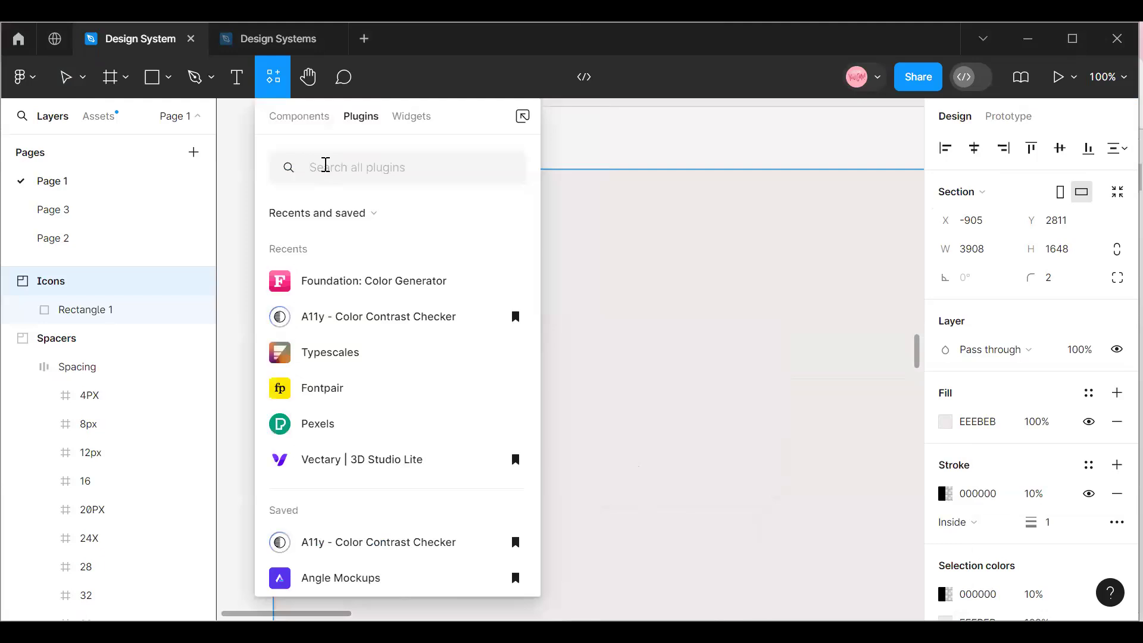
{"action": "type", "text": "I"}
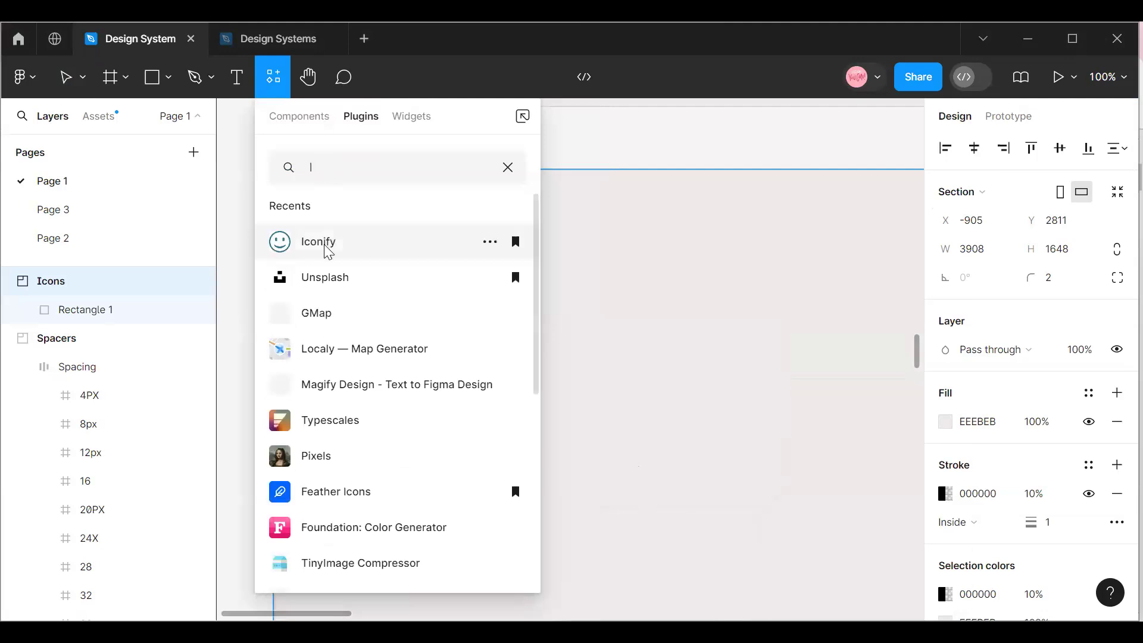
{"action": "left_click", "coordinate": [328, 248]}
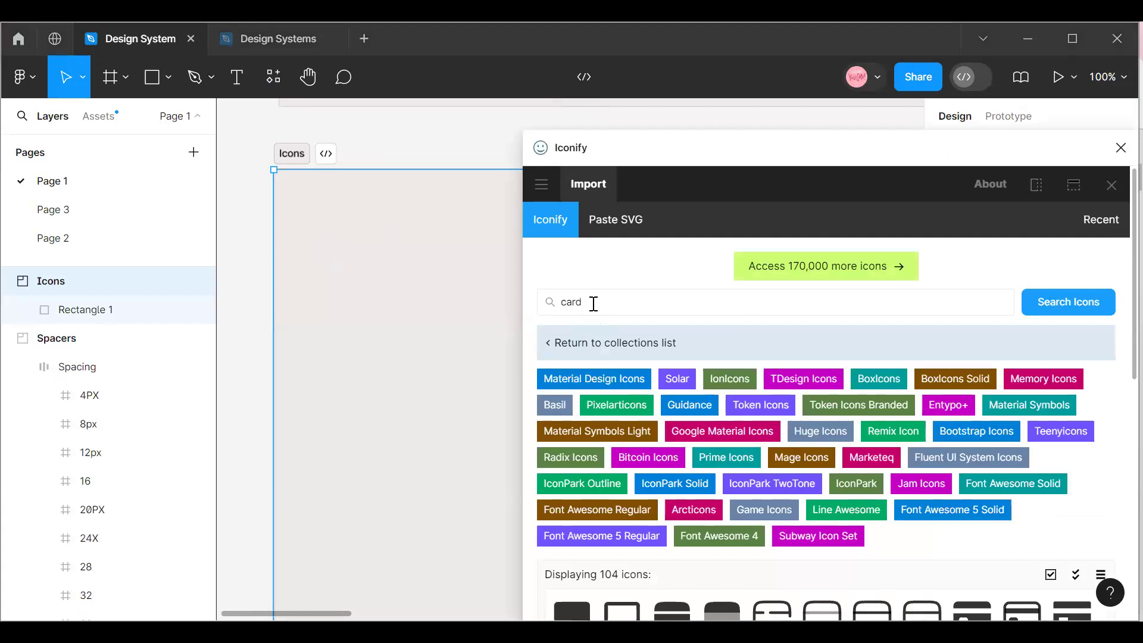
Browse the "card" icon results in Iconify and place the mdi:card-outline icon in the Icons section.
{"action": "scroll", "coordinate": [722, 381], "scroll_direction": "down", "scroll_amount": 6}
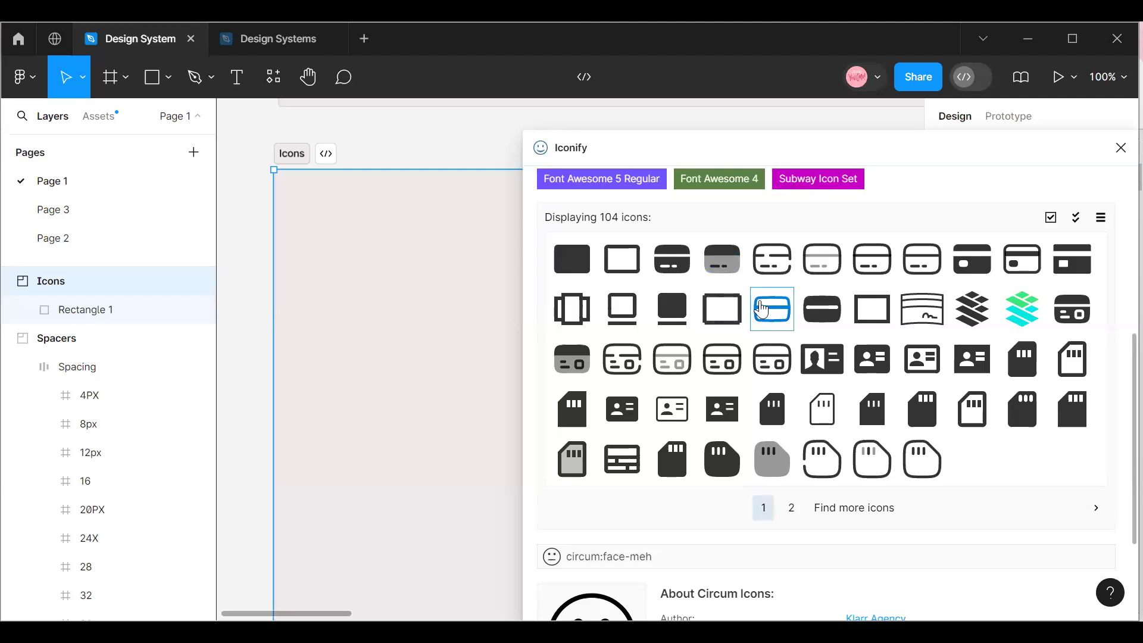
{"action": "scroll", "coordinate": [714, 340], "scroll_direction": "up", "scroll_amount": 6}
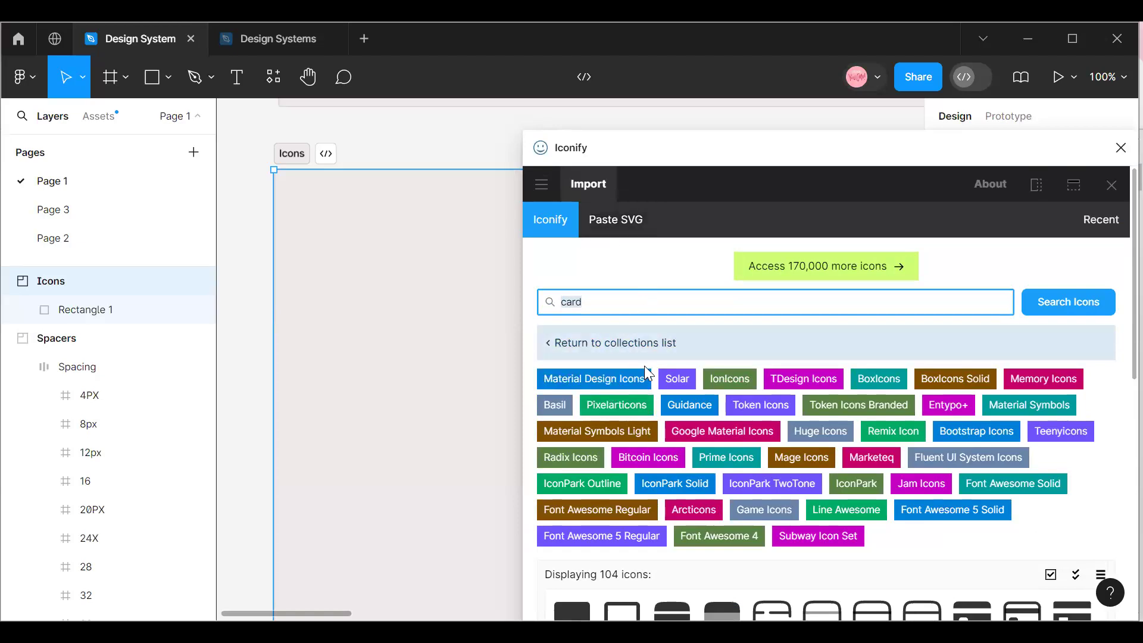
{"action": "scroll", "coordinate": [706, 384], "scroll_direction": "down", "scroll_amount": 3}
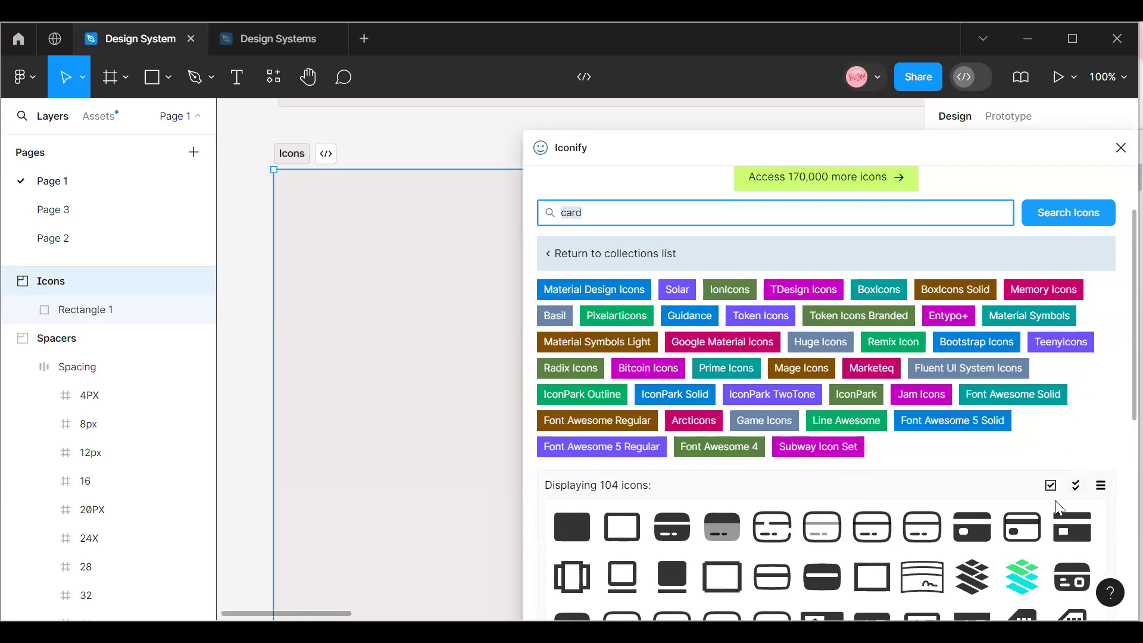
{"action": "scroll", "coordinate": [676, 408], "scroll_direction": "down", "scroll_amount": 5}
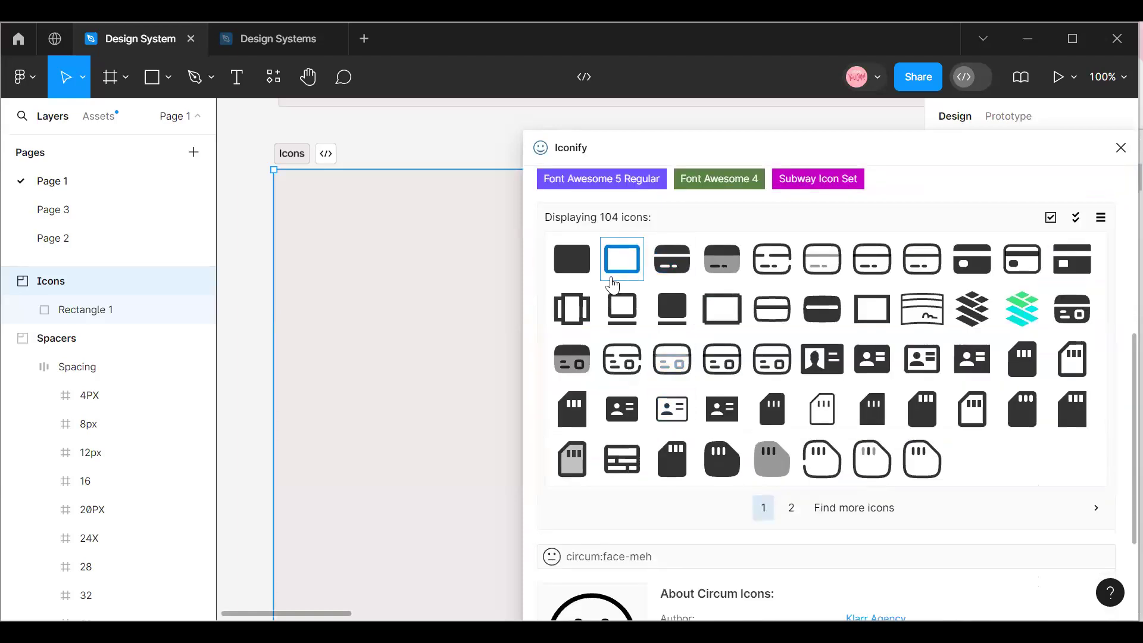
{"action": "left_click_drag", "start_coordinate": [634, 272], "coordinate": [367, 264]}
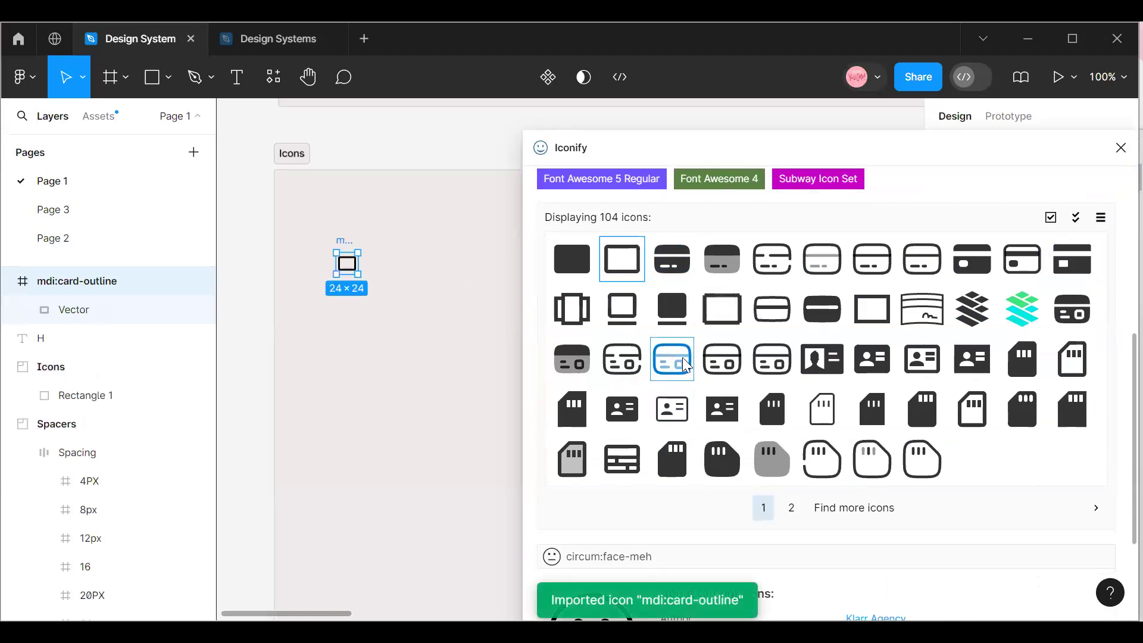
Import the mdi:sd-card icon from Iconify at a height of 120 and close the plugin.
{"action": "scroll", "coordinate": [690, 381], "scroll_direction": "down", "scroll_amount": 3}
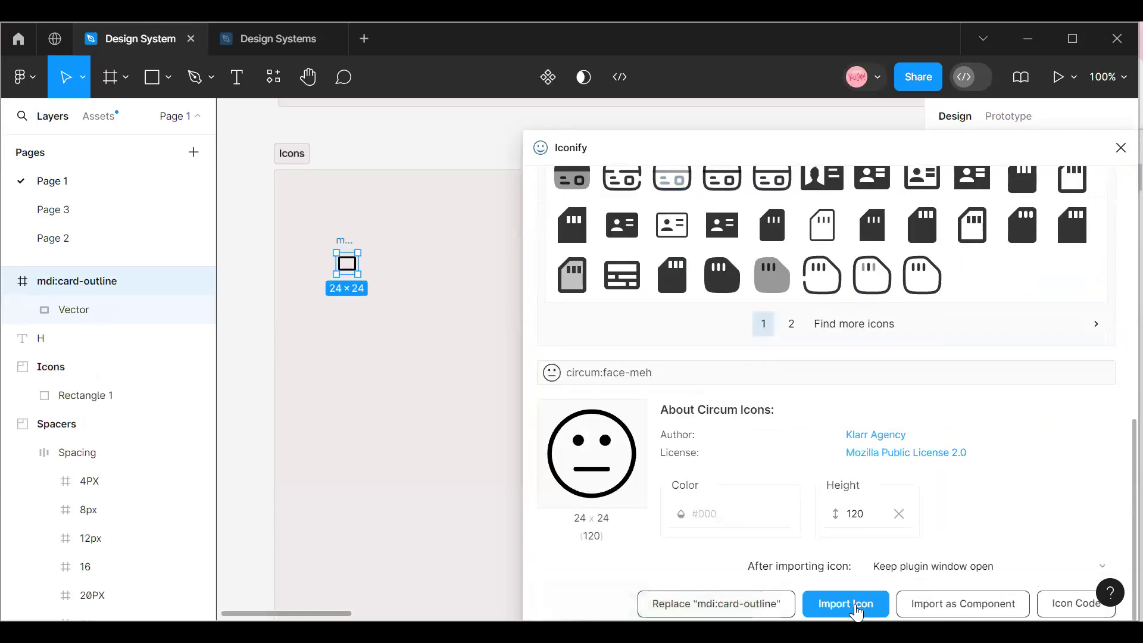
{"action": "left_click", "coordinate": [670, 275]}
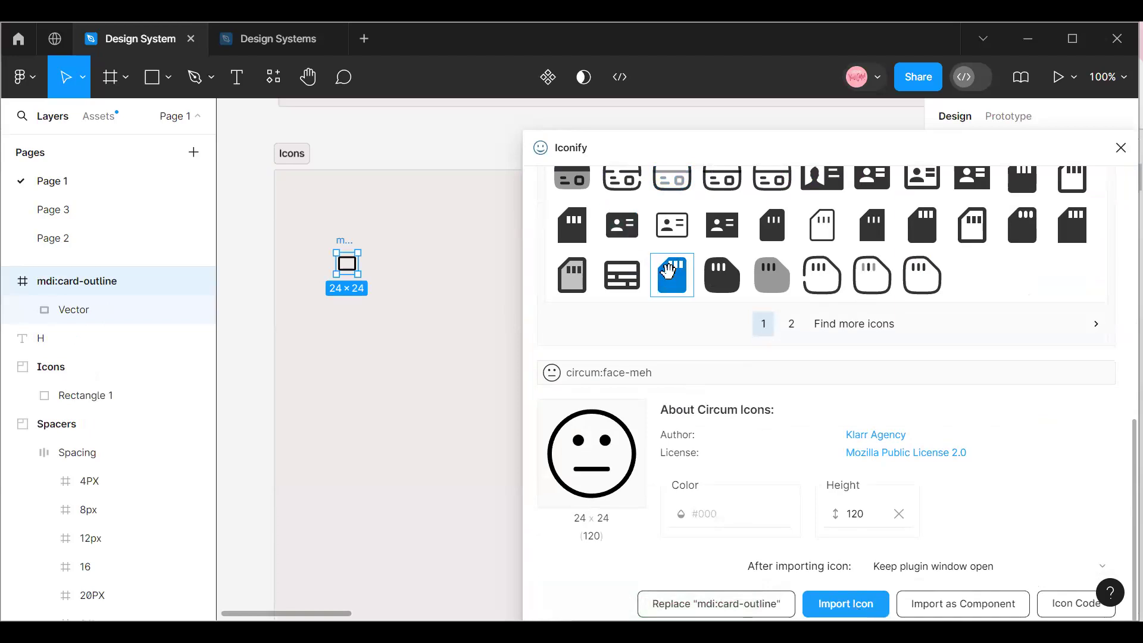
{"action": "left_click", "coordinate": [857, 604]}
{"action": "left_click_drag", "start_coordinate": [670, 143], "coordinate": [717, 132]}
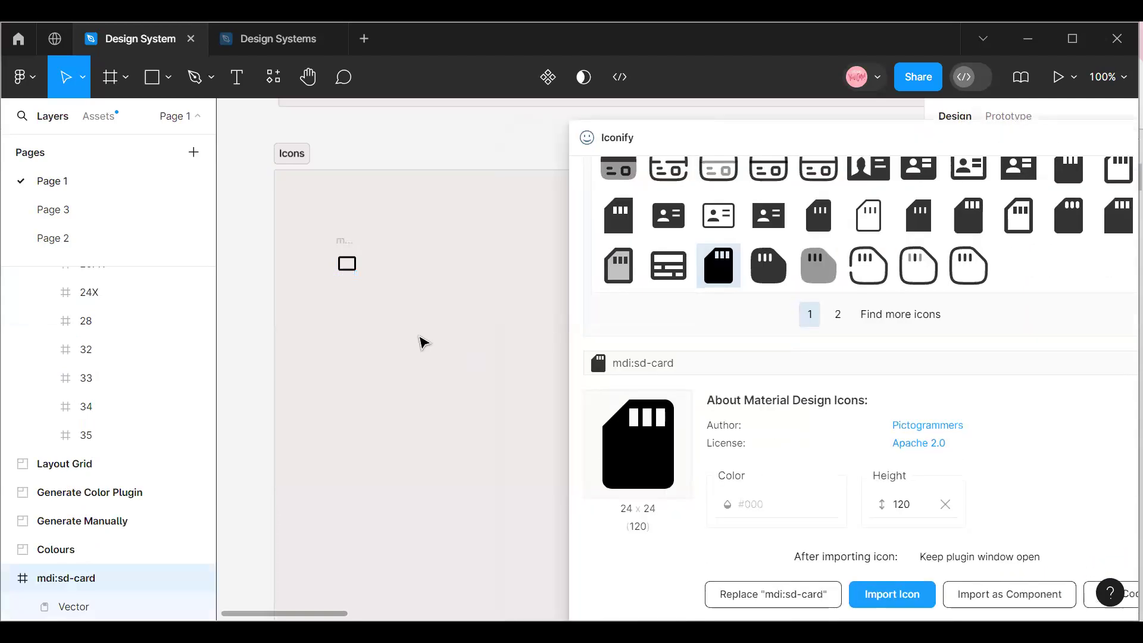
{"action": "mouse_move", "coordinate": [294, 616]}
{"action": "left_mouse_down"}
{"action": "mouse_move", "coordinate": [423, 615]}
{"action": "mouse_move", "coordinate": [309, 616]}
{"action": "left_mouse_up"}
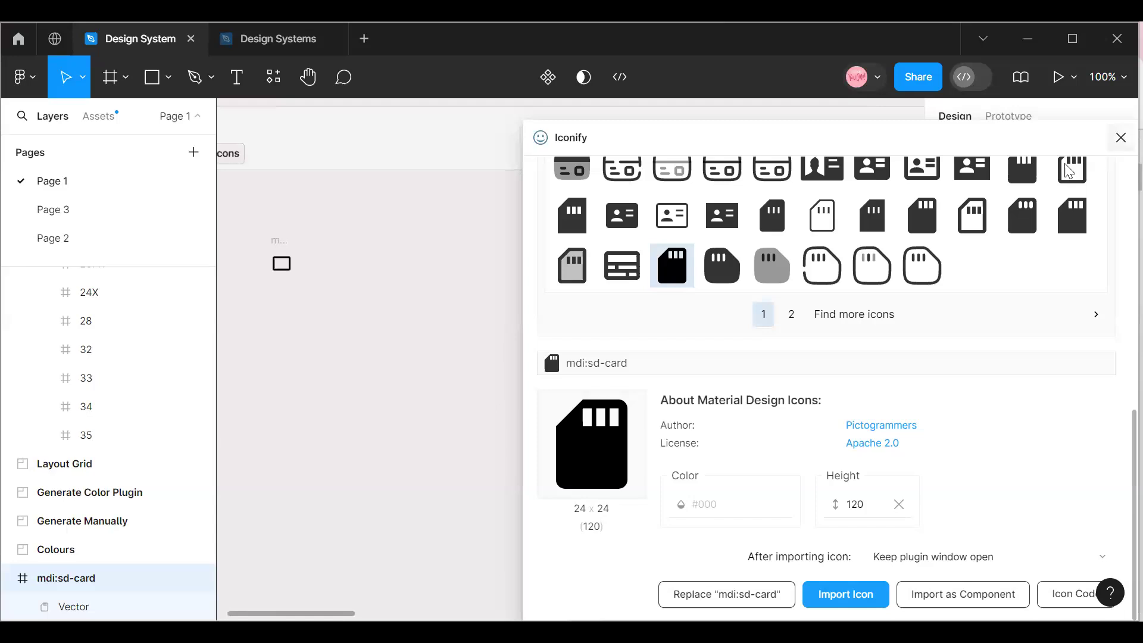
{"action": "left_click", "coordinate": [1118, 137]}
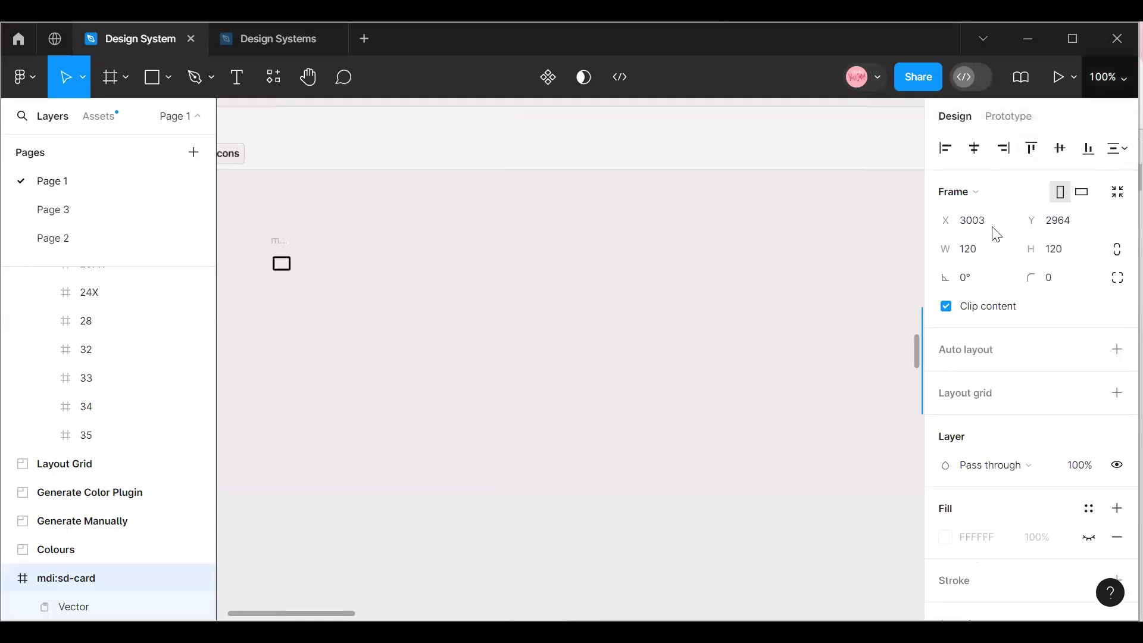
Move the imported mdi:sd-card icon into the Icons section, at about X 1632, Y 129.
{"action": "left_click", "coordinate": [1107, 77]}
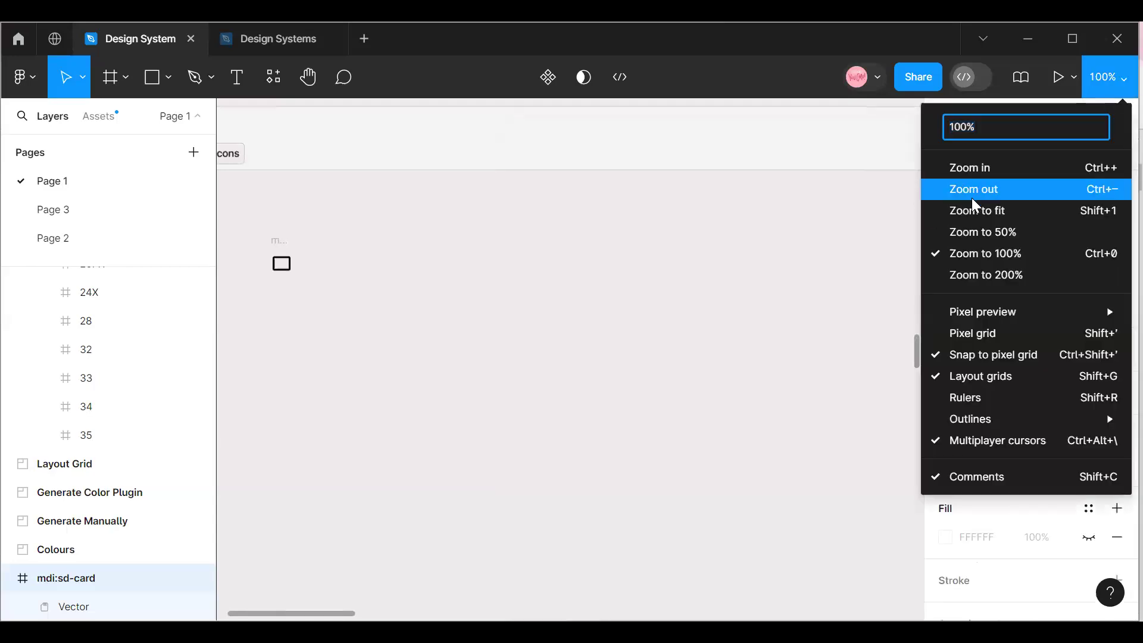
{"action": "left_click", "coordinate": [971, 194]}
{"action": "left_click_drag", "start_coordinate": [558, 619], "coordinate": [918, 620]}
{"action": "left_click_drag", "start_coordinate": [664, 367], "coordinate": [241, 365]}
{"action": "left_click_drag", "start_coordinate": [670, 615], "coordinate": [551, 587]}
{"action": "left_click_drag", "start_coordinate": [523, 352], "coordinate": [334, 350]}
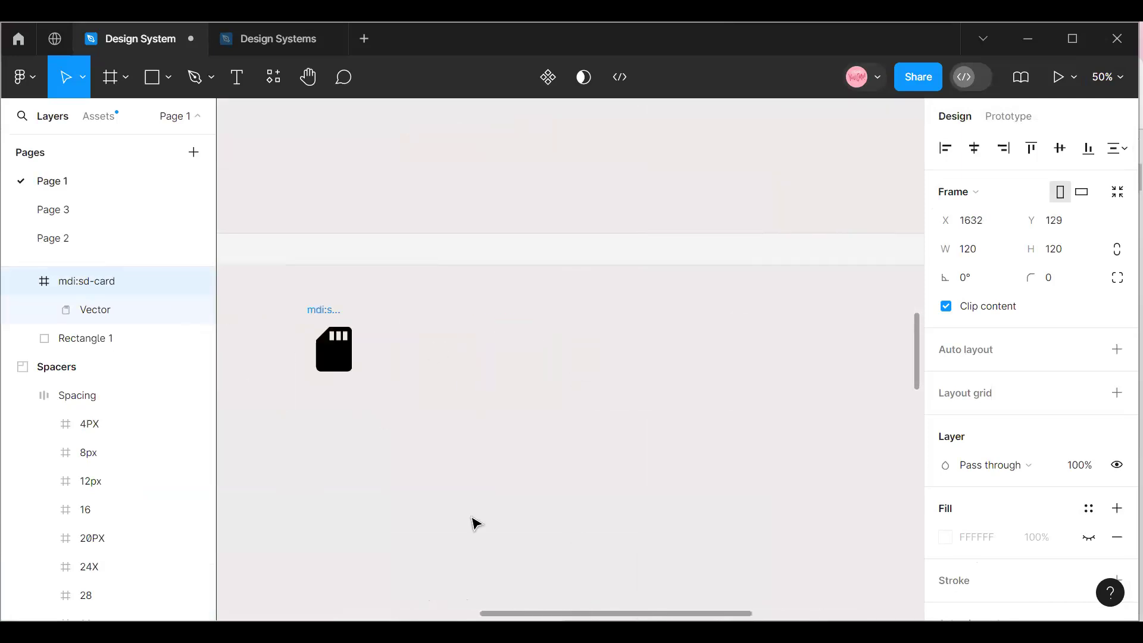
Move the mdi:sd-card icon next to the card-outline icon, at about X 148, Y 127, and delete it.
{"action": "left_click_drag", "start_coordinate": [521, 614], "coordinate": [362, 608]}
{"action": "left_click_drag", "start_coordinate": [745, 357], "coordinate": [365, 352]}
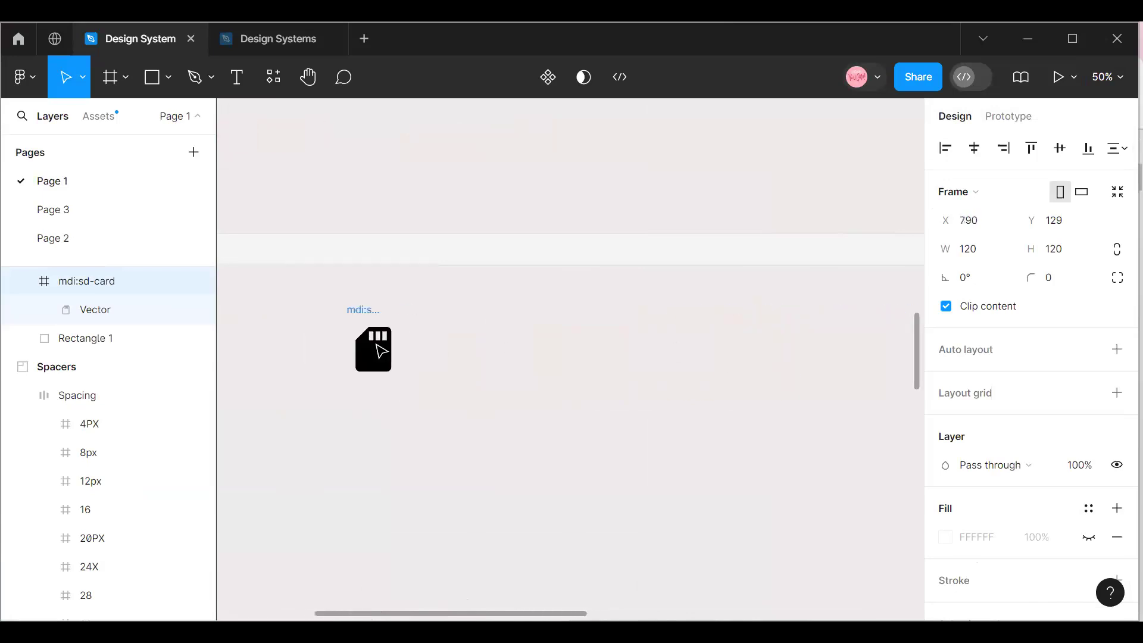
{"action": "left_click_drag", "start_coordinate": [421, 613], "coordinate": [294, 615]}
{"action": "left_click_drag", "start_coordinate": [695, 350], "coordinate": [427, 354]}
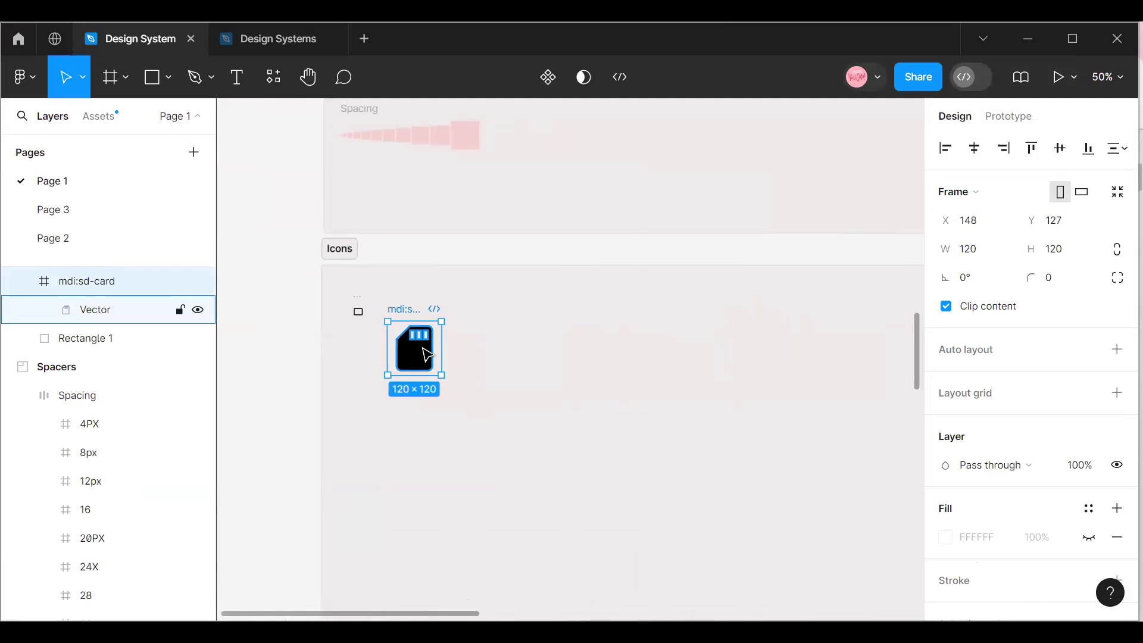
{"action": "key", "text": "Delete"}
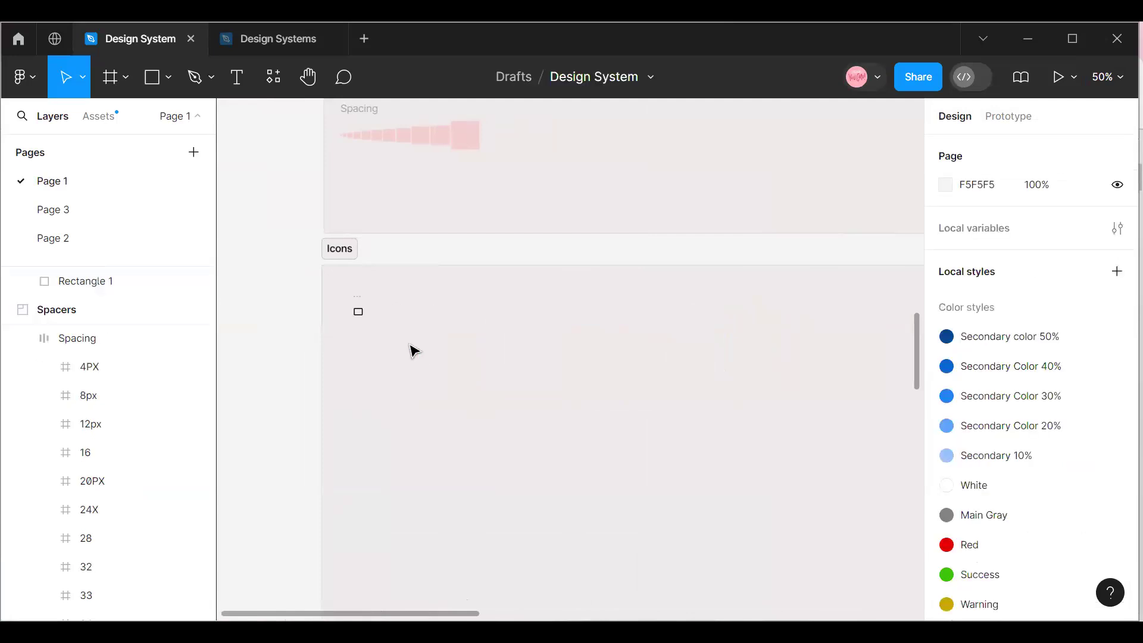
Find the Feather Icons plugin and run it for the Icons section.
{"action": "left_click", "coordinate": [359, 304]}
{"action": "right_click", "coordinate": [408, 372]}
{"action": "mouse_move", "coordinate": [424, 468]}
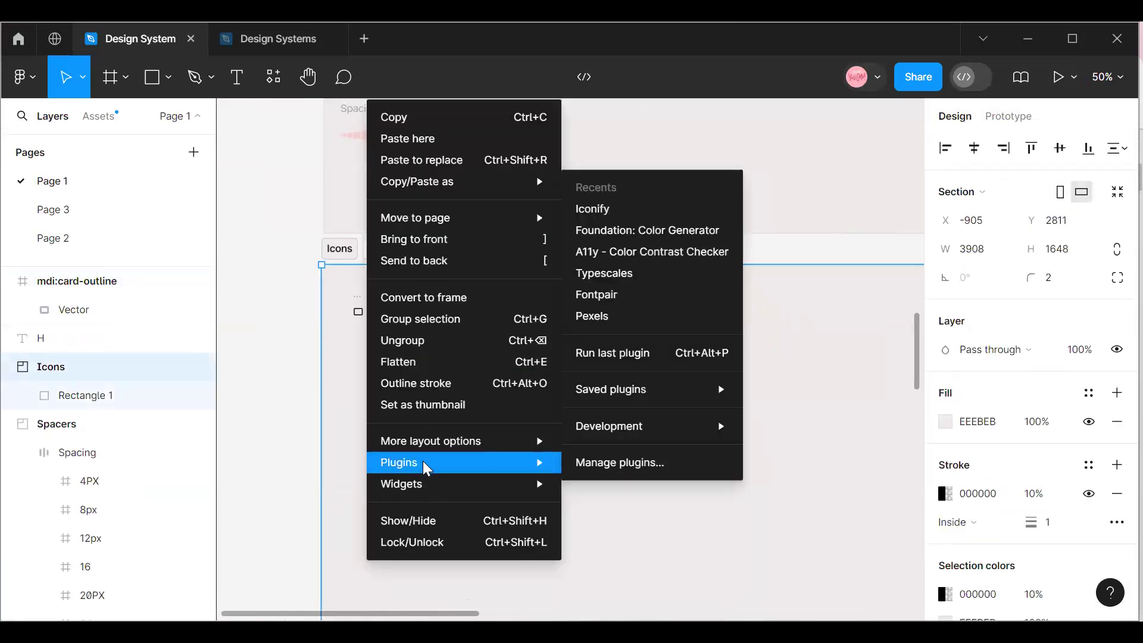
{"action": "left_click", "coordinate": [610, 463]}
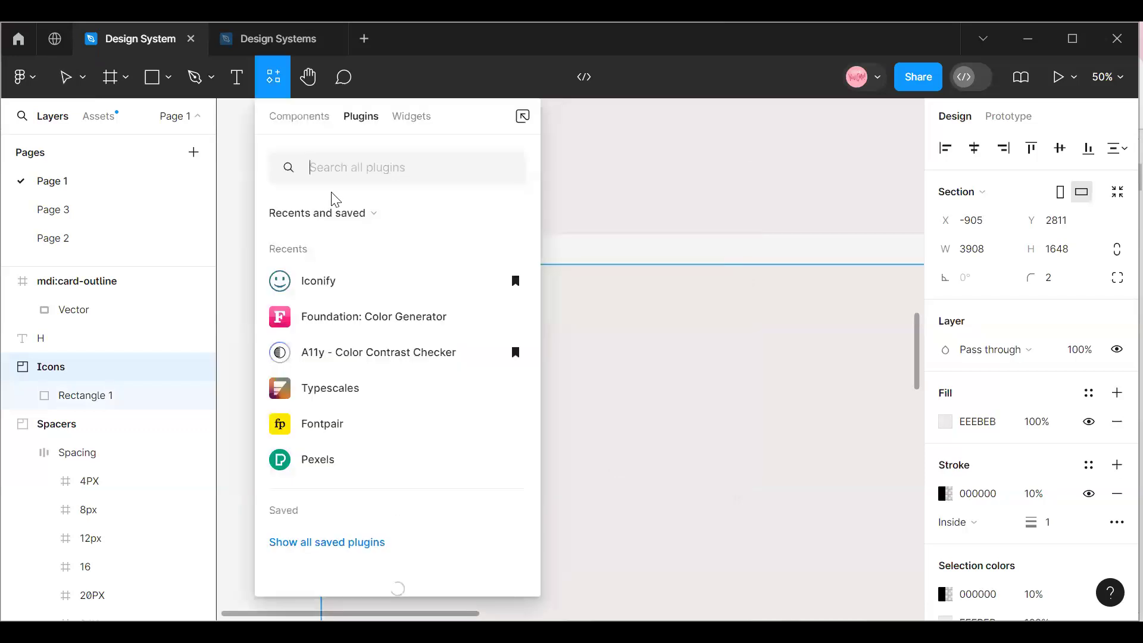
{"action": "type", "text": "Fea"}
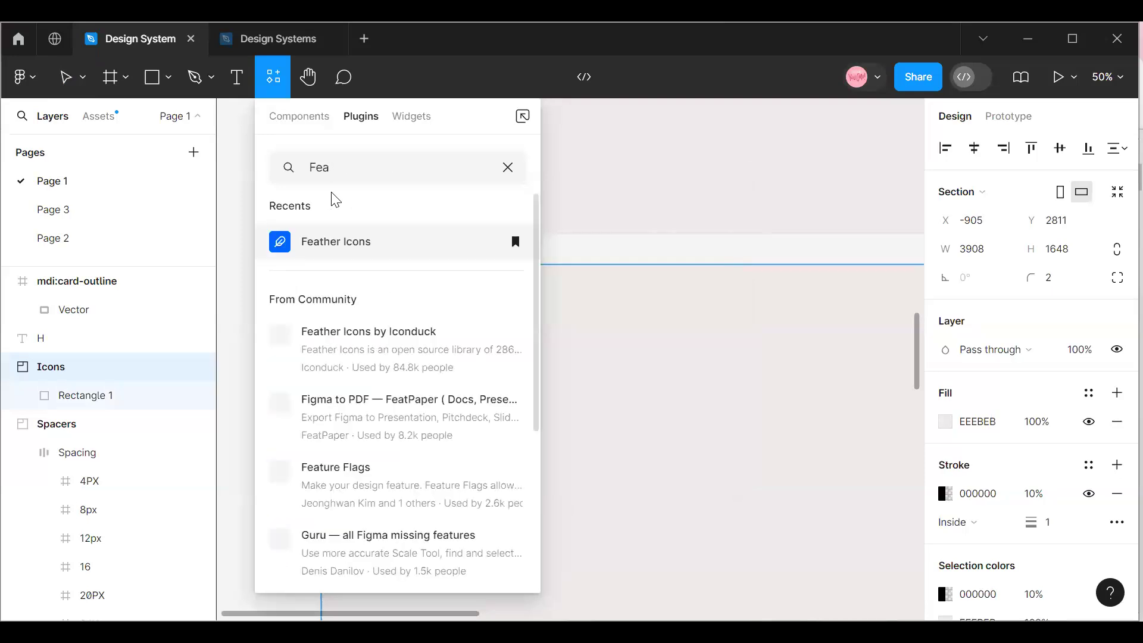
{"action": "left_click", "coordinate": [368, 244]}
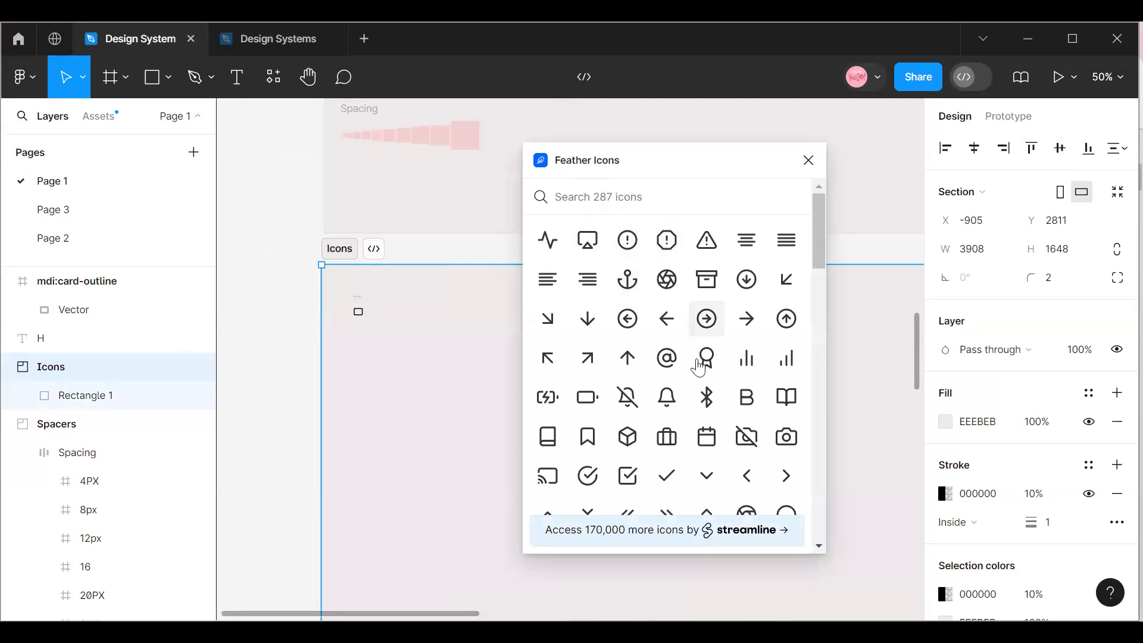
Insert the arrow-left-circle icon from Feather Icons and place it below the card-outline icon in the Icons section.
{"action": "scroll", "coordinate": [661, 337], "scroll_direction": "down", "scroll_amount": 3}
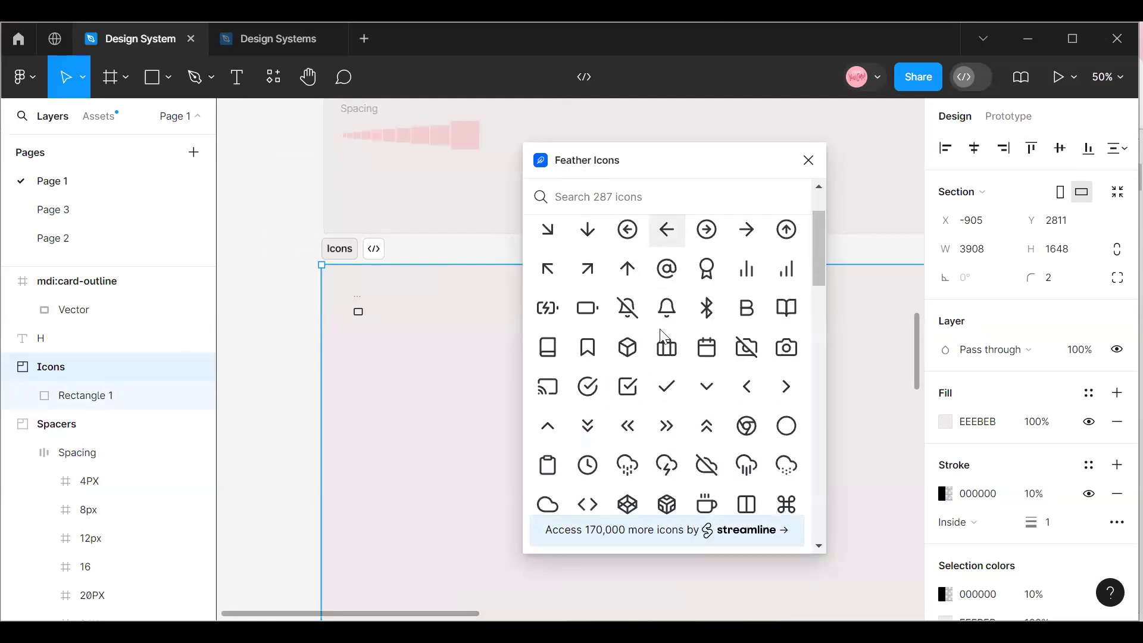
{"action": "left_click", "coordinate": [667, 308]}
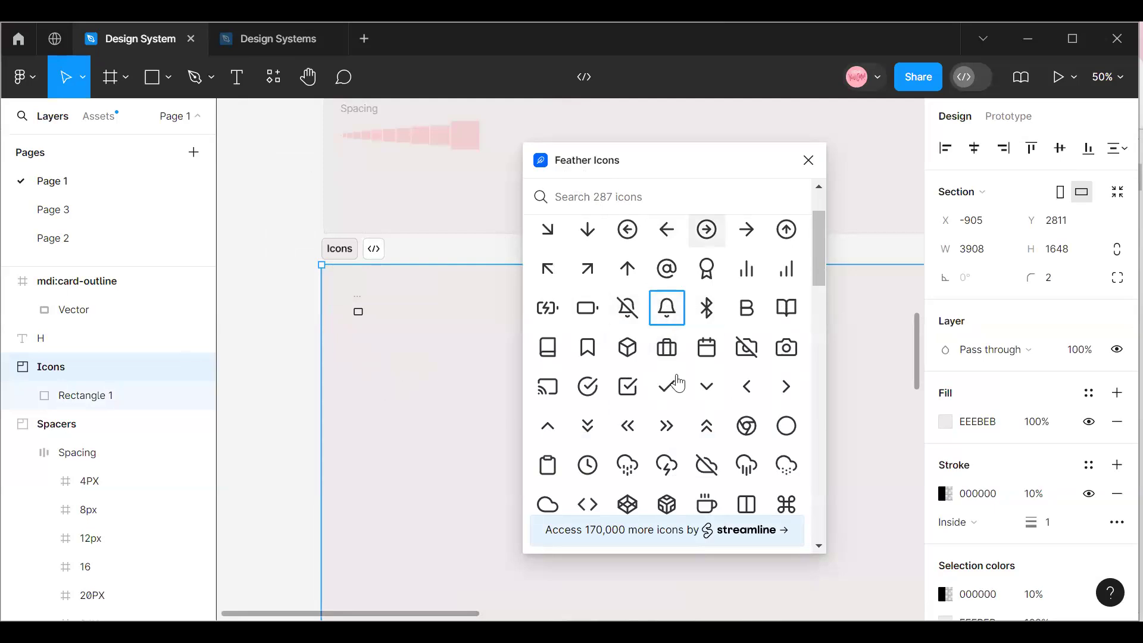
{"action": "scroll", "coordinate": [679, 384], "scroll_direction": "down", "scroll_amount": 10}
{"action": "scroll", "coordinate": [679, 384], "scroll_direction": "up", "scroll_amount": 12}
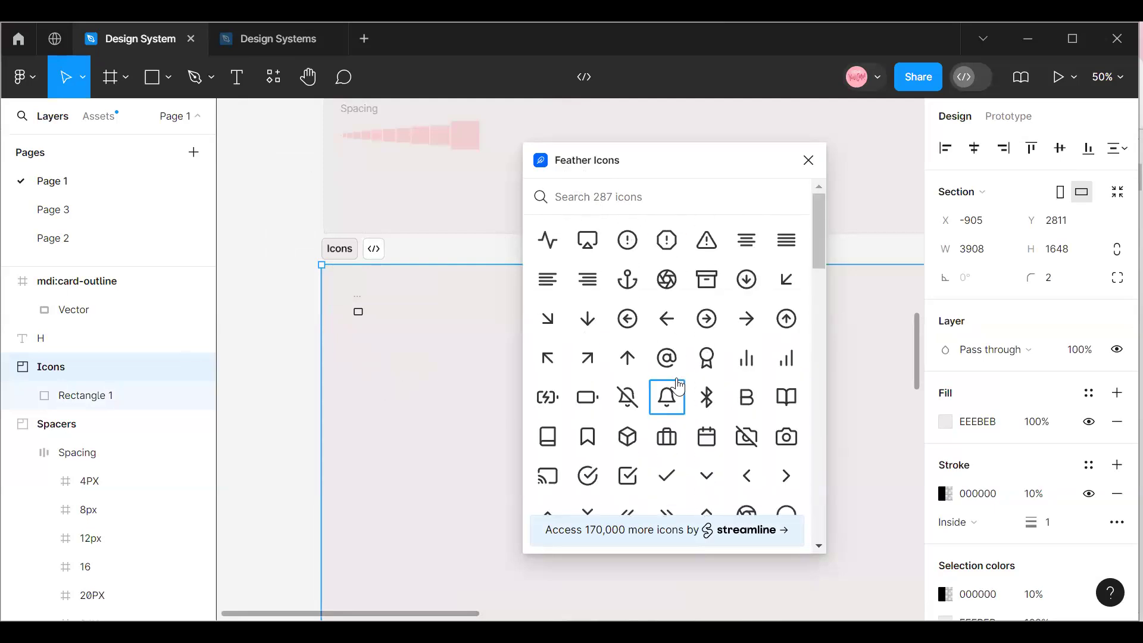
{"action": "left_click", "coordinate": [632, 327]}
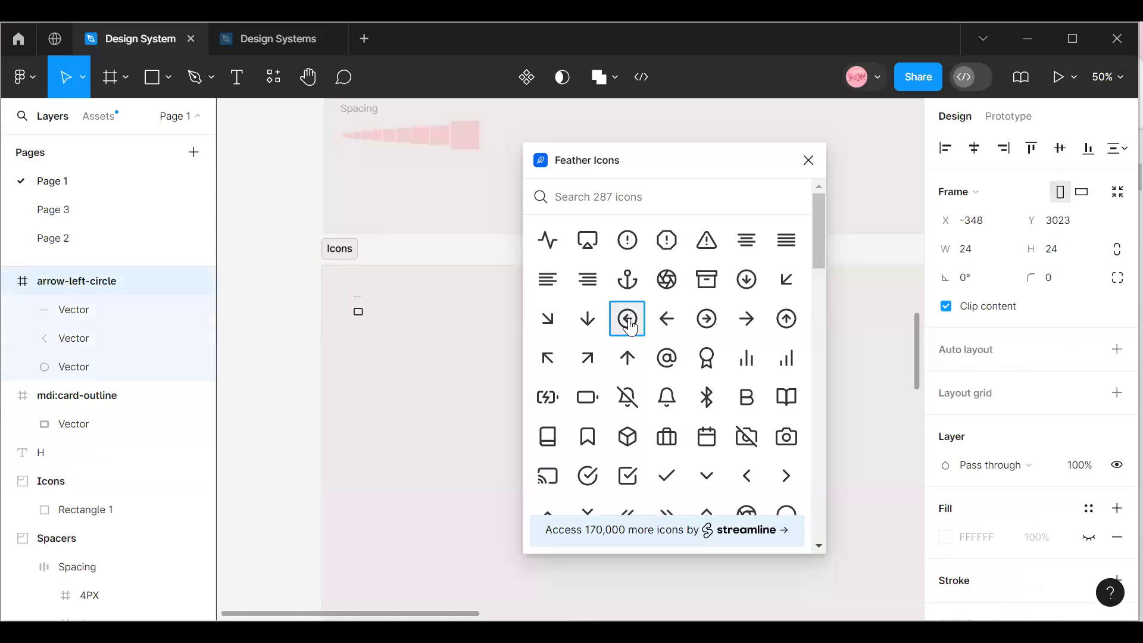
{"action": "left_click", "coordinate": [586, 250]}
{"action": "left_click_drag", "start_coordinate": [700, 165], "coordinate": [908, 202]}
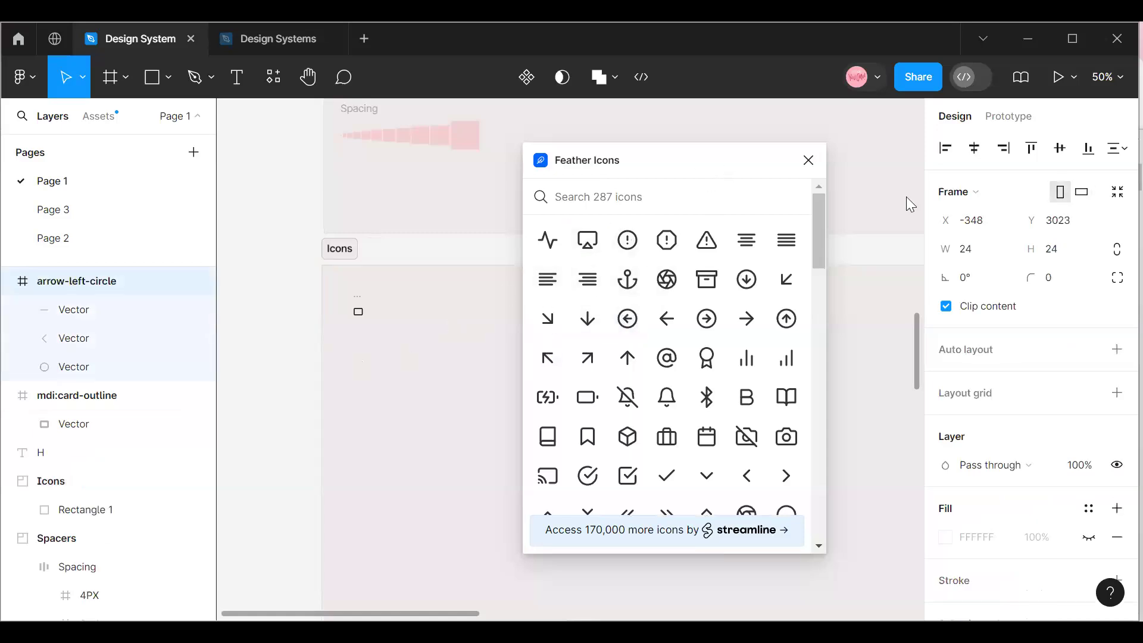
{"action": "left_click_drag", "start_coordinate": [578, 368], "coordinate": [357, 358]}
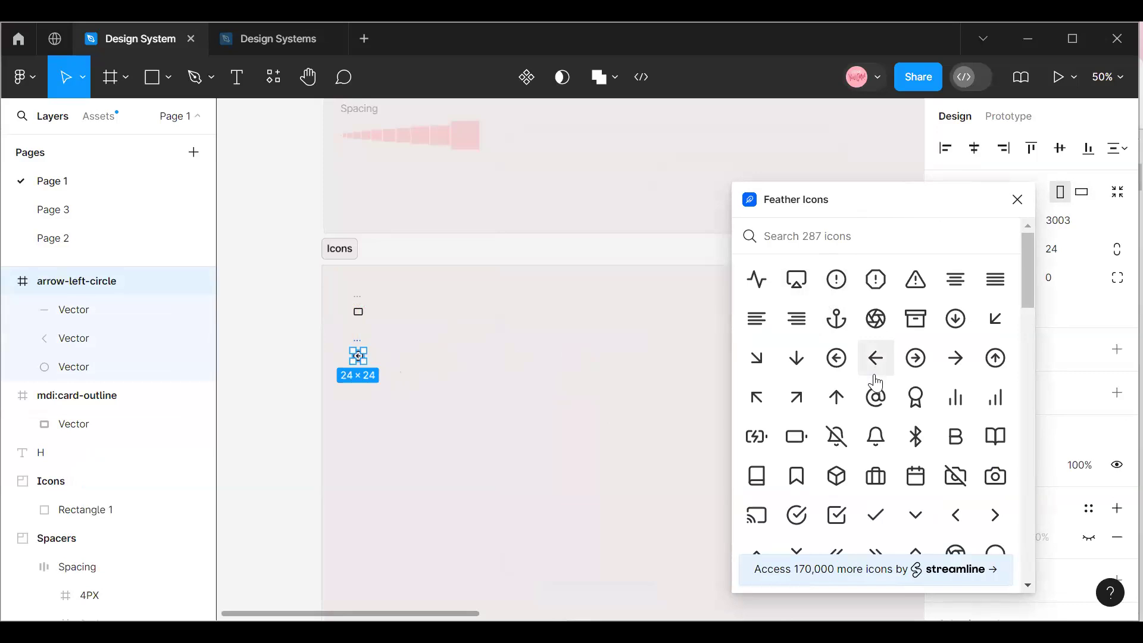
Browse the Feather Icons collection and search it for "Play" and "search" icons.
{"action": "scroll", "coordinate": [848, 345], "scroll_direction": "down", "scroll_amount": 3}
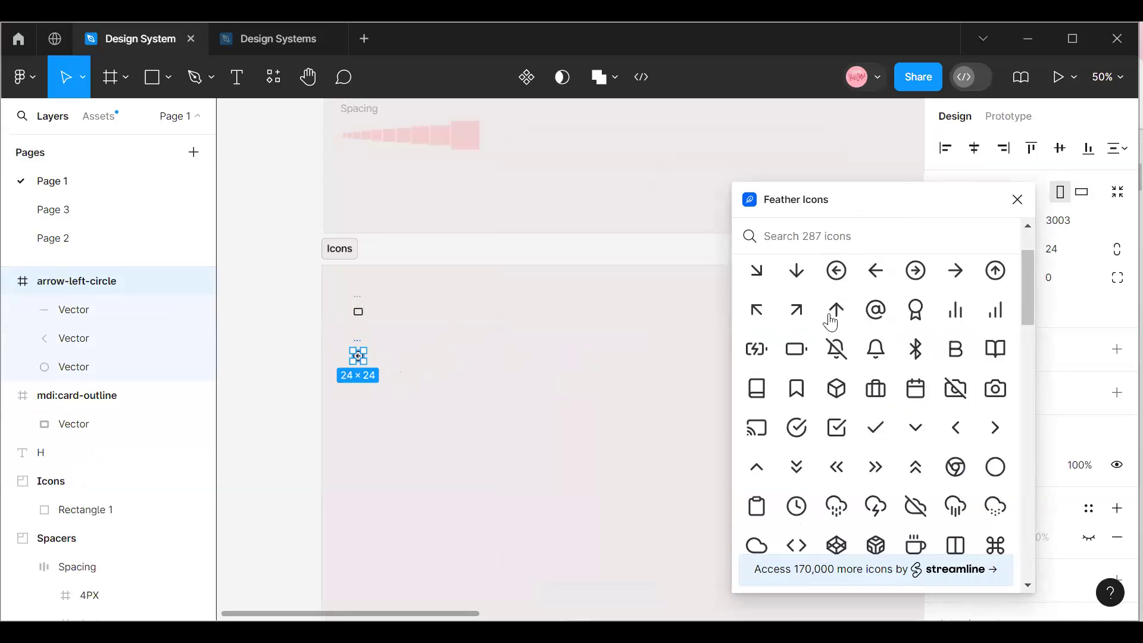
{"action": "scroll", "coordinate": [848, 342], "scroll_direction": "up", "scroll_amount": 3}
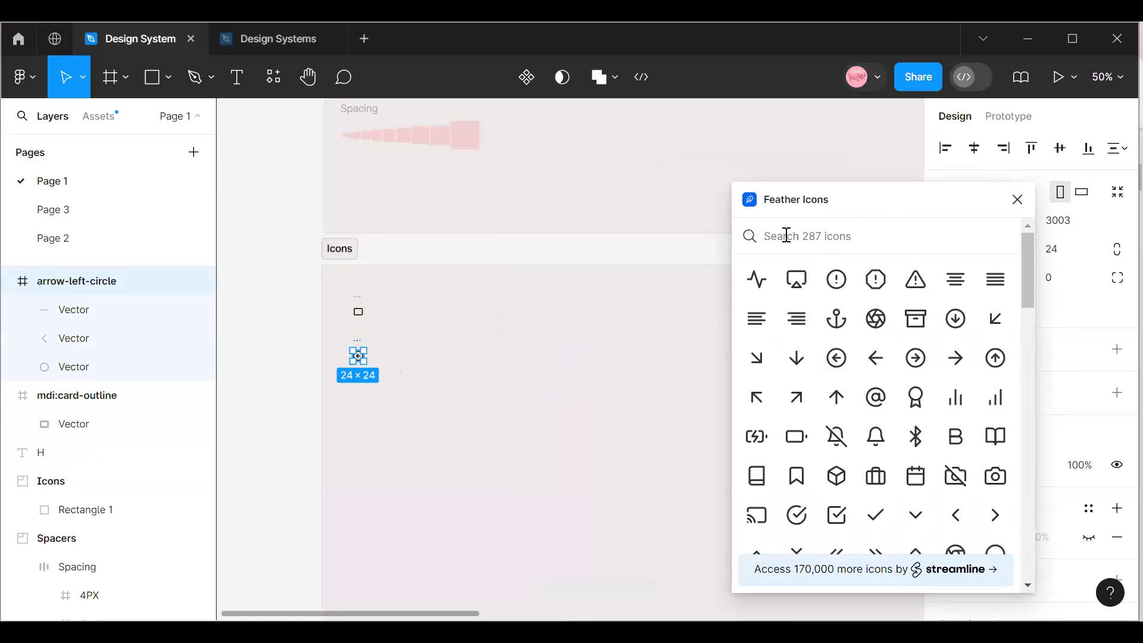
{"action": "type", "text": "p"}
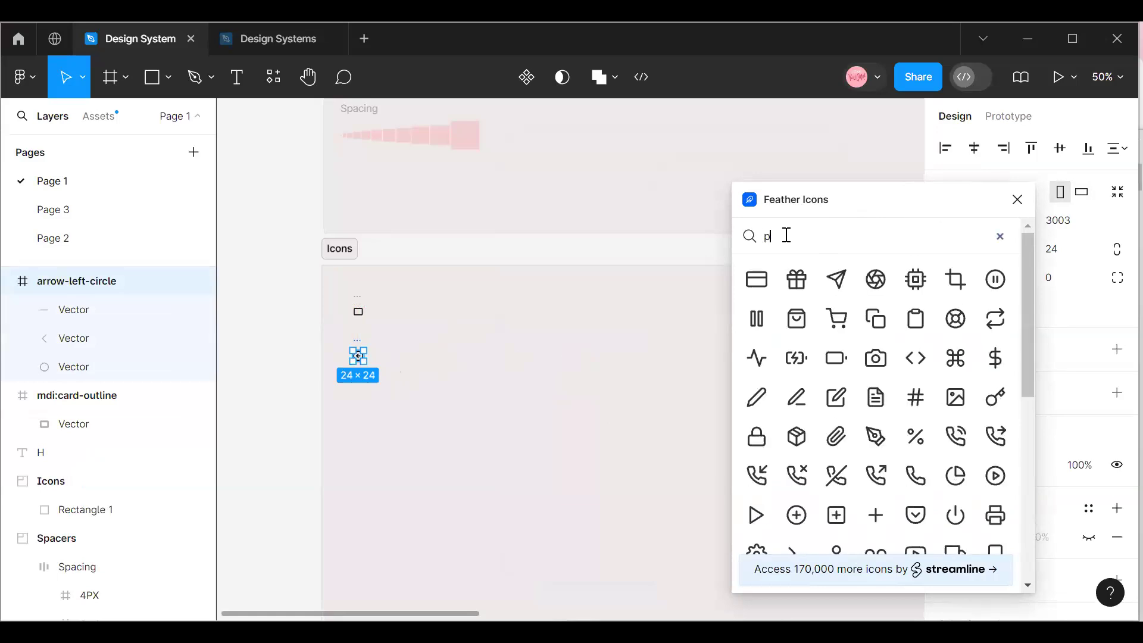
{"action": "key", "text": "BackSpace"}
{"action": "type", "text": "Play"}
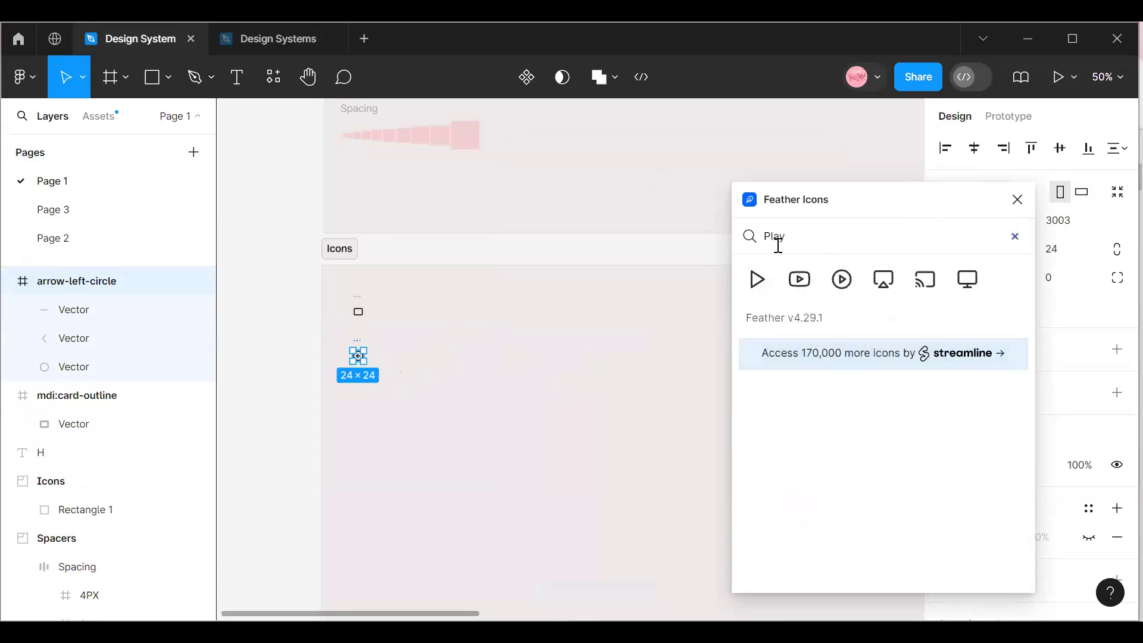
{"action": "key", "text": "BackSpace"}
{"action": "key", "text": "BackSpace"}
{"action": "key", "text": "BackSpace"}
{"action": "key", "text": "BackSpace"}
{"action": "type", "text": "search"}
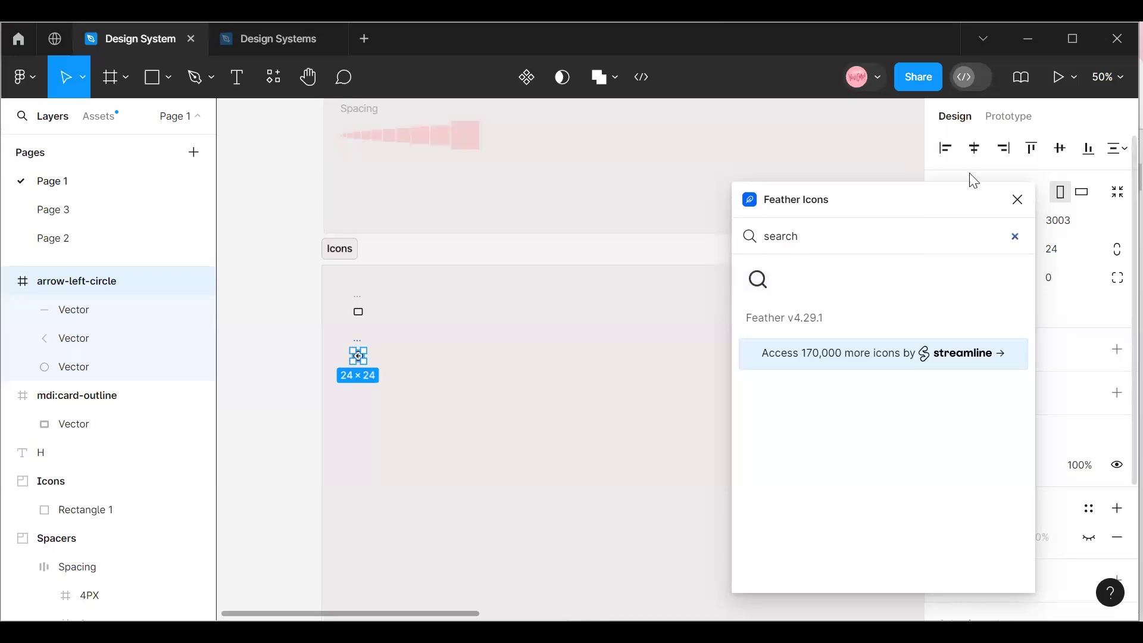
Delete the mdi:card-outline and arrow-left-circle icons from the Icons section and close the Feather Icons plugin.
{"action": "left_click", "coordinate": [358, 307]}
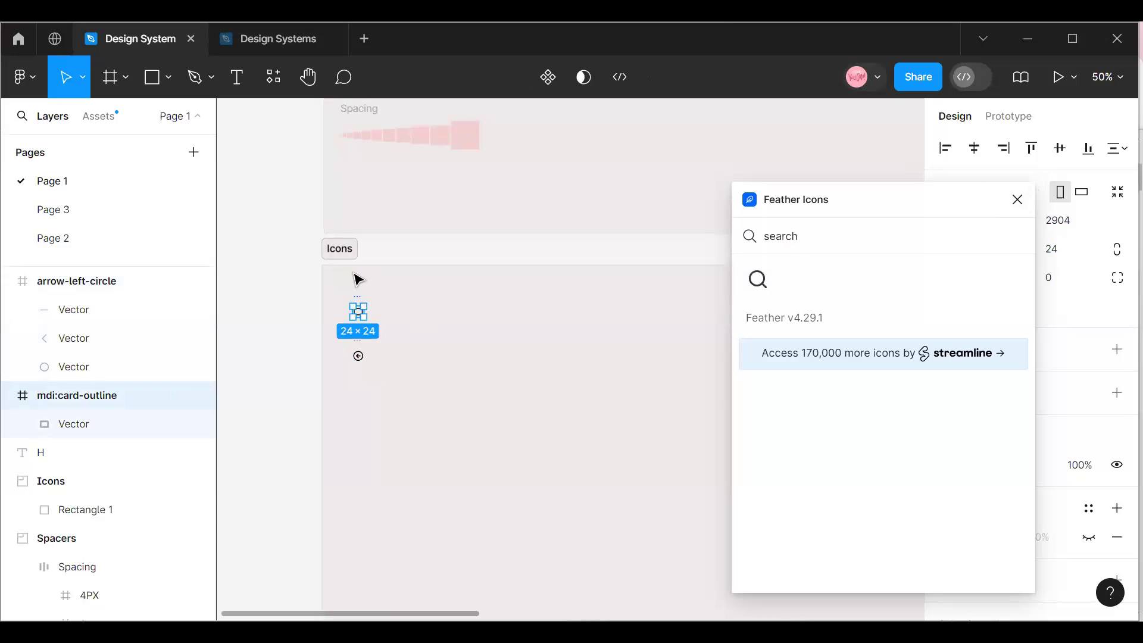
{"action": "key", "text": "Delete"}
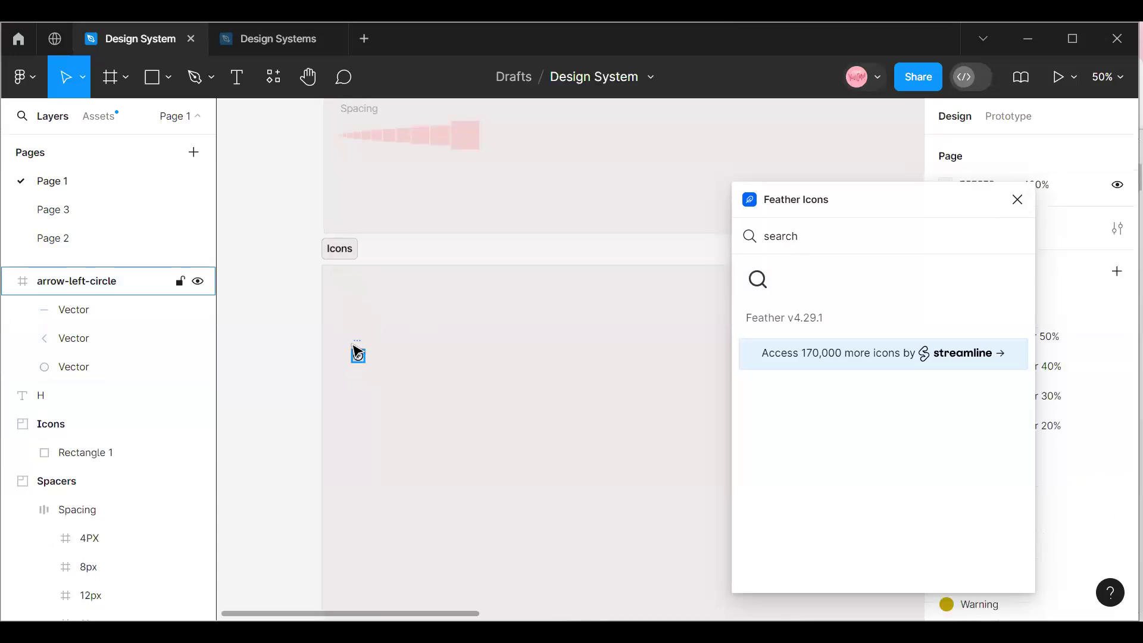
{"action": "left_click", "coordinate": [358, 347]}
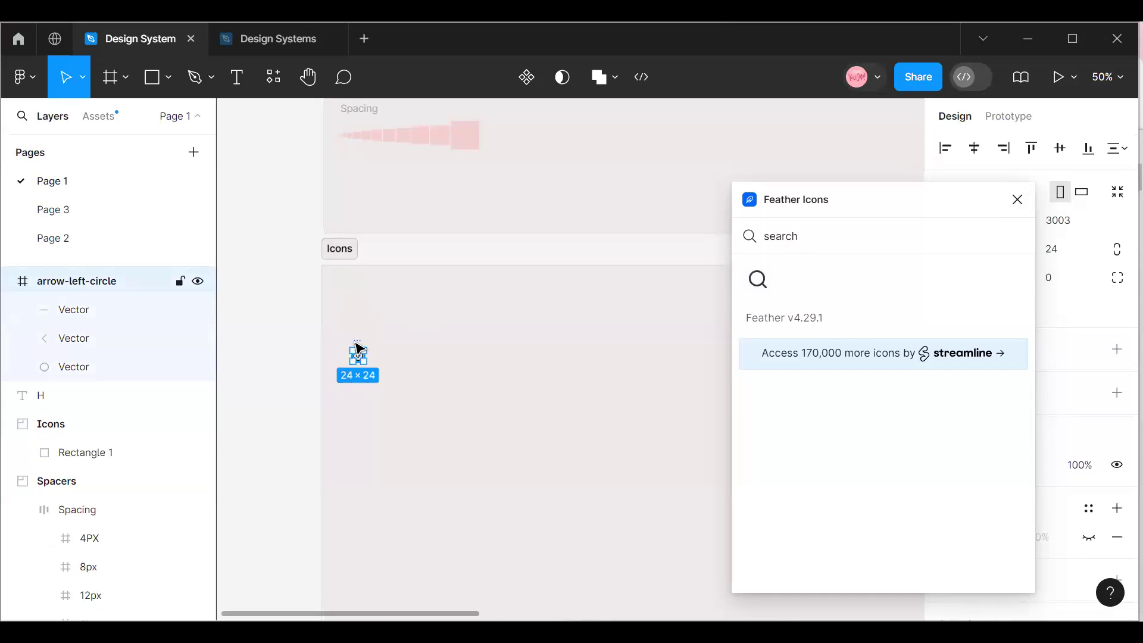
{"action": "key", "text": "Delete"}
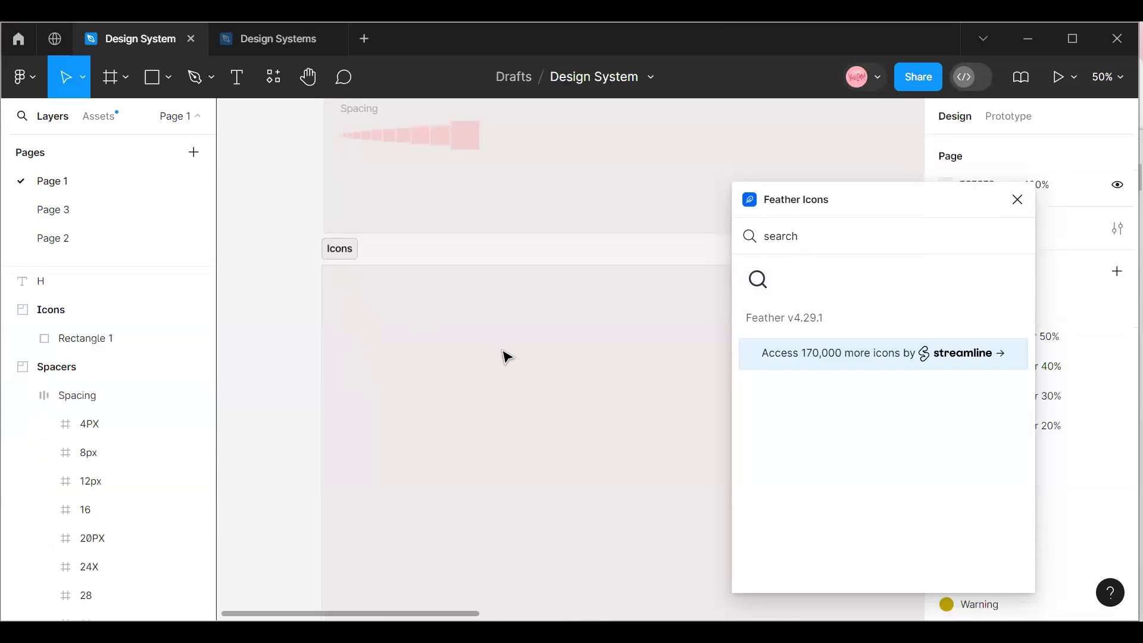
{"action": "left_click", "coordinate": [1027, 195]}
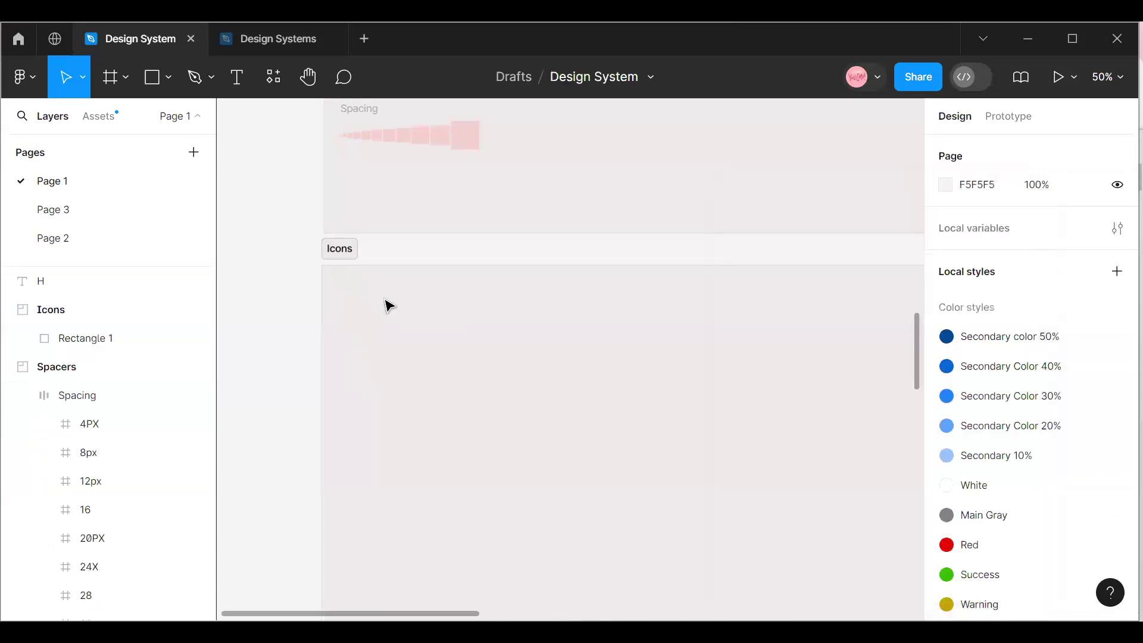
{"action": "left_click", "coordinate": [332, 266]}
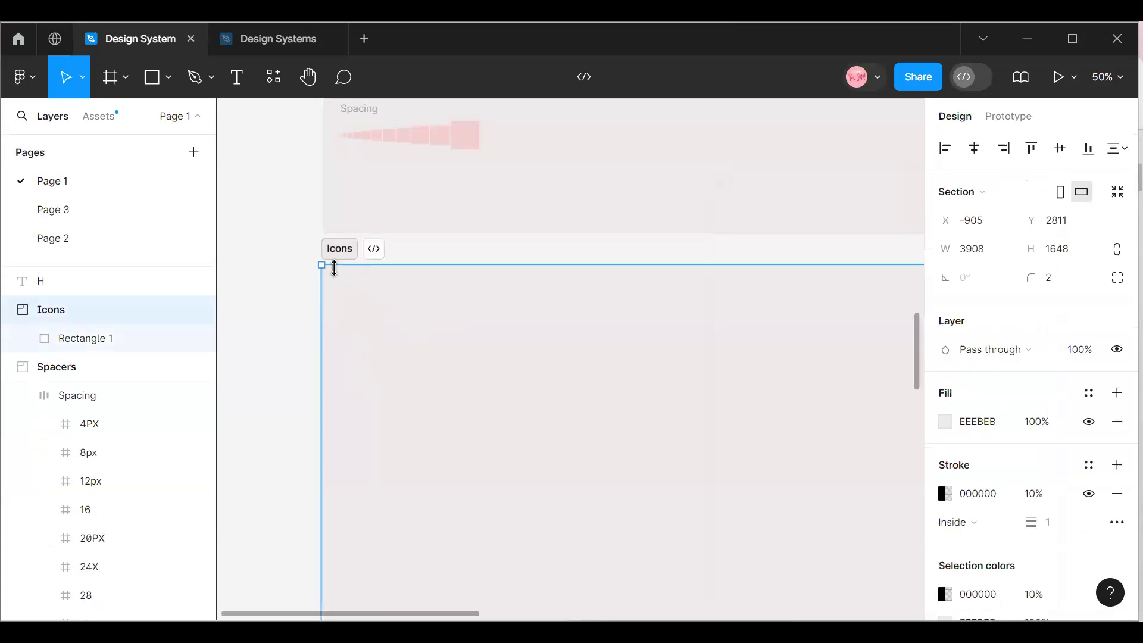
{"action": "left_click", "coordinate": [1112, 80]}
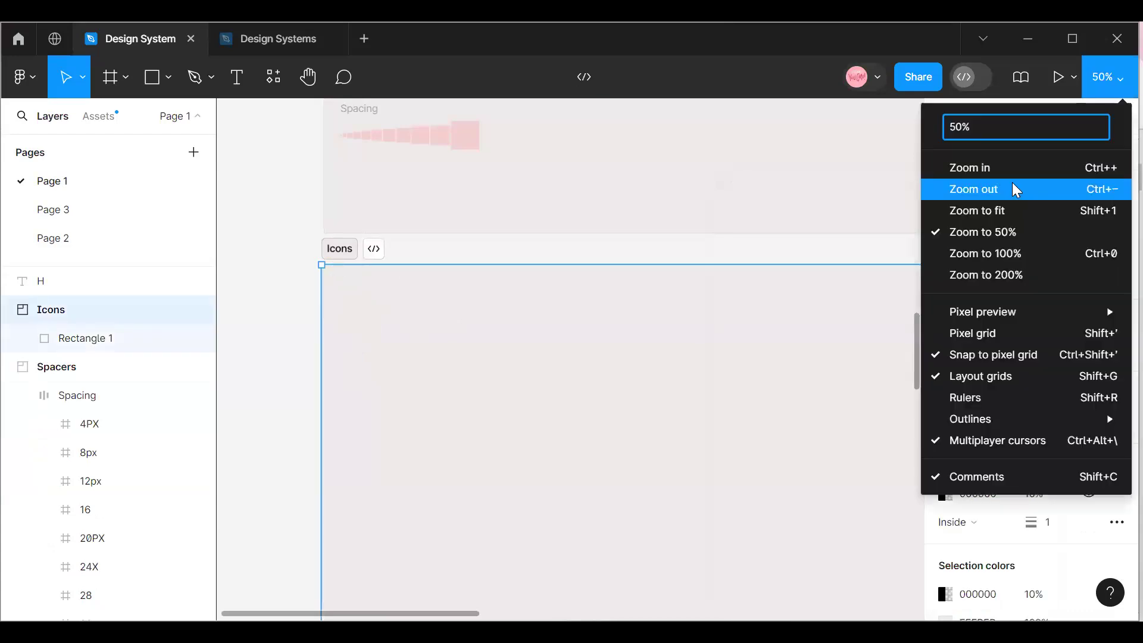
{"action": "left_click", "coordinate": [1011, 185]}
{"action": "scroll", "coordinate": [553, 378], "scroll_direction": "down", "scroll_amount": 5}
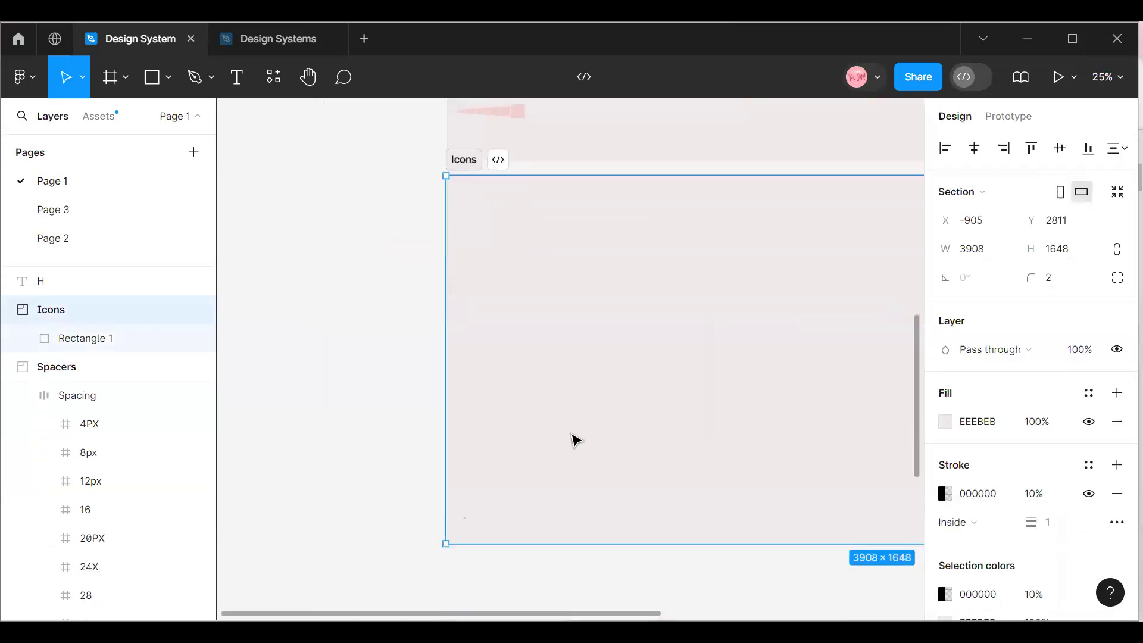
Leave the design file for the home page and open the Figma Community.
{"action": "left_click", "coordinate": [18, 46]}
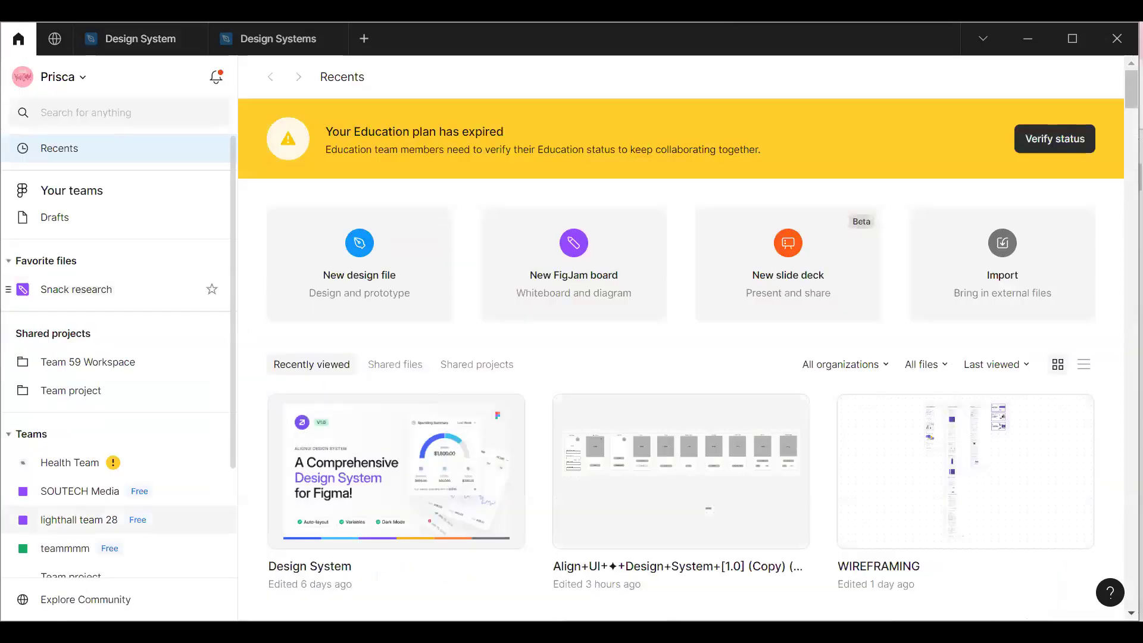
{"action": "scroll", "coordinate": [110, 554], "scroll_direction": "down", "scroll_amount": 3}
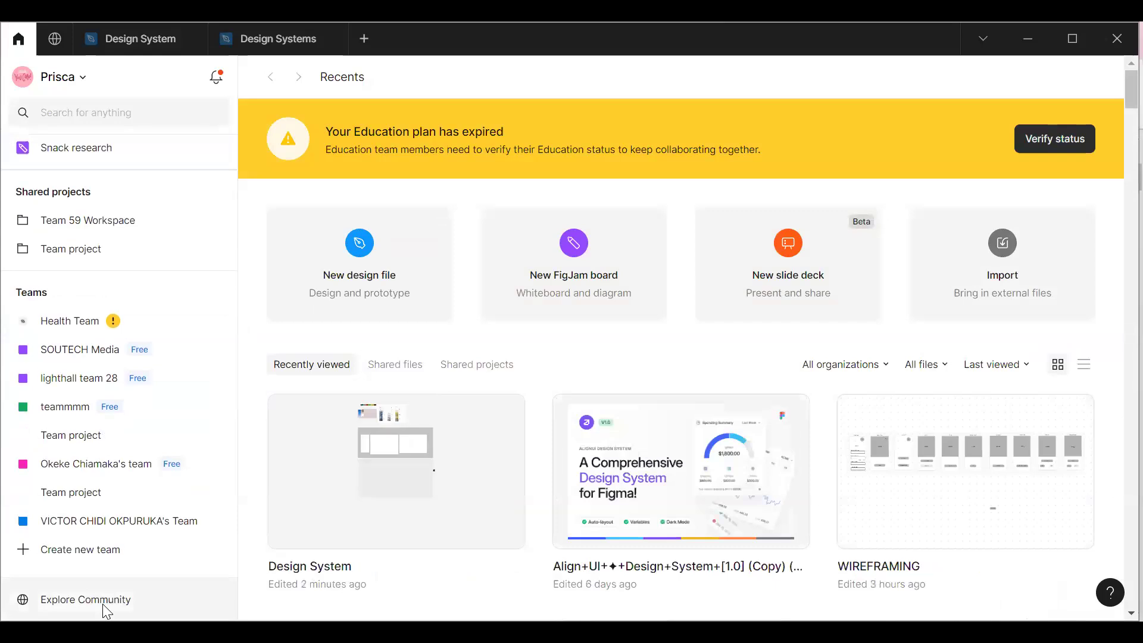
{"action": "left_click", "coordinate": [106, 608]}
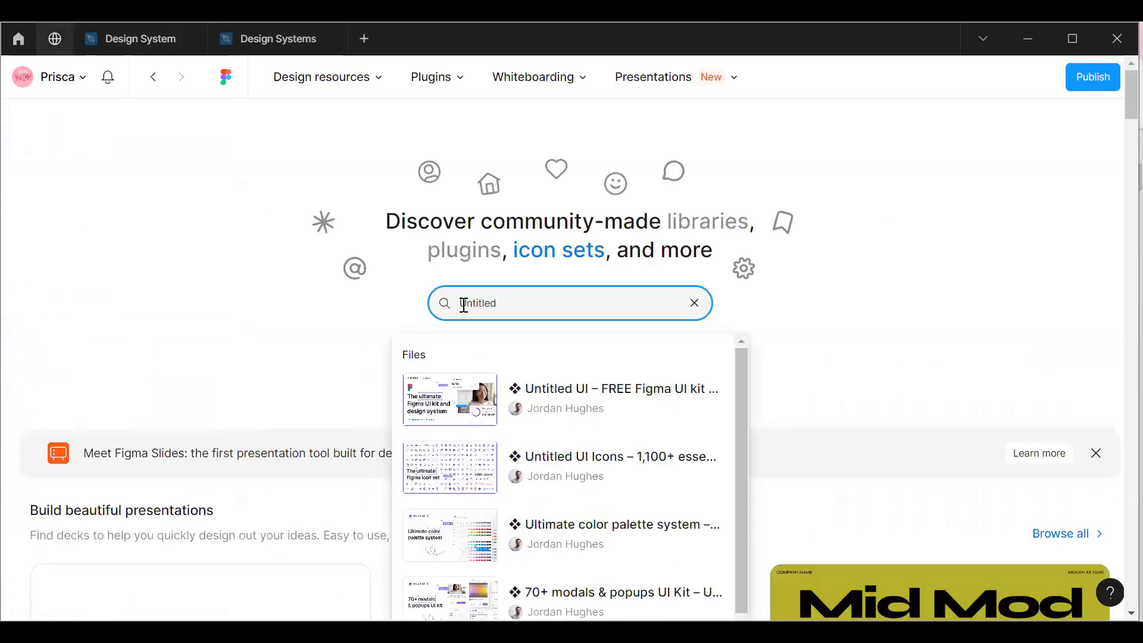
Search the Community for "VUE" and open the Vuesax + UIX Icons Set page.
{"action": "double_click", "coordinate": [464, 302]}
{"action": "key", "text": "BackSpace"}
{"action": "type", "text": "v"}
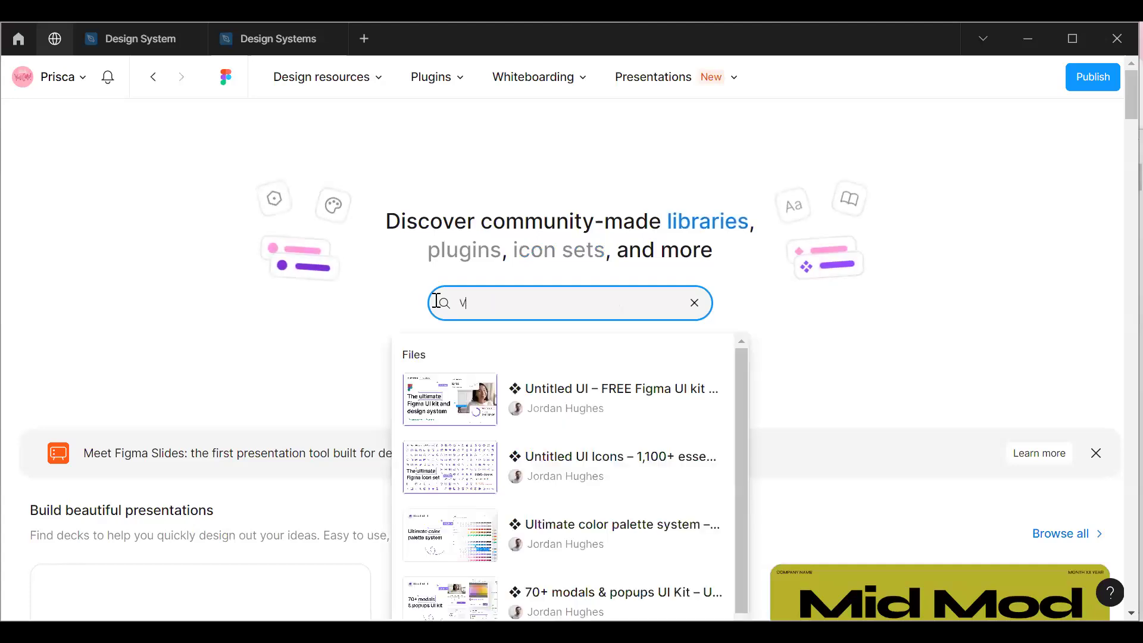
{"action": "type", "text": "UE"}
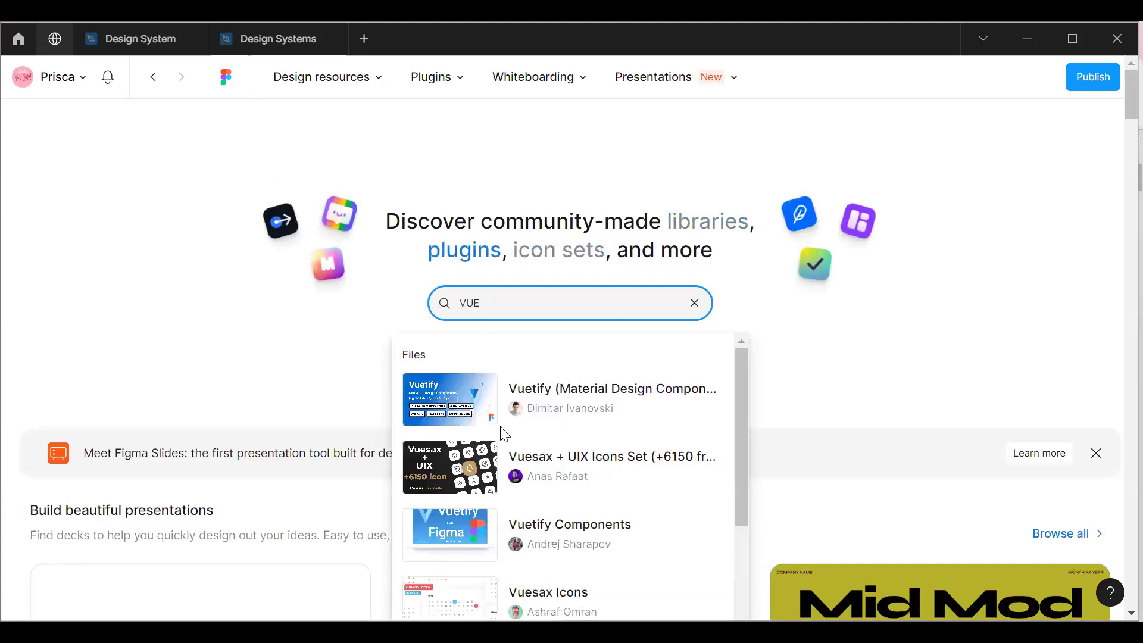
{"action": "left_click", "coordinate": [523, 483]}
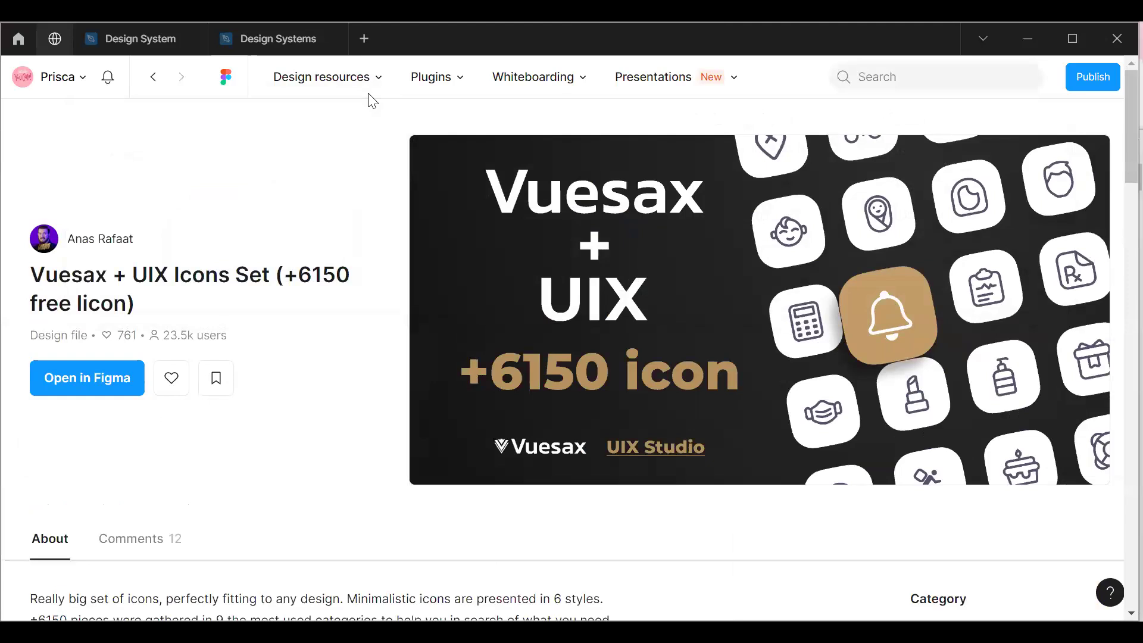
Return to the Community start page, search for "Icons" and look through the suggested files, plugins and creators.
{"action": "mouse_move", "coordinate": [384, 83]}
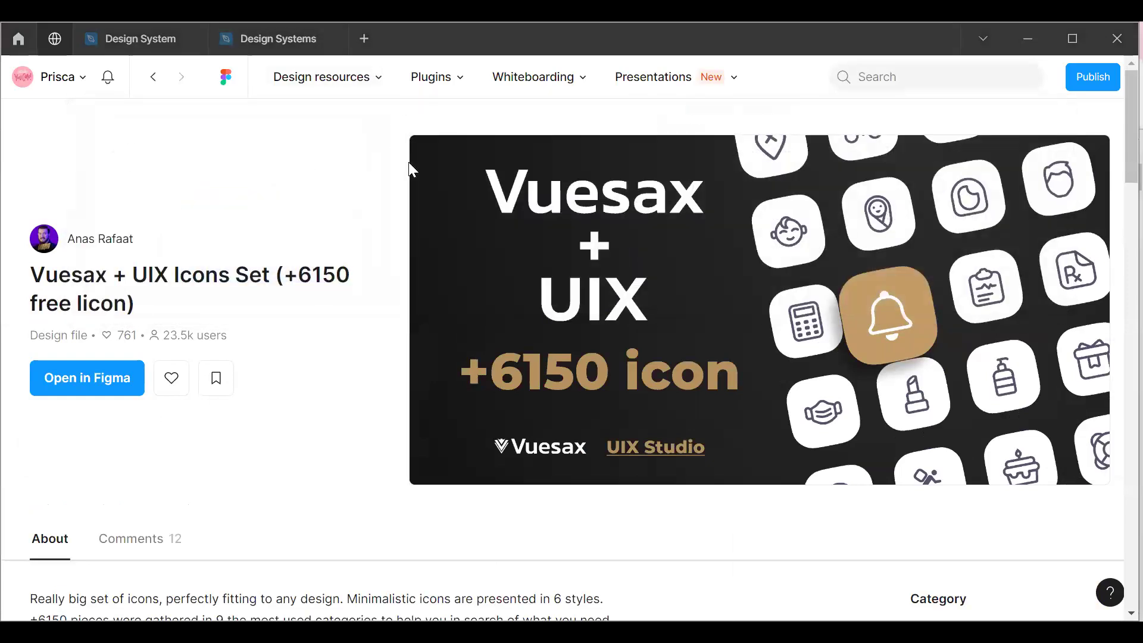
{"action": "mouse_move", "coordinate": [304, 95]}
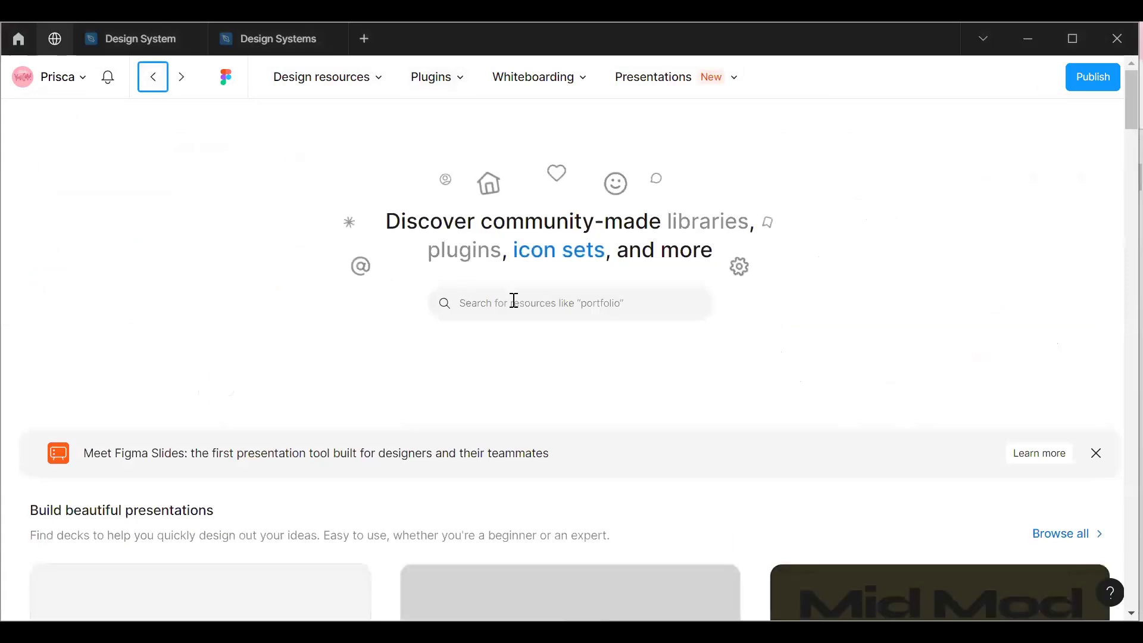
{"action": "left_click", "coordinate": [514, 301]}
{"action": "type", "text": "i"}
{"action": "key", "text": "BackSpace"}
{"action": "type", "text": "I"}
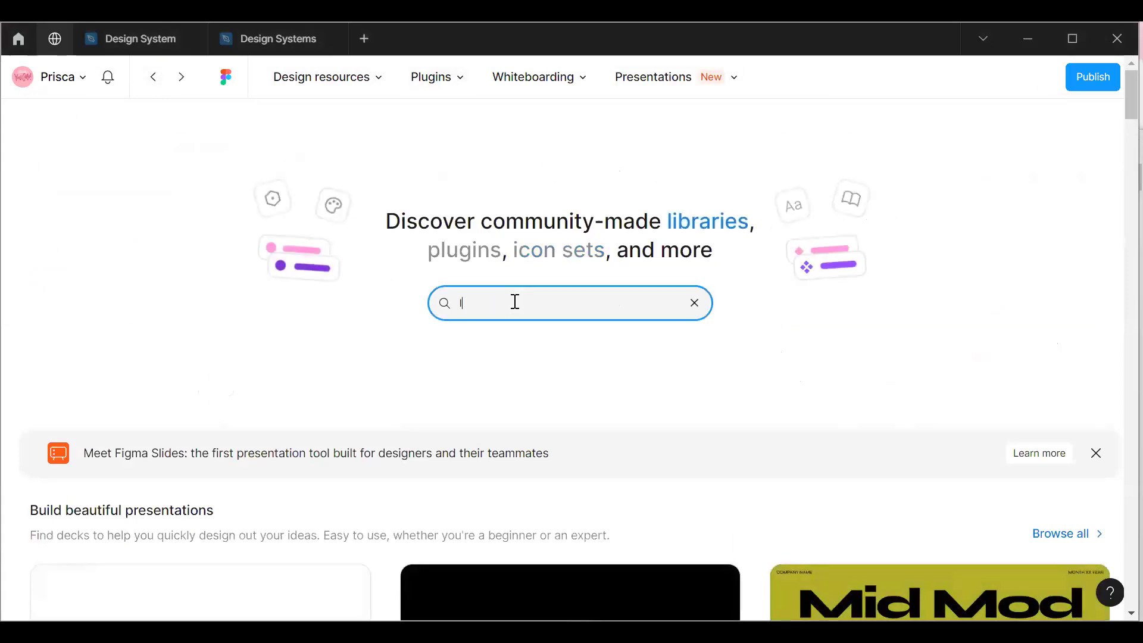
{"action": "type", "text": "cons"}
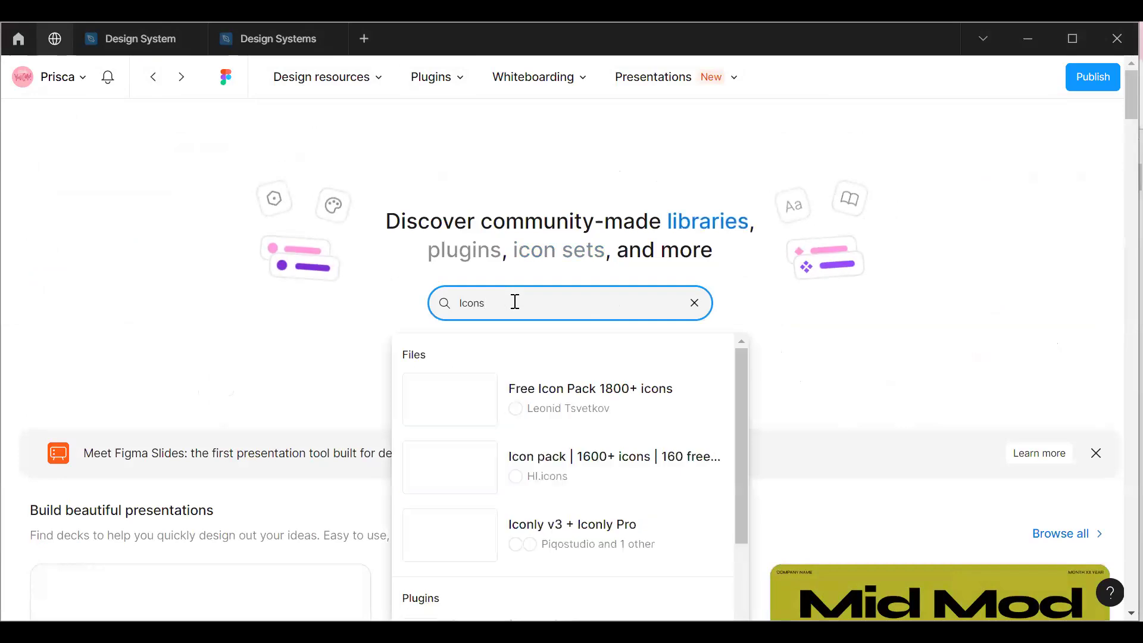
{"action": "scroll", "coordinate": [554, 441], "scroll_direction": "down", "scroll_amount": 5}
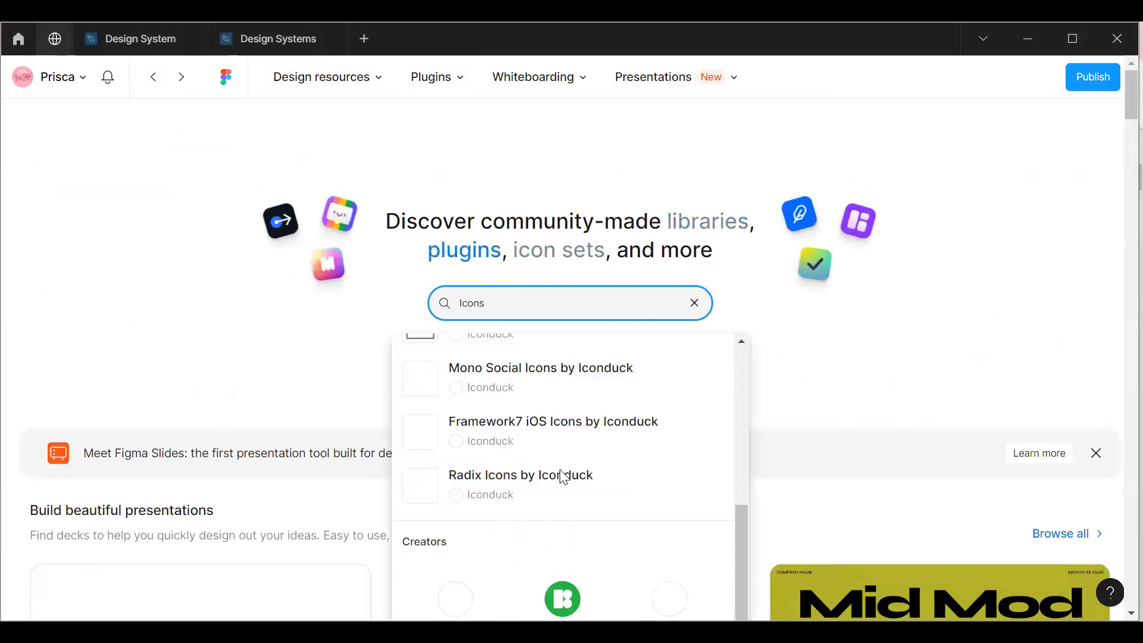
{"action": "scroll", "coordinate": [556, 493], "scroll_direction": "up", "scroll_amount": 4}
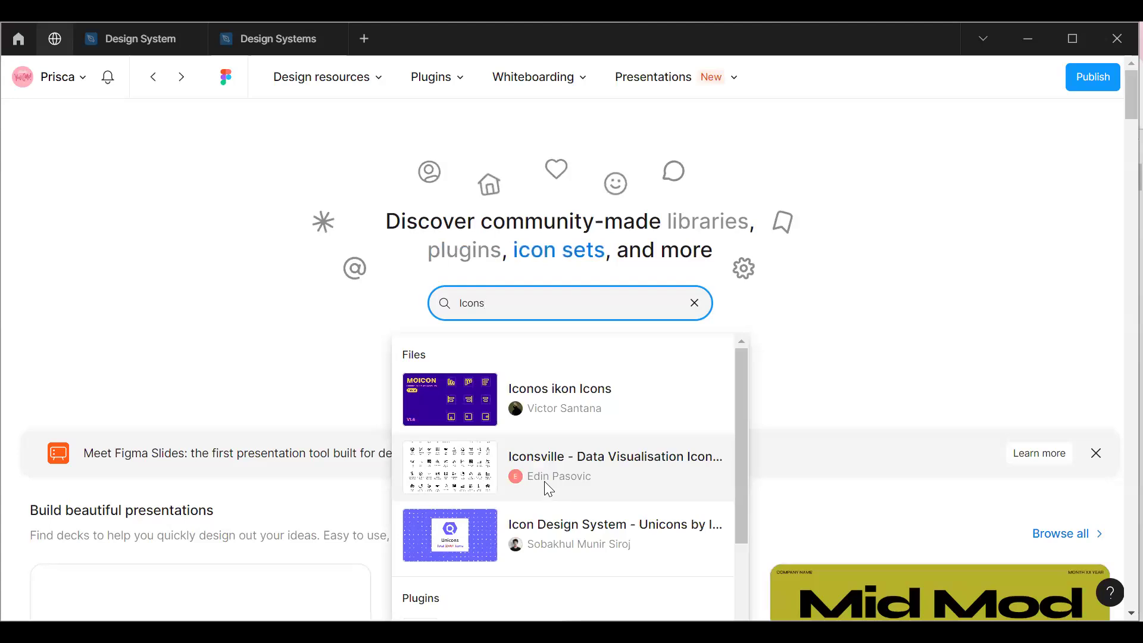
Search the Community for "vue" instead and open the Vuesax + UIX Icons Set page.
{"action": "key", "text": "BackSpace"}
{"action": "key", "text": "BackSpace"}
{"action": "key", "text": "BackSpace"}
{"action": "key", "text": "BackSpace"}
{"action": "type", "text": "v"}
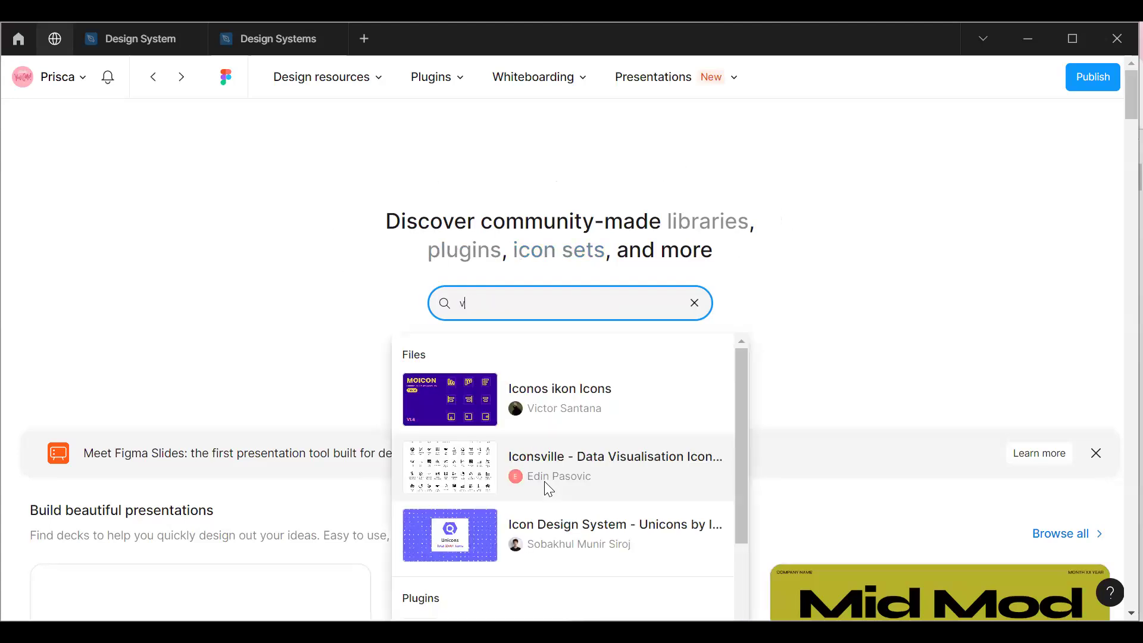
{"action": "type", "text": "ue"}
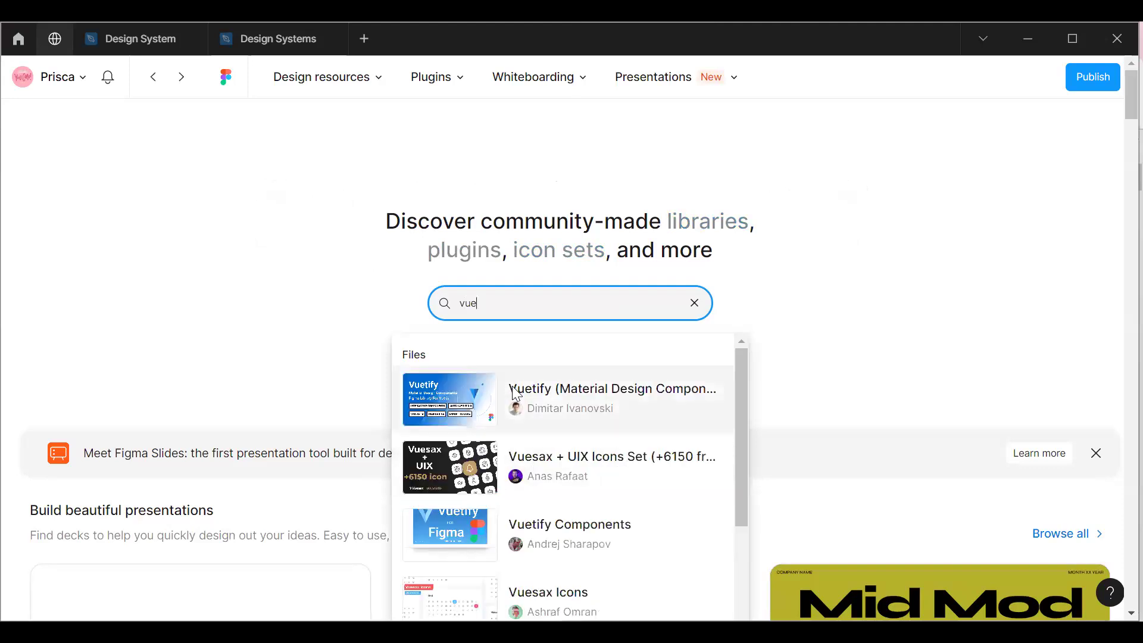
{"action": "left_click", "coordinate": [551, 467]}
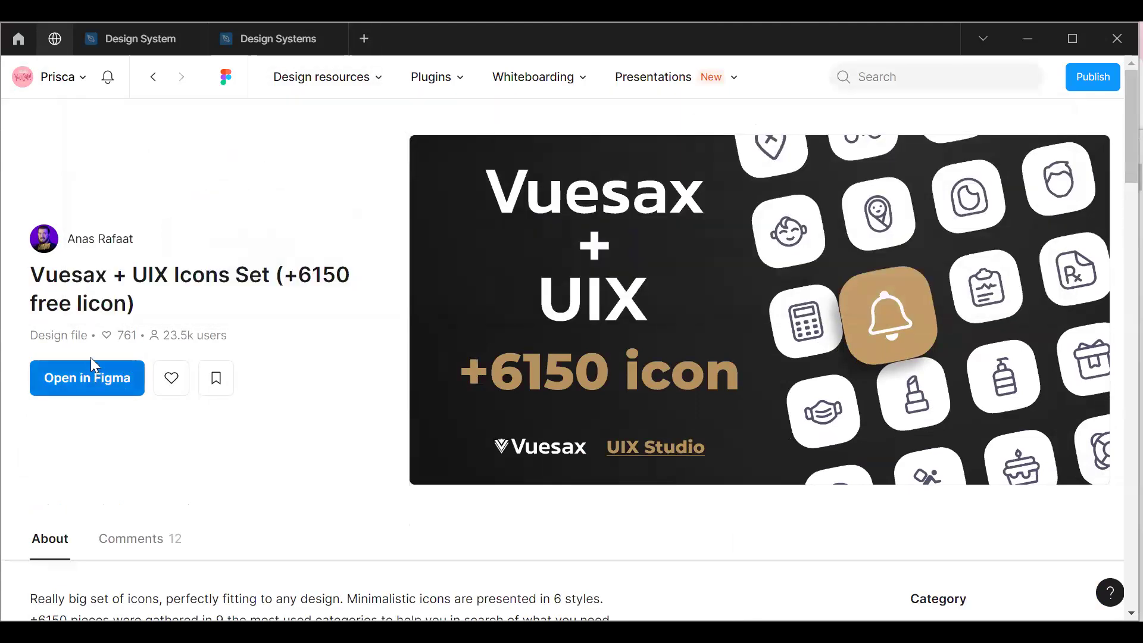
Look over the Vuesax + UIX Icons Set description and preview, and open the set as a Figma file.
{"action": "scroll", "coordinate": [397, 379], "scroll_direction": "down", "scroll_amount": 7}
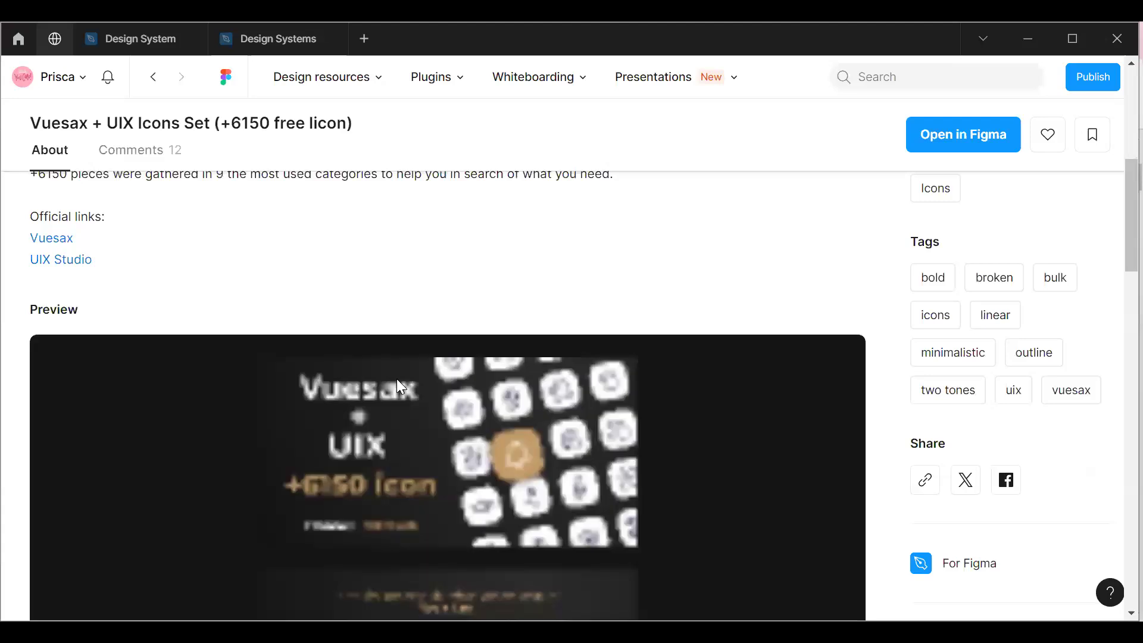
{"action": "scroll", "coordinate": [397, 381], "scroll_direction": "up", "scroll_amount": 6}
{"action": "scroll", "coordinate": [396, 383], "scroll_direction": "down", "scroll_amount": 3}
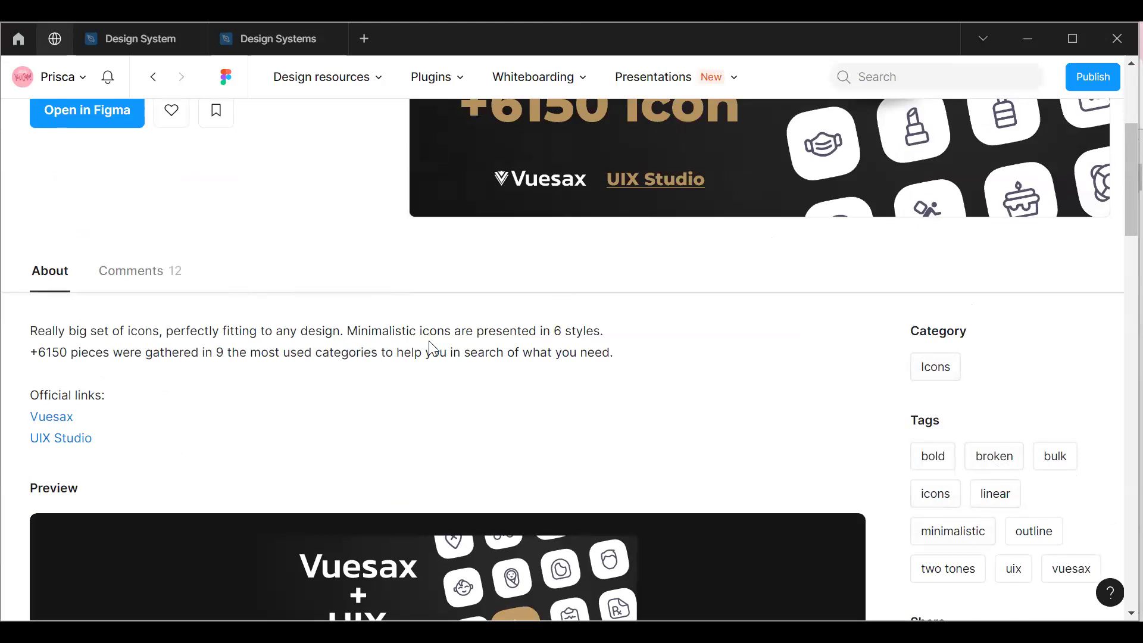
{"action": "scroll", "coordinate": [437, 350], "scroll_direction": "up", "scroll_amount": 5}
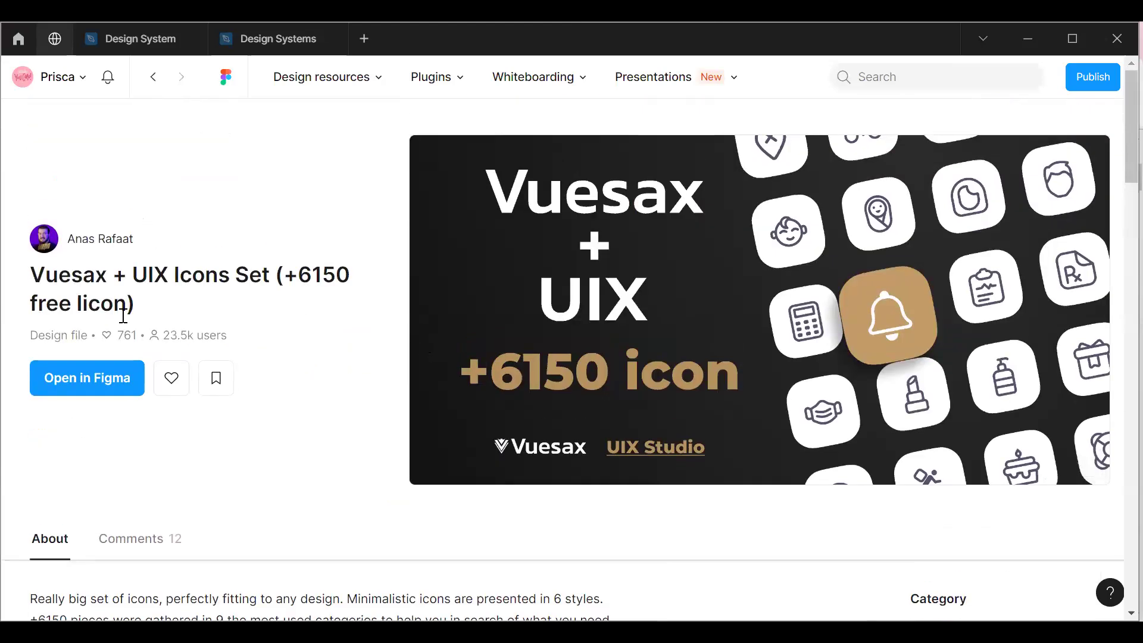
{"action": "left_click", "coordinate": [102, 375]}
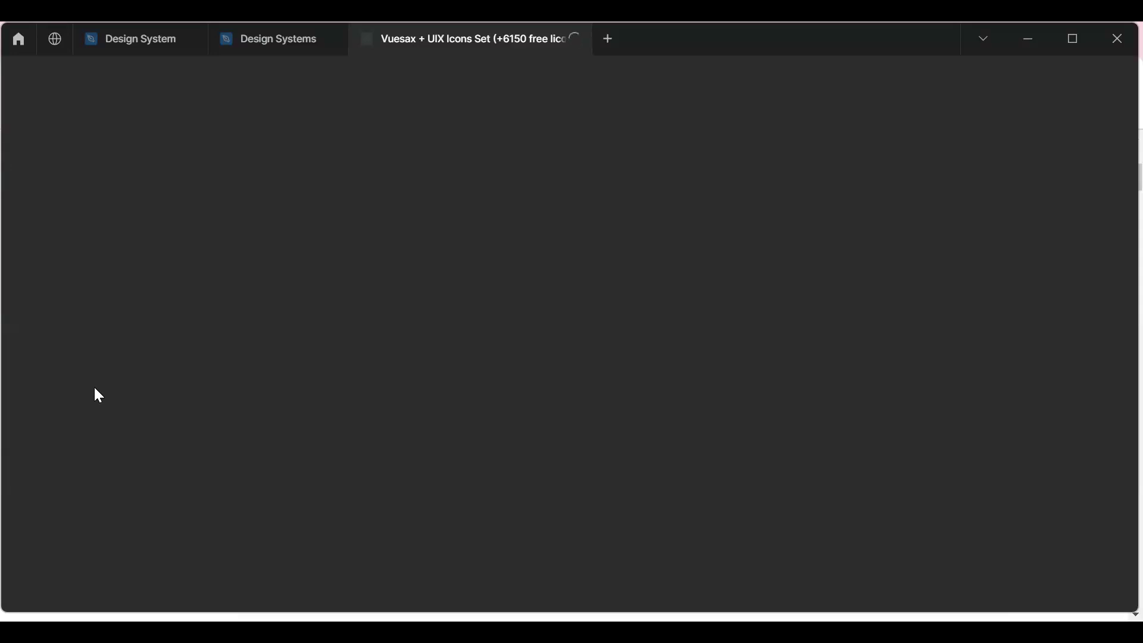
Return to the Design System file and move the Icons section down to X -900, Y 2923, away from the Spacers section.
{"action": "key", "text": "ctrl+shift+Tab"}
{"action": "key", "text": "ctrl+shift+Tab"}
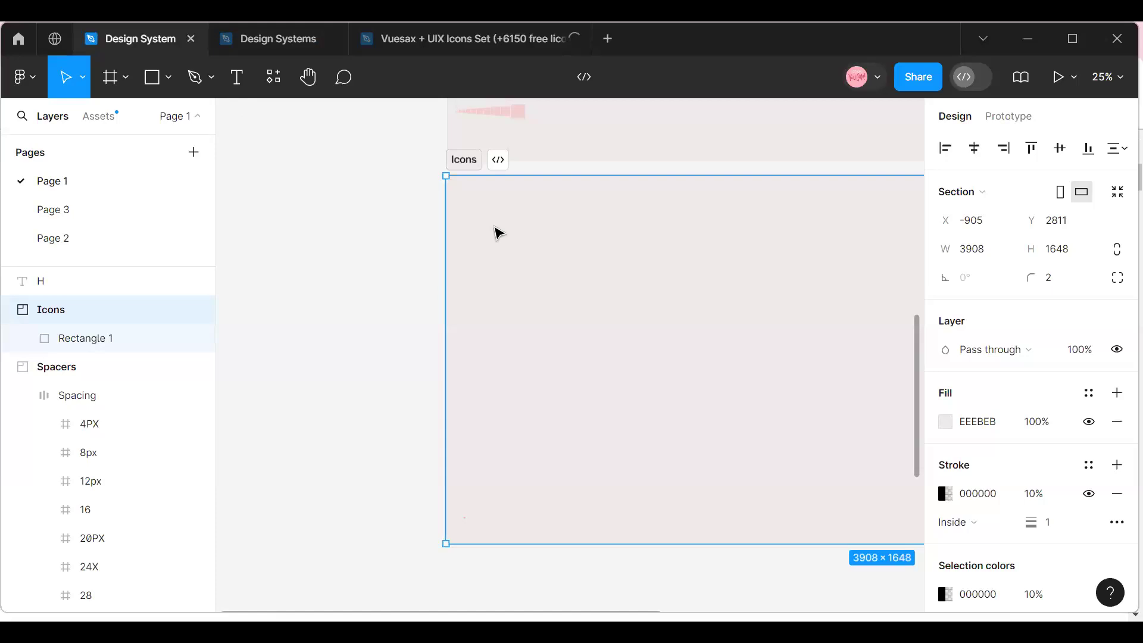
{"action": "scroll", "coordinate": [498, 231], "scroll_direction": "up", "scroll_amount": 1}
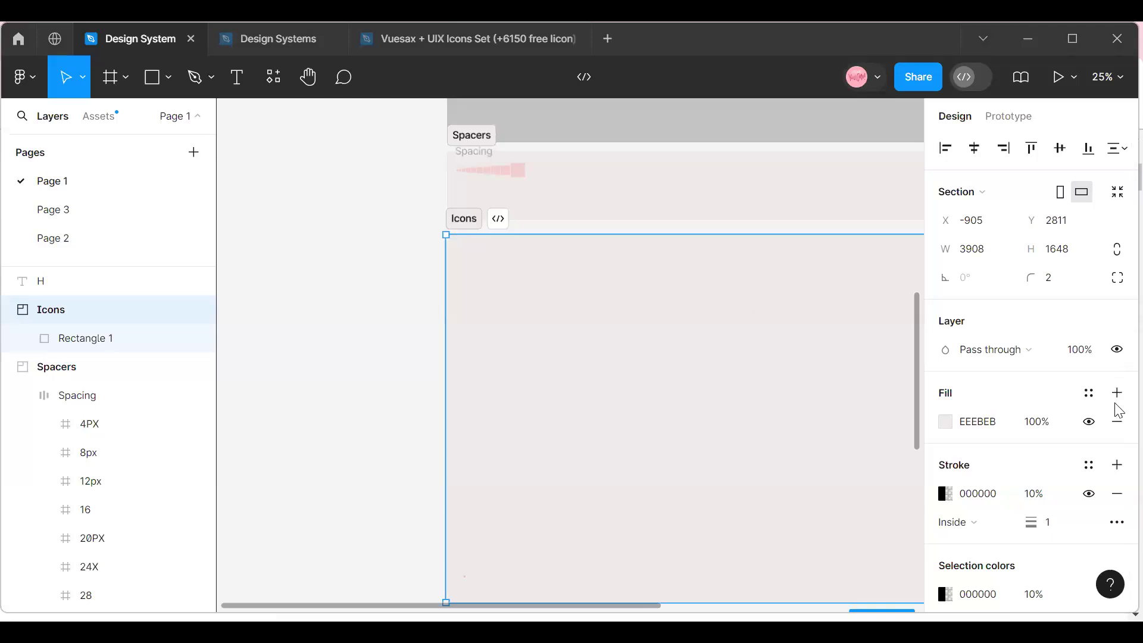
{"action": "left_click_drag", "start_coordinate": [515, 257], "coordinate": [513, 283]}
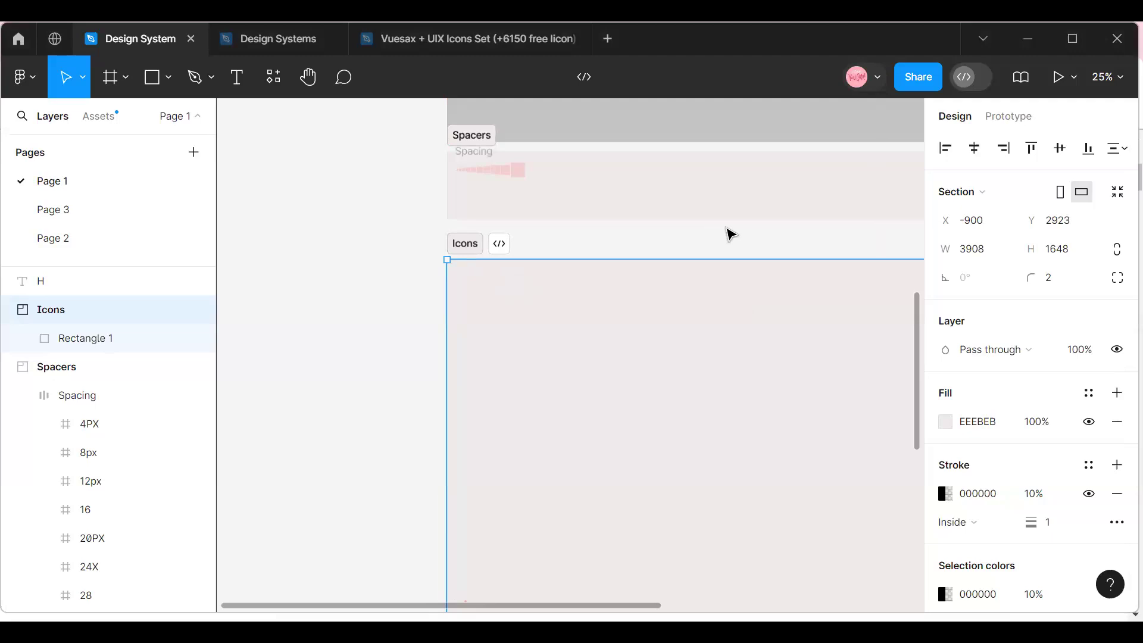
Examine the squares in the Spacers section at 50% zoom, checking the properties of frames 34 and 12px.
{"action": "scroll", "coordinate": [482, 310], "scroll_direction": "up", "scroll_amount": 1}
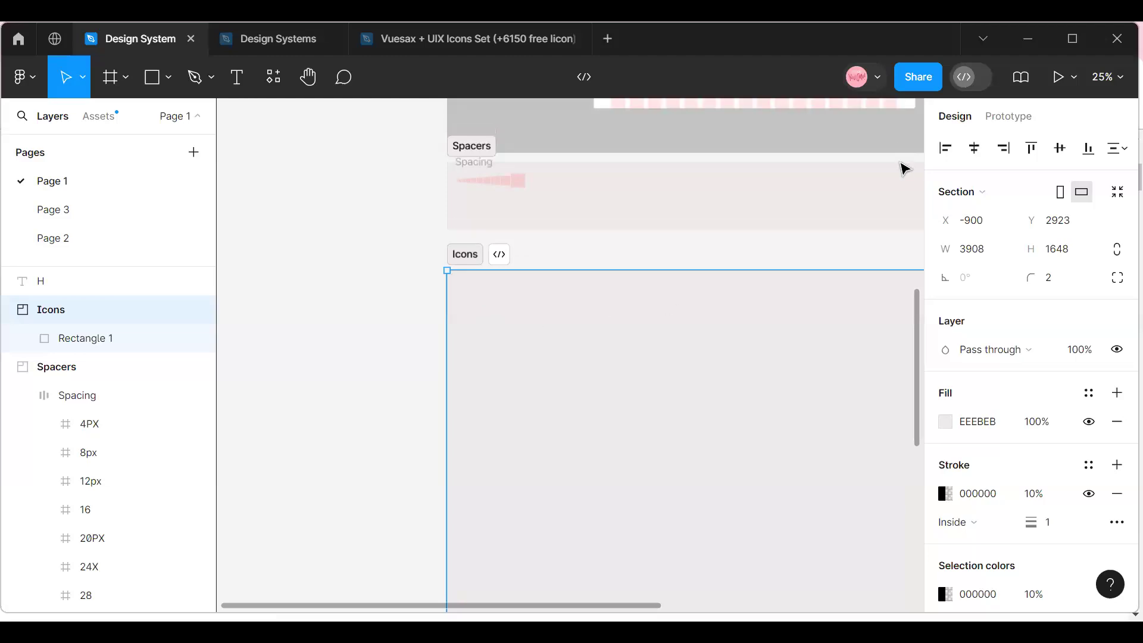
{"action": "left_click", "coordinate": [1110, 90]}
{"action": "left_click", "coordinate": [969, 169]}
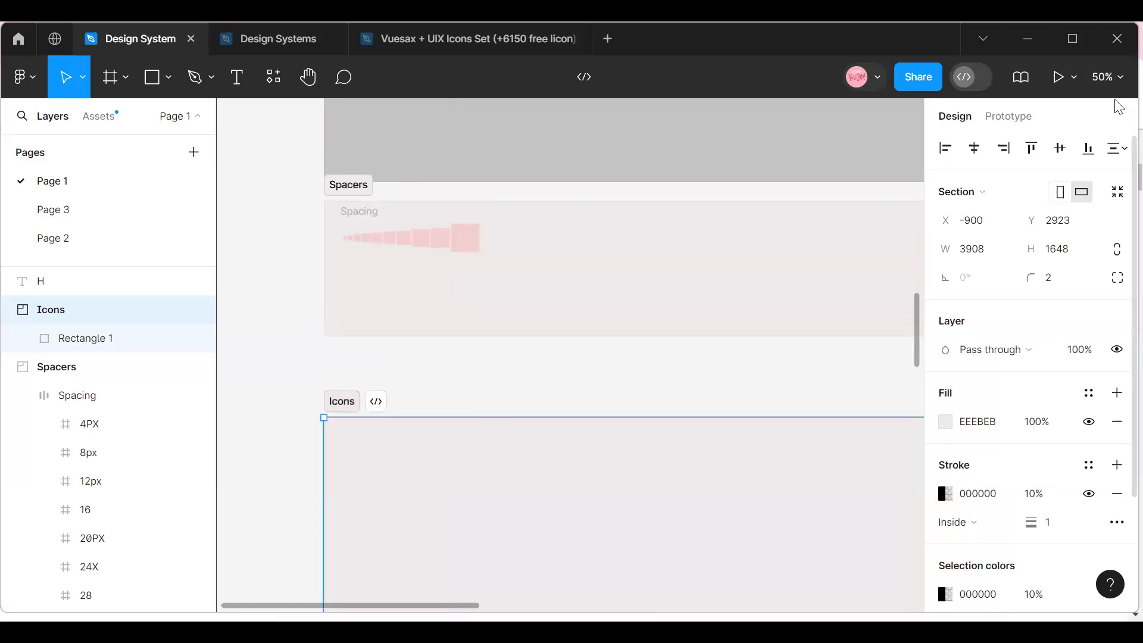
{"action": "left_click", "coordinate": [1109, 78]}
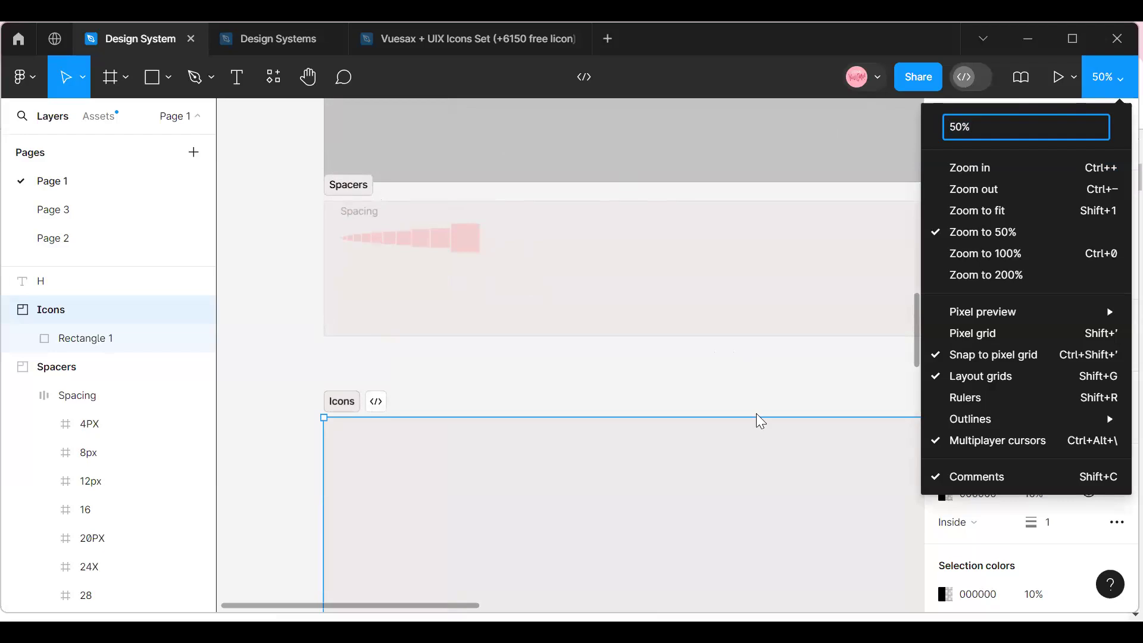
{"action": "left_click", "coordinate": [332, 211]}
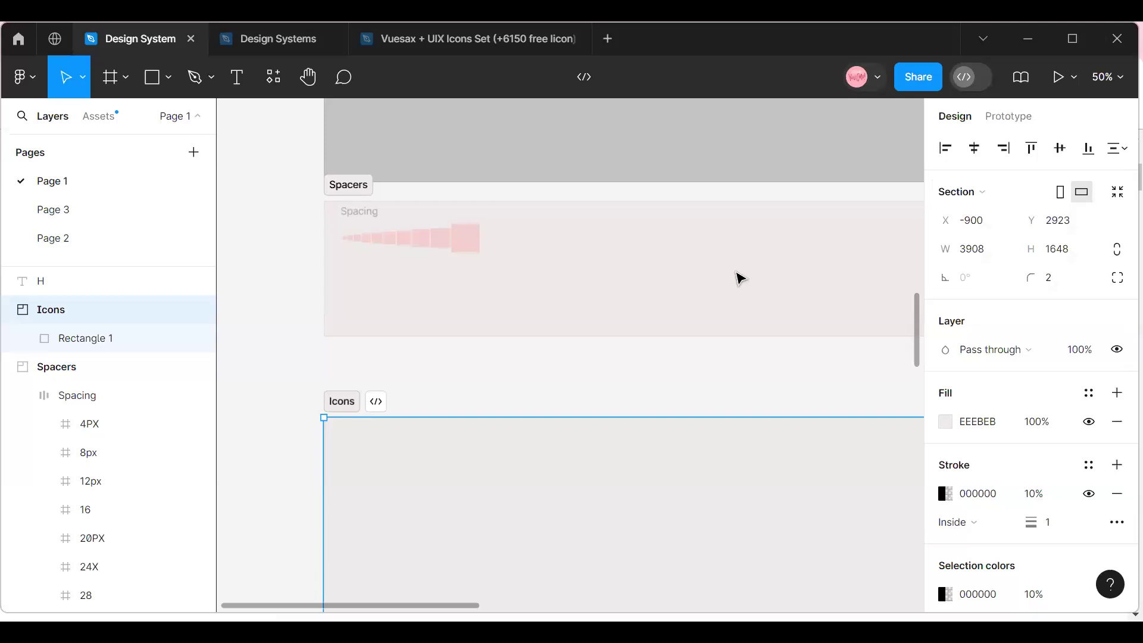
{"action": "left_click", "coordinate": [441, 238]}
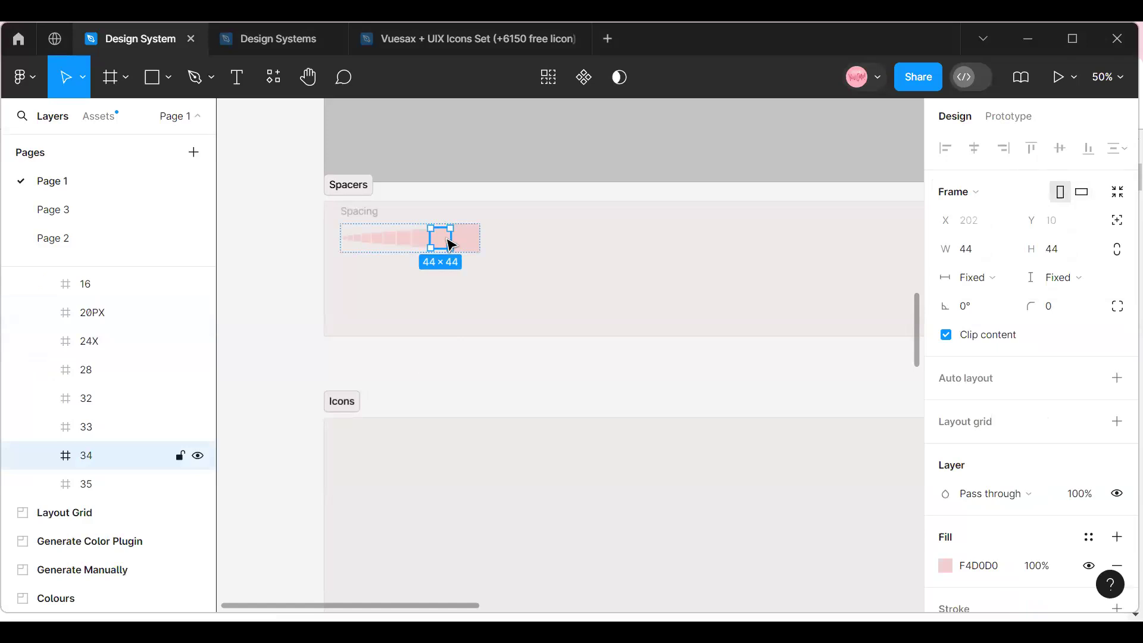
{"action": "scroll", "coordinate": [467, 279], "scroll_direction": "down", "scroll_amount": 1}
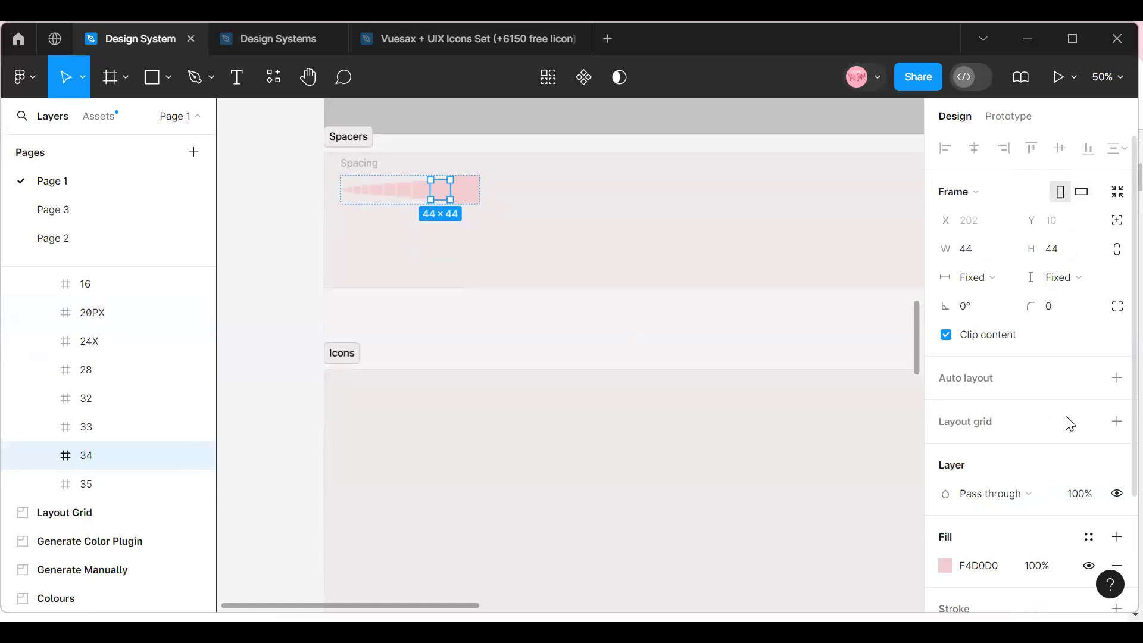
{"action": "scroll", "coordinate": [1070, 423], "scroll_direction": "down", "scroll_amount": 3}
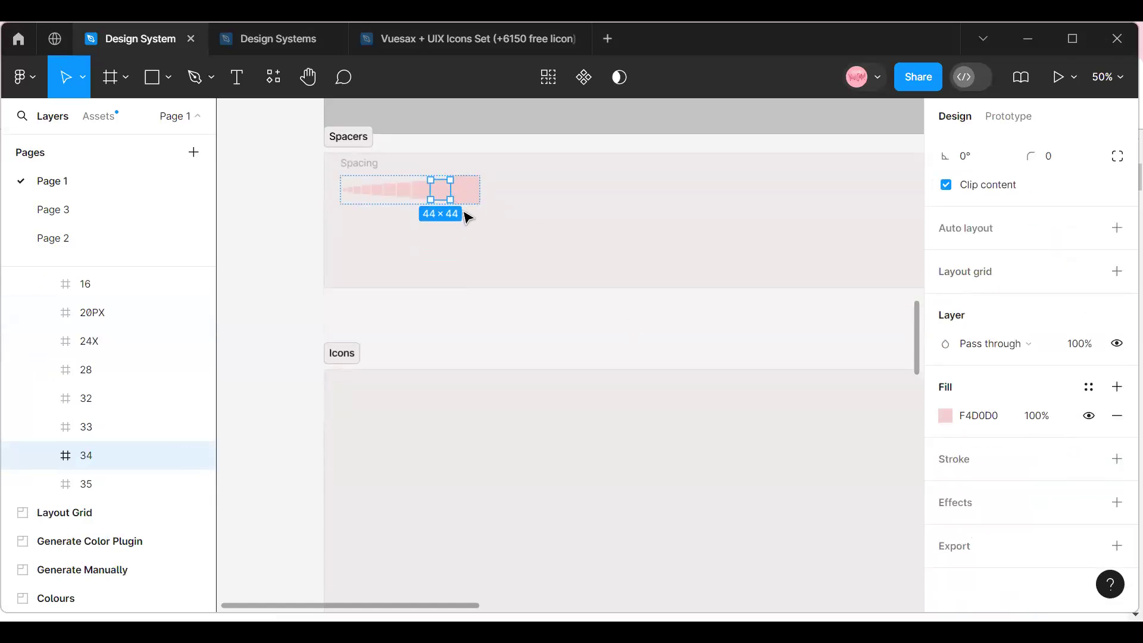
{"action": "left_click", "coordinate": [350, 190]}
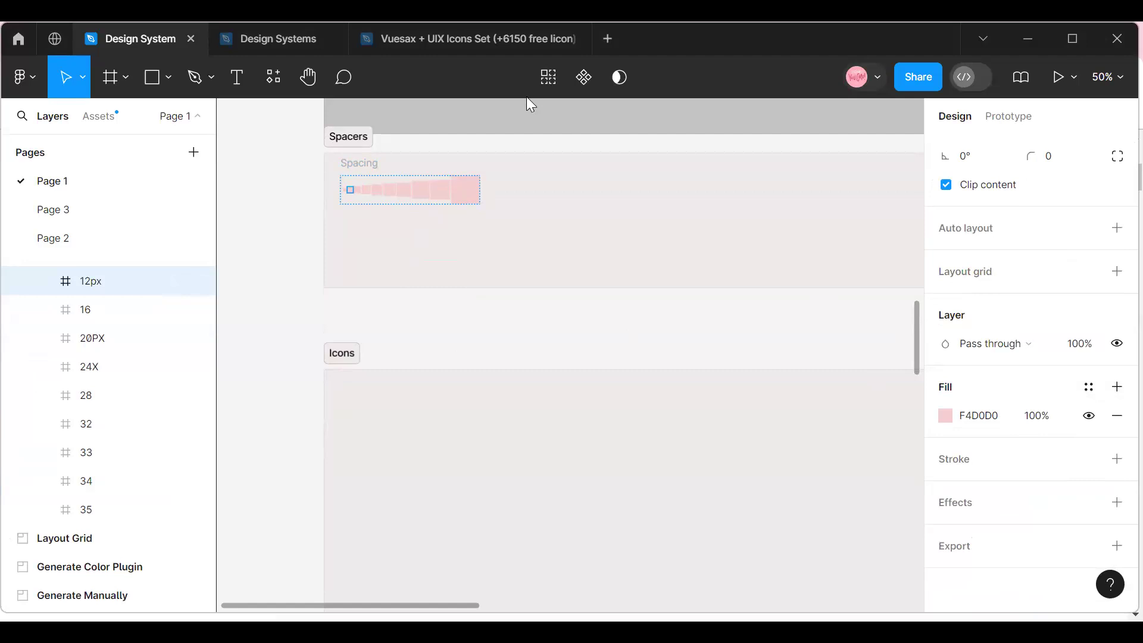
Switch to the Vuesax + UIX Icons Set file and examine the layers inside Thumbnail, Group 4466 and Frame 23 on its Cover page.
{"action": "left_click", "coordinate": [409, 39]}
{"action": "left_click", "coordinate": [244, 40]}
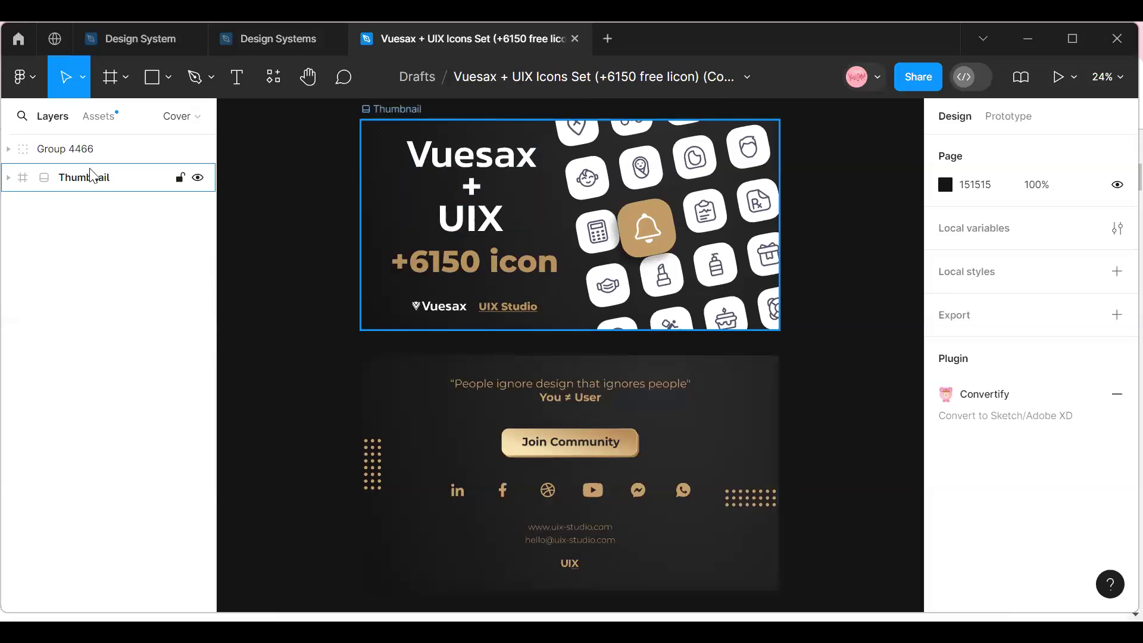
{"action": "left_click", "coordinate": [9, 177]}
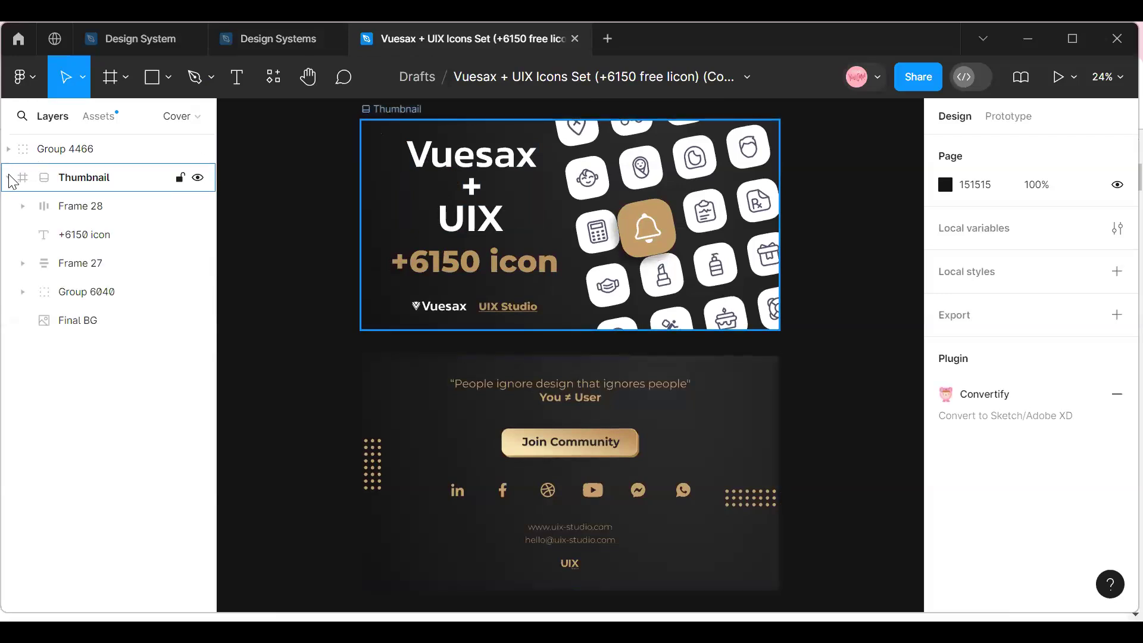
{"action": "left_click", "coordinate": [9, 150]}
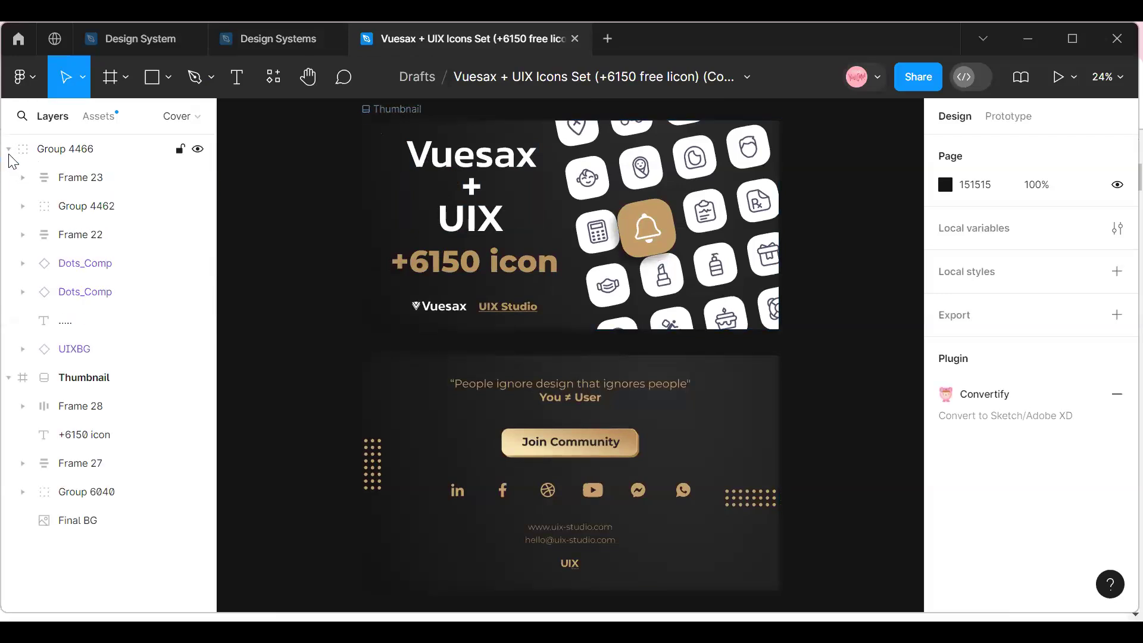
{"action": "scroll", "coordinate": [327, 332], "scroll_direction": "up", "scroll_amount": 2}
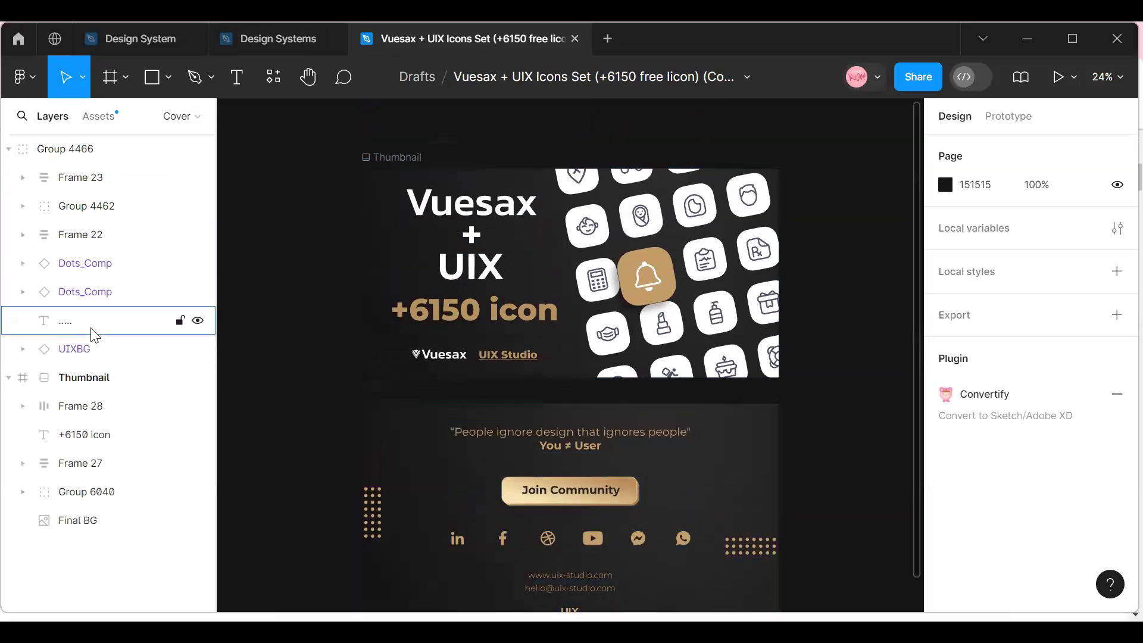
{"action": "scroll", "coordinate": [440, 316], "scroll_direction": "down", "scroll_amount": 2}
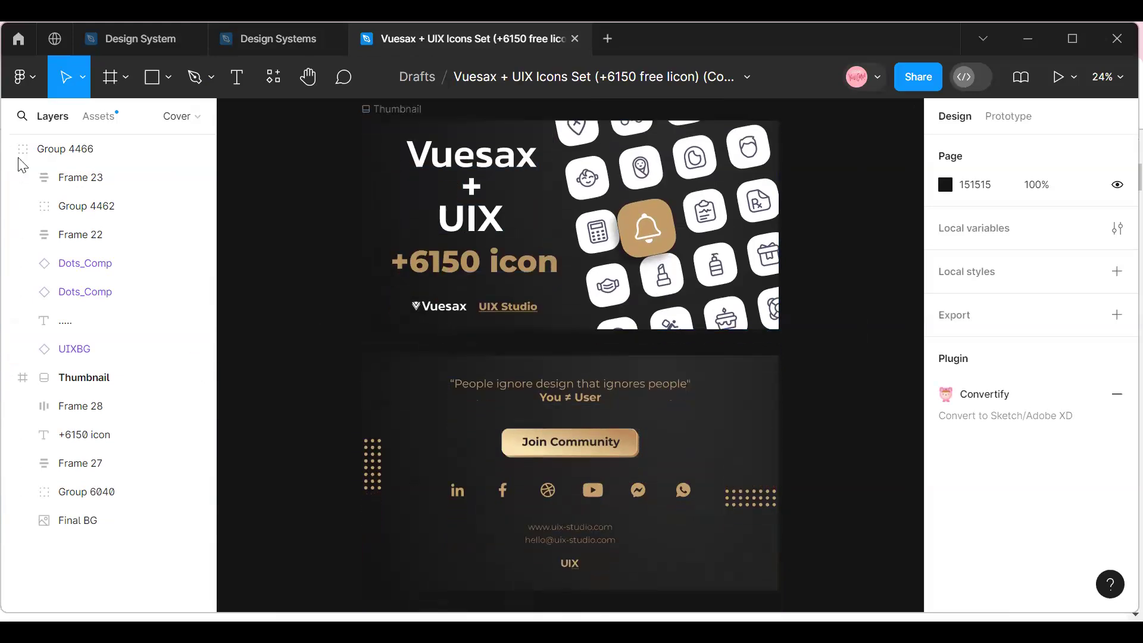
{"action": "left_click", "coordinate": [77, 187]}
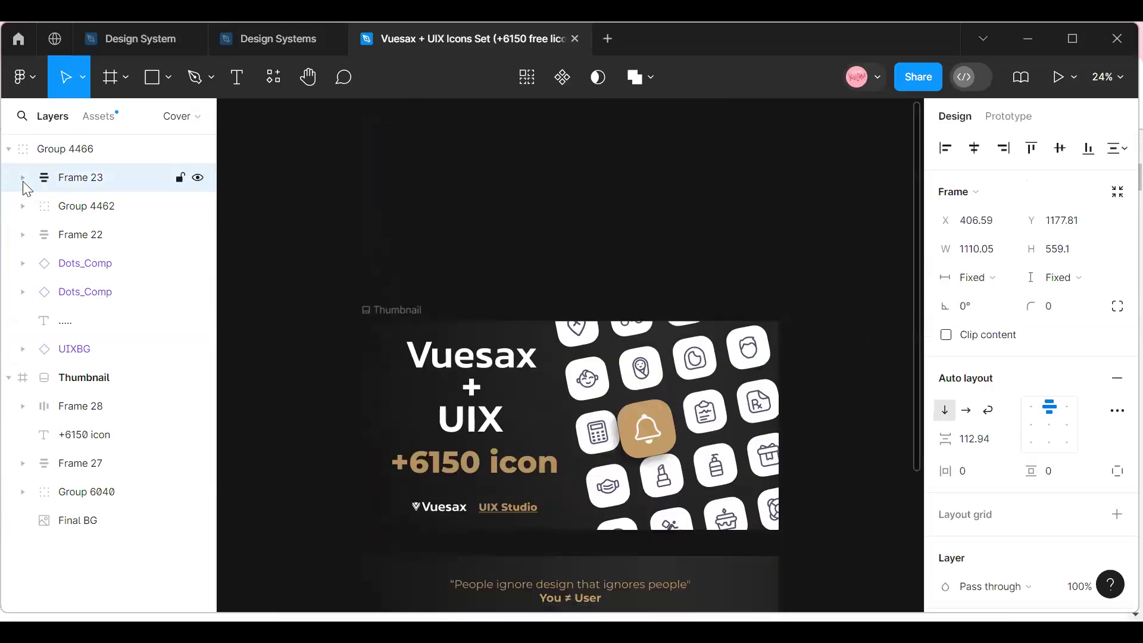
{"action": "left_click", "coordinate": [23, 178]}
{"action": "scroll", "coordinate": [90, 292], "scroll_direction": "down", "scroll_amount": 1}
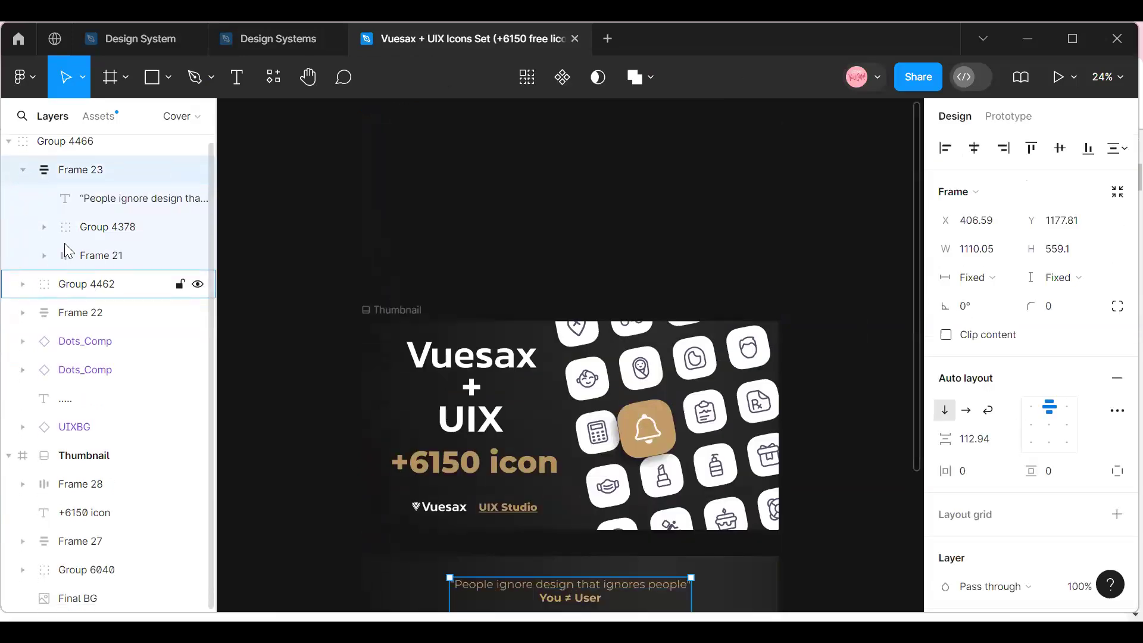
Open the Figma Community from the home page and search its resources for "Icons", looking through the suggestions.
{"action": "left_click", "coordinate": [16, 43]}
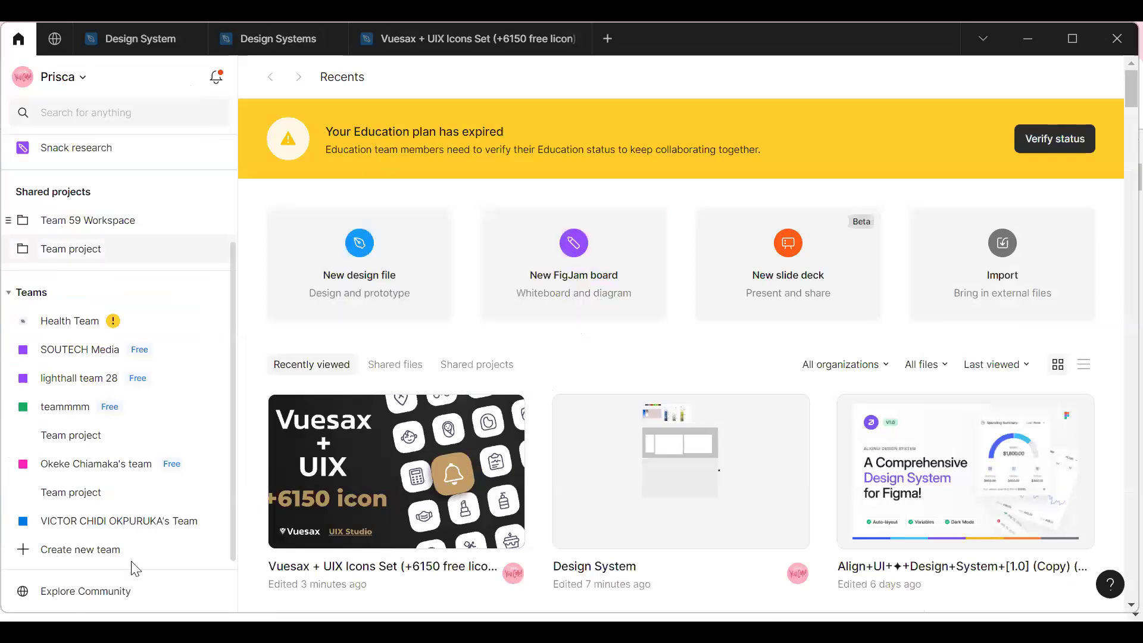
{"action": "left_click", "coordinate": [124, 591]}
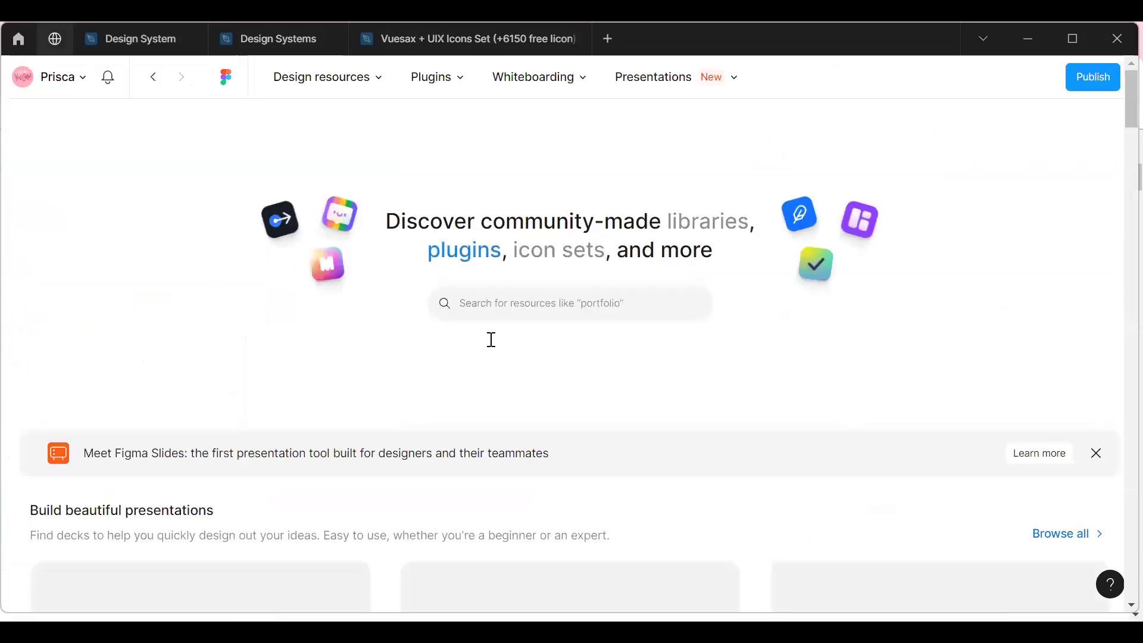
{"action": "left_click", "coordinate": [496, 303]}
{"action": "type", "text": "V"}
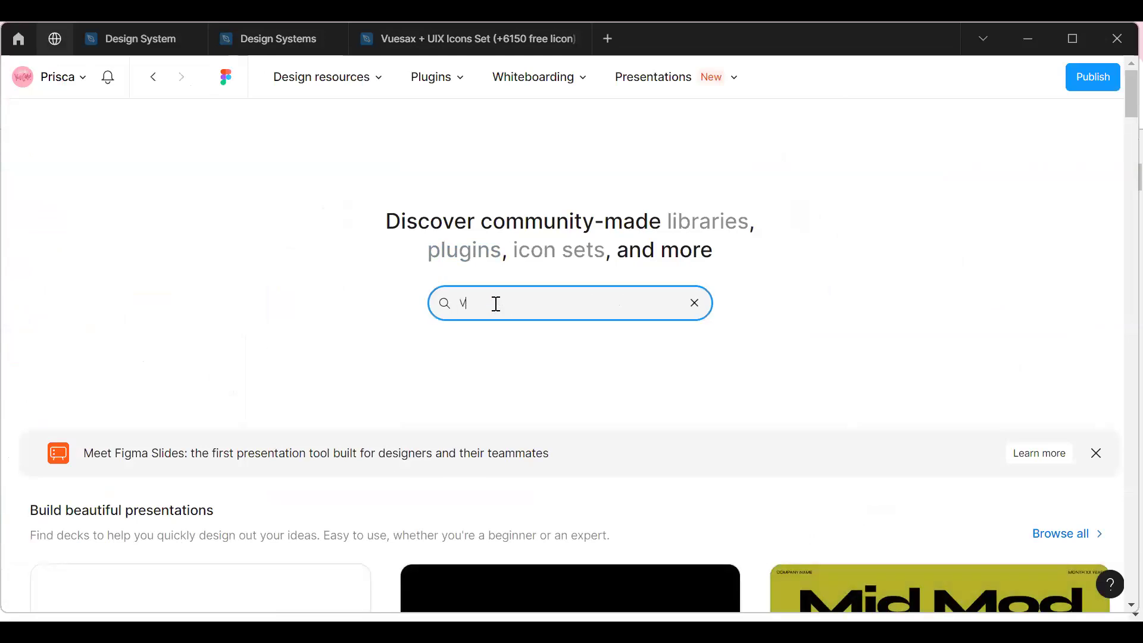
{"action": "key", "text": "BackSpace"}
{"action": "type", "text": "Icons"}
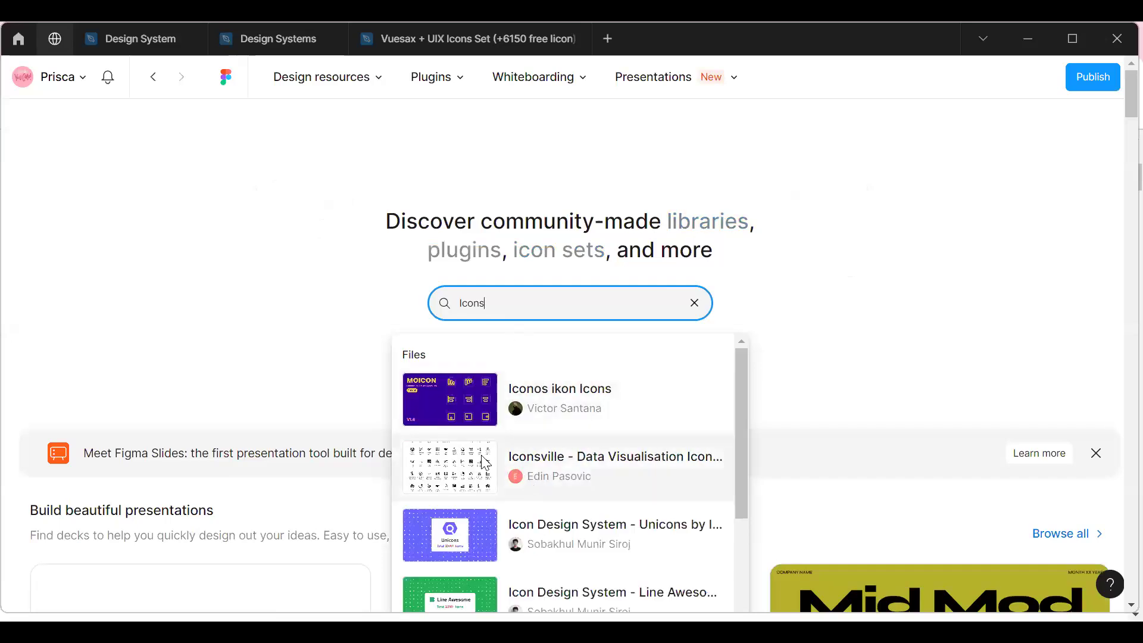
{"action": "scroll", "coordinate": [500, 464], "scroll_direction": "down", "scroll_amount": 5}
{"action": "scroll", "coordinate": [486, 463], "scroll_direction": "down", "scroll_amount": 2}
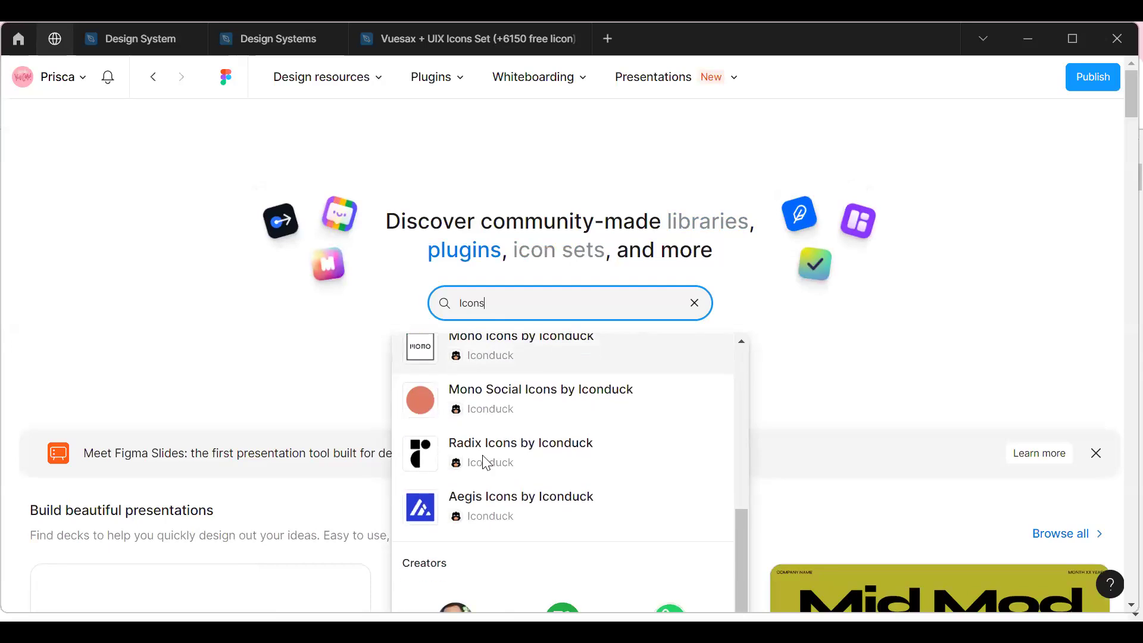
{"action": "scroll", "coordinate": [485, 458], "scroll_direction": "up", "scroll_amount": 8}
Replace the community search term with "Vues" and look through the suggested files.
{"action": "key", "text": "BackSpace"}
{"action": "key", "text": "BackSpace"}
{"action": "key", "text": "BackSpace"}
{"action": "key", "text": "BackSpace"}
{"action": "key", "text": "BackSpace"}
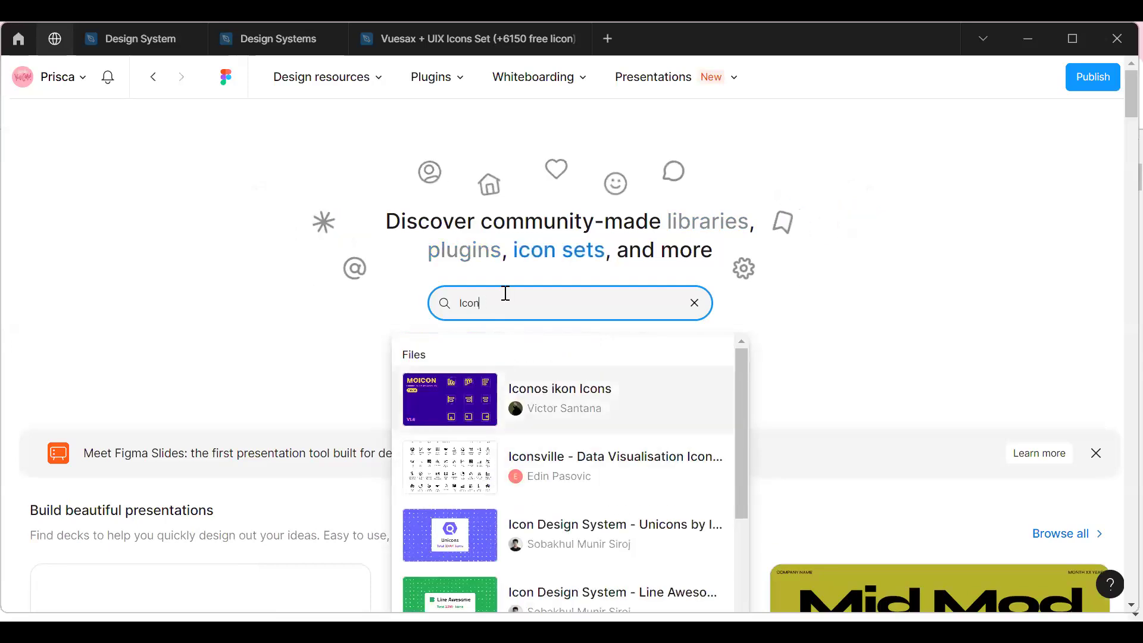
{"action": "type", "text": "Vu"}
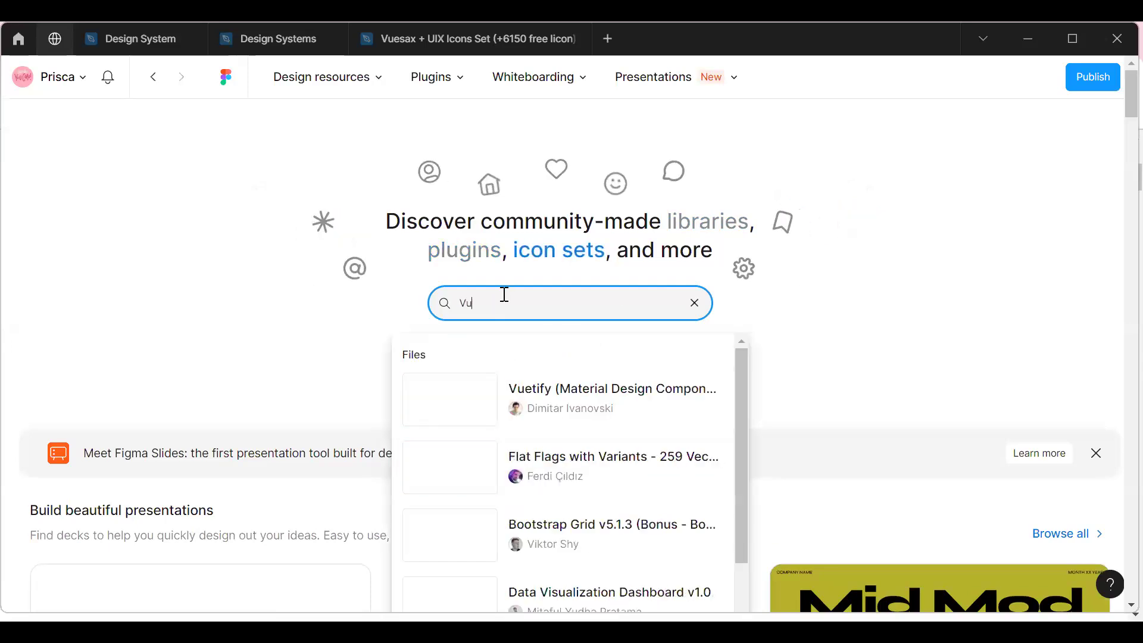
{"action": "type", "text": "es"}
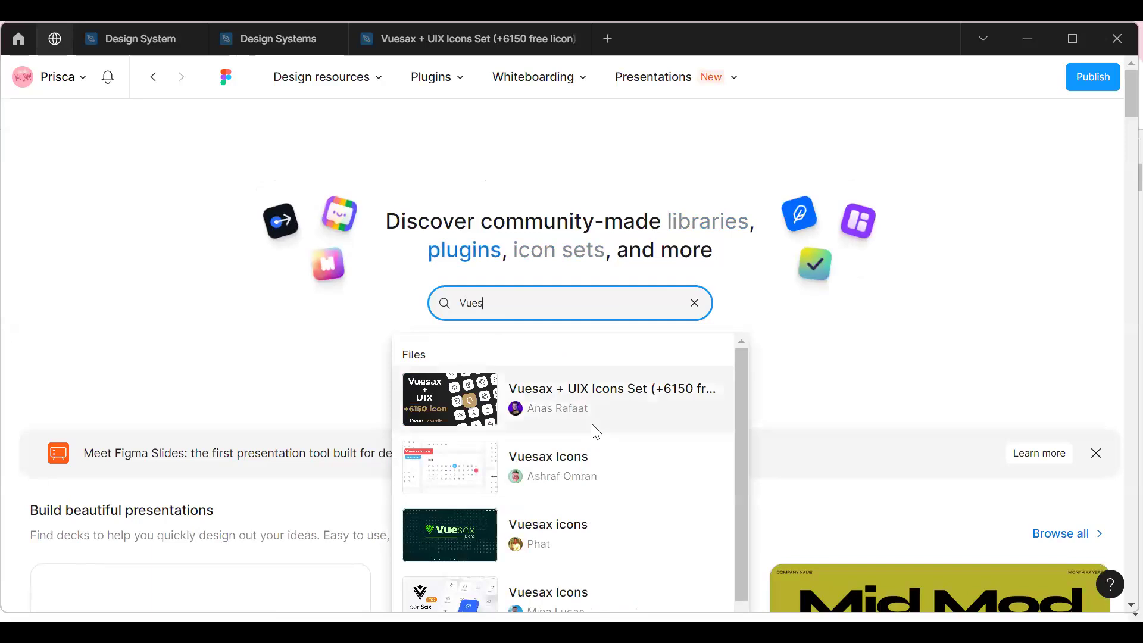
{"action": "scroll", "coordinate": [589, 434], "scroll_direction": "down", "scroll_amount": 3}
{"action": "scroll", "coordinate": [587, 436], "scroll_direction": "up", "scroll_amount": 3}
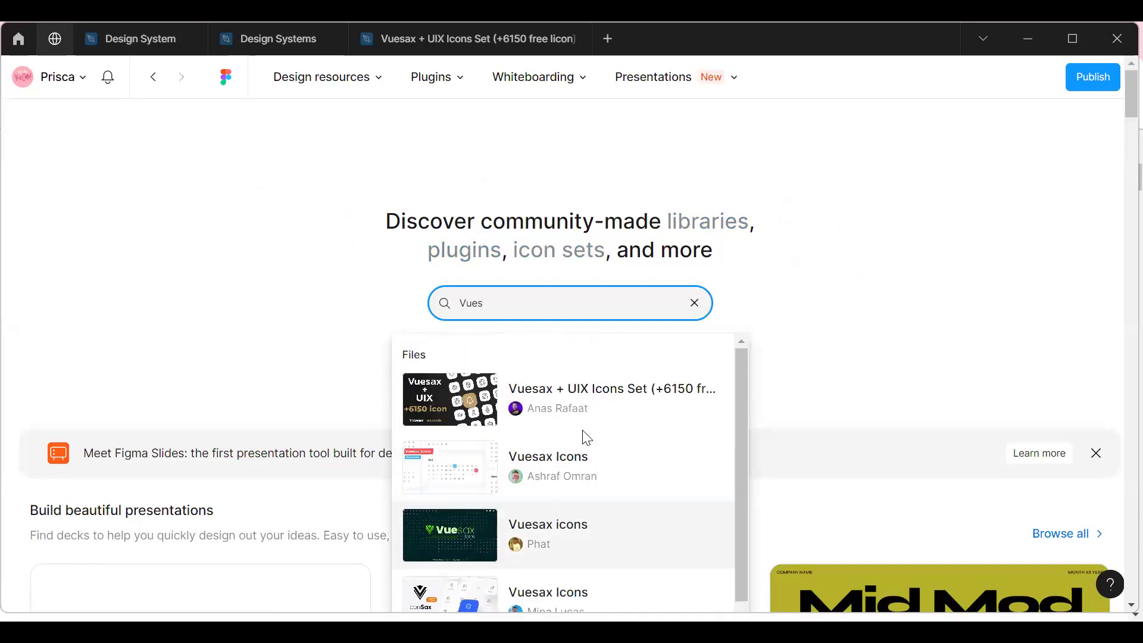
Choose the Vuesax icons set with the dark green cover from the suggestions and open it as a Figma file.
{"action": "scroll", "coordinate": [551, 462], "scroll_direction": "down", "scroll_amount": 1}
{"action": "scroll", "coordinate": [544, 440], "scroll_direction": "down", "scroll_amount": 1}
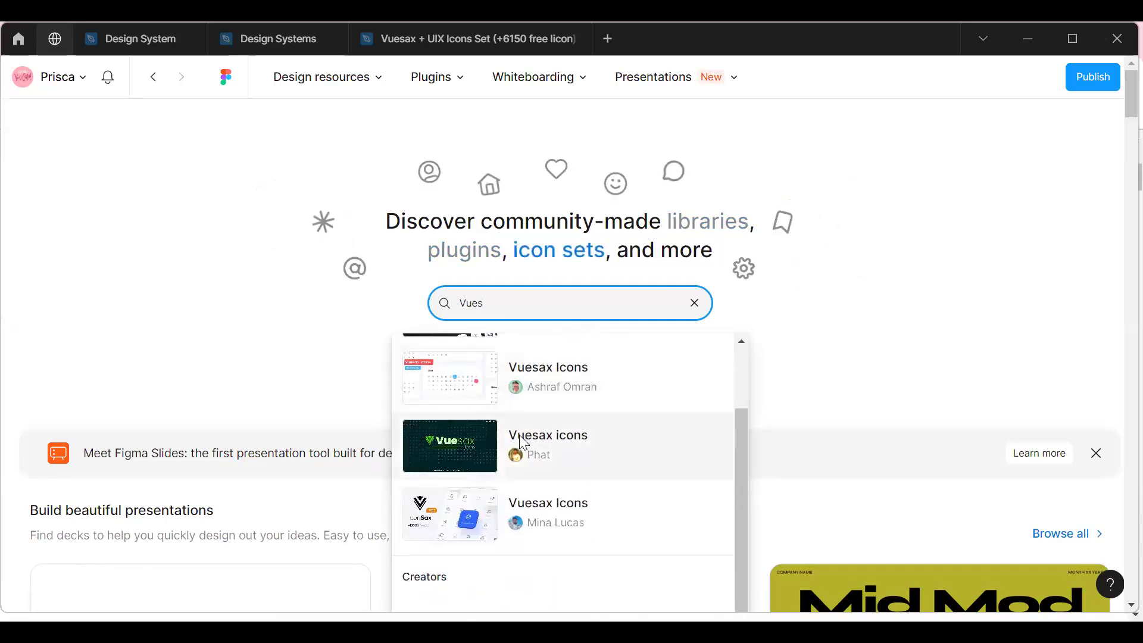
{"action": "left_click", "coordinate": [519, 434]}
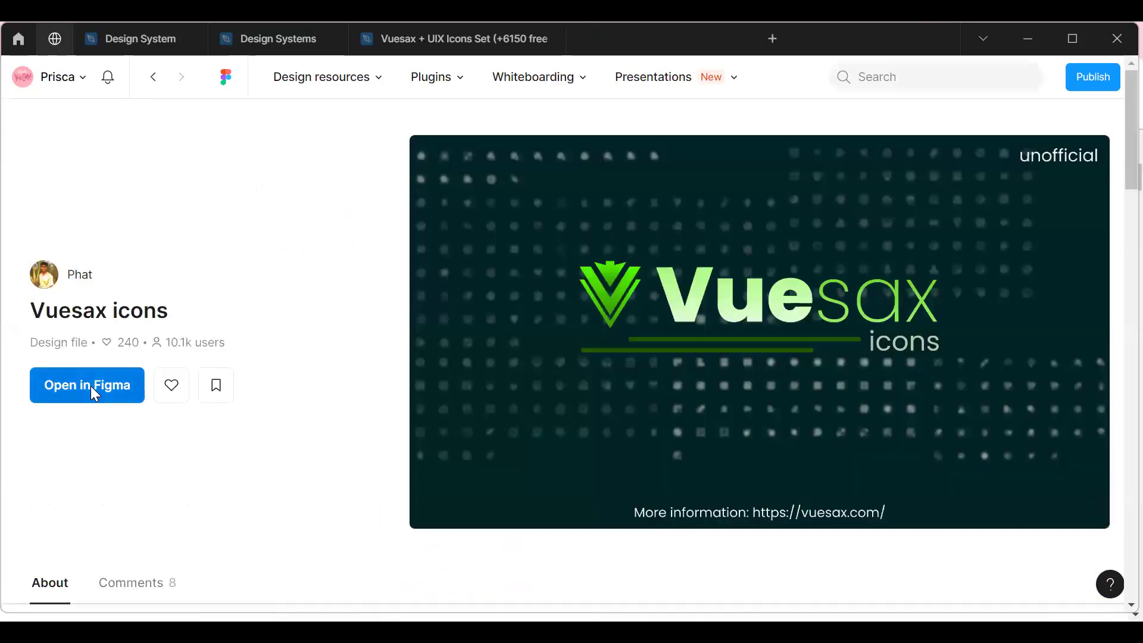
{"action": "left_click", "coordinate": [90, 386]}
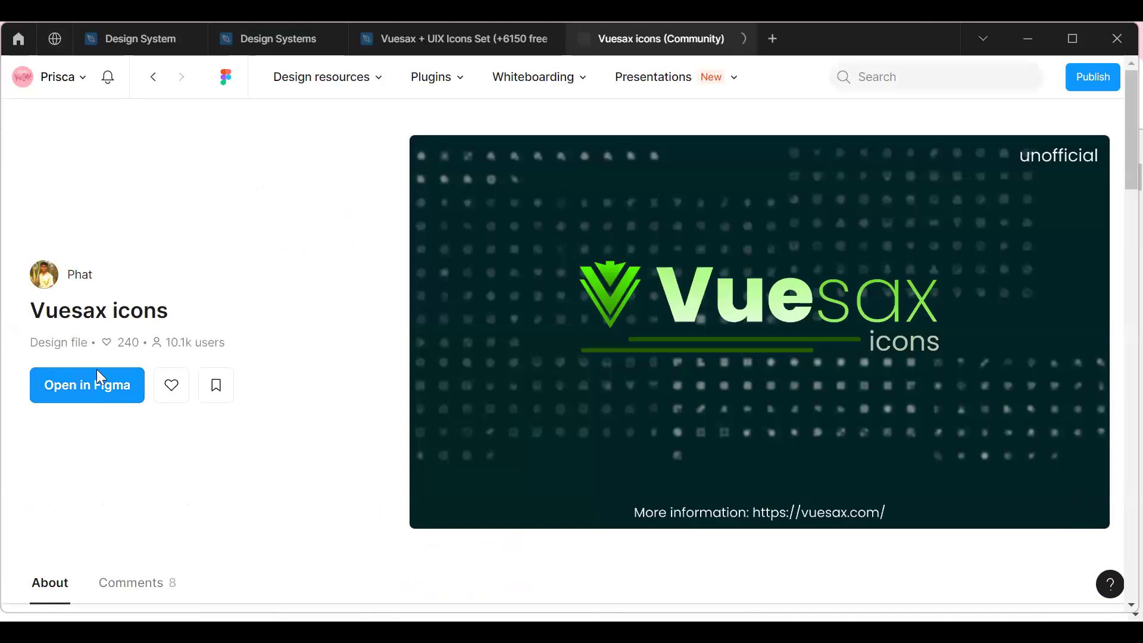
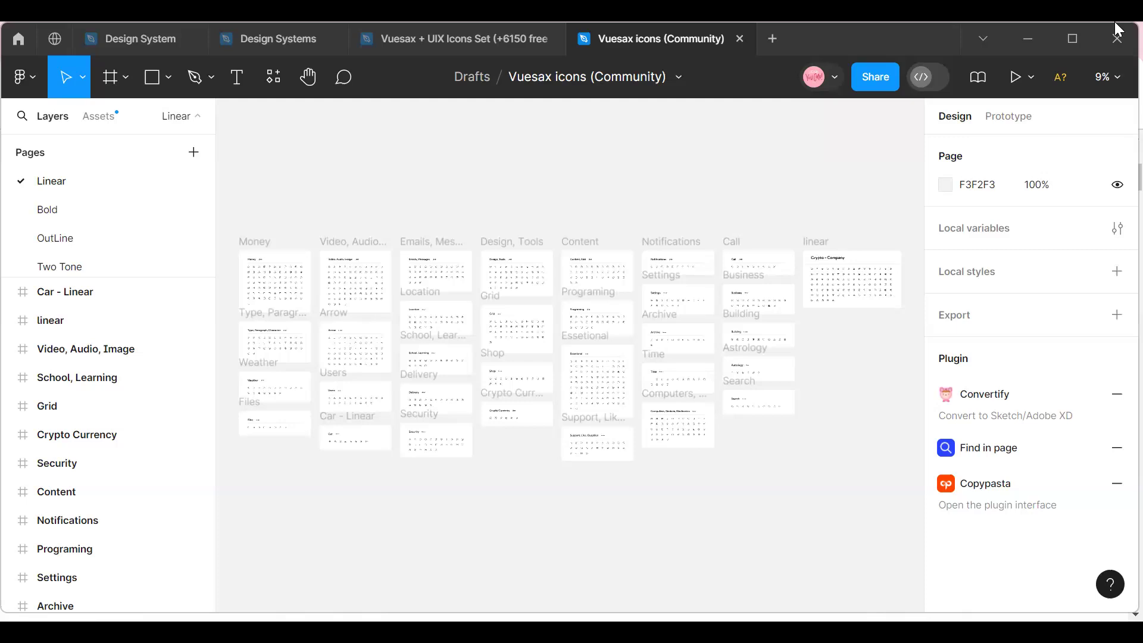
Examine the icon category frames on the Linear page up close, including Money and Video, Audio, Image.
{"action": "left_click", "coordinate": [1105, 76]}
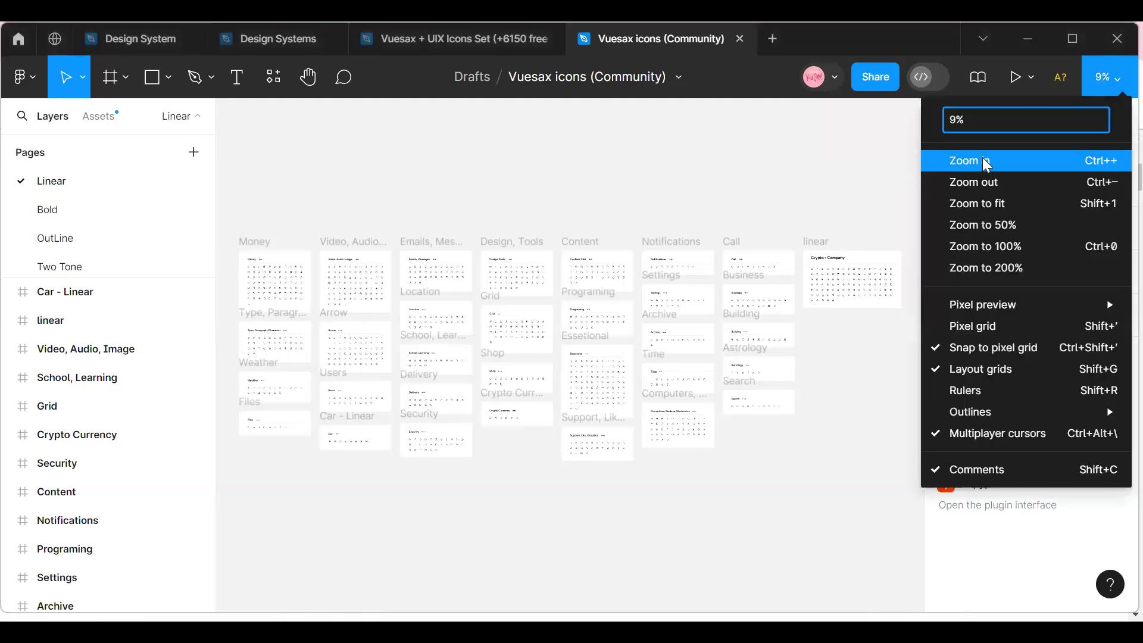
{"action": "left_click", "coordinate": [986, 161]}
{"action": "left_click", "coordinate": [1107, 77]}
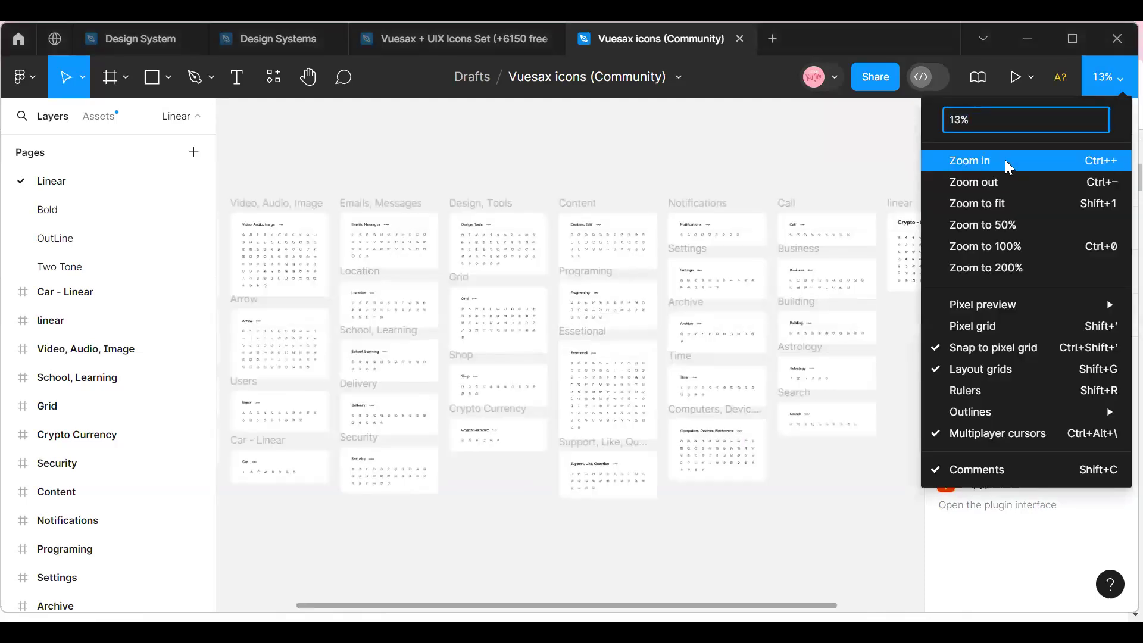
{"action": "scroll", "coordinate": [403, 401], "scroll_direction": "up", "scroll_amount": 5}
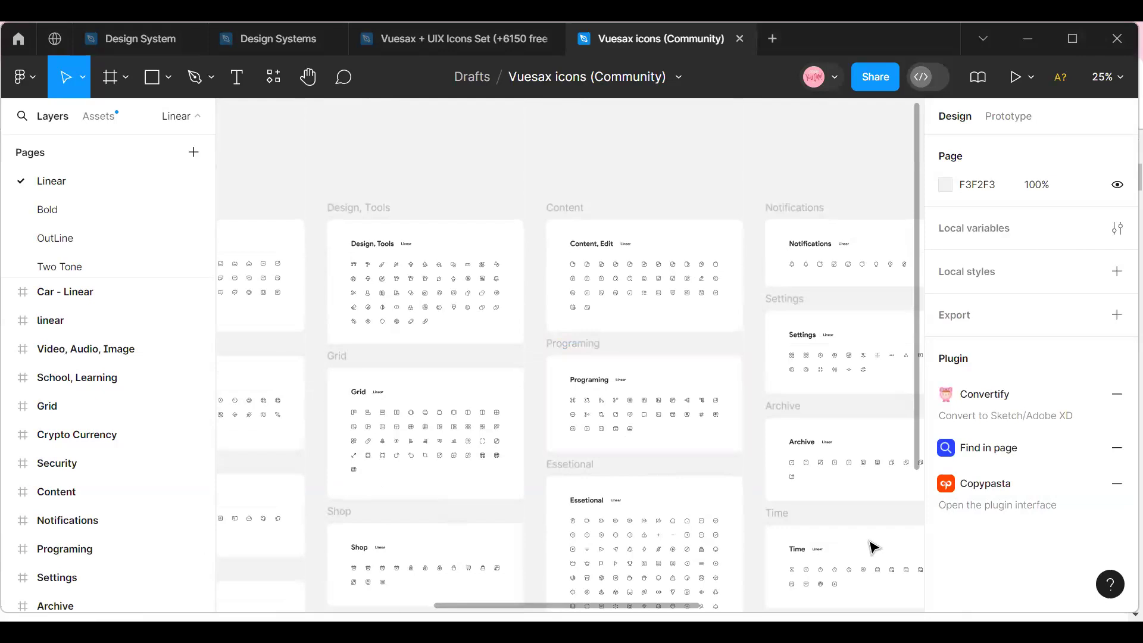
{"action": "scroll", "coordinate": [295, 589], "scroll_direction": "left", "scroll_amount": 5}
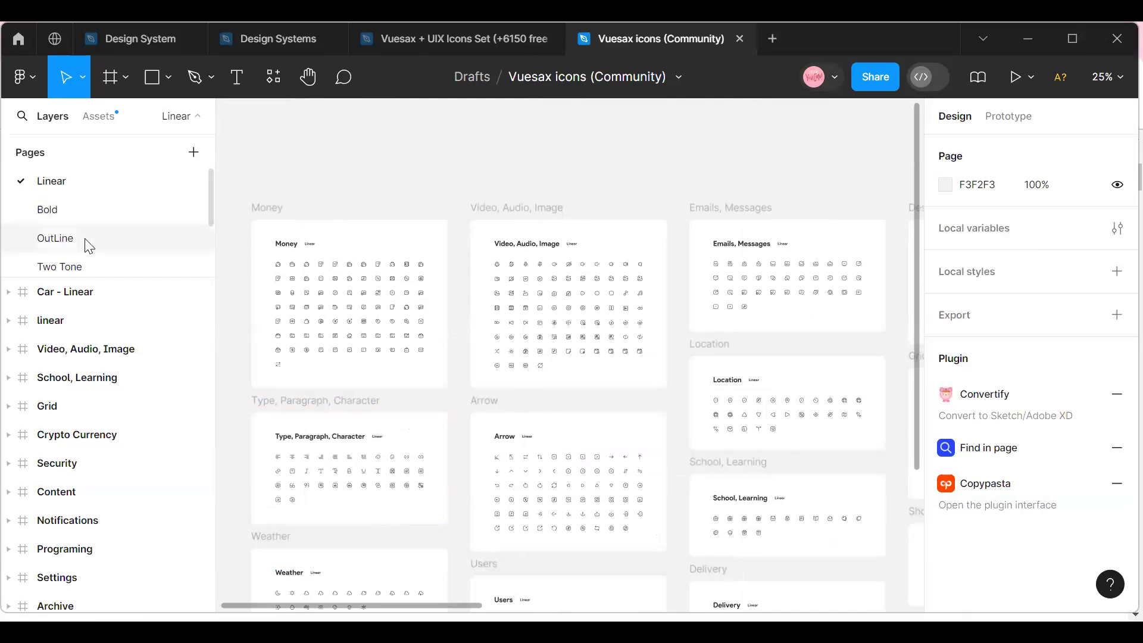
{"action": "left_click", "coordinate": [1116, 81]}
{"action": "left_click", "coordinate": [982, 224]}
{"action": "scroll", "coordinate": [387, 554], "scroll_direction": "up", "scroll_amount": 1}
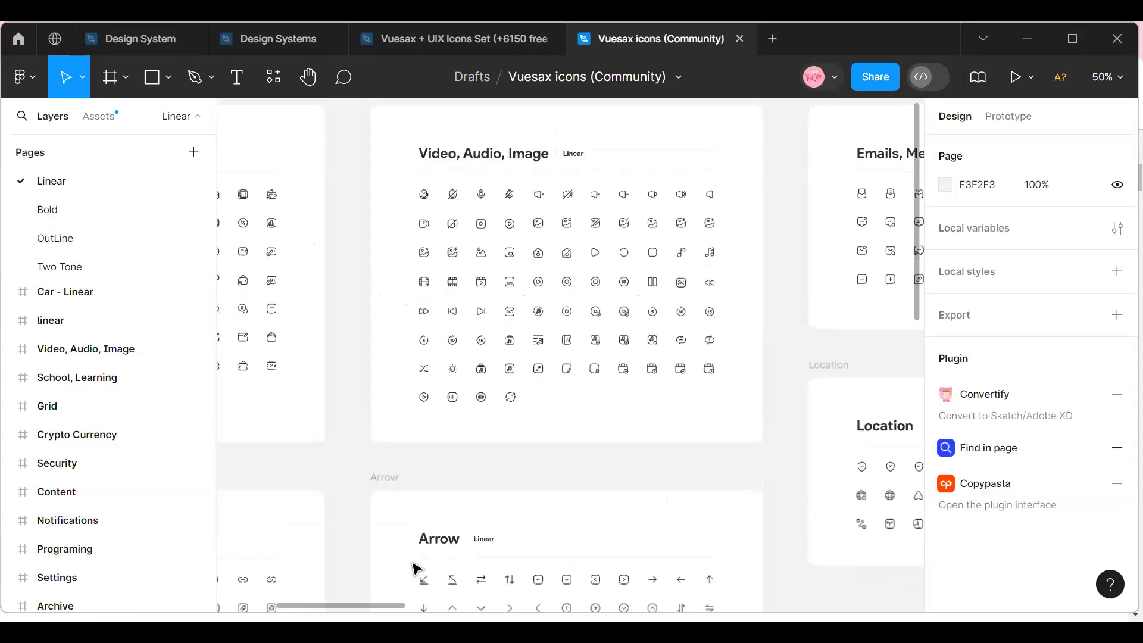
{"action": "left_click_drag", "start_coordinate": [384, 609], "coordinate": [326, 610]}
{"action": "scroll", "coordinate": [357, 426], "scroll_direction": "up", "scroll_amount": 3}
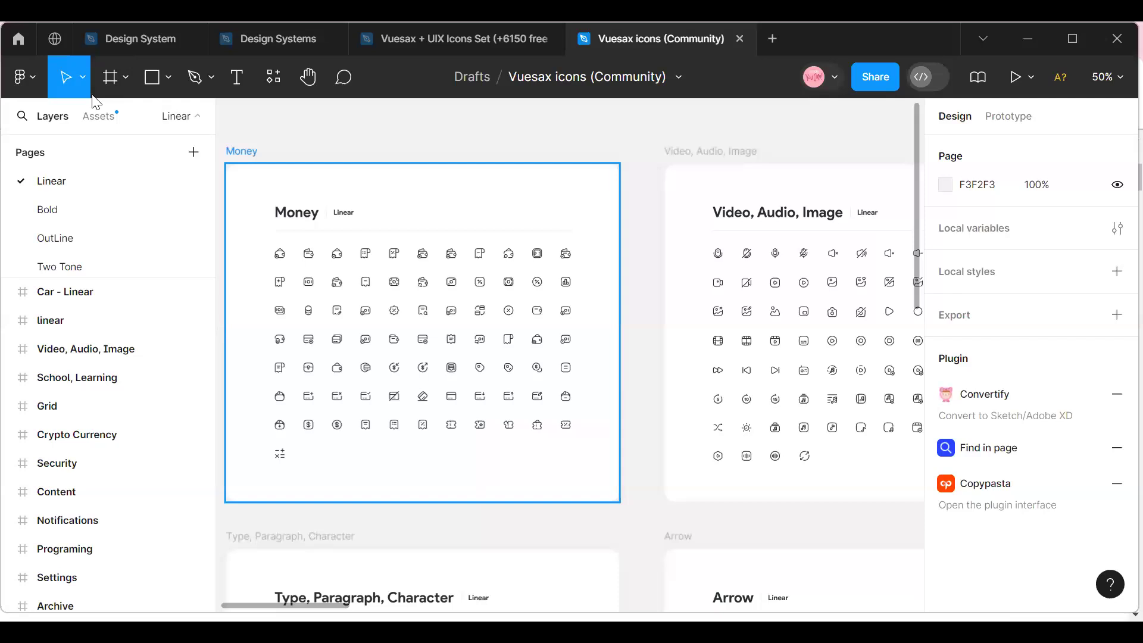
Open the Bold page and the OutLine page of the icon file to compare their styles.
{"action": "left_click", "coordinate": [93, 218]}
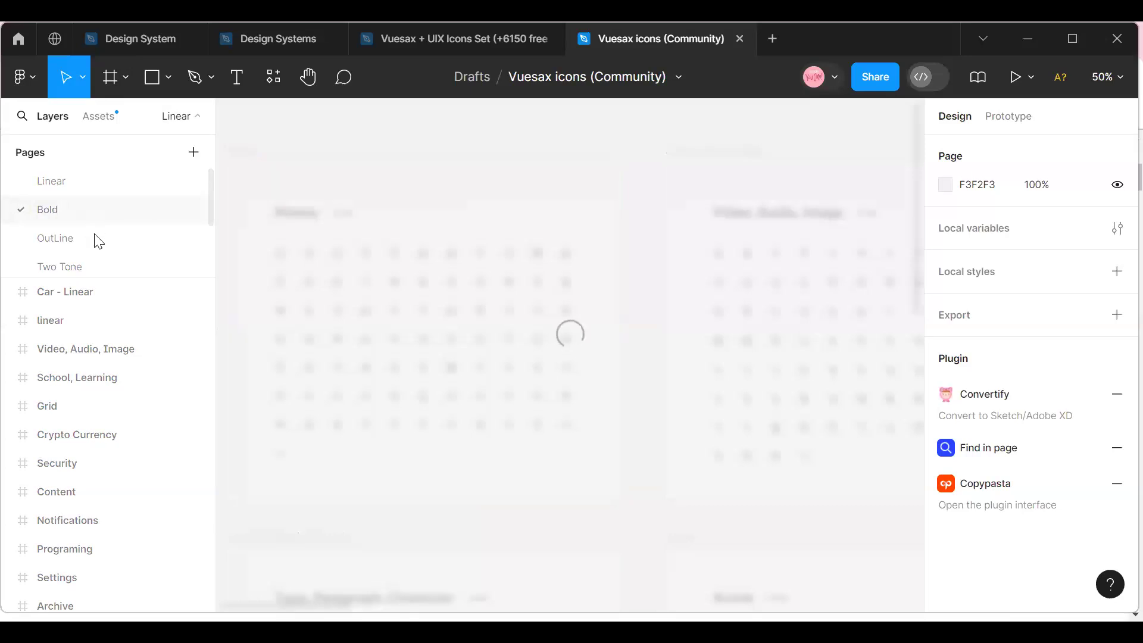
{"action": "left_click", "coordinate": [50, 233]}
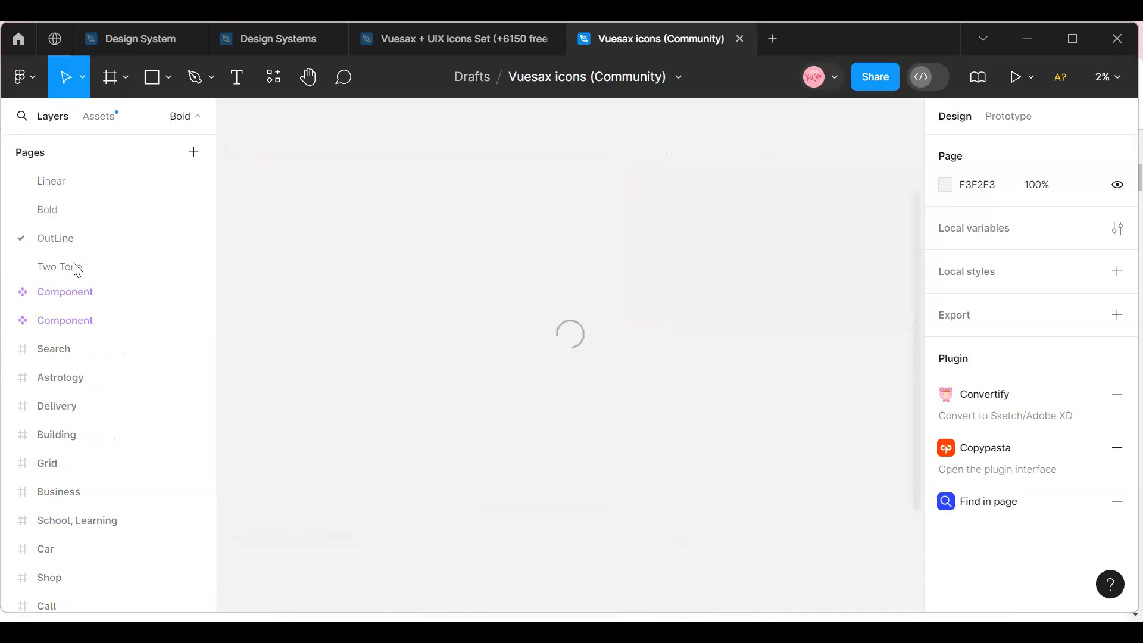
{"action": "left_click", "coordinate": [53, 180]}
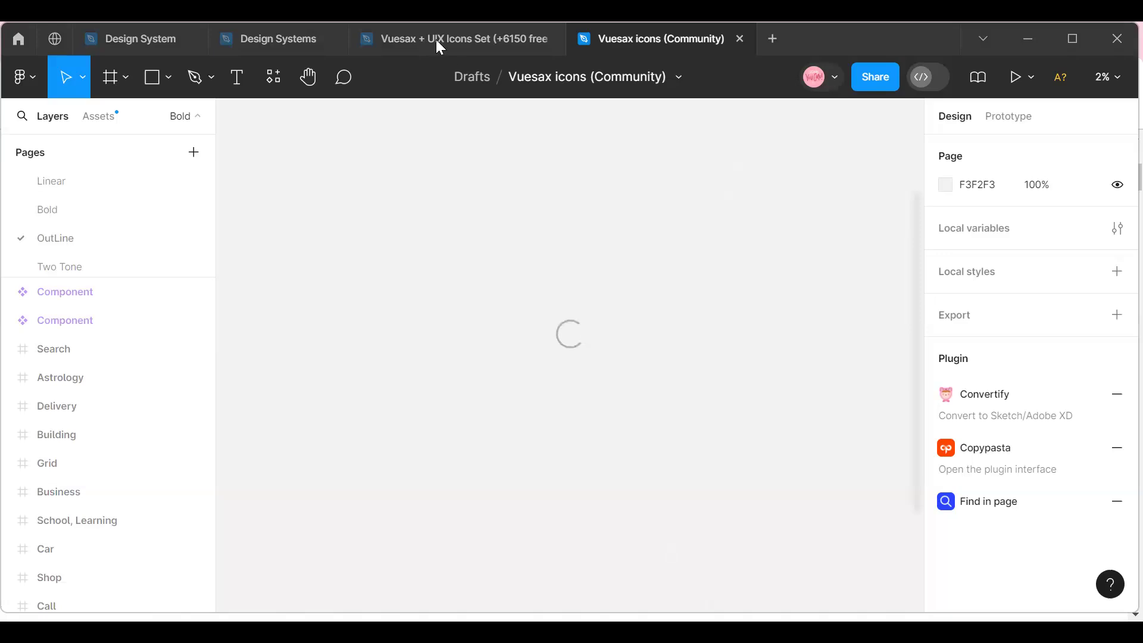
Switch to the Design System file and look over the Icons section below Spacers.
{"action": "left_click", "coordinate": [271, 43]}
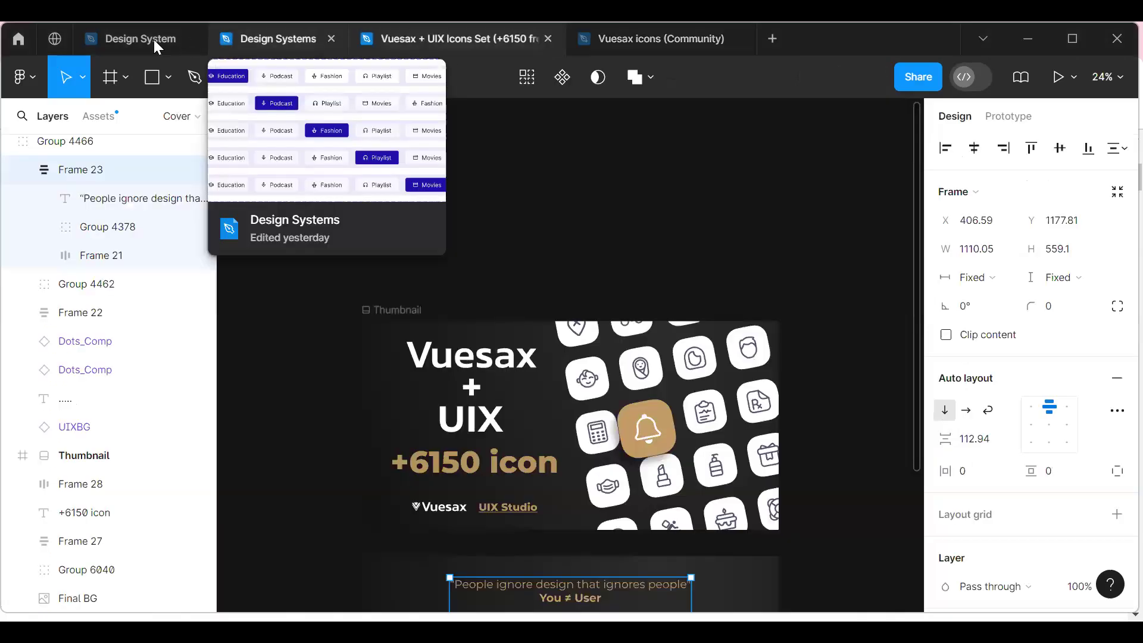
{"action": "left_click", "coordinate": [154, 39]}
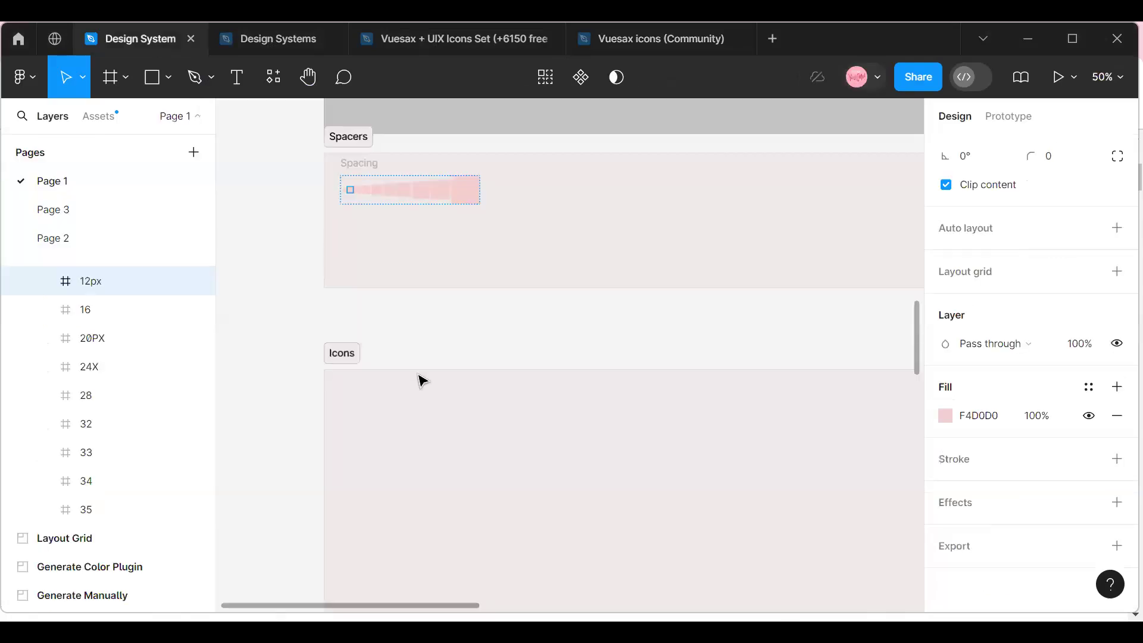
{"action": "scroll", "coordinate": [422, 379], "scroll_direction": "down", "scroll_amount": 5}
{"action": "scroll", "coordinate": [422, 380], "scroll_direction": "down", "scroll_amount": 2}
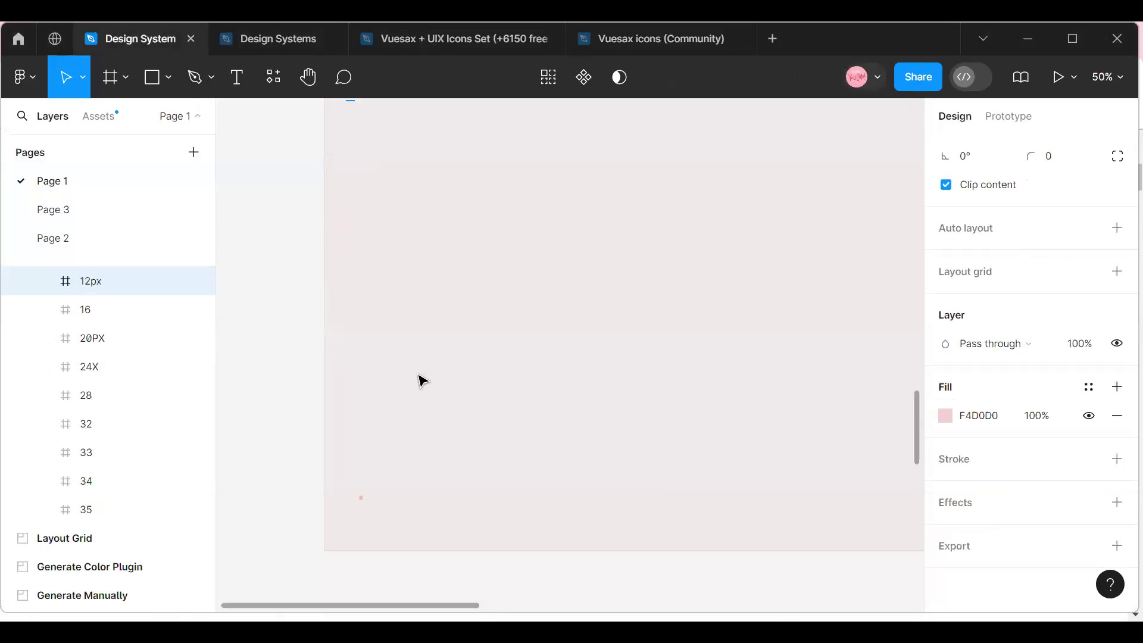
Return to the Vuesax icons file and examine the category frames on the OutLine page, from Design, Tools back to Money.
{"action": "left_click", "coordinate": [623, 34]}
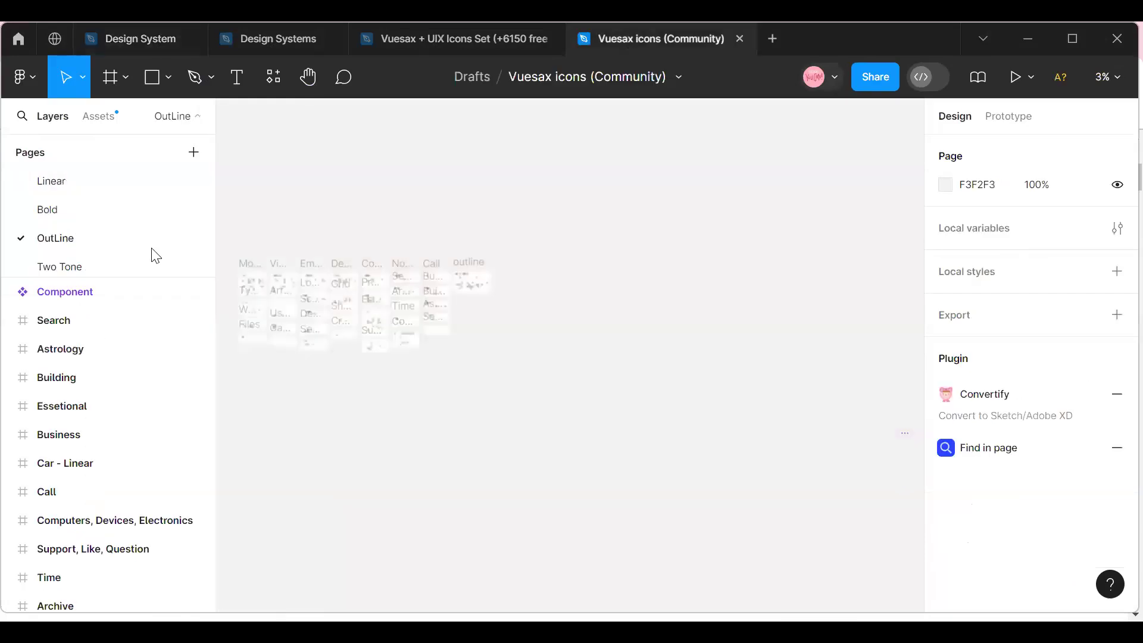
{"action": "left_click", "coordinate": [1107, 77]}
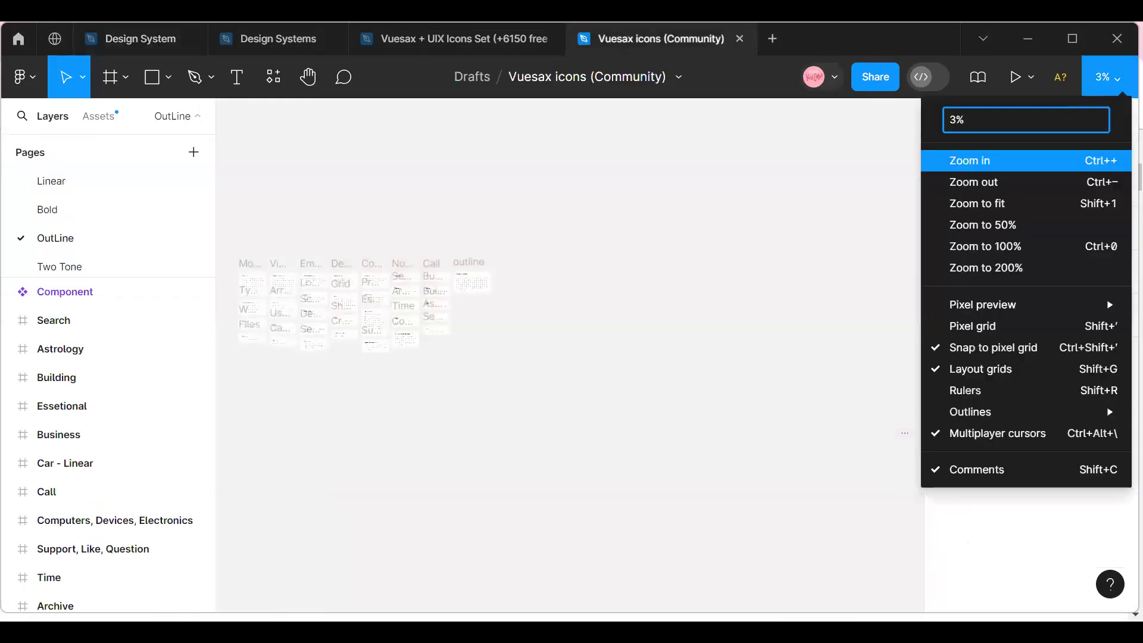
{"action": "left_click", "coordinate": [970, 160]}
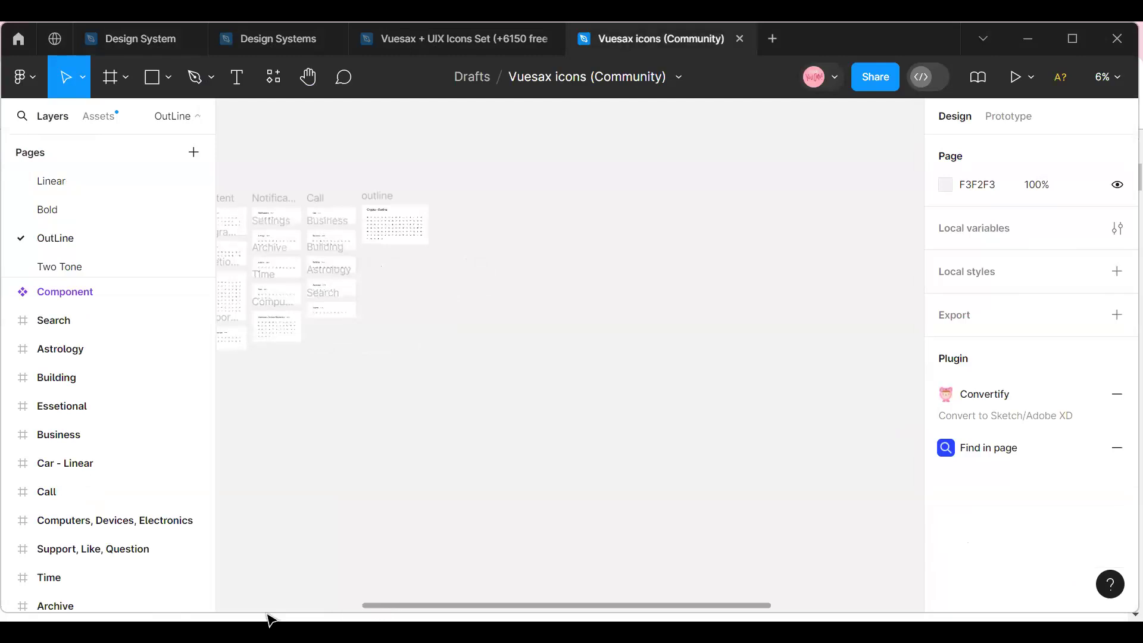
{"action": "left_click_drag", "start_coordinate": [430, 605], "coordinate": [188, 605]}
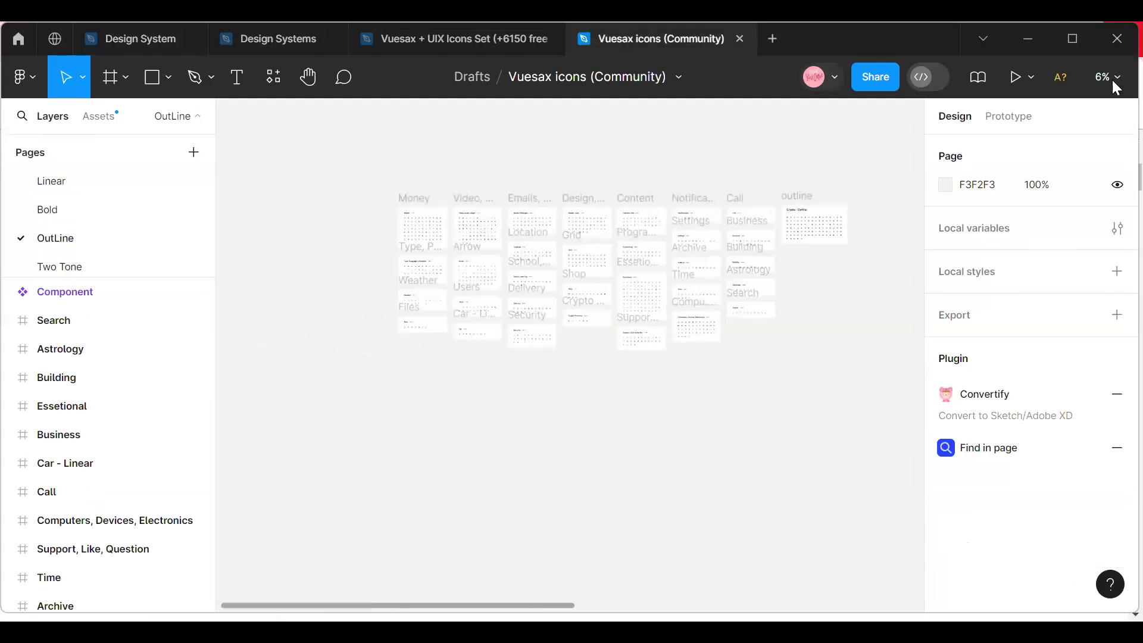
{"action": "left_click", "coordinate": [1107, 77]}
{"action": "left_click", "coordinate": [994, 162]}
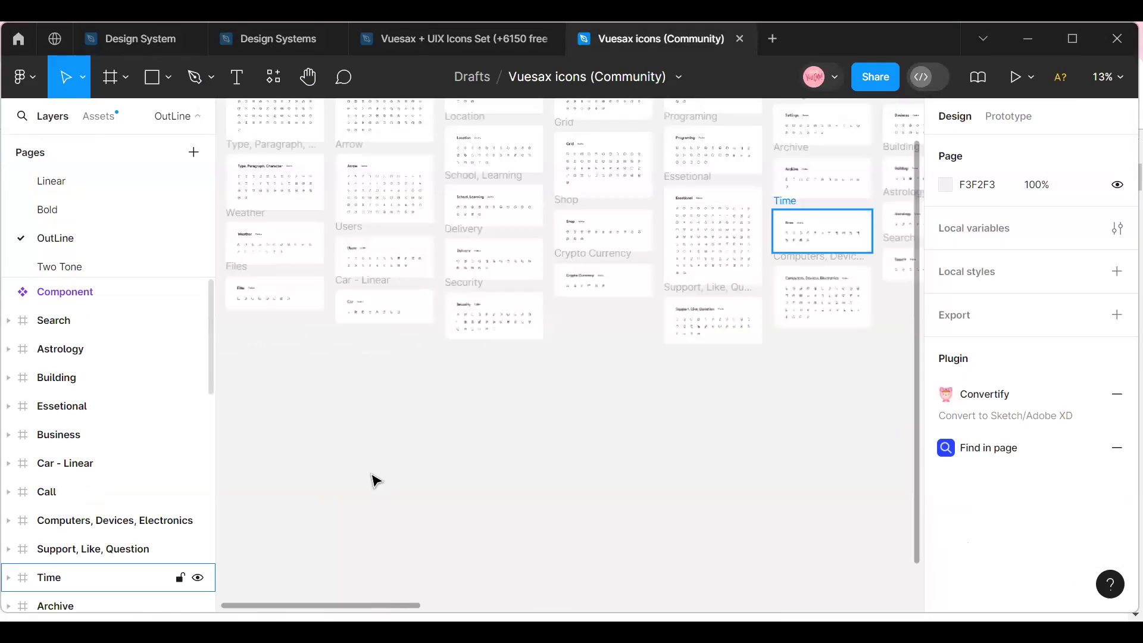
{"action": "scroll", "coordinate": [377, 479], "scroll_direction": "up", "scroll_amount": 3}
{"action": "scroll", "coordinate": [376, 479], "scroll_direction": "up", "scroll_amount": 7}
{"action": "left_click", "coordinate": [1111, 77]}
{"action": "key", "text": "ctrl+plus"}
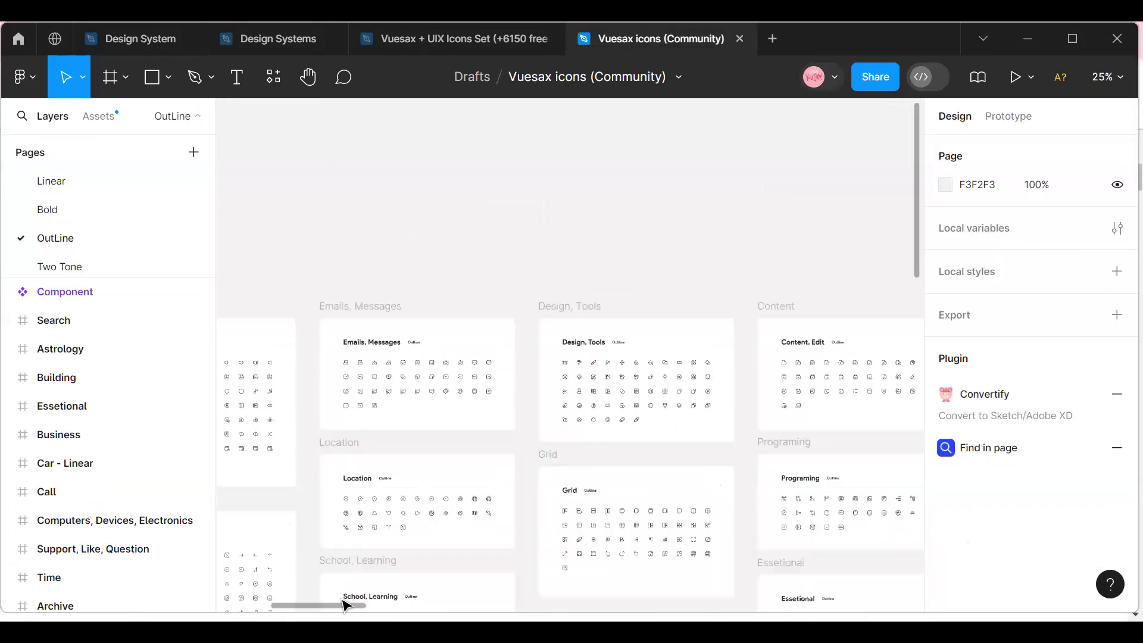
{"action": "left_click_drag", "start_coordinate": [291, 606], "coordinate": [247, 606]}
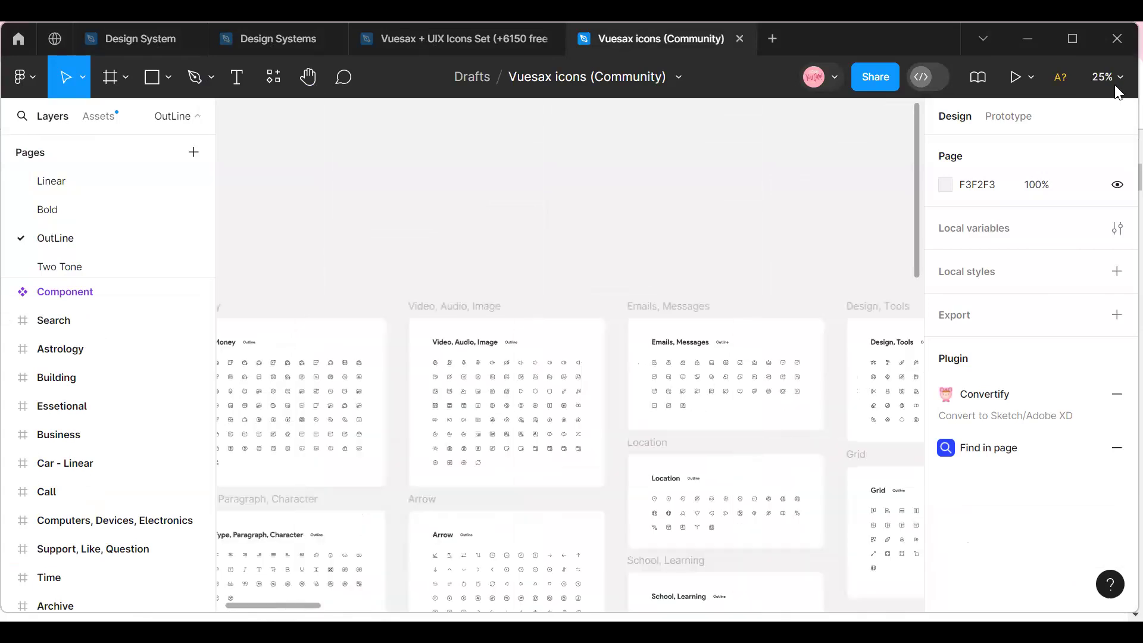
{"action": "key", "text": "ctrl+plus"}
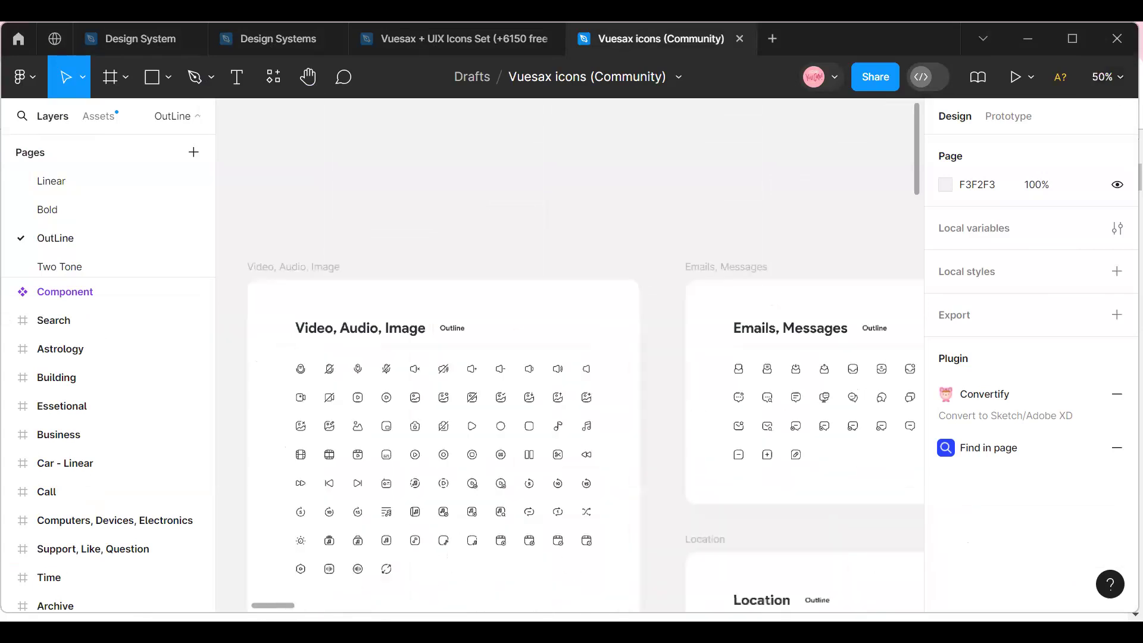
{"action": "left_click_drag", "start_coordinate": [266, 606], "coordinate": [236, 602]}
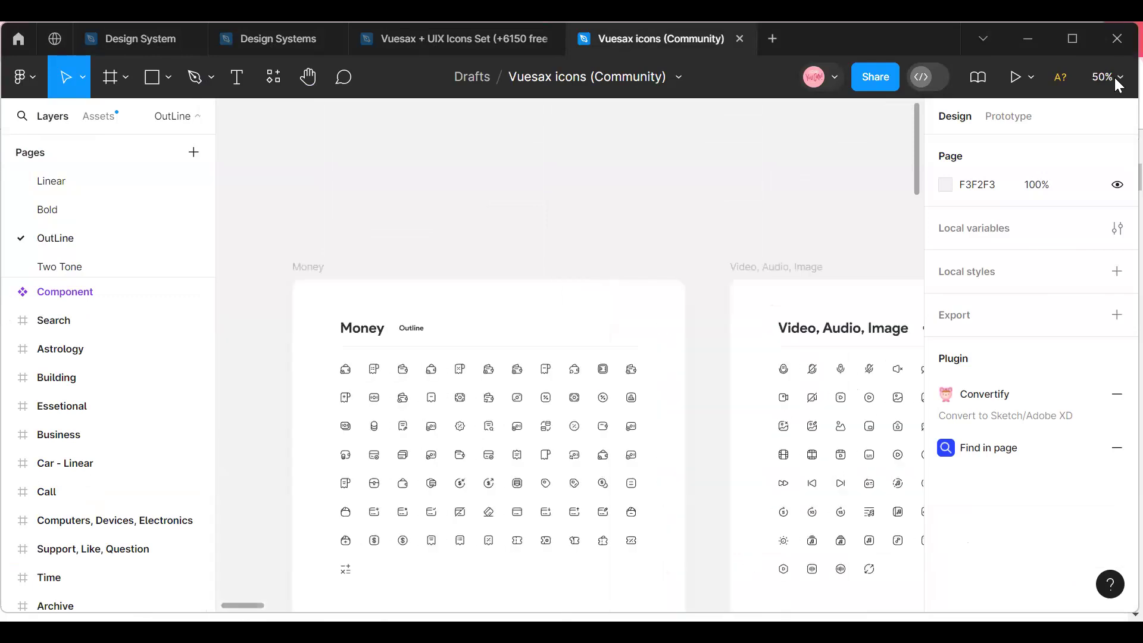
Inspect the outline icons in the Money frame up close, select that frame and view the neighbouring Video, Audio, Image frame.
{"action": "left_click", "coordinate": [1114, 78]}
{"action": "left_click", "coordinate": [958, 161]}
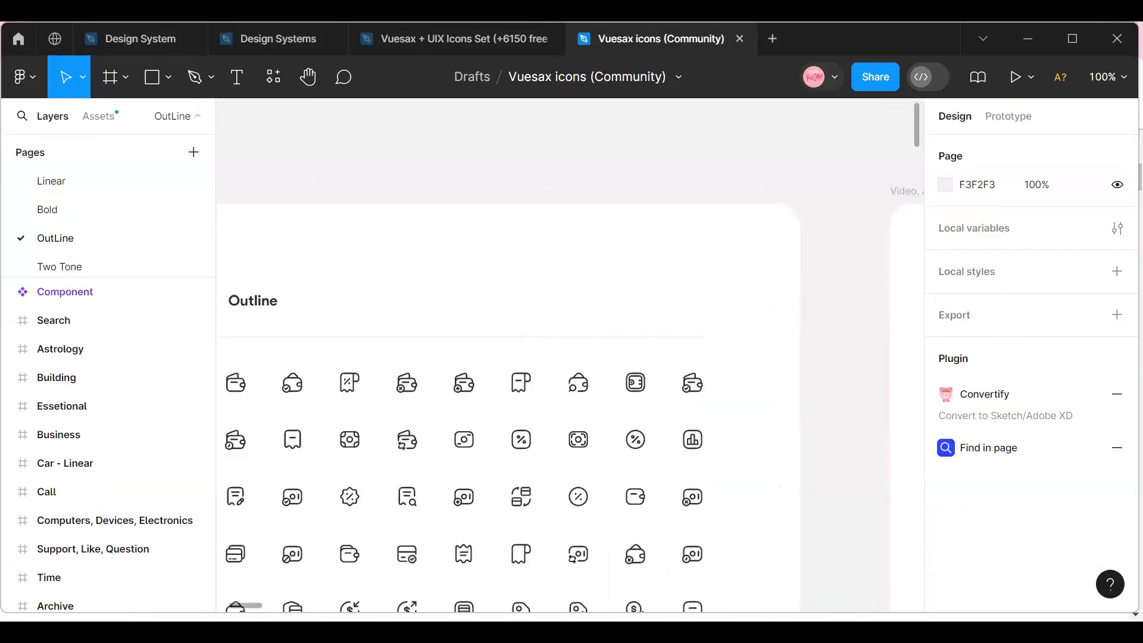
{"action": "left_click_drag", "start_coordinate": [244, 608], "coordinate": [241, 610]}
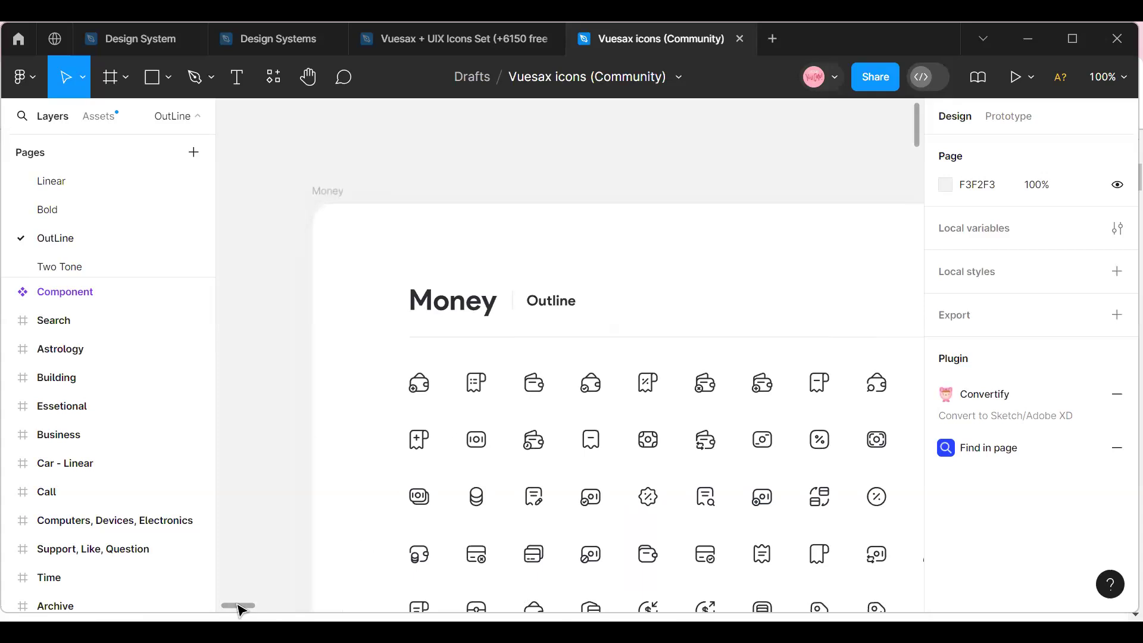
{"action": "left_click", "coordinate": [1111, 77]}
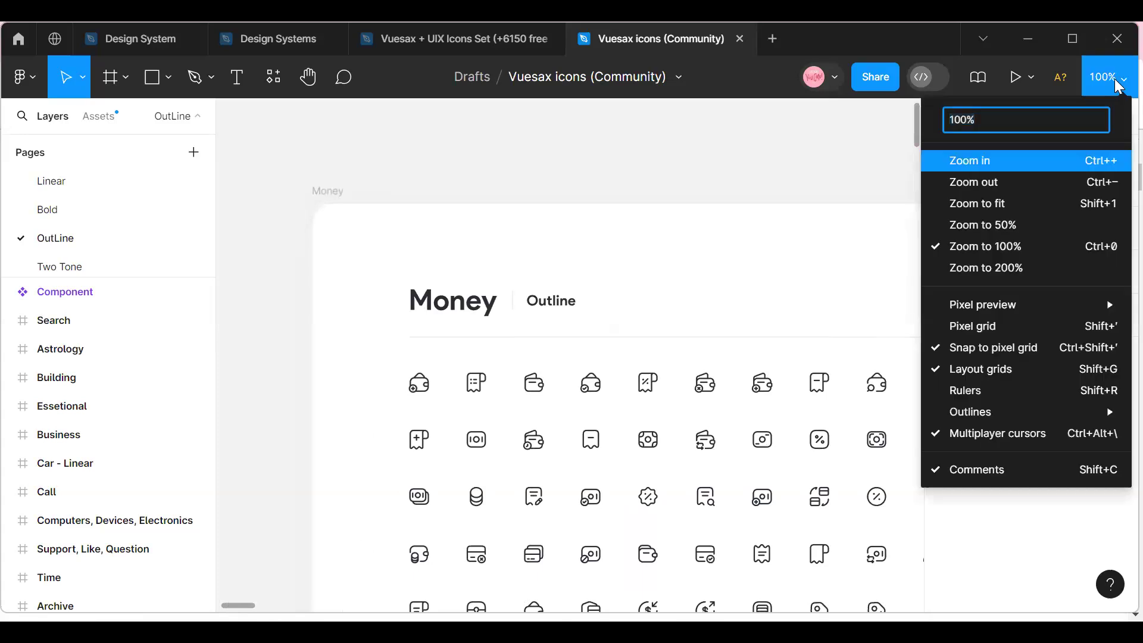
{"action": "left_click", "coordinate": [1058, 182]}
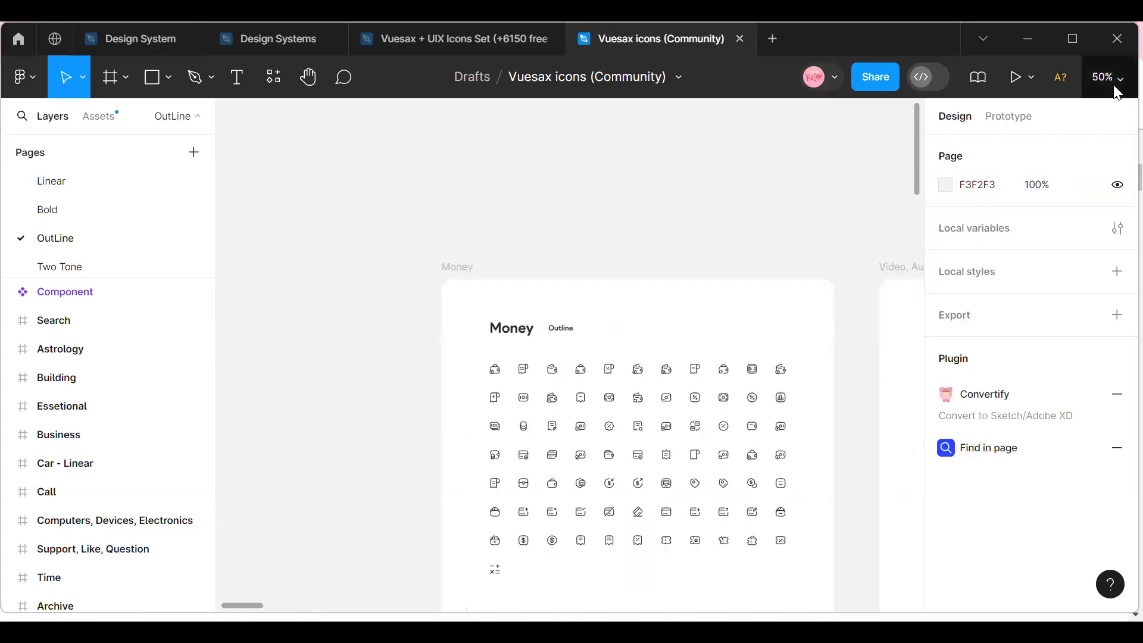
{"action": "left_click", "coordinate": [1115, 88]}
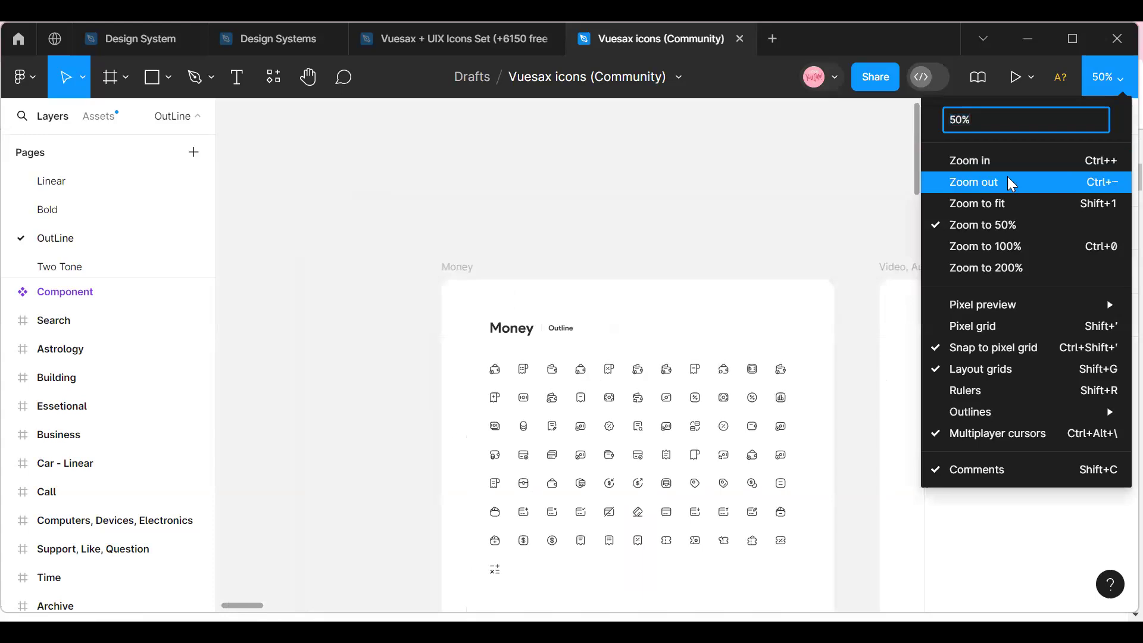
{"action": "left_click", "coordinate": [460, 269]}
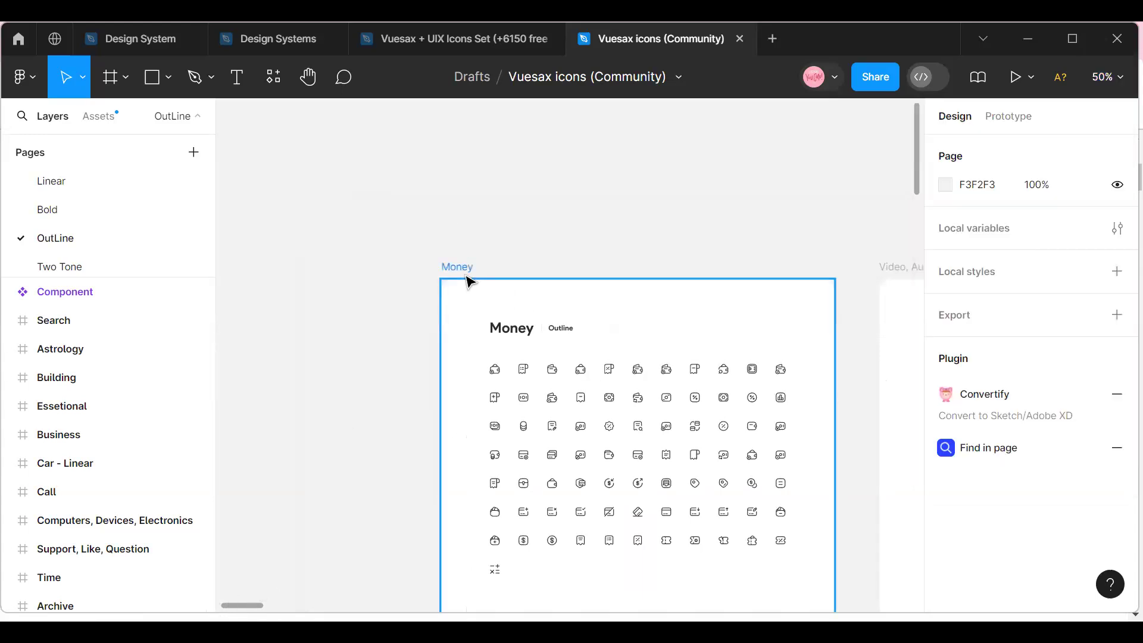
{"action": "left_click", "coordinate": [457, 268]}
{"action": "left_click_drag", "start_coordinate": [252, 603], "coordinate": [278, 606]}
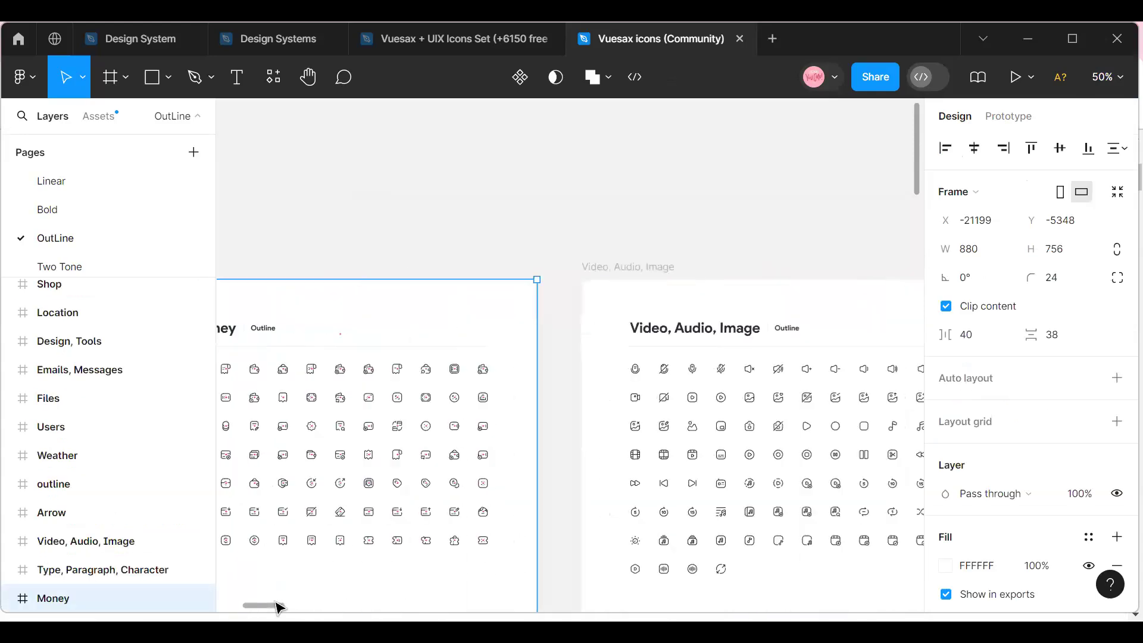
Open the Bold page and fit its whole content in the view.
{"action": "left_click", "coordinate": [55, 210]}
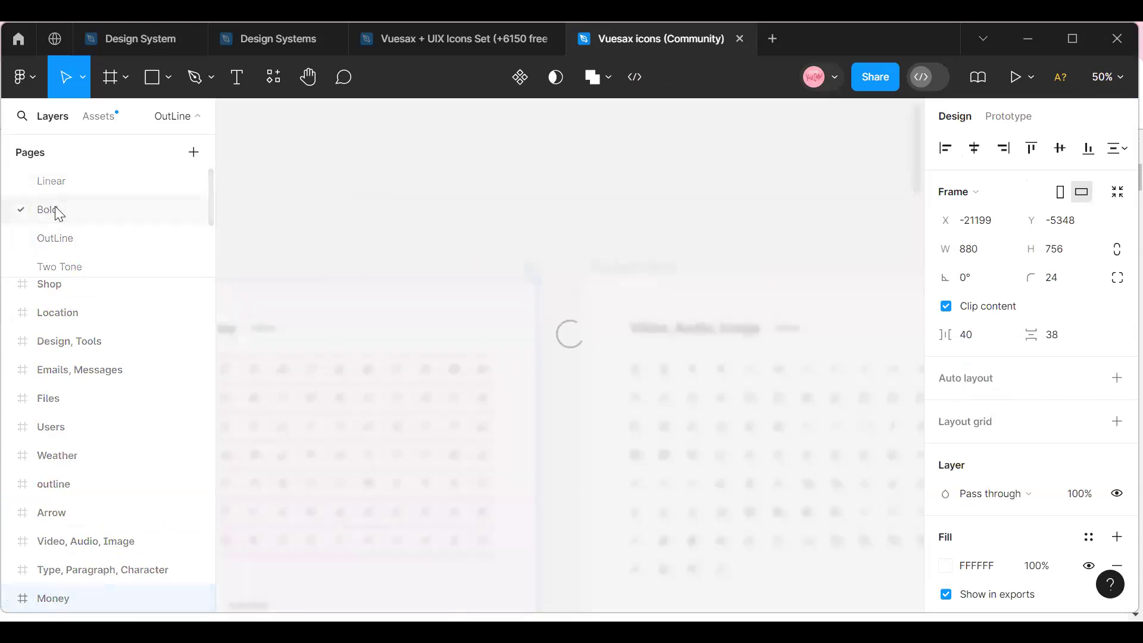
{"action": "left_click", "coordinate": [1106, 78]}
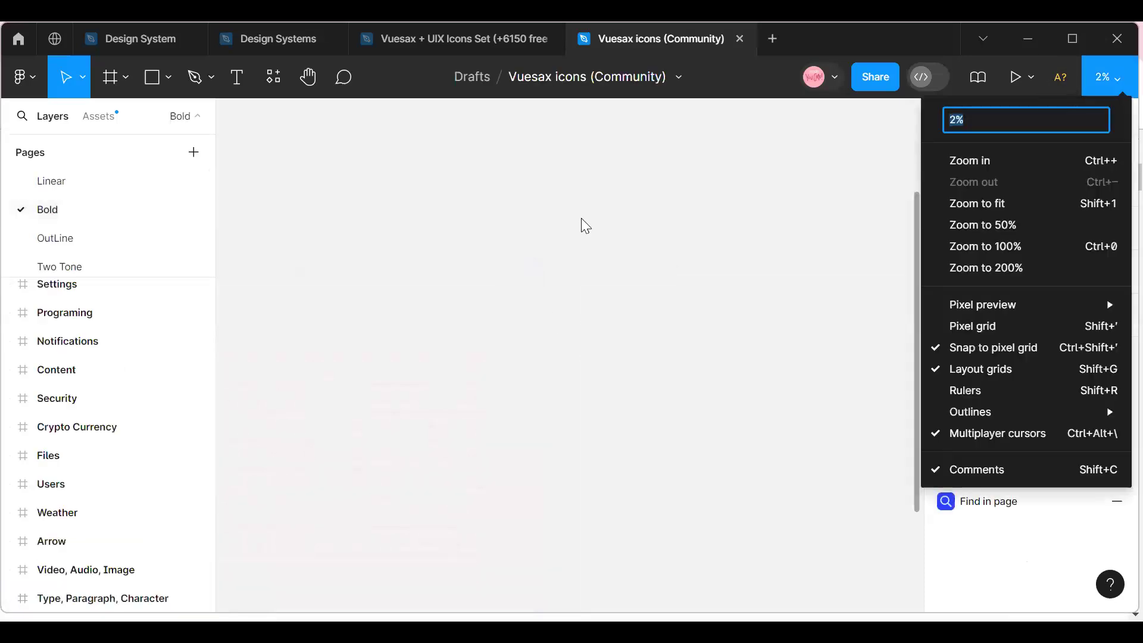
{"action": "left_click", "coordinate": [1023, 205]}
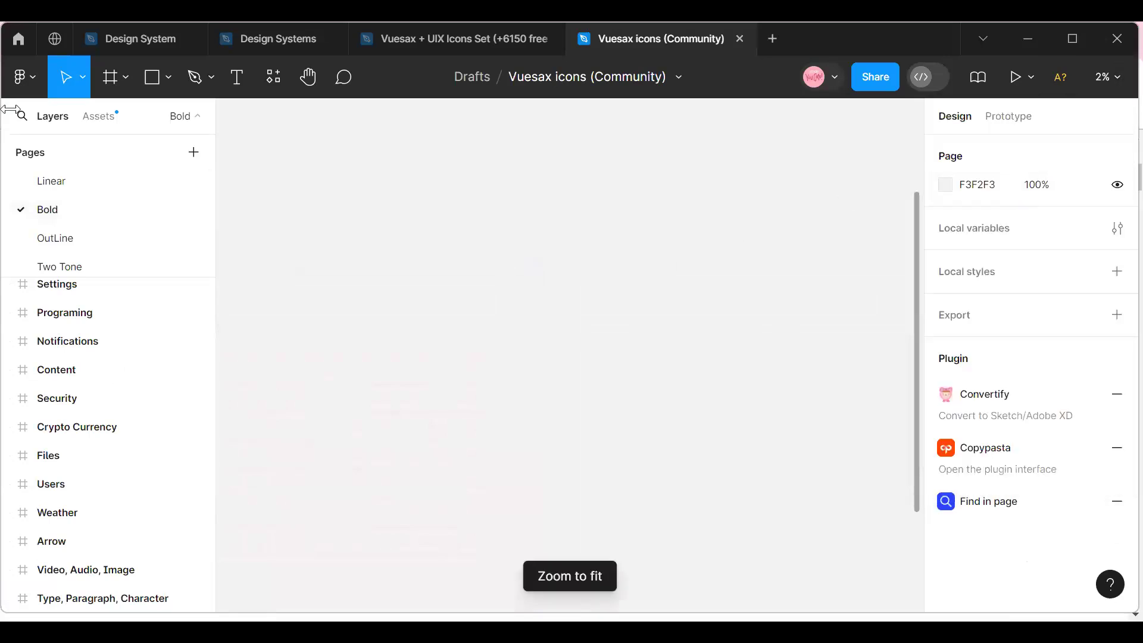
Return to the Linear page and look over its icon frames, from Money to Design, Tools.
{"action": "left_click", "coordinate": [55, 183]}
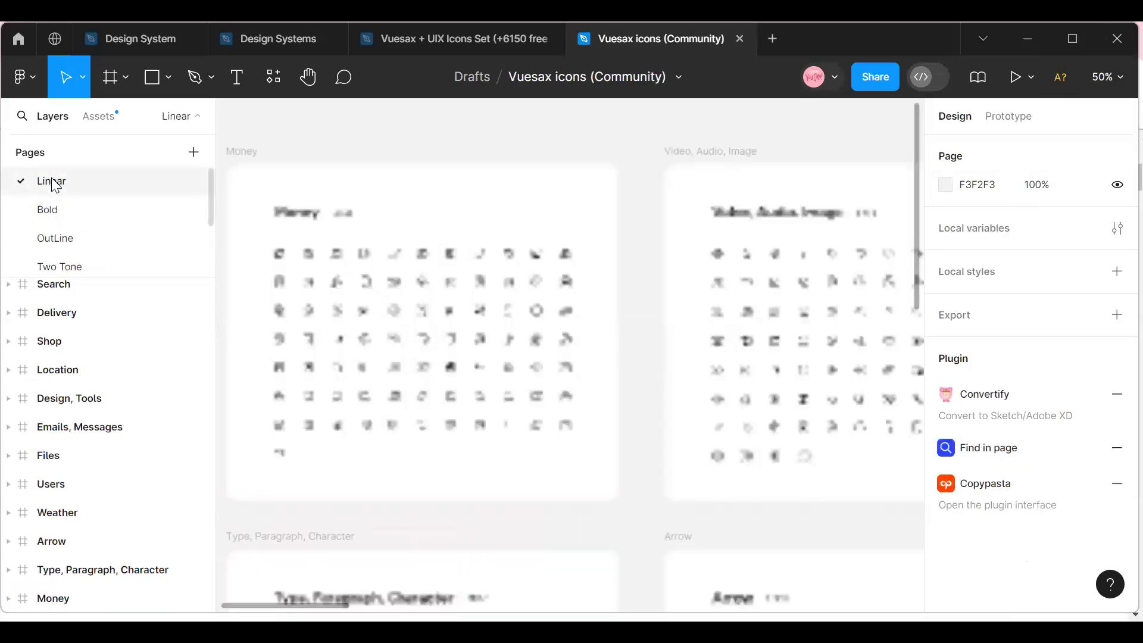
{"action": "left_click", "coordinate": [1106, 76]}
{"action": "left_click", "coordinate": [1006, 181]}
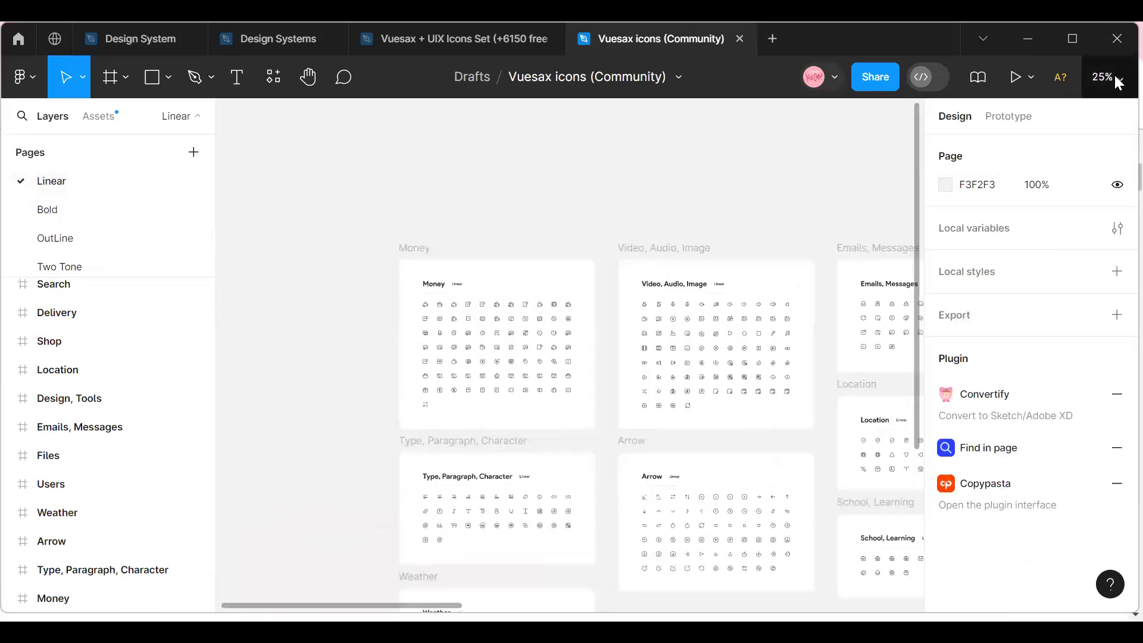
{"action": "left_click", "coordinate": [1108, 77]}
{"action": "left_click", "coordinate": [1021, 179]}
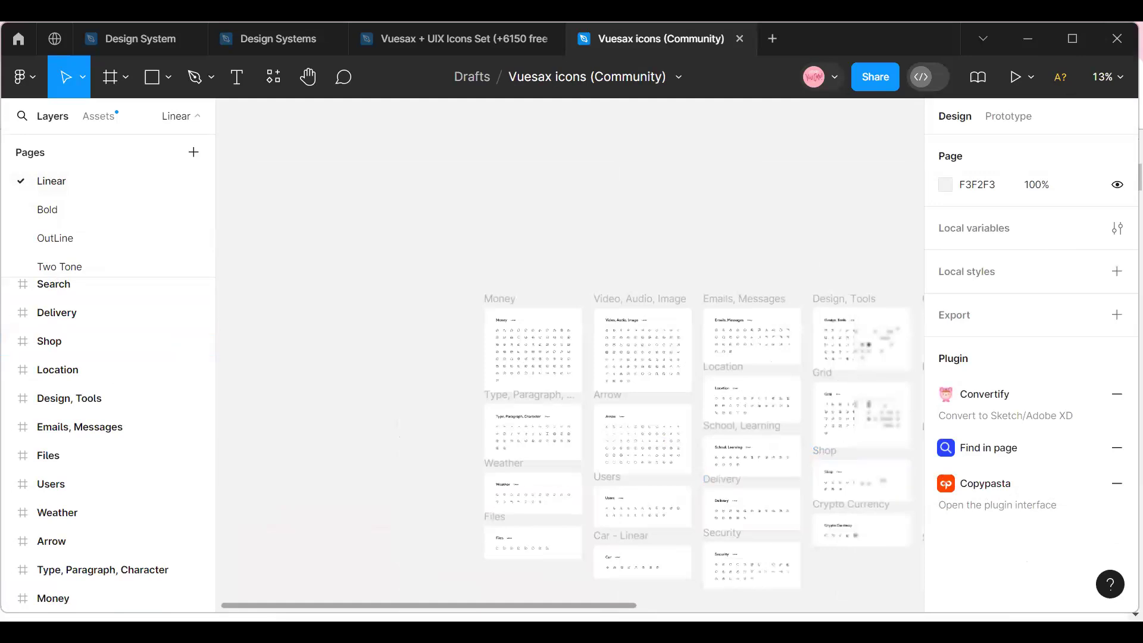
{"action": "left_click_drag", "start_coordinate": [562, 607], "coordinate": [450, 605]}
{"action": "left_click", "coordinate": [1108, 77]}
{"action": "left_click", "coordinate": [970, 160]}
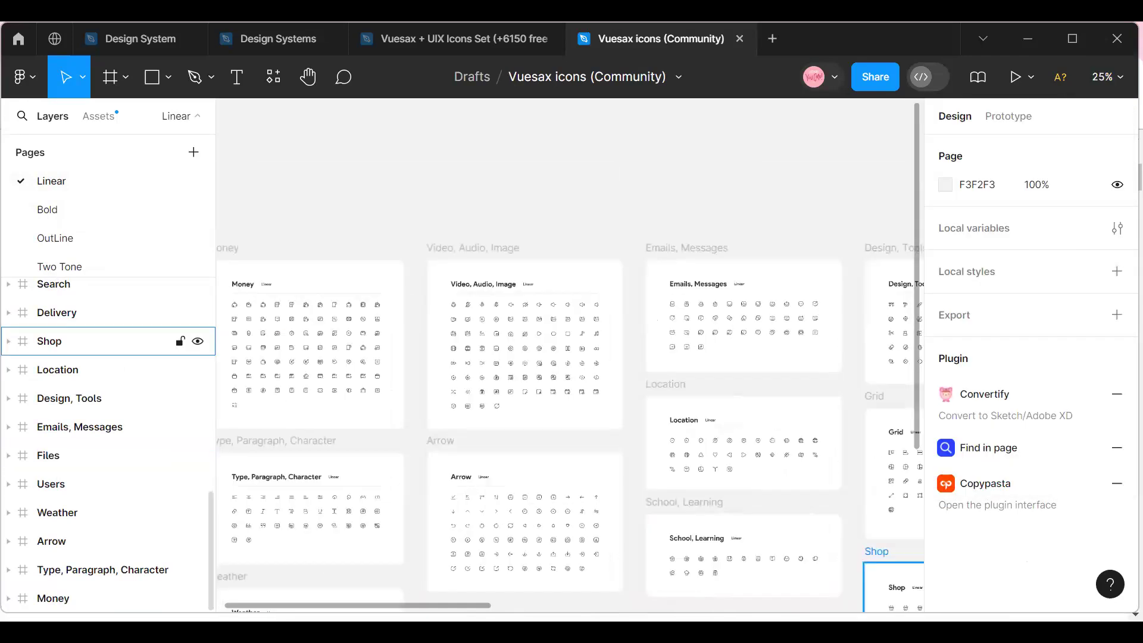
Select the first two columns of icon frames on the Linear page, from Money through Car - Linear, and copy them.
{"action": "left_click_drag", "start_coordinate": [393, 607], "coordinate": [367, 611]}
{"action": "left_click", "coordinate": [309, 250]}
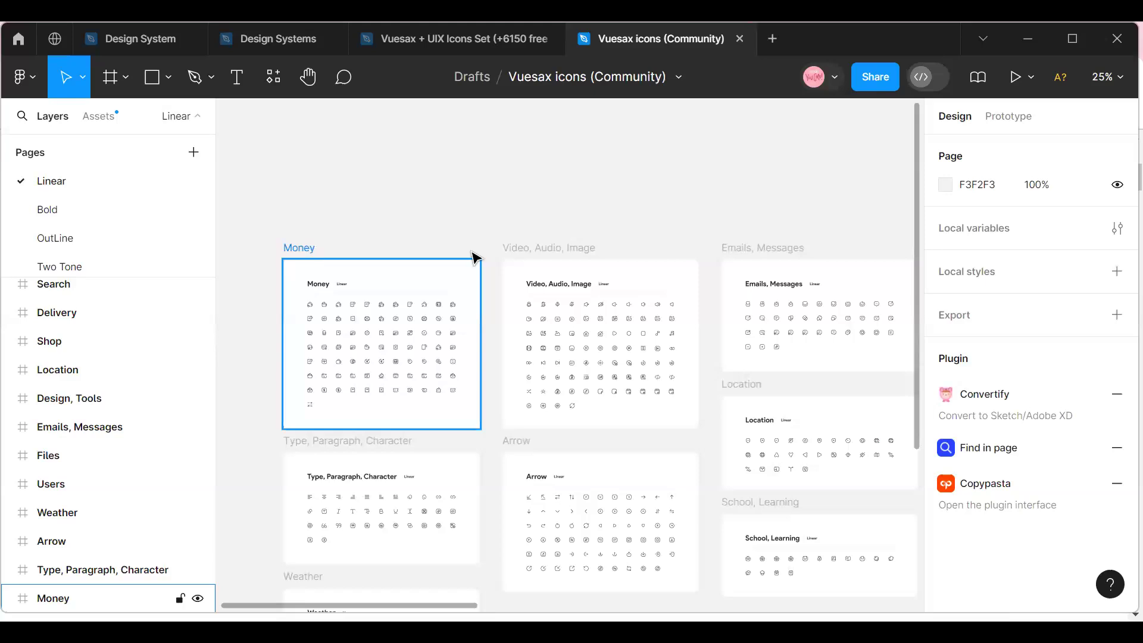
{"action": "scroll", "coordinate": [570, 352], "scroll_direction": "down", "scroll_amount": 1}
{"action": "scroll", "coordinate": [572, 355], "scroll_direction": "down", "scroll_amount": 1}
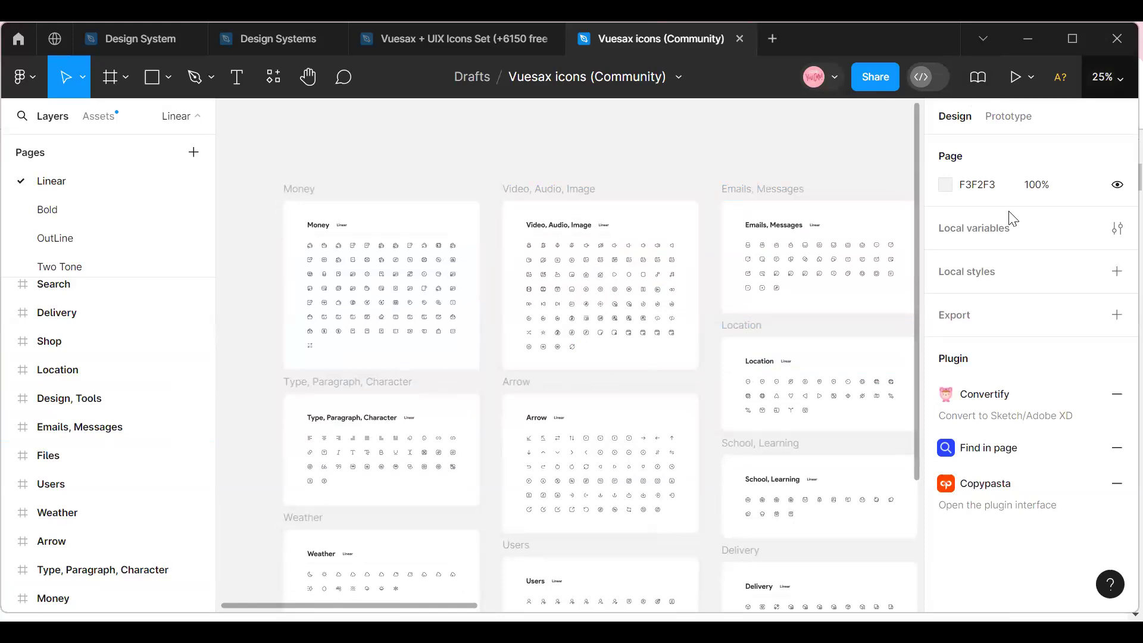
{"action": "left_click", "coordinate": [1107, 77]}
{"action": "left_click", "coordinate": [979, 180]}
{"action": "left_click_drag", "start_coordinate": [372, 241], "coordinate": [644, 579]}
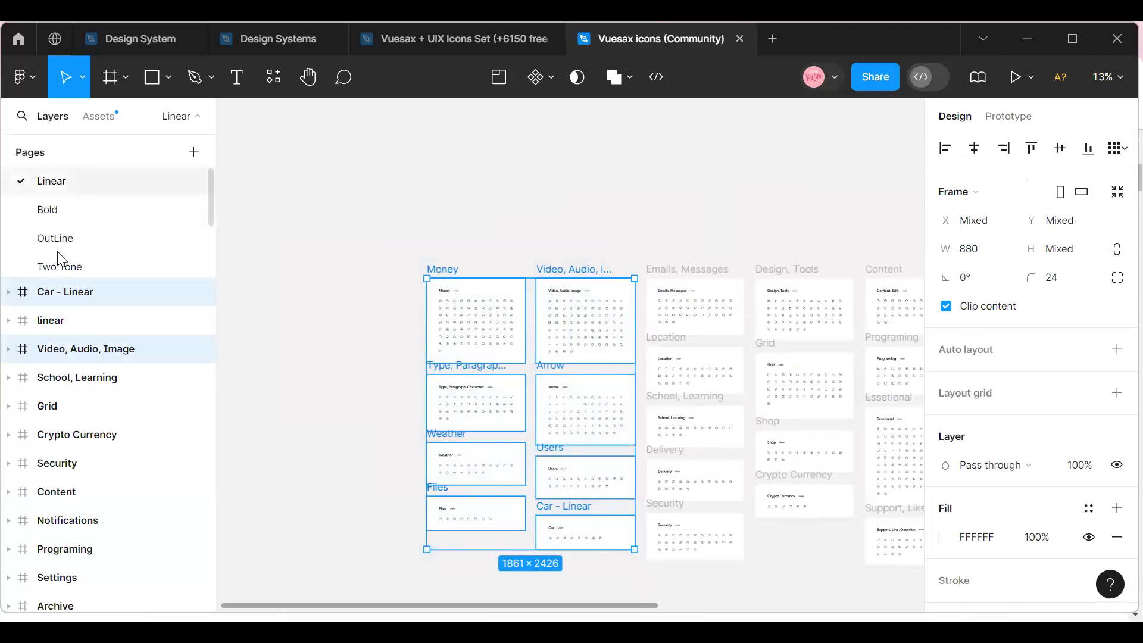
Switch to the Design System file and paste the copied icon frames over the Icons section.
{"action": "left_click", "coordinate": [116, 34]}
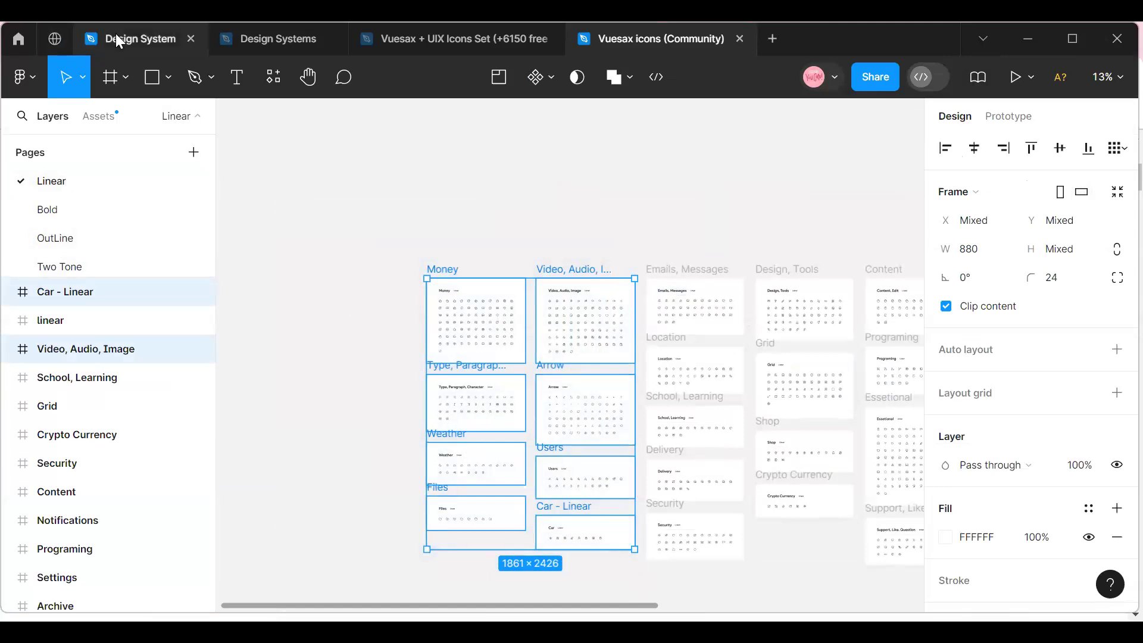
{"action": "scroll", "coordinate": [420, 297], "scroll_direction": "up", "scroll_amount": 5}
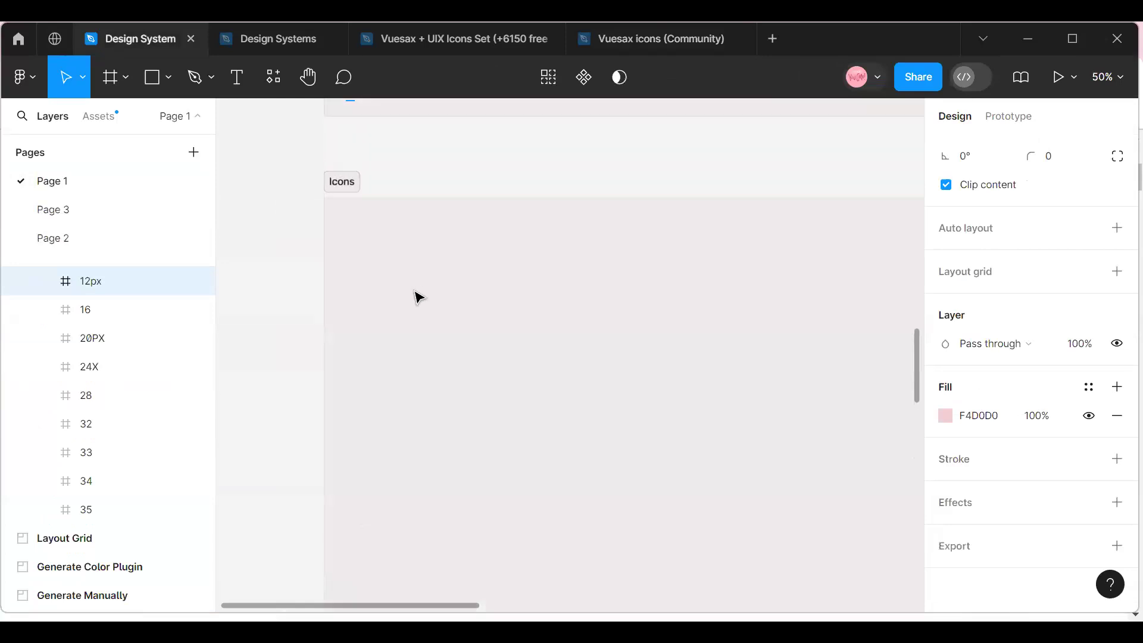
{"action": "left_click", "coordinate": [370, 284]}
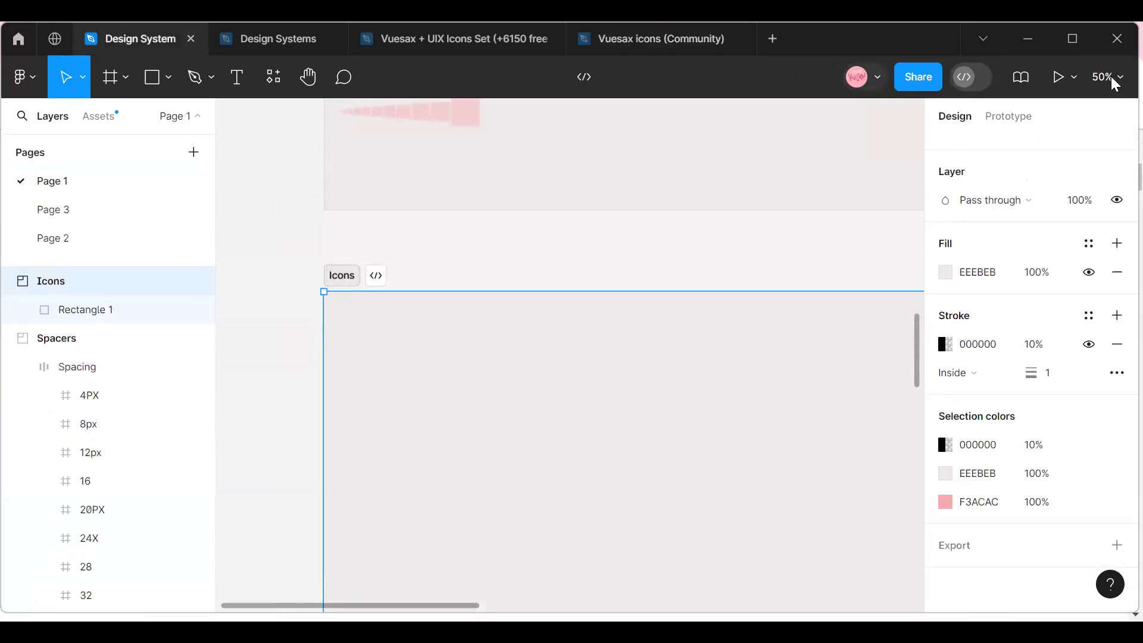
{"action": "left_click", "coordinate": [1111, 77]}
{"action": "left_click", "coordinate": [1029, 200]}
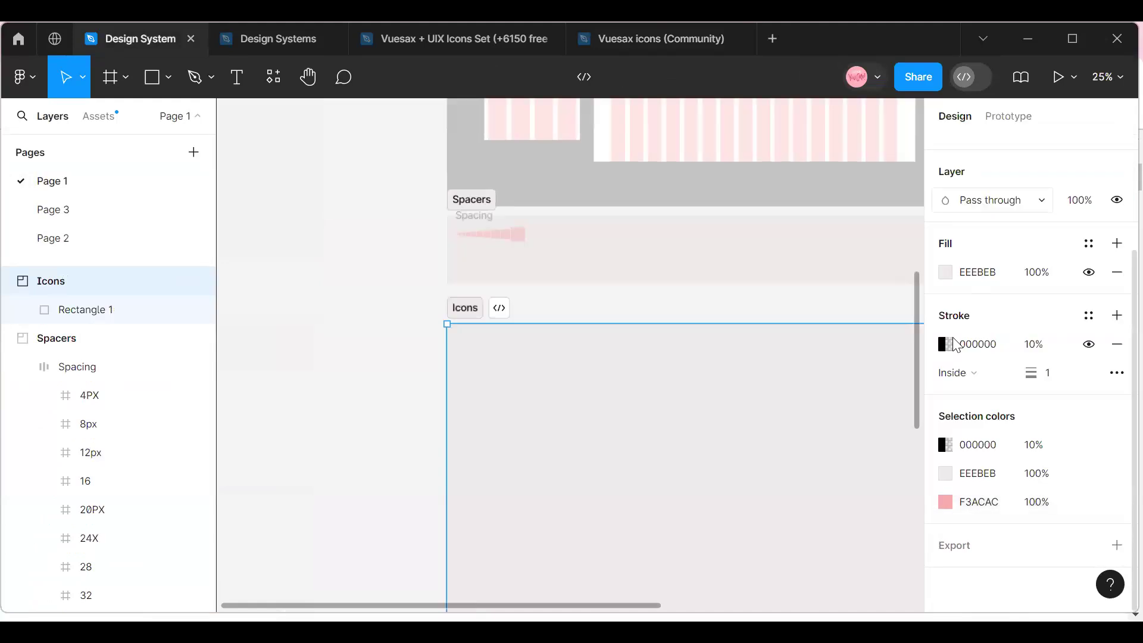
{"action": "left_click", "coordinate": [1114, 82]}
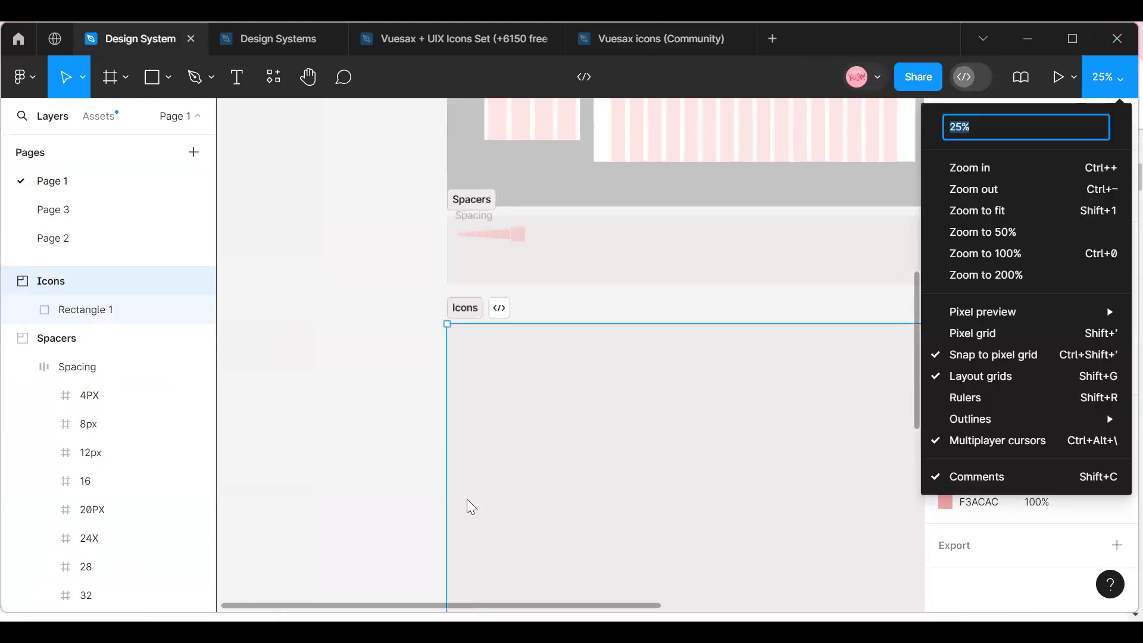
{"action": "left_click", "coordinate": [309, 489]}
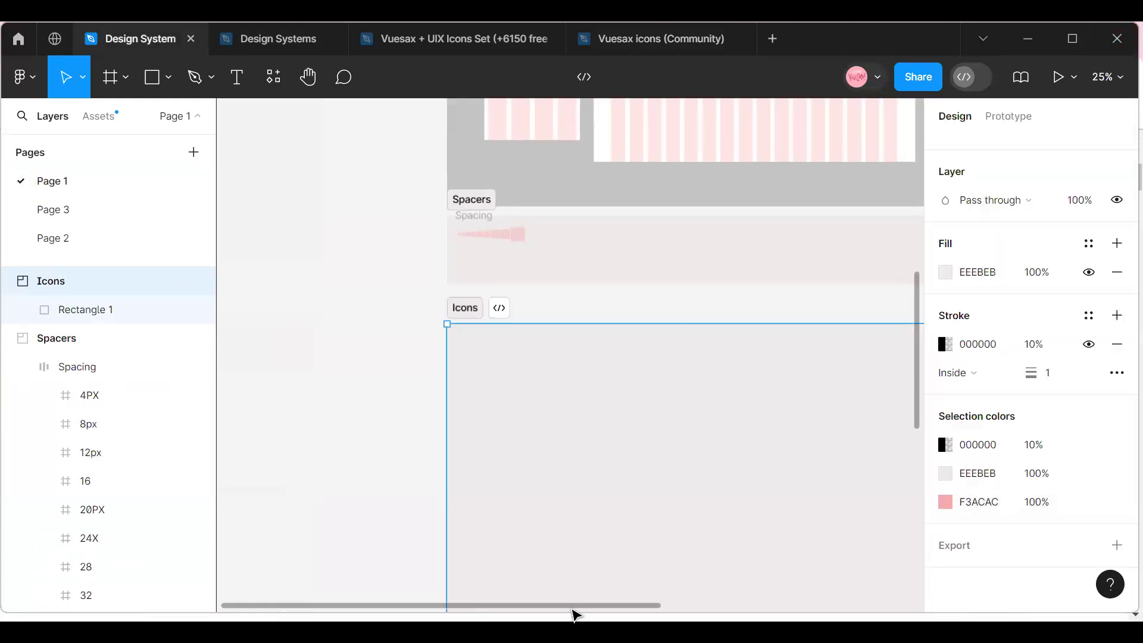
{"action": "mouse_move", "coordinate": [613, 607]}
{"action": "left_mouse_down"}
{"action": "mouse_move", "coordinate": [899, 613]}
{"action": "mouse_move", "coordinate": [625, 612]}
{"action": "left_mouse_up"}
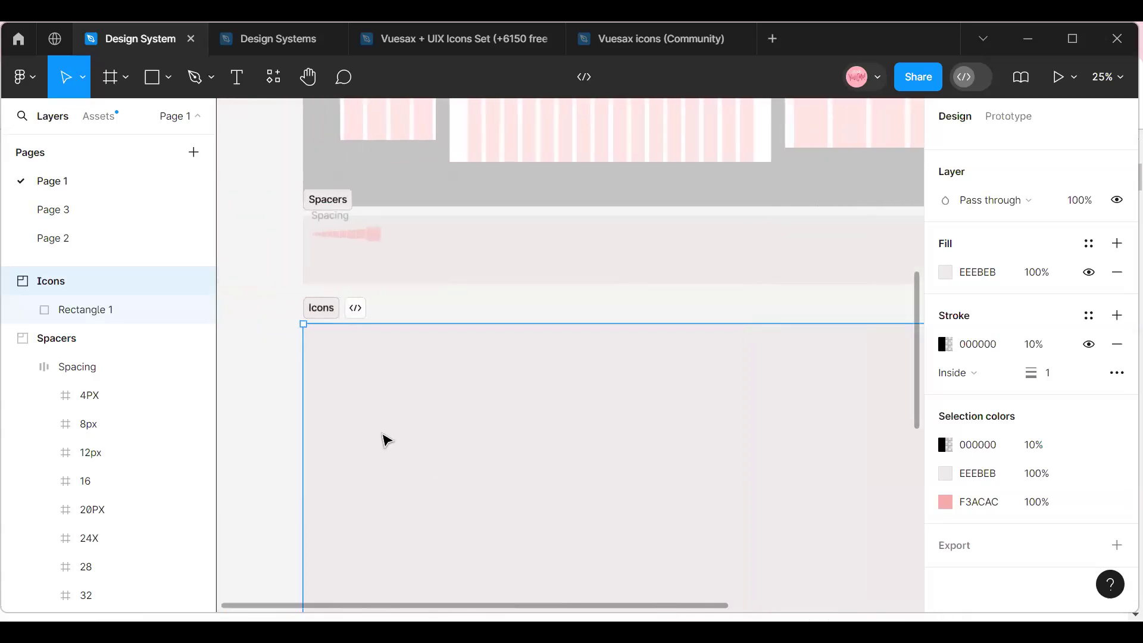
{"action": "left_click", "coordinate": [357, 405]}
{"action": "right_click", "coordinate": [350, 309]}
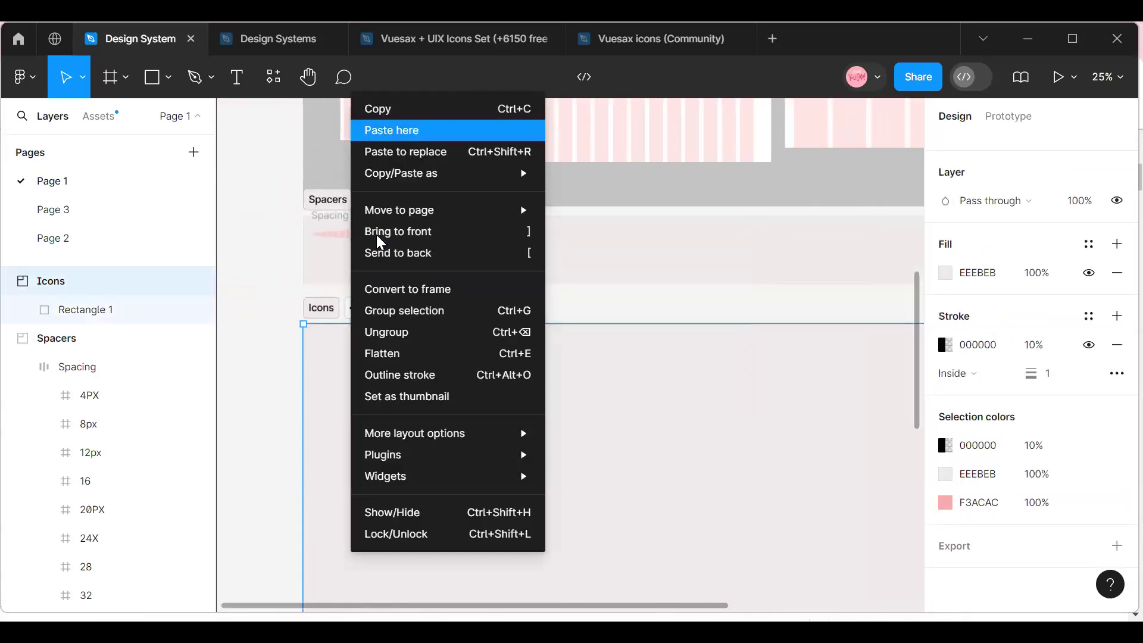
{"action": "left_click", "coordinate": [377, 235]}
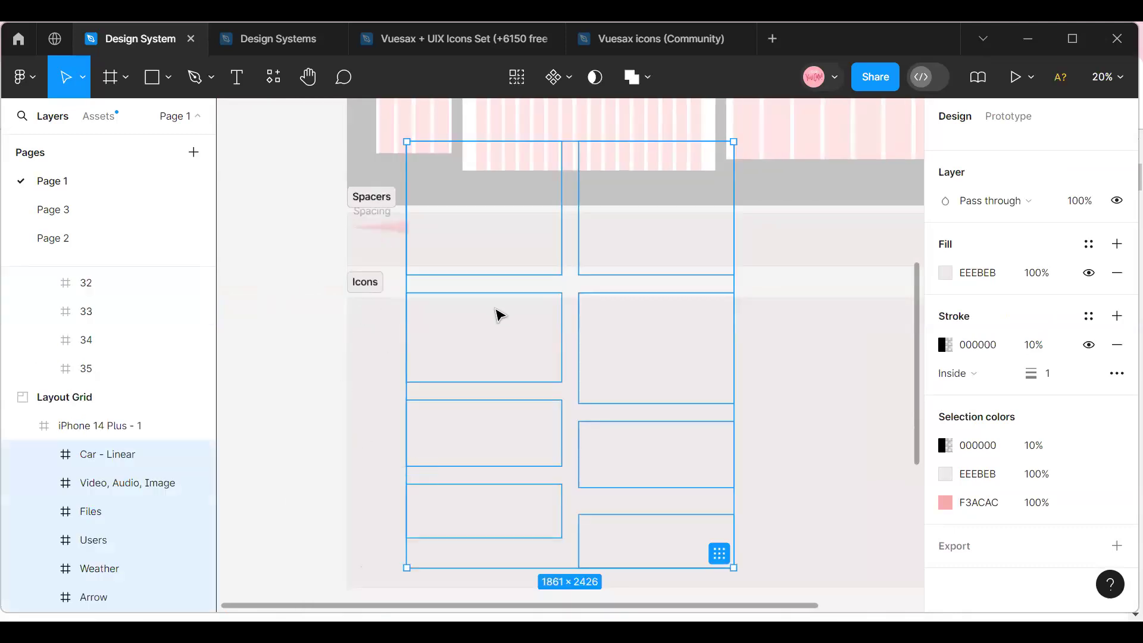
Move the pasted icon frames down out of the Layout Grid section and over the Icons section.
{"action": "key", "text": "ctrl+z"}
{"action": "key", "text": "ctrl+z"}
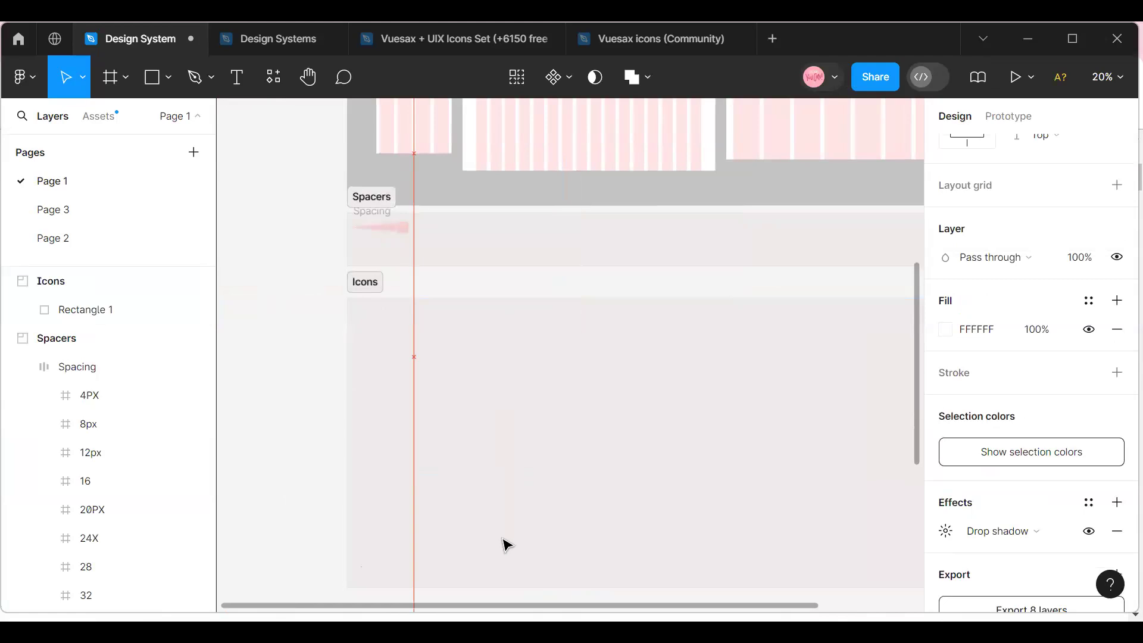
{"action": "scroll", "coordinate": [464, 478], "scroll_direction": "down", "scroll_amount": 2}
{"action": "left_click_drag", "start_coordinate": [450, 385], "coordinate": [449, 382]}
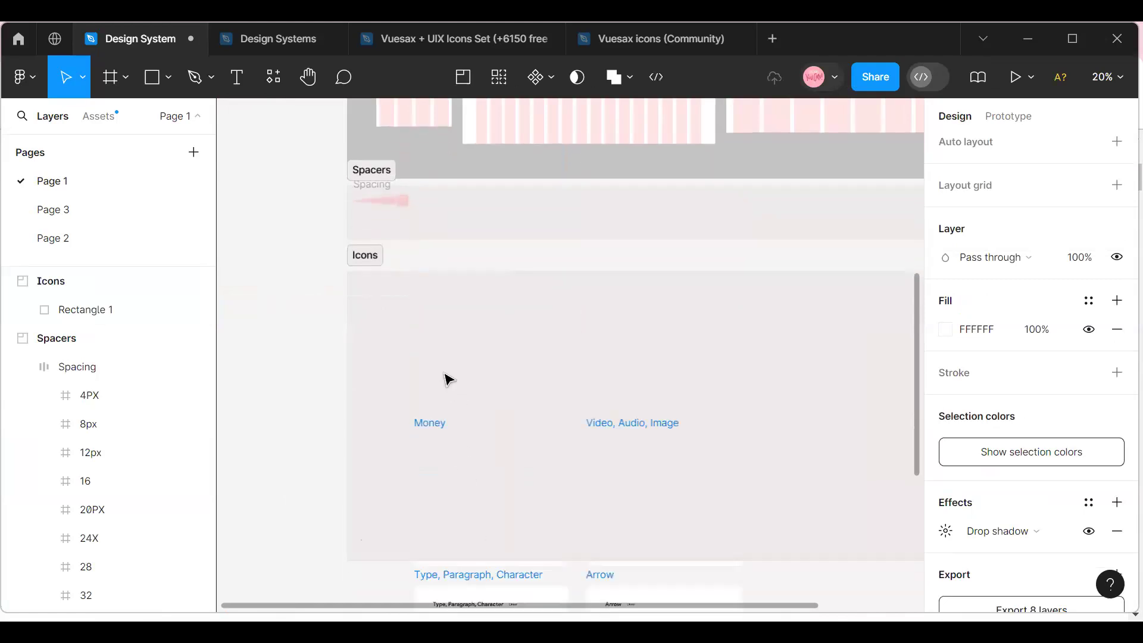
{"action": "left_click_drag", "start_coordinate": [450, 517], "coordinate": [439, 392]}
Reselect the eight pasted icon frames and reposition them so they are nested in the Icons section.
{"action": "left_click", "coordinate": [371, 280]}
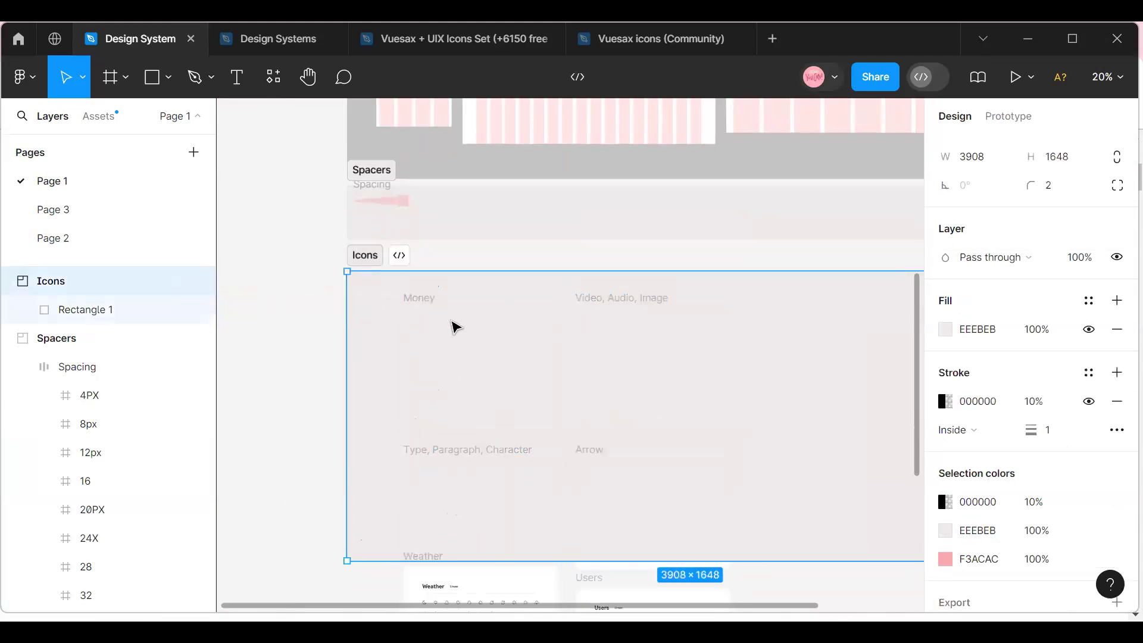
{"action": "left_click", "coordinate": [380, 314]}
{"action": "left_click", "coordinate": [362, 272]}
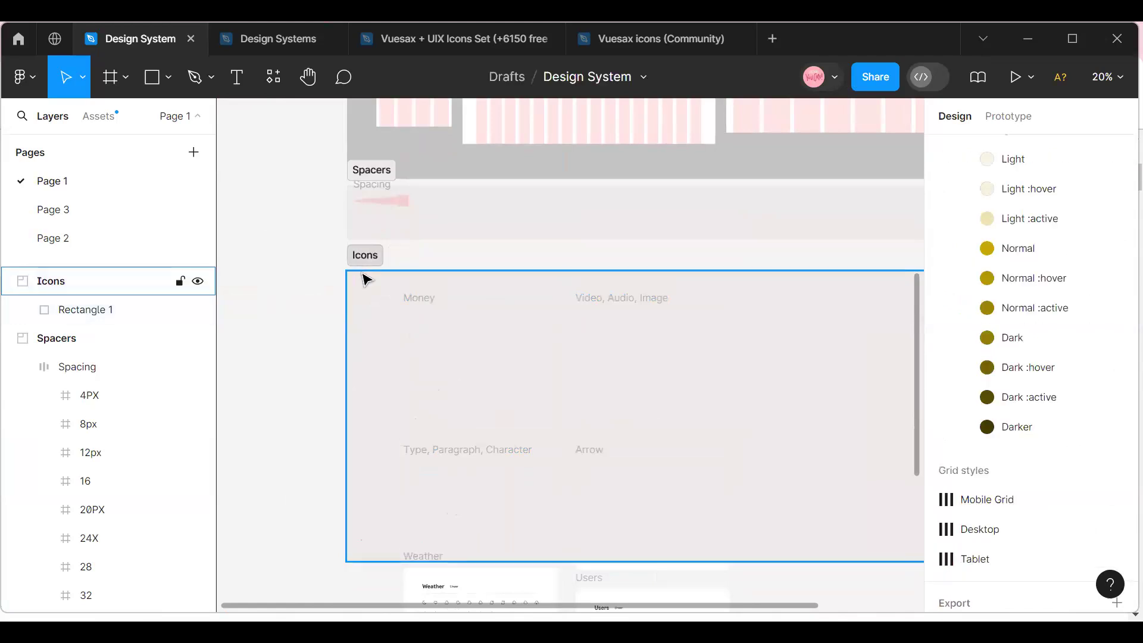
{"action": "left_click", "coordinate": [364, 278]}
{"action": "key", "text": "Return"}
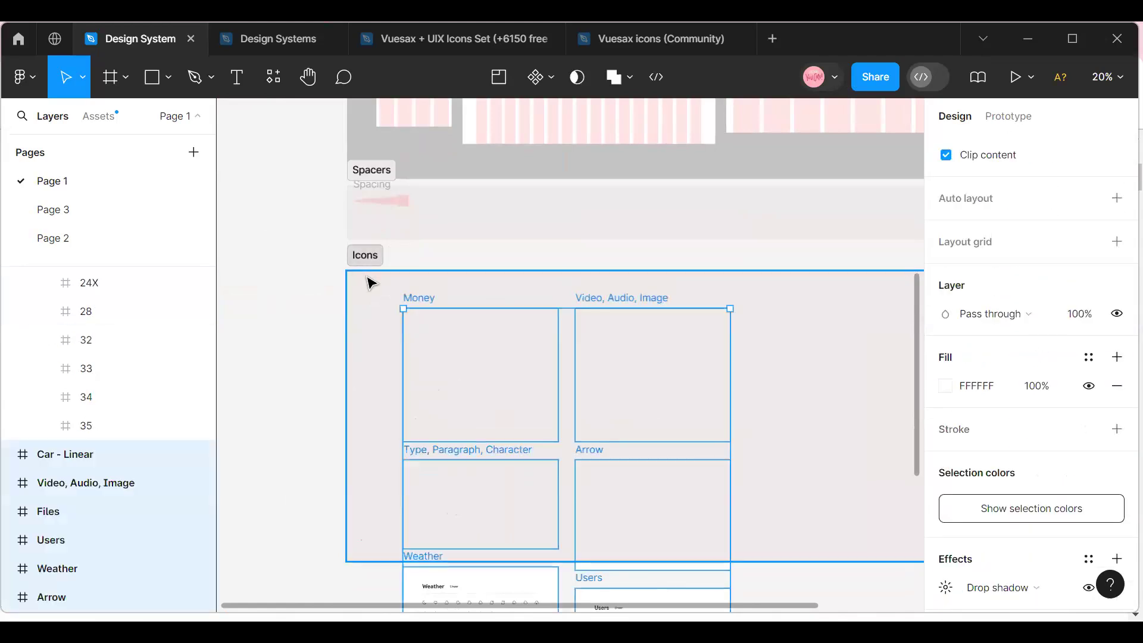
{"action": "left_click_drag", "start_coordinate": [480, 471], "coordinate": [454, 247]}
{"action": "right_click", "coordinate": [454, 248]}
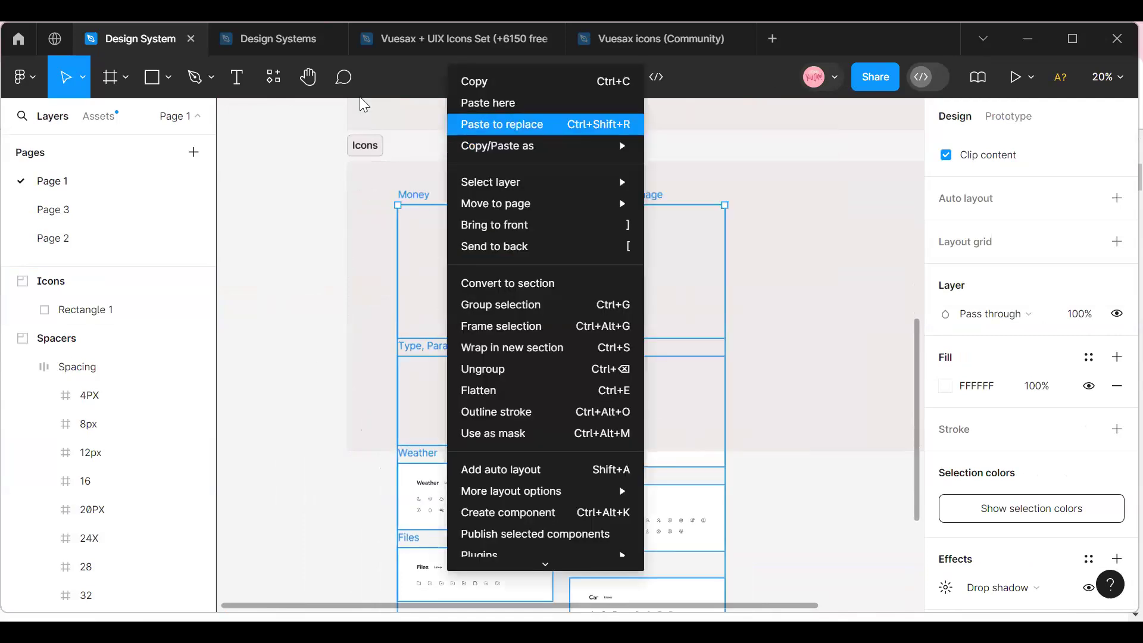
{"action": "key", "text": "Escape"}
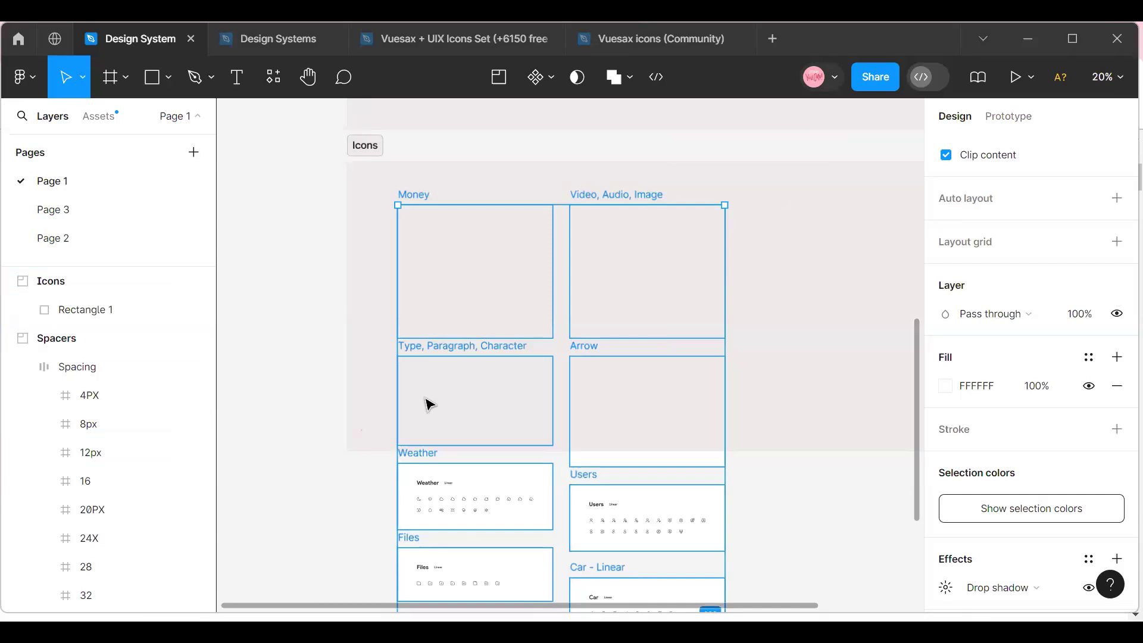
{"action": "left_click_drag", "start_coordinate": [500, 504], "coordinate": [517, 472]}
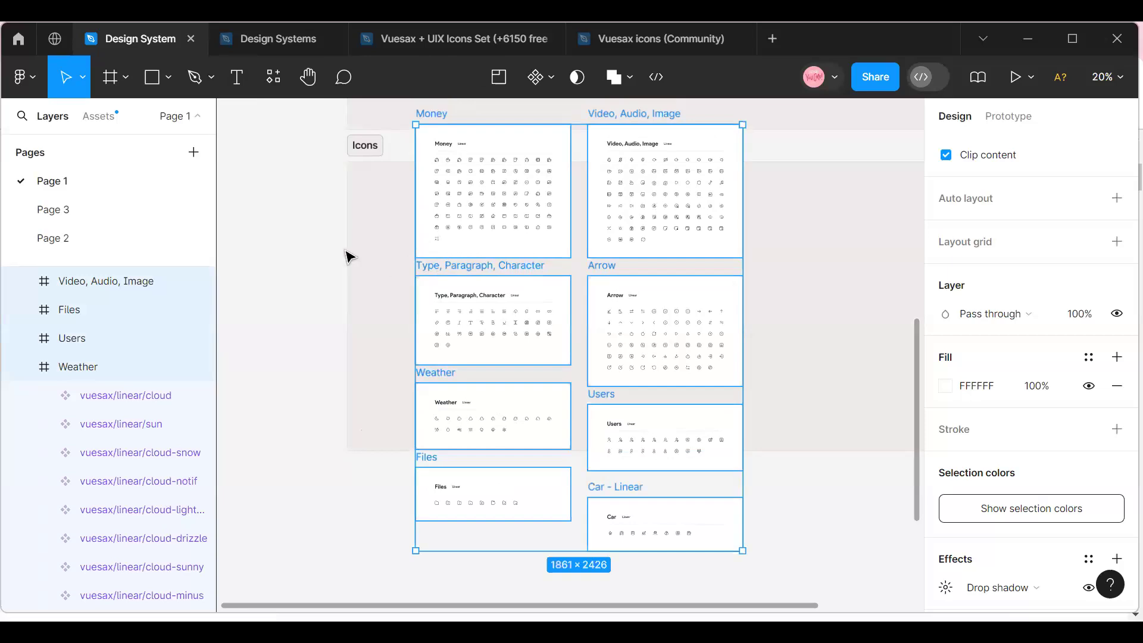
{"action": "key", "text": "Escape"}
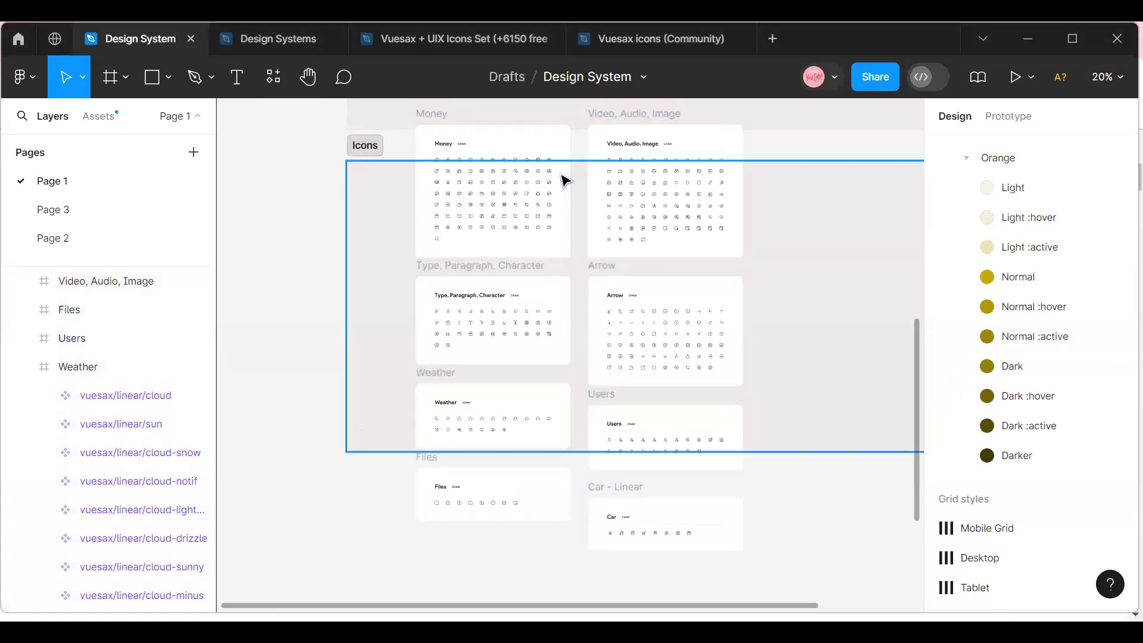
Extend the Icons section downward to a height of 3967 so all the icon frames fit.
{"action": "left_click", "coordinate": [564, 180]}
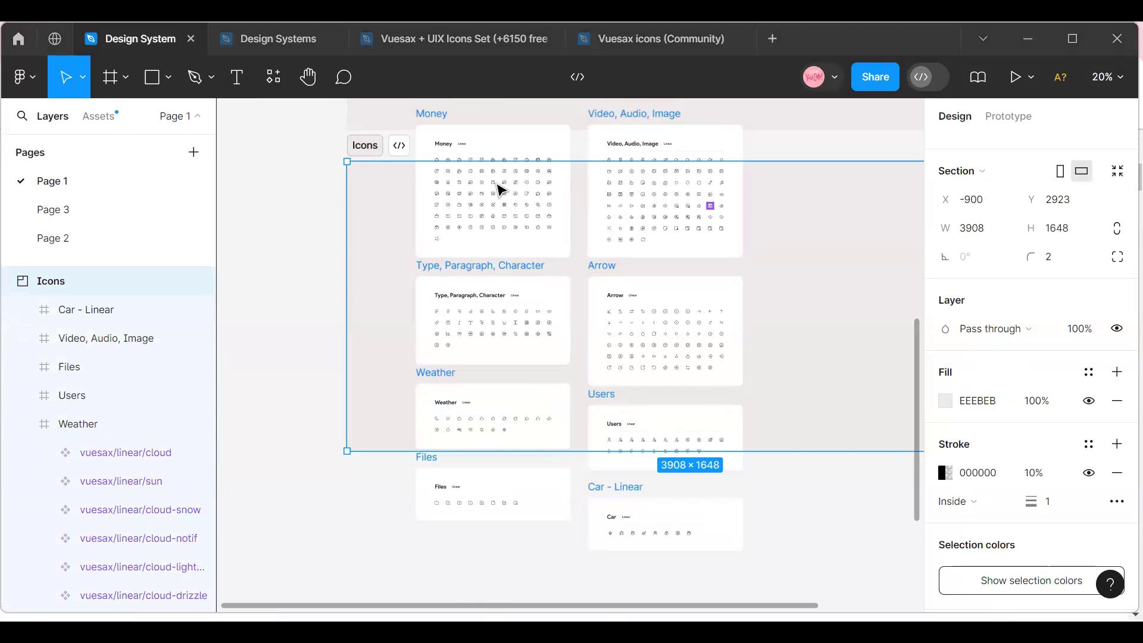
{"action": "left_click_drag", "start_coordinate": [404, 450], "coordinate": [416, 589]}
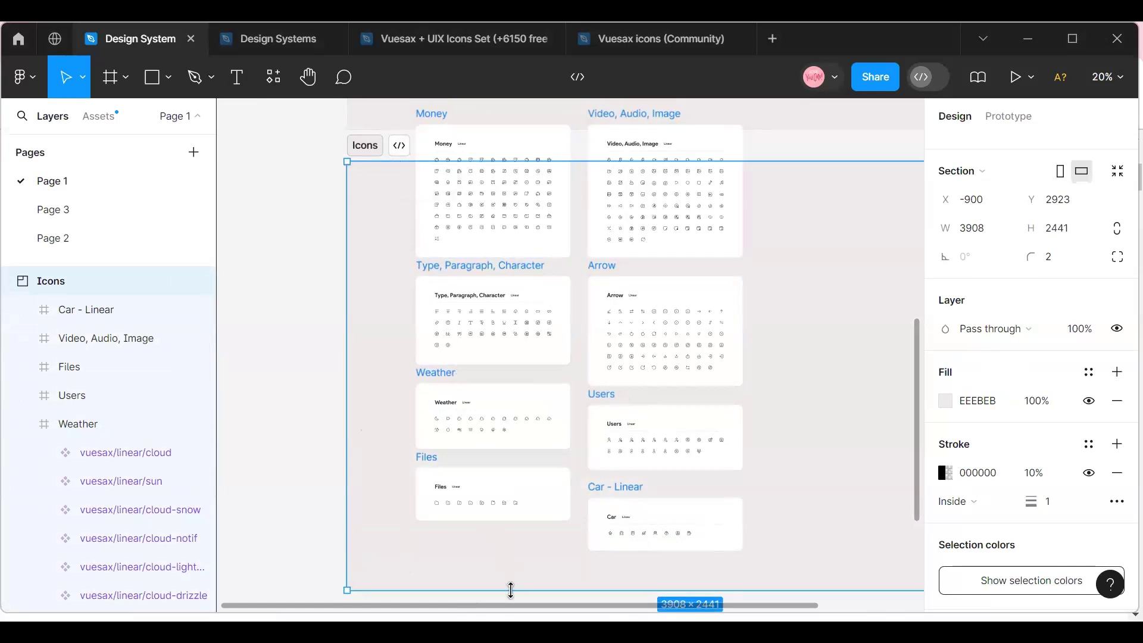
{"action": "left_click_drag", "start_coordinate": [510, 590], "coordinate": [510, 544]}
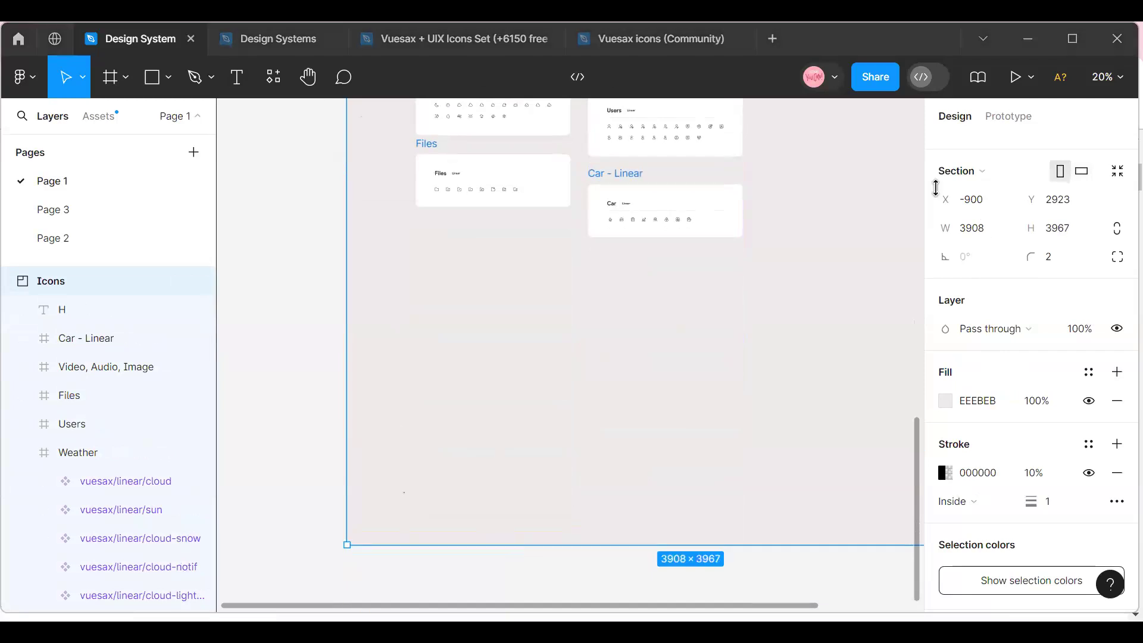
Select the Money and Video, Audio, Image frames together and move them to the right of the Arrow frame.
{"action": "scroll", "coordinate": [629, 449], "scroll_direction": "up", "scroll_amount": 10}
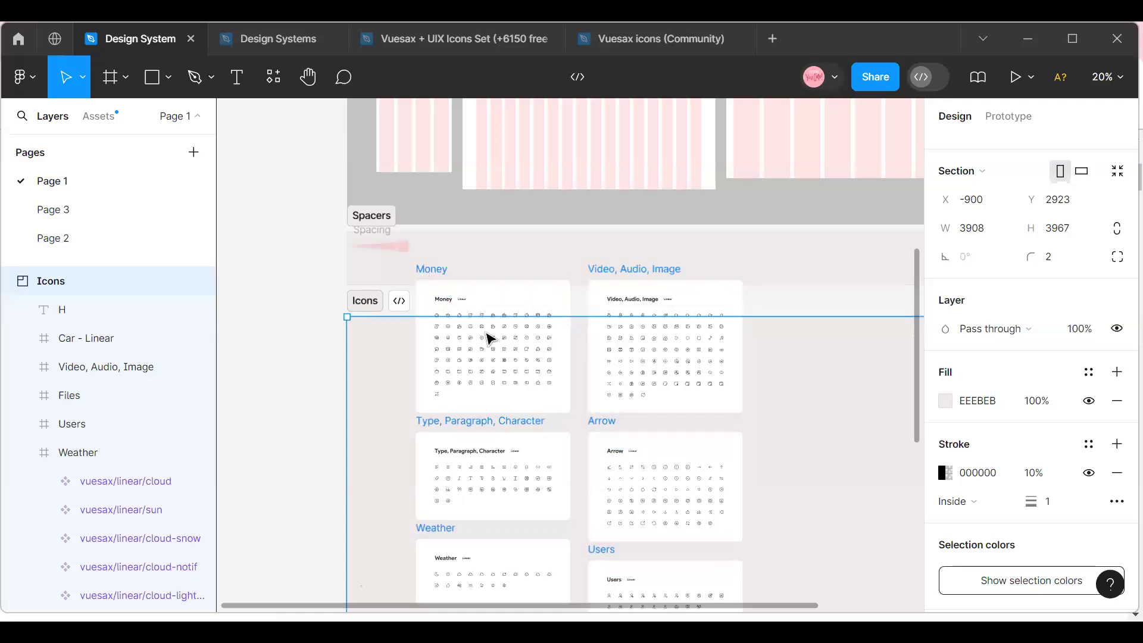
{"action": "left_click", "coordinate": [279, 295]}
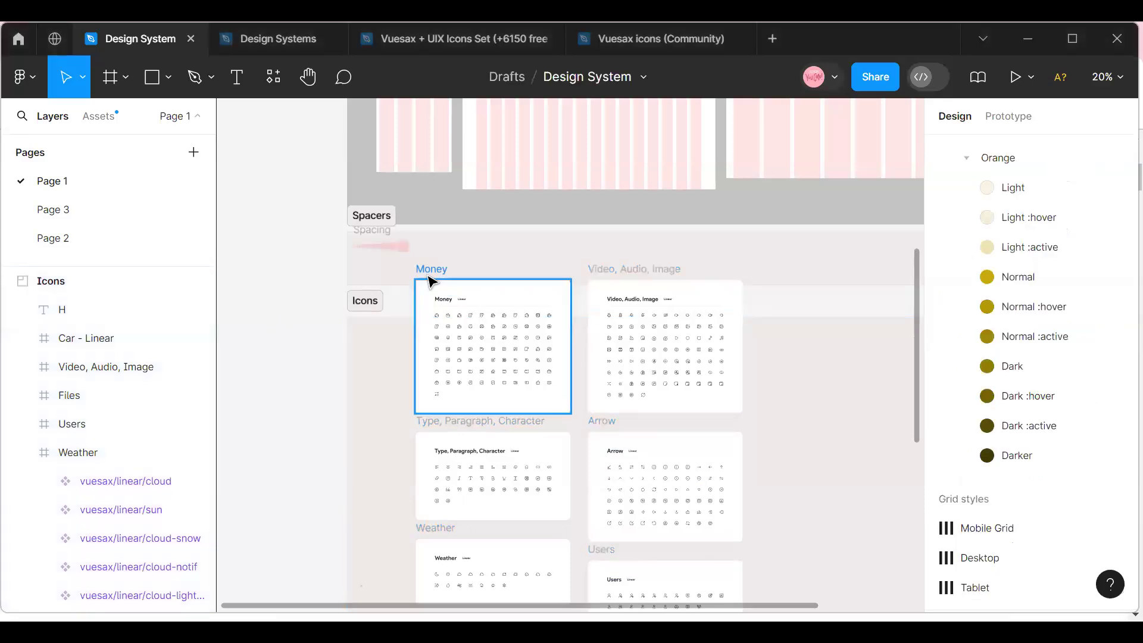
{"action": "left_click", "coordinate": [428, 275]}
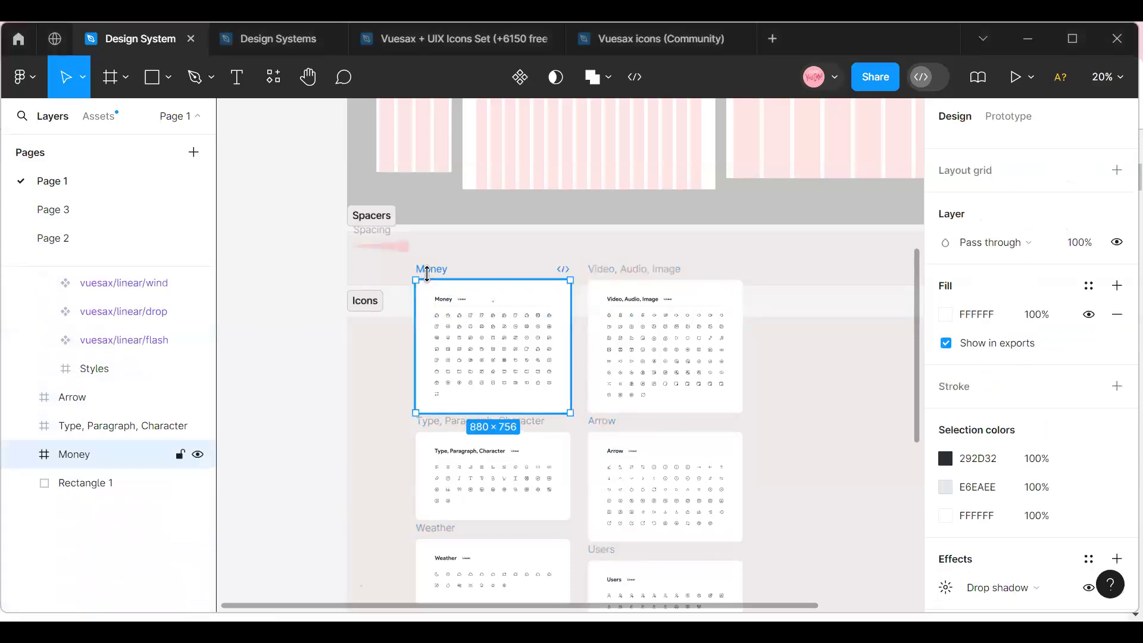
{"action": "left_click", "coordinate": [648, 278], "text": "shift"}
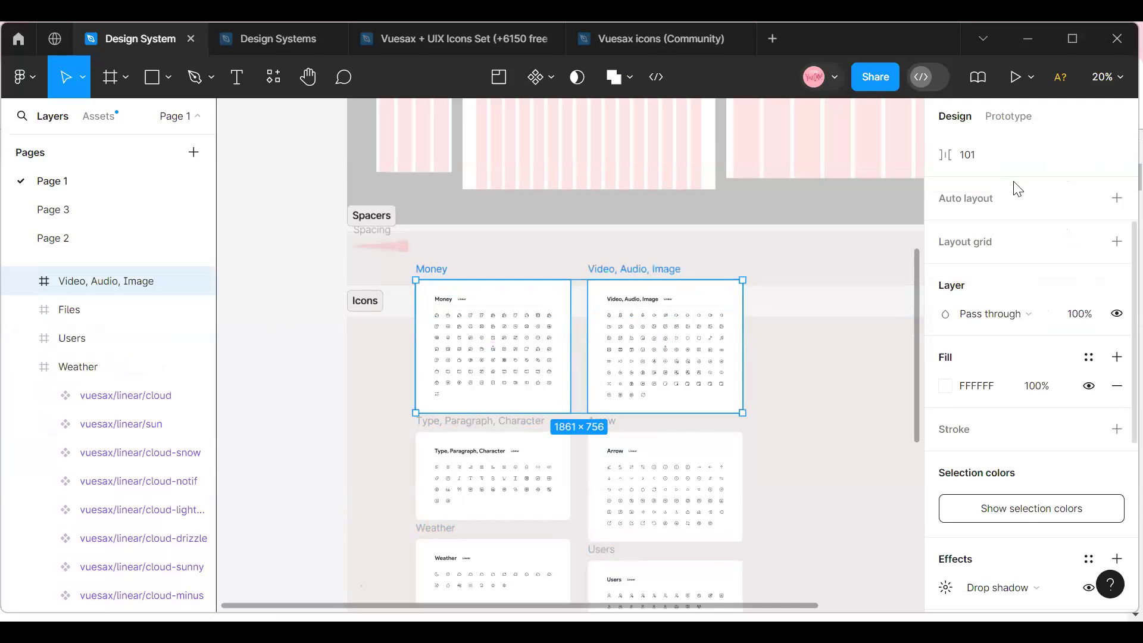
{"action": "left_click_drag", "start_coordinate": [588, 375], "coordinate": [711, 490]}
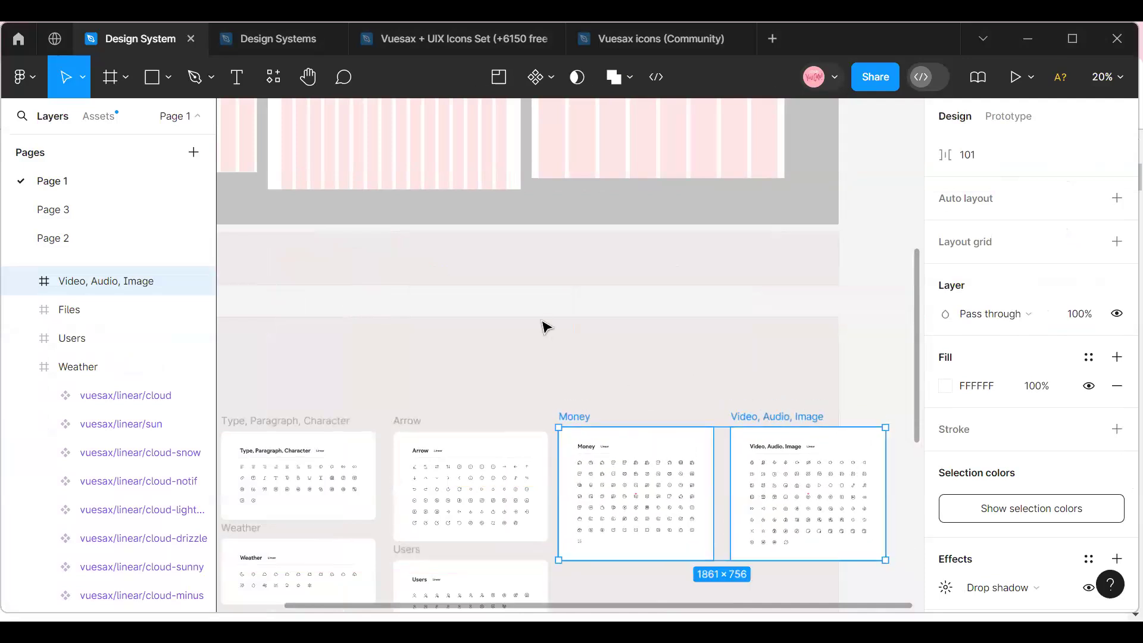
Widen the Icons section to 4253 so it encloses the Video, Audio, Image frame.
{"action": "left_click", "coordinate": [546, 326]}
{"action": "left_click", "coordinate": [534, 315]}
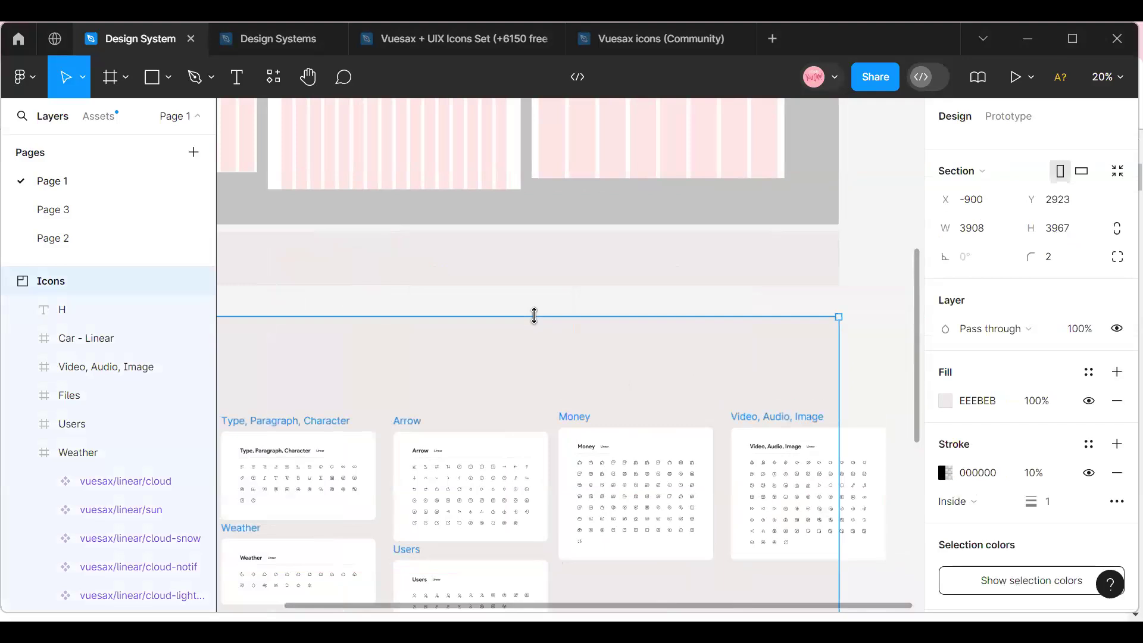
{"action": "left_click_drag", "start_coordinate": [839, 377], "coordinate": [647, 383]}
{"action": "left_click_drag", "start_coordinate": [539, 610], "coordinate": [235, 591]}
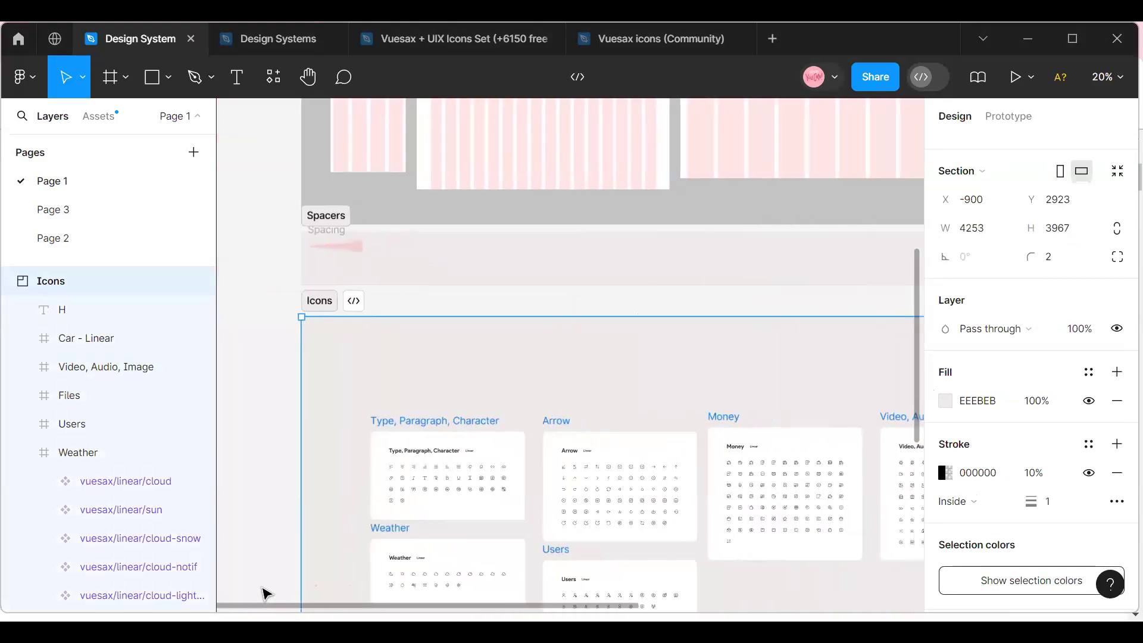
Move the Car - Linear frame up closer to the Users frame and deselect it.
{"action": "scroll", "coordinate": [510, 432], "scroll_direction": "down", "scroll_amount": 5}
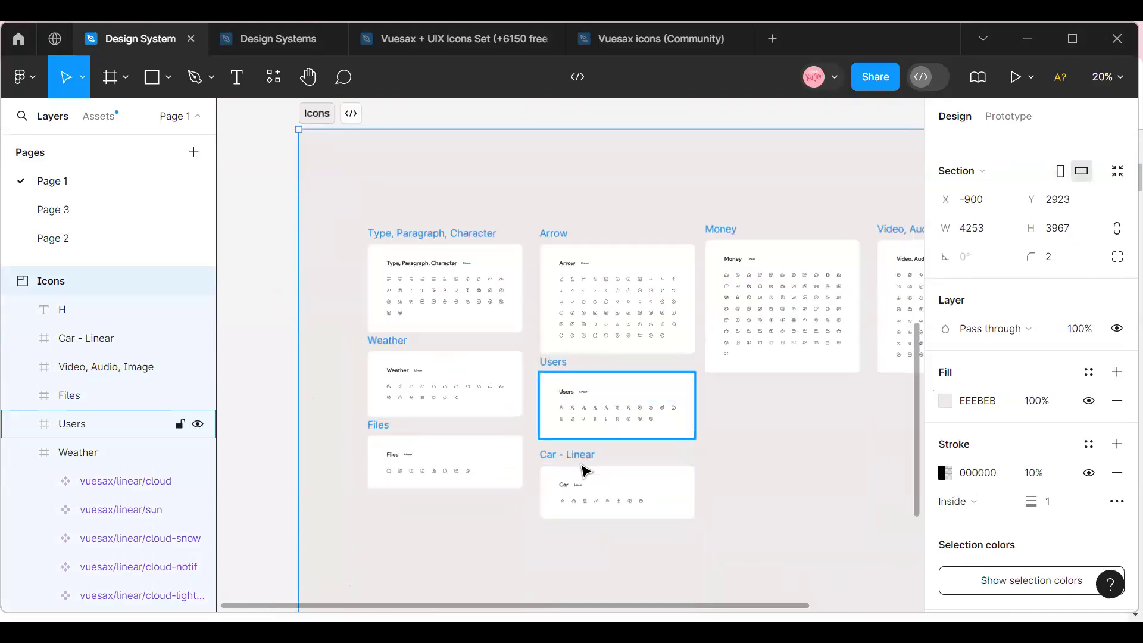
{"action": "left_click", "coordinate": [584, 470]}
{"action": "left_click_drag", "start_coordinate": [600, 472], "coordinate": [500, 446]}
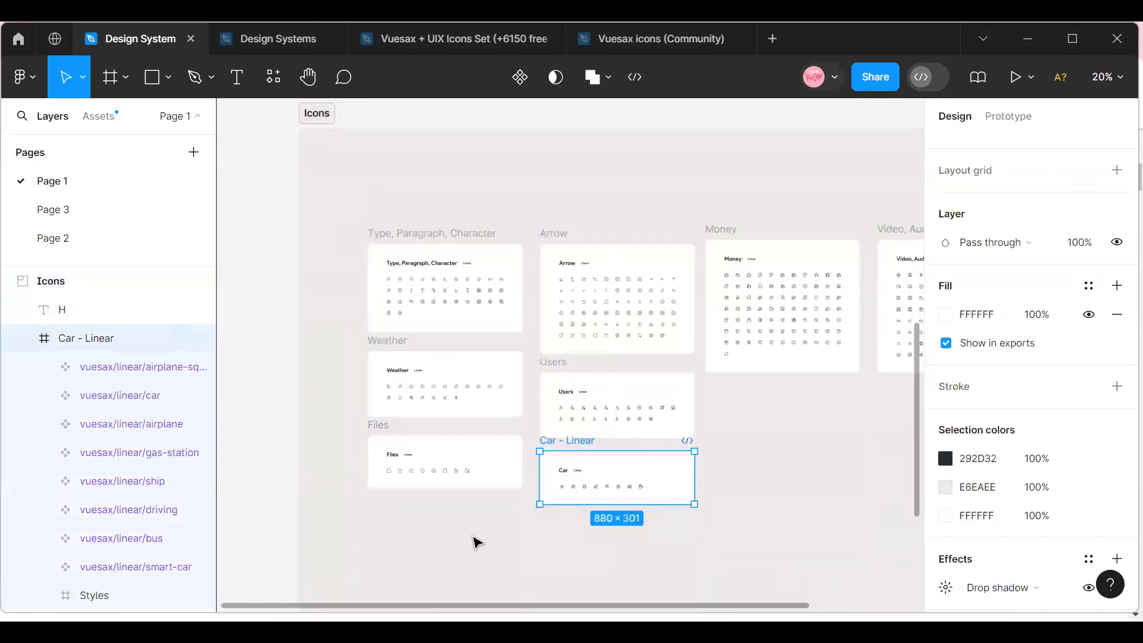
{"action": "left_click", "coordinate": [291, 430]}
Browse the local components and the iOS 18 and iPadOS 18 library in the file's assets.
{"action": "scroll", "coordinate": [333, 390], "scroll_direction": "up", "scroll_amount": 2}
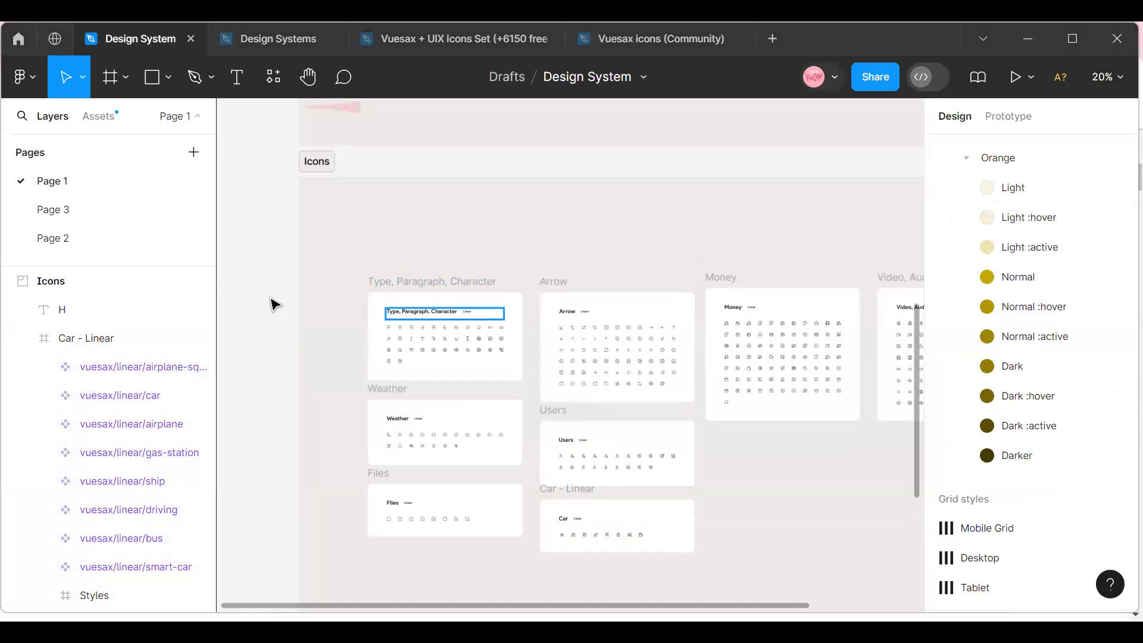
{"action": "left_click", "coordinate": [1107, 77]}
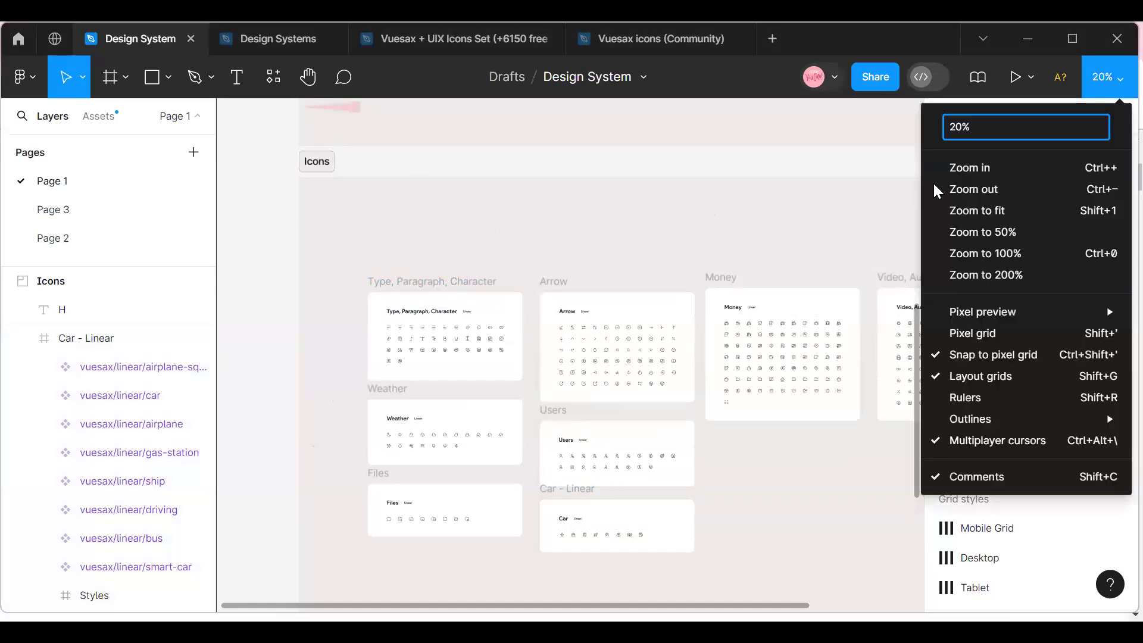
{"action": "left_click", "coordinate": [951, 167]}
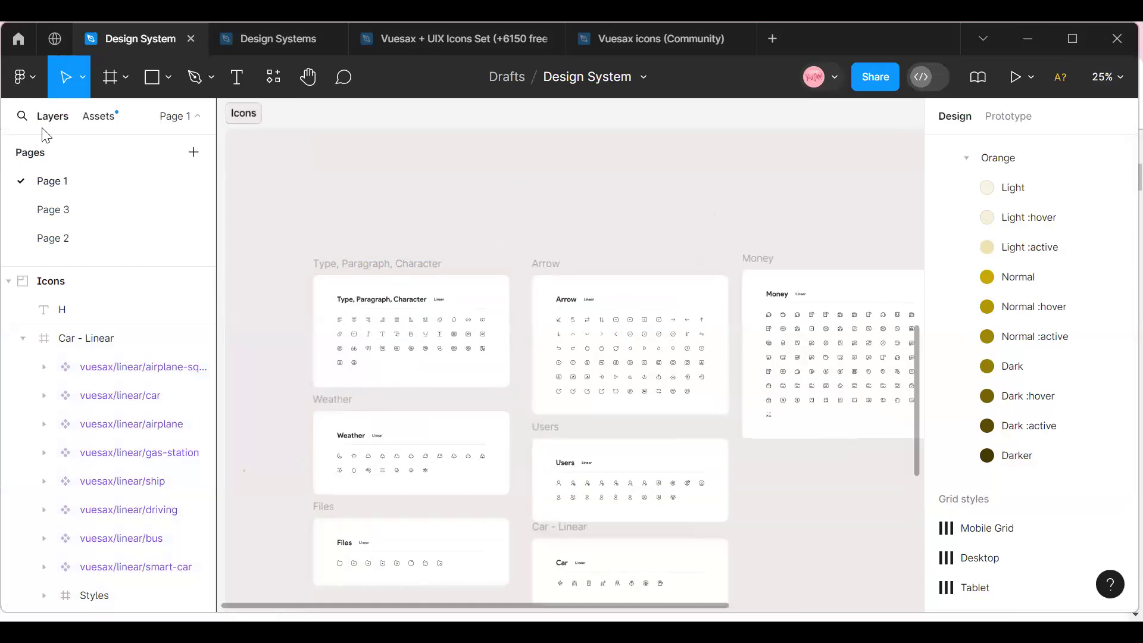
{"action": "key", "text": "alt+2"}
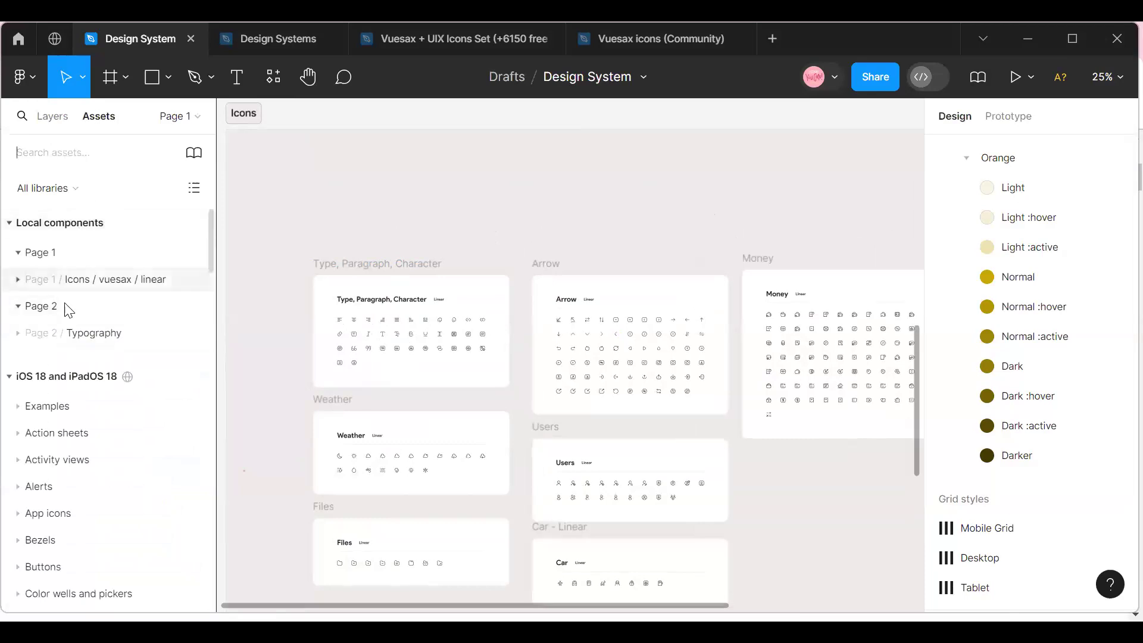
{"action": "scroll", "coordinate": [69, 365], "scroll_direction": "down", "scroll_amount": 3}
{"action": "scroll", "coordinate": [69, 365], "scroll_direction": "up", "scroll_amount": 3}
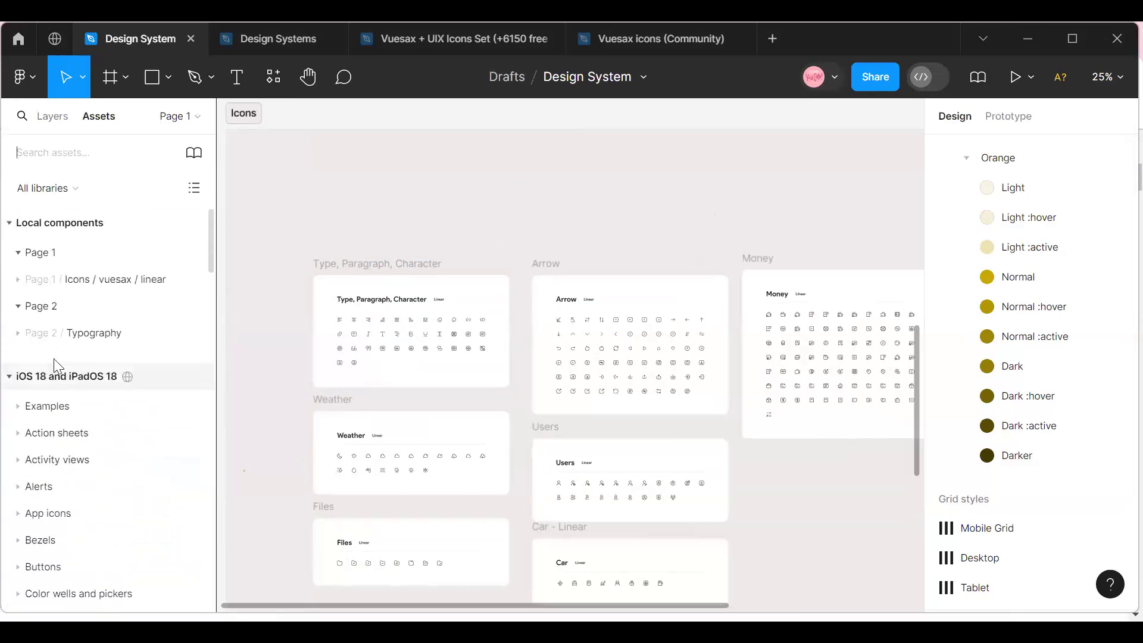
{"action": "scroll", "coordinate": [53, 244], "scroll_direction": "down", "scroll_amount": 6}
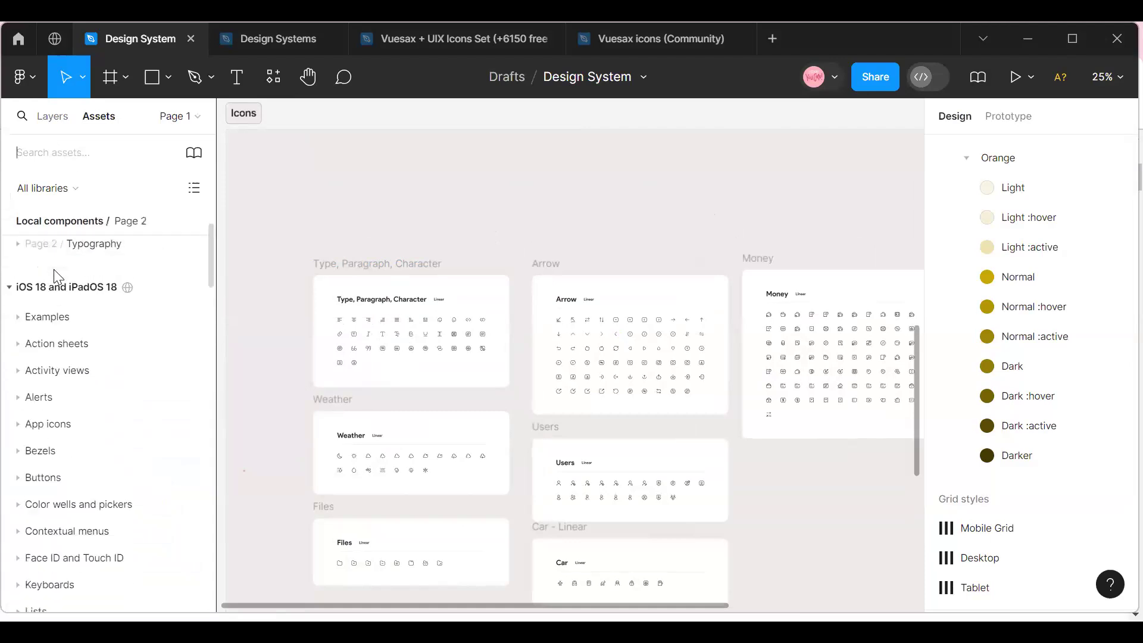
{"action": "scroll", "coordinate": [55, 411], "scroll_direction": "down", "scroll_amount": 3}
{"action": "scroll", "coordinate": [56, 414], "scroll_direction": "up", "scroll_amount": 7}
{"action": "scroll", "coordinate": [58, 406], "scroll_direction": "up", "scroll_amount": 2}
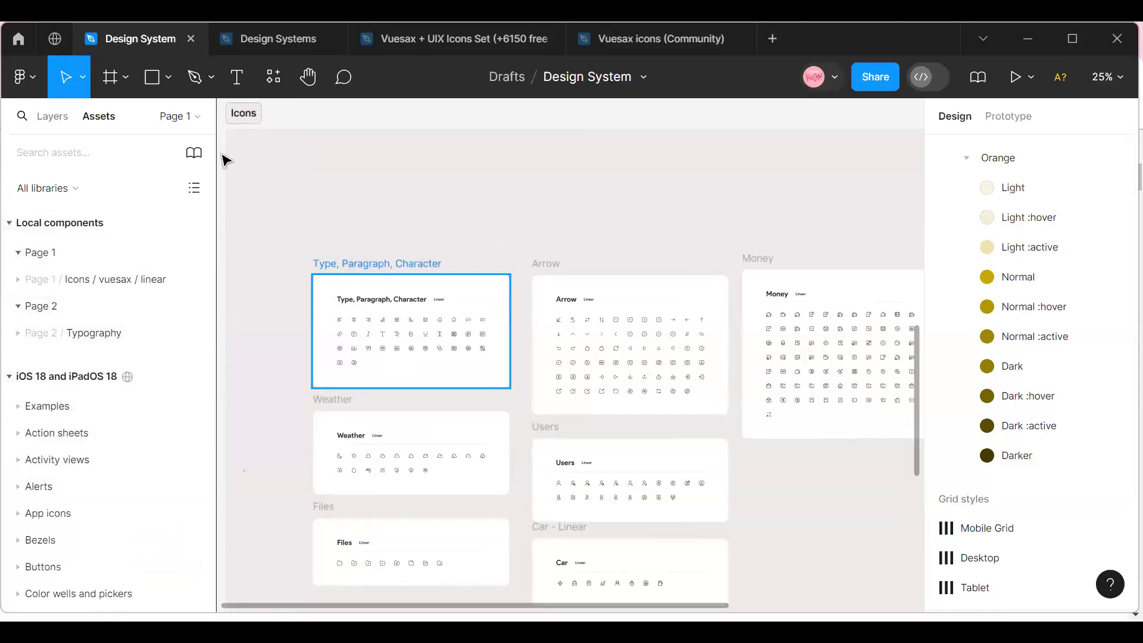
{"action": "left_click", "coordinate": [333, 268]}
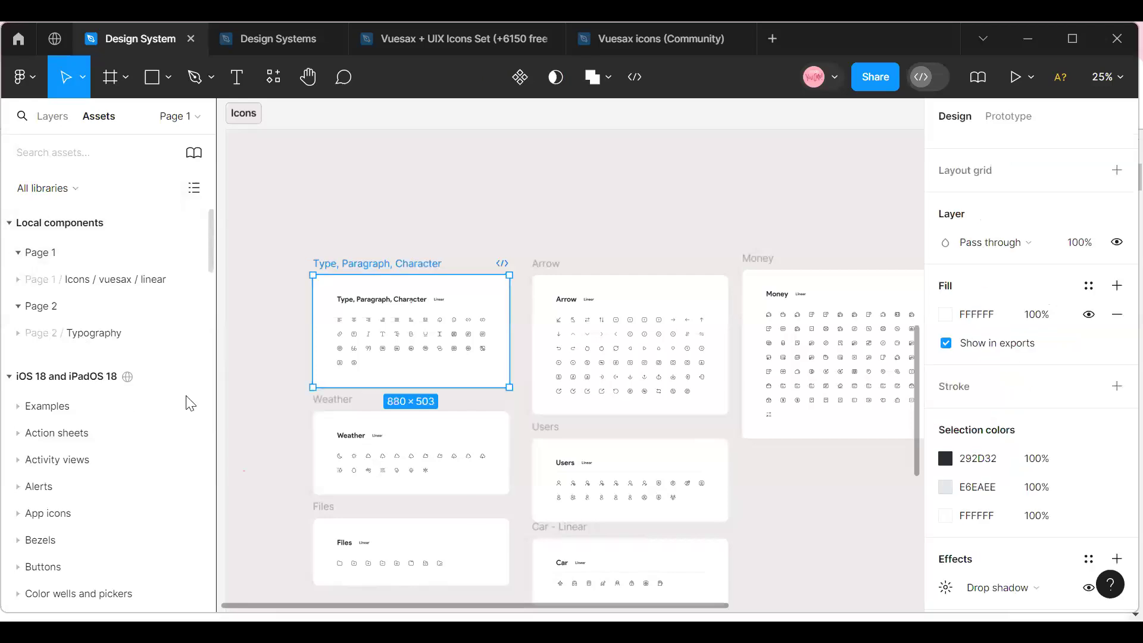
{"action": "left_click", "coordinate": [272, 338]}
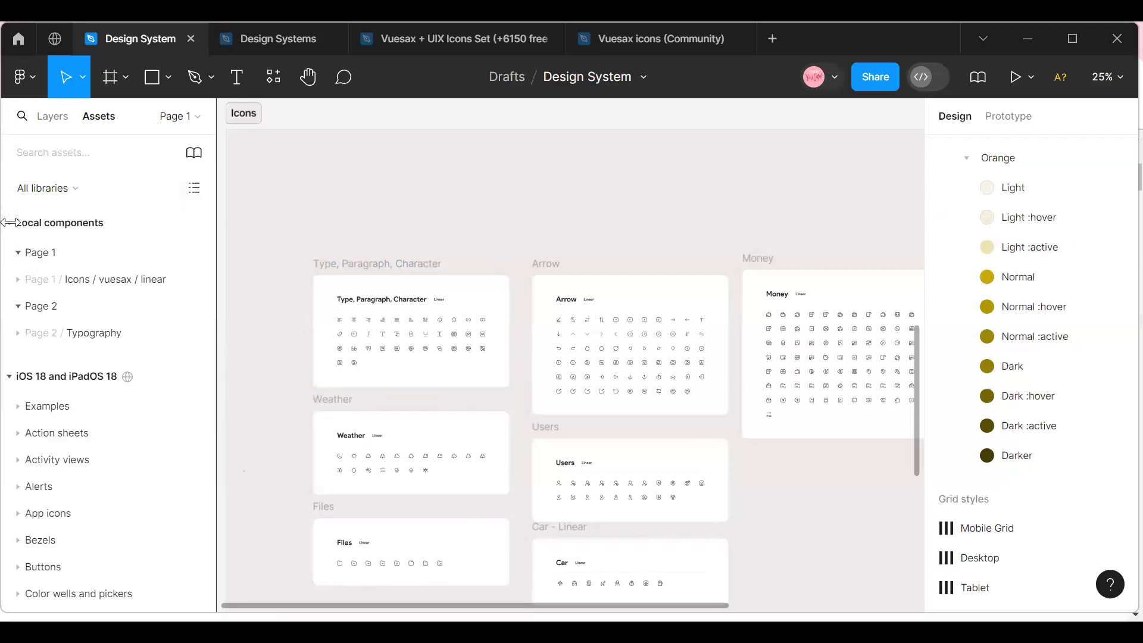
Search the assets for "icons" and look through the matching icon components.
{"action": "left_click", "coordinate": [55, 155]}
{"action": "type", "text": "id"}
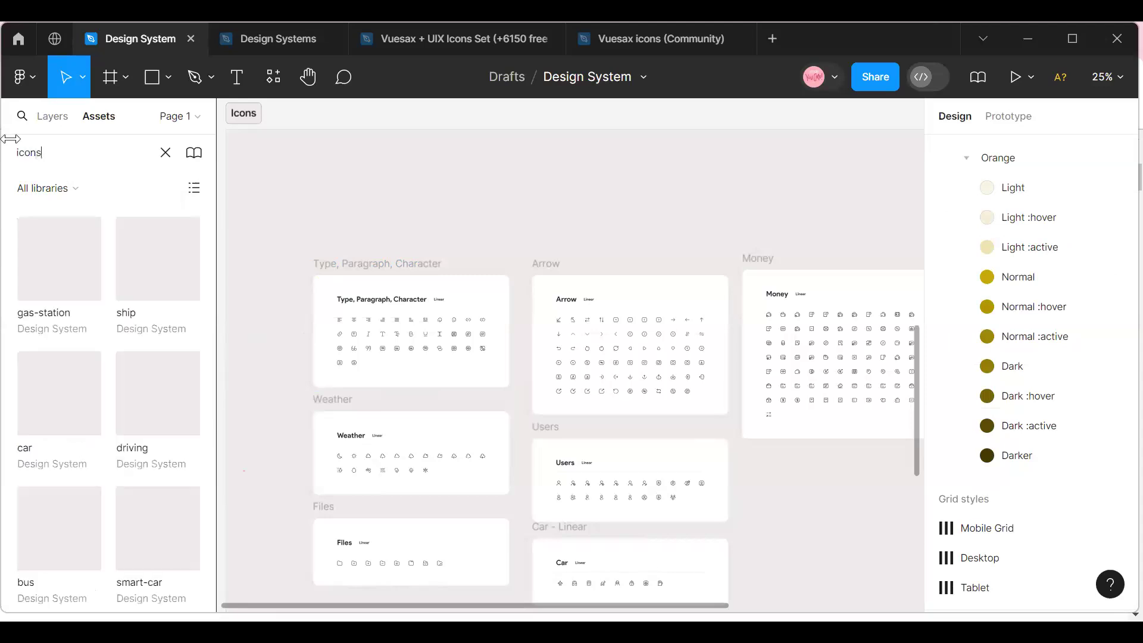
{"action": "scroll", "coordinate": [76, 343], "scroll_direction": "down", "scroll_amount": 10}
{"action": "scroll", "coordinate": [74, 346], "scroll_direction": "down", "scroll_amount": 2}
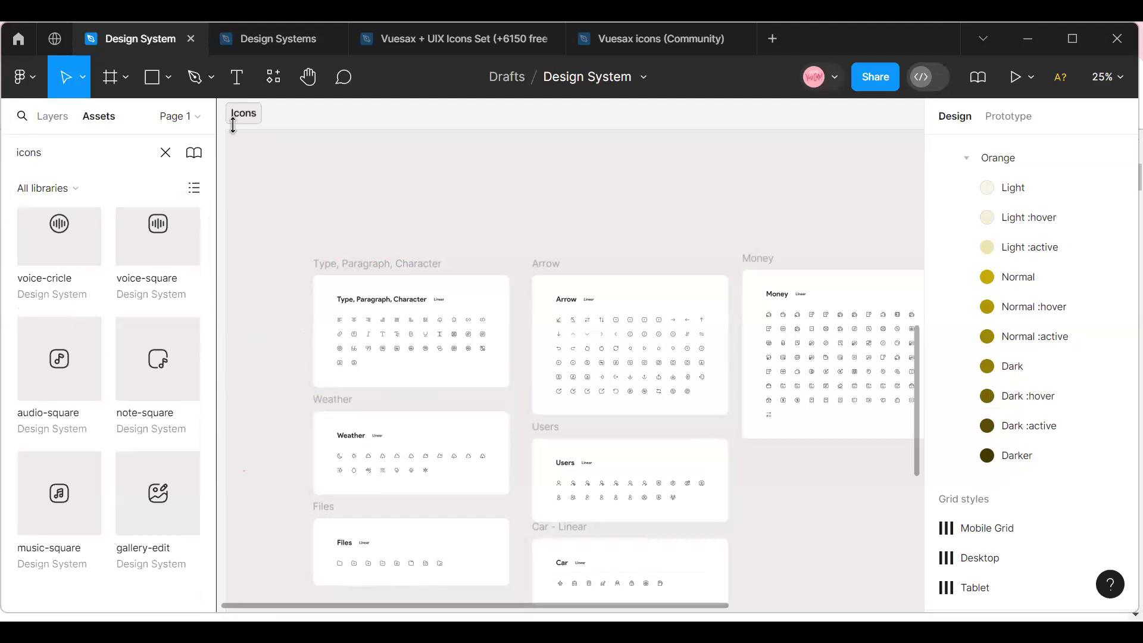
Select the Type, Paragraph, Character and Arrow frames together and move them closer to the Icons section's upper-left corner.
{"action": "left_click", "coordinate": [232, 117]}
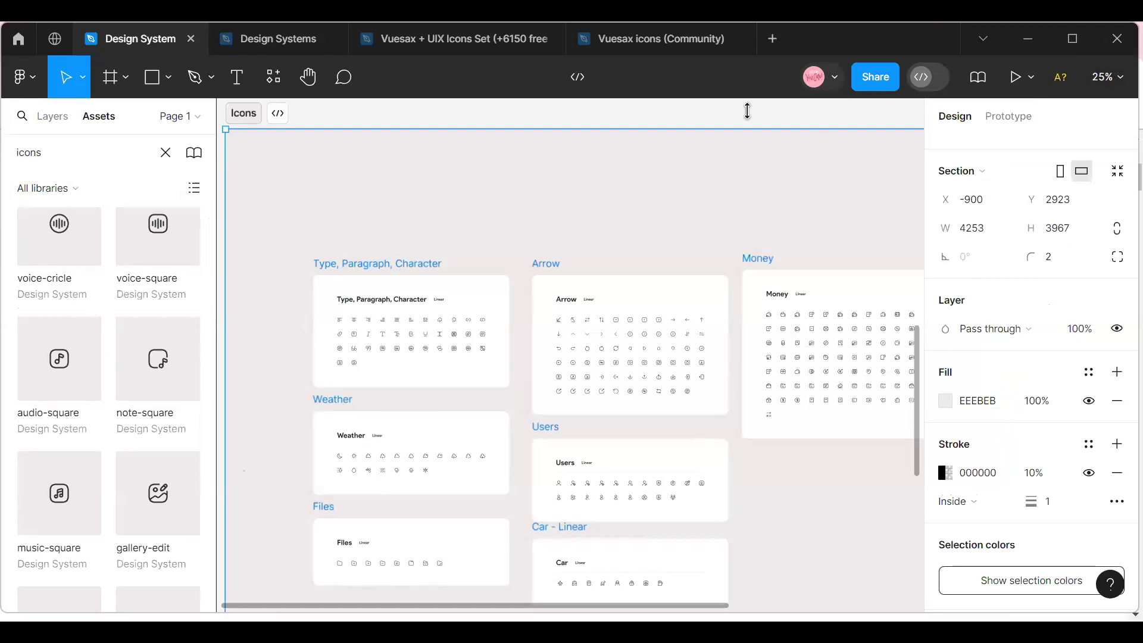
{"action": "left_click", "coordinate": [347, 268]}
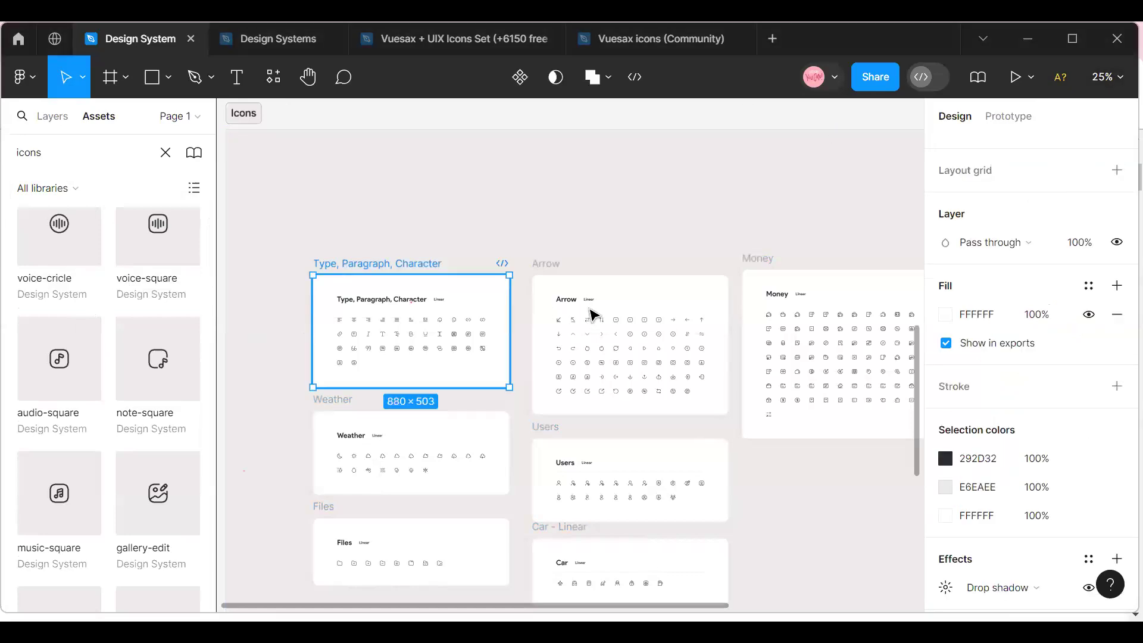
{"action": "left_click", "coordinate": [559, 344], "text": "shift"}
{"action": "left_click_drag", "start_coordinate": [559, 344], "coordinate": [506, 244]}
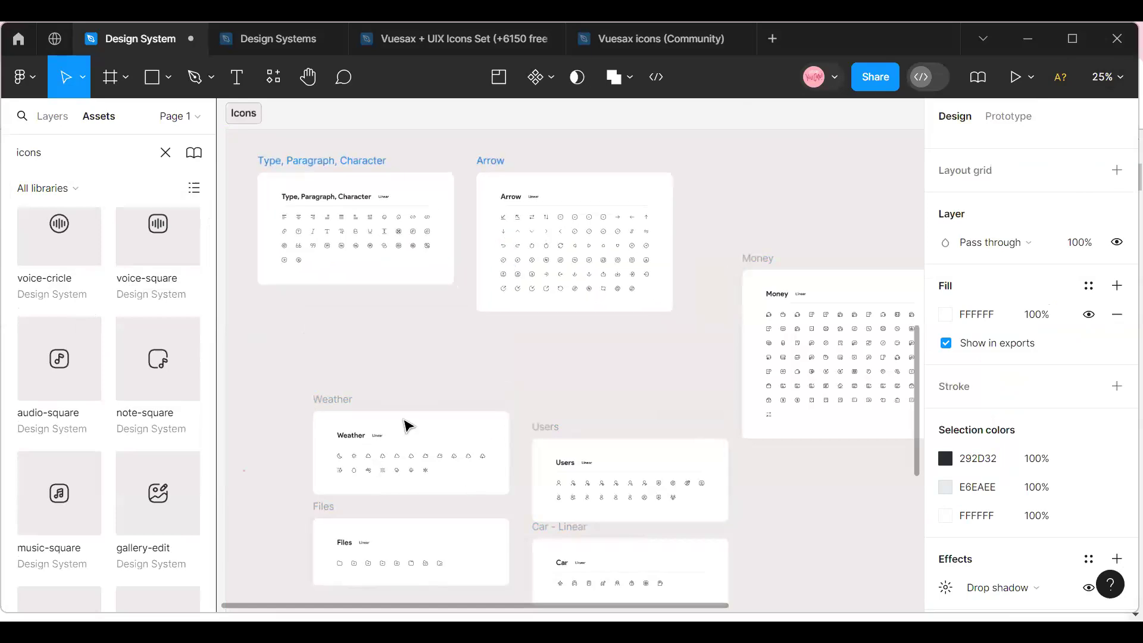
Move the Weather frame beneath Type, Paragraph, Character and the Users frame beneath Arrow, left-aligned with the frames above.
{"action": "left_click", "coordinate": [360, 424]}
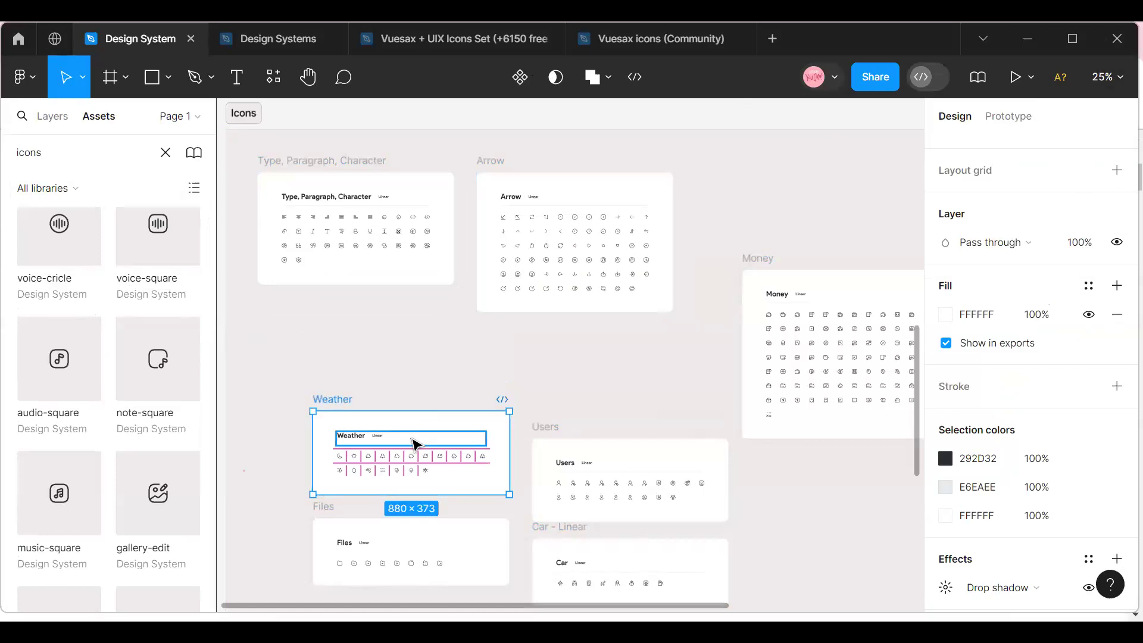
{"action": "left_click_drag", "start_coordinate": [355, 428], "coordinate": [361, 339]}
{"action": "left_click", "coordinate": [593, 439]}
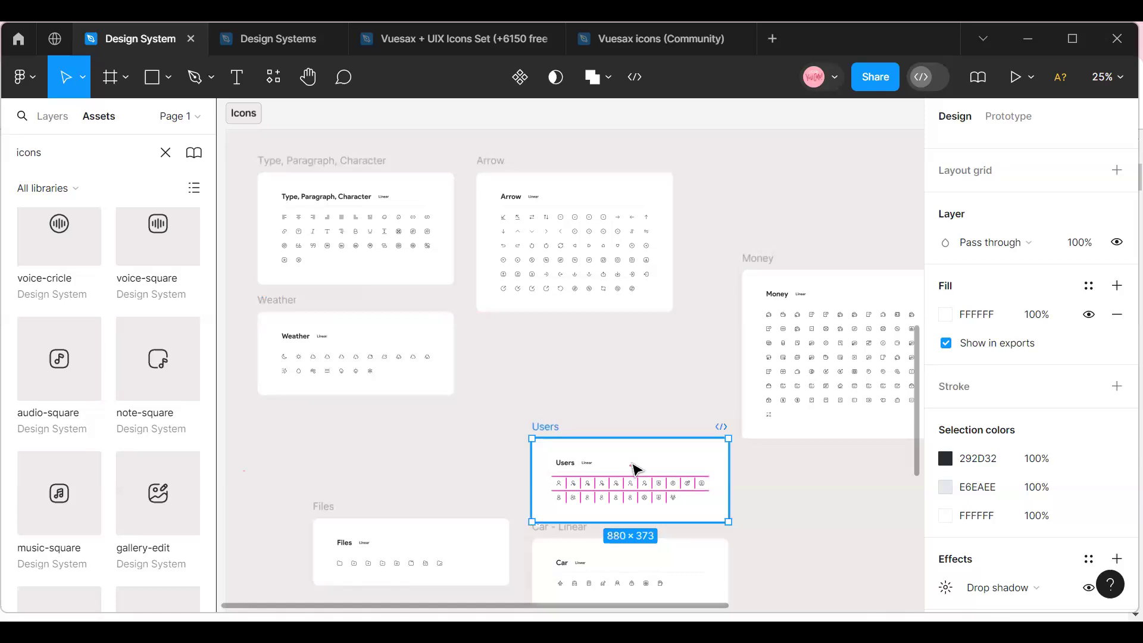
{"action": "left_click_drag", "start_coordinate": [630, 468], "coordinate": [582, 365]}
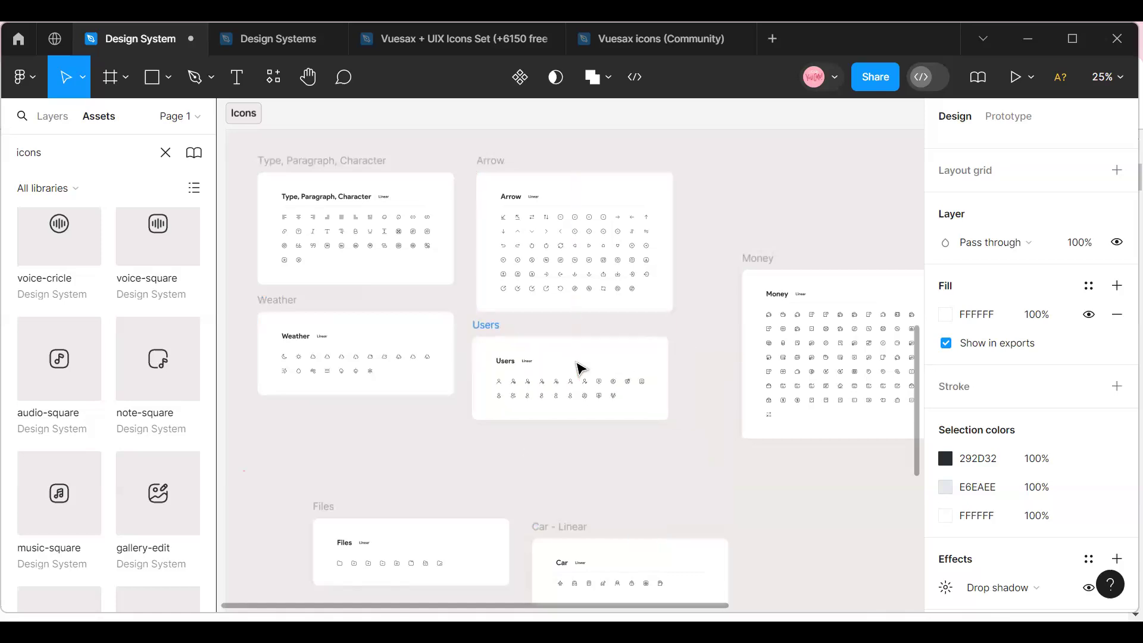
Move the Files frame directly beneath Weather and the Car - Linear frame directly beneath Users.
{"action": "left_click", "coordinate": [321, 523]}
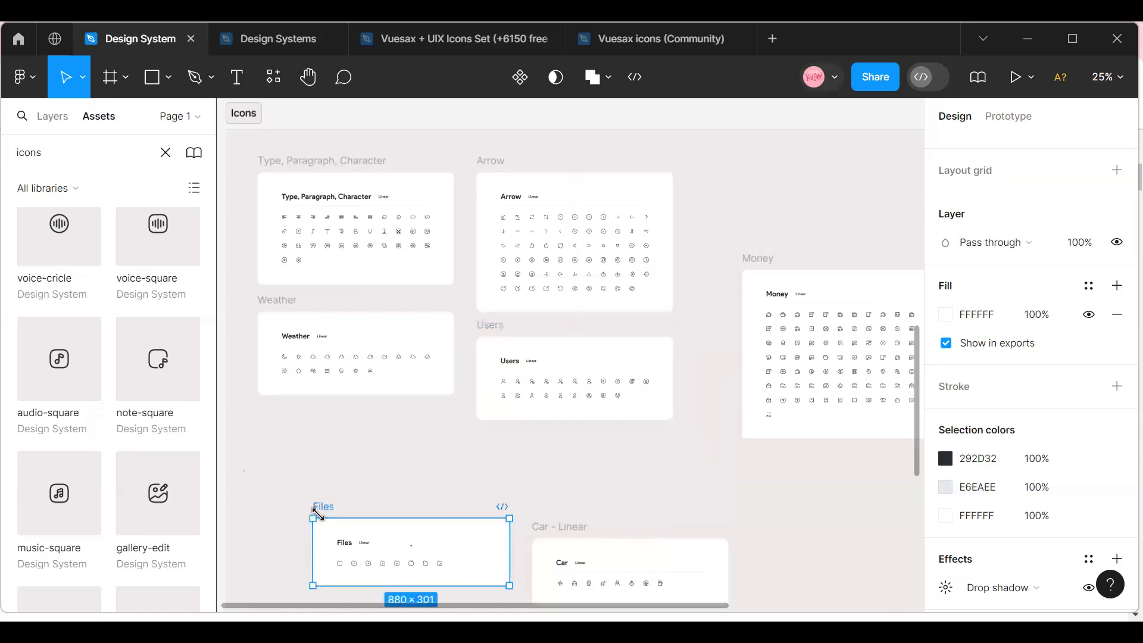
{"action": "left_click_drag", "start_coordinate": [335, 485], "coordinate": [365, 446]}
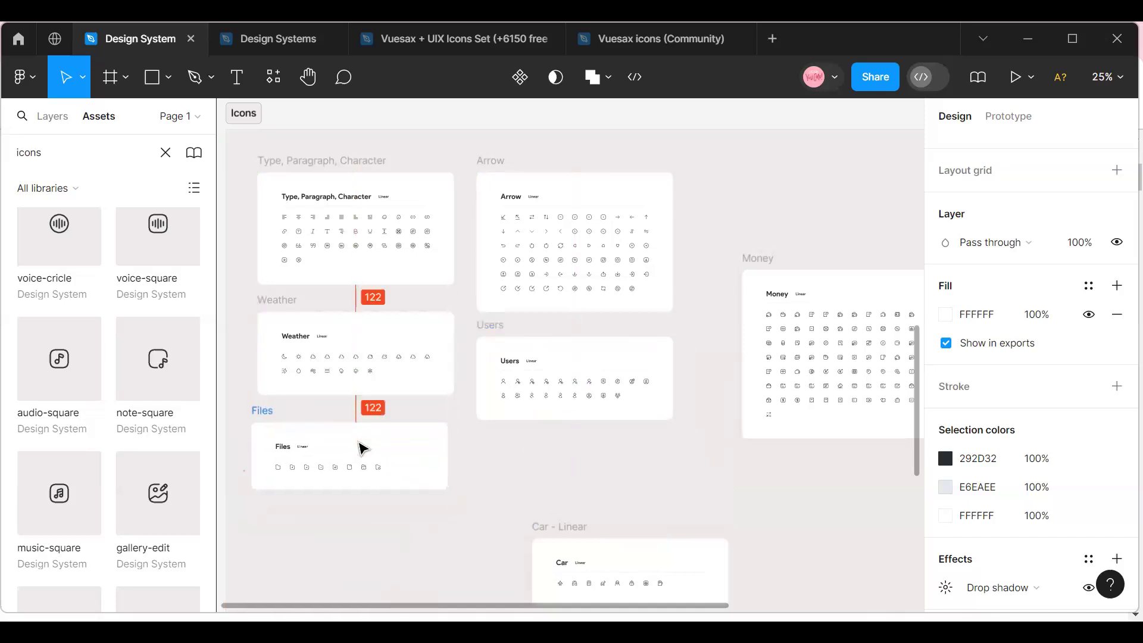
{"action": "left_click", "coordinate": [543, 542]}
{"action": "left_click_drag", "start_coordinate": [693, 565], "coordinate": [638, 475]}
Move the Money frame beside Arrow with their upper edges aligned, and place the Video, Audio, Image frame beneath Money.
{"action": "left_click", "coordinate": [759, 266]}
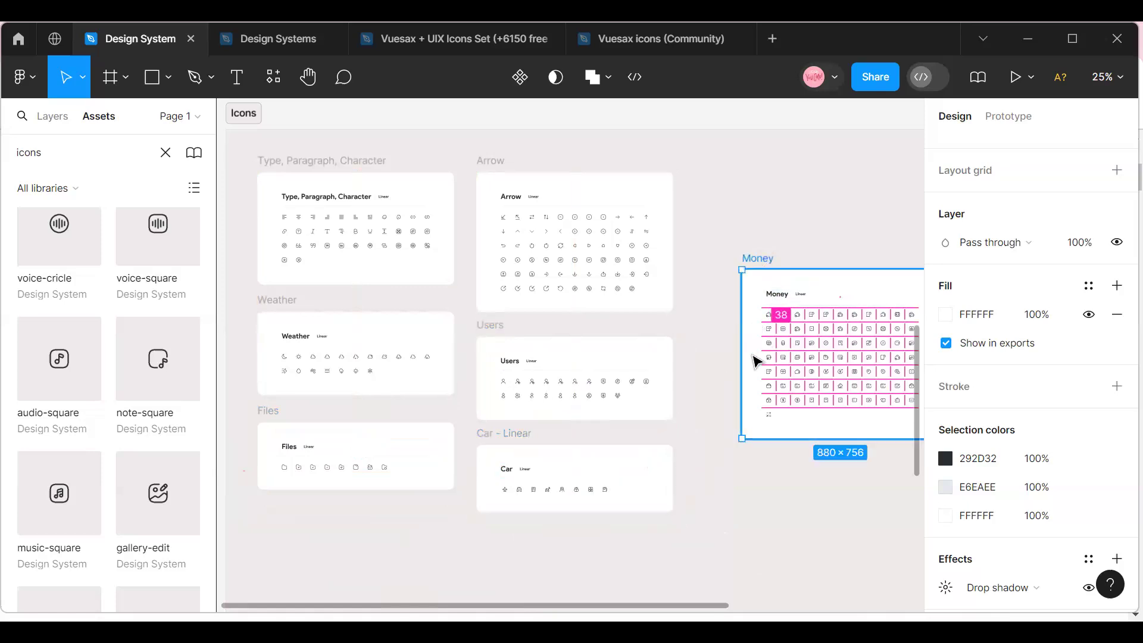
{"action": "left_click_drag", "start_coordinate": [756, 362], "coordinate": [699, 267]}
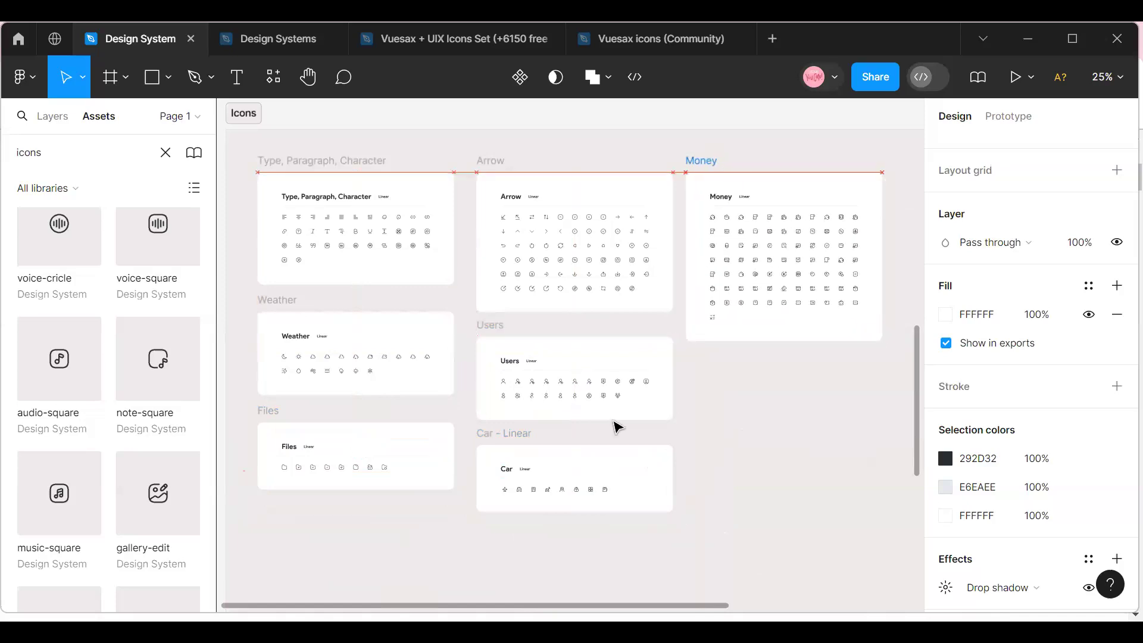
{"action": "left_click_drag", "start_coordinate": [577, 607], "coordinate": [715, 601]}
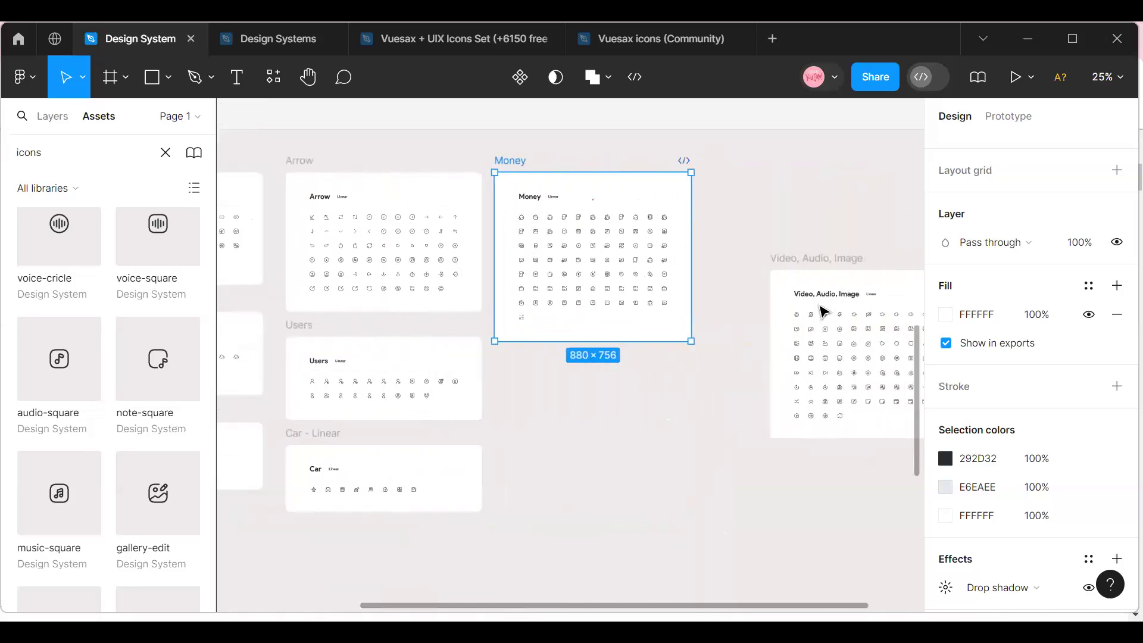
{"action": "left_click_drag", "start_coordinate": [786, 306], "coordinate": [510, 401]}
{"action": "left_click", "coordinate": [732, 397]}
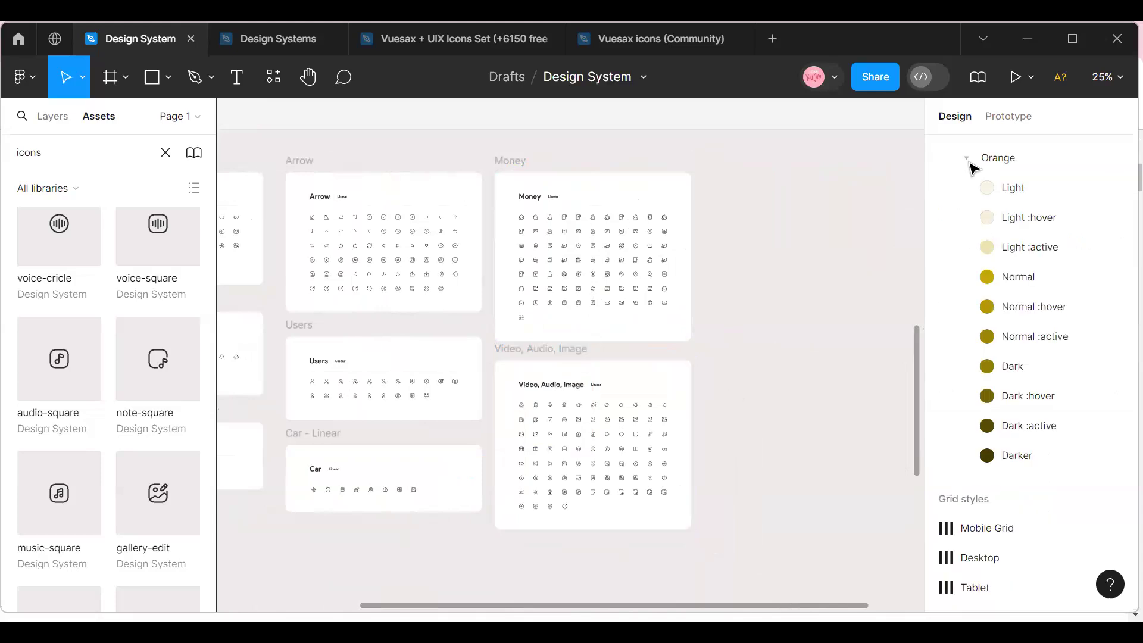
Shorten the Icons section to a height of 2293 by raising its lower edge, and deselect it.
{"action": "left_click", "coordinate": [1106, 77]}
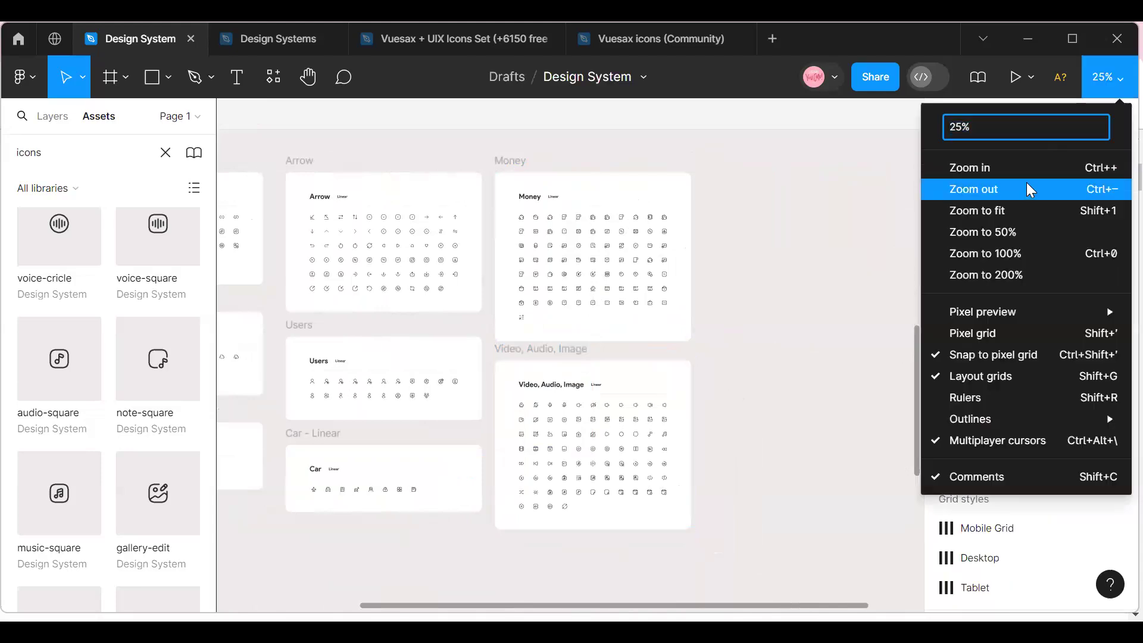
{"action": "left_click", "coordinate": [1026, 183]}
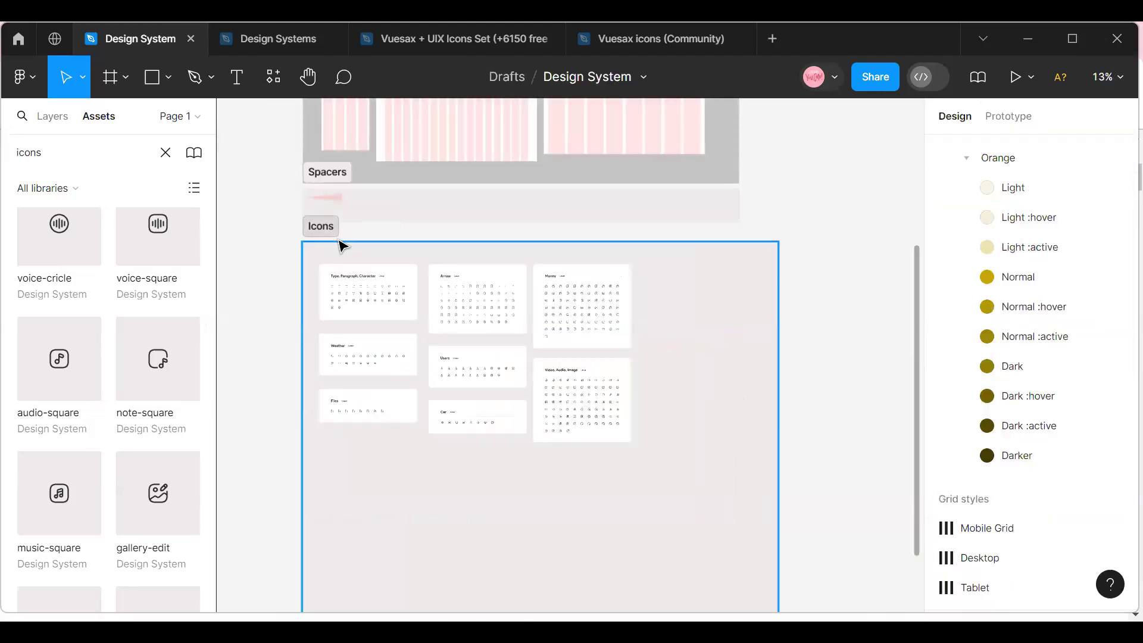
{"action": "left_click", "coordinate": [357, 385]}
{"action": "scroll", "coordinate": [370, 401], "scroll_direction": "down", "scroll_amount": 5}
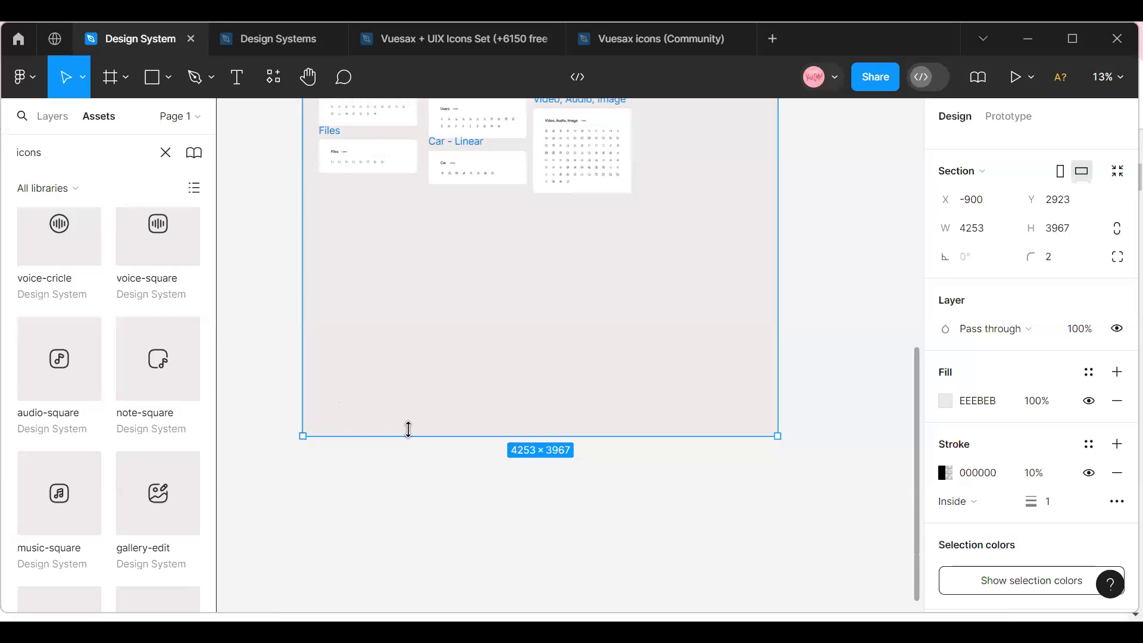
{"action": "left_click_drag", "start_coordinate": [414, 273], "coordinate": [410, 248]}
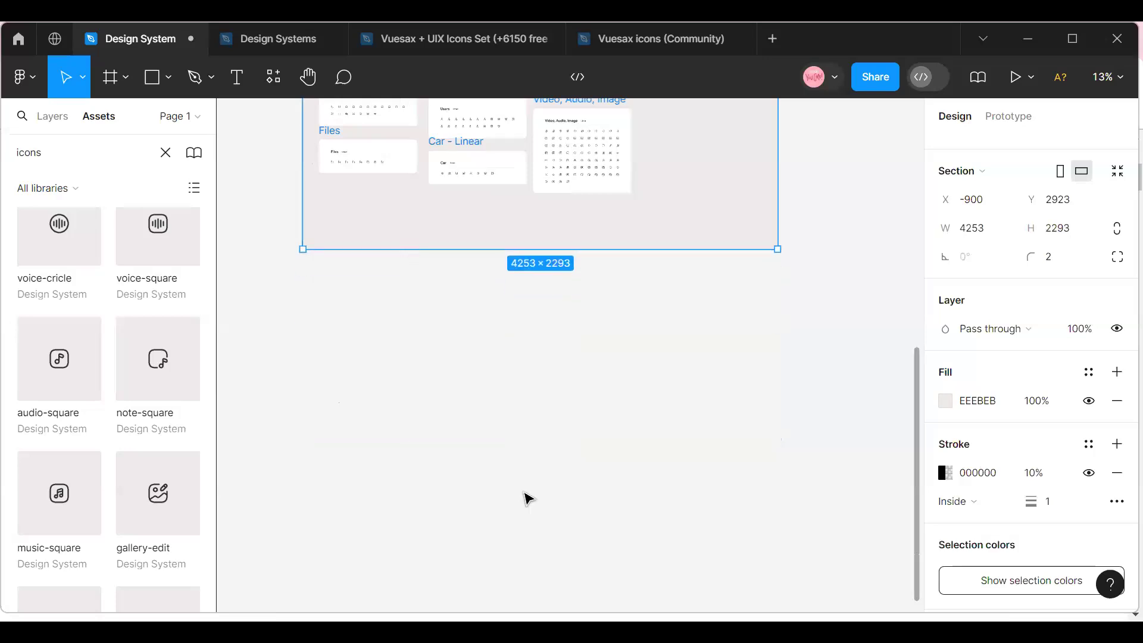
{"action": "scroll", "coordinate": [521, 480], "scroll_direction": "up", "scroll_amount": 4}
{"action": "scroll", "coordinate": [521, 480], "scroll_direction": "up", "scroll_amount": 1}
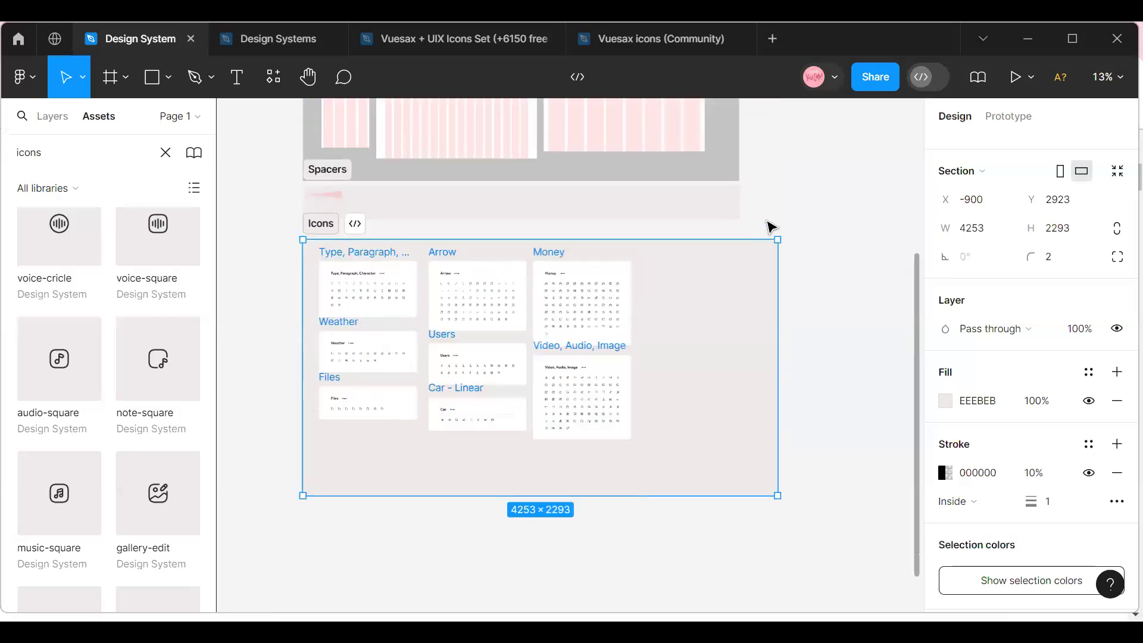
{"action": "left_click", "coordinate": [770, 226]}
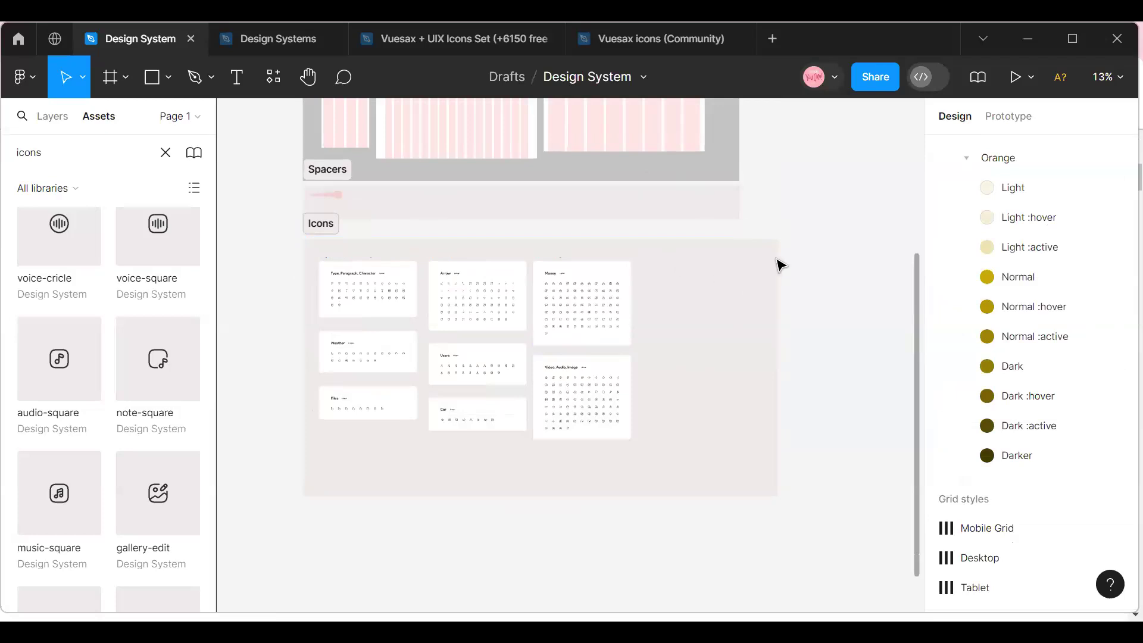
Import the memory:card icon with the Iconify plugin into the empty area beneath the Files frame, and close the plugin.
{"action": "right_click", "coordinate": [779, 263]}
{"action": "mouse_move", "coordinate": [796, 454]}
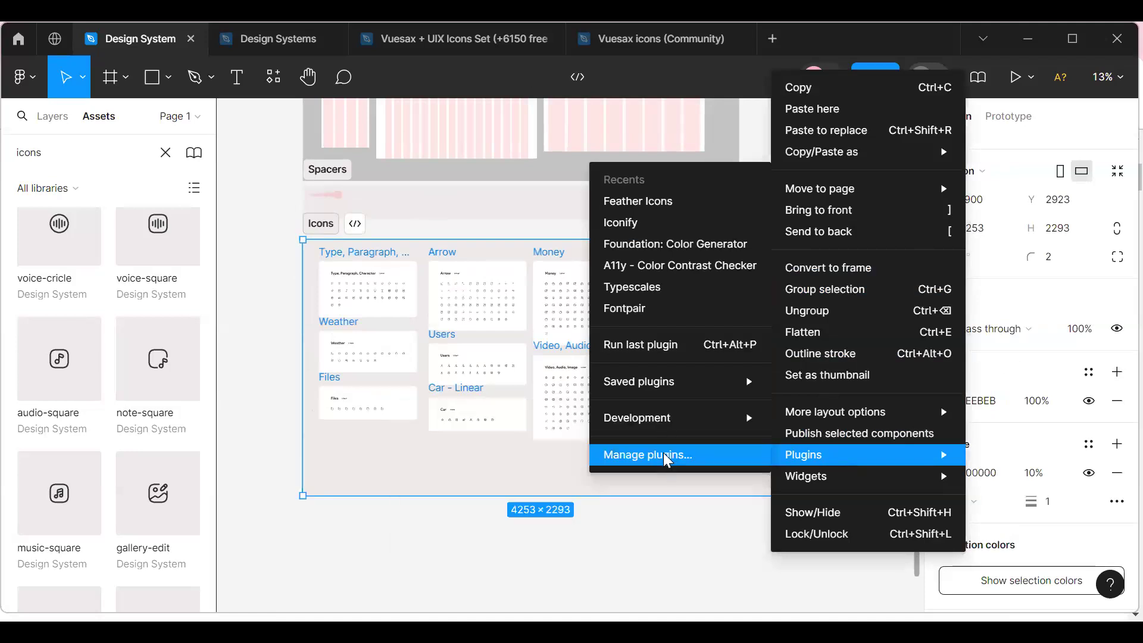
{"action": "left_click", "coordinate": [680, 228]}
{"action": "scroll", "coordinate": [727, 444], "scroll_direction": "down", "scroll_amount": 5}
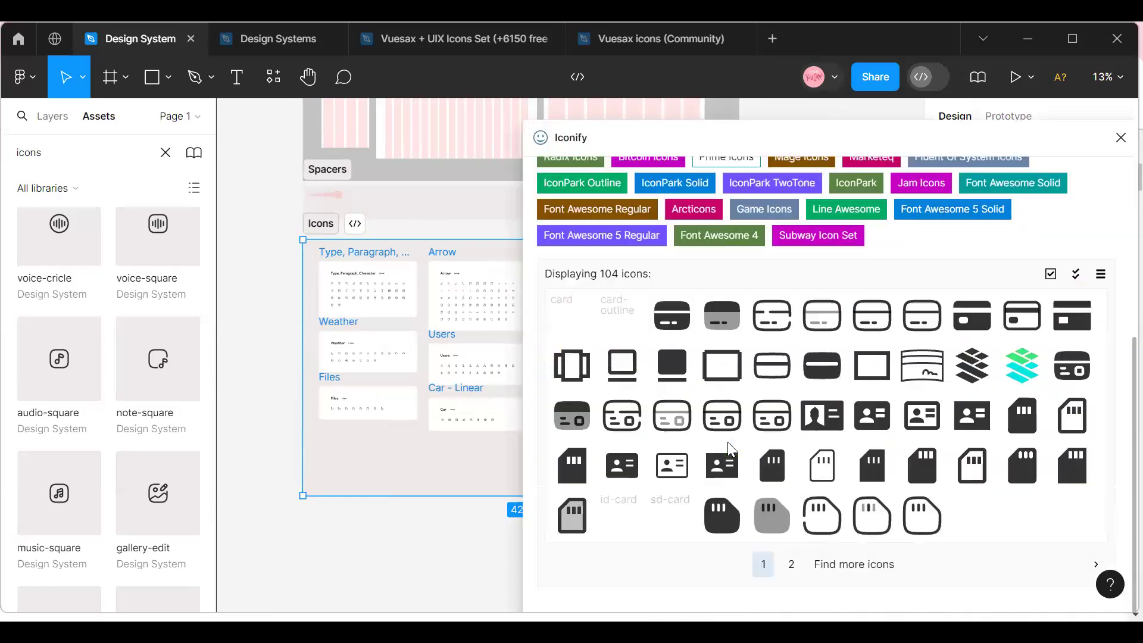
{"action": "left_click_drag", "start_coordinate": [721, 364], "coordinate": [378, 481]}
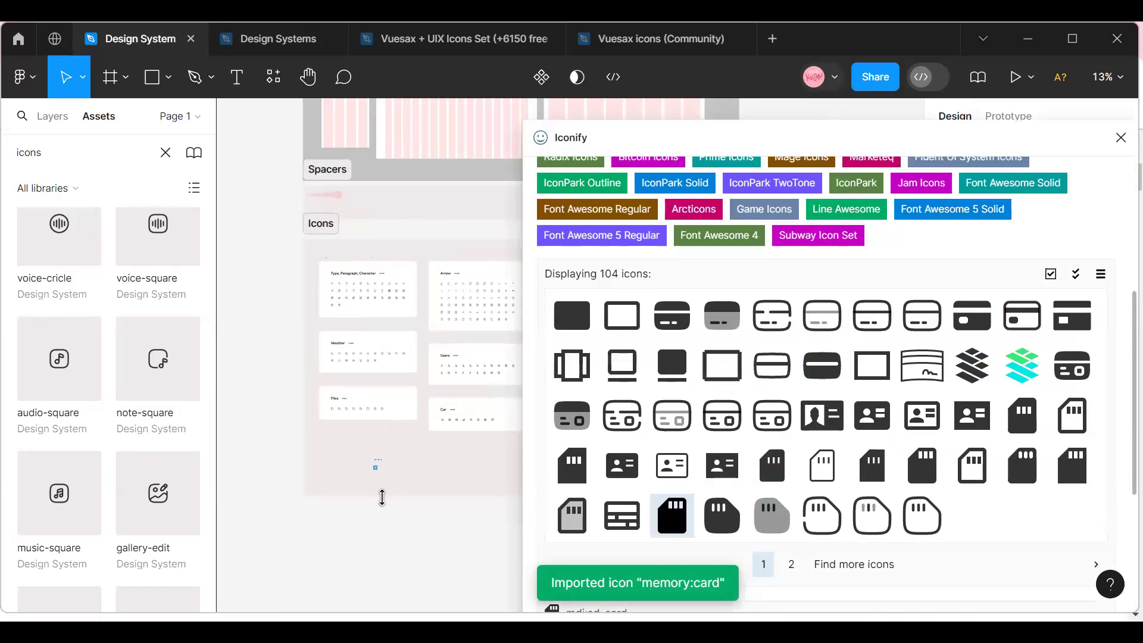
{"action": "left_click", "coordinate": [1119, 138]}
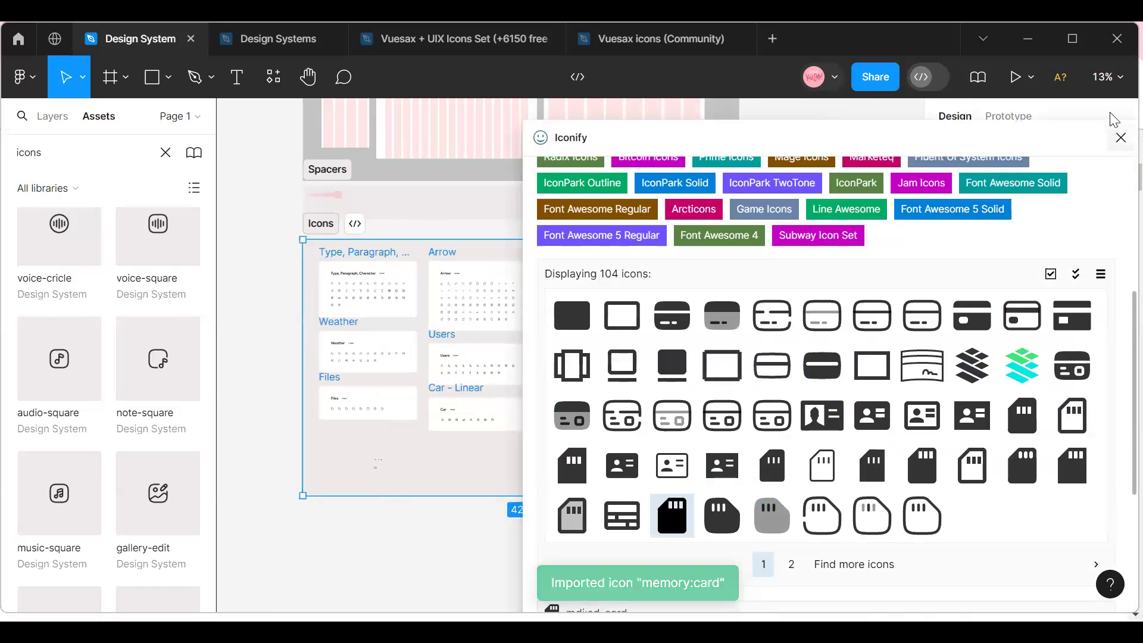
{"action": "left_click", "coordinate": [1107, 76]}
{"action": "left_click", "coordinate": [979, 169]}
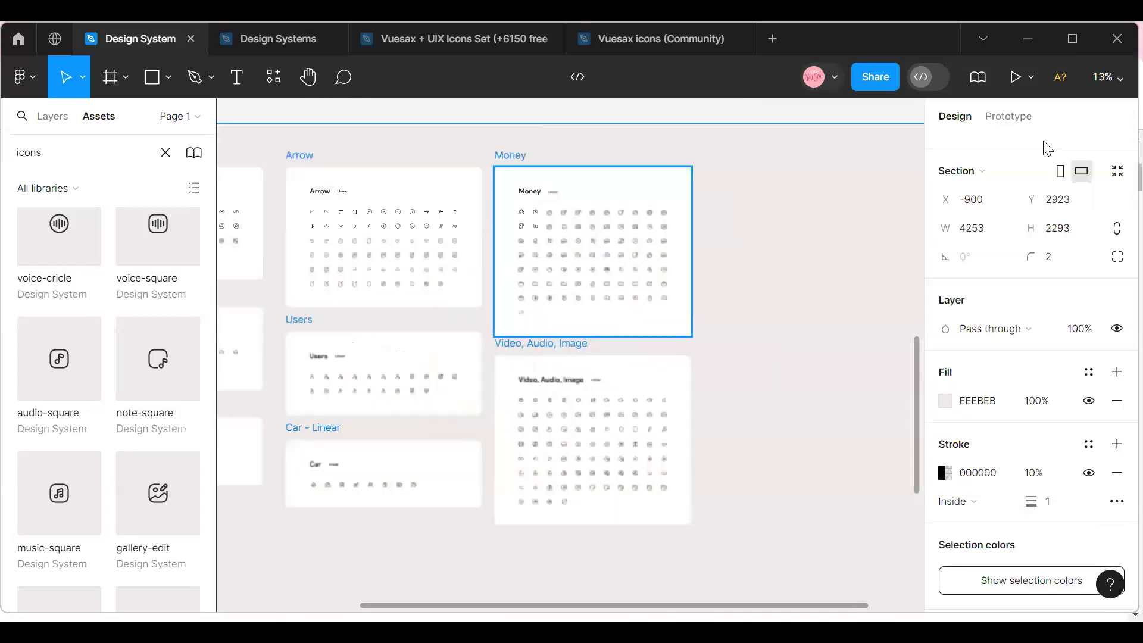
{"action": "left_click_drag", "start_coordinate": [574, 606], "coordinate": [286, 606]}
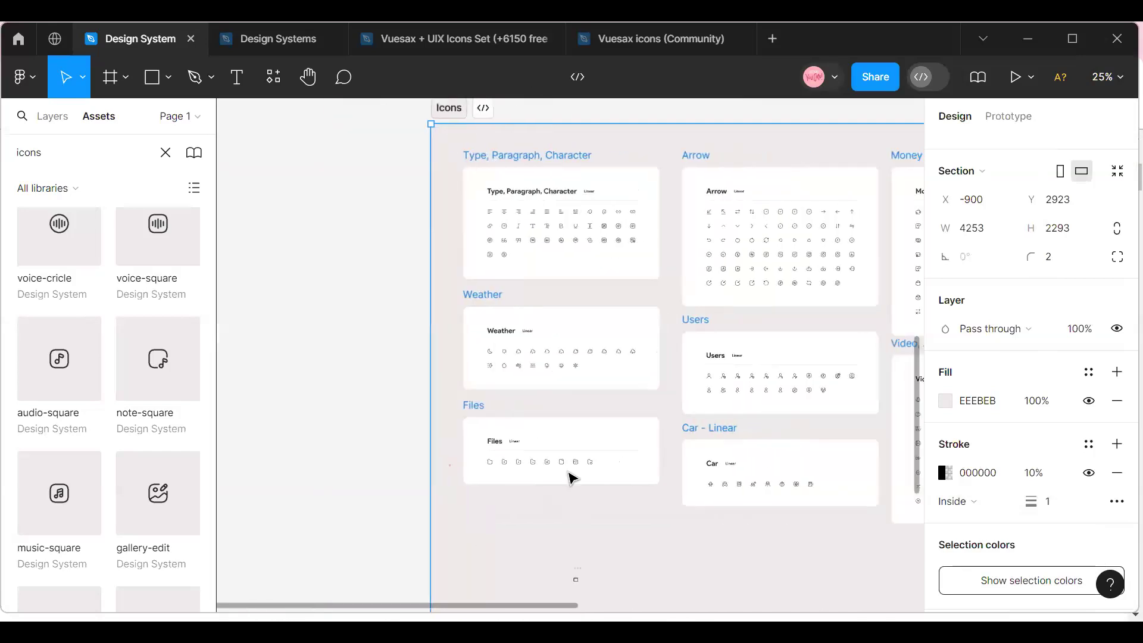
Select the imported memory:card icon beneath the Files frame and convert it into a component.
{"action": "scroll", "coordinate": [573, 470], "scroll_direction": "down", "scroll_amount": 1}
{"action": "scroll", "coordinate": [574, 476], "scroll_direction": "down", "scroll_amount": 5}
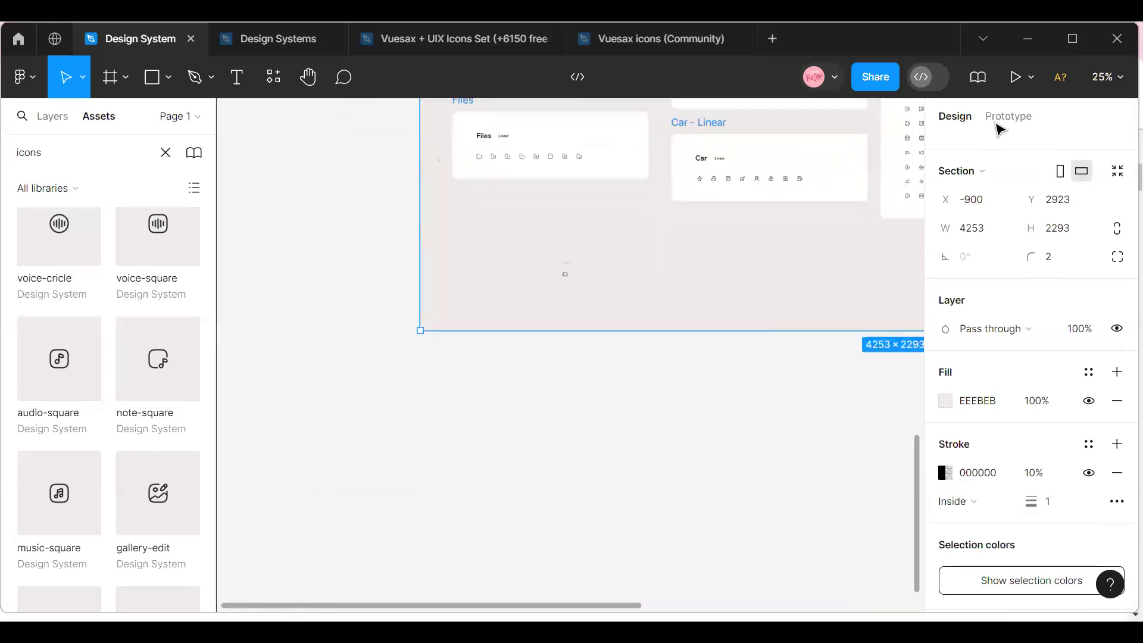
{"action": "left_click", "coordinate": [1107, 77]}
{"action": "left_click", "coordinate": [1007, 159]}
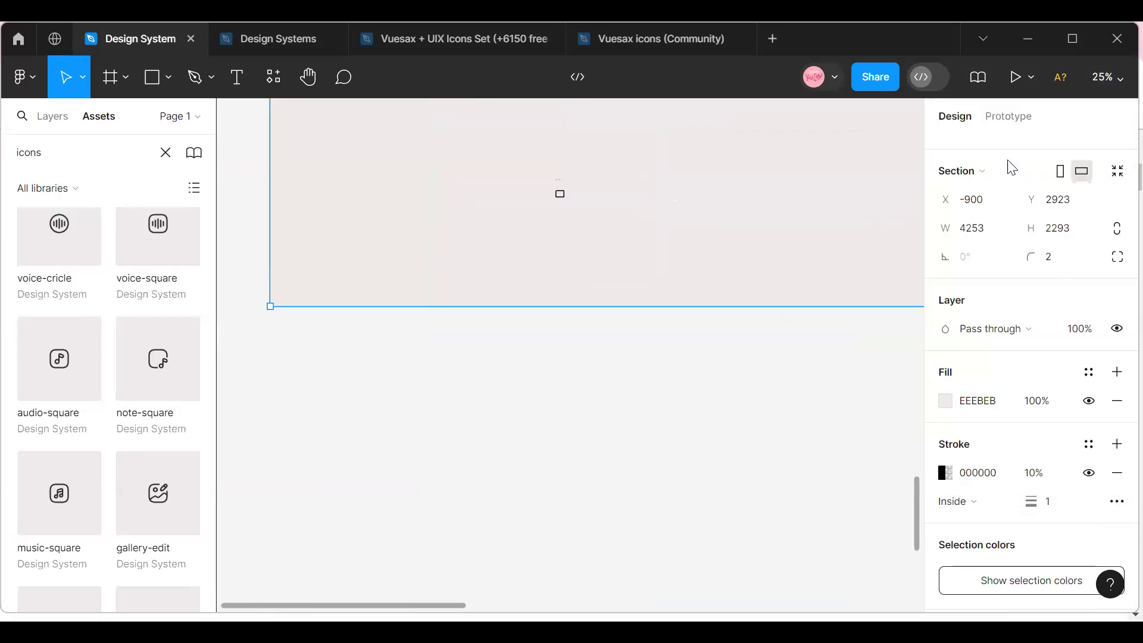
{"action": "scroll", "coordinate": [627, 296], "scroll_direction": "up", "scroll_amount": 1}
{"action": "left_click", "coordinate": [1108, 76]}
{"action": "left_click", "coordinate": [995, 166]}
{"action": "scroll", "coordinate": [570, 457], "scroll_direction": "up", "scroll_amount": 2}
{"action": "left_click", "coordinate": [549, 297]}
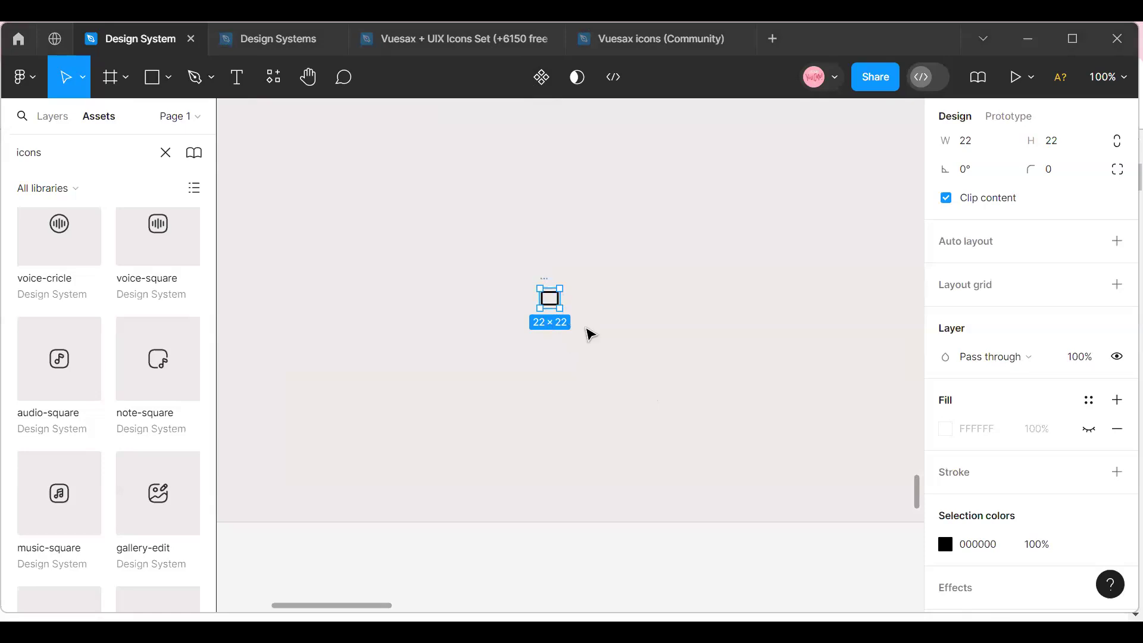
{"action": "left_click", "coordinate": [552, 281]}
{"action": "left_click", "coordinate": [548, 278]}
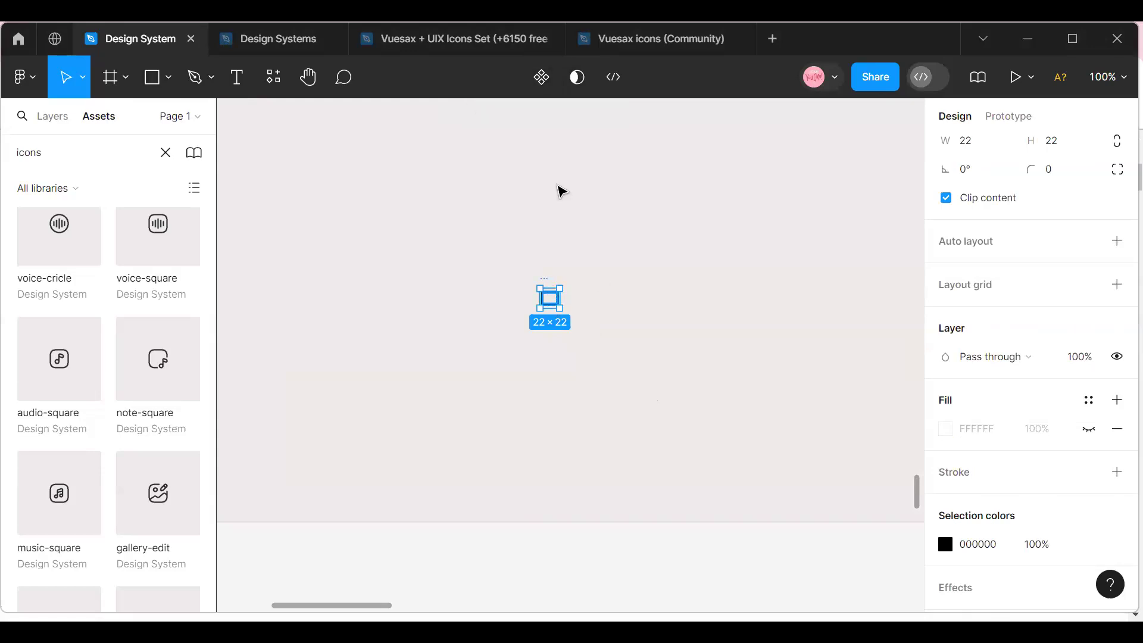
{"action": "left_click", "coordinate": [544, 80]}
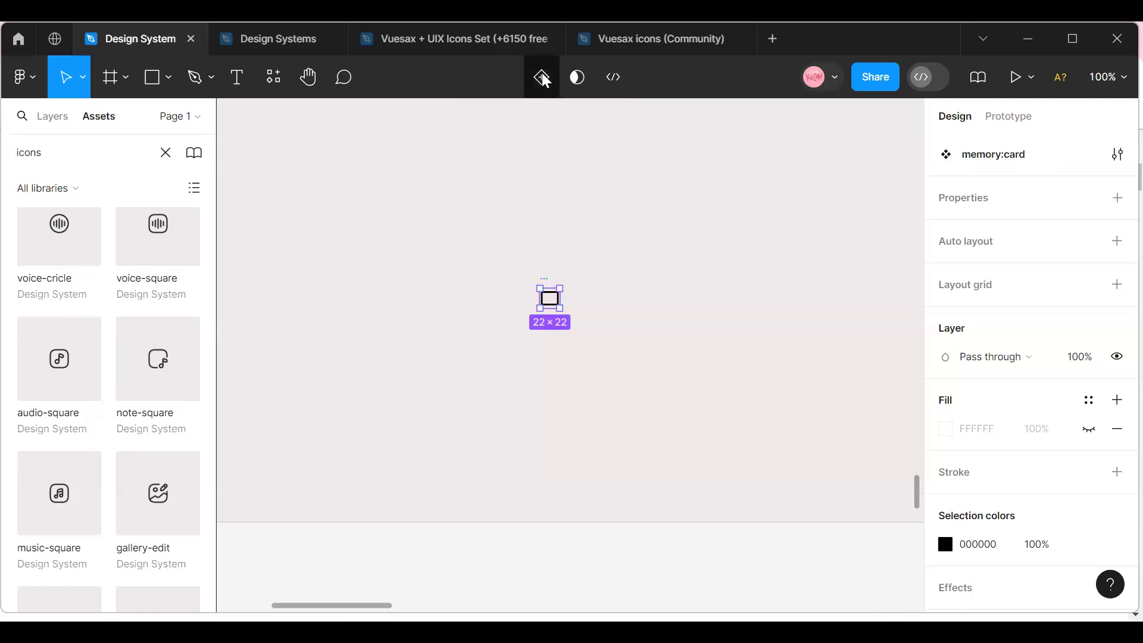
{"action": "left_click_drag", "start_coordinate": [558, 304], "coordinate": [566, 307]}
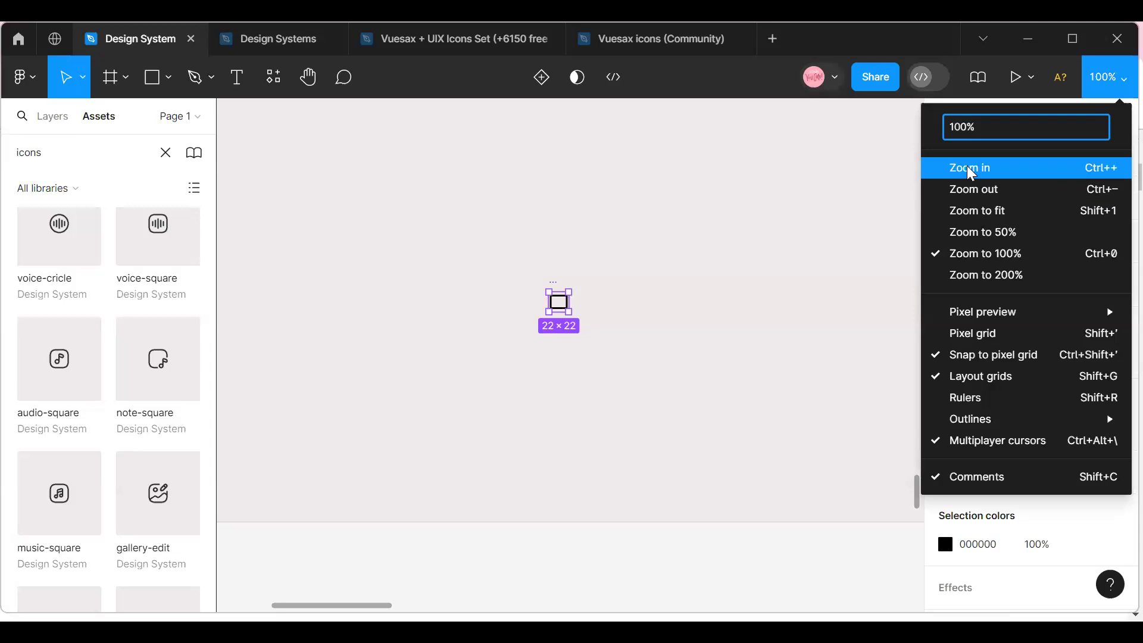
Show the page's layer list and examine the memory:card component up close.
{"action": "left_click", "coordinate": [967, 165]}
{"action": "left_click", "coordinate": [51, 117]}
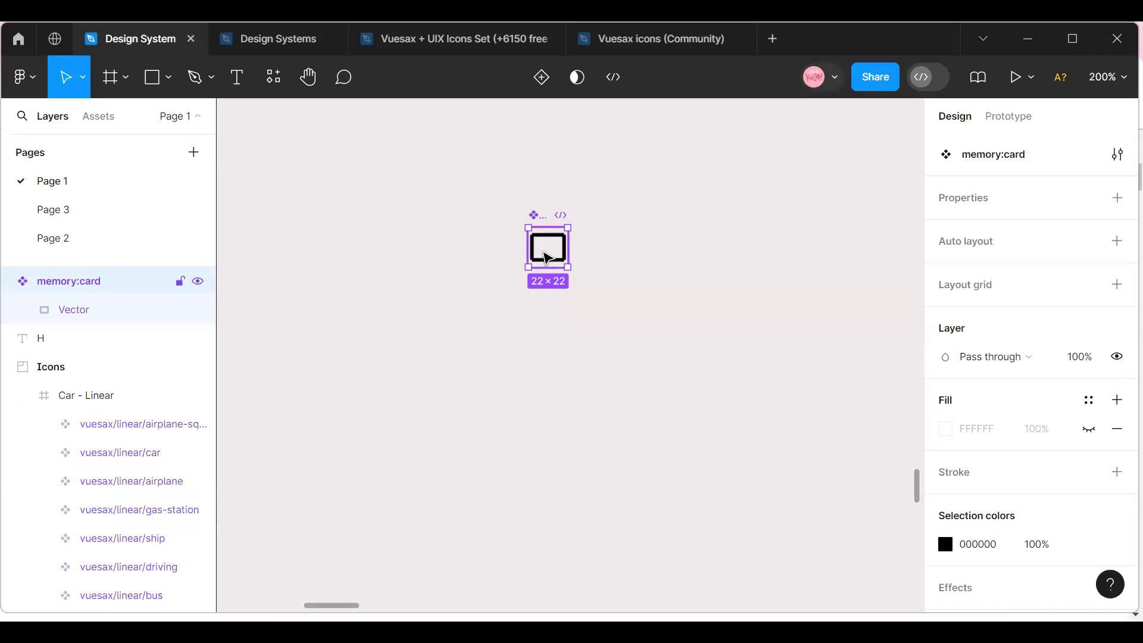
{"action": "left_click", "coordinate": [1114, 82]}
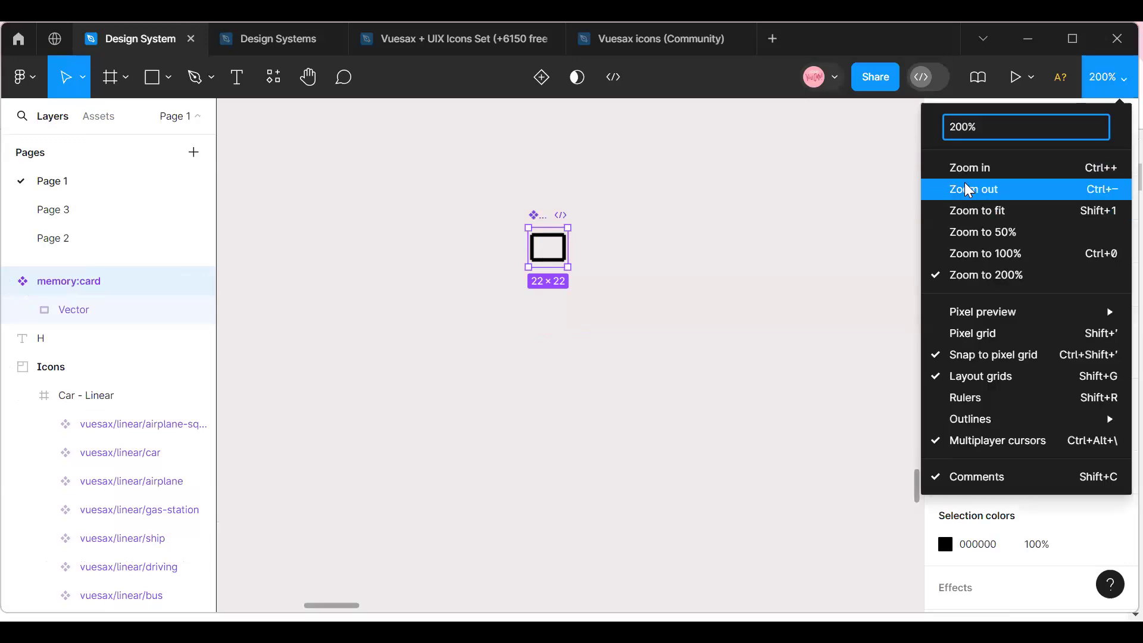
{"action": "left_click", "coordinate": [970, 167]}
{"action": "scroll", "coordinate": [566, 396], "scroll_direction": "up", "scroll_amount": 5}
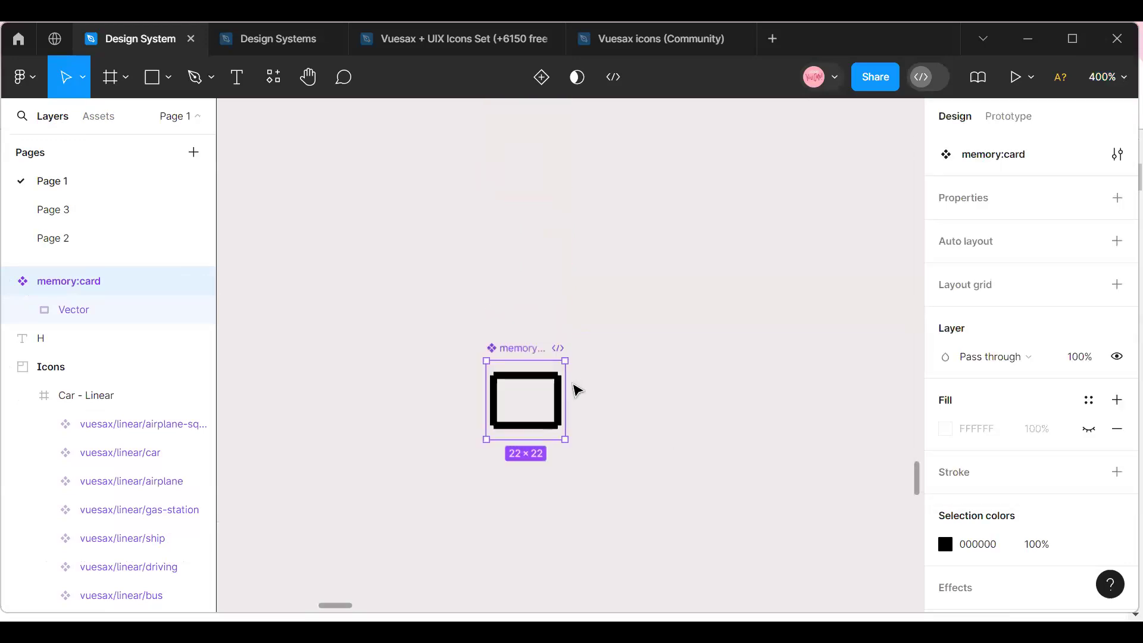
{"action": "left_click", "coordinate": [1107, 77]}
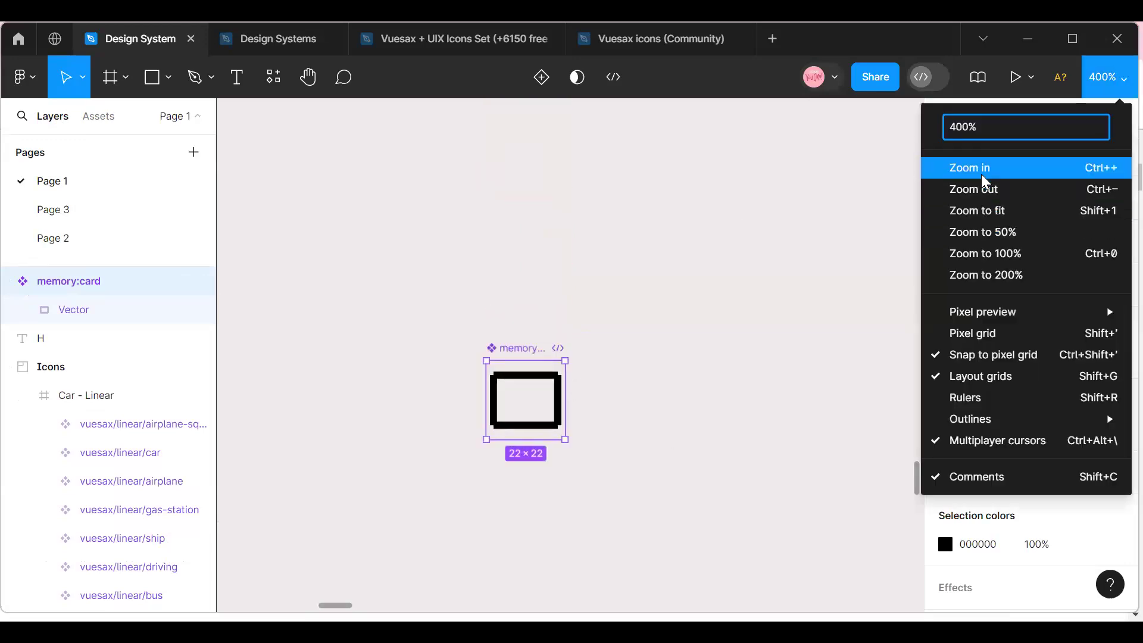
{"action": "left_click", "coordinate": [979, 173]}
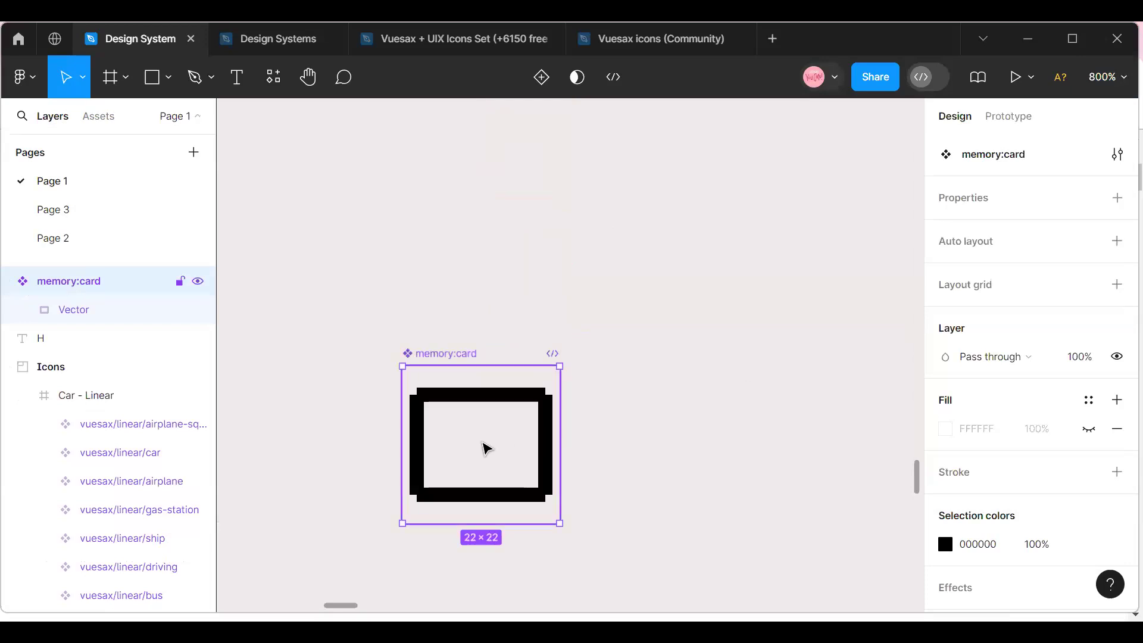
Nudge the memory:card component a few pixels right and up, and delete it from the page.
{"action": "key", "text": "Right"}
{"action": "key", "text": "Right"}
{"action": "key", "text": "Right"}
{"action": "key", "text": "Right"}
{"action": "key", "text": "Up"}
{"action": "key", "text": "Up"}
{"action": "key", "text": "Up"}
{"action": "key", "text": "Up"}
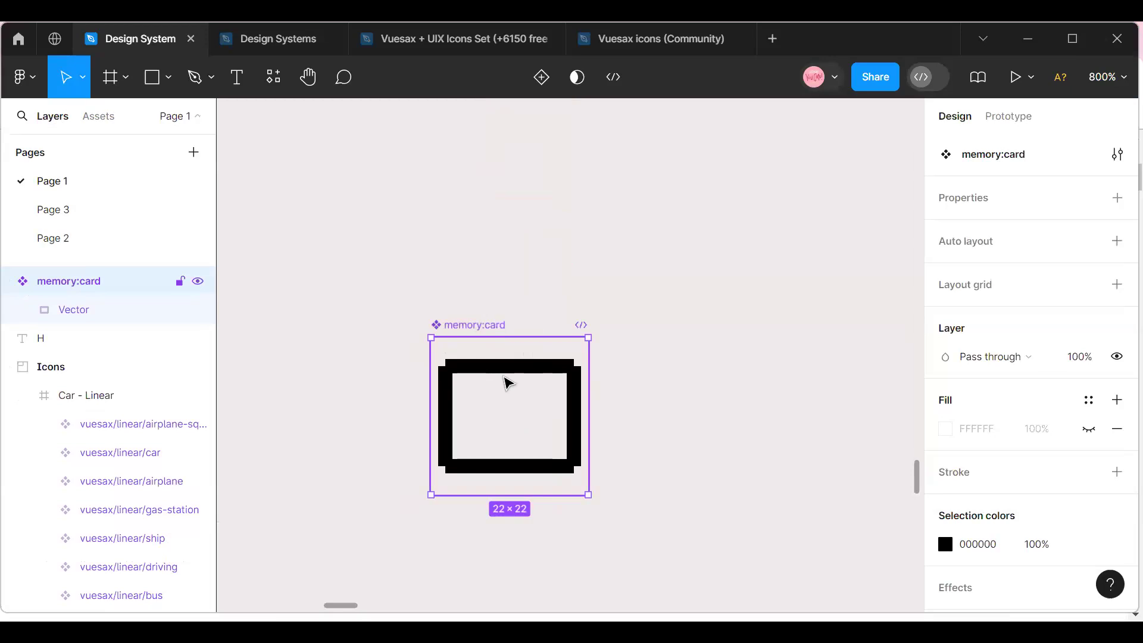
{"action": "key", "text": "Delete"}
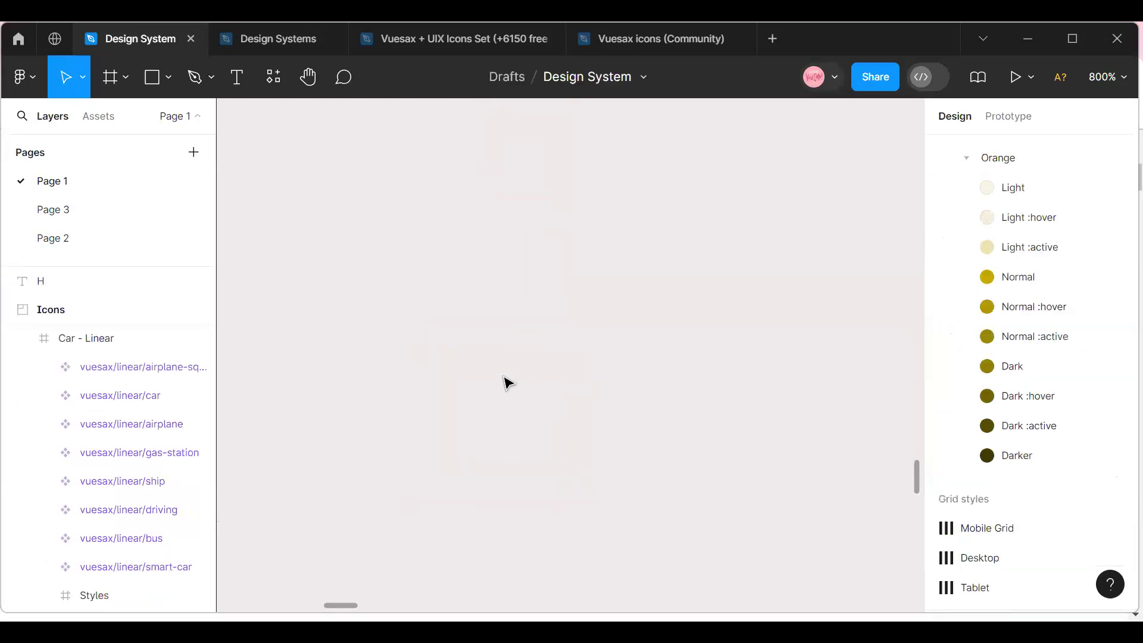
Look over the arranged frames in the Icons section and the grid and Spacers sections above it.
{"action": "left_click", "coordinate": [1107, 77]}
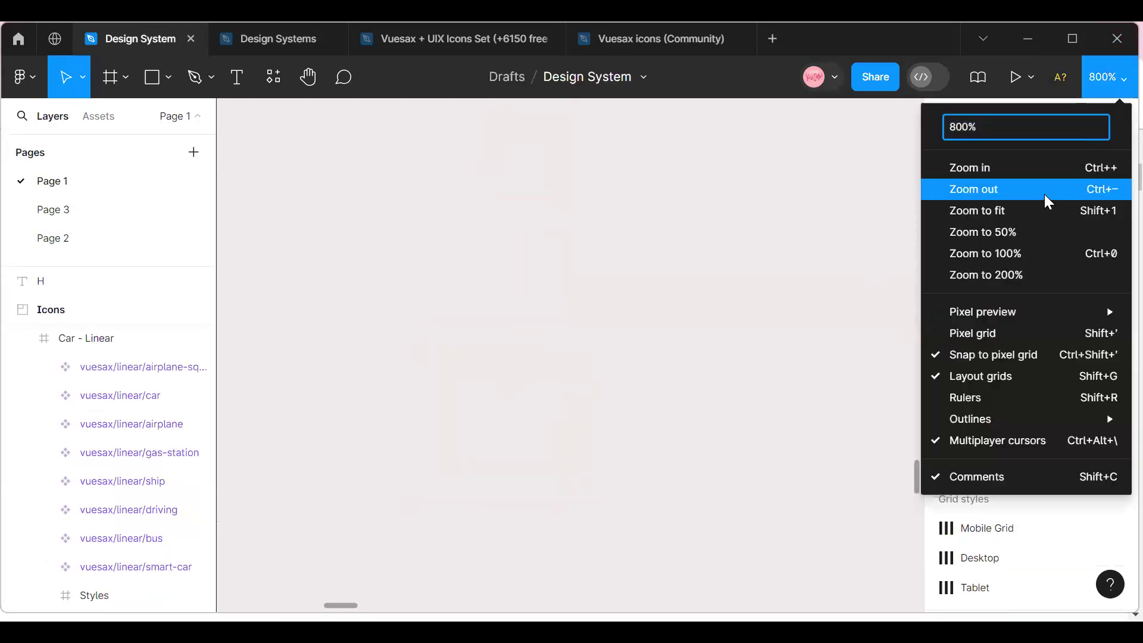
{"action": "left_click", "coordinate": [1044, 194]}
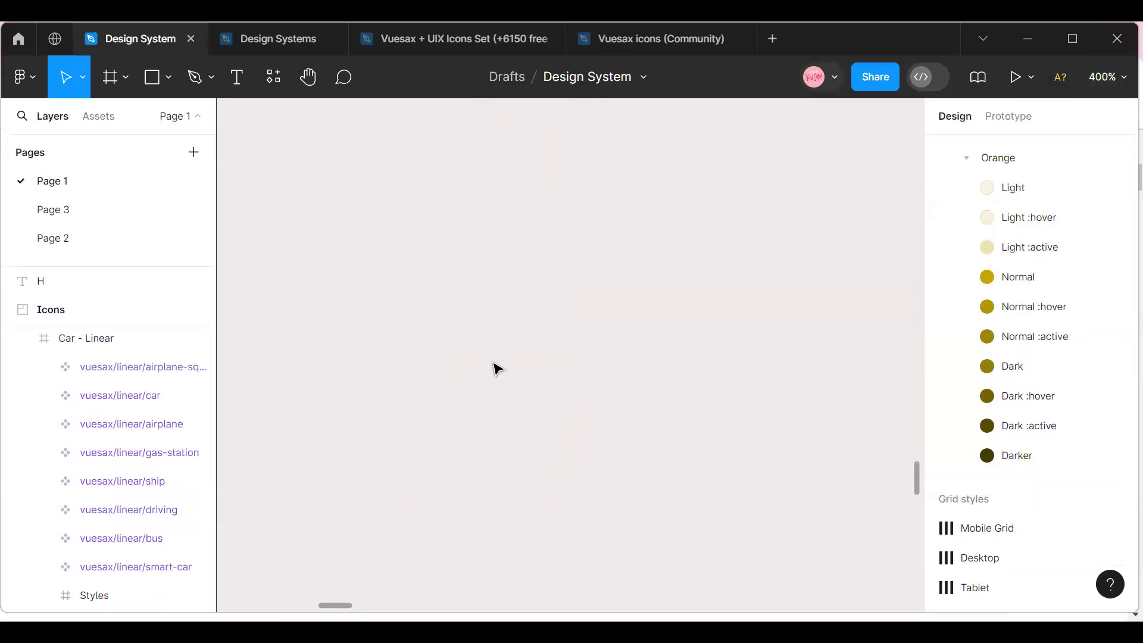
{"action": "left_click", "coordinate": [1113, 78]}
{"action": "left_click", "coordinate": [1009, 188]}
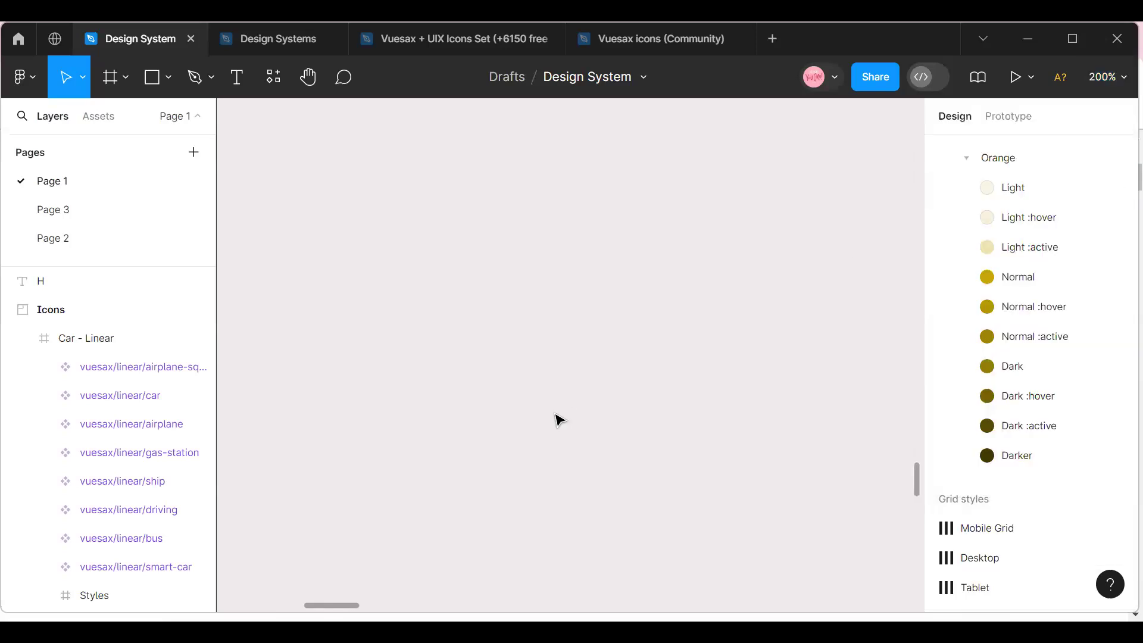
{"action": "left_click", "coordinate": [1112, 76]}
{"action": "left_click", "coordinate": [993, 188]}
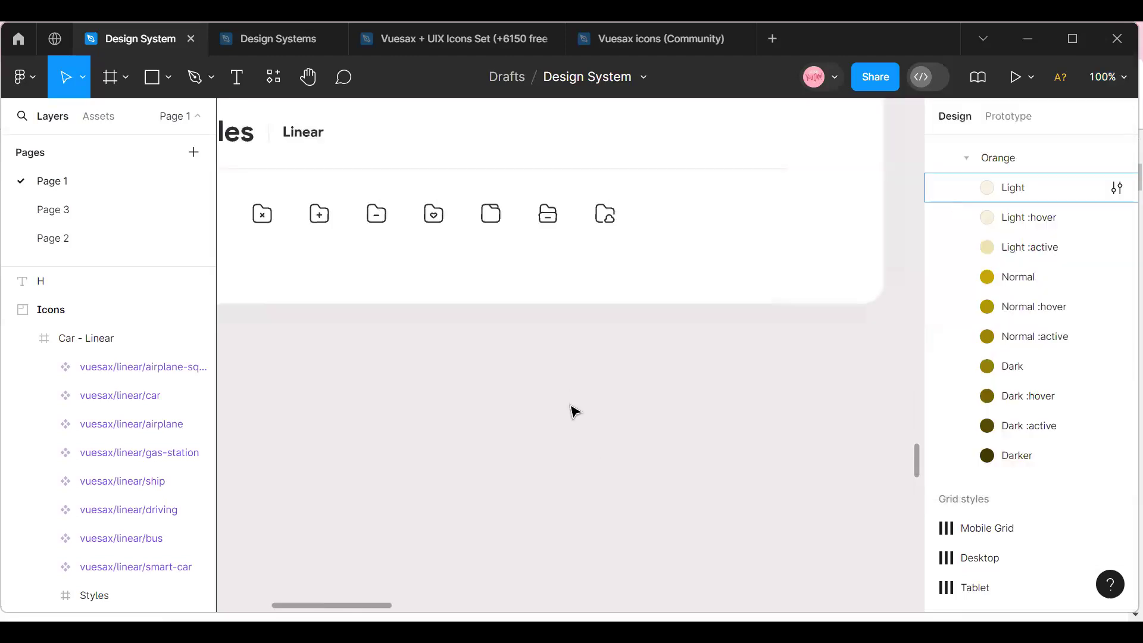
{"action": "scroll", "coordinate": [755, 421], "scroll_direction": "up", "scroll_amount": 4}
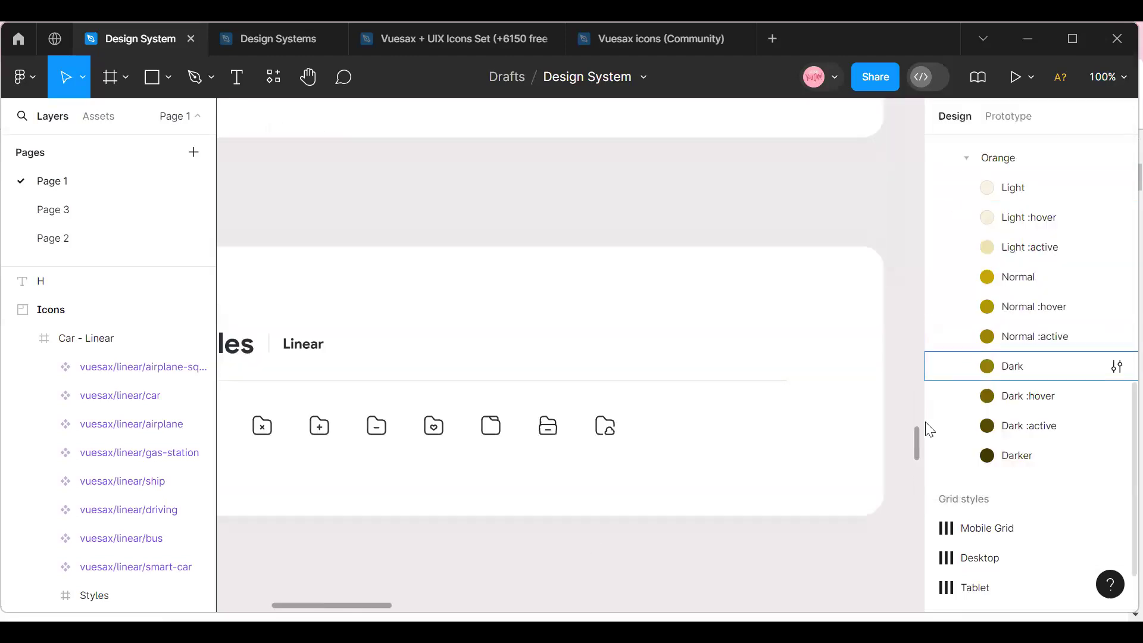
{"action": "scroll", "coordinate": [902, 427], "scroll_direction": "up", "scroll_amount": 5}
{"action": "scroll", "coordinate": [905, 437], "scroll_direction": "down", "scroll_amount": 5}
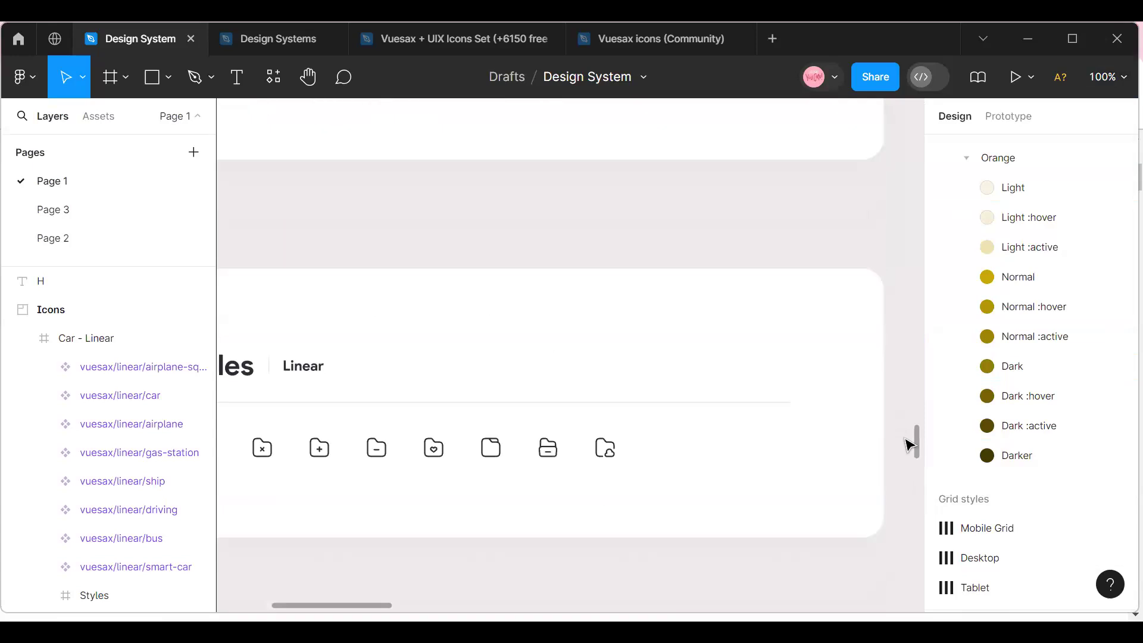
{"action": "scroll", "coordinate": [908, 443], "scroll_direction": "up", "scroll_amount": 6}
{"action": "left_click", "coordinate": [1107, 77]}
{"action": "left_click", "coordinate": [1032, 186]}
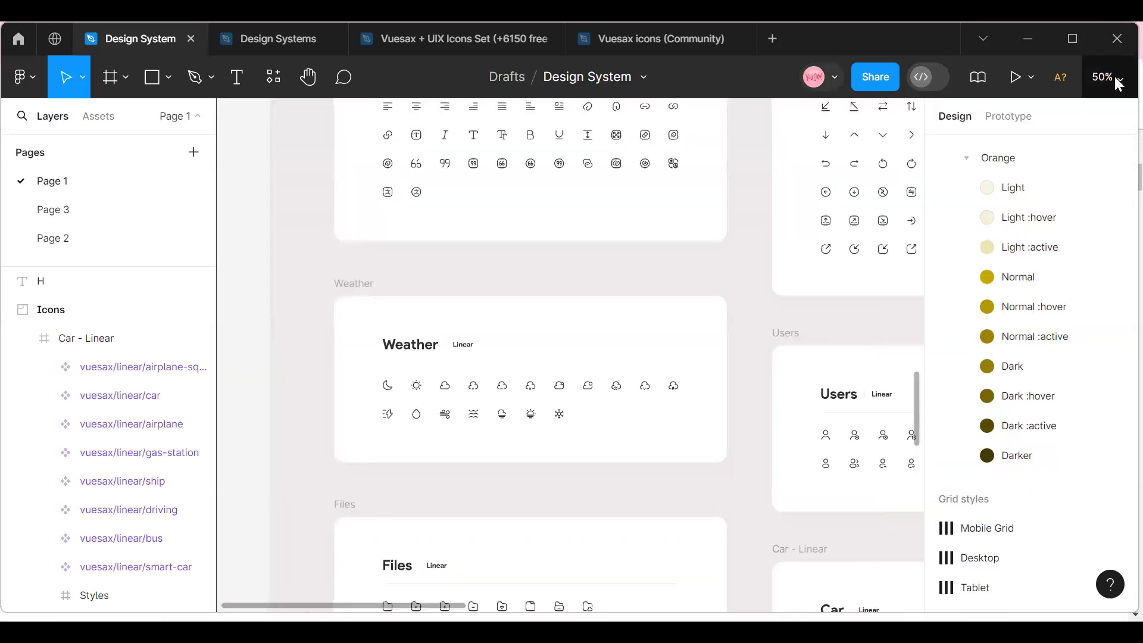
{"action": "left_click", "coordinate": [1115, 76]}
{"action": "left_click", "coordinate": [1028, 188]}
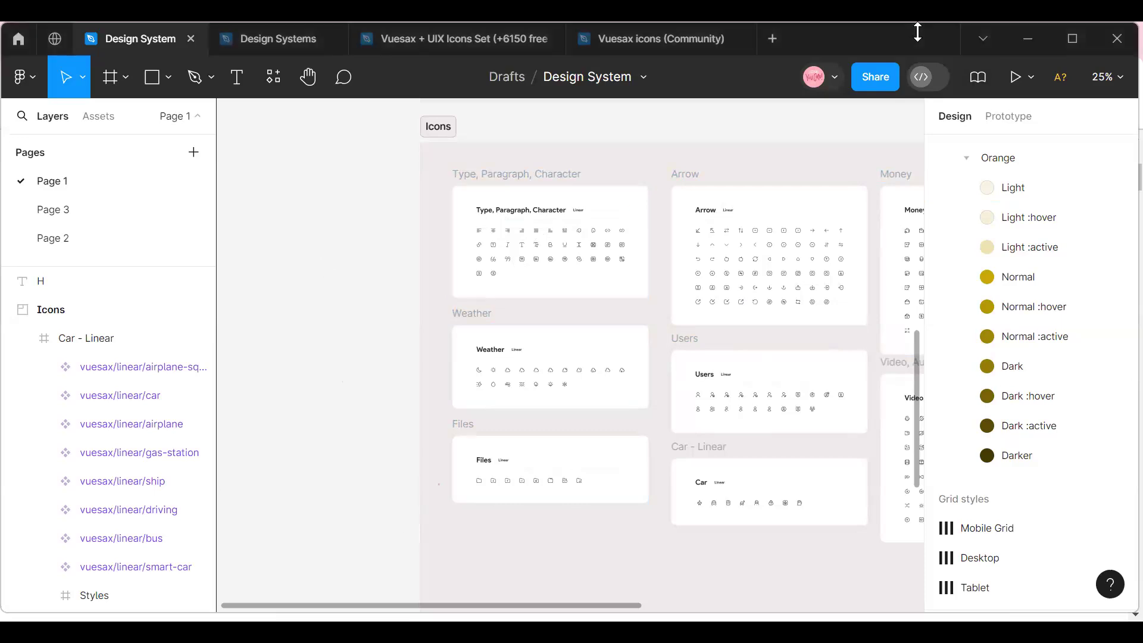
{"action": "scroll", "coordinate": [531, 358], "scroll_direction": "up", "scroll_amount": 8}
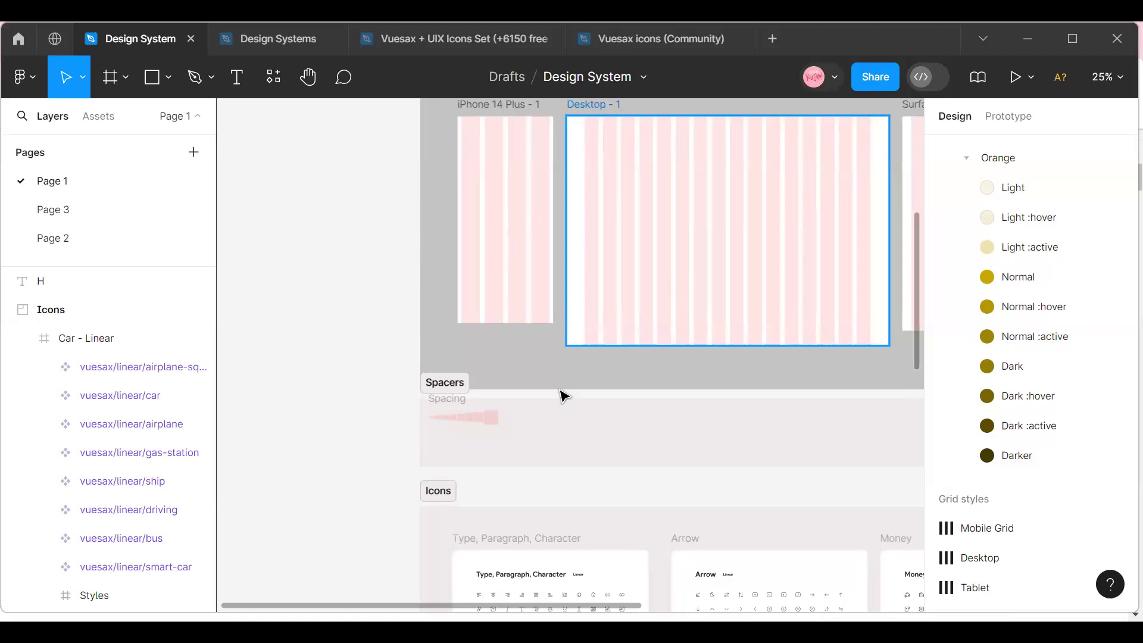
{"action": "scroll", "coordinate": [562, 398], "scroll_direction": "down", "scroll_amount": 1}
{"action": "scroll", "coordinate": [563, 397], "scroll_direction": "down", "scroll_amount": 1}
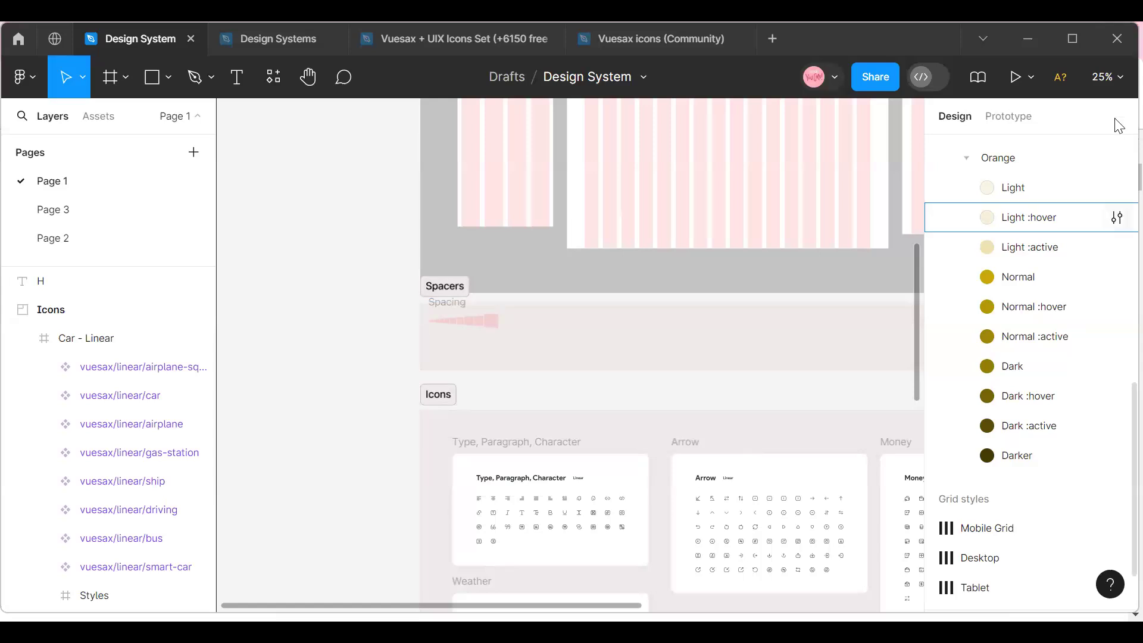
Examine the row of spacing squares in the Spacers section up close.
{"action": "left_click", "coordinate": [1107, 77]}
{"action": "left_click", "coordinate": [1032, 163]}
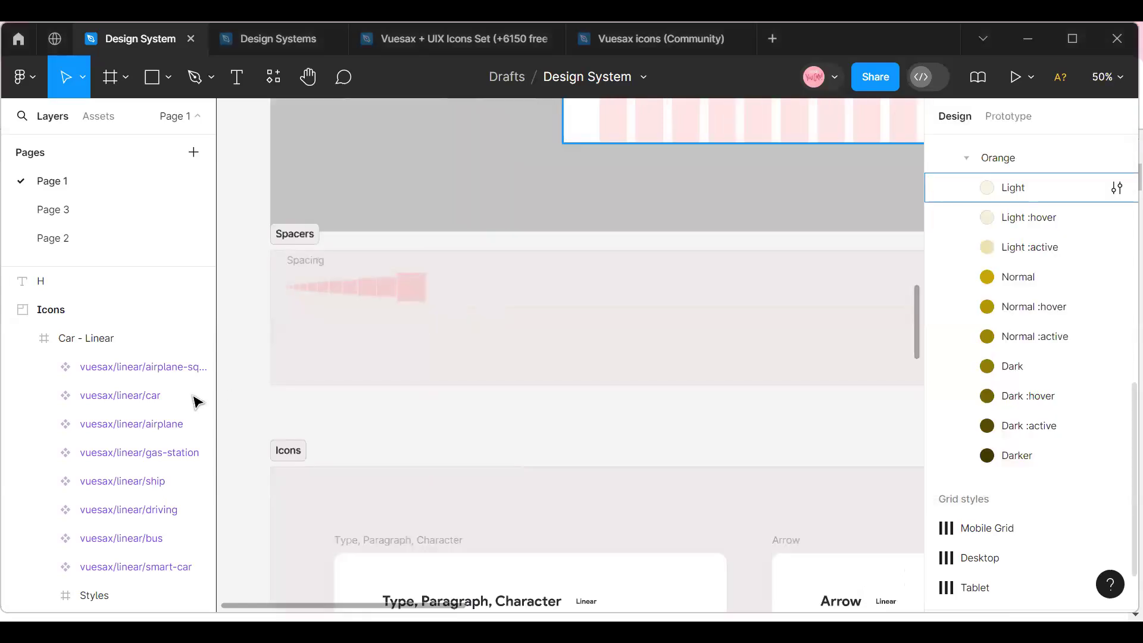
{"action": "left_click", "coordinate": [1107, 77]}
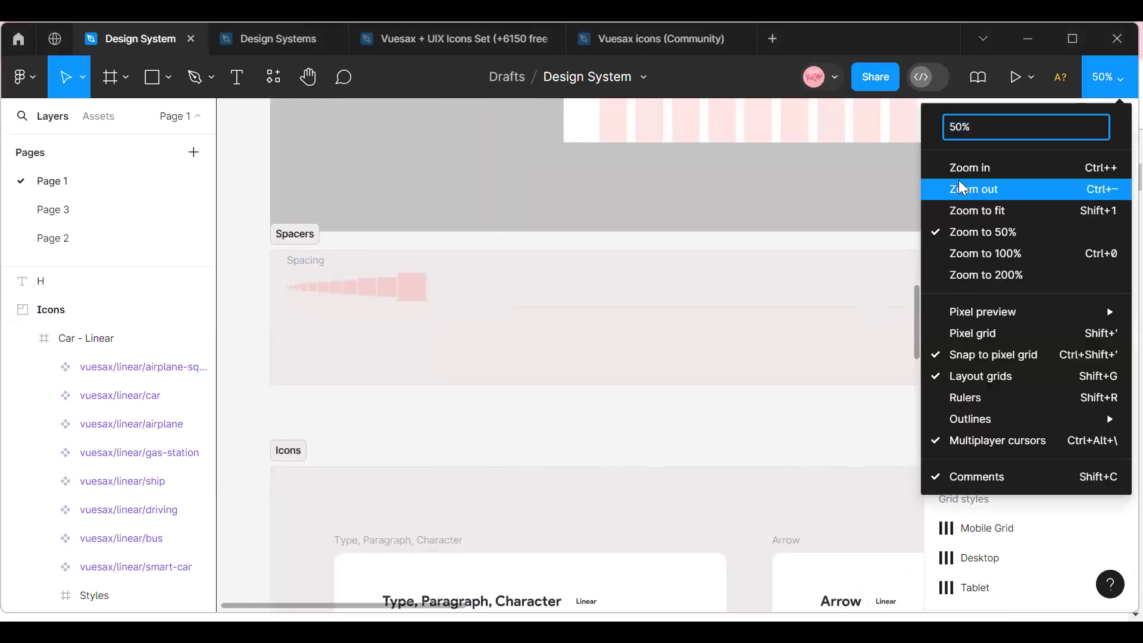
{"action": "left_click", "coordinate": [959, 168]}
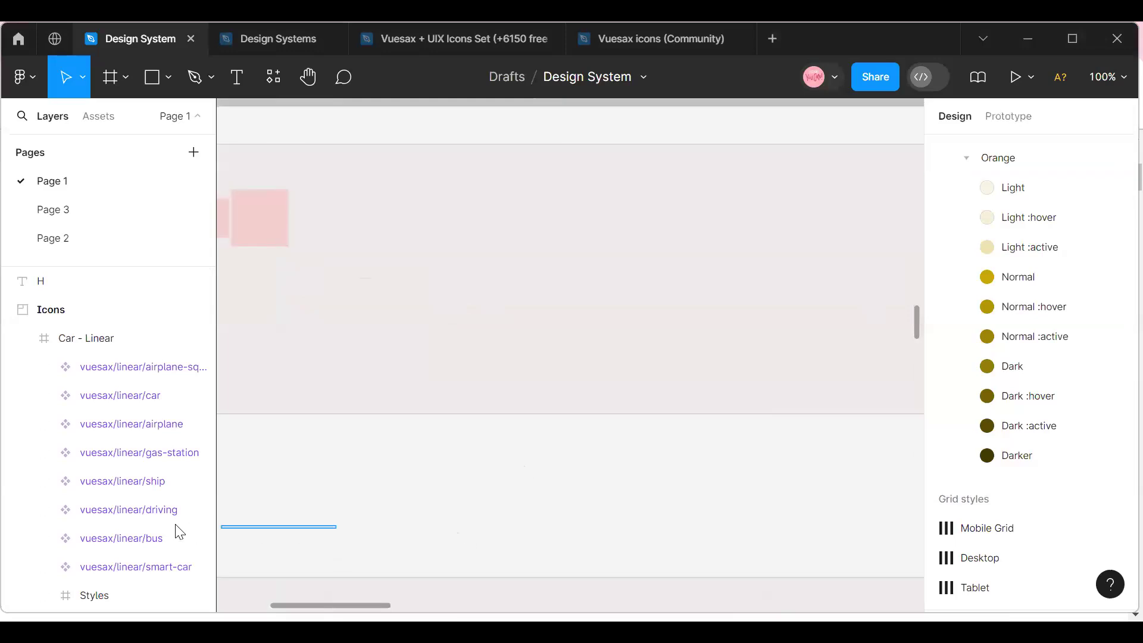
{"action": "scroll", "coordinate": [333, 535], "scroll_direction": "left", "scroll_amount": 6}
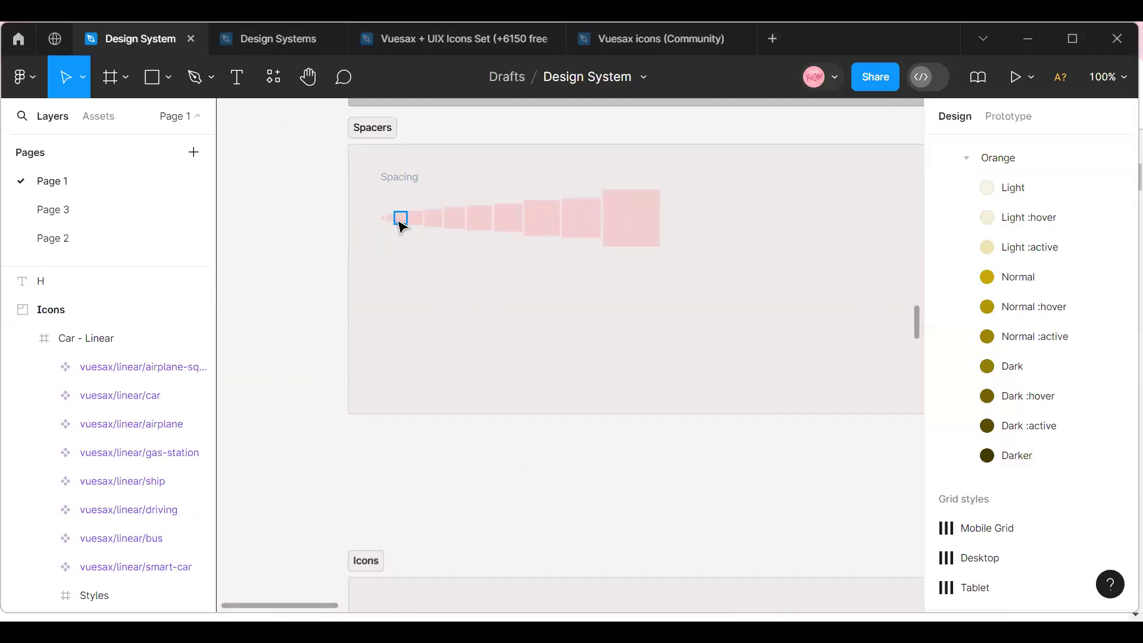
{"action": "left_click", "coordinate": [1118, 81]}
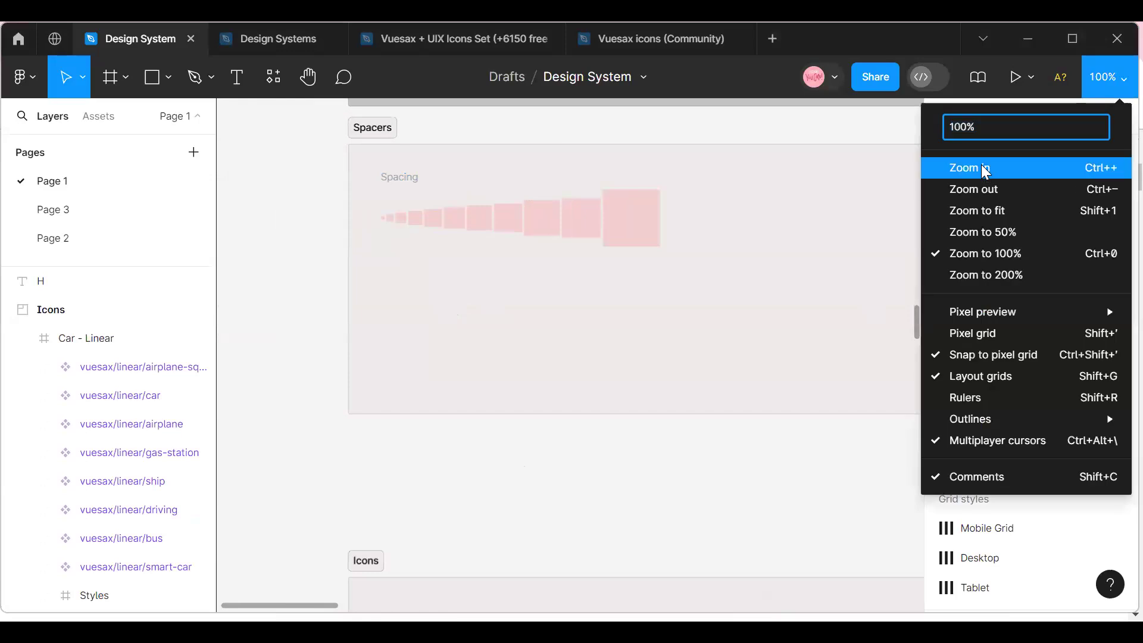
{"action": "left_click", "coordinate": [984, 171]}
{"action": "scroll", "coordinate": [215, 526], "scroll_direction": "left", "scroll_amount": 6}
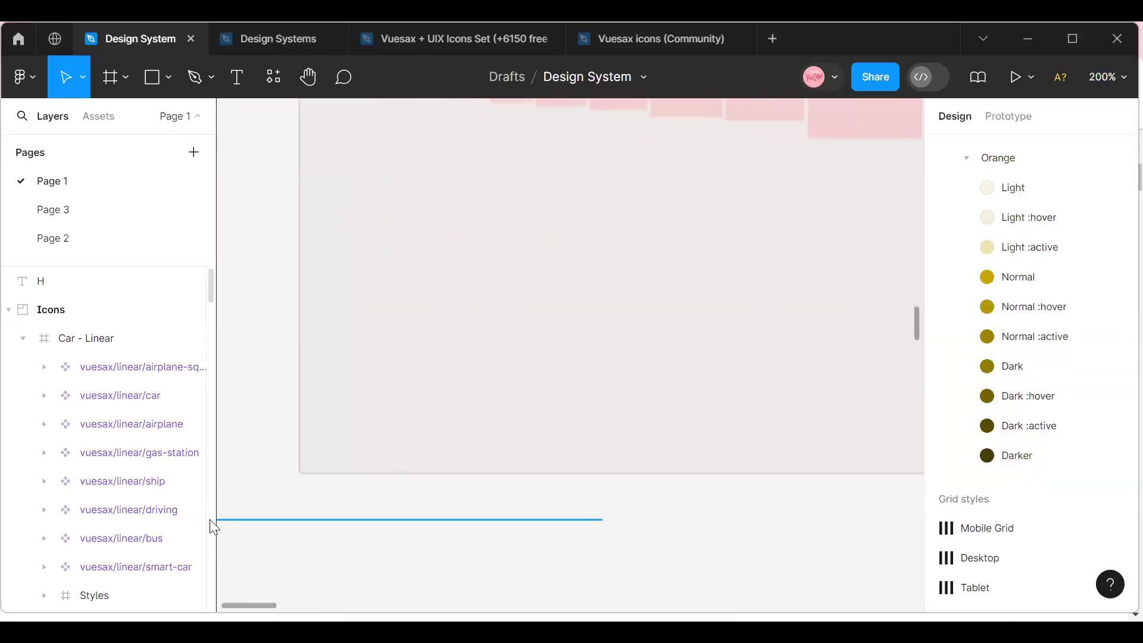
{"action": "scroll", "coordinate": [720, 409], "scroll_direction": "up", "scroll_amount": 3}
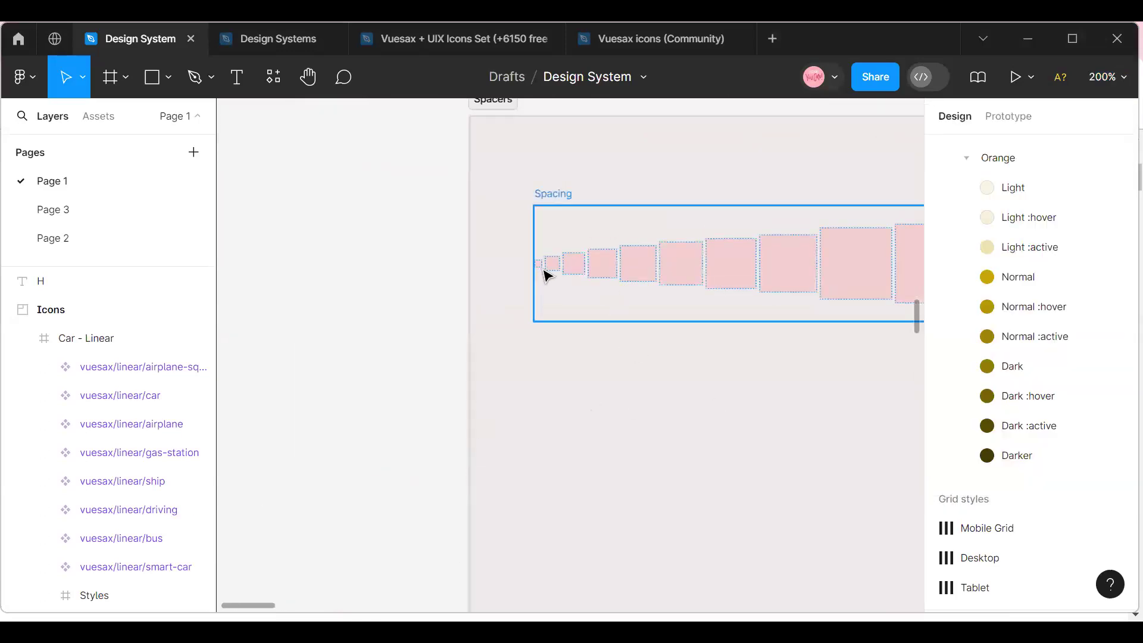
{"action": "left_click", "coordinate": [1117, 88]}
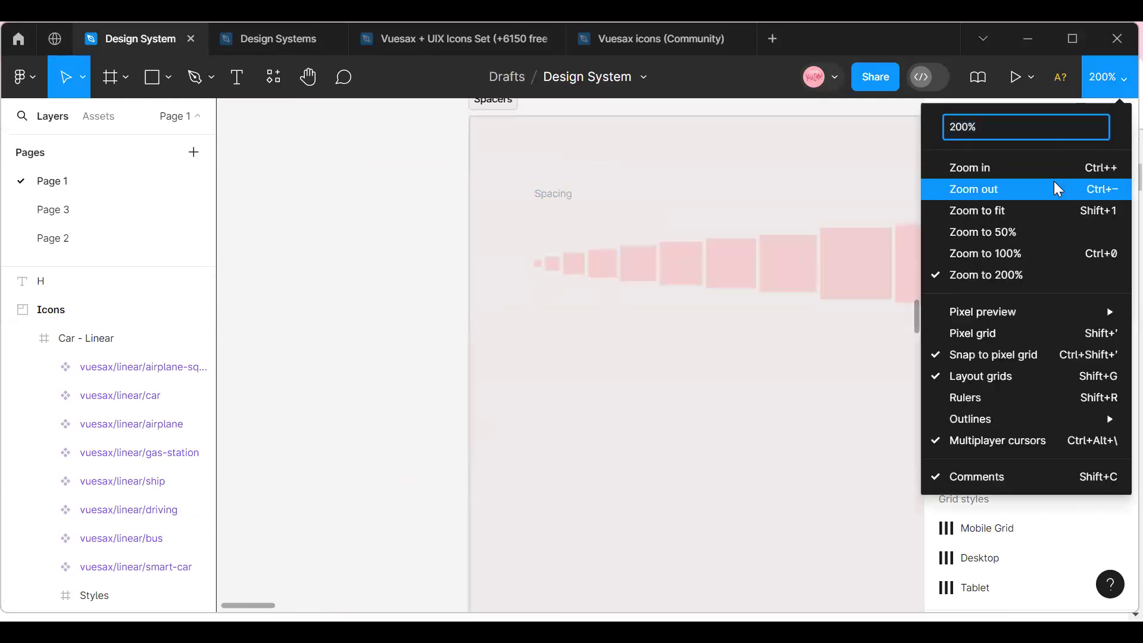
{"action": "left_click", "coordinate": [1054, 186]}
{"action": "left_click", "coordinate": [1113, 74]}
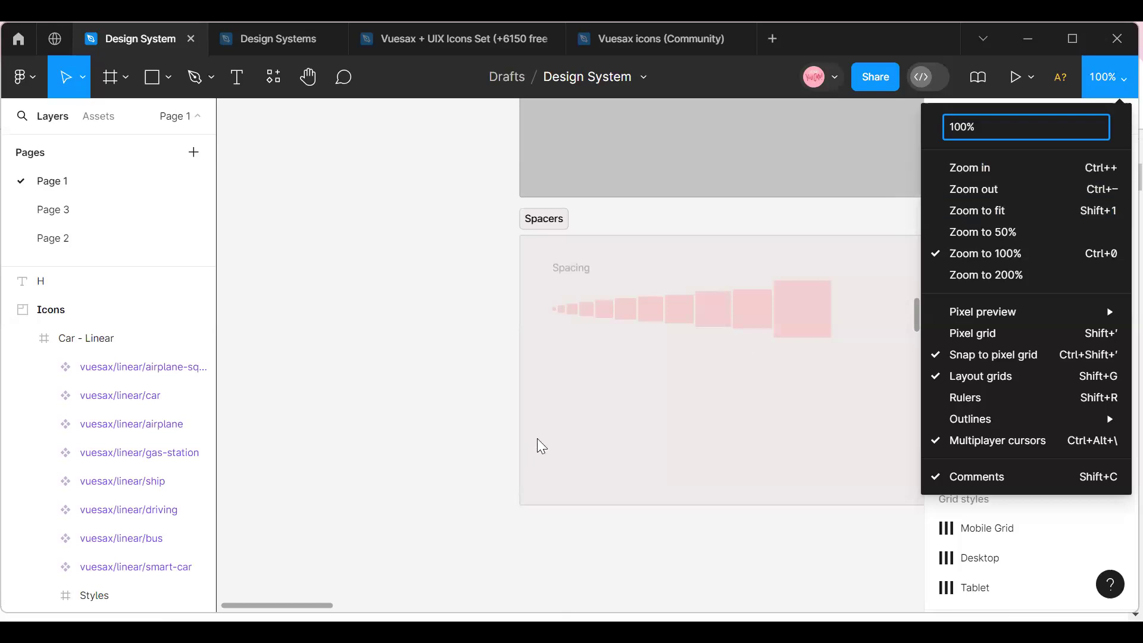
{"action": "left_click", "coordinate": [476, 291]}
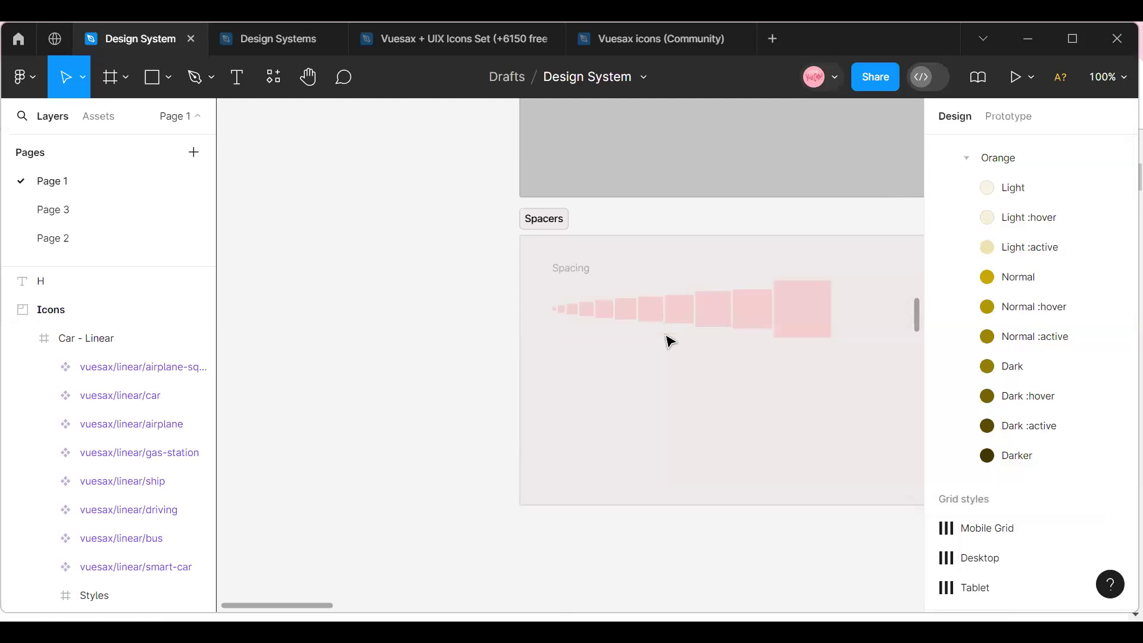
Move the Icons section closer beneath the Spacers section, to X -936 and Y 2807.
{"action": "scroll", "coordinate": [668, 339], "scroll_direction": "down", "scroll_amount": 5}
{"action": "scroll", "coordinate": [665, 383], "scroll_direction": "down", "scroll_amount": 5}
{"action": "left_click", "coordinate": [526, 287]}
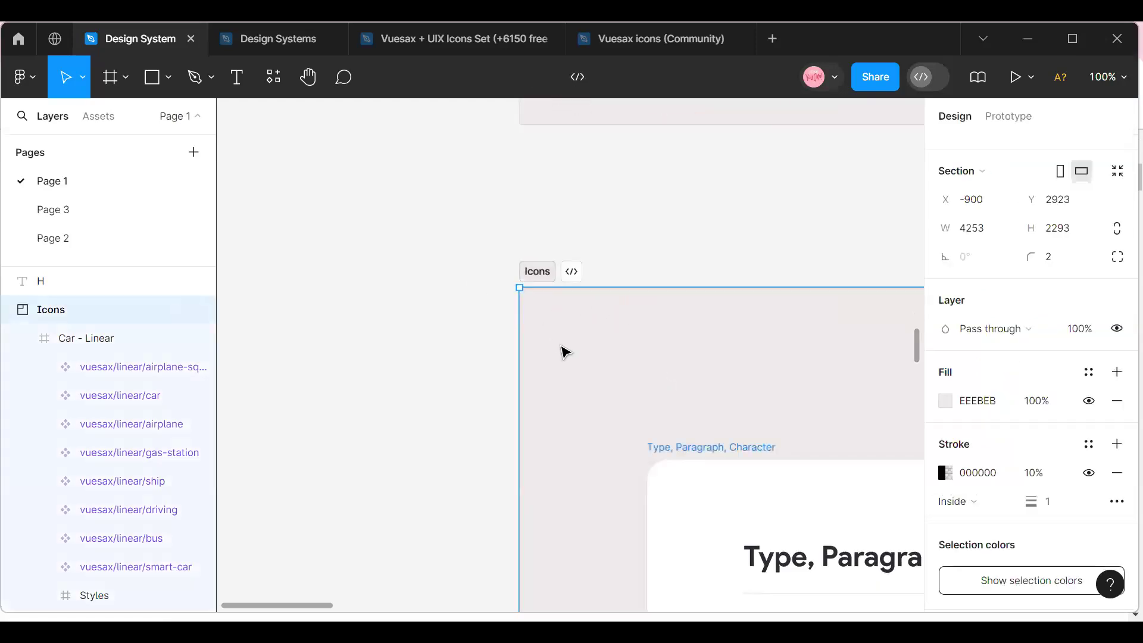
{"action": "left_click_drag", "start_coordinate": [561, 350], "coordinate": [532, 250]}
{"action": "scroll", "coordinate": [553, 305], "scroll_direction": "up", "scroll_amount": 1}
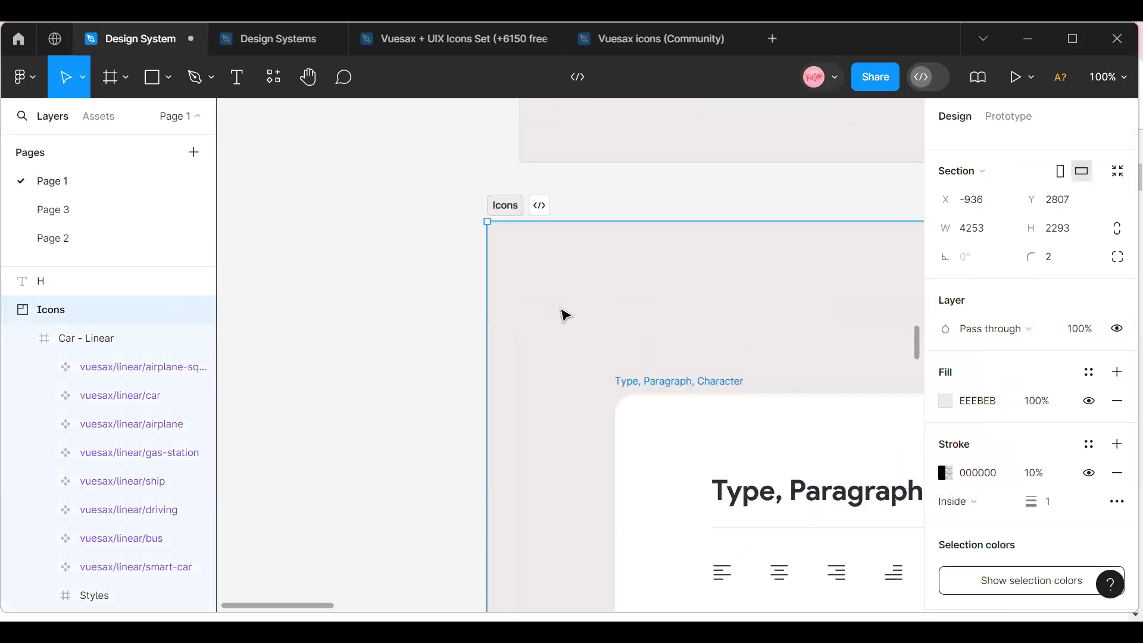
Align the Icons section's left edge with the Spacers section above it, at X -900.
{"action": "left_click_drag", "start_coordinate": [535, 302], "coordinate": [567, 304]}
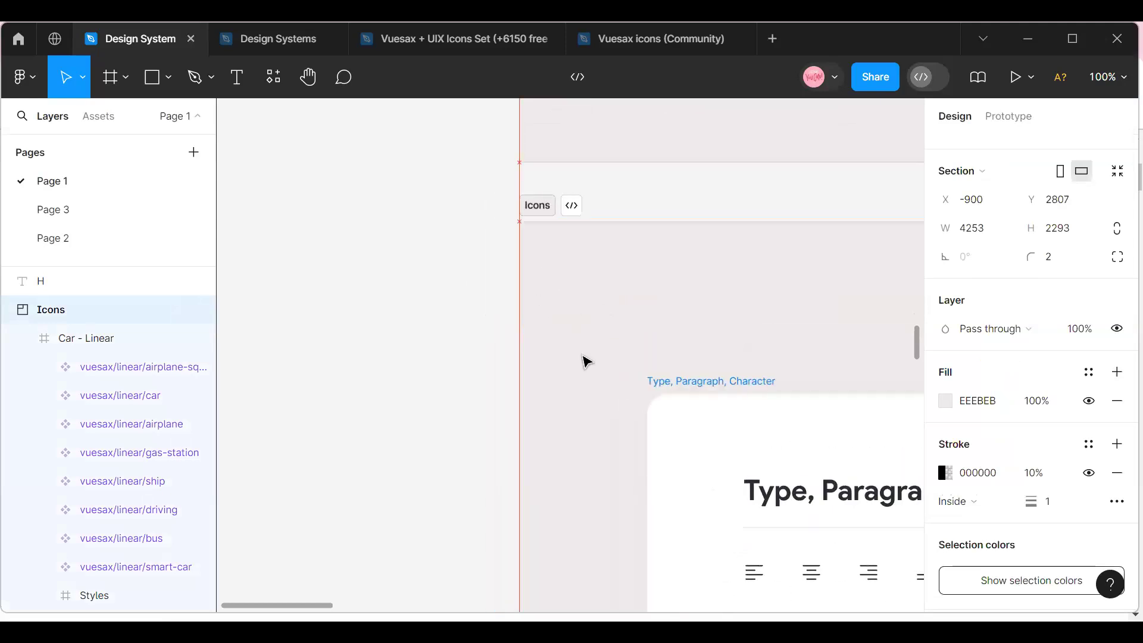
{"action": "scroll", "coordinate": [583, 362], "scroll_direction": "up", "scroll_amount": 3}
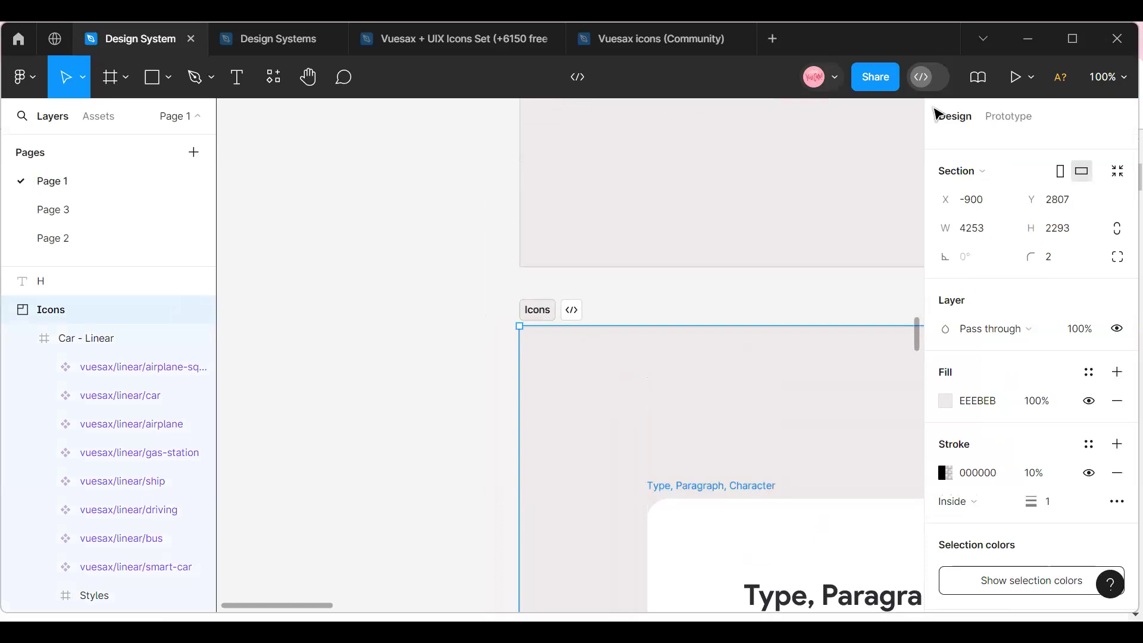
{"action": "left_click", "coordinate": [1107, 78]}
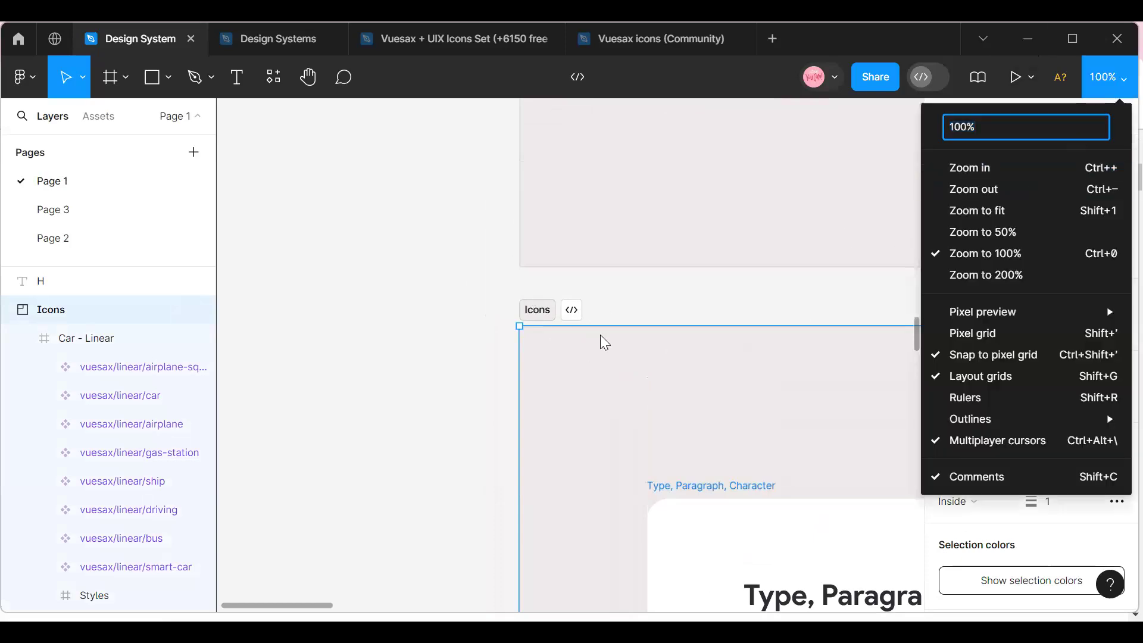
{"action": "left_click", "coordinate": [463, 250]}
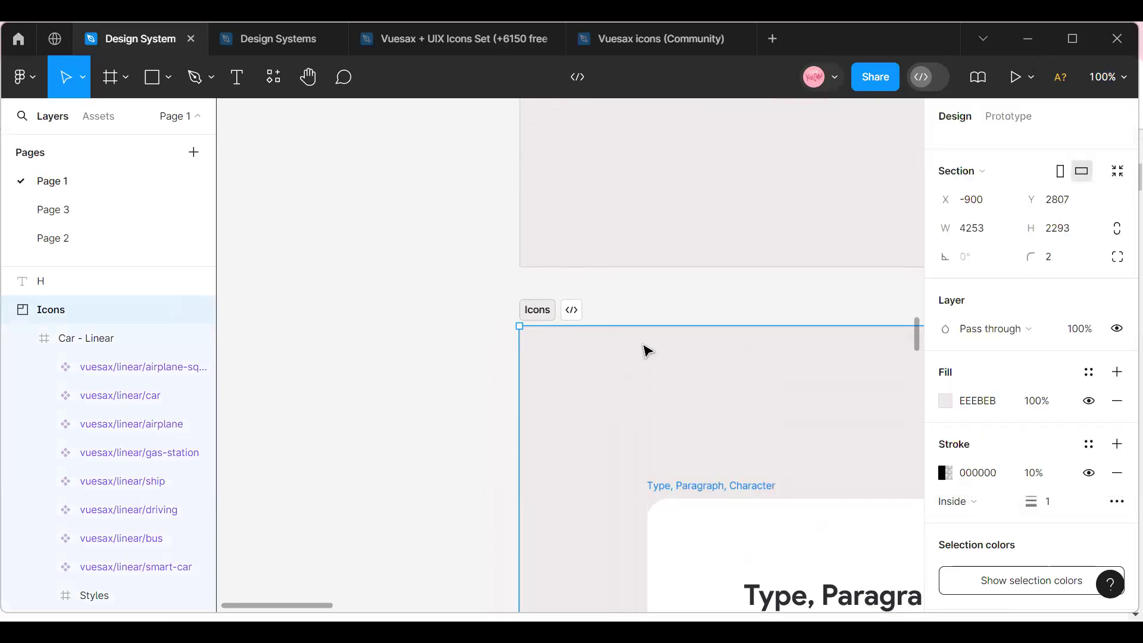
{"action": "scroll", "coordinate": [645, 349], "scroll_direction": "up", "scroll_amount": 3}
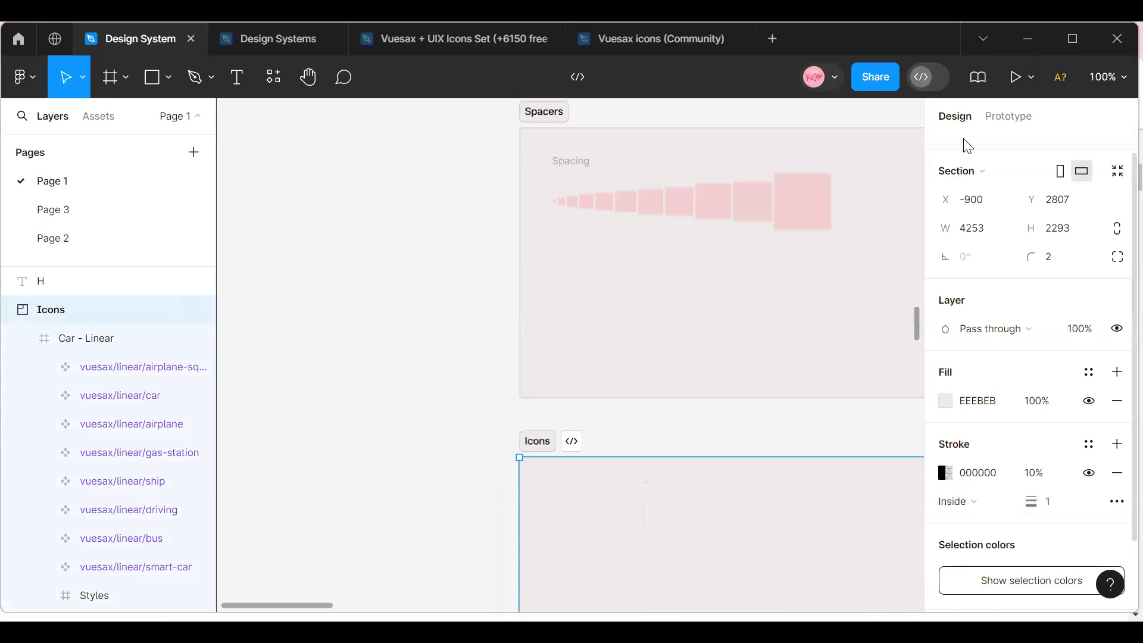
Examine the gap above the Icons section and the icons in the Type, Paragraph, Character frame up close.
{"action": "left_click", "coordinate": [1107, 76]}
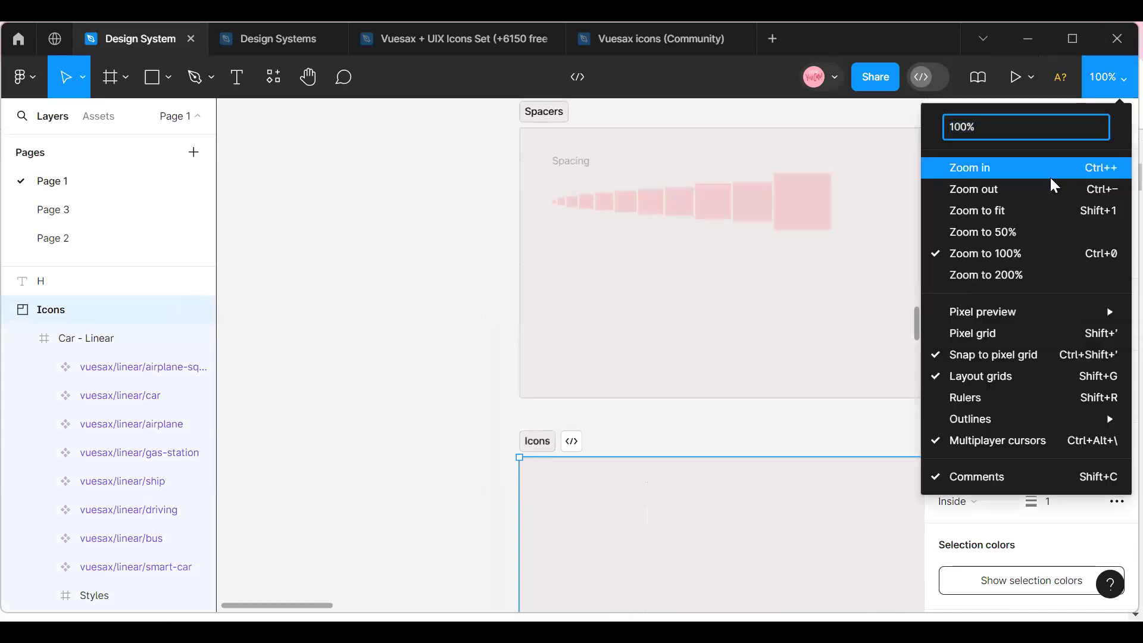
{"action": "left_click", "coordinate": [1050, 178]}
{"action": "scroll", "coordinate": [569, 500], "scroll_direction": "down", "scroll_amount": 5}
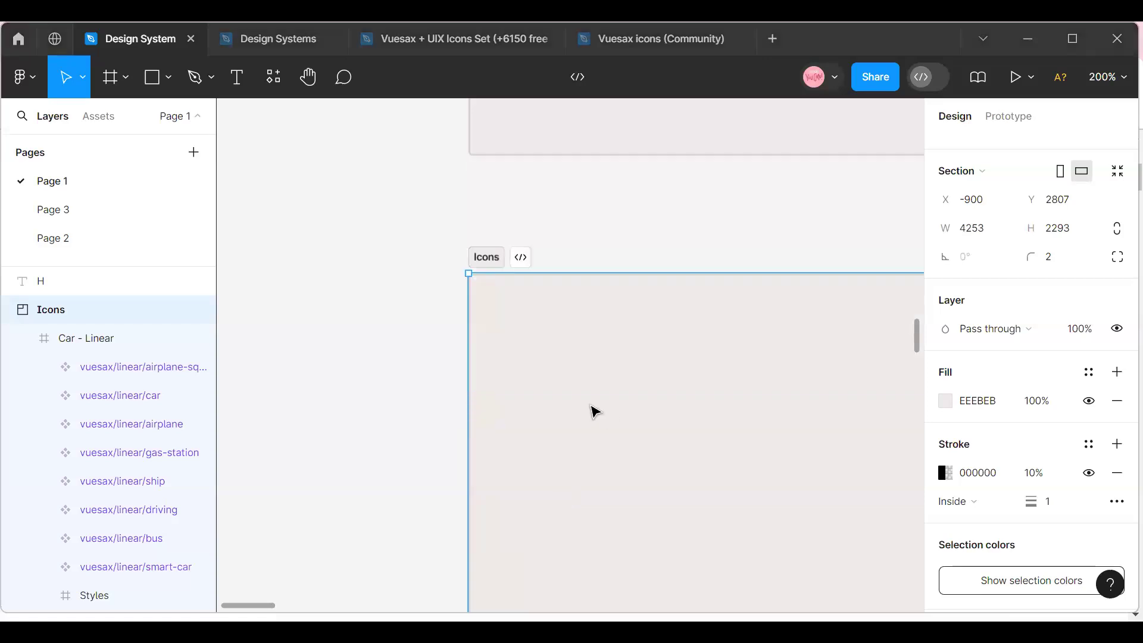
{"action": "scroll", "coordinate": [592, 411], "scroll_direction": "down", "scroll_amount": 10}
{"action": "scroll", "coordinate": [595, 410], "scroll_direction": "down", "scroll_amount": 1}
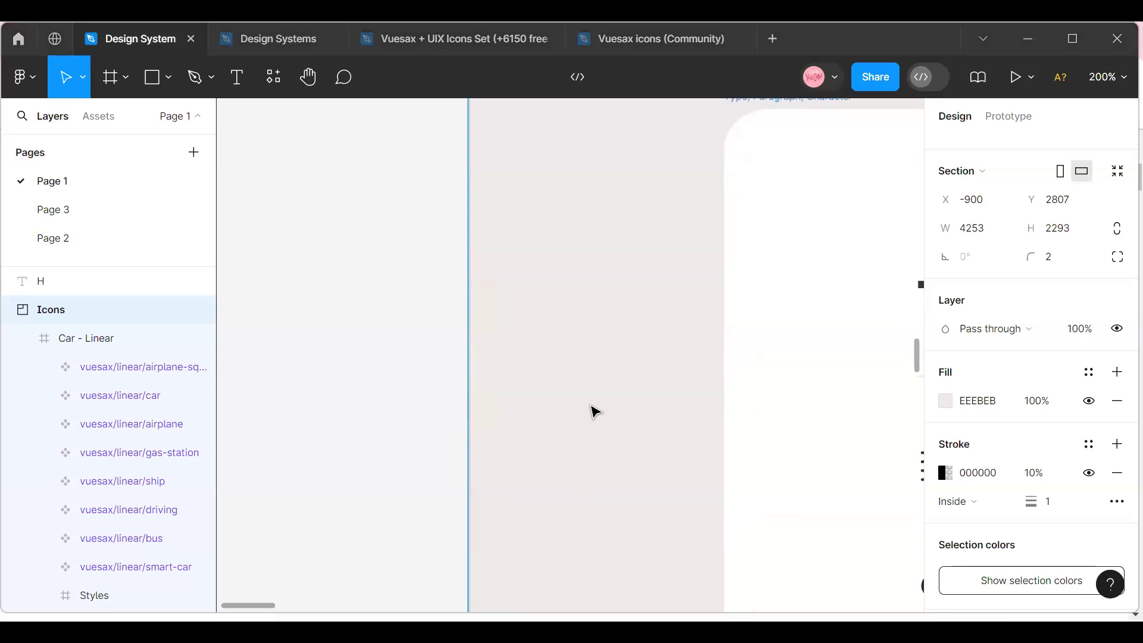
{"action": "scroll", "coordinate": [594, 411], "scroll_direction": "down", "scroll_amount": 1}
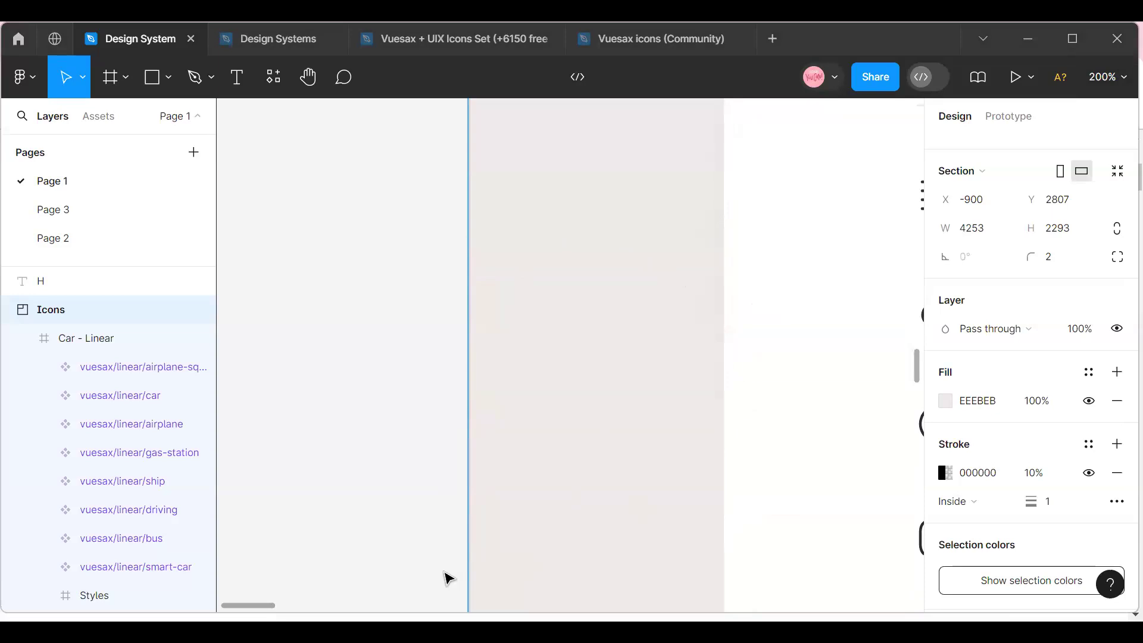
{"action": "scroll", "coordinate": [448, 579], "scroll_direction": "right", "scroll_amount": 8}
{"action": "scroll", "coordinate": [413, 461], "scroll_direction": "left", "scroll_amount": 1}
Move the Icons section straight down to Y 2879, keeping it at X -900.
{"action": "left_click", "coordinate": [1116, 80]}
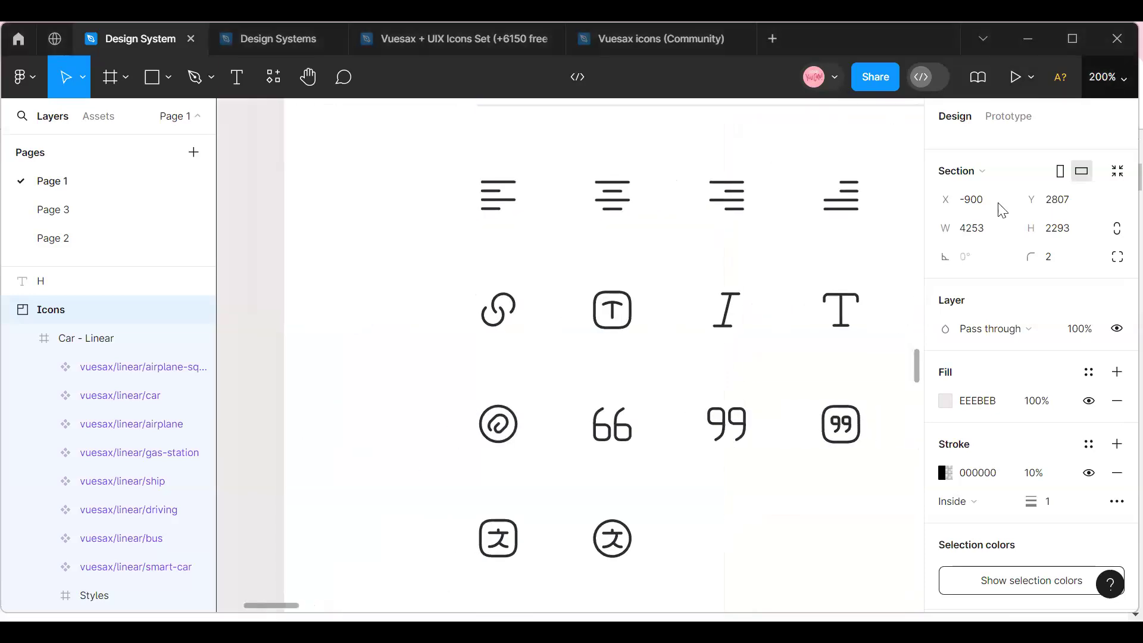
{"action": "left_click", "coordinate": [975, 189]}
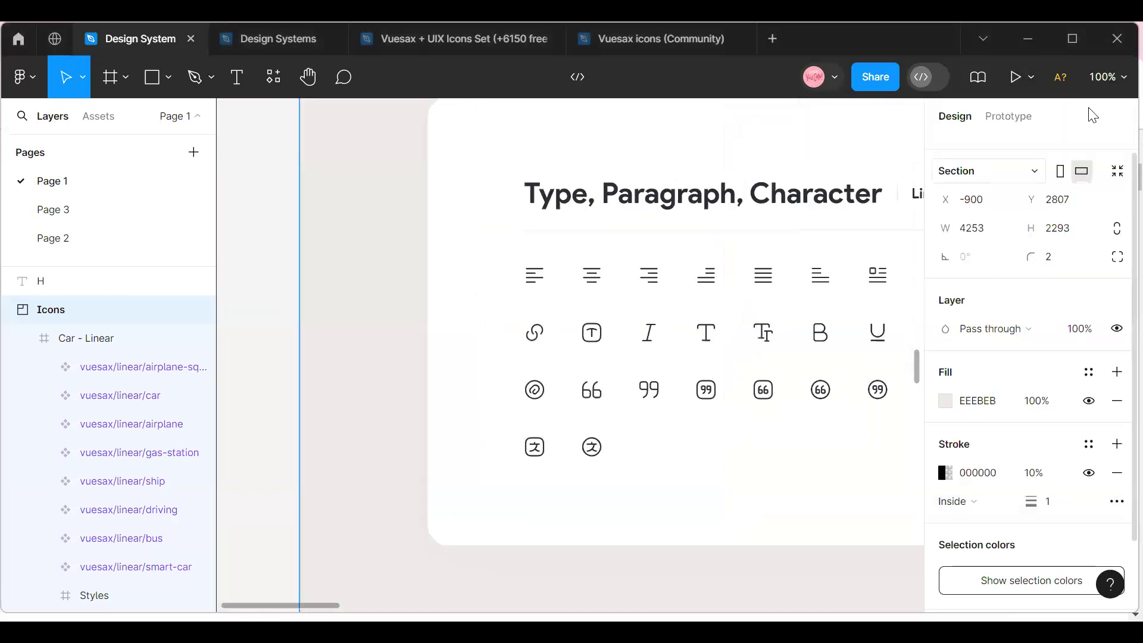
{"action": "left_click", "coordinate": [1114, 77]}
{"action": "left_click", "coordinate": [1004, 188]}
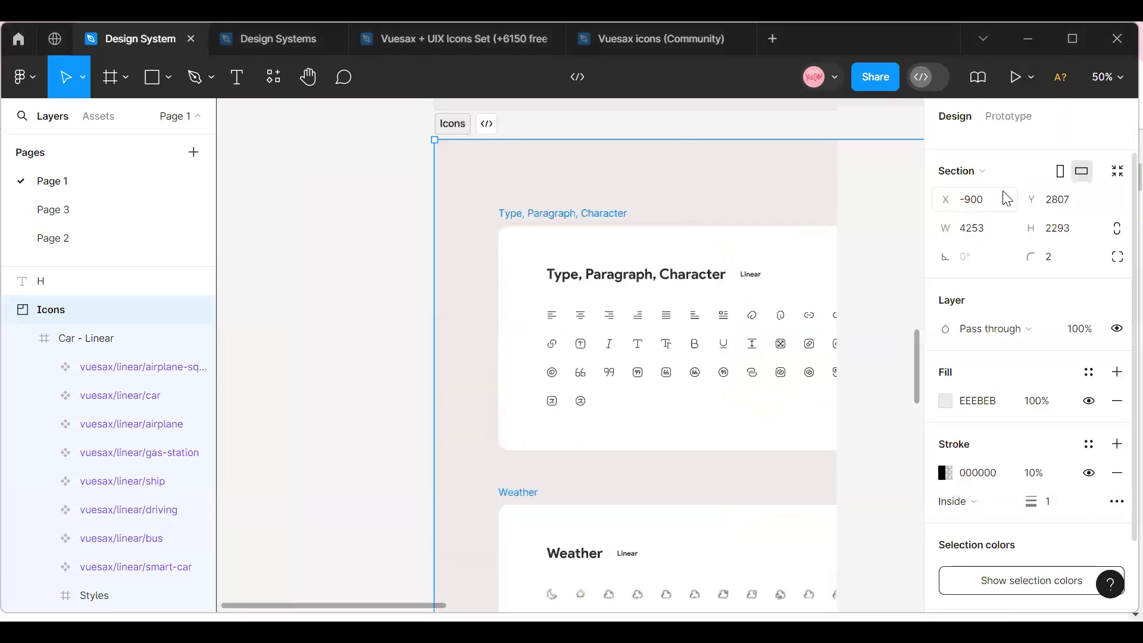
{"action": "left_click", "coordinate": [1114, 78]}
{"action": "left_click", "coordinate": [1033, 189]}
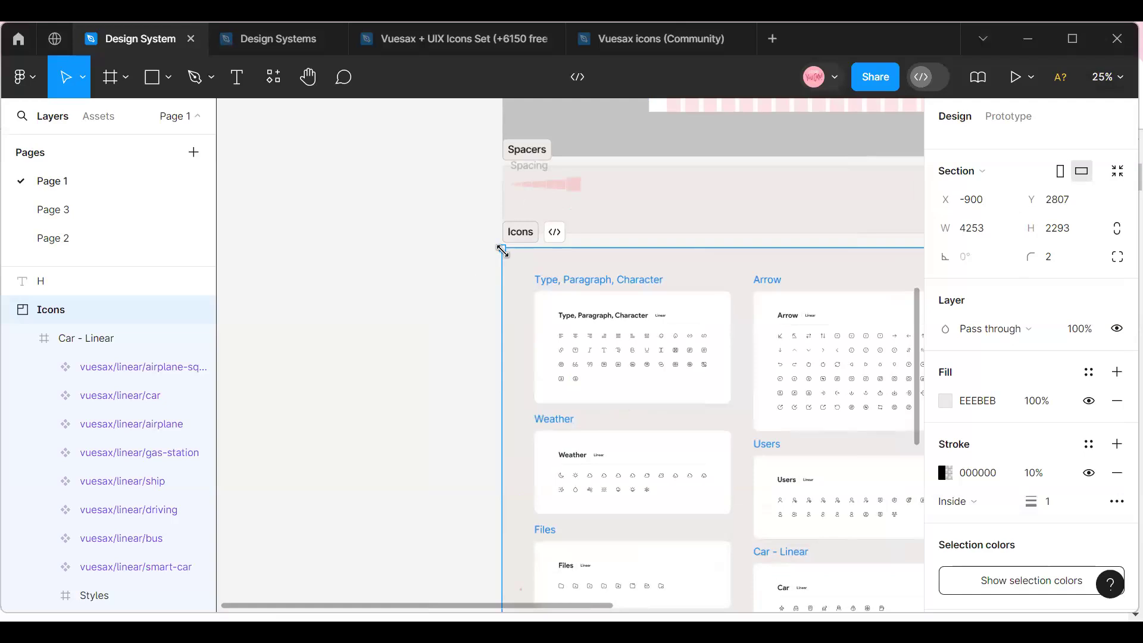
{"action": "left_click_drag", "start_coordinate": [516, 283], "coordinate": [525, 297]}
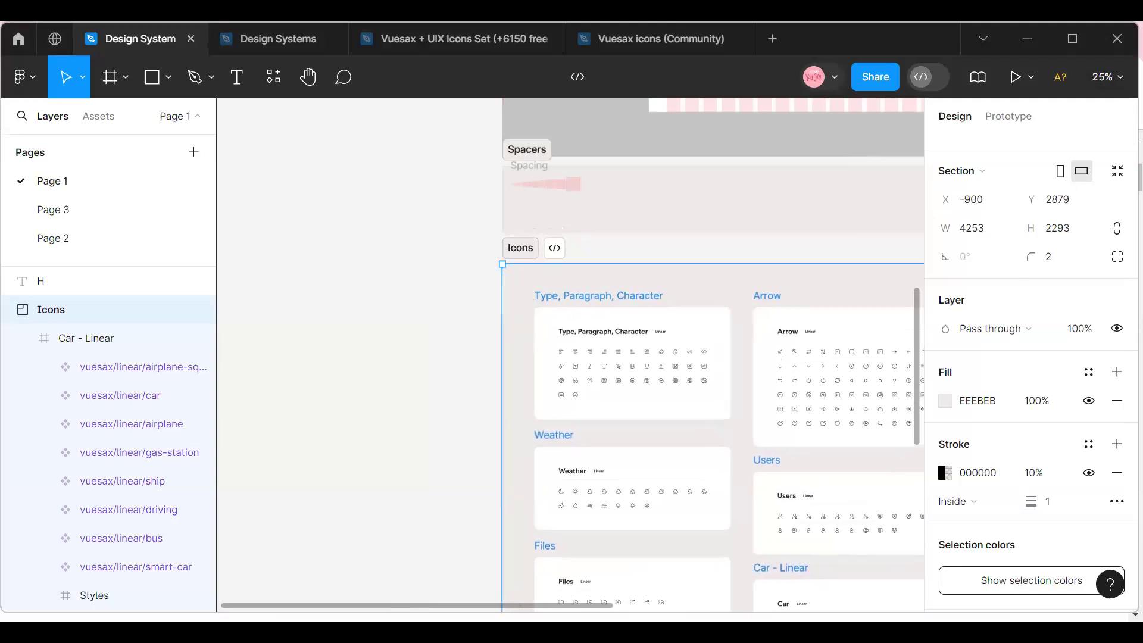
Look over the icon frames in the Icons section, viewing the Arrow frame up close.
{"action": "scroll", "coordinate": [574, 355], "scroll_direction": "right", "scroll_amount": 5}
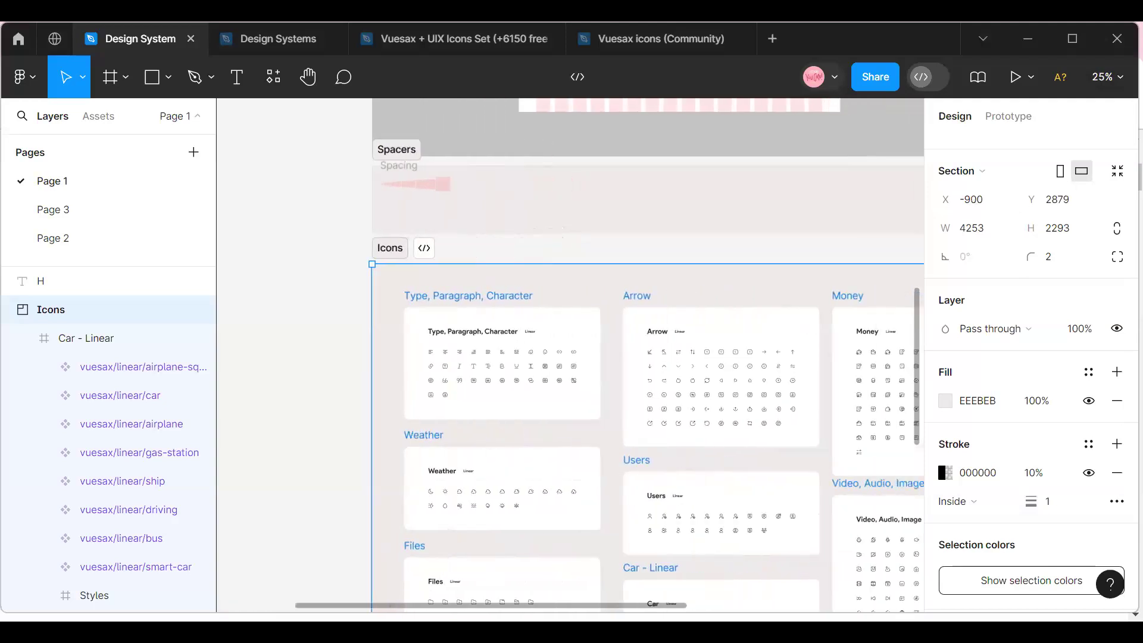
{"action": "scroll", "coordinate": [573, 355], "scroll_direction": "right", "scroll_amount": 2}
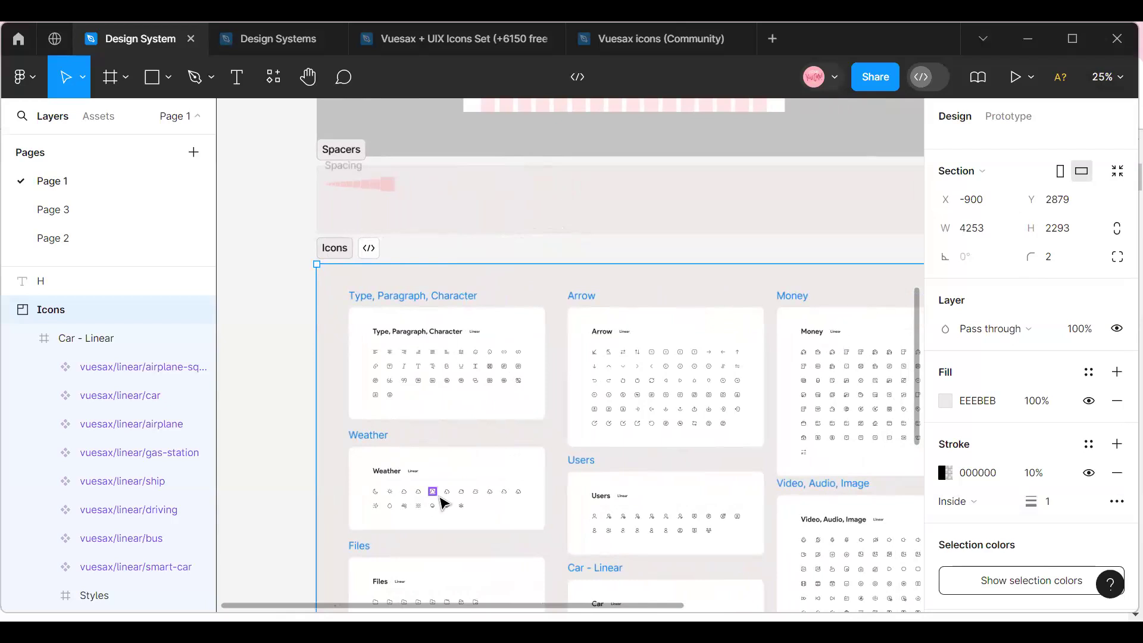
{"action": "left_click", "coordinate": [1106, 76]}
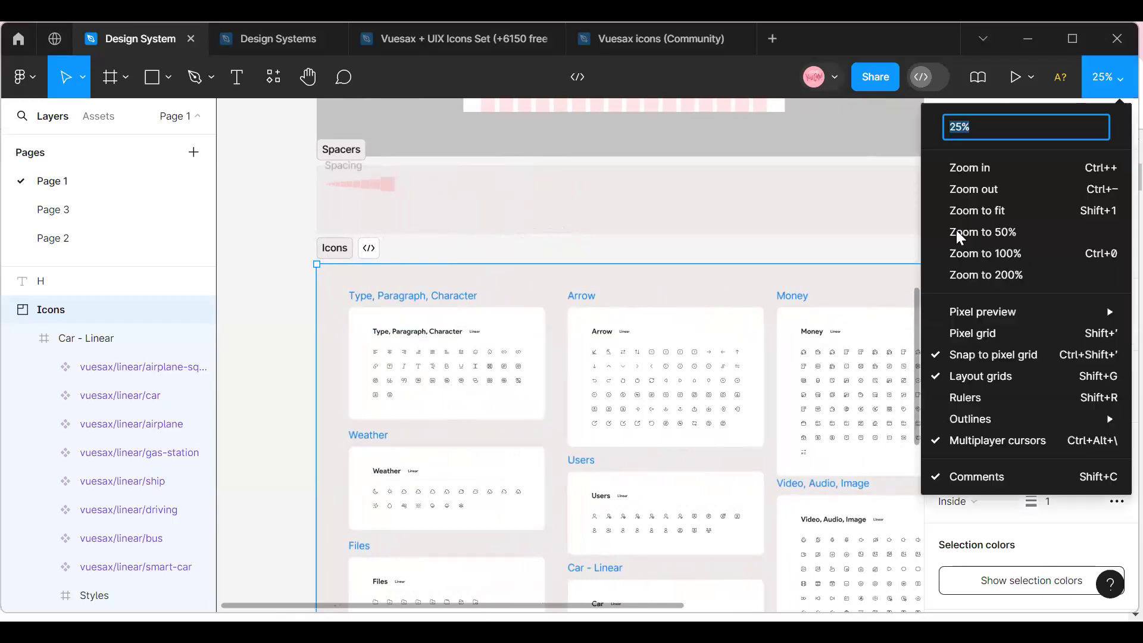
{"action": "left_click", "coordinate": [967, 167]}
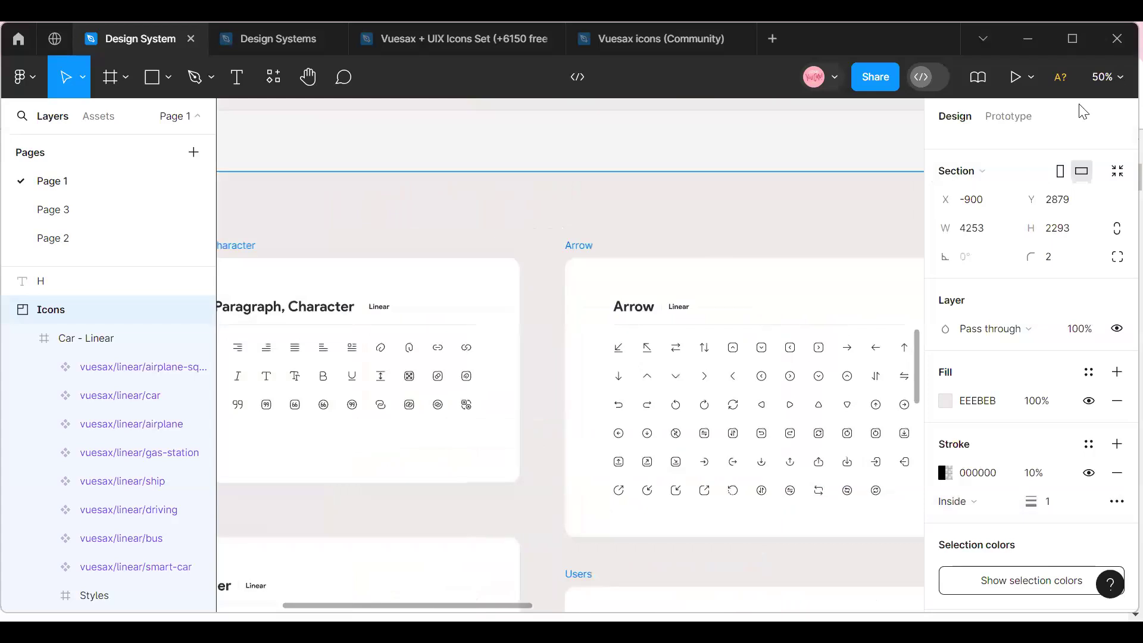
{"action": "left_click", "coordinate": [1106, 76]}
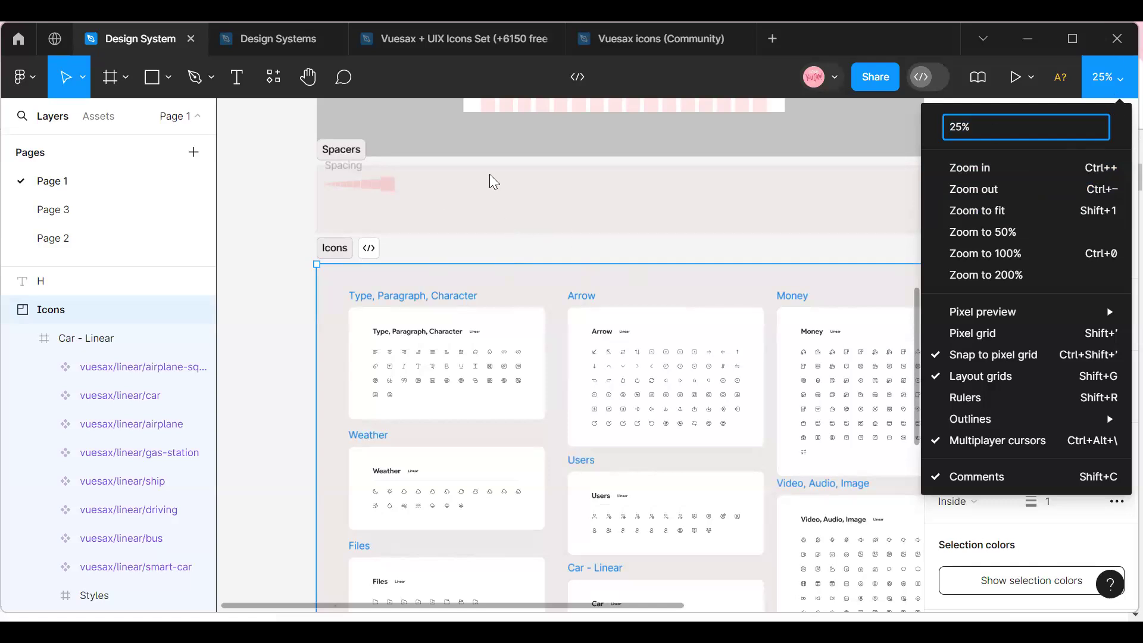
Switch to the Vuesax icons (Community) file and look over its Linear icon frames.
{"action": "left_click", "coordinate": [434, 38]}
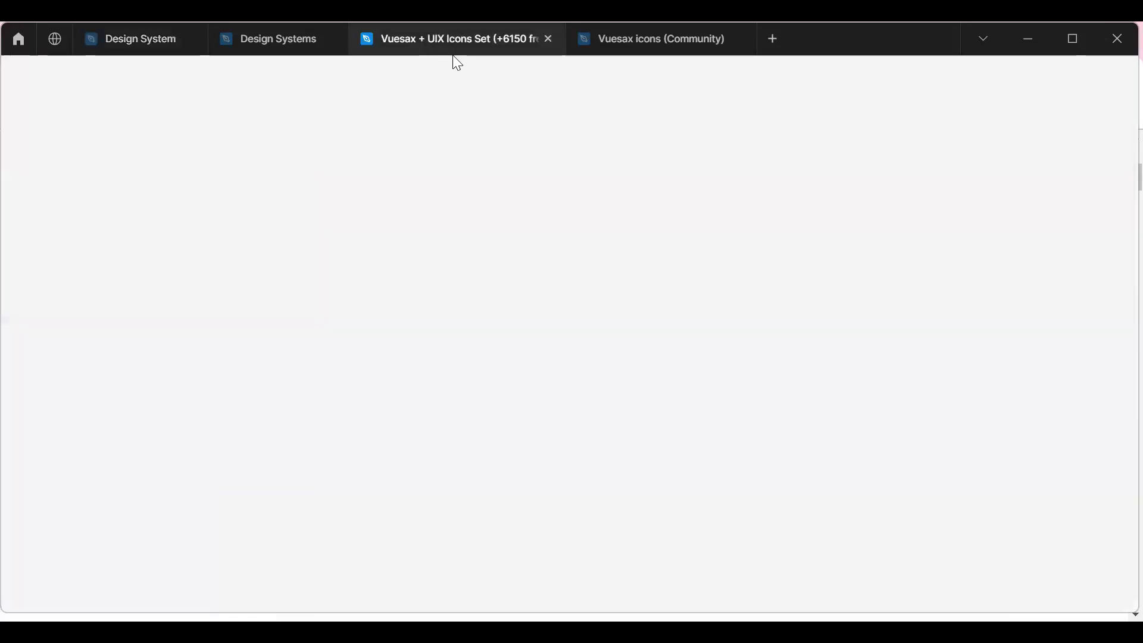
{"action": "left_click", "coordinate": [687, 39]}
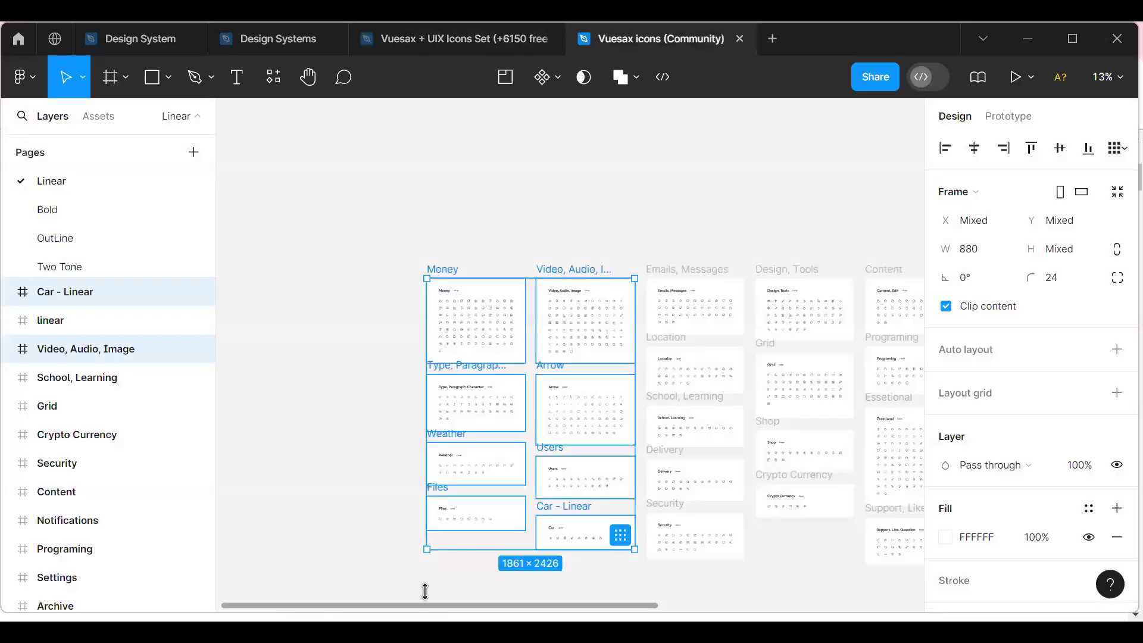
{"action": "scroll", "coordinate": [570, 369], "scroll_direction": "right", "scroll_amount": 9}
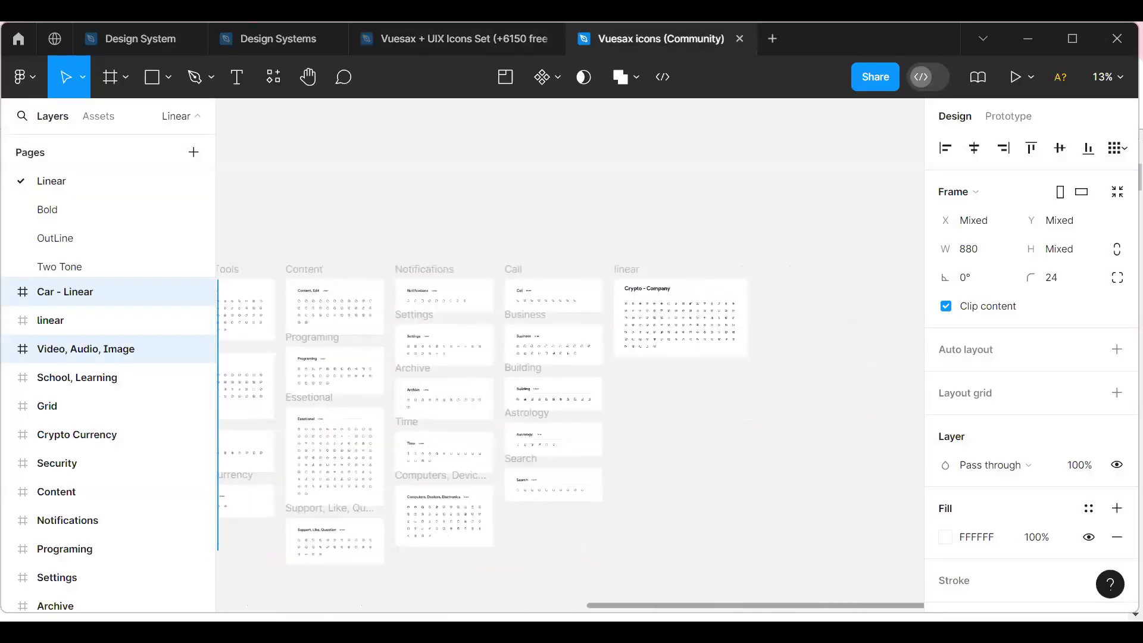
{"action": "scroll", "coordinate": [569, 369], "scroll_direction": "left", "scroll_amount": 6}
{"action": "scroll", "coordinate": [570, 369], "scroll_direction": "left", "scroll_amount": 1}
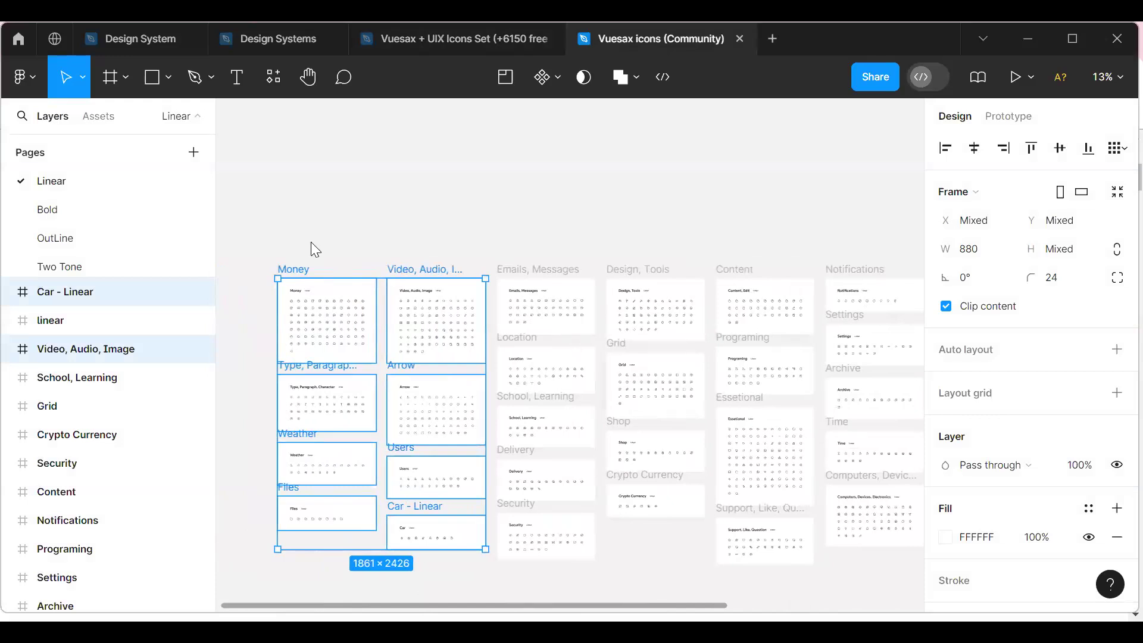
{"action": "key", "text": "ctrl+c"}
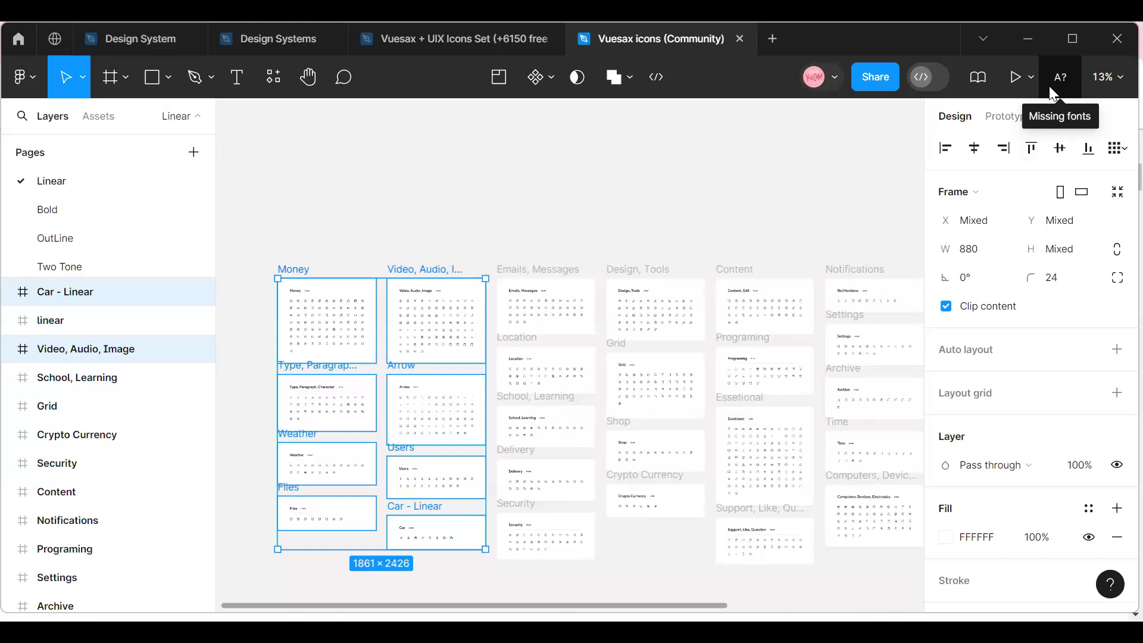
Check the list of recently used plugins in the Vuesax icons file, and dismiss it.
{"action": "right_click", "coordinate": [542, 245]}
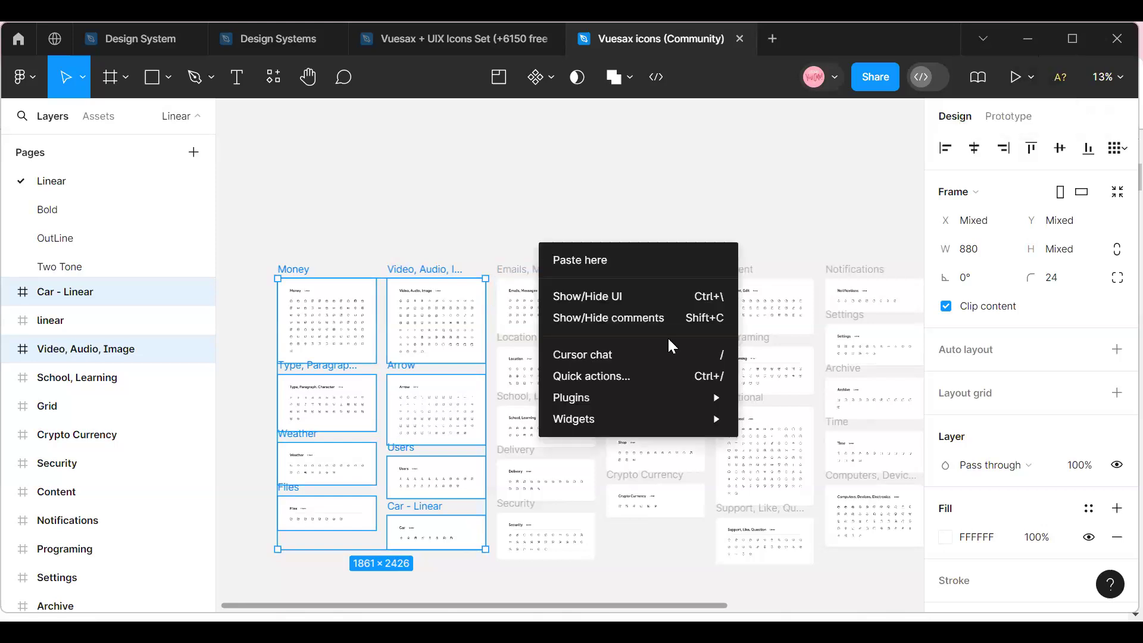
{"action": "mouse_move", "coordinate": [621, 397]}
{"action": "mouse_move", "coordinate": [843, 368]}
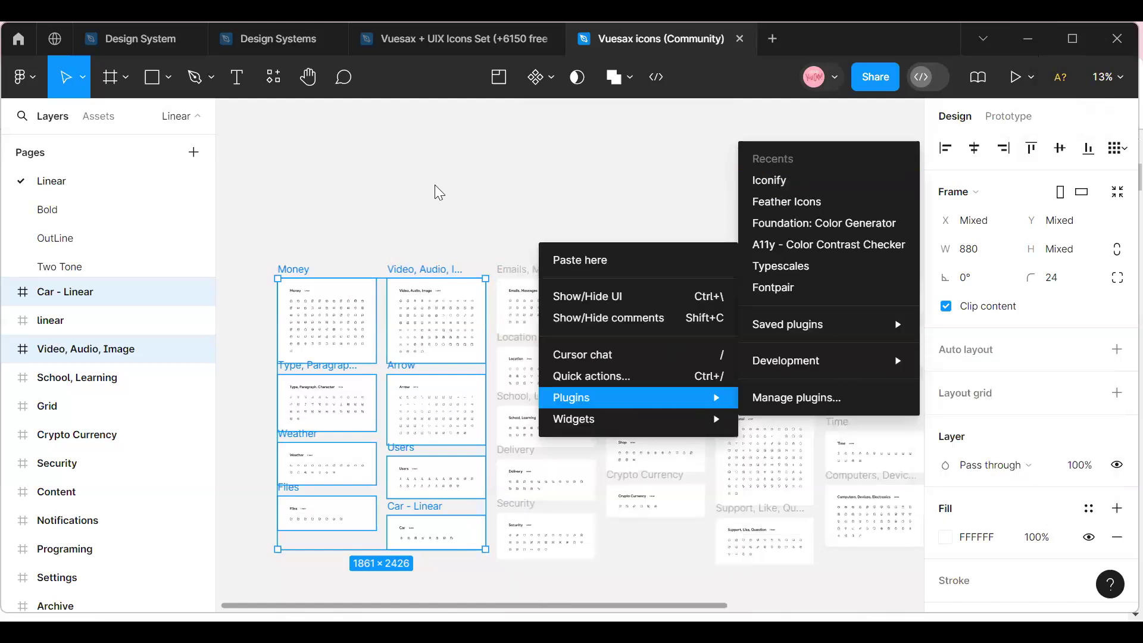
{"action": "key", "text": "Escape"}
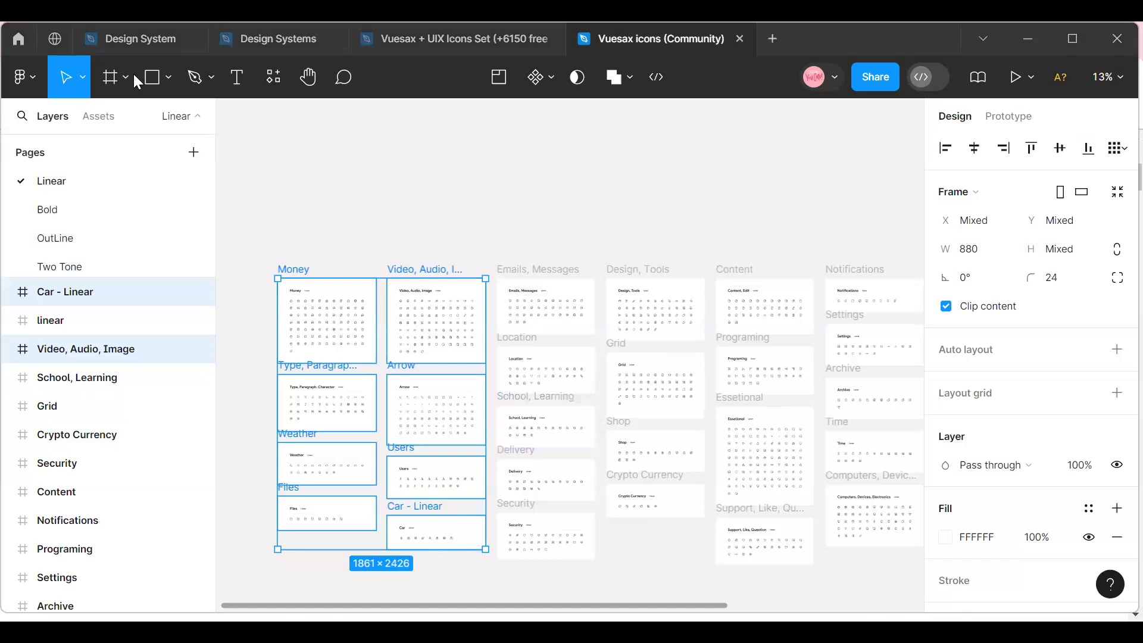
Return to the Design System file and move the Icons section further down from the Spacers section, to Y 3135.
{"action": "left_click", "coordinate": [135, 39]}
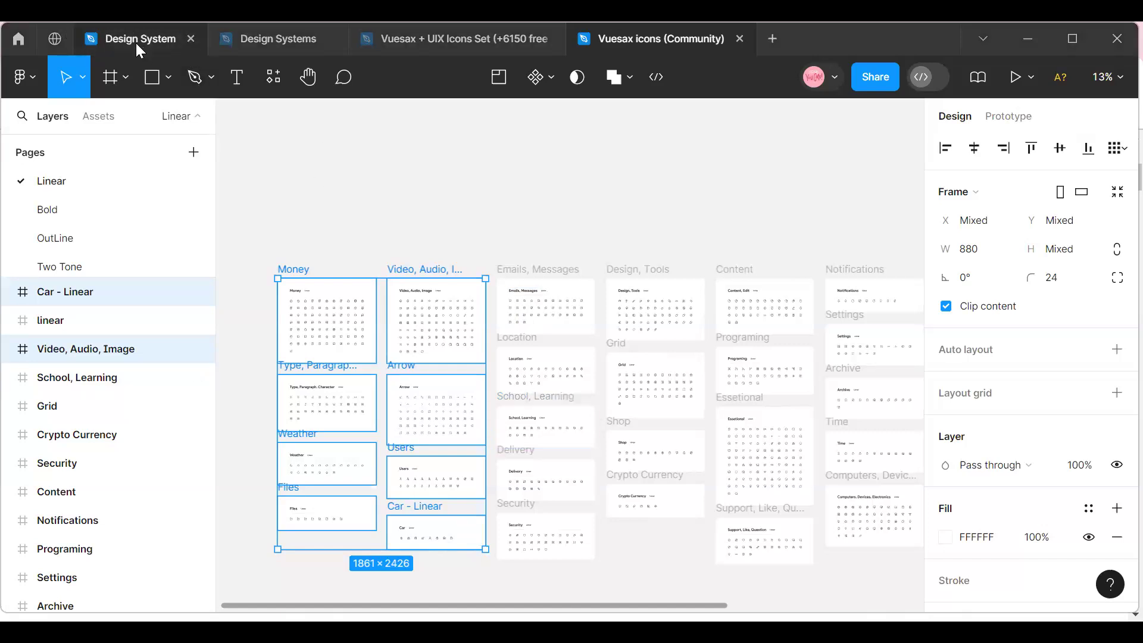
{"action": "left_click", "coordinate": [1117, 85]}
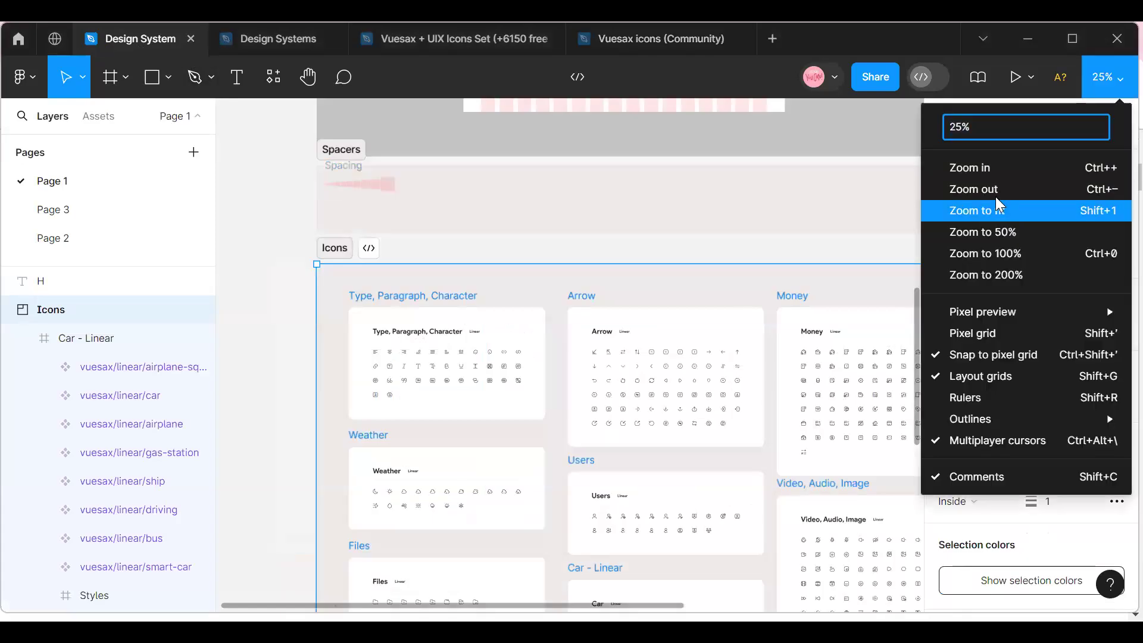
{"action": "left_click", "coordinate": [992, 188]}
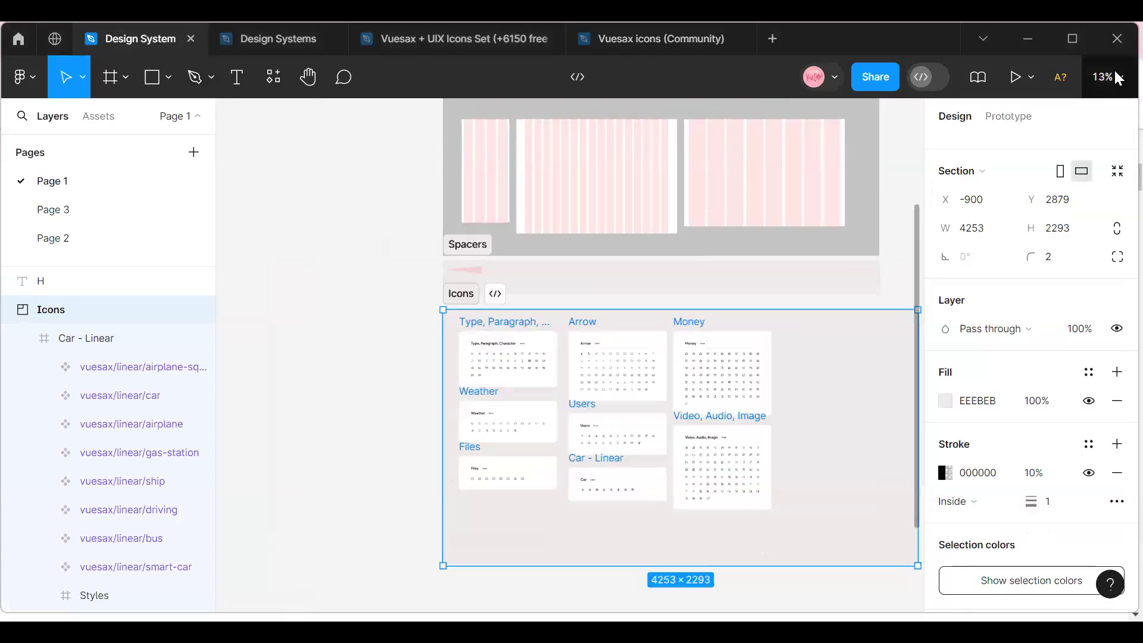
{"action": "left_click", "coordinate": [1106, 78]}
{"action": "left_click", "coordinate": [1024, 188]}
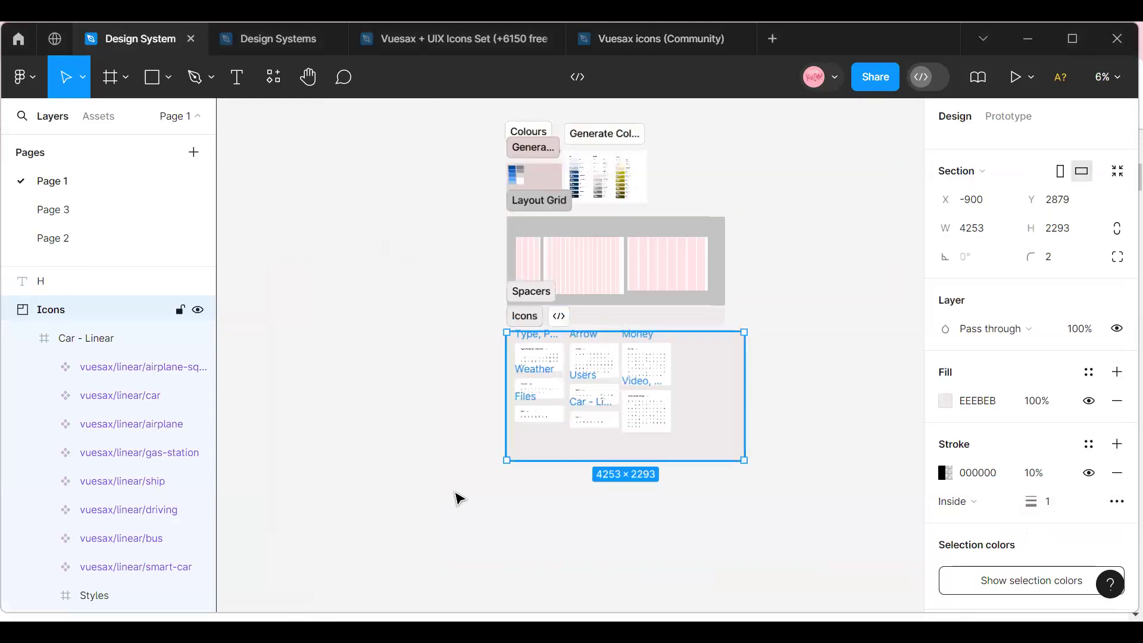
{"action": "left_click_drag", "start_coordinate": [528, 449], "coordinate": [528, 515]}
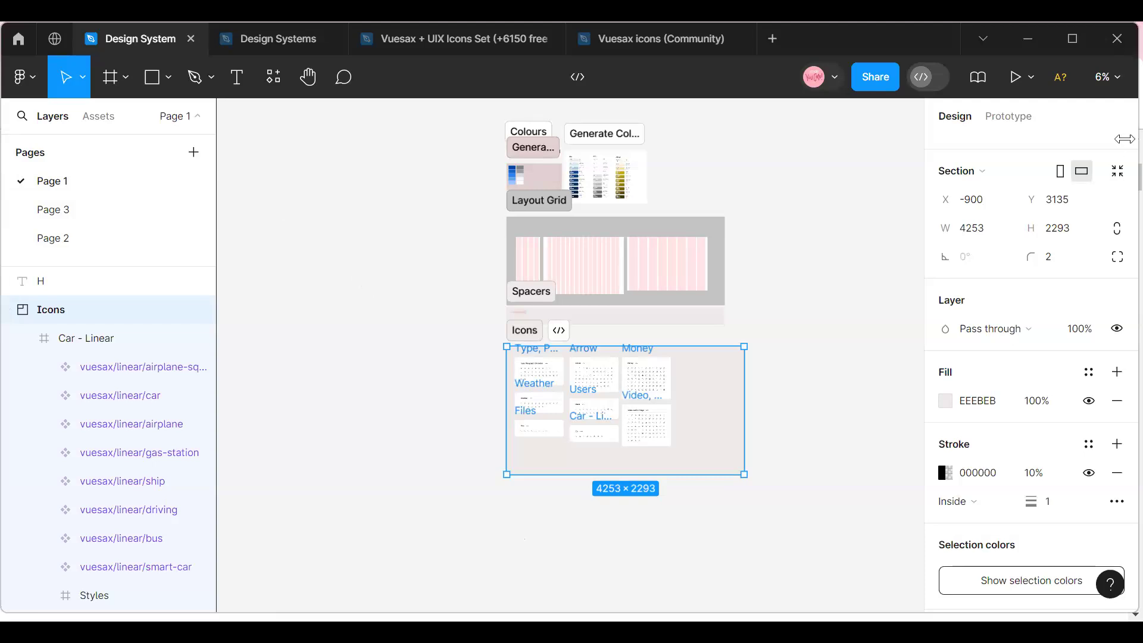
Look over the spacing between the Spacers and Icons sections and the arranged icon frames.
{"action": "left_click", "coordinate": [1119, 77]}
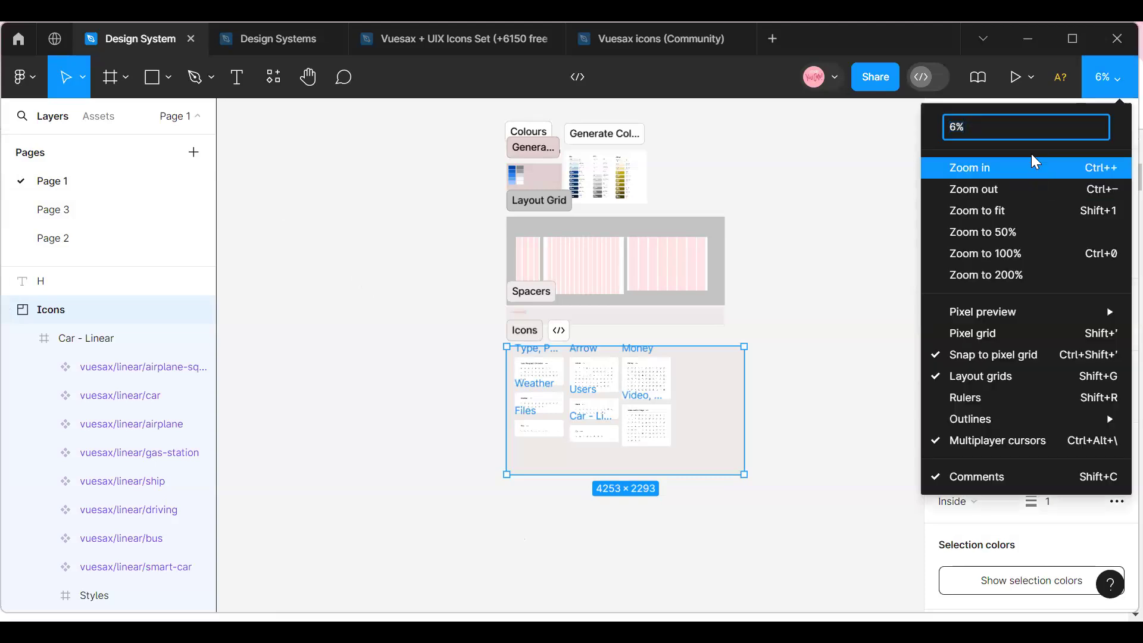
{"action": "left_click", "coordinate": [956, 166]}
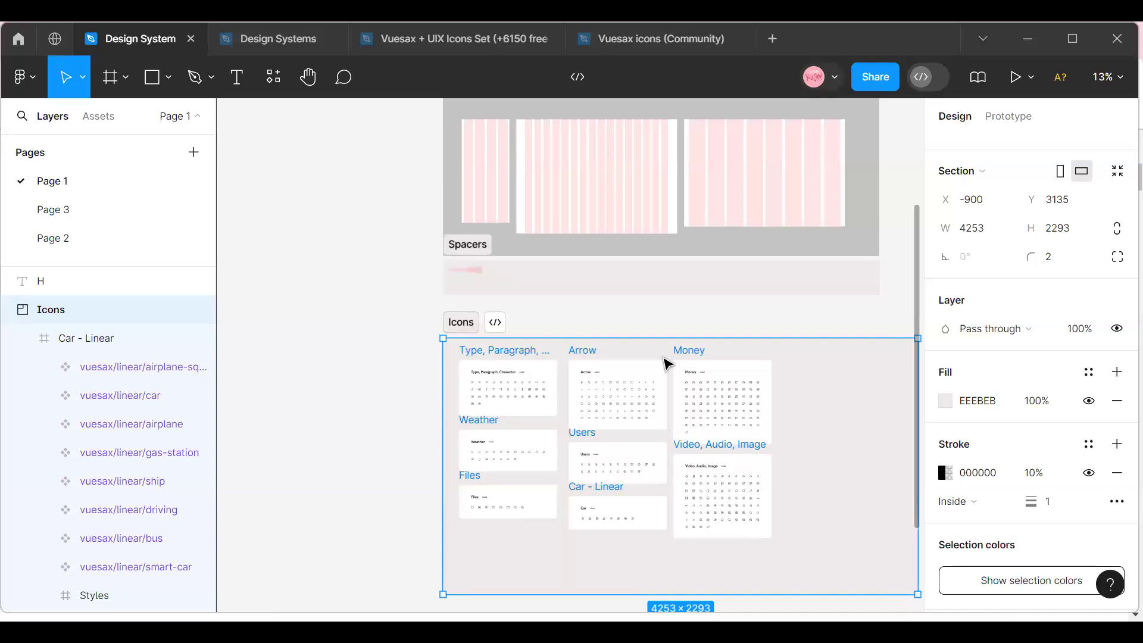
{"action": "scroll", "coordinate": [666, 364], "scroll_direction": "down", "scroll_amount": 3}
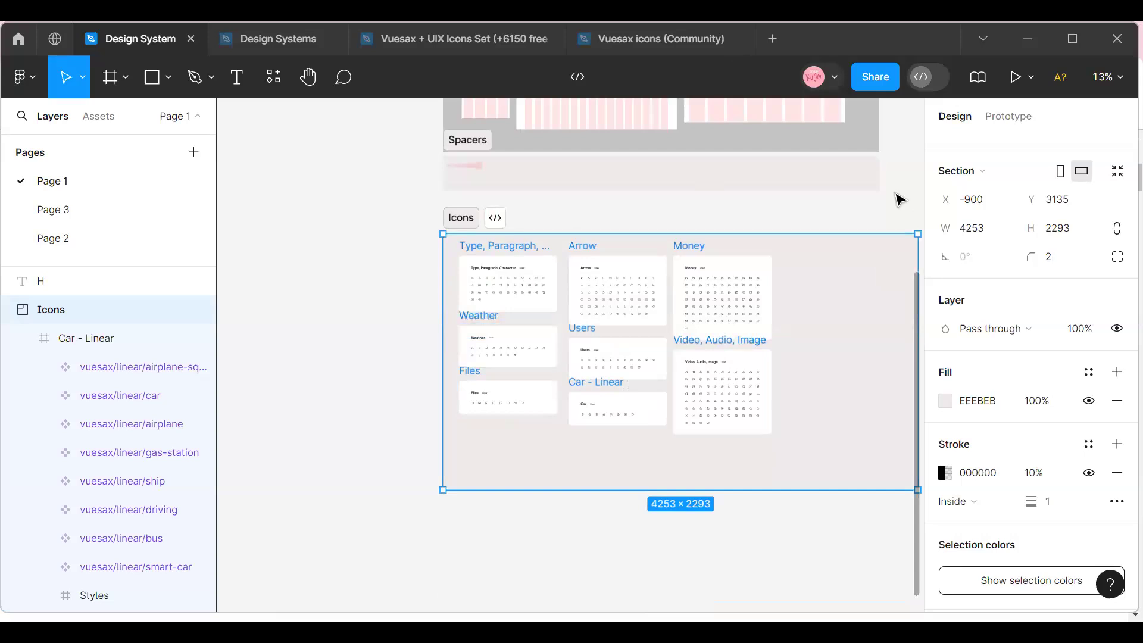
{"action": "scroll", "coordinate": [574, 508], "scroll_direction": "down", "scroll_amount": 4}
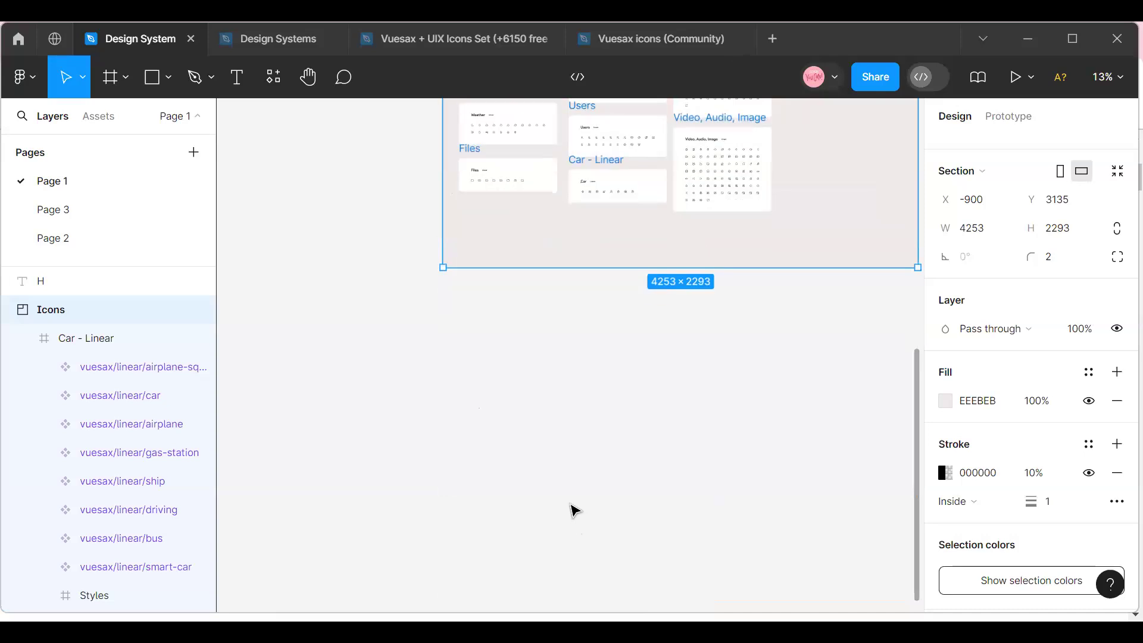
{"action": "left_click", "coordinate": [1117, 78]}
{"action": "left_click", "coordinate": [955, 178]}
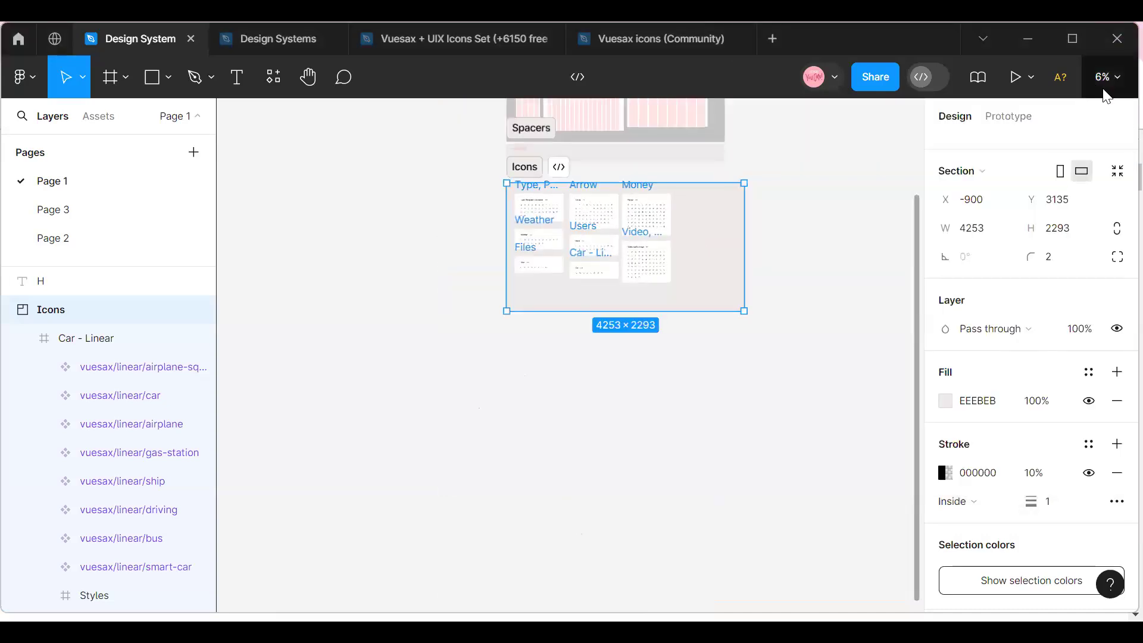
{"action": "left_click", "coordinate": [1105, 79]}
{"action": "left_click", "coordinate": [962, 171]}
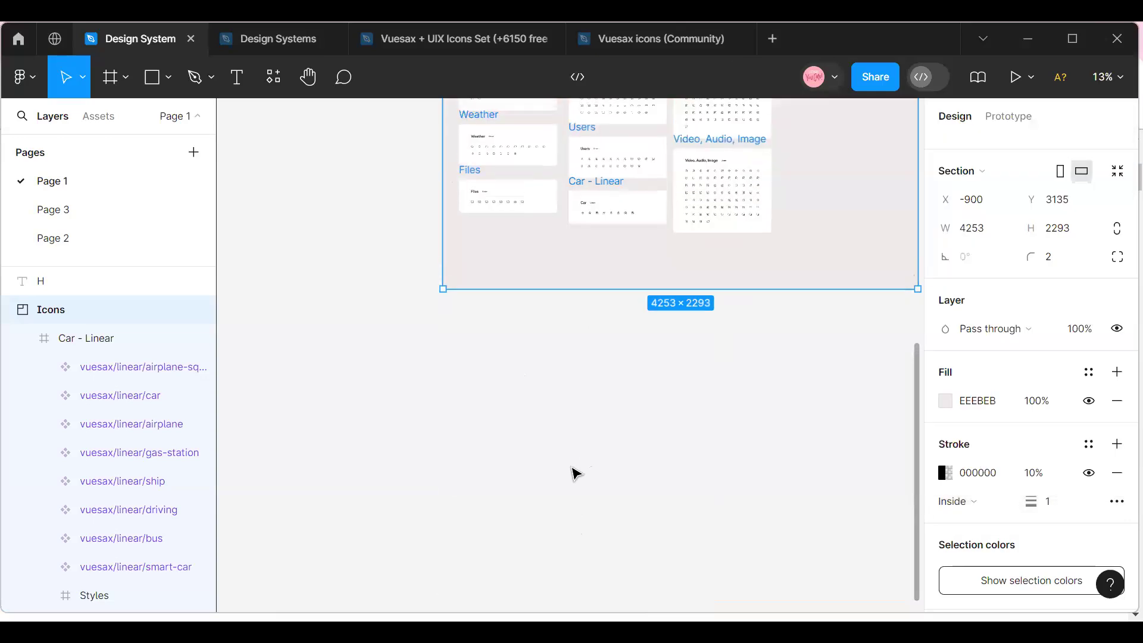
{"action": "scroll", "coordinate": [574, 473], "scroll_direction": "up", "scroll_amount": 4}
{"action": "scroll", "coordinate": [556, 448], "scroll_direction": "down", "scroll_amount": 2}
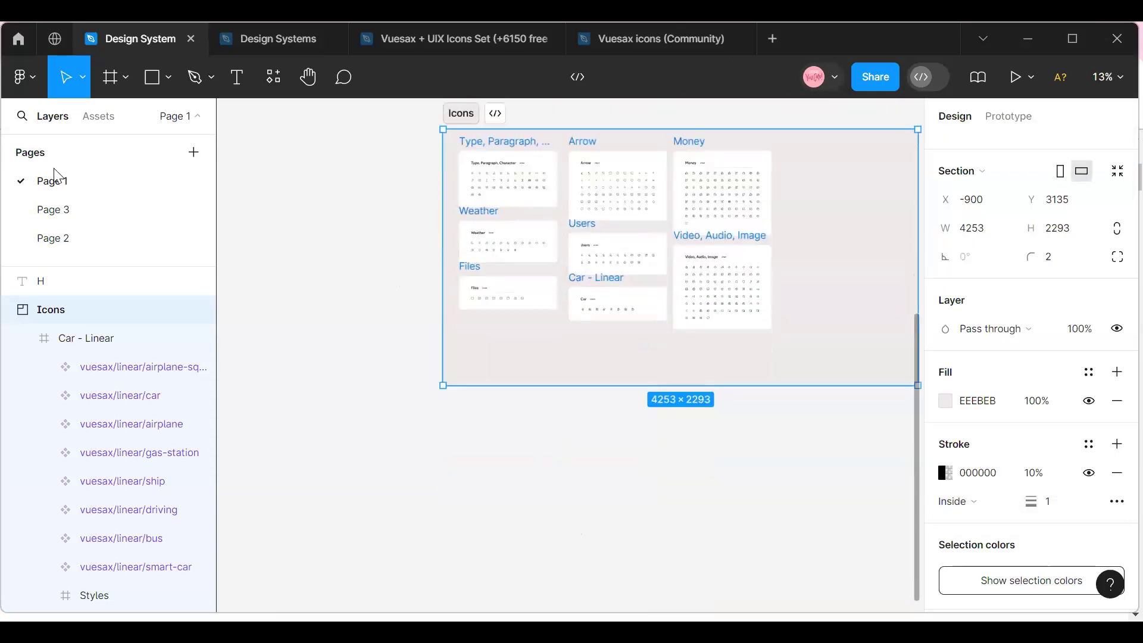
{"action": "left_click", "coordinate": [125, 78]}
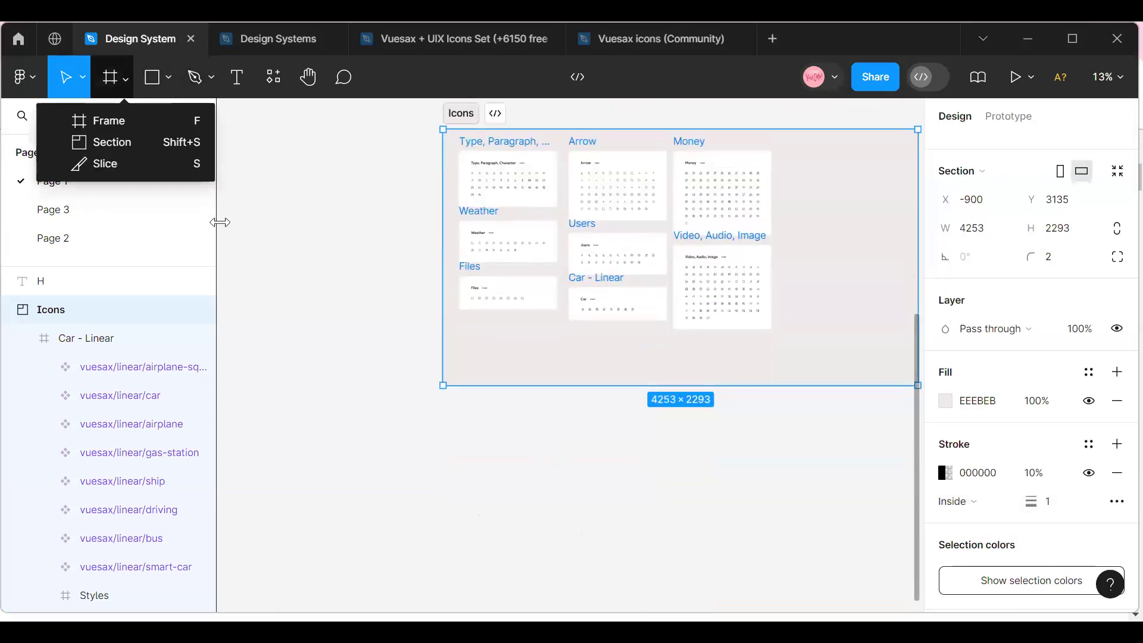
{"action": "left_click", "coordinate": [234, 81]}
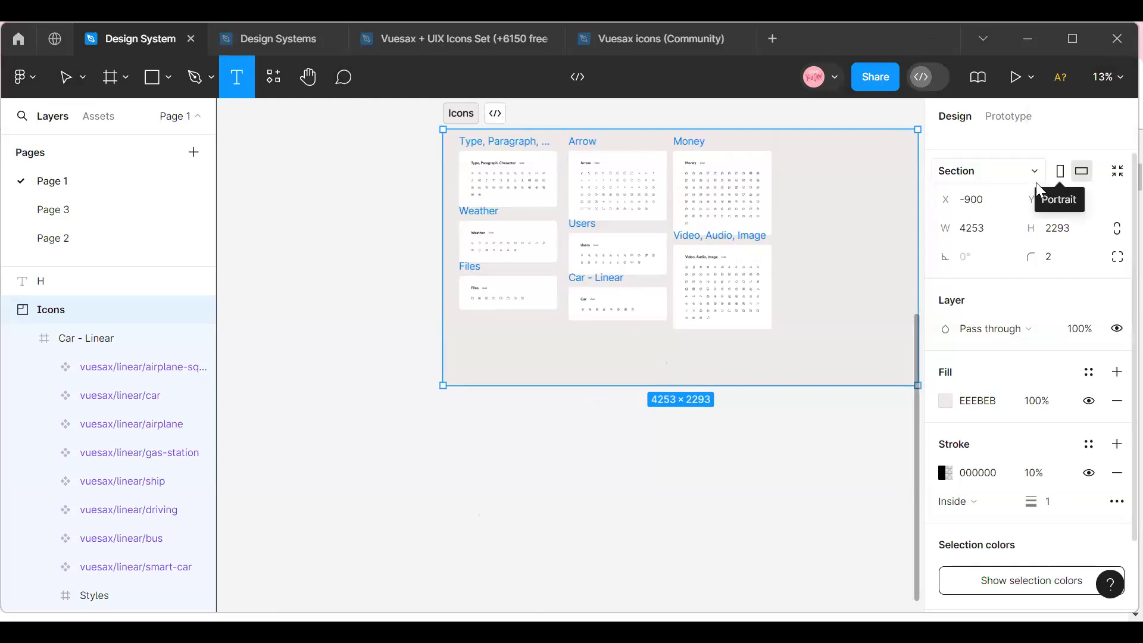
{"action": "left_click", "coordinate": [1115, 77]}
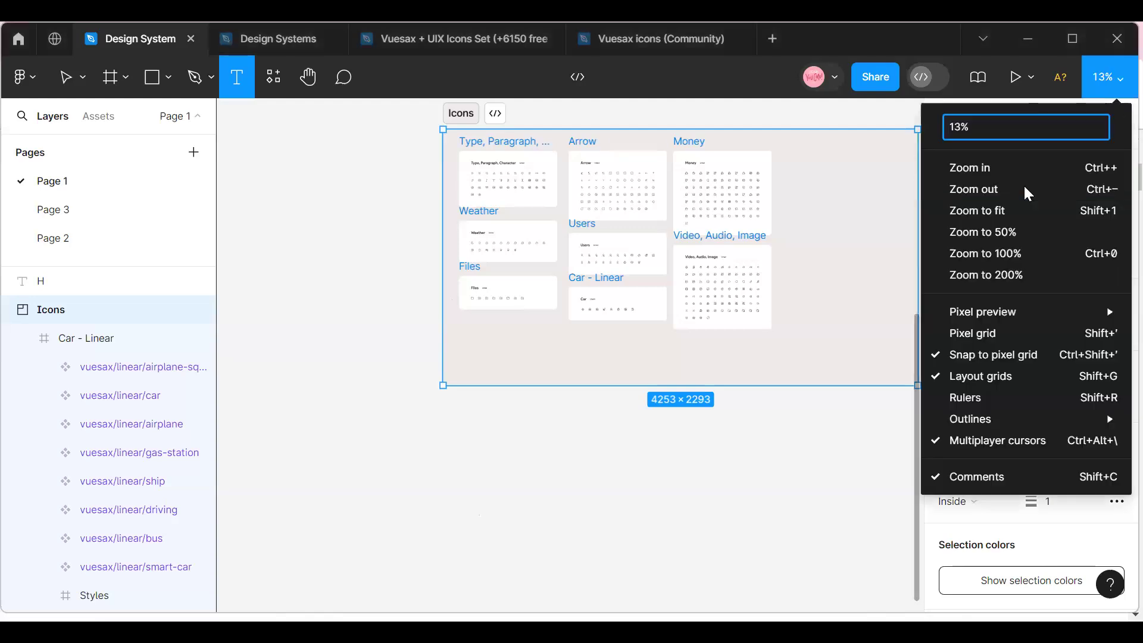
{"action": "left_click", "coordinate": [173, 79]}
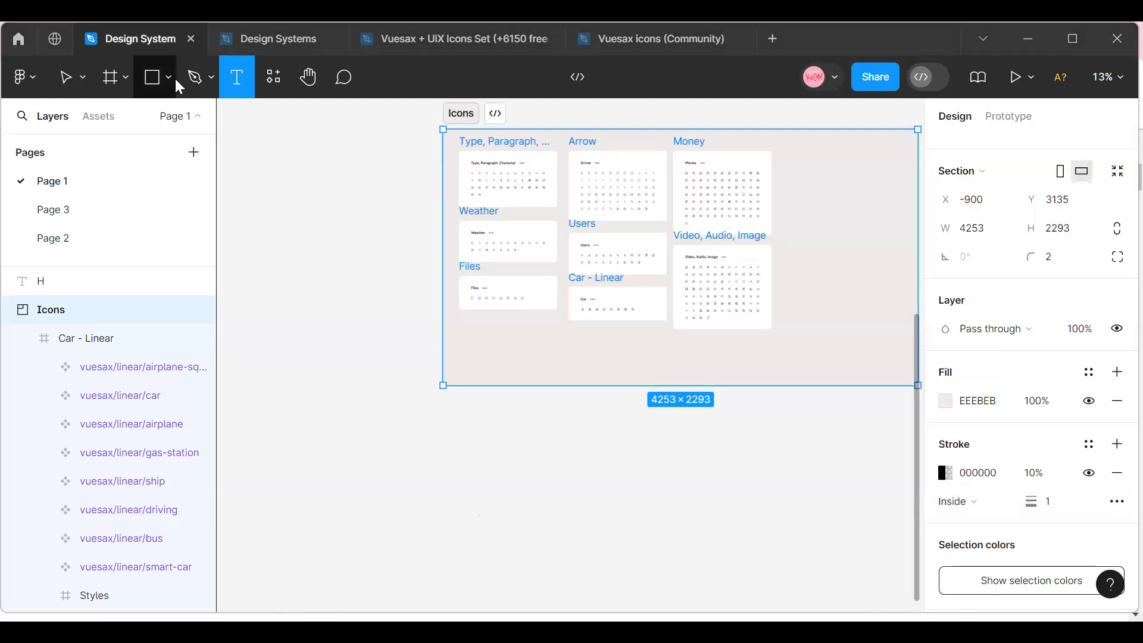
{"action": "left_click", "coordinate": [163, 77]}
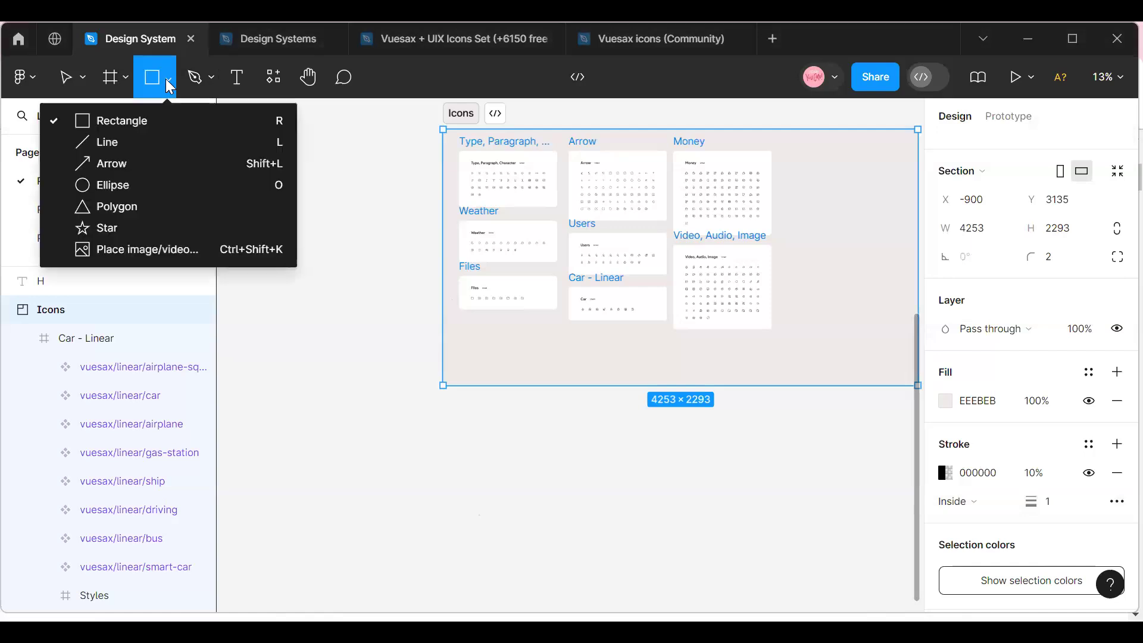
Draw a new section below the Icons section, about 4329 × 1976 in size.
{"action": "left_click", "coordinate": [116, 77]}
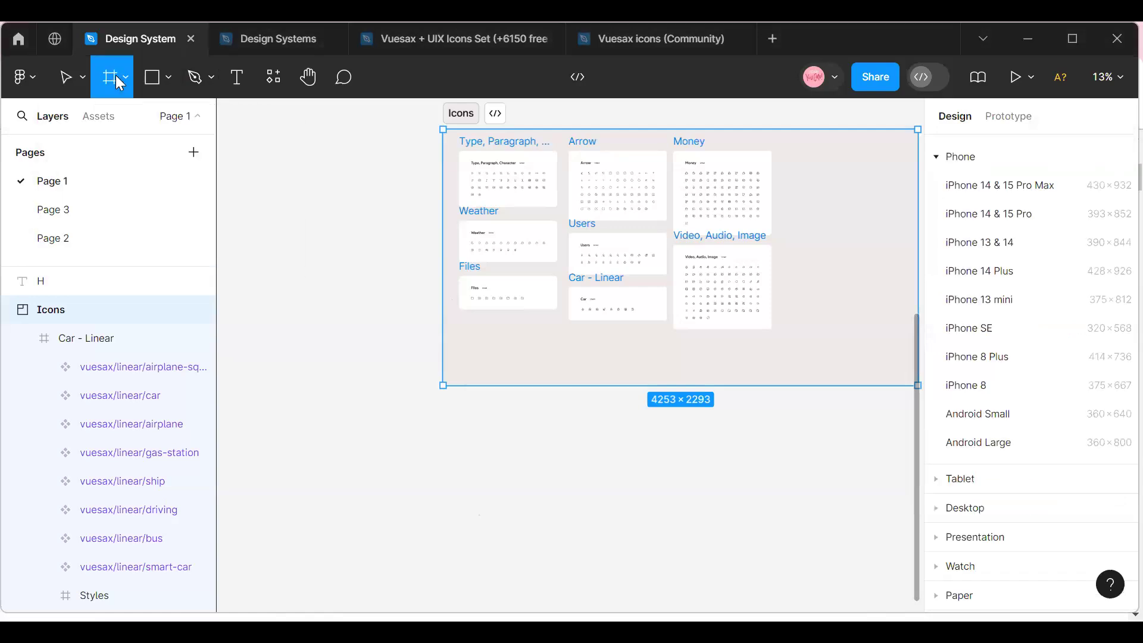
{"action": "left_click", "coordinate": [126, 76]}
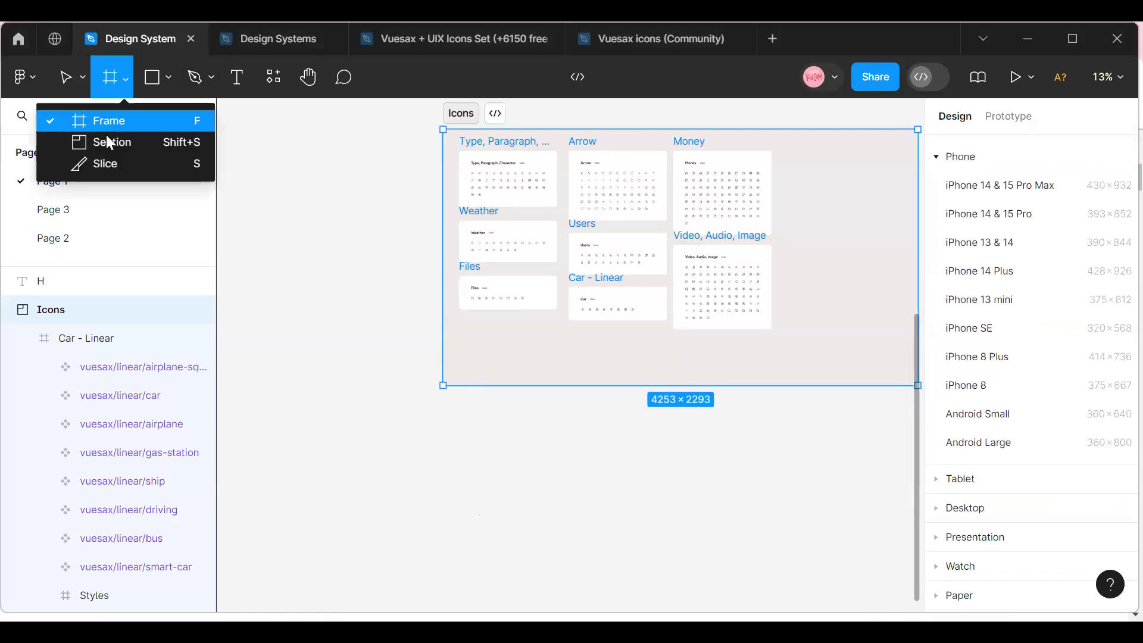
{"action": "left_click", "coordinate": [156, 141]}
{"action": "scroll", "coordinate": [449, 381], "scroll_direction": "down", "scroll_amount": 5}
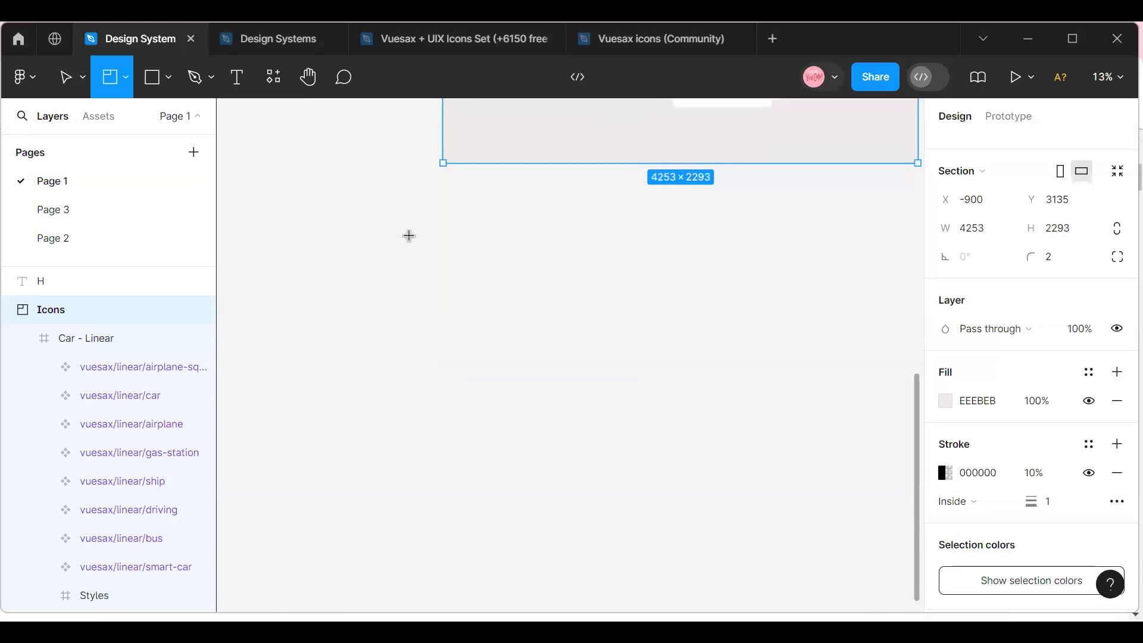
{"action": "mouse_move", "coordinate": [410, 233]}
{"action": "left_mouse_down"}
{"action": "mouse_move", "coordinate": [569, 260]}
{"action": "mouse_move", "coordinate": [732, 339]}
{"action": "mouse_move", "coordinate": [911, 467]}
{"action": "mouse_move", "coordinate": [808, 455]}
{"action": "mouse_move", "coordinate": [824, 455]}
{"action": "left_mouse_up"}
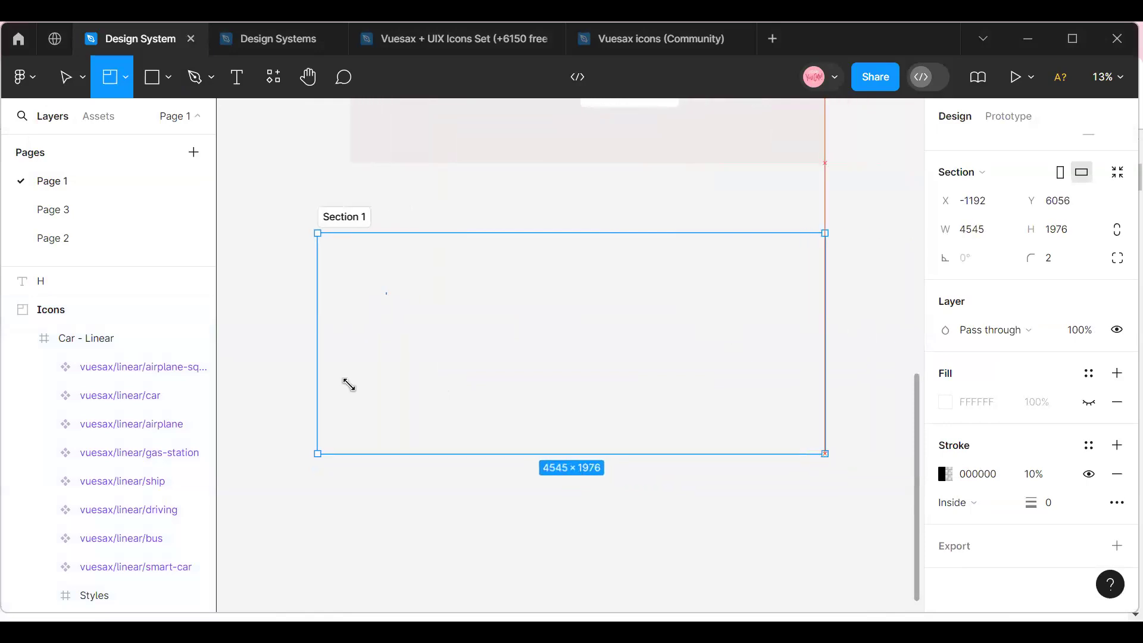
{"action": "mouse_move", "coordinate": [324, 358]}
{"action": "left_mouse_down"}
{"action": "mouse_move", "coordinate": [349, 357]}
{"action": "mouse_move", "coordinate": [339, 347]}
{"action": "left_mouse_up"}
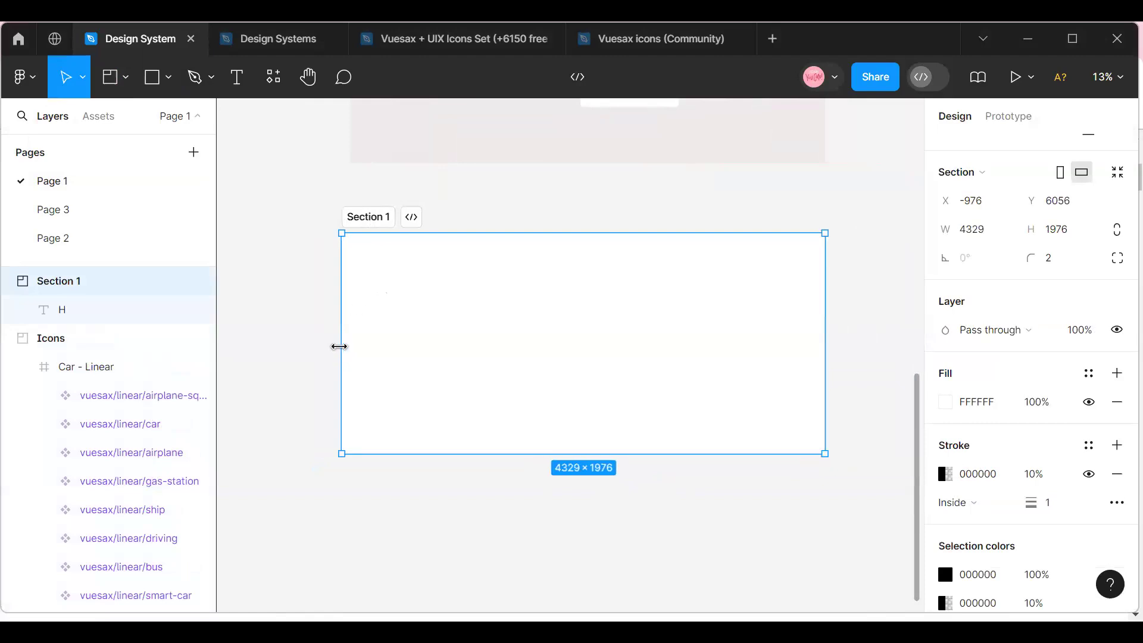
Rename the new section below Icons as Typography.
{"action": "double_click", "coordinate": [370, 216]}
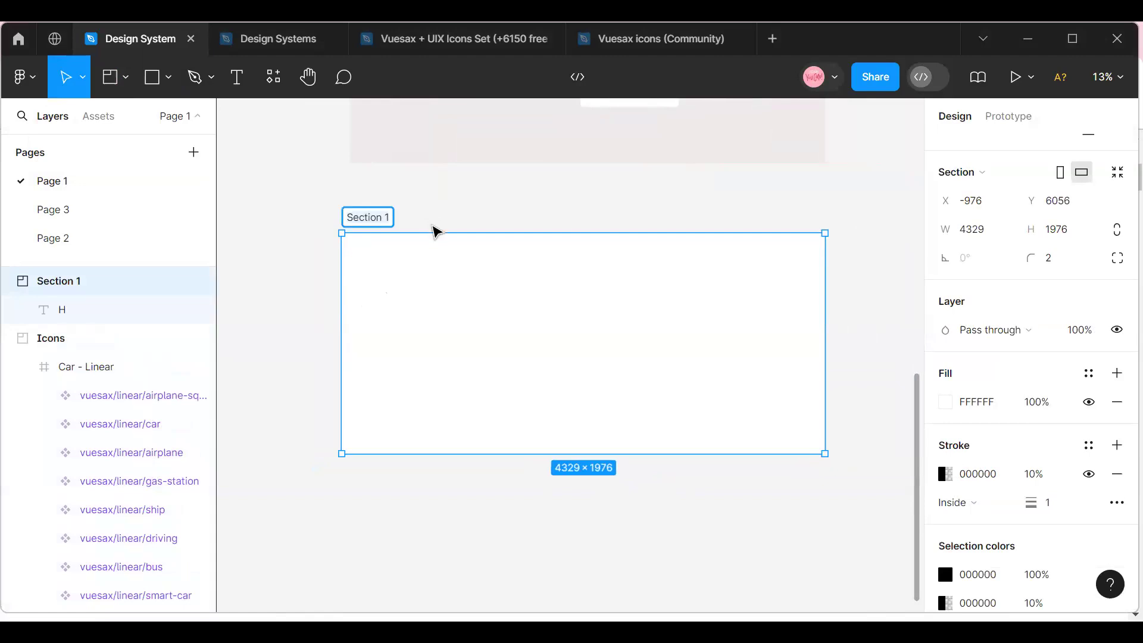
{"action": "type", "text": "Ty"}
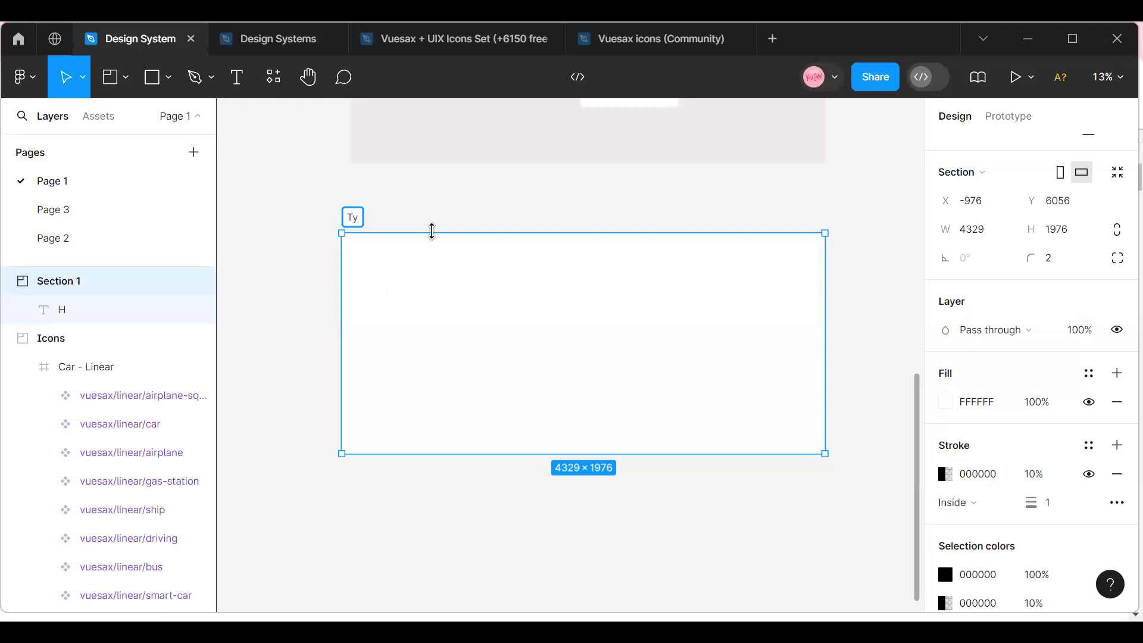
{"action": "type", "text": "pograp"}
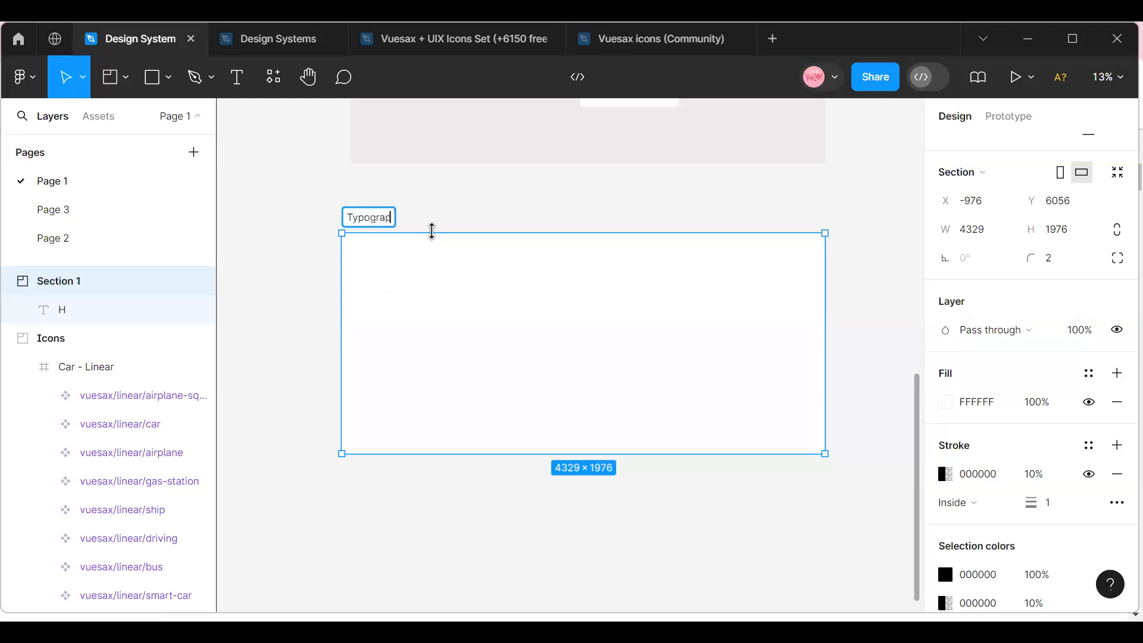
{"action": "type", "text": "hy"}
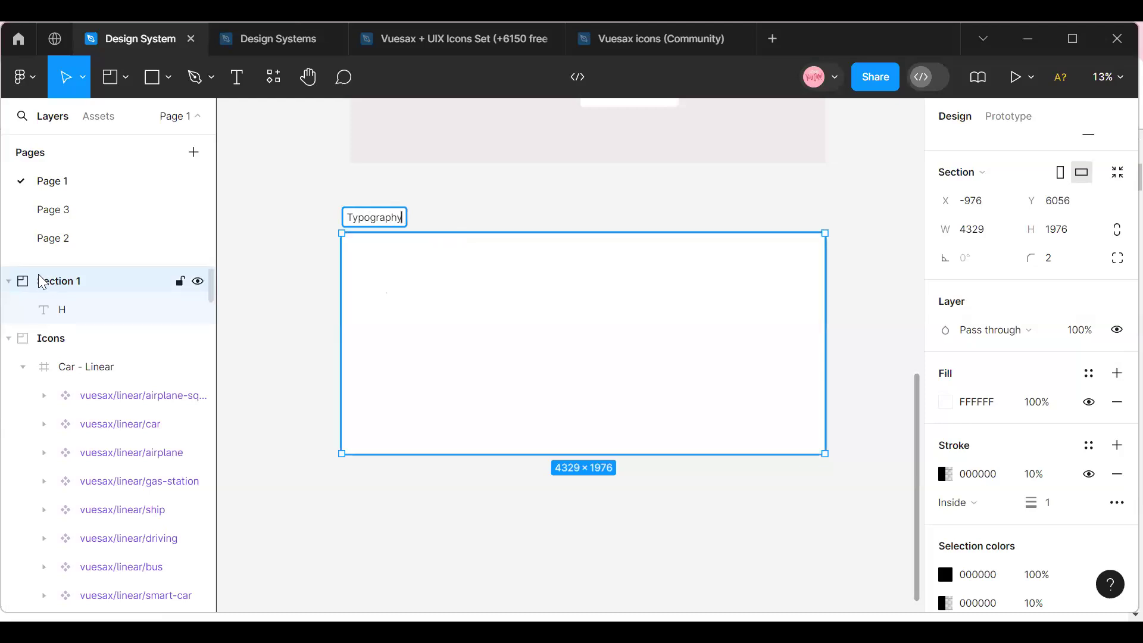
Move the Typography section to X -900, Y 5928, in line with the left edge of the Icons section.
{"action": "left_click_drag", "start_coordinate": [368, 349], "coordinate": [361, 338]}
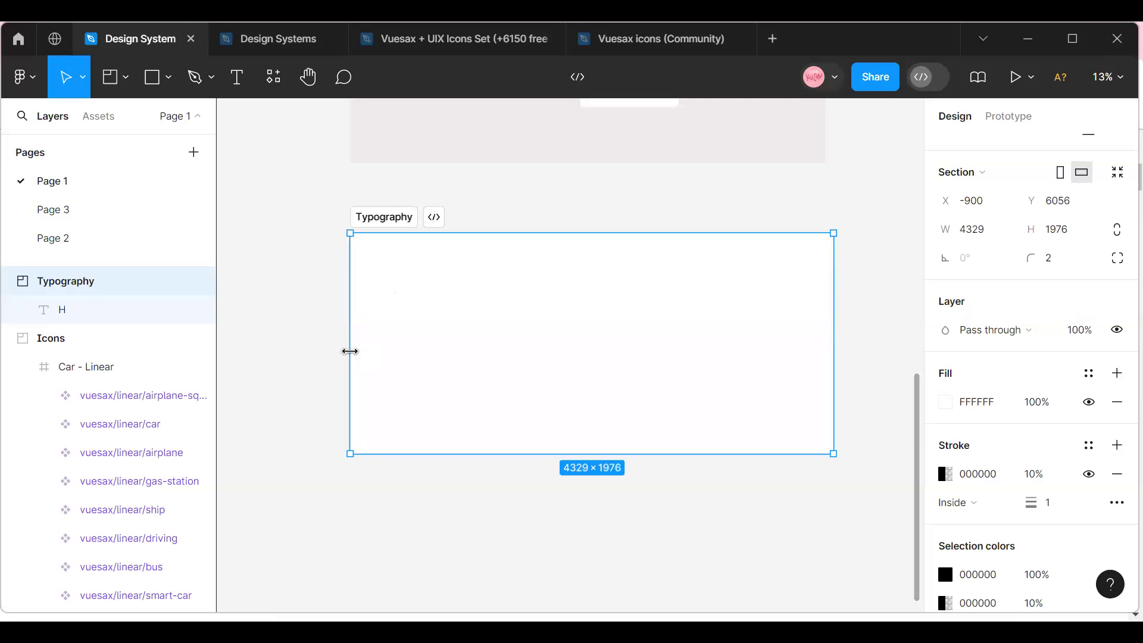
{"action": "mouse_move", "coordinate": [383, 360]}
{"action": "left_mouse_down"}
{"action": "mouse_move", "coordinate": [370, 357]}
{"action": "mouse_move", "coordinate": [378, 346]}
{"action": "left_mouse_up"}
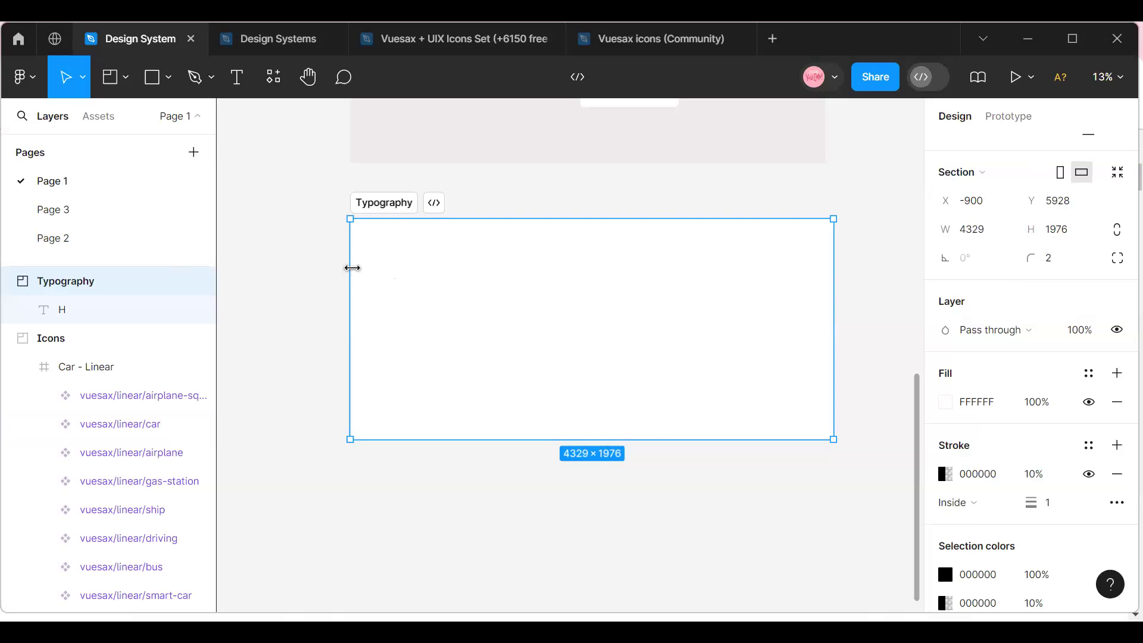
{"action": "left_click_drag", "start_coordinate": [348, 268], "coordinate": [348, 272]}
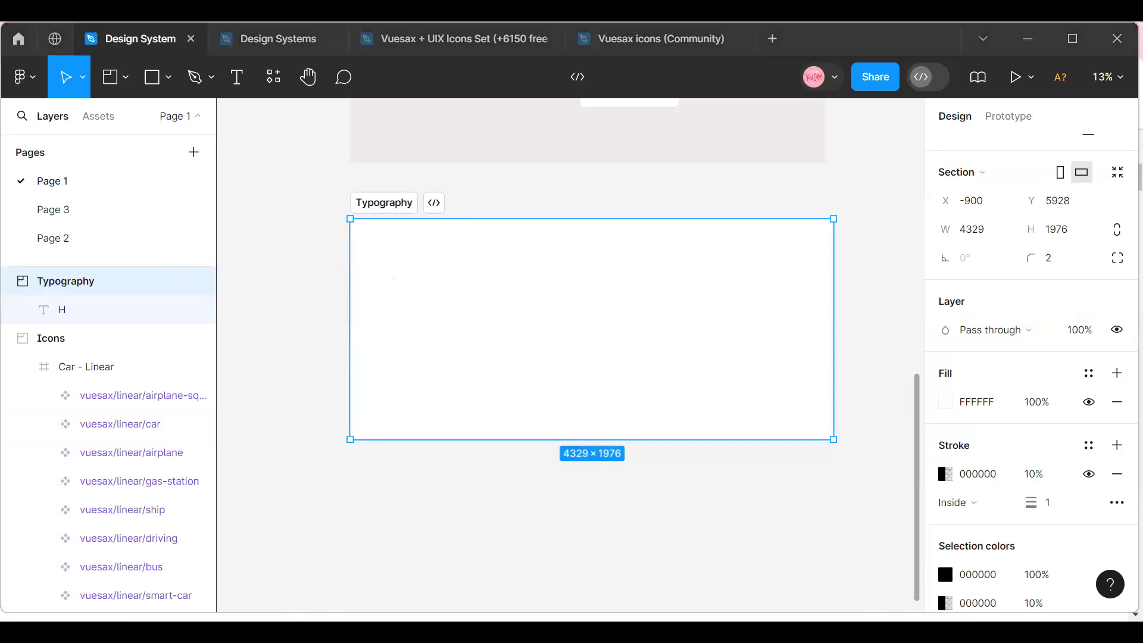
{"action": "key", "text": "alt+Tab"}
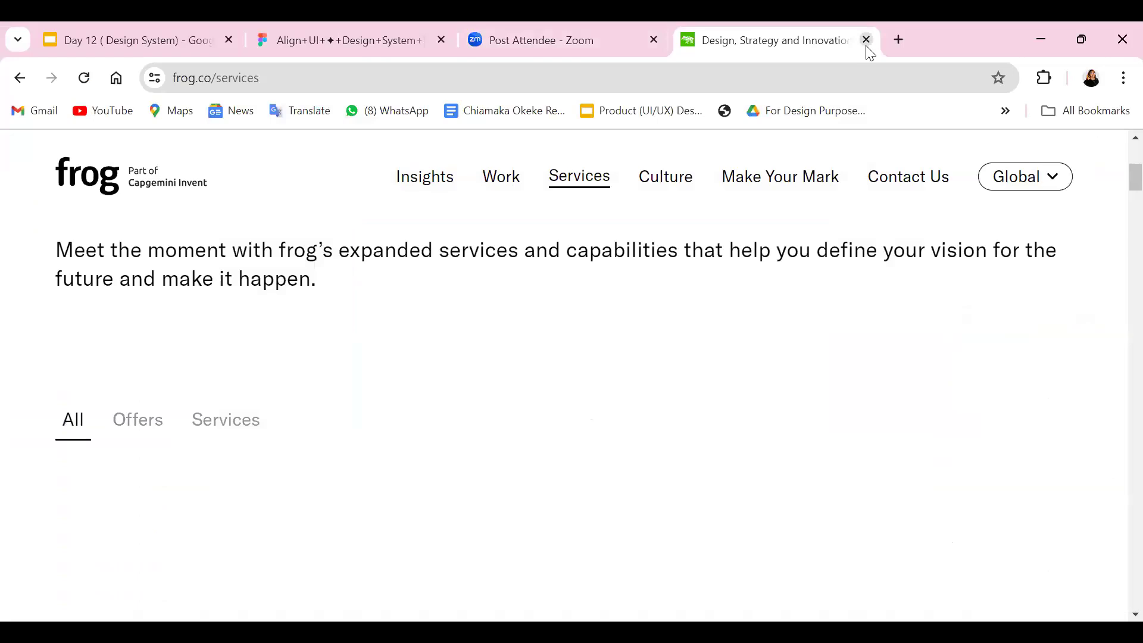
{"action": "left_click", "coordinate": [904, 42]}
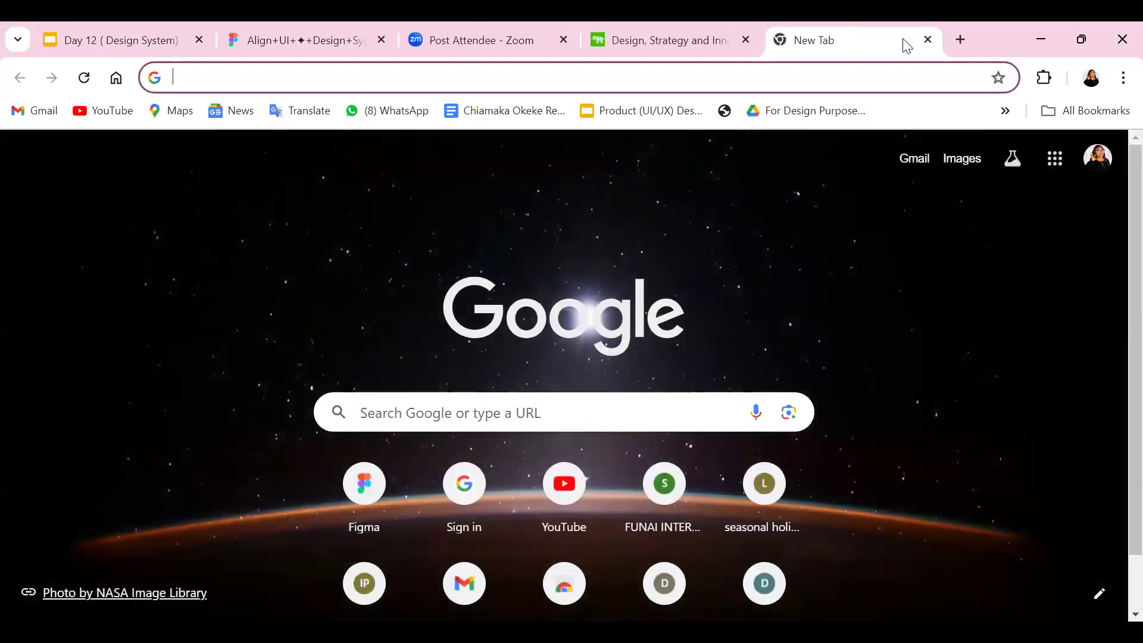
{"action": "type", "text": "www."}
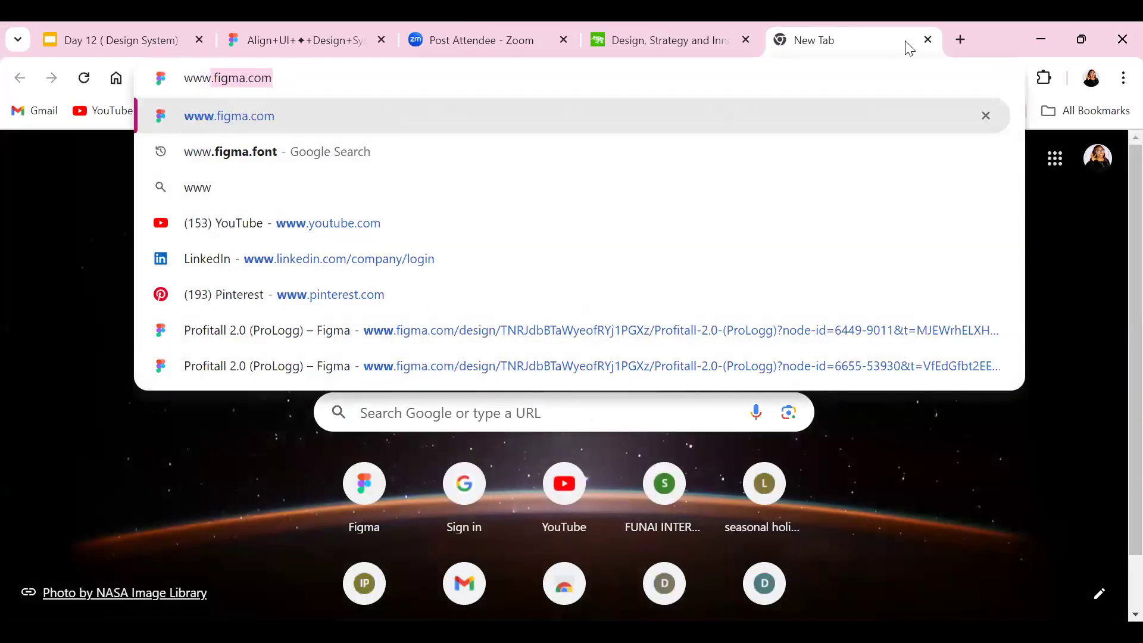
{"action": "left_click", "coordinate": [246, 149]}
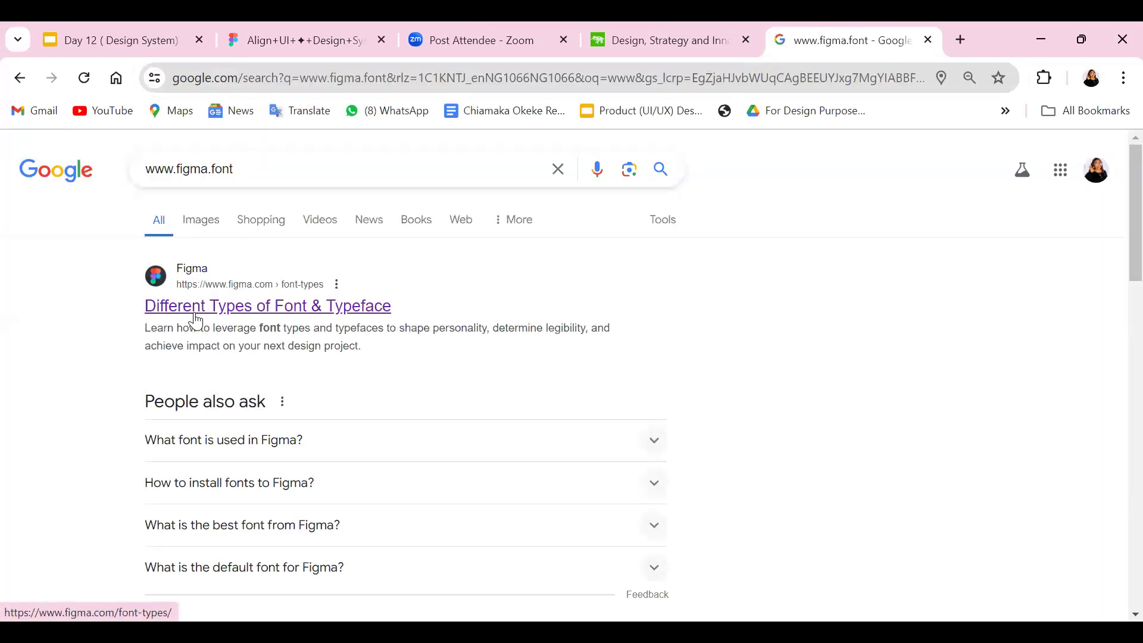
{"action": "left_click", "coordinate": [197, 320]}
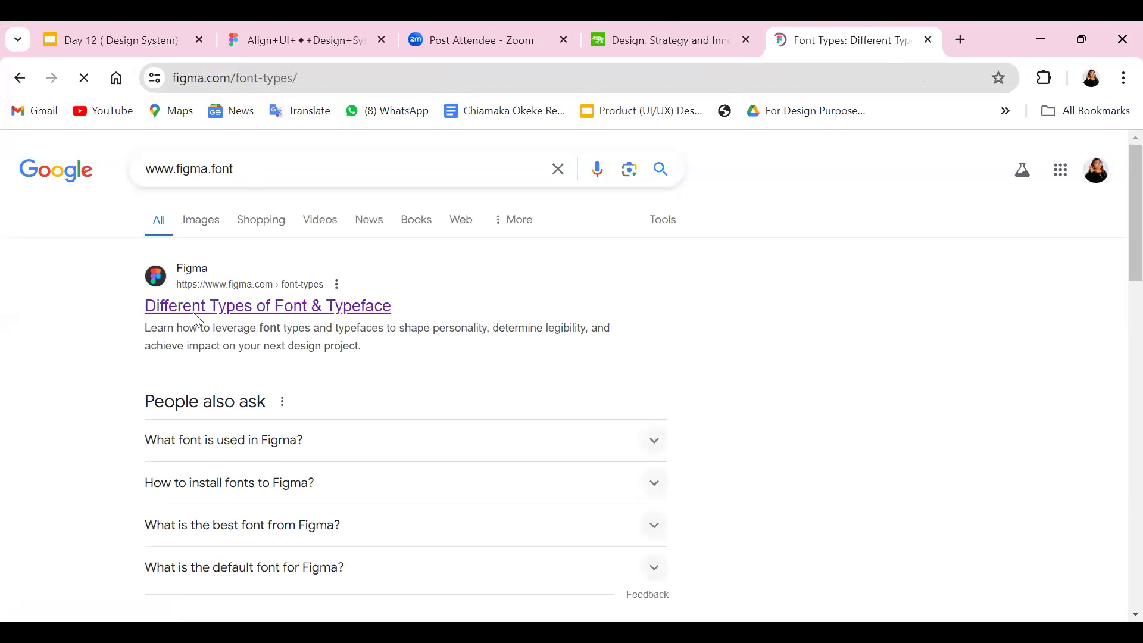
Look over the Font types page, comparing the descriptions of sans serif, serif, monospace, slab serif, script and handwriting fonts.
{"action": "scroll", "coordinate": [244, 331], "scroll_direction": "down", "scroll_amount": 3}
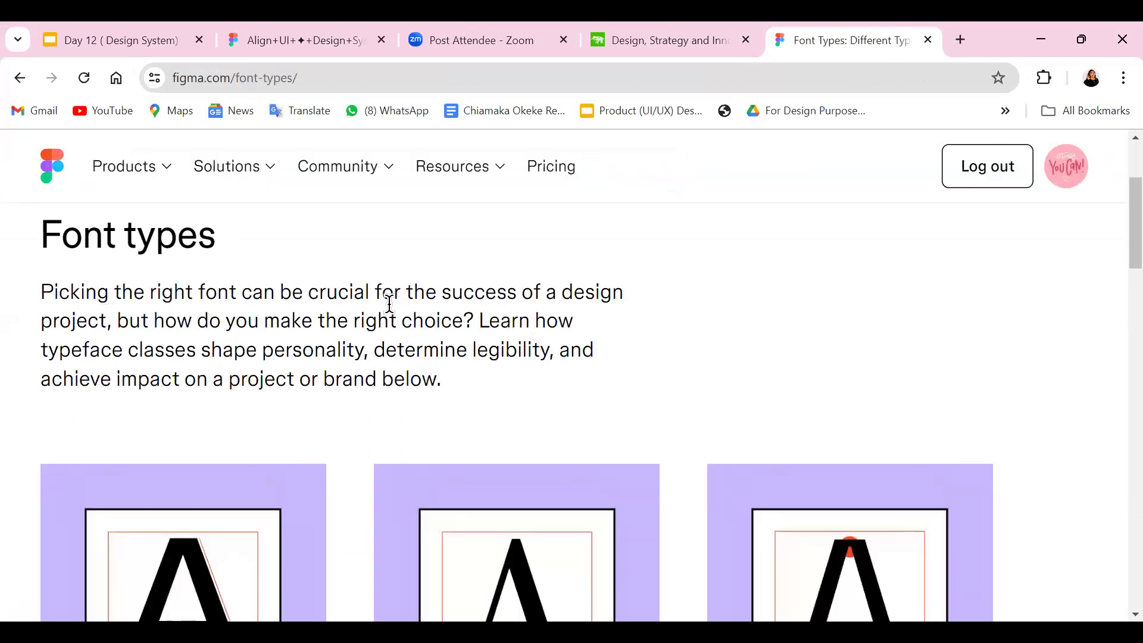
{"action": "scroll", "coordinate": [306, 306], "scroll_direction": "up", "scroll_amount": 3}
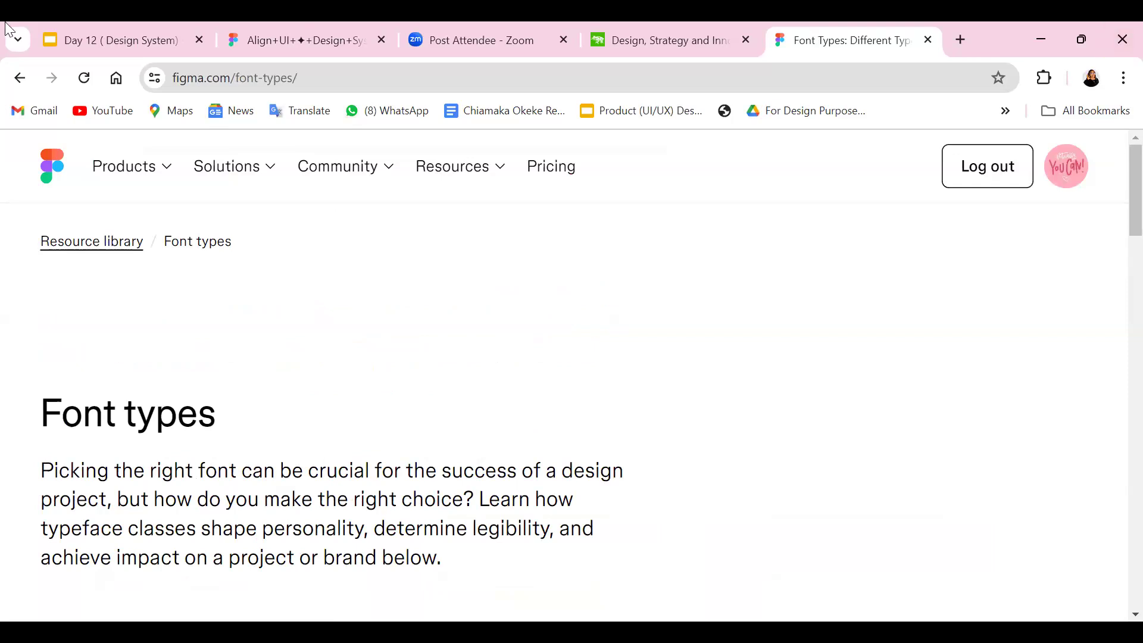
{"action": "scroll", "coordinate": [206, 235], "scroll_direction": "down", "scroll_amount": 1}
{"action": "scroll", "coordinate": [206, 235], "scroll_direction": "down", "scroll_amount": 3}
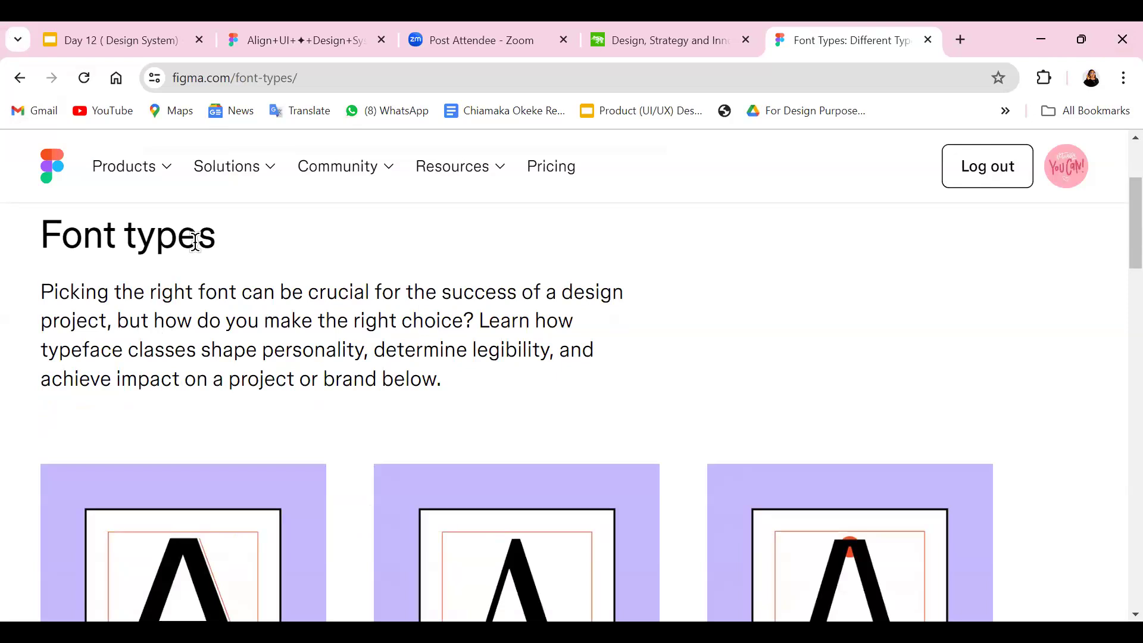
{"action": "scroll", "coordinate": [197, 241], "scroll_direction": "down", "scroll_amount": 10}
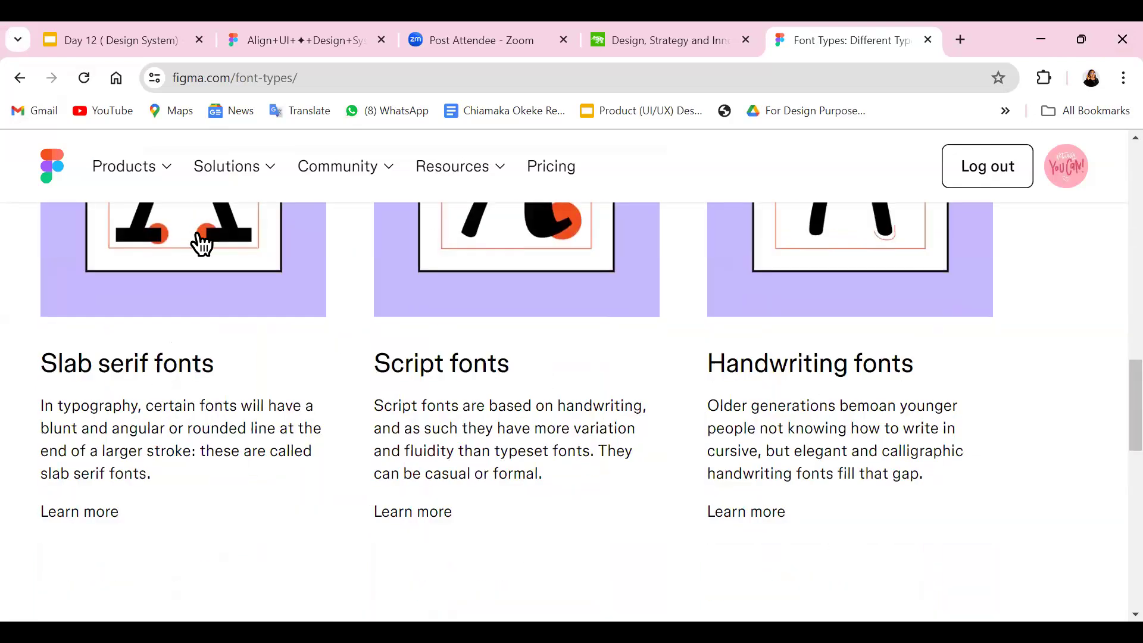
{"action": "scroll", "coordinate": [203, 244], "scroll_direction": "up", "scroll_amount": 7}
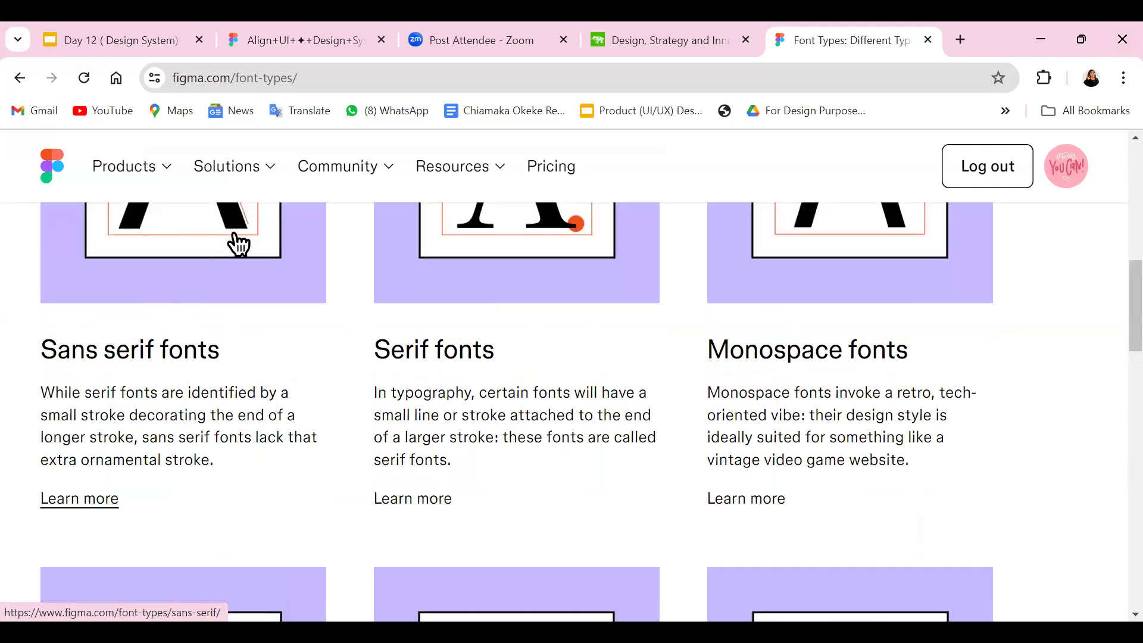
{"action": "scroll", "coordinate": [200, 249], "scroll_direction": "down", "scroll_amount": 6}
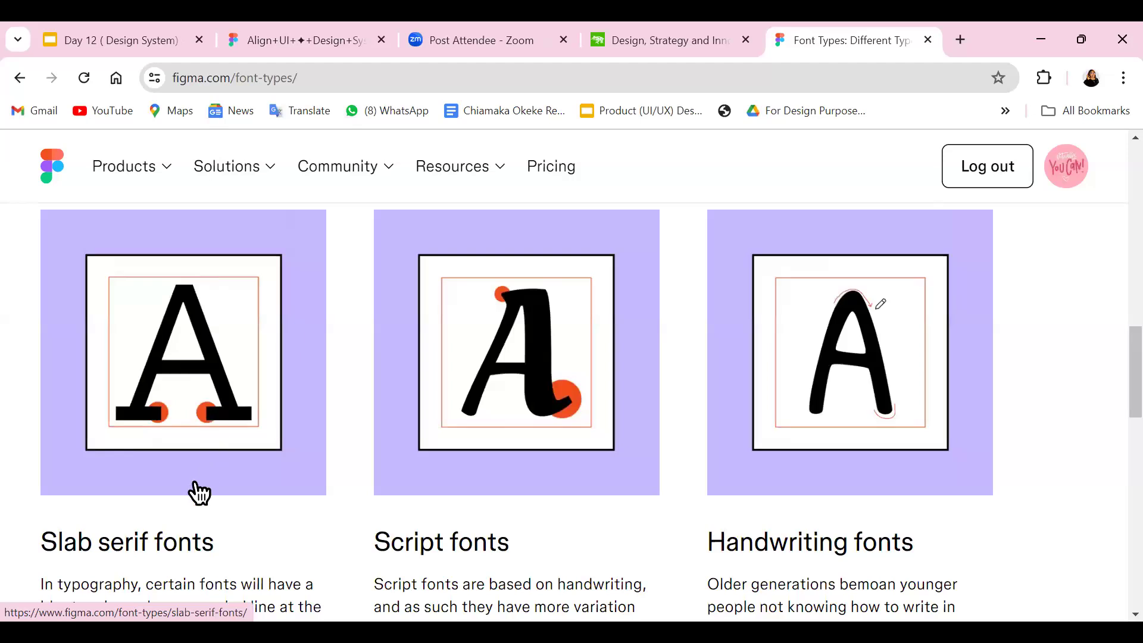
{"action": "scroll", "coordinate": [200, 493], "scroll_direction": "down", "scroll_amount": 3}
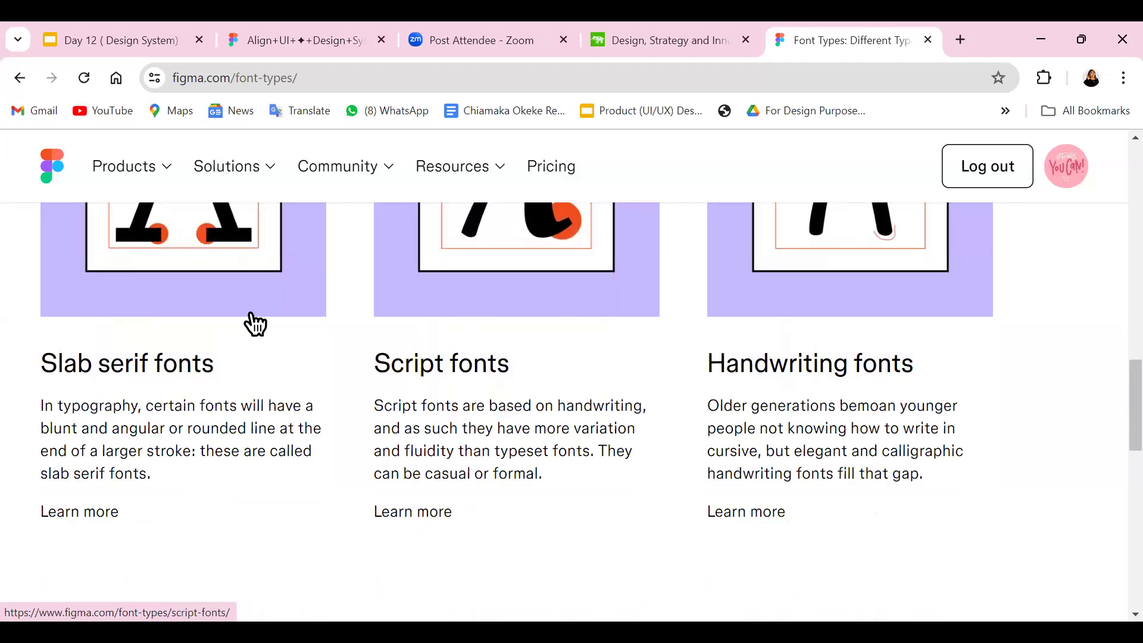
{"action": "scroll", "coordinate": [253, 322], "scroll_direction": "up", "scroll_amount": 10}
{"action": "scroll", "coordinate": [225, 319], "scroll_direction": "up", "scroll_amount": 3}
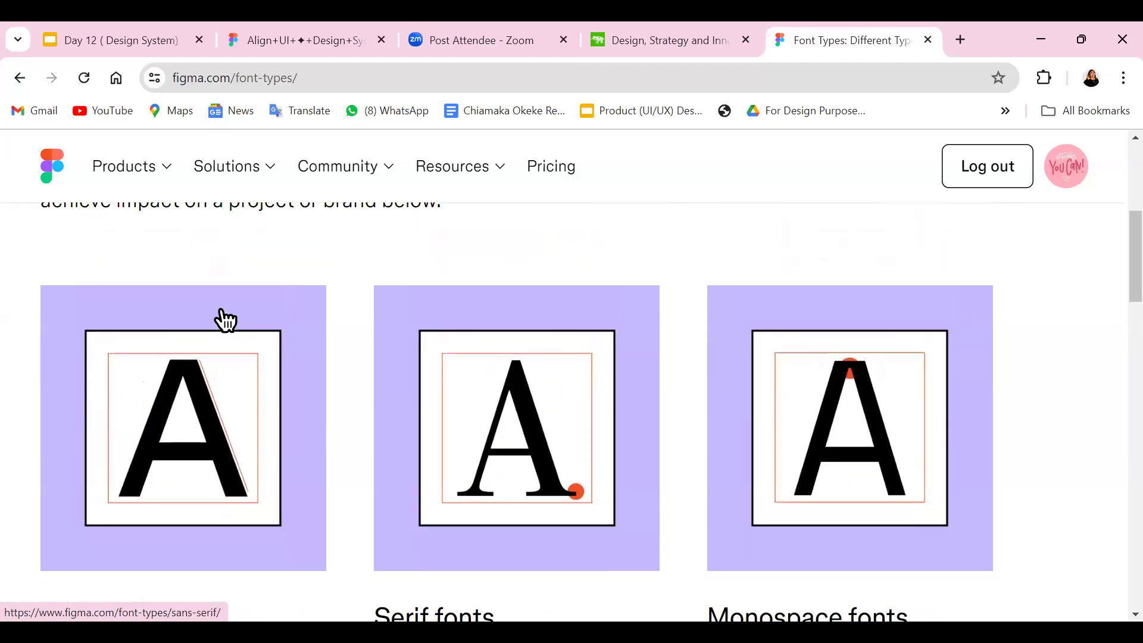
{"action": "scroll", "coordinate": [225, 320], "scroll_direction": "down", "scroll_amount": 3}
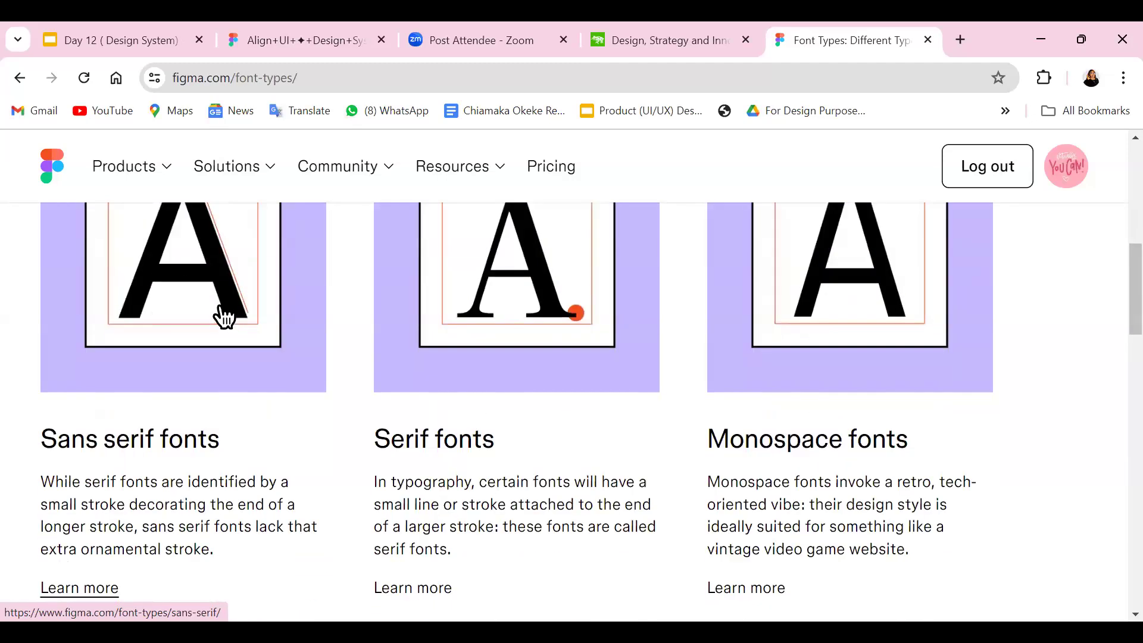
Open the detail page about sans serif fonts from the Font types overview.
{"action": "scroll", "coordinate": [225, 317], "scroll_direction": "up", "scroll_amount": 5}
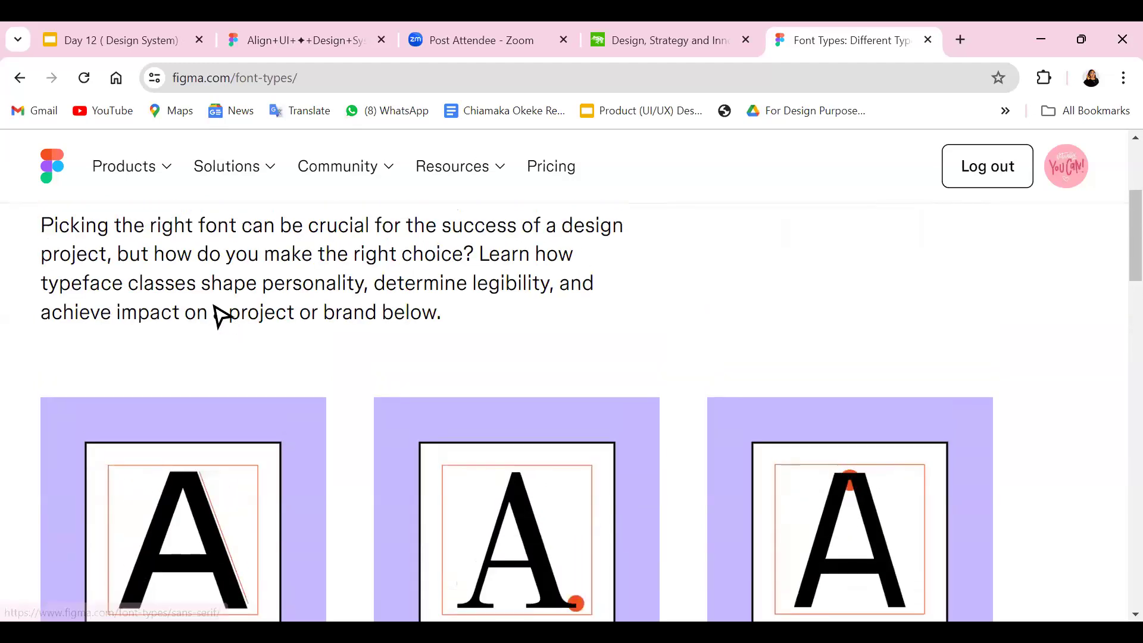
{"action": "scroll", "coordinate": [217, 316], "scroll_direction": "up", "scroll_amount": 3}
{"action": "scroll", "coordinate": [218, 316], "scroll_direction": "down", "scroll_amount": 8}
{"action": "scroll", "coordinate": [218, 316], "scroll_direction": "down", "scroll_amount": 3}
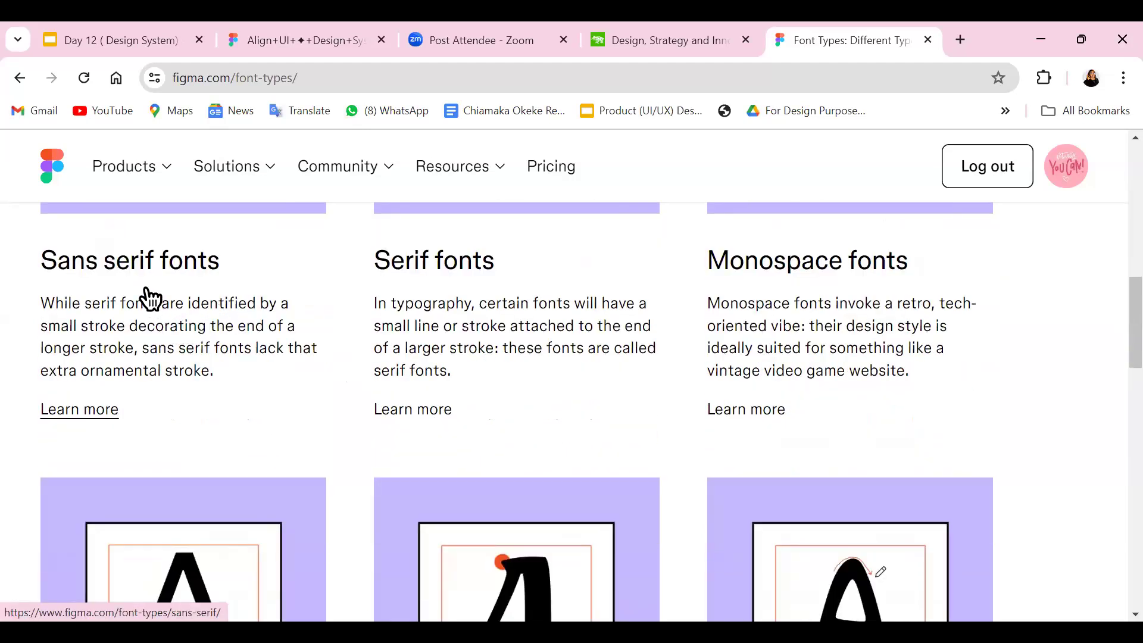
{"action": "scroll", "coordinate": [149, 298], "scroll_direction": "up", "scroll_amount": 3}
{"action": "scroll", "coordinate": [149, 298], "scroll_direction": "down", "scroll_amount": 3}
{"action": "left_click", "coordinate": [96, 415]}
Look over the sans serif page, examining the Open Sans, Josefin Sans and Ubuntu font pairings and when to use sans serif fonts.
{"action": "scroll", "coordinate": [273, 383], "scroll_direction": "down", "scroll_amount": 6}
{"action": "scroll", "coordinate": [277, 384], "scroll_direction": "down", "scroll_amount": 8}
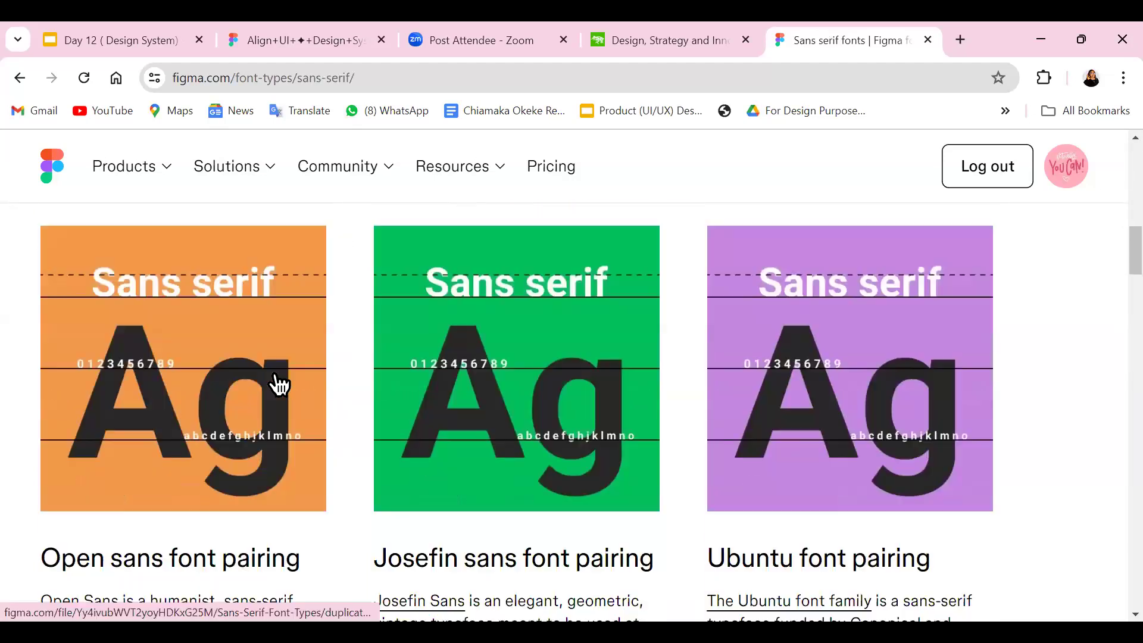
{"action": "scroll", "coordinate": [276, 384], "scroll_direction": "down", "scroll_amount": 2}
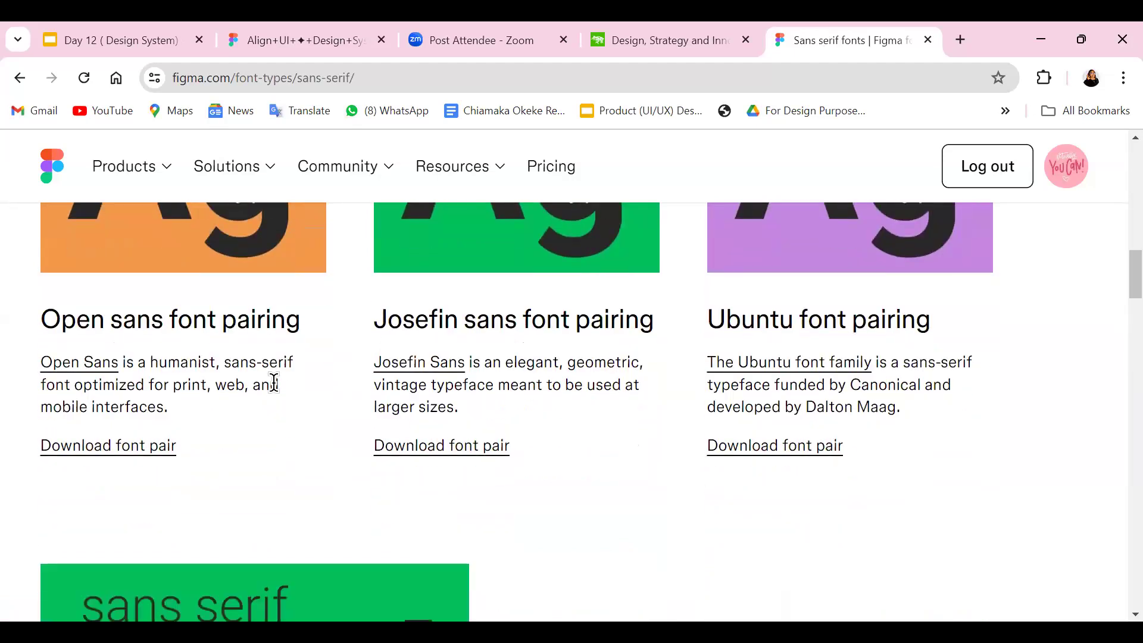
{"action": "scroll", "coordinate": [273, 383], "scroll_direction": "down", "scroll_amount": 4}
{"action": "scroll", "coordinate": [273, 382], "scroll_direction": "up", "scroll_amount": 4}
{"action": "scroll", "coordinate": [270, 313], "scroll_direction": "down", "scroll_amount": 9}
{"action": "scroll", "coordinate": [274, 314], "scroll_direction": "up", "scroll_amount": 5}
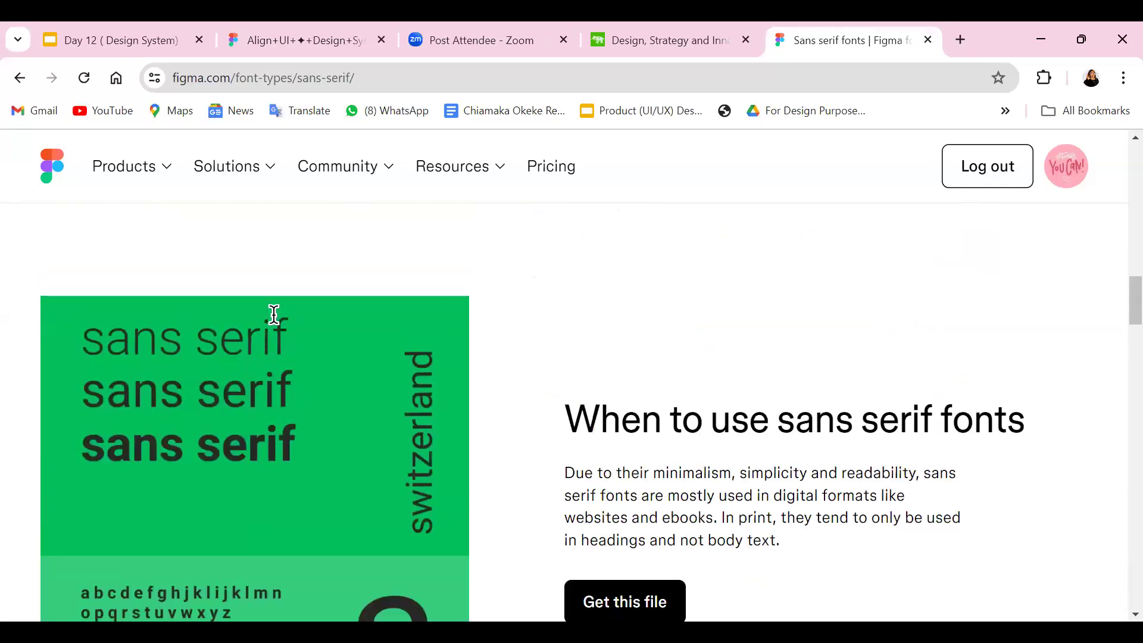
{"action": "scroll", "coordinate": [274, 314], "scroll_direction": "up", "scroll_amount": 5}
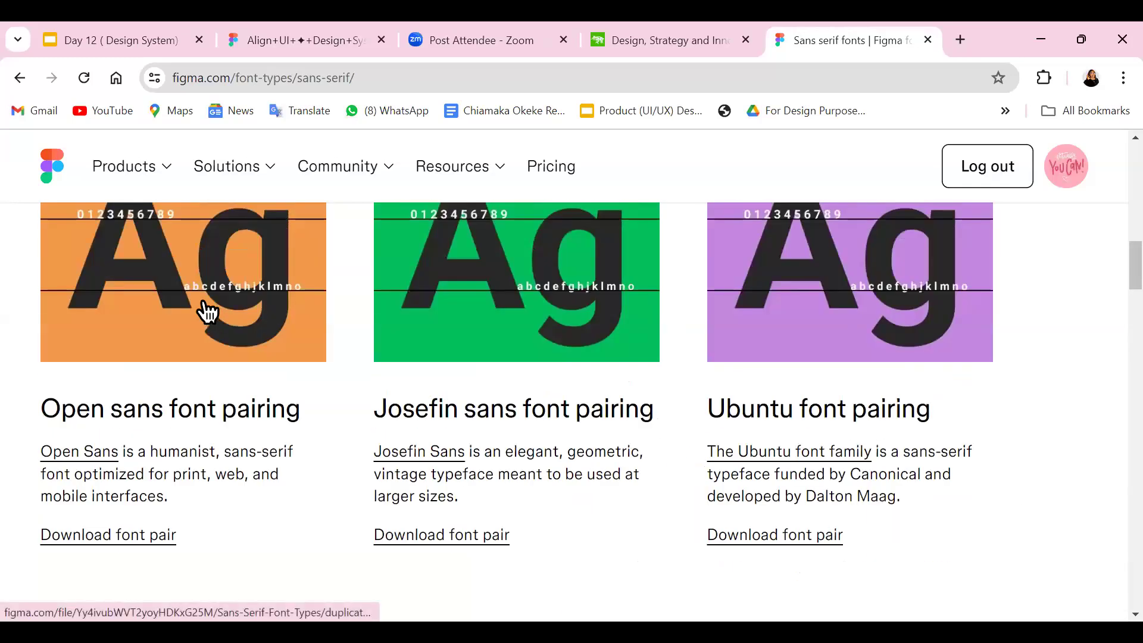
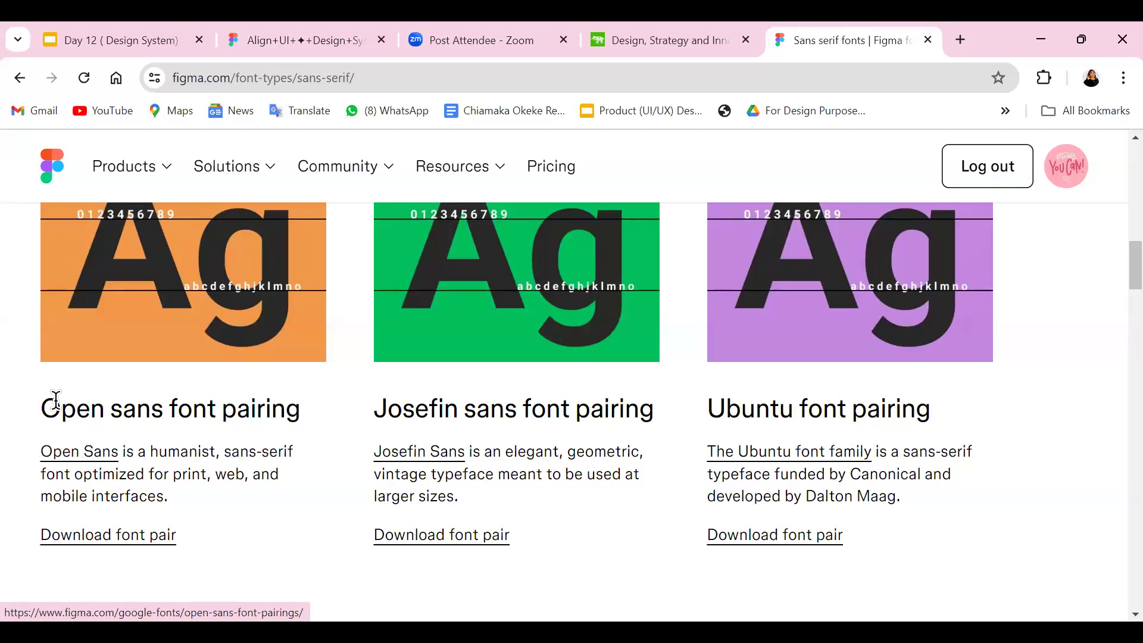
Return from the sans serif page to the Font types overview and reopen the sans serif fonts details.
{"action": "scroll", "coordinate": [188, 349], "scroll_direction": "up", "scroll_amount": 5}
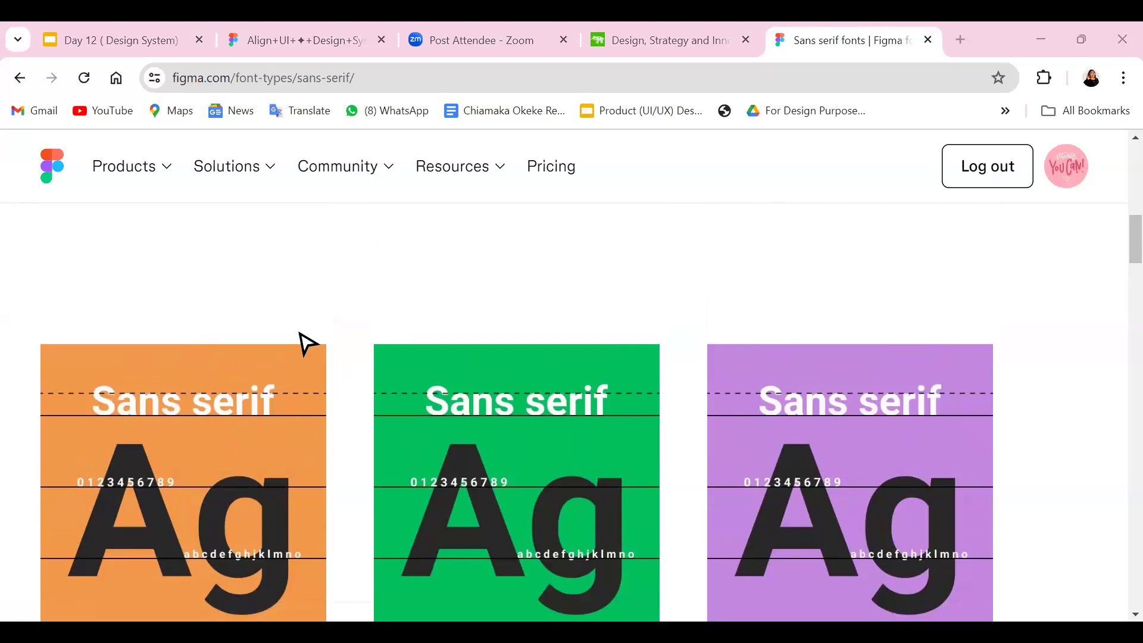
{"action": "scroll", "coordinate": [248, 338], "scroll_direction": "down", "scroll_amount": 7}
{"action": "scroll", "coordinate": [248, 339], "scroll_direction": "up", "scroll_amount": 6}
{"action": "left_click", "coordinate": [20, 78]}
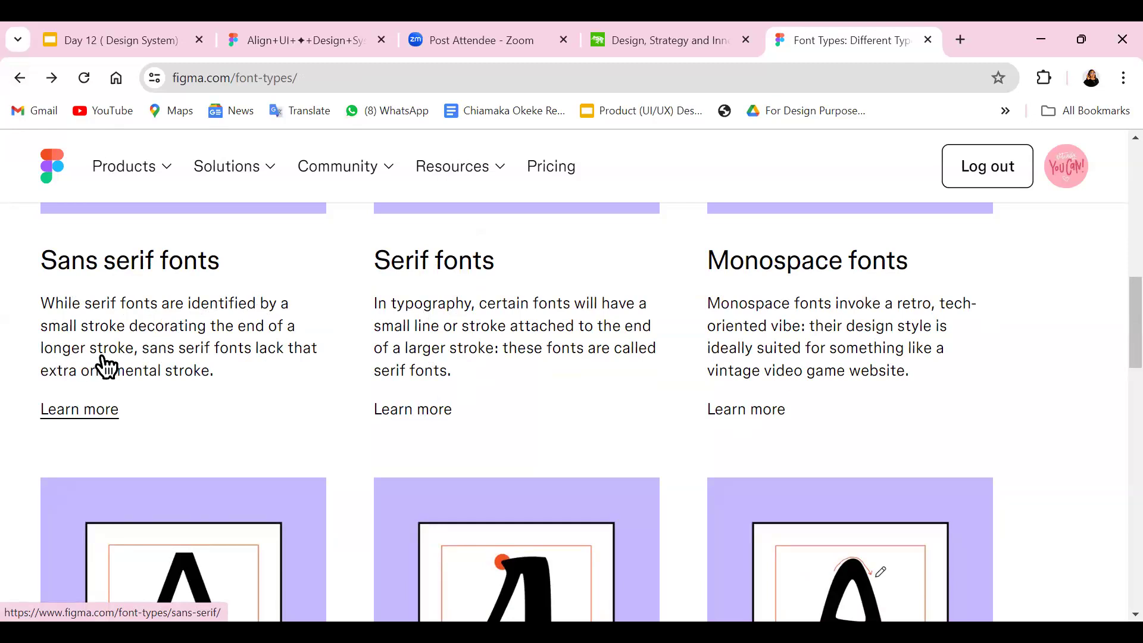
{"action": "left_click", "coordinate": [90, 410]}
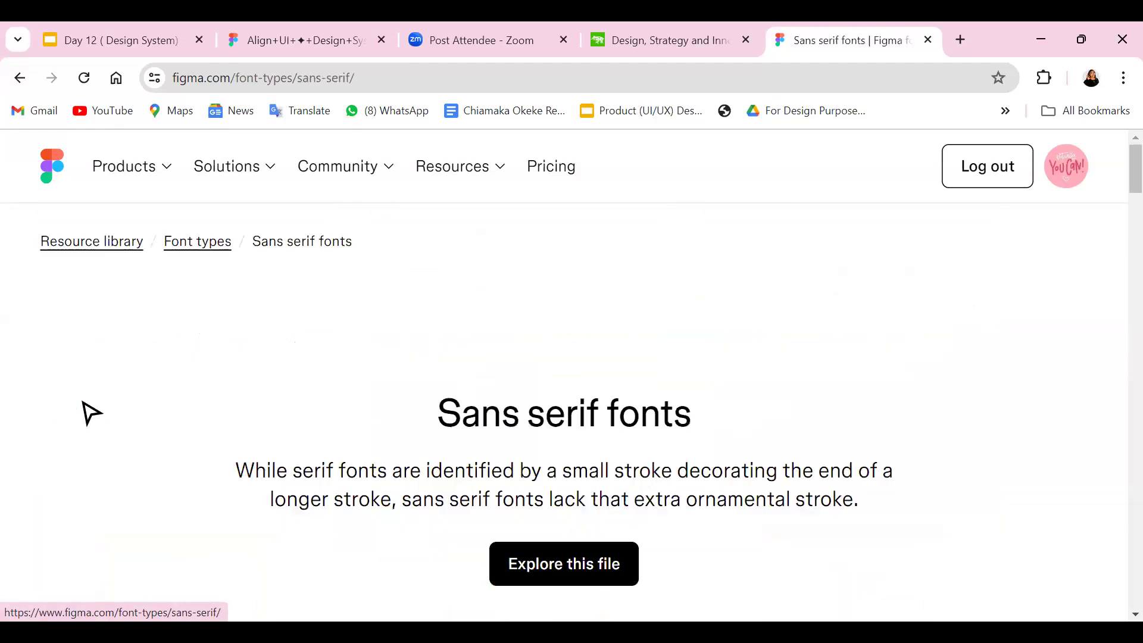
Open a copy of the Sans Serif Font Types design file from the Open Sans font pairing sample.
{"action": "scroll", "coordinate": [516, 361], "scroll_direction": "down", "scroll_amount": 10}
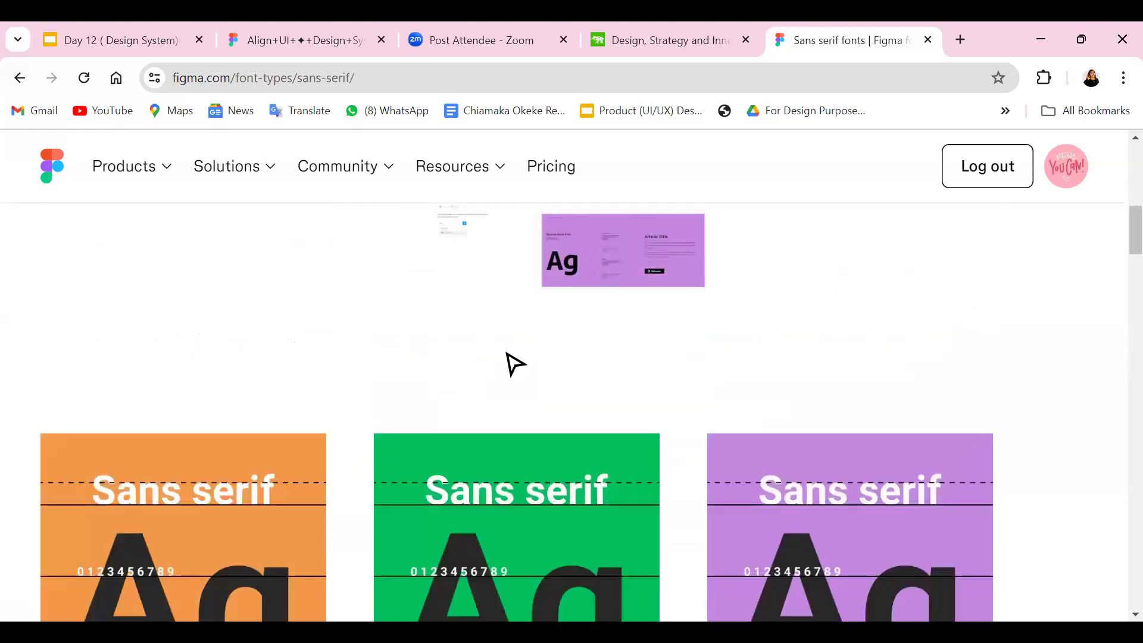
{"action": "scroll", "coordinate": [512, 364], "scroll_direction": "down", "scroll_amount": 6}
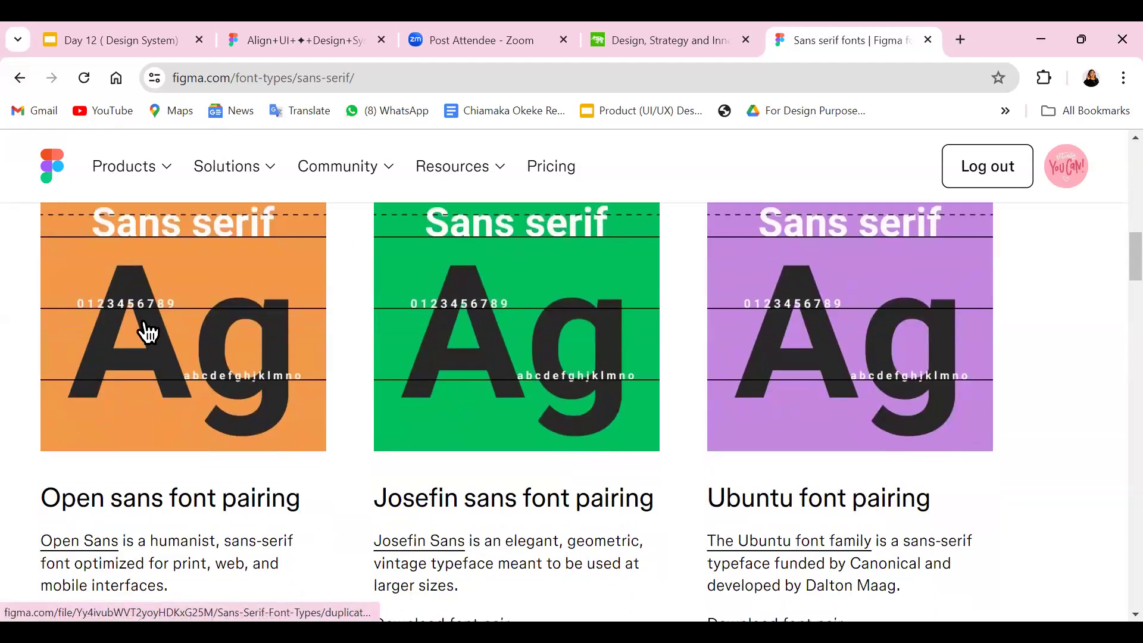
{"action": "left_click", "coordinate": [143, 325]}
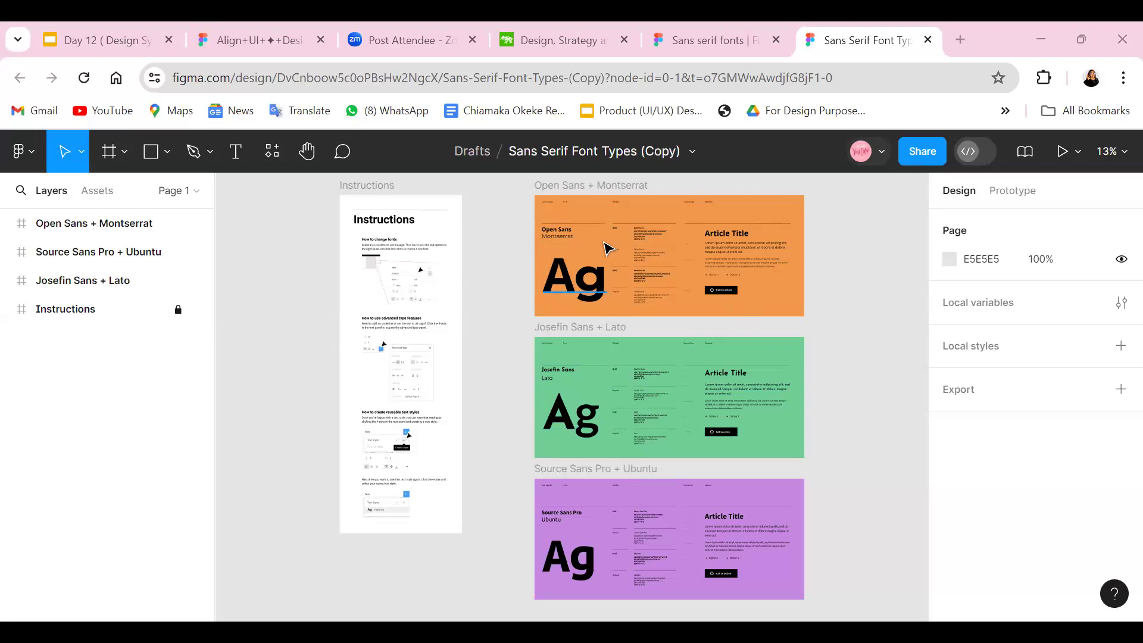
Examine the Open Sans + Montserrat frame, including its type sample and the bold and regular weights of both fonts.
{"action": "left_click", "coordinate": [574, 198]}
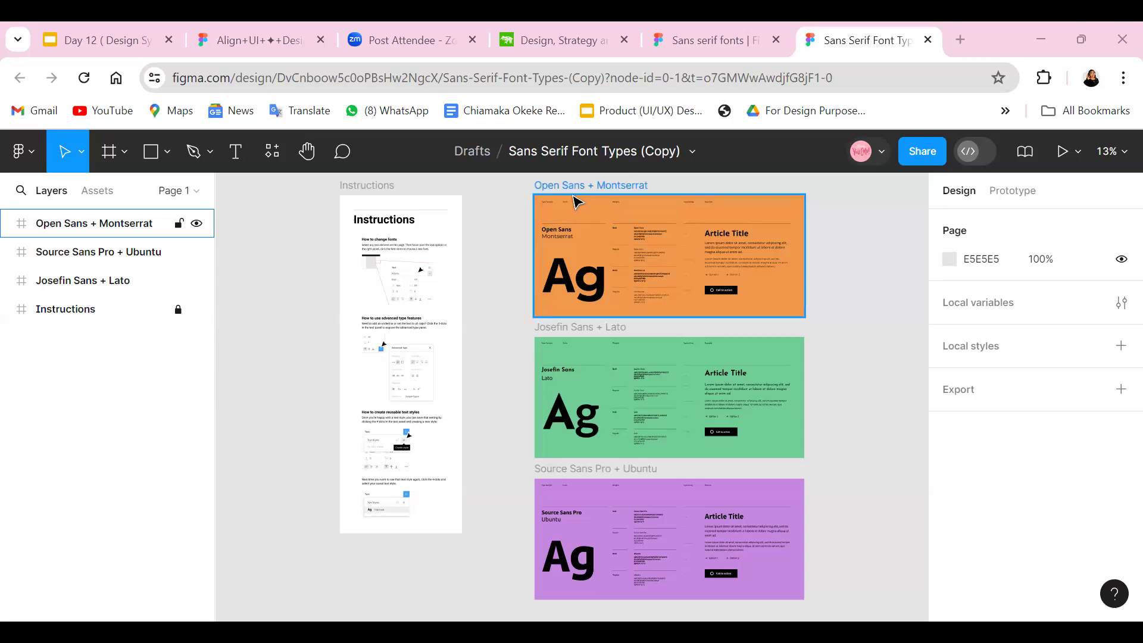
{"action": "key", "text": "Escape"}
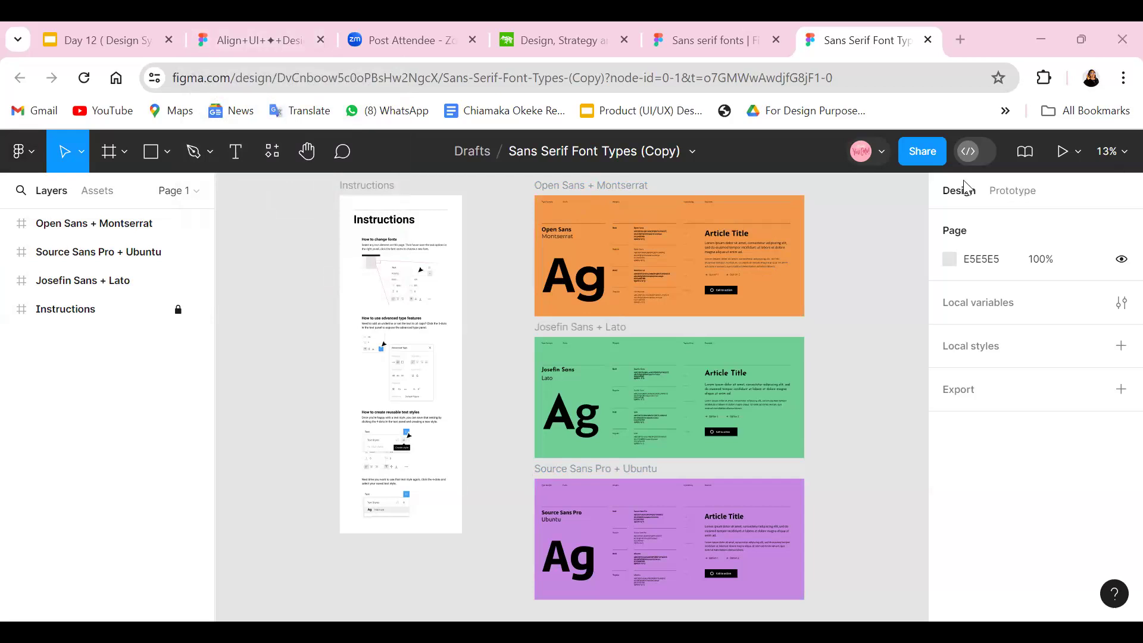
{"action": "scroll", "coordinate": [642, 420], "scroll_direction": "down", "scroll_amount": 2}
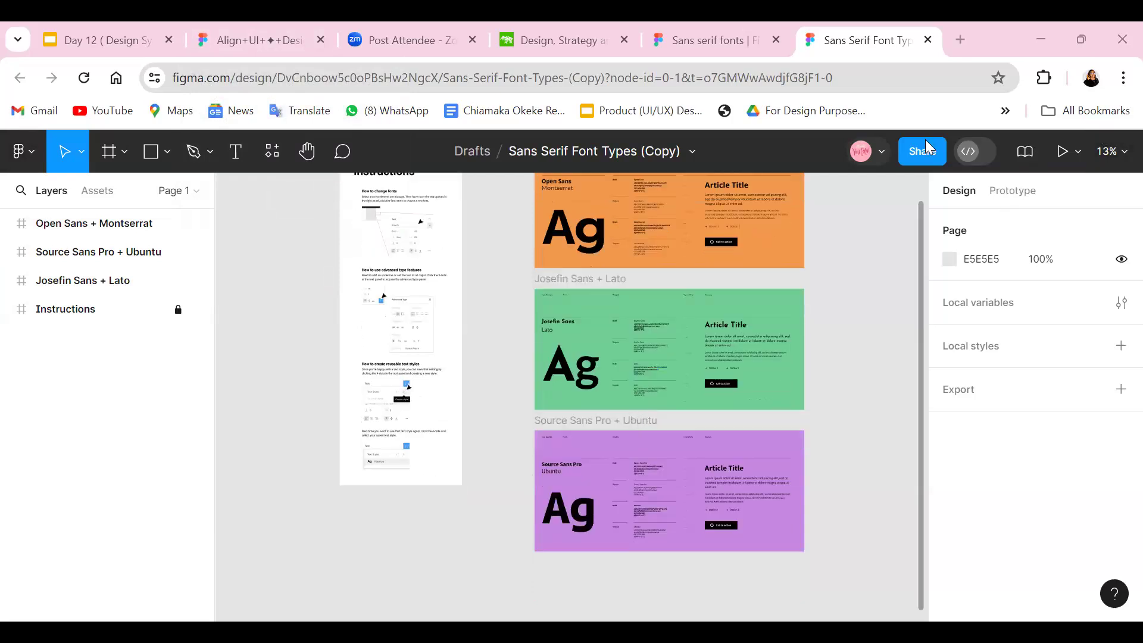
{"action": "left_click", "coordinate": [1116, 153]}
{"action": "left_click", "coordinate": [1023, 234]}
{"action": "scroll", "coordinate": [653, 478], "scroll_direction": "up", "scroll_amount": 1}
{"action": "scroll", "coordinate": [655, 483], "scroll_direction": "up", "scroll_amount": 4}
{"action": "left_click", "coordinate": [1116, 153]}
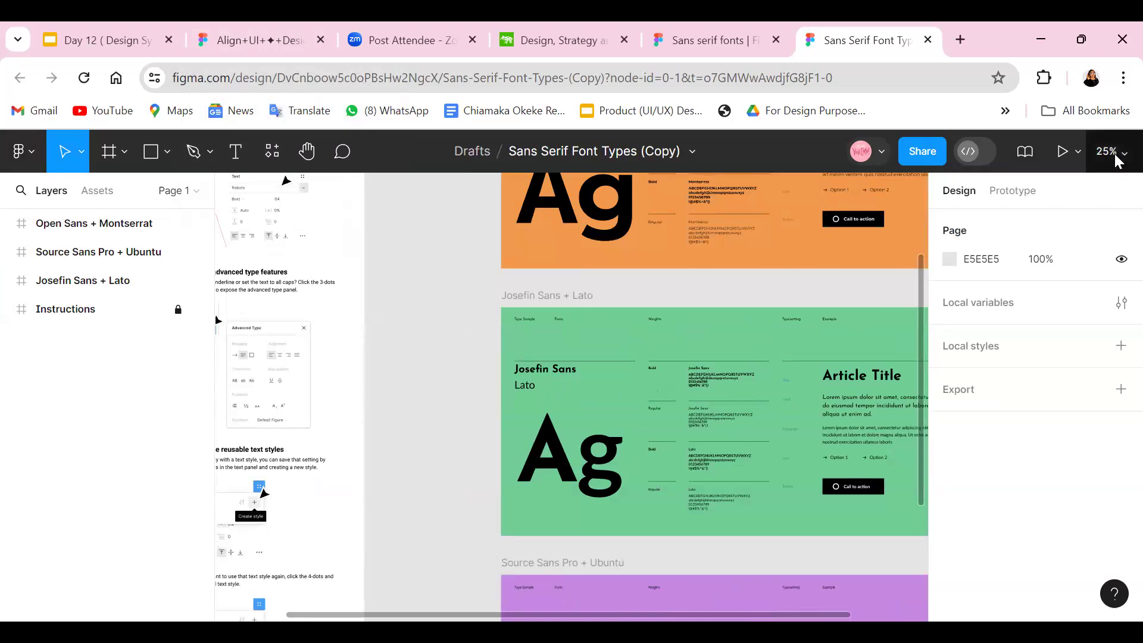
{"action": "left_click", "coordinate": [1010, 240]}
{"action": "scroll", "coordinate": [611, 487], "scroll_direction": "up", "scroll_amount": 5}
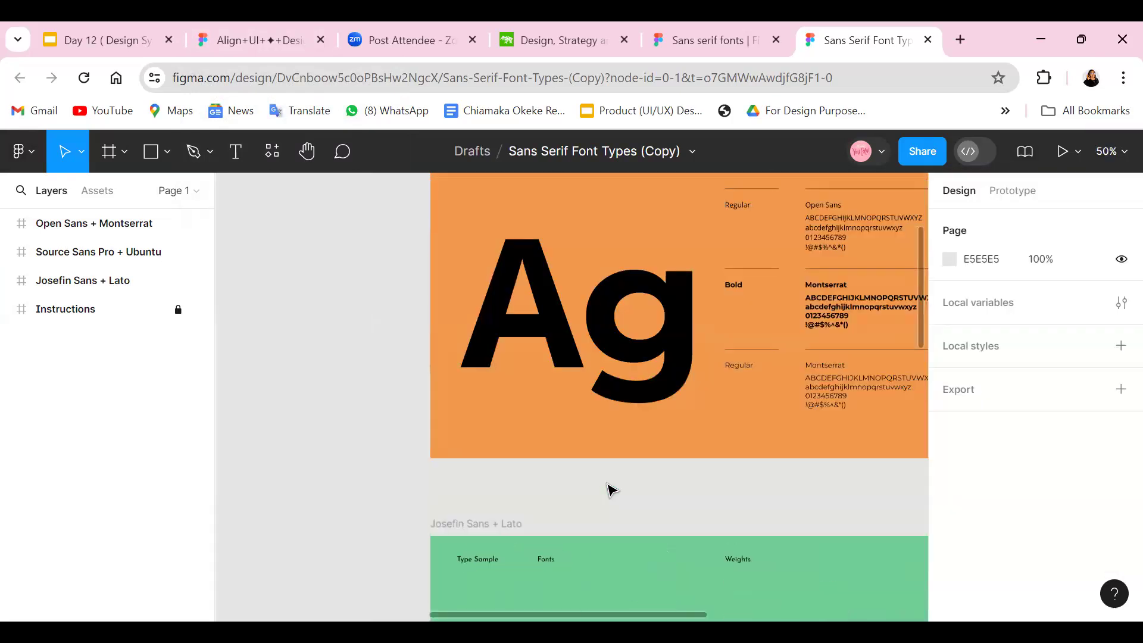
{"action": "scroll", "coordinate": [607, 469], "scroll_direction": "up", "scroll_amount": 2}
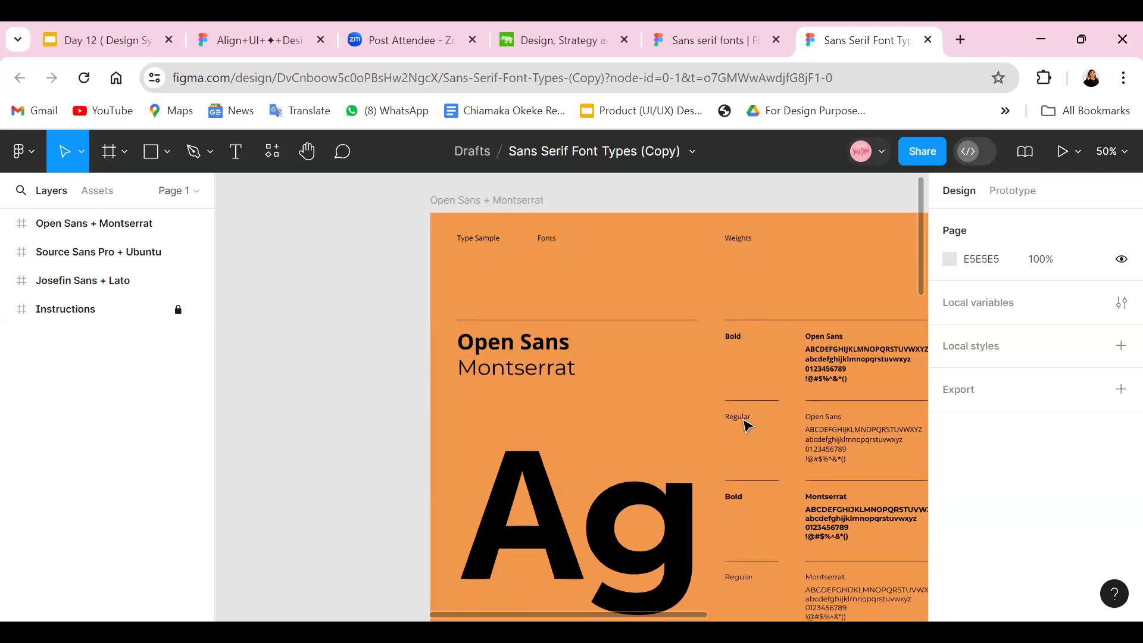
{"action": "scroll", "coordinate": [745, 455], "scroll_direction": "down", "scroll_amount": 1}
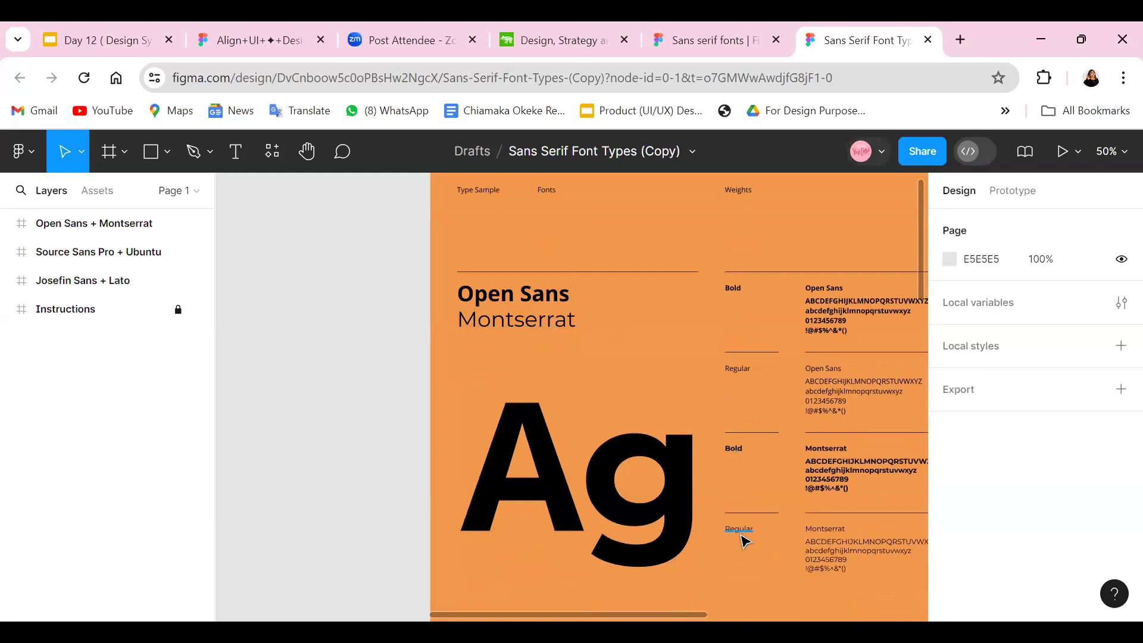
{"action": "scroll", "coordinate": [737, 460], "scroll_direction": "down", "scroll_amount": 1}
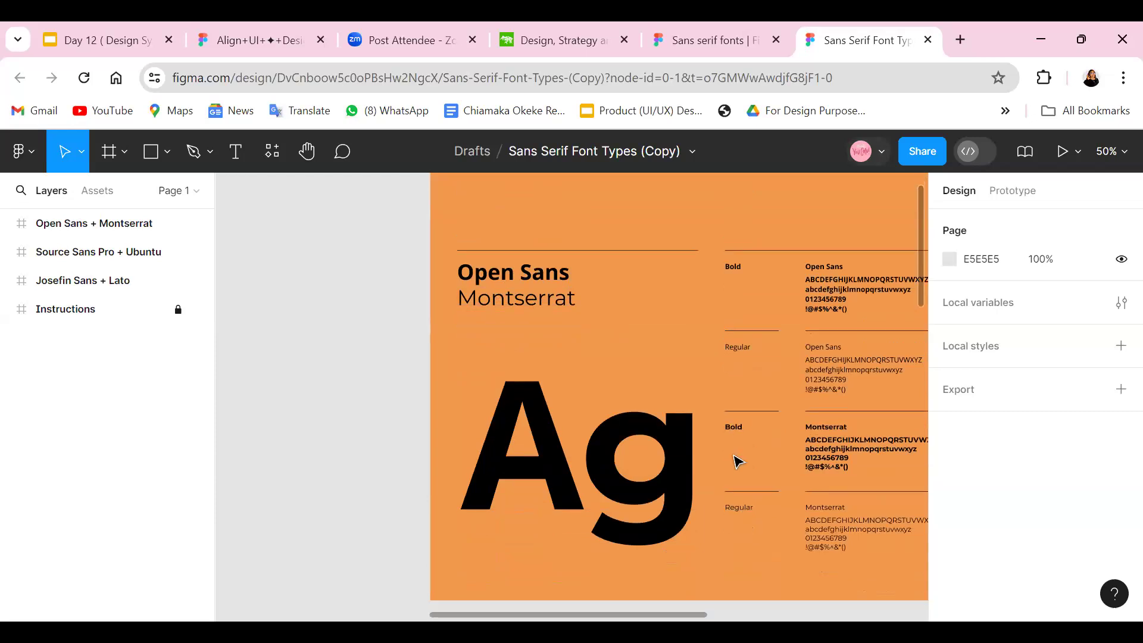
{"action": "scroll", "coordinate": [739, 429], "scroll_direction": "down", "scroll_amount": 1}
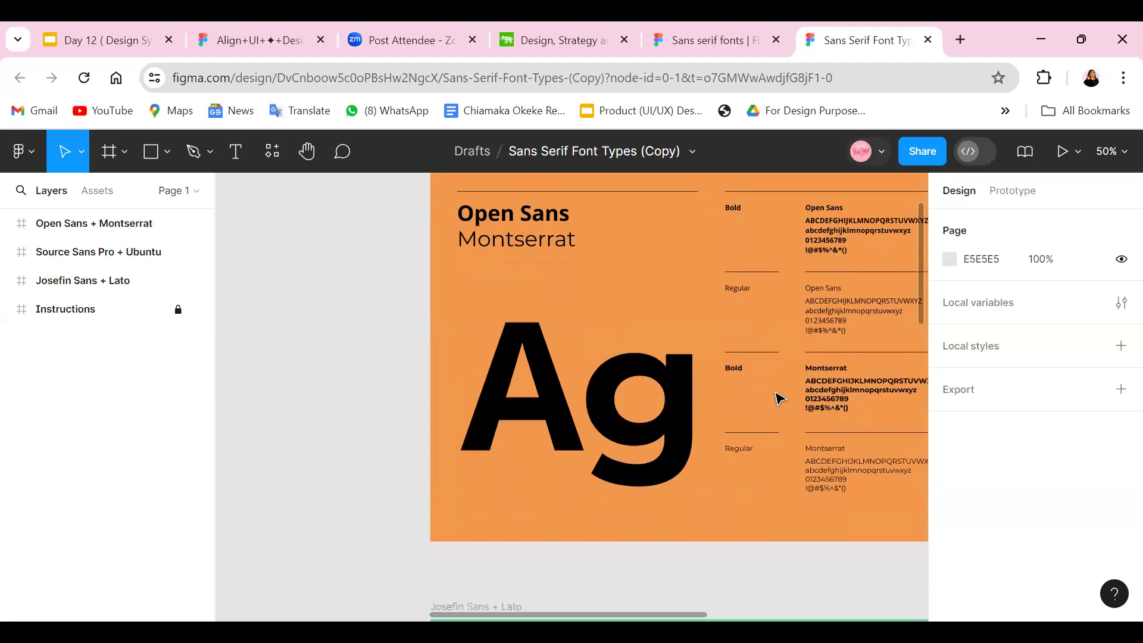
{"action": "left_click", "coordinate": [1108, 151]}
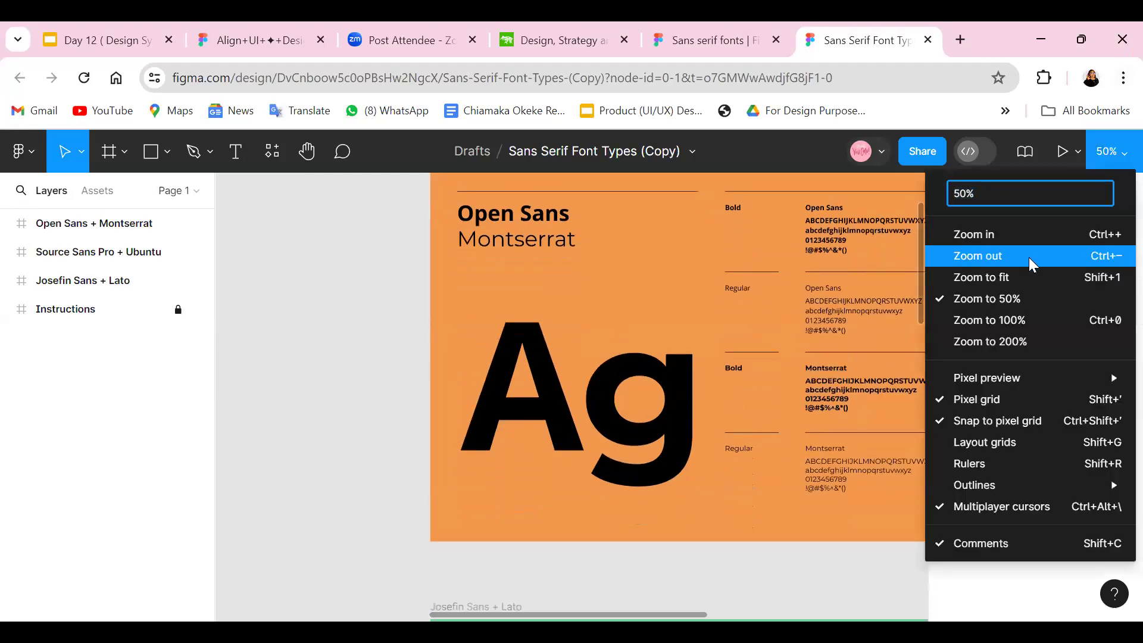
{"action": "left_click", "coordinate": [1033, 263]}
{"action": "left_click", "coordinate": [506, 245]}
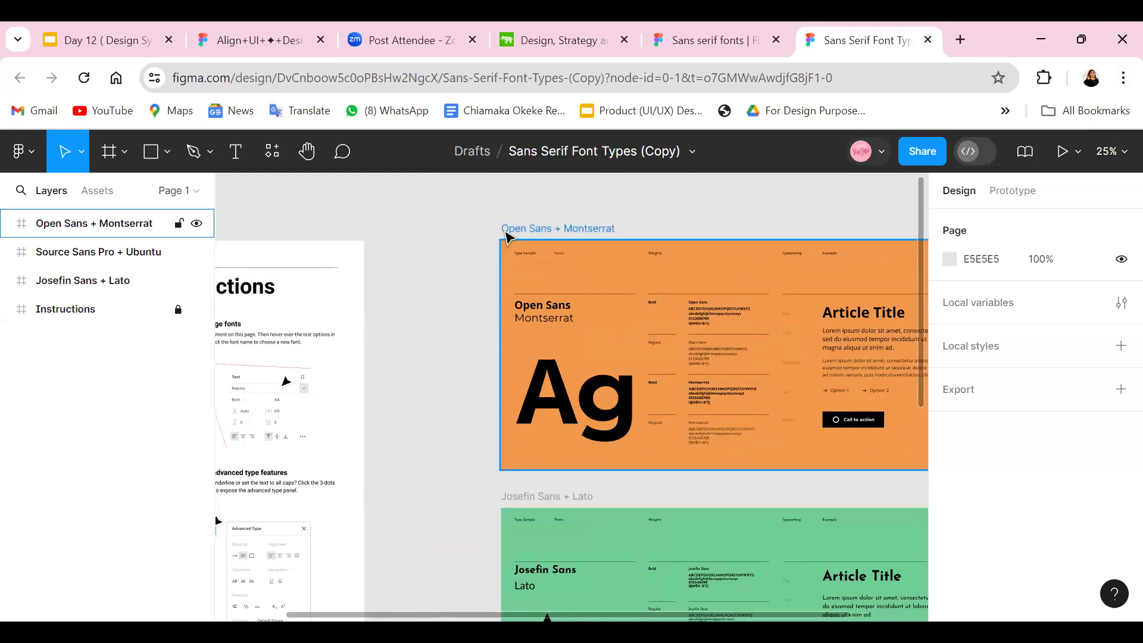
{"action": "key", "text": "Escape"}
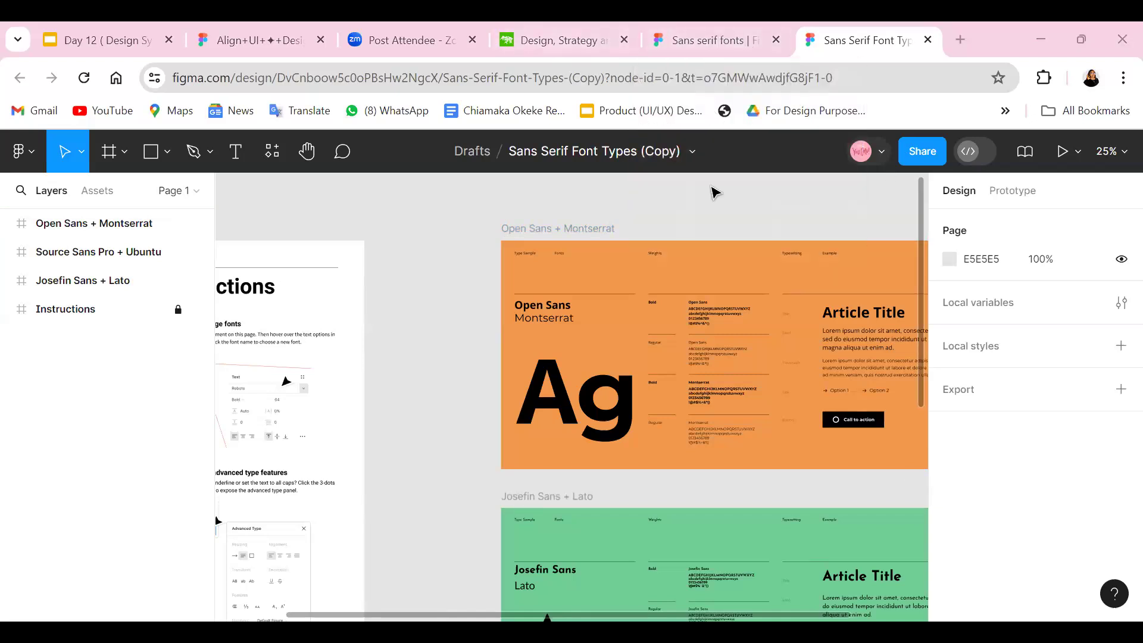
Examine the Josefin Sans + Lato frame and compare its weights and example text with the Open Sans + Montserrat frame.
{"action": "scroll", "coordinate": [645, 383], "scroll_direction": "down", "scroll_amount": 3}
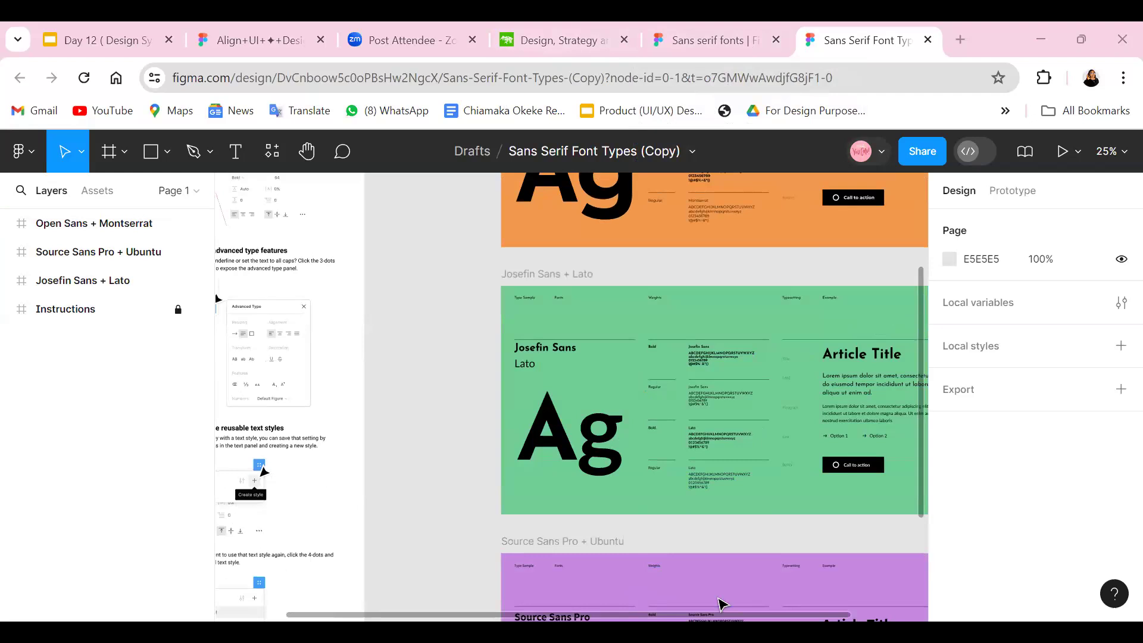
{"action": "scroll", "coordinate": [720, 604], "scroll_direction": "right", "scroll_amount": 3}
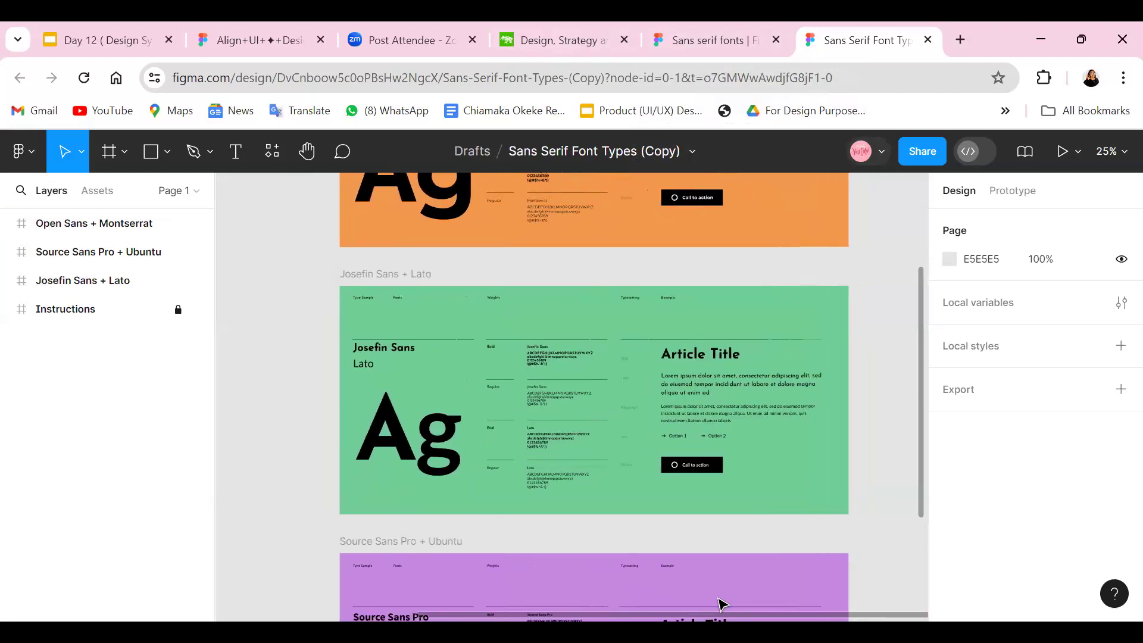
{"action": "left_click", "coordinate": [1110, 152]}
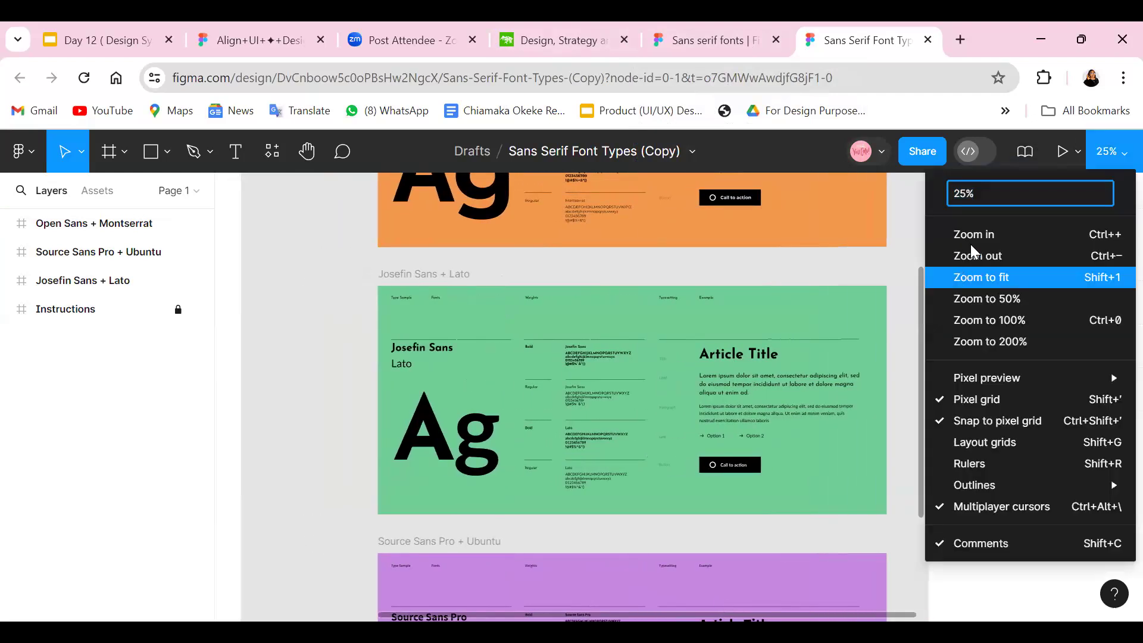
{"action": "left_click", "coordinate": [979, 234]}
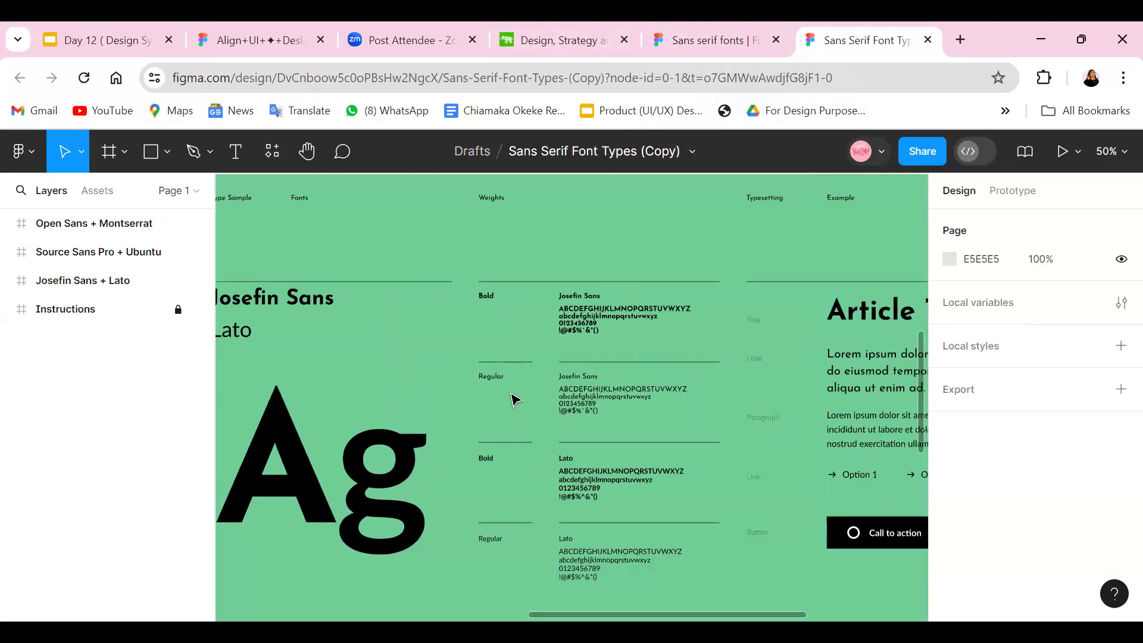
{"action": "left_click", "coordinate": [1112, 152]}
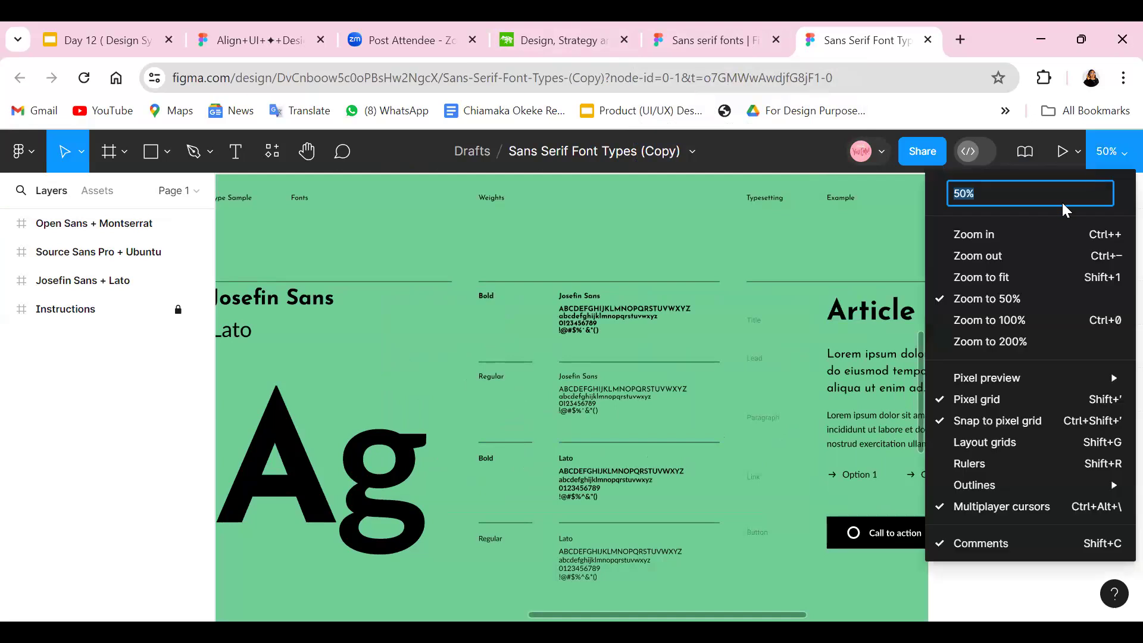
{"action": "left_click", "coordinate": [1029, 257]}
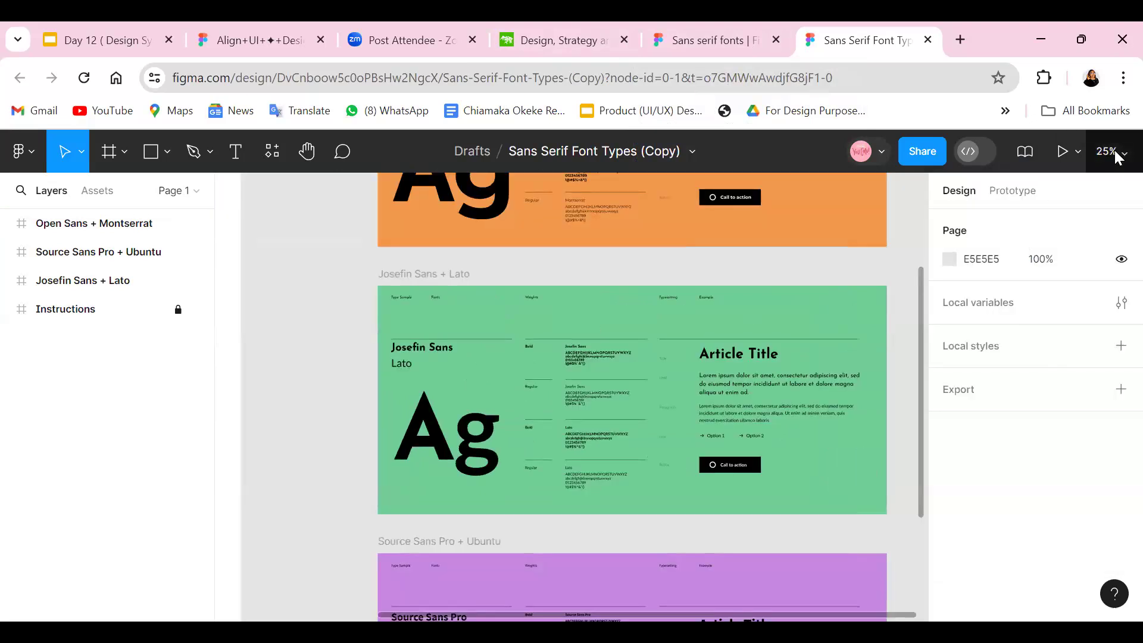
{"action": "left_click", "coordinate": [1111, 152]}
{"action": "left_click", "coordinate": [1005, 235]}
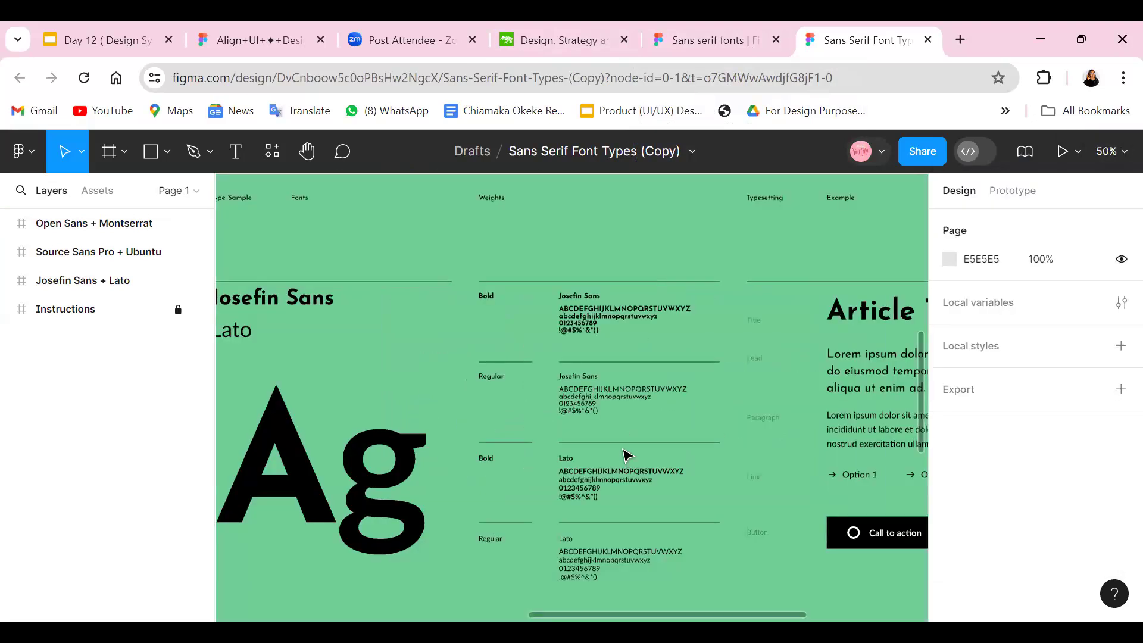
{"action": "scroll", "coordinate": [628, 454], "scroll_direction": "up", "scroll_amount": 5}
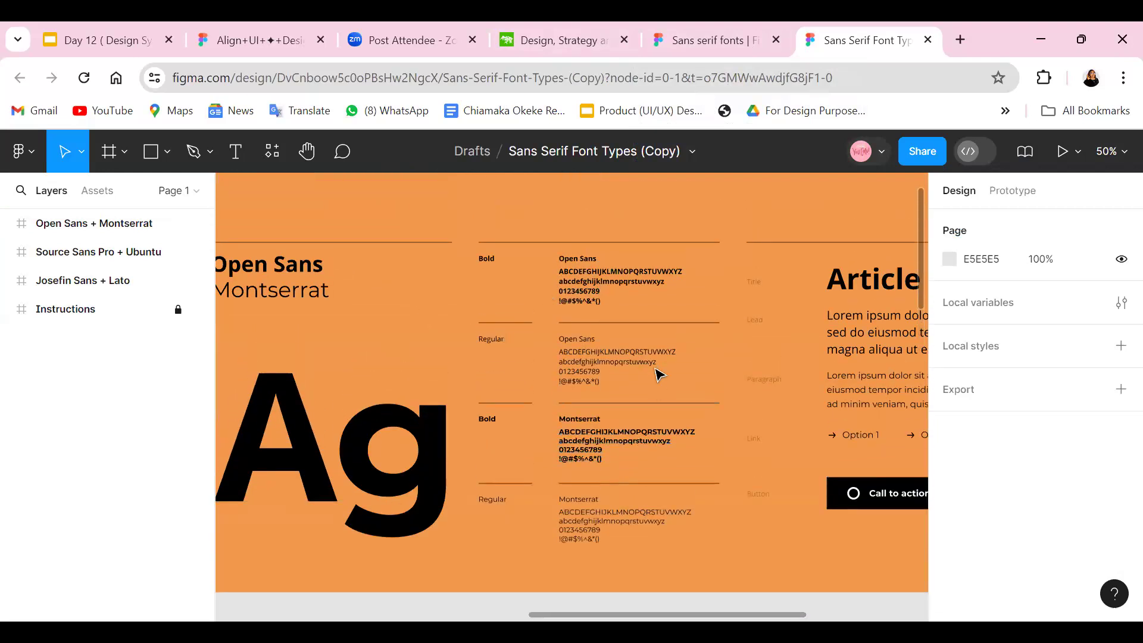
{"action": "left_click", "coordinate": [1113, 154]}
{"action": "left_click", "coordinate": [1000, 257]}
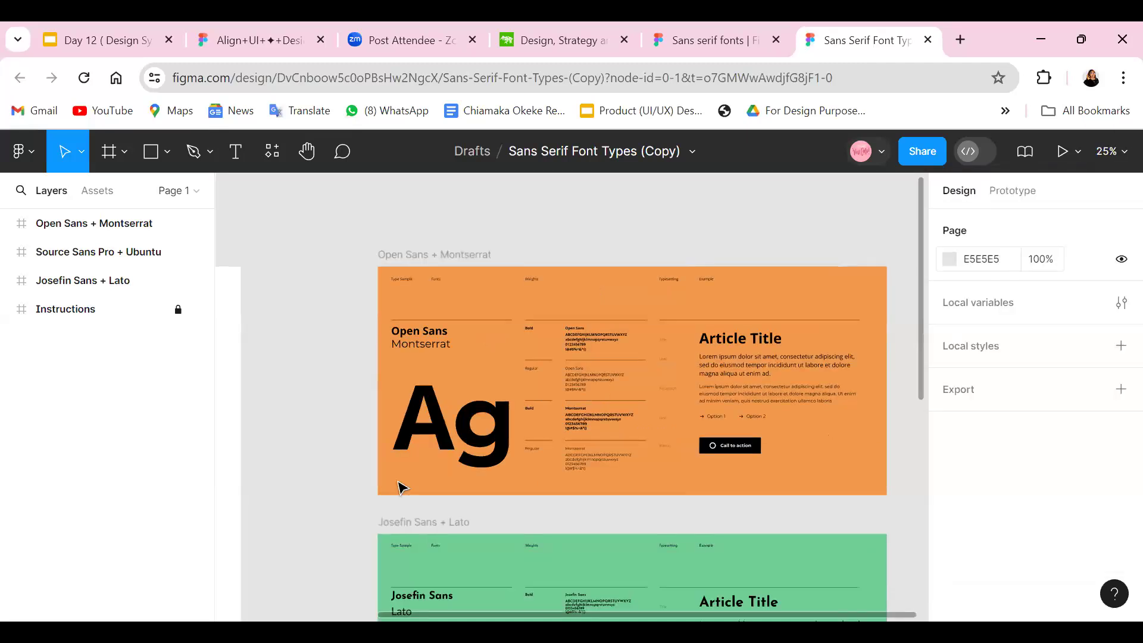
{"action": "scroll", "coordinate": [417, 461], "scroll_direction": "down", "scroll_amount": 5}
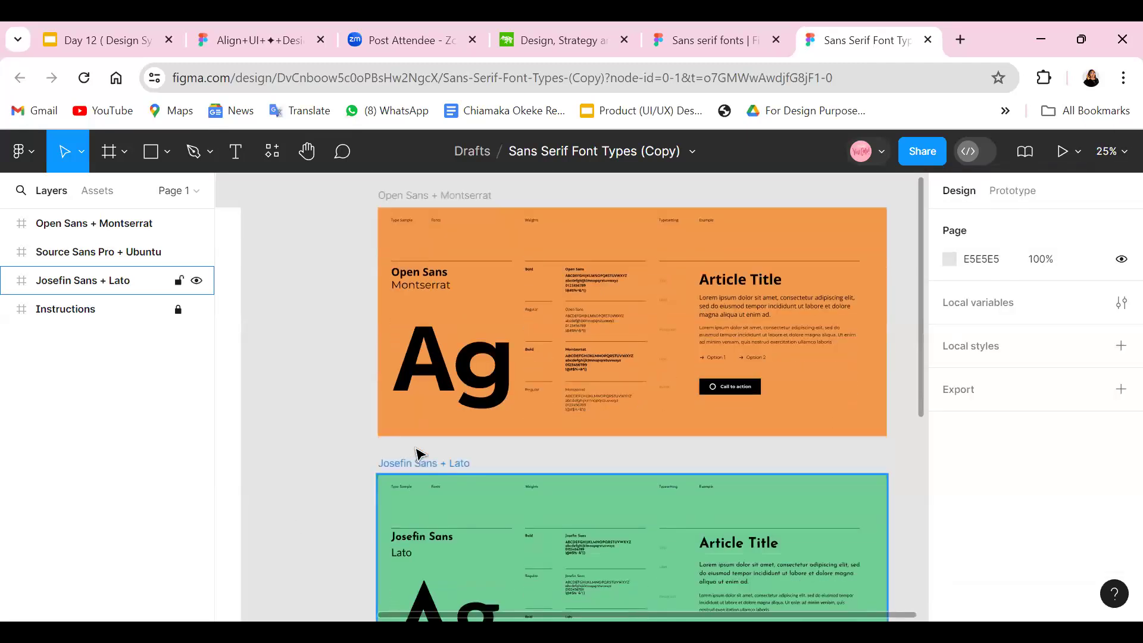
{"action": "scroll", "coordinate": [420, 455], "scroll_direction": "down", "scroll_amount": 5}
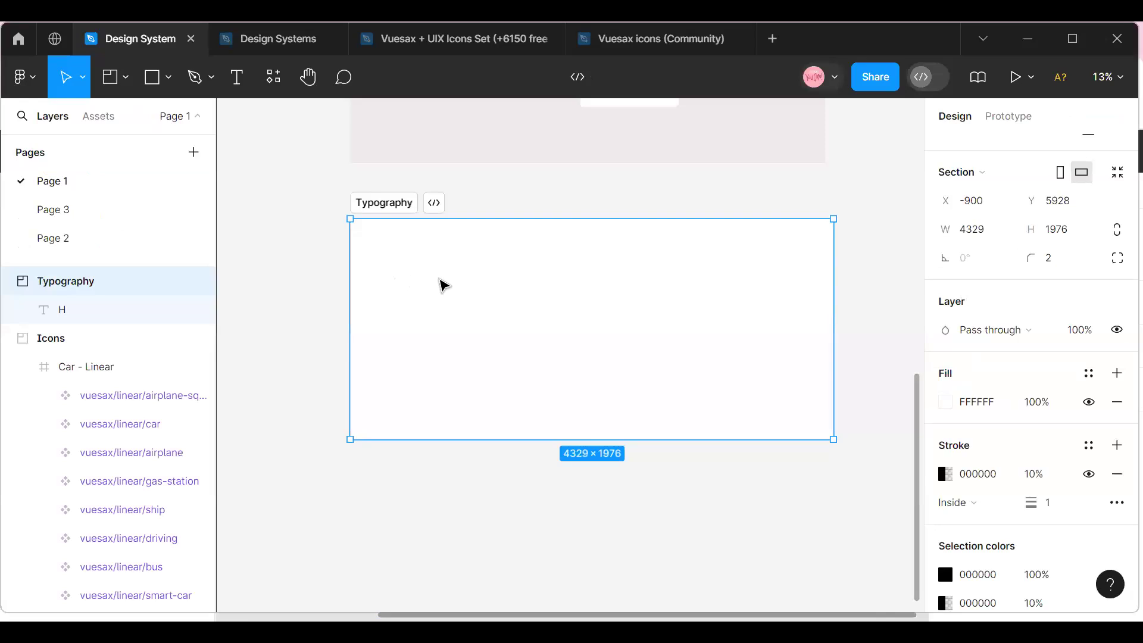
In the Design System file, move the Typography section up to Y 5780, closer to the Icons section above it.
{"action": "left_click", "coordinate": [1107, 76]}
{"action": "left_click", "coordinate": [965, 164]}
{"action": "scroll", "coordinate": [372, 491], "scroll_direction": "up", "scroll_amount": 5}
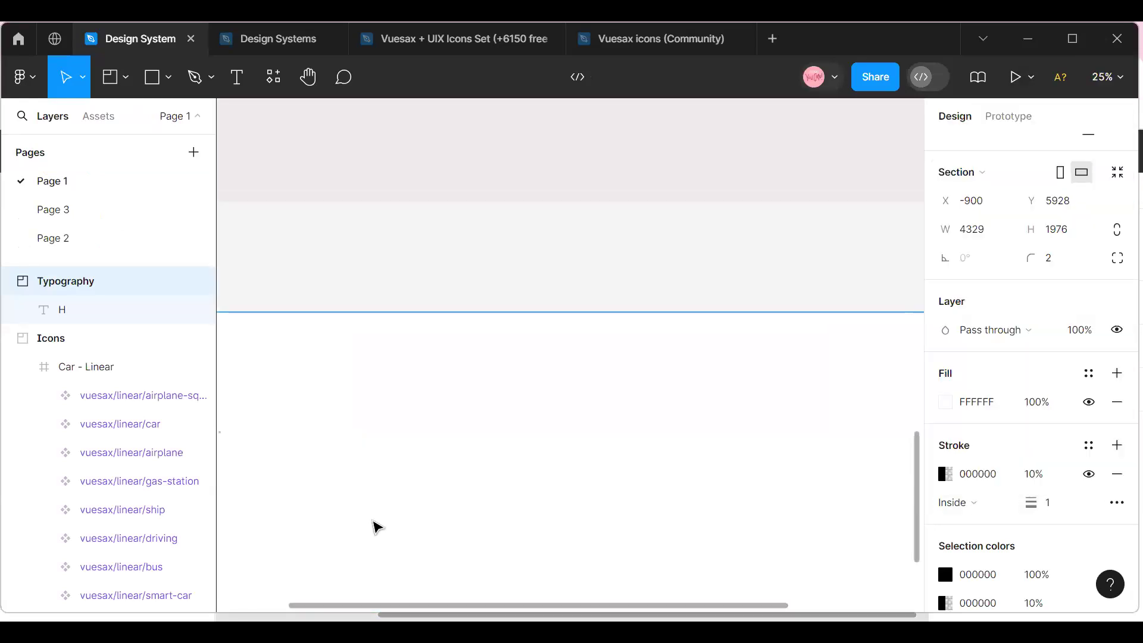
{"action": "left_click_drag", "start_coordinate": [343, 603], "coordinate": [216, 564]}
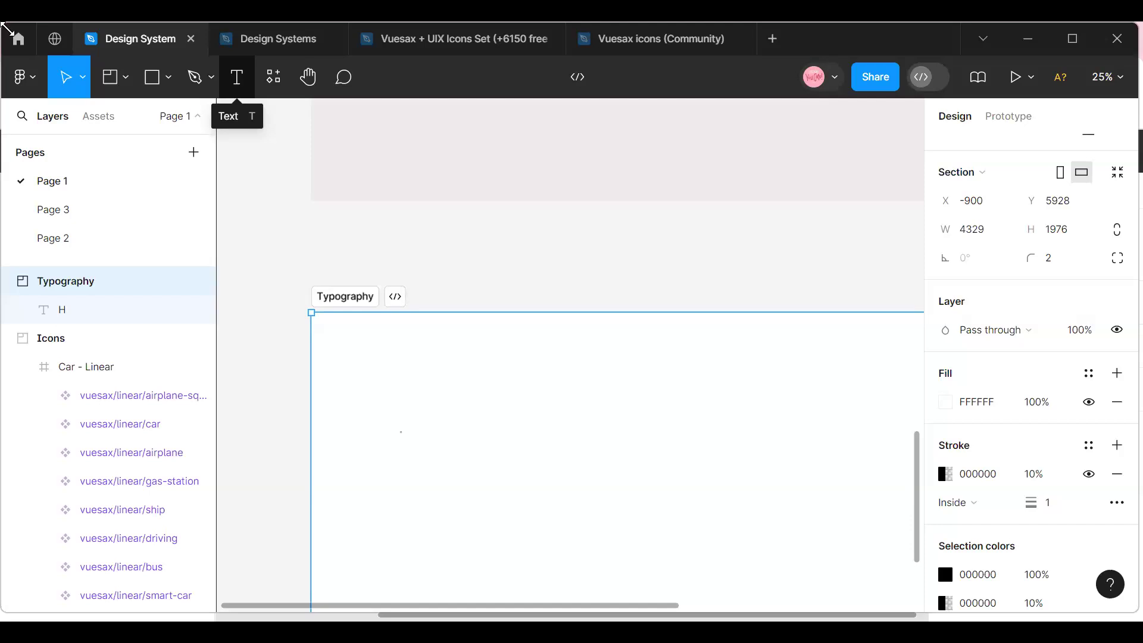
{"action": "left_click_drag", "start_coordinate": [340, 391], "coordinate": [342, 357]}
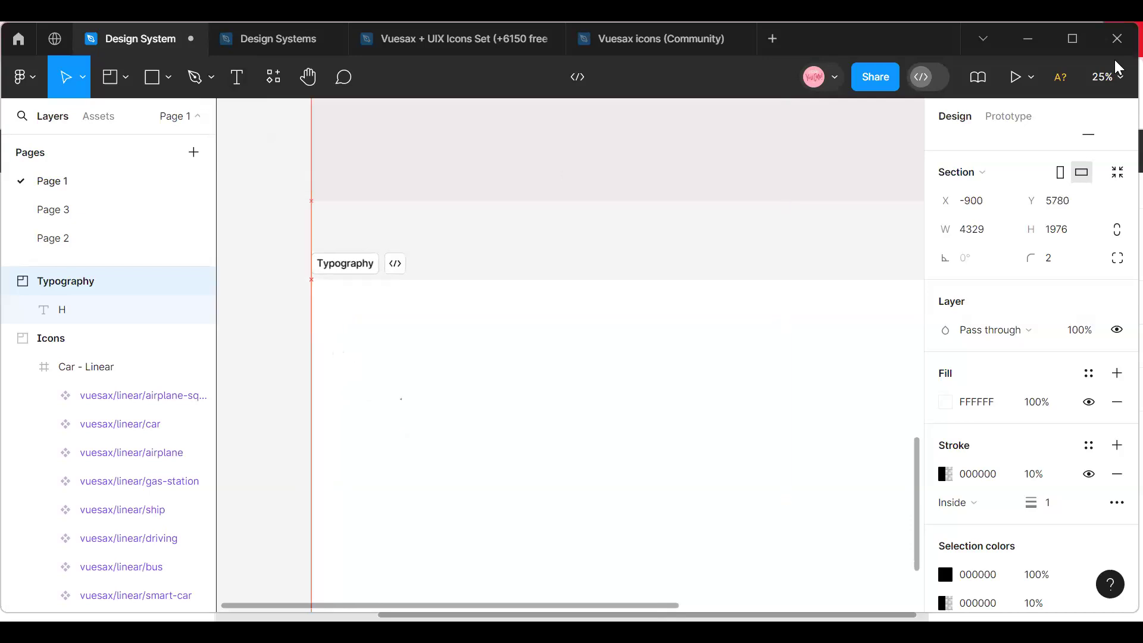
Add a text layer reading "Heading 1" inside the Typography section, near its upper-left corner.
{"action": "left_click", "coordinate": [1107, 77]}
{"action": "left_click", "coordinate": [1031, 189]}
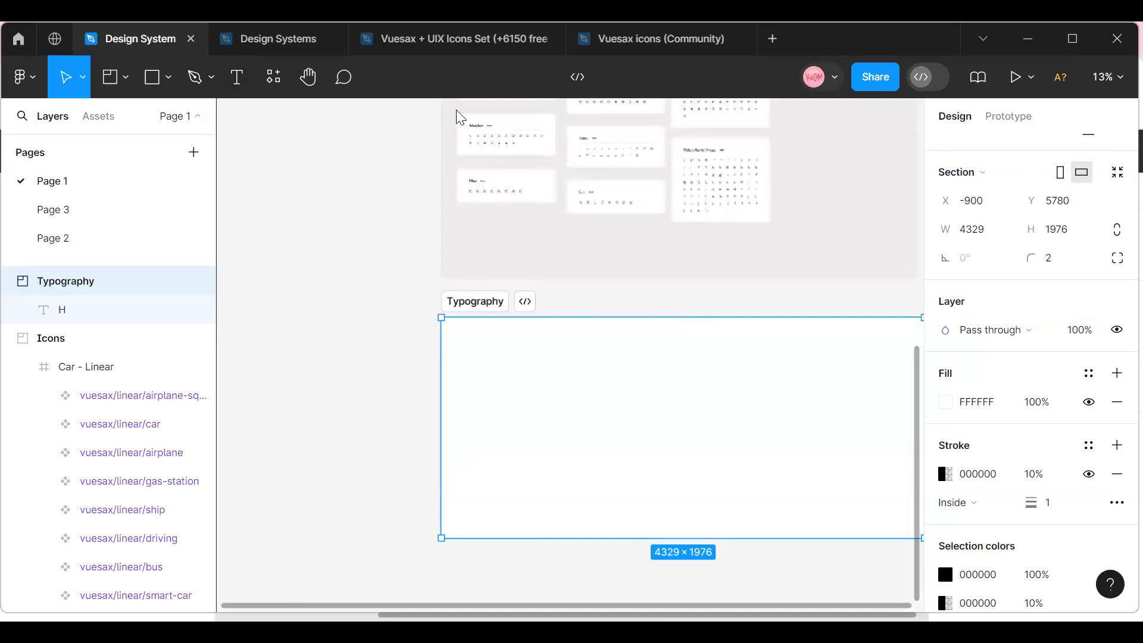
{"action": "scroll", "coordinate": [498, 607], "scroll_direction": "right", "scroll_amount": 3}
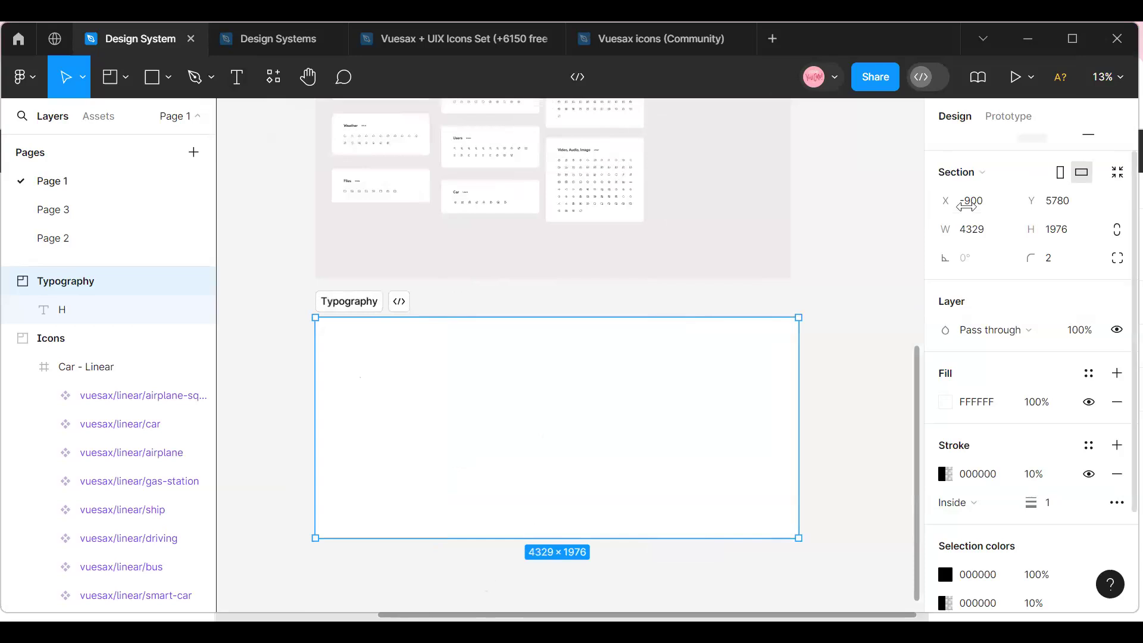
{"action": "left_click", "coordinate": [1118, 78]}
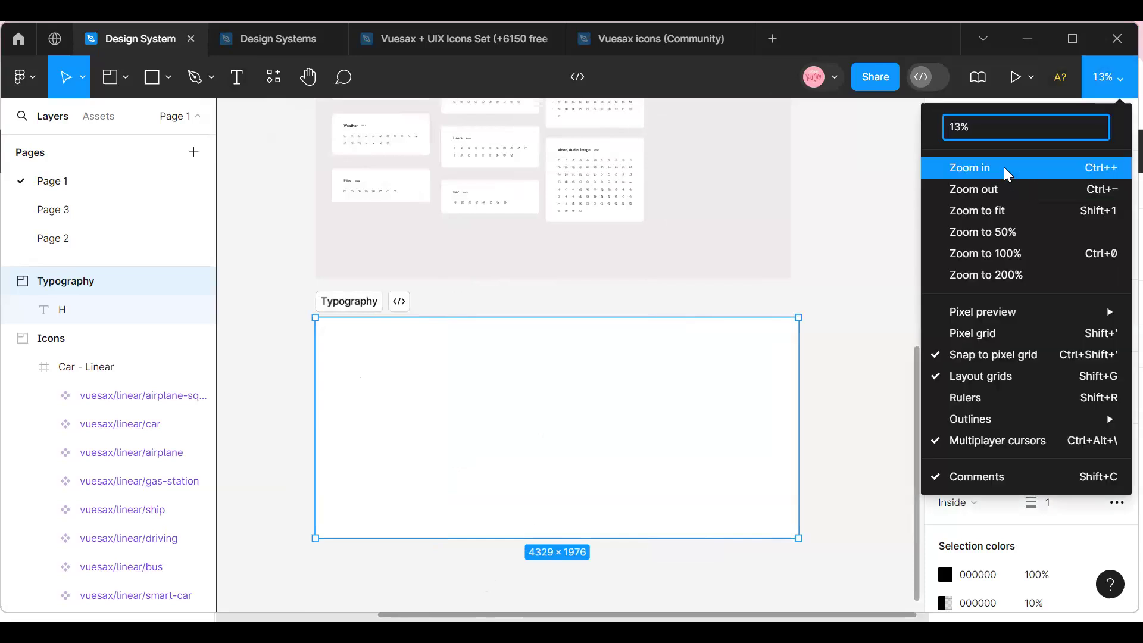
{"action": "left_click", "coordinate": [1004, 167]}
{"action": "left_click_drag", "start_coordinate": [395, 613], "coordinate": [249, 613]}
{"action": "left_click", "coordinate": [238, 80]}
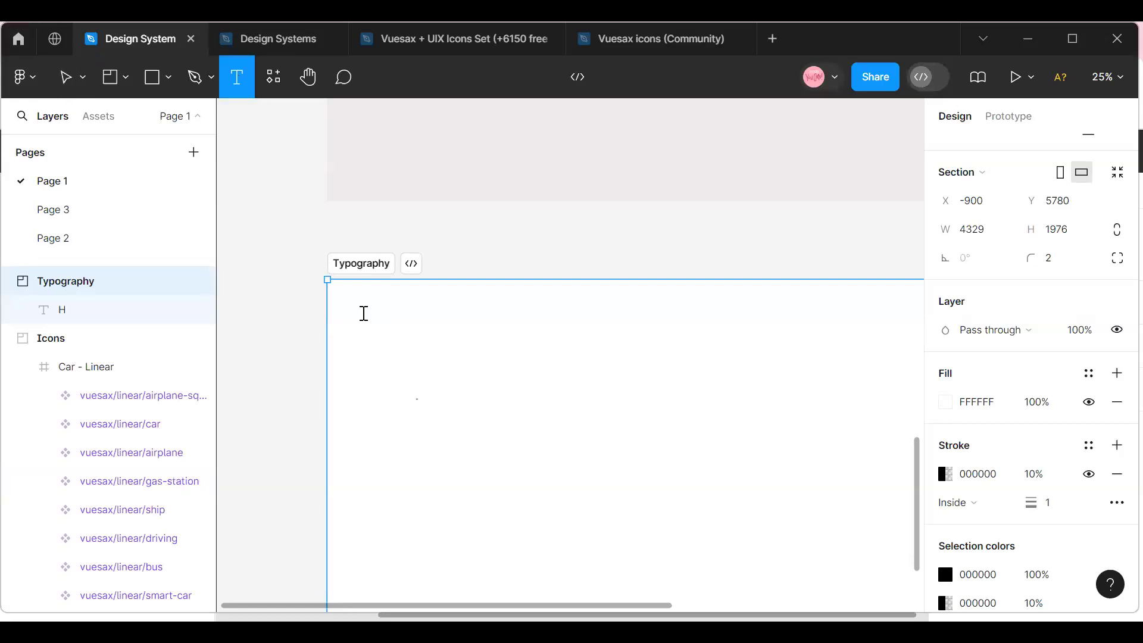
{"action": "left_click", "coordinate": [363, 313]}
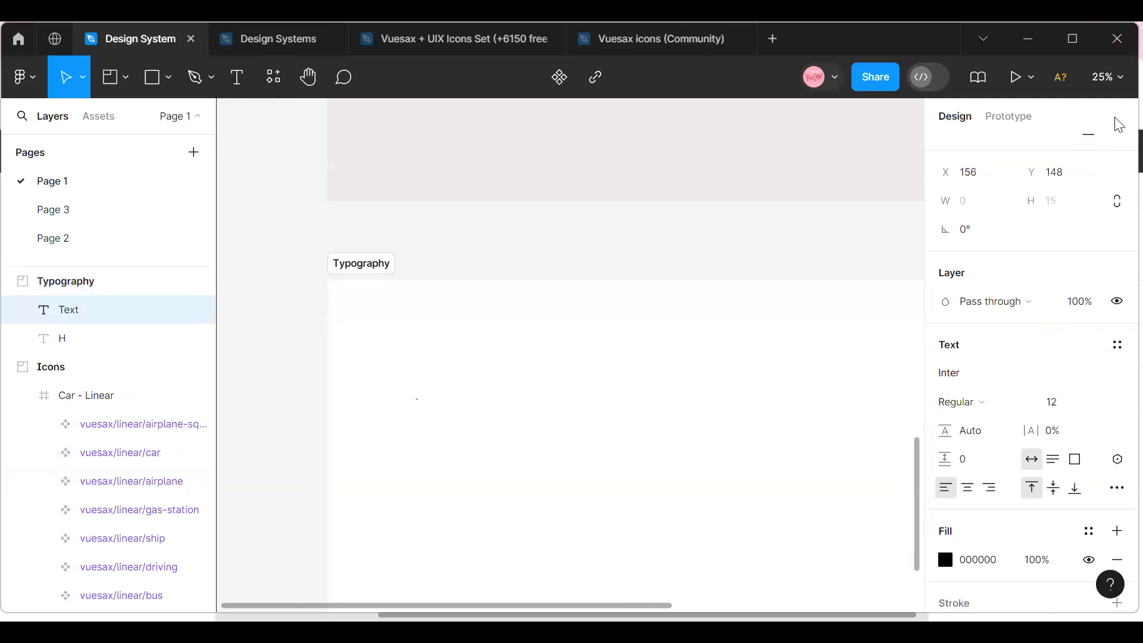
{"action": "left_click", "coordinate": [1108, 77]}
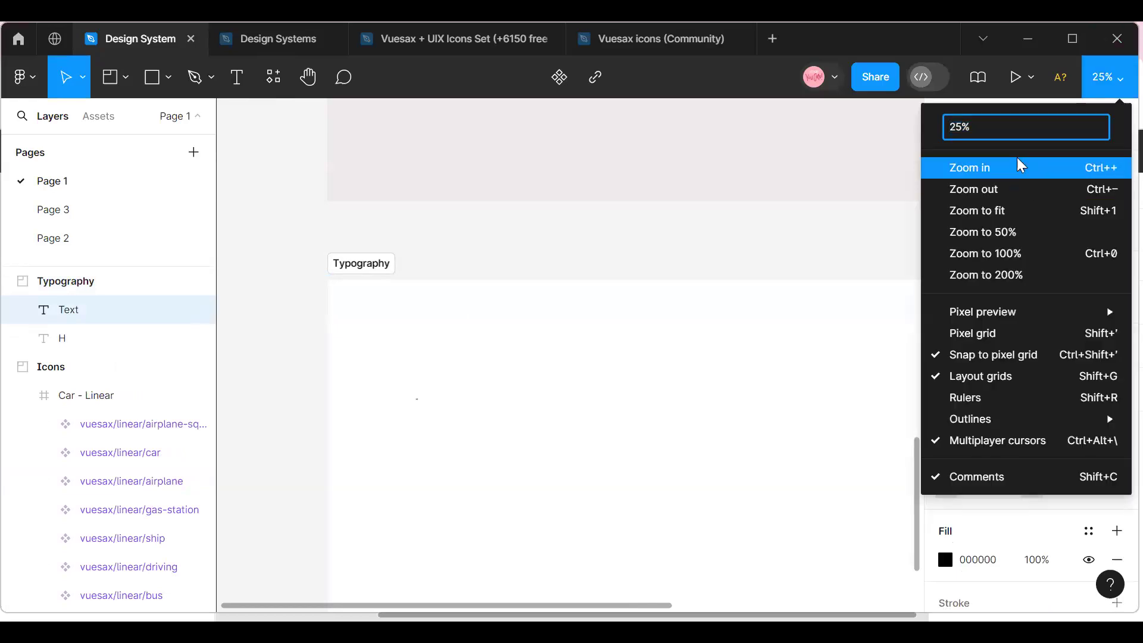
{"action": "left_click", "coordinate": [1020, 166]}
{"action": "left_click_drag", "start_coordinate": [347, 608], "coordinate": [291, 612]}
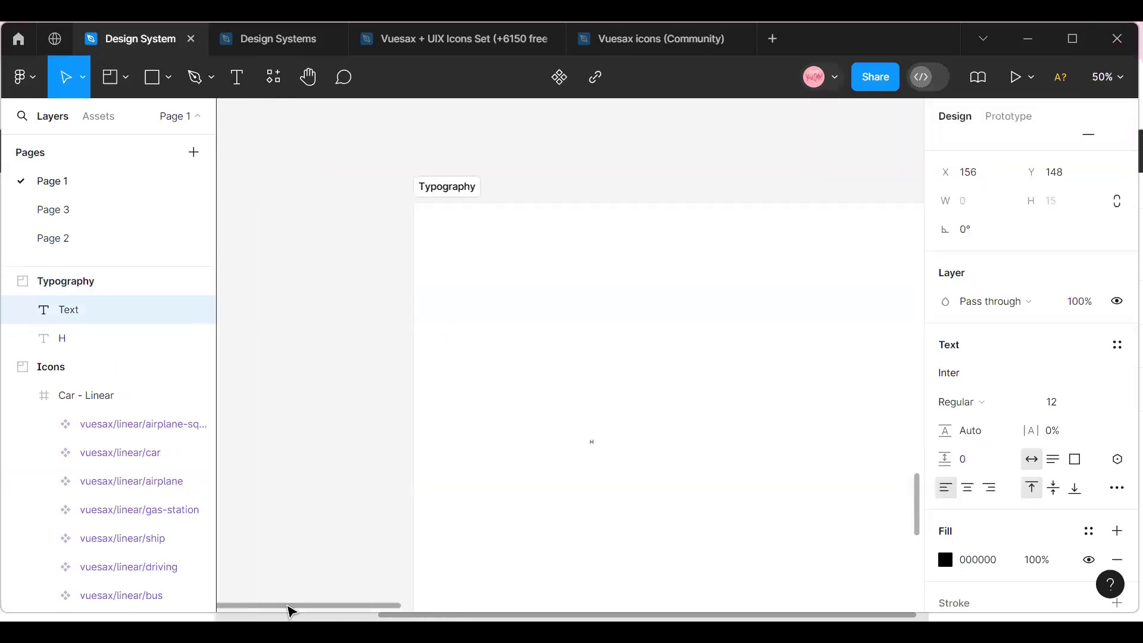
{"action": "left_click", "coordinate": [1116, 79]}
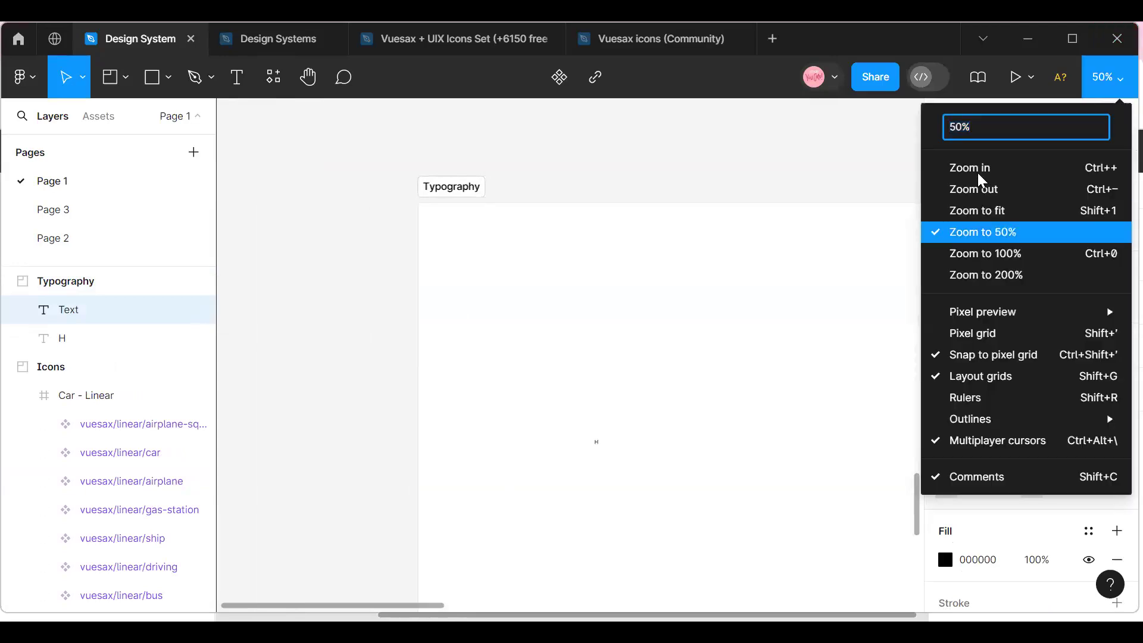
{"action": "left_click", "coordinate": [983, 169]}
{"action": "scroll", "coordinate": [357, 401], "scroll_direction": "up", "scroll_amount": 4}
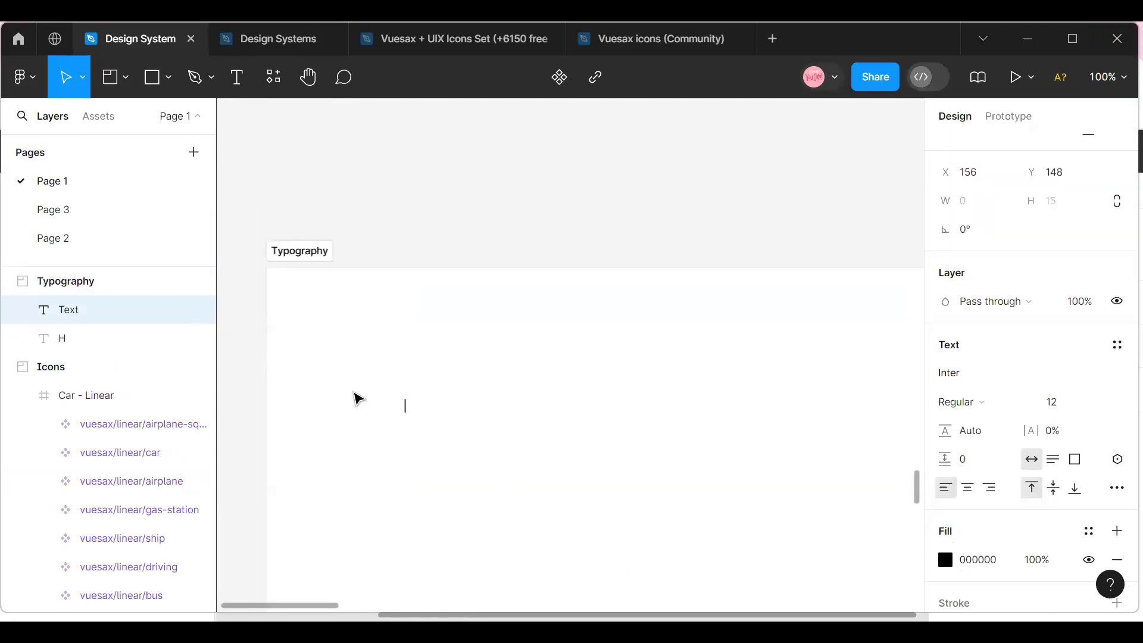
{"action": "type", "text": "Heading 1"}
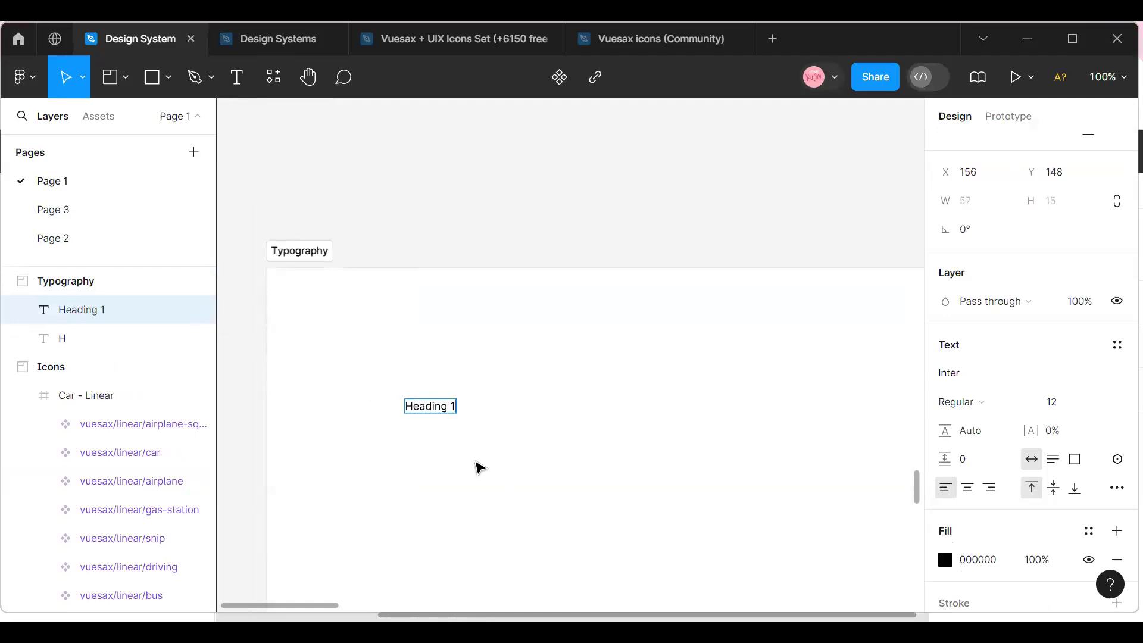
{"action": "key", "text": "Escape"}
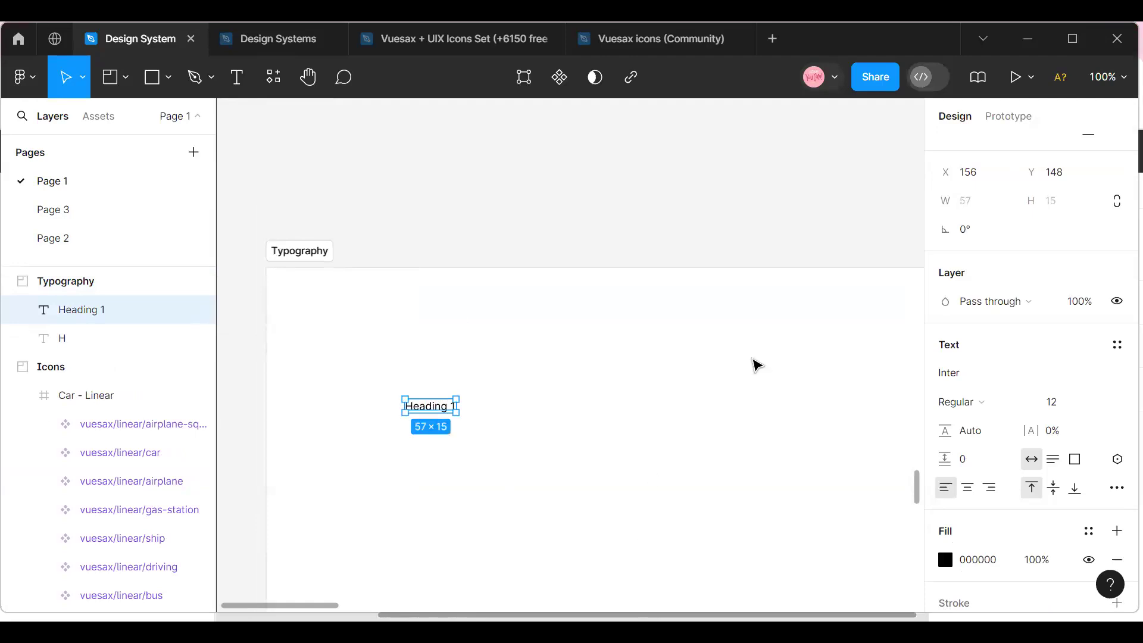
Rename the Typography section to "Web Typography".
{"action": "left_click", "coordinate": [1116, 84]}
{"action": "left_click", "coordinate": [1012, 170]}
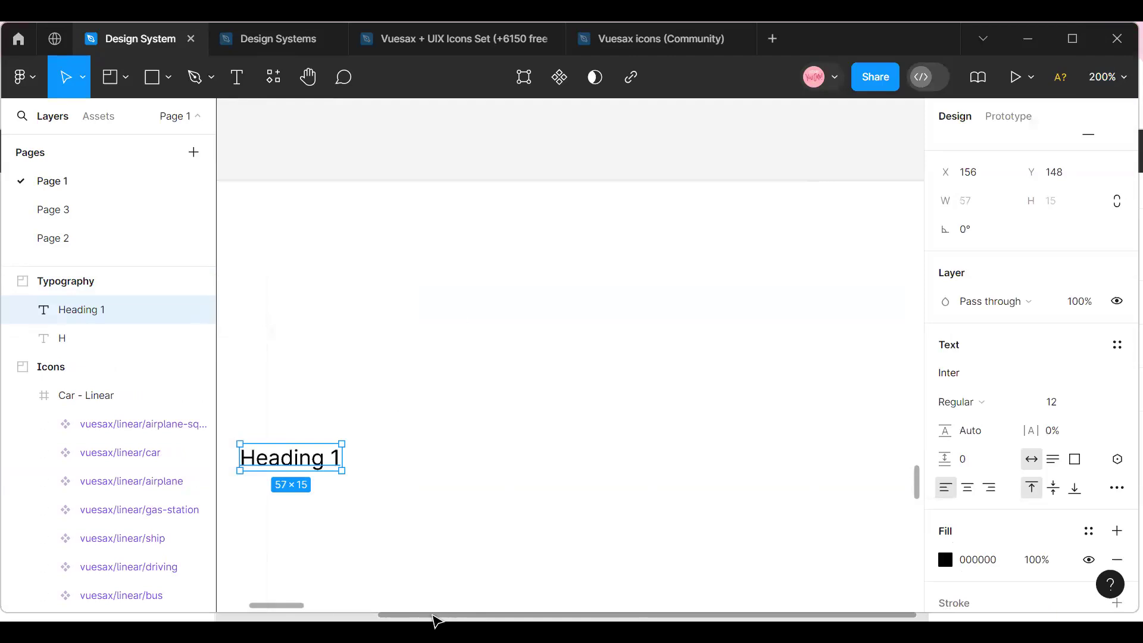
{"action": "left_click_drag", "start_coordinate": [296, 606], "coordinate": [260, 606]}
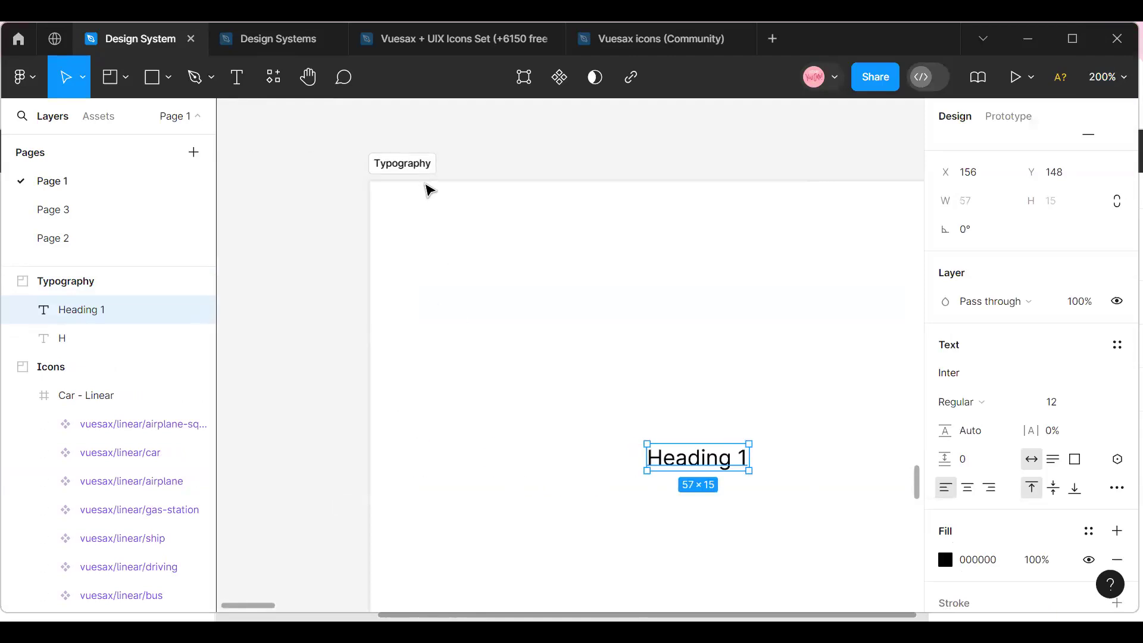
{"action": "left_click", "coordinate": [417, 165]}
{"action": "double_click", "coordinate": [423, 165]}
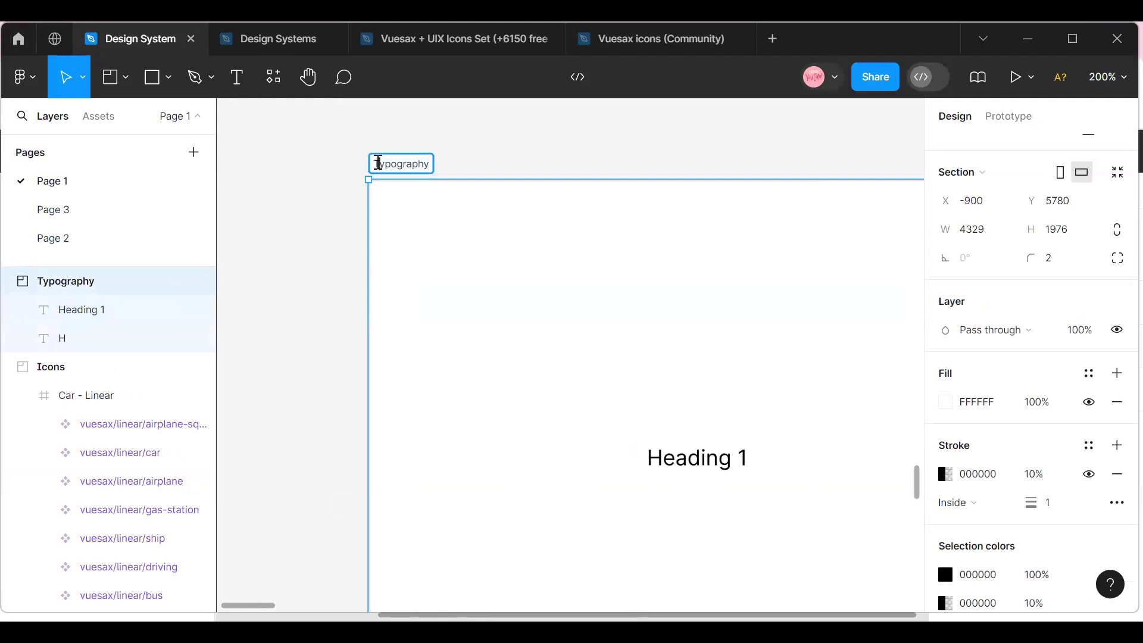
{"action": "type", "text": "Web"}
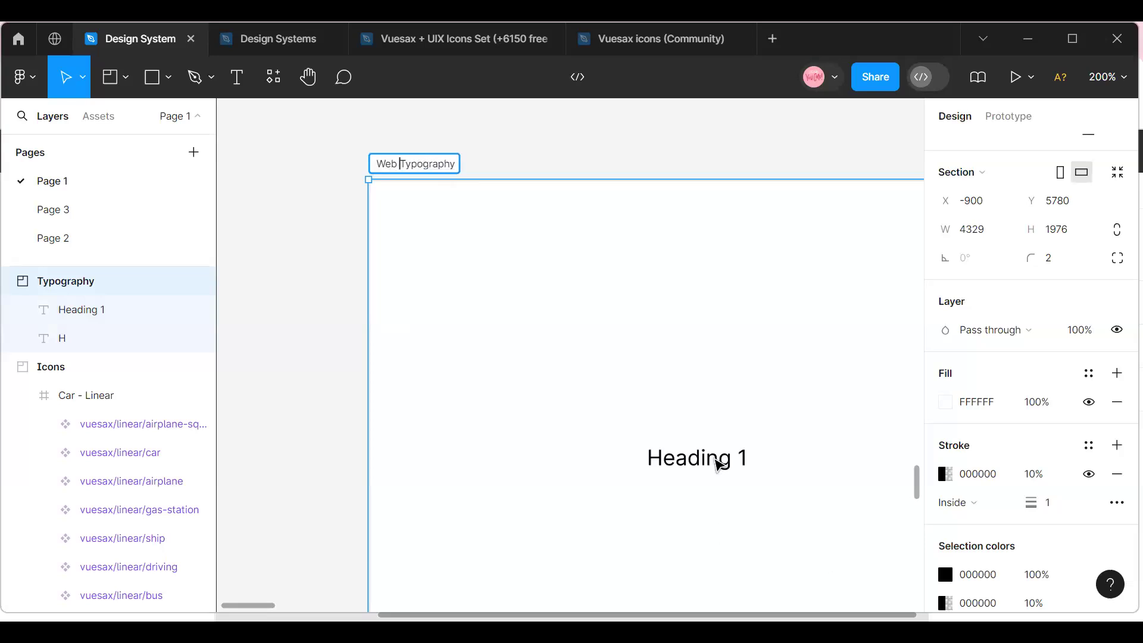
Move the Heading 1 text closer to the section's upper-left corner, to about X 19, Y 39.
{"action": "left_click", "coordinate": [722, 463]}
{"action": "left_click_drag", "start_coordinate": [722, 463], "coordinate": [483, 262]}
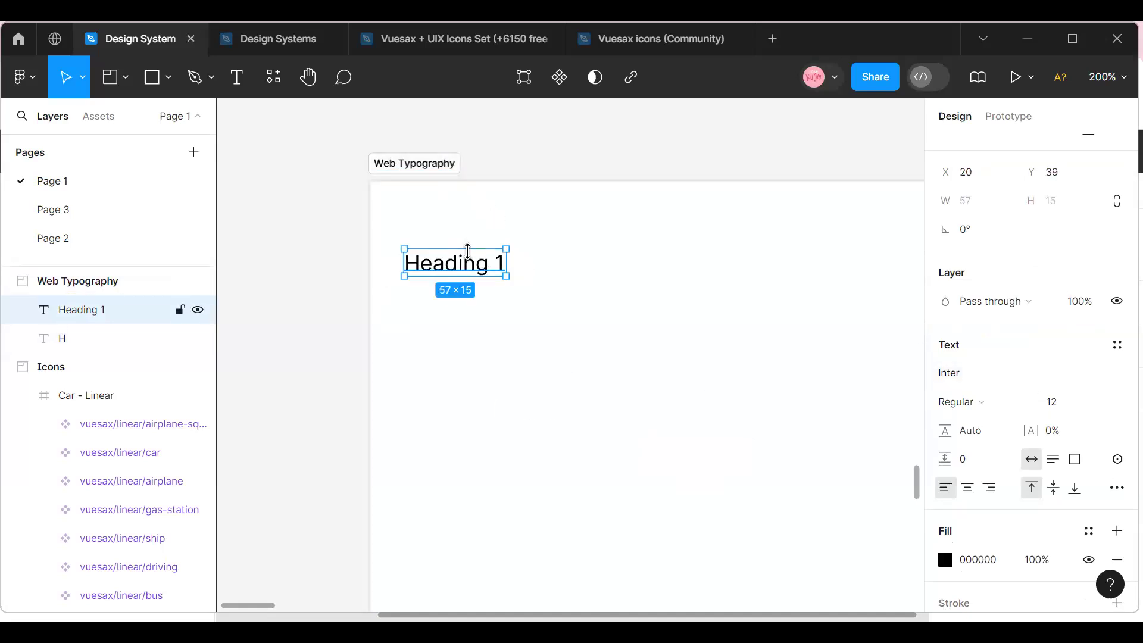
{"action": "left_click_drag", "start_coordinate": [458, 270], "coordinate": [468, 268]}
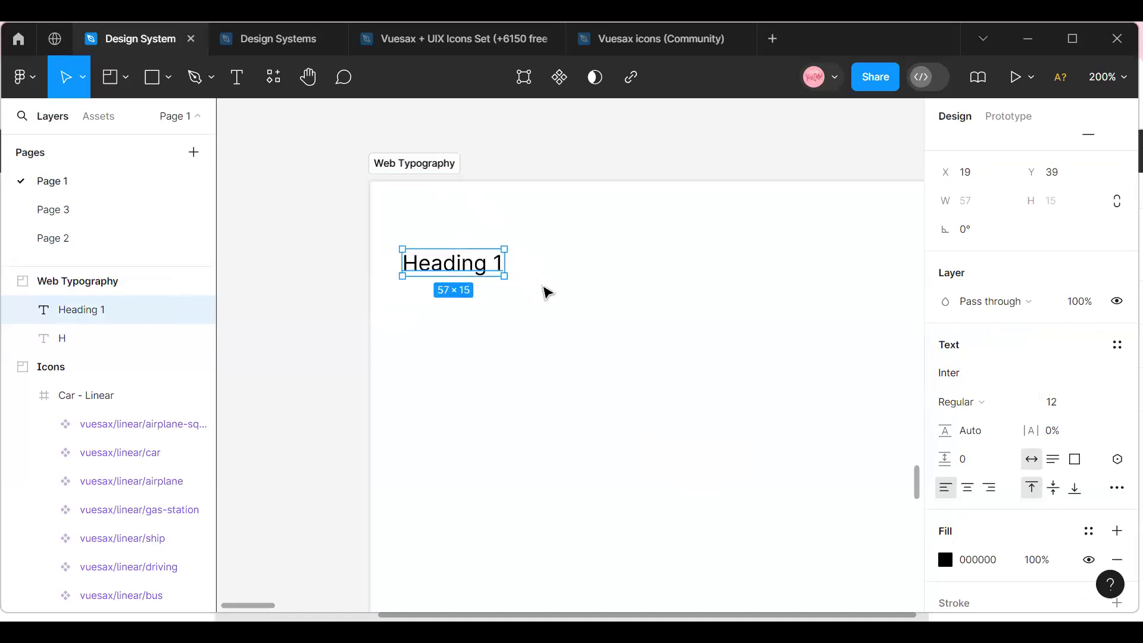
Set the Heading 1 text's font size to 64.
{"action": "left_click", "coordinate": [1101, 403]}
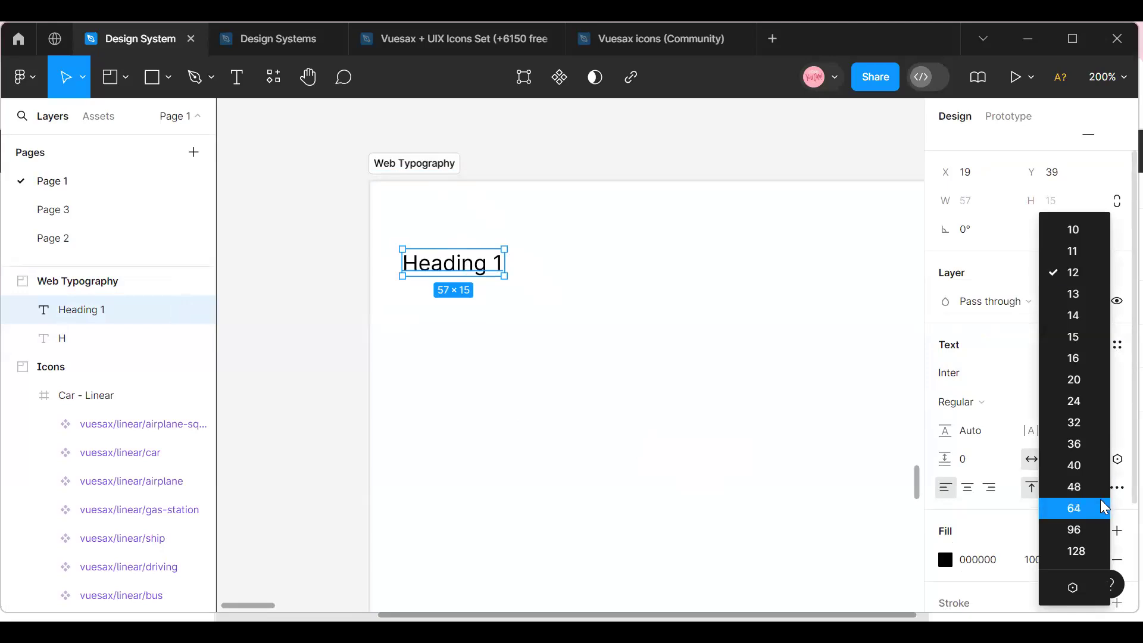
{"action": "left_click", "coordinate": [1080, 508]}
{"action": "mouse_move", "coordinate": [241, 605]}
{"action": "left_mouse_down"}
{"action": "mouse_move", "coordinate": [264, 604]}
{"action": "mouse_move", "coordinate": [251, 605]}
{"action": "left_mouse_up"}
{"action": "left_click", "coordinate": [1107, 76]}
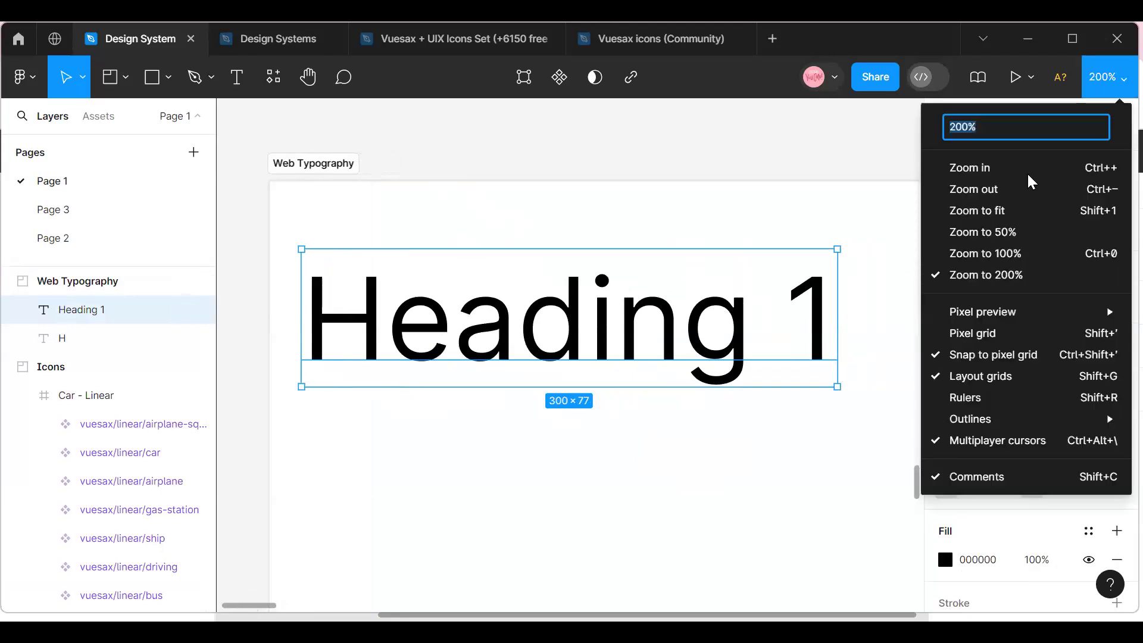
{"action": "left_click", "coordinate": [1016, 190]}
Shift the Heading 1 text to about X 31, Y 35 and place a duplicate below it at about X 36, Y 120.
{"action": "left_click", "coordinate": [543, 438]}
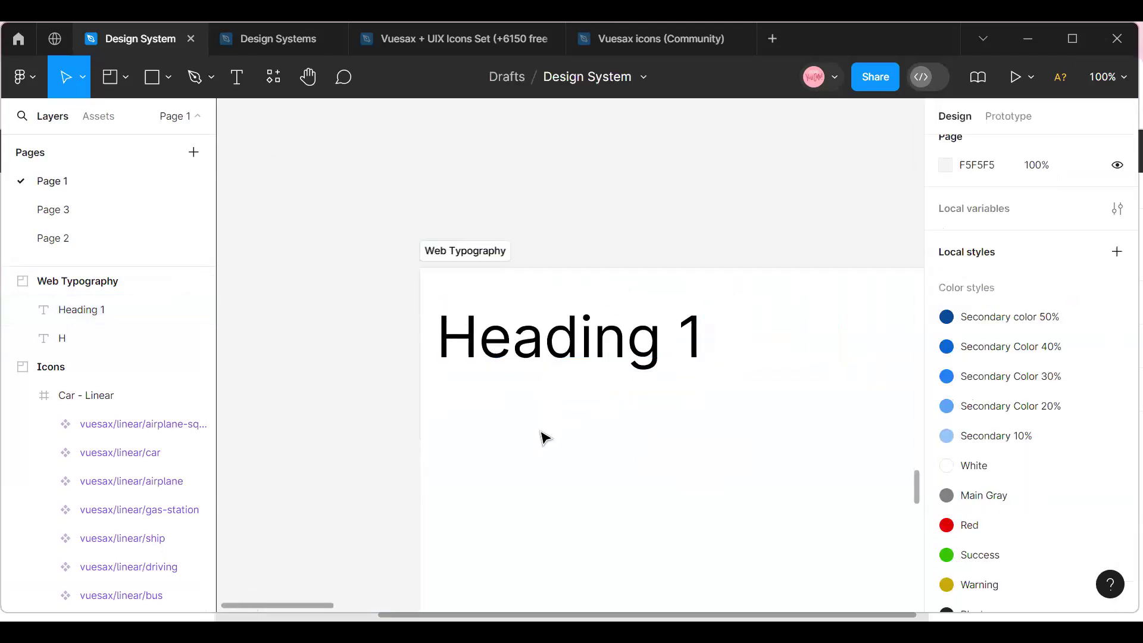
{"action": "left_click_drag", "start_coordinate": [574, 365], "coordinate": [582, 430]}
{"action": "key", "text": "ctrl+d"}
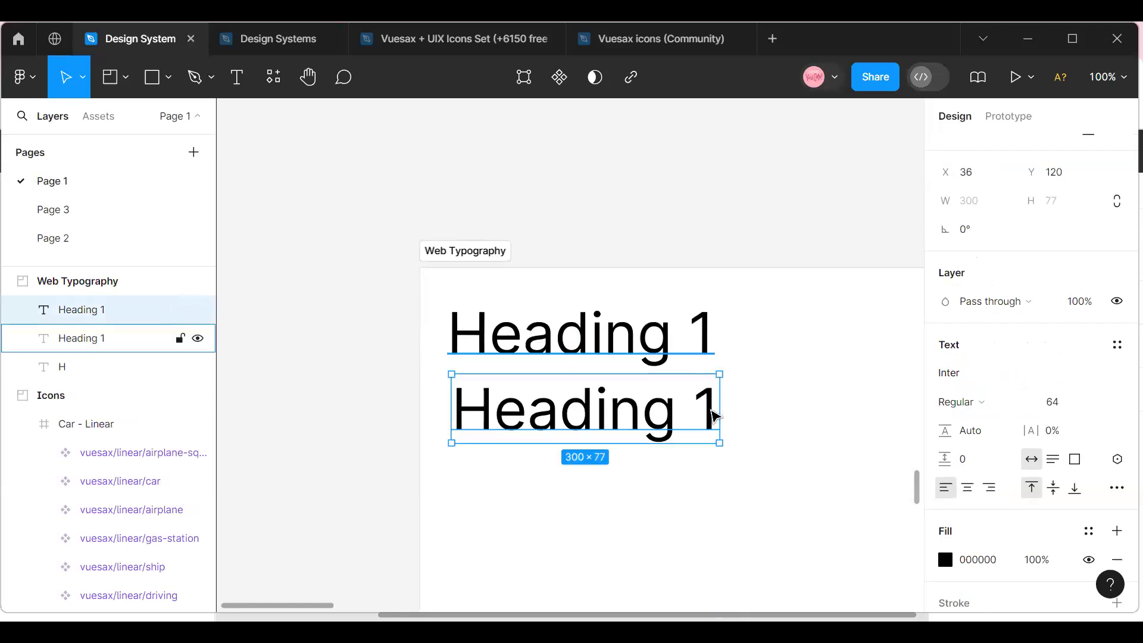
Change the lower copy's text to "Heading 2" and set its font size to 56.
{"action": "double_click", "coordinate": [716, 414]}
{"action": "left_click", "coordinate": [718, 413]}
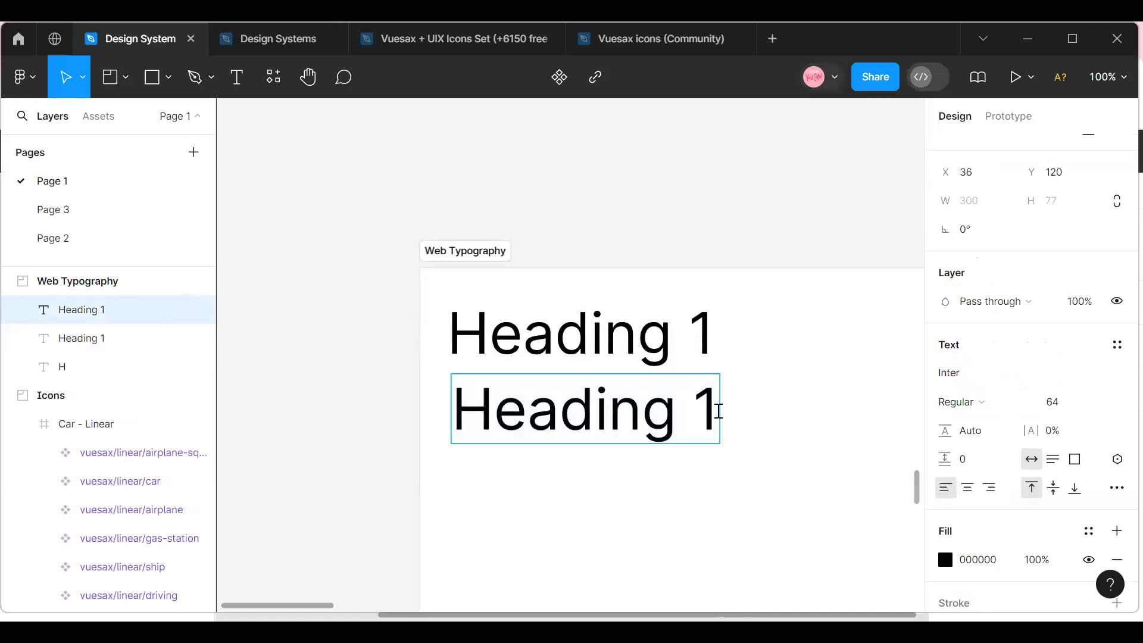
{"action": "key", "text": "BackSpace"}
{"action": "type", "text": "2"}
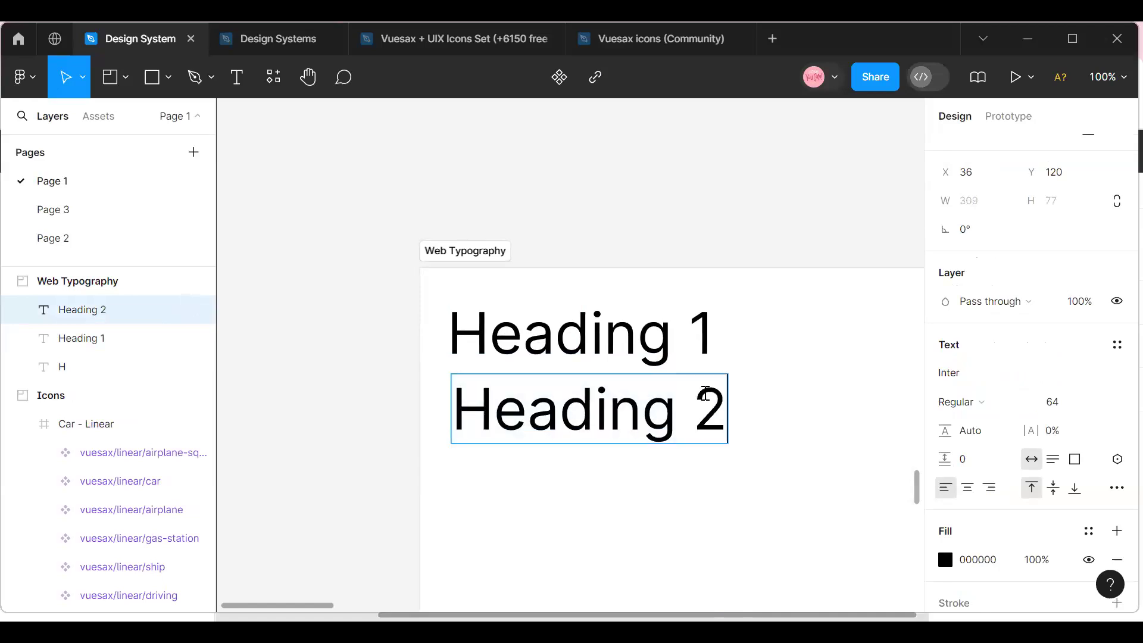
{"action": "key", "text": "Escape"}
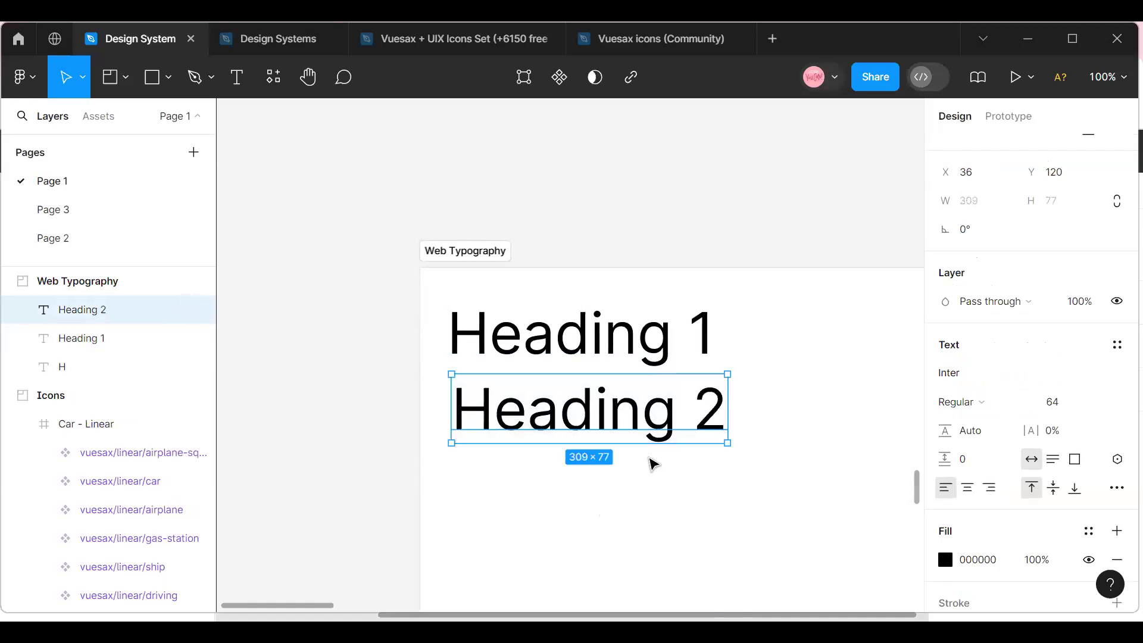
{"action": "left_click", "coordinate": [1076, 409]}
{"action": "key", "text": "Return"}
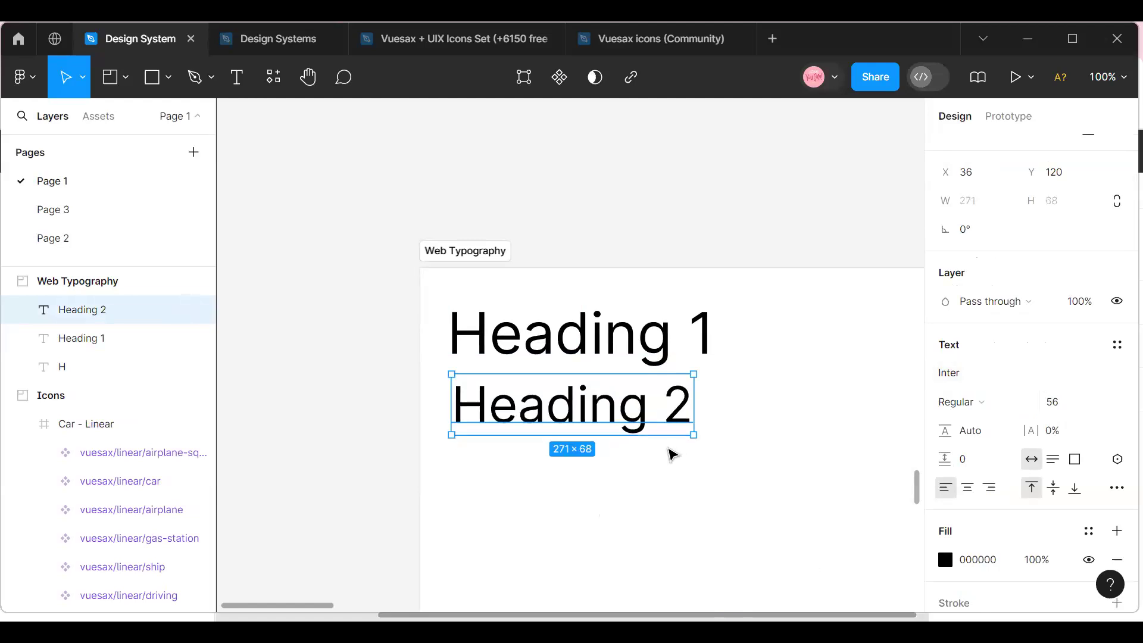
Combine the Heading 1 and Heading 2 texts into a vertical auto layout frame.
{"action": "left_click", "coordinate": [566, 372]}
{"action": "left_click", "coordinate": [567, 326]}
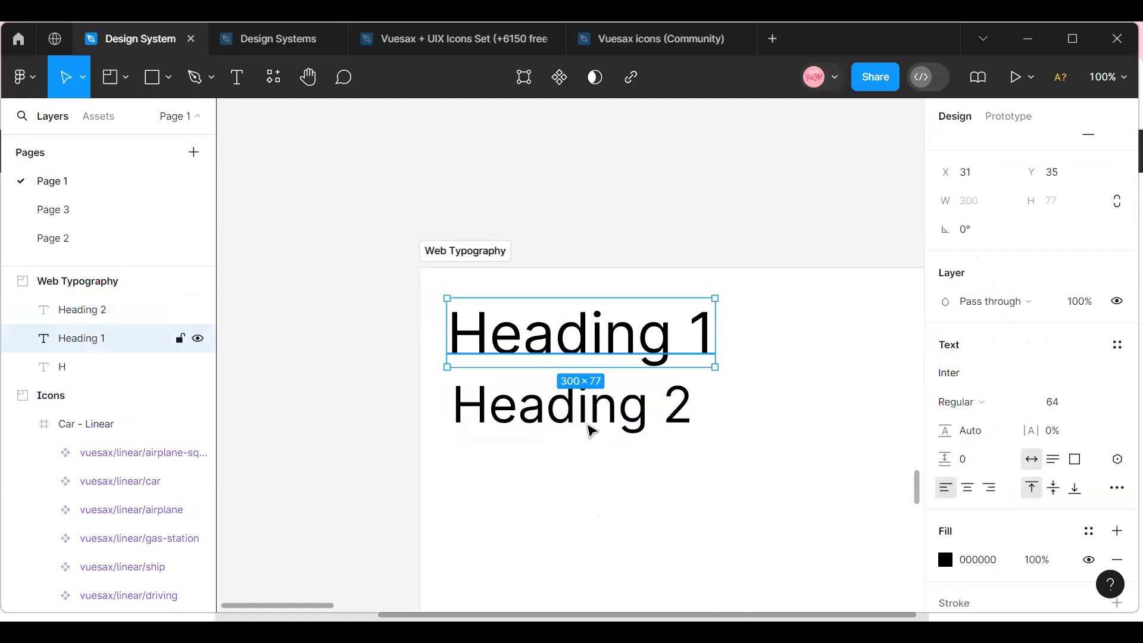
{"action": "left_click", "coordinate": [591, 430], "text": "shift"}
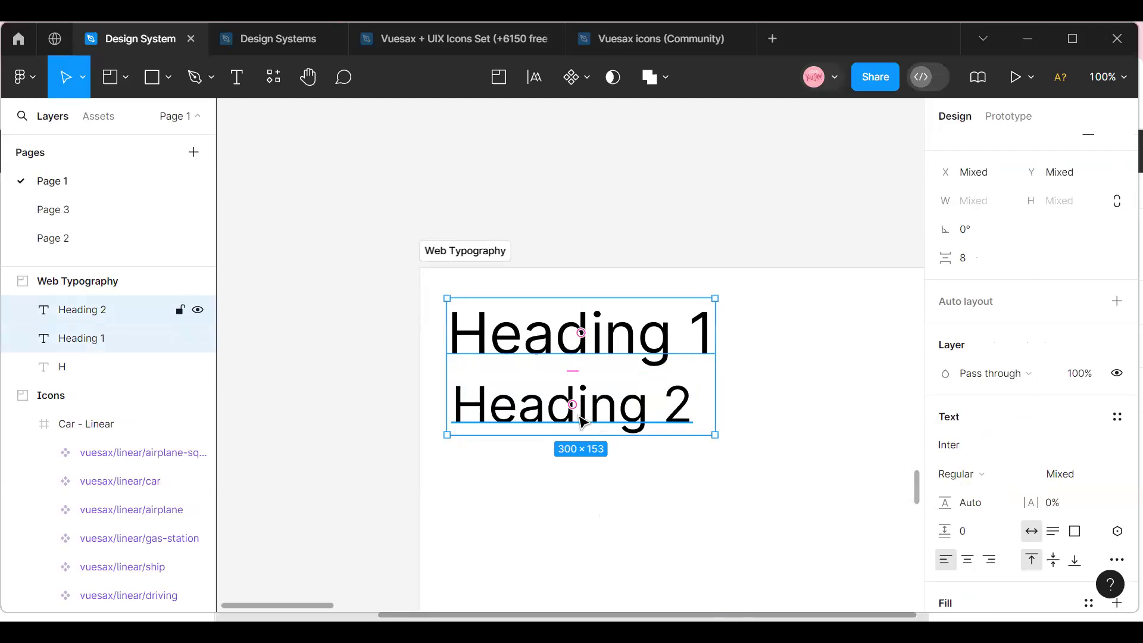
{"action": "key", "text": "shift+a"}
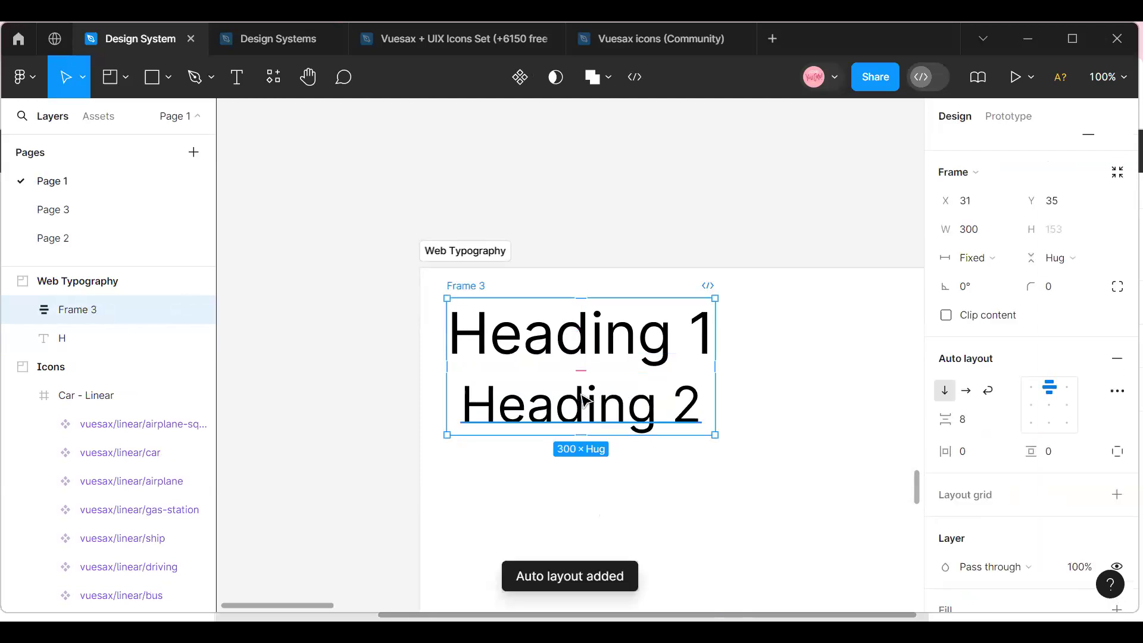
Duplicate the Heading 2 text four times inside the auto layout frame.
{"action": "left_click", "coordinate": [560, 408]}
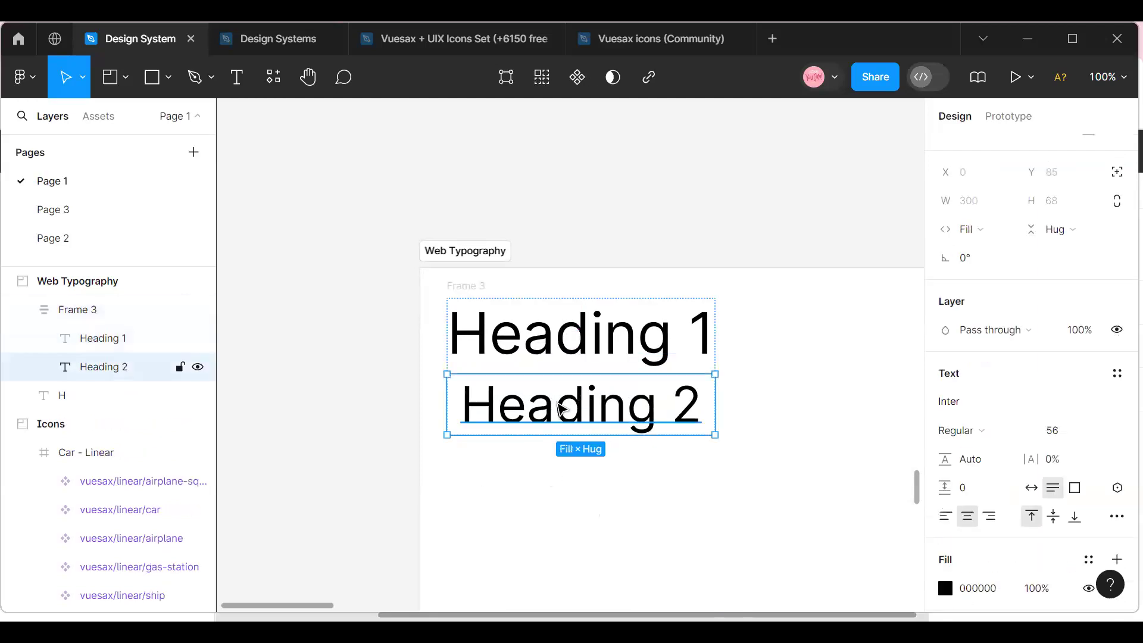
{"action": "key", "text": "ctrl+d"}
{"action": "key", "text": "ctrl+d"}
{"action": "key", "text": "ctrl+d"}
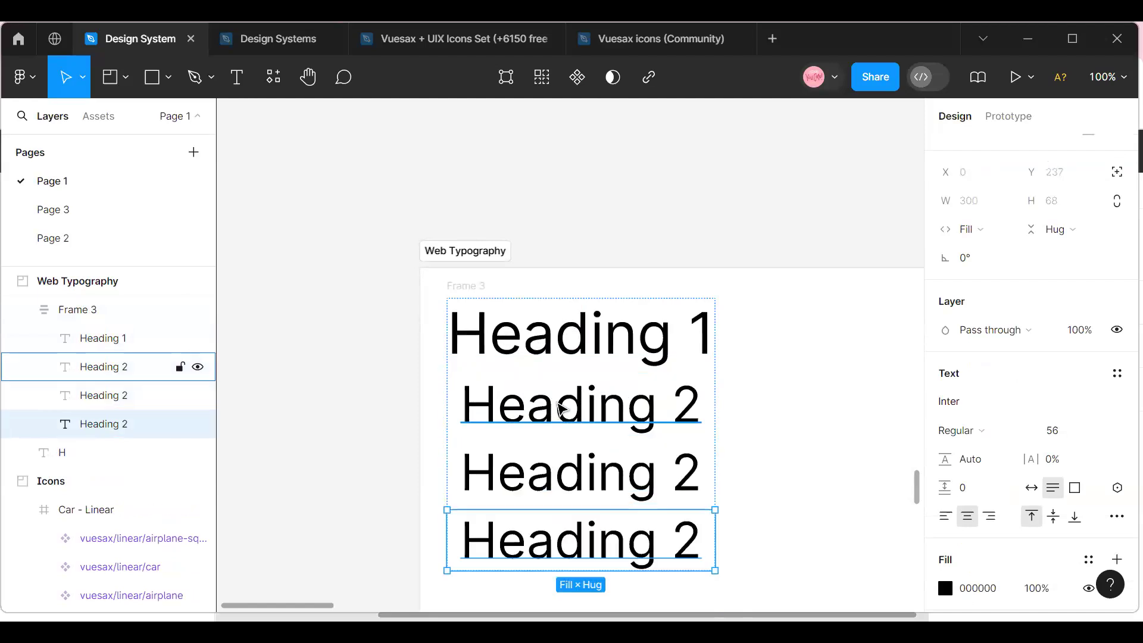
{"action": "key", "text": "ctrl+d"}
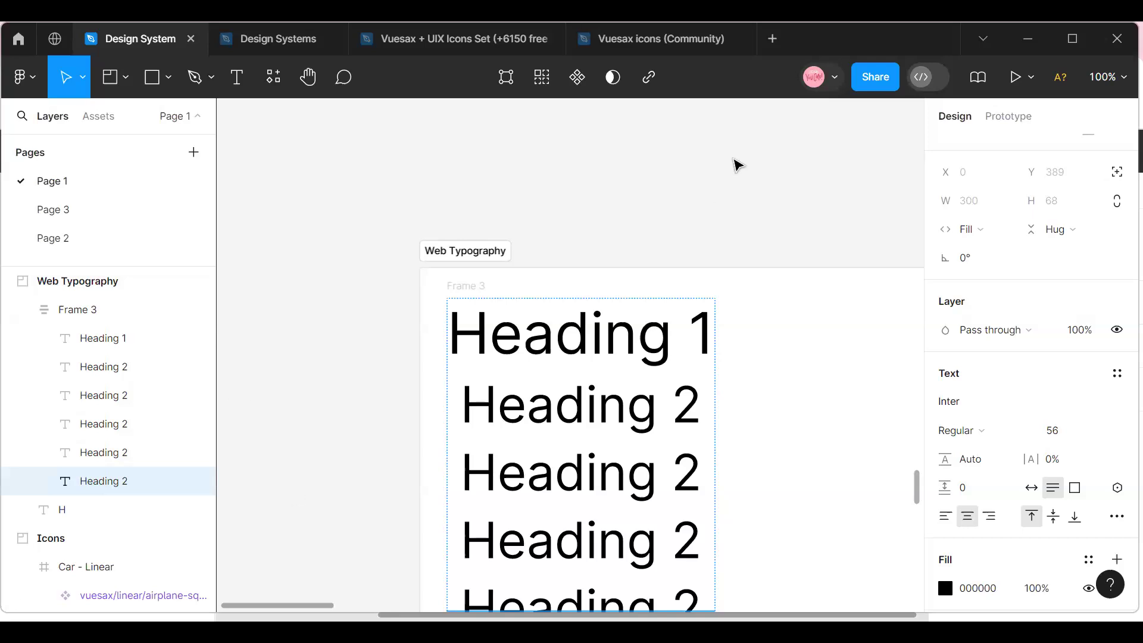
Change the third text in the auto layout frame to "Heading 3" and set its font size to 48.
{"action": "left_click", "coordinate": [692, 469]}
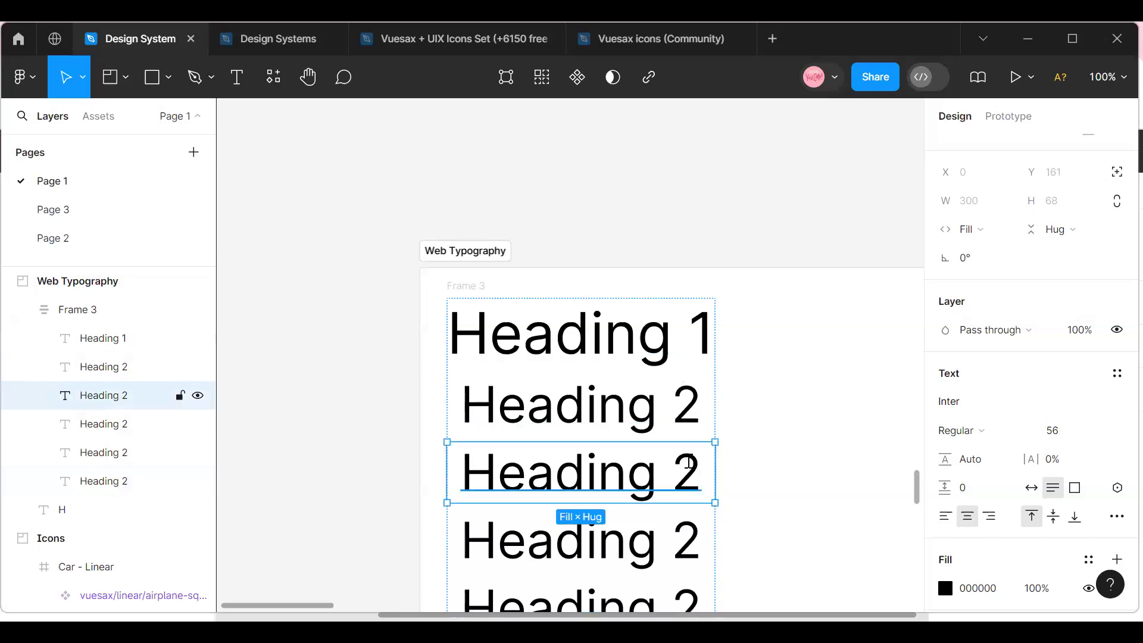
{"action": "double_click", "coordinate": [693, 470]}
{"action": "left_click", "coordinate": [701, 470]}
{"action": "key", "text": "BackSpace"}
{"action": "type", "text": "3"}
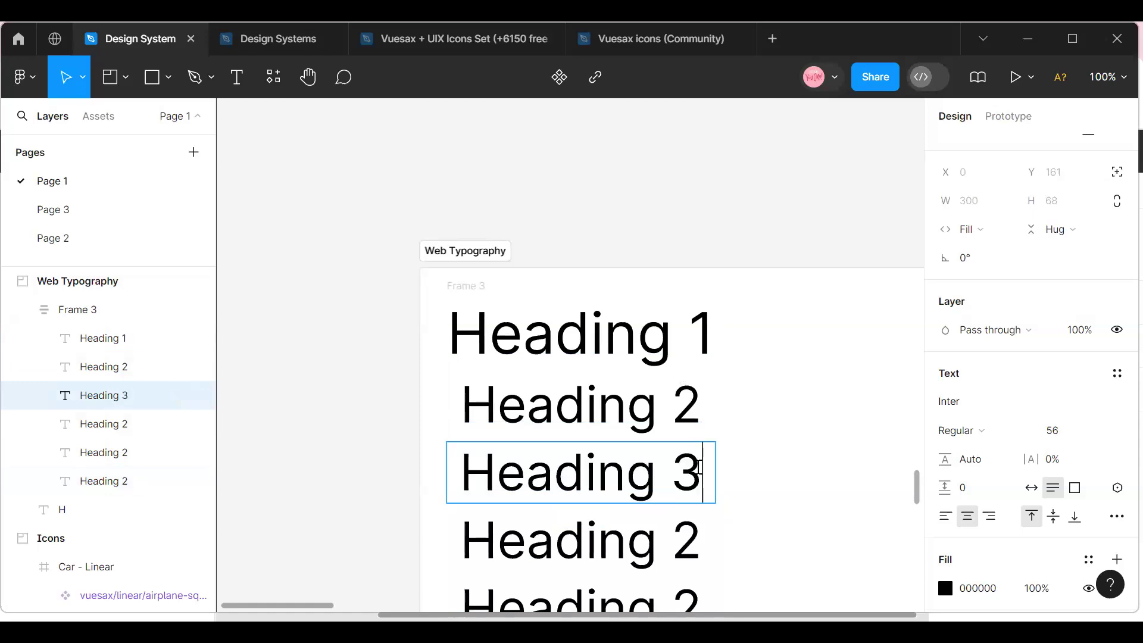
{"action": "key", "text": "Escape"}
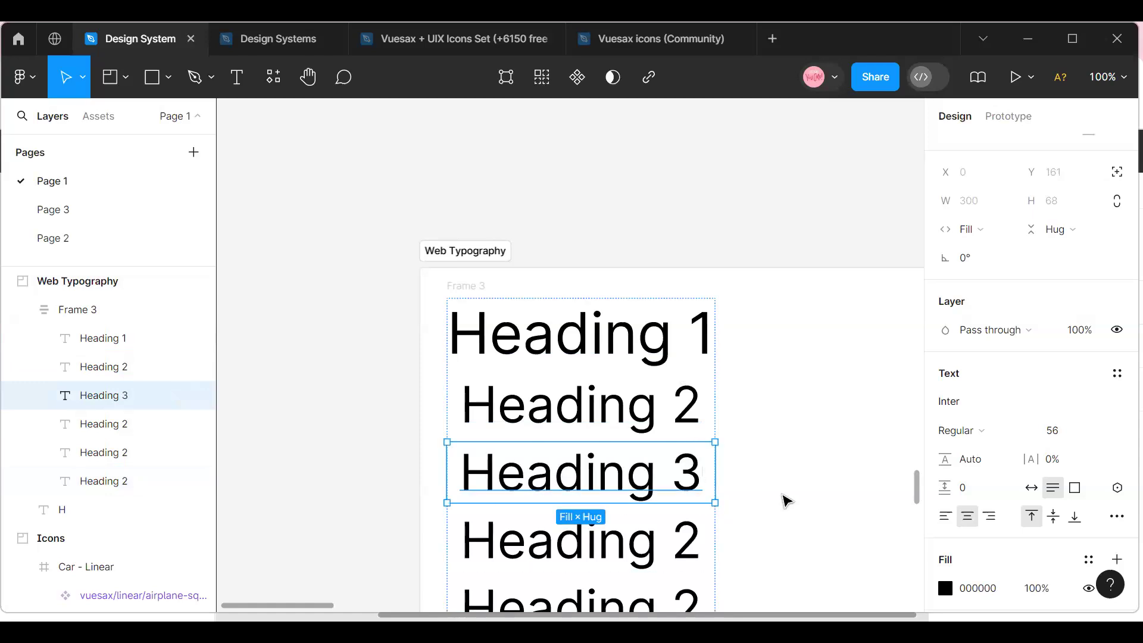
{"action": "left_click", "coordinate": [1101, 431]}
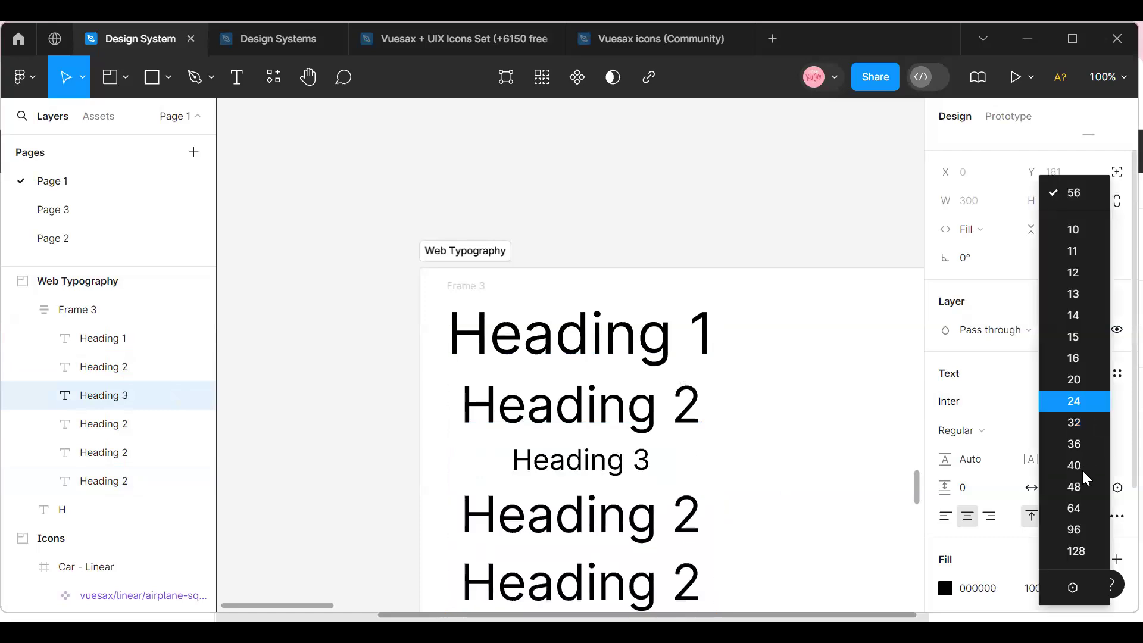
{"action": "left_click", "coordinate": [1087, 488]}
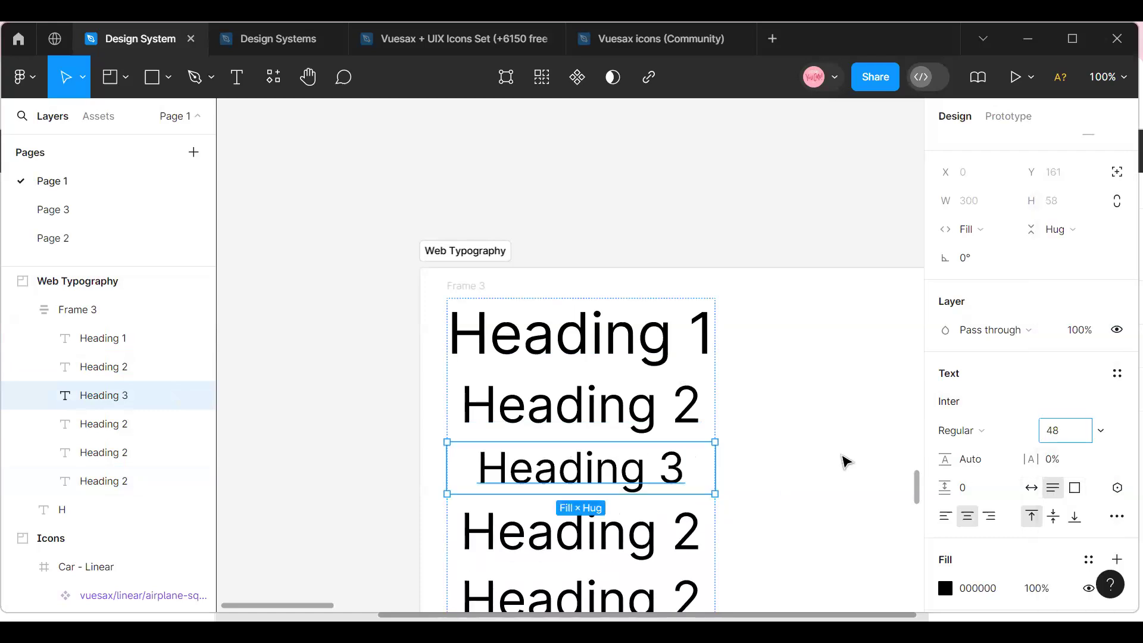
{"action": "left_click", "coordinate": [843, 462]}
Change the fourth text in the stack to "Heading 4" and set its font size to 40.
{"action": "double_click", "coordinate": [600, 532]}
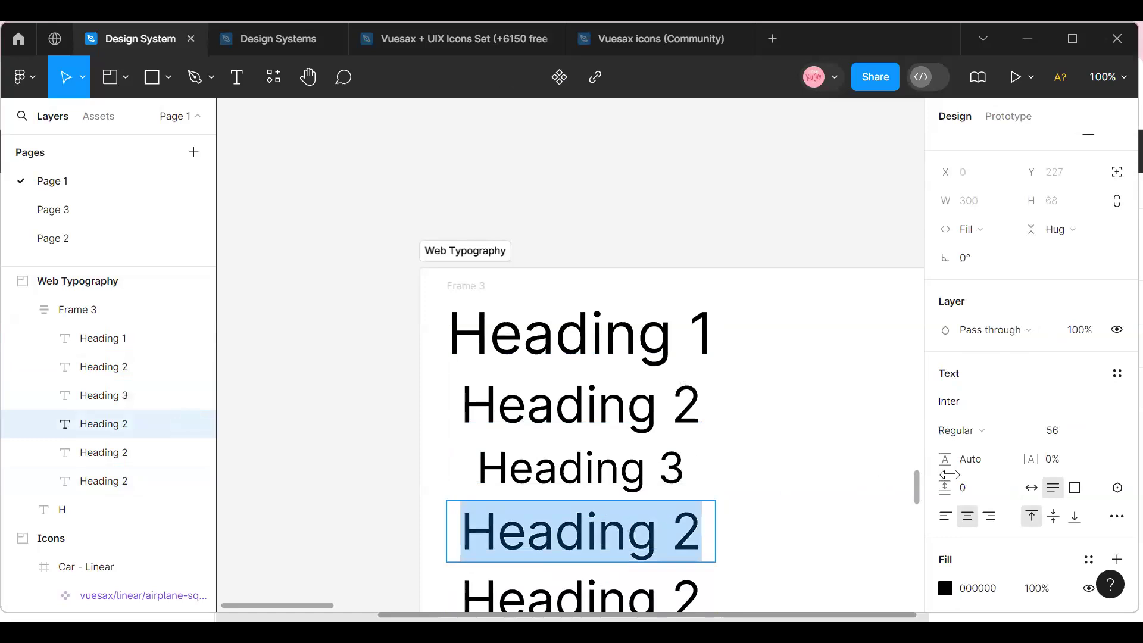
{"action": "left_click", "coordinate": [689, 522]}
{"action": "key", "text": "BackSpace"}
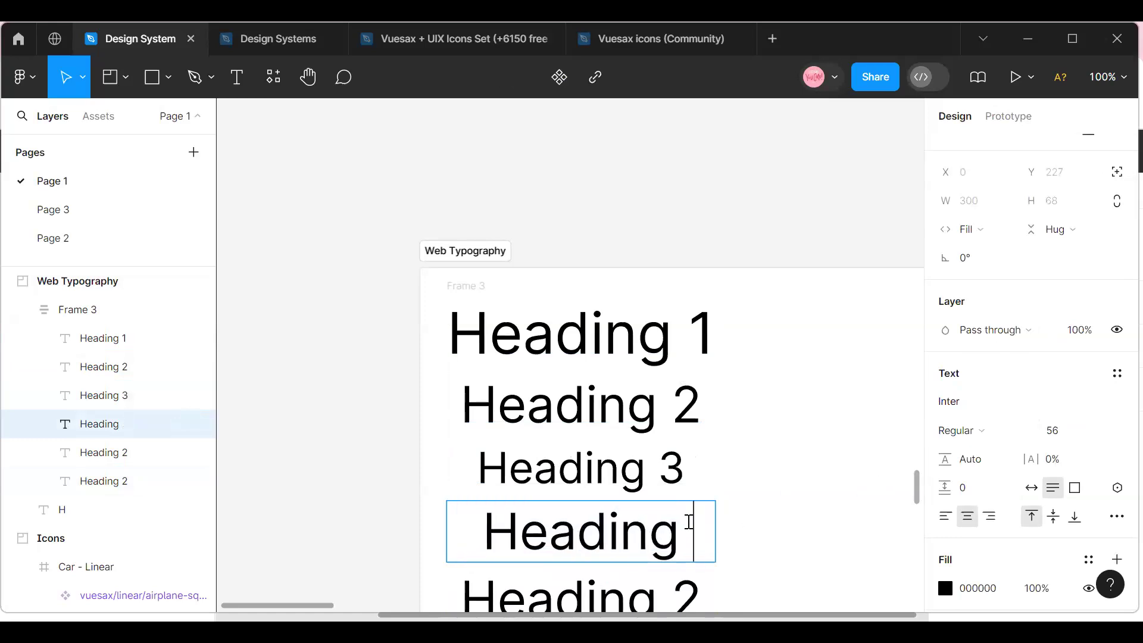
{"action": "type", "text": "4"}
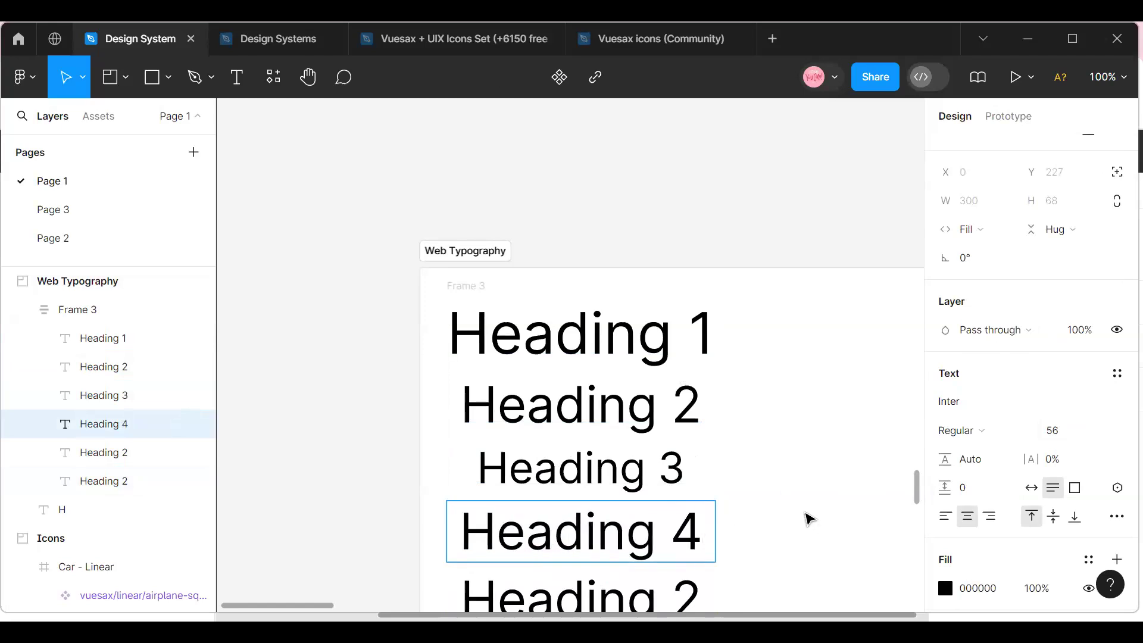
{"action": "key", "text": "Escape"}
{"action": "left_click", "coordinate": [1101, 431]}
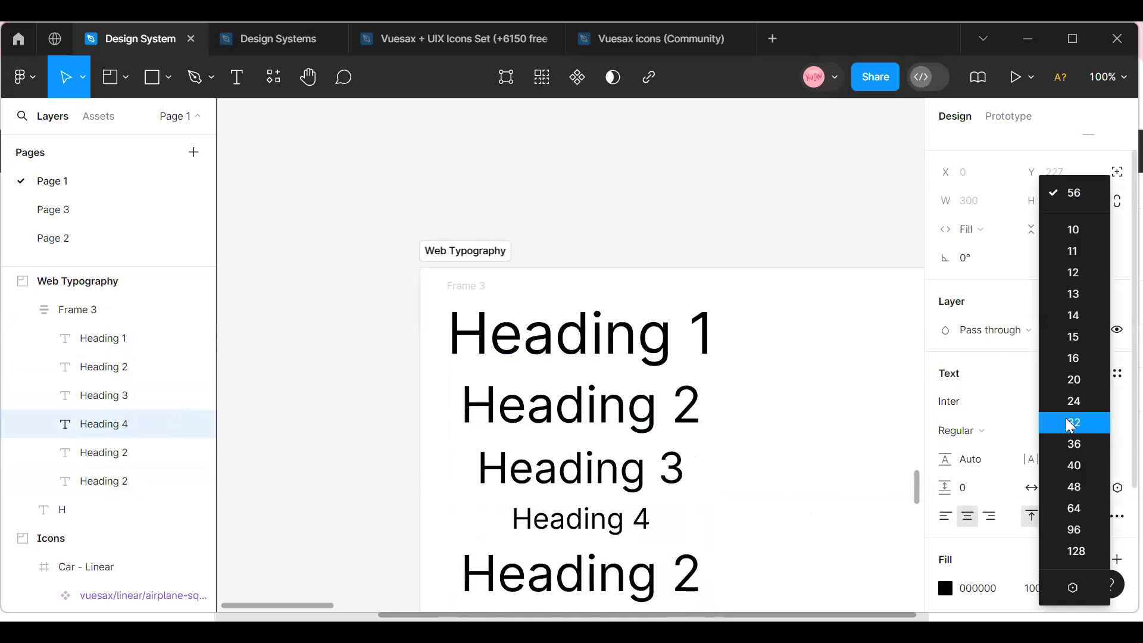
{"action": "left_click", "coordinate": [1075, 465]}
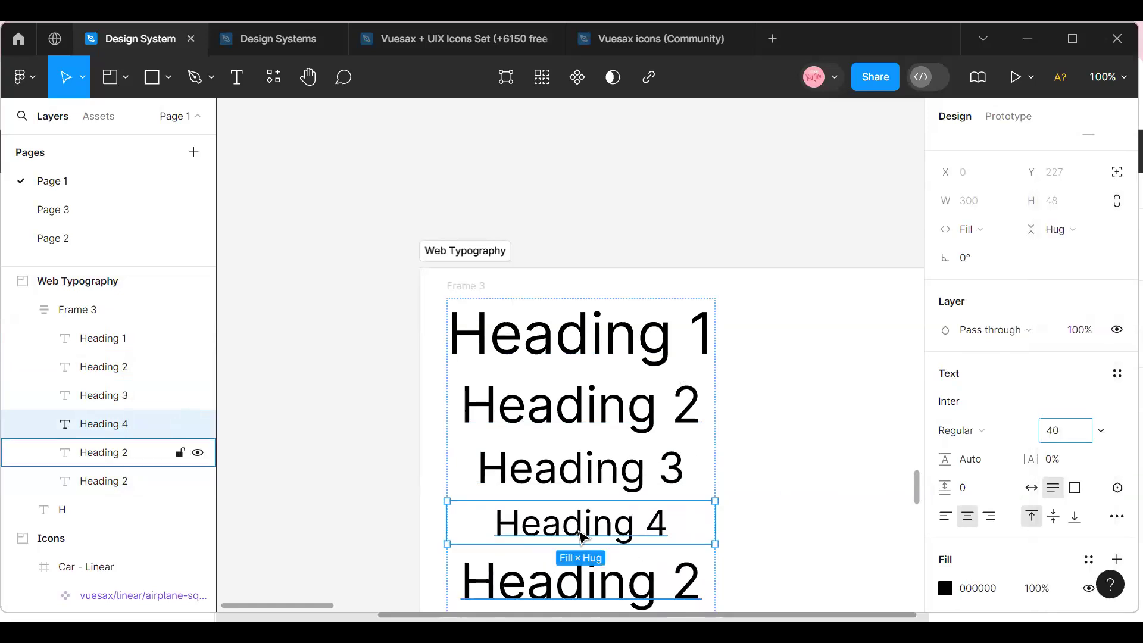
Change the fifth text in the stack to "Heading 5" and set its font size to 32.
{"action": "scroll", "coordinate": [582, 537], "scroll_direction": "down", "scroll_amount": 3}
{"action": "left_click", "coordinate": [582, 541]}
{"action": "left_click", "coordinate": [589, 496]}
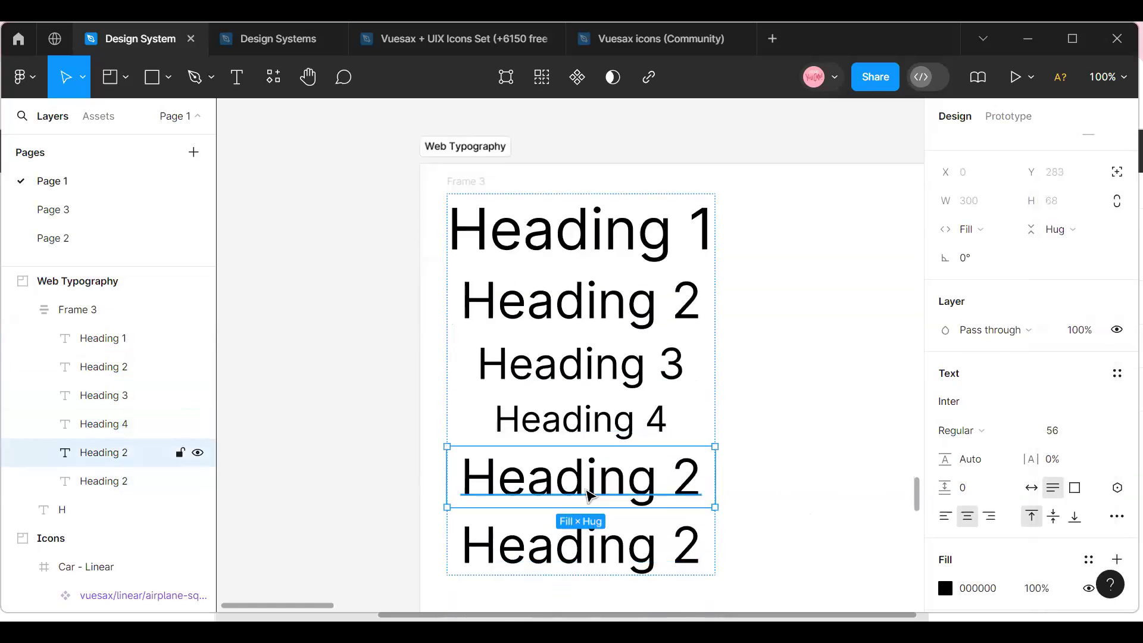
{"action": "double_click", "coordinate": [688, 487]}
{"action": "left_click", "coordinate": [693, 483]}
{"action": "key", "text": "BackSpace"}
{"action": "type", "text": "5"}
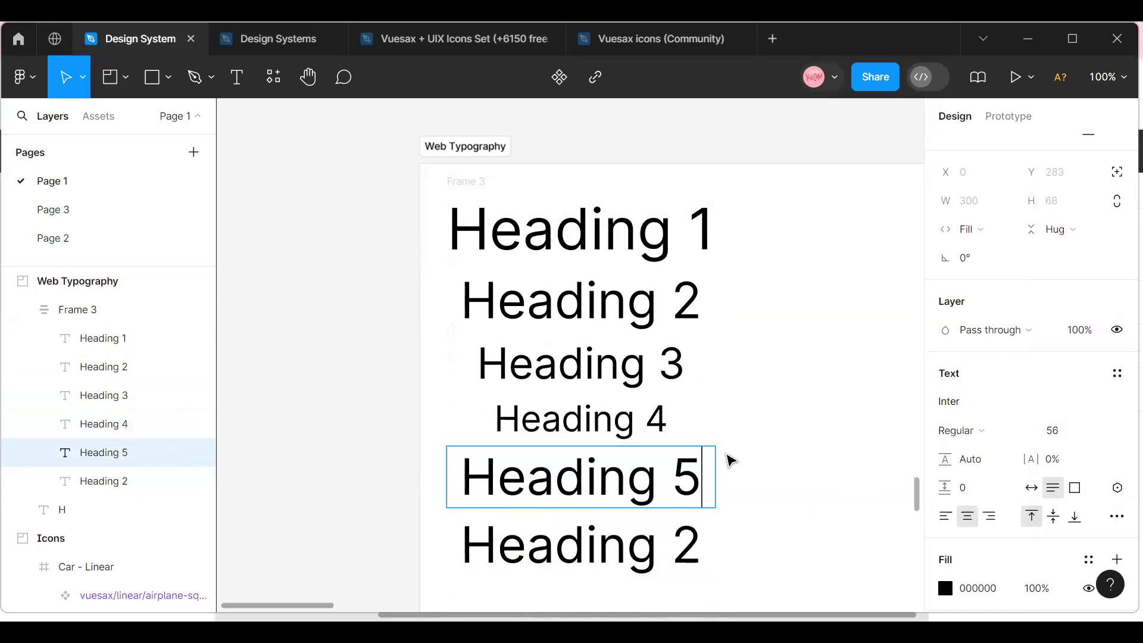
{"action": "key", "text": "Escape"}
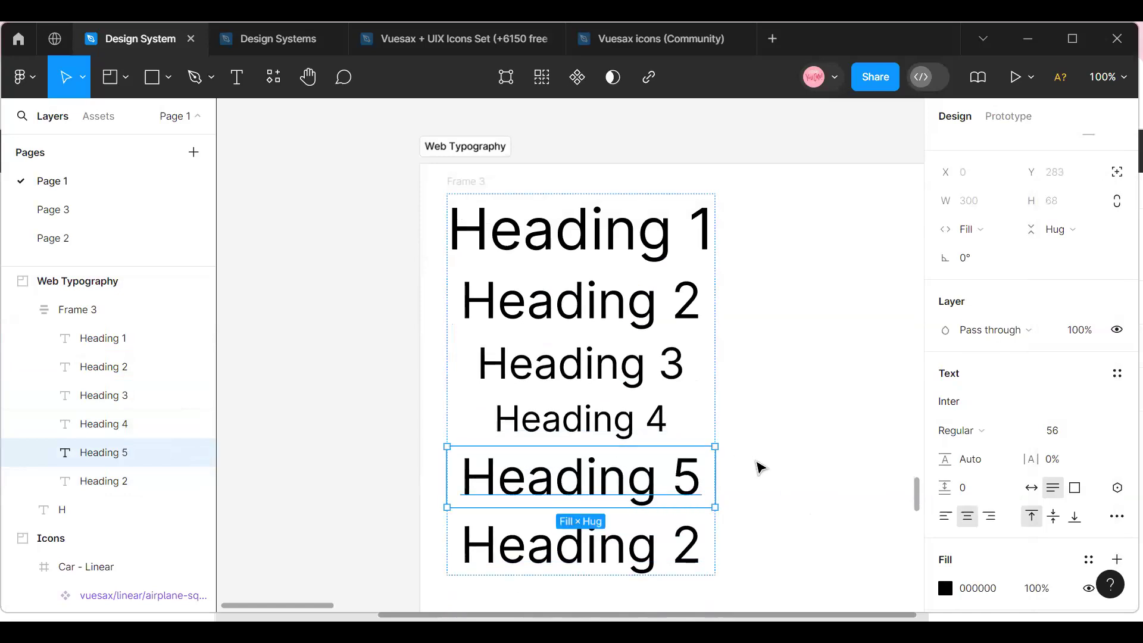
{"action": "left_click", "coordinate": [1102, 431]}
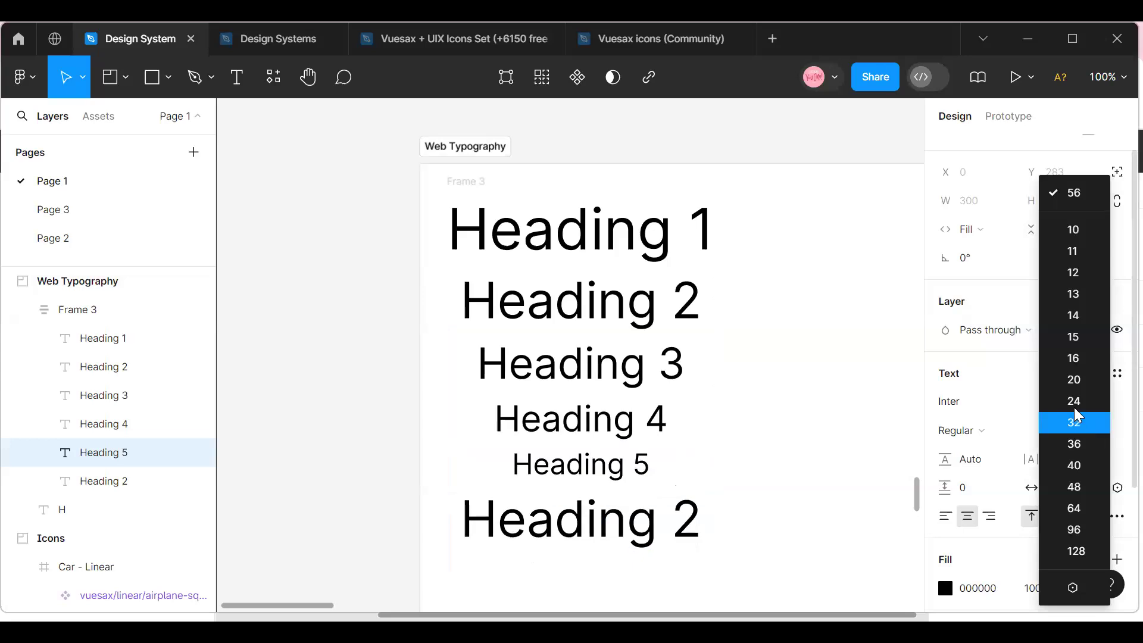
{"action": "left_click", "coordinate": [1074, 422]}
Set the last text's font size to 24 and change its wording to "Heading 6".
{"action": "left_click", "coordinate": [662, 539]}
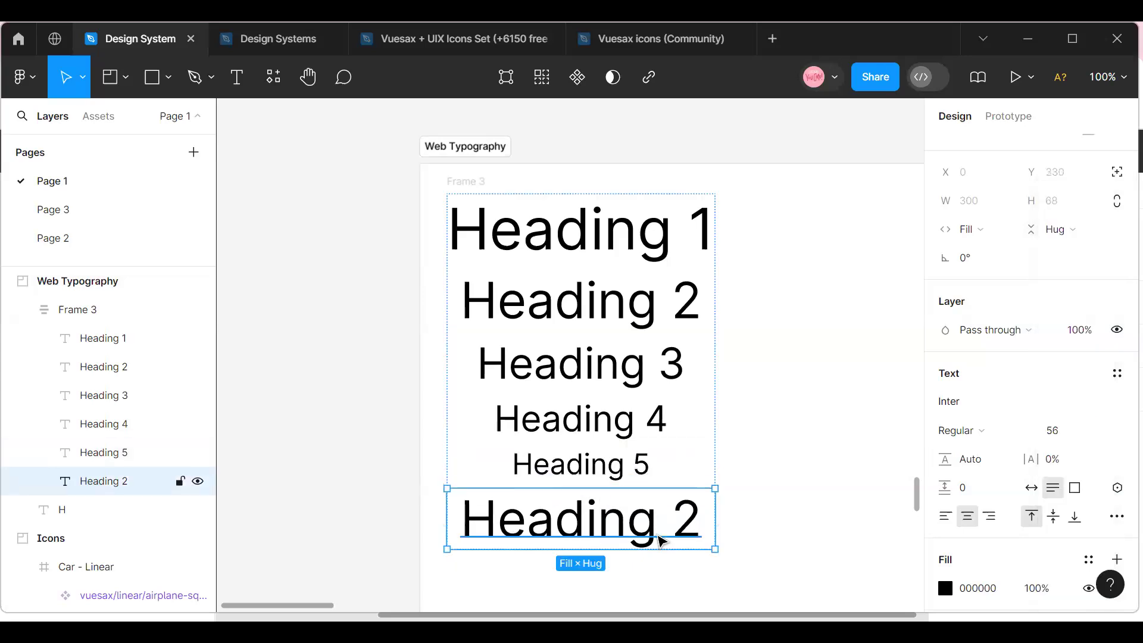
{"action": "left_click", "coordinate": [1104, 432]}
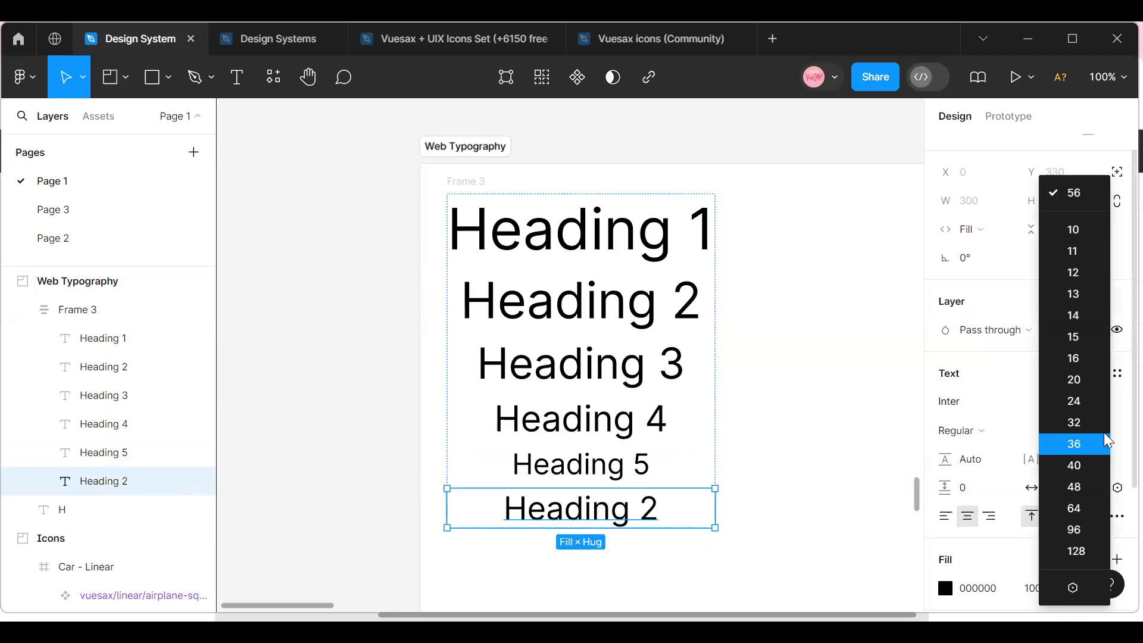
{"action": "left_click", "coordinate": [1097, 402]}
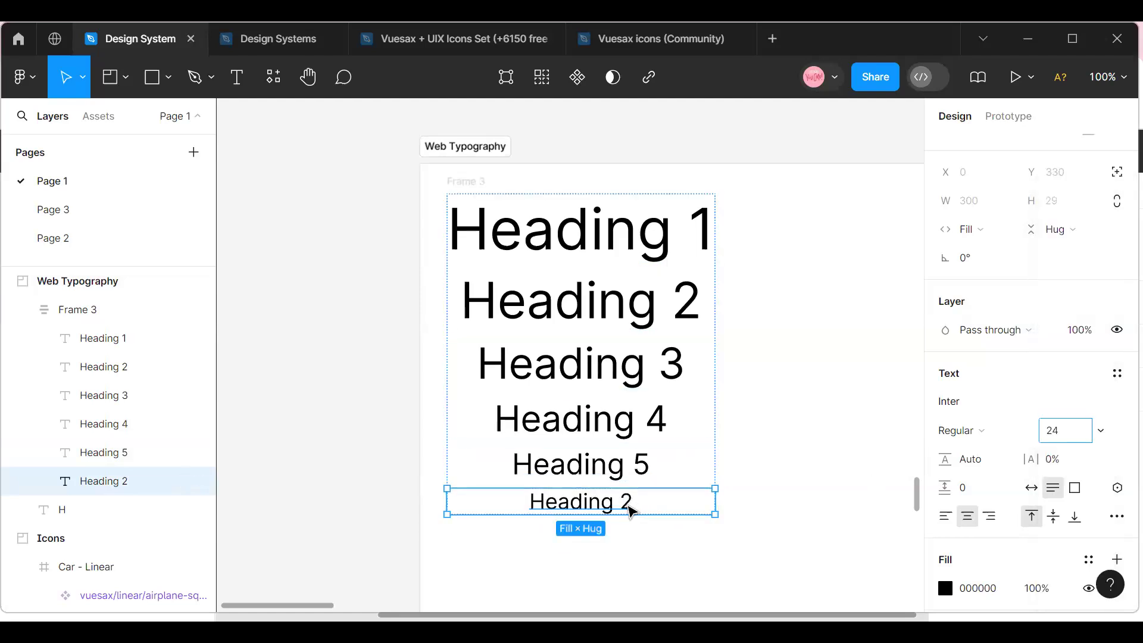
{"action": "double_click", "coordinate": [629, 505]}
{"action": "left_click", "coordinate": [645, 503]}
{"action": "key", "text": "BackSpace"}
{"action": "type", "text": "6"}
{"action": "key", "text": "Escape"}
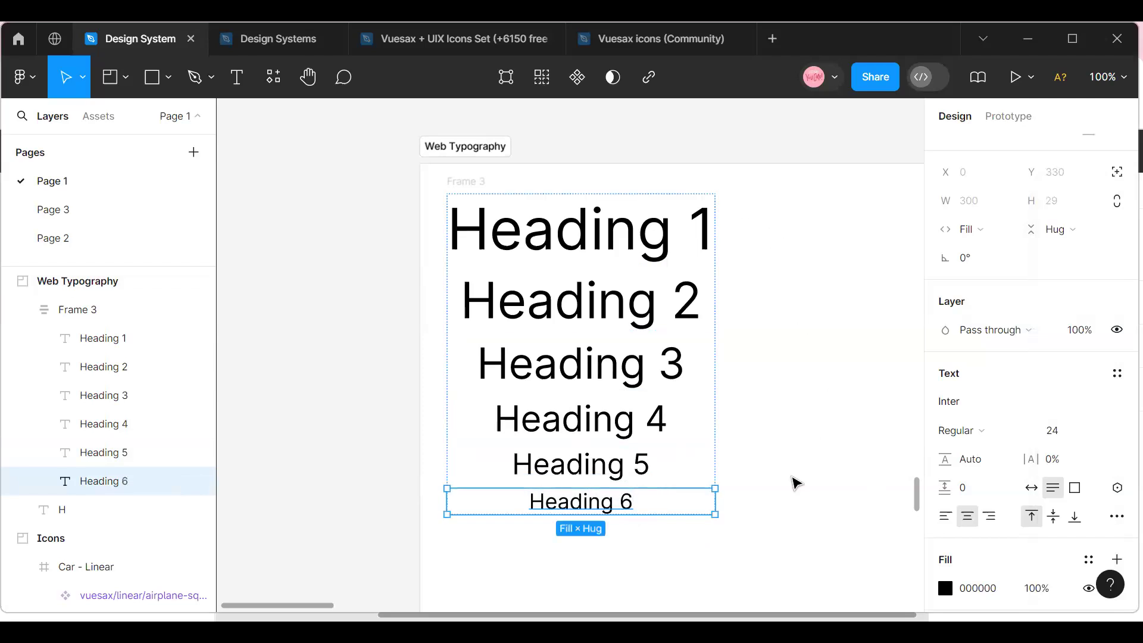
Duplicate the Heading 6 text and change the copy's wording to "Body Text".
{"action": "double_click", "coordinate": [571, 501]}
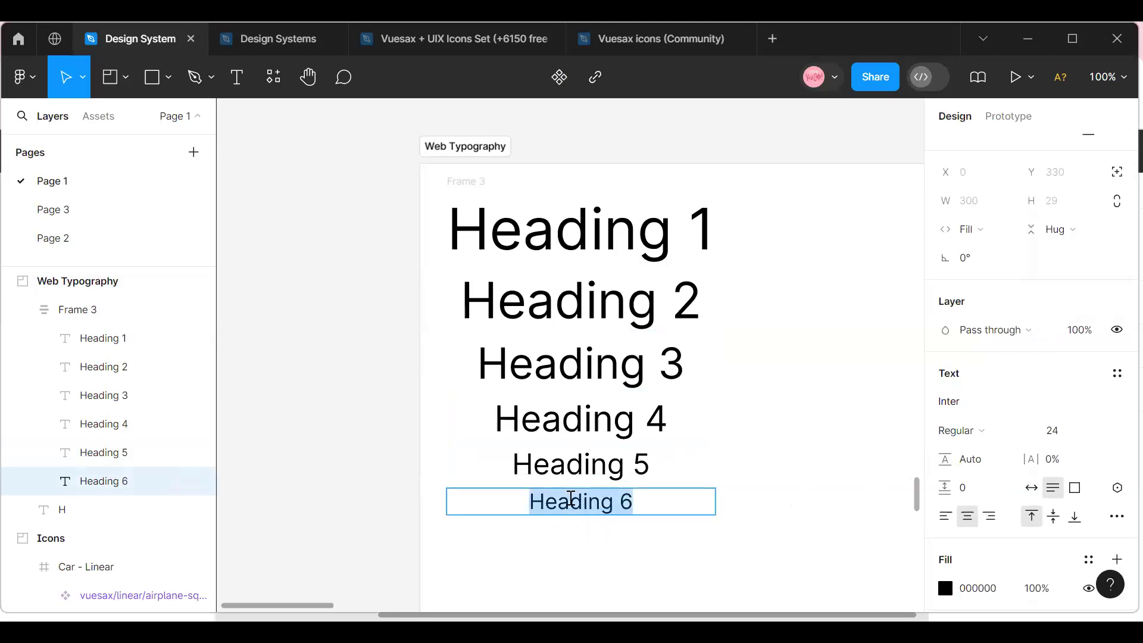
{"action": "key", "text": "Escape"}
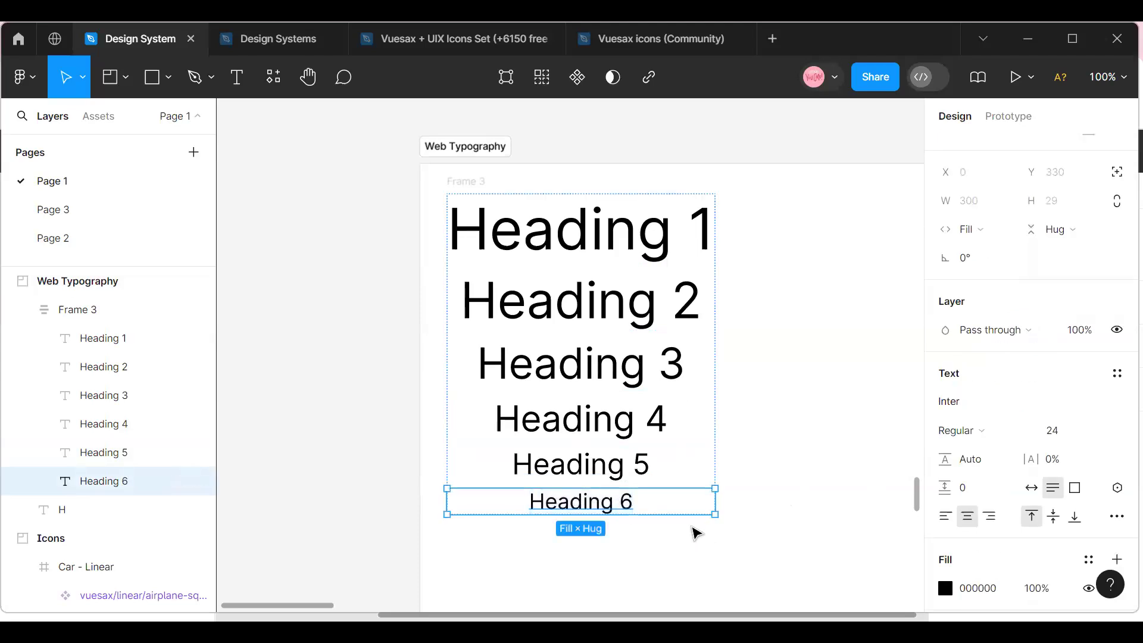
{"action": "key", "text": "ctrl+d"}
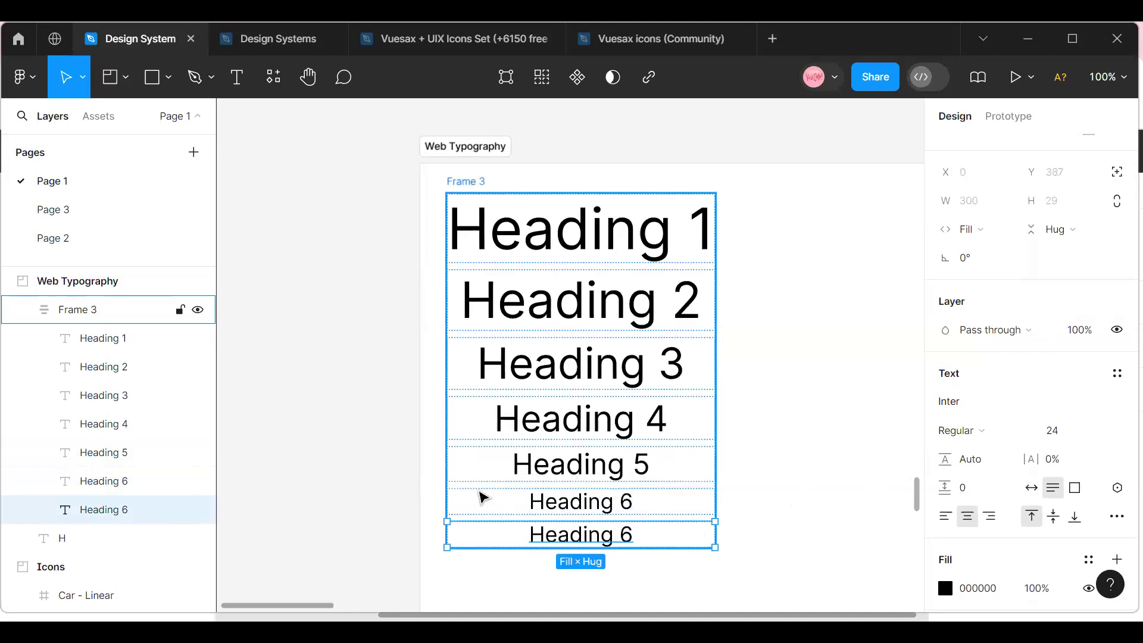
{"action": "double_click", "coordinate": [566, 534]}
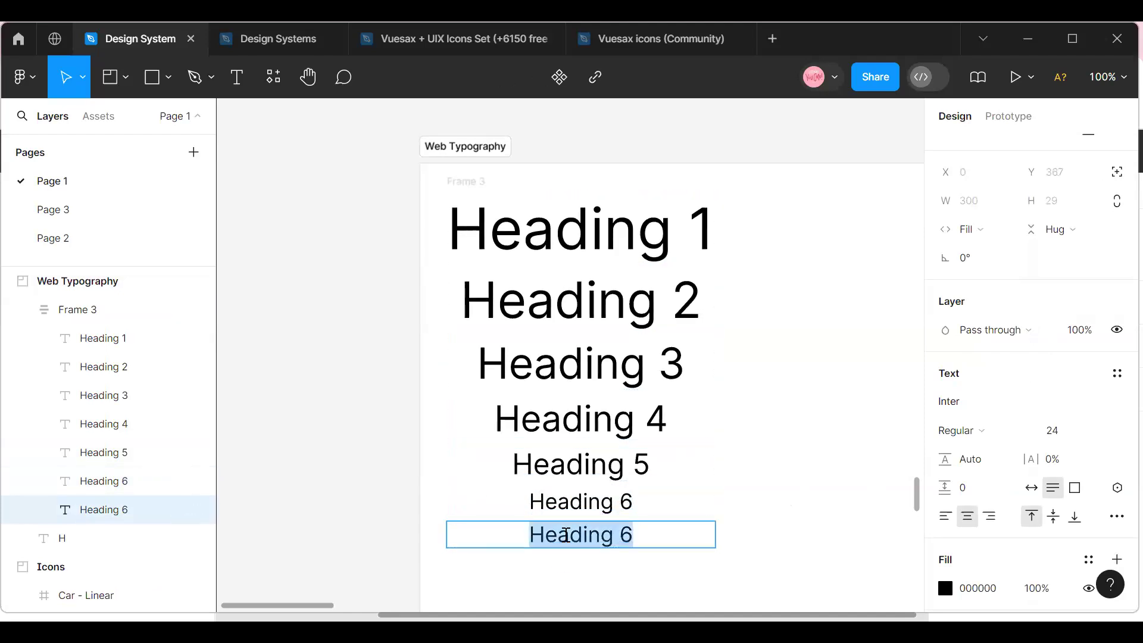
{"action": "type", "text": "Body Text"}
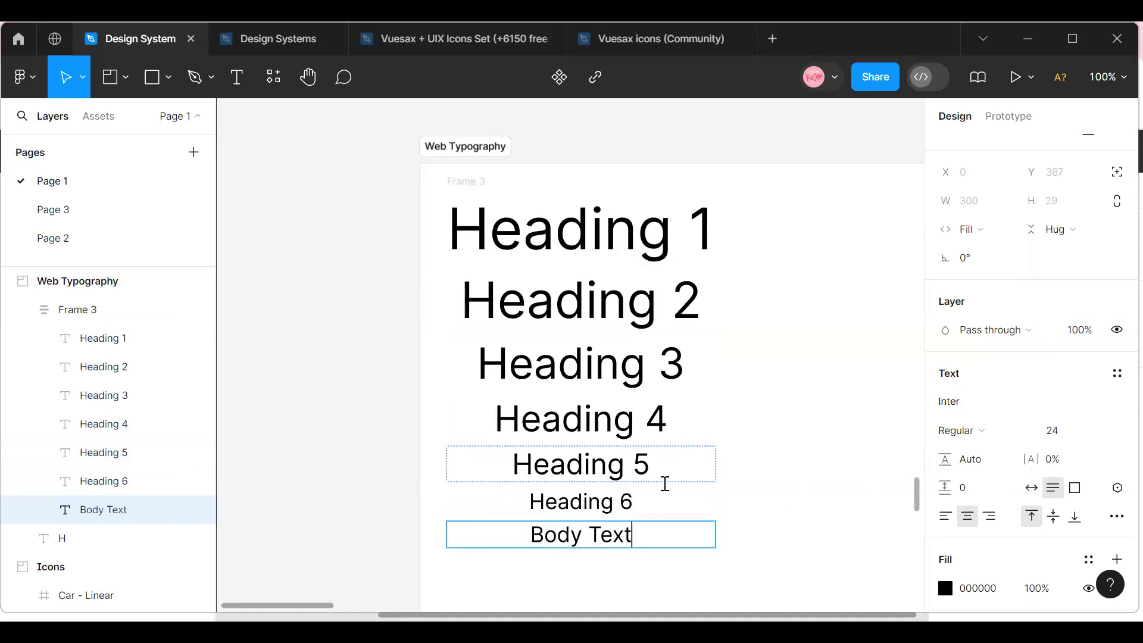
{"action": "key", "text": "Escape"}
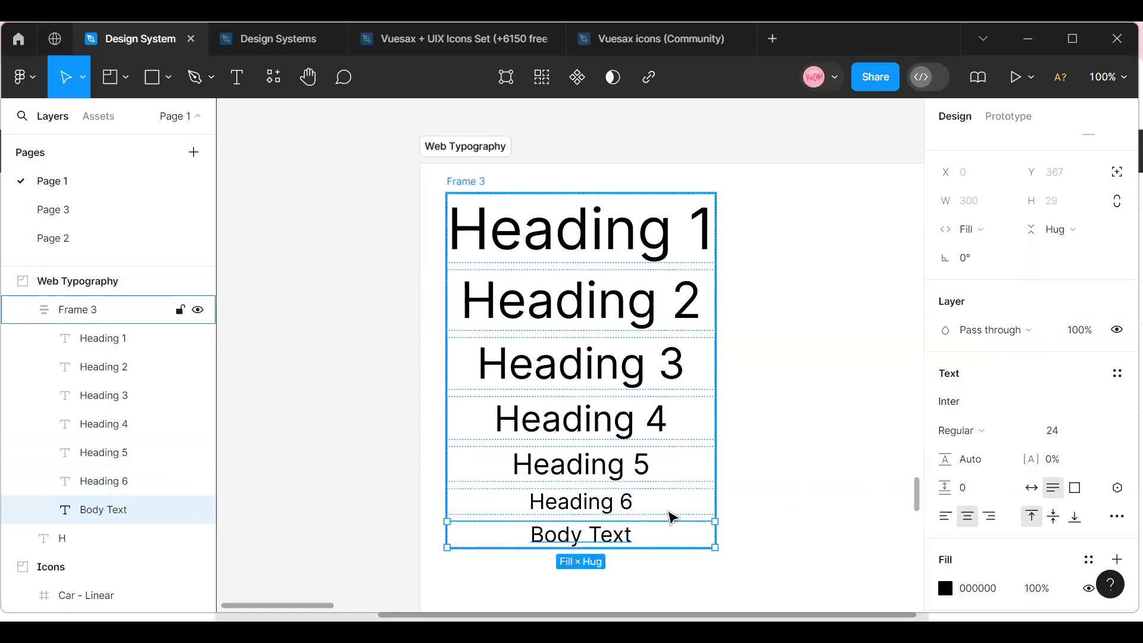
Duplicate the Body Text line inside the auto layout frame.
{"action": "key", "text": "ctrl+d"}
{"action": "scroll", "coordinate": [567, 424], "scroll_direction": "down", "scroll_amount": 3}
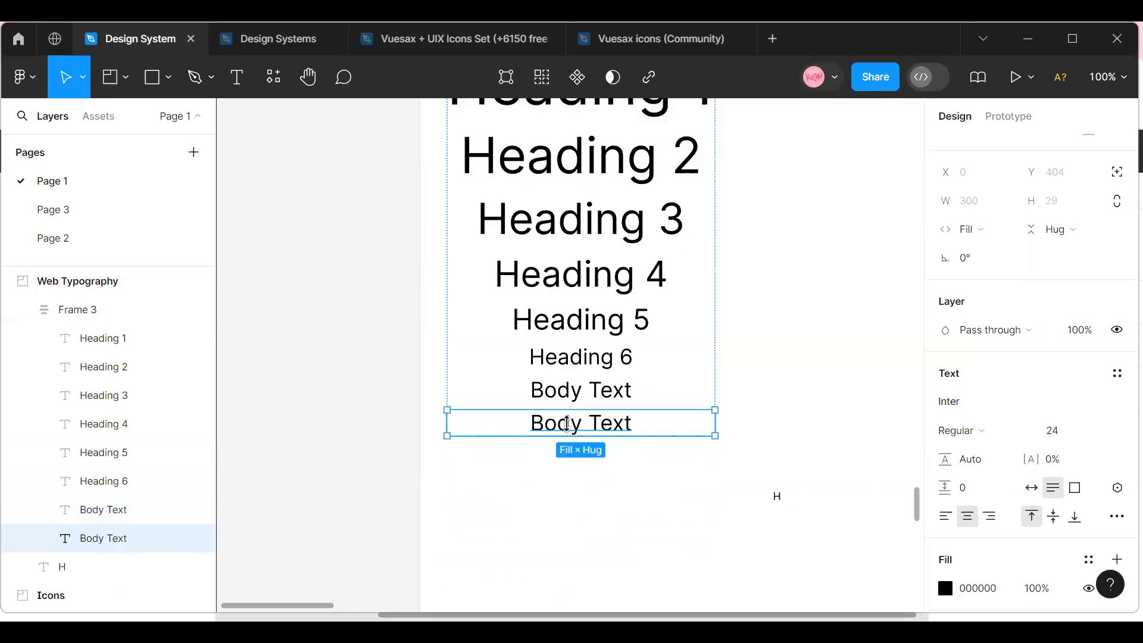
{"action": "double_click", "coordinate": [567, 424]}
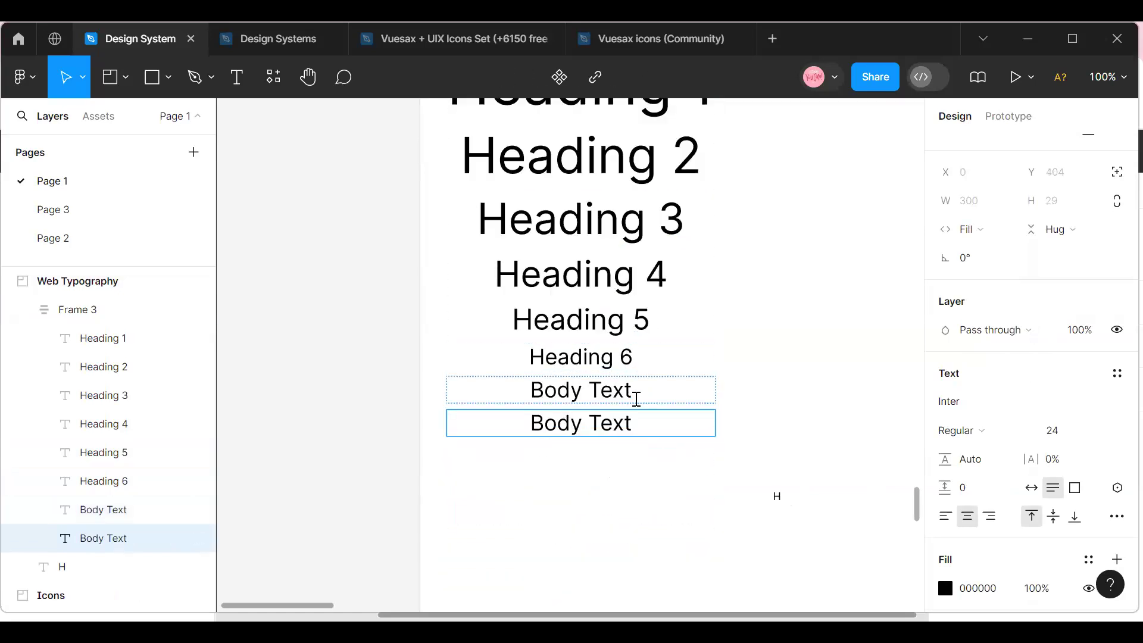
{"action": "key", "text": "Escape"}
{"action": "key", "text": "Escape"}
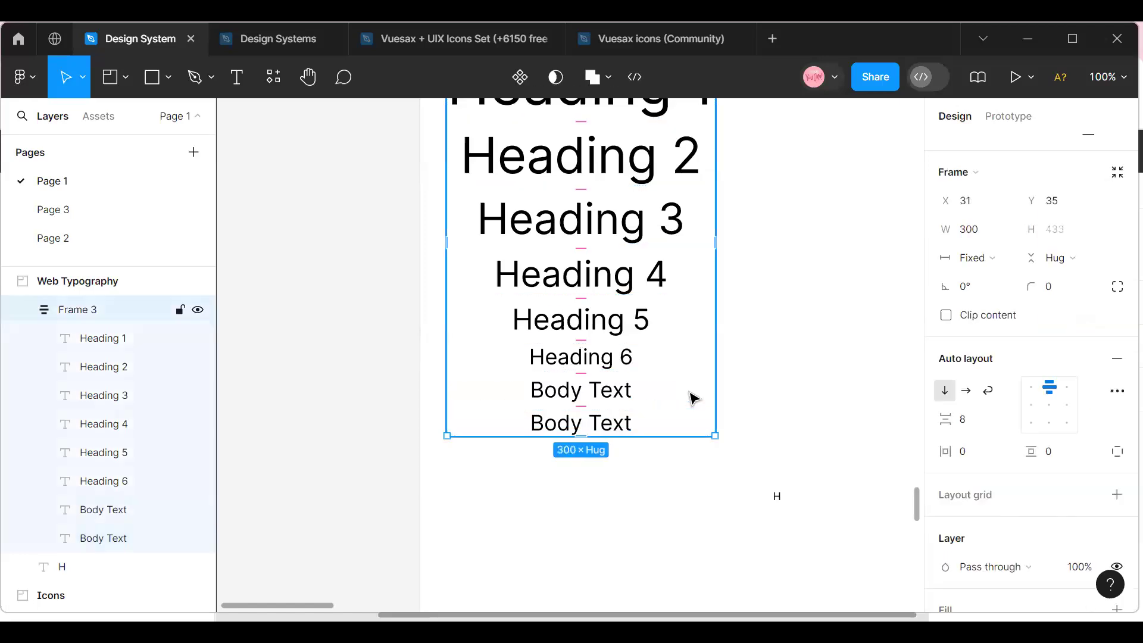
Set the font size of the upper Body Text line to 16.
{"action": "double_click", "coordinate": [567, 397]}
{"action": "key", "text": "Return"}
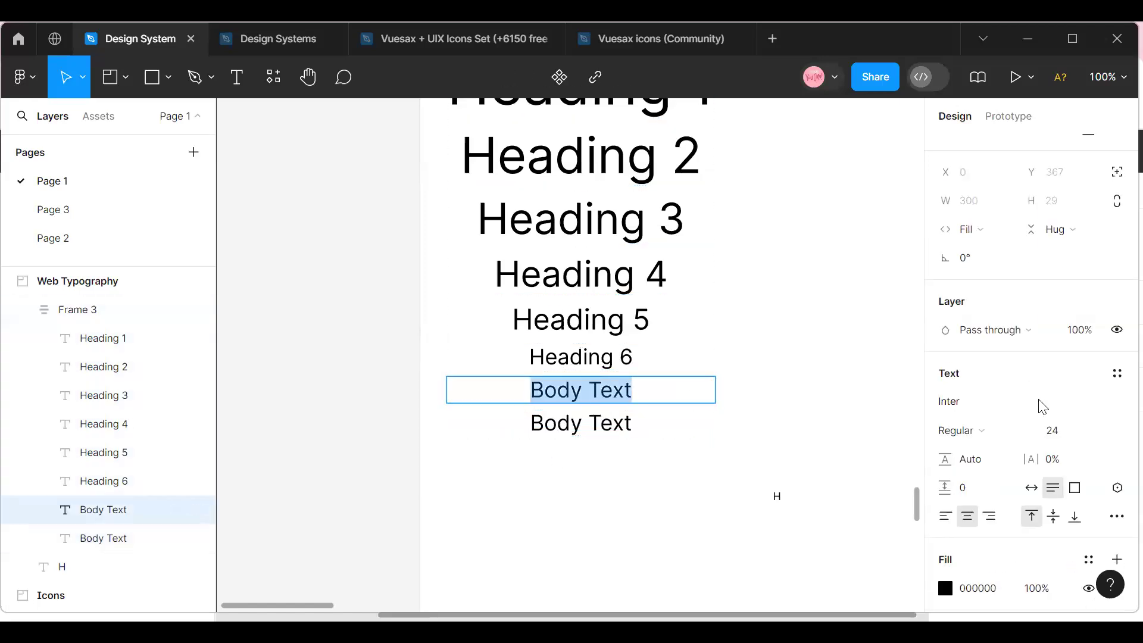
{"action": "left_click", "coordinate": [1100, 428]}
{"action": "key", "text": "Up"}
{"action": "key", "text": "Up"}
{"action": "key", "text": "Return"}
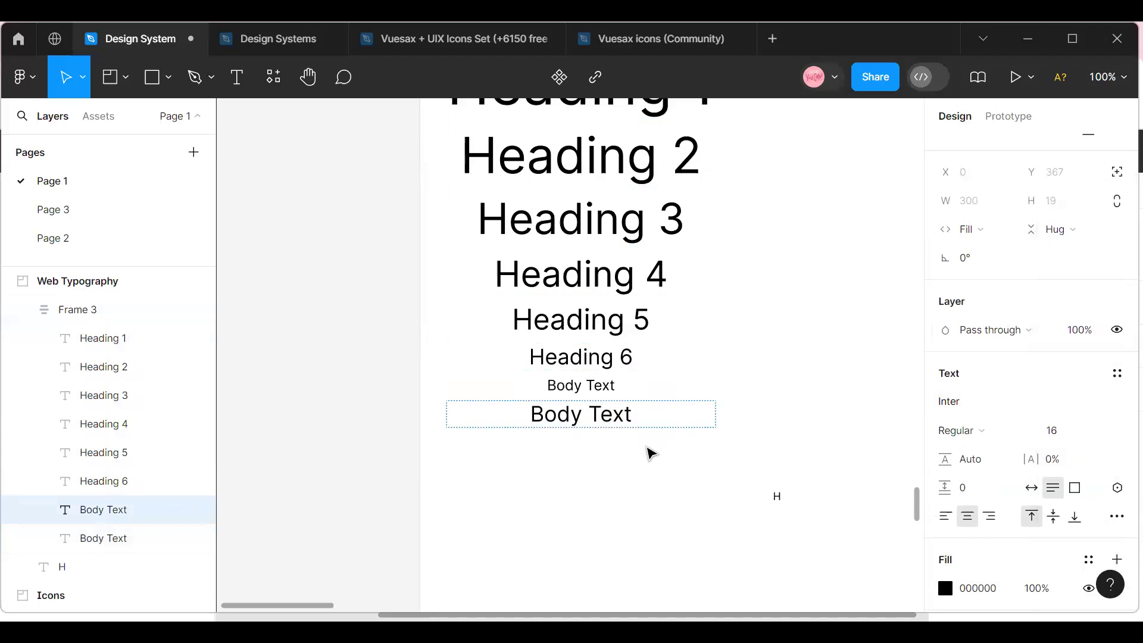
Set the font size of the lower Body Text line to 12.
{"action": "left_click", "coordinate": [613, 428]}
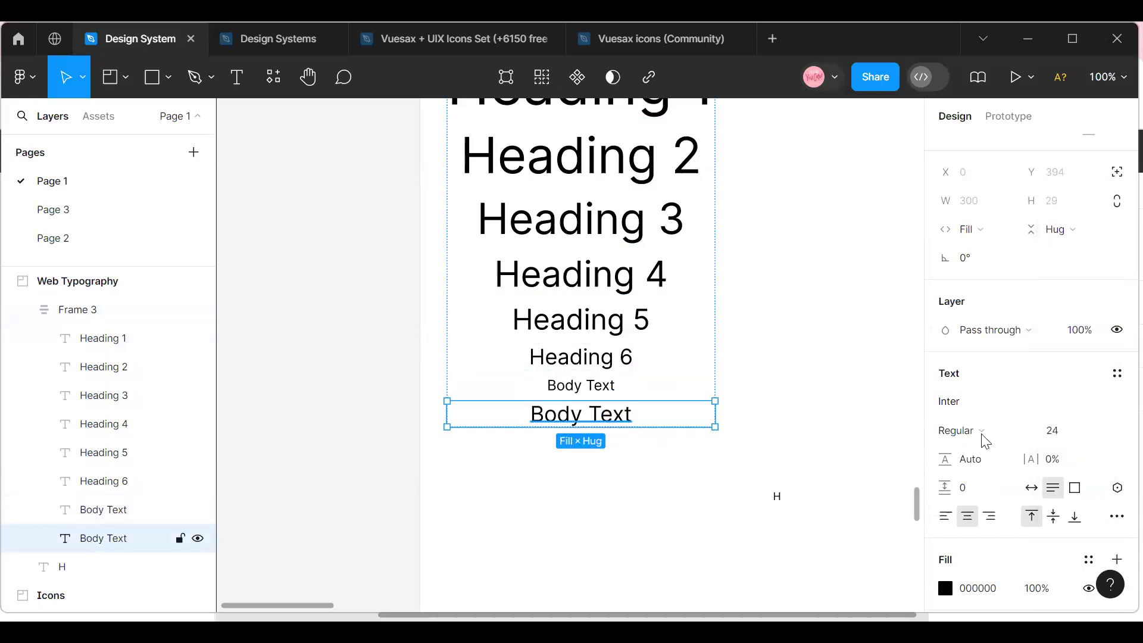
{"action": "left_click", "coordinate": [1101, 433]}
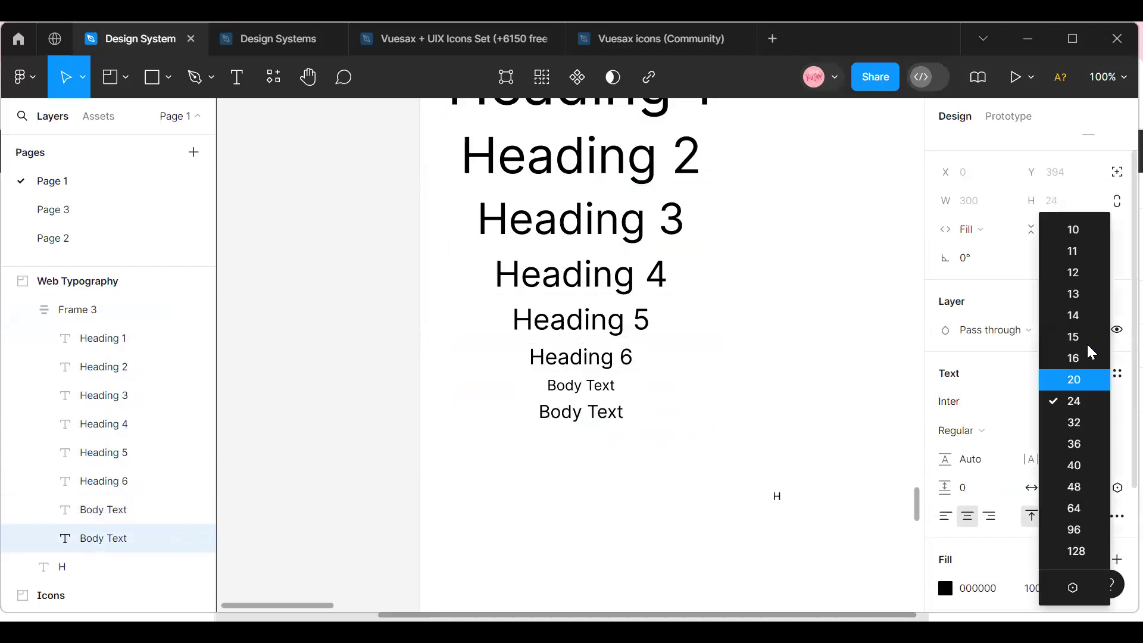
{"action": "left_click", "coordinate": [1080, 278]}
{"action": "left_click", "coordinate": [704, 531]}
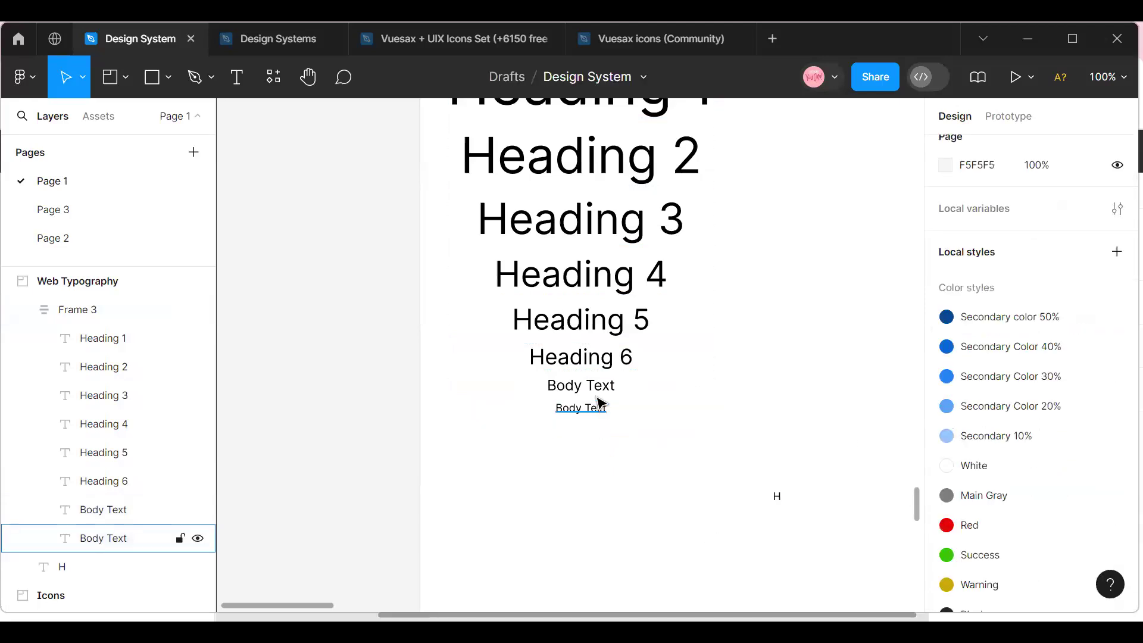
Set the vertical gap between items in the heading and body text auto layout frame to 16.
{"action": "scroll", "coordinate": [601, 404], "scroll_direction": "up", "scroll_amount": 5}
{"action": "left_click", "coordinate": [708, 321]}
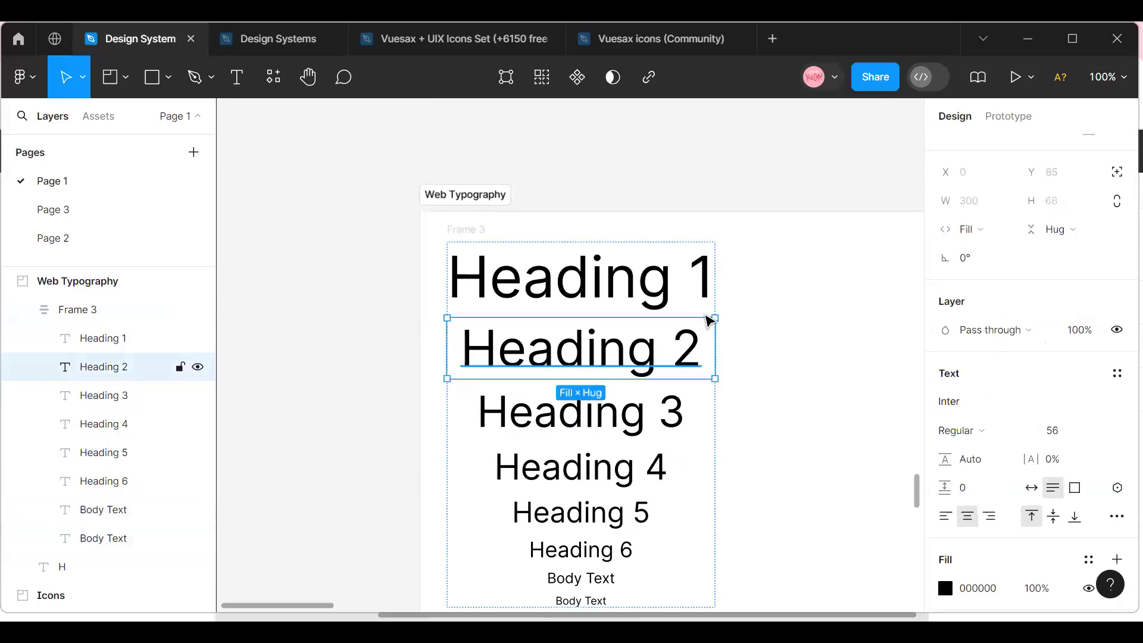
{"action": "left_click", "coordinate": [684, 318]}
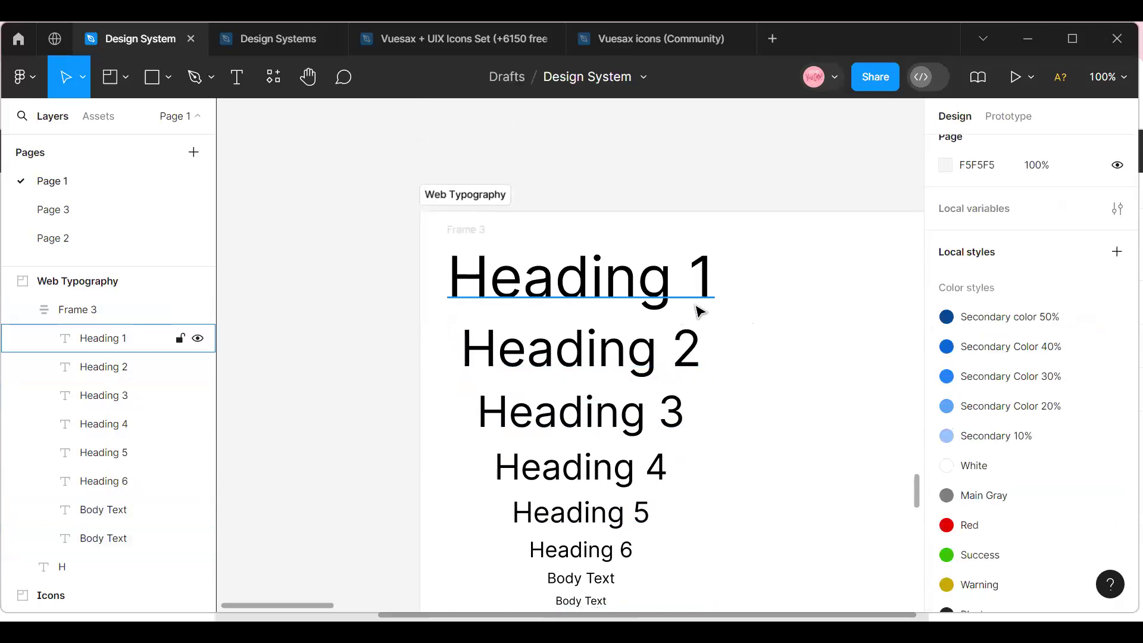
{"action": "left_click", "coordinate": [481, 244]}
{"action": "left_click", "coordinate": [476, 236]}
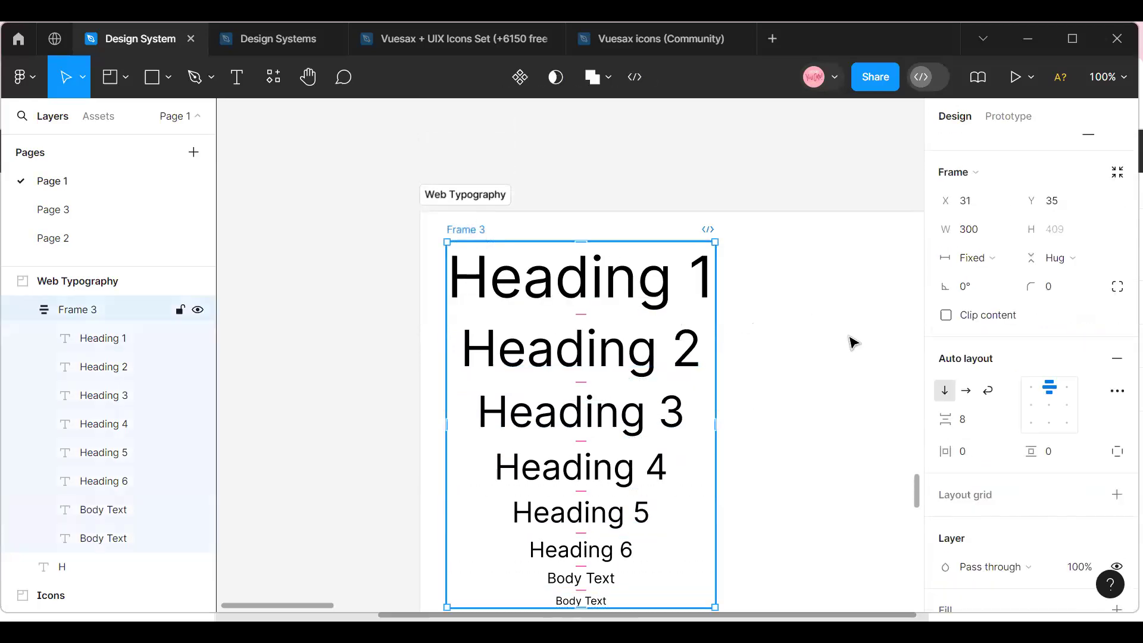
{"action": "left_click", "coordinate": [964, 425]}
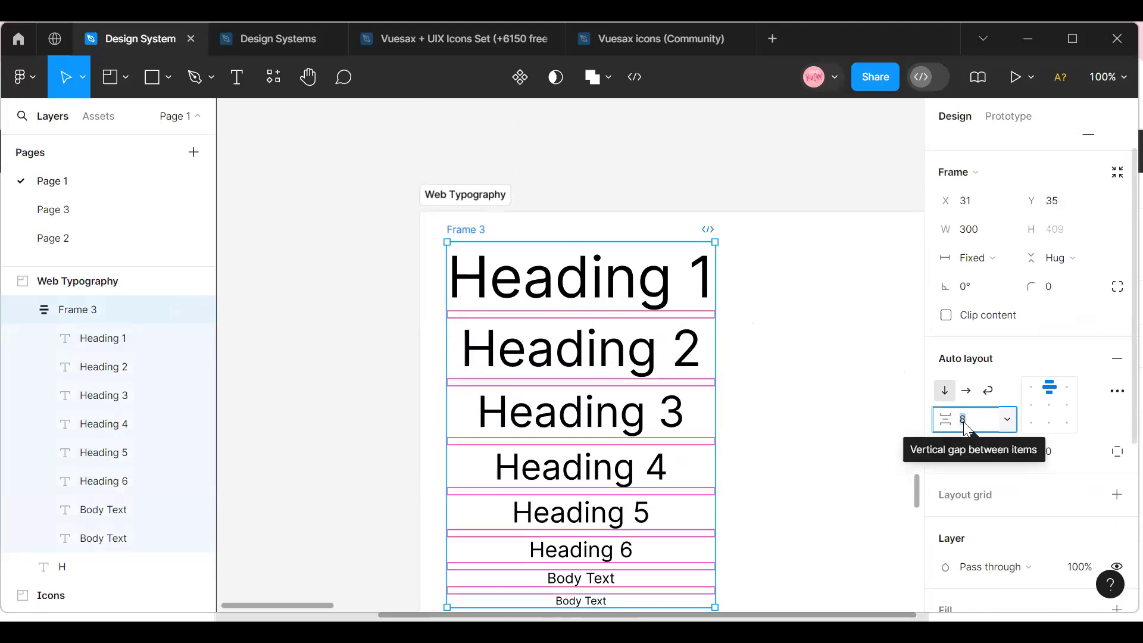
{"action": "type", "text": "16"}
{"action": "key", "text": "Return"}
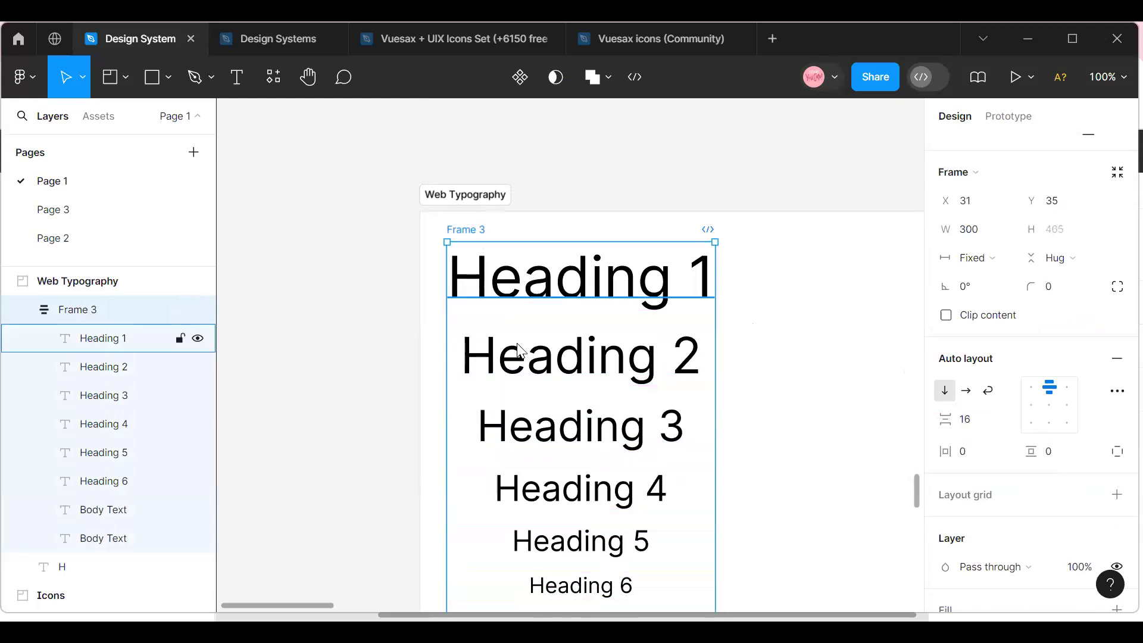
Move the auto layout text frame within the Web Typography frame to X 40, Y 47.
{"action": "scroll", "coordinate": [782, 181], "scroll_direction": "down", "scroll_amount": 2}
{"action": "scroll", "coordinate": [601, 390], "scroll_direction": "up", "scroll_amount": 2}
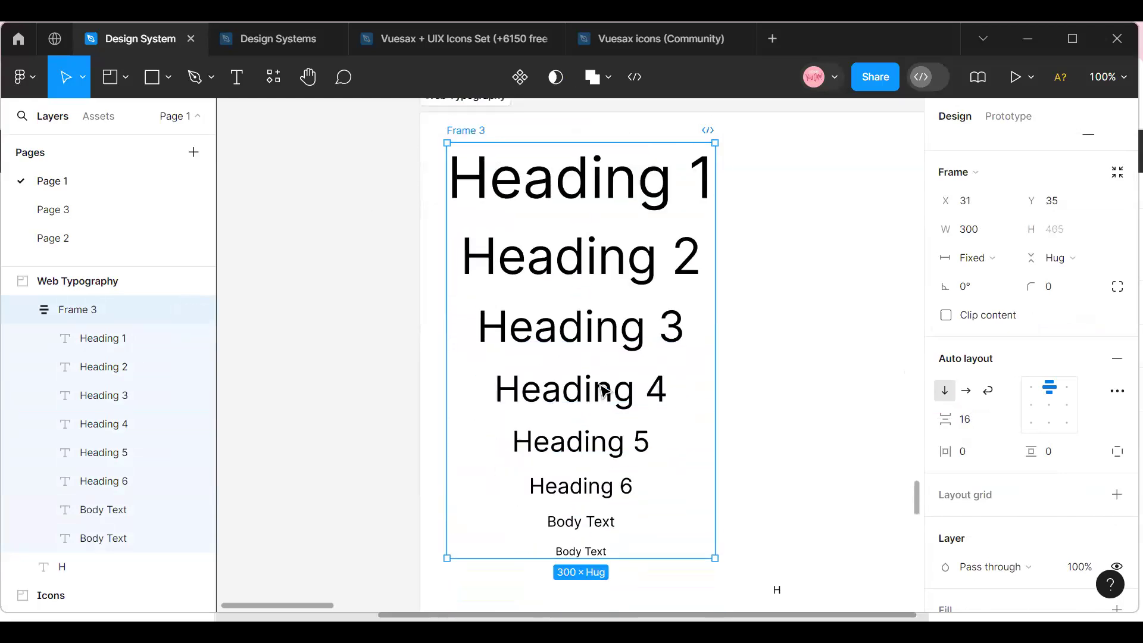
{"action": "mouse_move", "coordinate": [602, 387]}
{"action": "left_mouse_down"}
{"action": "mouse_move", "coordinate": [594, 401]}
{"action": "mouse_move", "coordinate": [612, 400]}
{"action": "left_mouse_up"}
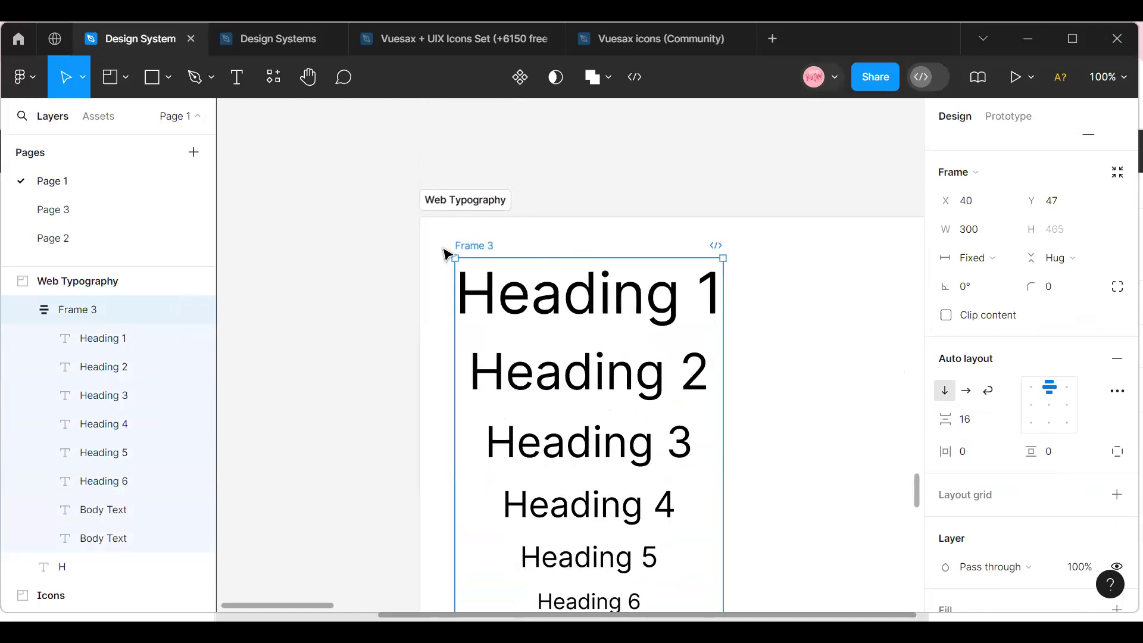
Apply the Black color style to all the text in the auto layout frame.
{"action": "double_click", "coordinate": [512, 301]}
{"action": "key", "text": "Escape"}
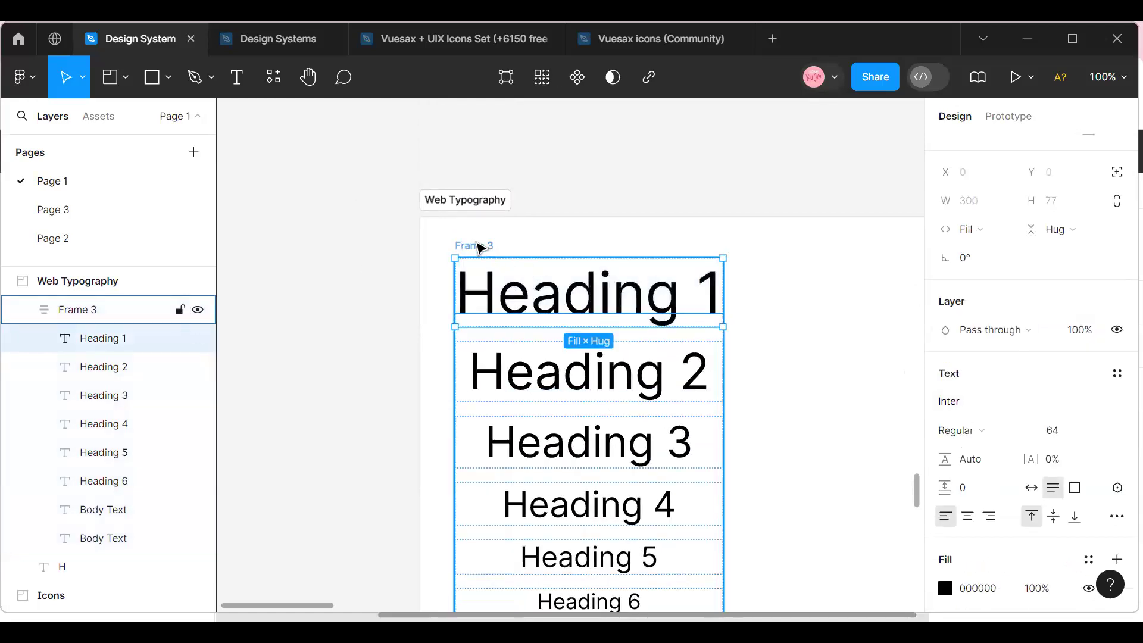
{"action": "left_click", "coordinate": [480, 247]}
{"action": "scroll", "coordinate": [1095, 452], "scroll_direction": "down", "scroll_amount": 5}
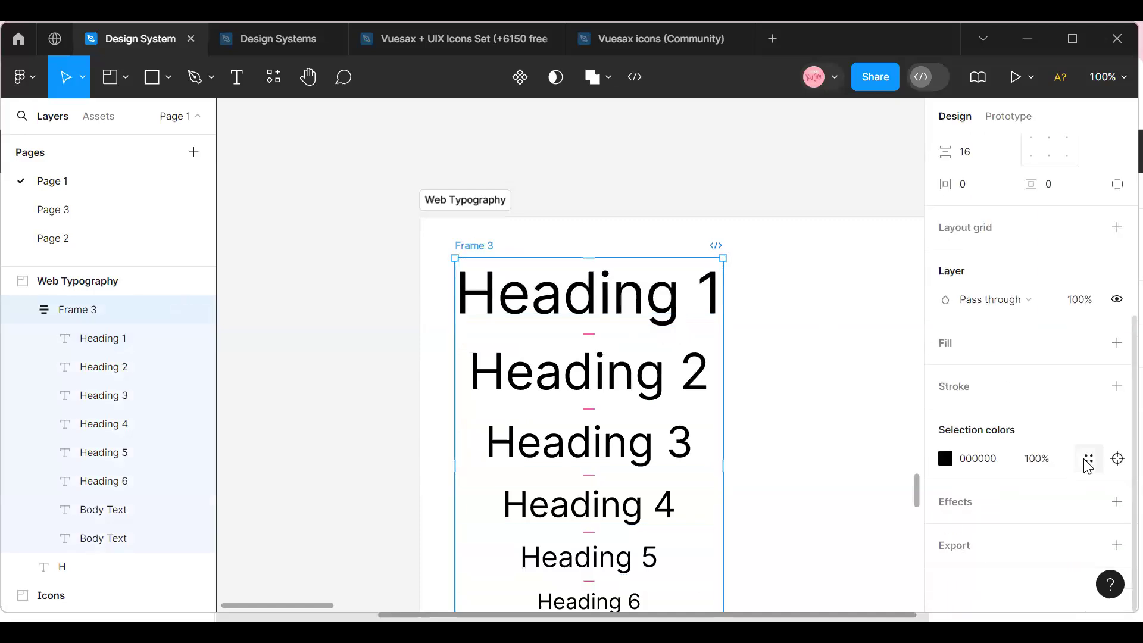
{"action": "left_click", "coordinate": [1086, 460]}
{"action": "scroll", "coordinate": [849, 440], "scroll_direction": "down", "scroll_amount": 5}
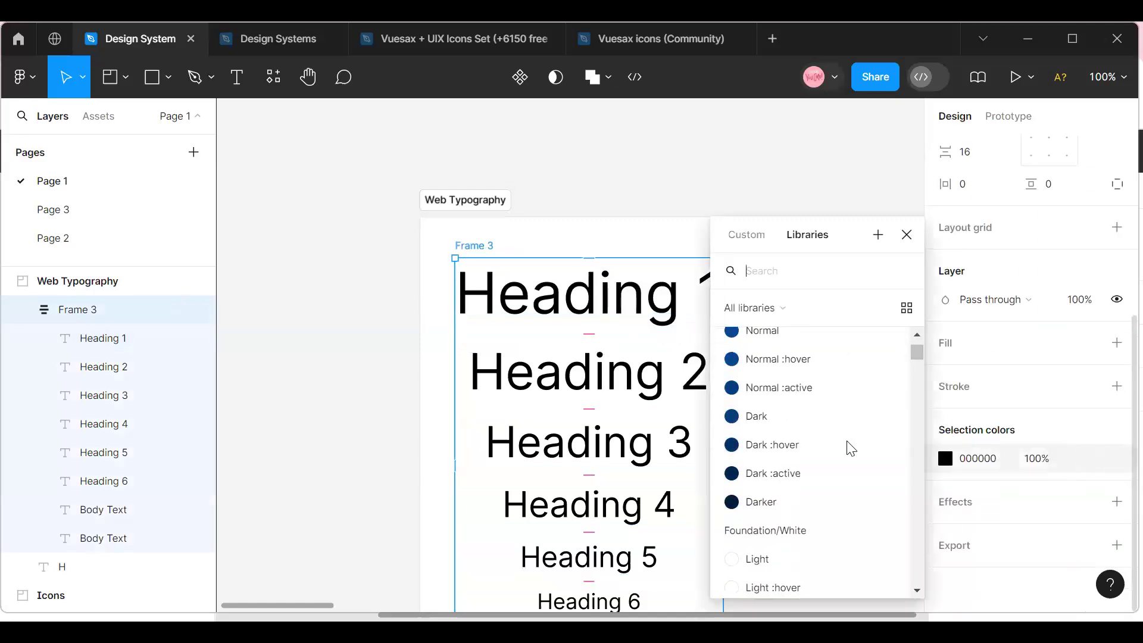
{"action": "scroll", "coordinate": [833, 460], "scroll_direction": "down", "scroll_amount": 15}
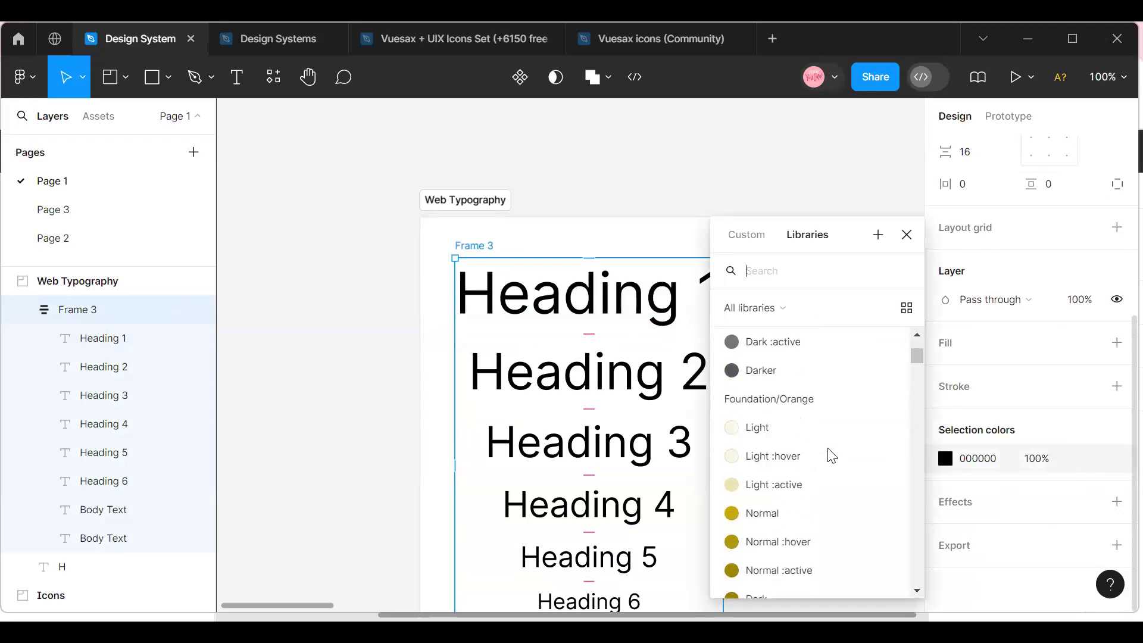
{"action": "scroll", "coordinate": [832, 456], "scroll_direction": "down", "scroll_amount": 3}
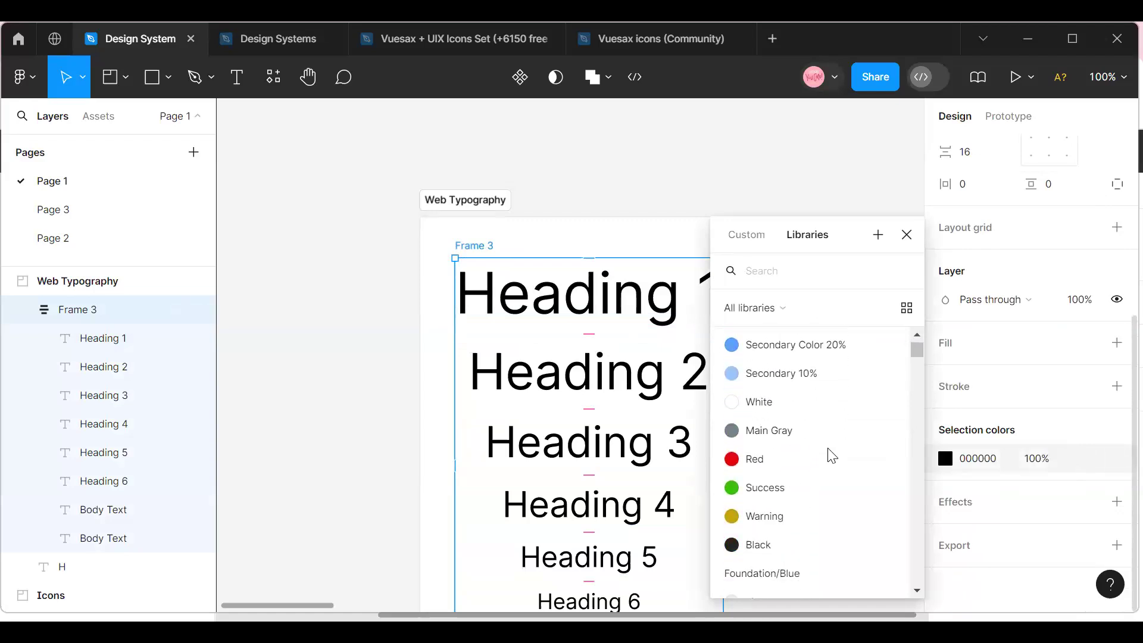
{"action": "left_click", "coordinate": [810, 545]}
{"action": "left_click", "coordinate": [484, 235]}
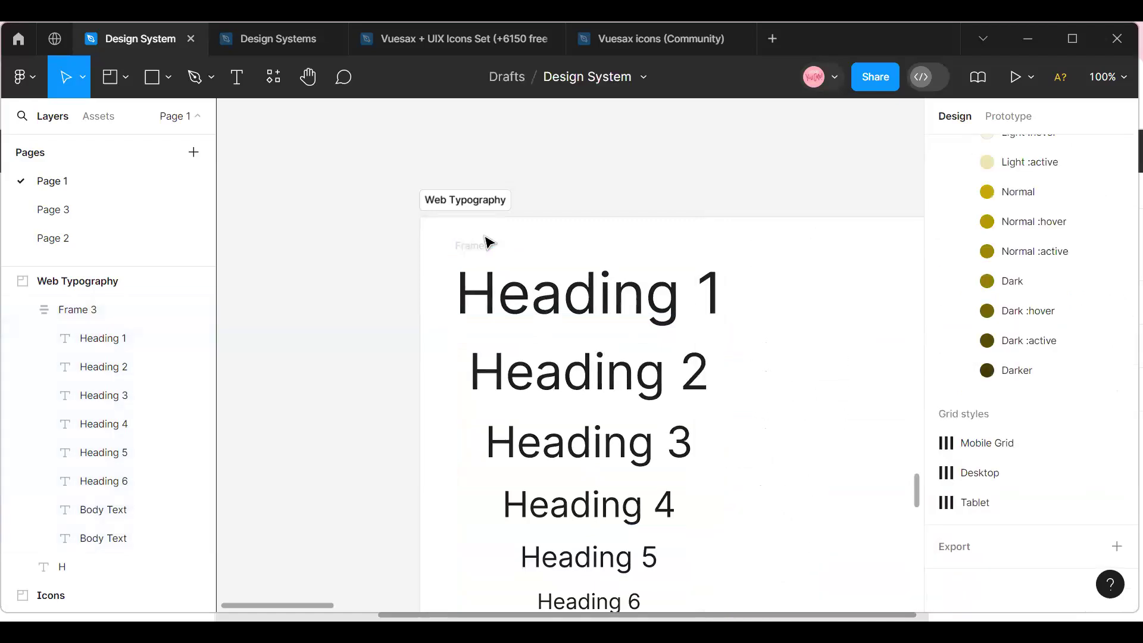
Change the Heading 1 text's font to Poppins.
{"action": "double_click", "coordinate": [481, 251]}
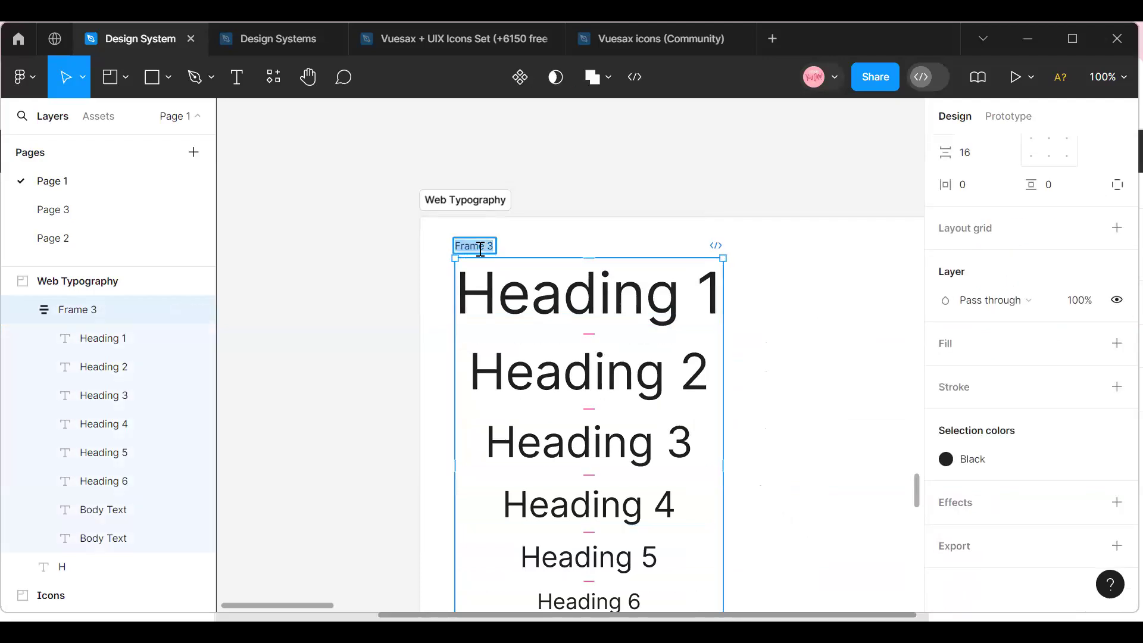
{"action": "left_click", "coordinate": [538, 301]}
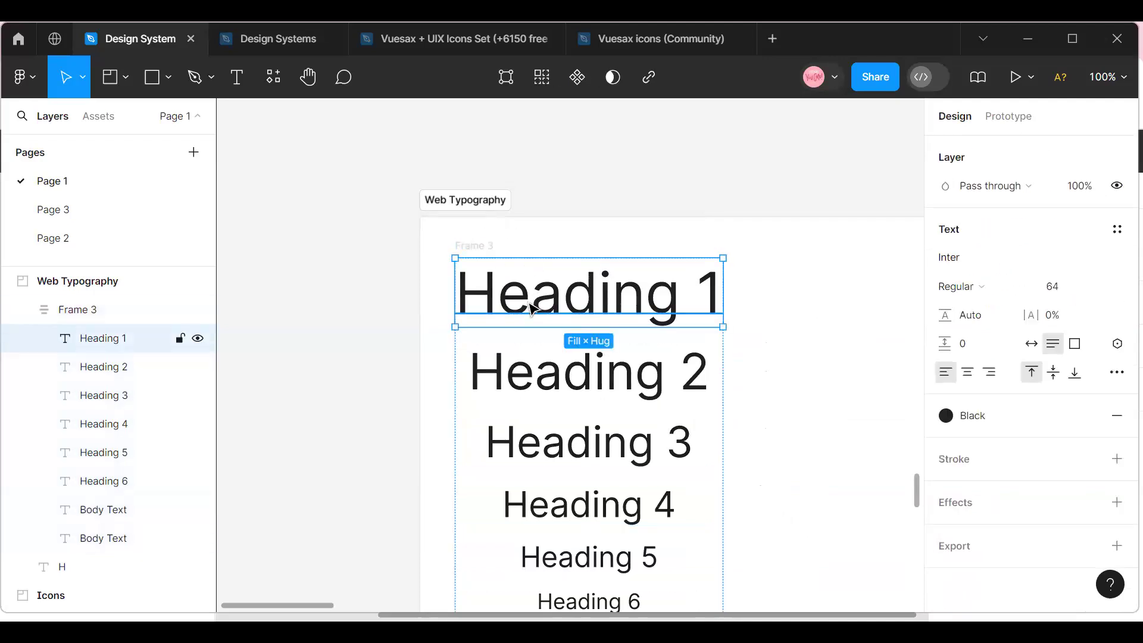
{"action": "left_click", "coordinate": [950, 259]}
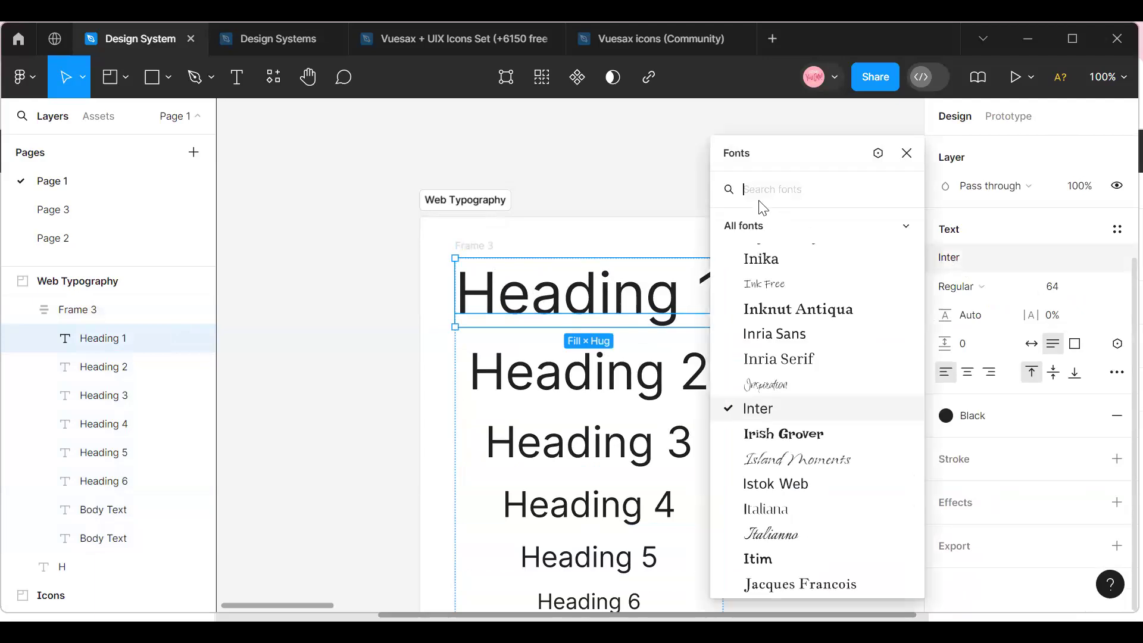
{"action": "left_click", "coordinate": [846, 241]}
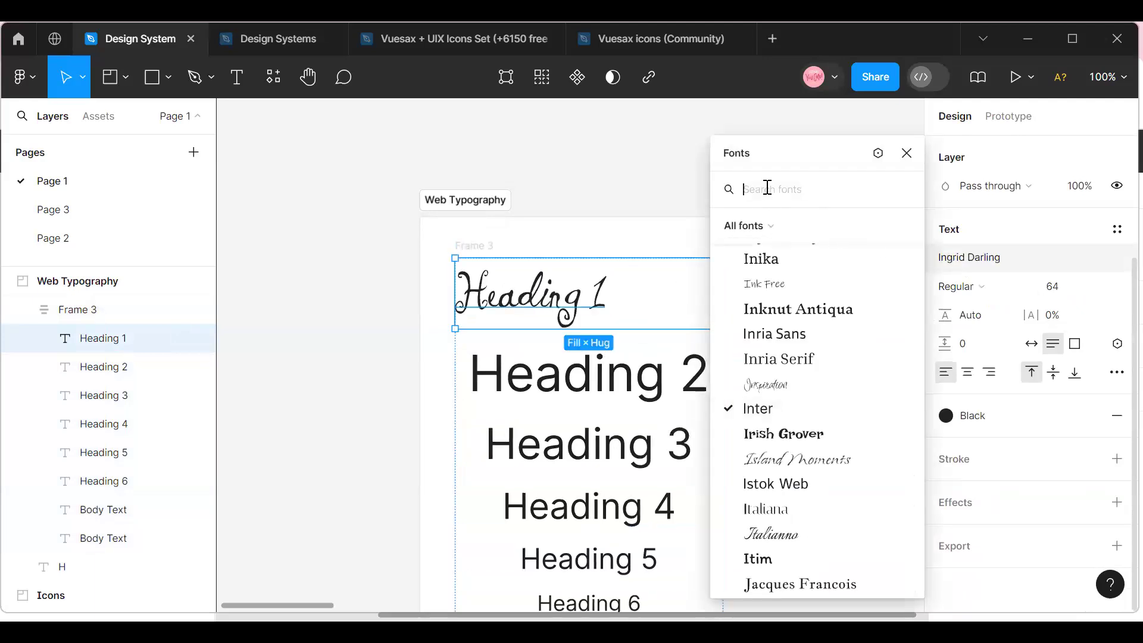
{"action": "type", "text": "Pop"}
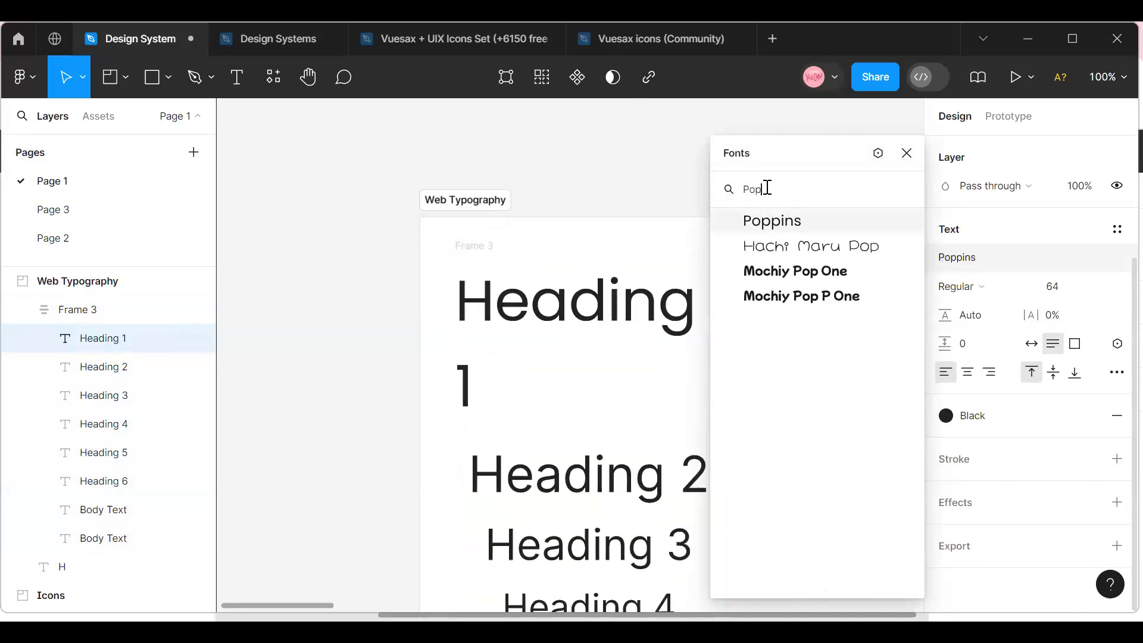
{"action": "left_click", "coordinate": [806, 224]}
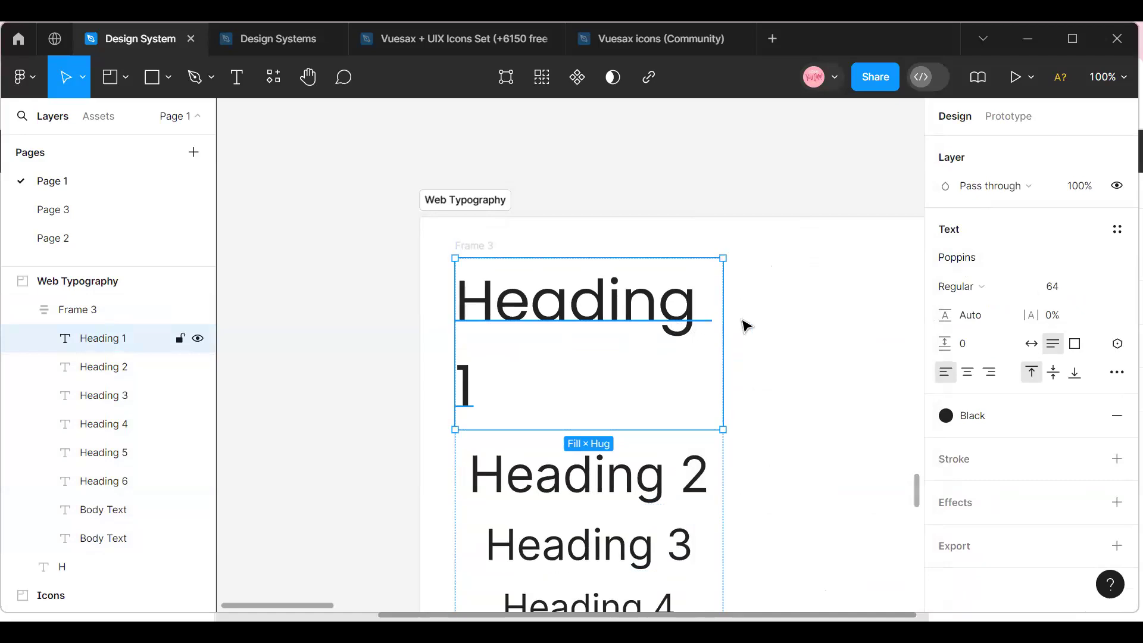
Set the Heading 1 text's horizontal resizing to Hug so it fits on one line.
{"action": "left_click_drag", "start_coordinate": [789, 319], "coordinate": [729, 329]}
{"action": "key", "text": "ctrl+z"}
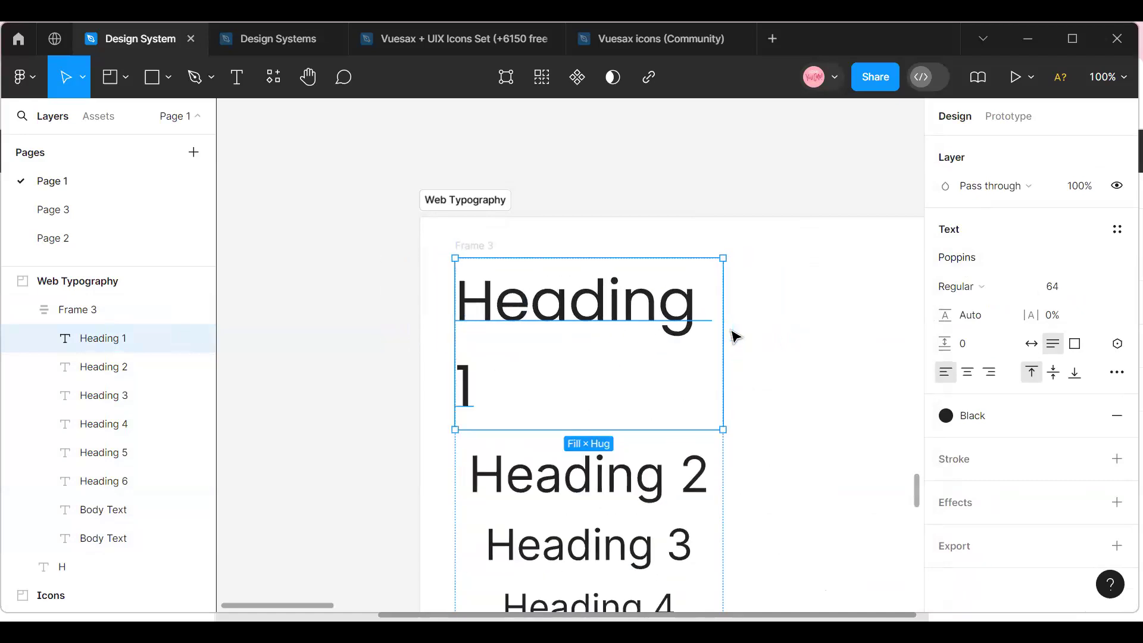
{"action": "scroll", "coordinate": [1112, 262], "scroll_direction": "up", "scroll_amount": 3}
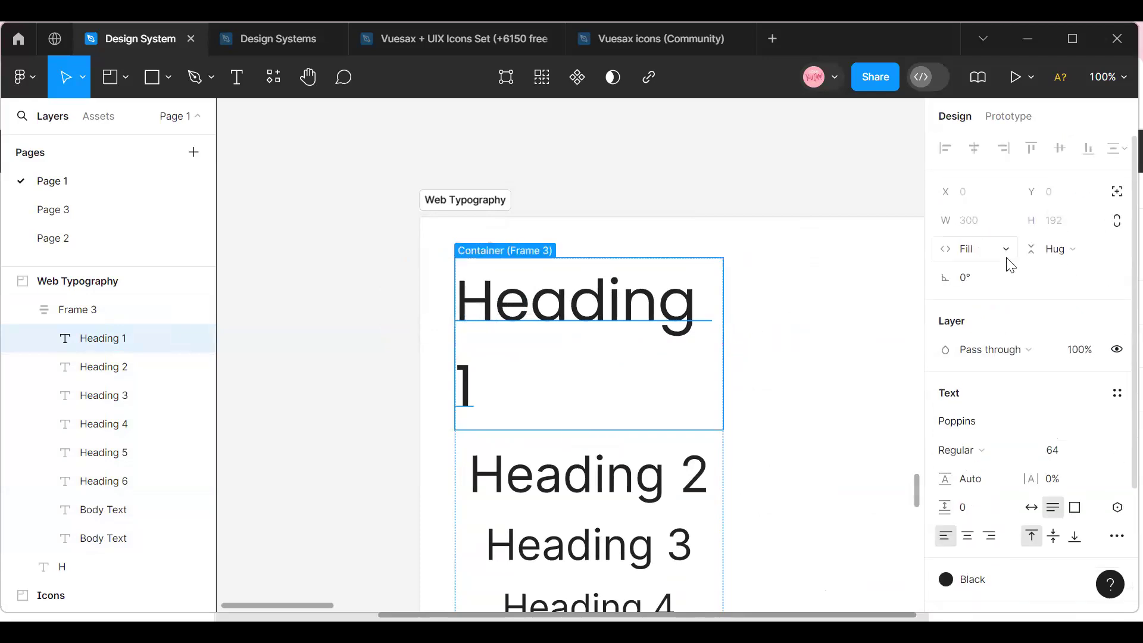
{"action": "left_click", "coordinate": [1006, 258]}
{"action": "left_click", "coordinate": [1012, 229]}
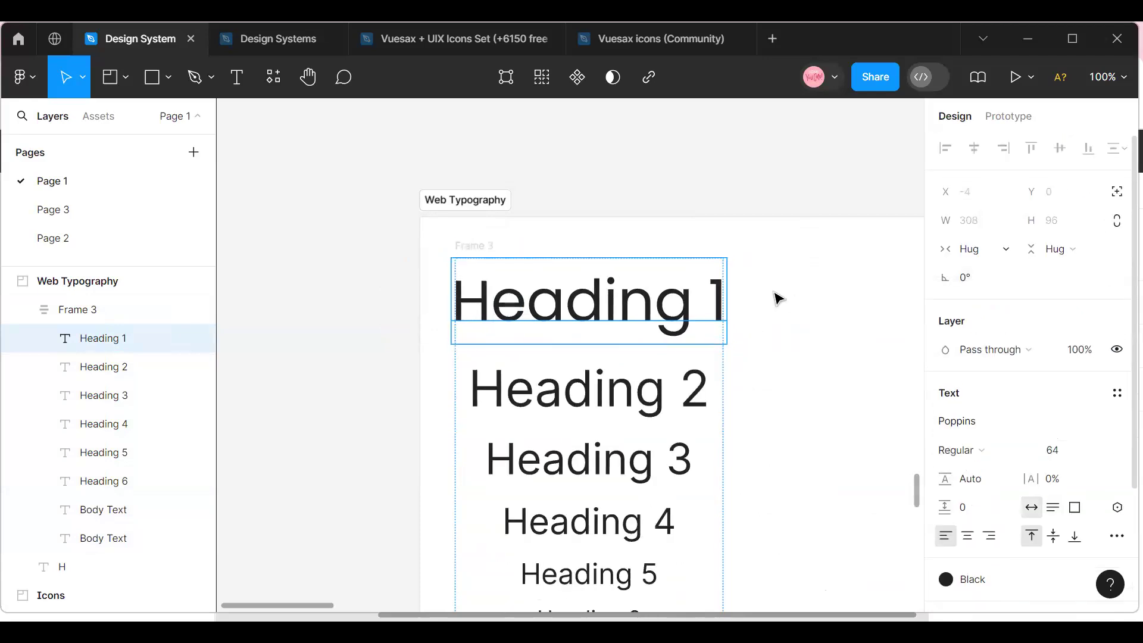
{"action": "left_click", "coordinate": [720, 348]}
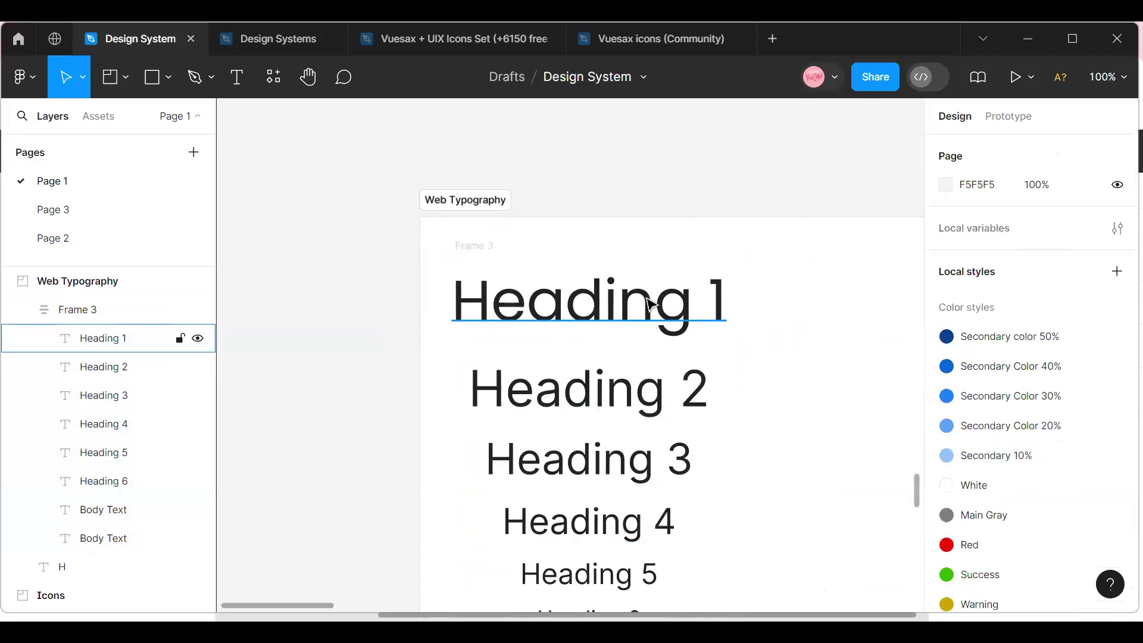
{"action": "left_click", "coordinate": [647, 301]}
{"action": "left_click", "coordinate": [625, 386], "text": "shift"}
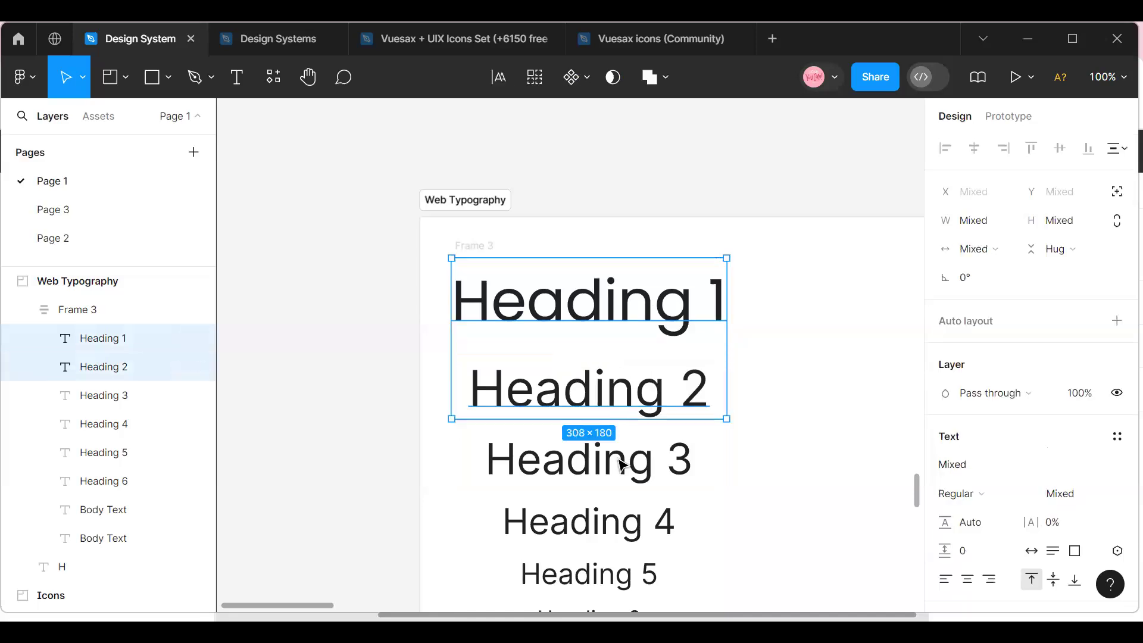
{"action": "left_click", "coordinate": [622, 470], "text": "shift"}
{"action": "left_click", "coordinate": [596, 527], "text": "shift"}
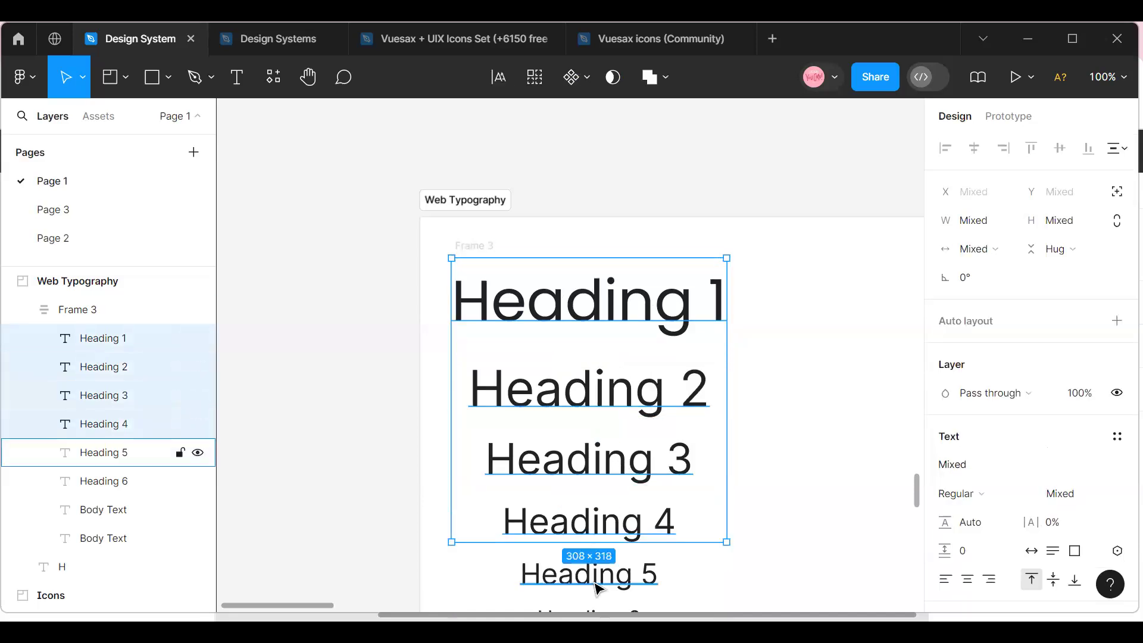
{"action": "left_click", "coordinate": [593, 565]}
{"action": "scroll", "coordinate": [708, 417], "scroll_direction": "right", "scroll_amount": 3}
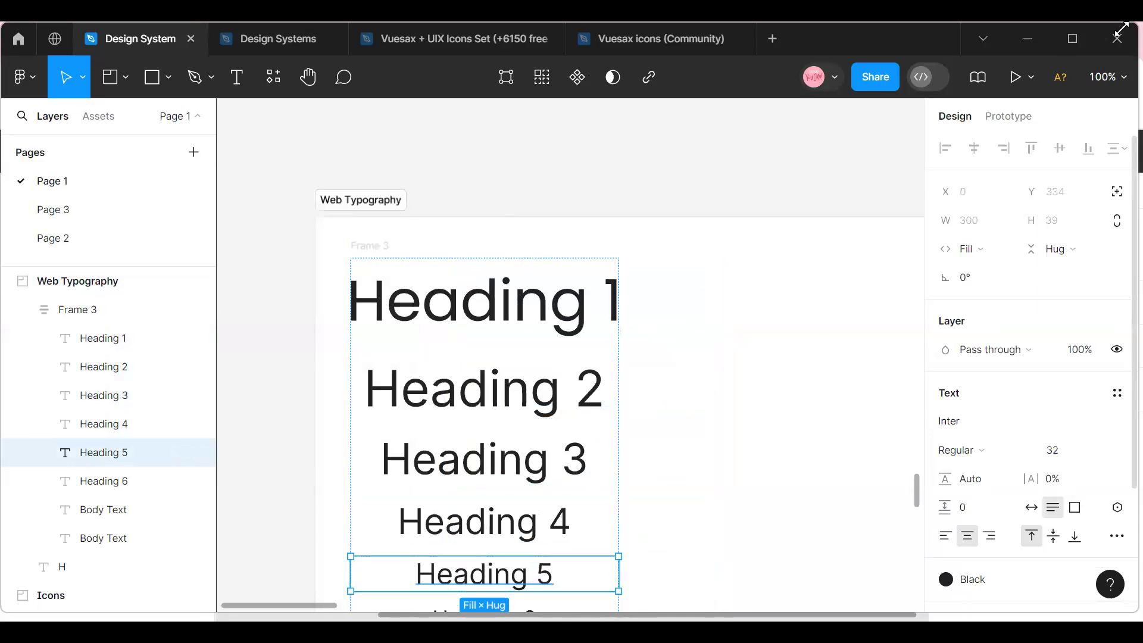
{"action": "left_click", "coordinate": [1108, 77]}
{"action": "left_click", "coordinate": [1047, 188]}
{"action": "left_click", "coordinate": [548, 336]}
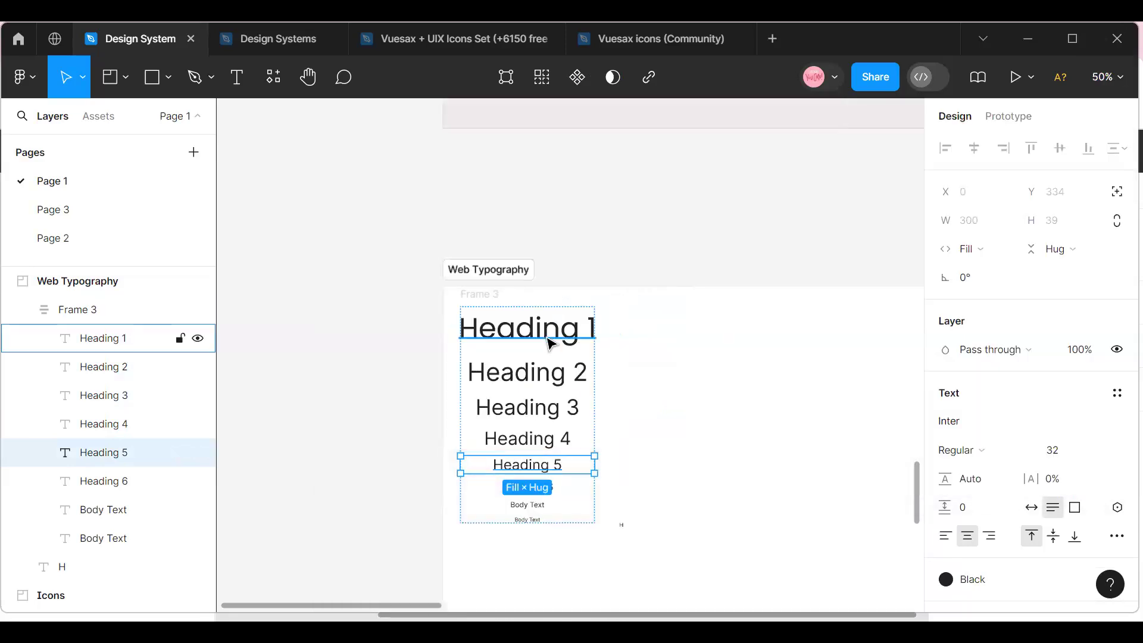
{"action": "left_click", "coordinate": [508, 378], "text": "shift"}
{"action": "left_click", "coordinate": [502, 407], "text": "shift"}
{"action": "left_click", "coordinate": [501, 442], "text": "shift"}
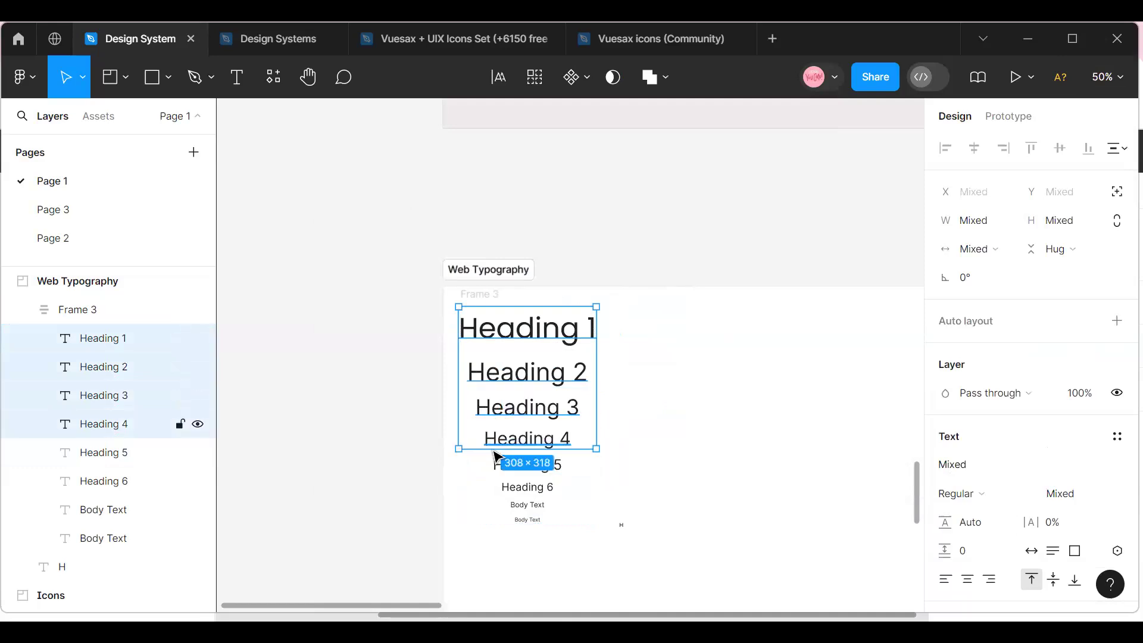
{"action": "left_click", "coordinate": [506, 470], "text": "shift"}
{"action": "left_click", "coordinate": [505, 487], "text": "shift"}
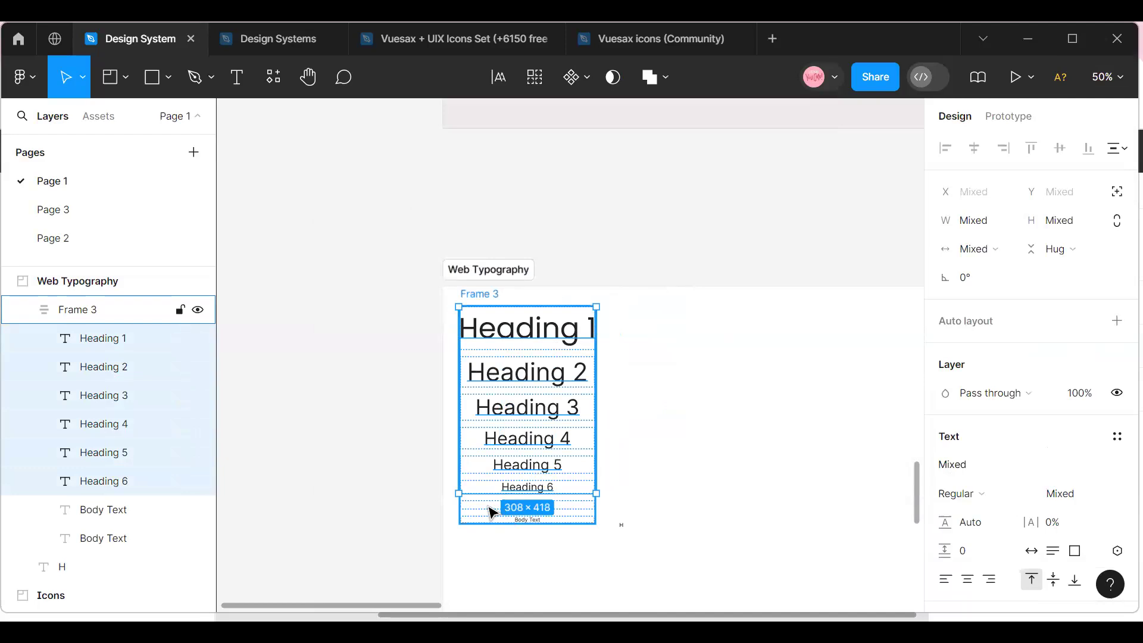
{"action": "left_click", "coordinate": [492, 512]}
Set the font of Heading 1 through Heading 6 and the larger Body Text to Inter.
{"action": "left_click", "coordinate": [523, 503]}
{"action": "left_click", "coordinate": [523, 487], "text": "shift"}
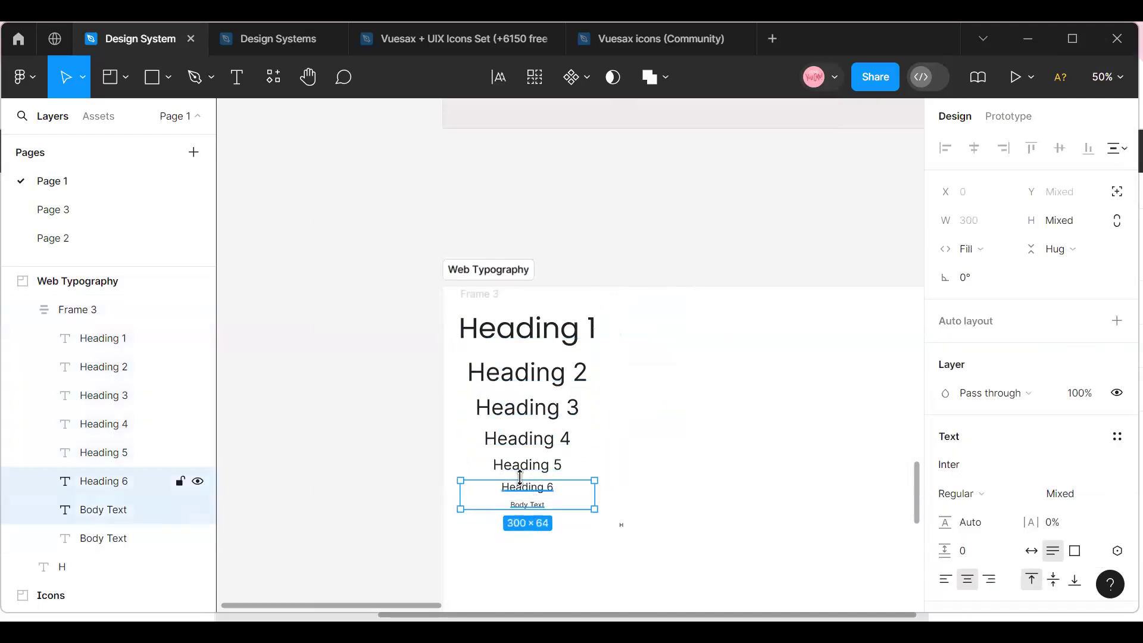
{"action": "left_click", "coordinate": [524, 466], "text": "shift"}
{"action": "left_click", "coordinate": [527, 440], "text": "shift"}
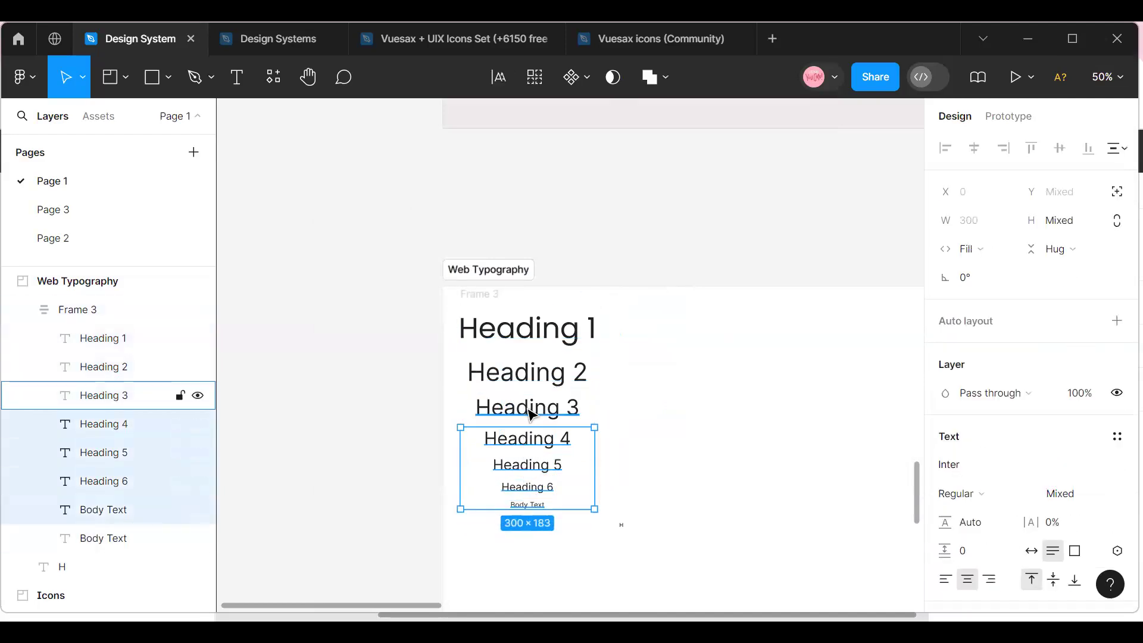
{"action": "left_click", "coordinate": [531, 407], "text": "shift"}
{"action": "left_click", "coordinate": [534, 372], "text": "shift"}
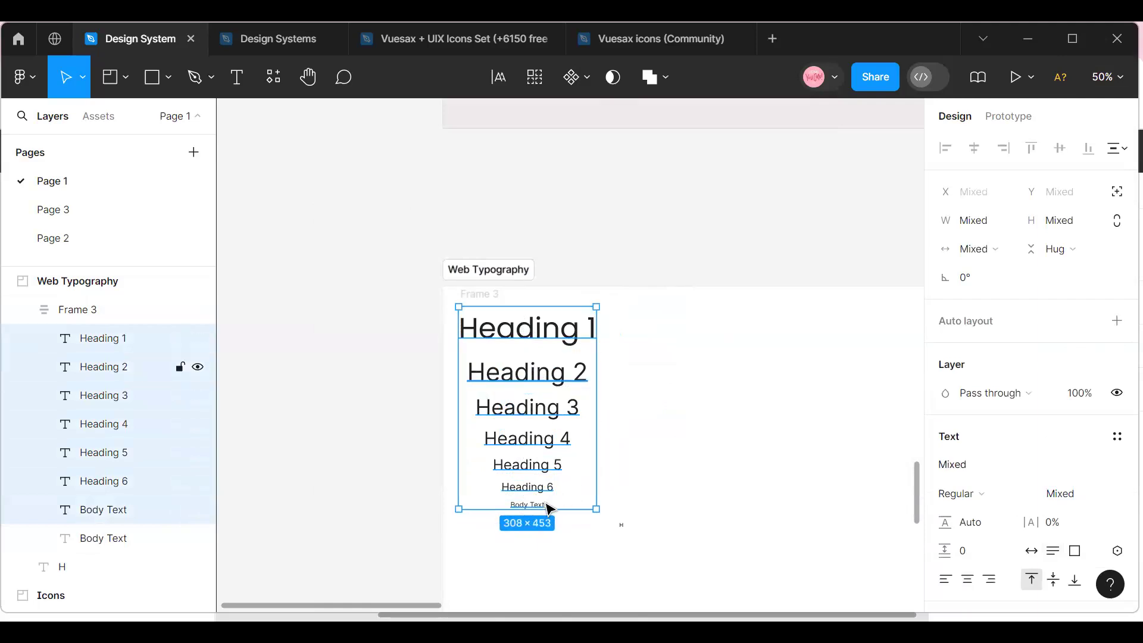
{"action": "left_click", "coordinate": [957, 470]}
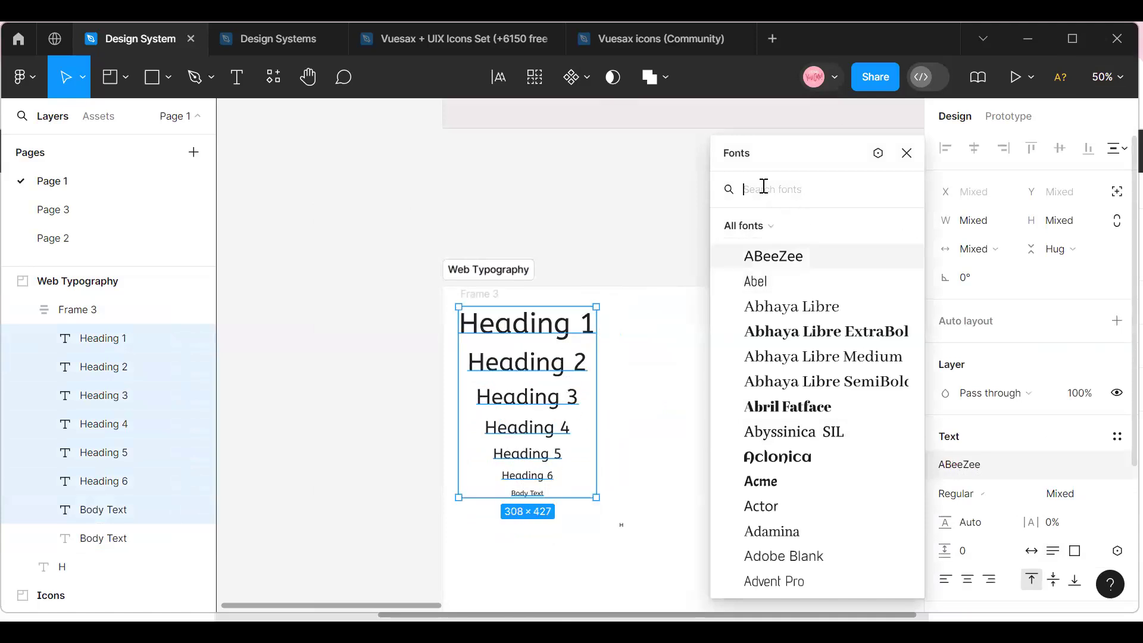
{"action": "scroll", "coordinate": [806, 321], "scroll_direction": "down", "scroll_amount": 15}
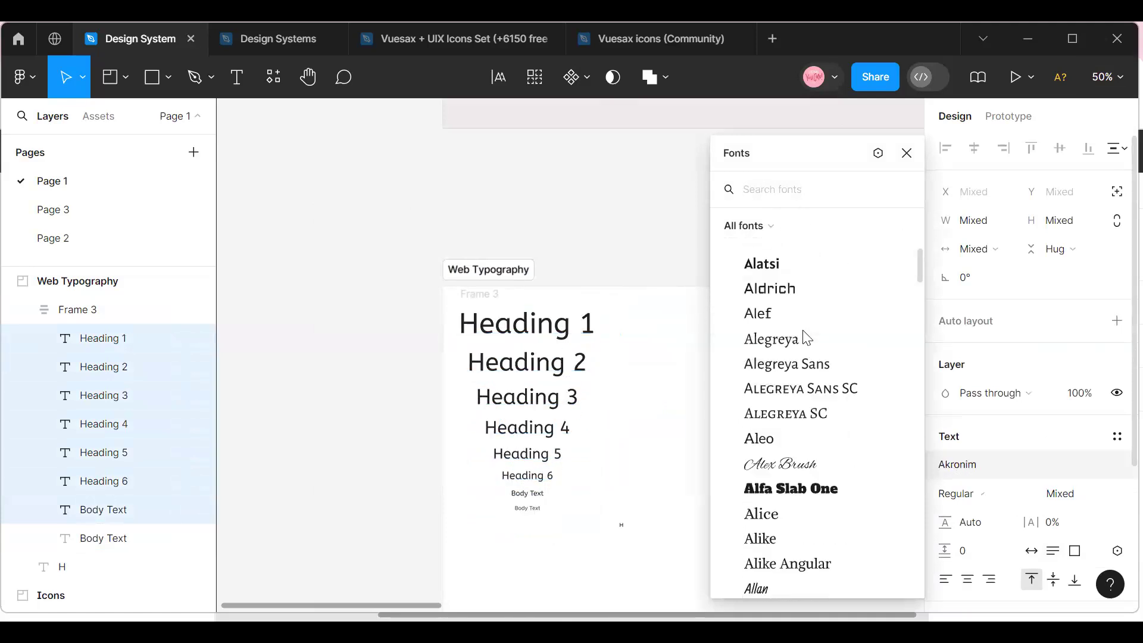
{"action": "scroll", "coordinate": [807, 340], "scroll_direction": "down", "scroll_amount": 8}
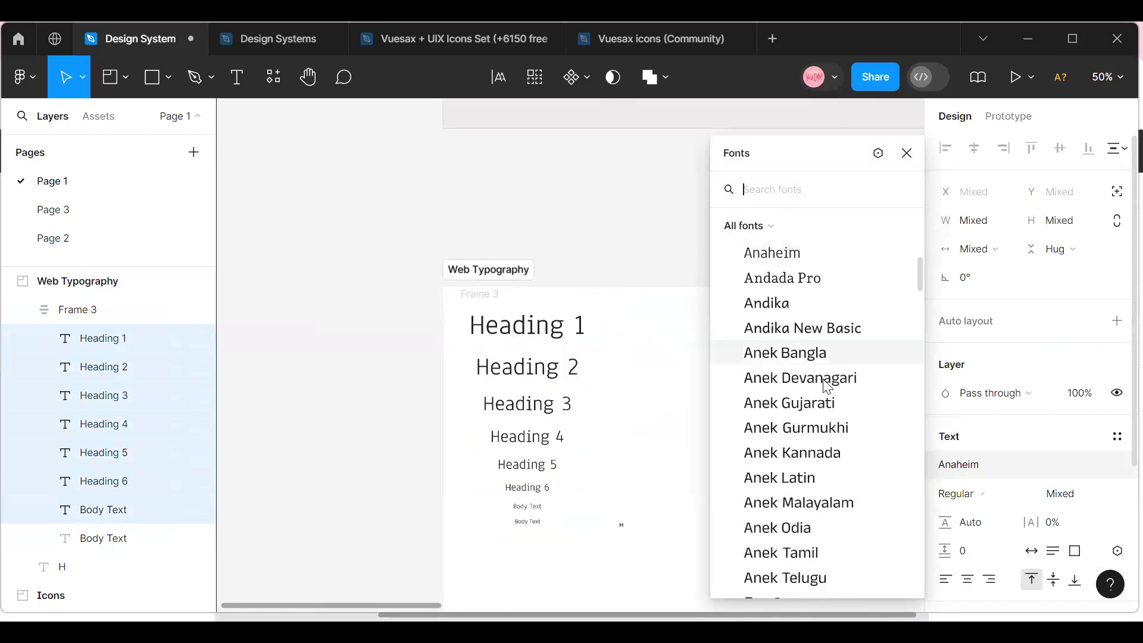
{"action": "scroll", "coordinate": [821, 381], "scroll_direction": "up", "scroll_amount": 6}
{"action": "scroll", "coordinate": [818, 375], "scroll_direction": "up", "scroll_amount": 12}
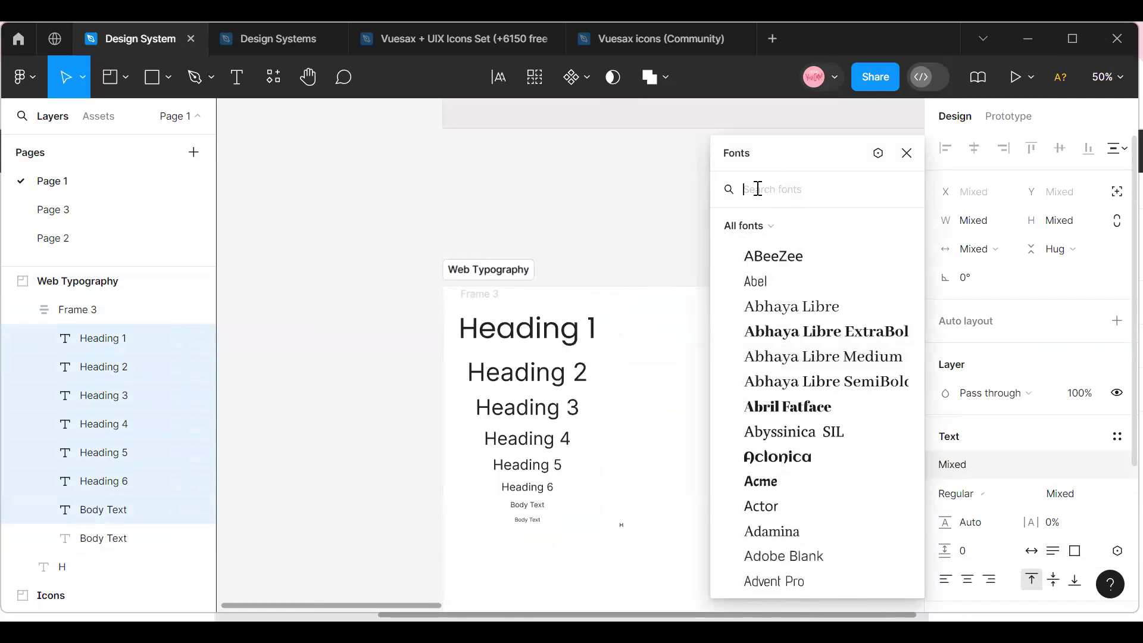
{"action": "type", "text": "Inter"}
{"action": "left_click", "coordinate": [788, 231]}
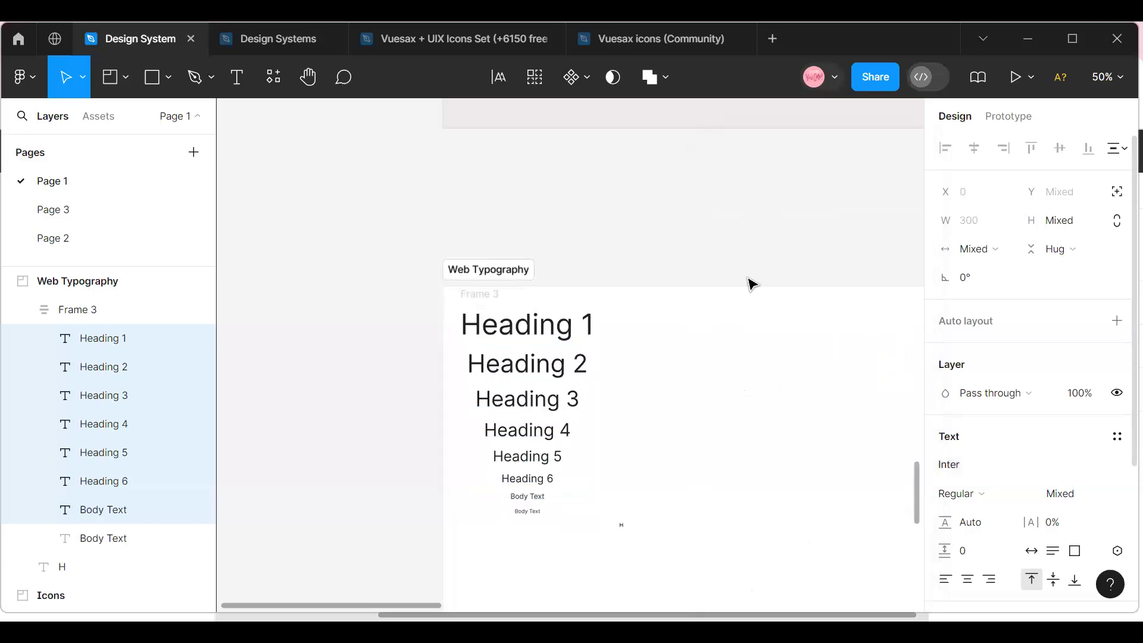
Move the auto layout text frame within the Web Typography frame to X 56, Y 117.
{"action": "left_click", "coordinate": [522, 530]}
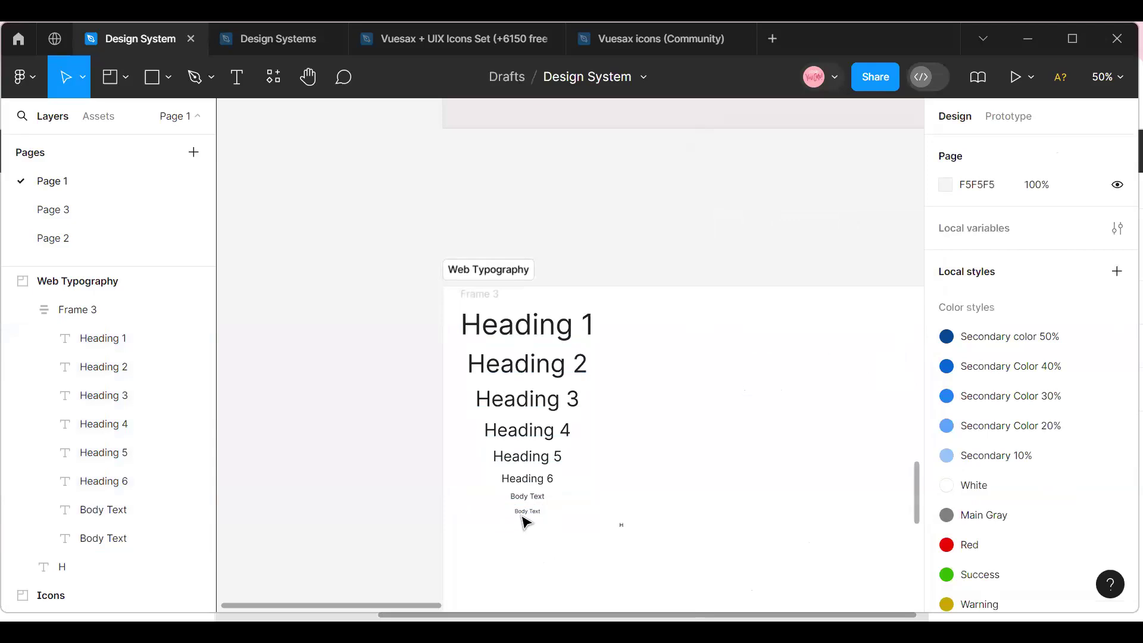
{"action": "left_click", "coordinate": [522, 512]}
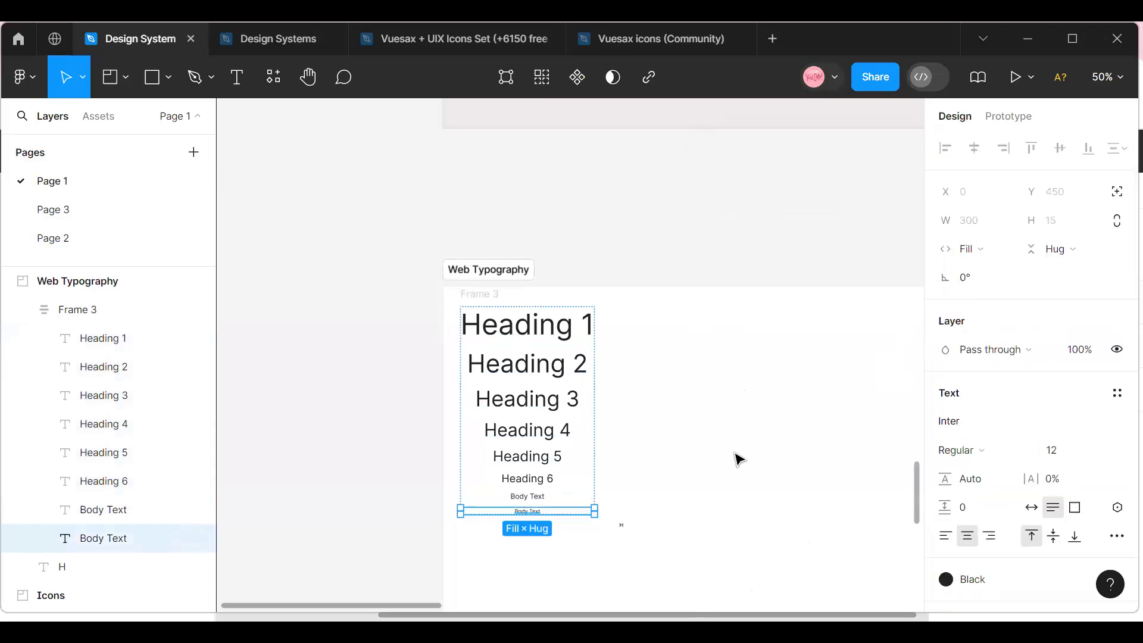
{"action": "left_click", "coordinate": [599, 347]}
{"action": "left_click", "coordinate": [480, 295]}
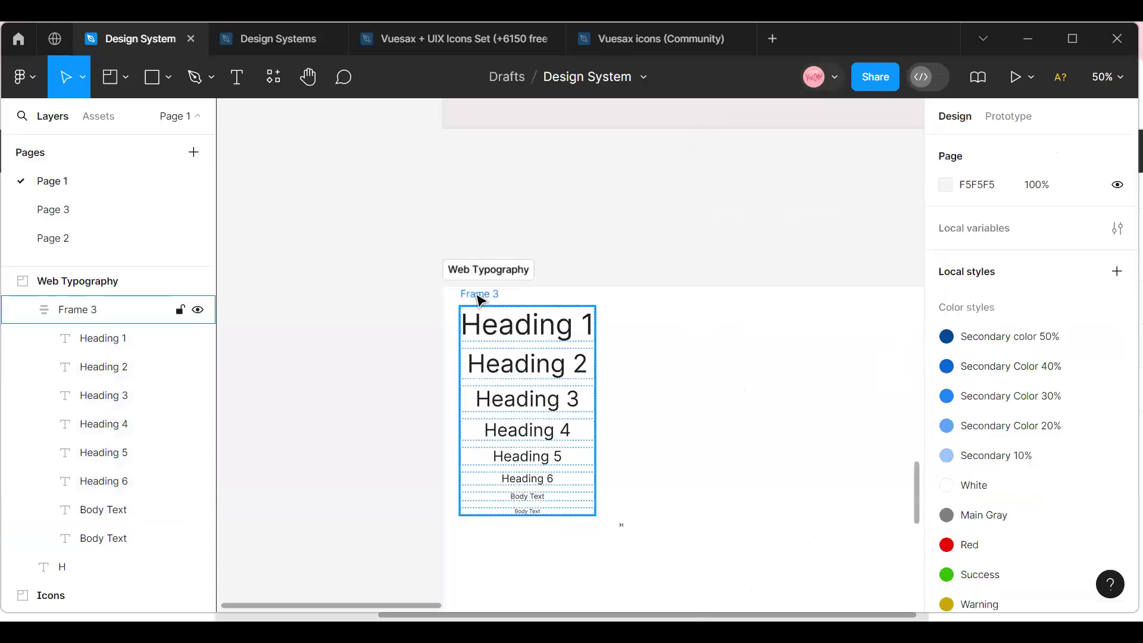
{"action": "left_click_drag", "start_coordinate": [519, 360], "coordinate": [528, 392]}
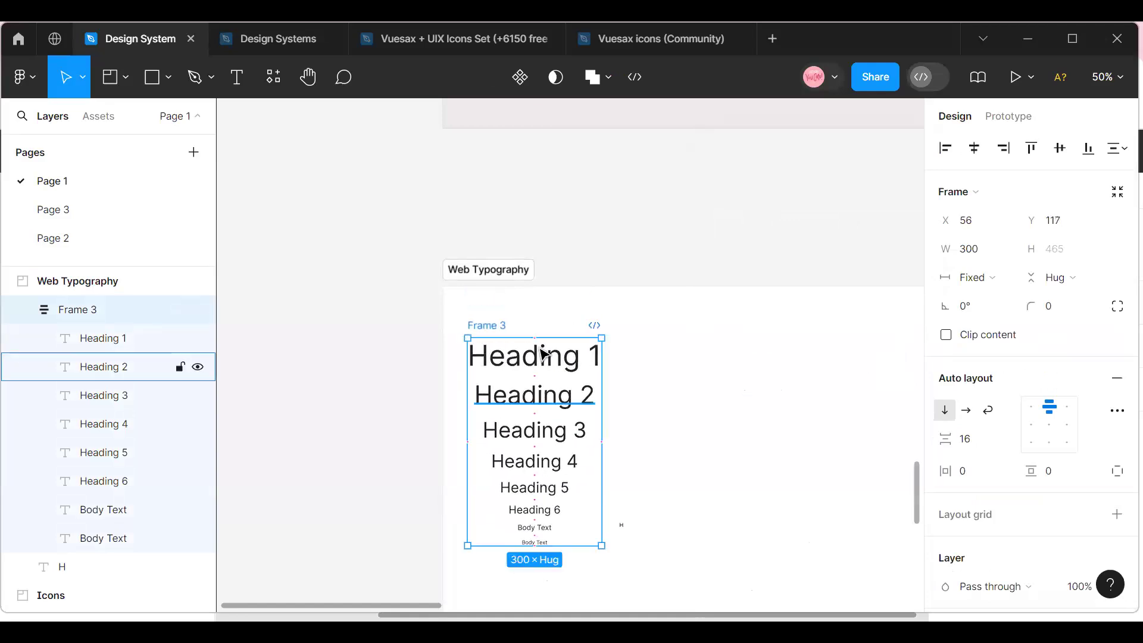
Examine the text properties of Heading 1, Heading 2 and Heading 3 at 100% zoom.
{"action": "left_click", "coordinate": [1119, 82]}
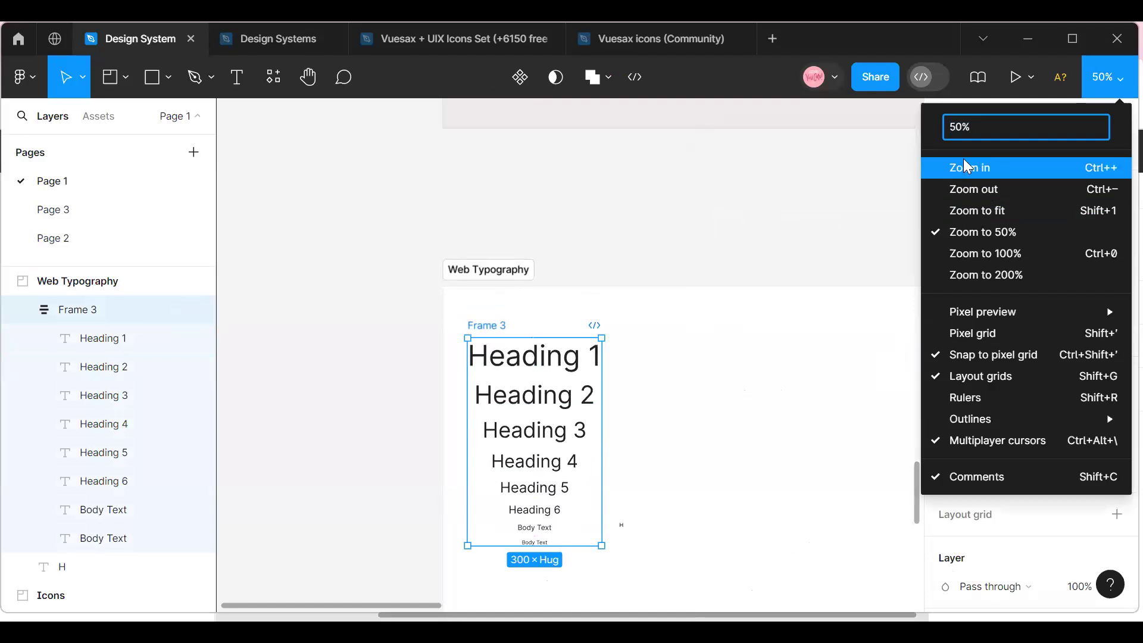
{"action": "left_click", "coordinate": [988, 168]}
{"action": "left_click", "coordinate": [496, 365]}
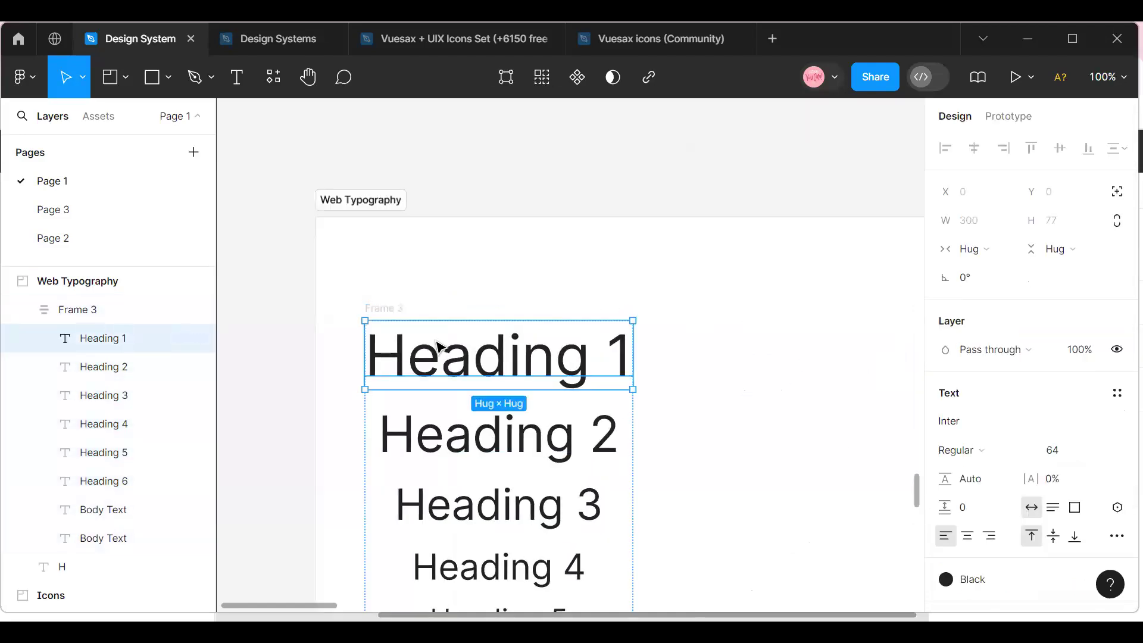
{"action": "left_click", "coordinate": [448, 447]}
{"action": "left_click", "coordinate": [439, 509]}
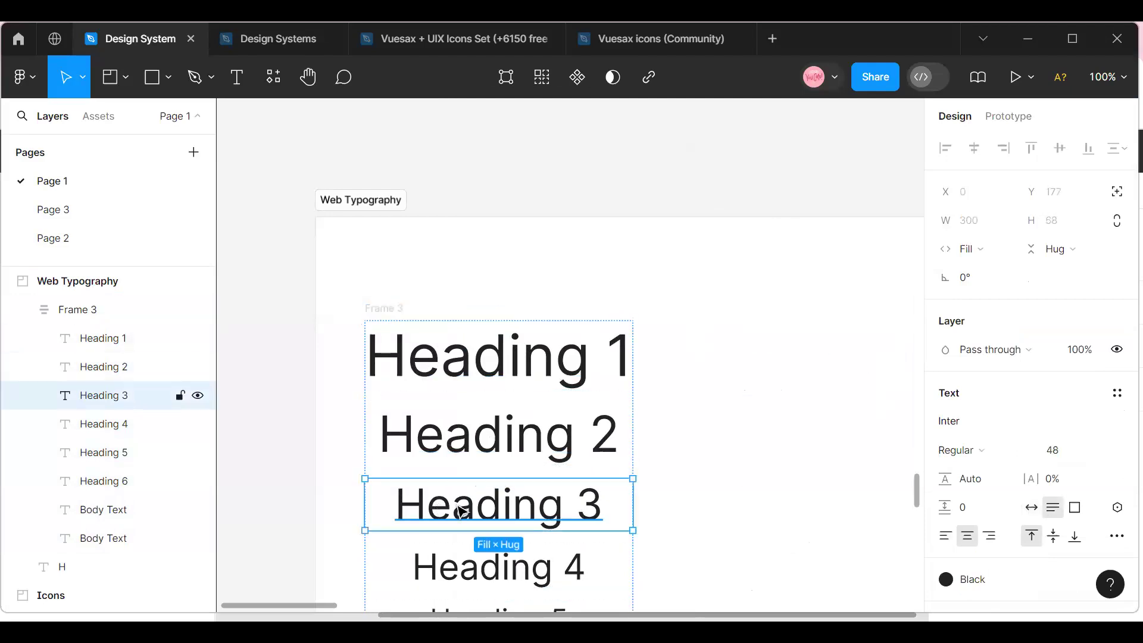
{"action": "scroll", "coordinate": [459, 509], "scroll_direction": "down", "scroll_amount": 1}
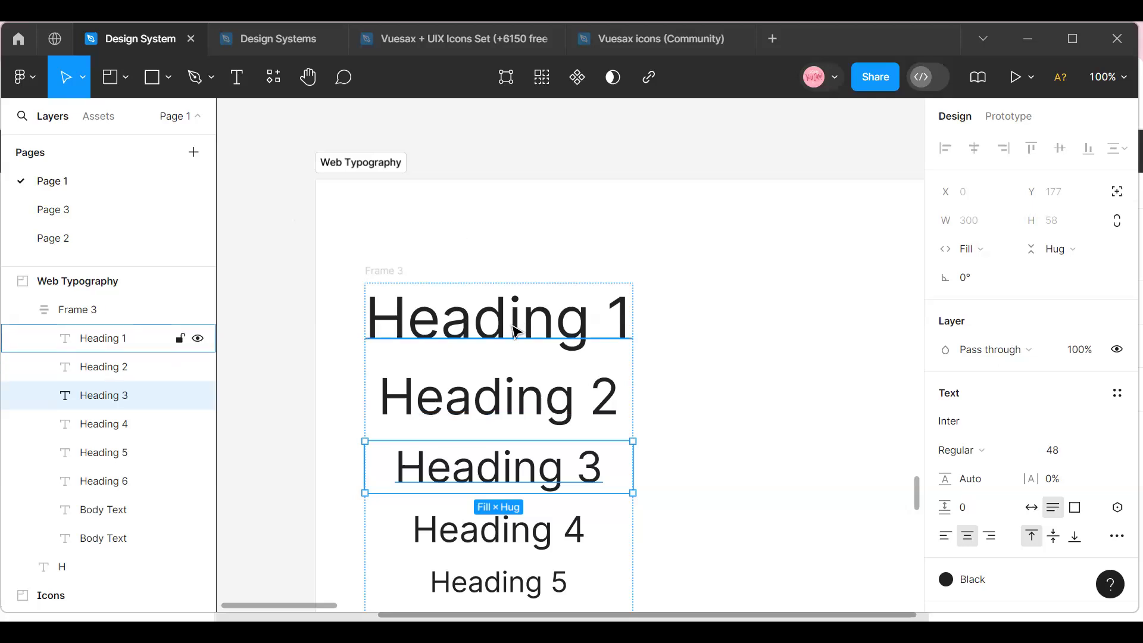
{"action": "left_click", "coordinate": [593, 330]}
{"action": "key", "text": "Escape"}
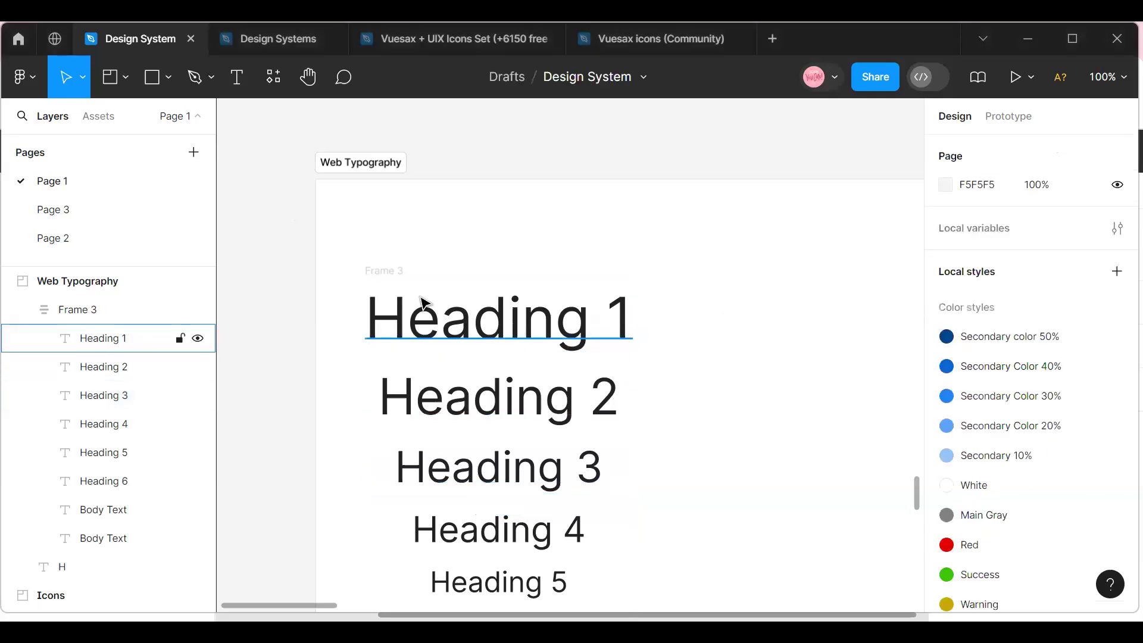
Preview the available font weights on Heading 1 and keep Regular.
{"action": "left_click", "coordinate": [426, 332]}
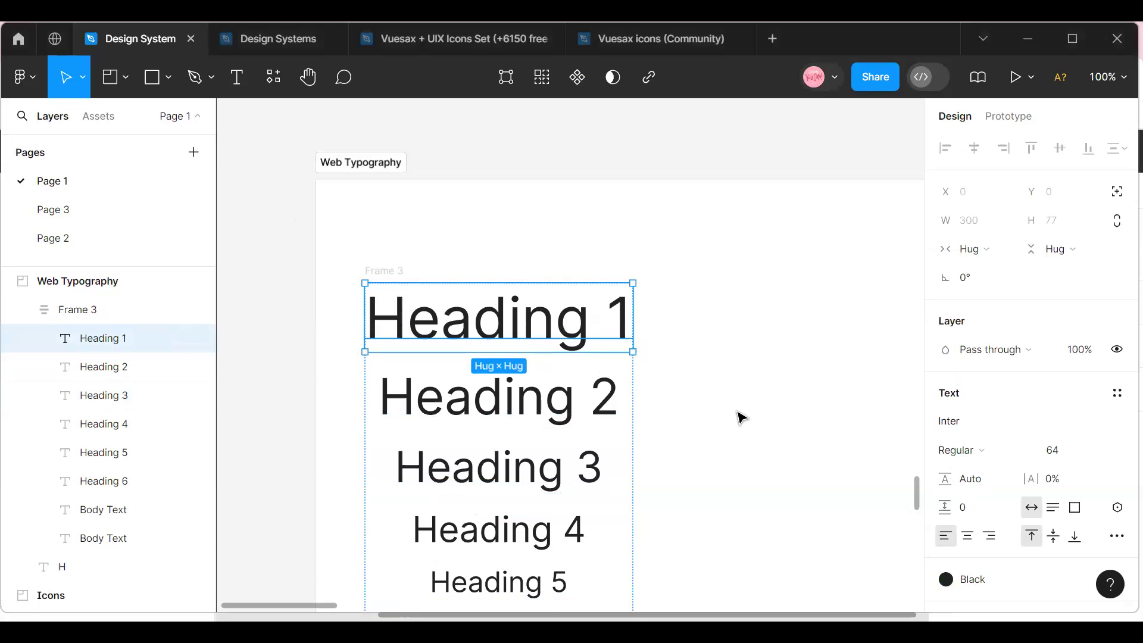
{"action": "left_click", "coordinate": [1029, 453]}
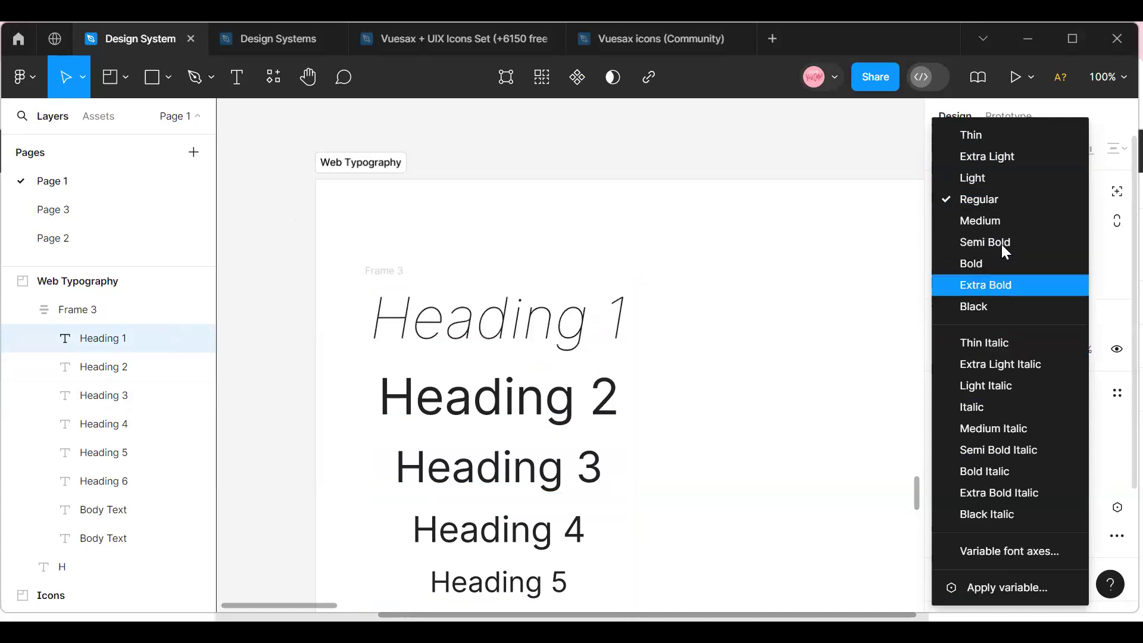
{"action": "left_click", "coordinate": [990, 201]}
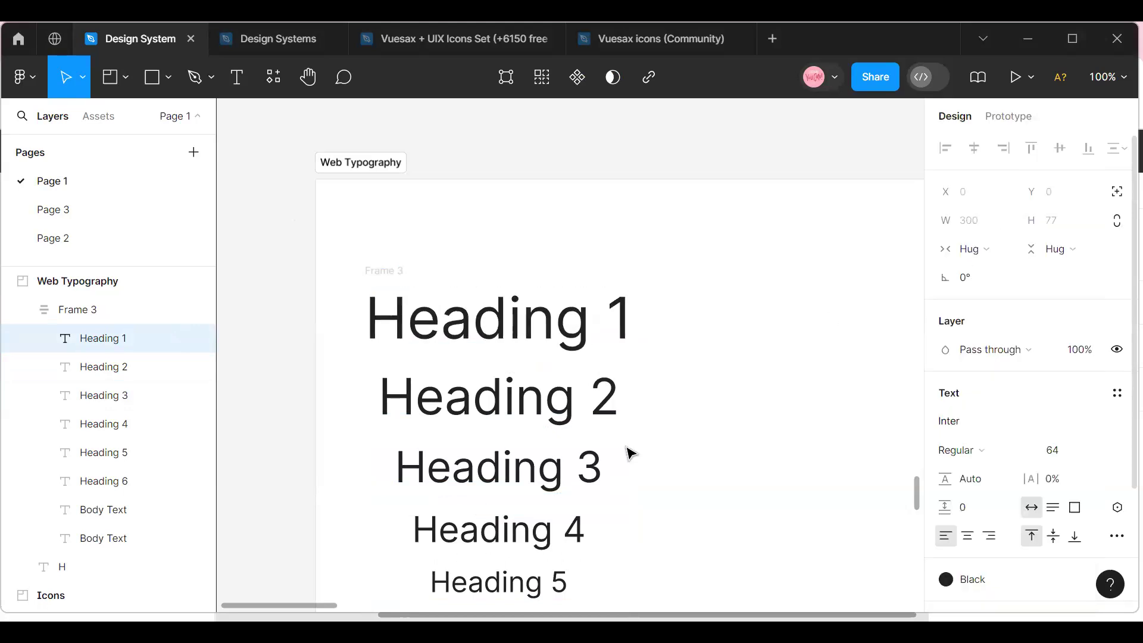
{"action": "left_click", "coordinate": [696, 414]}
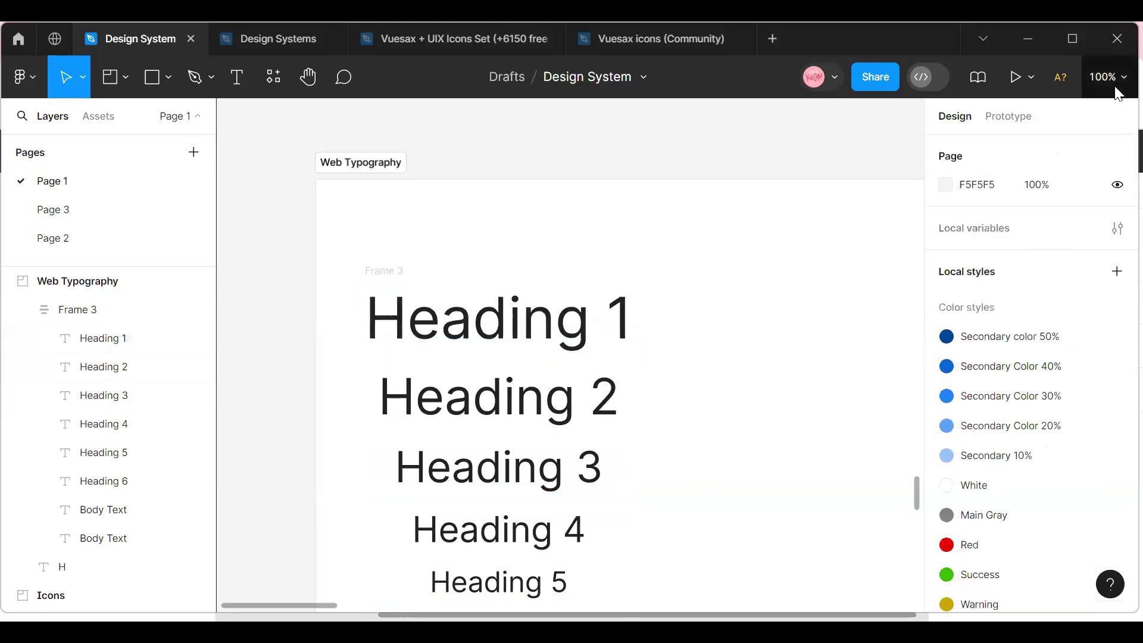
Set the font weight of all six headings and both body texts to Regular.
{"action": "left_click", "coordinate": [1110, 77]}
{"action": "left_click", "coordinate": [1021, 189]}
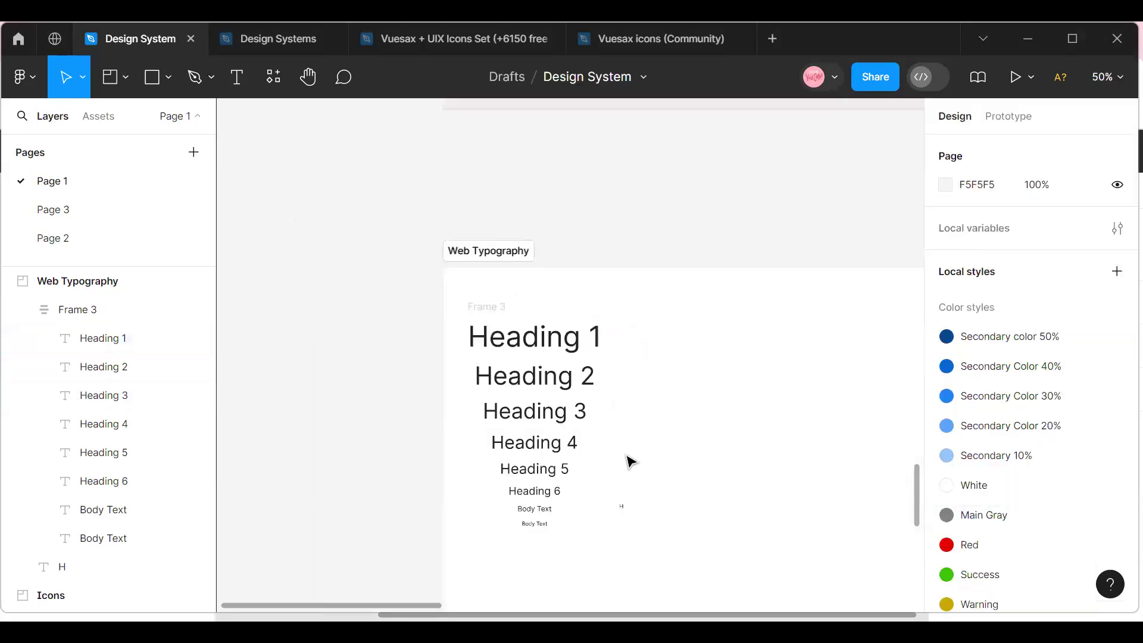
{"action": "left_click", "coordinate": [541, 356]}
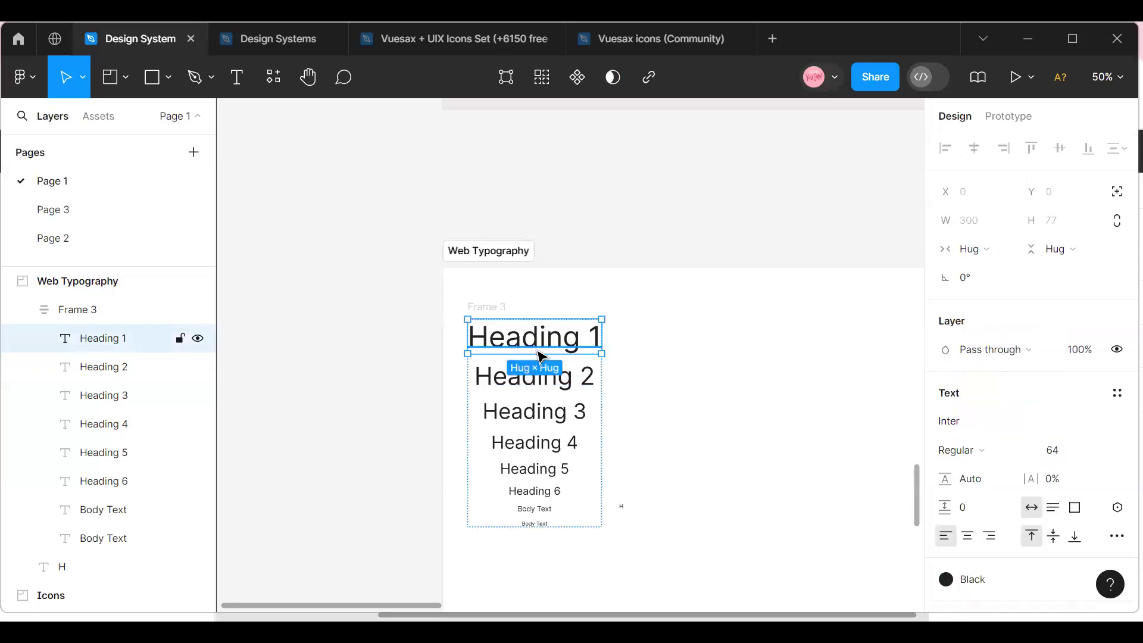
{"action": "left_click", "coordinate": [547, 386], "text": "shift"}
{"action": "left_click", "coordinate": [523, 416], "text": "shift"}
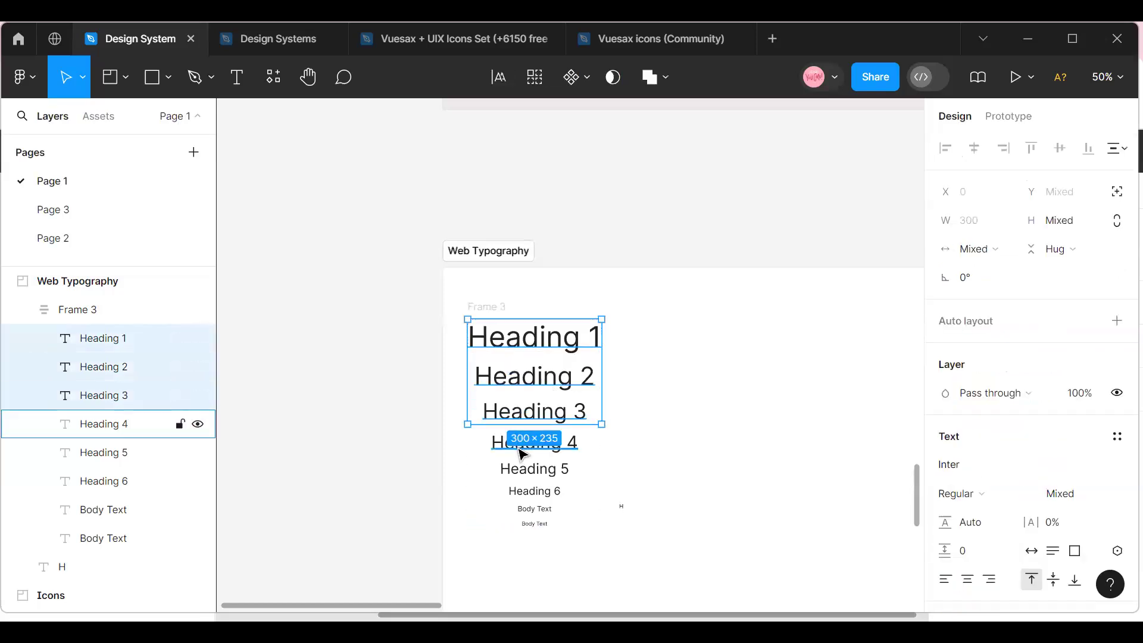
{"action": "left_click", "coordinate": [523, 446], "text": "shift"}
{"action": "left_click", "coordinate": [517, 470], "text": "shift"}
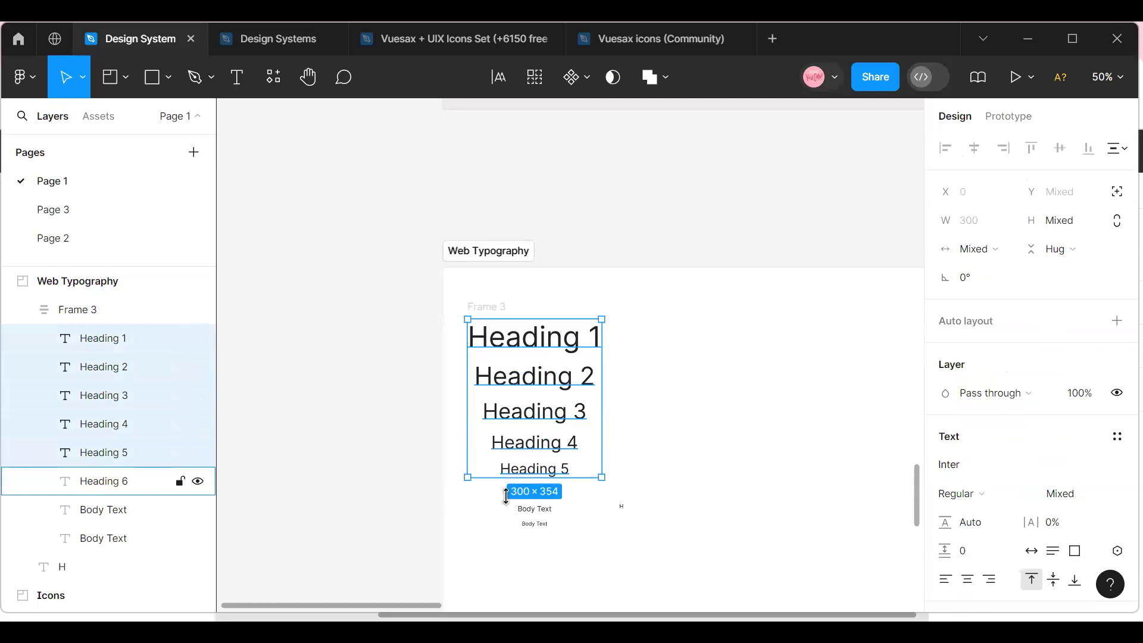
{"action": "left_click", "coordinate": [506, 494], "text": "shift"}
{"action": "left_click", "coordinate": [526, 524], "text": "shift"}
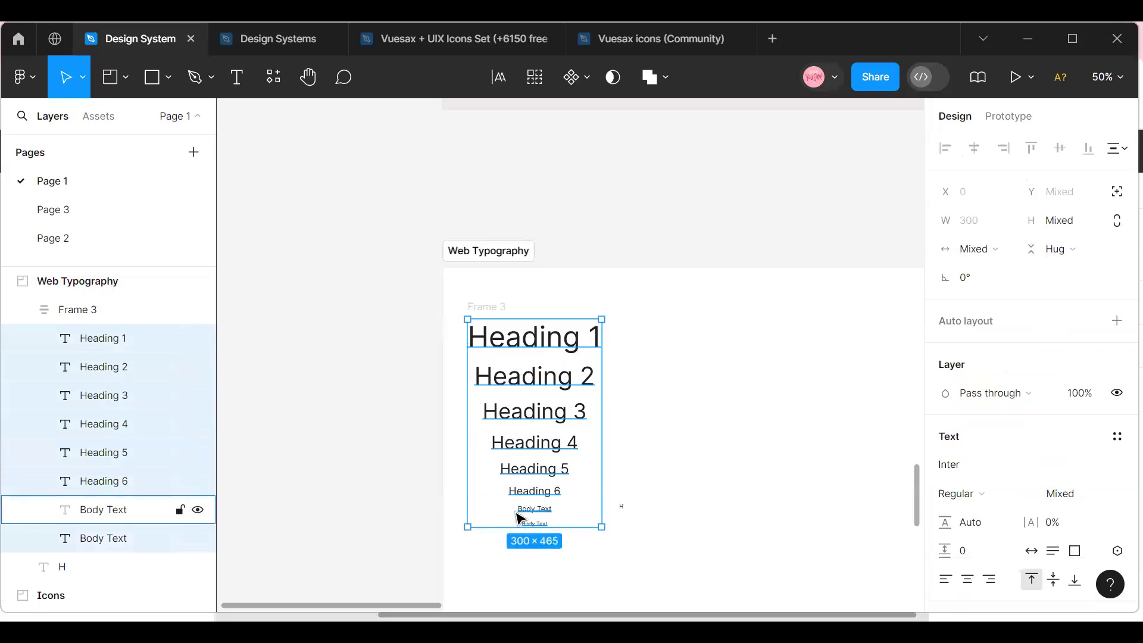
{"action": "left_click", "coordinate": [1019, 494]}
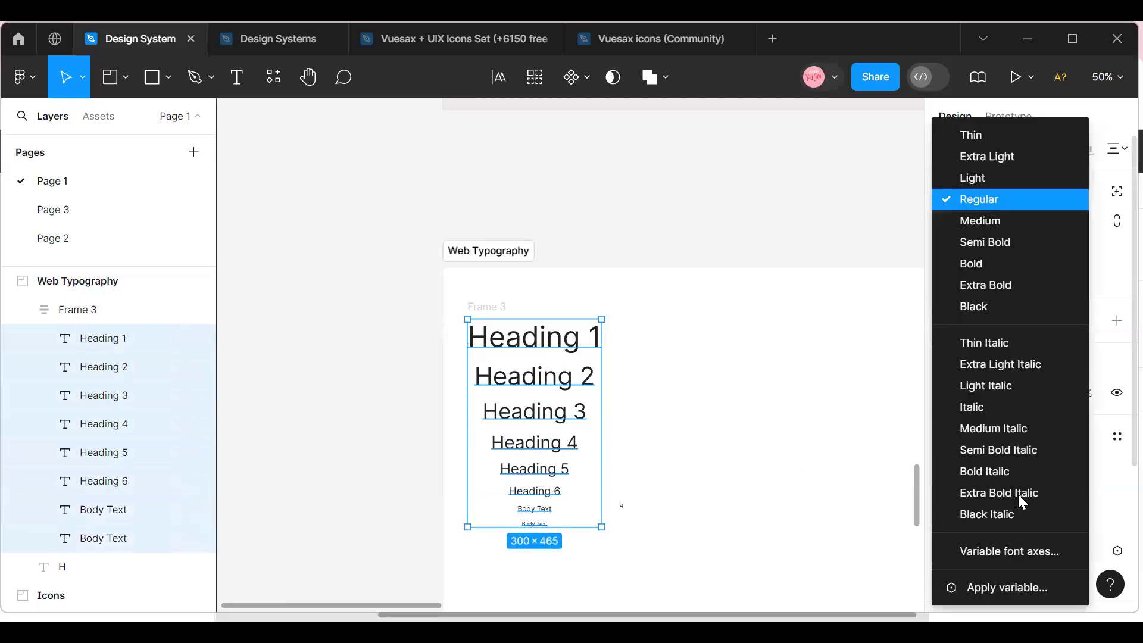
{"action": "left_click", "coordinate": [975, 199]}
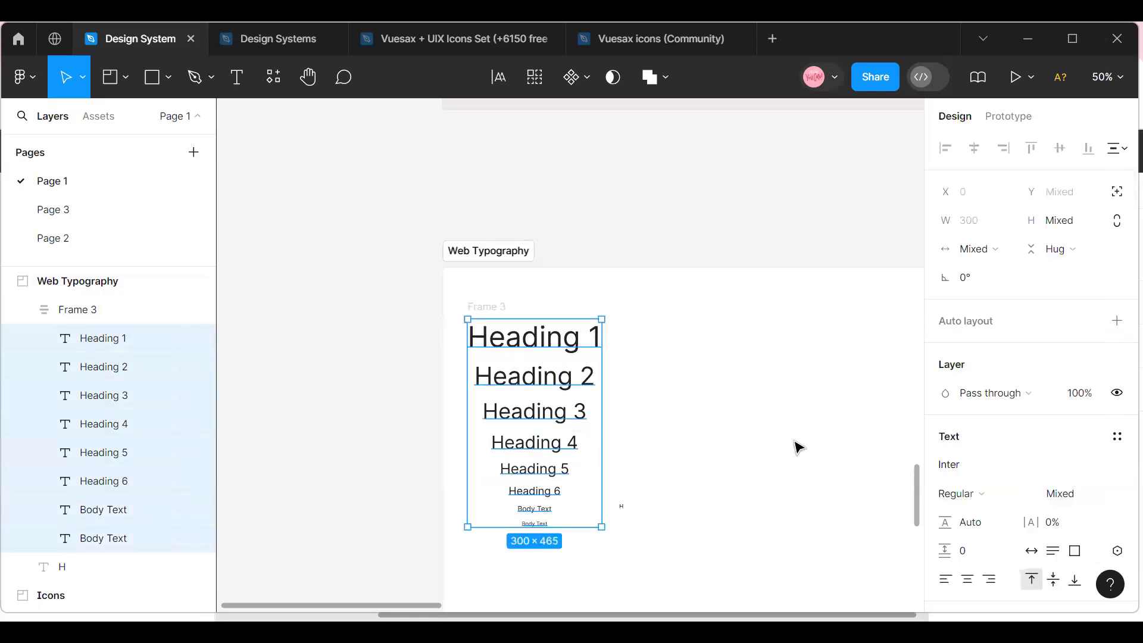
Set the vertical gap between items in the auto layout text frame to 32.
{"action": "left_click", "coordinate": [702, 468]}
{"action": "left_click", "coordinate": [485, 306]}
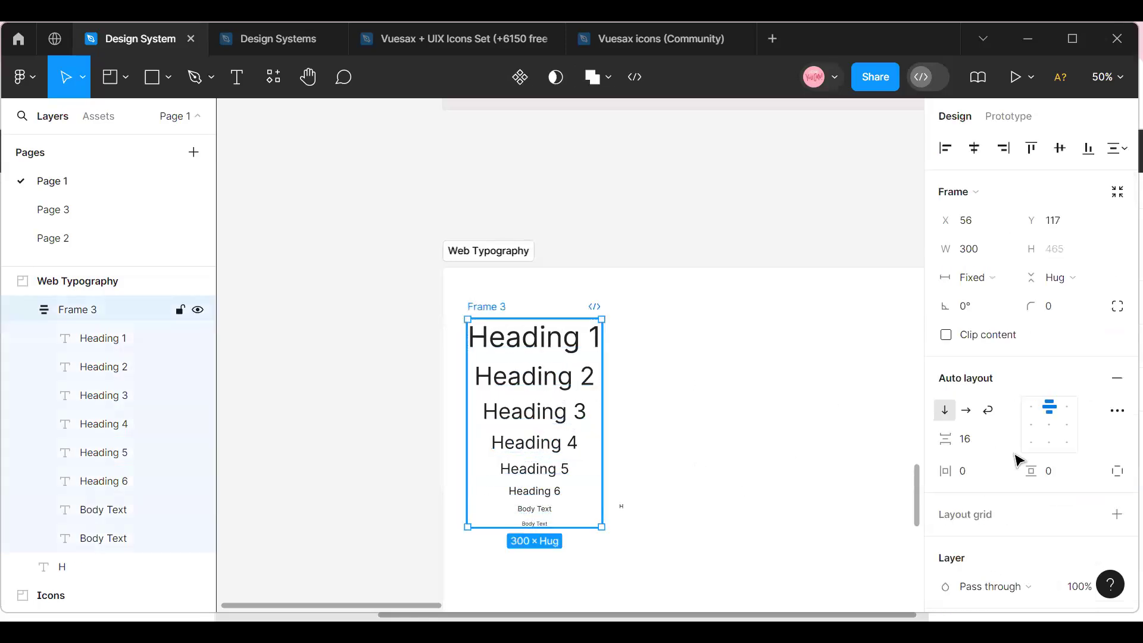
{"action": "left_click_drag", "start_coordinate": [944, 438], "coordinate": [964, 475]}
{"action": "left_click", "coordinate": [525, 293]}
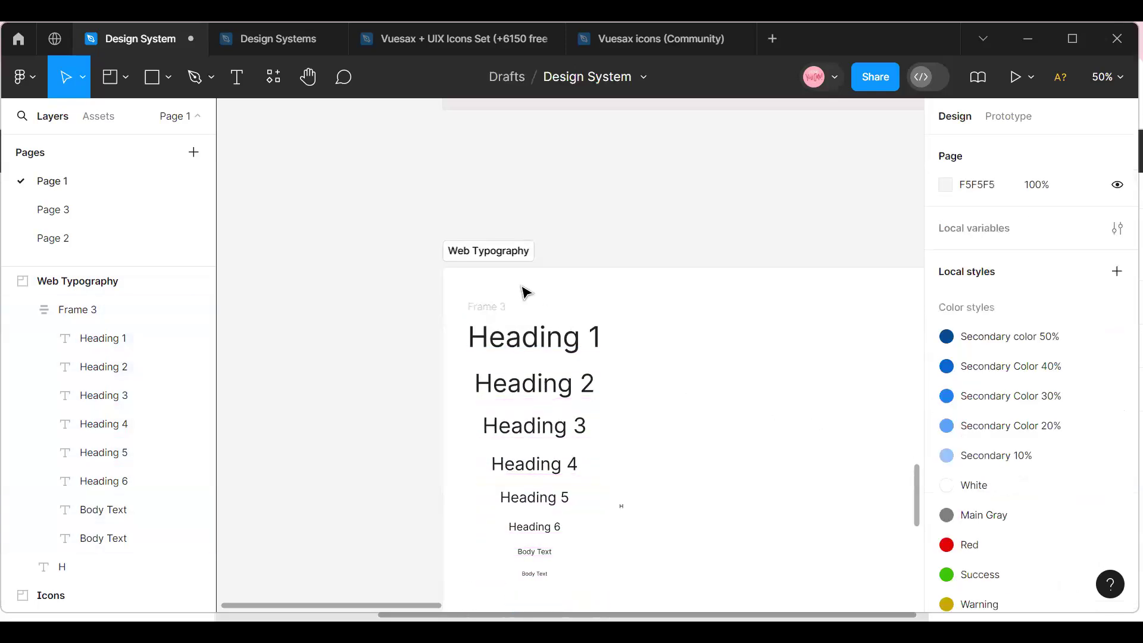
Rename the auto layout text frame as Regular.
{"action": "double_click", "coordinate": [494, 307]}
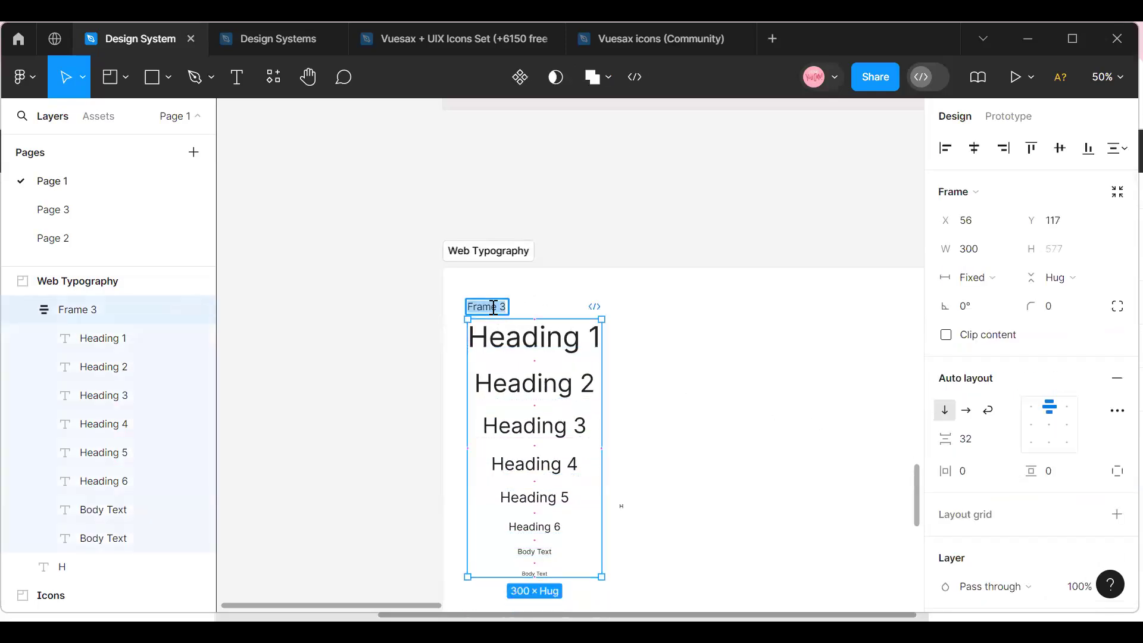
{"action": "type", "text": "Regular"}
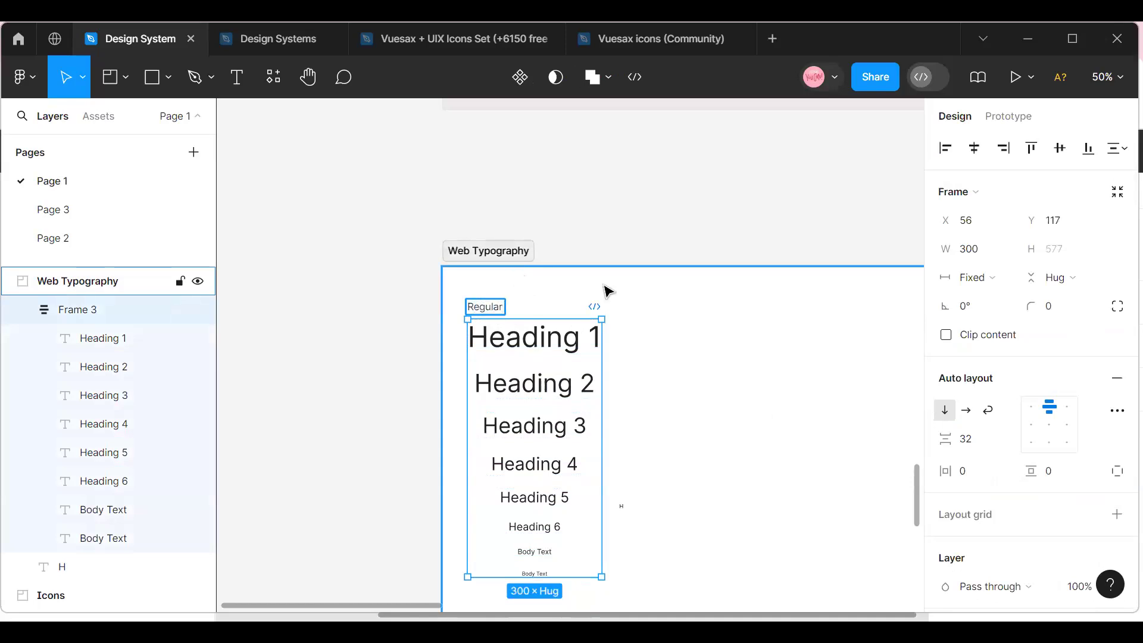
{"action": "left_click", "coordinate": [652, 388]}
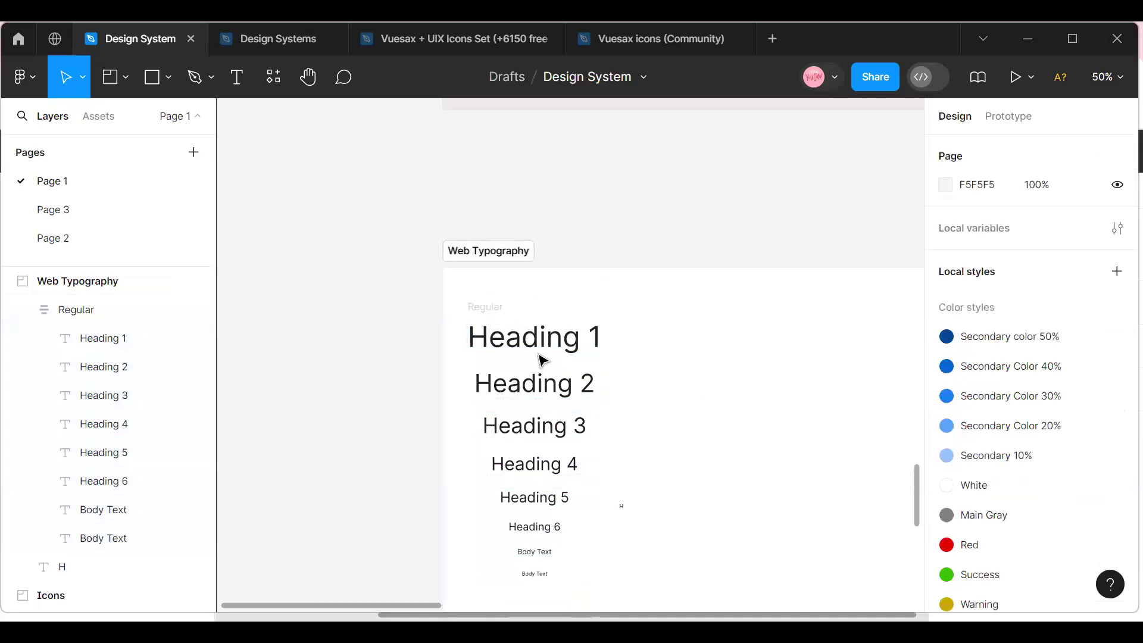
Duplicate the Regular text column beside the original and name the copy Semi Bold.
{"action": "left_click", "coordinate": [500, 313]}
{"action": "key", "text": "ctrl+d"}
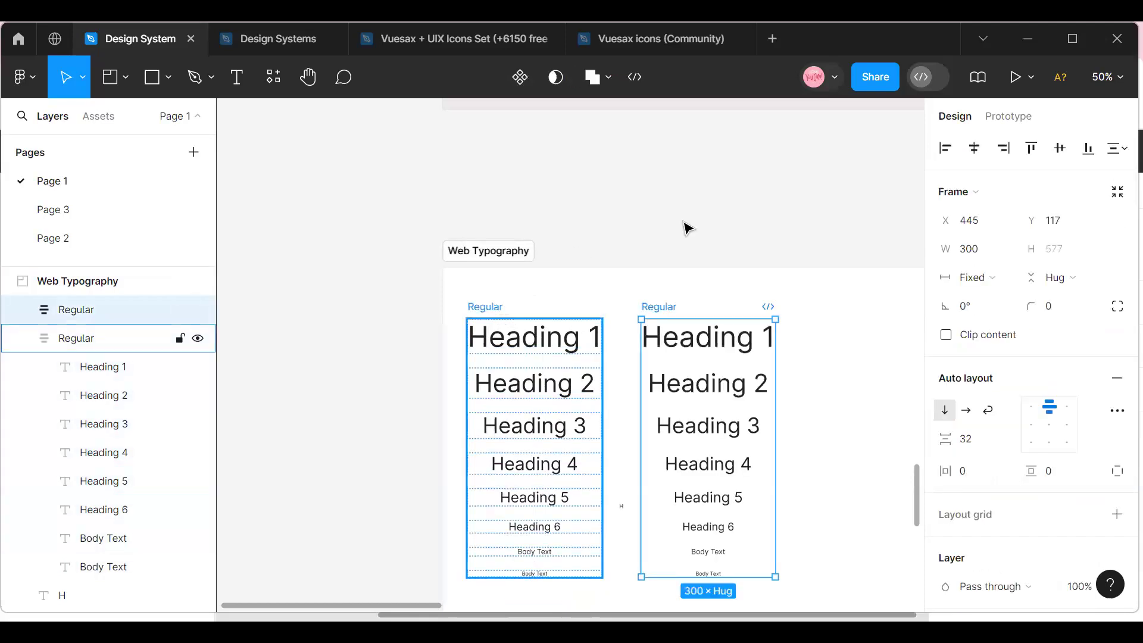
{"action": "double_click", "coordinate": [659, 306]}
{"action": "type", "text": "Semi Bold"}
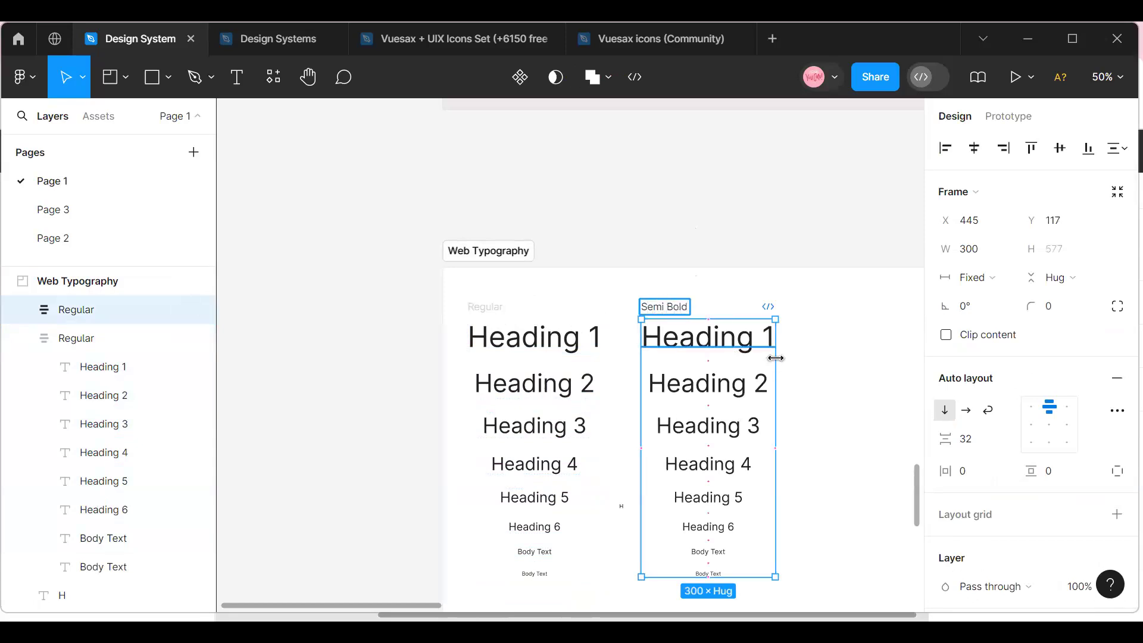
{"action": "left_click", "coordinate": [833, 342]}
Set the font weight of all six headings and both body texts in the second column to Medium.
{"action": "left_click", "coordinate": [738, 350]}
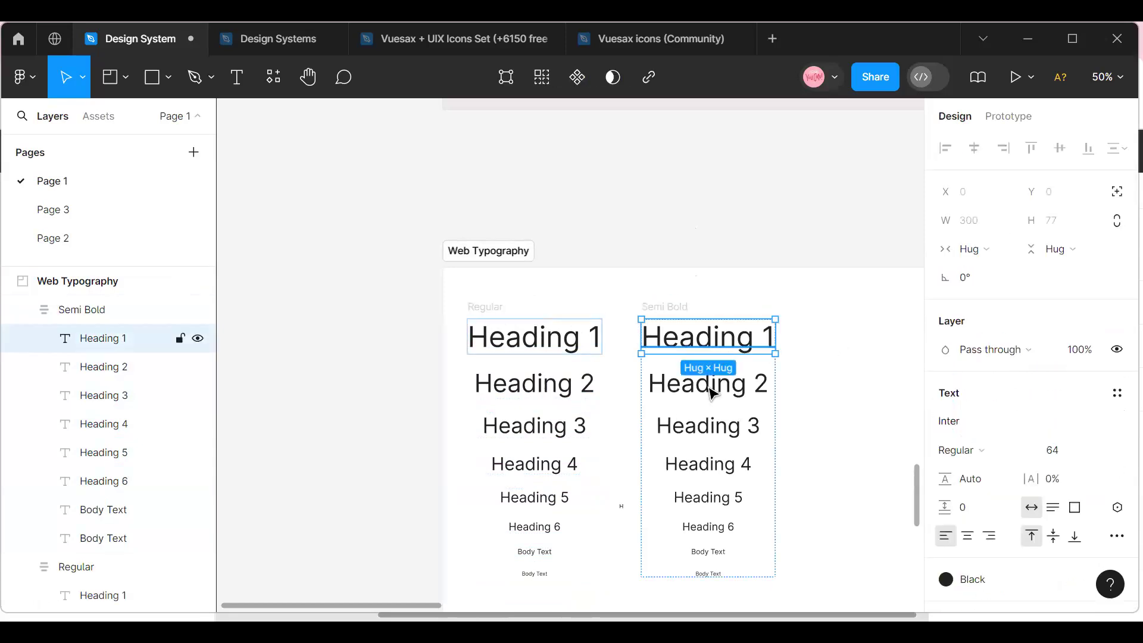
{"action": "left_click", "coordinate": [710, 383], "text": "shift"}
{"action": "left_click", "coordinate": [710, 425], "text": "shift"}
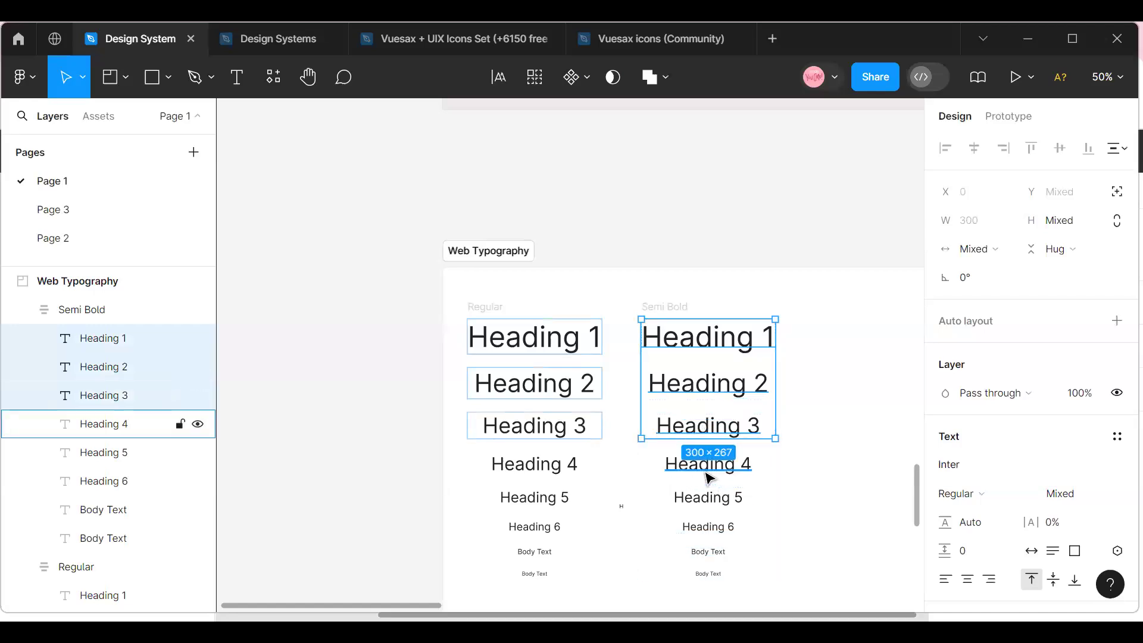
{"action": "left_click", "coordinate": [711, 476], "text": "shift"}
{"action": "left_click", "coordinate": [700, 504], "text": "shift"}
{"action": "left_click", "coordinate": [695, 534], "text": "shift"}
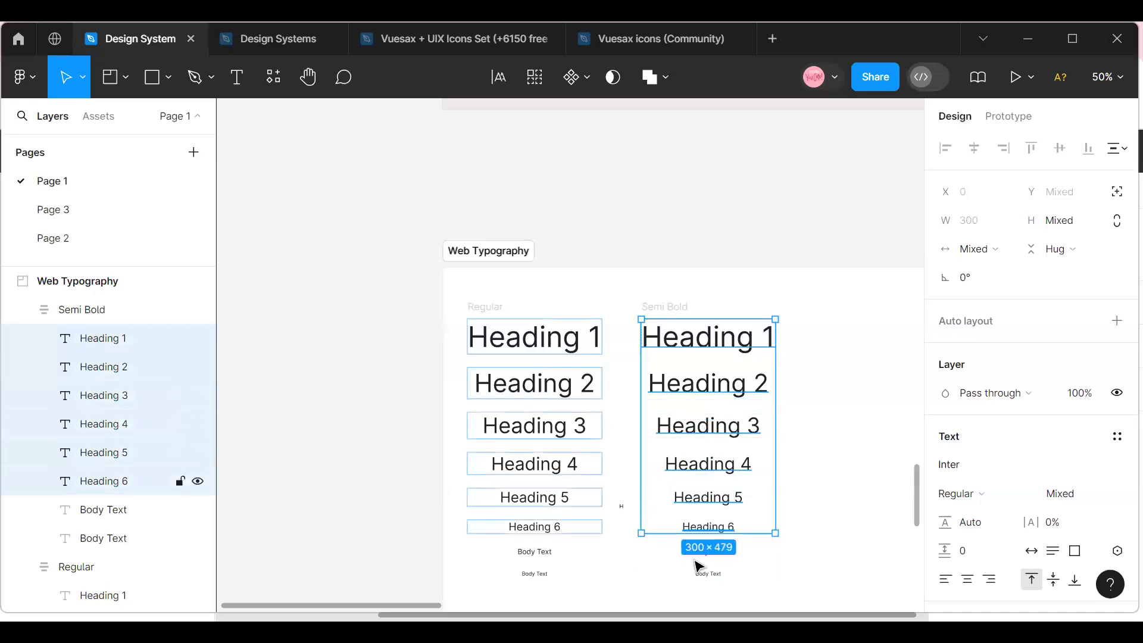
{"action": "left_click", "coordinate": [694, 552], "text": "shift"}
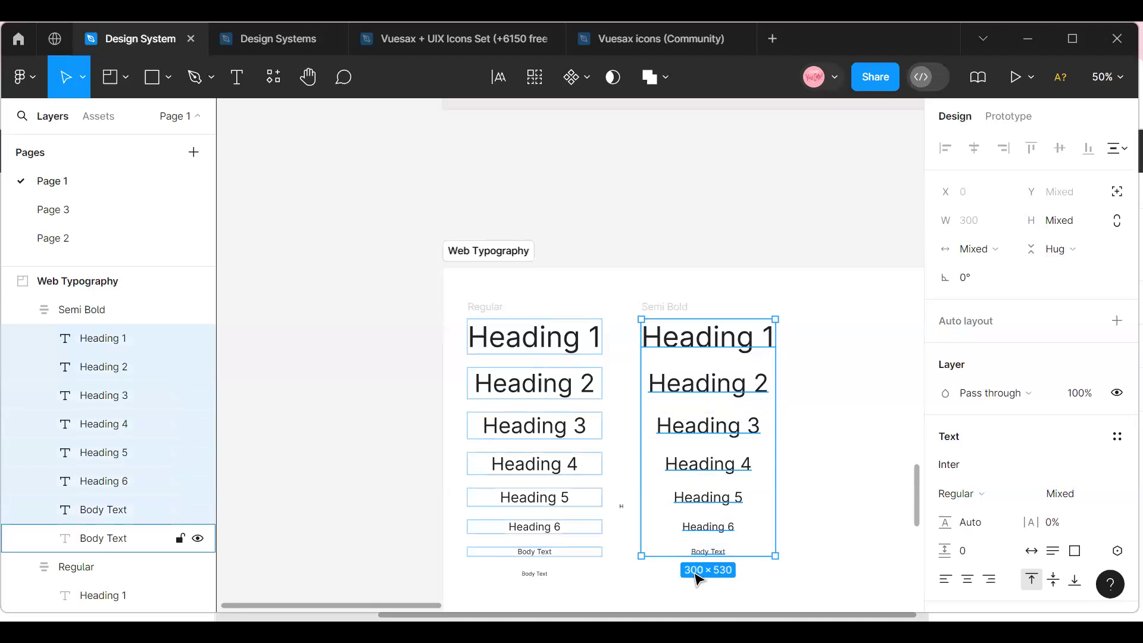
{"action": "left_click", "coordinate": [694, 573], "text": "shift"}
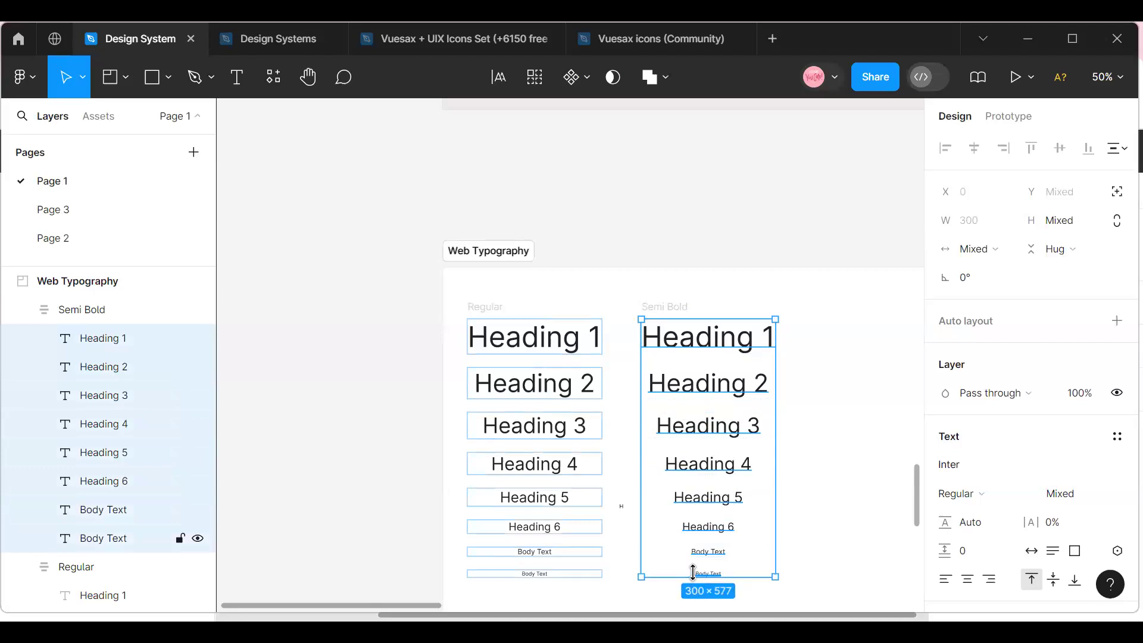
{"action": "left_click", "coordinate": [1028, 497]}
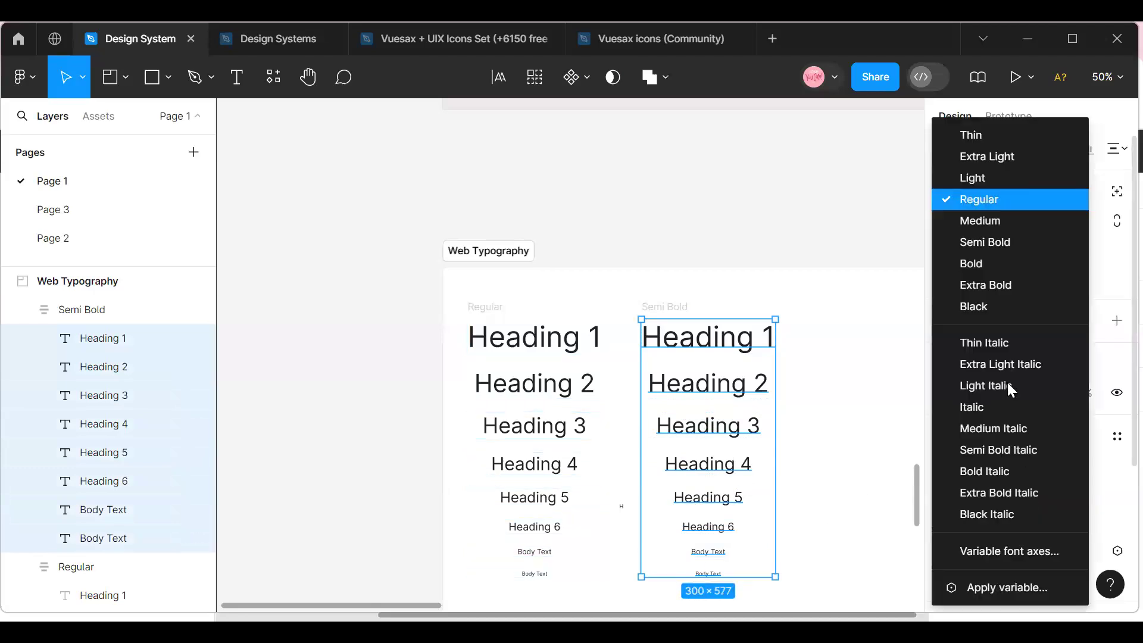
{"action": "left_click", "coordinate": [1003, 227]}
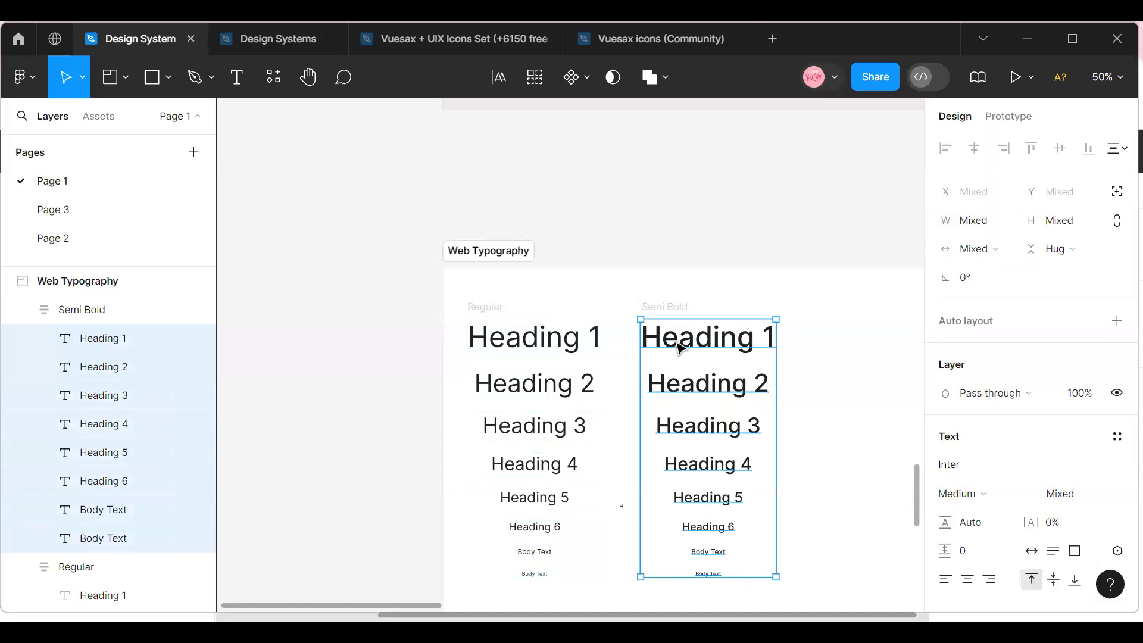
Rename the second text column as Medium and duplicate it to create a third column.
{"action": "left_click", "coordinate": [662, 308]}
{"action": "double_click", "coordinate": [663, 307]}
{"action": "type", "text": "Medium"}
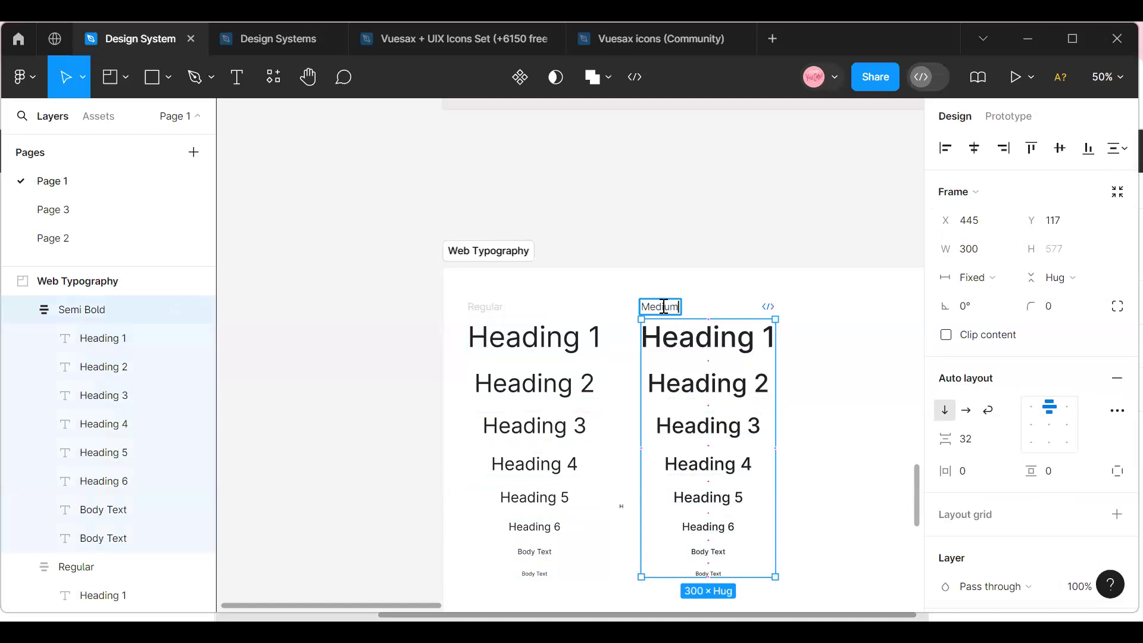
{"action": "key", "text": "Return"}
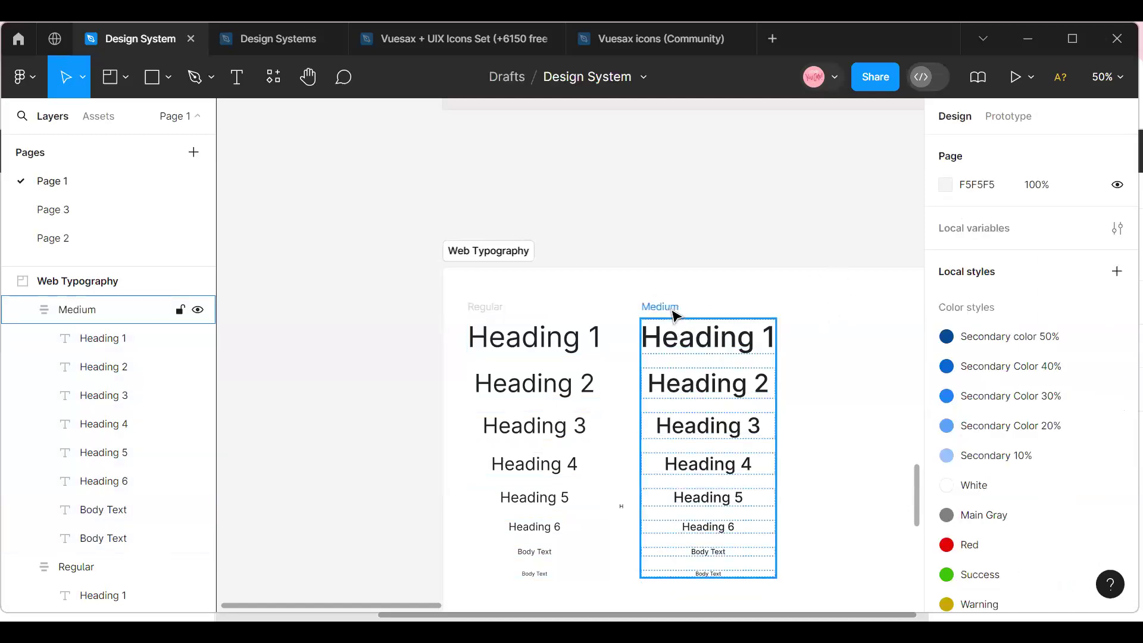
{"action": "left_click", "coordinate": [675, 311]}
{"action": "key", "text": "ctrl+d"}
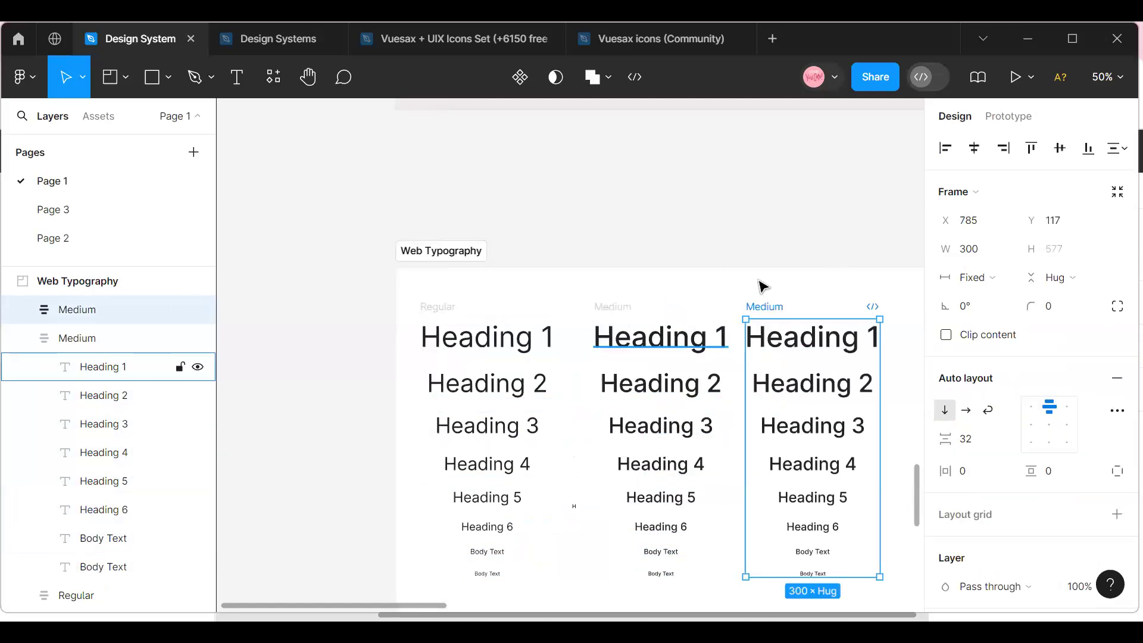
Set the font weight of all six headings and both body texts in the third column to Semi Bold.
{"action": "left_click", "coordinate": [805, 355]}
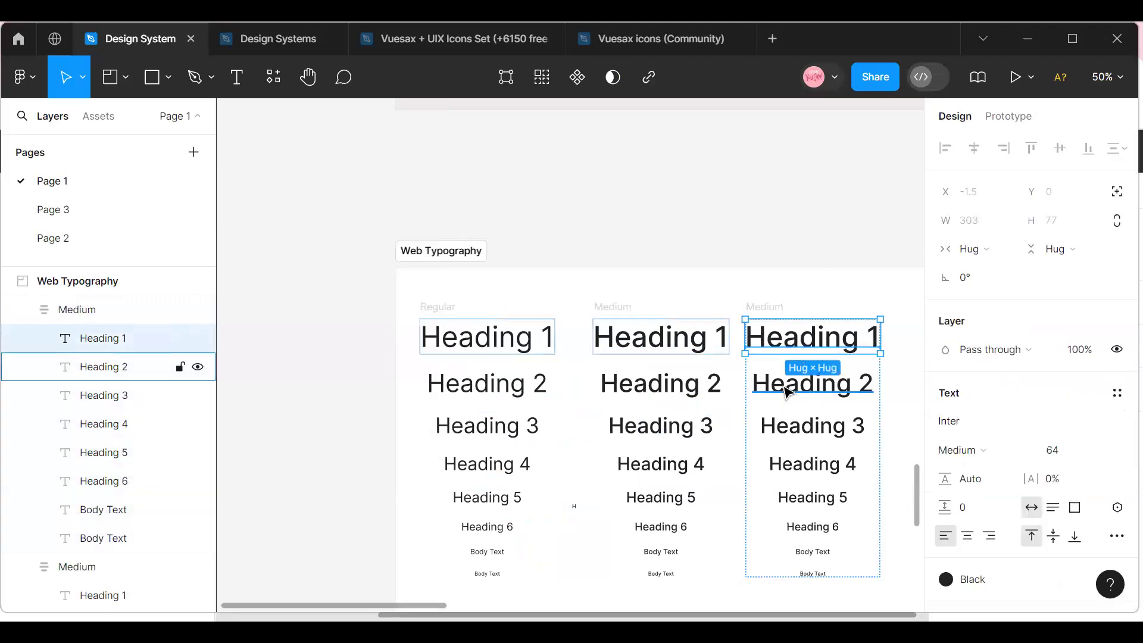
{"action": "left_click", "coordinate": [785, 388], "text": "shift"}
{"action": "left_click", "coordinate": [789, 431], "text": "shift"}
{"action": "left_click", "coordinate": [794, 466], "text": "shift"}
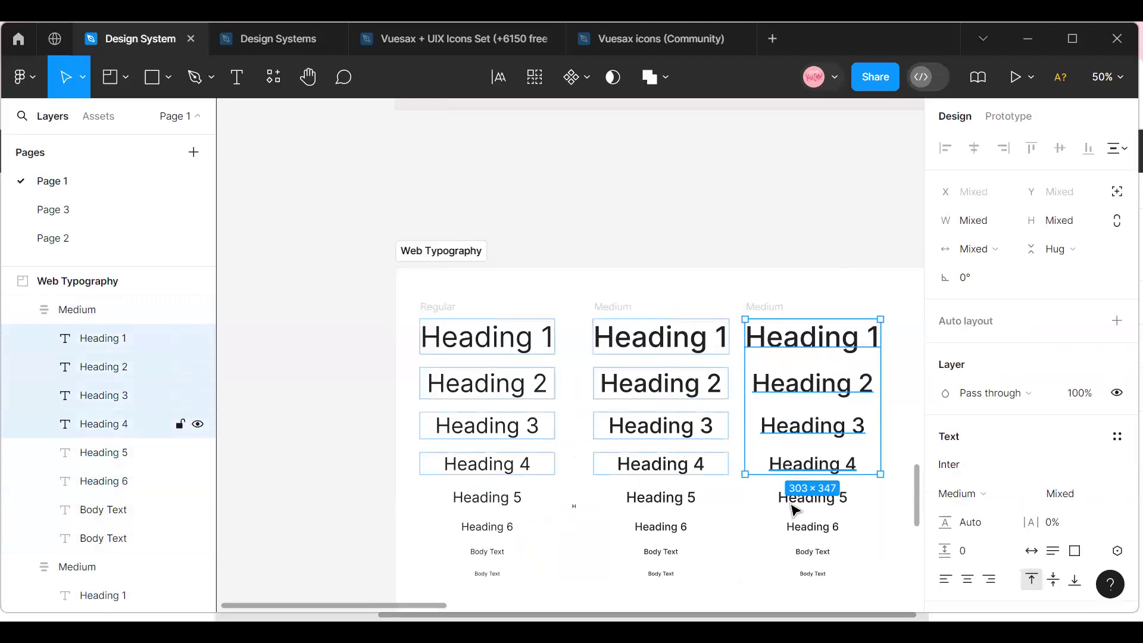
{"action": "left_click", "coordinate": [794, 505], "text": "shift"}
{"action": "left_click", "coordinate": [794, 539], "text": "shift"}
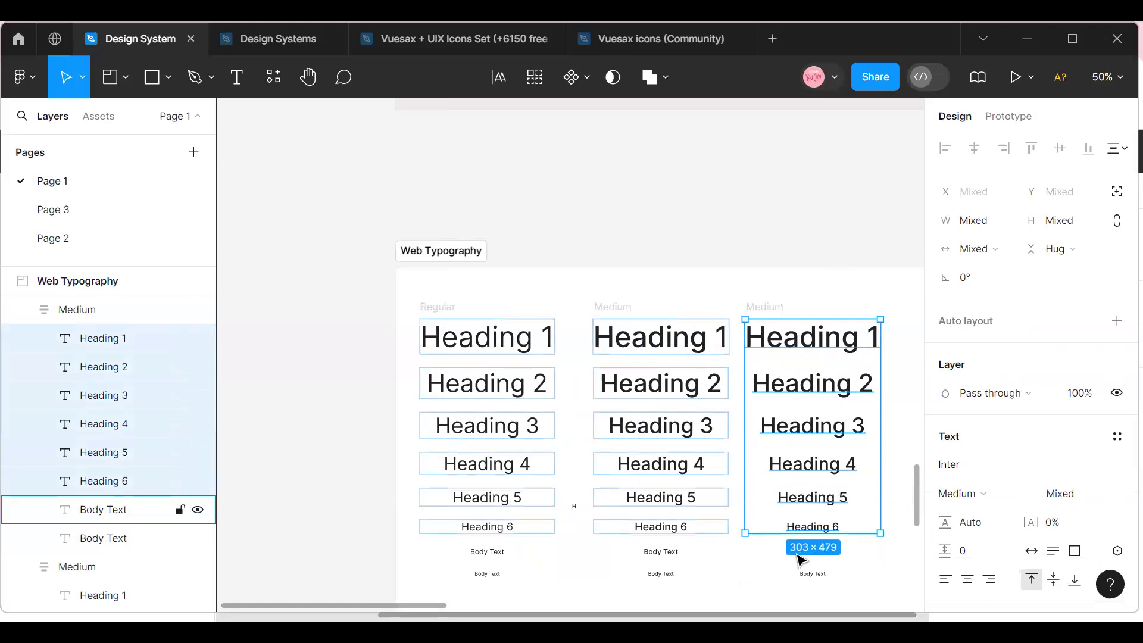
{"action": "left_click", "coordinate": [803, 552], "text": "shift"}
{"action": "left_click", "coordinate": [804, 574], "text": "shift"}
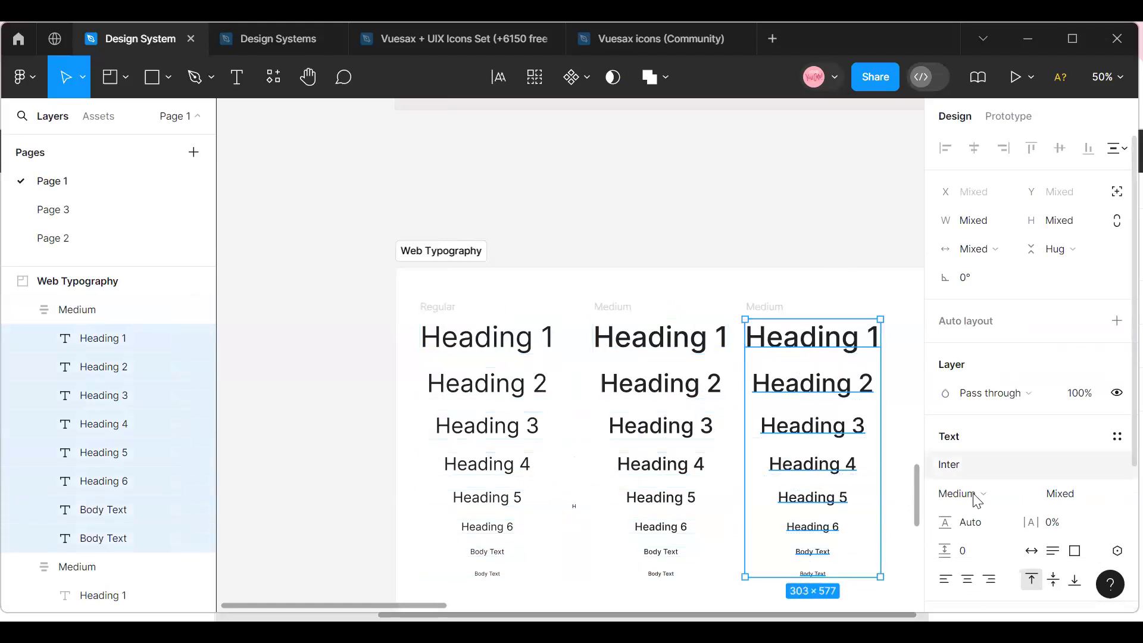
{"action": "left_click", "coordinate": [1024, 500]}
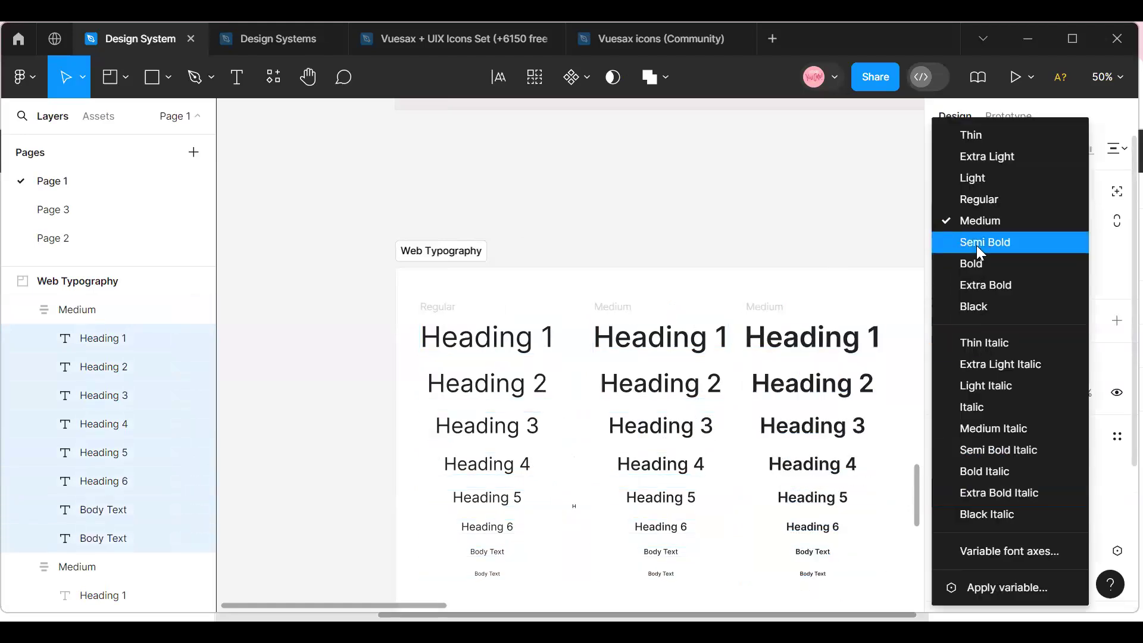
{"action": "left_click", "coordinate": [983, 240]}
Move the third column slightly away from the Medium column to about X 834, Y 103, and duplicate it.
{"action": "left_click", "coordinate": [798, 316]}
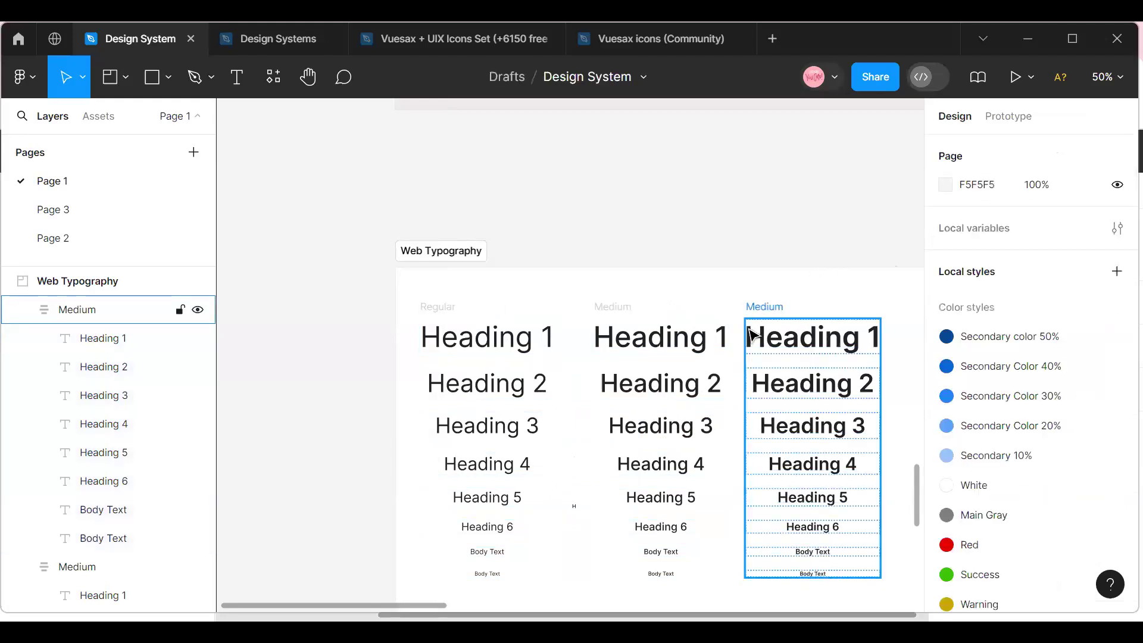
{"action": "left_click", "coordinate": [762, 309]}
{"action": "left_click_drag", "start_coordinate": [785, 348], "coordinate": [807, 342]}
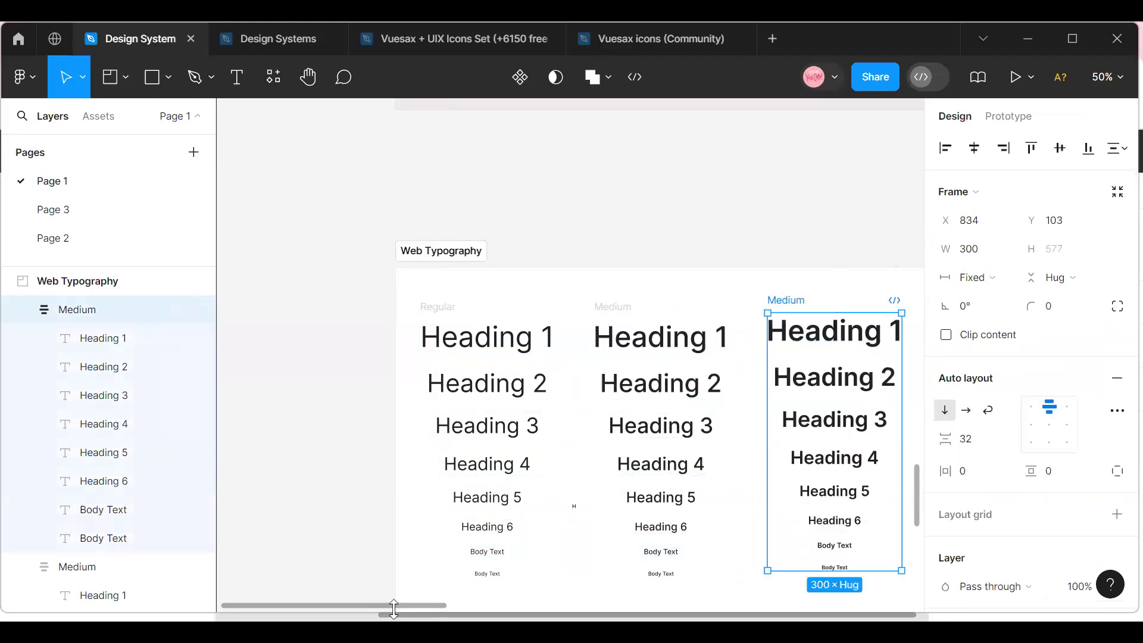
{"action": "scroll", "coordinate": [426, 608], "scroll_direction": "right", "scroll_amount": 5}
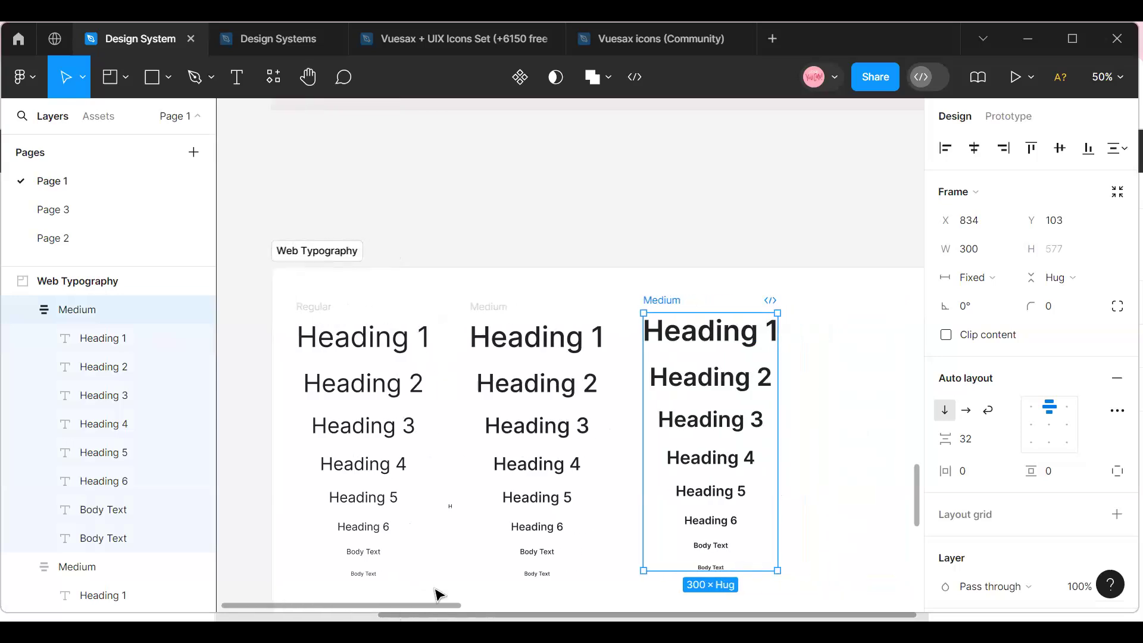
{"action": "key", "text": "ctrl+d"}
{"action": "scroll", "coordinate": [434, 591], "scroll_direction": "right", "scroll_amount": 2}
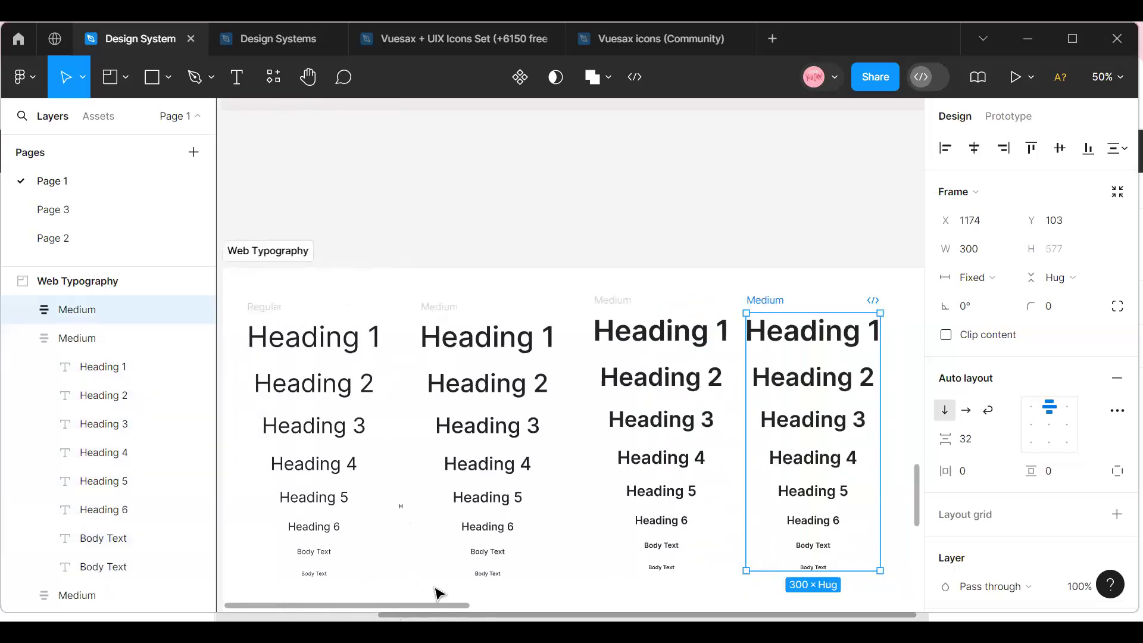
Rename the third text column as Semi Bold and the fourth as Bold.
{"action": "double_click", "coordinate": [604, 301]}
{"action": "type", "text": "Semi Bold"}
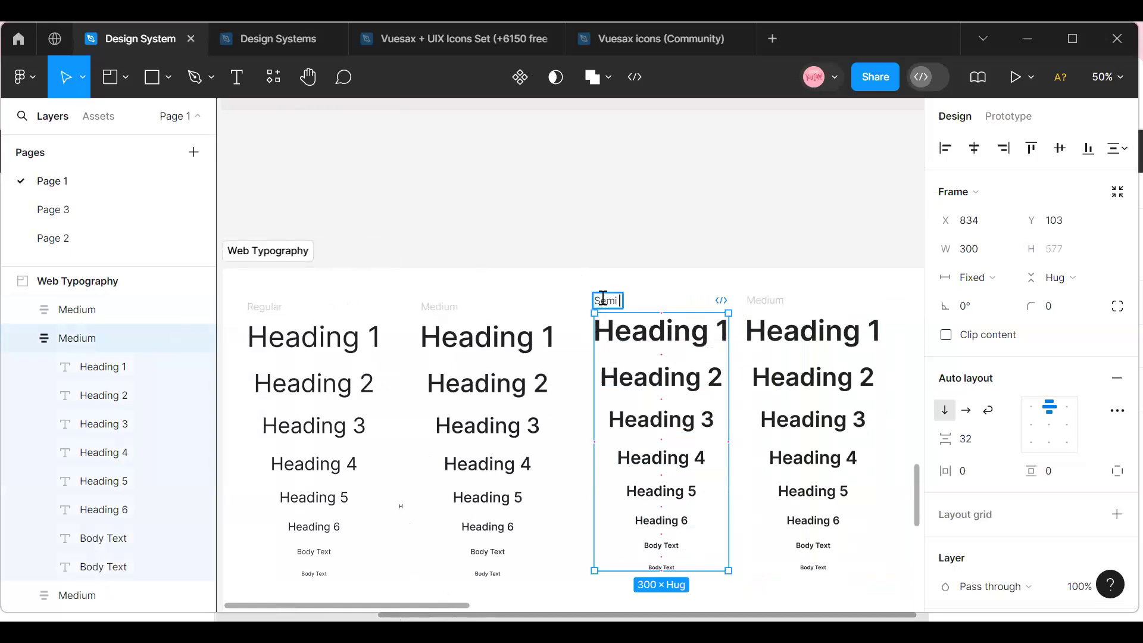
{"action": "double_click", "coordinate": [760, 300]}
{"action": "type", "text": "Bold"}
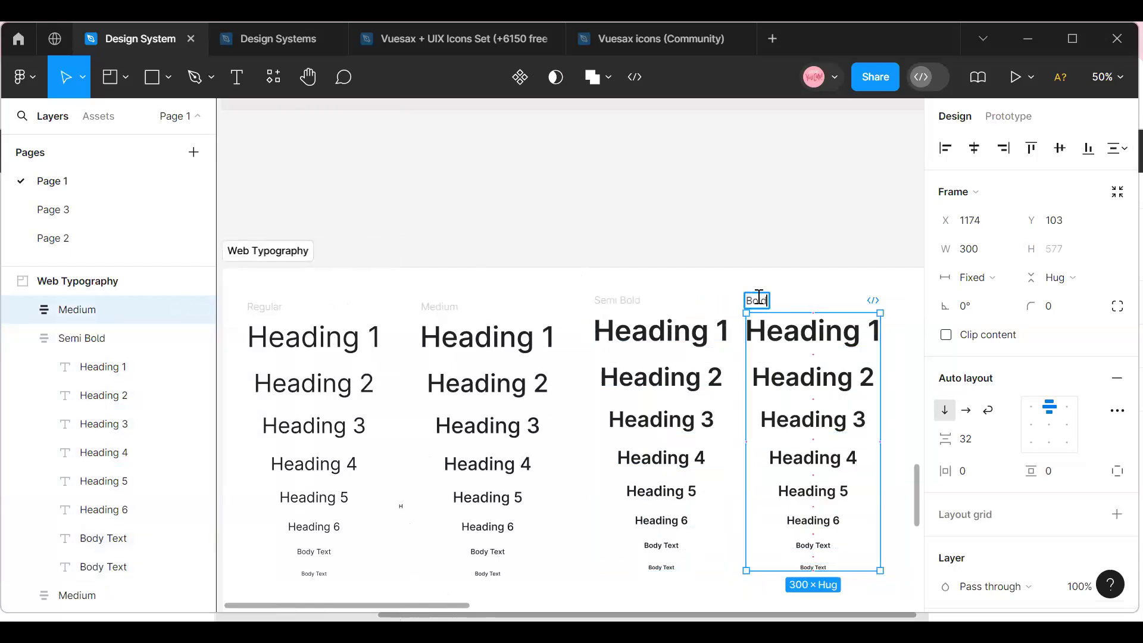
{"action": "left_click", "coordinate": [716, 235]}
Set all headings and body texts in the fourth column to Bold and shift that column to about X 1236, Y 103.
{"action": "left_click", "coordinate": [781, 347]}
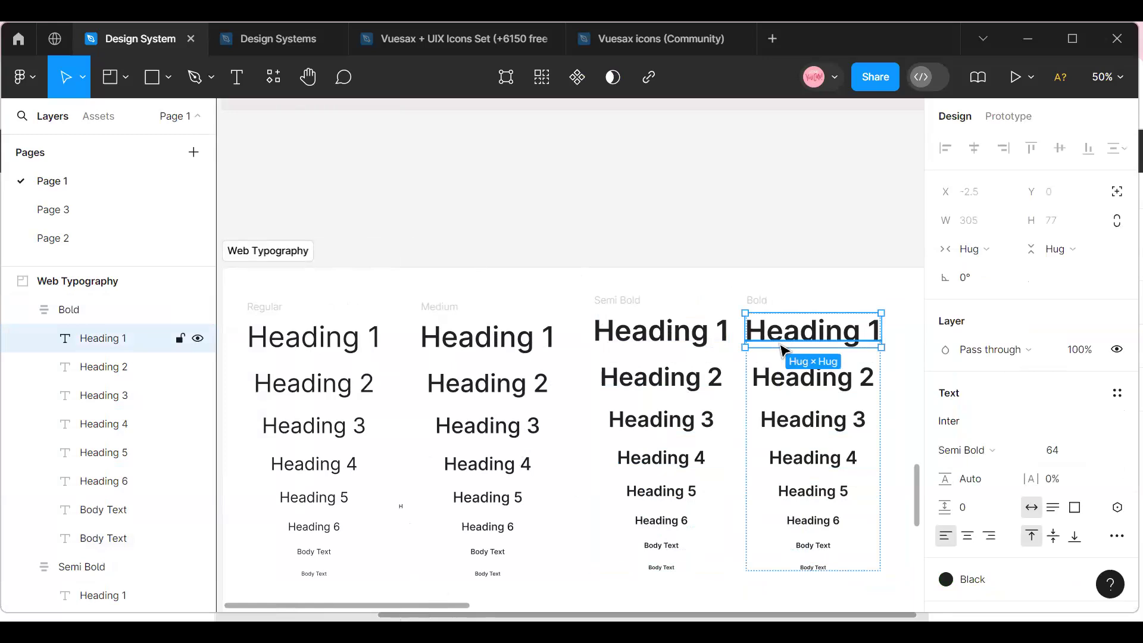
{"action": "left_click", "coordinate": [792, 378], "text": "shift"}
{"action": "left_click", "coordinate": [796, 420], "text": "shift"}
{"action": "left_click", "coordinate": [801, 464], "text": "shift"}
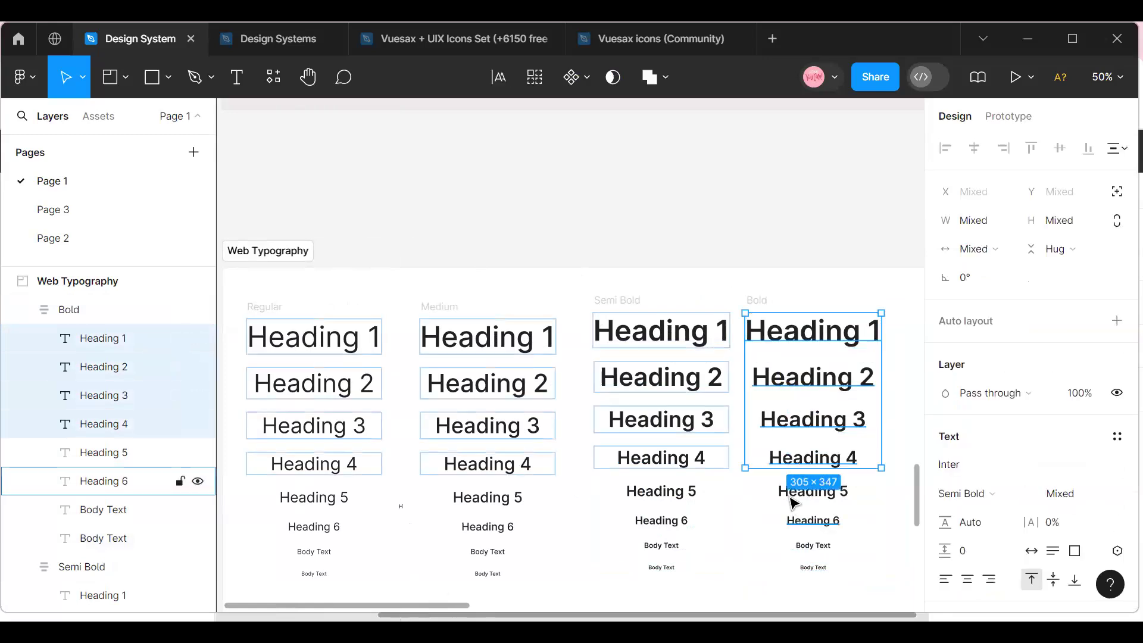
{"action": "left_click", "coordinate": [805, 491], "text": "shift"}
{"action": "left_click", "coordinate": [803, 521], "text": "shift"}
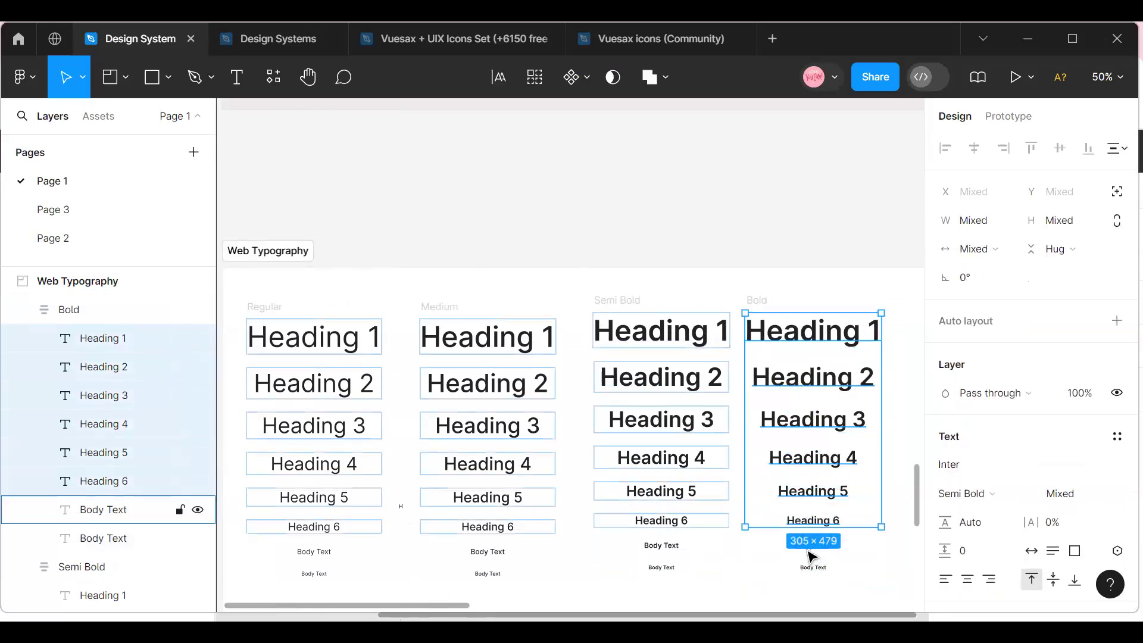
{"action": "left_click", "coordinate": [813, 548], "text": "shift"}
{"action": "left_click", "coordinate": [813, 567], "text": "shift"}
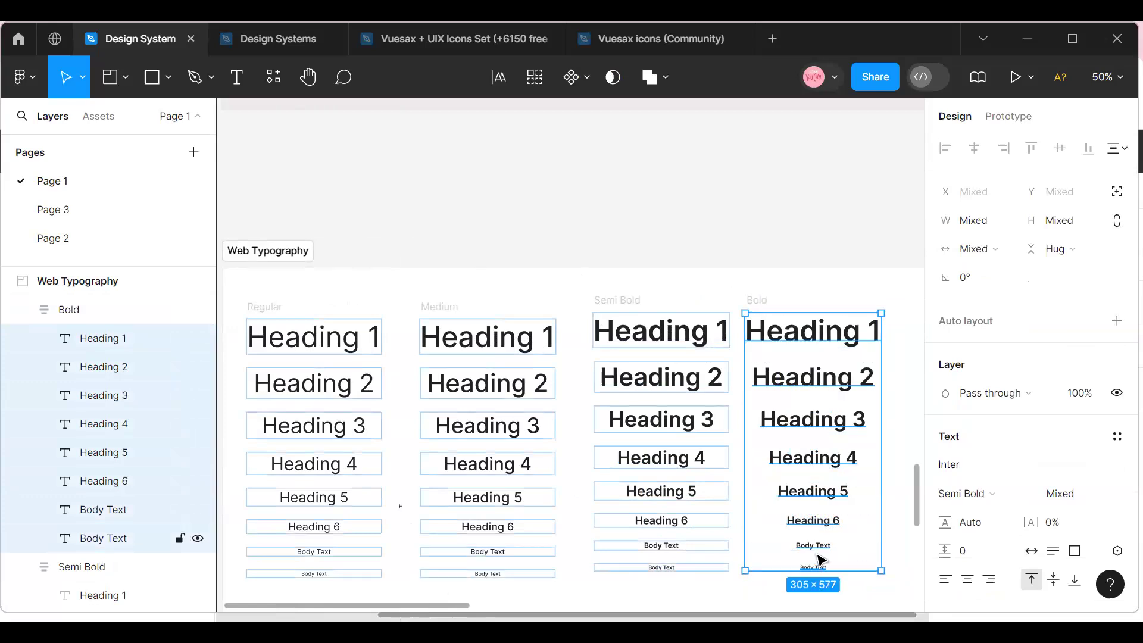
{"action": "left_click", "coordinate": [1024, 504]}
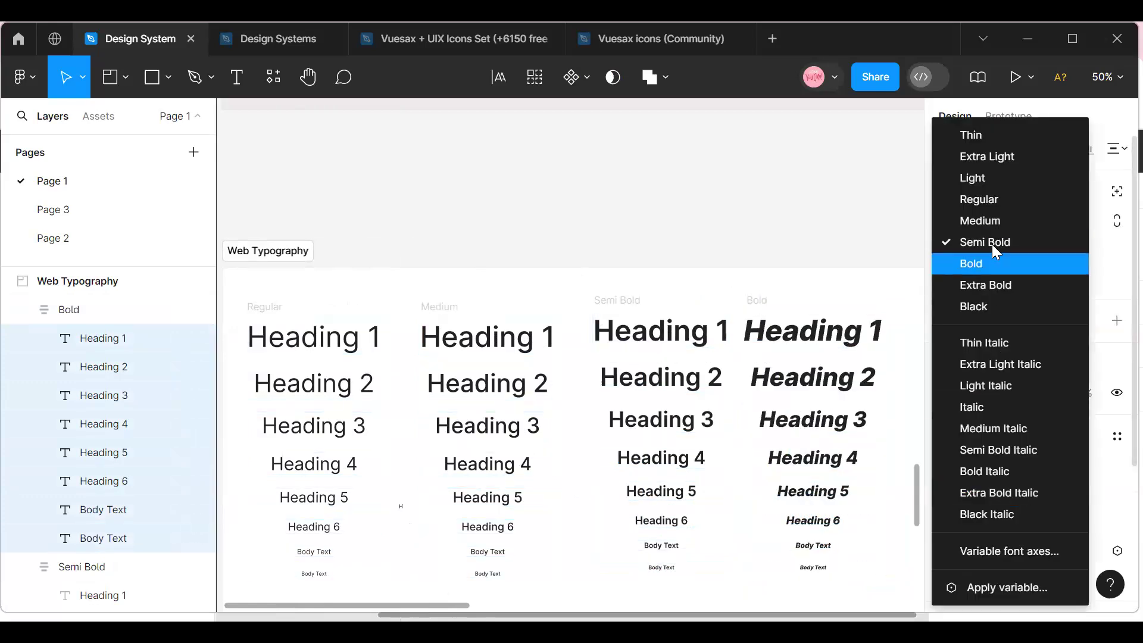
{"action": "left_click", "coordinate": [987, 263]}
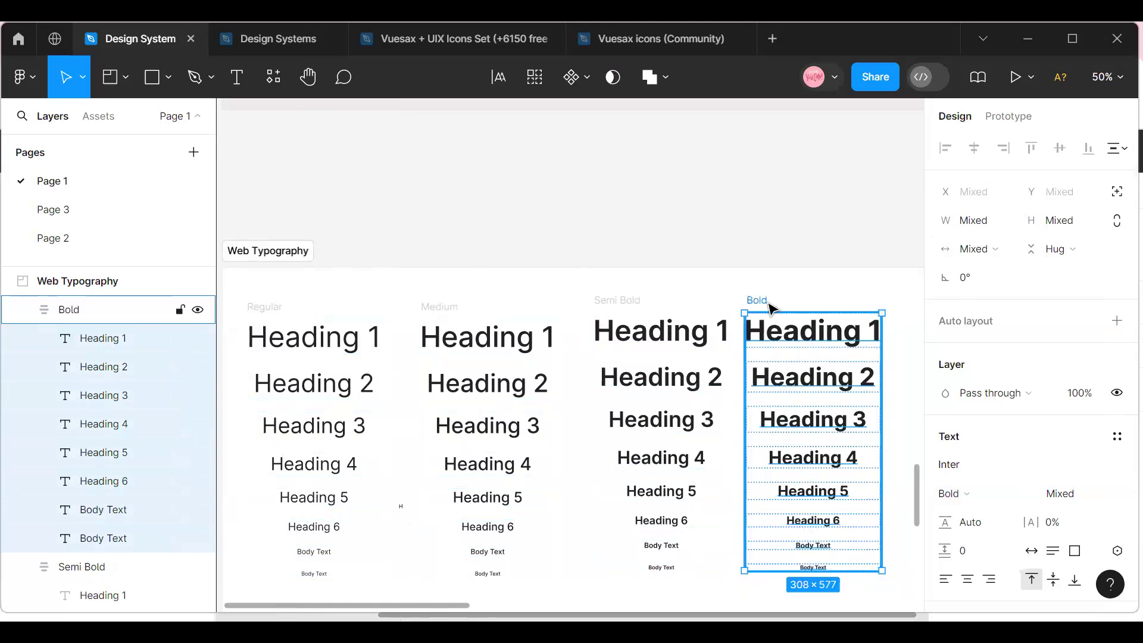
{"action": "left_click", "coordinate": [769, 306]}
{"action": "left_click_drag", "start_coordinate": [785, 368], "coordinate": [811, 333]}
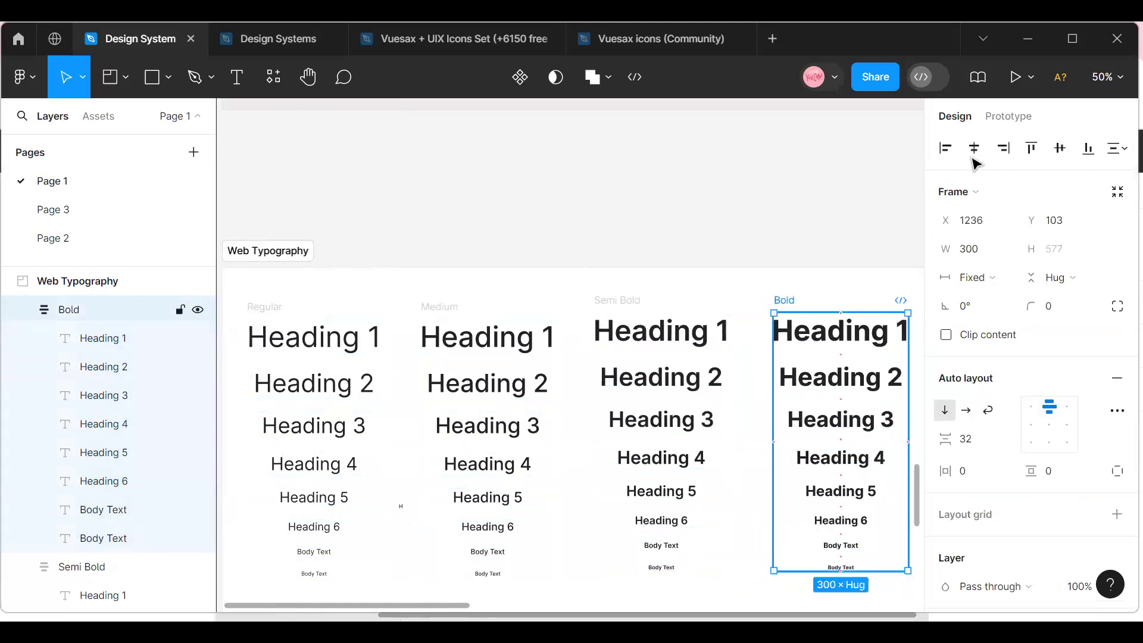
Set the vertical gap between items in the Regular column's auto layout to 60.
{"action": "left_click", "coordinate": [1107, 76]}
{"action": "left_click", "coordinate": [1020, 197]}
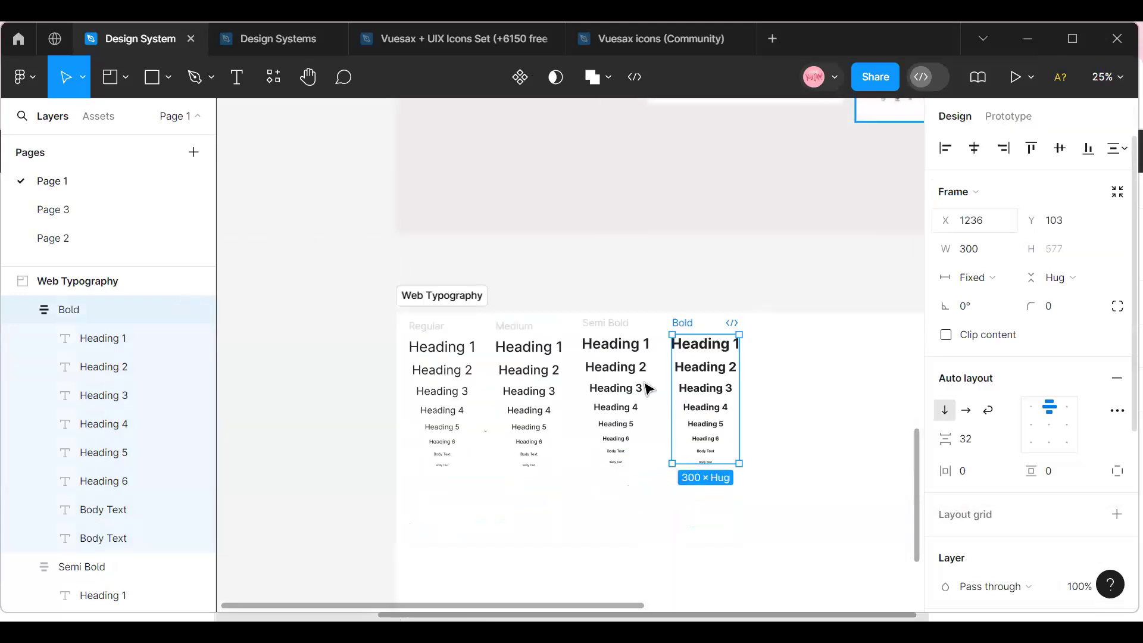
{"action": "left_click", "coordinate": [584, 496]}
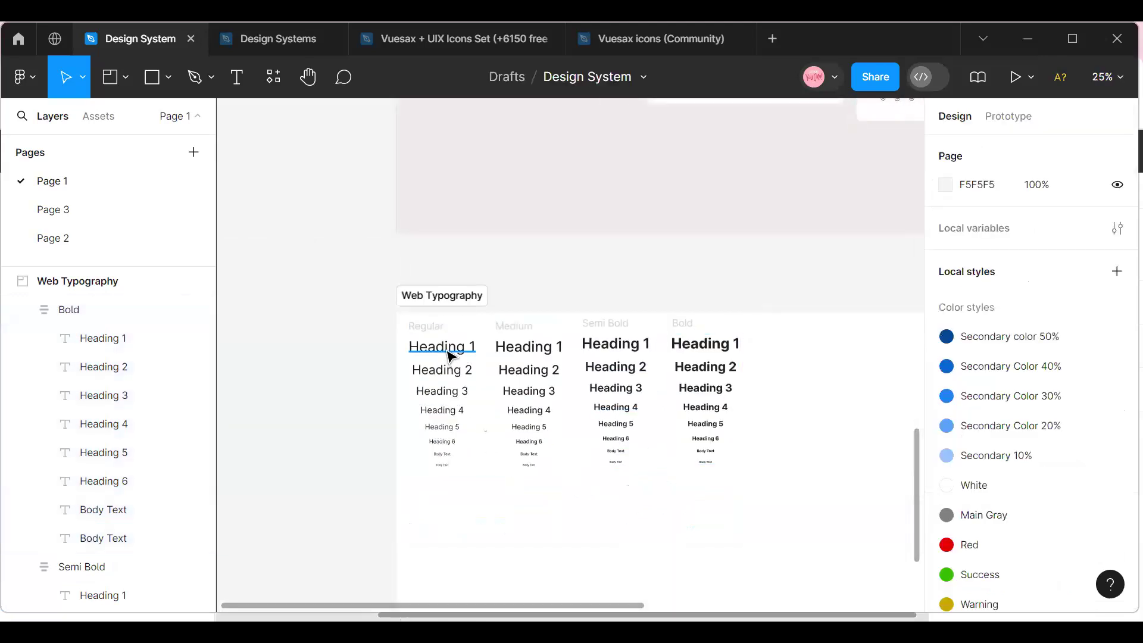
{"action": "left_click", "coordinate": [448, 352]}
{"action": "left_click", "coordinate": [436, 327]}
{"action": "left_click", "coordinate": [986, 449]}
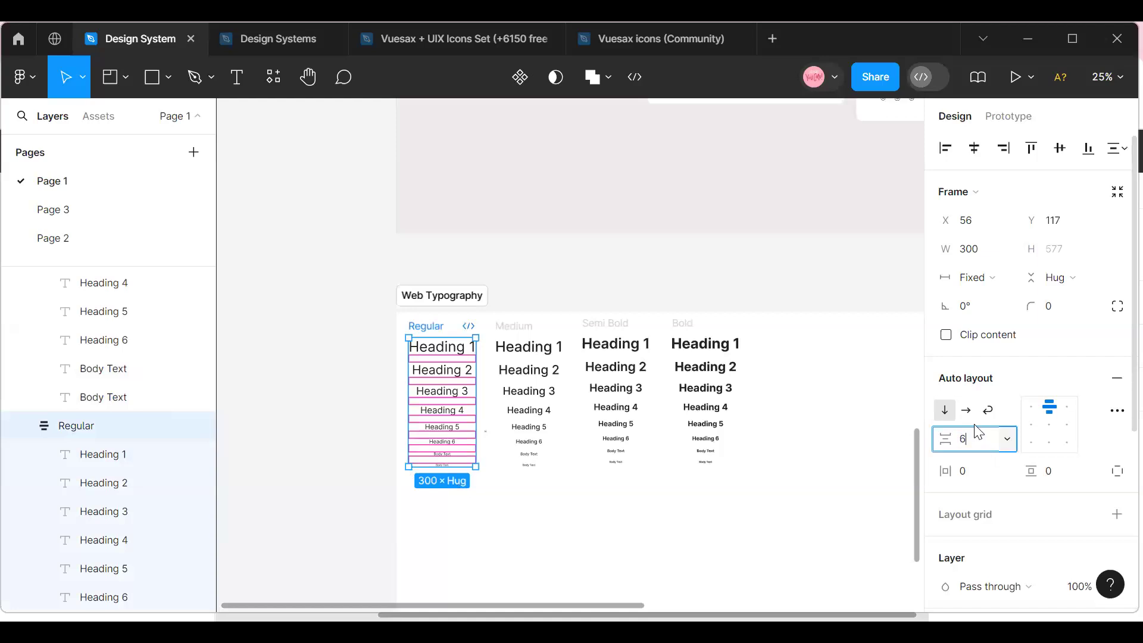
{"action": "type", "text": "60"}
{"action": "key", "text": "Return"}
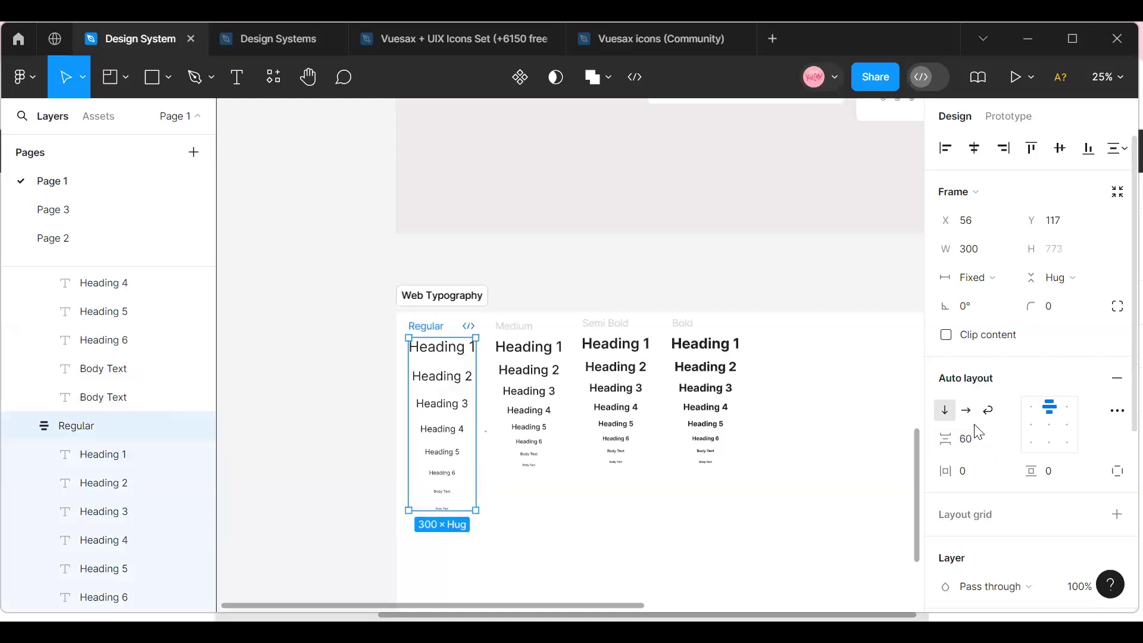
Set the vertical gap between items to 60 in the Medium, Semi Bold and Bold columns together.
{"action": "left_click", "coordinate": [533, 328]}
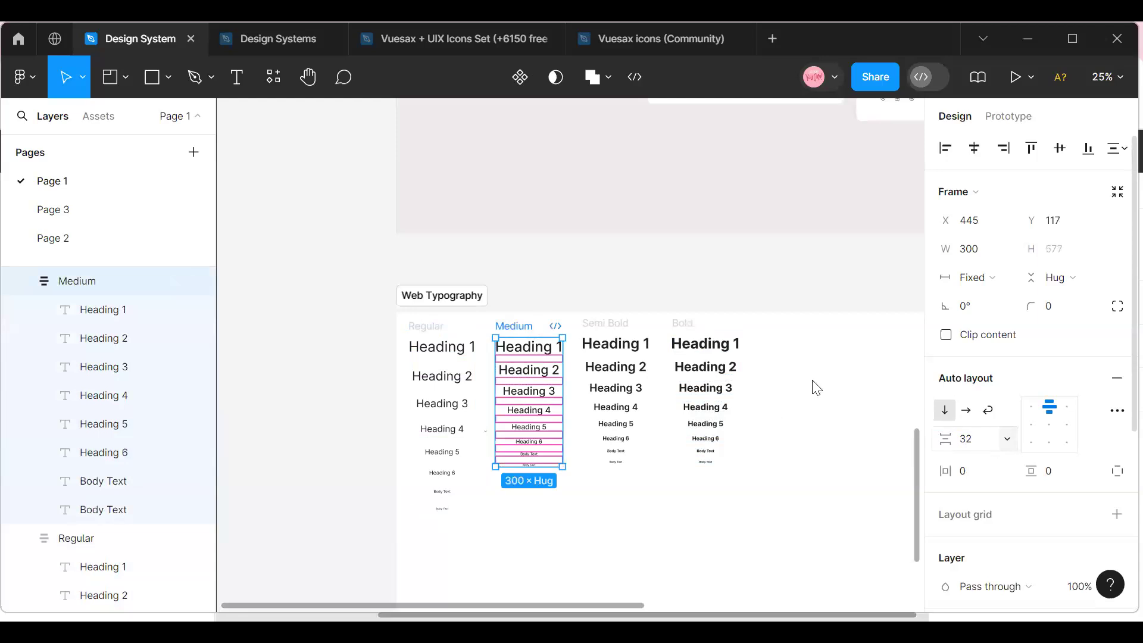
{"action": "left_click", "coordinate": [637, 327], "text": "shift"}
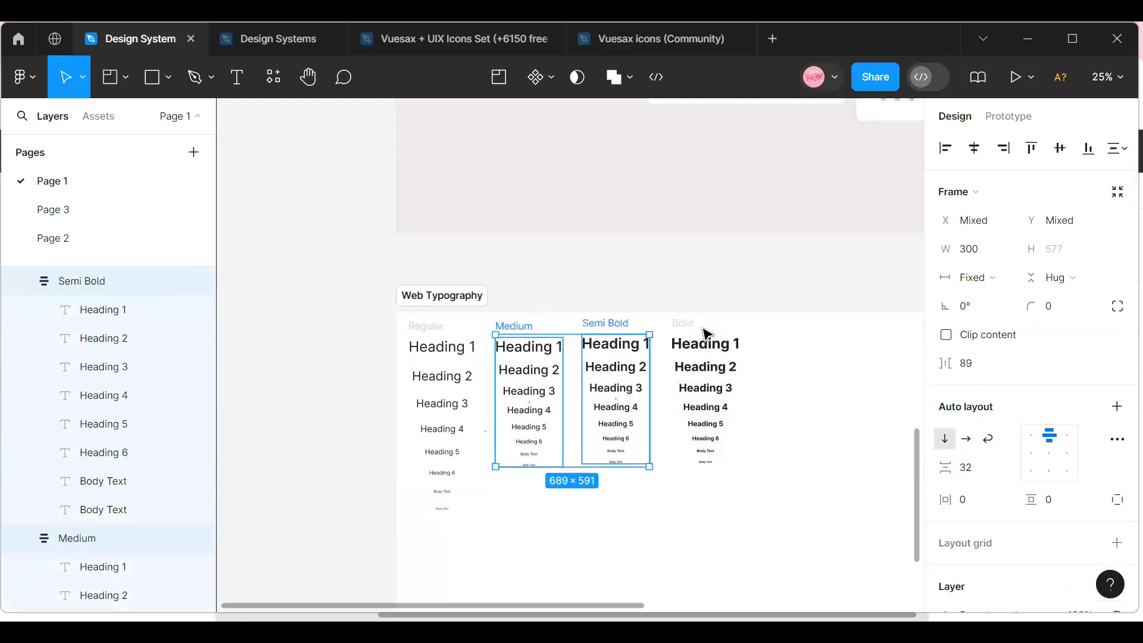
{"action": "left_click", "coordinate": [685, 327]}
{"action": "left_click", "coordinate": [684, 328]}
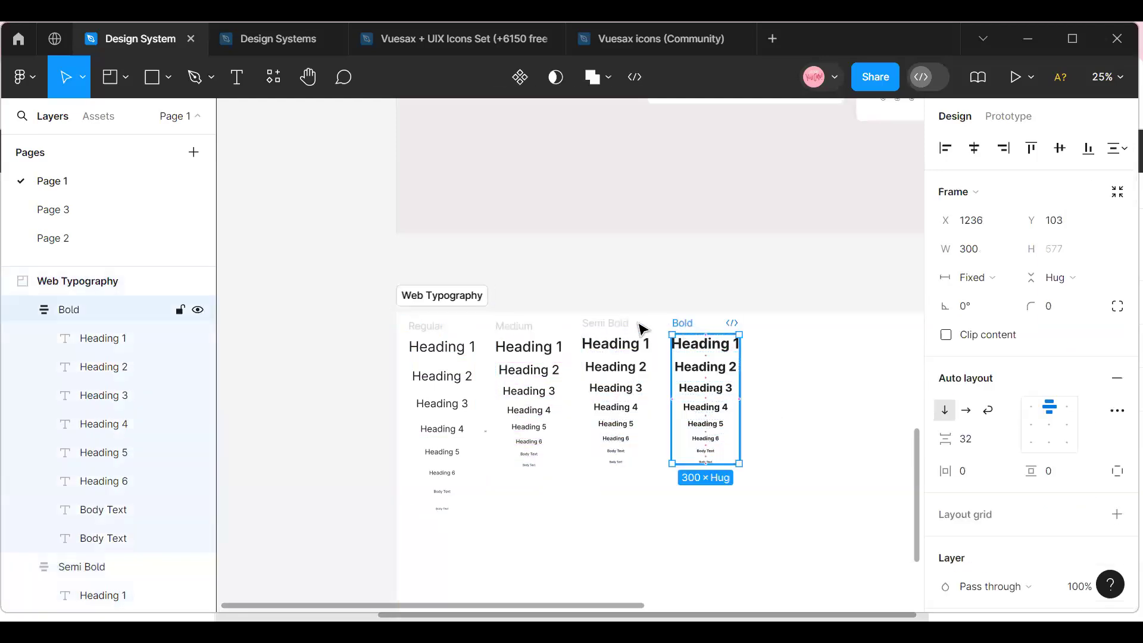
{"action": "left_click", "coordinate": [619, 325], "text": "shift"}
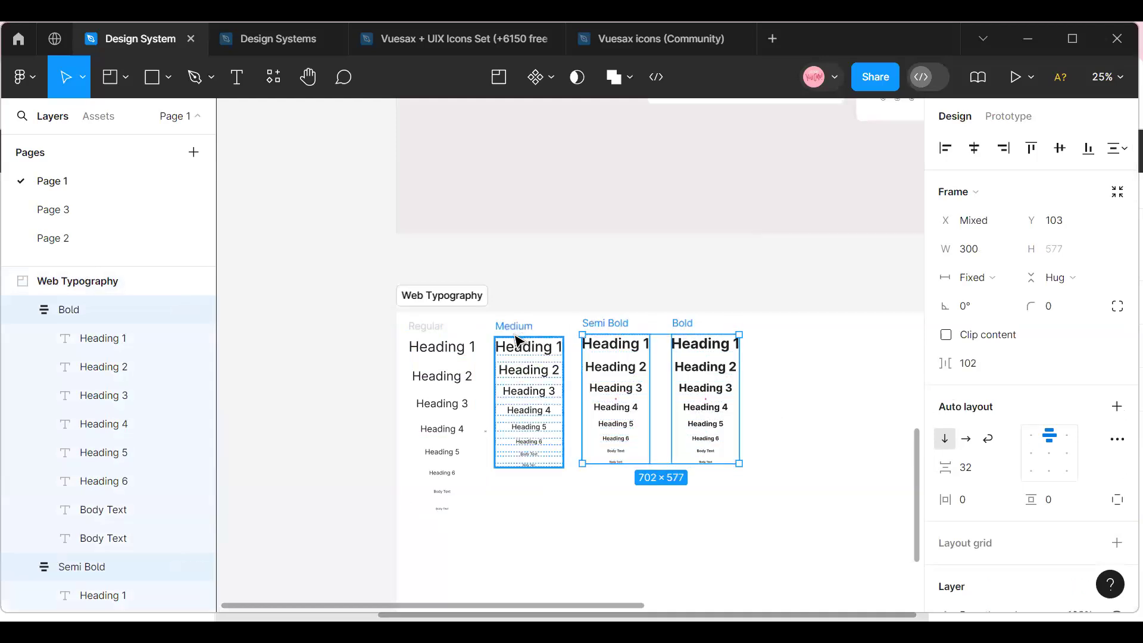
{"action": "left_click", "coordinate": [521, 337], "text": "shift"}
{"action": "left_click", "coordinate": [968, 439]}
{"action": "type", "text": "60"}
{"action": "key", "text": "Return"}
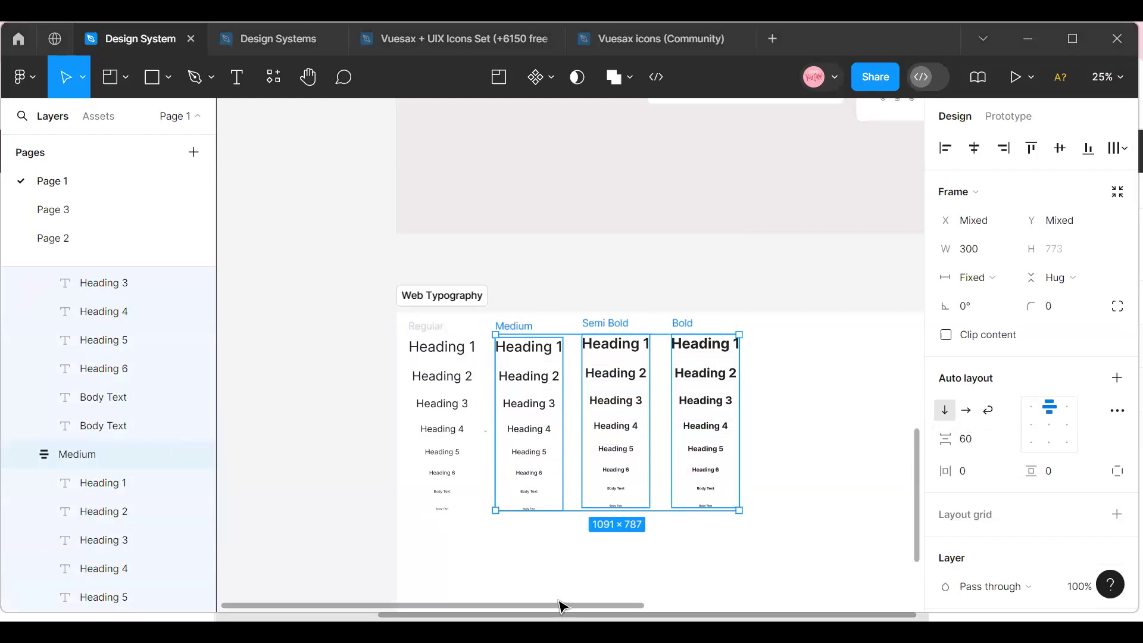
{"action": "left_click_drag", "start_coordinate": [566, 608], "coordinate": [600, 605]}
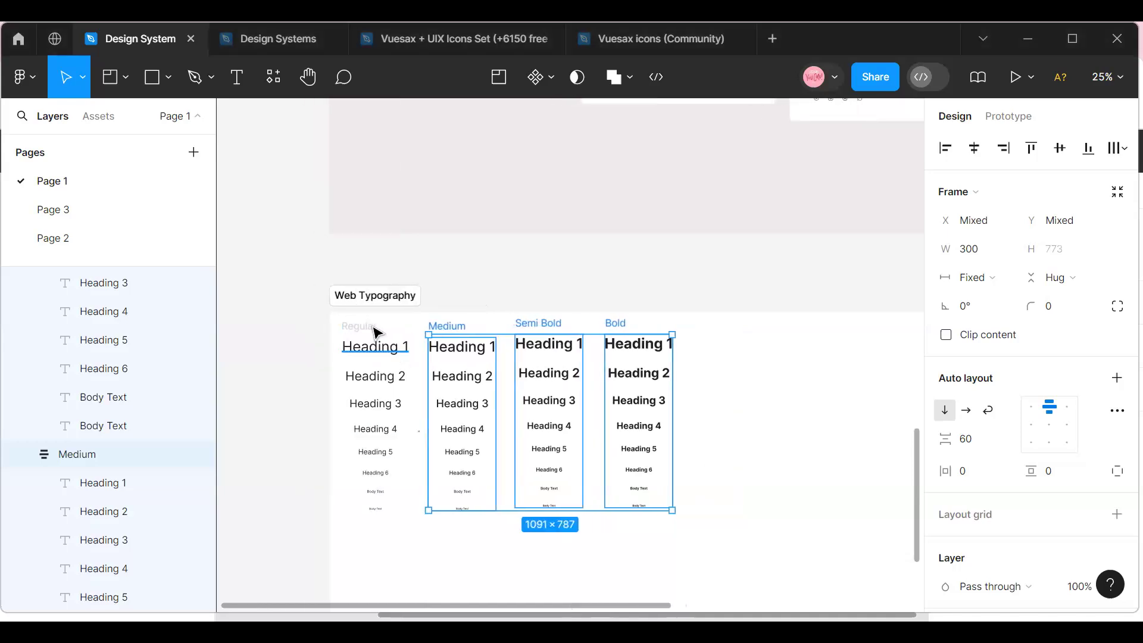
{"action": "left_click", "coordinate": [376, 332]}
{"action": "scroll", "coordinate": [1000, 416], "scroll_direction": "down", "scroll_amount": 5}
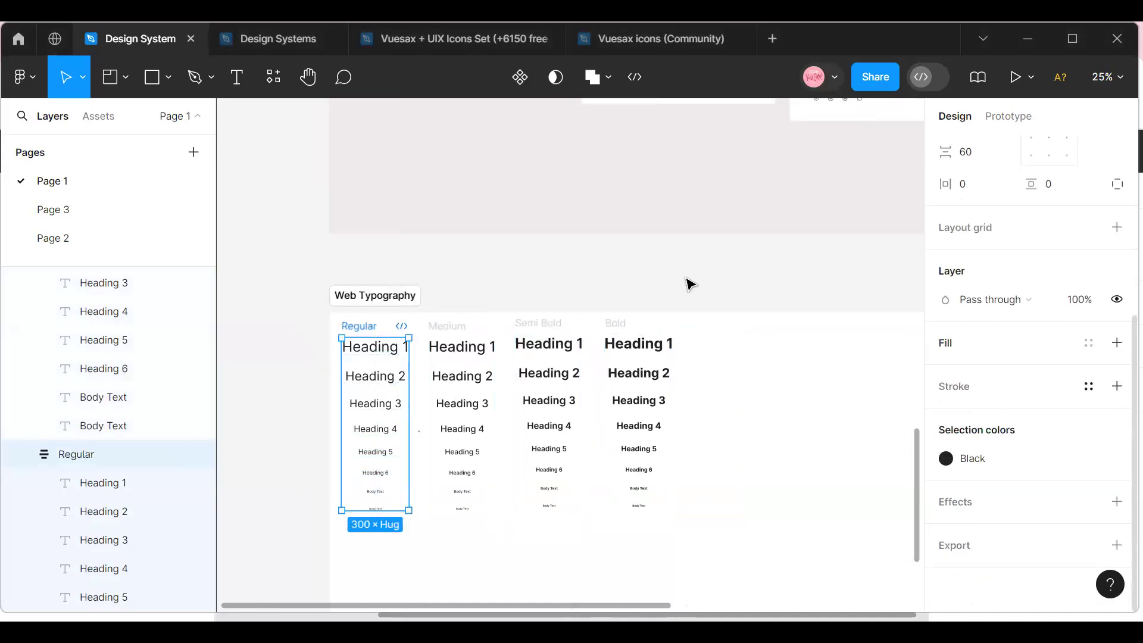
{"action": "left_click", "coordinate": [447, 338]}
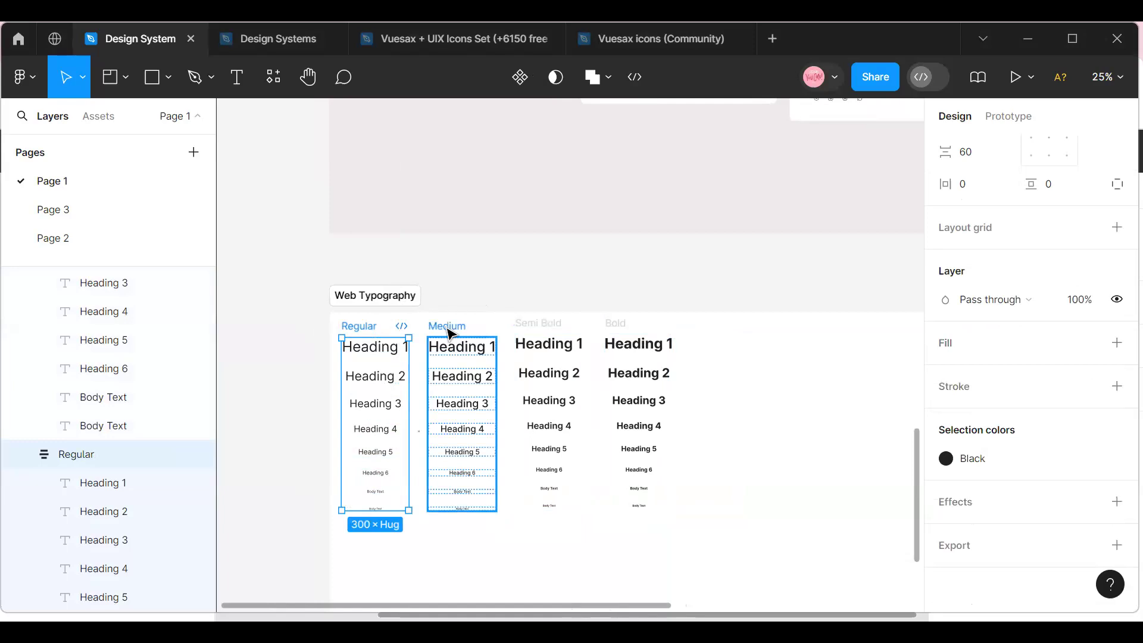
{"action": "left_click", "coordinate": [560, 327]}
{"action": "left_click", "coordinate": [622, 321]}
Duplicate Heading 1 from the Regular column and place the copy beyond the Bold column at about X 1959, Y 184.
{"action": "left_click", "coordinate": [376, 331]}
{"action": "left_click", "coordinate": [377, 353]}
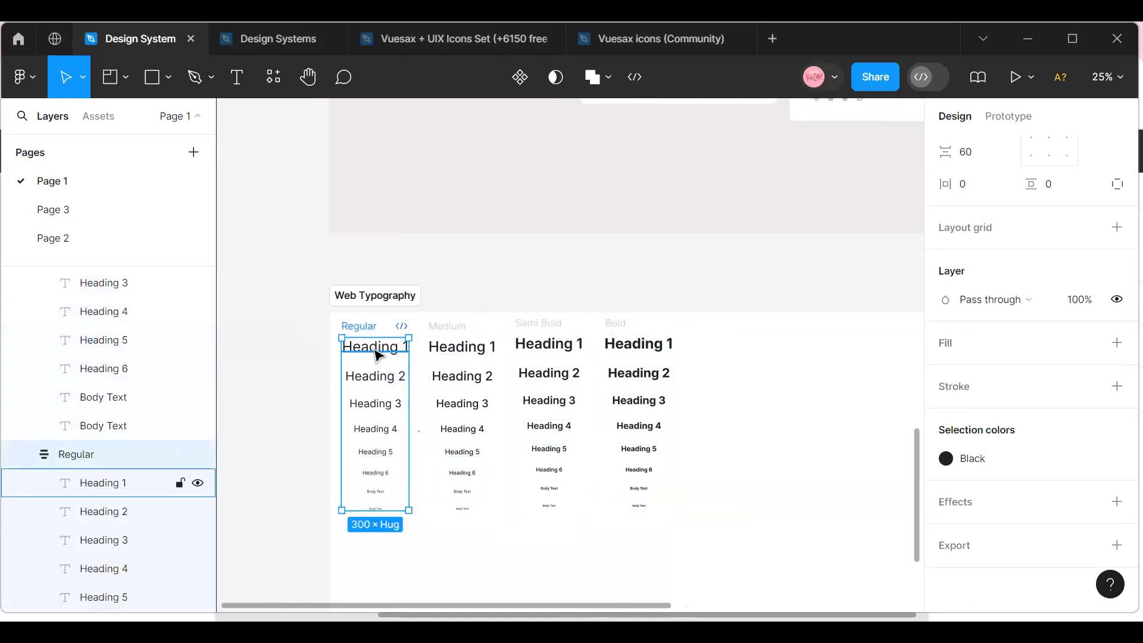
{"action": "left_click", "coordinate": [377, 353]}
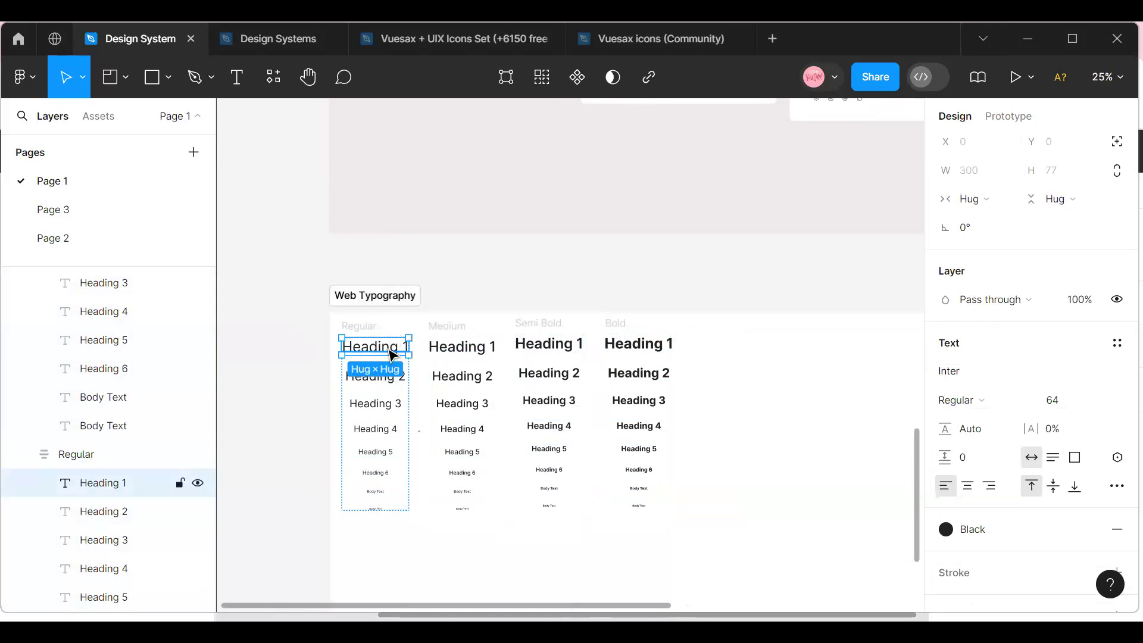
{"action": "left_click_drag", "start_coordinate": [391, 353], "coordinate": [809, 391], "text": "alt"}
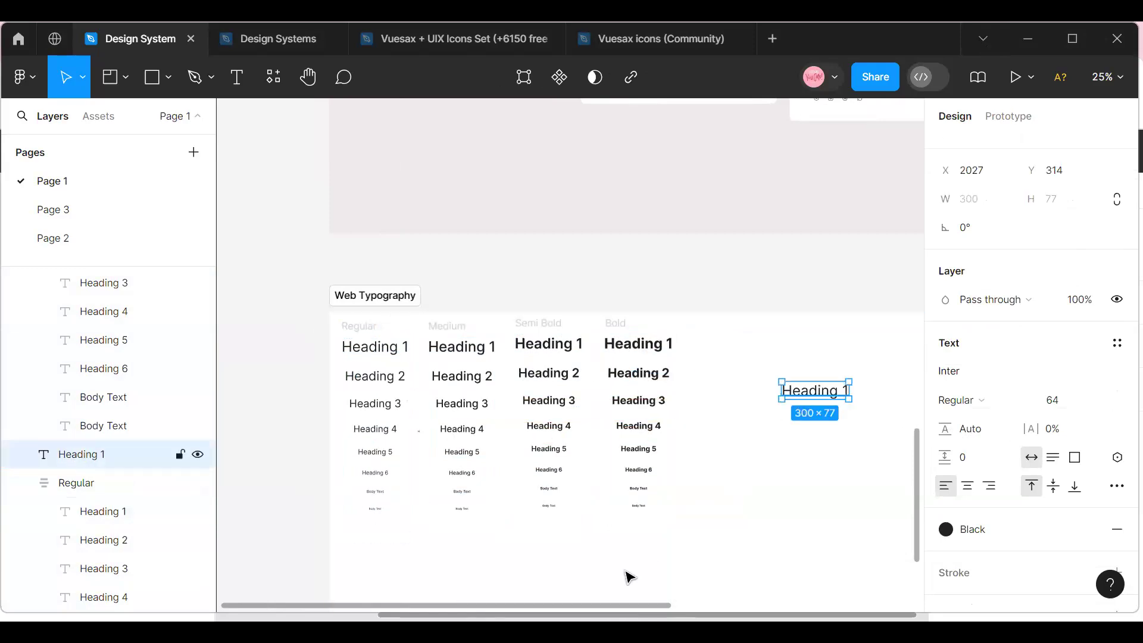
{"action": "scroll", "coordinate": [755, 605], "scroll_direction": "right", "scroll_amount": 5}
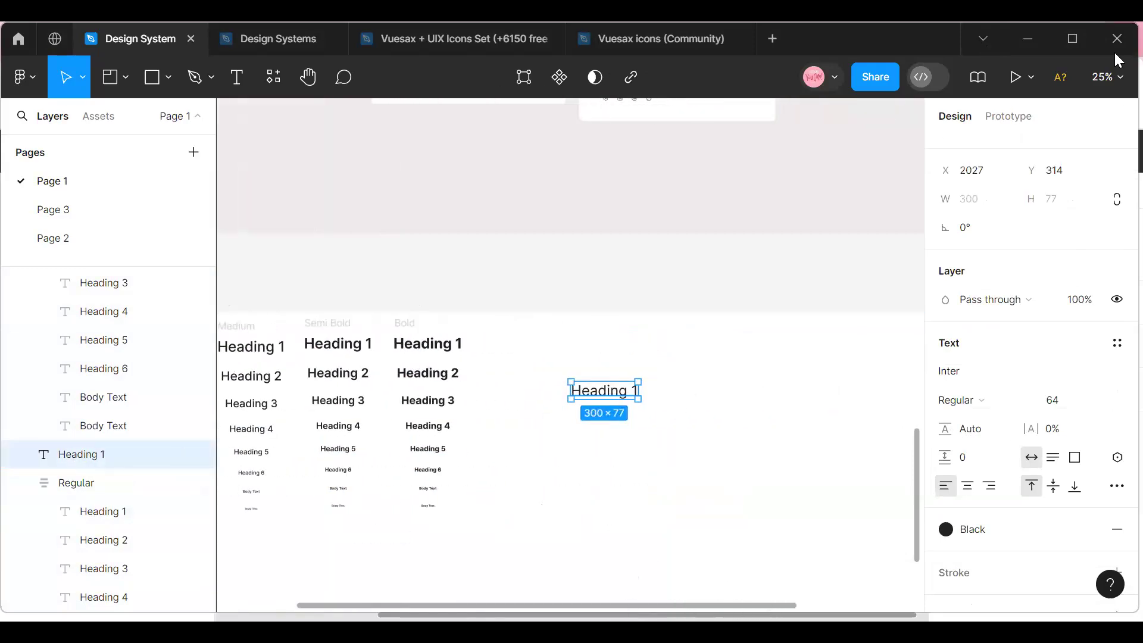
{"action": "left_click", "coordinate": [1114, 77]}
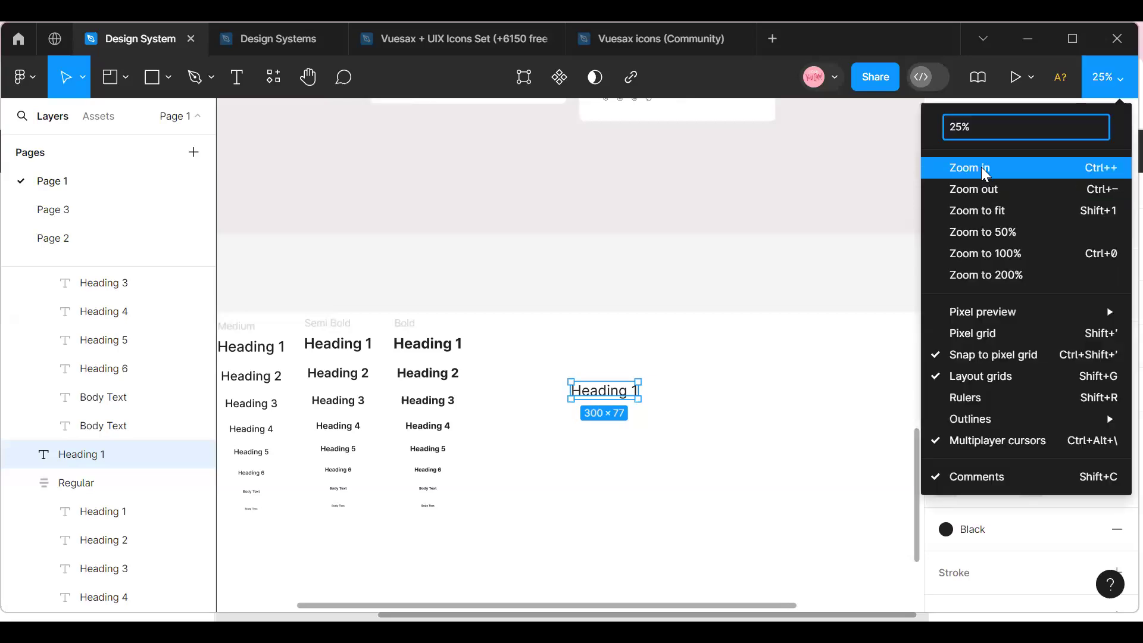
{"action": "left_click", "coordinate": [981, 167]}
{"action": "left_click_drag", "start_coordinate": [655, 428], "coordinate": [625, 371]}
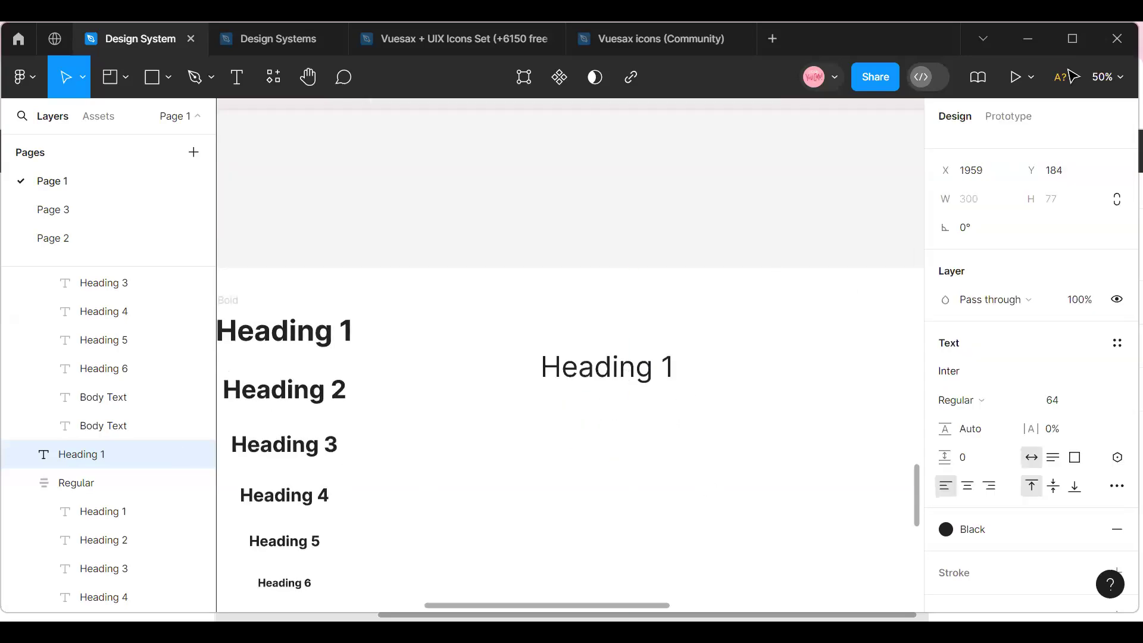
Set the line height of the separate Heading 1 copy to 120%.
{"action": "left_click", "coordinate": [1107, 77]}
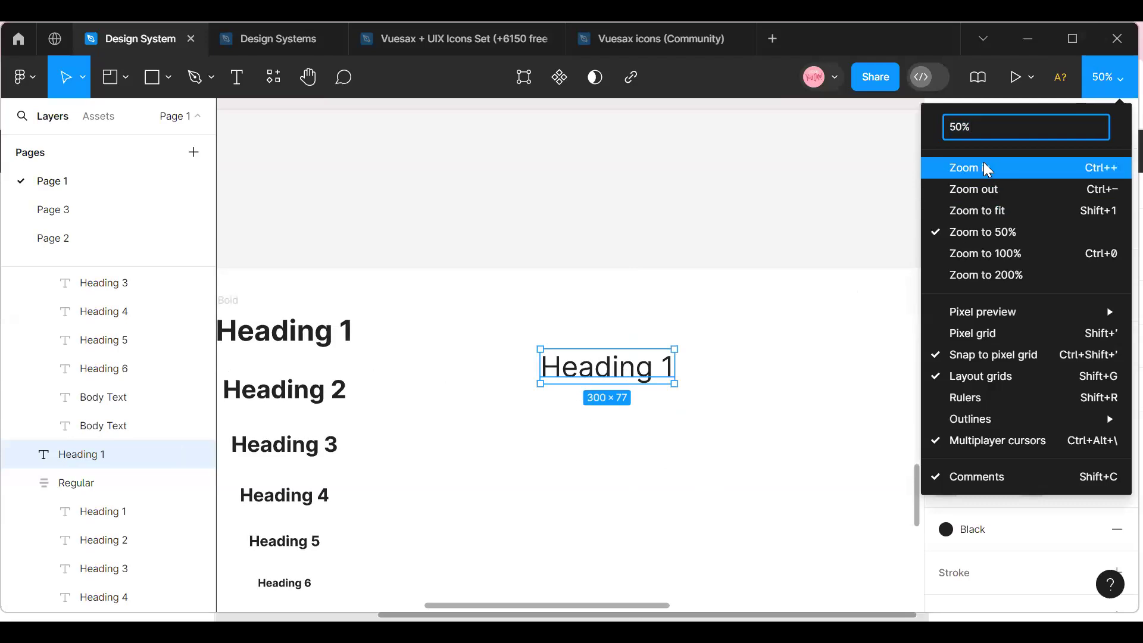
{"action": "left_click", "coordinate": [983, 166]}
{"action": "mouse_move", "coordinate": [556, 606]}
{"action": "left_mouse_down"}
{"action": "mouse_move", "coordinate": [600, 606]}
{"action": "mouse_move", "coordinate": [563, 607]}
{"action": "left_mouse_up"}
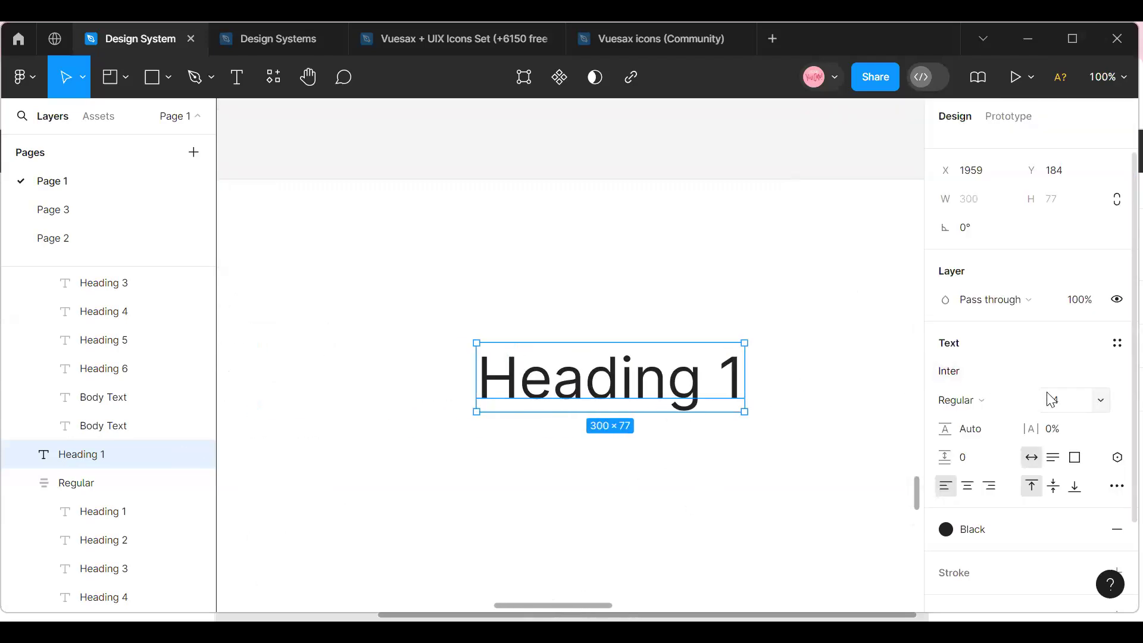
{"action": "left_click", "coordinate": [977, 433]}
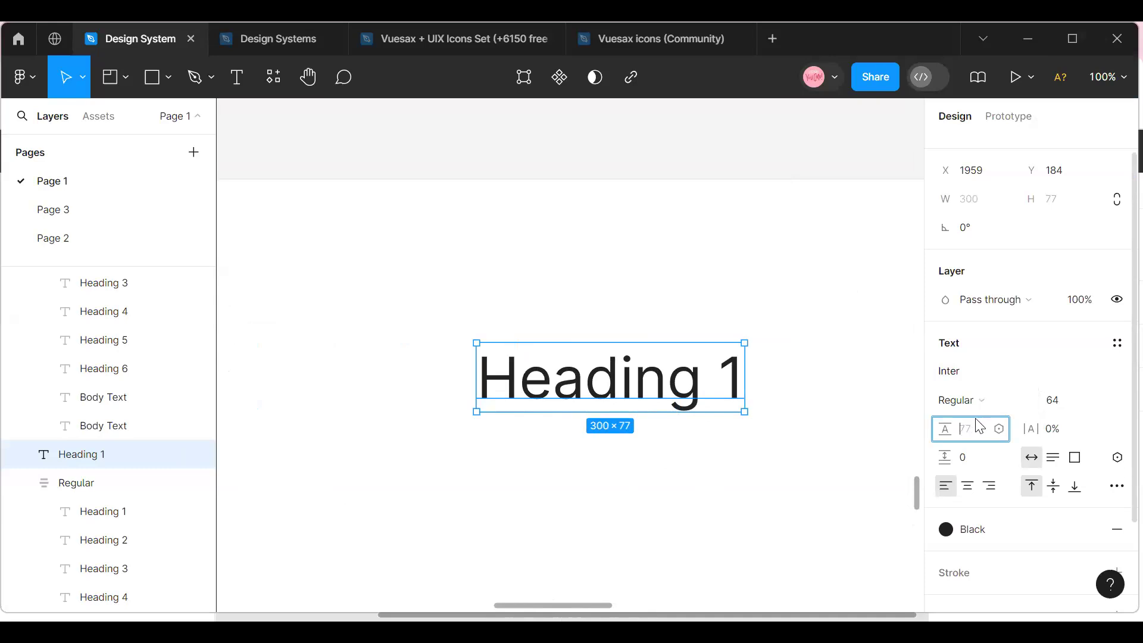
{"action": "left_click", "coordinate": [980, 426]}
{"action": "type", "text": "!2"}
{"action": "key", "text": "BackSpace"}
{"action": "key", "text": "BackSpace"}
{"action": "type", "text": "120"}
{"action": "left_click", "coordinate": [675, 482]}
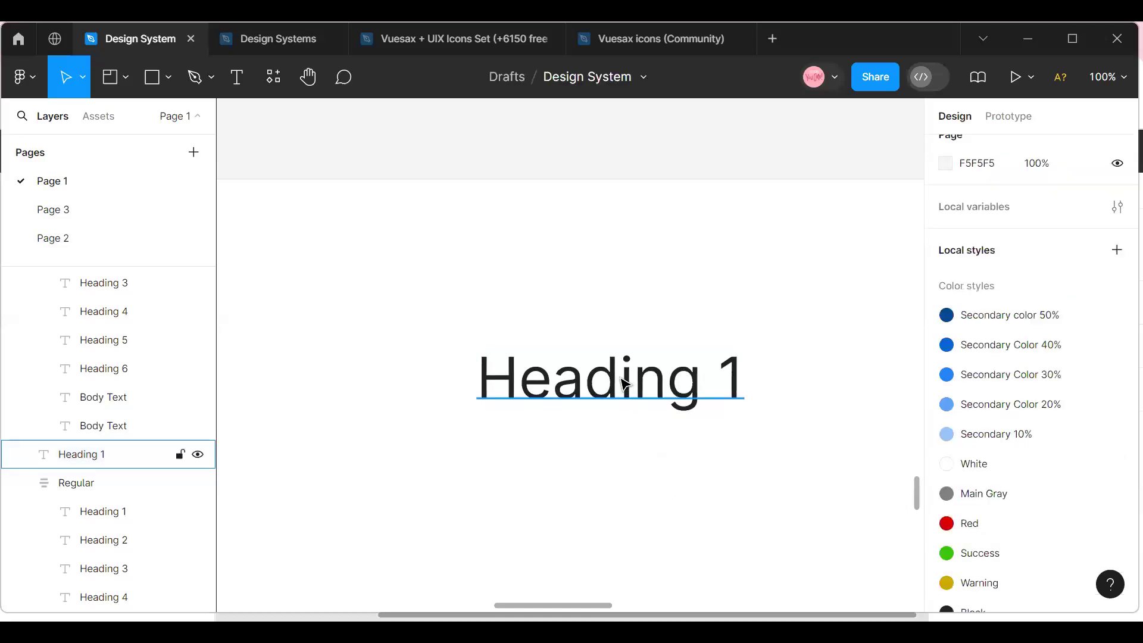
Set the Heading 1 copy's line height with the calculation 64*1.68.
{"action": "left_click", "coordinate": [625, 384]}
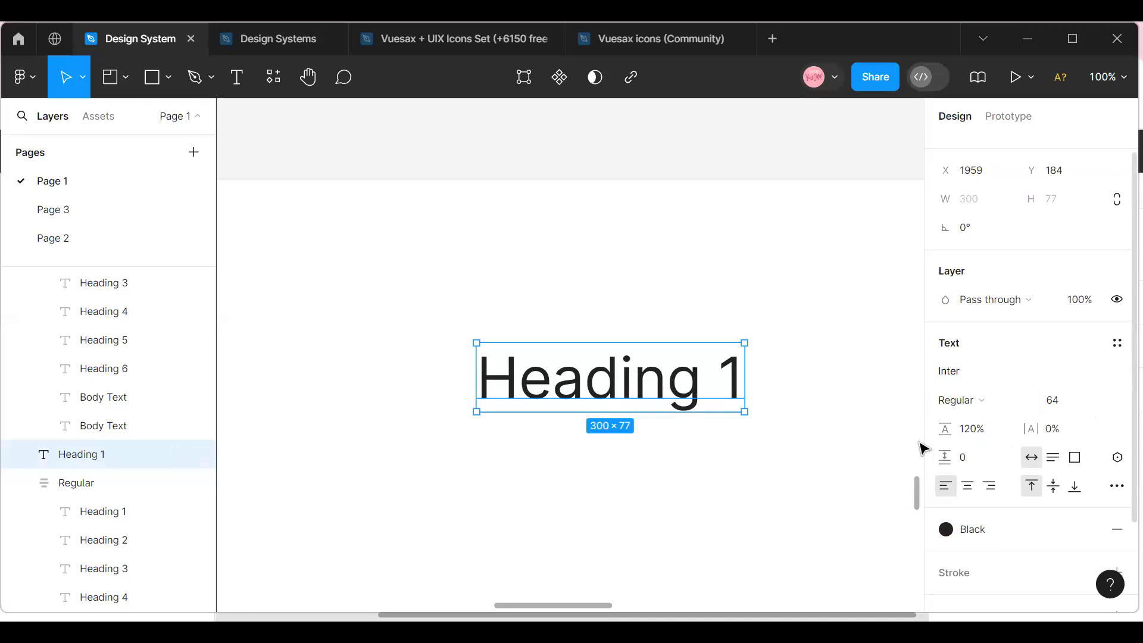
{"action": "left_click", "coordinate": [971, 433]}
{"action": "type", "text": "64"}
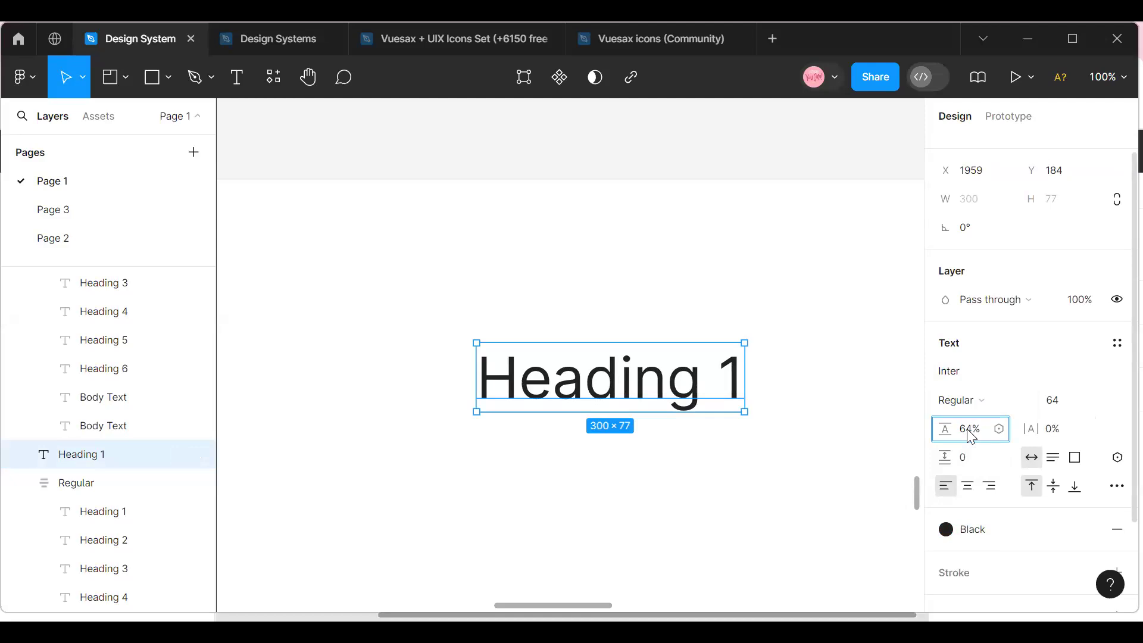
{"action": "key", "text": "Delete"}
{"action": "type", "text": "*1.68"}
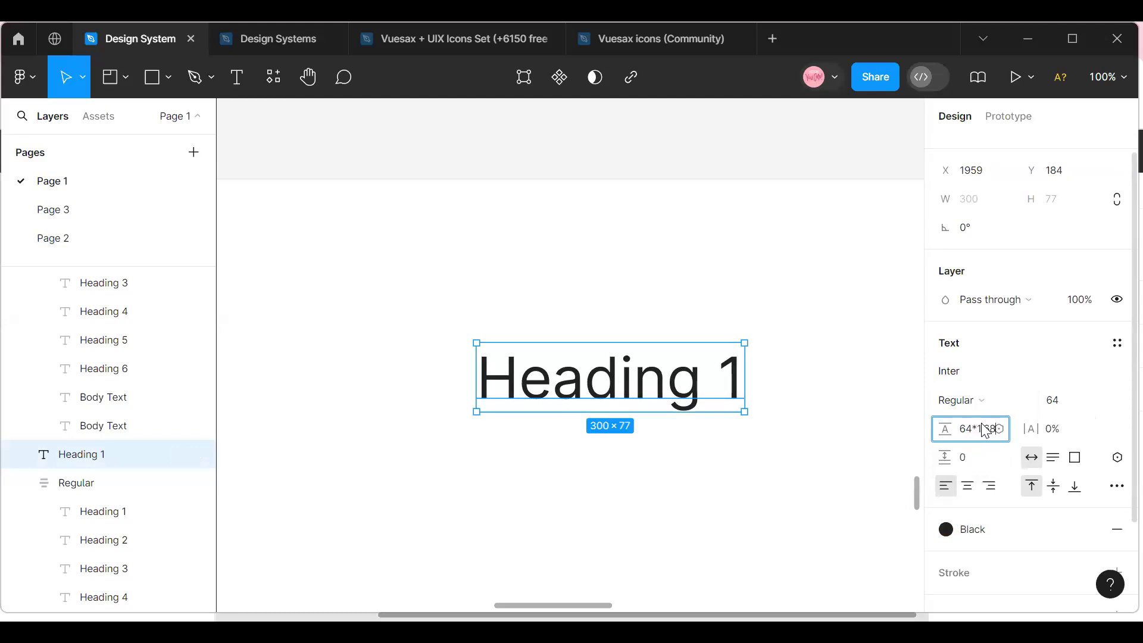
{"action": "left_click", "coordinate": [786, 329]}
{"action": "left_click", "coordinate": [666, 413]}
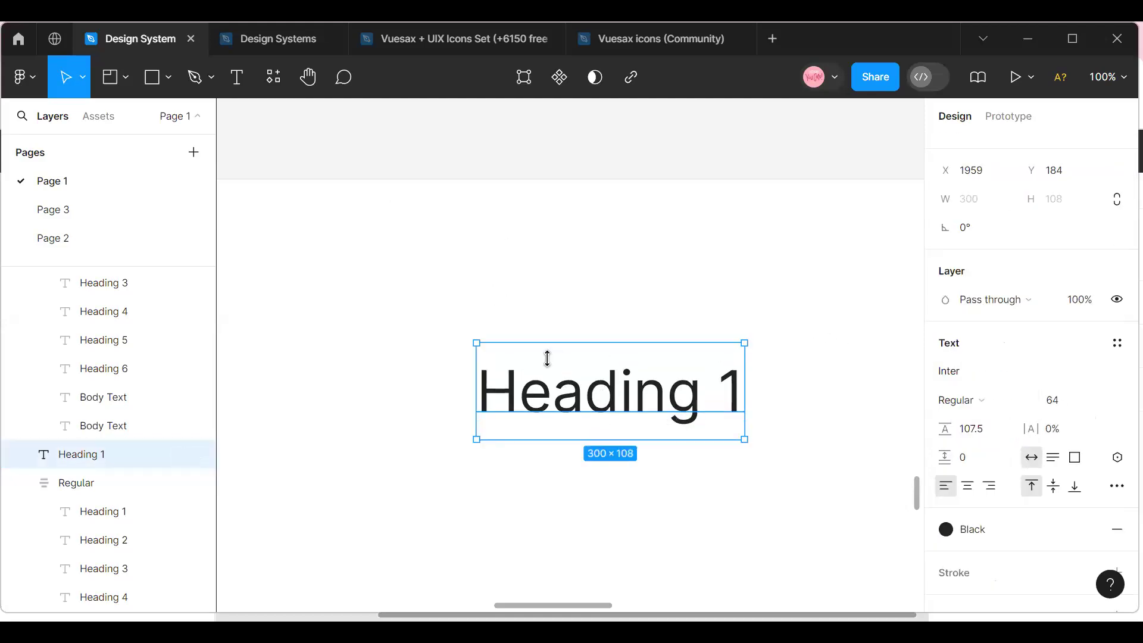
Move the Heading 1 copy to about X 1923, Y 139 and set its font size to 16.
{"action": "left_click_drag", "start_coordinate": [550, 379], "coordinate": [525, 344]}
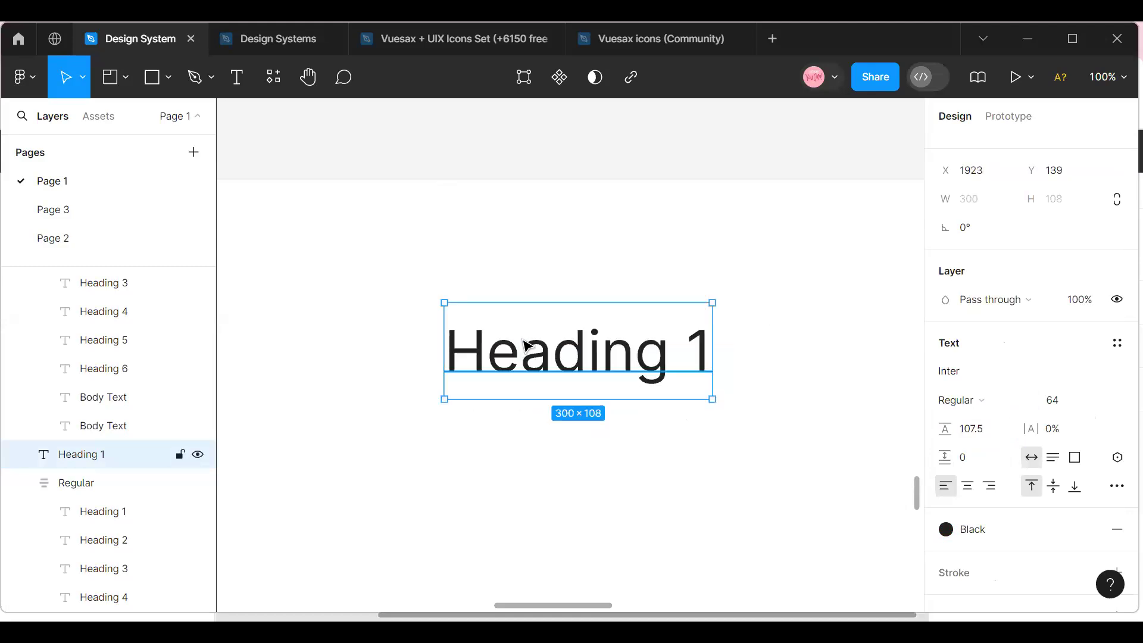
{"action": "left_click", "coordinate": [1100, 402]}
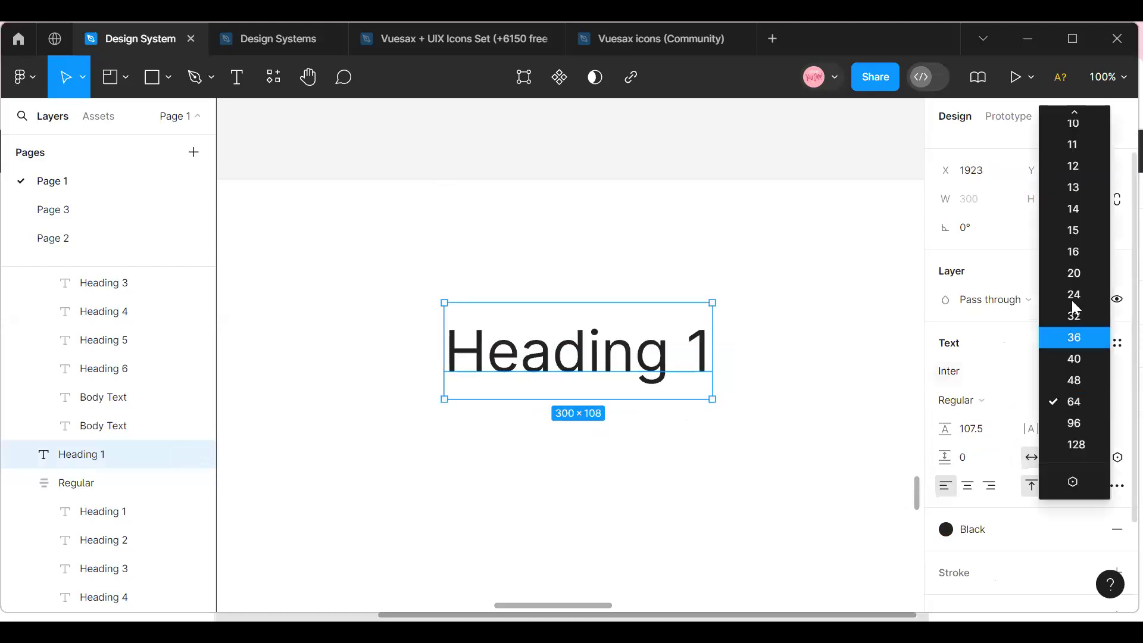
{"action": "left_click", "coordinate": [1079, 252]}
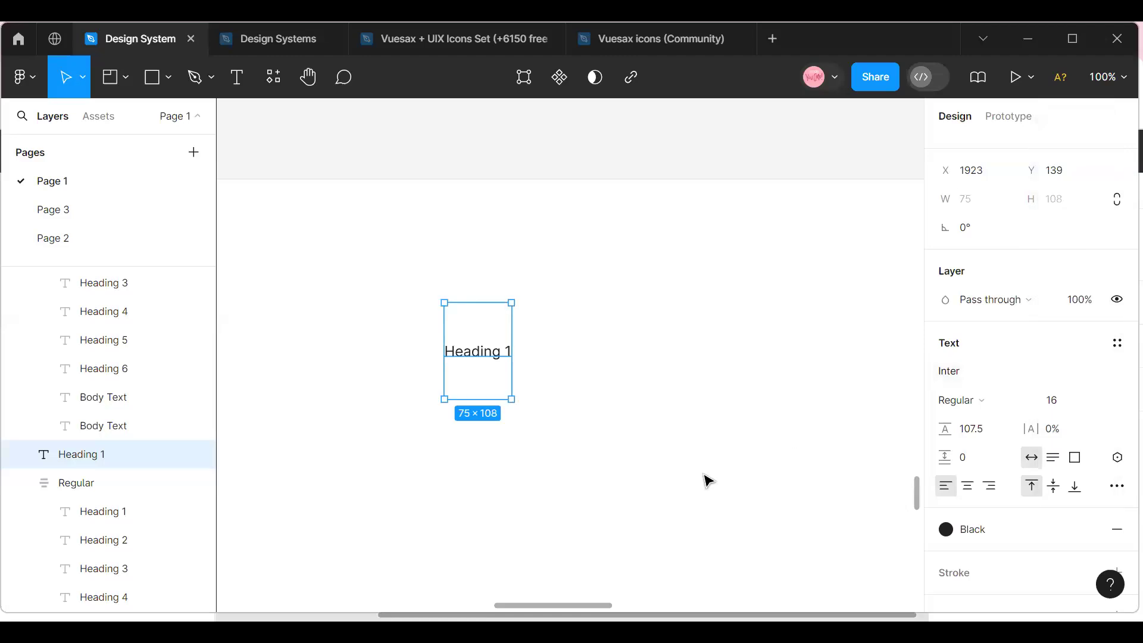
Set the line height of the size 16 Heading 1 copy to 140%.
{"action": "left_click", "coordinate": [981, 429]}
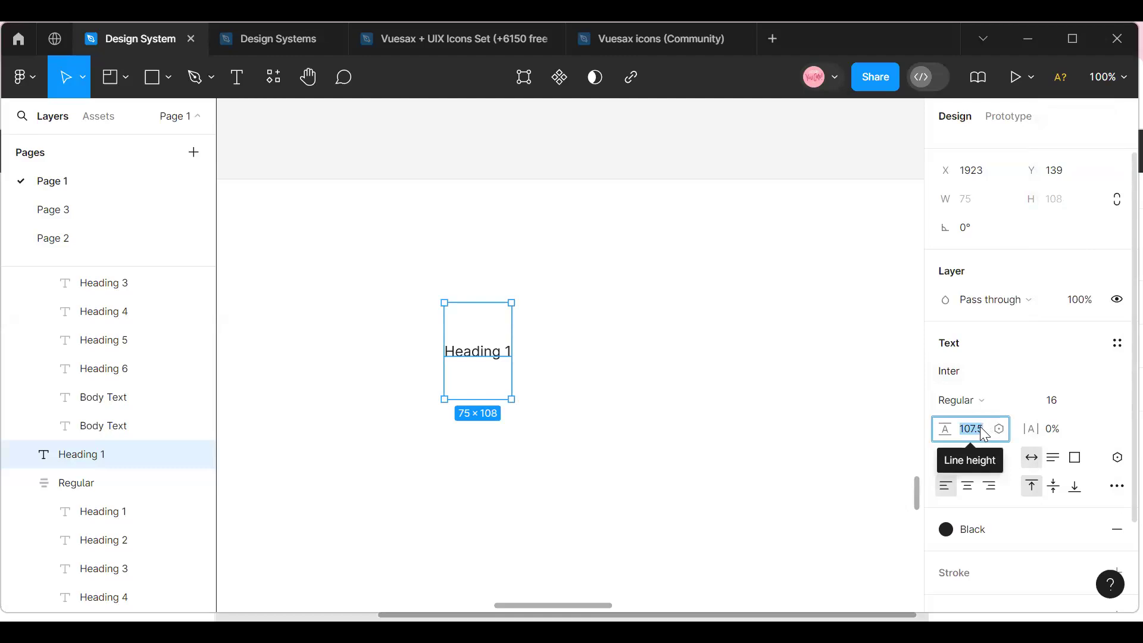
{"action": "type", "text": "14"}
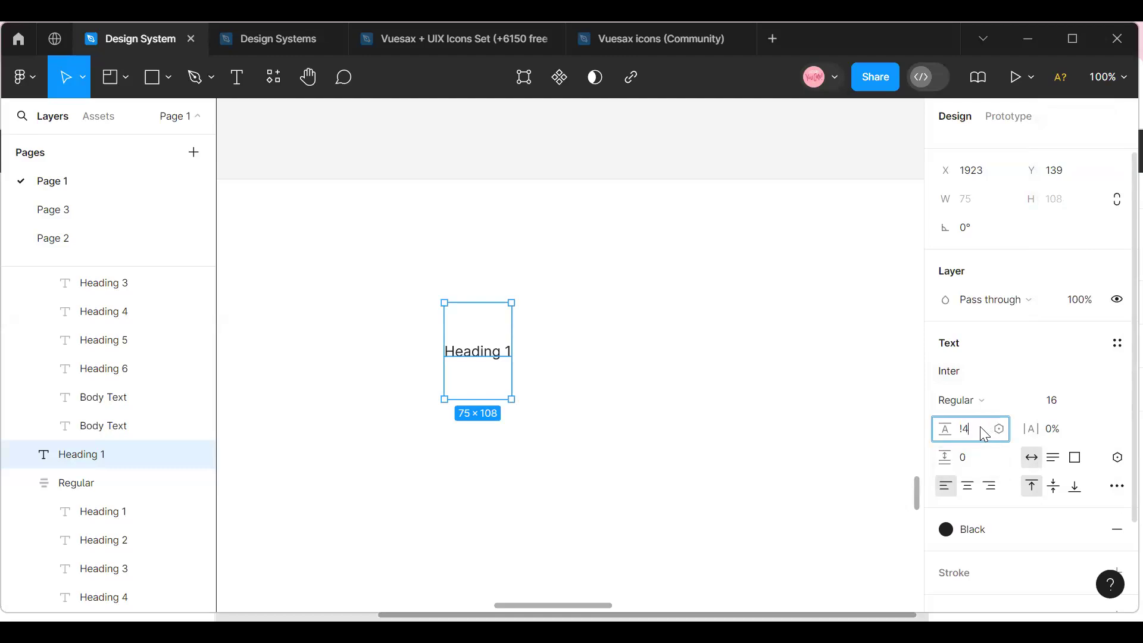
{"action": "type", "text": "0"}
{"action": "key", "text": "Return"}
{"action": "left_click", "coordinate": [595, 384]}
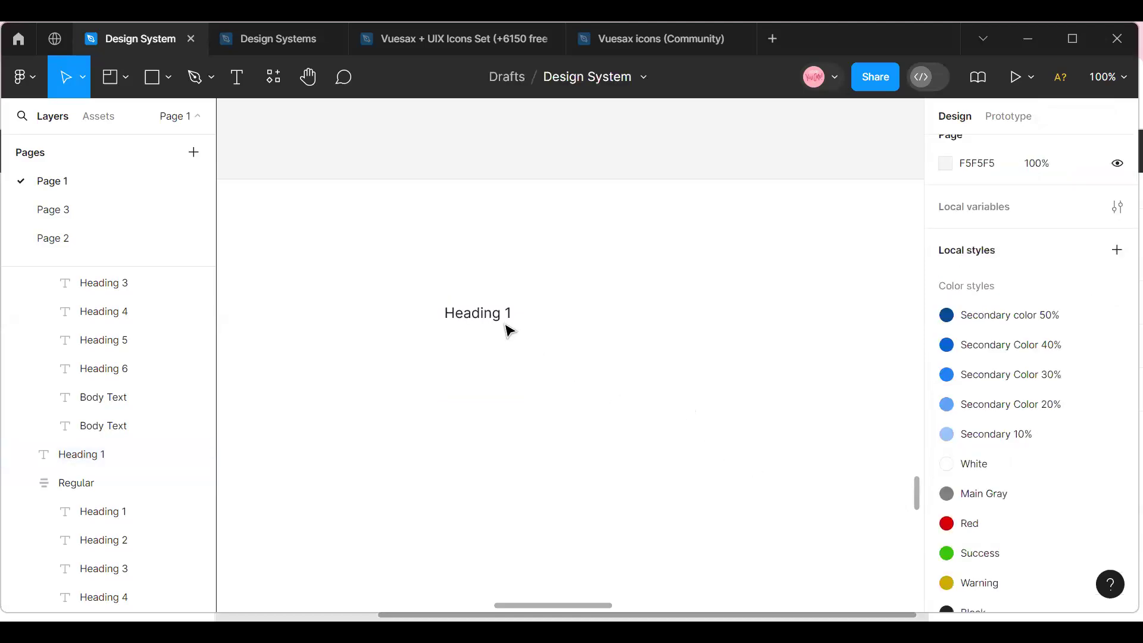
Move the size 16 Heading 1 copy to about X 1989, Y 166.
{"action": "left_click", "coordinate": [510, 328]}
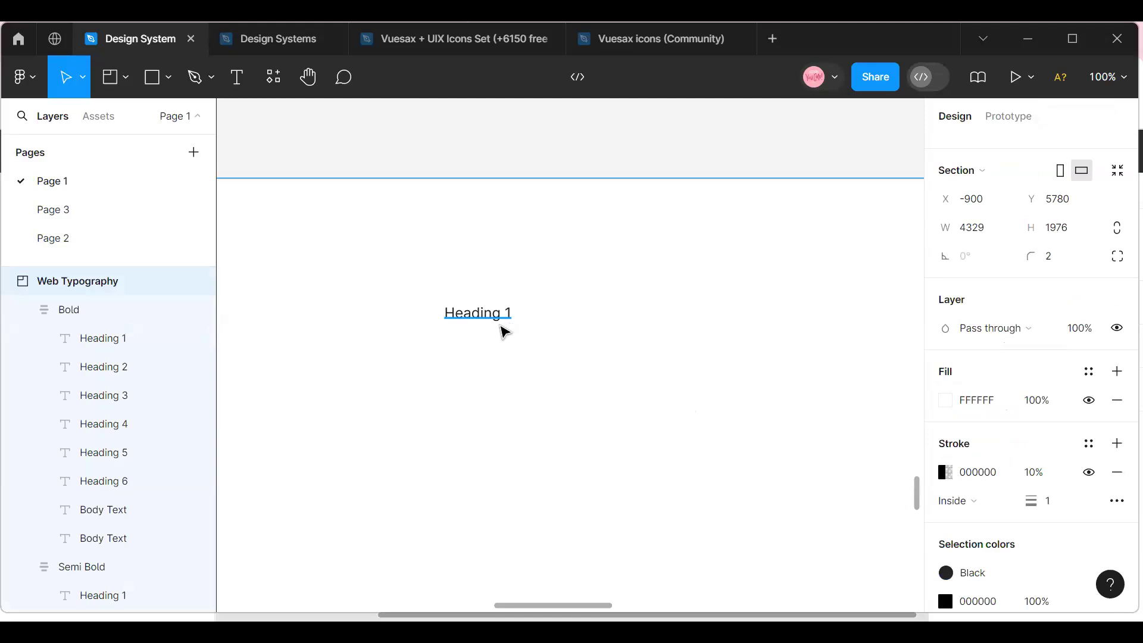
{"action": "left_click", "coordinate": [504, 325]}
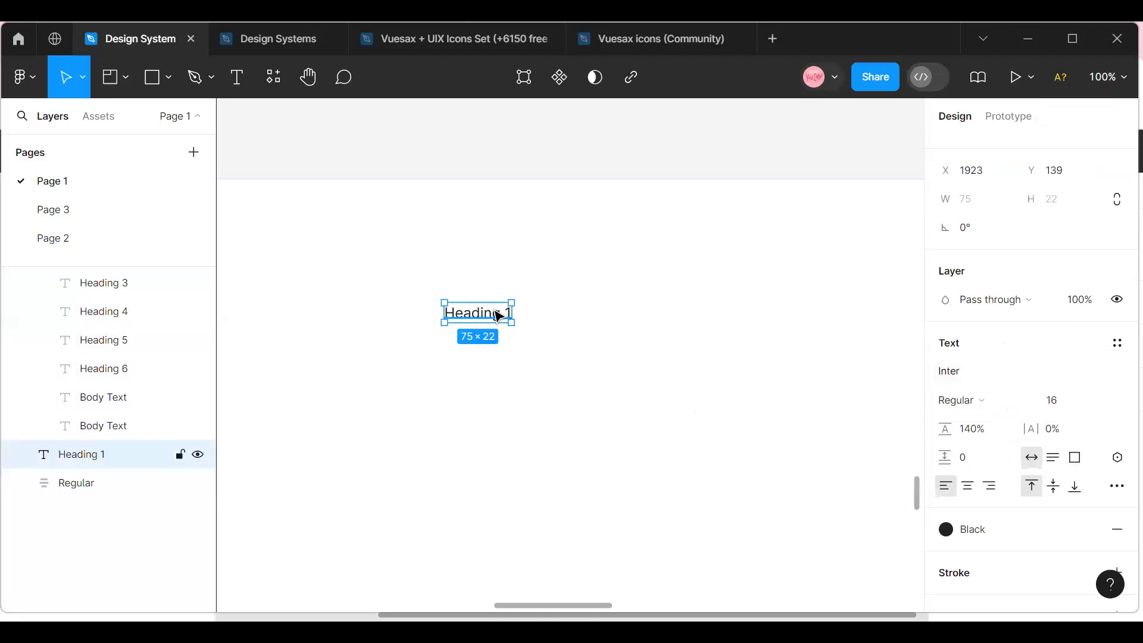
{"action": "left_click_drag", "start_coordinate": [495, 311], "coordinate": [555, 340]}
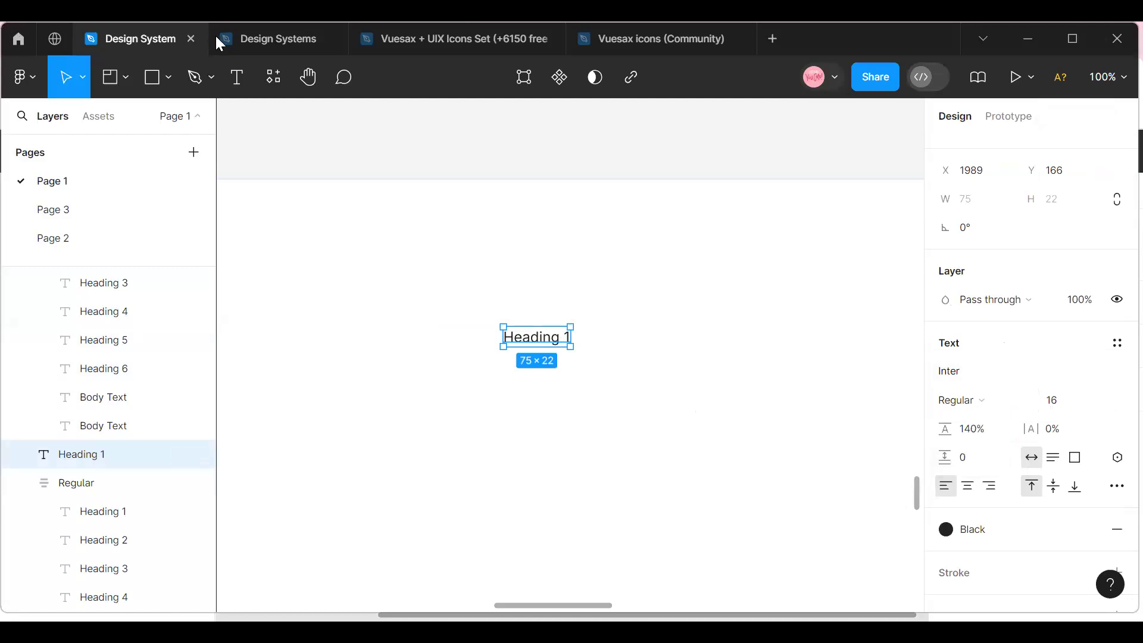
Set the line height of the size 16 Heading 1 copy to Auto and select the text again.
{"action": "left_click", "coordinate": [975, 430]}
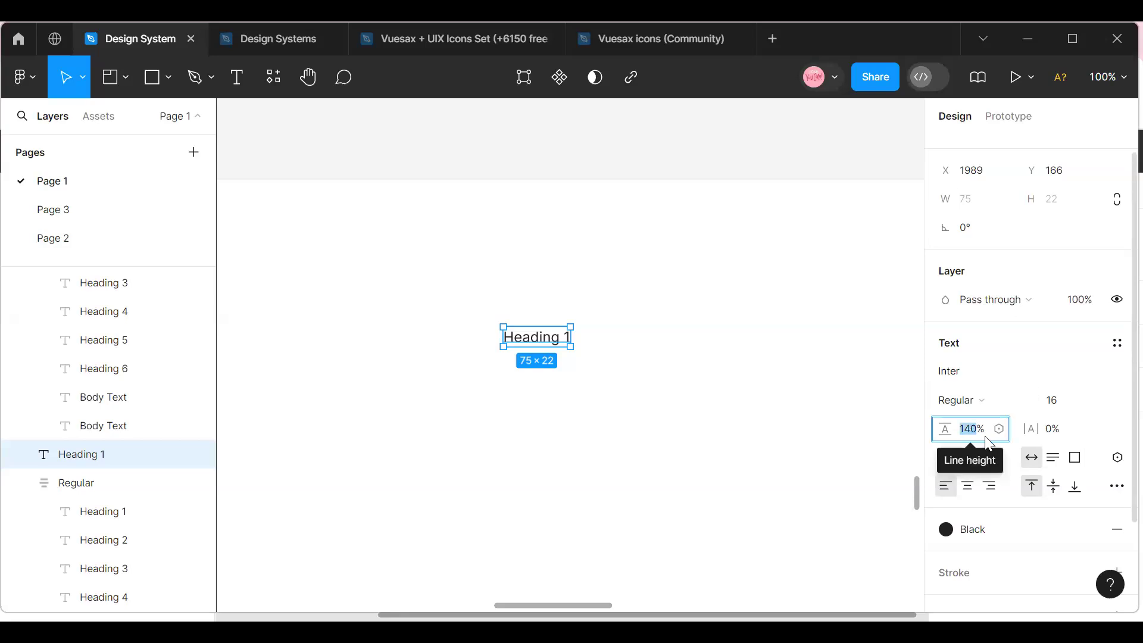
{"action": "left_click", "coordinate": [991, 438]}
{"action": "key", "text": "BackSpace"}
{"action": "key", "text": "BackSpace"}
{"action": "key", "text": "BackSpace"}
{"action": "key", "text": "BackSpace"}
{"action": "type", "text": "auto"}
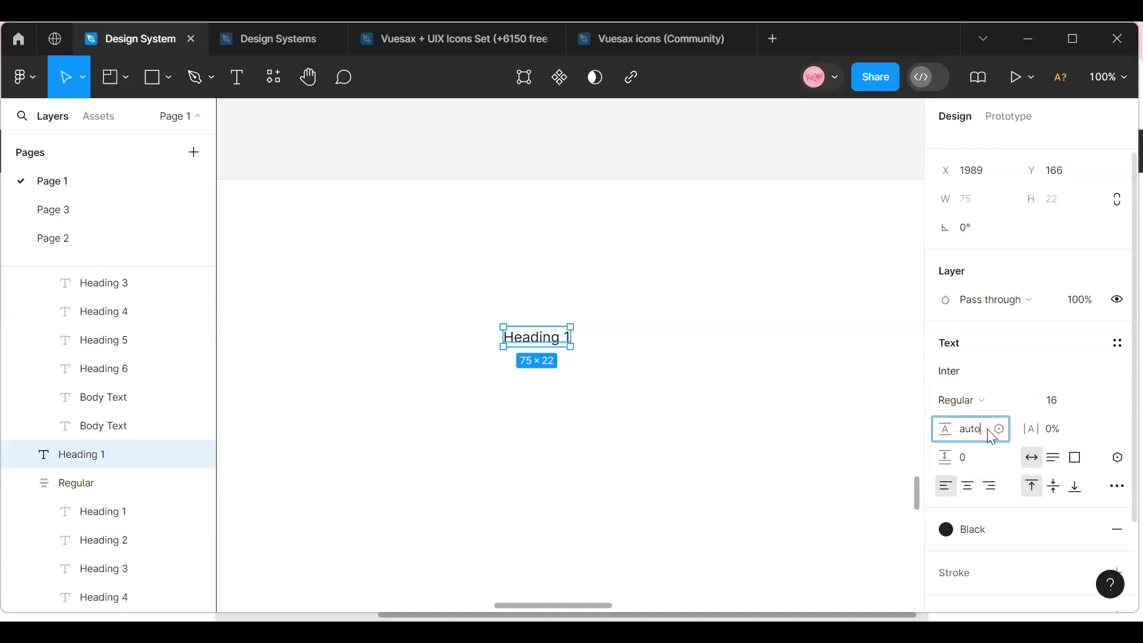
{"action": "left_click", "coordinate": [679, 415]}
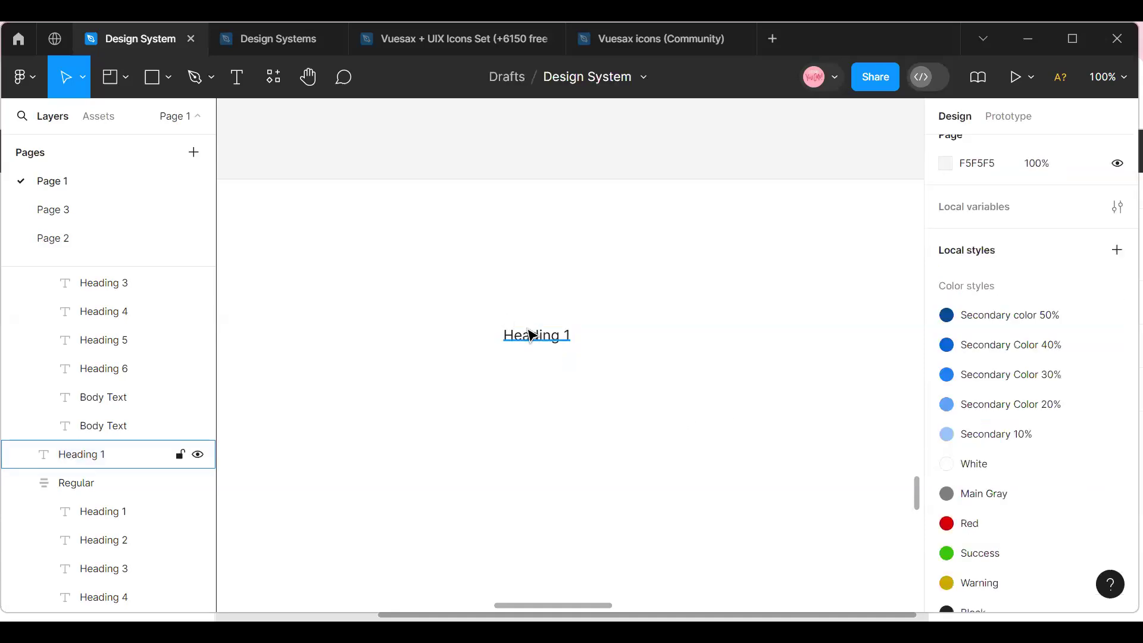
{"action": "left_click", "coordinate": [532, 335]}
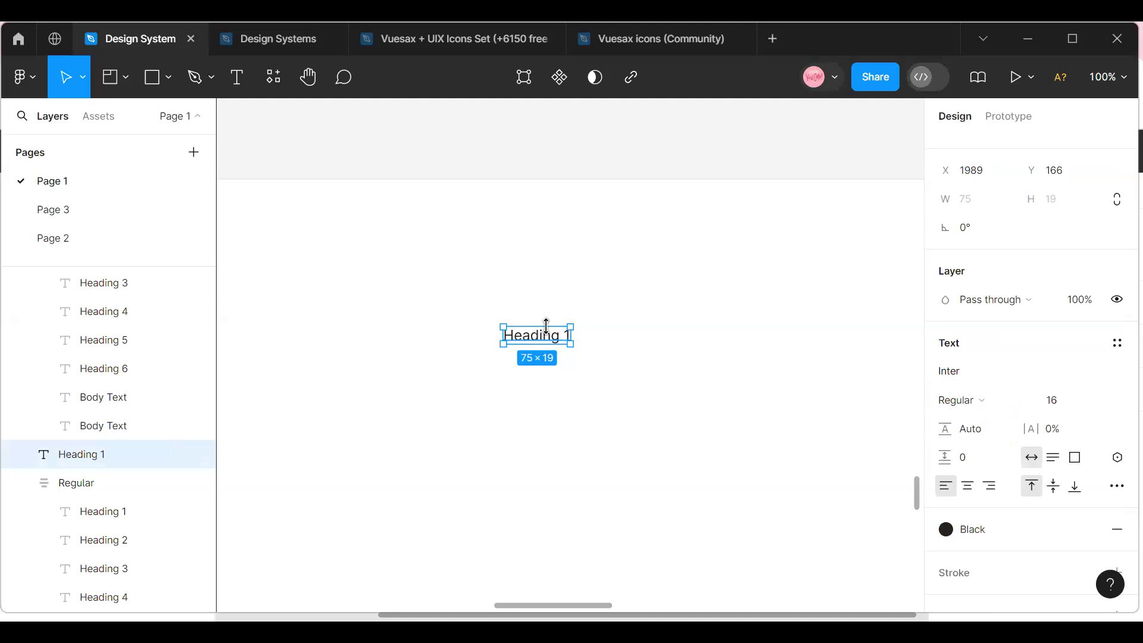
Delete the size 16 Heading 1 copy used for the line height test.
{"action": "key", "text": "Delete"}
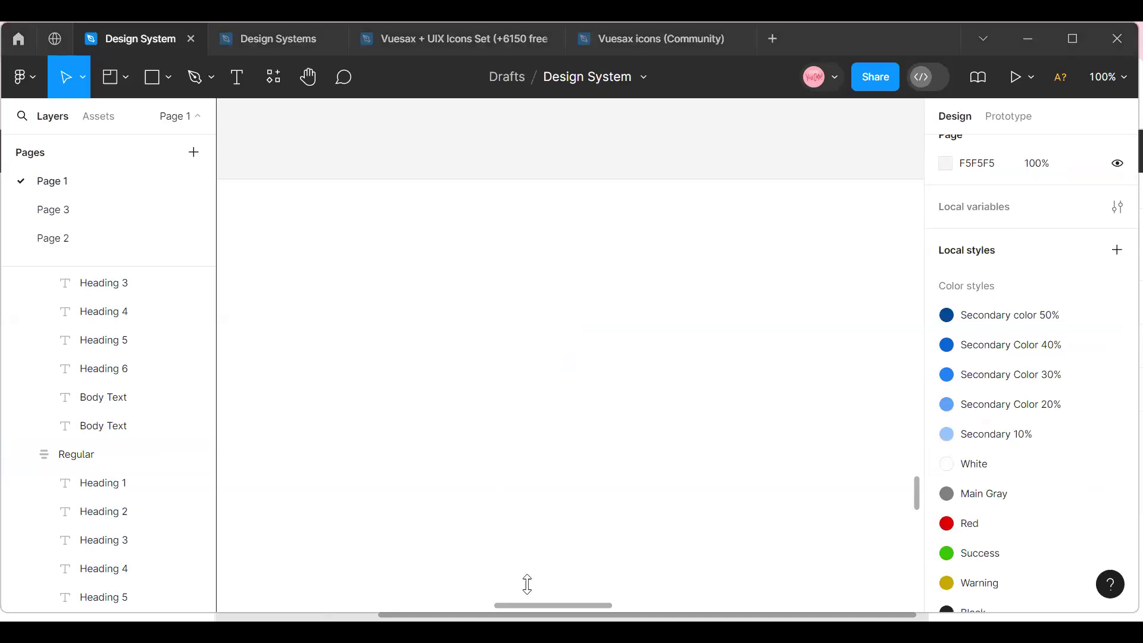
Top-align the Regular, Medium, Semi Bold and Bold columns in the Web Typography frame and move them together to Y 191.
{"action": "left_click_drag", "start_coordinate": [527, 605], "coordinate": [403, 605]}
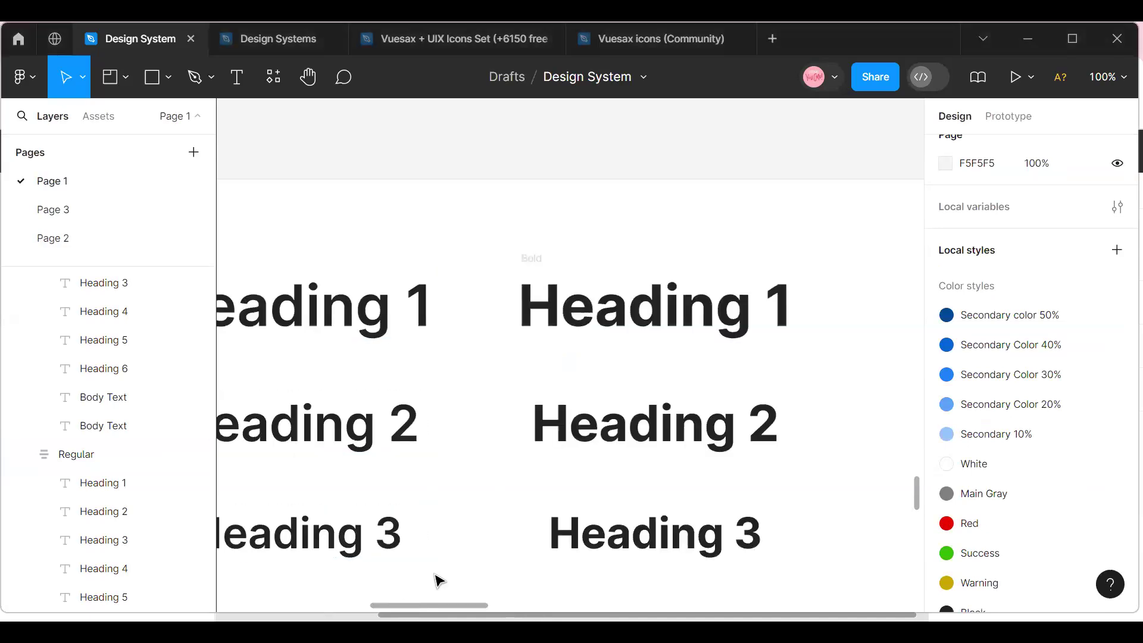
{"action": "left_click", "coordinate": [1118, 85]}
{"action": "left_click", "coordinate": [1019, 189]}
{"action": "left_click_drag", "start_coordinate": [493, 609], "coordinate": [408, 615]}
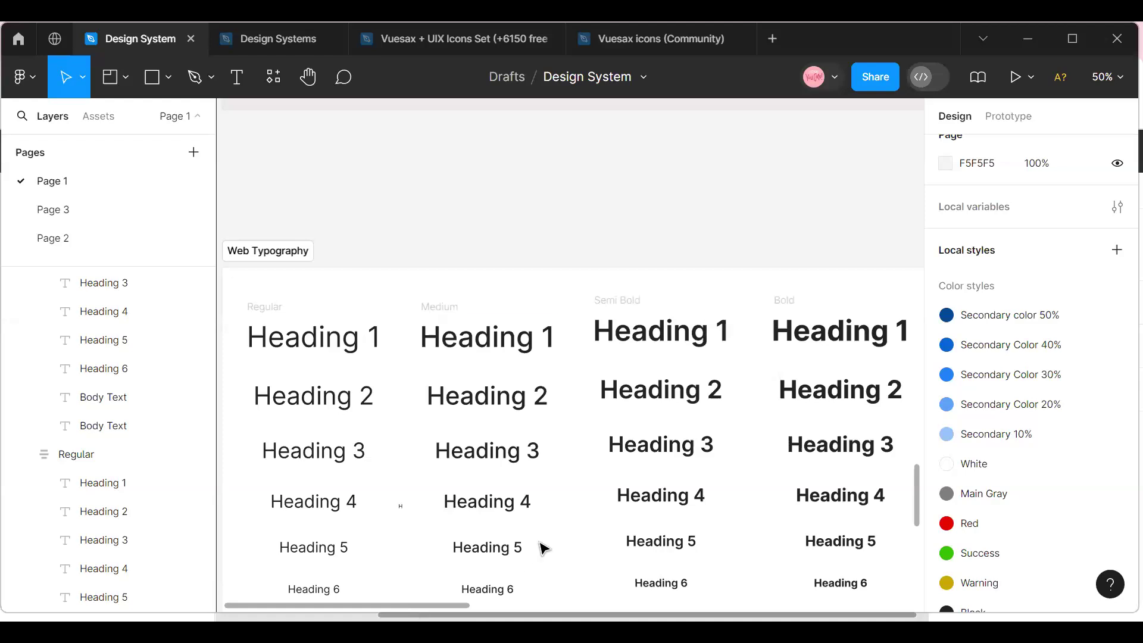
{"action": "left_click", "coordinate": [1115, 83]}
{"action": "left_click", "coordinate": [1023, 188]}
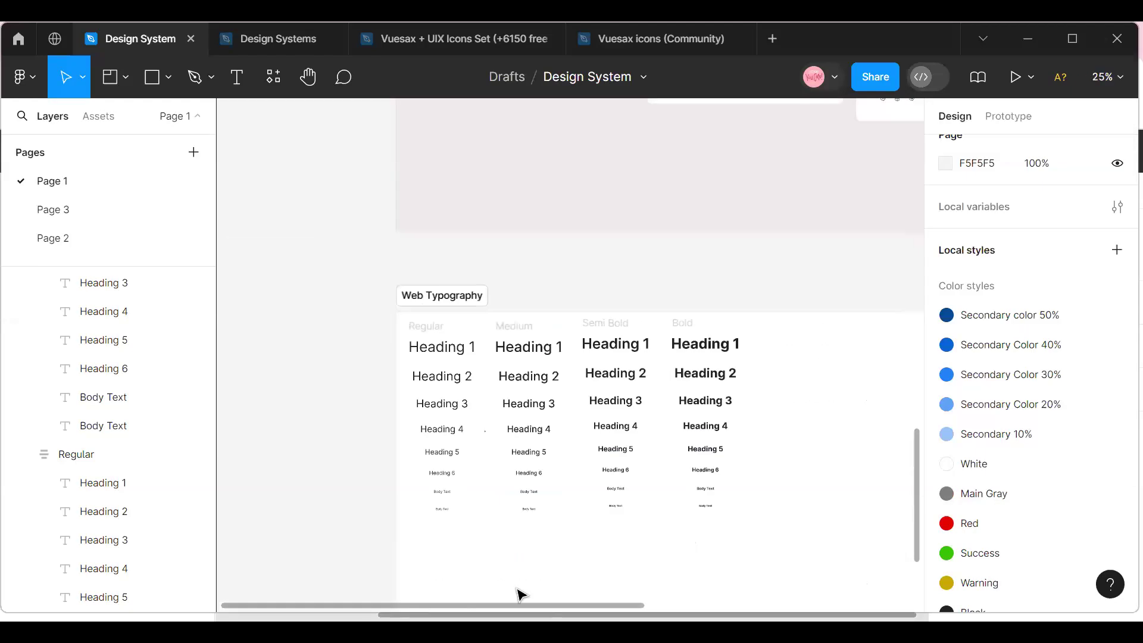
{"action": "left_click", "coordinate": [441, 327]}
{"action": "left_click", "coordinate": [519, 327], "text": "shift"}
{"action": "left_click", "coordinate": [608, 334], "text": "shift"}
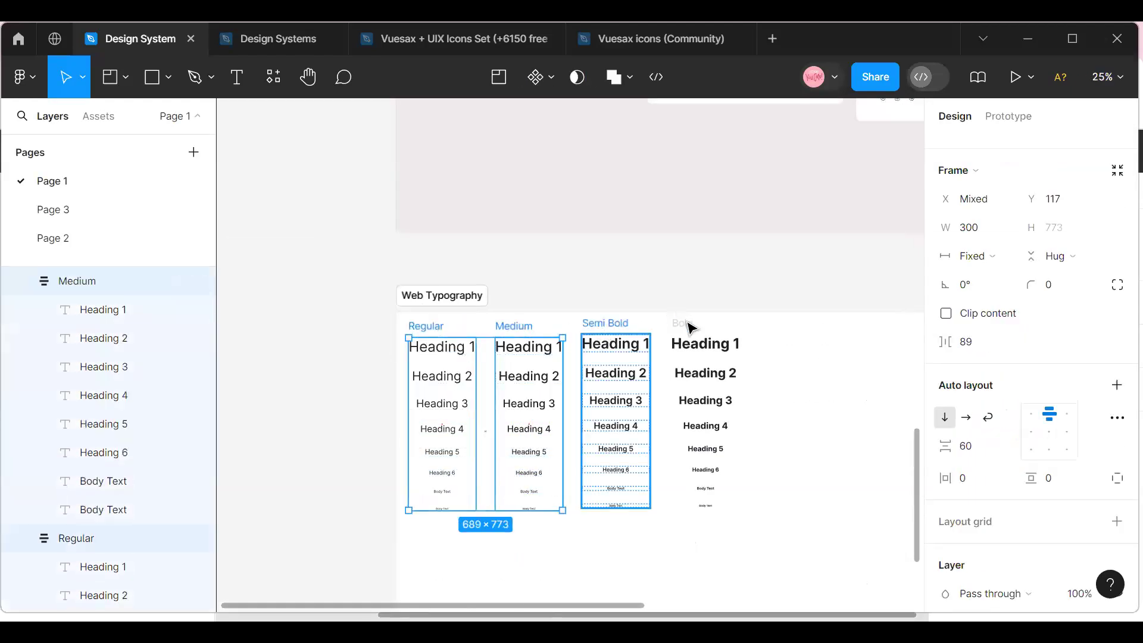
{"action": "left_click", "coordinate": [696, 335], "text": "shift"}
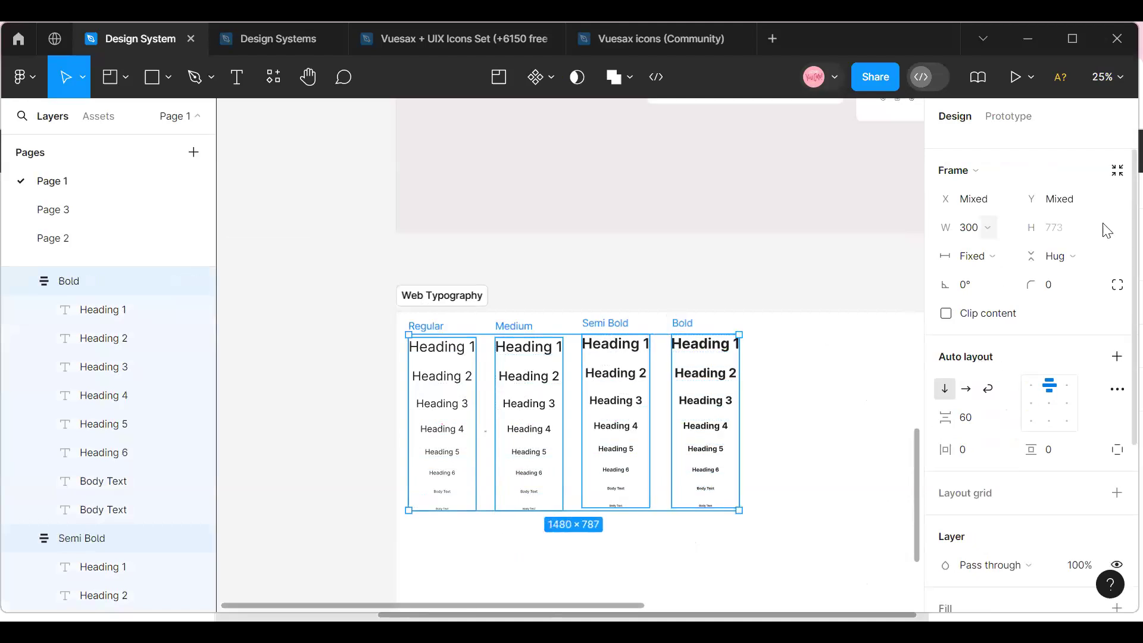
{"action": "scroll", "coordinate": [1065, 280], "scroll_direction": "up", "scroll_amount": 1}
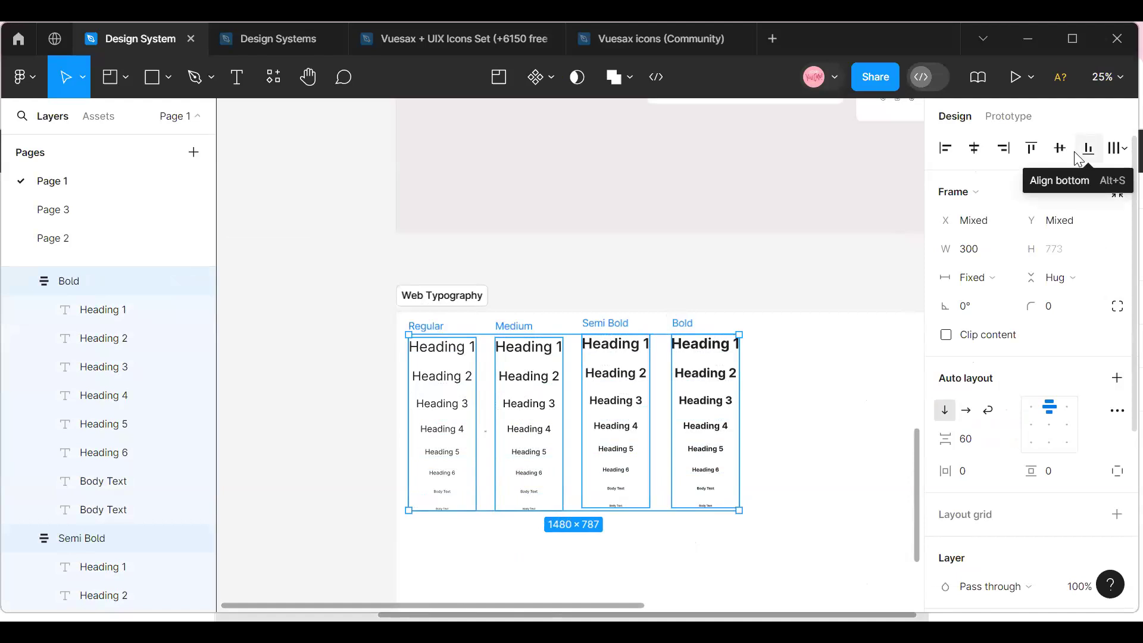
{"action": "left_click", "coordinate": [1029, 150]}
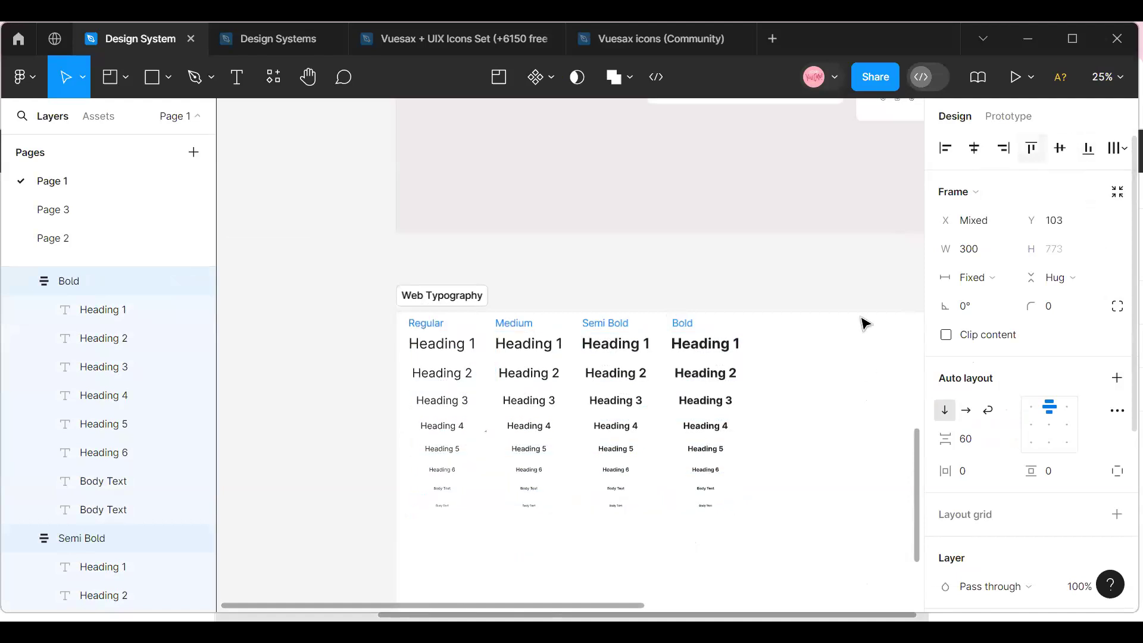
{"action": "left_click_drag", "start_coordinate": [605, 447], "coordinate": [610, 469]}
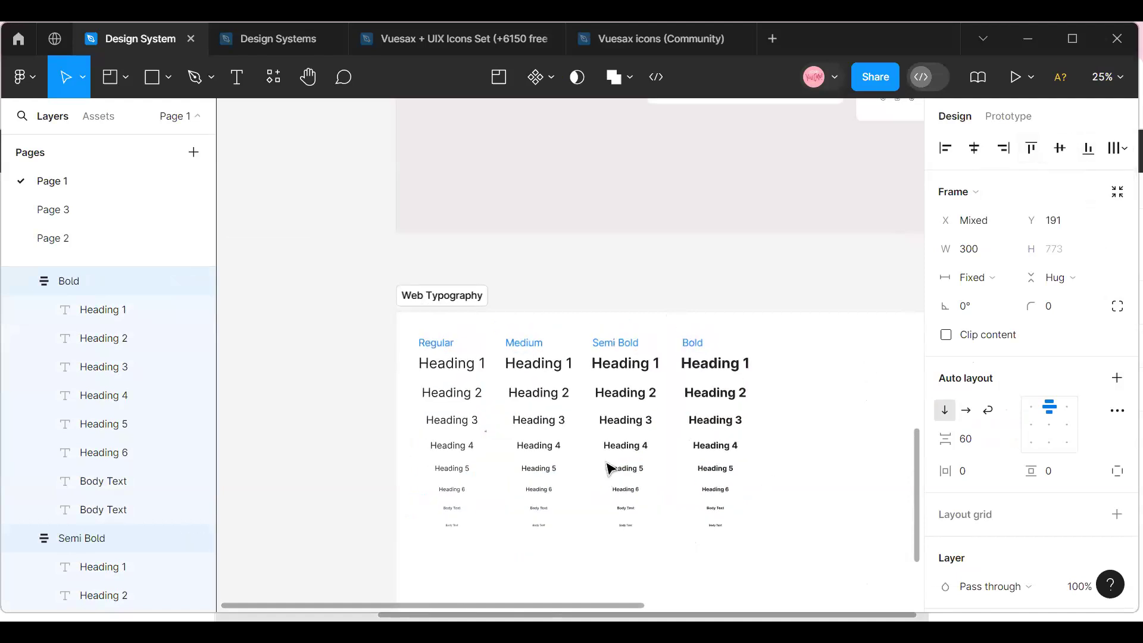
{"action": "left_click", "coordinate": [350, 459]}
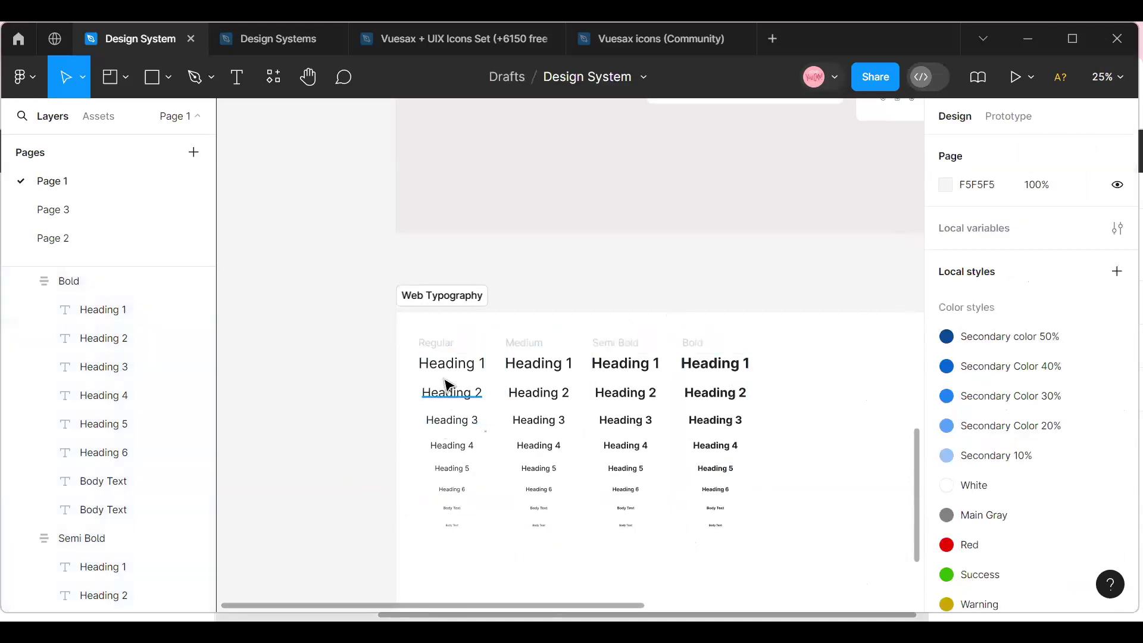
Start a new text style from Heading 1 in the Regular column, with a name beginning with "H".
{"action": "left_click", "coordinate": [446, 370]}
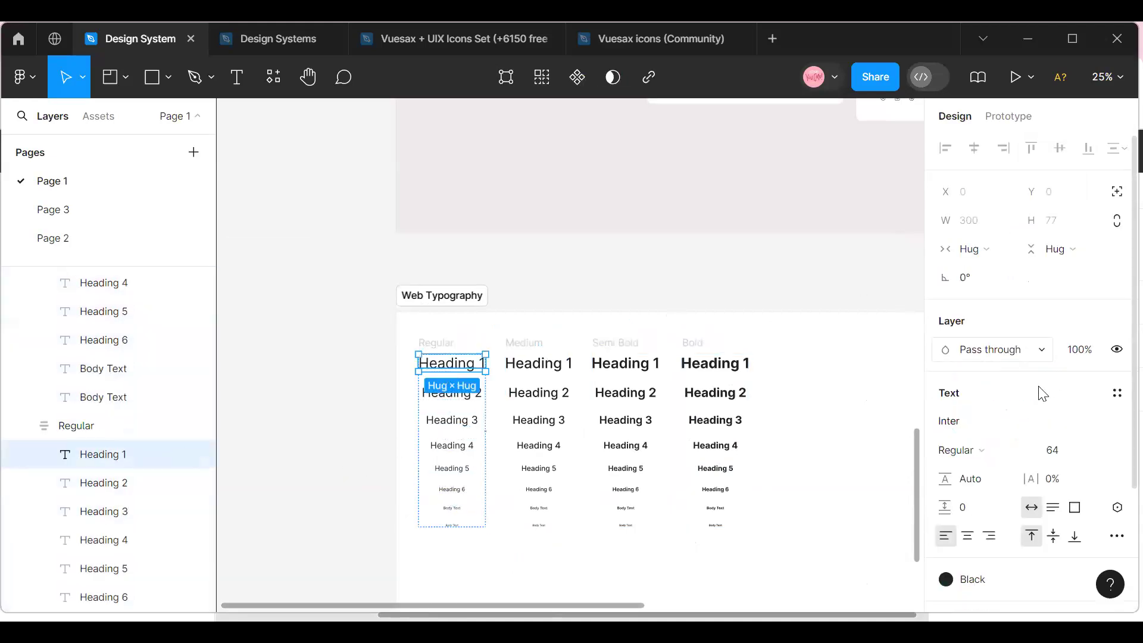
{"action": "scroll", "coordinate": [1041, 394], "scroll_direction": "down", "scroll_amount": 3}
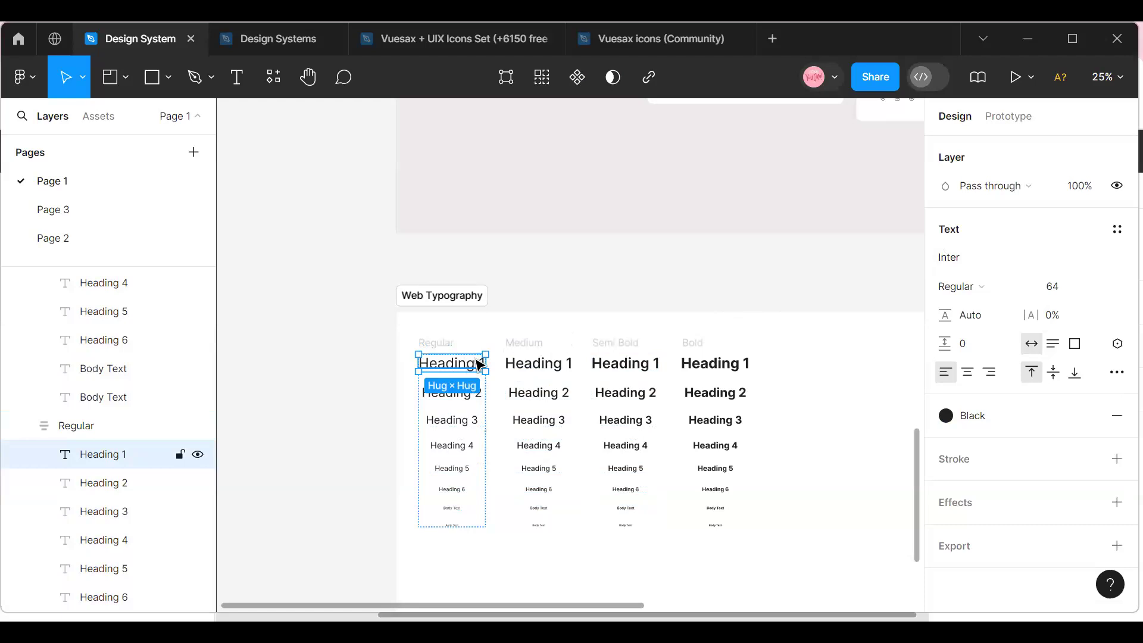
{"action": "left_click", "coordinate": [1118, 233]}
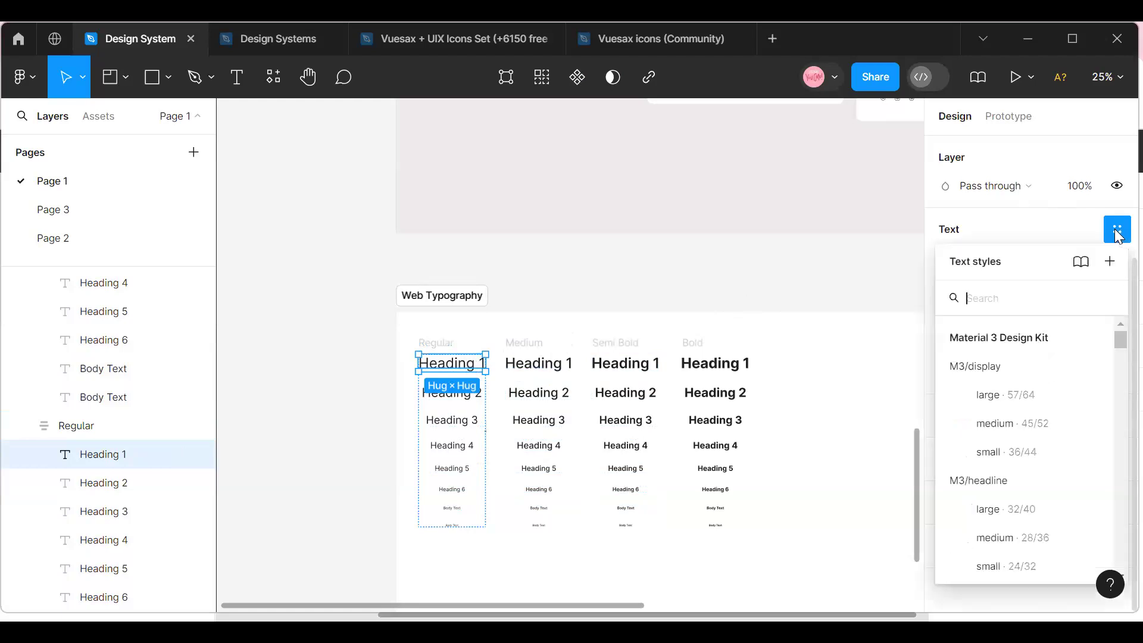
{"action": "left_click", "coordinate": [1110, 265]}
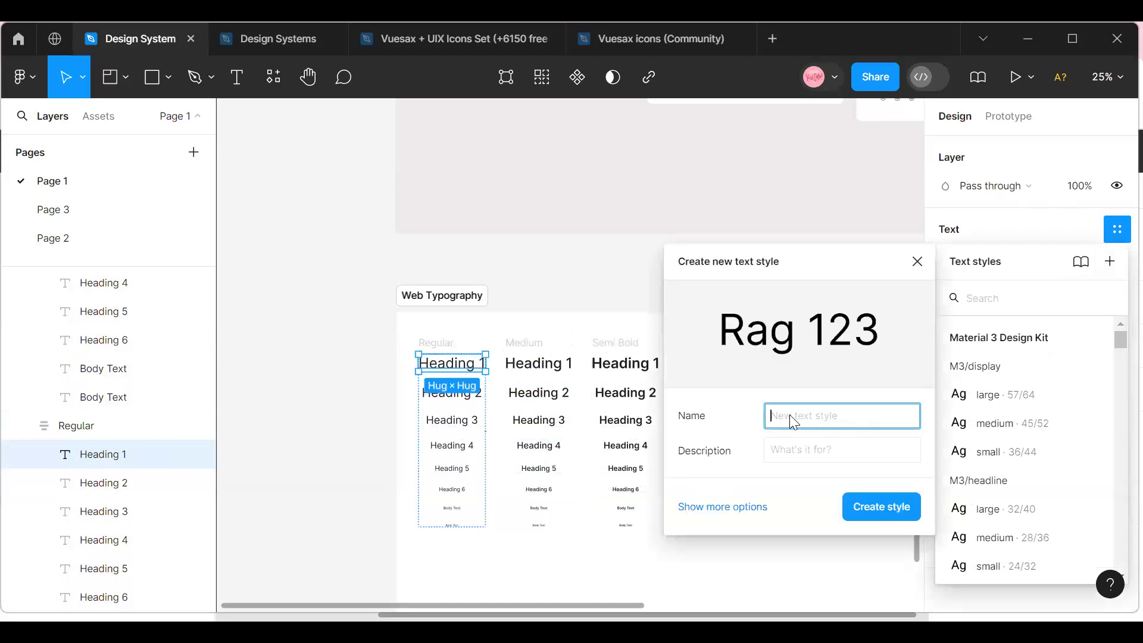
{"action": "type", "text": "Heading1/H1/Regular"}
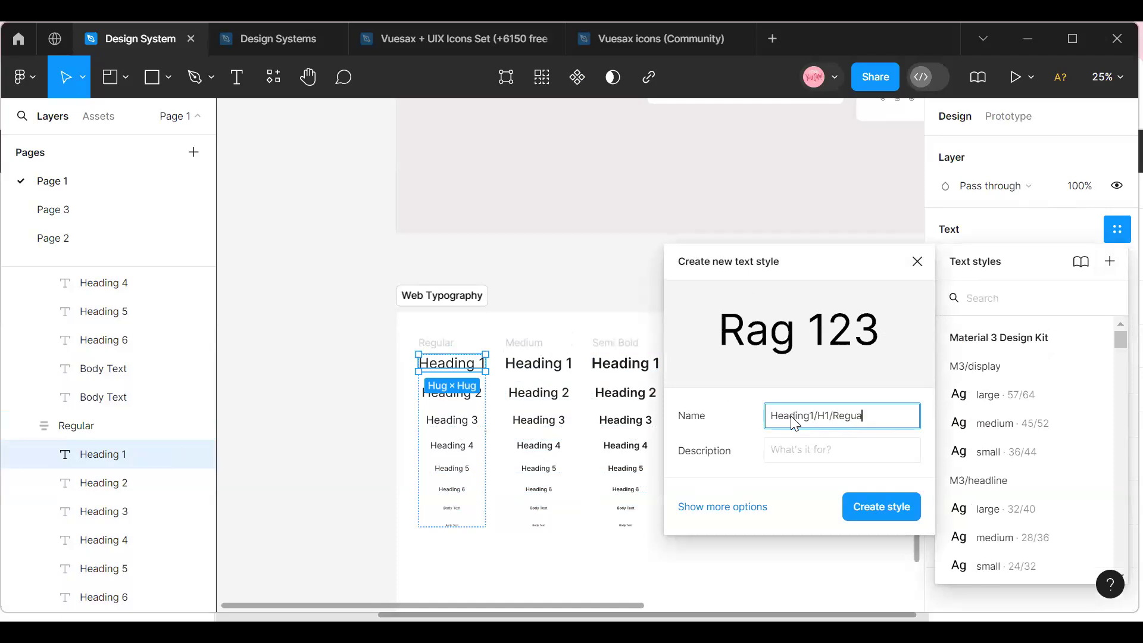
Complete the new text style's name as Heading1/H1/Regular, copy that name, create the style and deselect the heading.
{"action": "type", "text": "lar"}
{"action": "left_click_drag", "start_coordinate": [875, 423], "coordinate": [767, 422]}
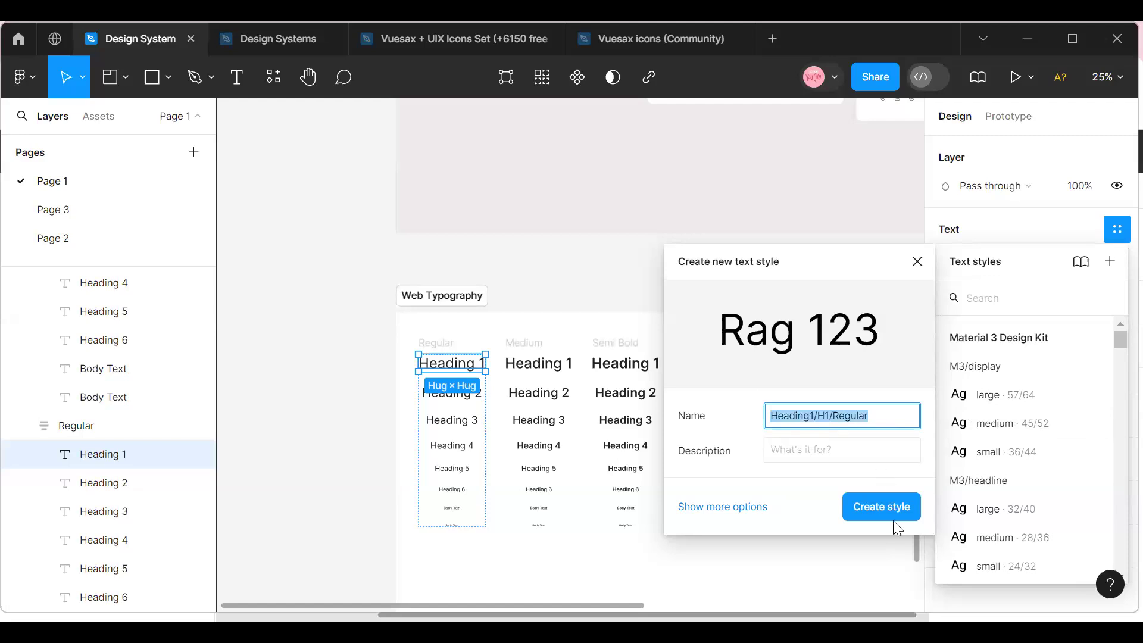
{"action": "left_click", "coordinate": [878, 507]}
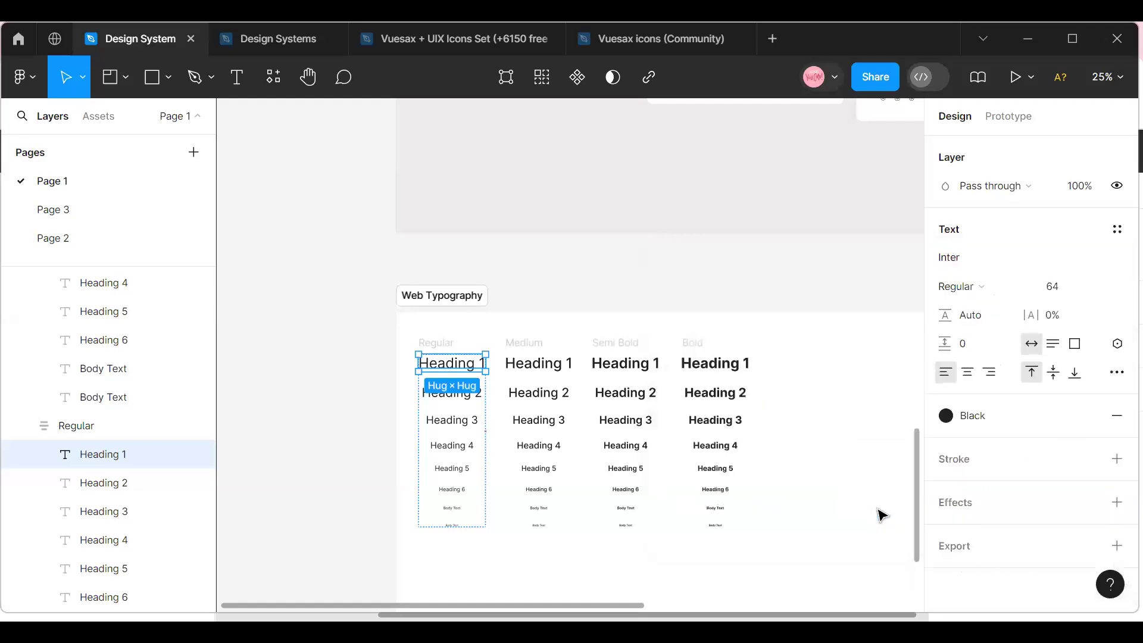
{"action": "left_click", "coordinate": [827, 296]}
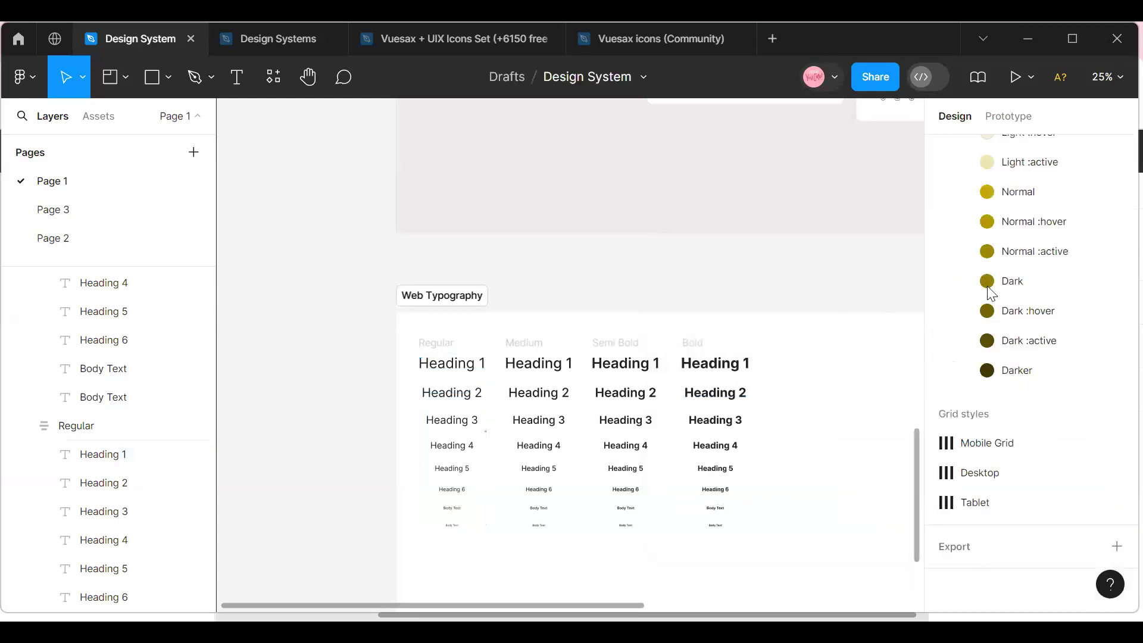
{"action": "scroll", "coordinate": [990, 455], "scroll_direction": "up", "scroll_amount": 5}
{"action": "scroll", "coordinate": [989, 455], "scroll_direction": "up", "scroll_amount": 5}
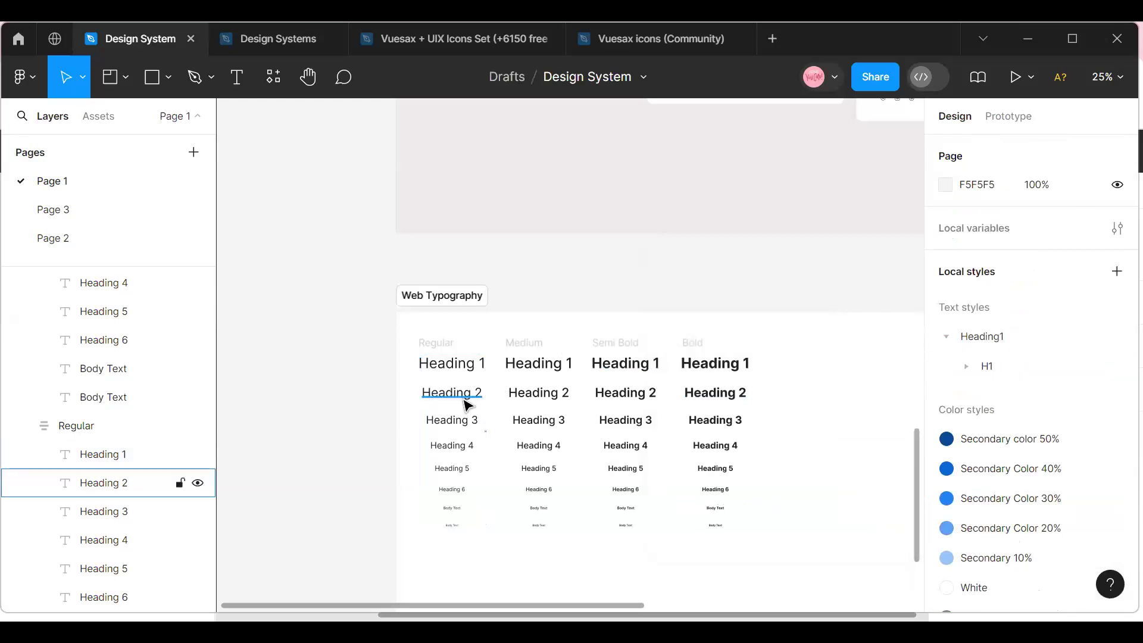
Create a text style from Heading 2 in the Regular column, reusing the copied name changed to Heading2/H1/Regular.
{"action": "left_click", "coordinate": [468, 405]}
{"action": "left_click", "coordinate": [1115, 390]}
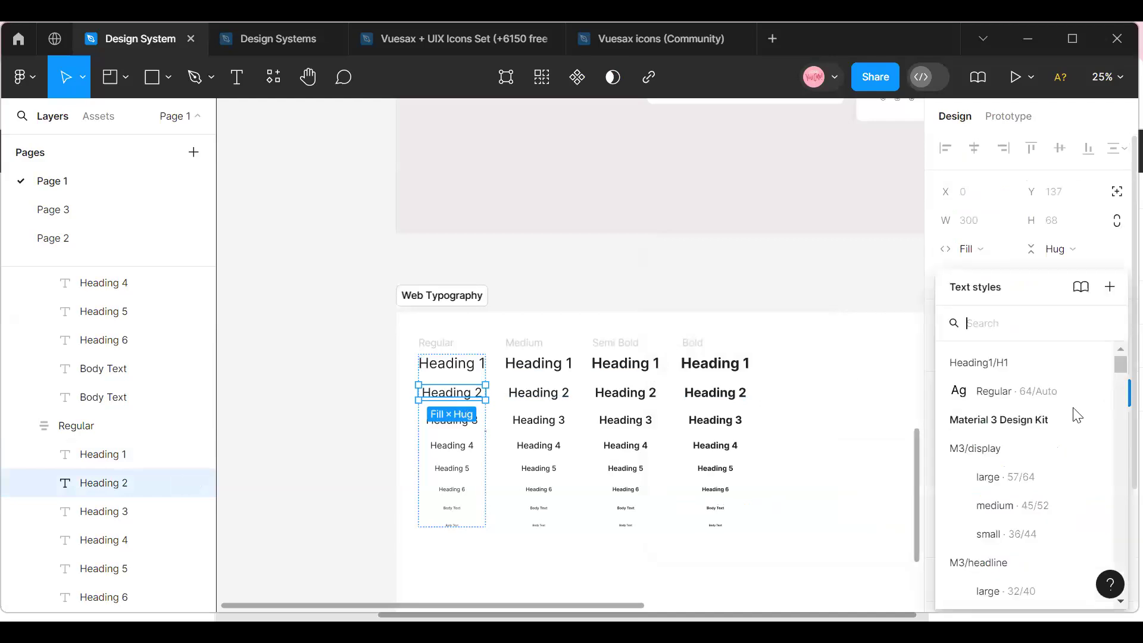
{"action": "left_click", "coordinate": [1109, 288]}
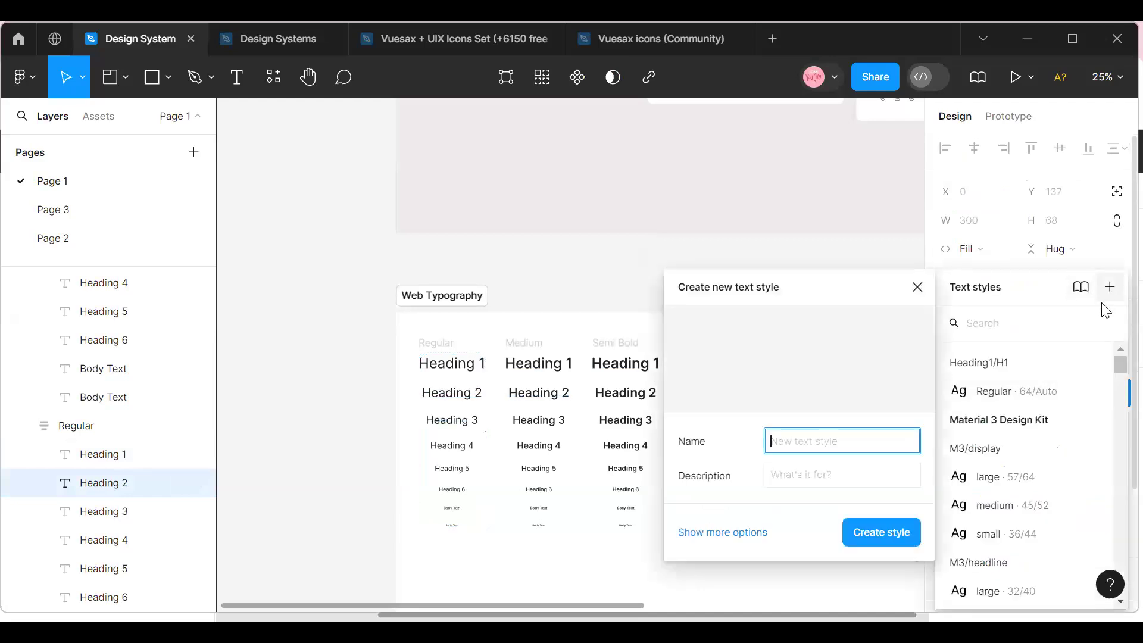
{"action": "type", "text": "Heading1/H1/Regular"}
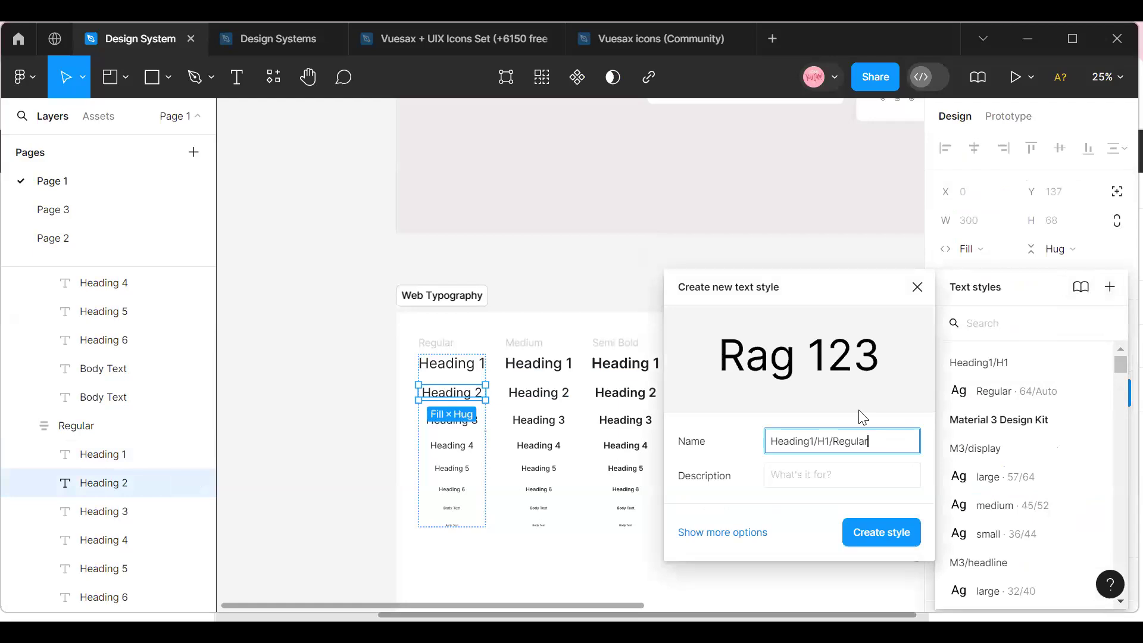
{"action": "left_click", "coordinate": [812, 442]}
{"action": "key", "text": "BackSpace"}
{"action": "type", "text": "2"}
{"action": "left_click", "coordinate": [882, 531]}
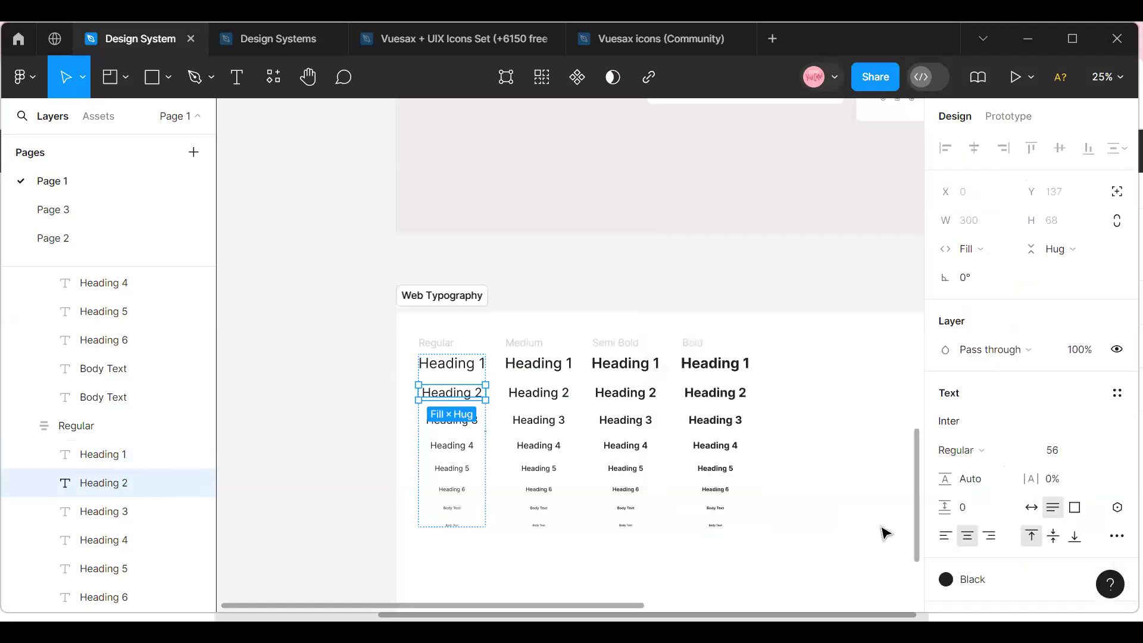
Create a text style from Heading 3 in the Regular column, reusing the copied name changed to Heading3/H3/Regular.
{"action": "left_click", "coordinate": [468, 433]}
{"action": "left_click", "coordinate": [1115, 393]}
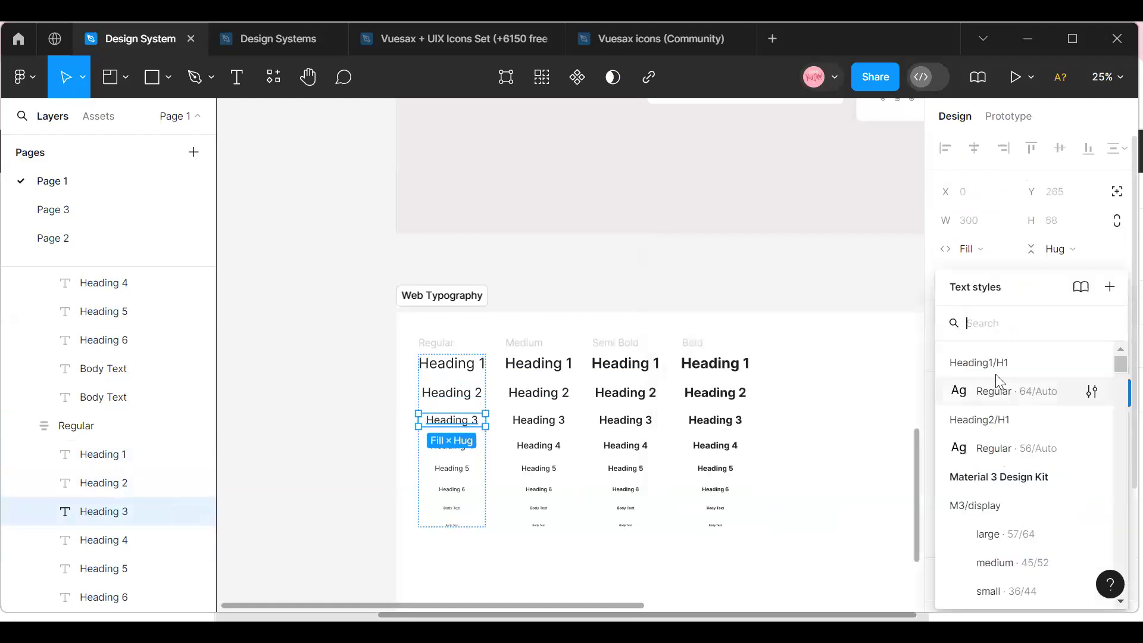
{"action": "left_click", "coordinate": [1110, 287]}
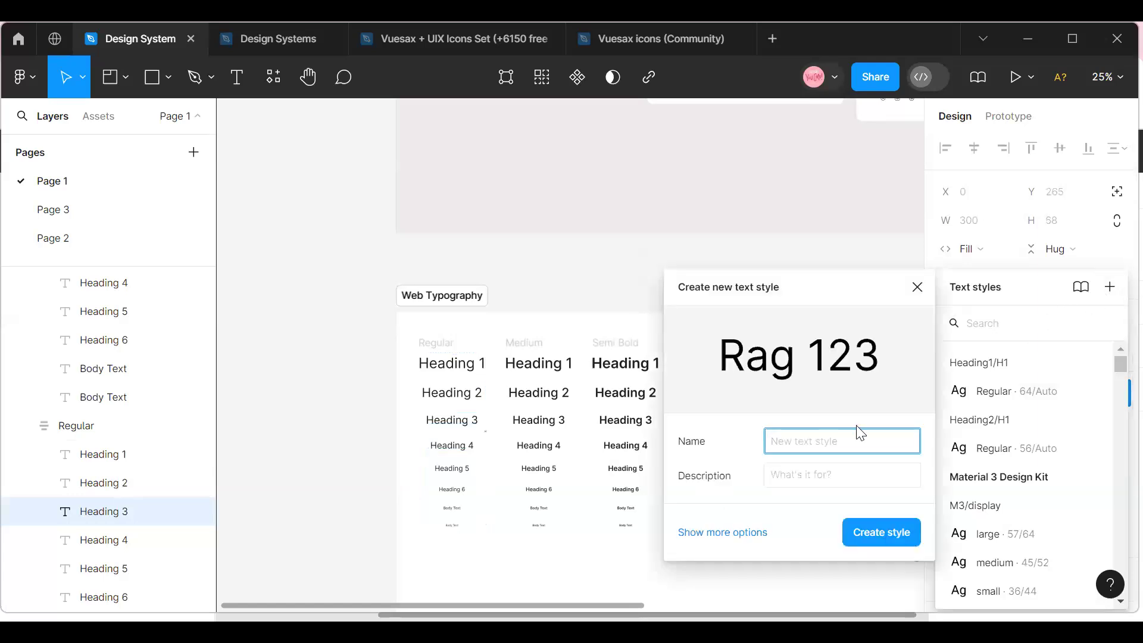
{"action": "type", "text": "Heading1/H1/Regular"}
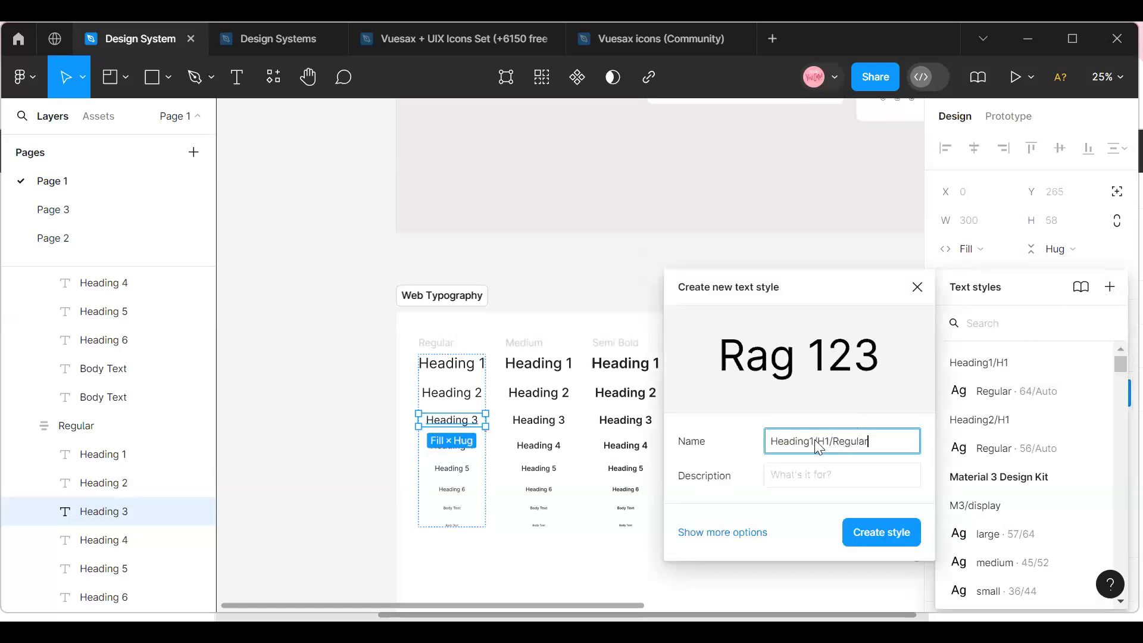
{"action": "type", "text": "3"}
{"action": "type", "text": "3"}
{"action": "left_click", "coordinate": [889, 535]}
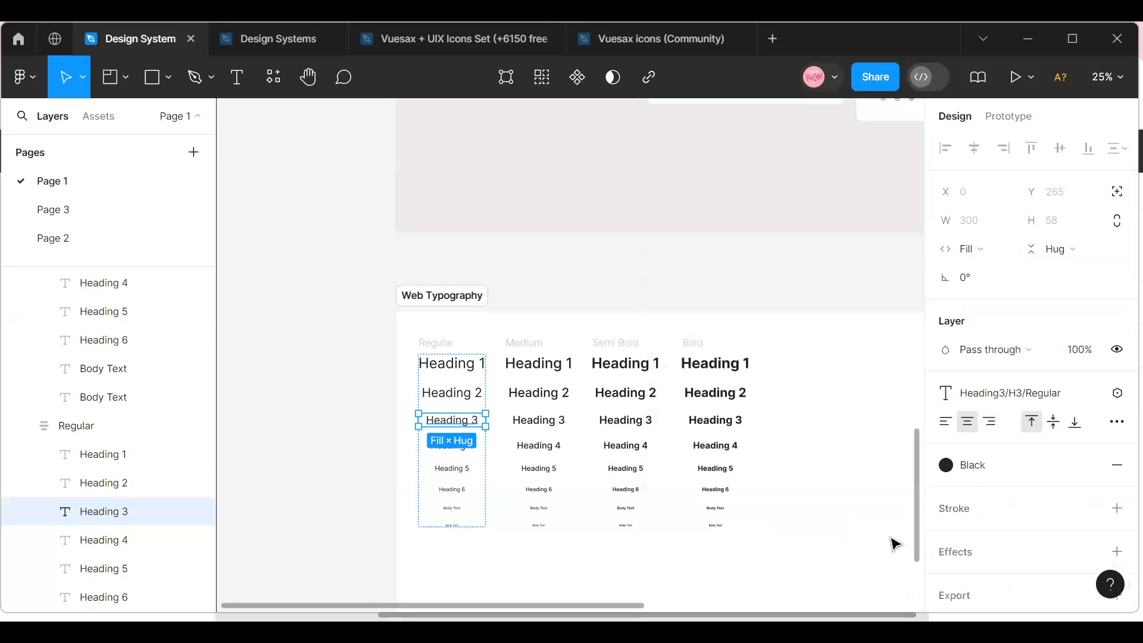
Open the Regular text style in the Heading2/H1 group to check its name and properties.
{"action": "left_click", "coordinate": [382, 284]}
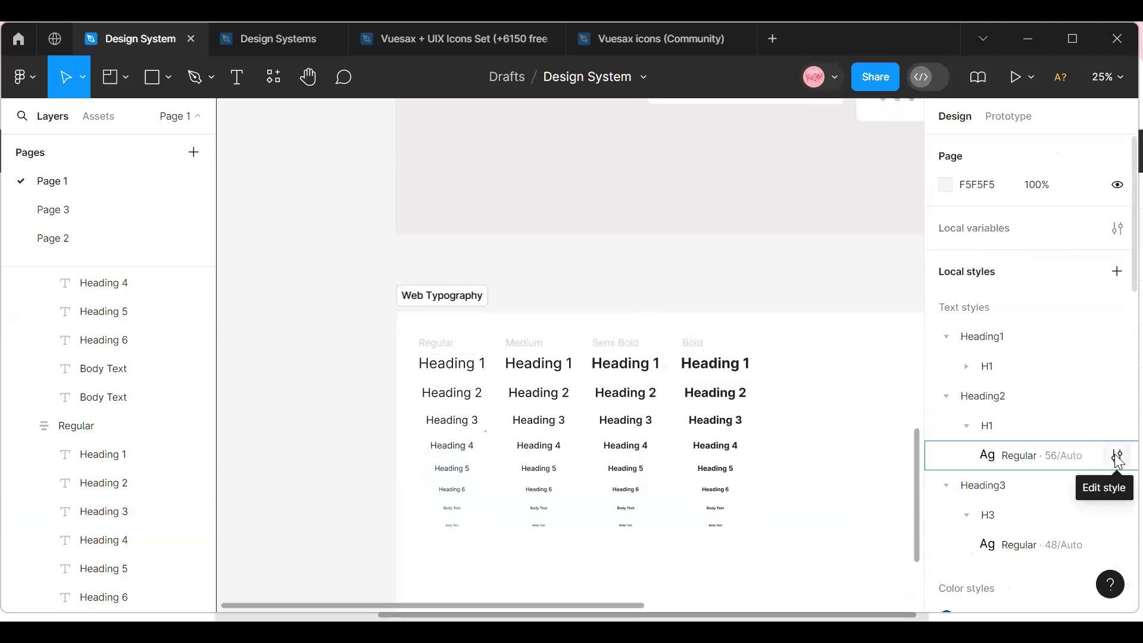
{"action": "left_click", "coordinate": [1116, 455]}
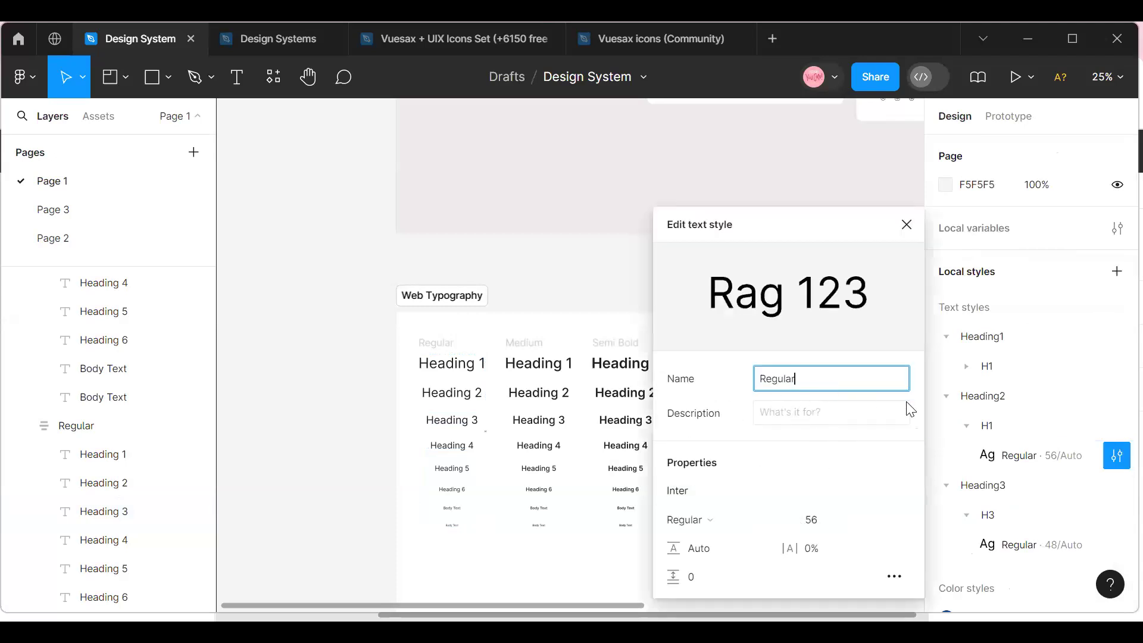
{"action": "left_click", "coordinate": [1064, 436]}
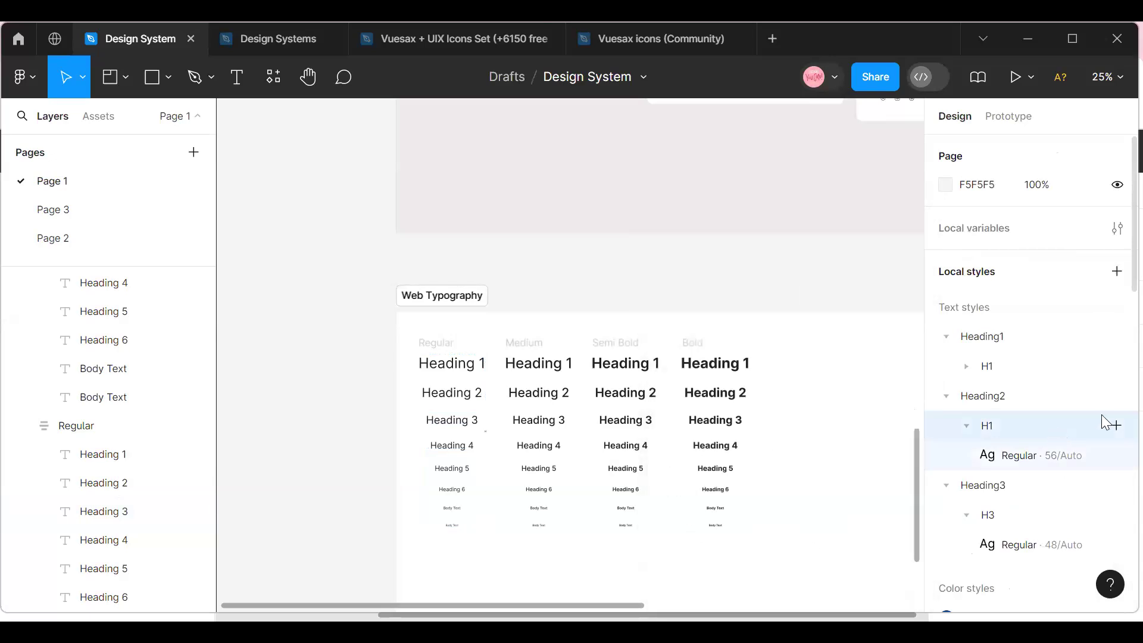
{"action": "left_click", "coordinate": [1078, 396]}
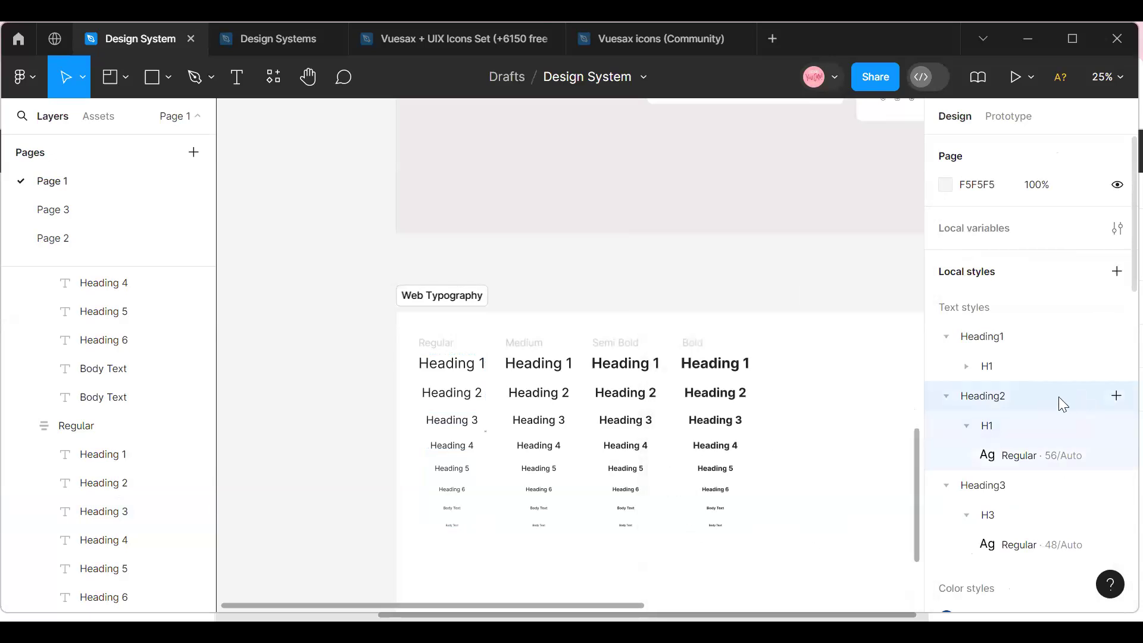
{"action": "left_click", "coordinate": [1116, 457]}
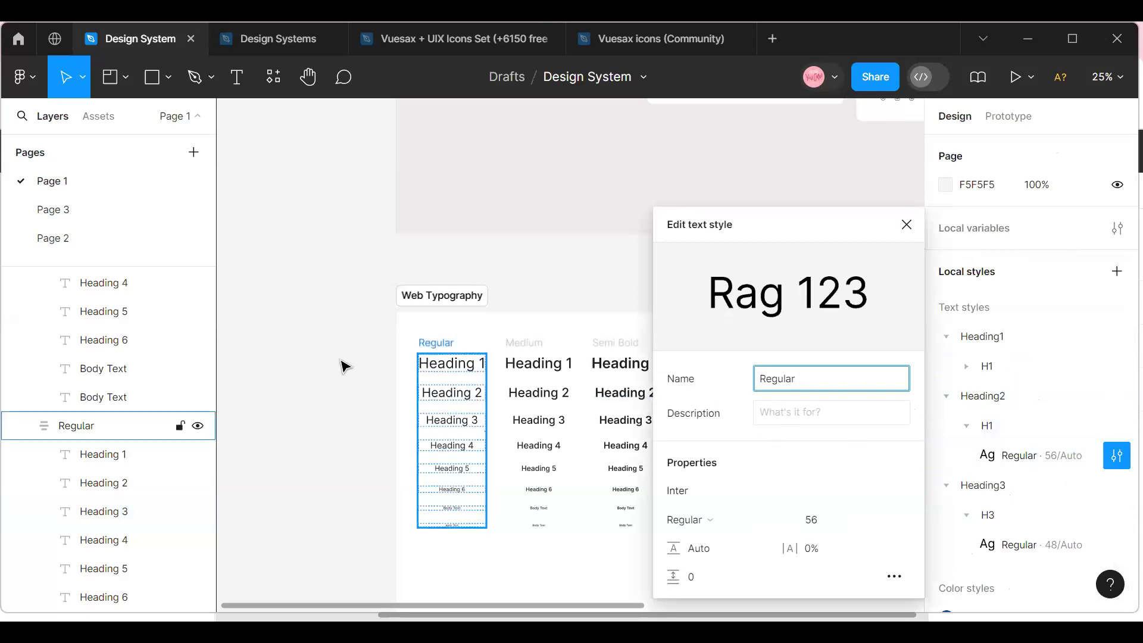
{"action": "left_click", "coordinate": [316, 365]}
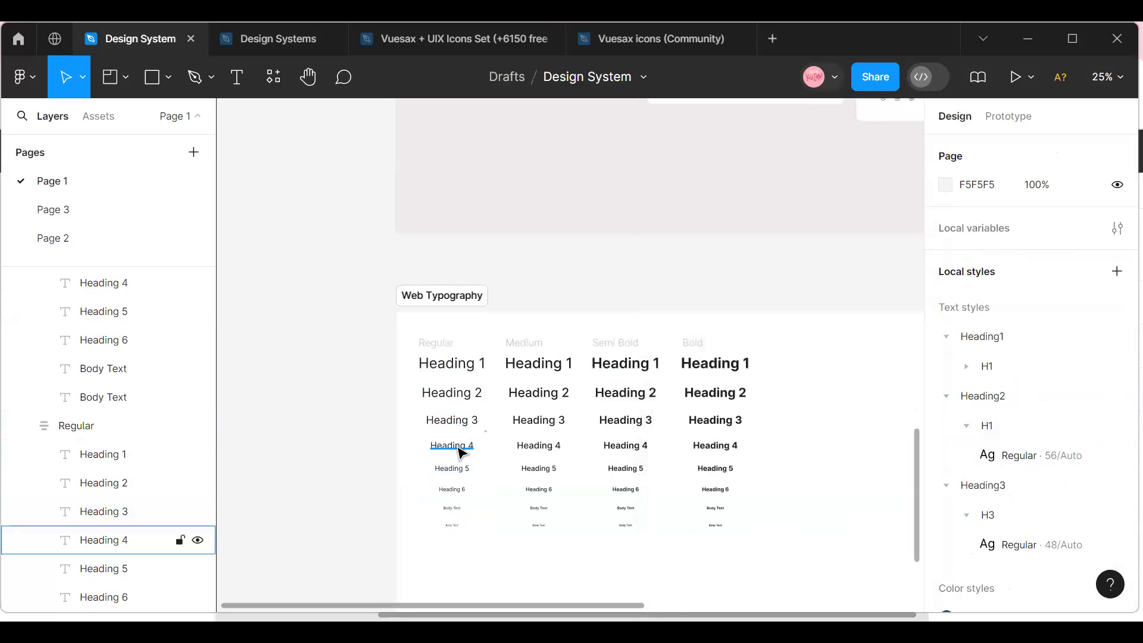
Create a text style from Heading 4 in the Regular column, reusing the copied name changed to Heading4/H1/Regular.
{"action": "left_click", "coordinate": [461, 452]}
{"action": "left_click", "coordinate": [1116, 394]}
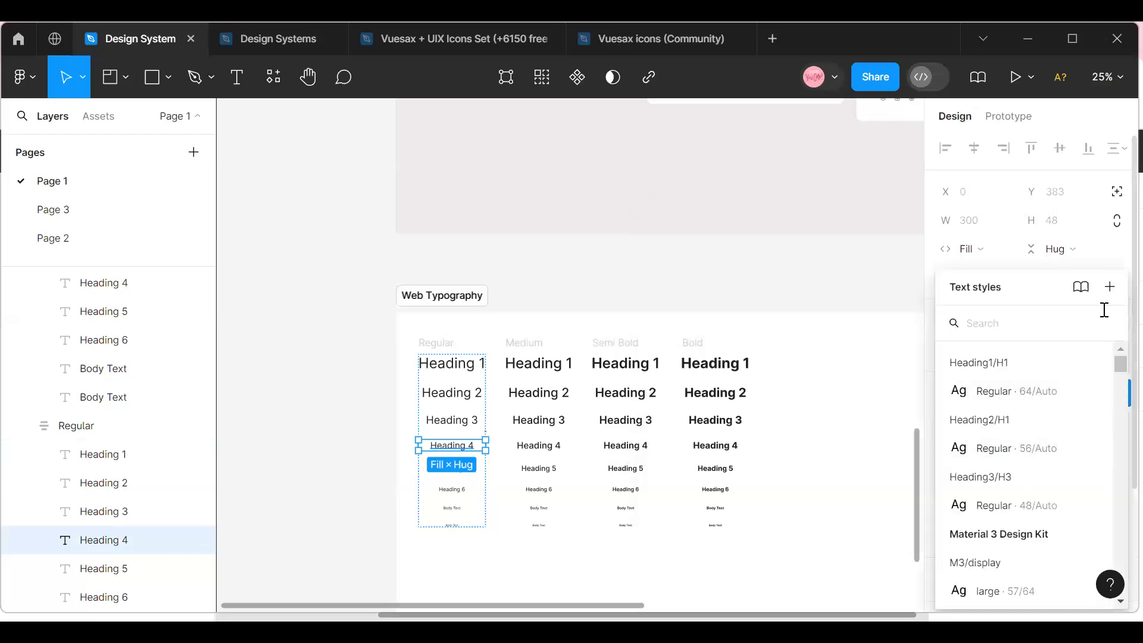
{"action": "left_click", "coordinate": [1110, 287]}
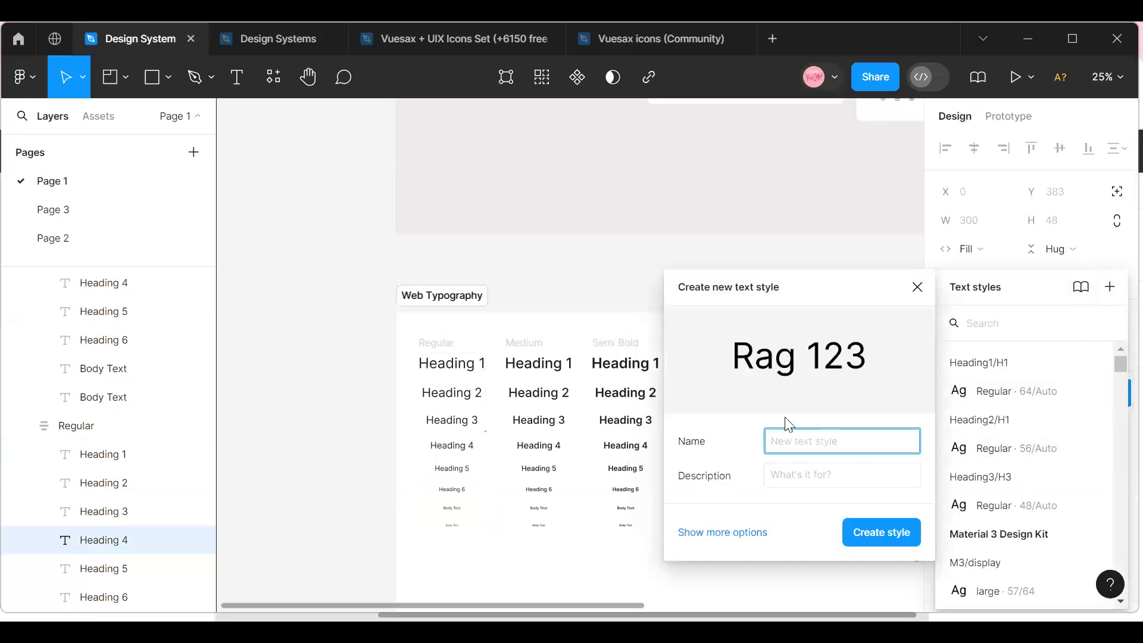
{"action": "type", "text": "Heading1/H1/Regular"}
{"action": "left_click", "coordinate": [815, 441]}
{"action": "key", "text": "BackSpace"}
{"action": "type", "text": "4"}
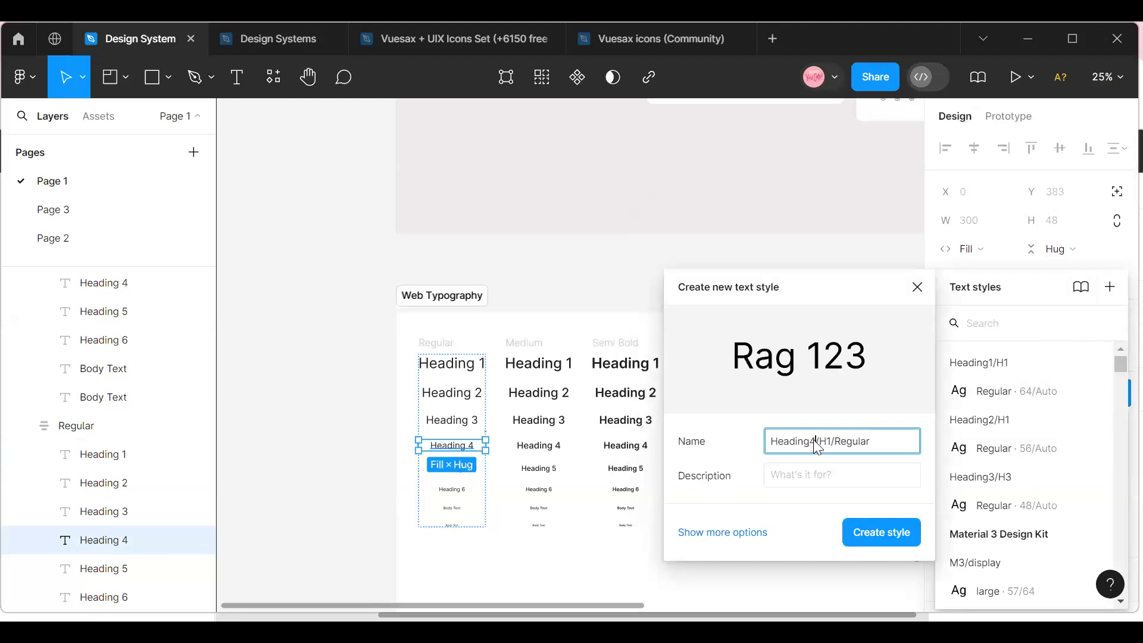
{"action": "left_click", "coordinate": [880, 533]}
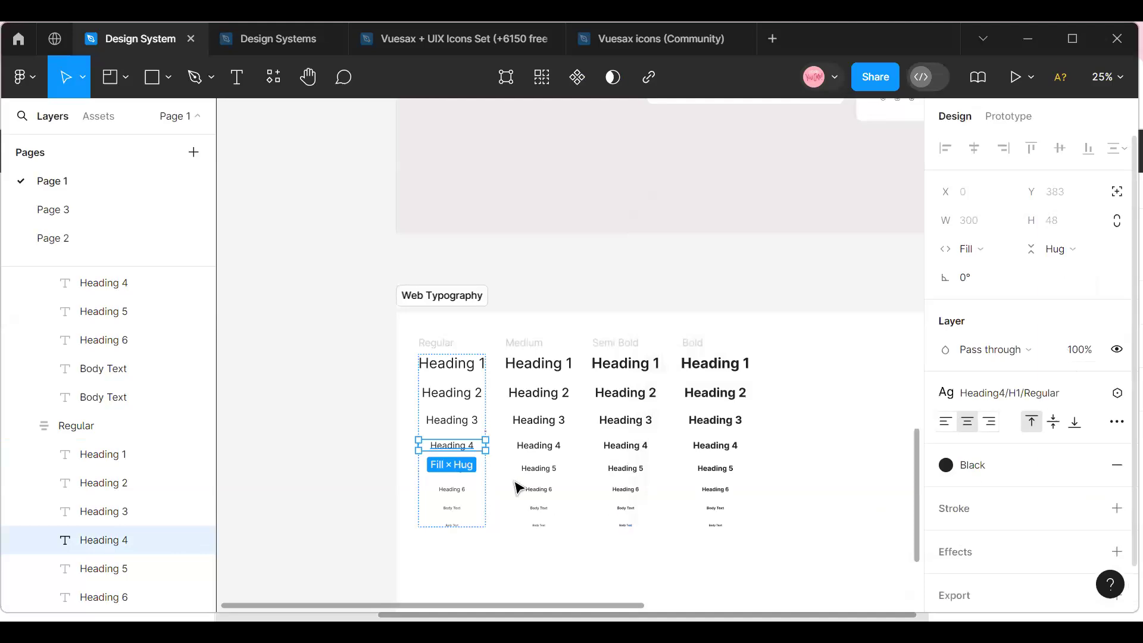
{"action": "left_click", "coordinate": [375, 477]}
Create a text style from Heading 5 in the Regular column, reusing the copied name changed to Heading5/H1/Regular.
{"action": "left_click", "coordinate": [451, 472]}
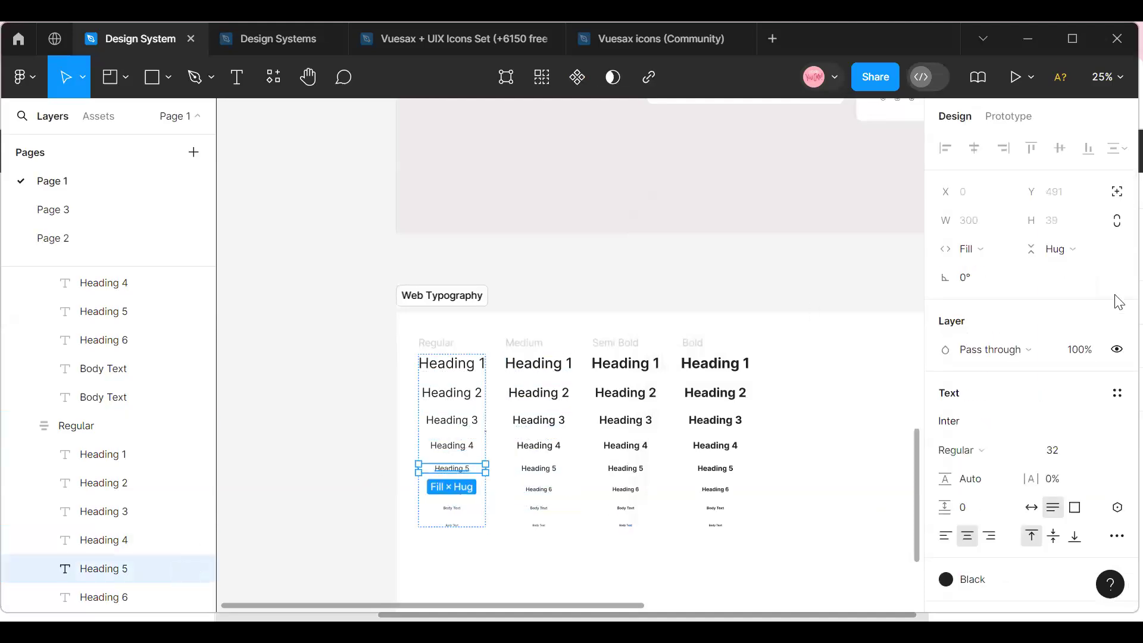
{"action": "left_click", "coordinate": [1117, 392]}
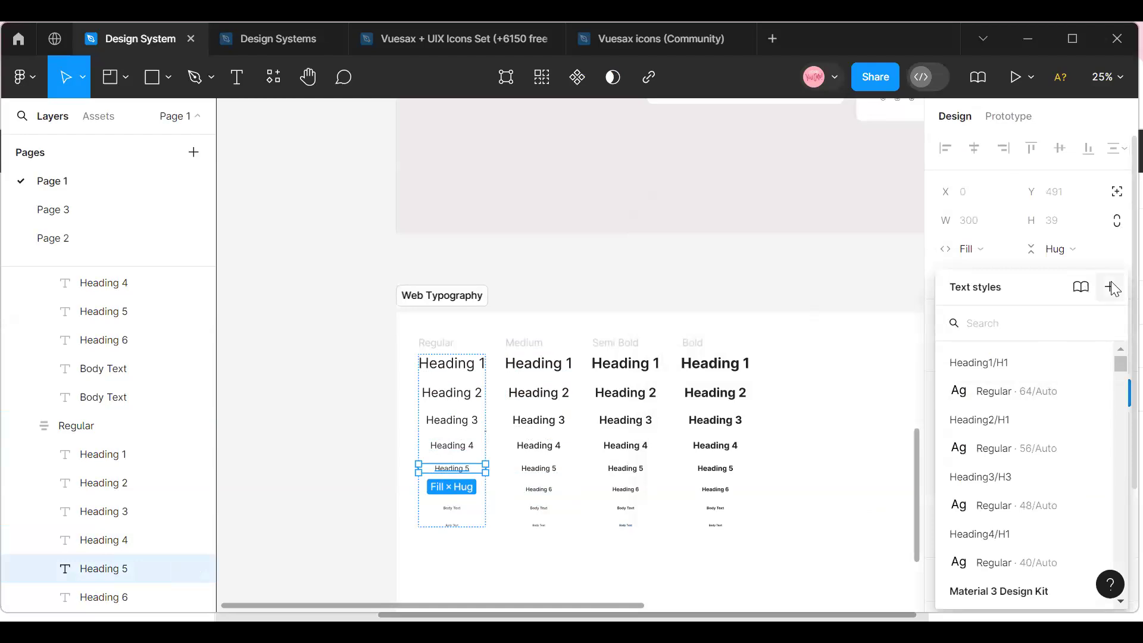
{"action": "left_click", "coordinate": [1111, 287]}
{"action": "type", "text": "Heading1/H1/Regular"}
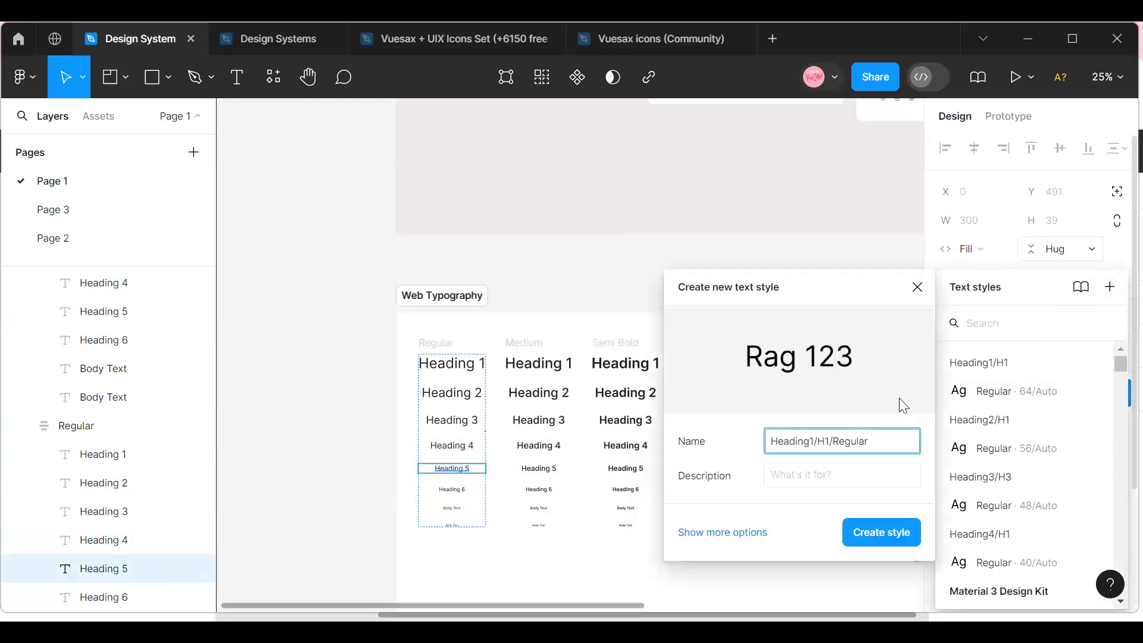
{"action": "left_click", "coordinate": [818, 441]}
{"action": "key", "text": "BackSpace"}
{"action": "type", "text": "5"}
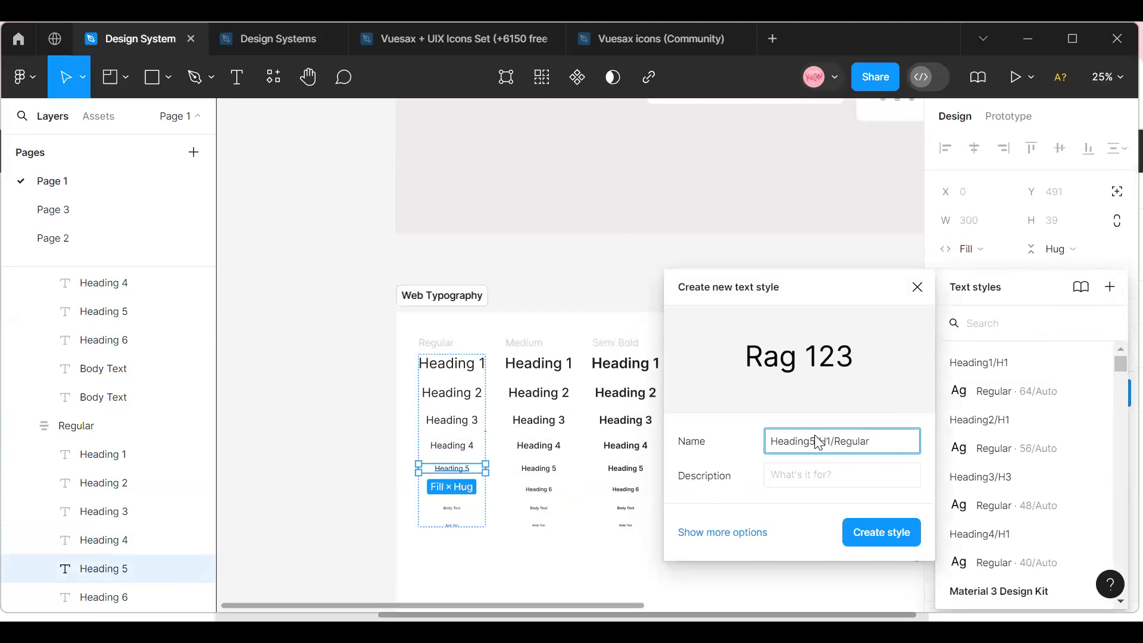
{"action": "left_click", "coordinate": [883, 539]}
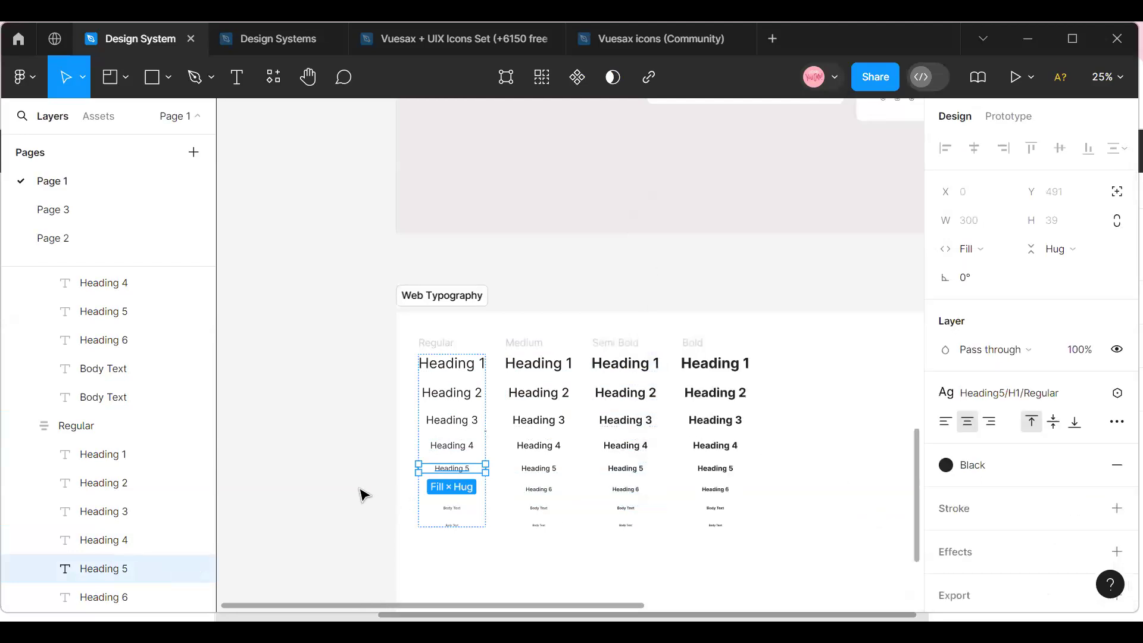
{"action": "left_click", "coordinate": [361, 495]}
Create a text style from Heading 6 in the Regular column, reusing the copied name changed to Heading6/H1/Regular.
{"action": "left_click", "coordinate": [452, 488]}
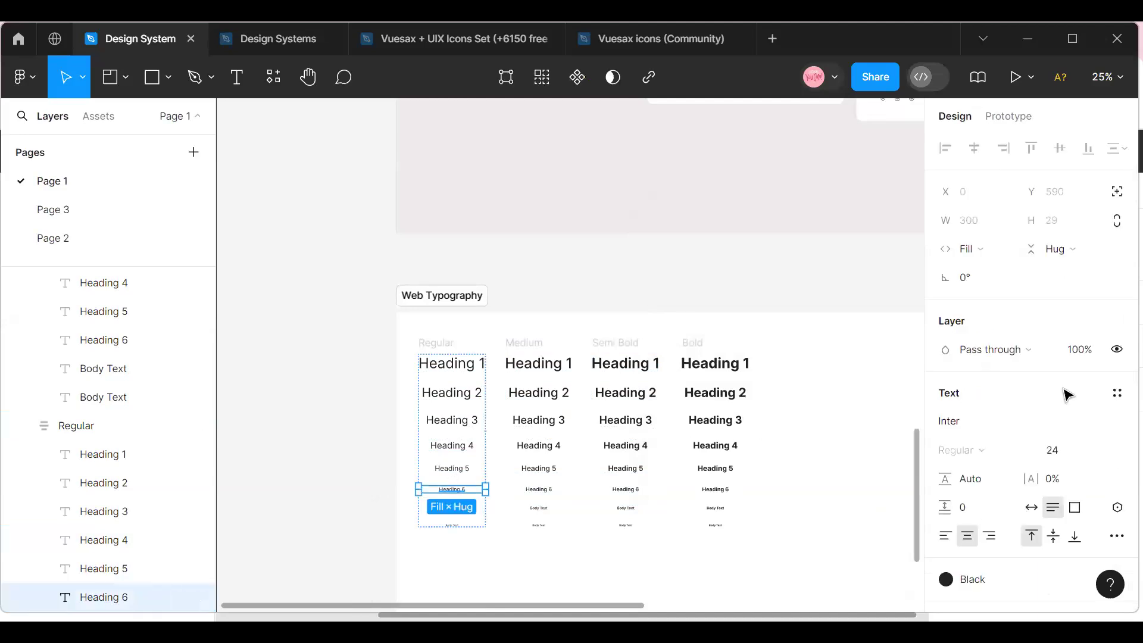
{"action": "left_click", "coordinate": [1116, 393]}
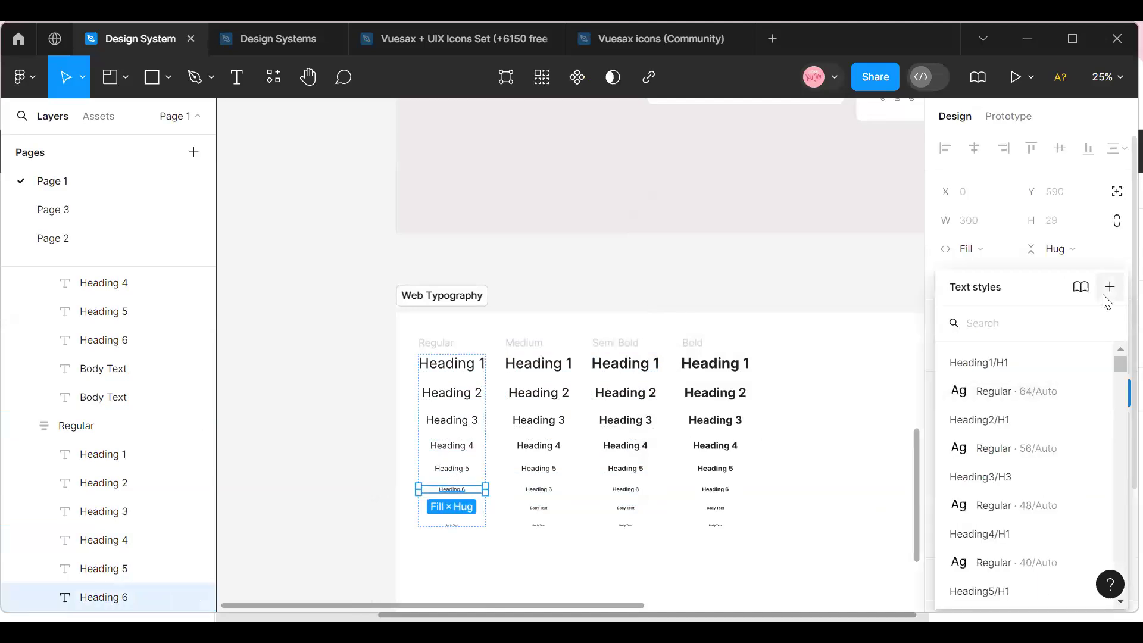
{"action": "left_click", "coordinate": [1109, 288]}
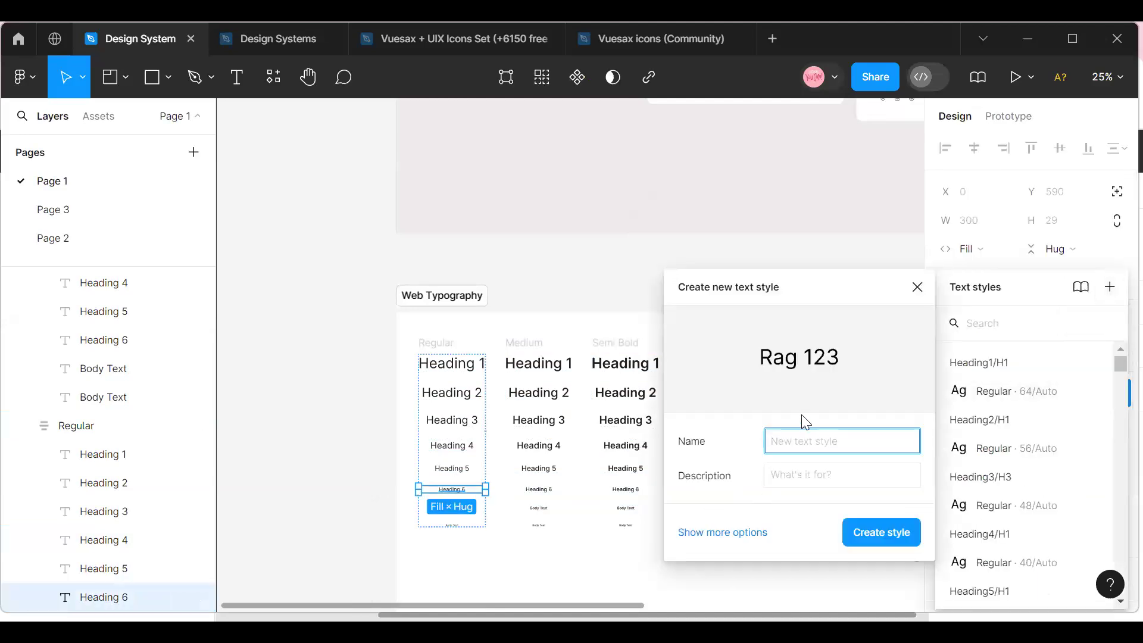
{"action": "type", "text": "Heading1/H1/Regular"}
{"action": "left_click", "coordinate": [817, 441]}
{"action": "key", "text": "BackSpace"}
{"action": "type", "text": "6"}
{"action": "left_click", "coordinate": [866, 531]}
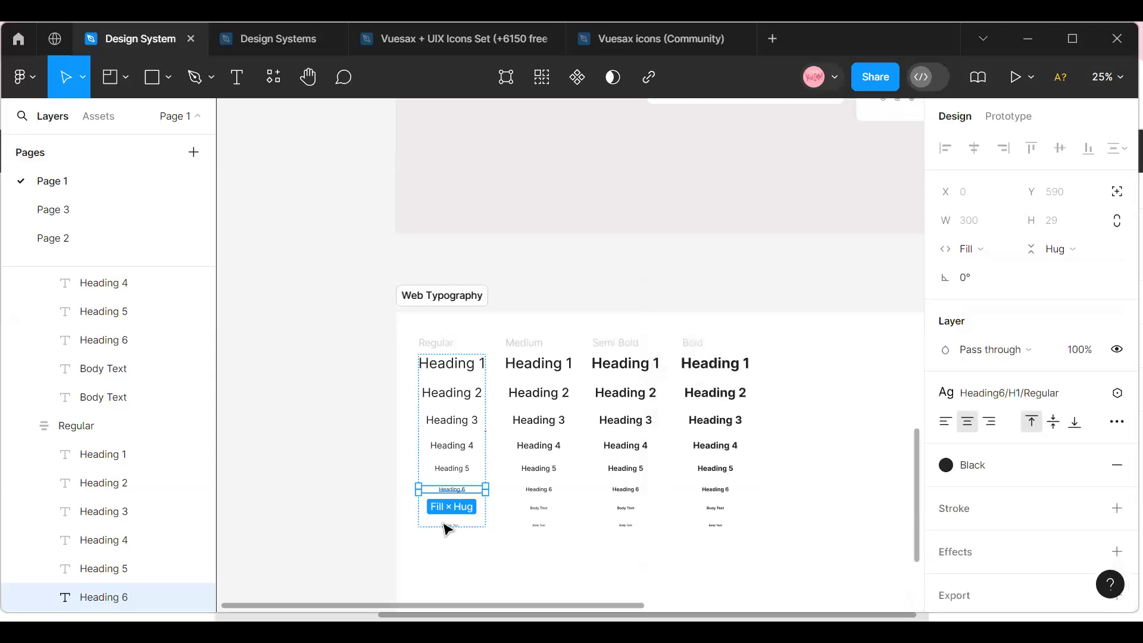
{"action": "left_click", "coordinate": [390, 513]}
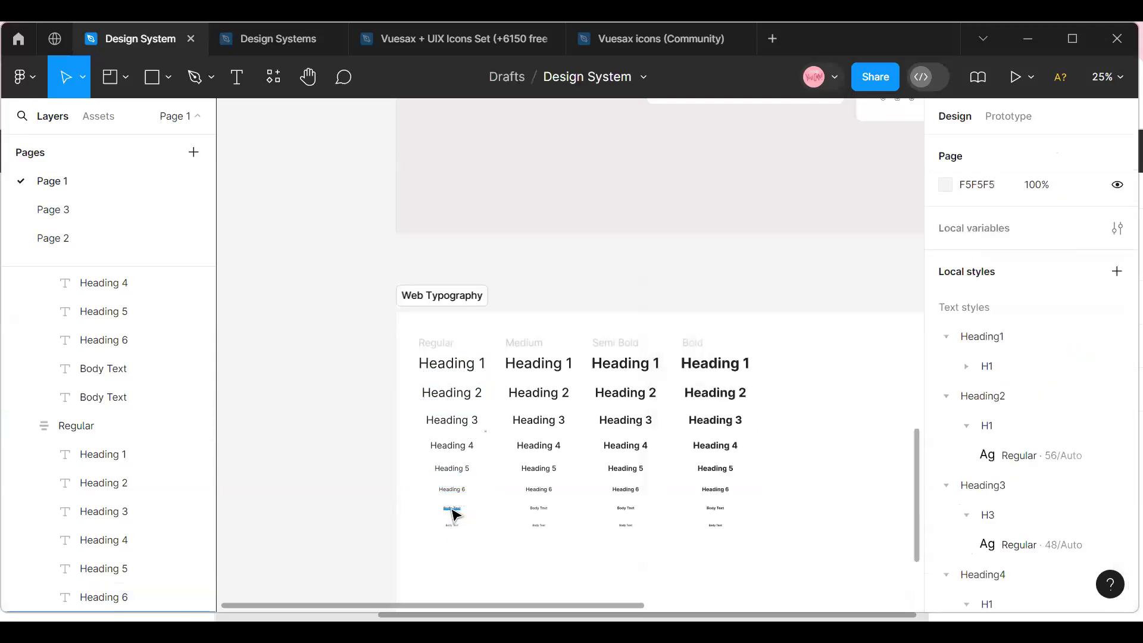
Create a text style from the first Body Text in the Regular column, named Body text/Regular, copying the name for reuse.
{"action": "left_click", "coordinate": [452, 510]}
{"action": "left_click", "coordinate": [1115, 393]}
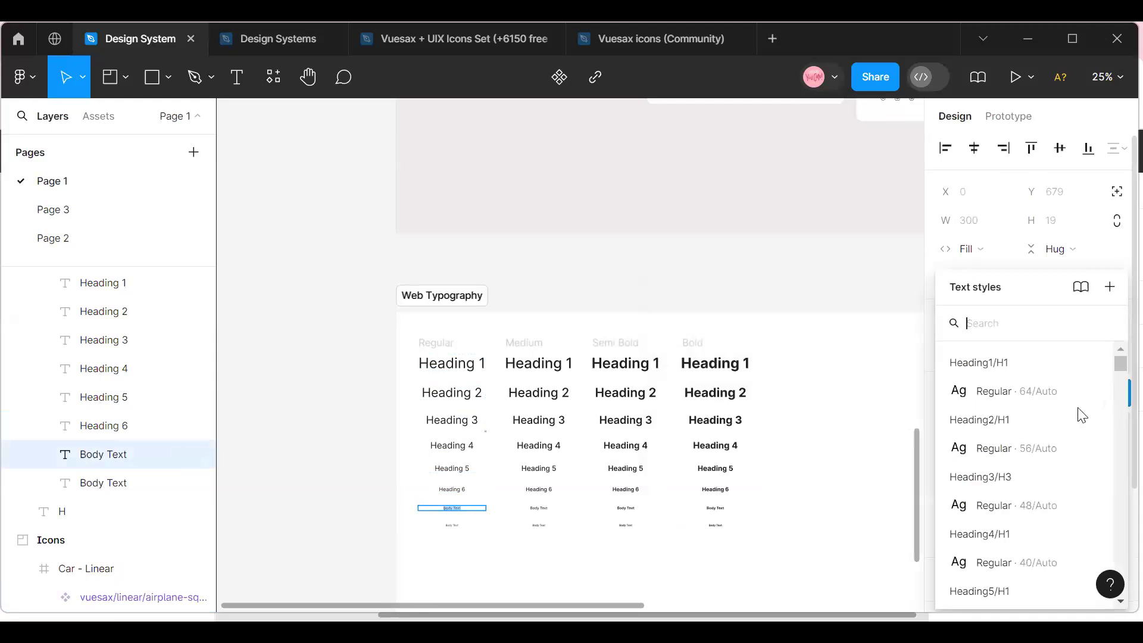
{"action": "left_click", "coordinate": [1110, 286]}
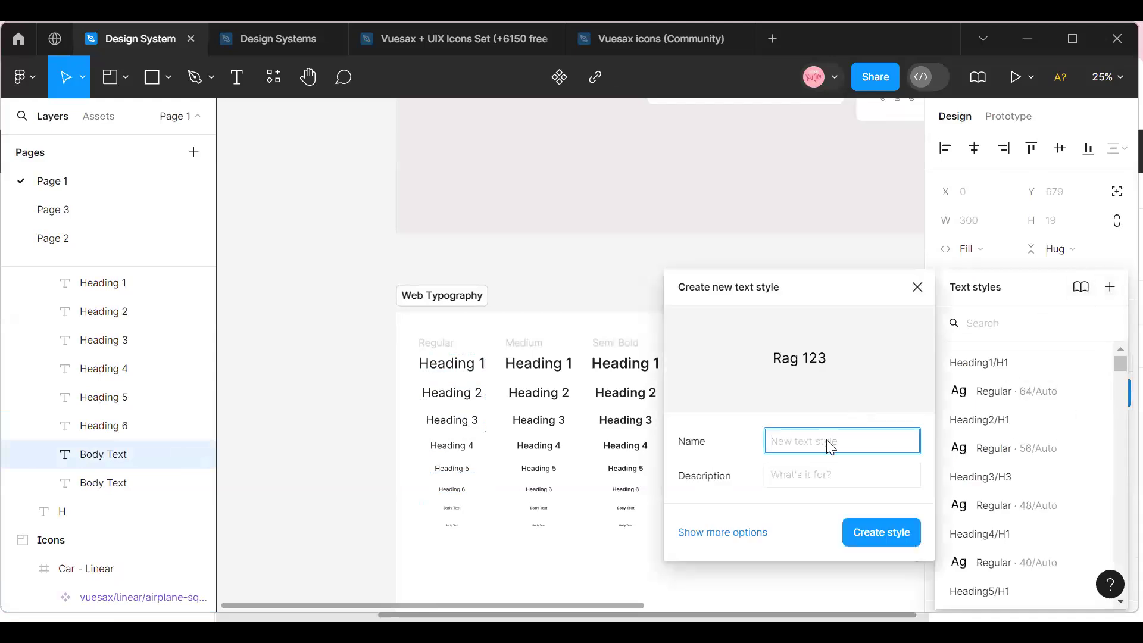
{"action": "type", "text": "B"}
{"action": "type", "text": "y "}
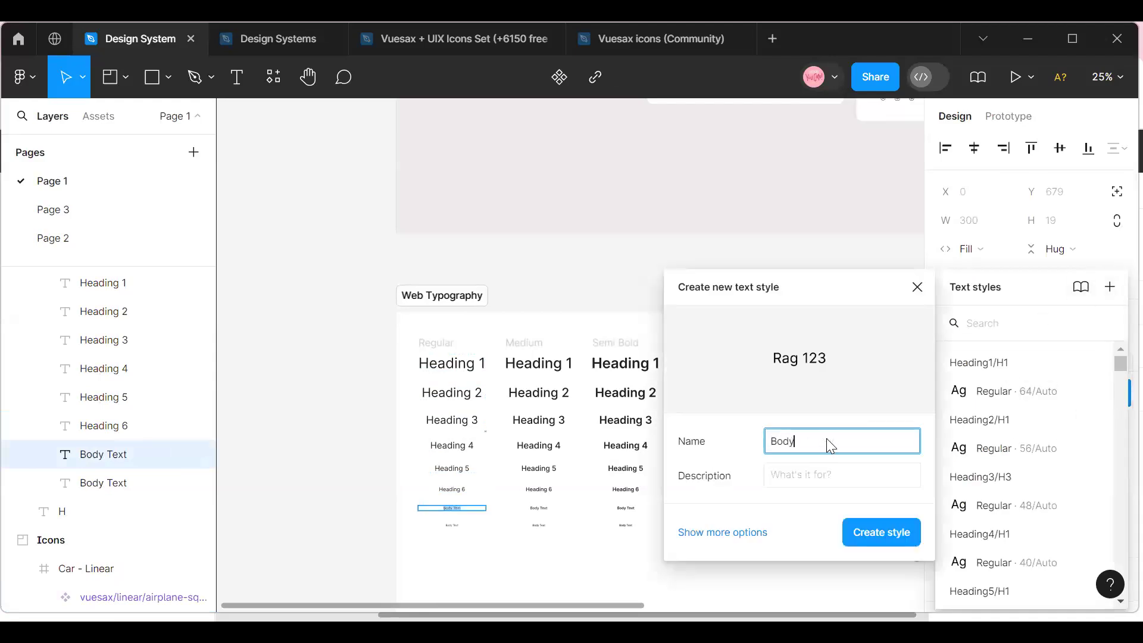
{"action": "type", "text": "text/ m"}
{"action": "key", "text": "BackSpace"}
{"action": "type", "text": "r"}
{"action": "key", "text": "BackSpace"}
{"action": "type", "text": "Reg"}
{"action": "left_click_drag", "start_coordinate": [869, 444], "coordinate": [754, 446]}
{"action": "key", "text": "ctrl+c"}
{"action": "left_click", "coordinate": [855, 526]}
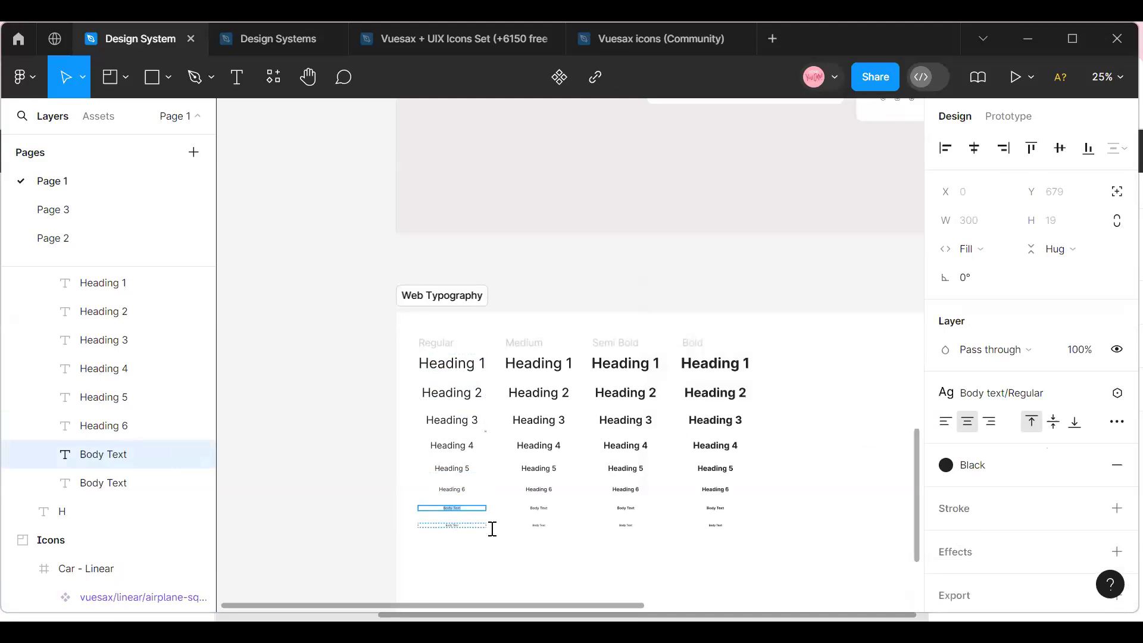
Create a text style from the last, smallest Body Text in the Regular column, reusing the copied name with its first part changed to Small Text.
{"action": "left_click", "coordinate": [484, 525]}
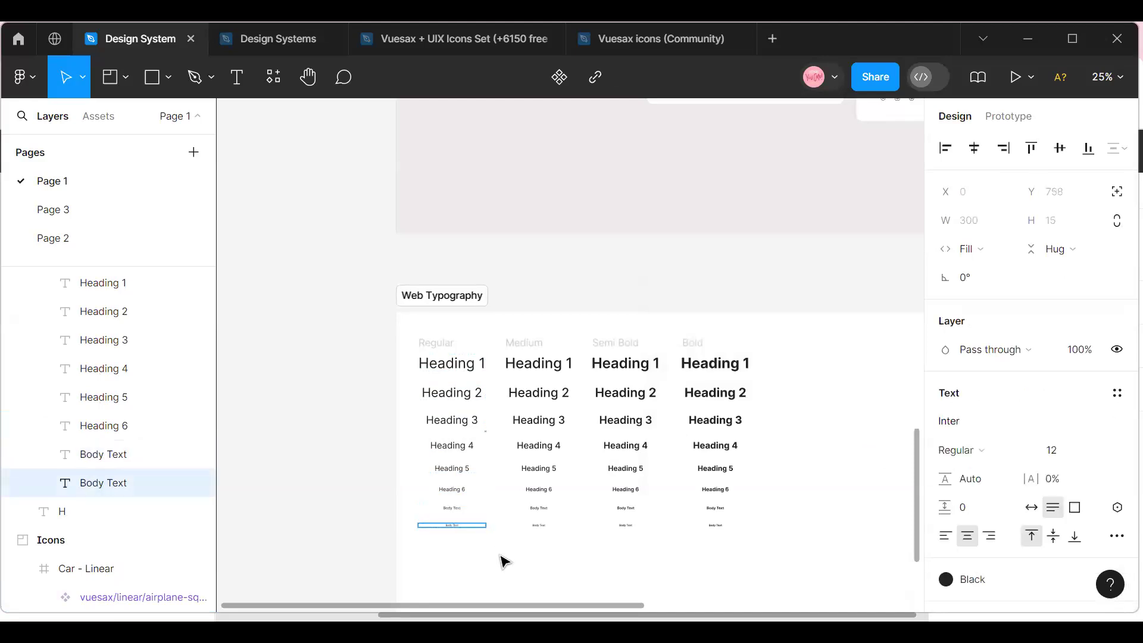
{"action": "left_click", "coordinate": [1116, 394]}
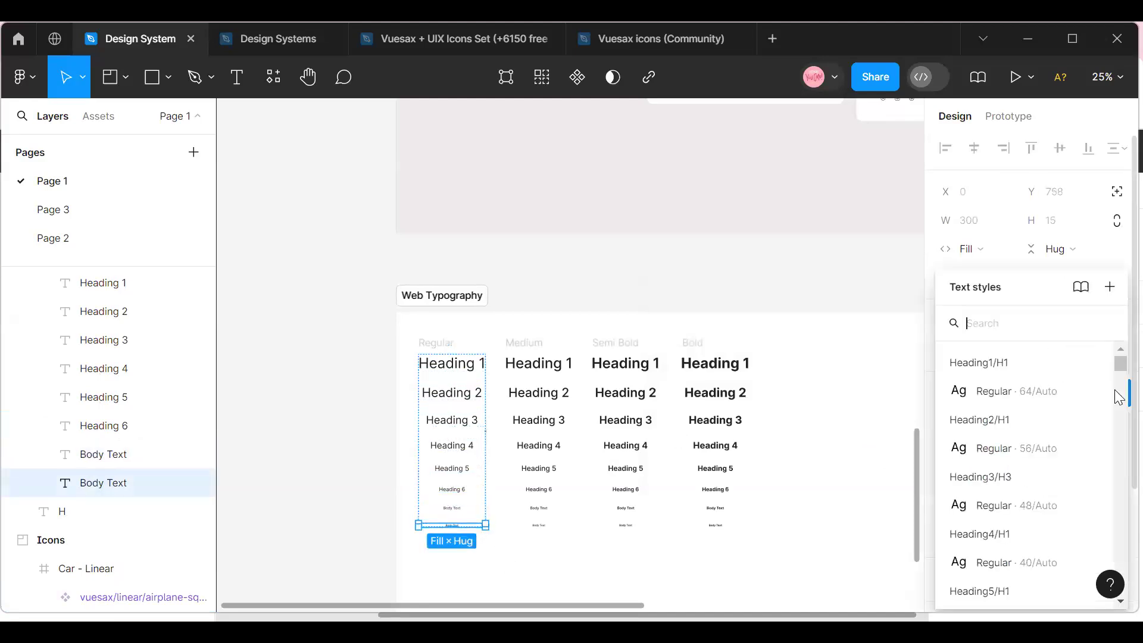
{"action": "left_click", "coordinate": [1110, 287]}
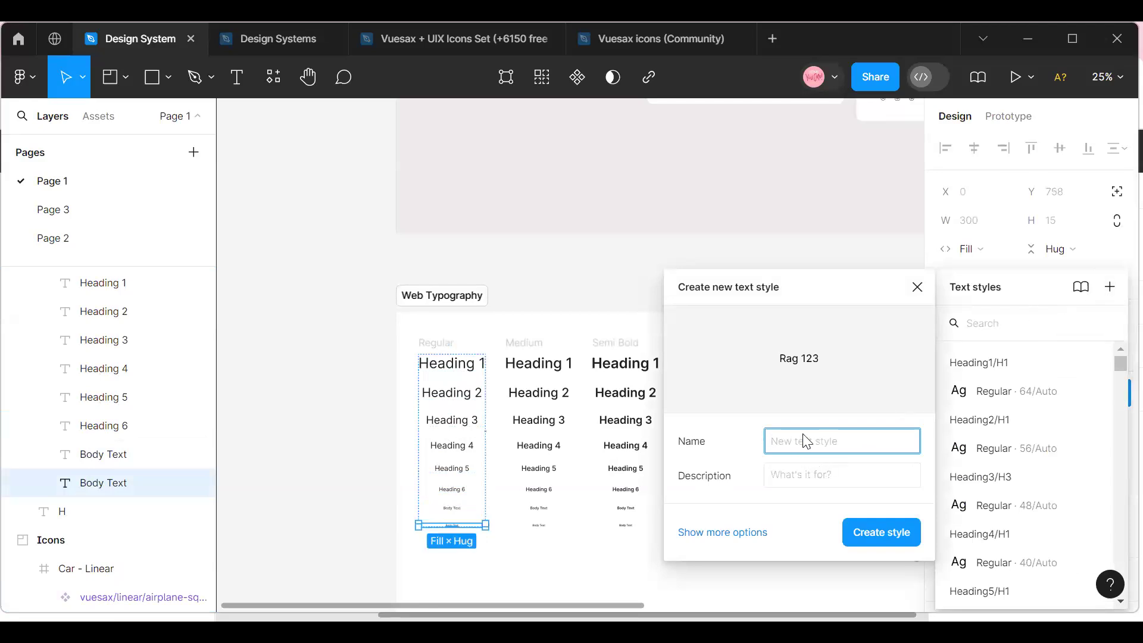
{"action": "key", "text": "ctrl+v"}
{"action": "key", "text": "ctrl+a"}
{"action": "left_click", "coordinate": [807, 442]}
{"action": "key", "text": "BackSpace"}
{"action": "key", "text": "BackSpace"}
{"action": "key", "text": "BackSpace"}
{"action": "key", "text": "BackSpace"}
{"action": "key", "text": "BackSpace"}
{"action": "key", "text": "BackSpace"}
{"action": "key", "text": "BackSpace"}
{"action": "key", "text": "BackSpace"}
{"action": "key", "text": "BackSpace"}
{"action": "type", "text": "Small Text"}
{"action": "left_click", "coordinate": [903, 530]}
{"action": "left_click", "coordinate": [295, 334]}
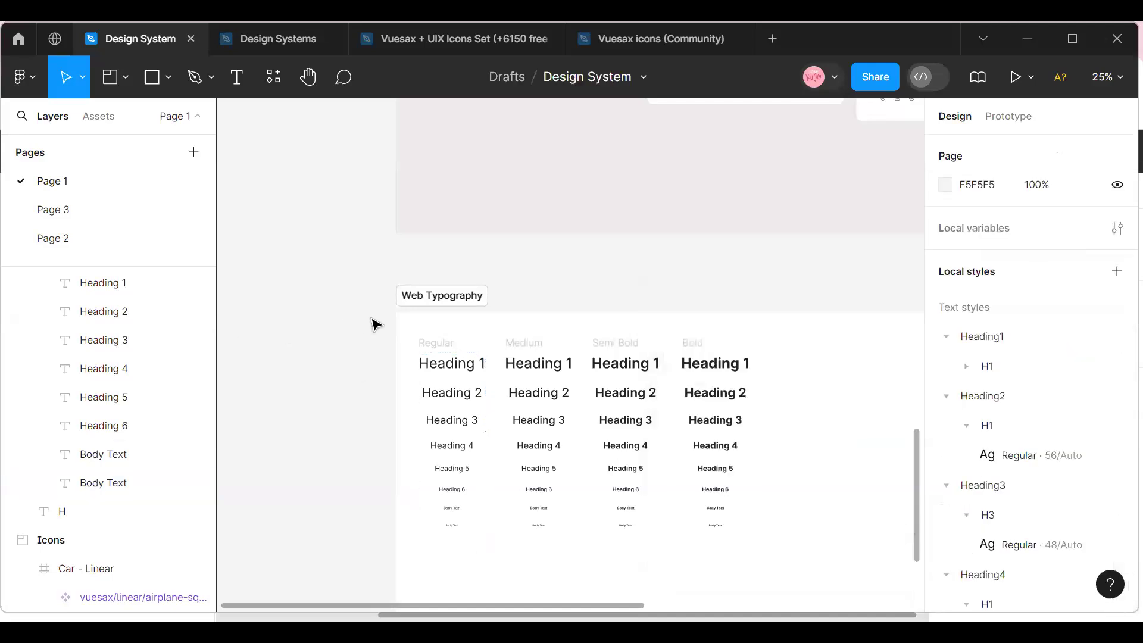
{"action": "left_click", "coordinate": [430, 321]}
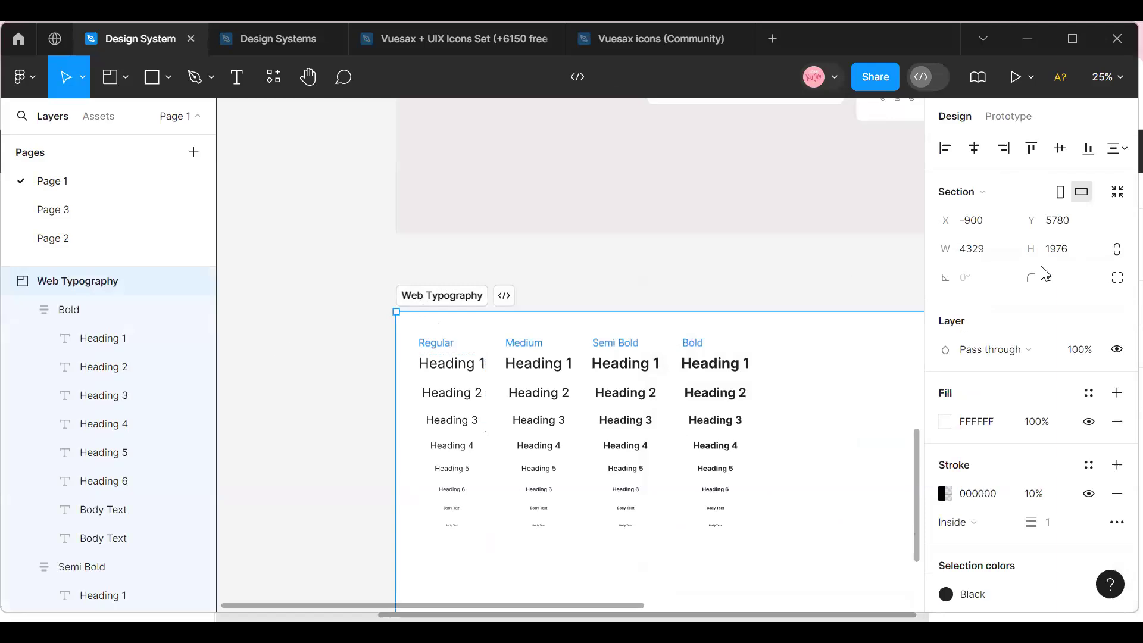
{"action": "key", "text": "Escape"}
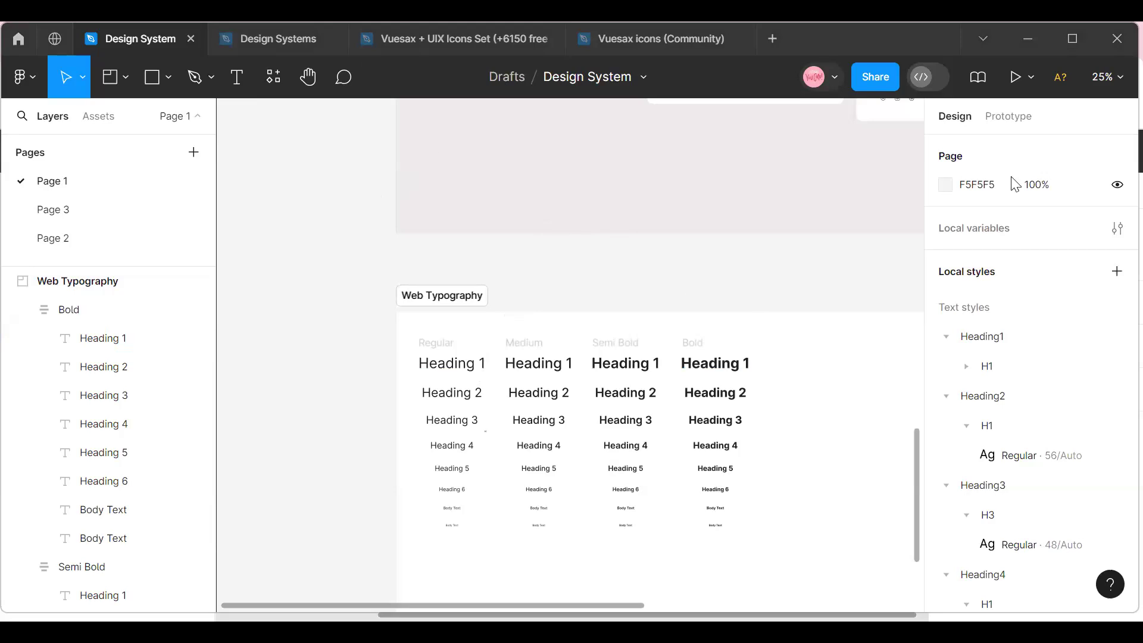
{"action": "scroll", "coordinate": [439, 382], "scroll_direction": "down", "scroll_amount": 2}
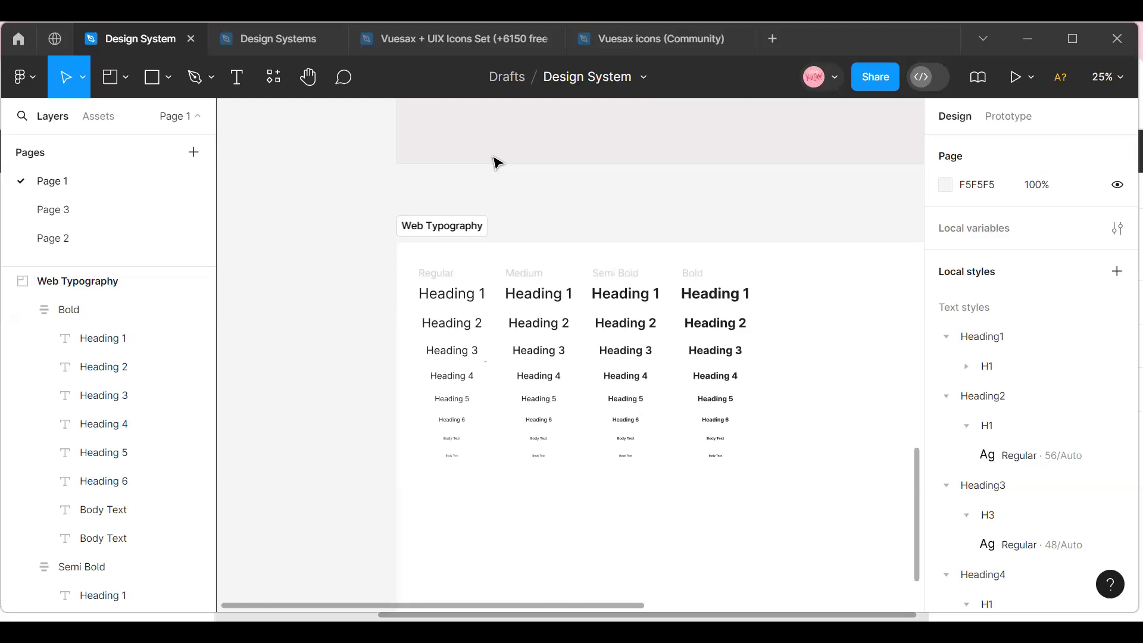
{"action": "left_click", "coordinate": [1106, 78]}
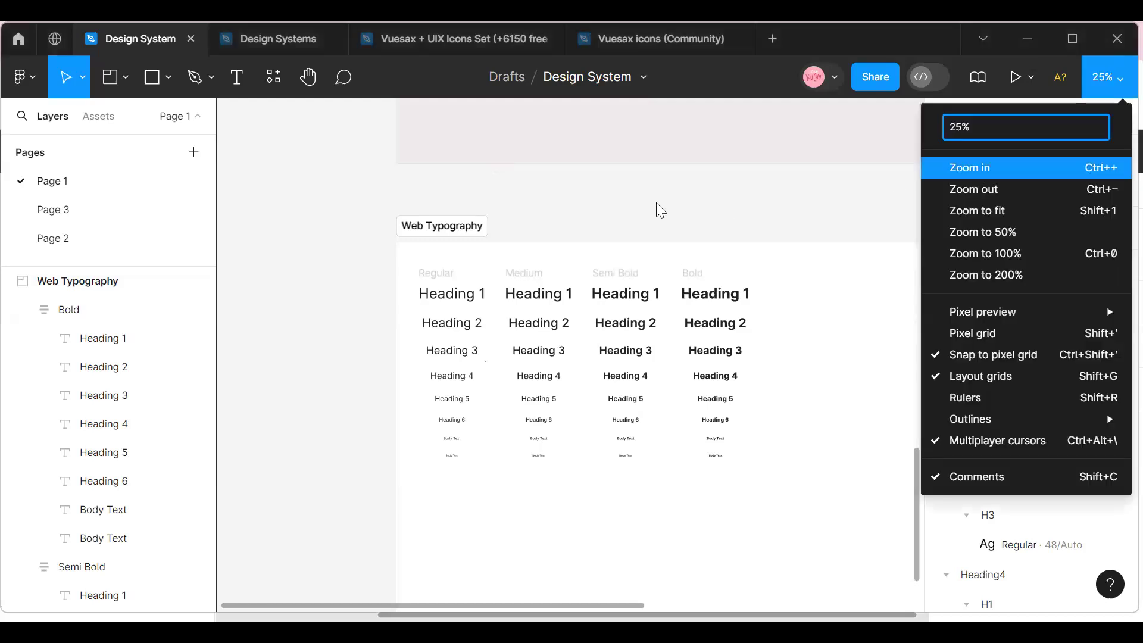
{"action": "left_click", "coordinate": [797, 189]}
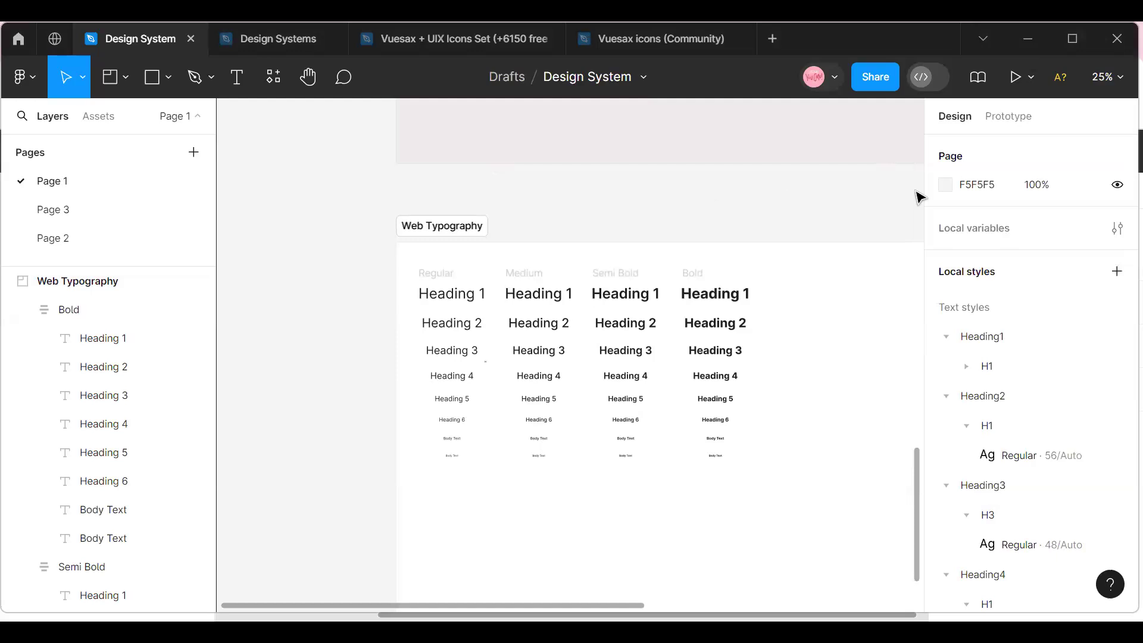
{"action": "left_click", "coordinate": [1115, 77]}
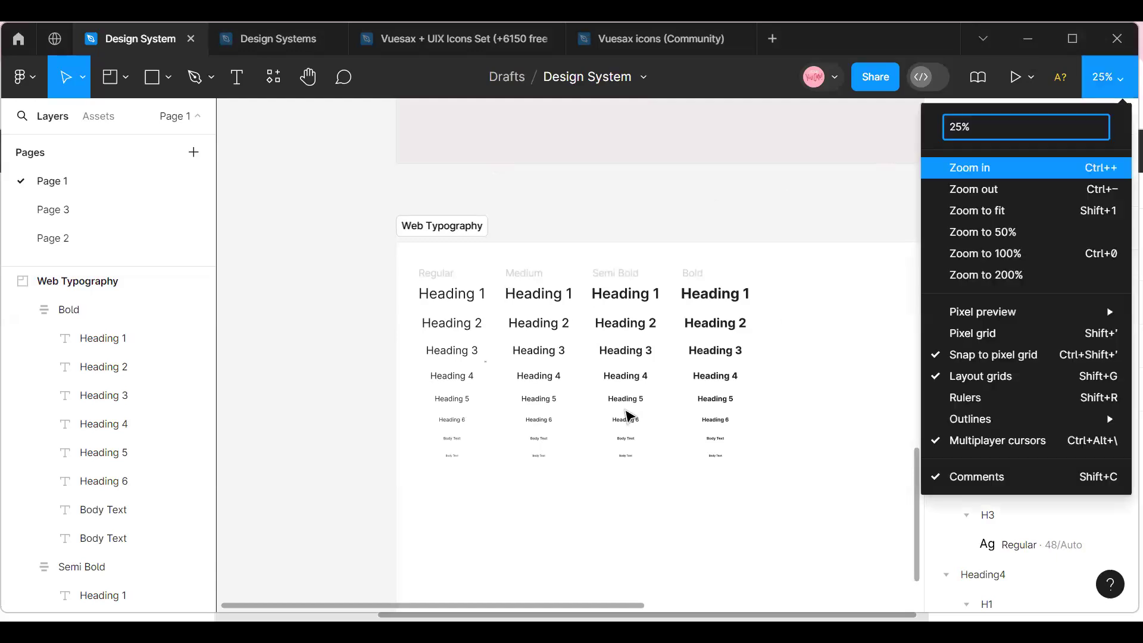
{"action": "key", "text": "ctrl+equal"}
{"action": "left_click_drag", "start_coordinate": [424, 606], "coordinate": [381, 605]}
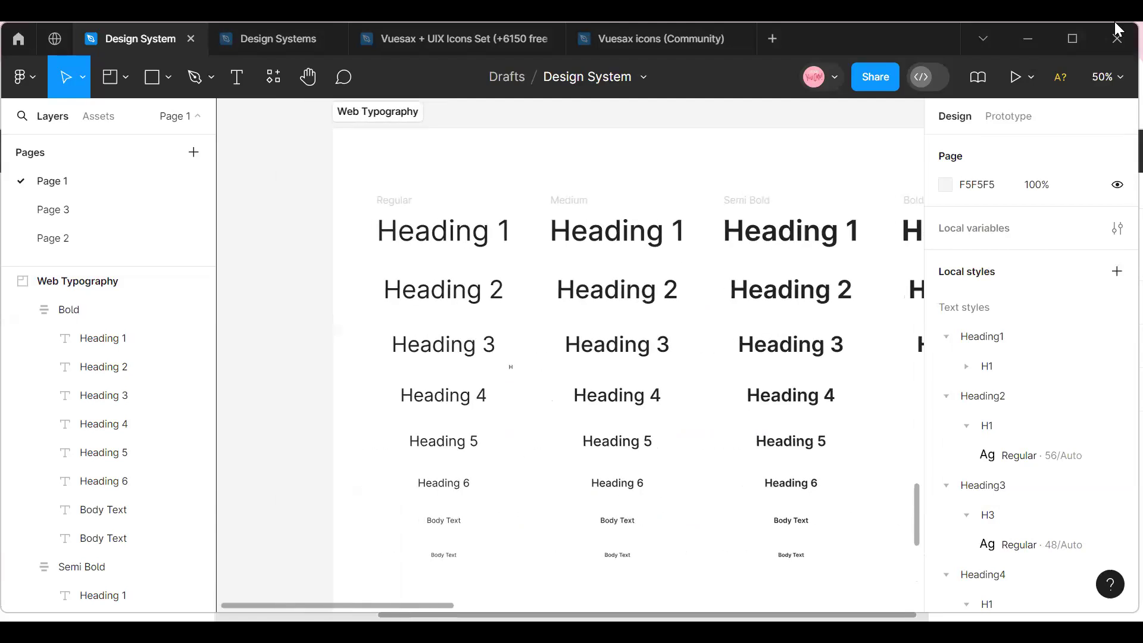
{"action": "left_click", "coordinate": [1108, 71]}
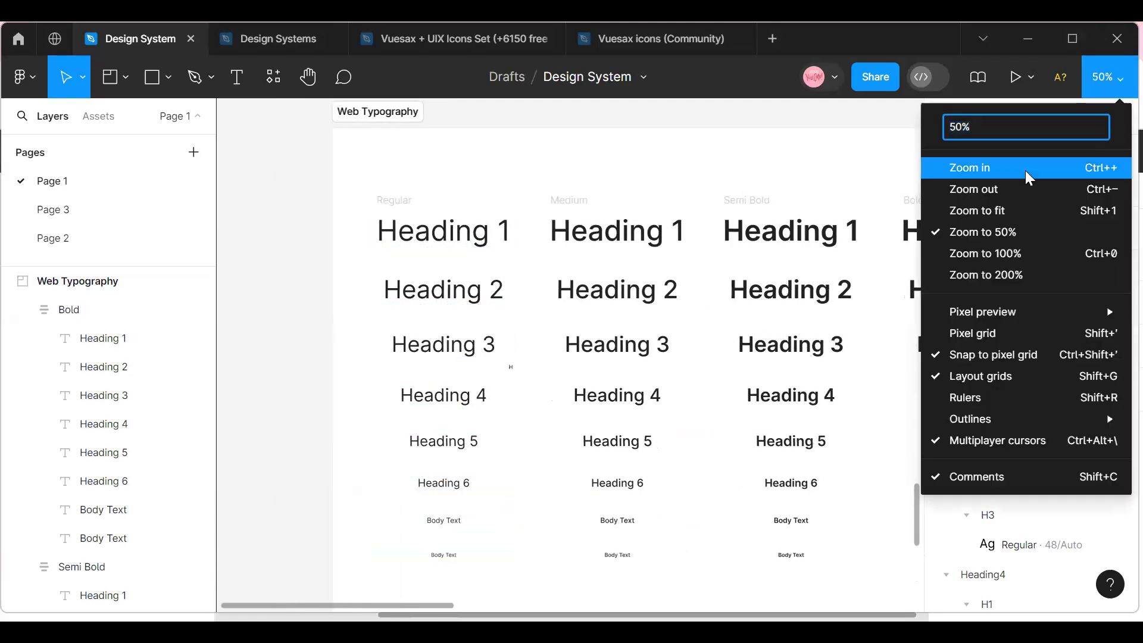
{"action": "left_click", "coordinate": [998, 189]}
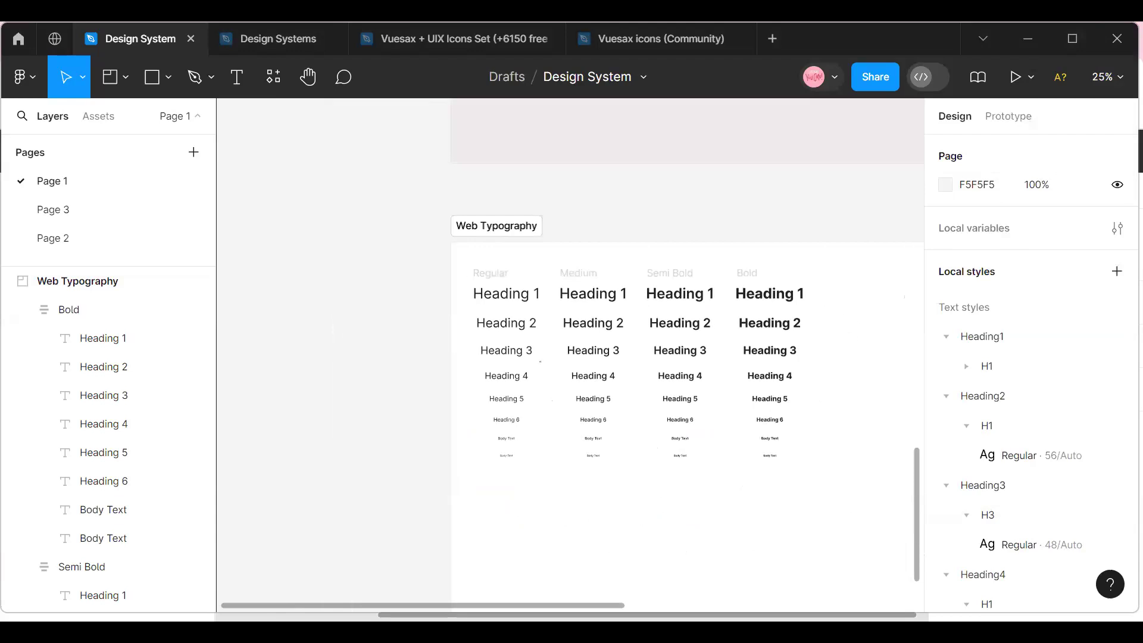
{"action": "left_click_drag", "start_coordinate": [506, 606], "coordinate": [536, 615]}
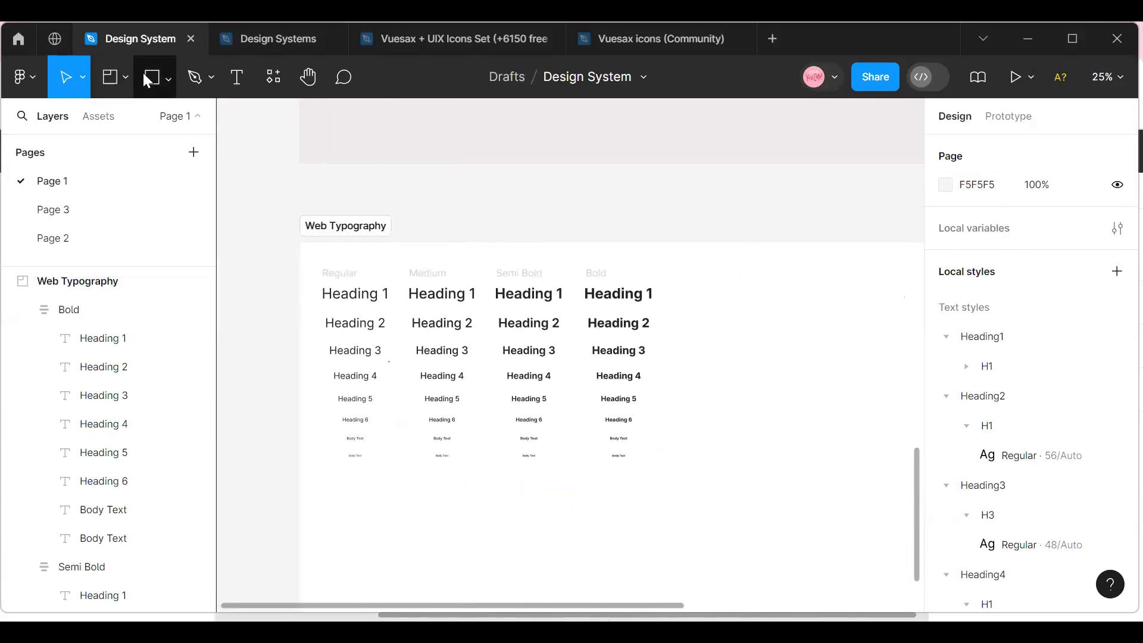
Draw a frame about 372 × 427 beside the Bold column in the Web Typography section and fill it with red F05D5D.
{"action": "left_click", "coordinate": [147, 80]}
{"action": "left_click", "coordinate": [123, 76]}
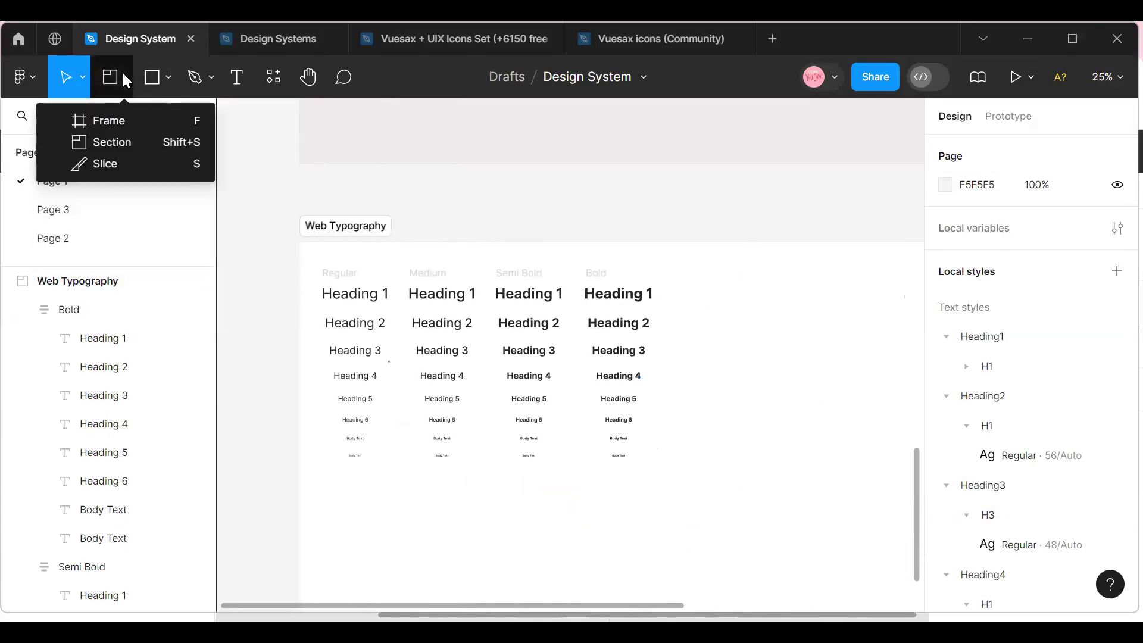
{"action": "left_click", "coordinate": [119, 120]}
{"action": "left_click_drag", "start_coordinate": [735, 267], "coordinate": [819, 363]}
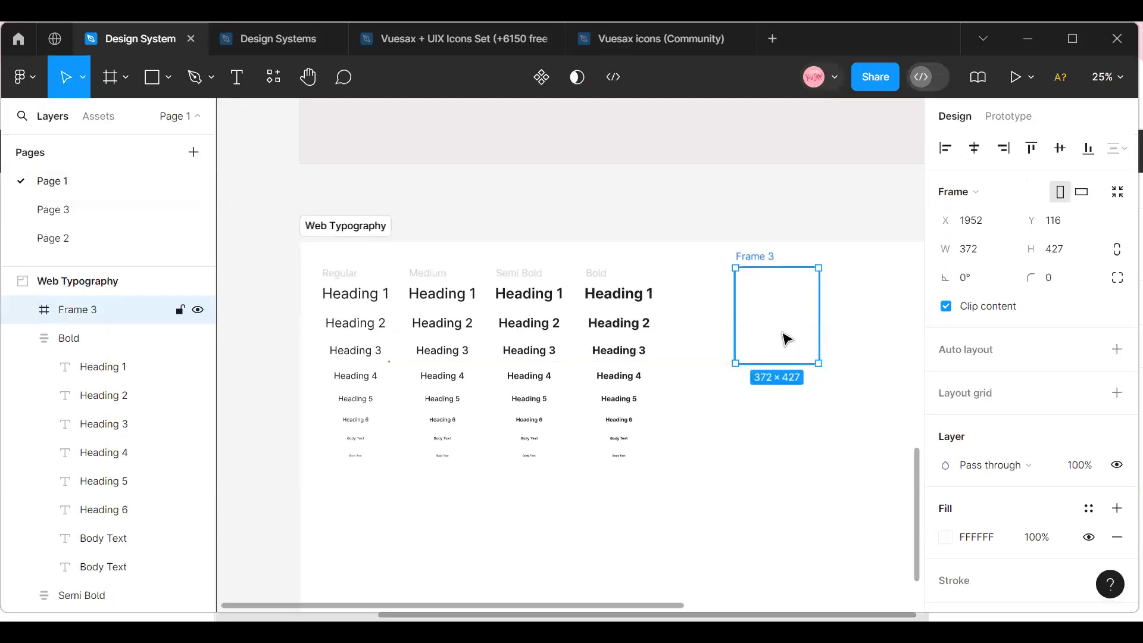
{"action": "left_click", "coordinate": [946, 537]}
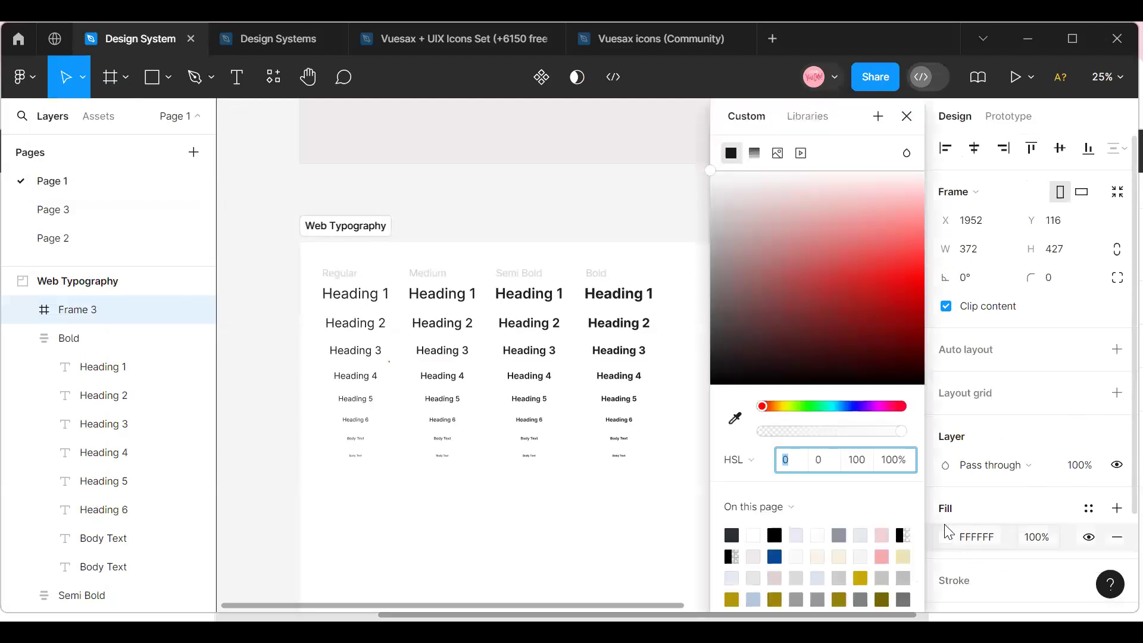
{"action": "left_click", "coordinate": [887, 245]}
{"action": "left_click", "coordinate": [641, 221]}
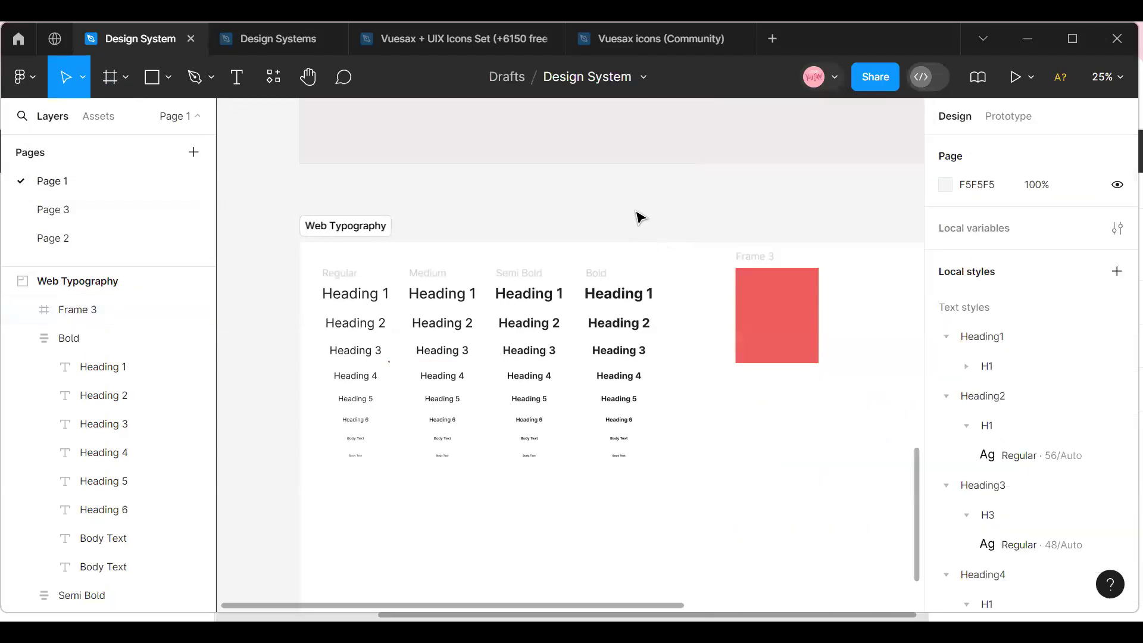
Turn the red frame beside the Bold column into a component and delete it.
{"action": "left_click", "coordinate": [784, 292]}
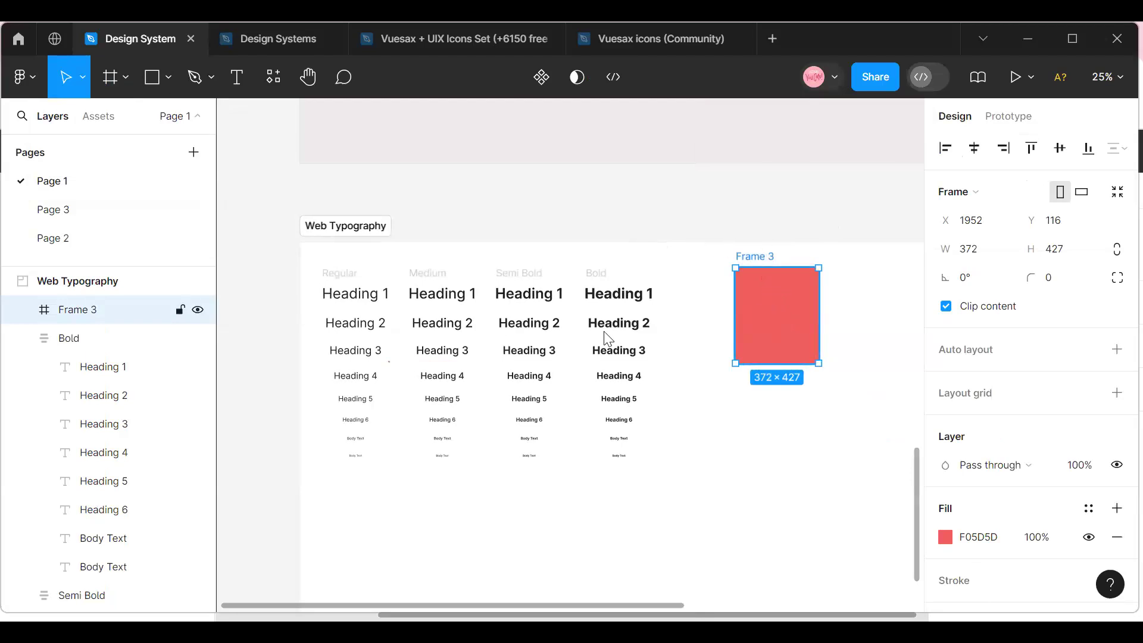
{"action": "left_click", "coordinate": [540, 78]}
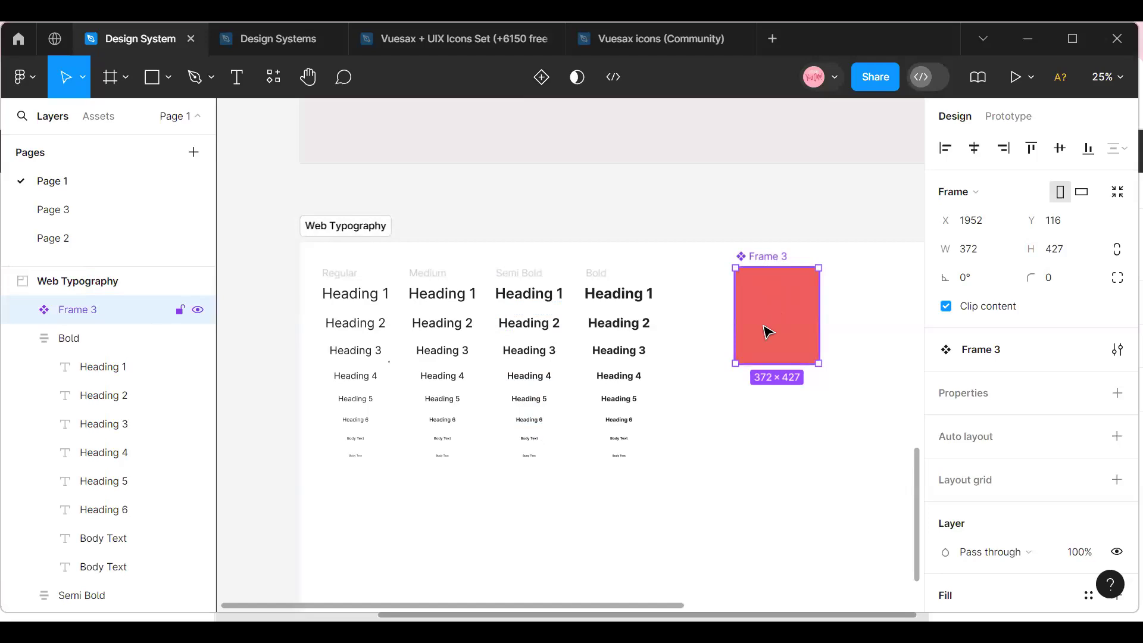
{"action": "key", "text": "Delete"}
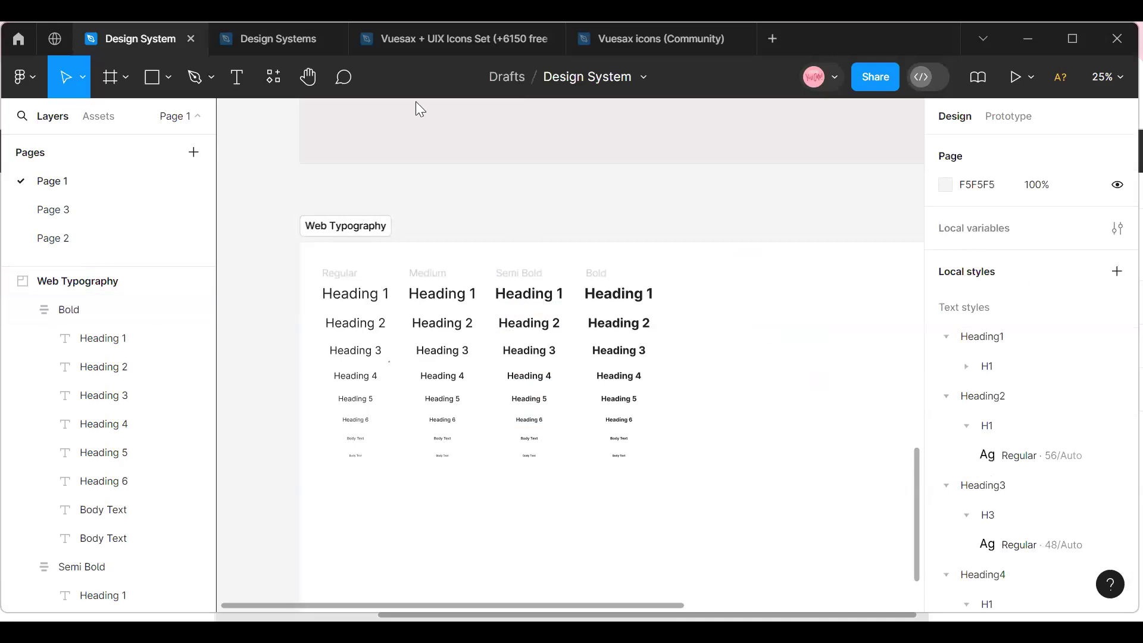
Move the Web Typography section down to Y 5852 to widen the gap below the Icons section.
{"action": "left_click", "coordinate": [354, 234]}
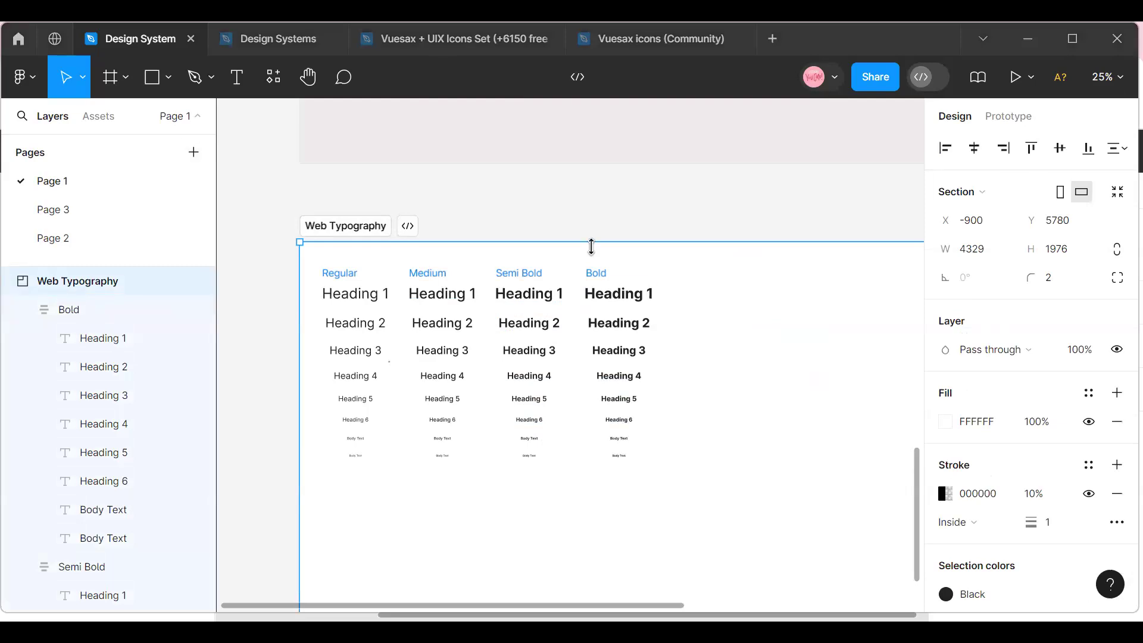
{"action": "left_click", "coordinate": [1108, 76]}
{"action": "left_click", "coordinate": [959, 186]}
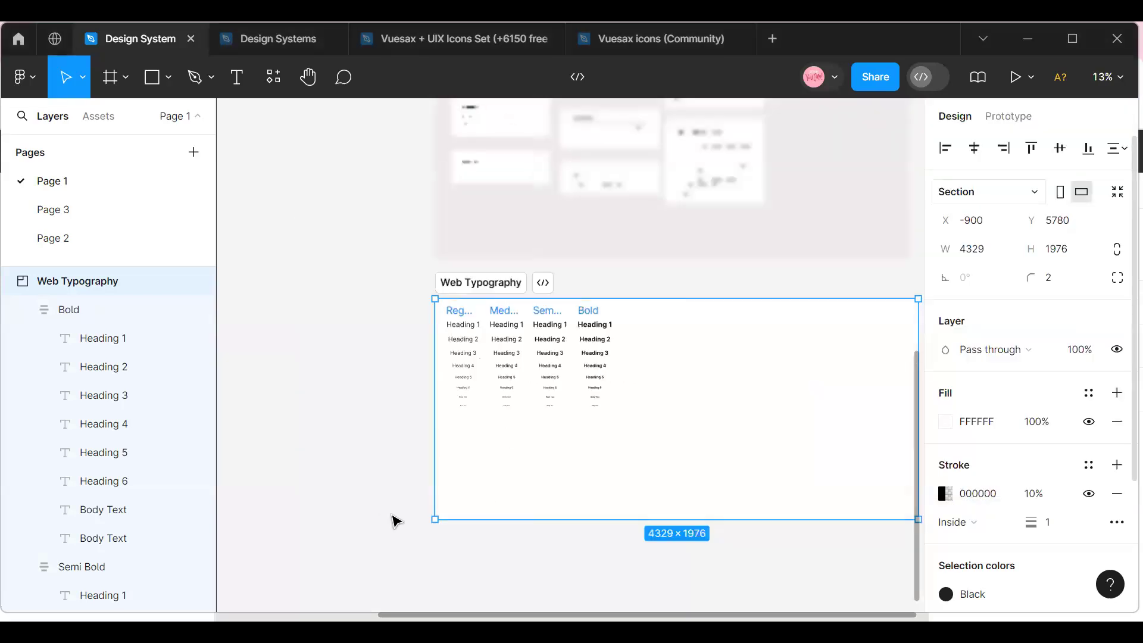
{"action": "left_click_drag", "start_coordinate": [495, 492], "coordinate": [486, 462]}
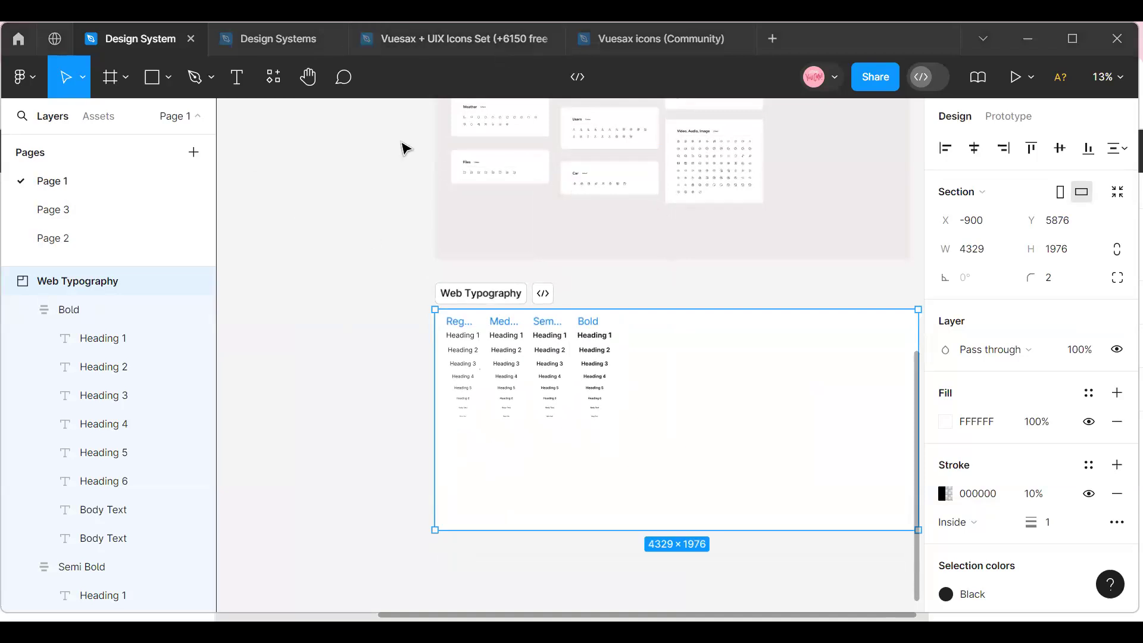
{"action": "key", "text": "Escape"}
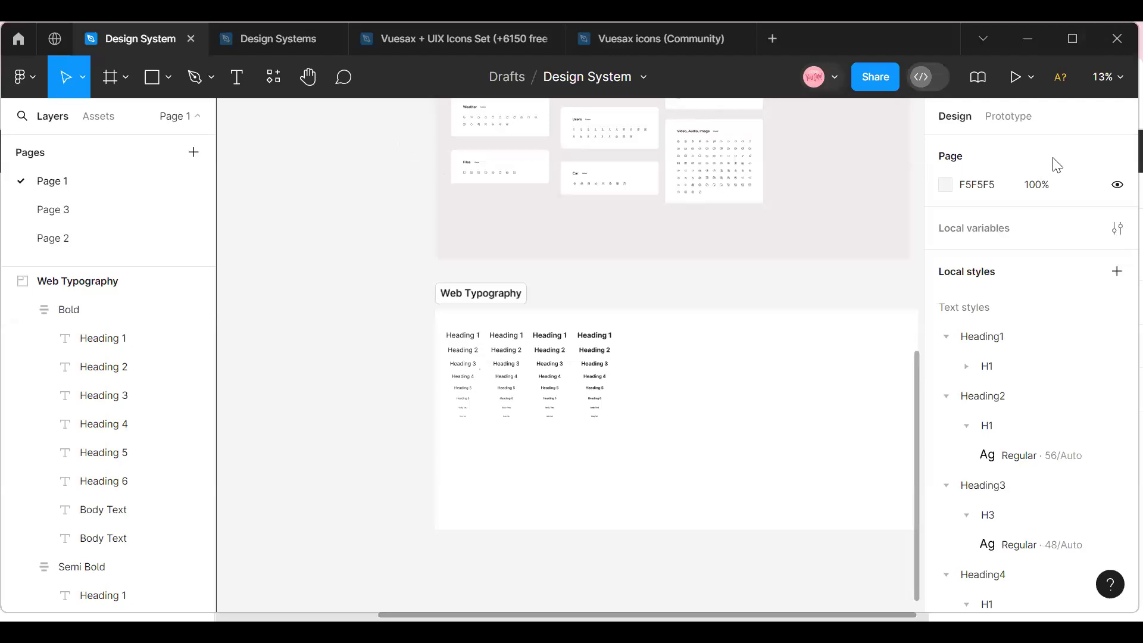
{"action": "left_click", "coordinate": [501, 314]}
{"action": "left_click_drag", "start_coordinate": [510, 446], "coordinate": [514, 470]}
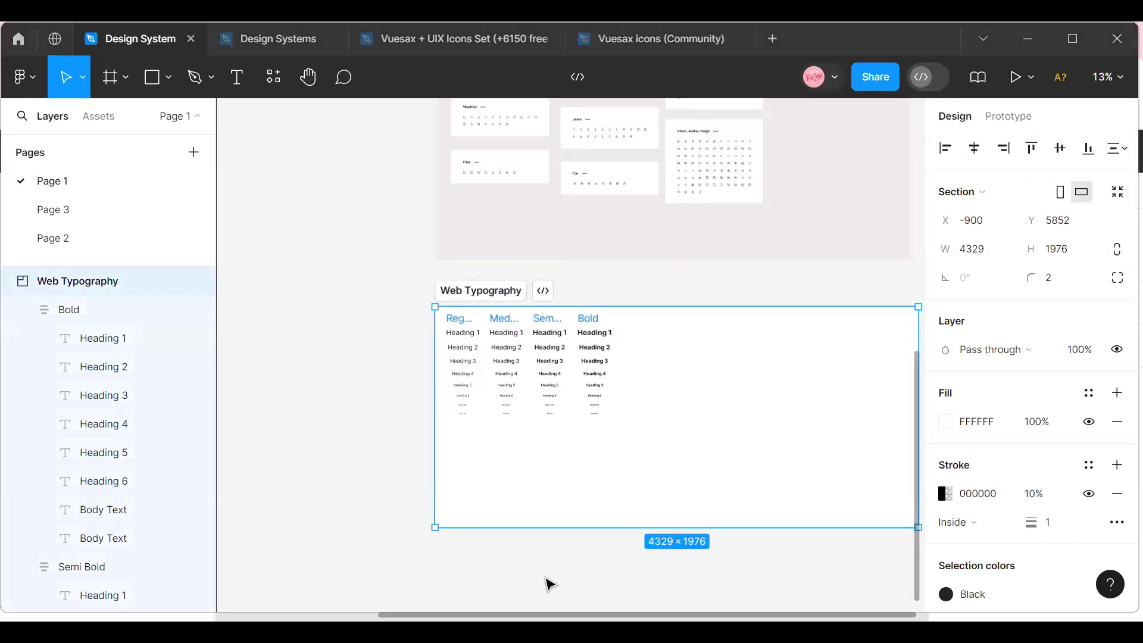
Duplicate the Web Typography section and place the copy below the original at X -900, Y 8228.
{"action": "left_click", "coordinate": [604, 531]}
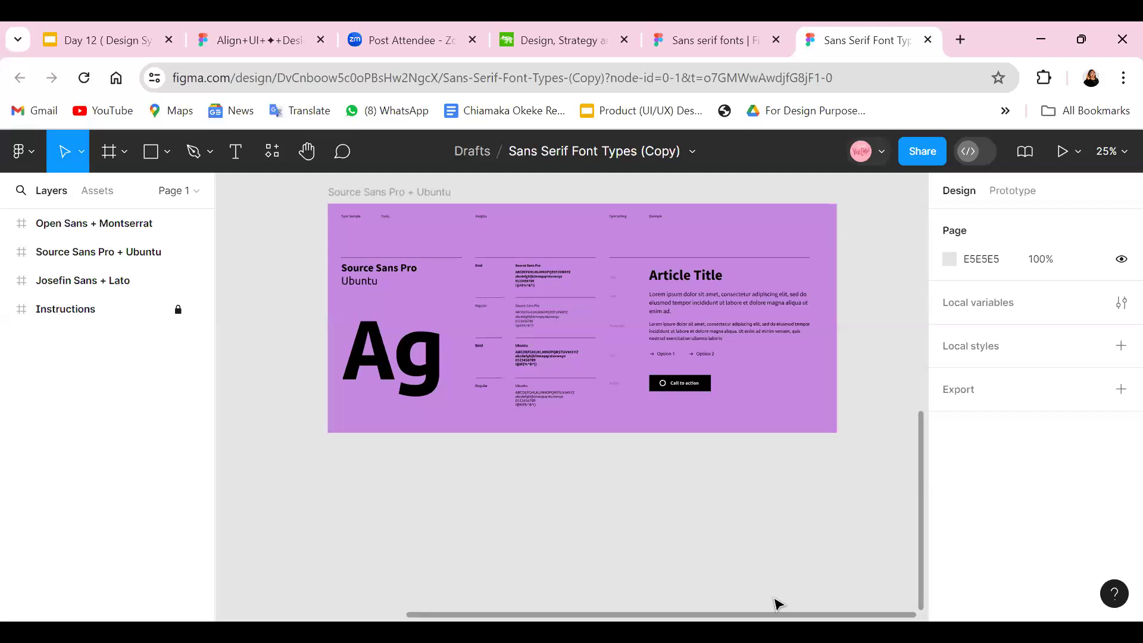
{"action": "left_click", "coordinate": [661, 548]}
{"action": "scroll", "coordinate": [489, 300], "scroll_direction": "up", "scroll_amount": 4}
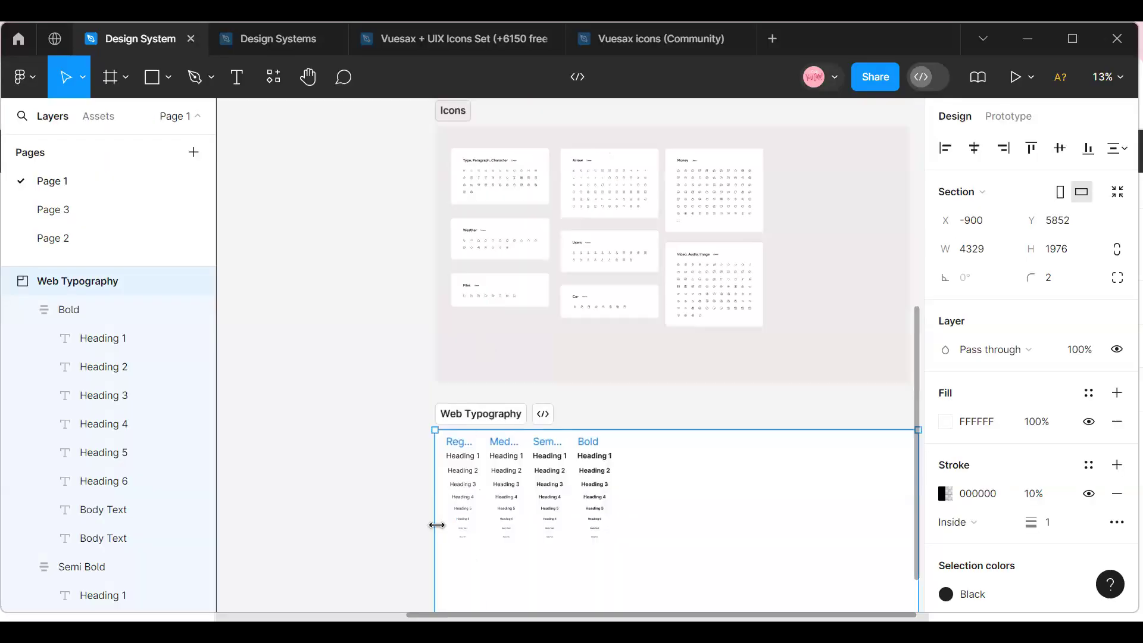
{"action": "key", "text": "ctrl+d"}
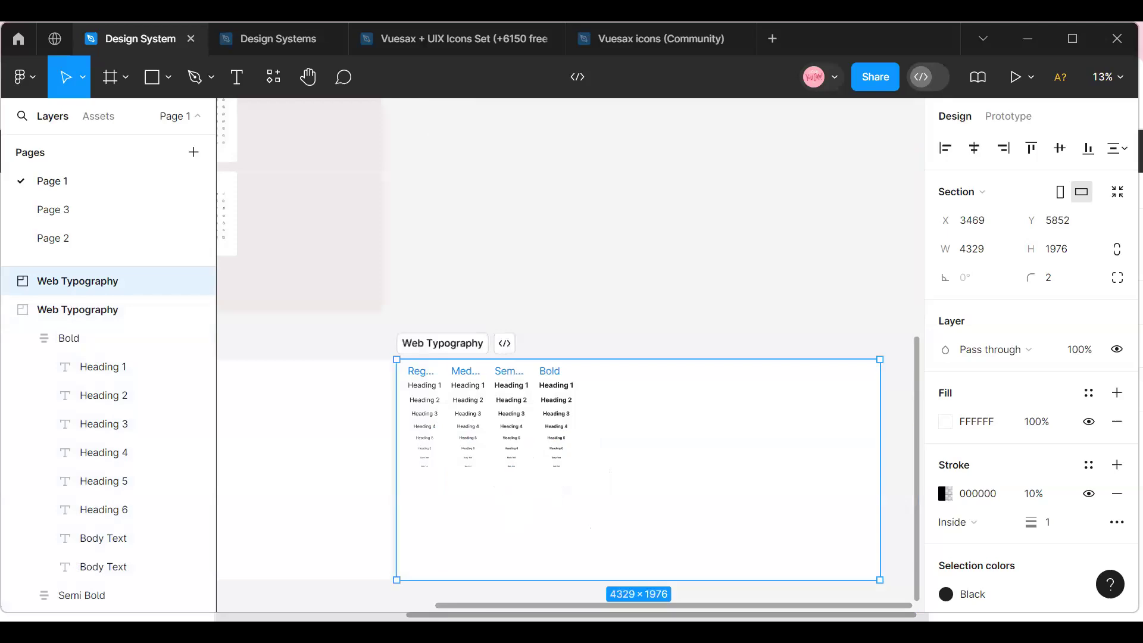
{"action": "left_click_drag", "start_coordinate": [9, 593], "coordinate": [633, 515]}
Rename the duplicated Web Typography section as Autolayout.
{"action": "double_click", "coordinate": [553, 348]}
{"action": "type", "text": "Aut"}
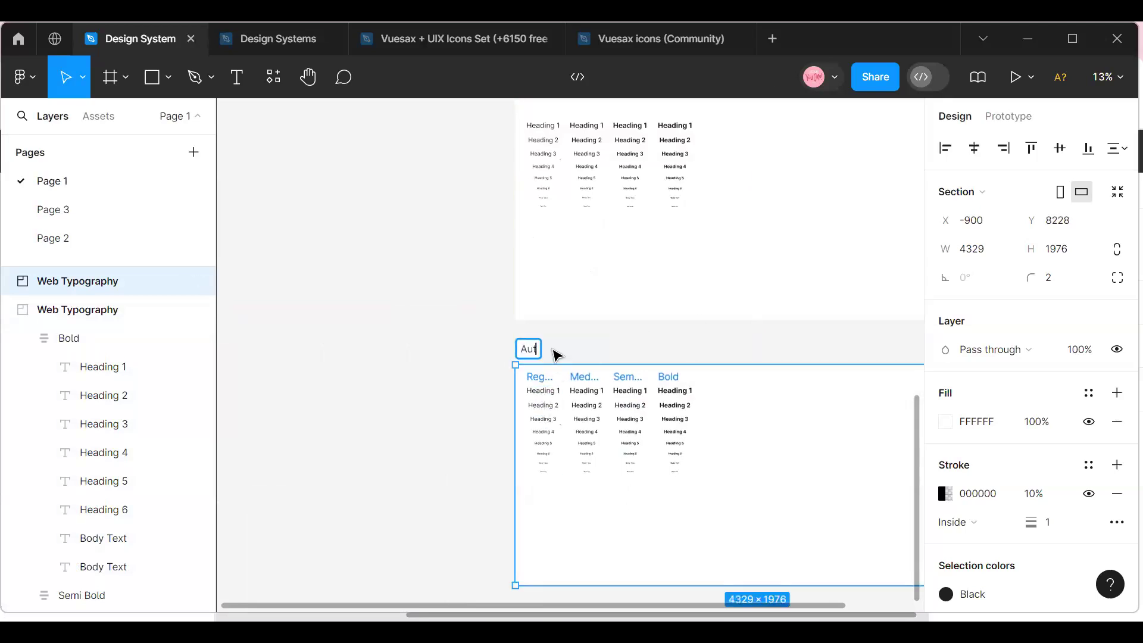
{"action": "type", "text": "p"}
{"action": "key", "text": "BackSpace"}
{"action": "type", "text": "o"}
{"action": "key", "text": "BackSpace"}
{"action": "type", "text": "layout"}
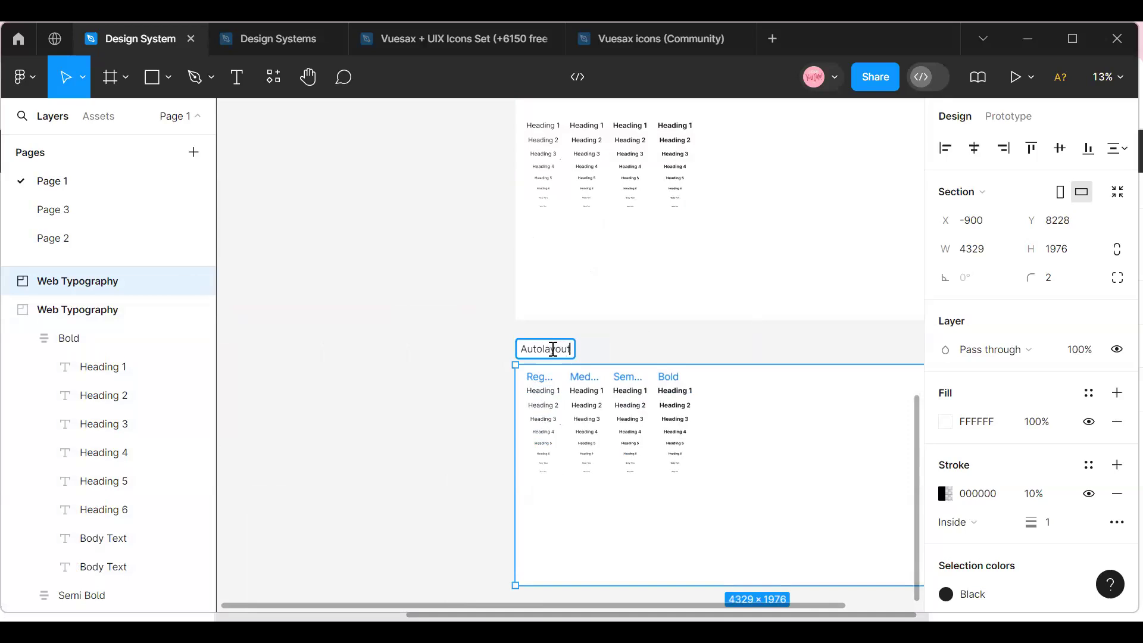
{"action": "left_click", "coordinate": [420, 359]}
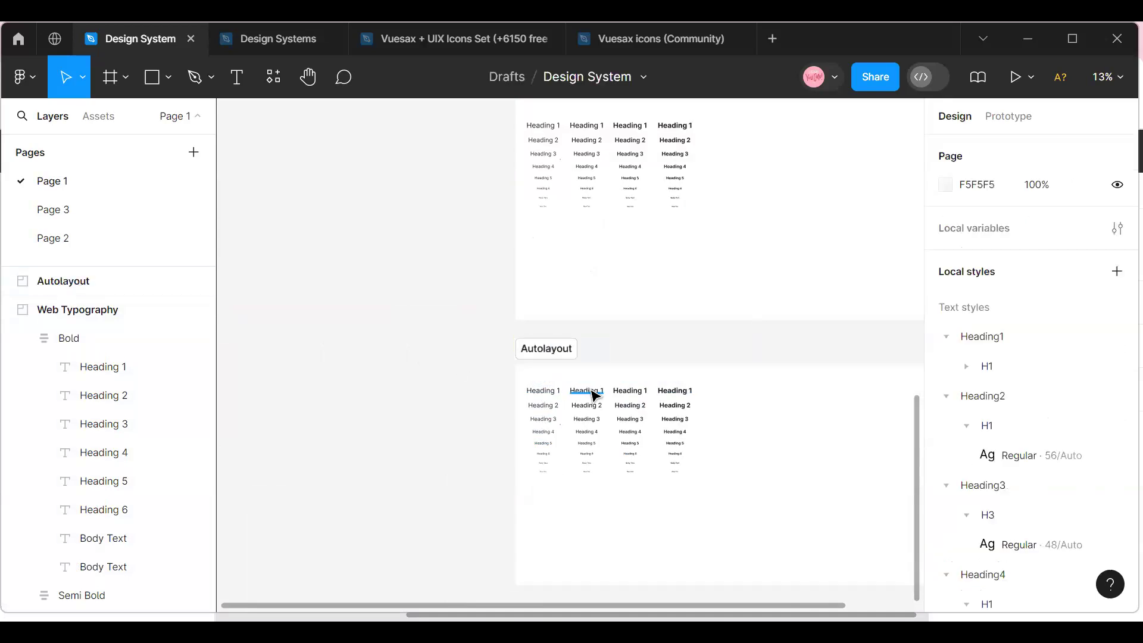
{"action": "left_click", "coordinate": [591, 392]}
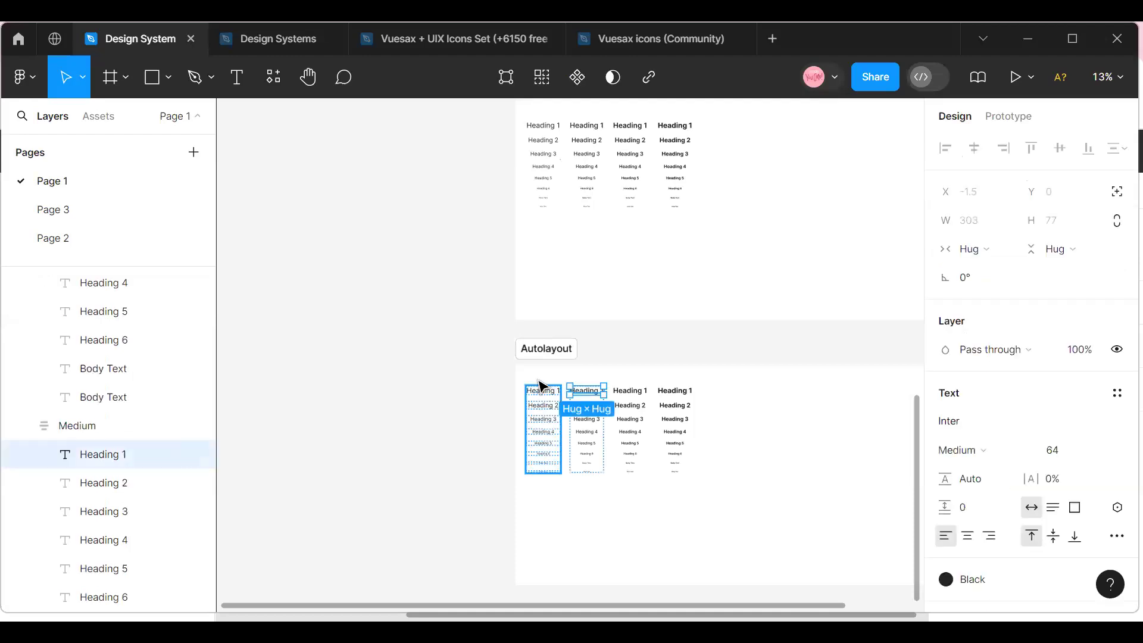
{"action": "left_click", "coordinate": [543, 384]}
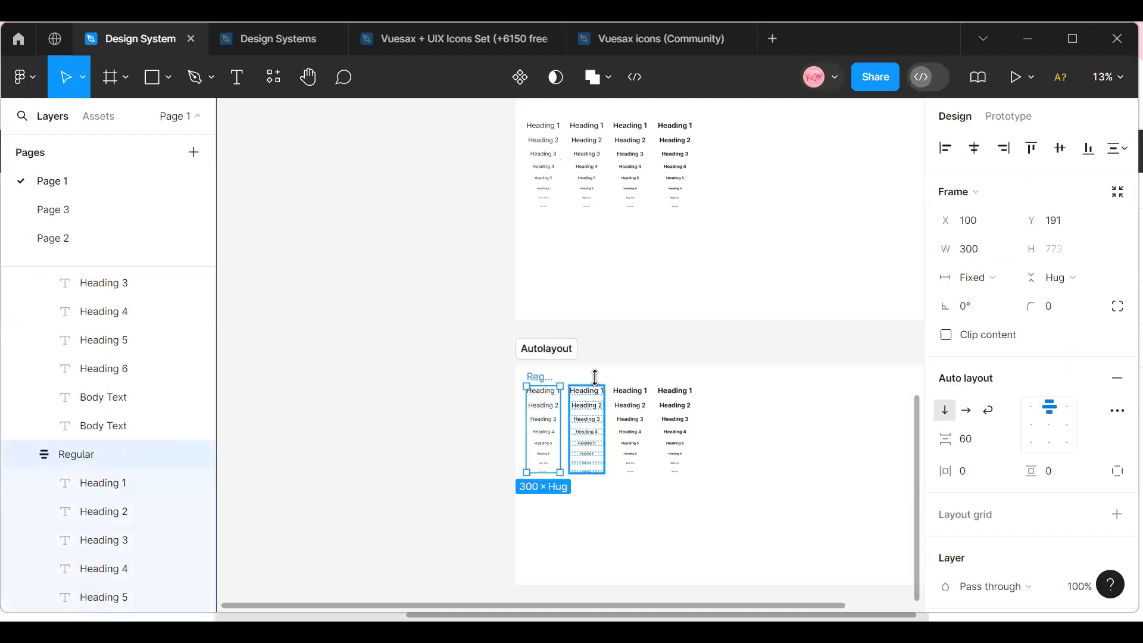
{"action": "left_click", "coordinate": [595, 377], "text": "shift"}
{"action": "left_click", "coordinate": [636, 390], "text": "shift"}
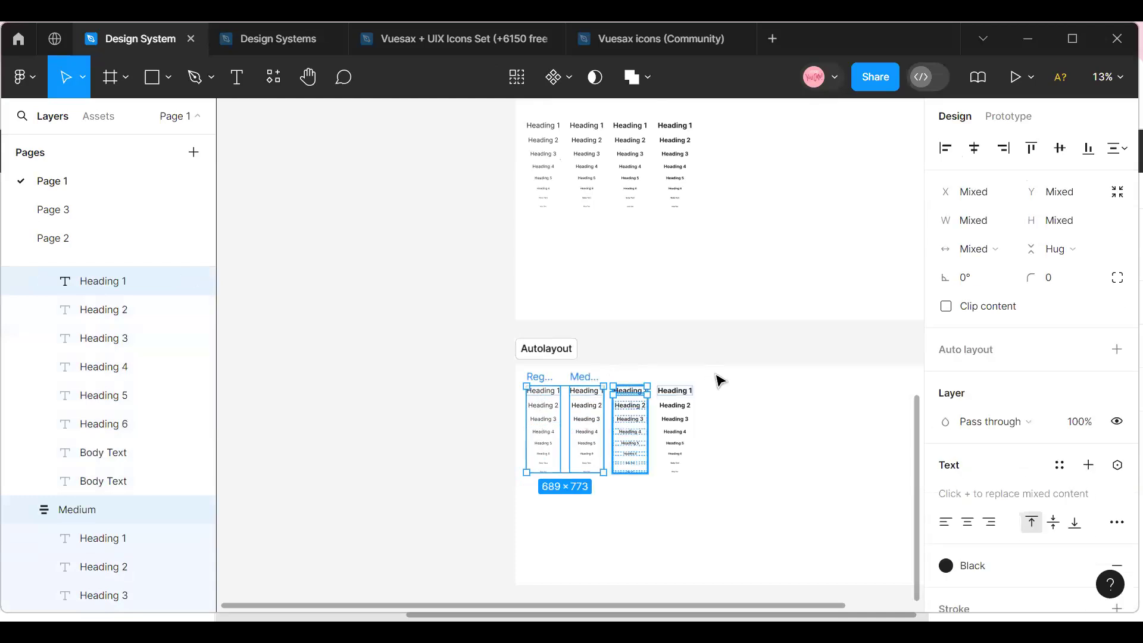
{"action": "key", "text": "Escape"}
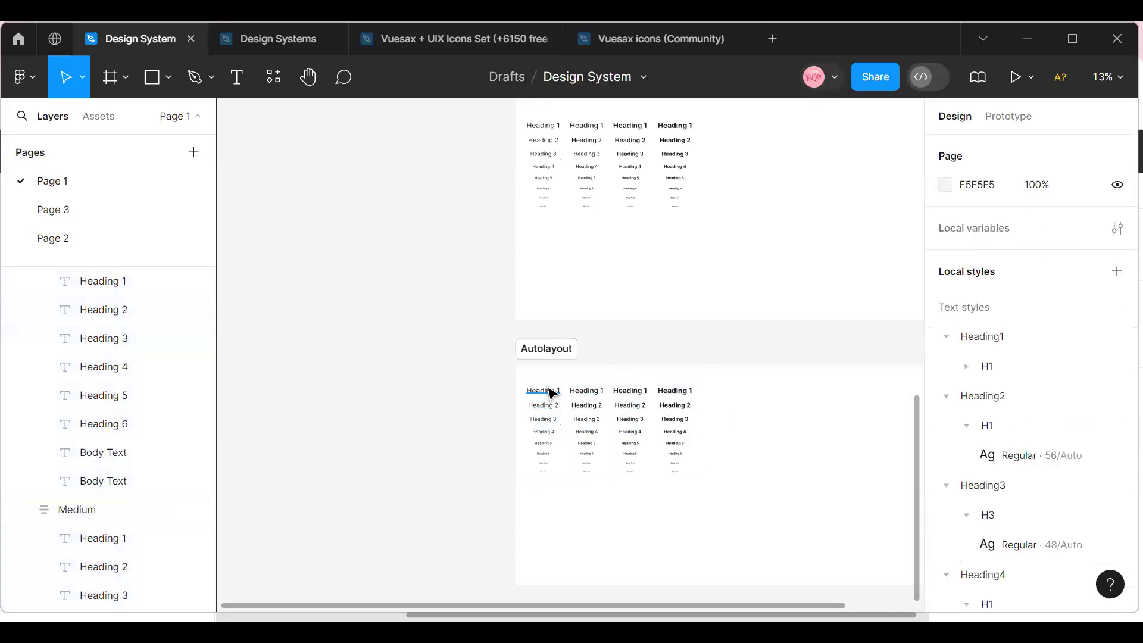
Delete the Regular, Medium, Semi Bold and Bold columns from the Autolayout section.
{"action": "left_click", "coordinate": [550, 389]}
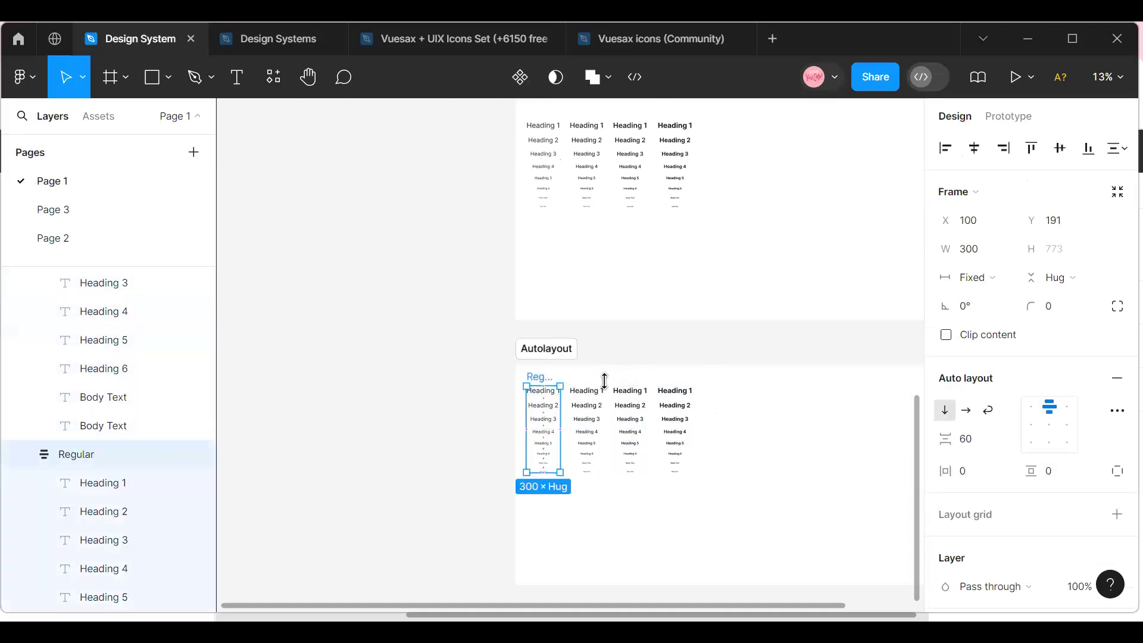
{"action": "left_click", "coordinate": [594, 379], "text": "shift"}
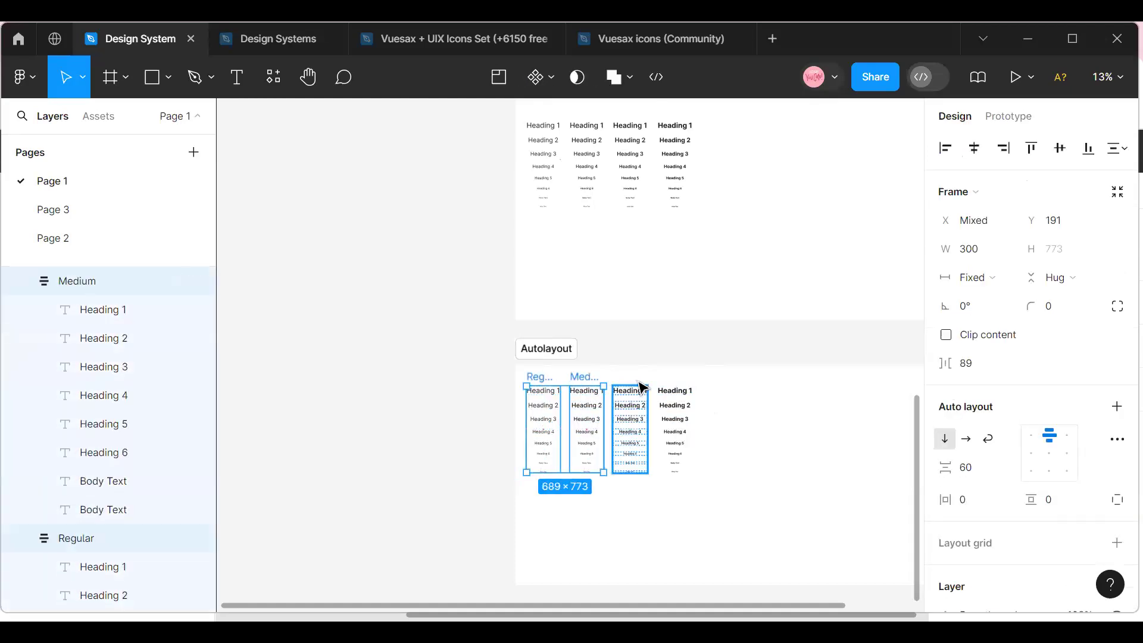
{"action": "left_click", "coordinate": [646, 385], "text": "shift"}
{"action": "left_click", "coordinate": [684, 386], "text": "shift"}
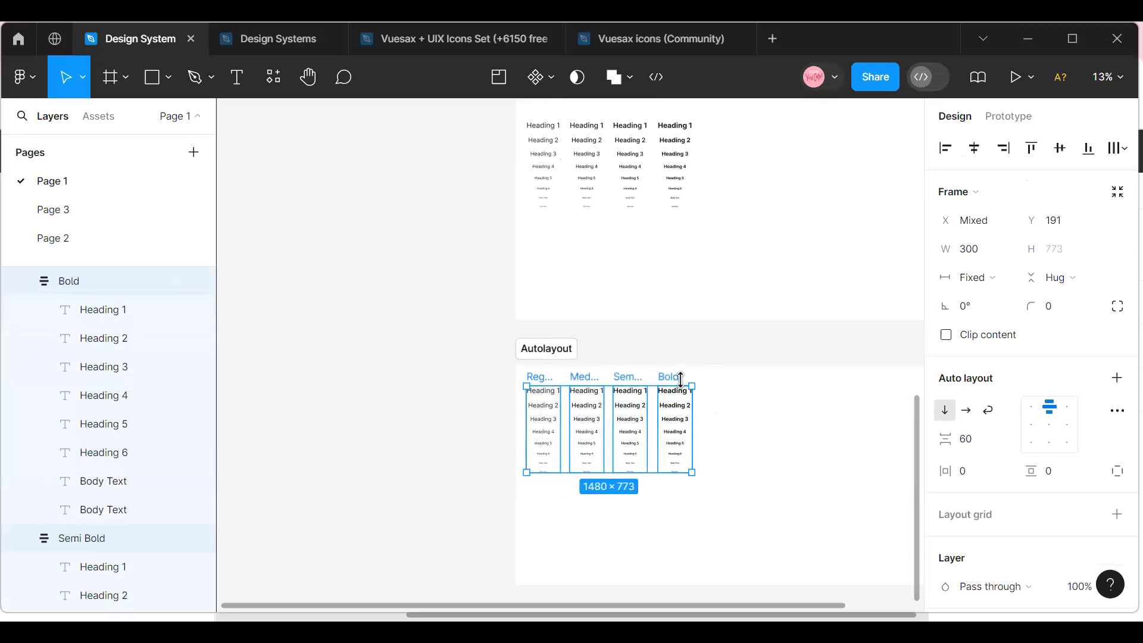
{"action": "key", "text": "Delete"}
Draw a frame about 1184 × 844 near the upper-left corner of the Autolayout section.
{"action": "left_click_drag", "start_coordinate": [431, 607], "coordinate": [516, 603]}
{"action": "left_click", "coordinate": [1107, 77]}
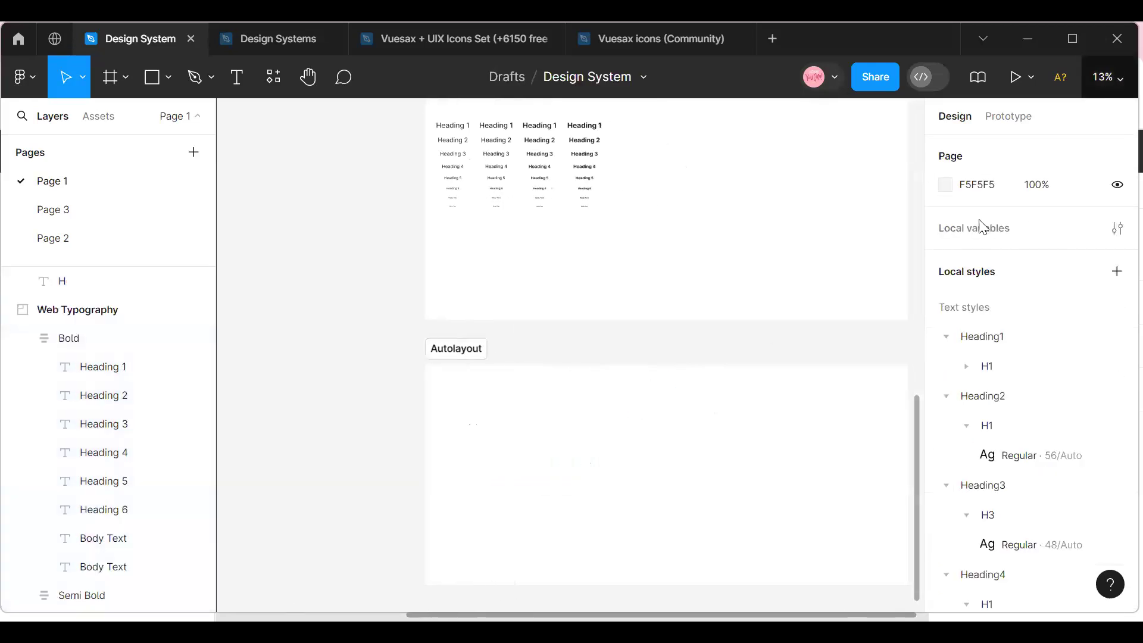
{"action": "left_click", "coordinate": [962, 173]}
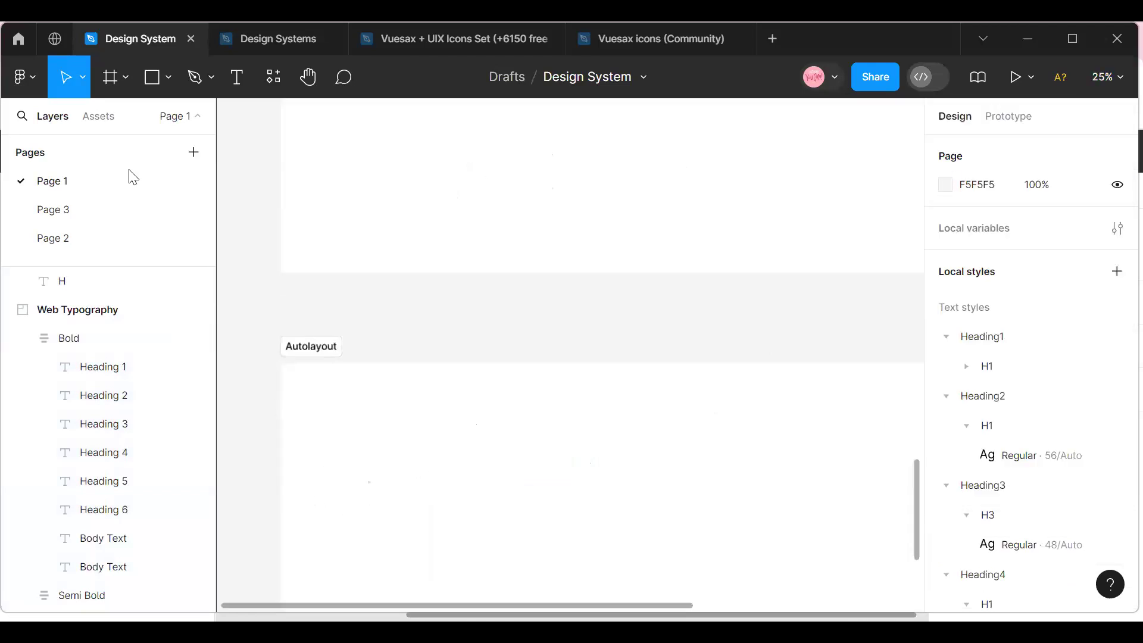
{"action": "left_click", "coordinate": [169, 80]}
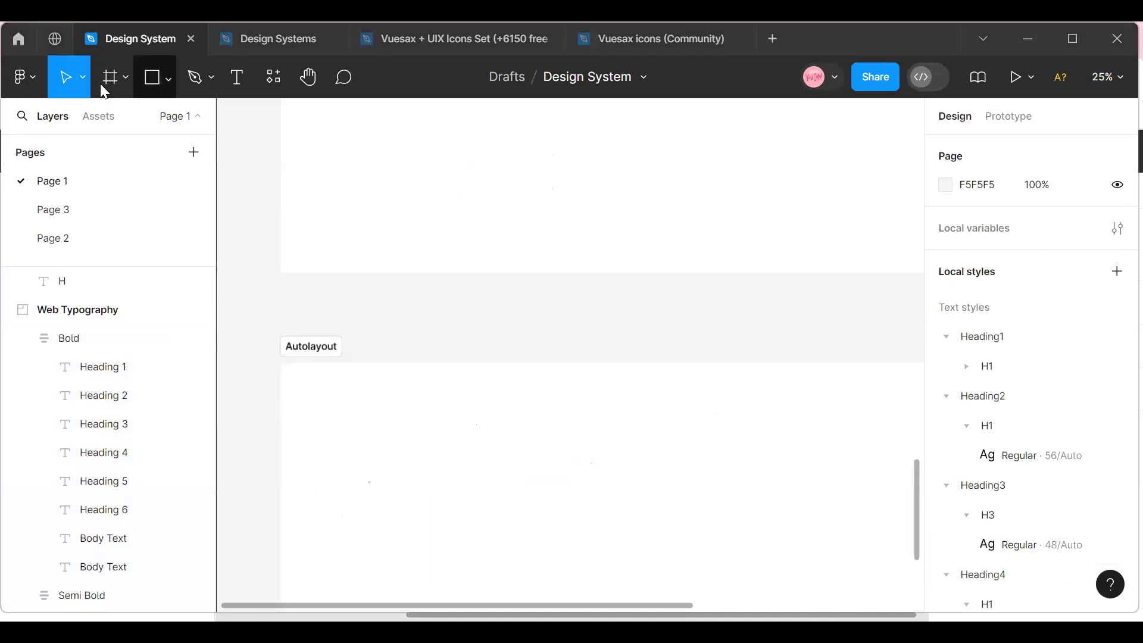
{"action": "left_click", "coordinate": [123, 81]}
{"action": "left_click", "coordinate": [102, 120]}
{"action": "mouse_move", "coordinate": [325, 402]}
{"action": "left_mouse_down"}
{"action": "mouse_move", "coordinate": [421, 516]}
{"action": "mouse_move", "coordinate": [455, 579]}
{"action": "left_mouse_up"}
{"action": "mouse_move", "coordinate": [570, 612]}
{"action": "left_mouse_down"}
{"action": "mouse_move", "coordinate": [625, 566]}
{"action": "mouse_move", "coordinate": [607, 485]}
{"action": "mouse_move", "coordinate": [590, 489]}
{"action": "left_mouse_up"}
{"action": "left_click", "coordinate": [497, 439]}
{"action": "left_click", "coordinate": [474, 398]}
{"action": "scroll", "coordinate": [1051, 416], "scroll_direction": "down", "scroll_amount": 4}
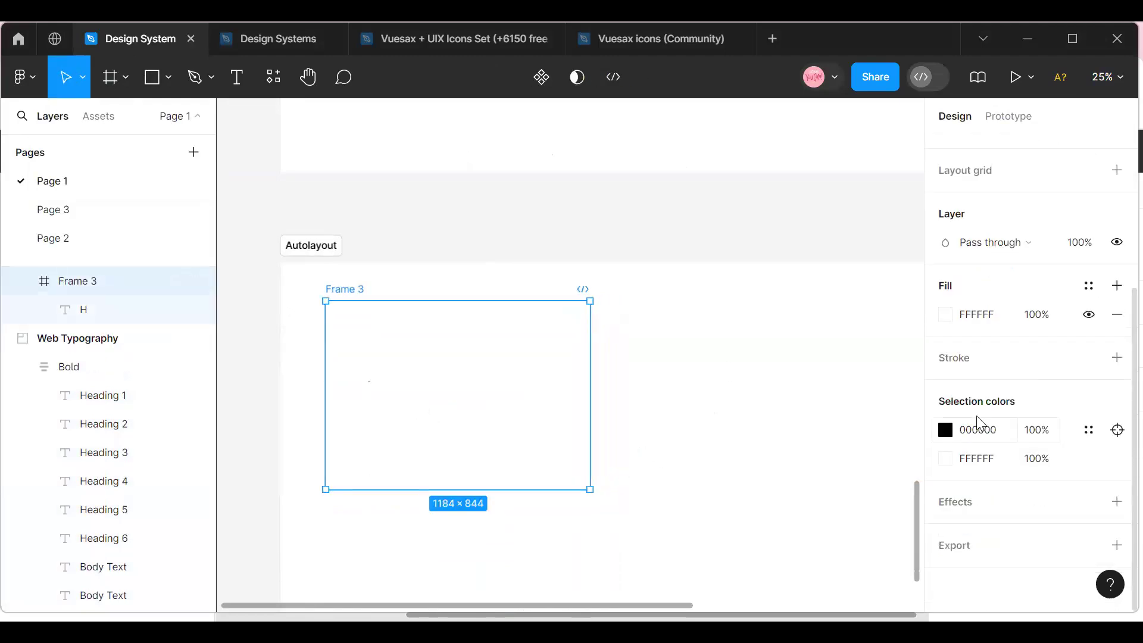
Fill the new frame in the Autolayout section with red DD6262, and delete it together with its contents.
{"action": "left_click", "coordinate": [946, 314]}
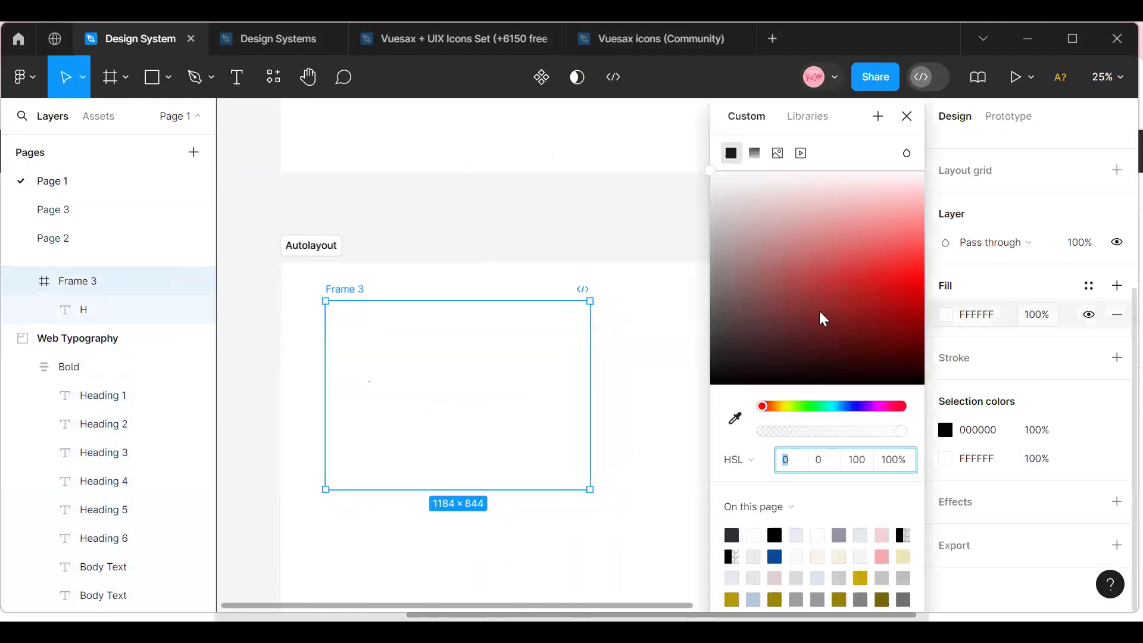
{"action": "left_click", "coordinate": [847, 261]}
{"action": "left_click", "coordinate": [626, 420]}
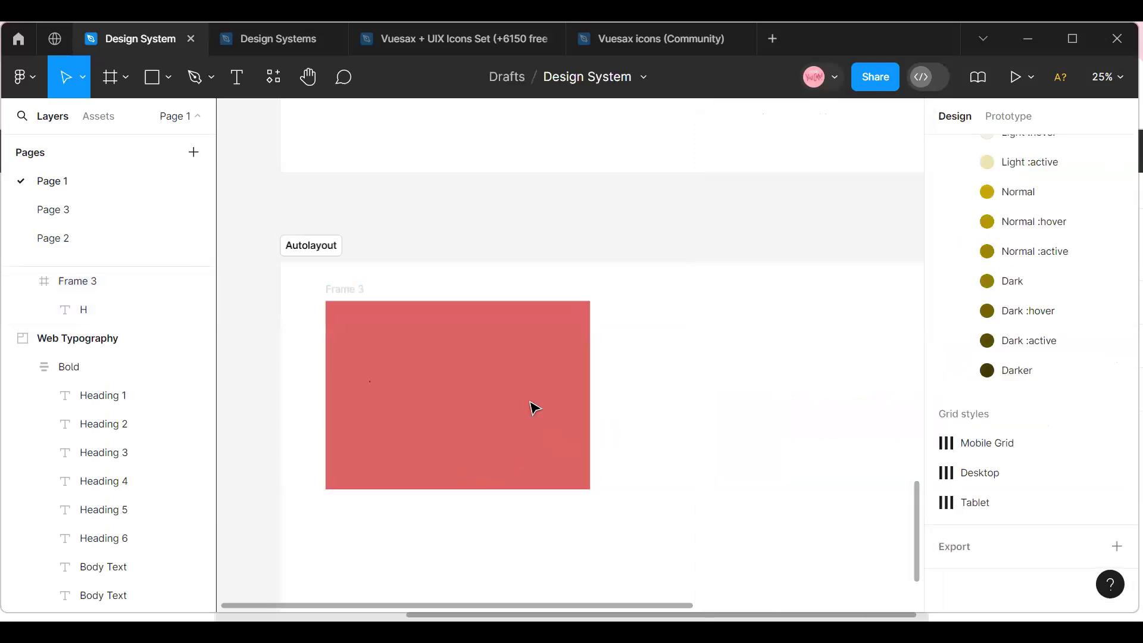
{"action": "left_click", "coordinate": [422, 400]}
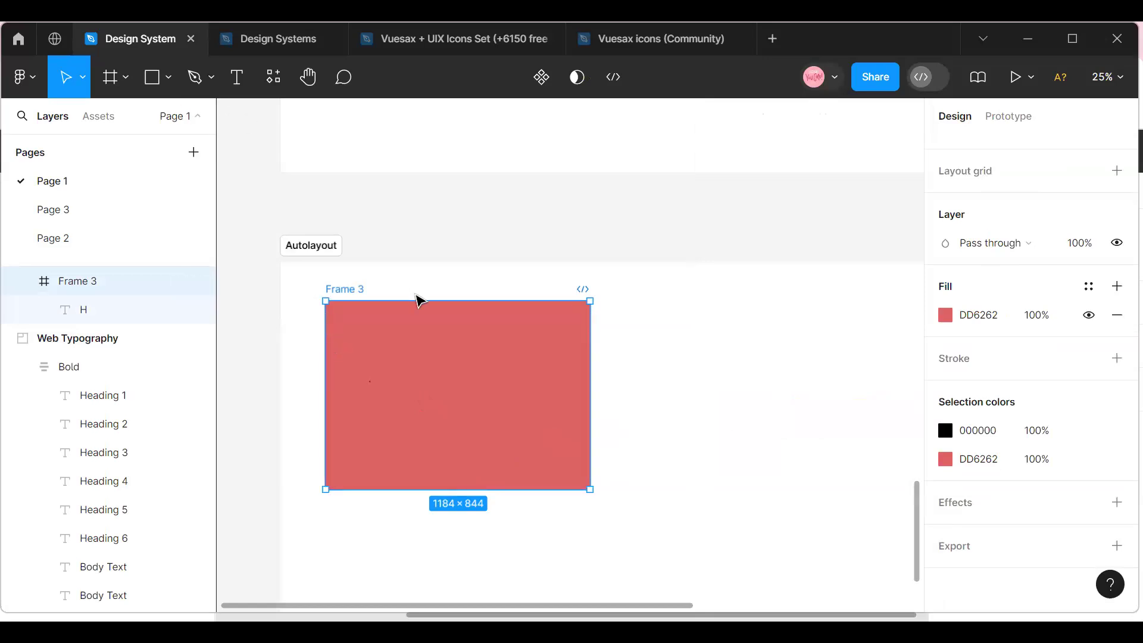
{"action": "key", "text": "Delete"}
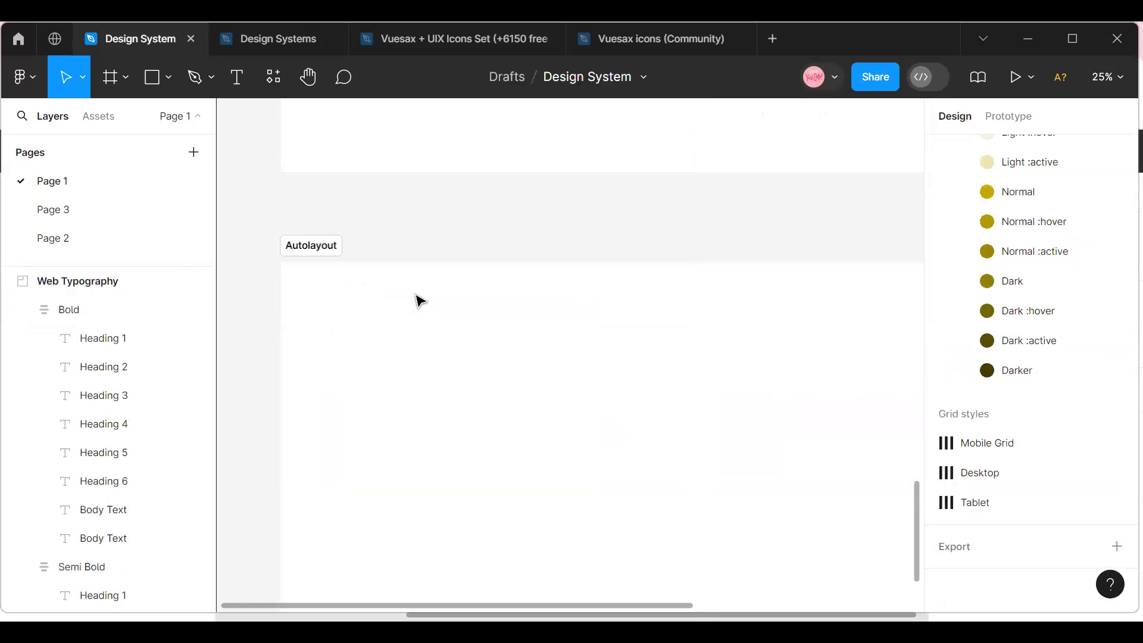
Draw a rectangle about 1176 × 1124 in the Autolayout section and fill it with the Secondary color 50% style.
{"action": "left_click", "coordinate": [167, 78]}
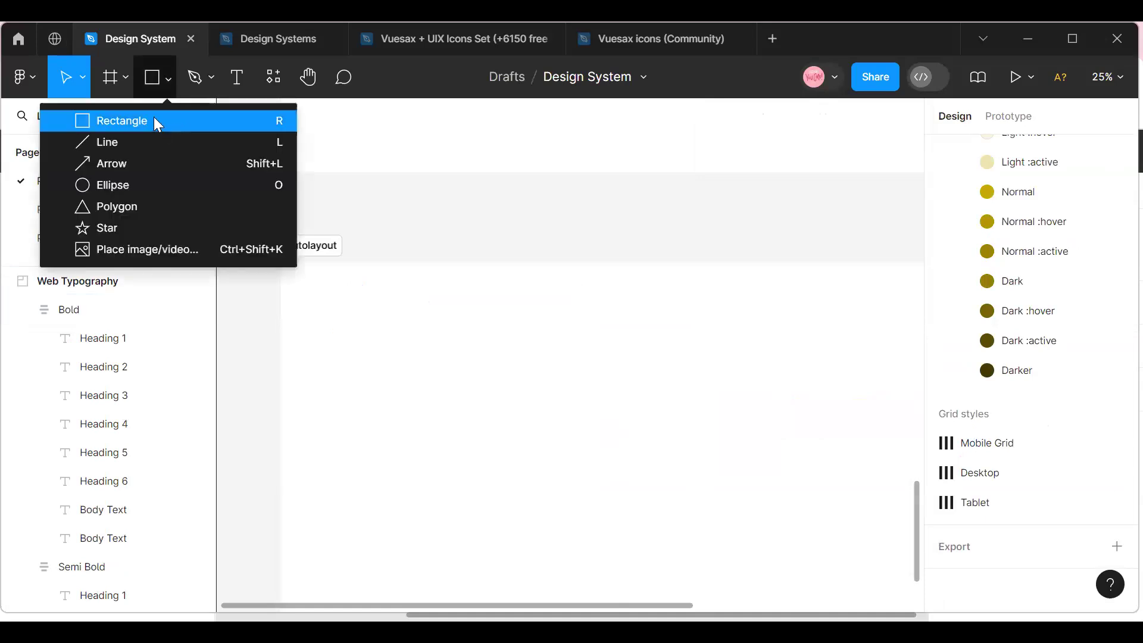
{"action": "key", "text": "r"}
{"action": "mouse_move", "coordinate": [334, 310]}
{"action": "left_mouse_down"}
{"action": "mouse_move", "coordinate": [538, 541]}
{"action": "mouse_move", "coordinate": [597, 561]}
{"action": "left_mouse_up"}
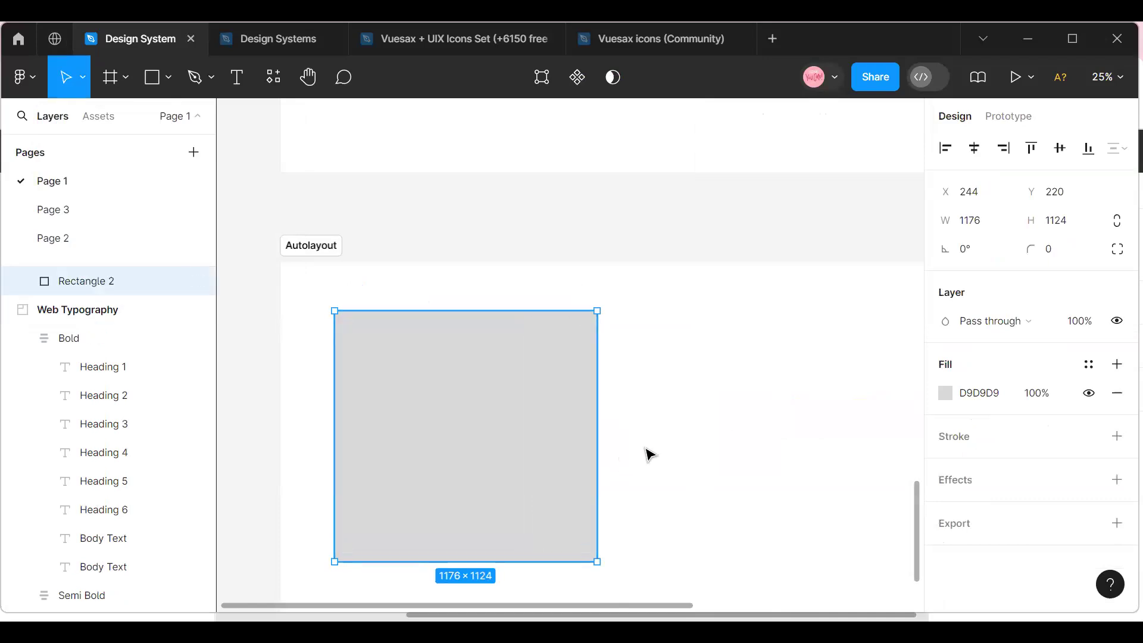
{"action": "left_click", "coordinate": [614, 448]}
{"action": "left_click", "coordinate": [465, 433]}
{"action": "left_click", "coordinate": [1089, 365]}
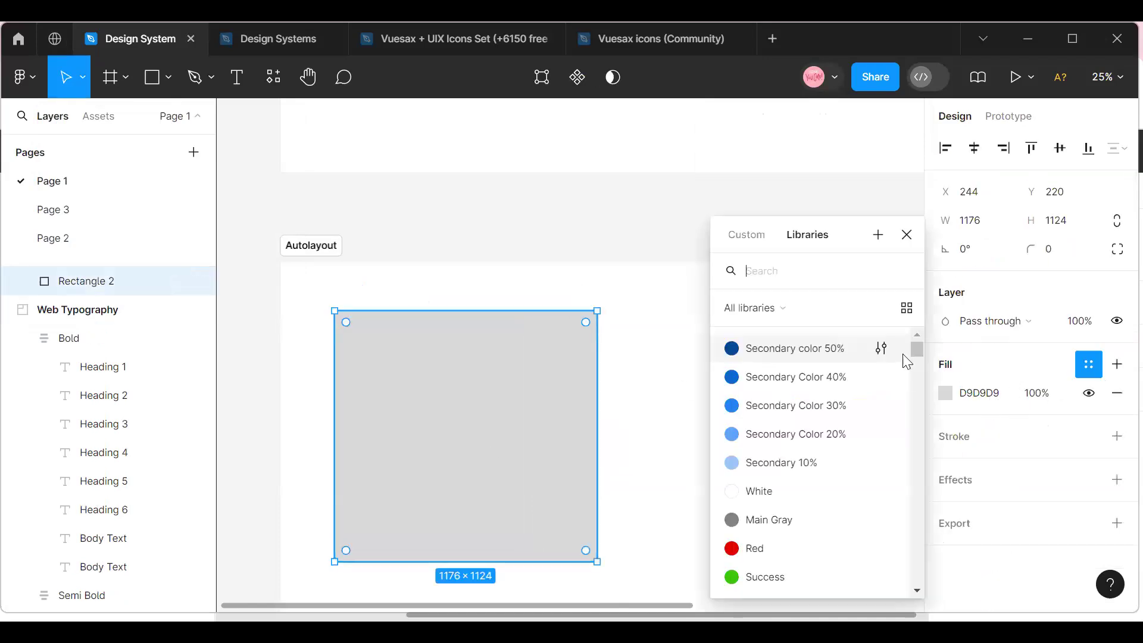
{"action": "left_click", "coordinate": [807, 358]}
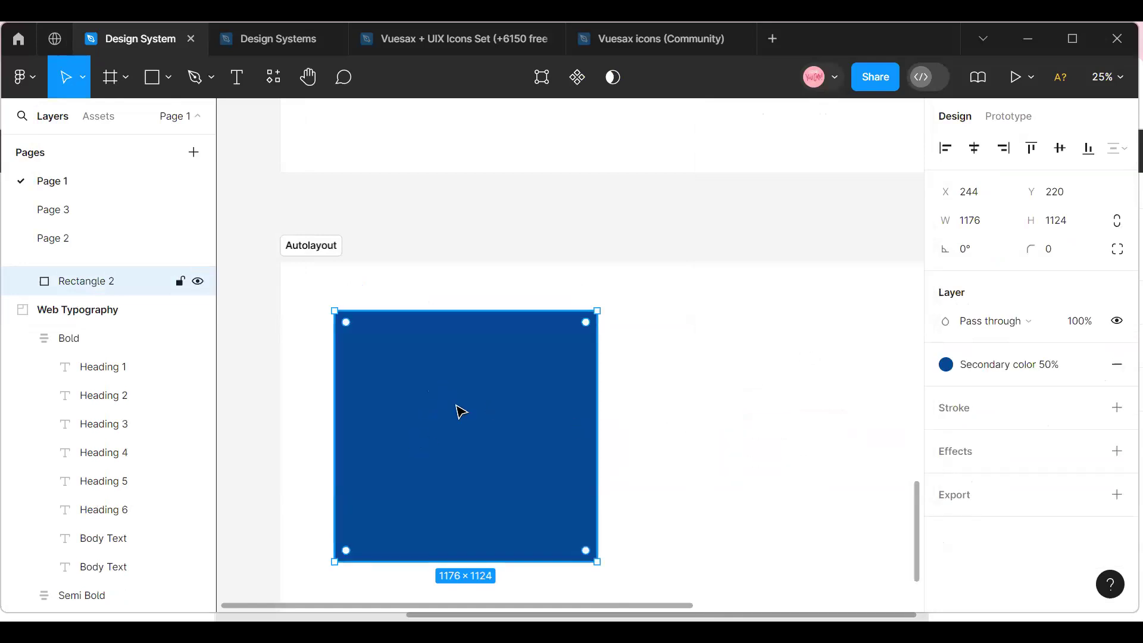
Draw an ellipse about 376 × 420 on the blue rectangle and move it to X 676, Y 532.
{"action": "left_click", "coordinate": [165, 78]}
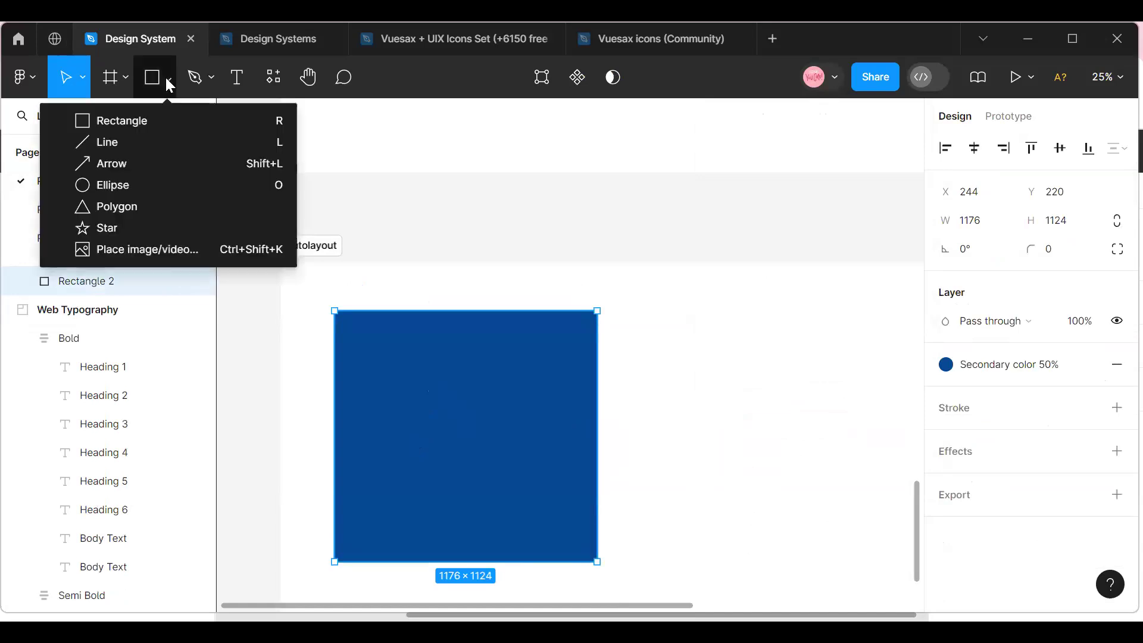
{"action": "key", "text": "o"}
{"action": "left_click_drag", "start_coordinate": [409, 368], "coordinate": [494, 461]}
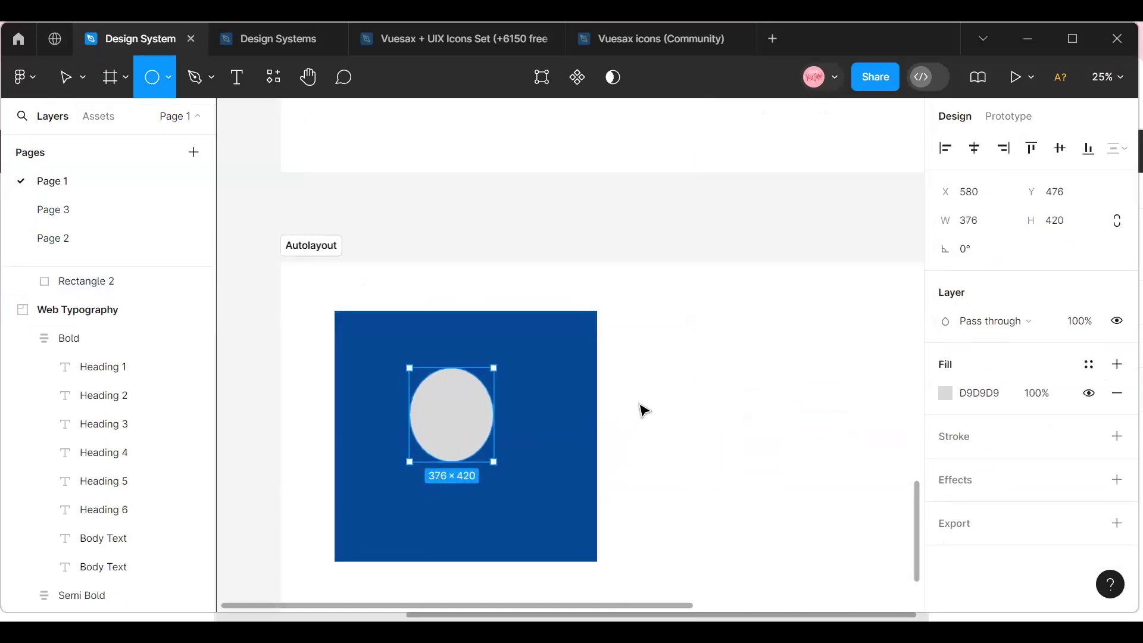
{"action": "left_click", "coordinate": [639, 404]}
{"action": "left_click_drag", "start_coordinate": [477, 413], "coordinate": [491, 426]}
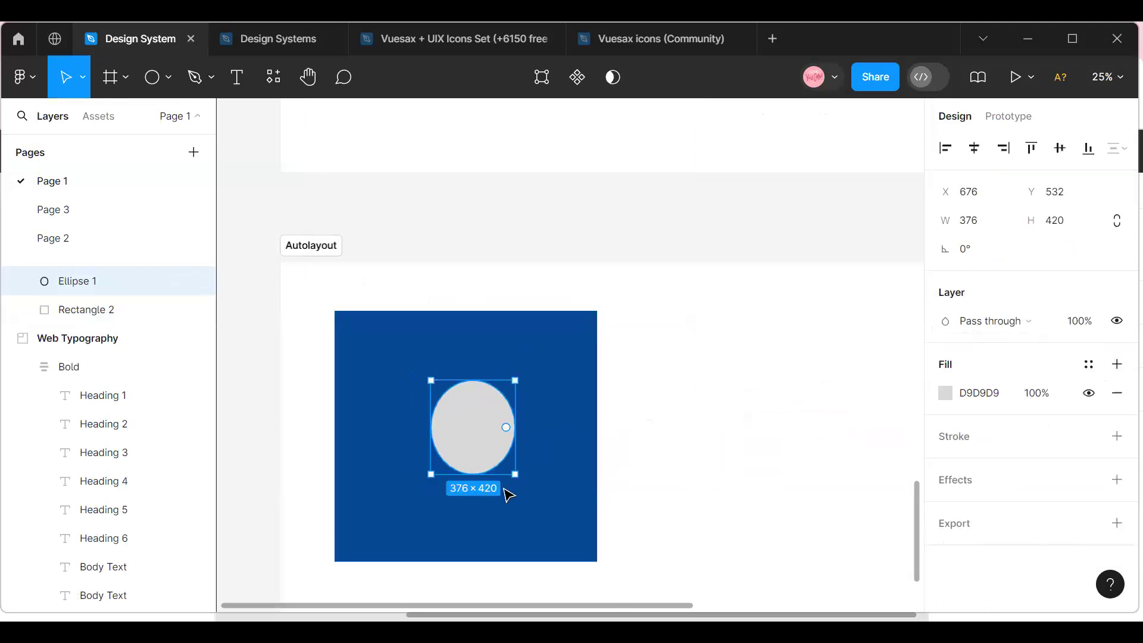
Resize the ellipse to a 360 × 360 circle and center it on the blue rectangle at X 652, Y 568.
{"action": "left_click_drag", "start_coordinate": [512, 464], "coordinate": [511, 462]}
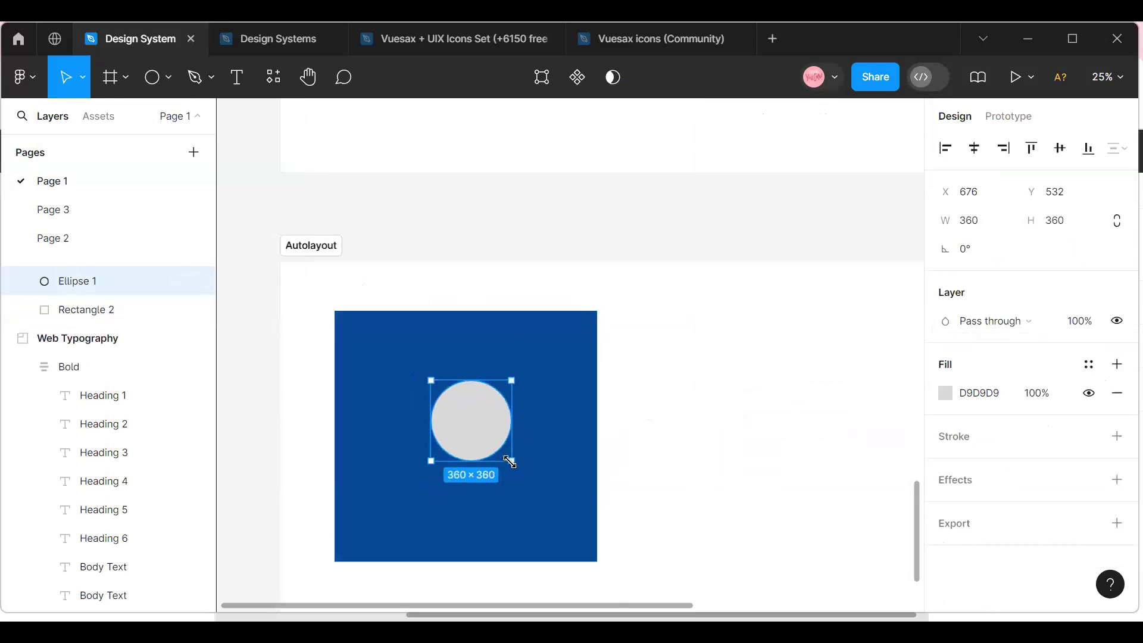
{"action": "left_click", "coordinate": [562, 459]}
{"action": "left_click", "coordinate": [493, 431]}
{"action": "mouse_move", "coordinate": [491, 429]}
{"action": "left_mouse_down"}
{"action": "mouse_move", "coordinate": [475, 434]}
{"action": "mouse_move", "coordinate": [487, 438]}
{"action": "left_mouse_up"}
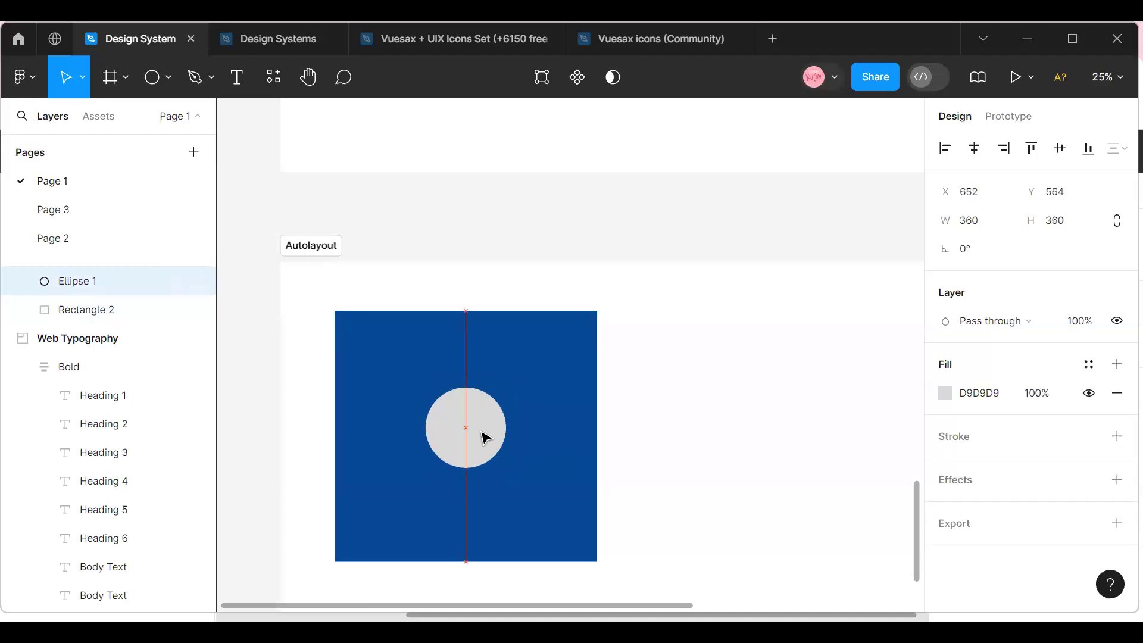
Place a new ellipse in the empty space beside the blue rectangle and set its size to 360 × 360.
{"action": "left_click", "coordinate": [393, 315]}
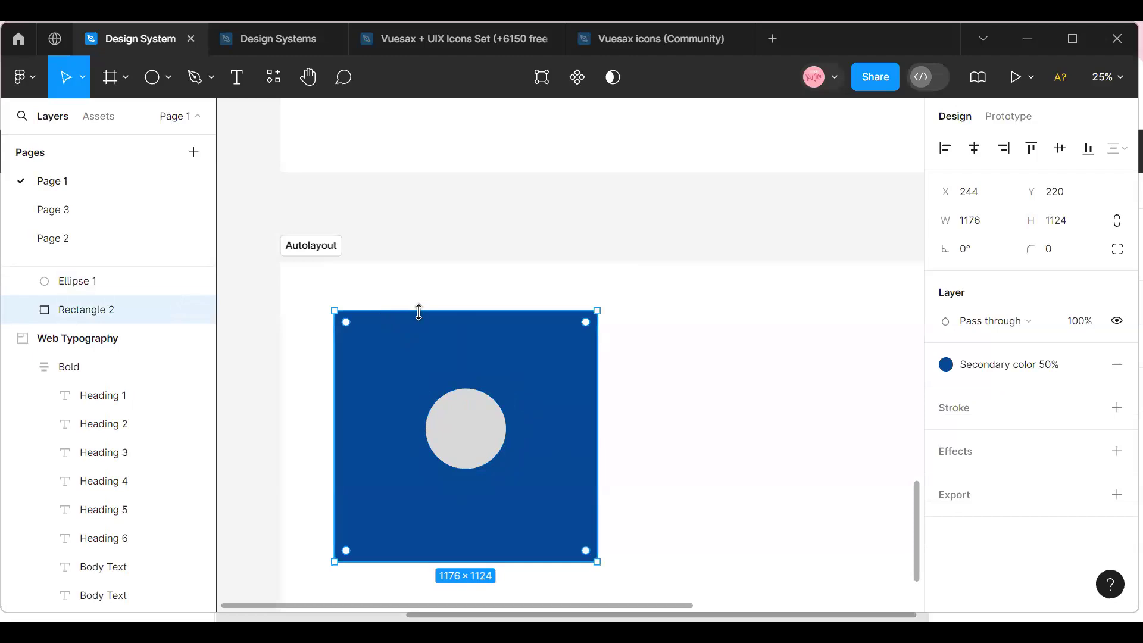
{"action": "left_click", "coordinate": [169, 78]}
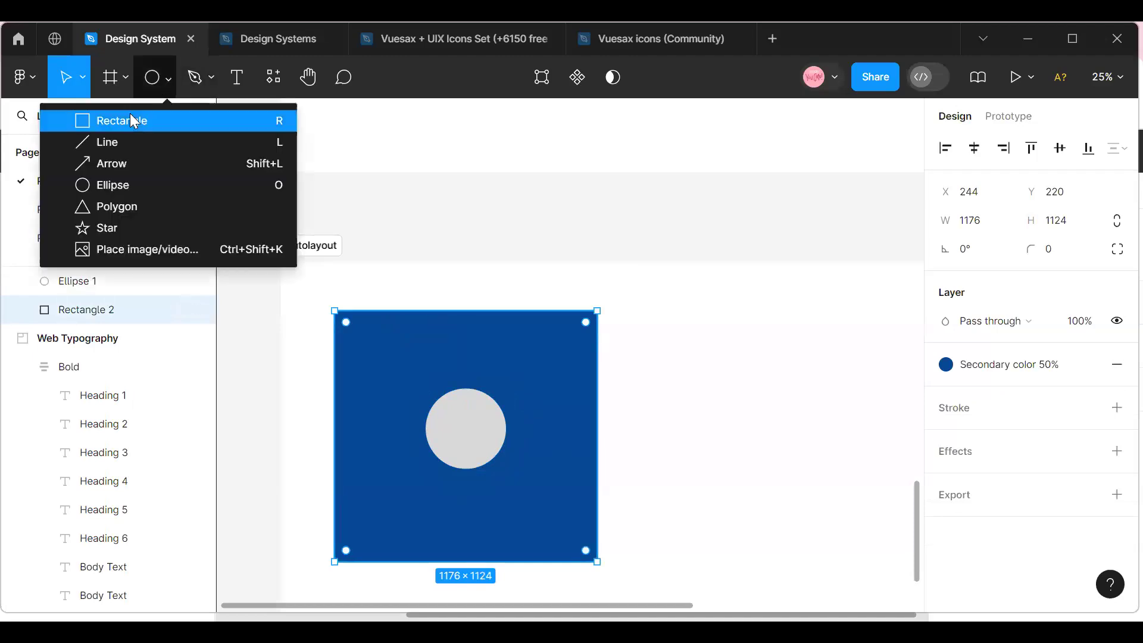
{"action": "left_click", "coordinate": [126, 78]}
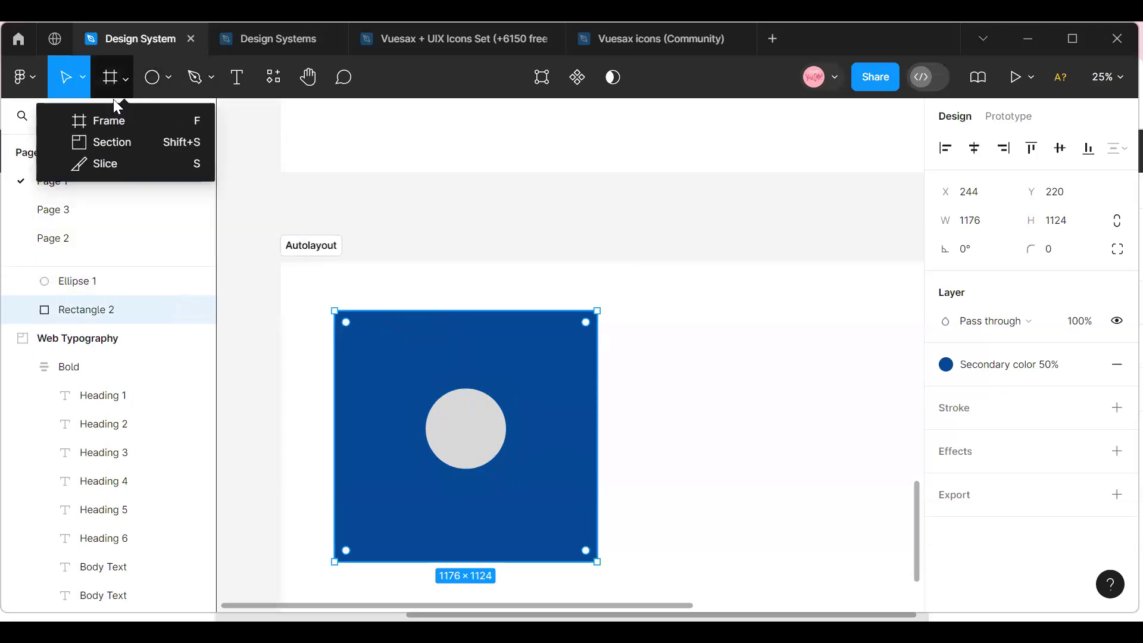
{"action": "left_click", "coordinate": [169, 77]}
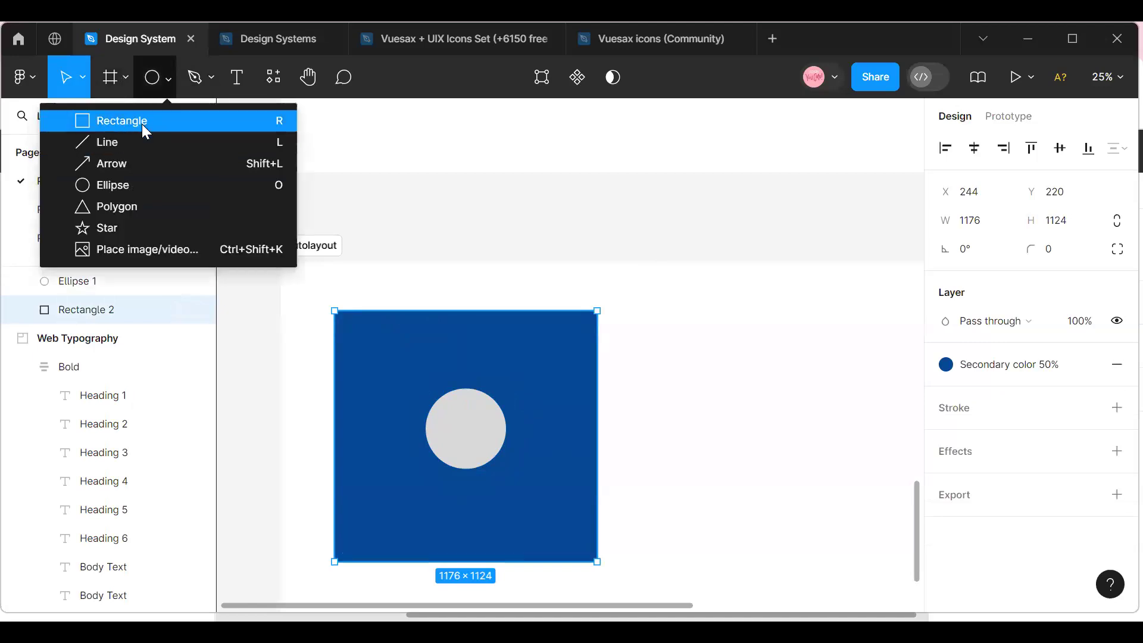
{"action": "left_click", "coordinate": [143, 183]}
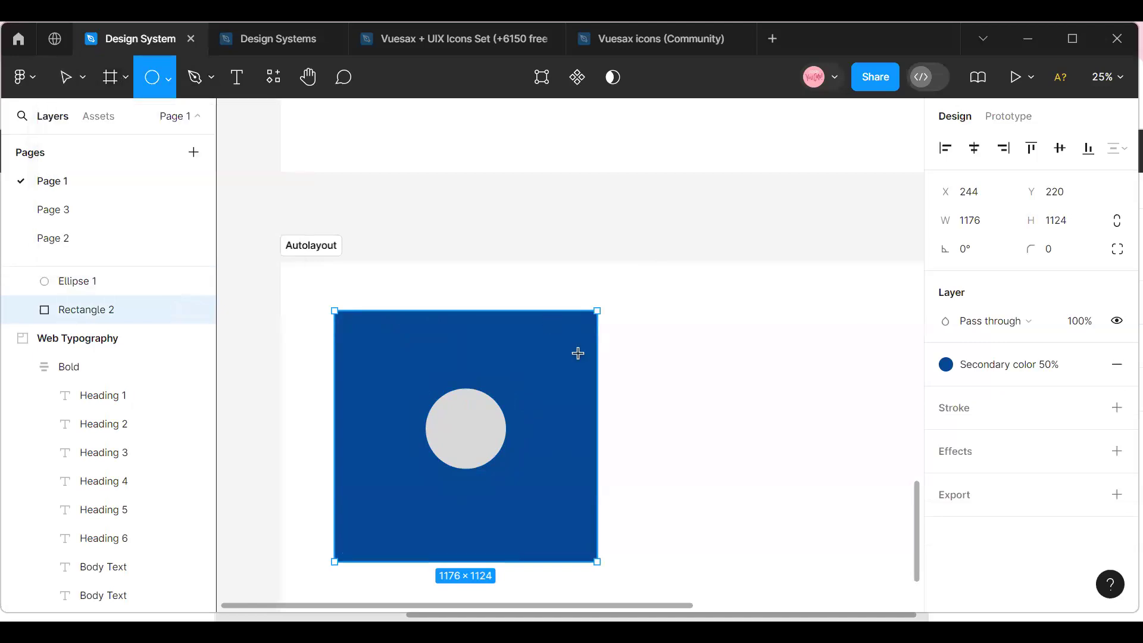
{"action": "left_click", "coordinate": [648, 381]}
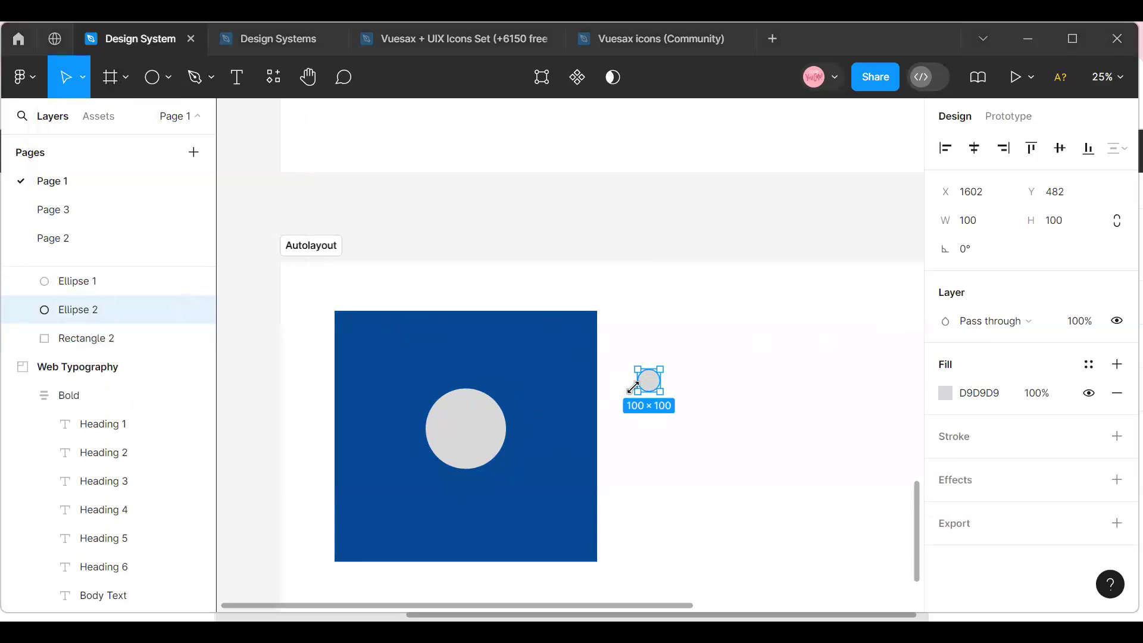
{"action": "left_click", "coordinate": [981, 222]}
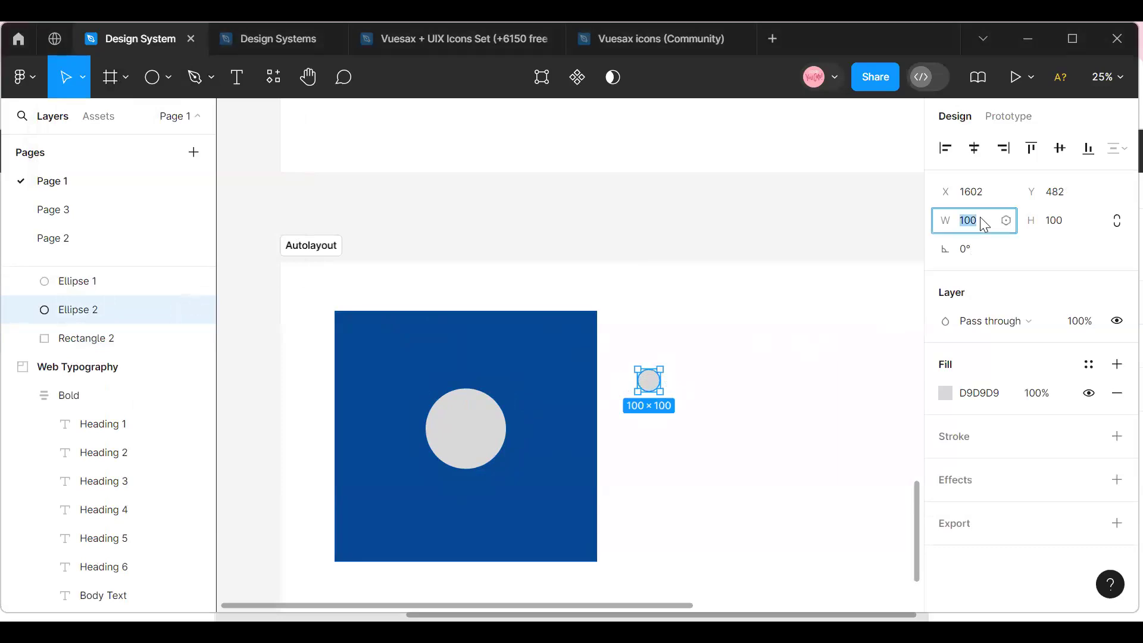
{"action": "type", "text": "0"}
{"action": "left_click", "coordinate": [1068, 223]}
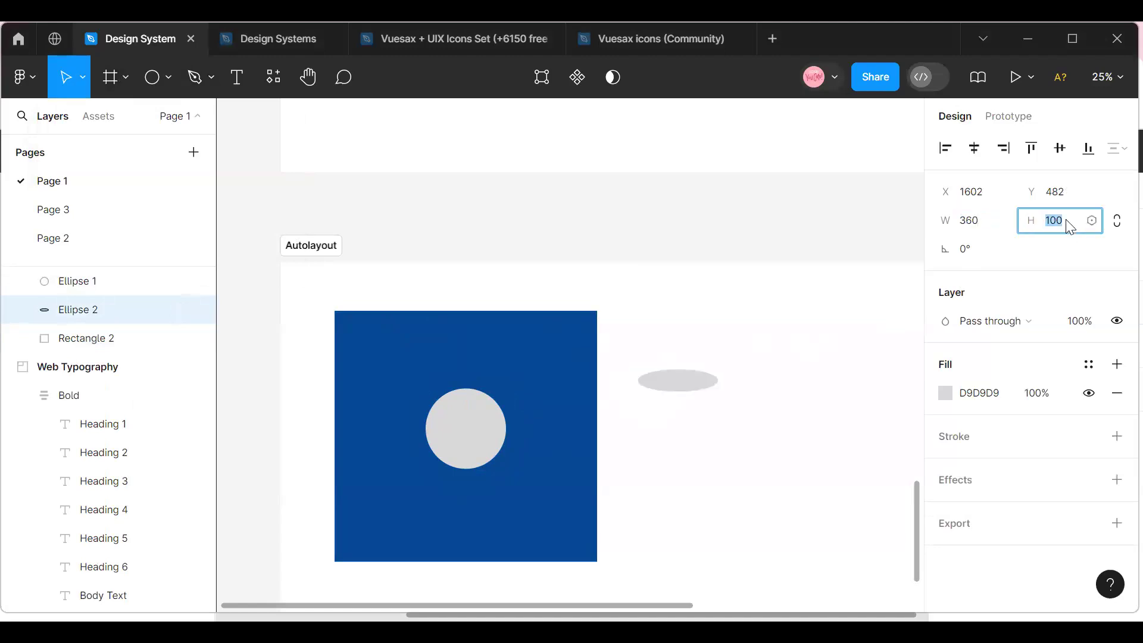
{"action": "type", "text": "360"}
{"action": "key", "text": "Return"}
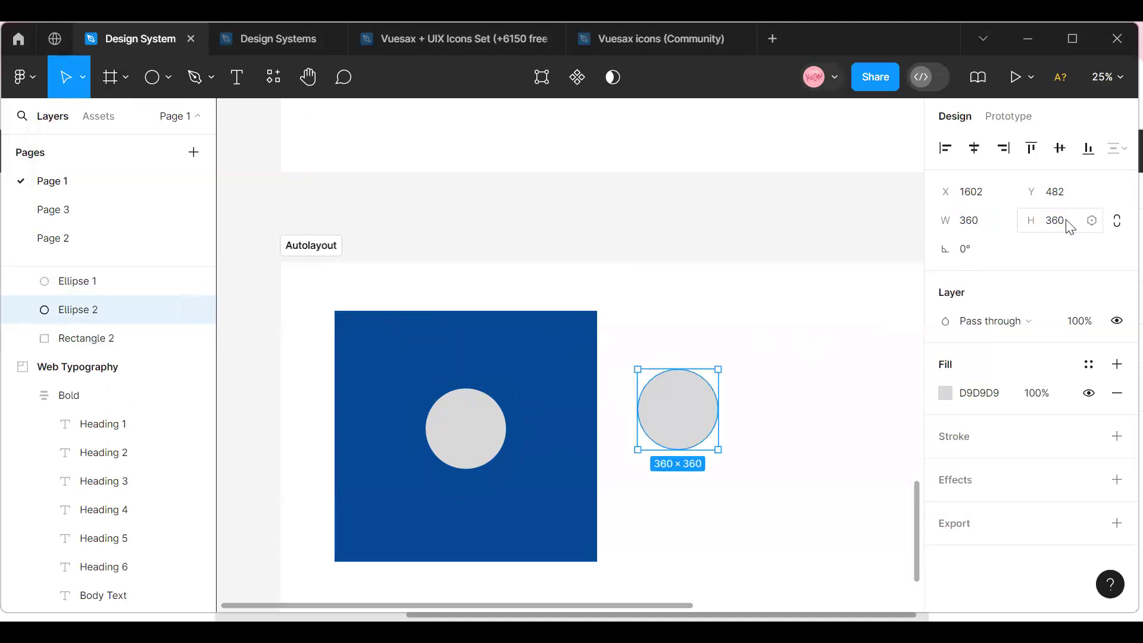
Move the new circle farther from the blue rectangle to X 1762, Y 490.
{"action": "left_click", "coordinate": [747, 458]}
{"action": "left_click", "coordinate": [702, 403]}
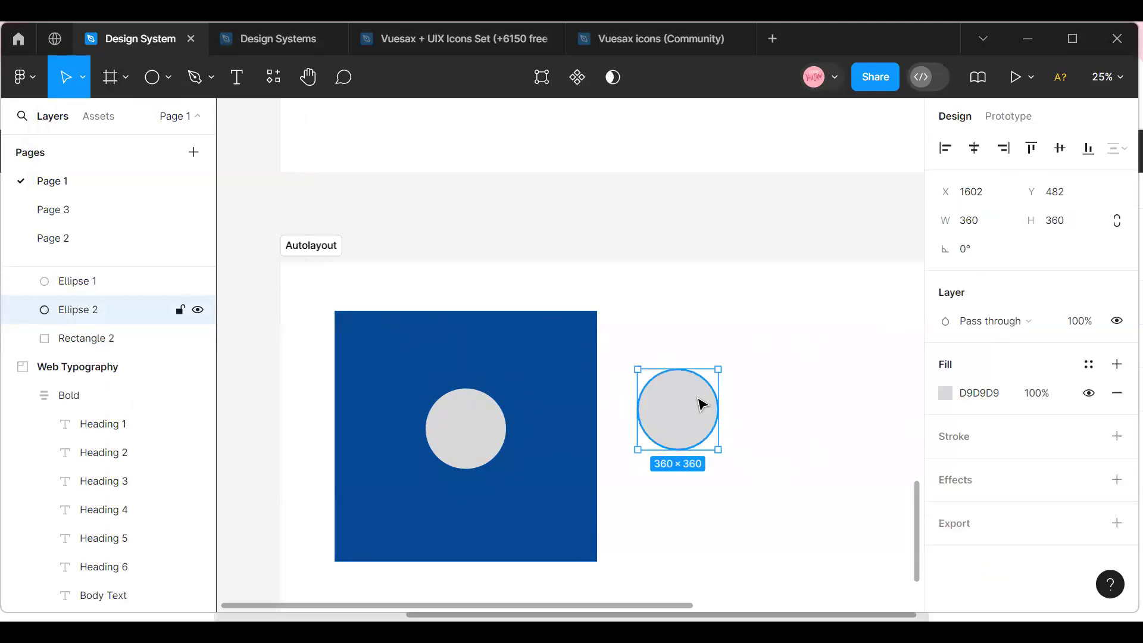
{"action": "left_click_drag", "start_coordinate": [725, 403], "coordinate": [729, 407]}
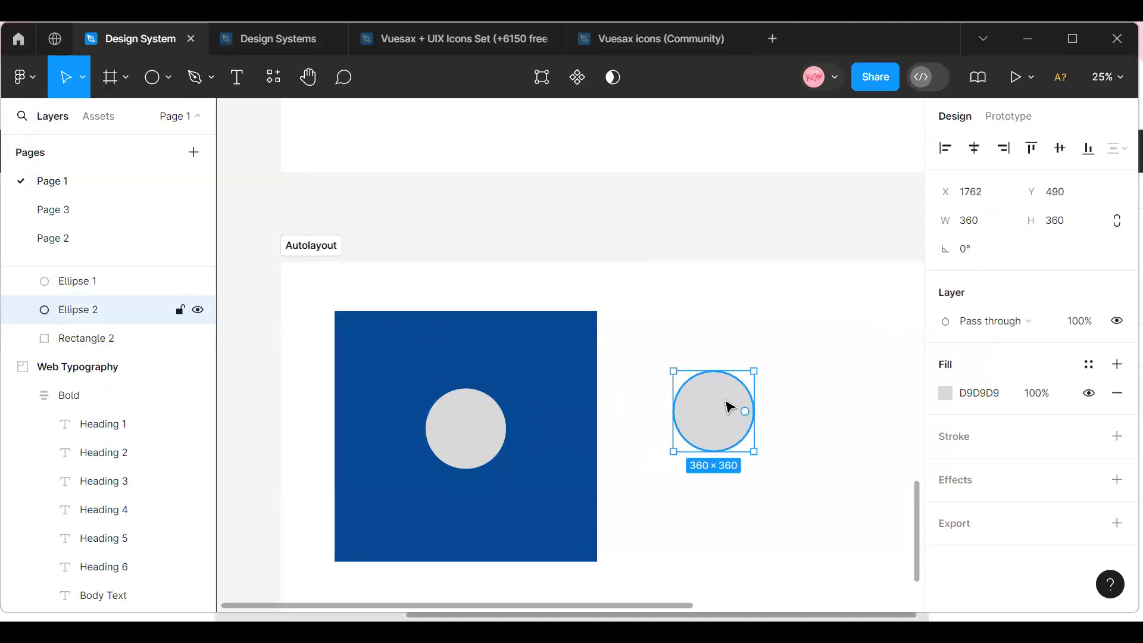
Fill the new circle beside the blue rectangle with the Warning color style.
{"action": "left_click", "coordinate": [1089, 364]}
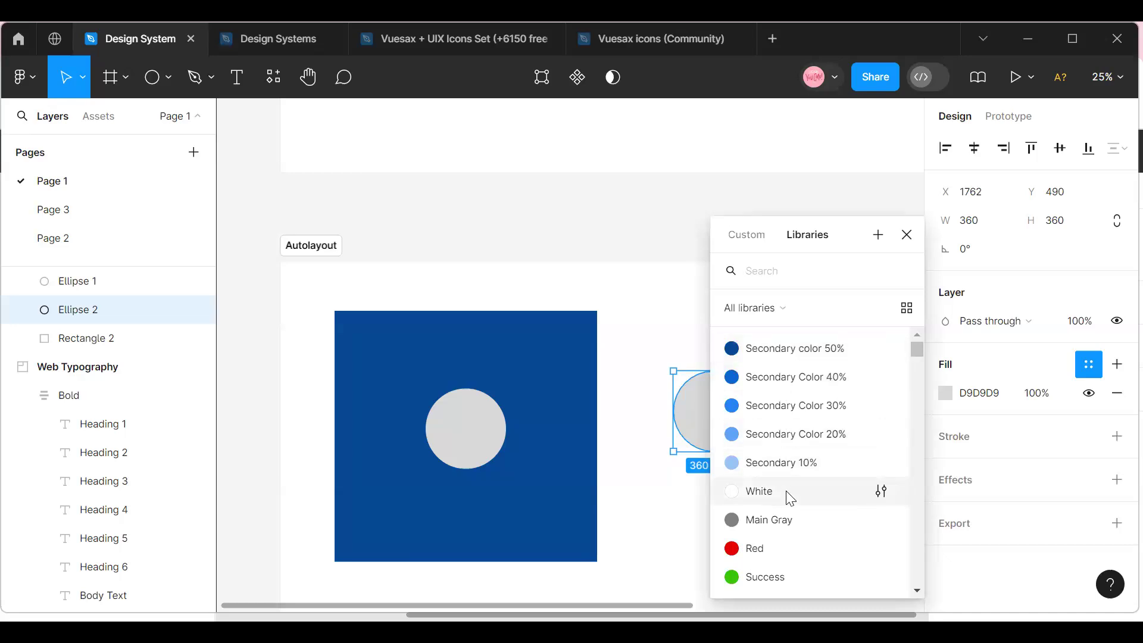
{"action": "scroll", "coordinate": [786, 535], "scroll_direction": "down", "scroll_amount": 2}
{"action": "scroll", "coordinate": [785, 544], "scroll_direction": "down", "scroll_amount": 1}
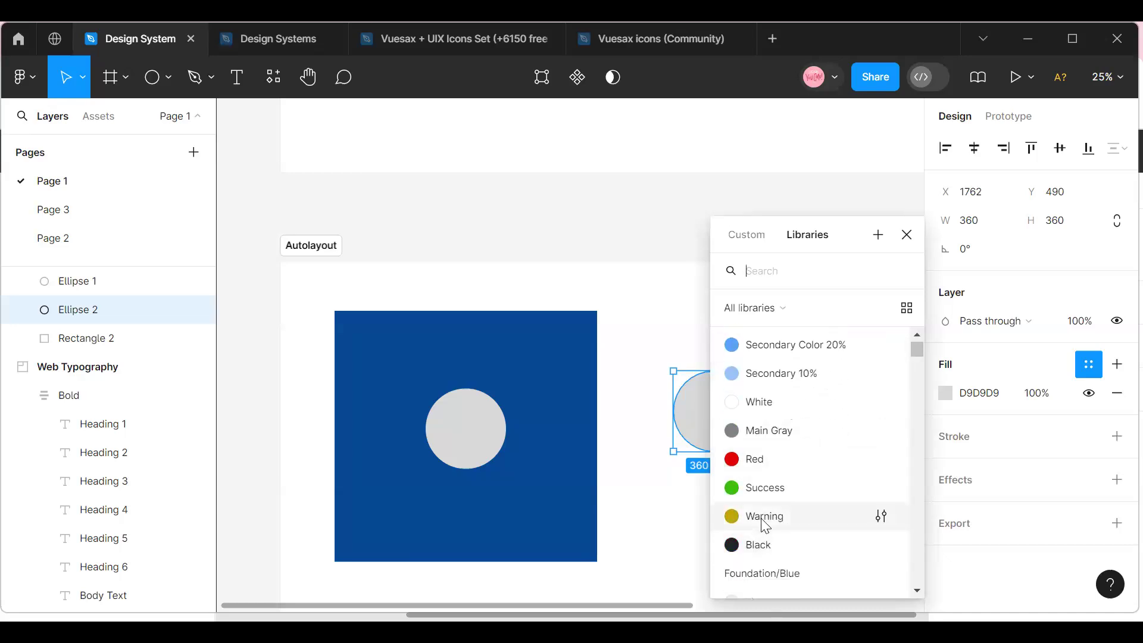
{"action": "left_click", "coordinate": [765, 518]}
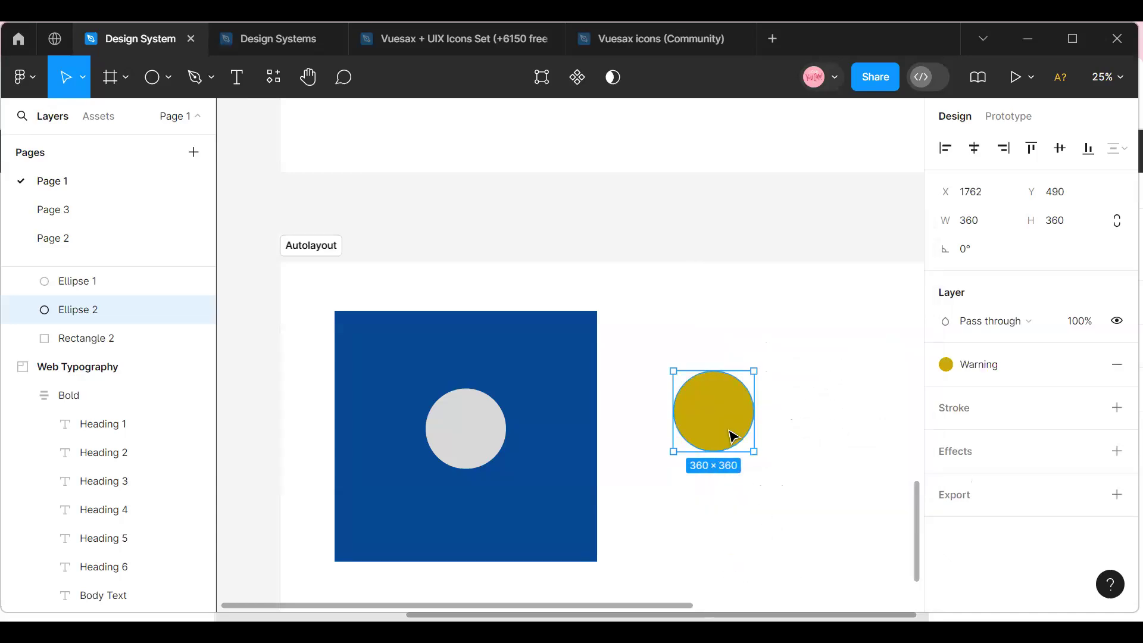
Change the new circle's fill to the Foundation/Blue/Light color style.
{"action": "left_click", "coordinate": [946, 365]}
{"action": "scroll", "coordinate": [819, 508], "scroll_direction": "down", "scroll_amount": 4}
{"action": "scroll", "coordinate": [811, 522], "scroll_direction": "up", "scroll_amount": 4}
{"action": "scroll", "coordinate": [811, 522], "scroll_direction": "down", "scroll_amount": 1}
{"action": "scroll", "coordinate": [812, 524], "scroll_direction": "down", "scroll_amount": 4}
{"action": "scroll", "coordinate": [798, 500], "scroll_direction": "up", "scroll_amount": 3}
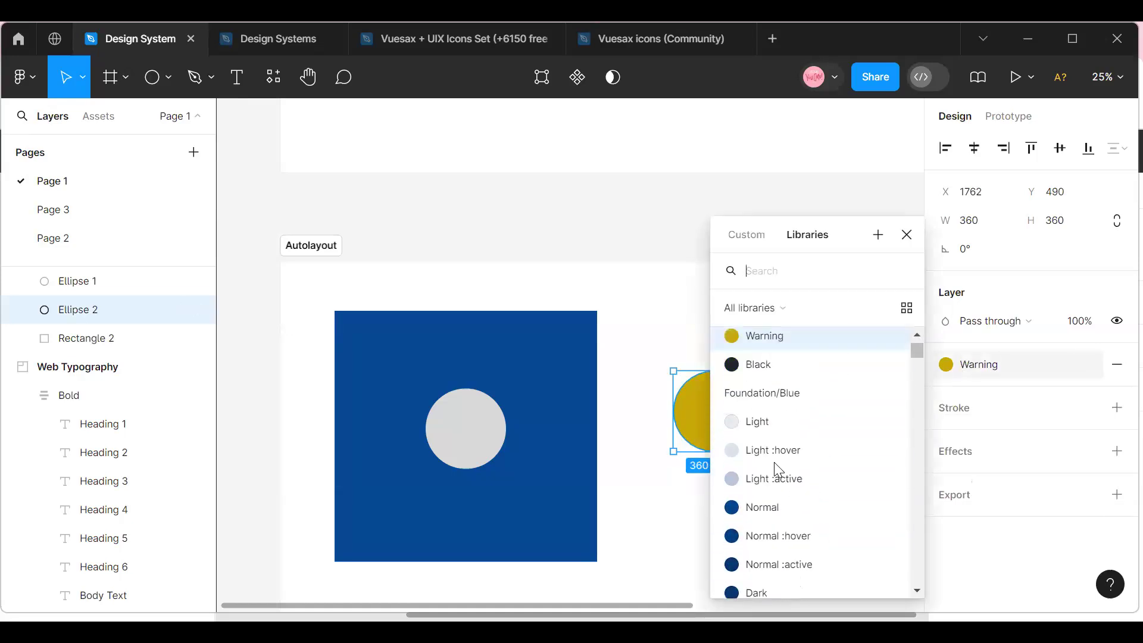
{"action": "left_click", "coordinate": [776, 424]}
{"action": "left_click", "coordinate": [757, 416]}
{"action": "left_click", "coordinate": [748, 406]}
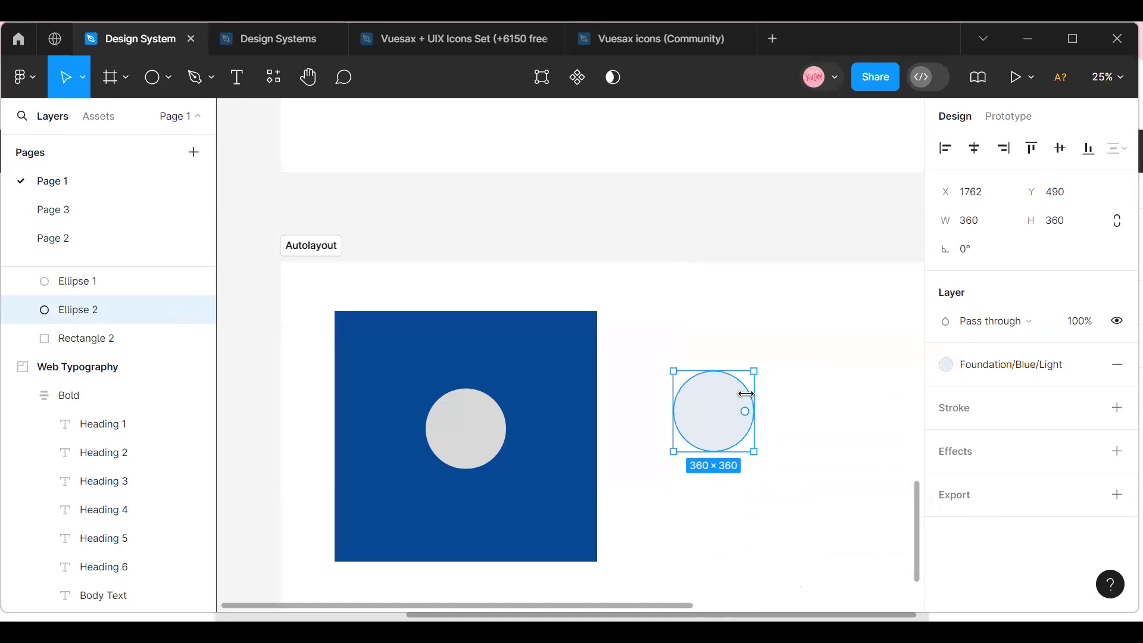
Wrap the light blue circle in an auto layout frame.
{"action": "right_click", "coordinate": [728, 427]}
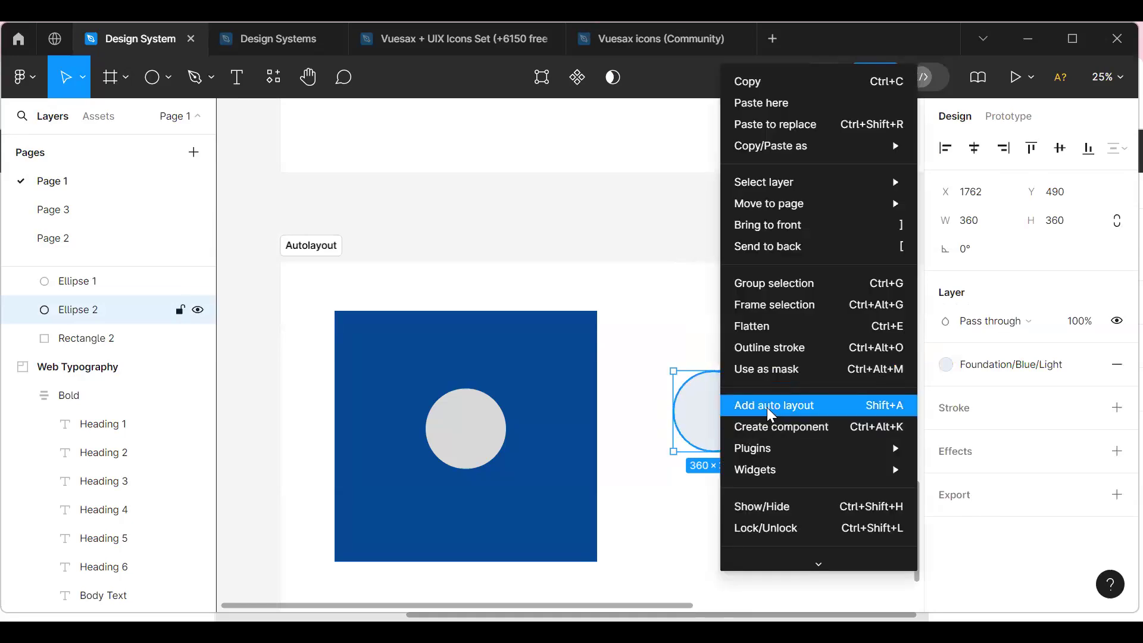
{"action": "left_click", "coordinate": [646, 400]}
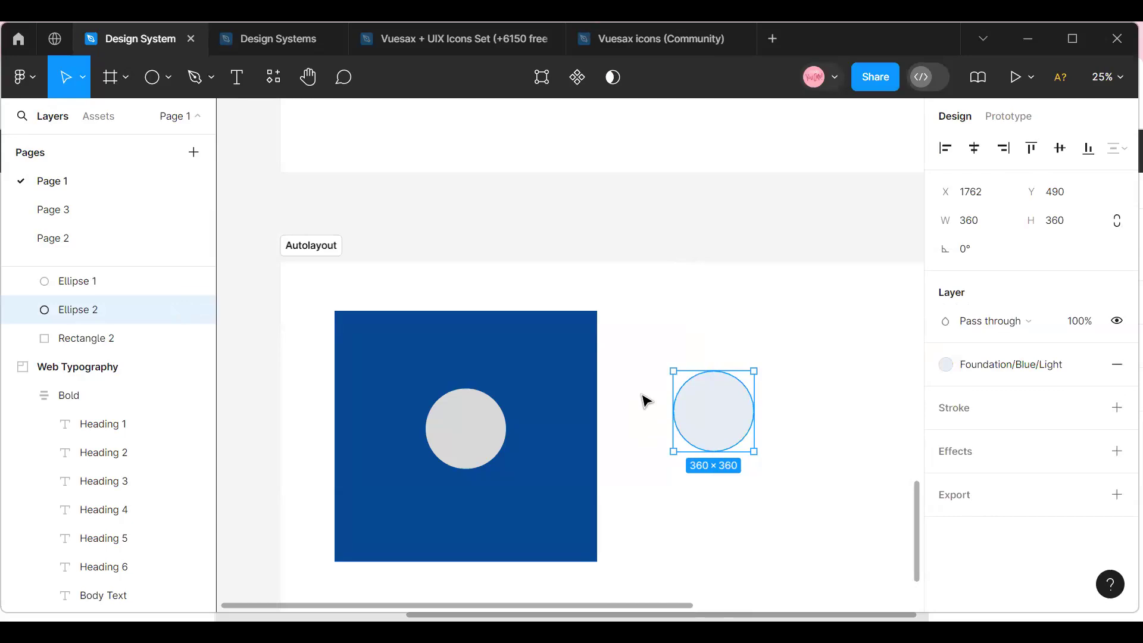
{"action": "key", "text": "shift+a"}
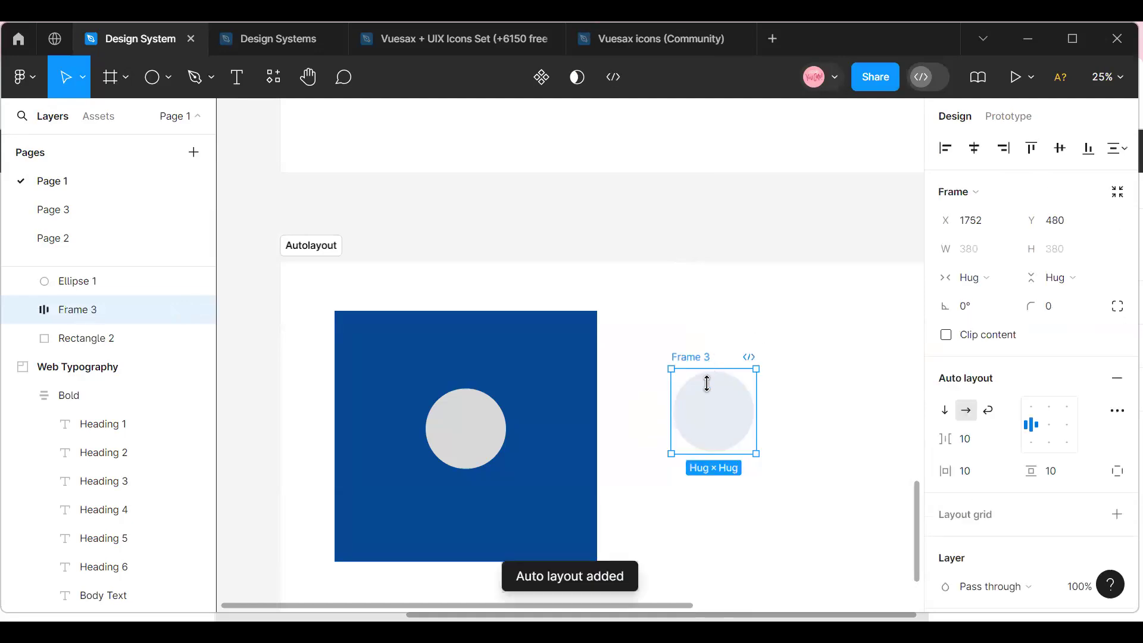
Check the blue rectangle's dimensions and set the light circle's auto layout frame to a fixed width of 1776.
{"action": "left_click", "coordinate": [535, 336]}
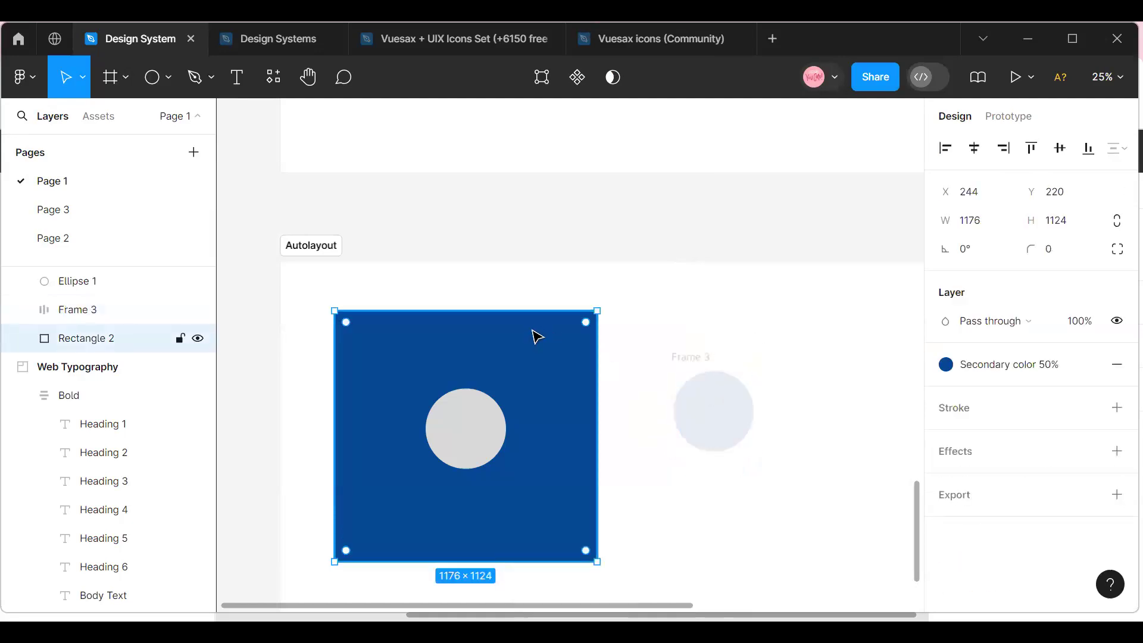
{"action": "left_click", "coordinate": [695, 358]}
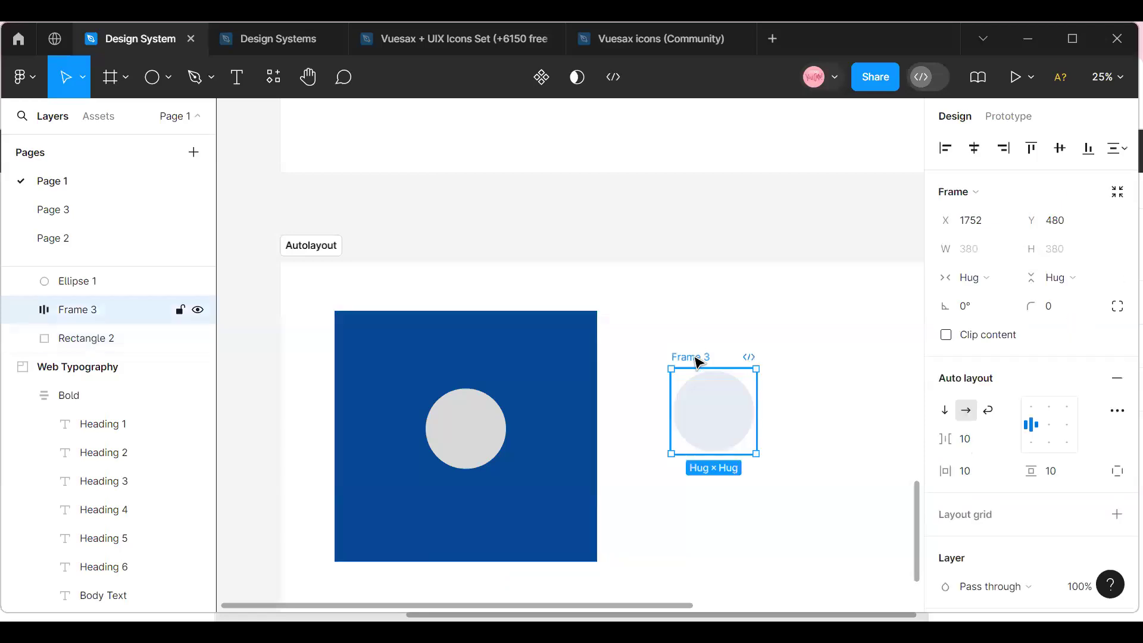
{"action": "left_click", "coordinate": [563, 363]}
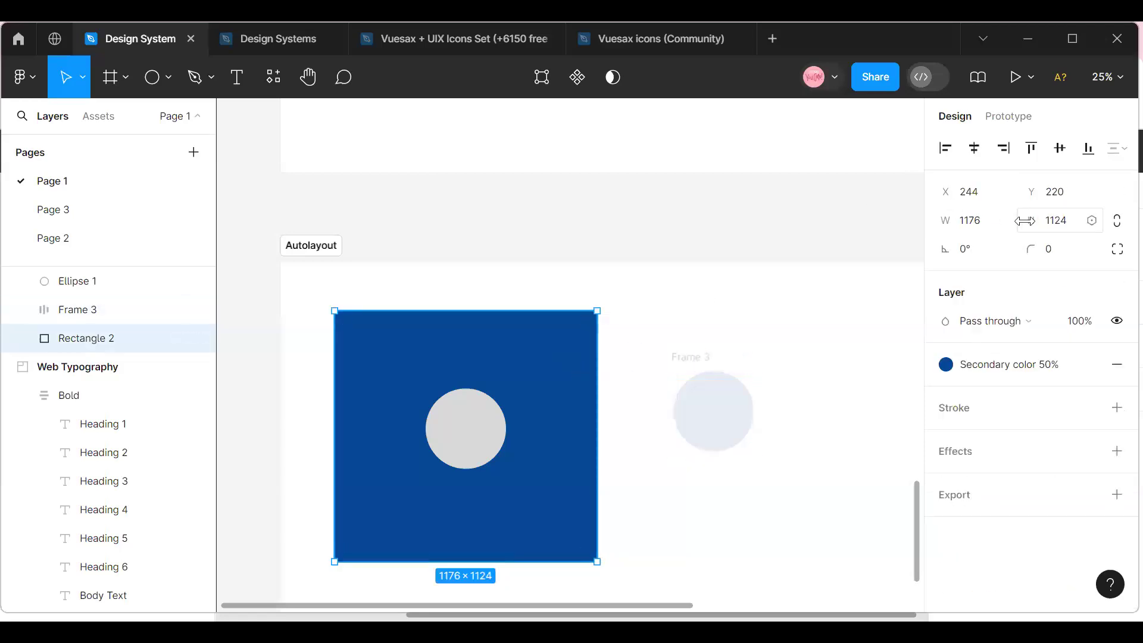
{"action": "left_click", "coordinate": [690, 359]}
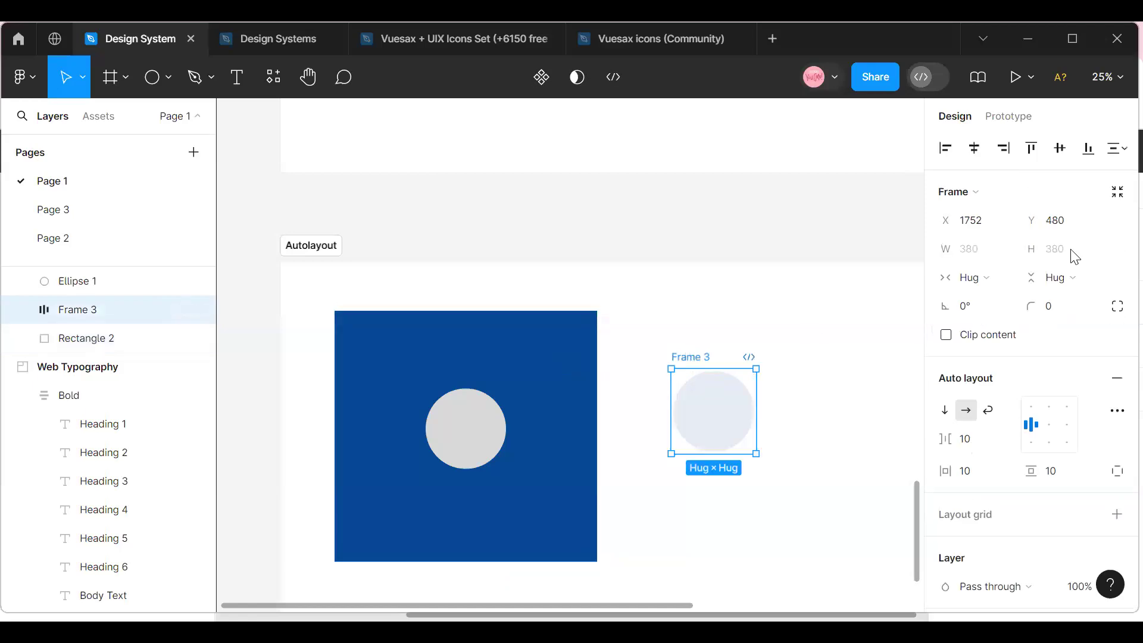
{"action": "left_click", "coordinate": [979, 255]}
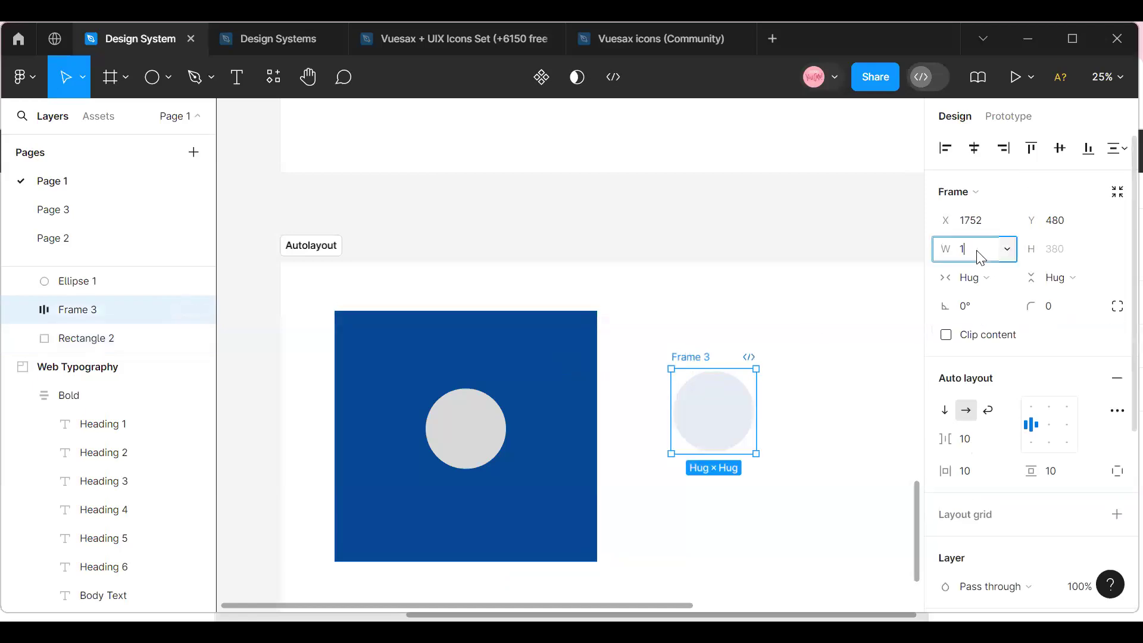
{"action": "type", "text": "1776"}
{"action": "key", "text": "Return"}
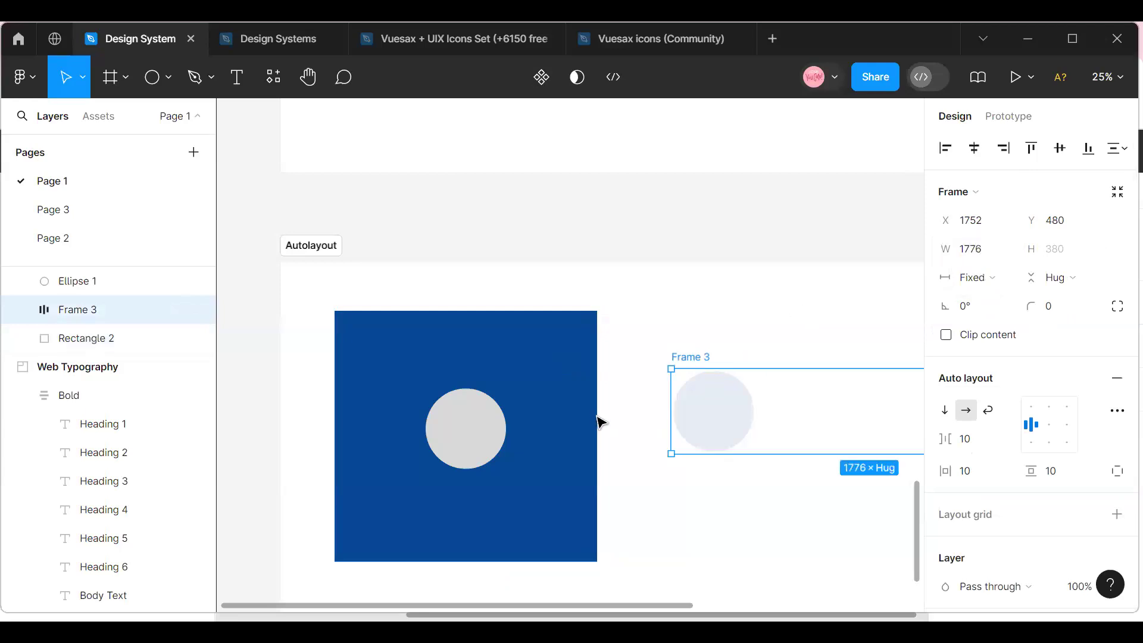
Match the auto layout frame's height to the blue rectangle at 1124 and move the frame to X 1600, Y 84.
{"action": "left_click", "coordinate": [546, 337]}
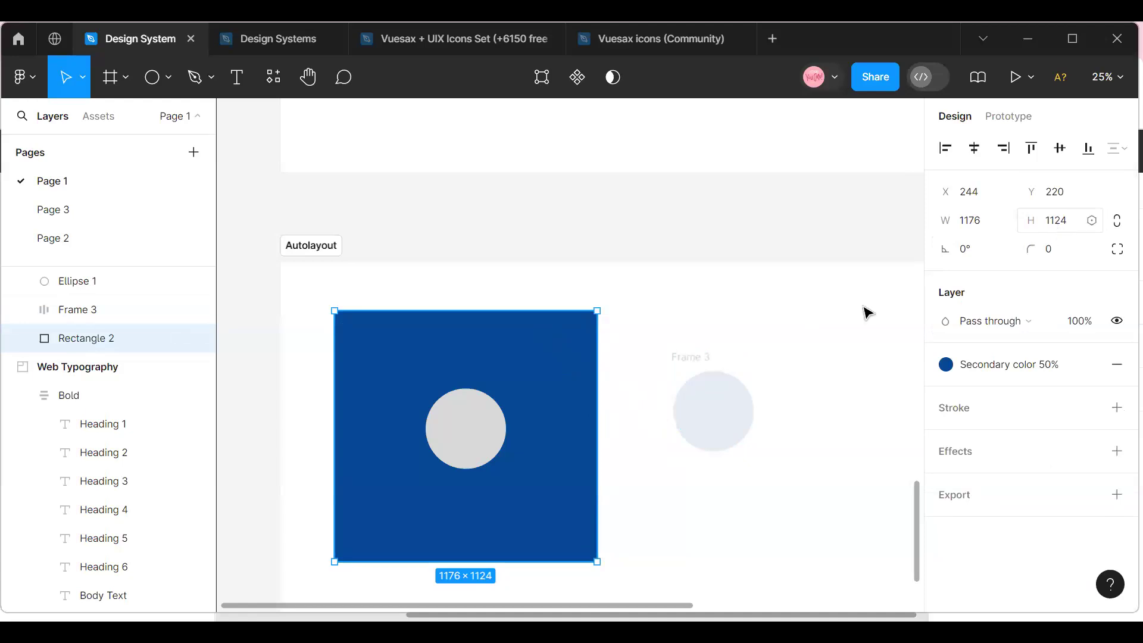
{"action": "left_click", "coordinate": [691, 357]}
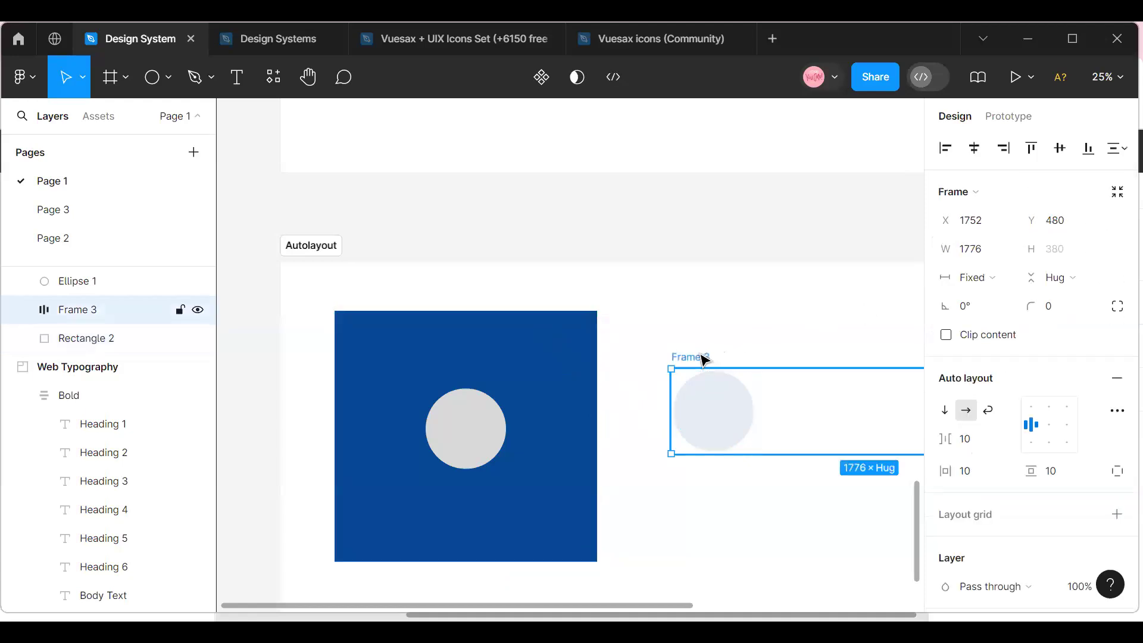
{"action": "left_click", "coordinate": [1071, 258]}
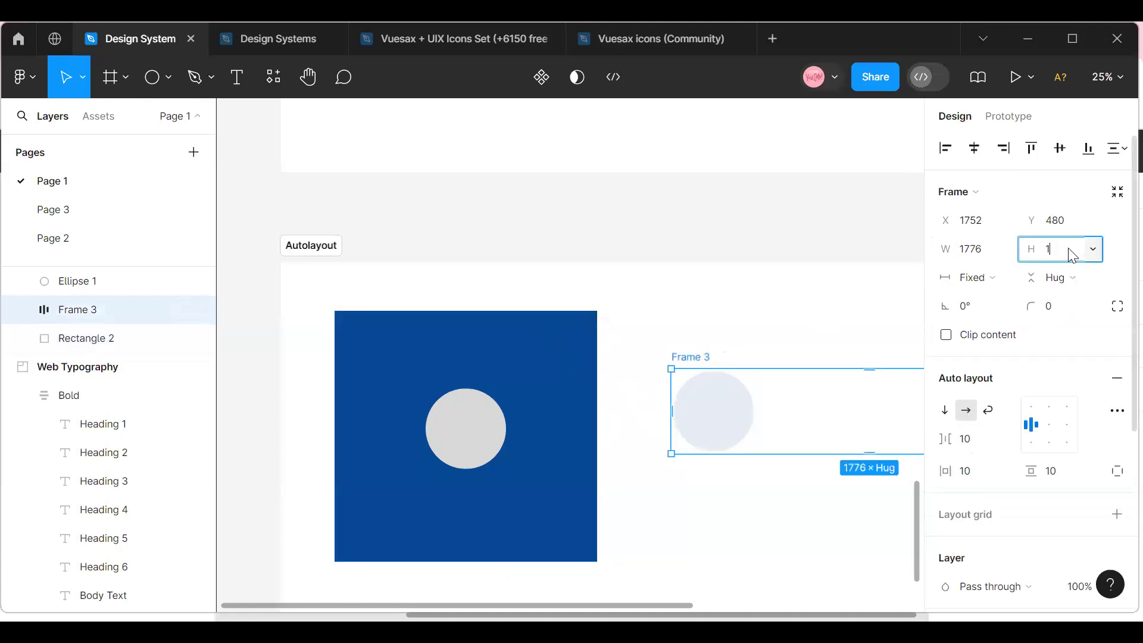
{"action": "key", "text": "Return"}
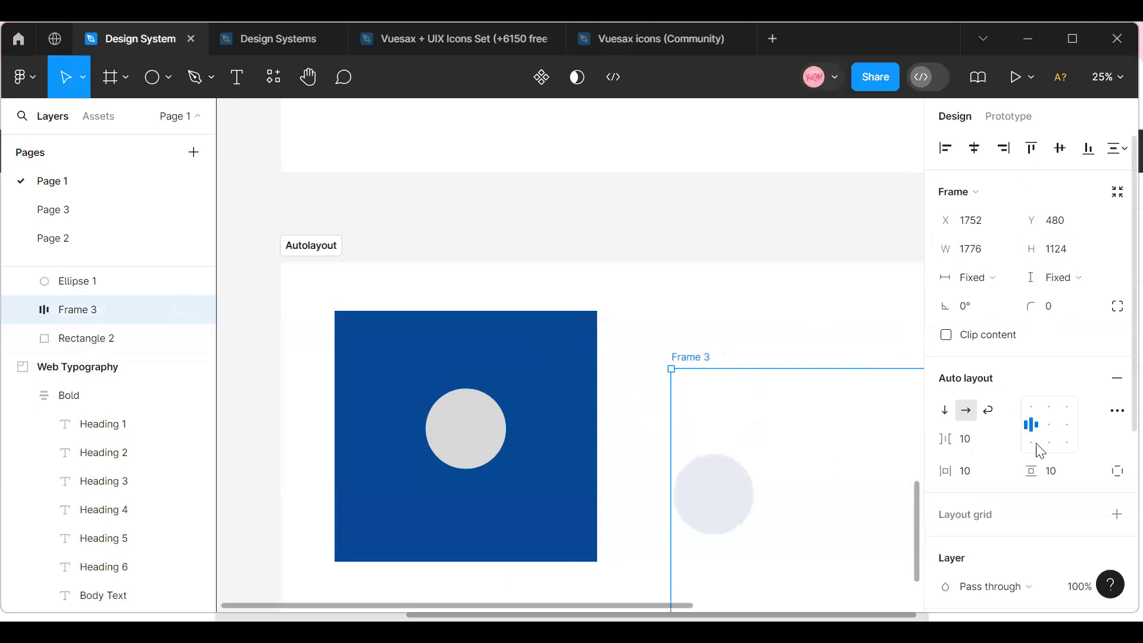
{"action": "left_click_drag", "start_coordinate": [727, 422], "coordinate": [687, 338]}
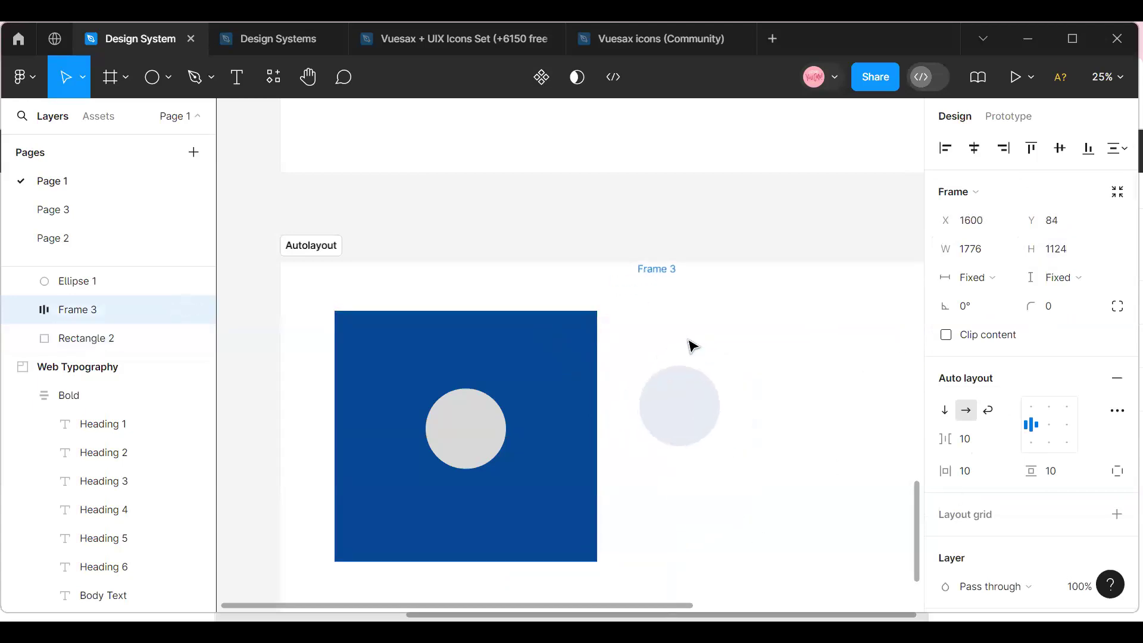
Reposition the grey circle freely on the blue rectangle, ending at X 568, Y 602.
{"action": "left_click", "coordinate": [465, 414]}
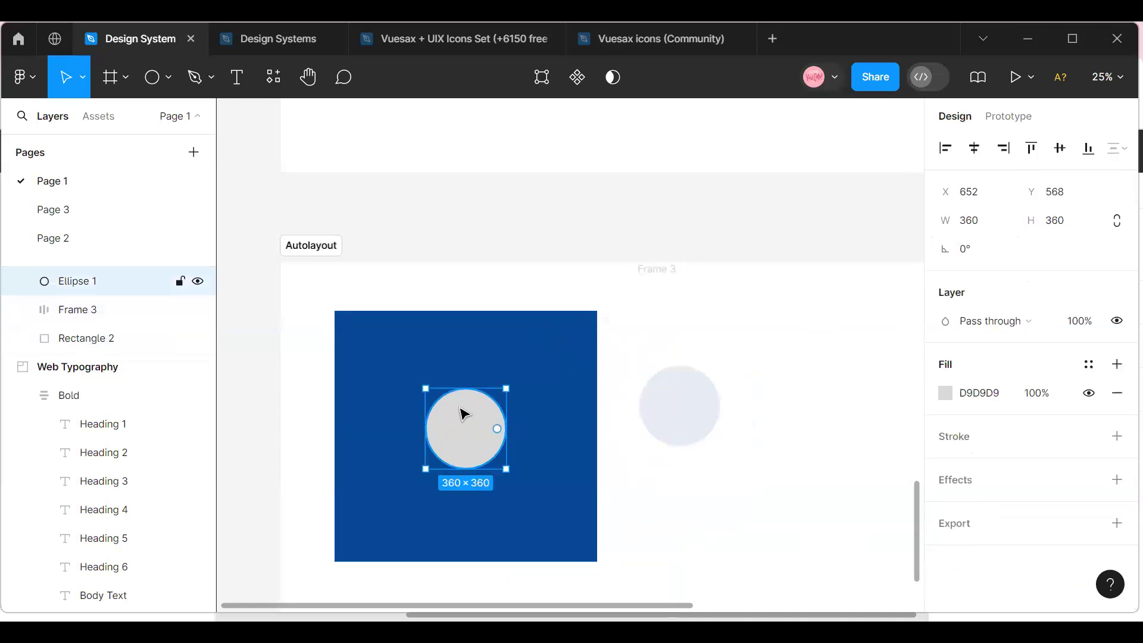
{"action": "left_click_drag", "start_coordinate": [470, 444], "coordinate": [381, 441]}
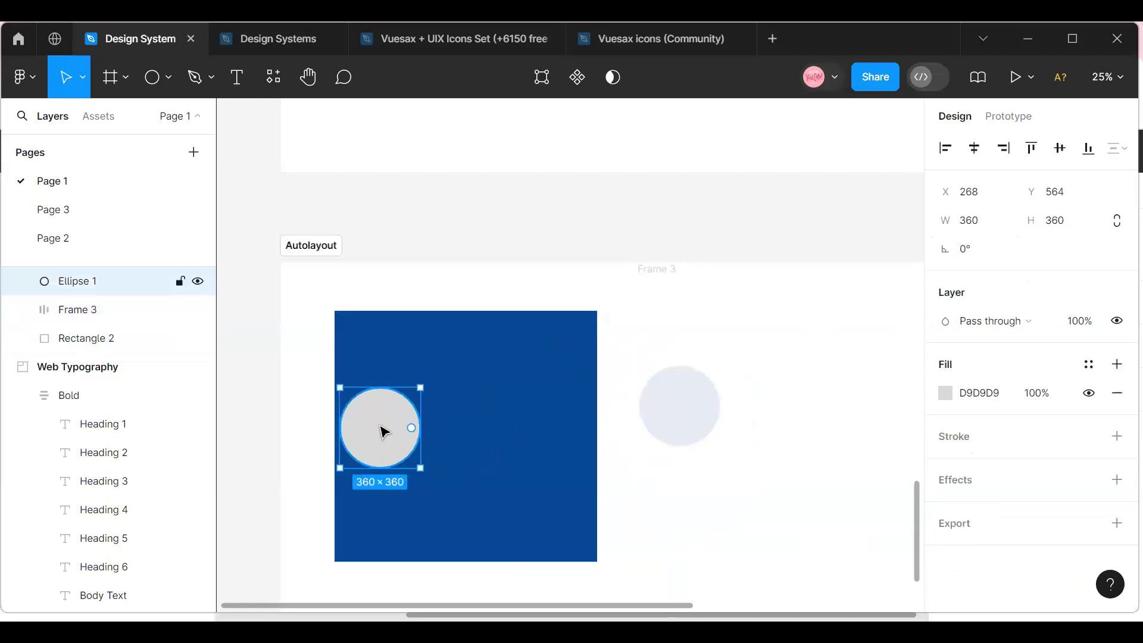
{"action": "left_click_drag", "start_coordinate": [401, 436], "coordinate": [451, 440]}
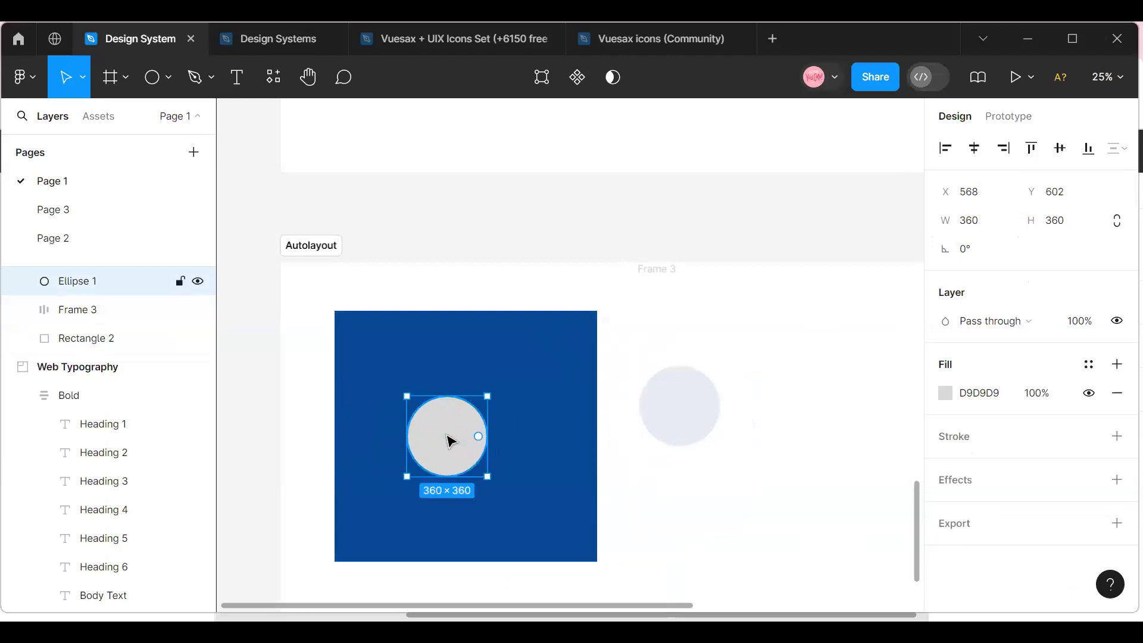
Group the blue rectangle with the grey circle on it.
{"action": "left_click", "coordinate": [386, 315]}
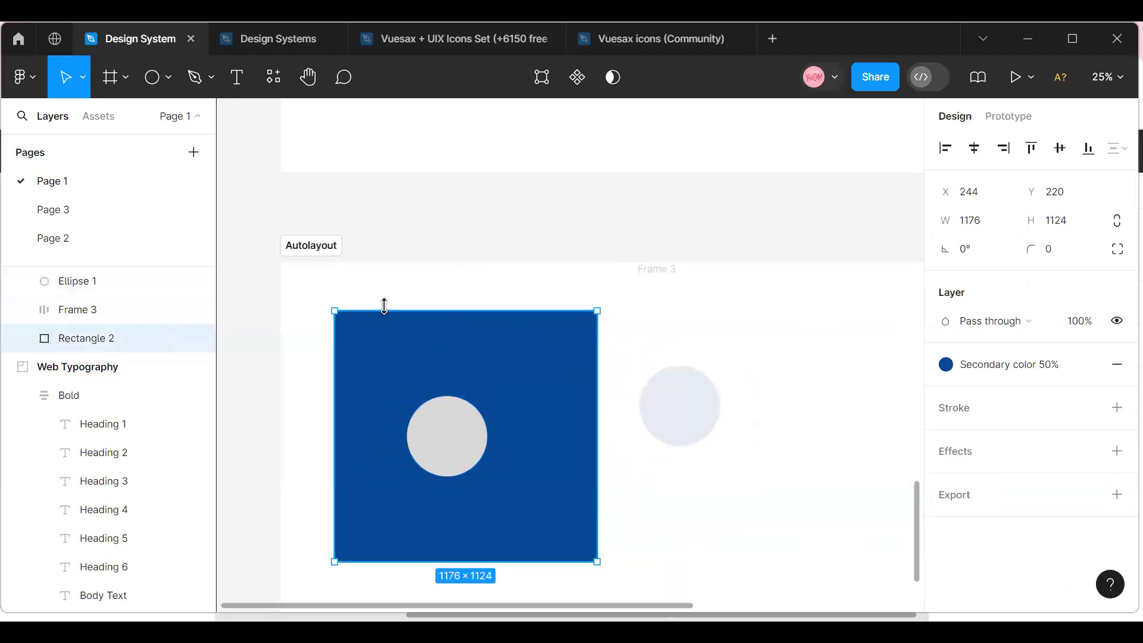
{"action": "left_click_drag", "start_coordinate": [303, 291], "coordinate": [597, 525]}
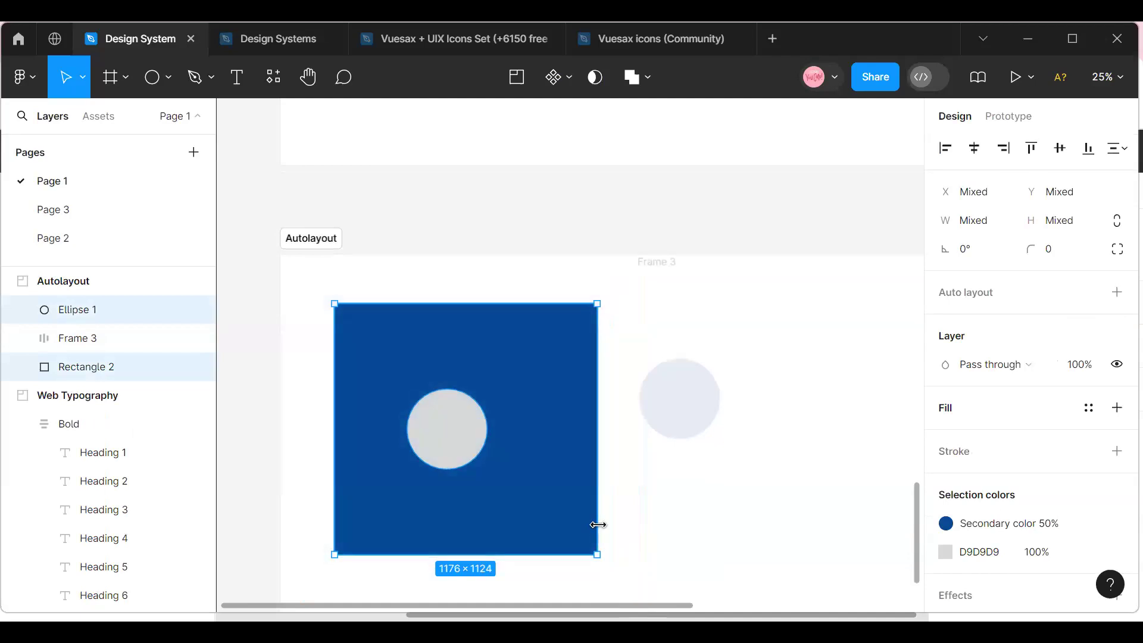
{"action": "key", "text": "ctrl+g"}
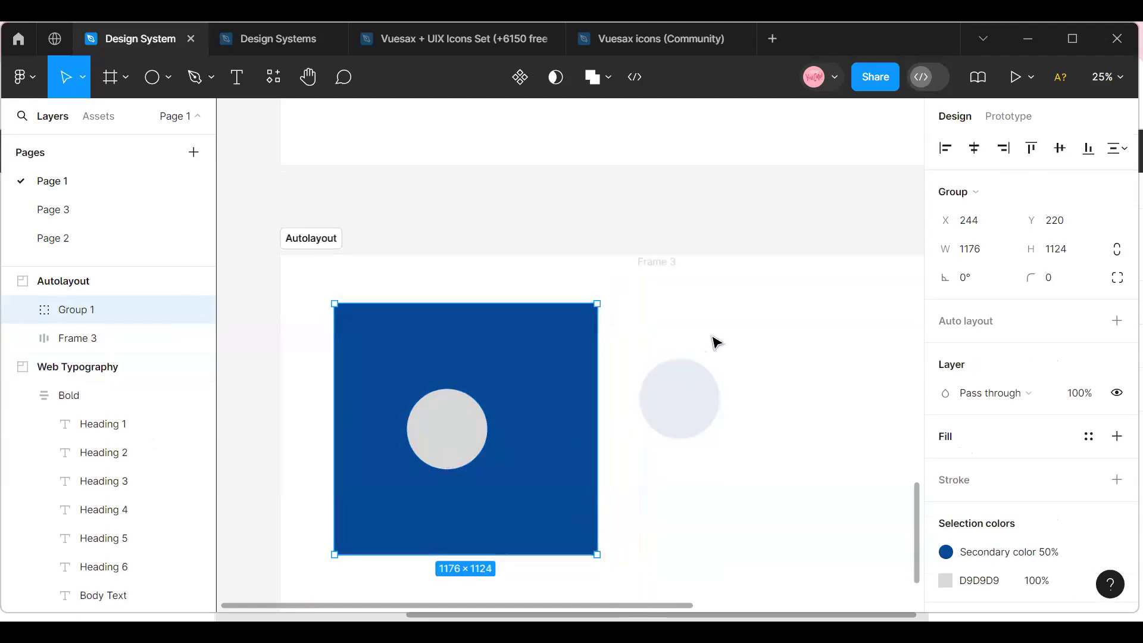
Rename the light circle's auto layout frame as autolayout.
{"action": "left_click", "coordinate": [689, 313]}
{"action": "double_click", "coordinate": [654, 261]}
{"action": "type", "text": "aut"}
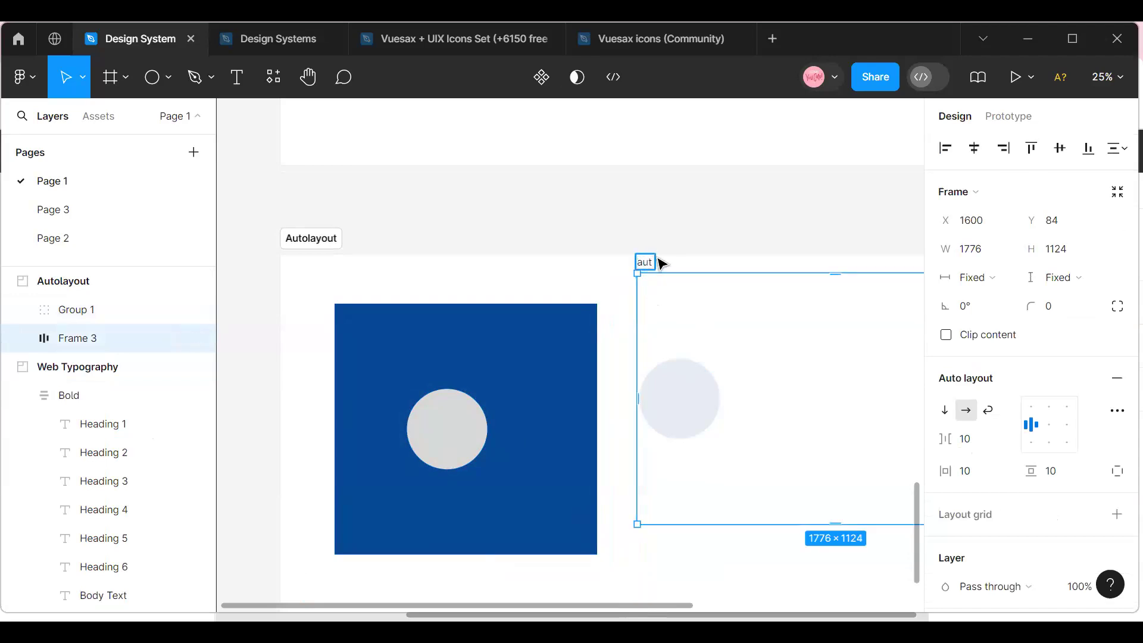
{"action": "type", "text": "olayout"}
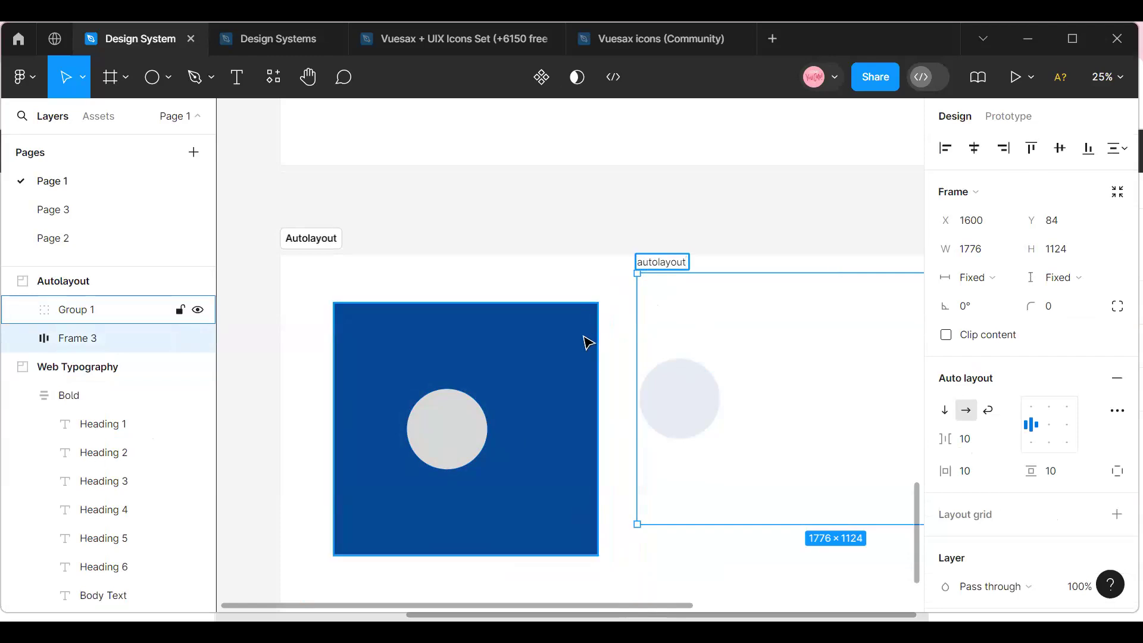
Move the grey circle freely inside its group to X 752, Y 286.
{"action": "left_click", "coordinate": [458, 444]}
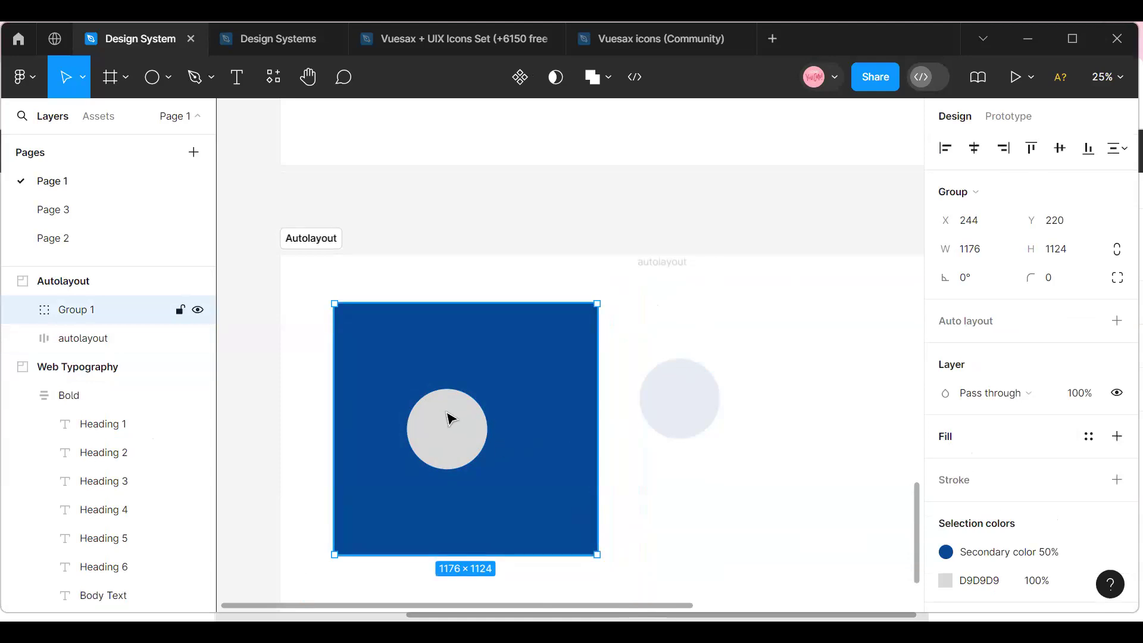
{"action": "double_click", "coordinate": [450, 419]}
{"action": "left_click_drag", "start_coordinate": [417, 428], "coordinate": [490, 364]}
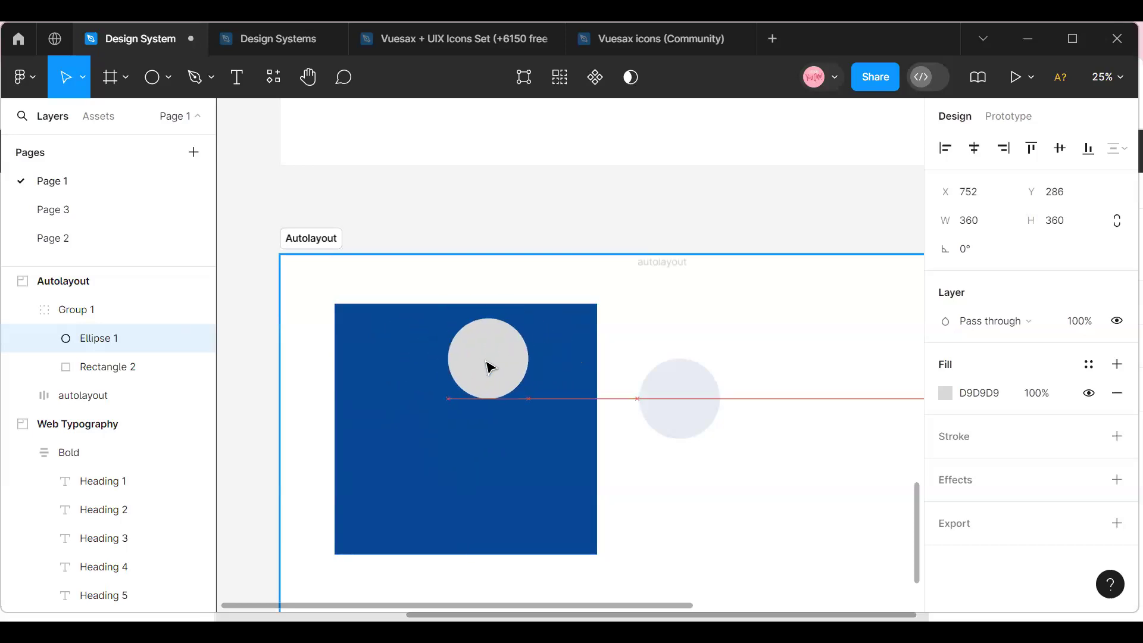
Fill the autolayout frame with the Secondary color 50% library style.
{"action": "left_click", "coordinate": [678, 322]}
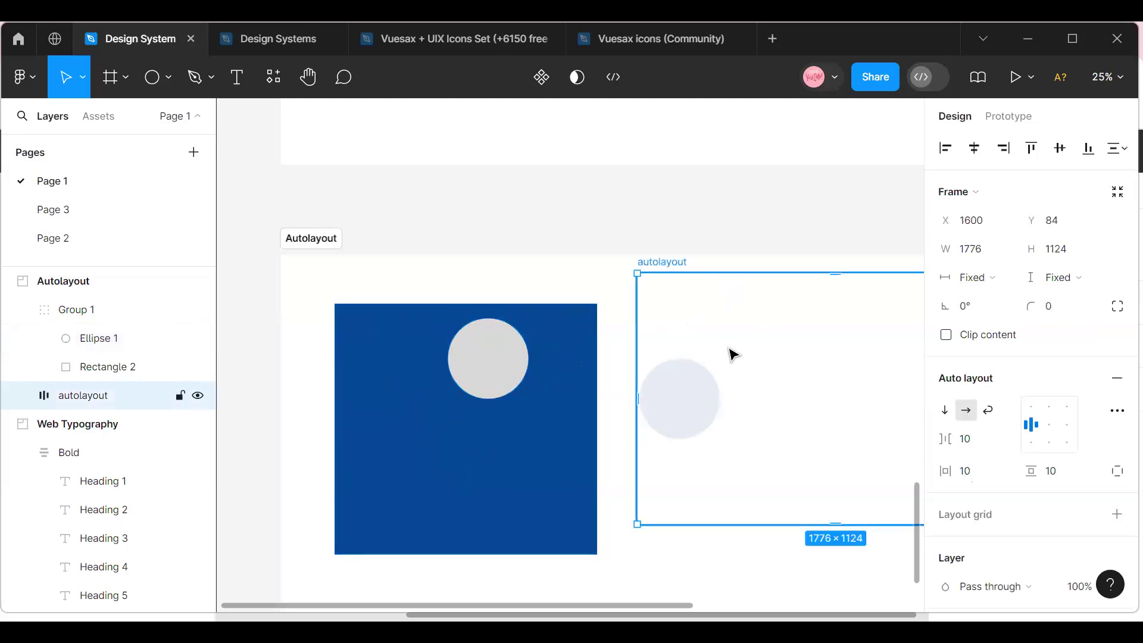
{"action": "scroll", "coordinate": [1095, 479], "scroll_direction": "down", "scroll_amount": 5}
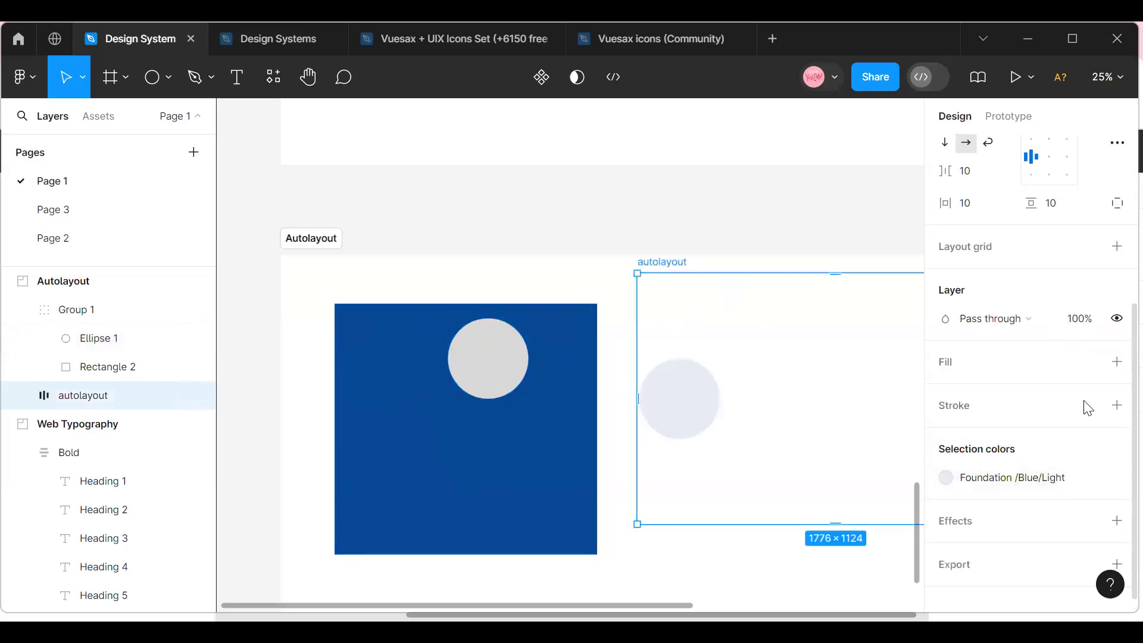
{"action": "left_click", "coordinate": [1088, 362]}
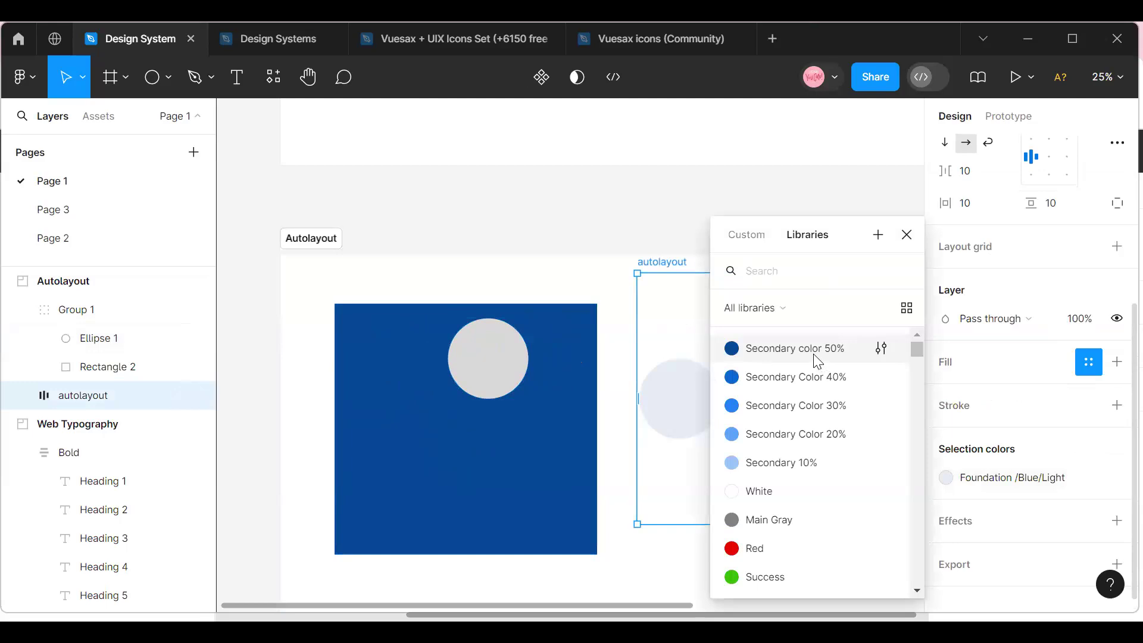
{"action": "left_click", "coordinate": [818, 361]}
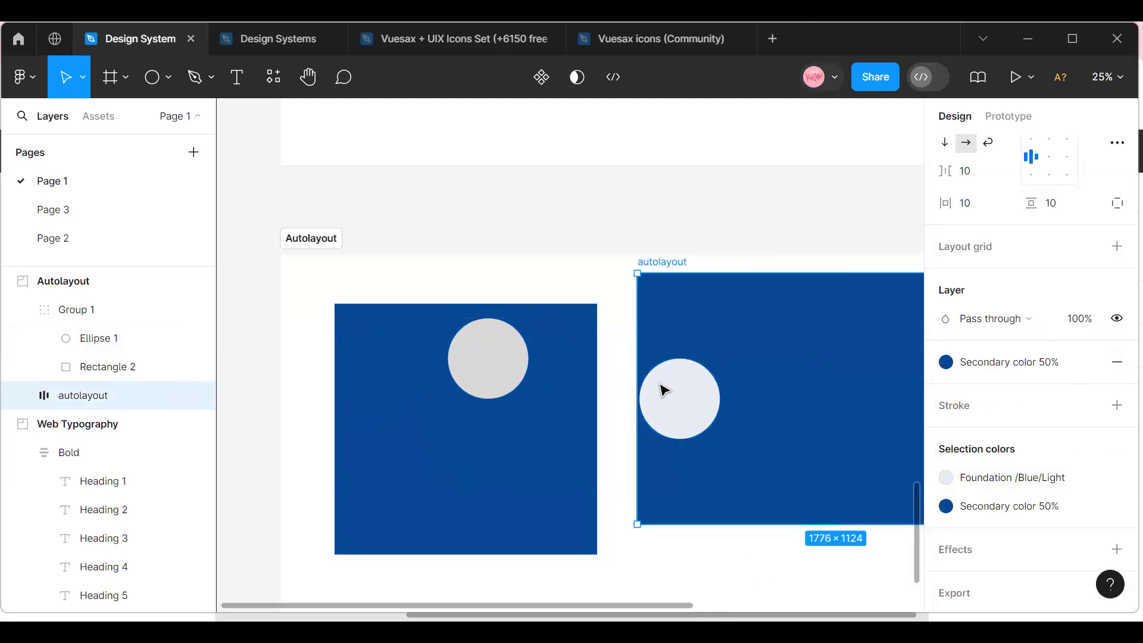
Try the autolayout frame's centre, top, bottom, right and left alignments on the light circle, ending with it centred.
{"action": "mouse_move", "coordinate": [681, 606]}
{"action": "left_mouse_down"}
{"action": "mouse_move", "coordinate": [704, 619]}
{"action": "mouse_move", "coordinate": [812, 607]}
{"action": "left_mouse_up"}
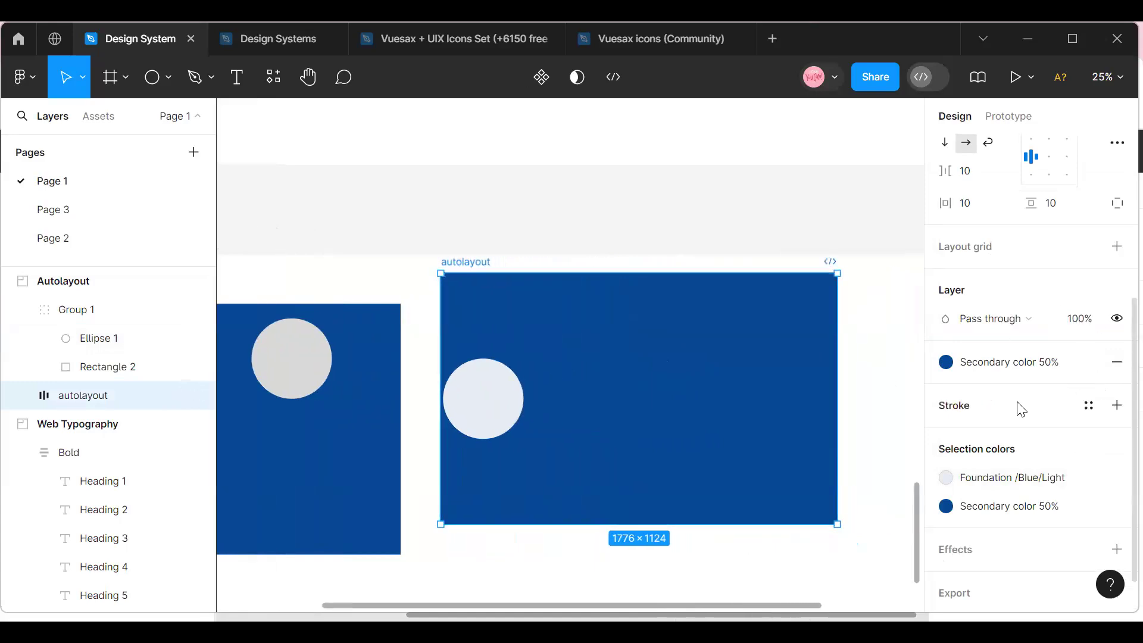
{"action": "scroll", "coordinate": [1022, 410], "scroll_direction": "up", "scroll_amount": 5}
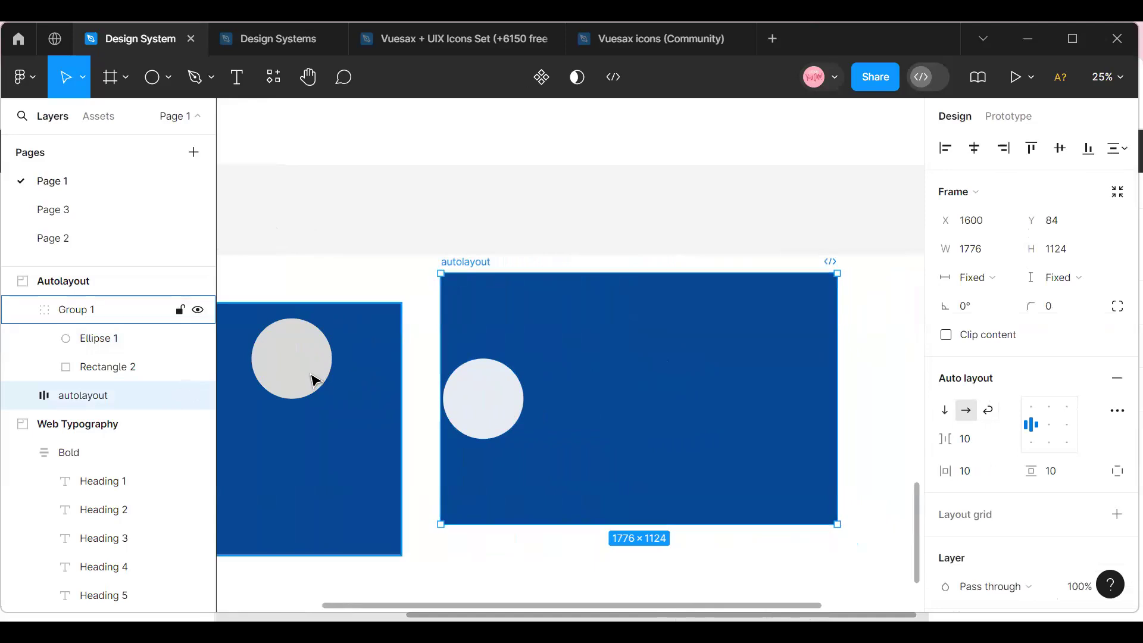
{"action": "left_click", "coordinate": [316, 381]}
{"action": "left_click_drag", "start_coordinate": [459, 610], "coordinate": [419, 610]}
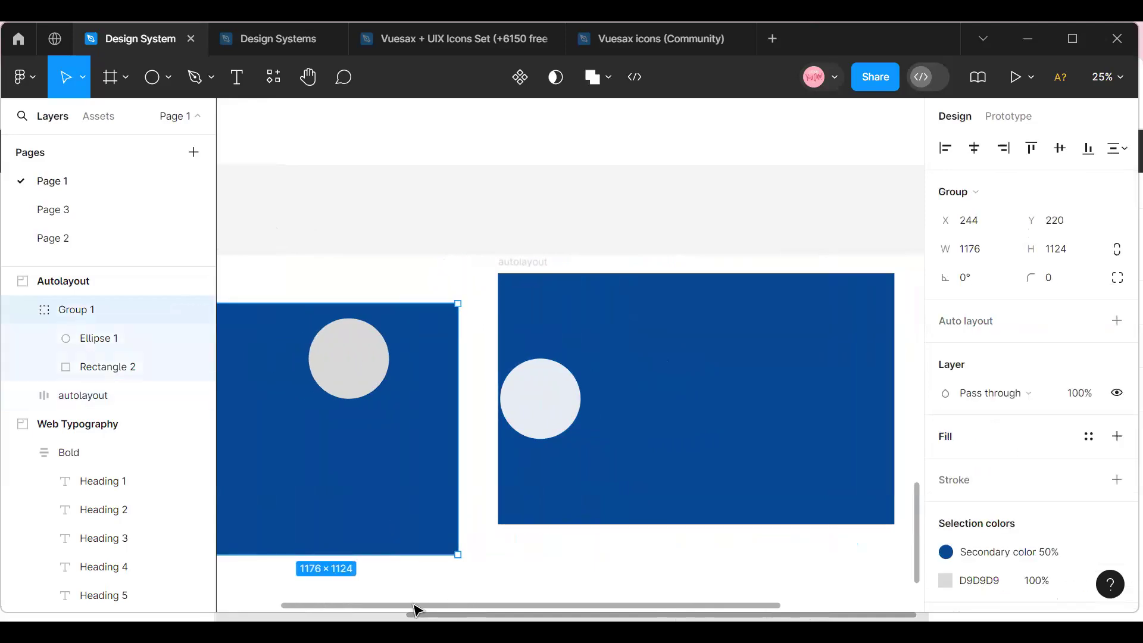
{"action": "left_click", "coordinate": [523, 403]}
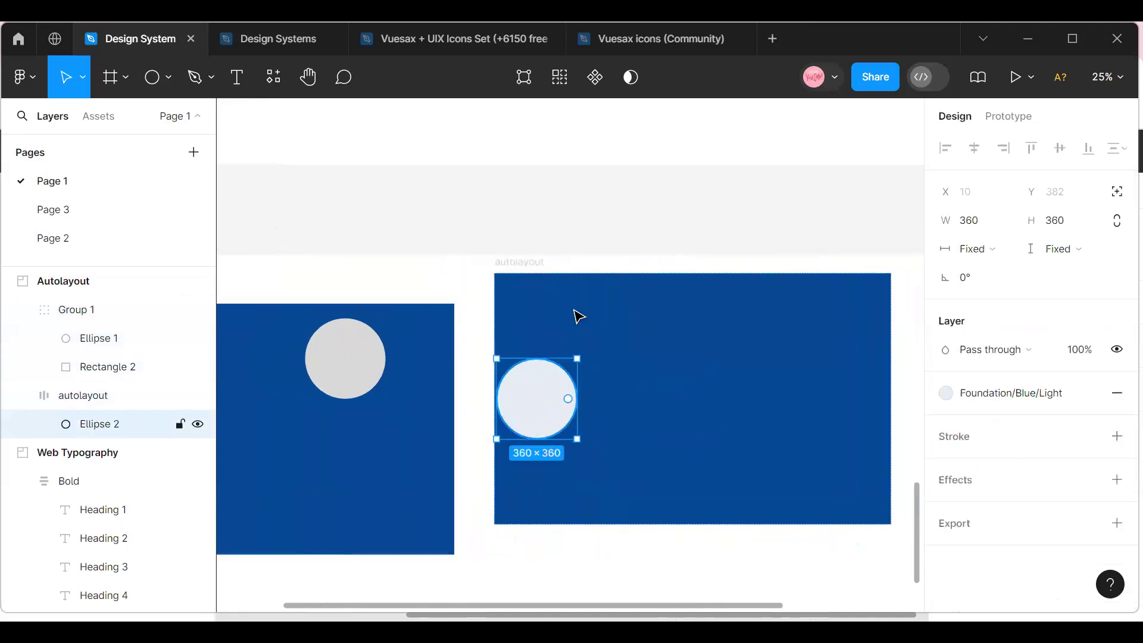
{"action": "left_click", "coordinate": [512, 272]}
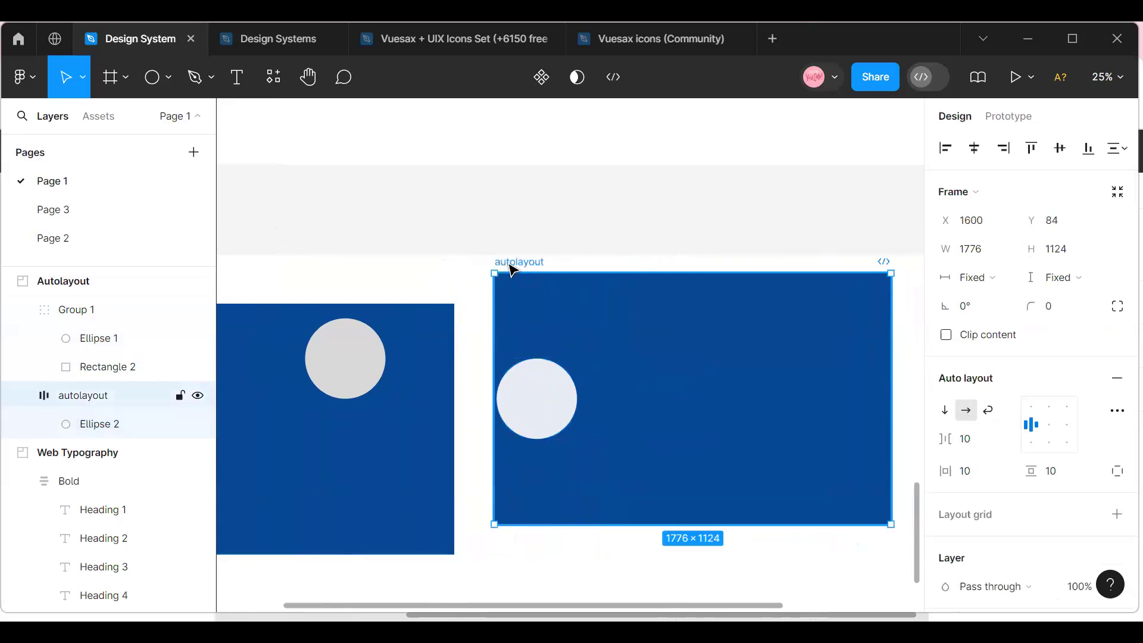
{"action": "left_click", "coordinate": [1051, 425]}
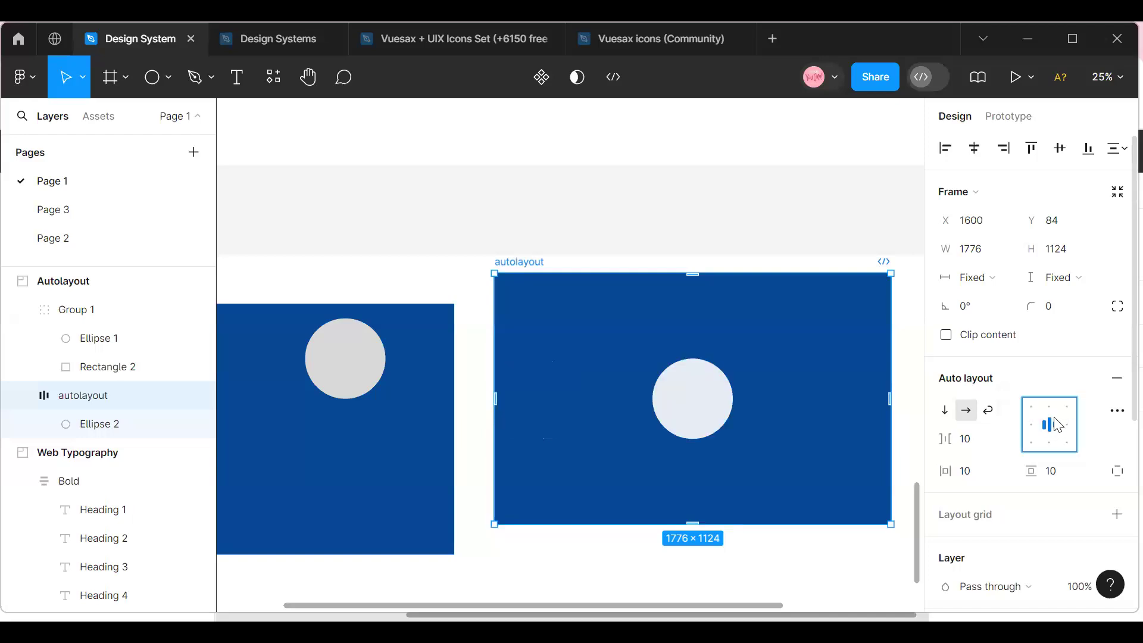
{"action": "left_click", "coordinate": [1053, 412]}
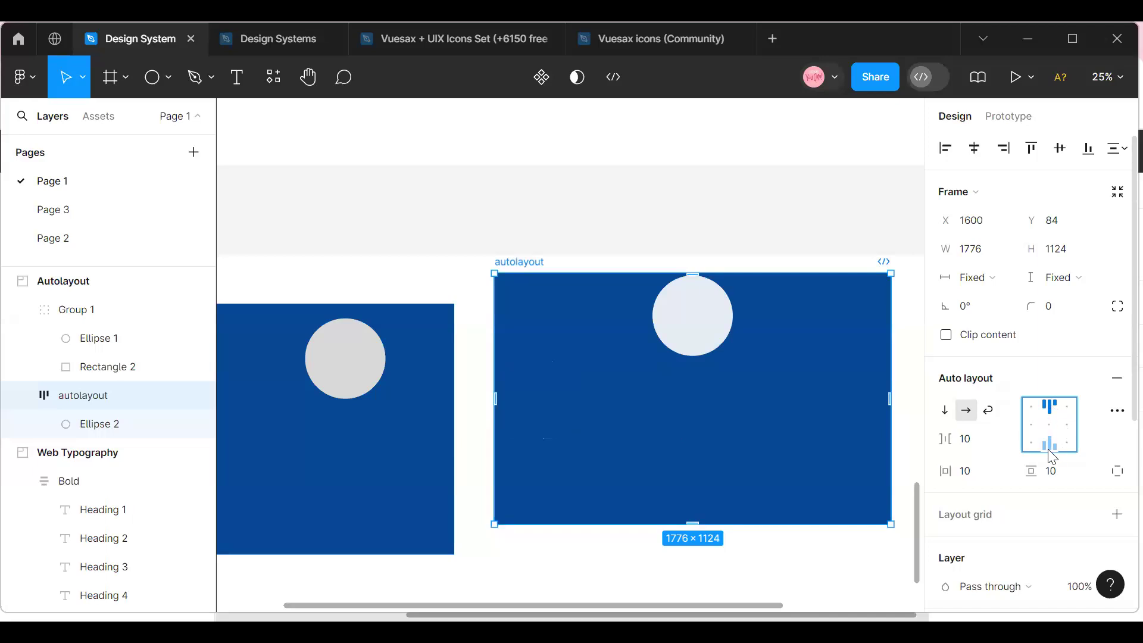
{"action": "left_click", "coordinate": [1049, 445]}
{"action": "left_click", "coordinate": [1069, 425]}
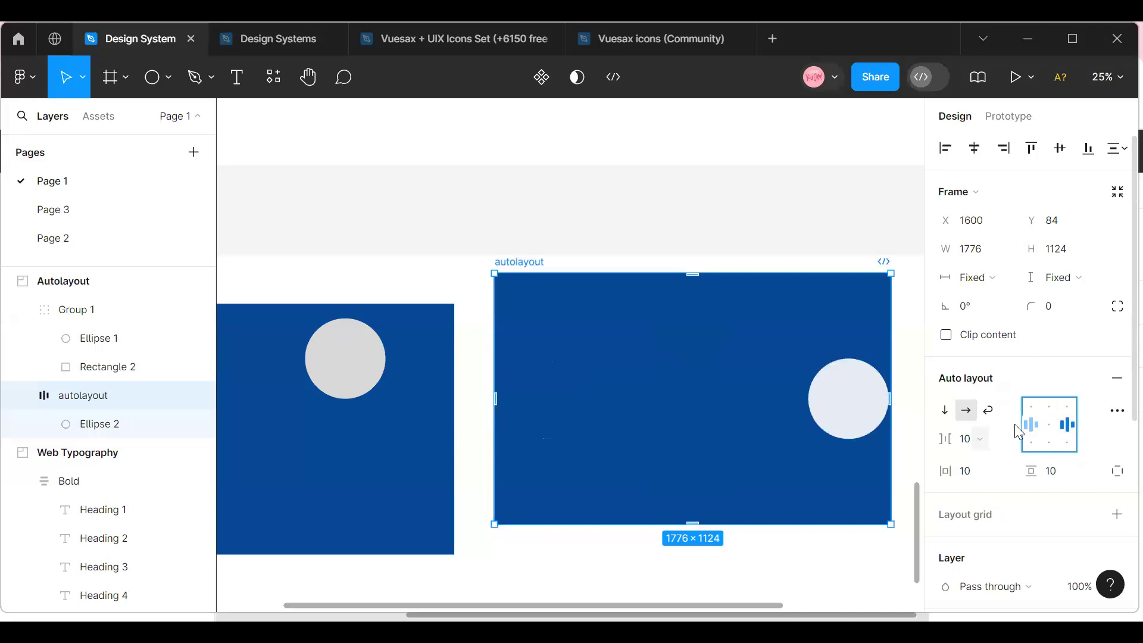
{"action": "left_click", "coordinate": [1031, 424]}
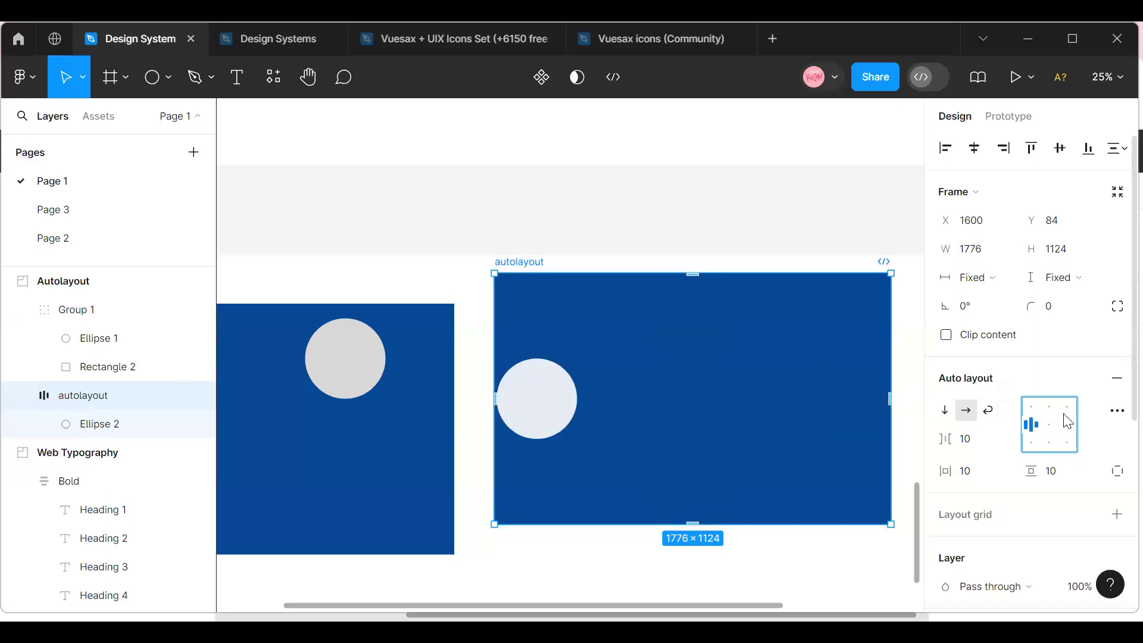
{"action": "left_click", "coordinate": [1049, 426]}
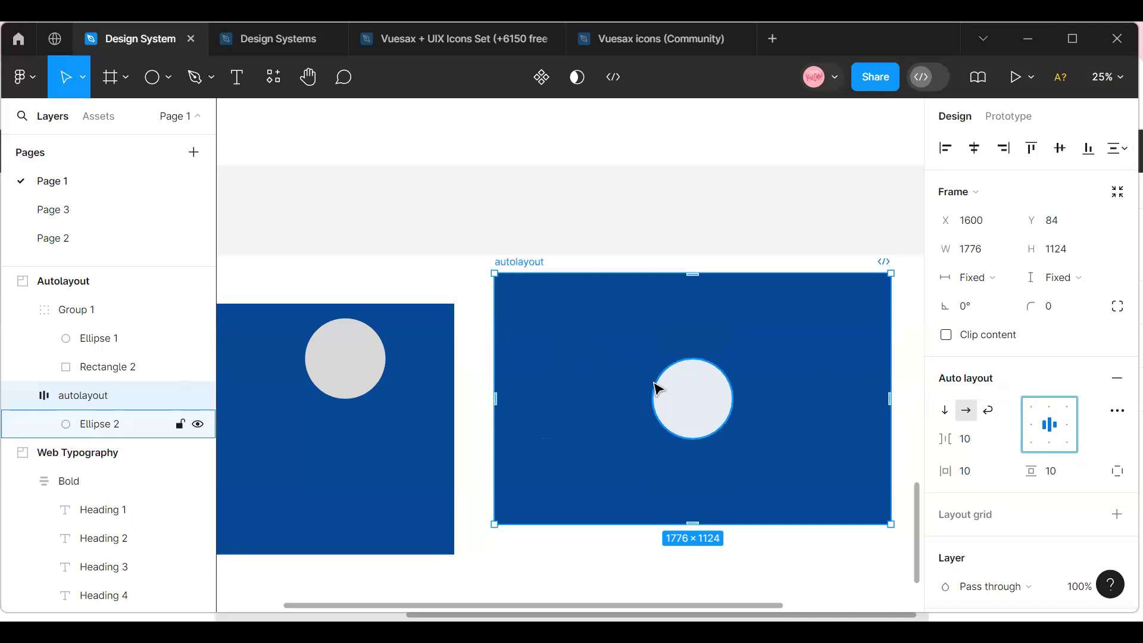
{"action": "left_click", "coordinate": [726, 396]}
{"action": "double_click", "coordinate": [724, 396]}
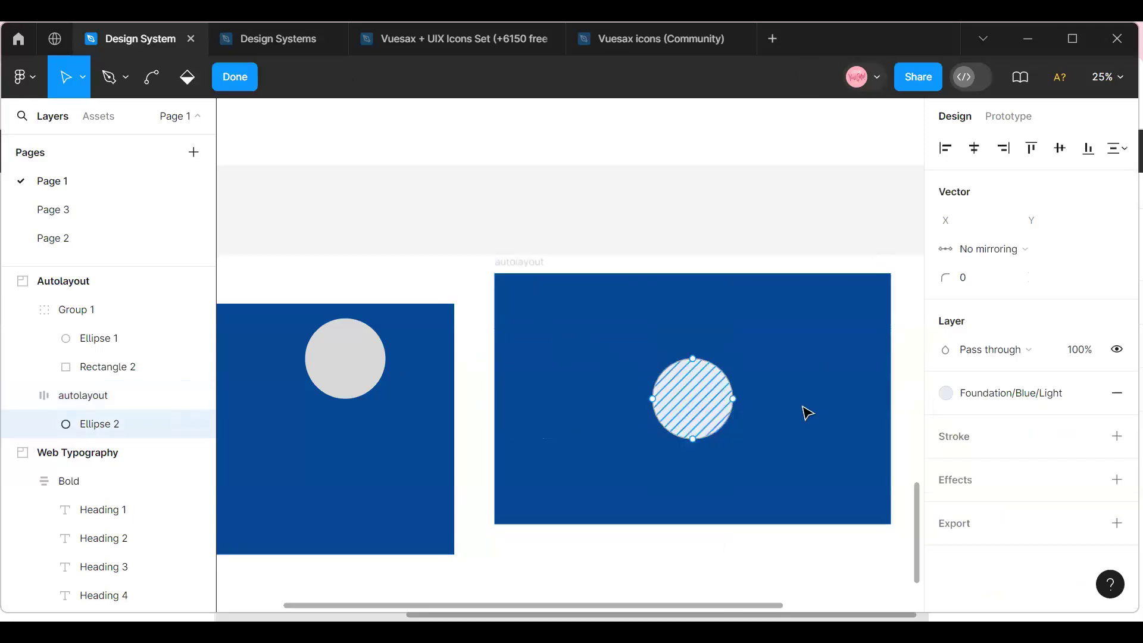
{"action": "left_click", "coordinate": [770, 439]}
{"action": "left_click", "coordinate": [682, 404]}
{"action": "left_click", "coordinate": [807, 442]}
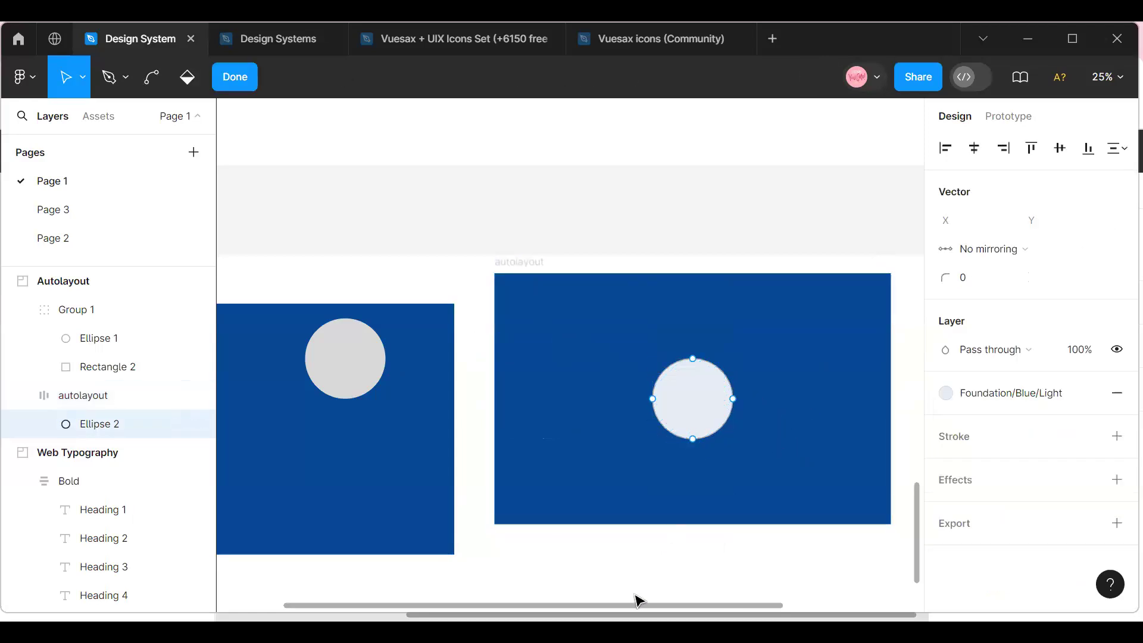
{"action": "left_click_drag", "start_coordinate": [632, 607], "coordinate": [660, 610]}
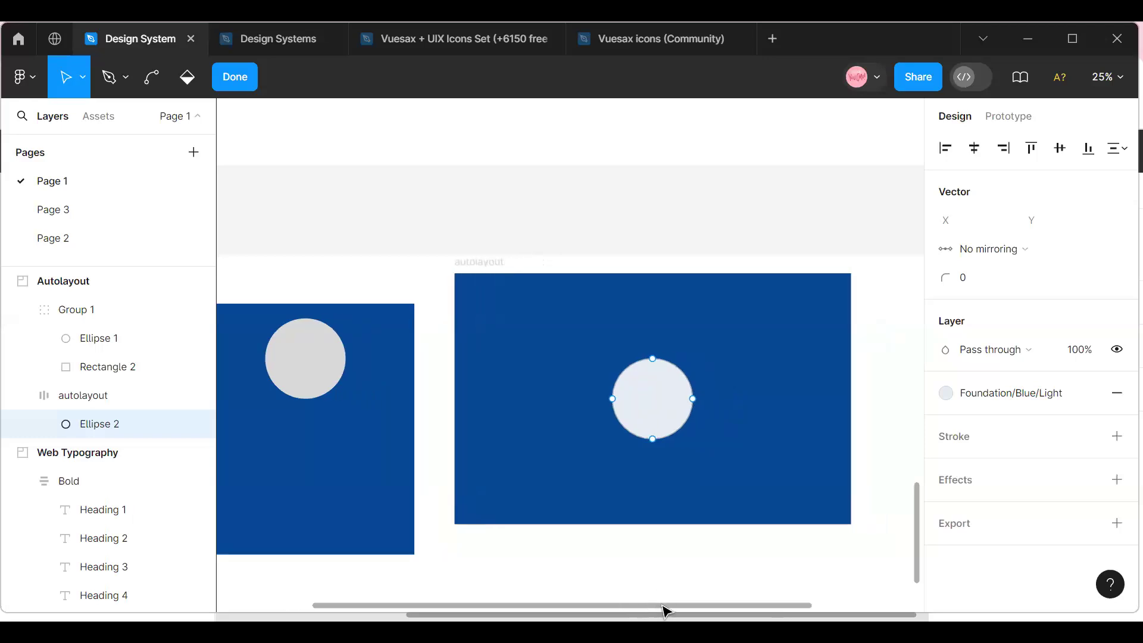
{"action": "left_click_drag", "start_coordinate": [659, 607], "coordinate": [532, 607]}
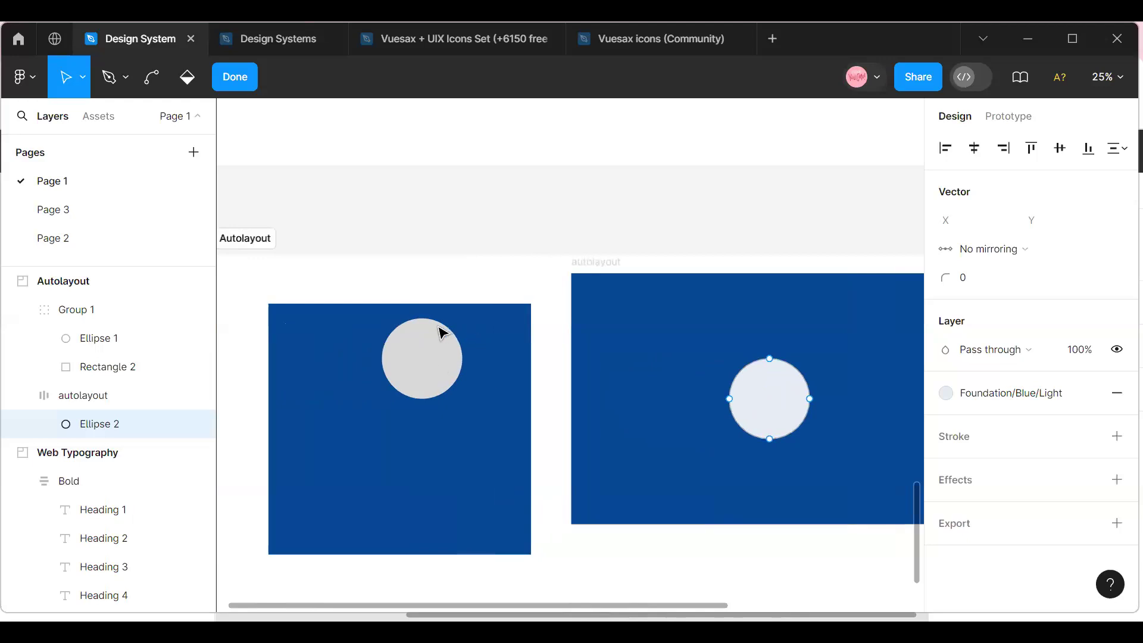
{"action": "left_click", "coordinate": [1116, 86]}
{"action": "left_click", "coordinate": [990, 191]}
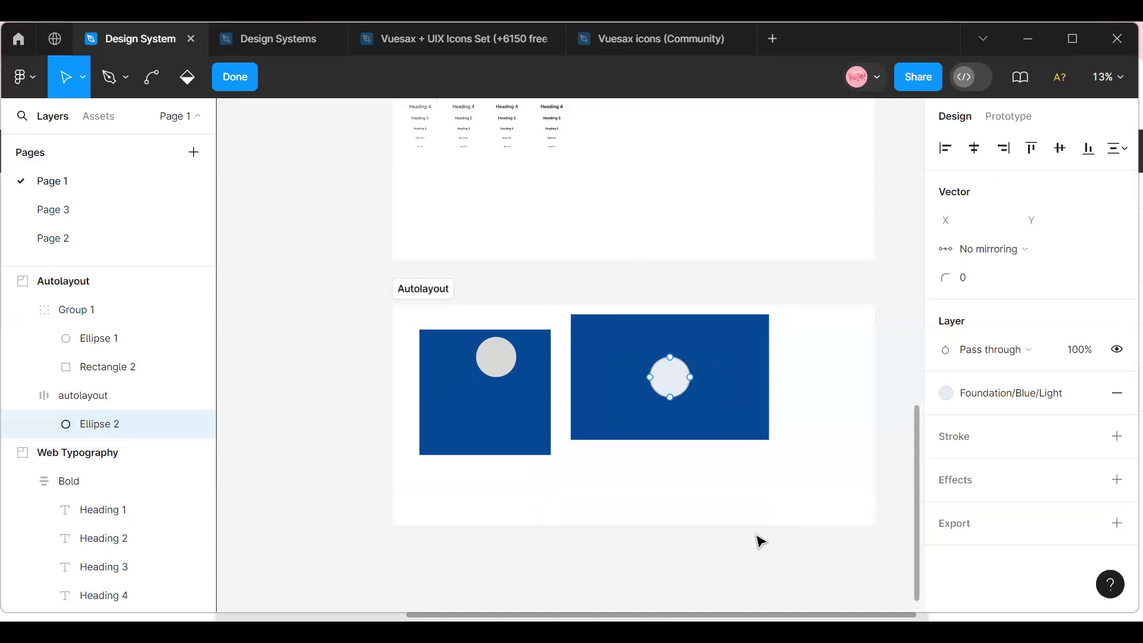
{"action": "left_click", "coordinate": [1110, 74]}
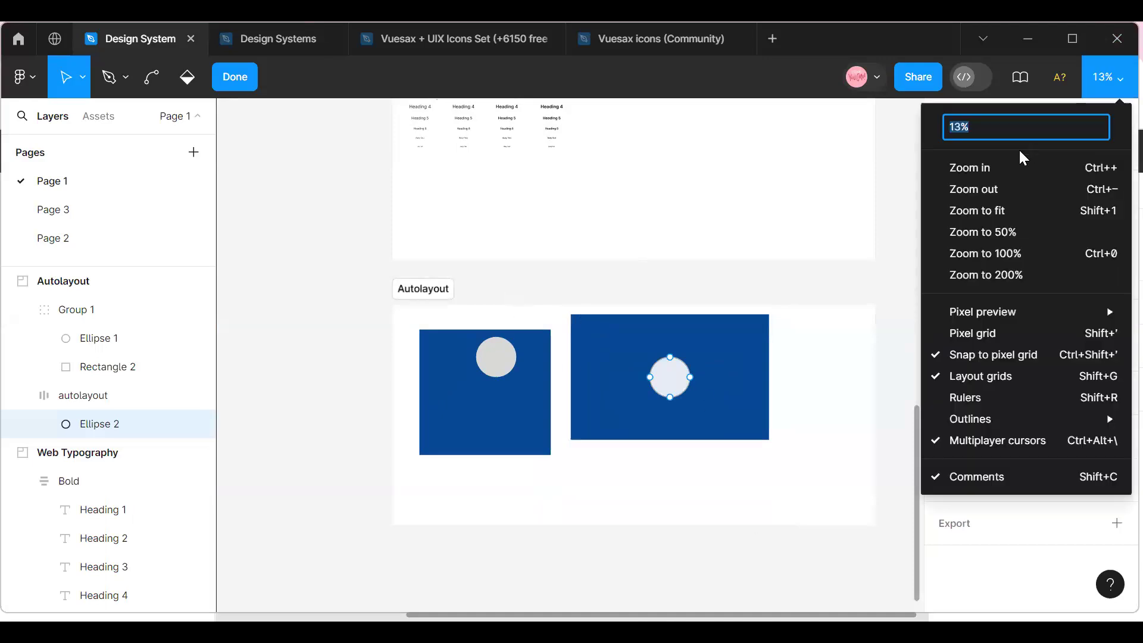
{"action": "left_click", "coordinate": [1014, 164]}
{"action": "scroll", "coordinate": [605, 446], "scroll_direction": "up", "scroll_amount": 1}
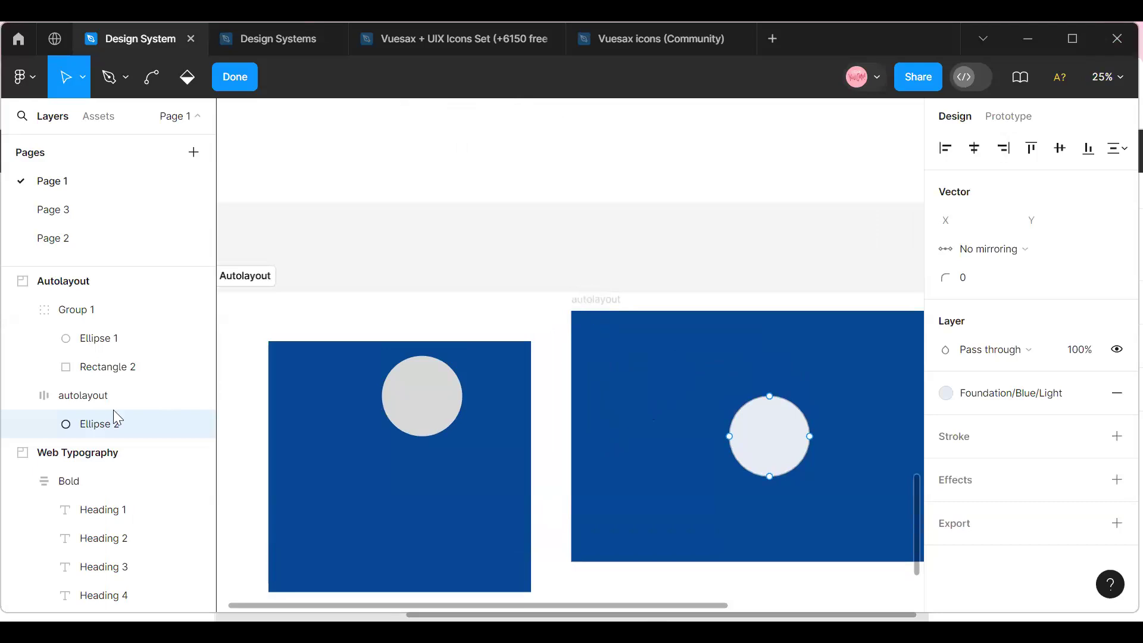
Delete the autolayout frame and the group of blue rectangle and grey circle from the Autolayout section.
{"action": "left_click", "coordinate": [130, 386]}
{"action": "key", "text": "Delete"}
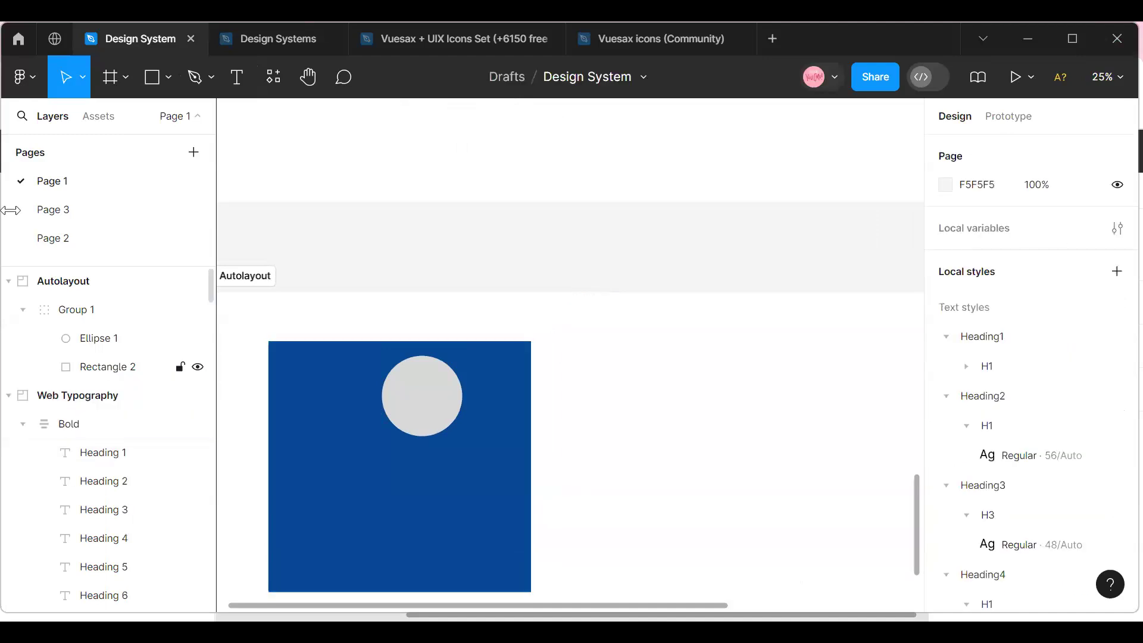
{"action": "left_click", "coordinate": [307, 351]}
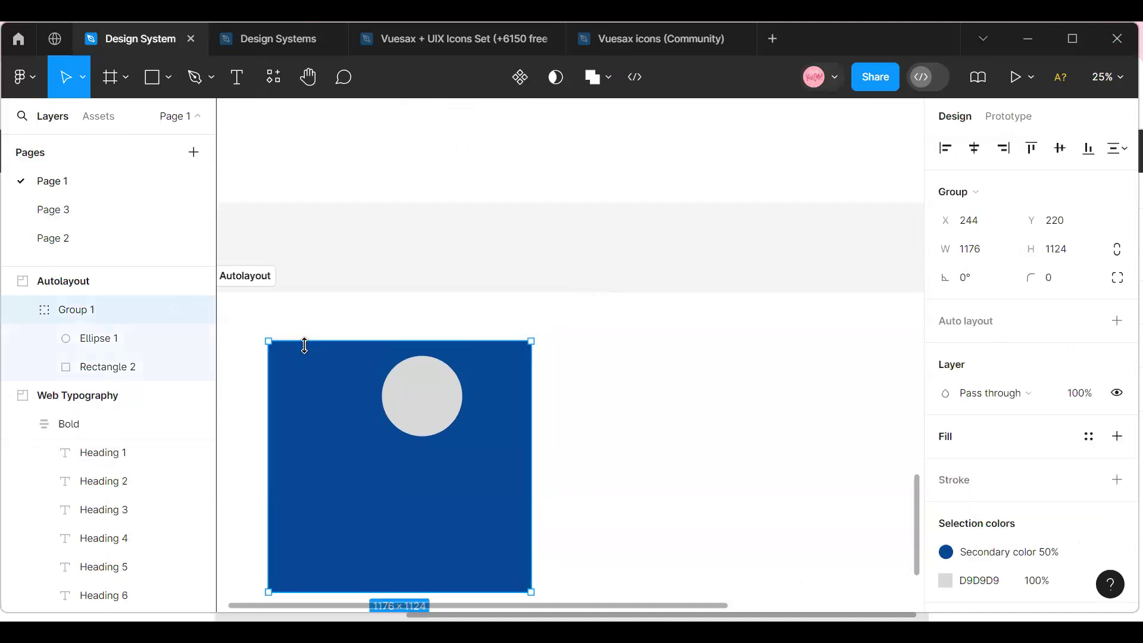
{"action": "key", "text": "Delete"}
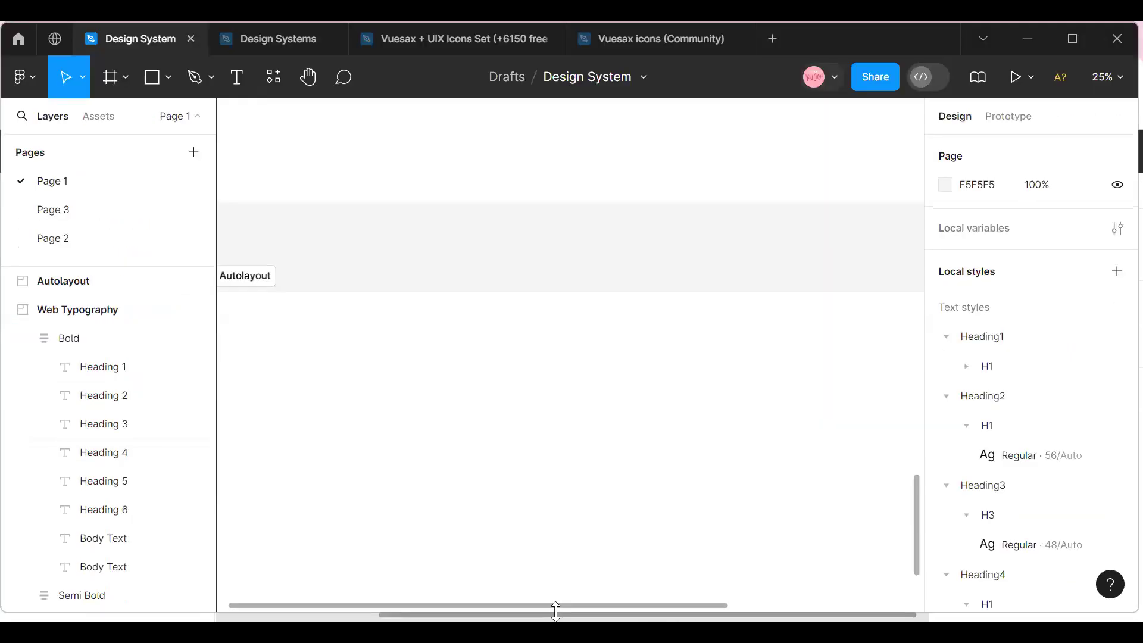
{"action": "left_click_drag", "start_coordinate": [317, 613], "coordinate": [211, 616]}
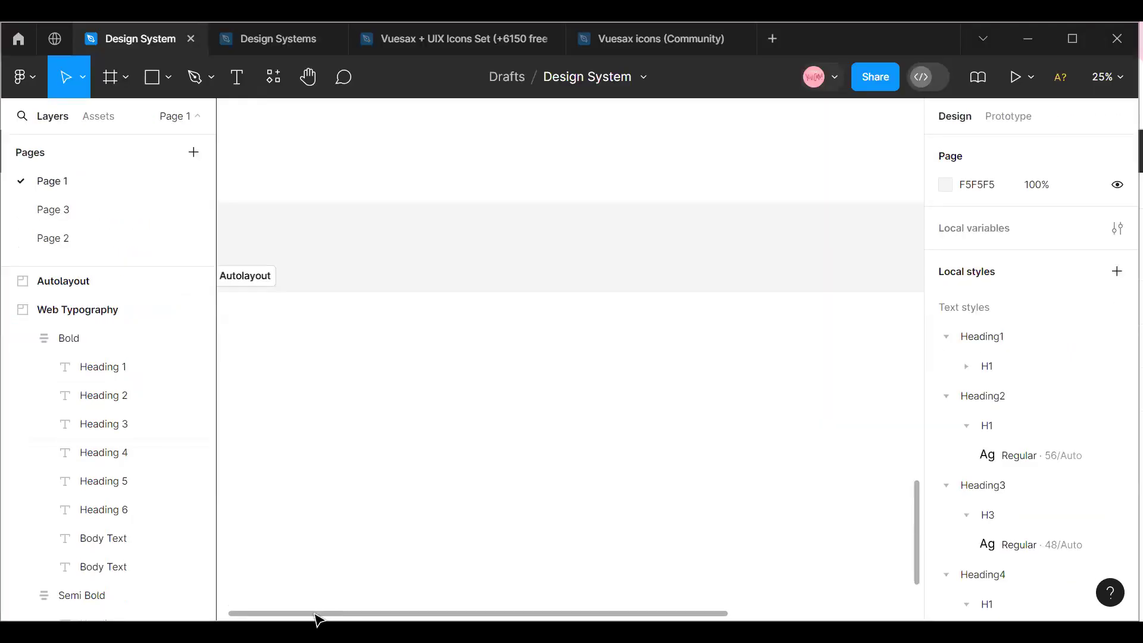
{"action": "left_click", "coordinate": [1116, 87]}
{"action": "left_click", "coordinate": [976, 170]}
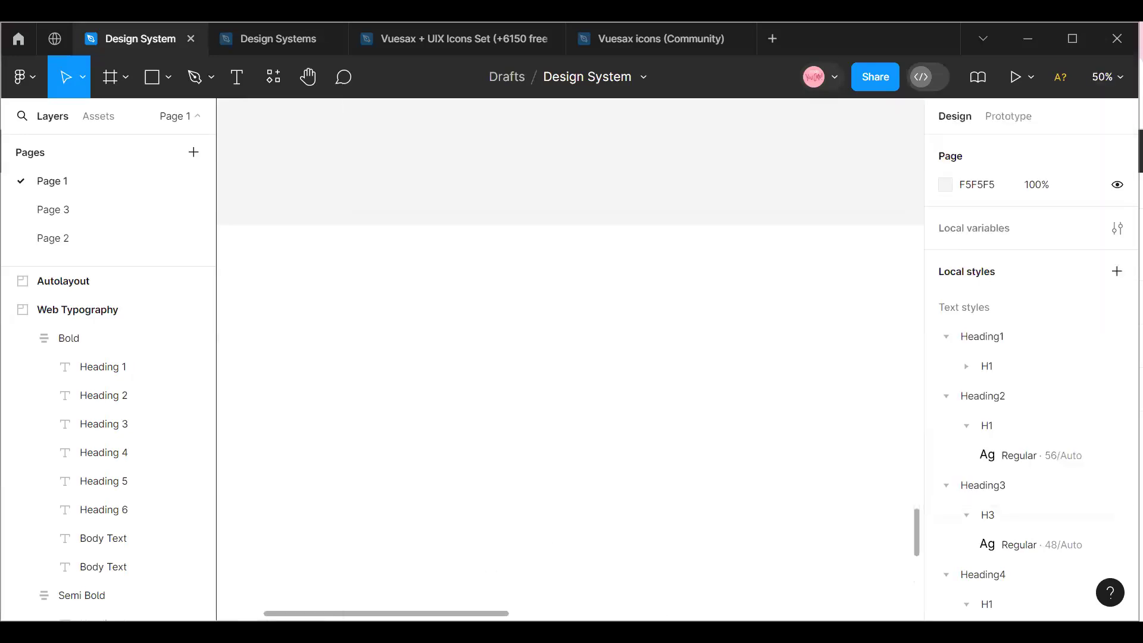
{"action": "scroll", "coordinate": [436, 432], "scroll_direction": "left", "scroll_amount": 3}
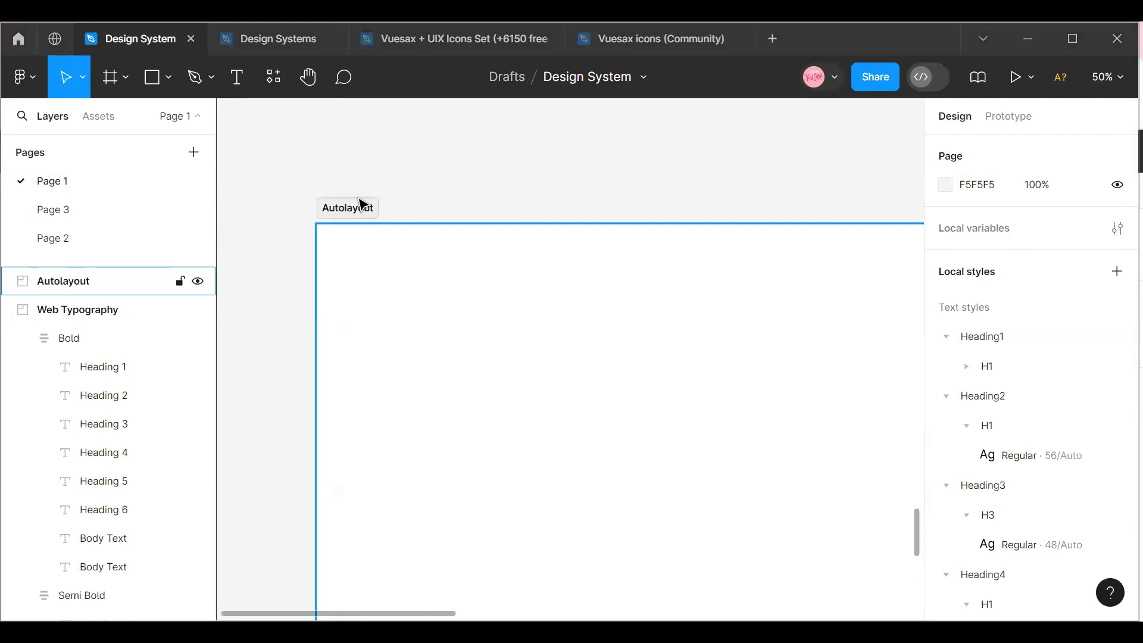
{"action": "left_click", "coordinate": [172, 80]}
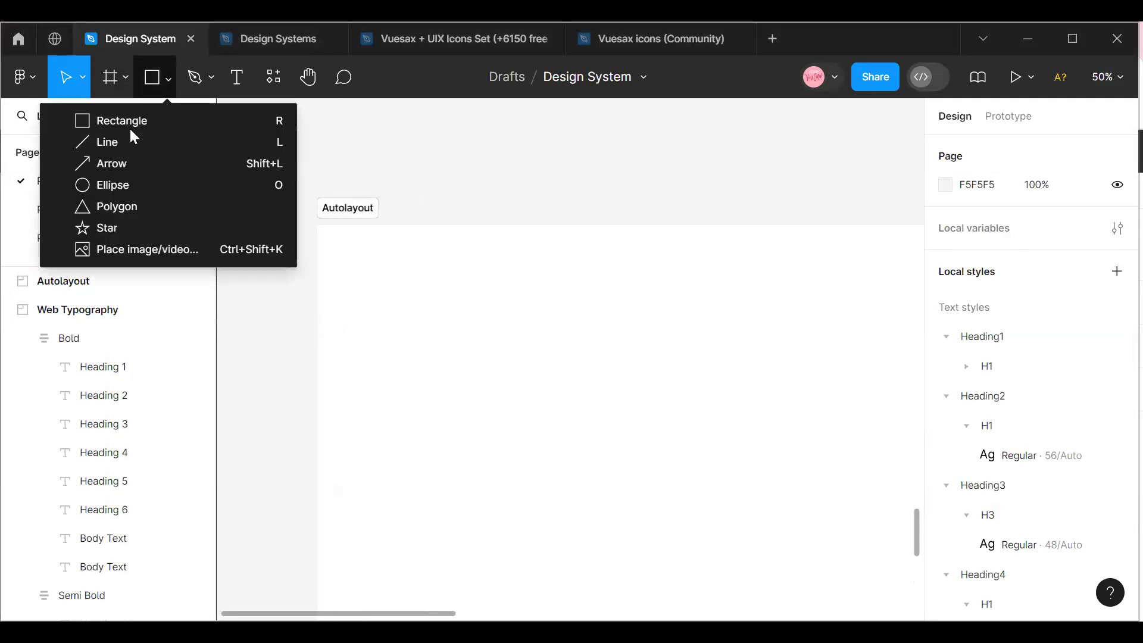
{"action": "left_click", "coordinate": [275, 76]}
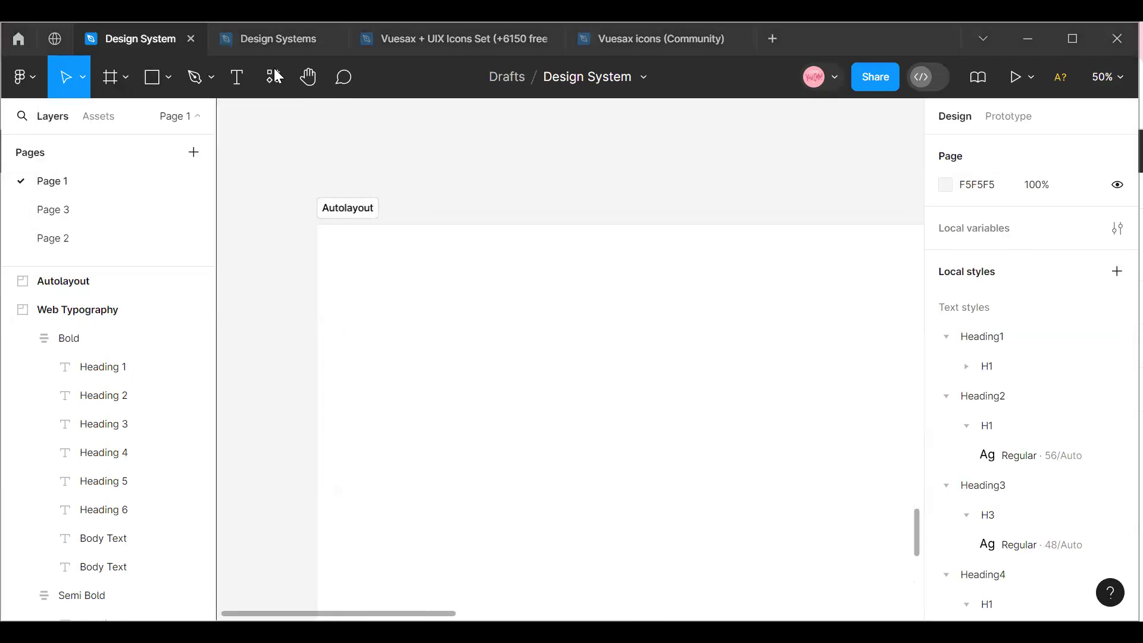
Draw a 100 × 100 circle with the Ellipse tool in the upper part of the empty Autolayout section.
{"action": "left_click", "coordinate": [167, 78]}
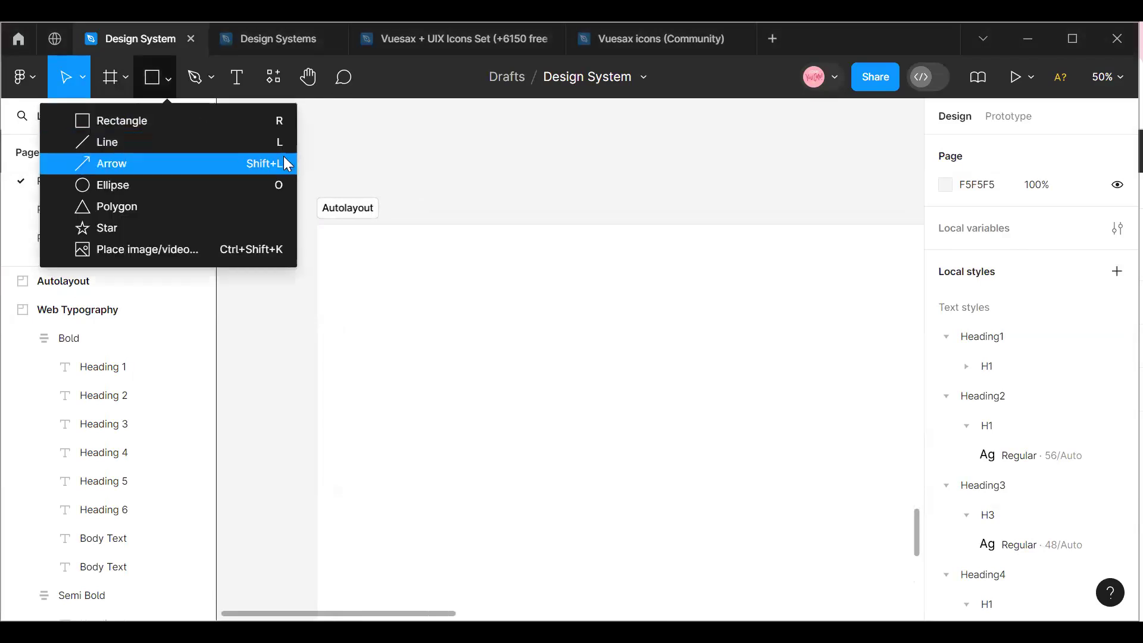
{"action": "left_click", "coordinate": [309, 97]}
{"action": "left_click", "coordinate": [161, 74]}
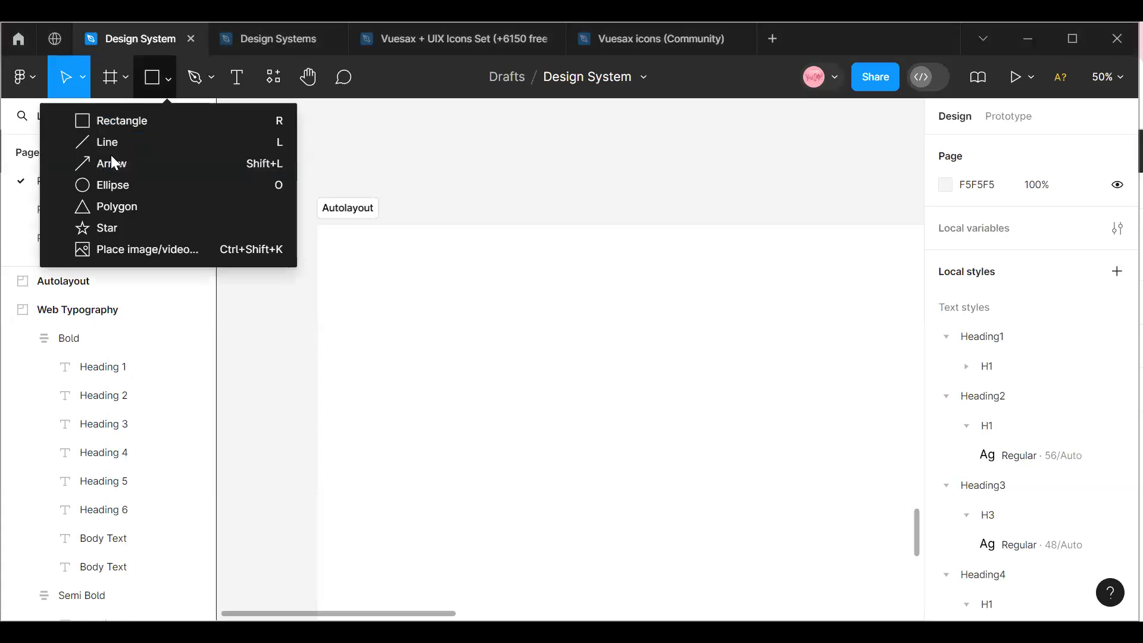
{"action": "left_click", "coordinate": [150, 191]}
{"action": "left_click", "coordinate": [458, 317]}
{"action": "left_click_drag", "start_coordinate": [464, 322], "coordinate": [573, 337]}
Fill the circle with the Foundation/White Light :active library style.
{"action": "left_click", "coordinate": [1116, 78]}
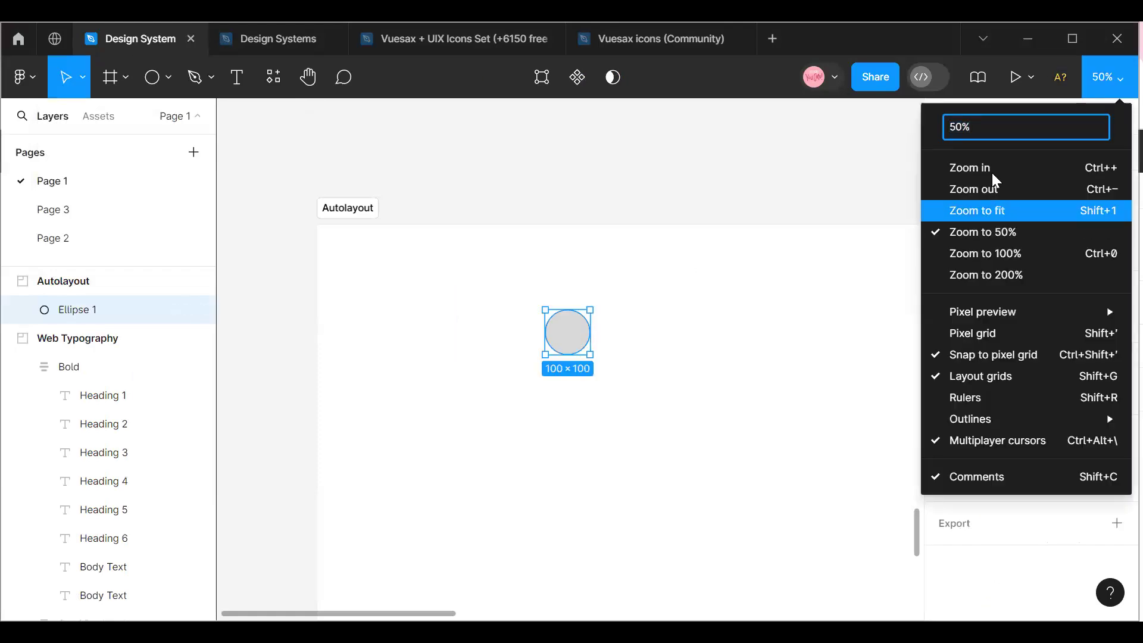
{"action": "left_click", "coordinate": [957, 171]}
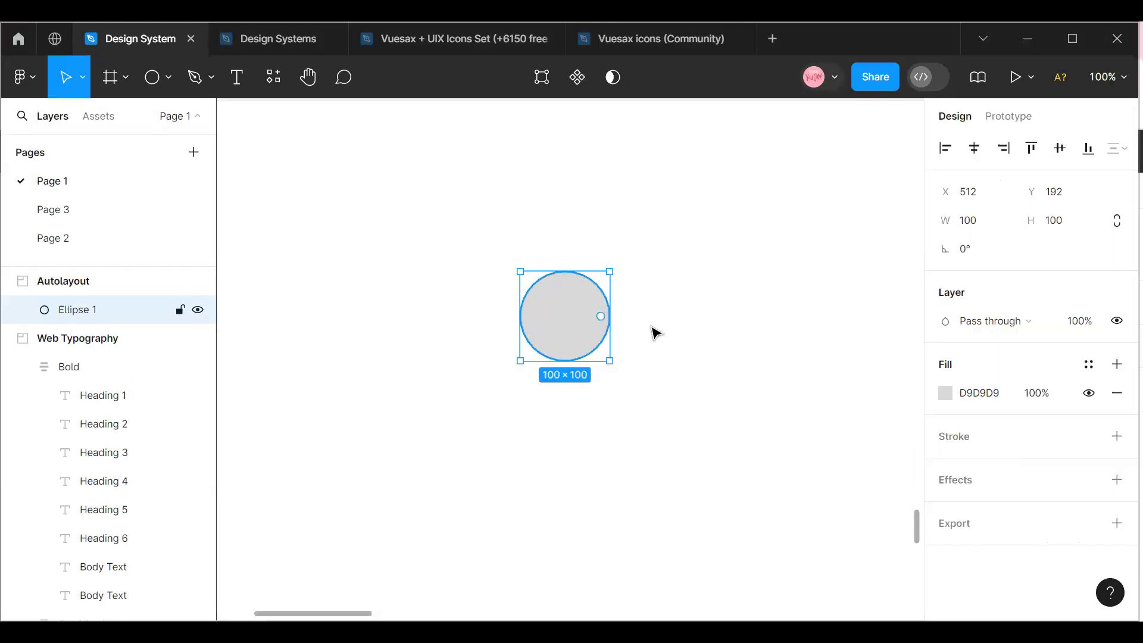
{"action": "left_click", "coordinate": [1089, 365]}
{"action": "scroll", "coordinate": [751, 364], "scroll_direction": "down", "scroll_amount": 8}
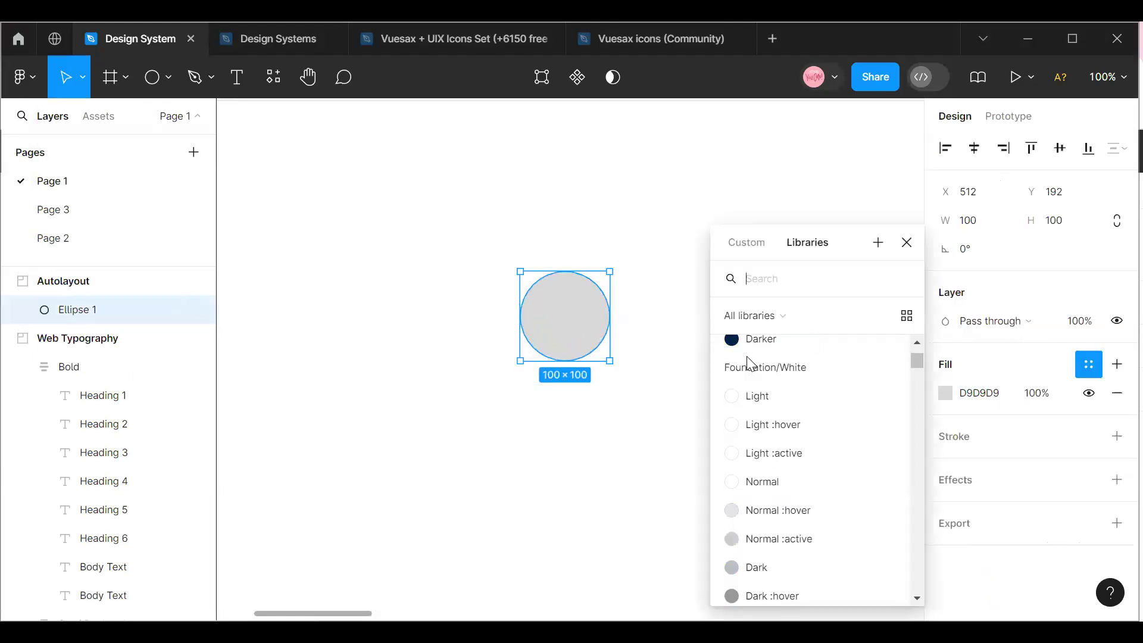
{"action": "scroll", "coordinate": [752, 370], "scroll_direction": "up", "scroll_amount": 3}
{"action": "scroll", "coordinate": [752, 375], "scroll_direction": "down", "scroll_amount": 3}
{"action": "scroll", "coordinate": [751, 375], "scroll_direction": "down", "scroll_amount": 3}
{"action": "scroll", "coordinate": [740, 377], "scroll_direction": "up", "scroll_amount": 3}
{"action": "left_click", "coordinate": [754, 368]}
{"action": "left_click", "coordinate": [960, 366]}
{"action": "scroll", "coordinate": [759, 434], "scroll_direction": "down", "scroll_amount": 1}
{"action": "scroll", "coordinate": [760, 434], "scroll_direction": "up", "scroll_amount": 2}
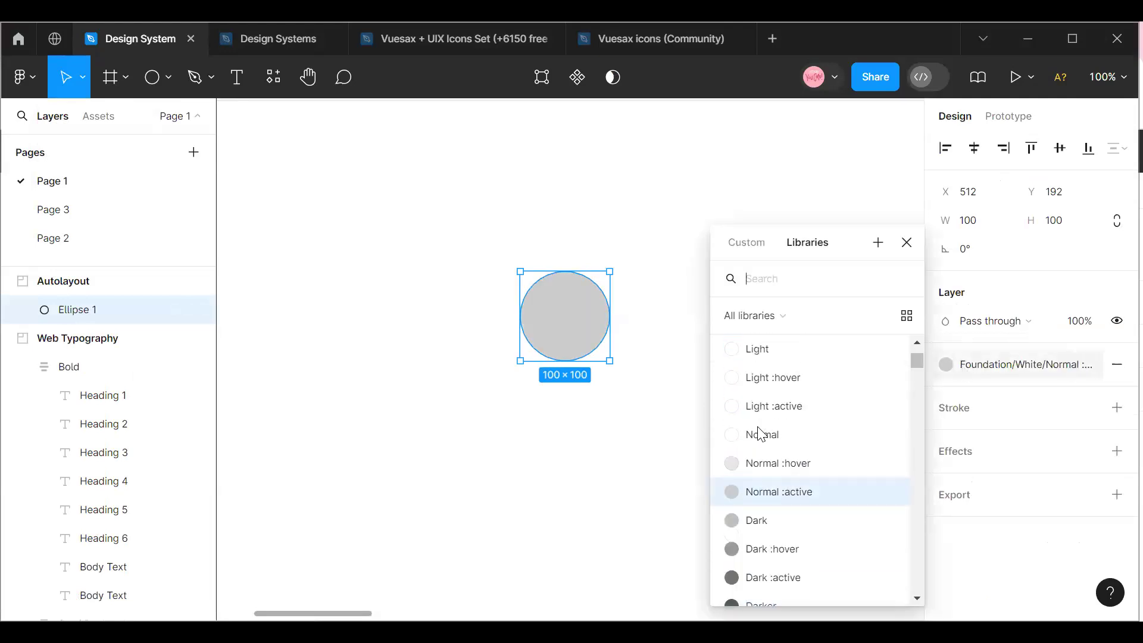
{"action": "left_click", "coordinate": [760, 403]}
{"action": "left_click", "coordinate": [637, 371]}
Wrap the circle in an auto layout frame and fill the frame with the Secondary color 50% library style.
{"action": "left_click", "coordinate": [581, 326]}
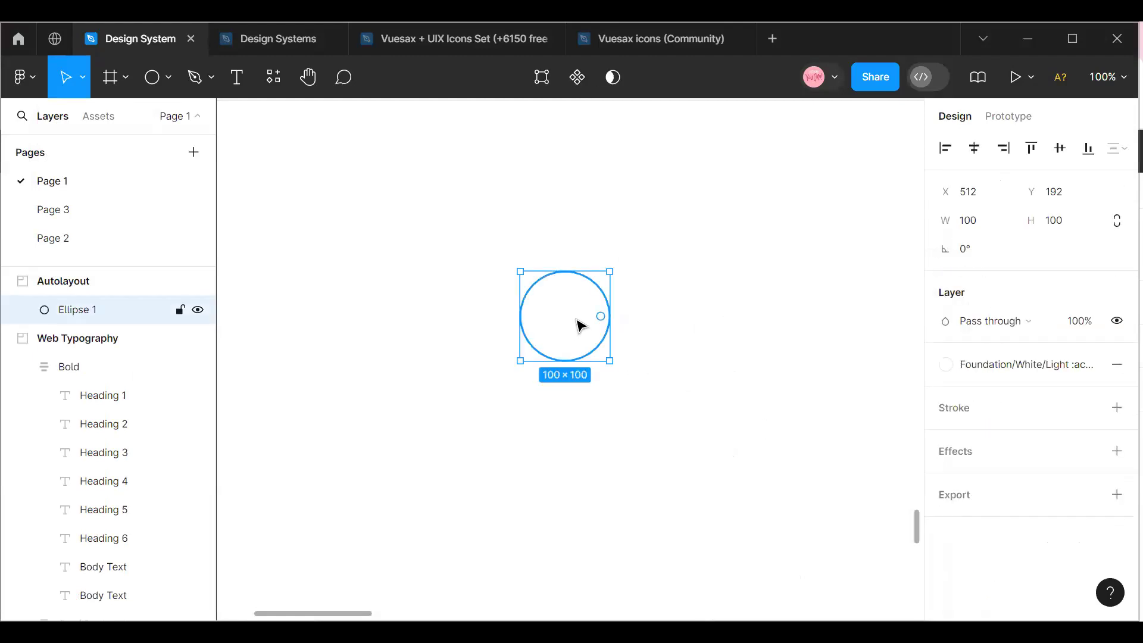
{"action": "key", "text": "shift+a"}
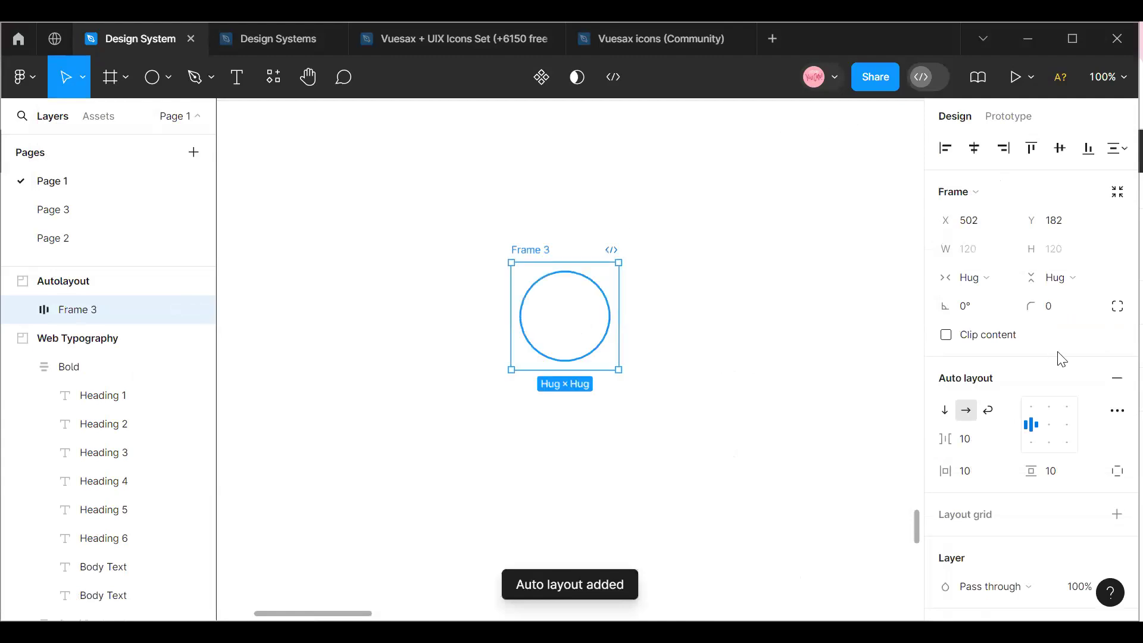
{"action": "scroll", "coordinate": [1062, 360], "scroll_direction": "down", "scroll_amount": 4}
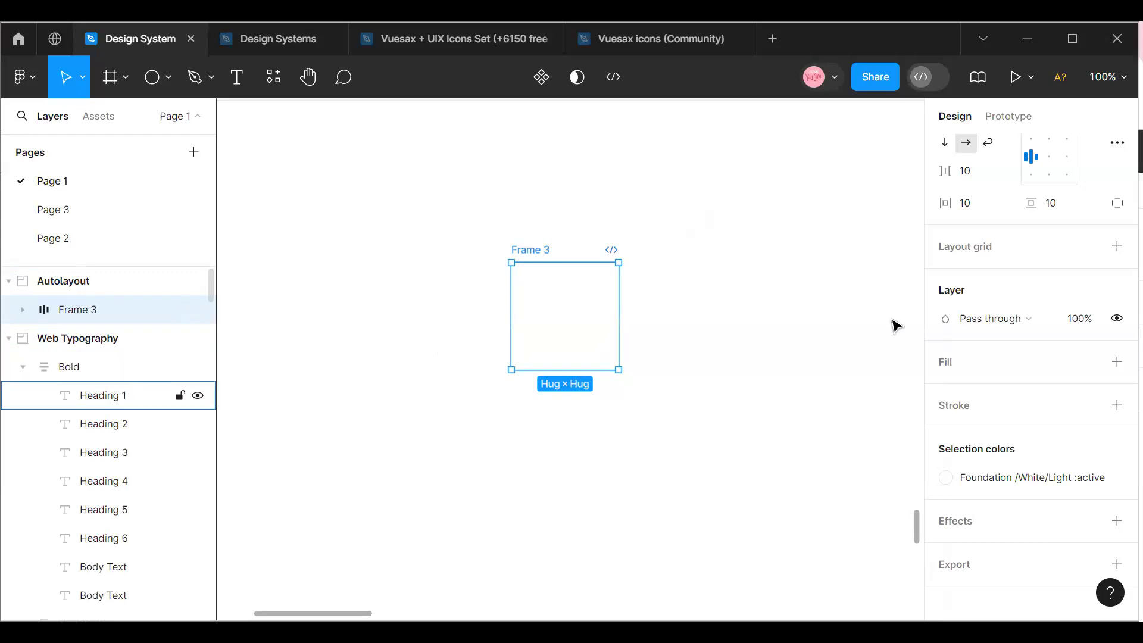
{"action": "left_click", "coordinate": [1087, 365]}
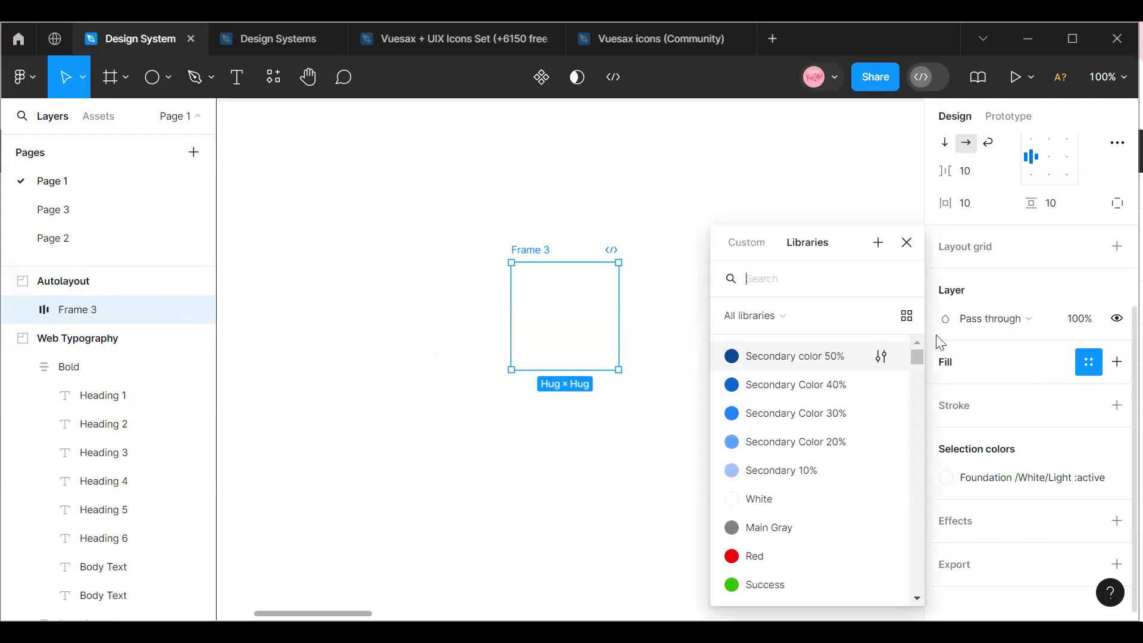
{"action": "left_click", "coordinate": [792, 356]}
{"action": "key", "text": "Escape"}
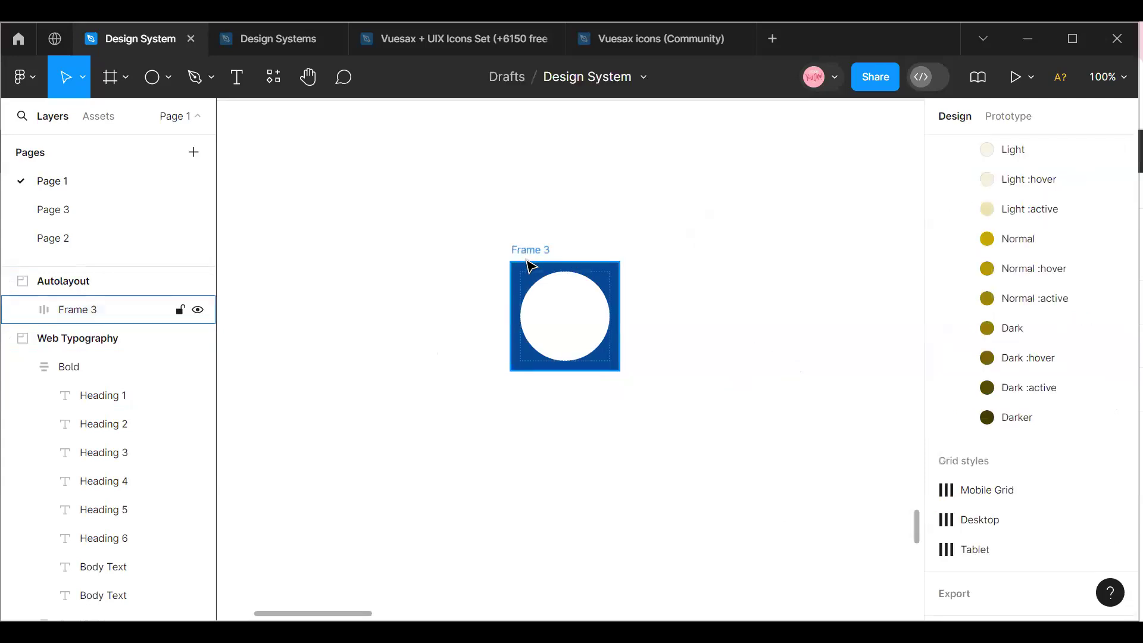
Duplicate the white circle inside the blue auto layout frame.
{"action": "left_click", "coordinate": [530, 254]}
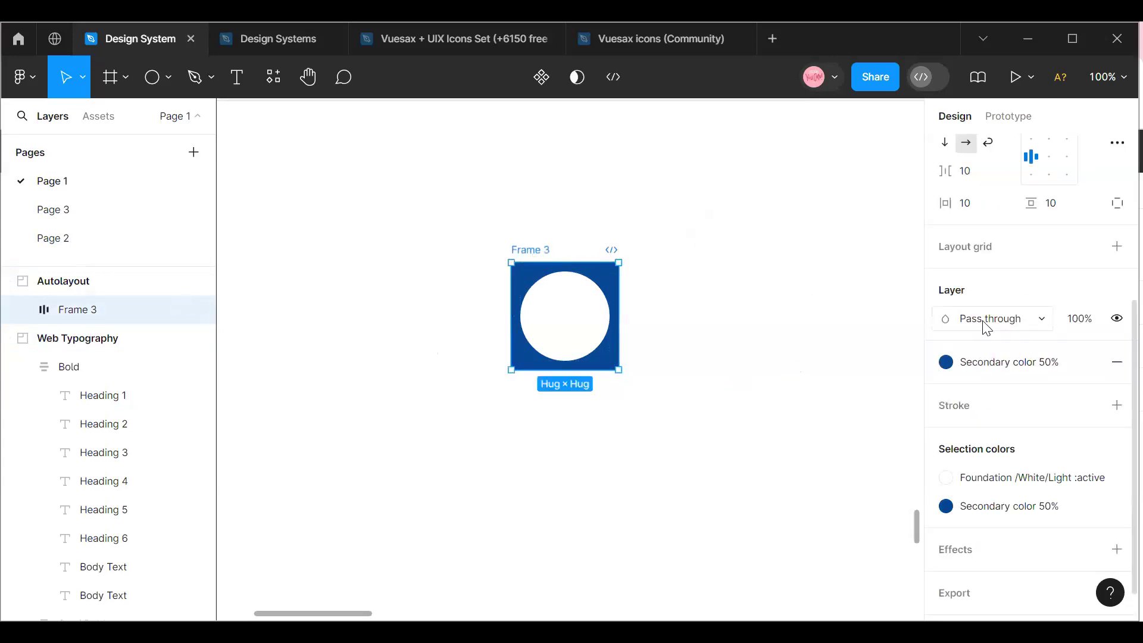
{"action": "scroll", "coordinate": [1077, 342], "scroll_direction": "up", "scroll_amount": 5}
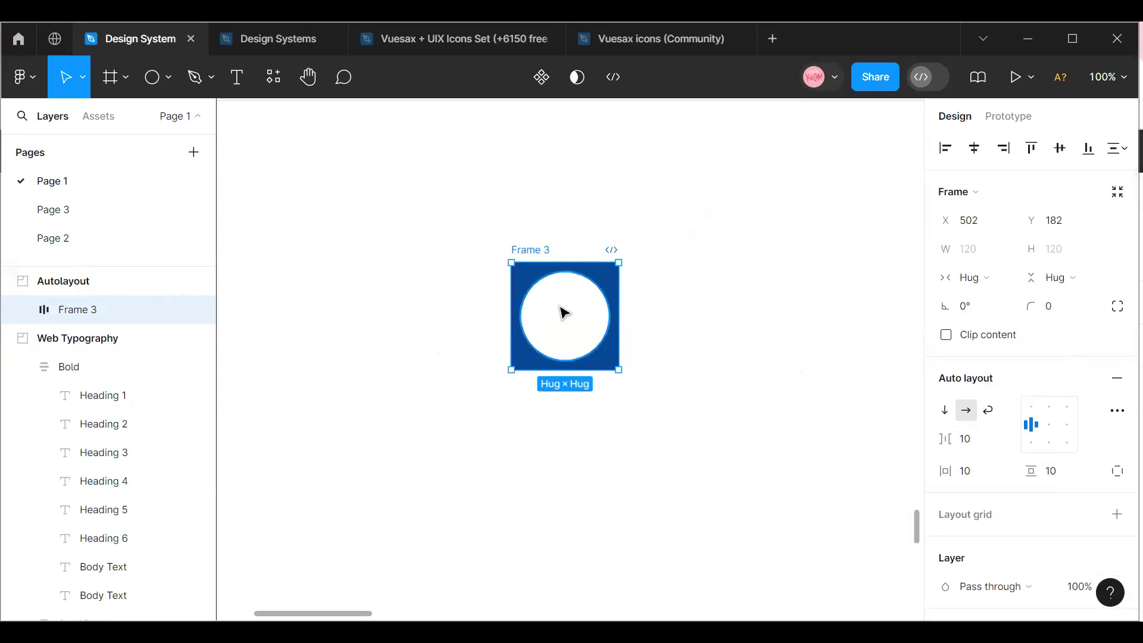
{"action": "double_click", "coordinate": [583, 311]}
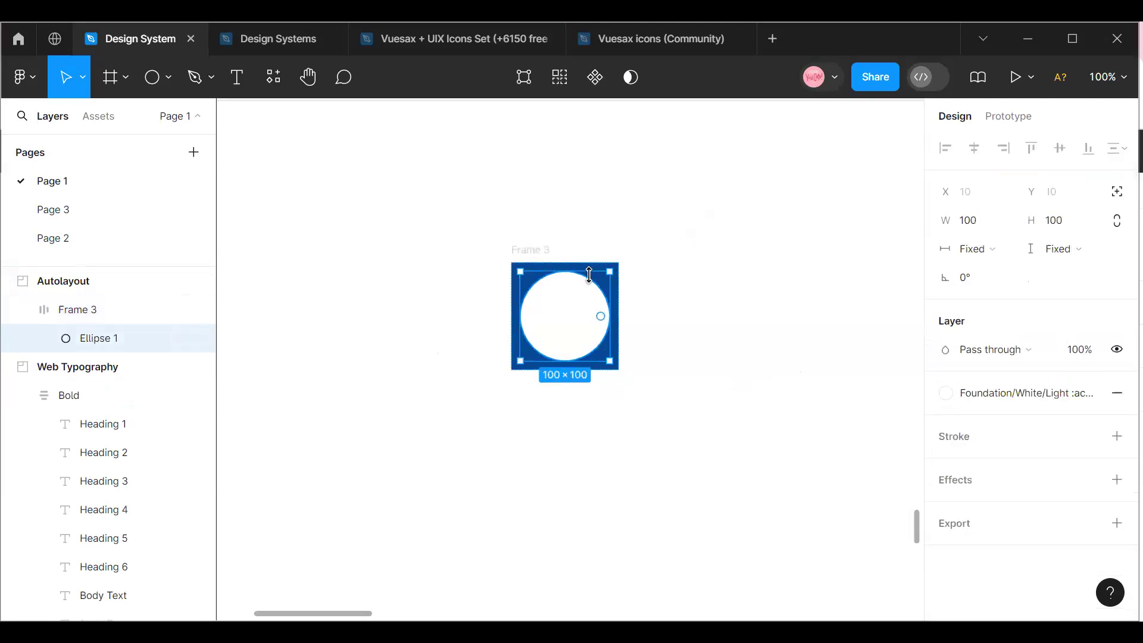
{"action": "key", "text": "ctrl+d"}
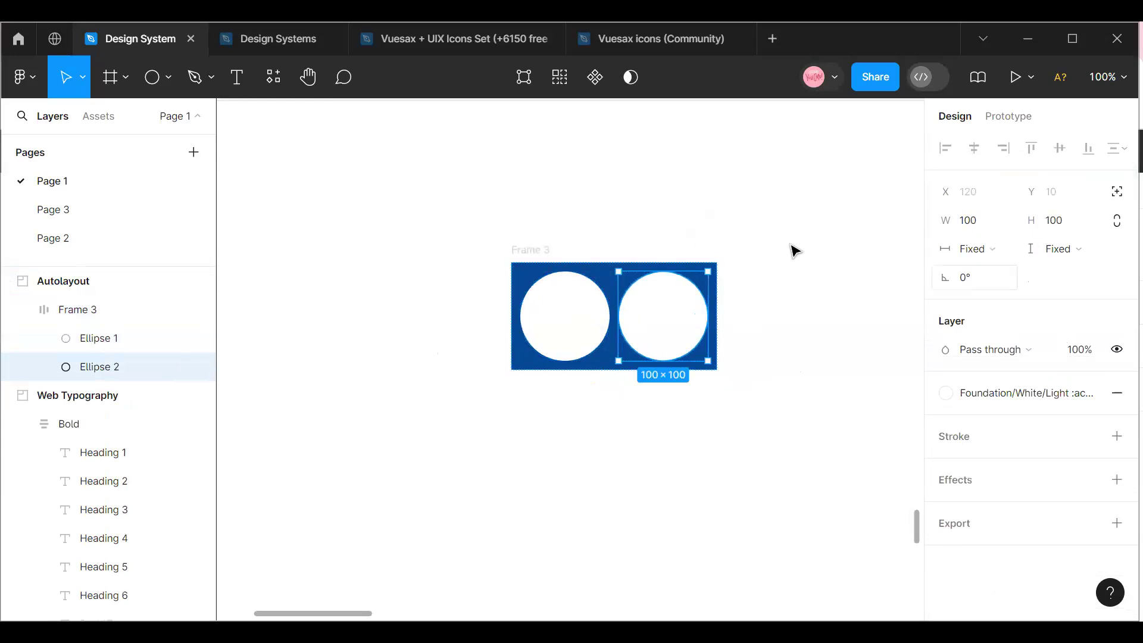
Set the auto layout frame's horizontal gap between the two circles to 12.
{"action": "left_click", "coordinate": [525, 260]}
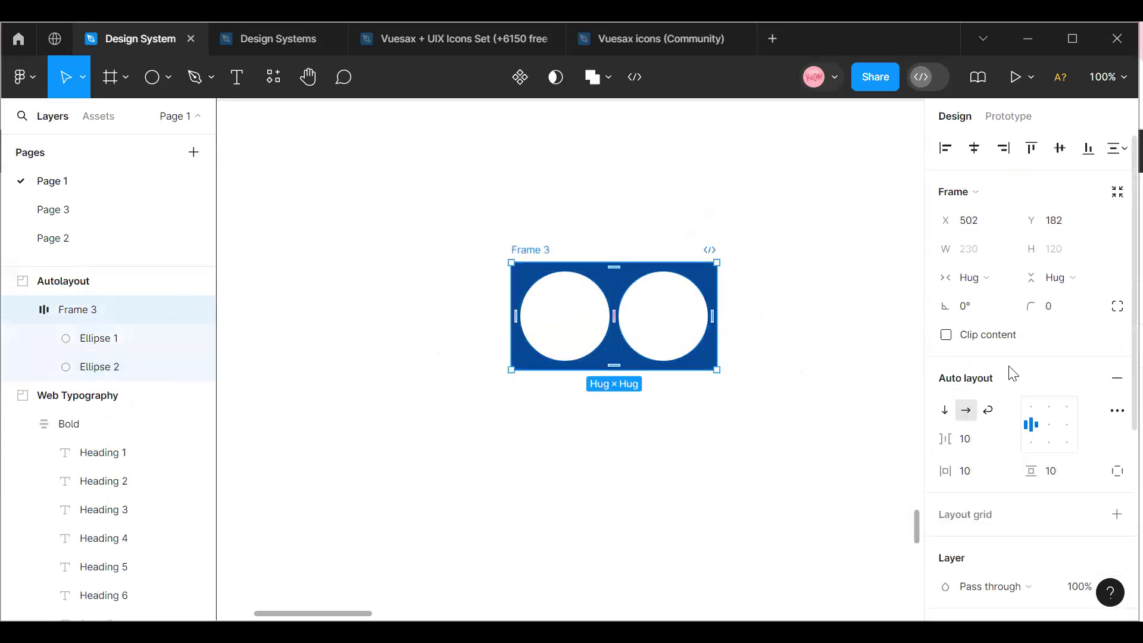
{"action": "mouse_move", "coordinate": [948, 438]}
{"action": "left_mouse_down"}
{"action": "mouse_move", "coordinate": [1014, 434]}
{"action": "mouse_move", "coordinate": [932, 453]}
{"action": "mouse_move", "coordinate": [953, 453]}
{"action": "left_mouse_up"}
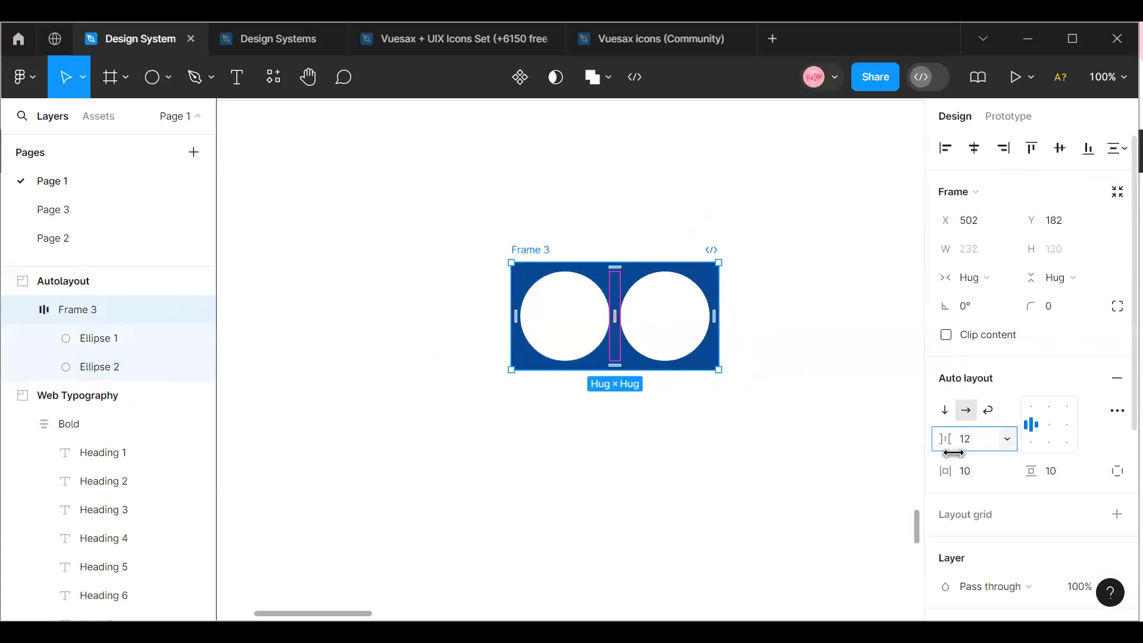
{"action": "scroll", "coordinate": [1043, 412], "scroll_direction": "down", "scroll_amount": 1}
{"action": "scroll", "coordinate": [1045, 415], "scroll_direction": "up", "scroll_amount": 1}
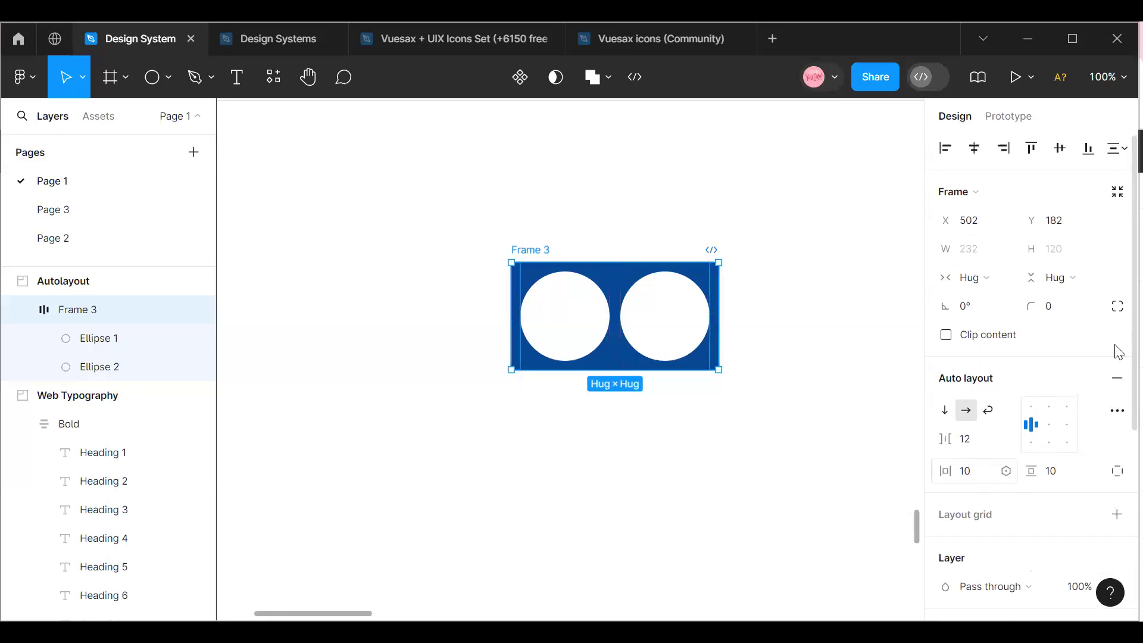
Switch the frame's individual padding on and off again, and align its circles to the bottom centre.
{"action": "left_click", "coordinate": [1117, 474]}
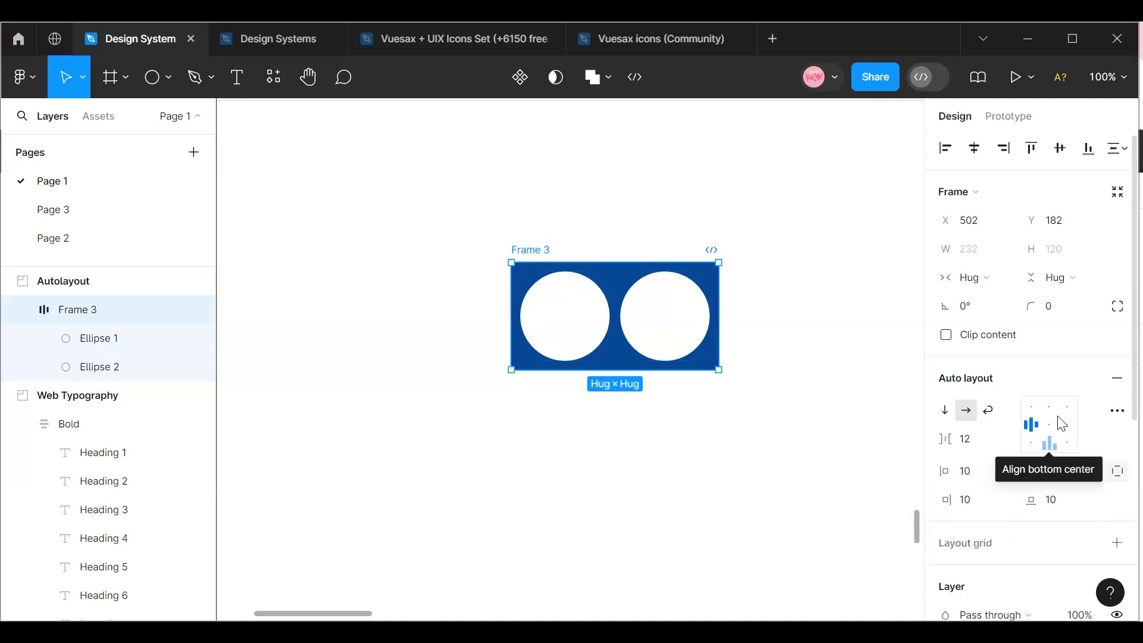
{"action": "left_click", "coordinate": [1050, 443]}
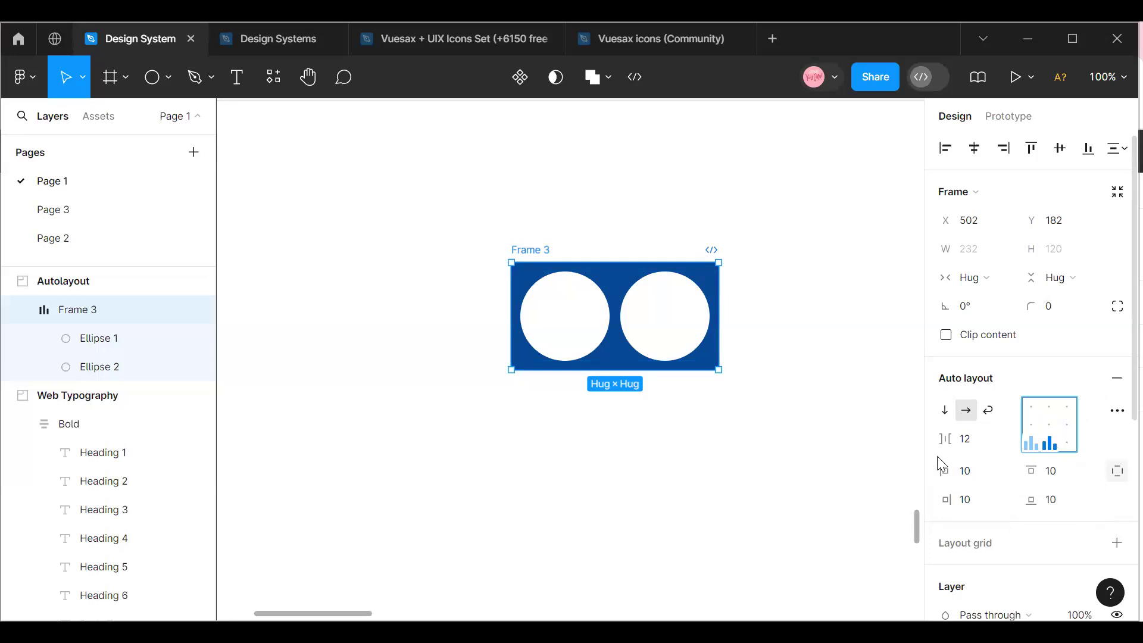
{"action": "left_click", "coordinate": [1117, 471]}
Set both the horizontal and the vertical padding of the auto layout frame to 100.
{"action": "left_click", "coordinate": [983, 478]}
{"action": "left_click", "coordinate": [983, 478]}
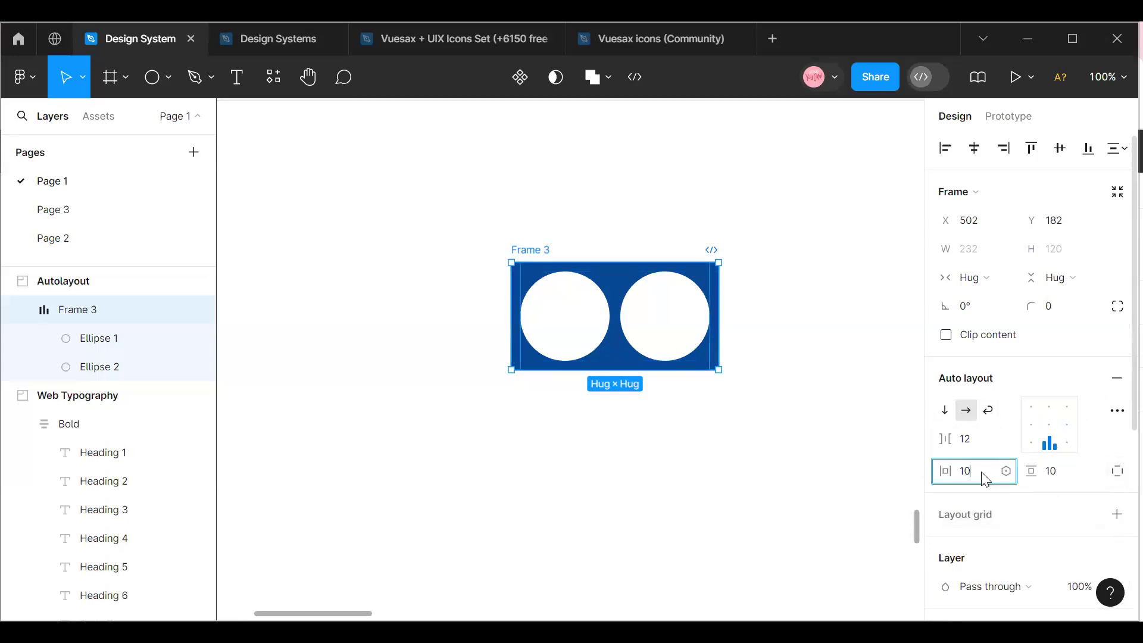
{"action": "type", "text": "0"}
{"action": "key", "text": "Return"}
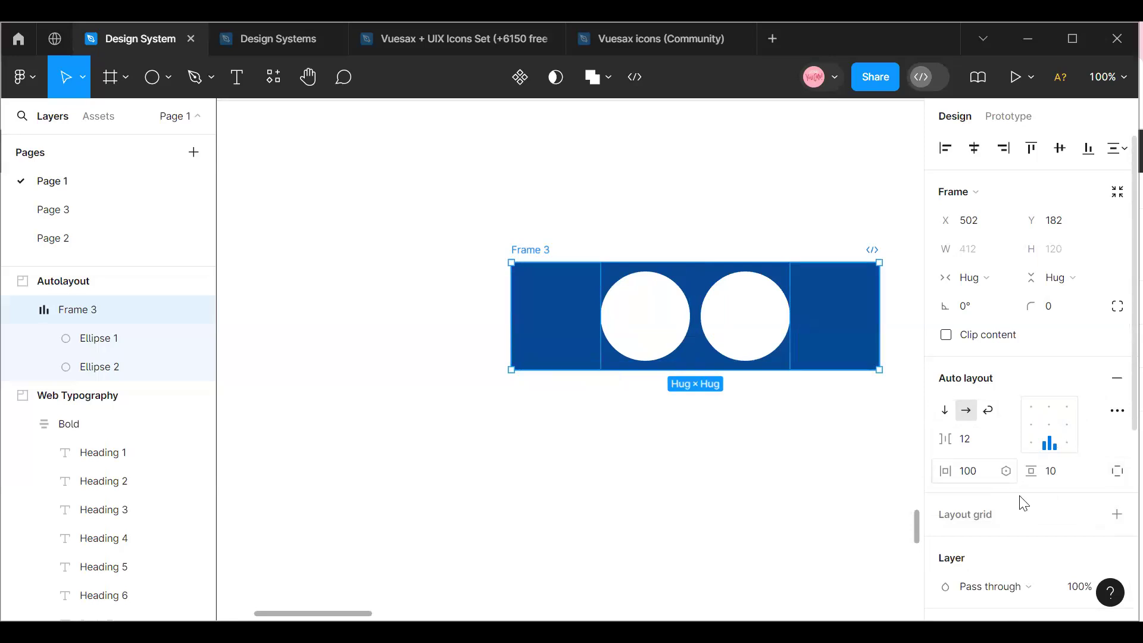
{"action": "left_click", "coordinate": [1059, 471]}
{"action": "type", "text": "1"}
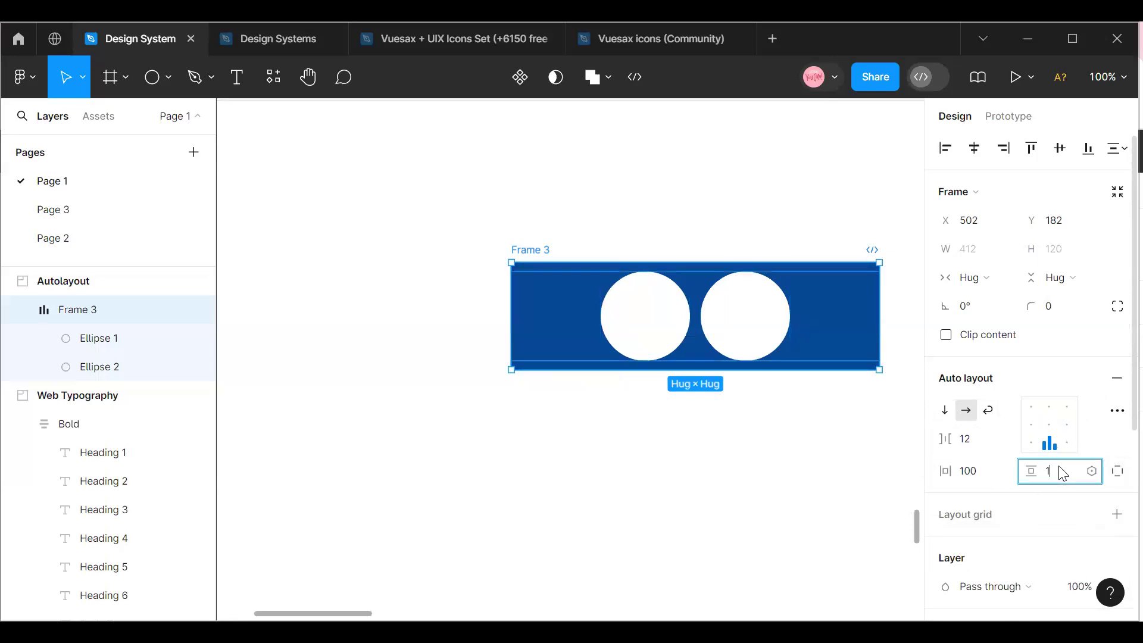
{"action": "type", "text": "00"}
{"action": "key", "text": "Return"}
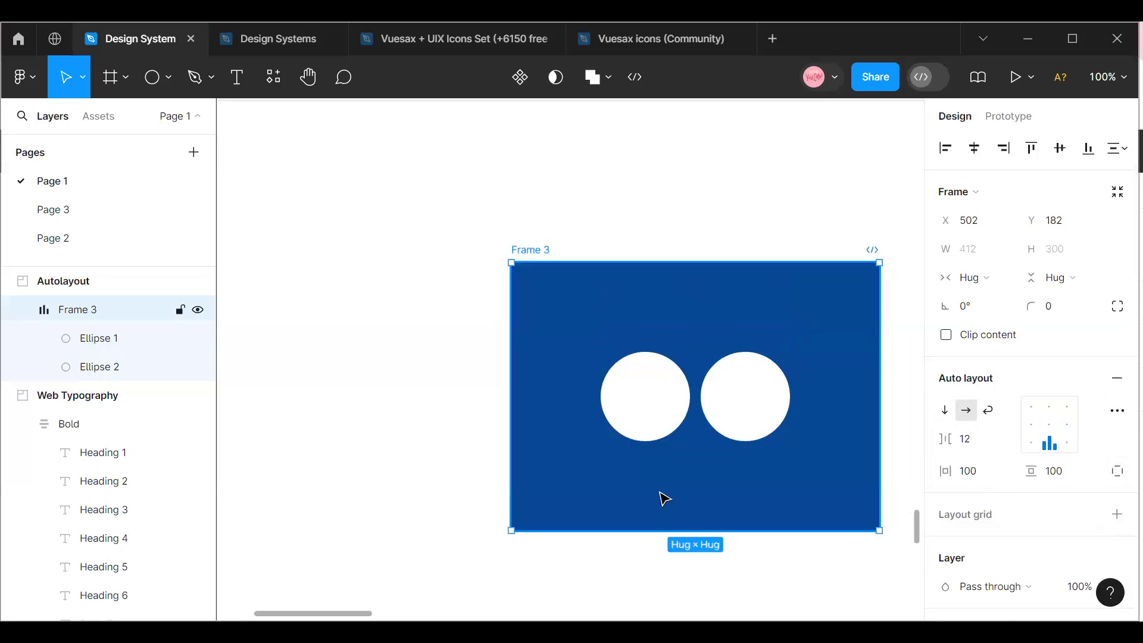
Try the frame's top centre and centre alignments on the two circles, ending with top centre.
{"action": "left_click", "coordinate": [1049, 406]}
{"action": "left_click", "coordinate": [1050, 425]}
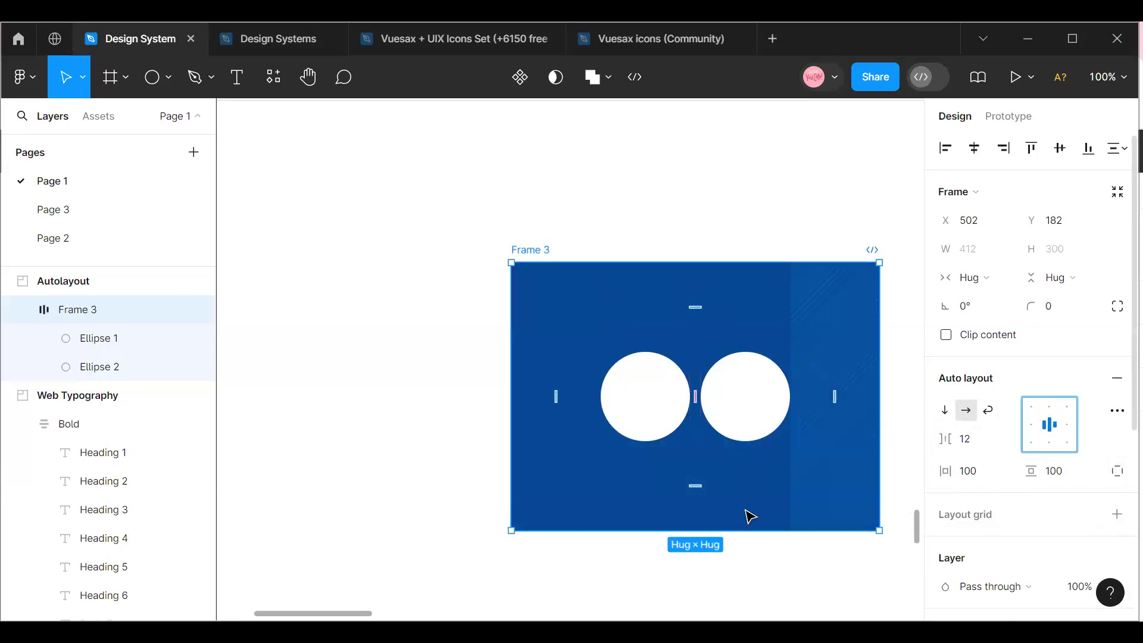
{"action": "left_click", "coordinate": [491, 240]}
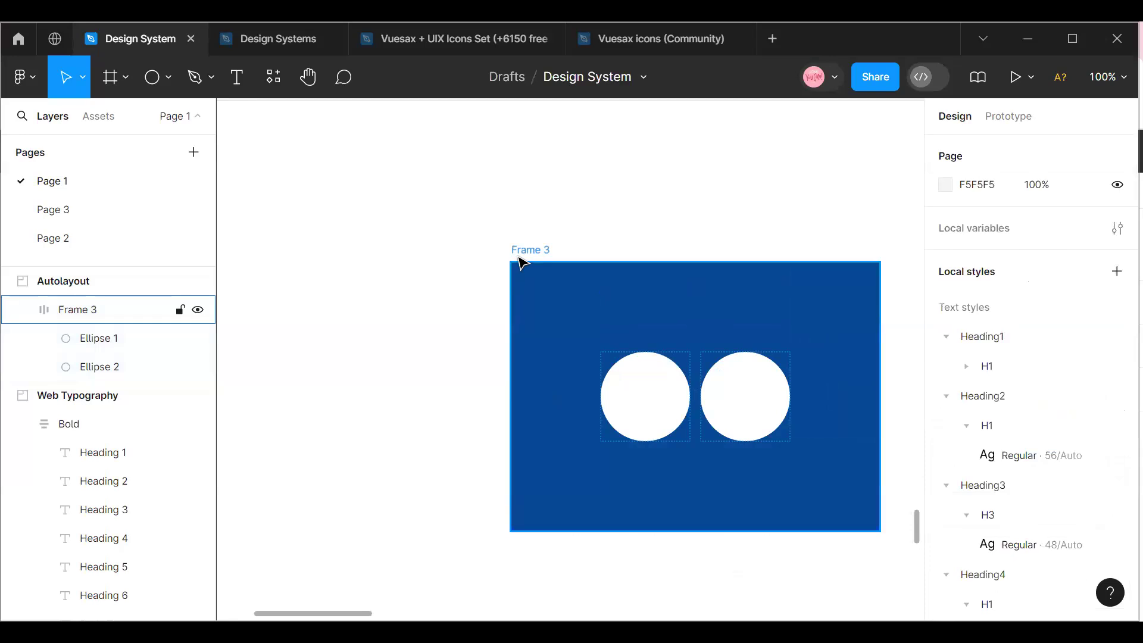
{"action": "left_click", "coordinate": [522, 262]}
{"action": "left_click", "coordinate": [1050, 407]}
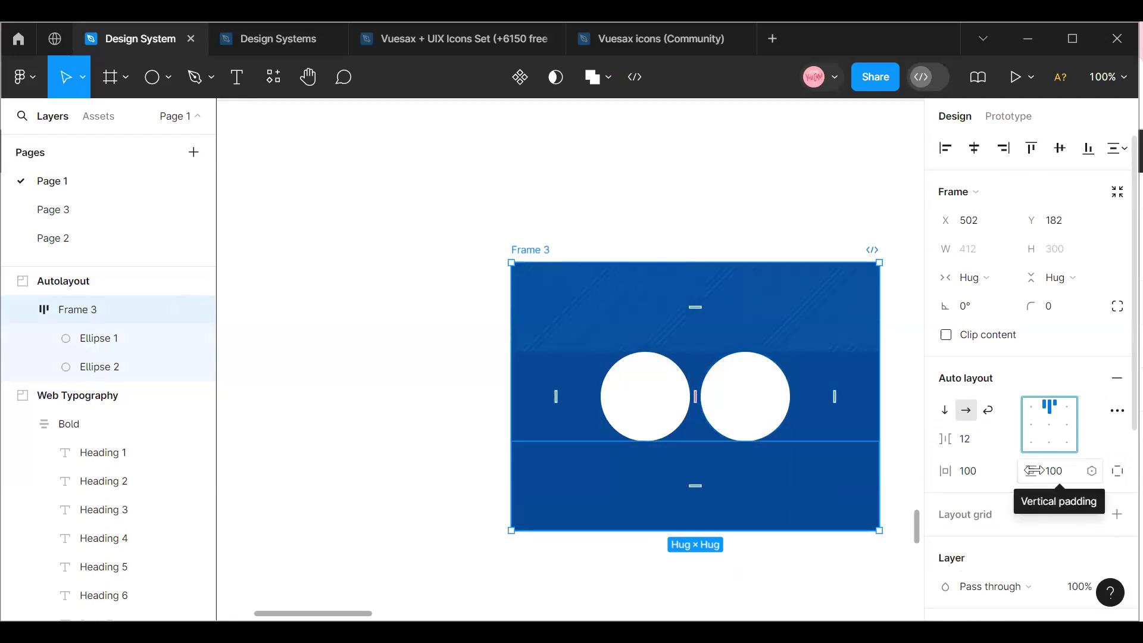
Set the auto layout frame's vertical padding to 40.
{"action": "left_click", "coordinate": [1054, 468]}
{"action": "type", "text": "40"}
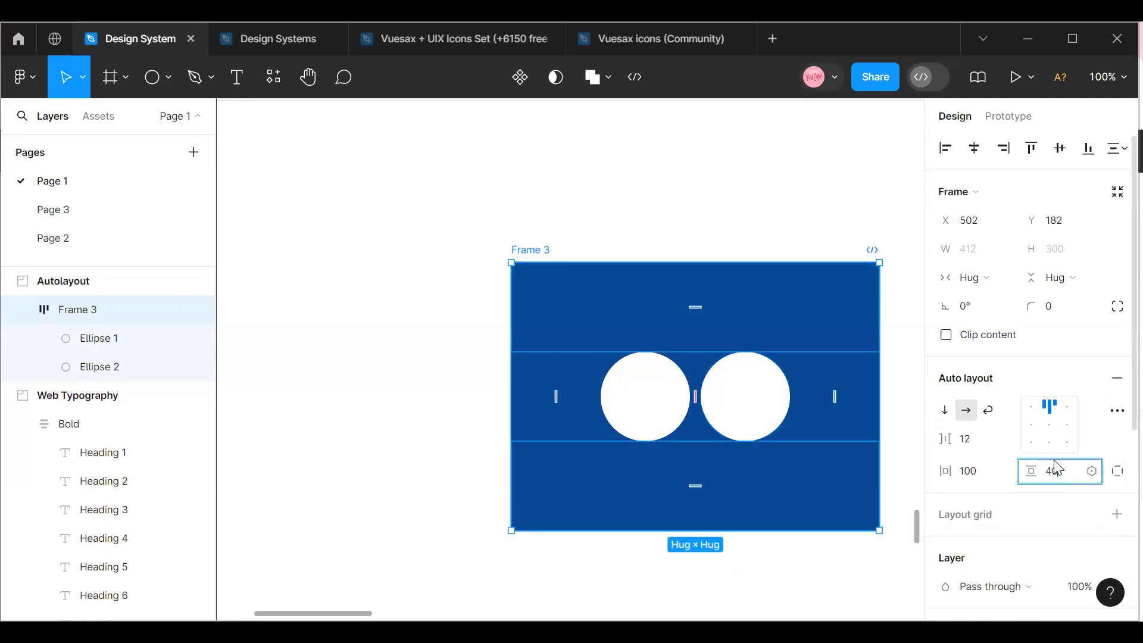
{"action": "key", "text": "Return"}
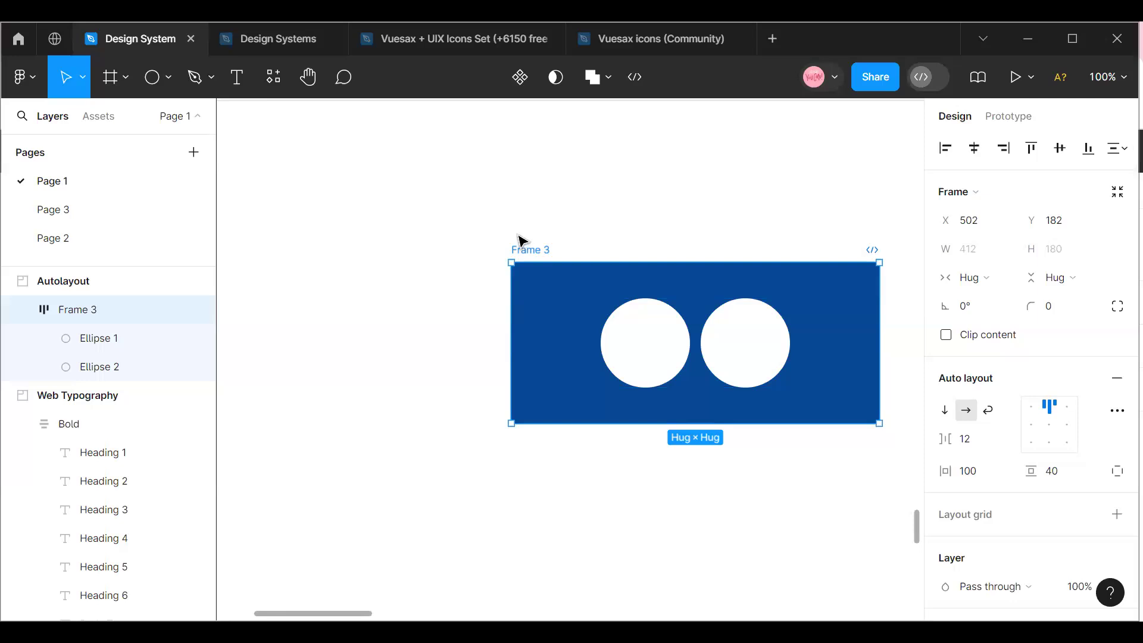
Duplicate the first circle in the frame and move the copy outside, below the frame.
{"action": "mouse_move", "coordinate": [531, 275]}
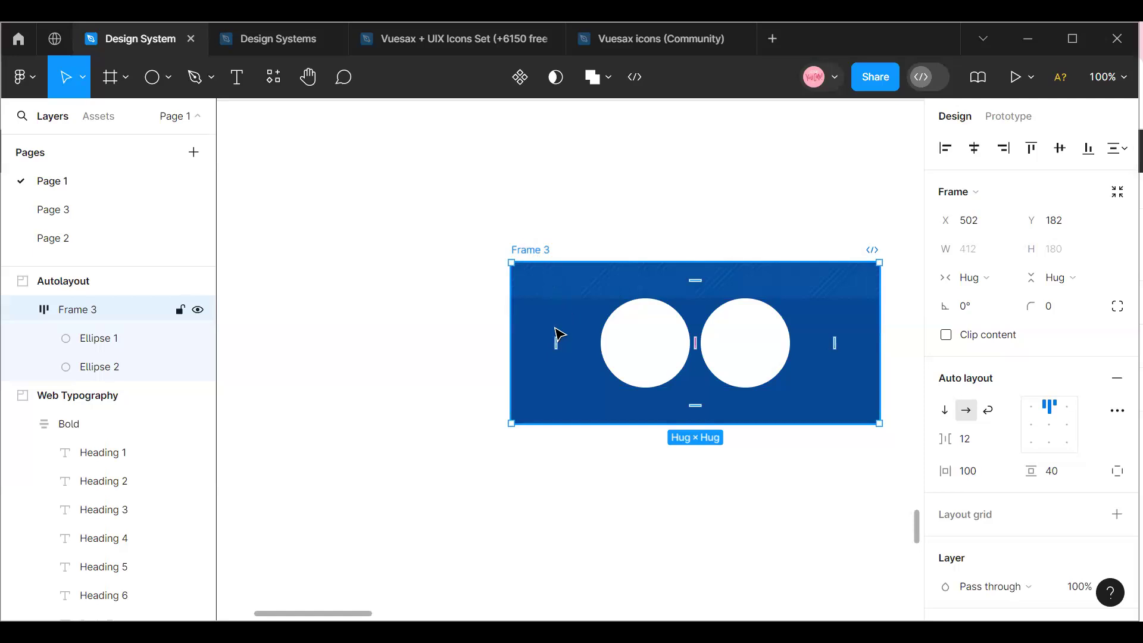
{"action": "left_click", "coordinate": [629, 342]}
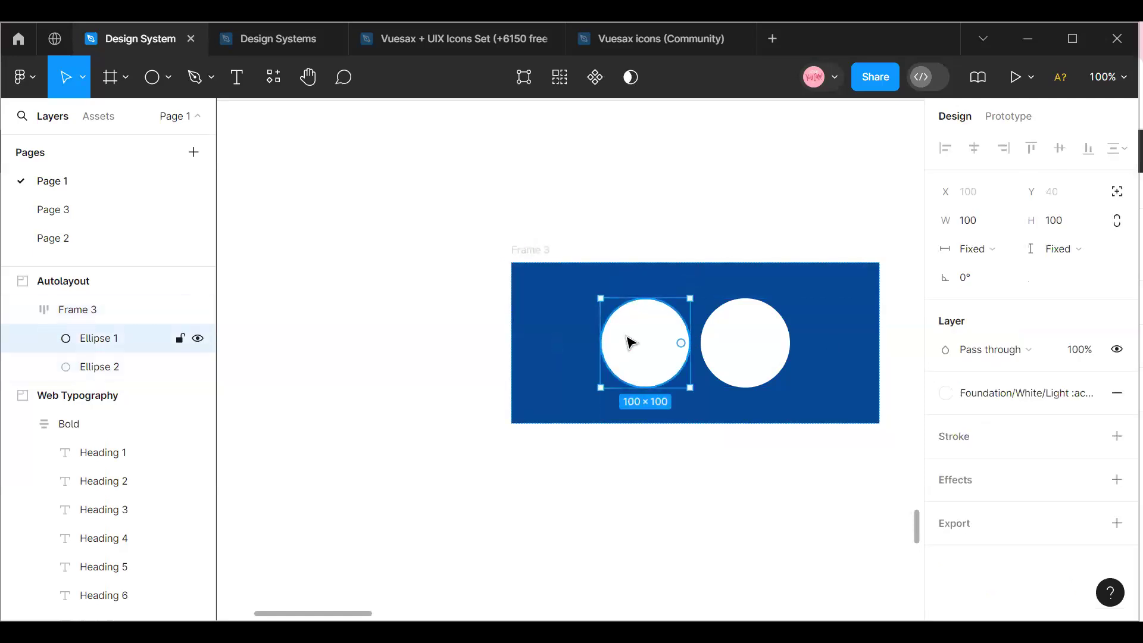
{"action": "key", "text": "ctrl+d"}
{"action": "left_click_drag", "start_coordinate": [783, 350], "coordinate": [523, 501]}
Duplicate the second circle three times inside the auto layout frame.
{"action": "left_click", "coordinate": [724, 352]}
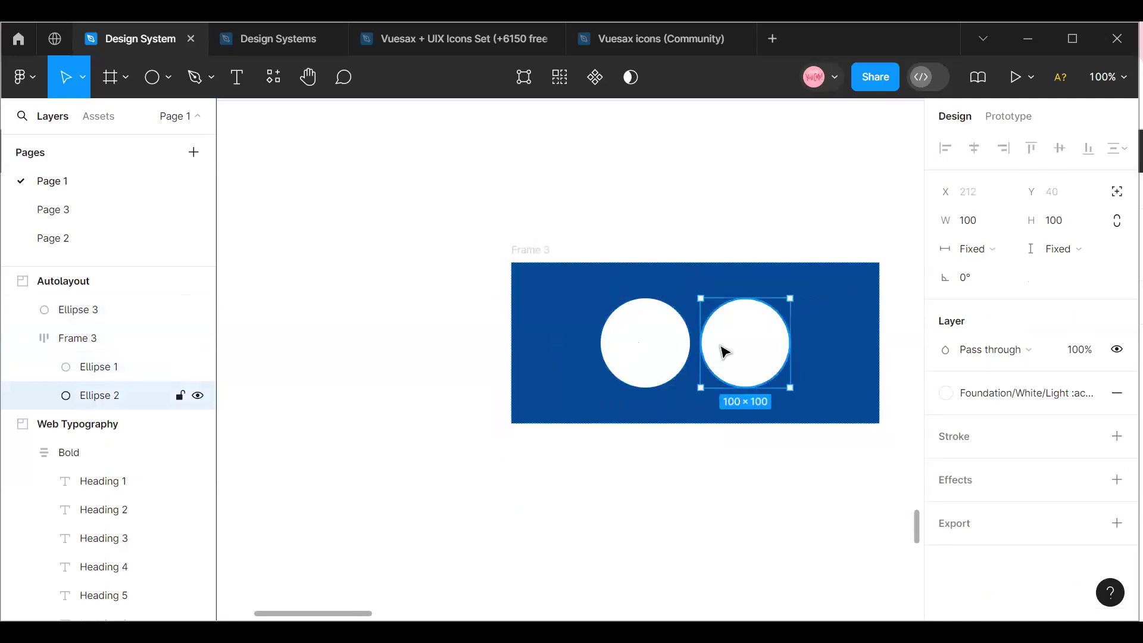
{"action": "key", "text": "ctrl+d"}
{"action": "key", "text": "ctrl+d"}
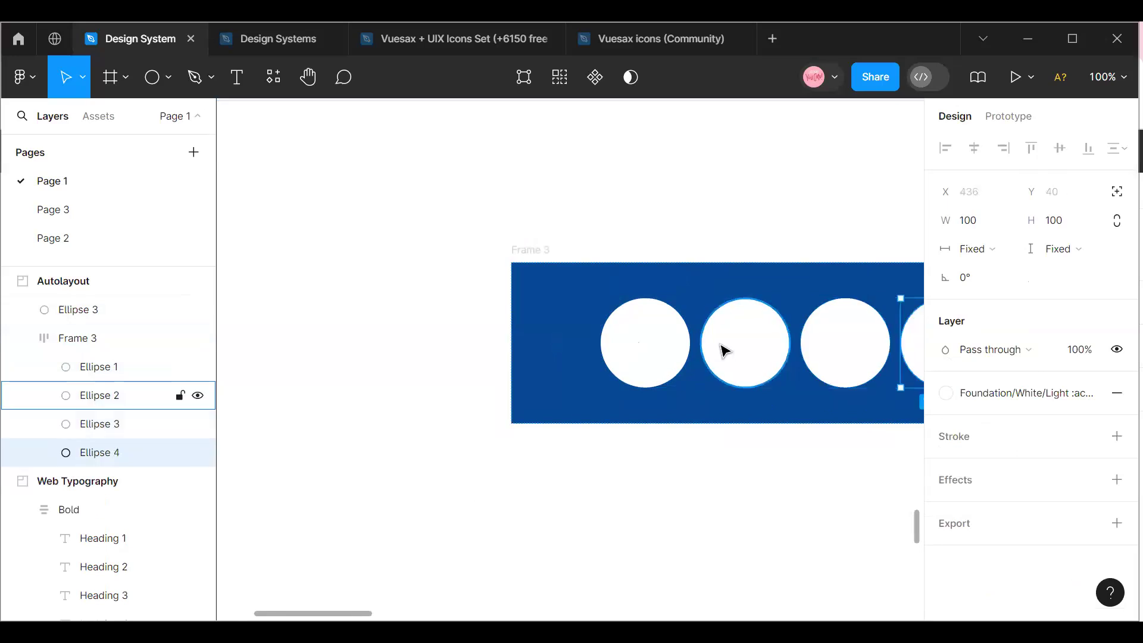
{"action": "key", "text": "ctrl+d"}
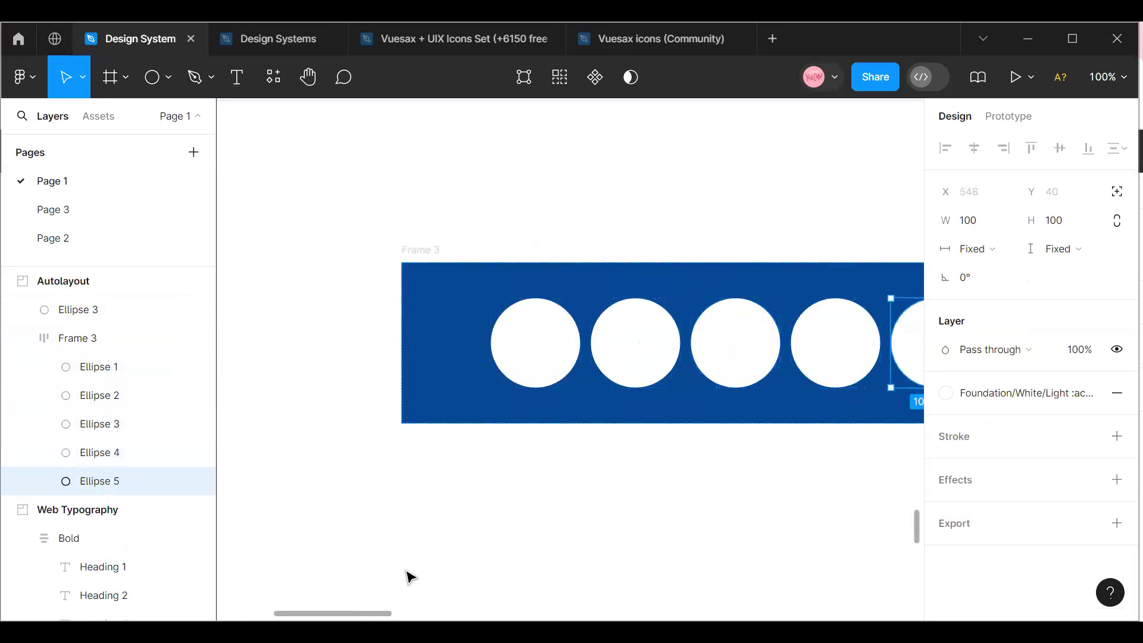
{"action": "scroll", "coordinate": [533, 403], "scroll_direction": "down", "scroll_amount": 2}
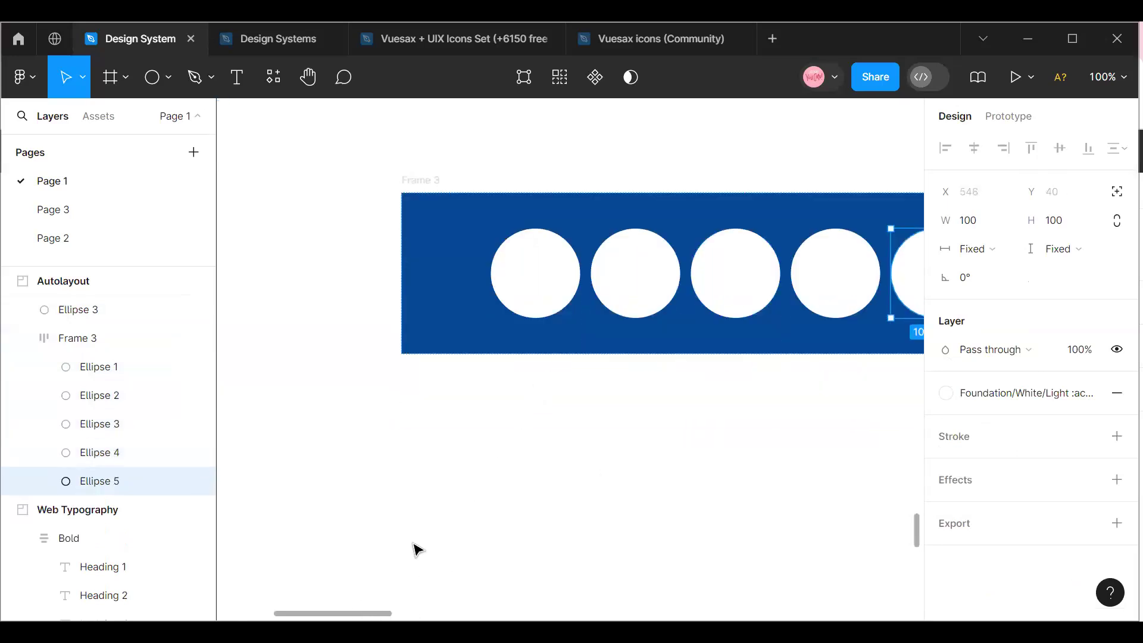
Undo the three duplications of the second circle inside the auto layout frame.
{"action": "left_click", "coordinate": [429, 204]}
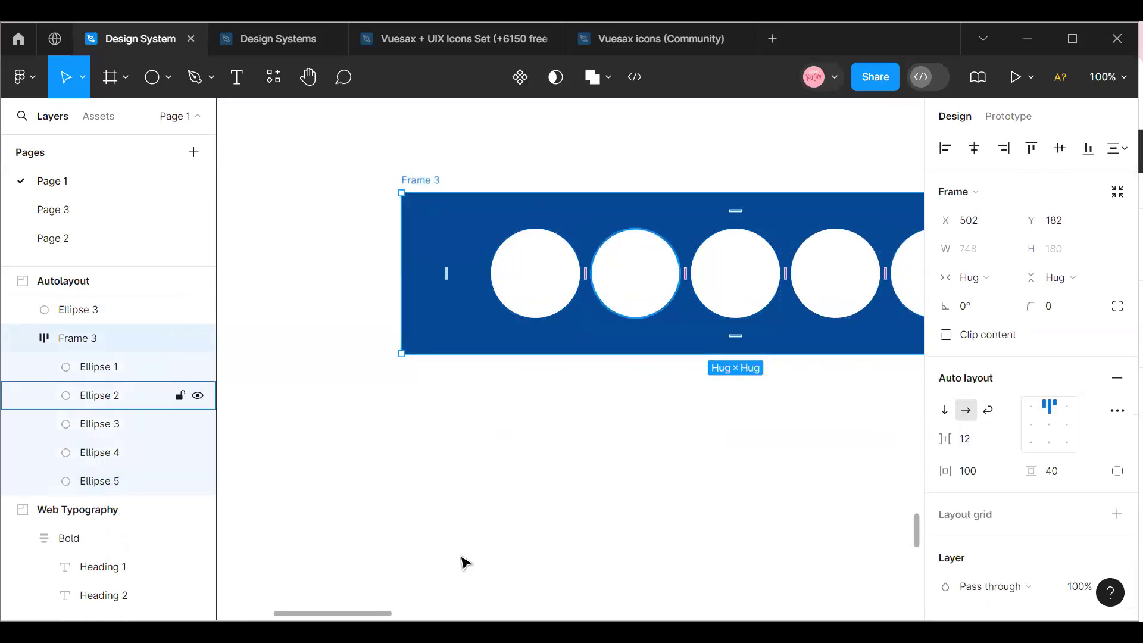
{"action": "scroll", "coordinate": [539, 503], "scroll_direction": "down", "scroll_amount": 2}
{"action": "scroll", "coordinate": [566, 452], "scroll_direction": "up", "scroll_amount": 1}
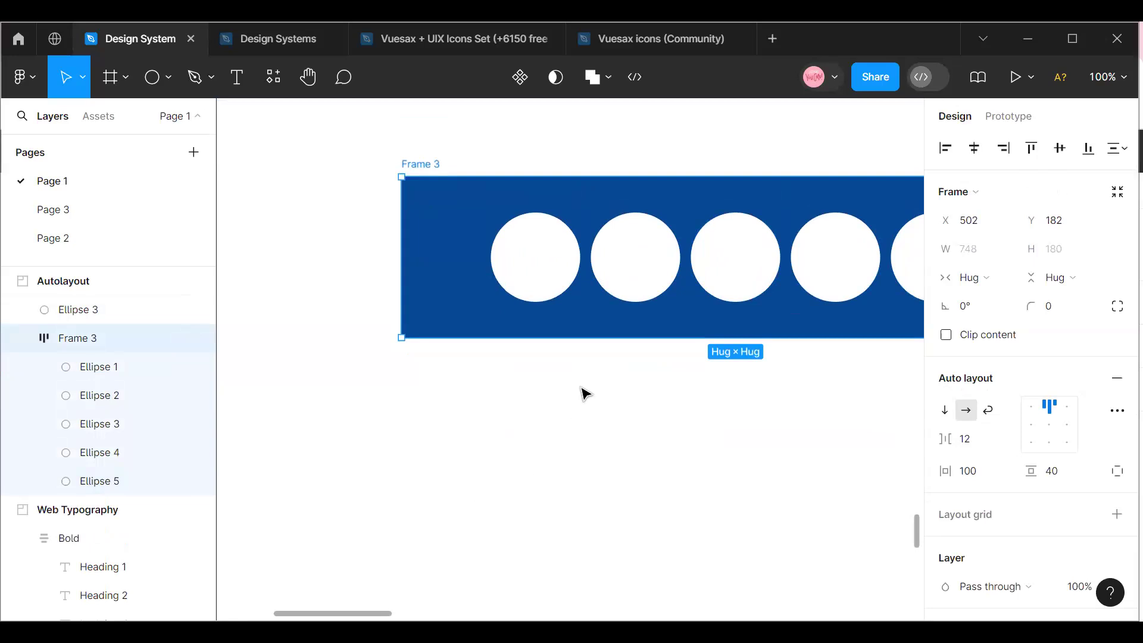
{"action": "key", "text": "ctrl+z"}
{"action": "key", "text": "ctrl+z"}
{"action": "key", "text": "ctrl+z"}
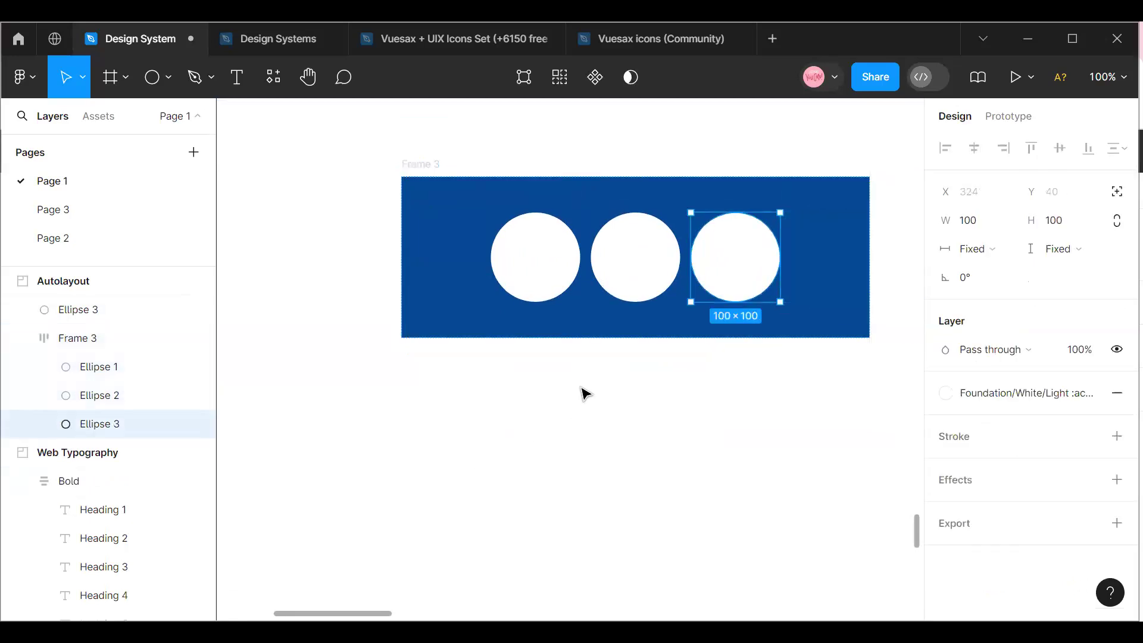
{"action": "key", "text": "ctrl+z"}
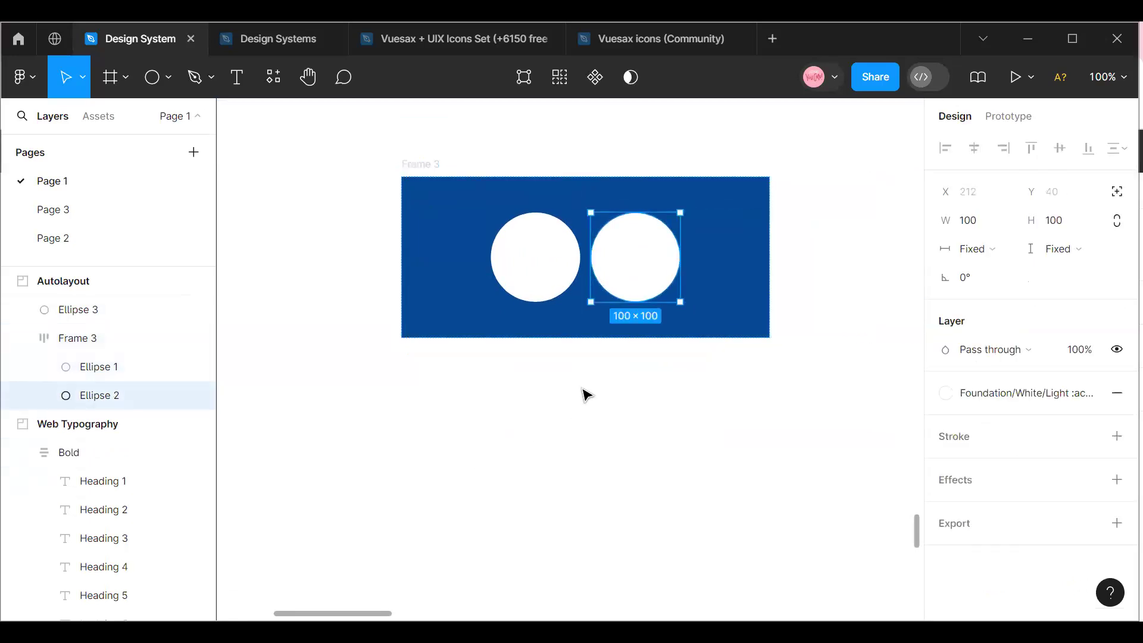
{"action": "key", "text": "ctrl+z"}
Delete the second circle from the auto layout frame.
{"action": "left_click", "coordinate": [463, 381]}
{"action": "left_click", "coordinate": [639, 291]}
{"action": "key", "text": "Delete"}
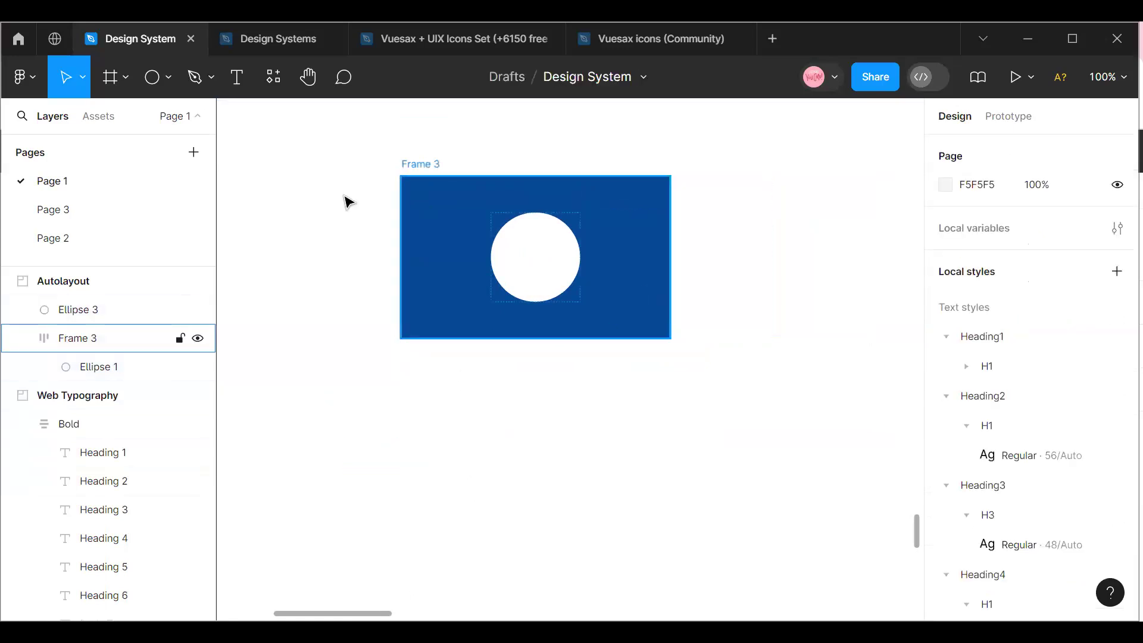
Examine the remaining circle and the horizontal resizing options of its auto layout frame.
{"action": "left_click", "coordinate": [518, 278]}
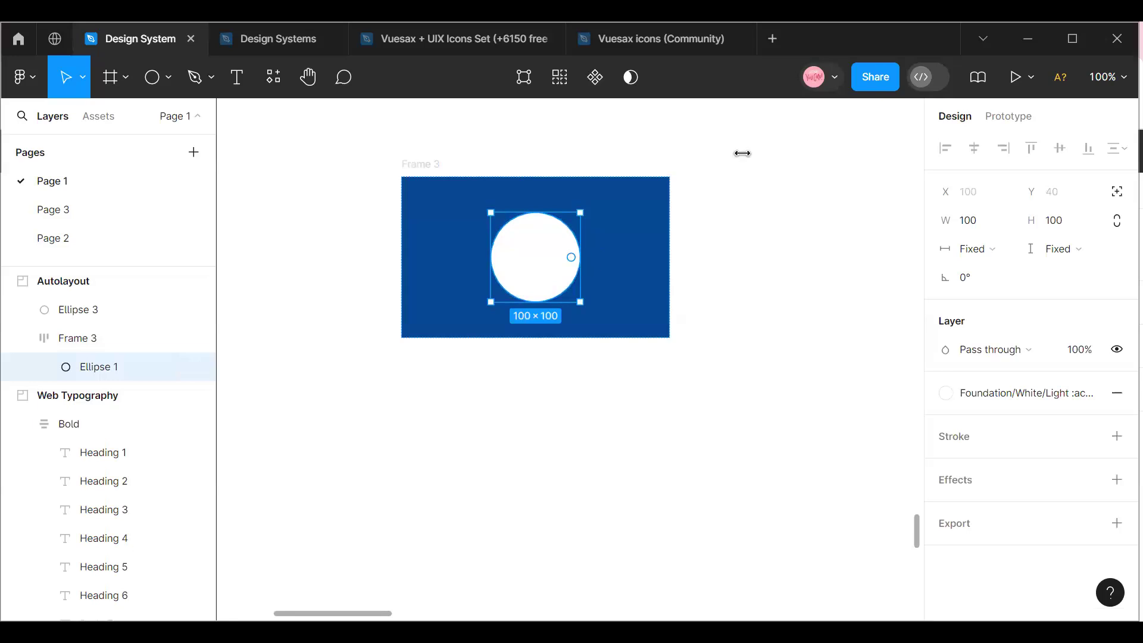
{"action": "left_click", "coordinate": [413, 172]}
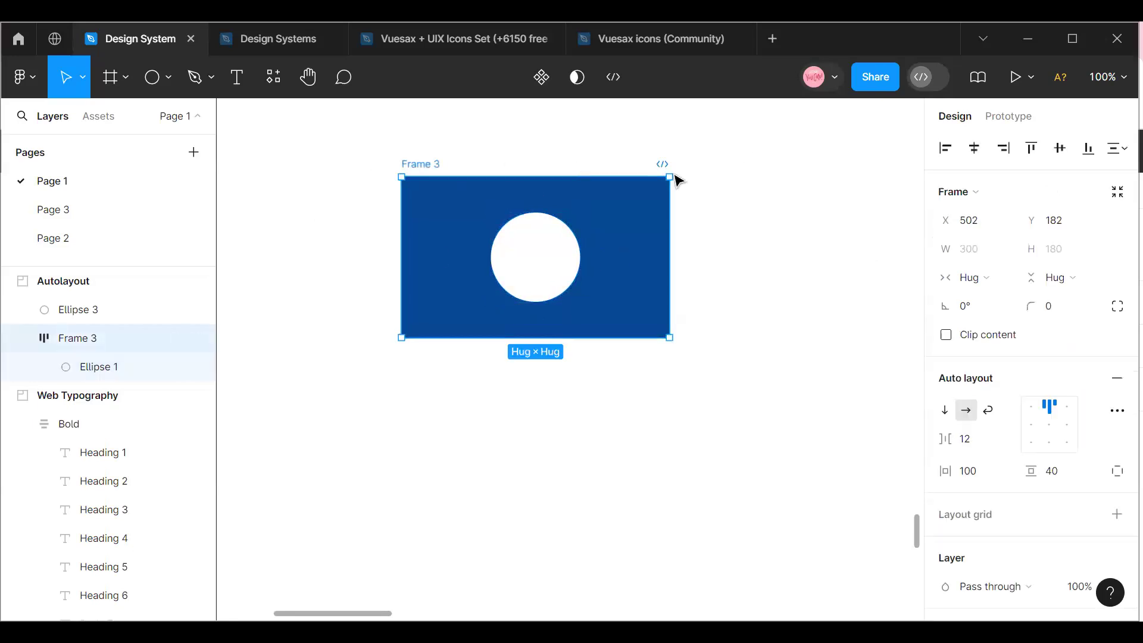
{"action": "left_click", "coordinate": [1000, 278]}
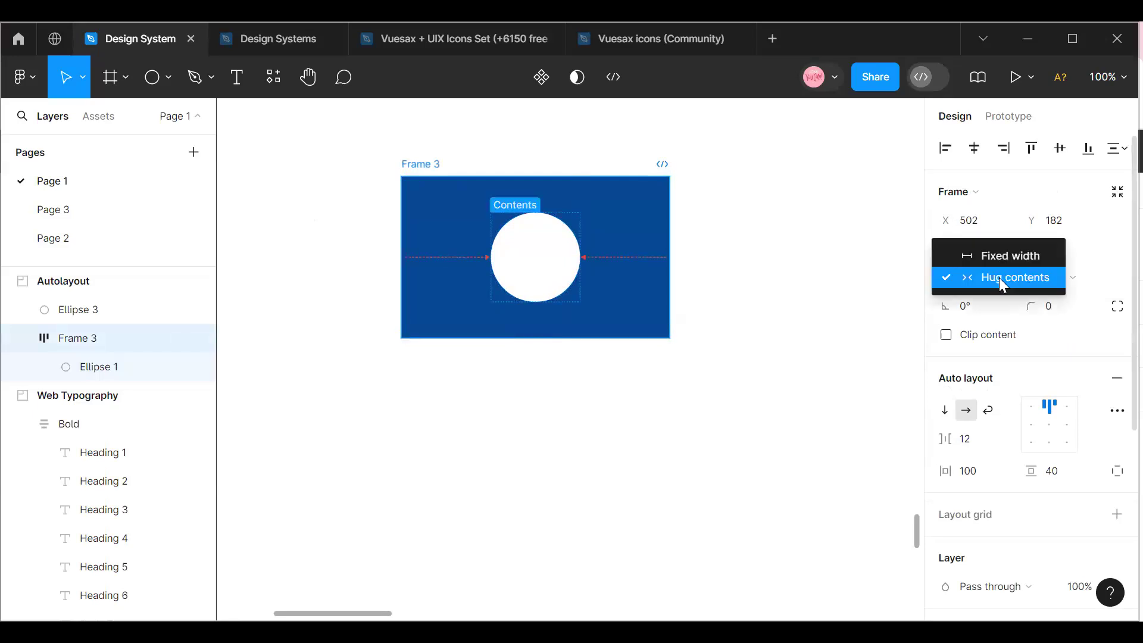
{"action": "left_click", "coordinate": [869, 286]}
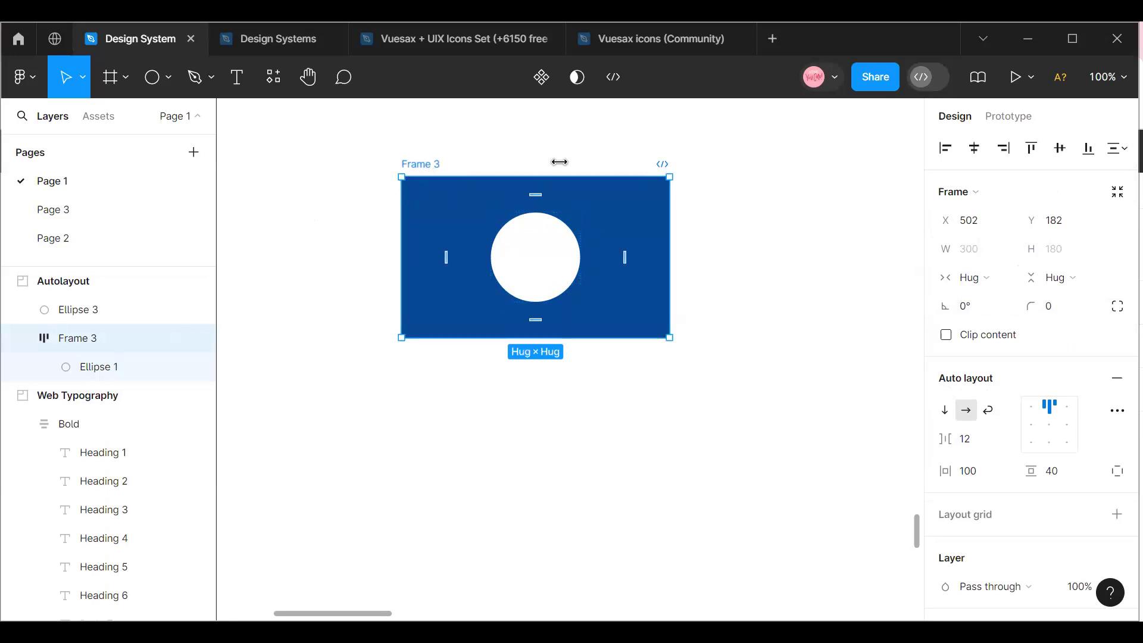
Move the auto layout frame nearer the Autolayout section's upper-left corner, to about X 219, Y 90.
{"action": "left_click", "coordinate": [1107, 76]}
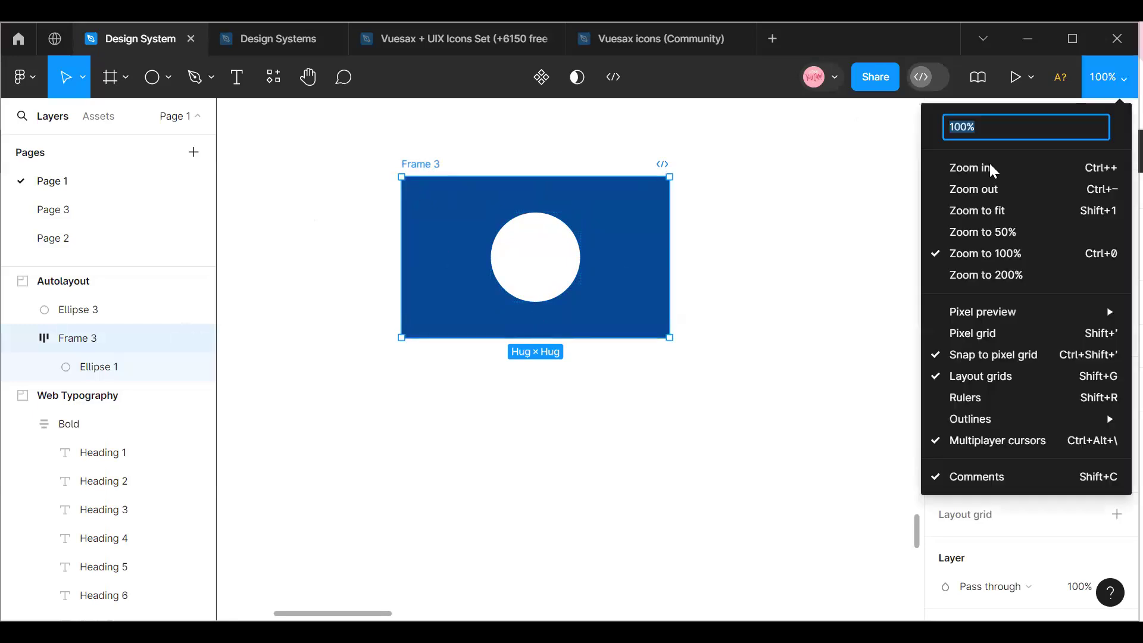
{"action": "left_click", "coordinate": [974, 188]}
{"action": "left_click_drag", "start_coordinate": [523, 325], "coordinate": [396, 284]}
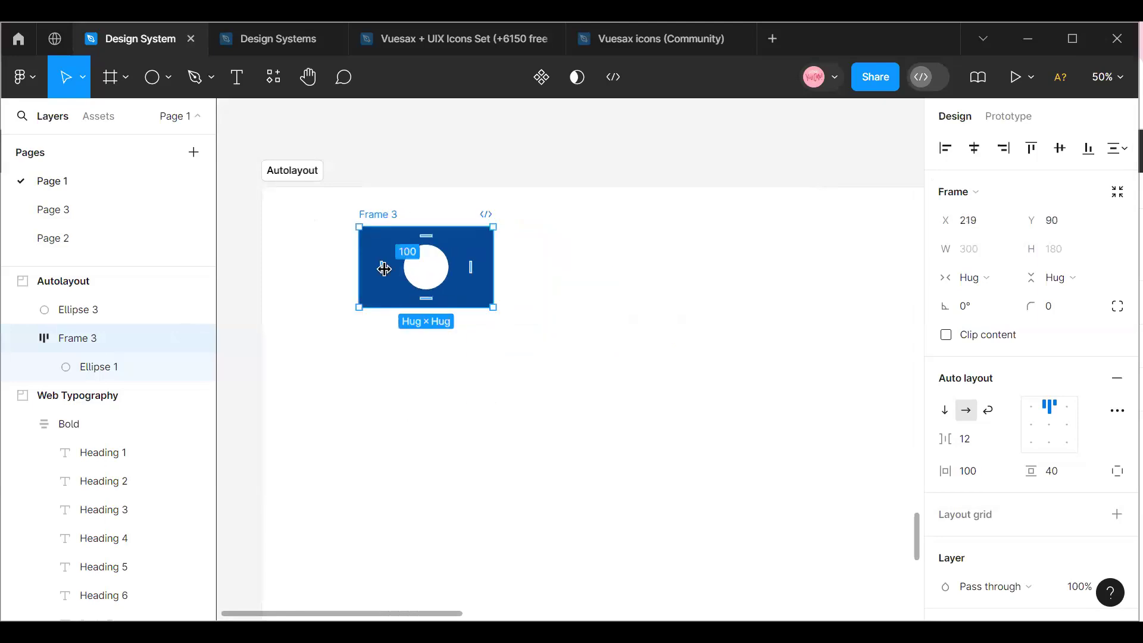
Rename the Autolayout section as Buttons and delete the auto layout frame inside it.
{"action": "left_click", "coordinate": [303, 173]}
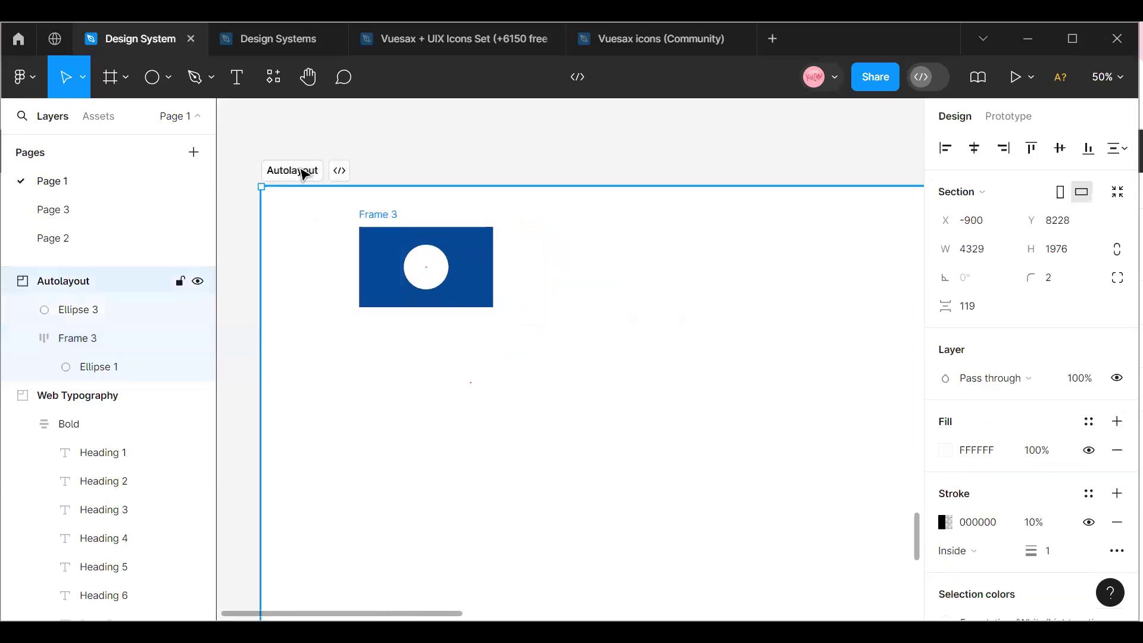
{"action": "type", "text": "B"}
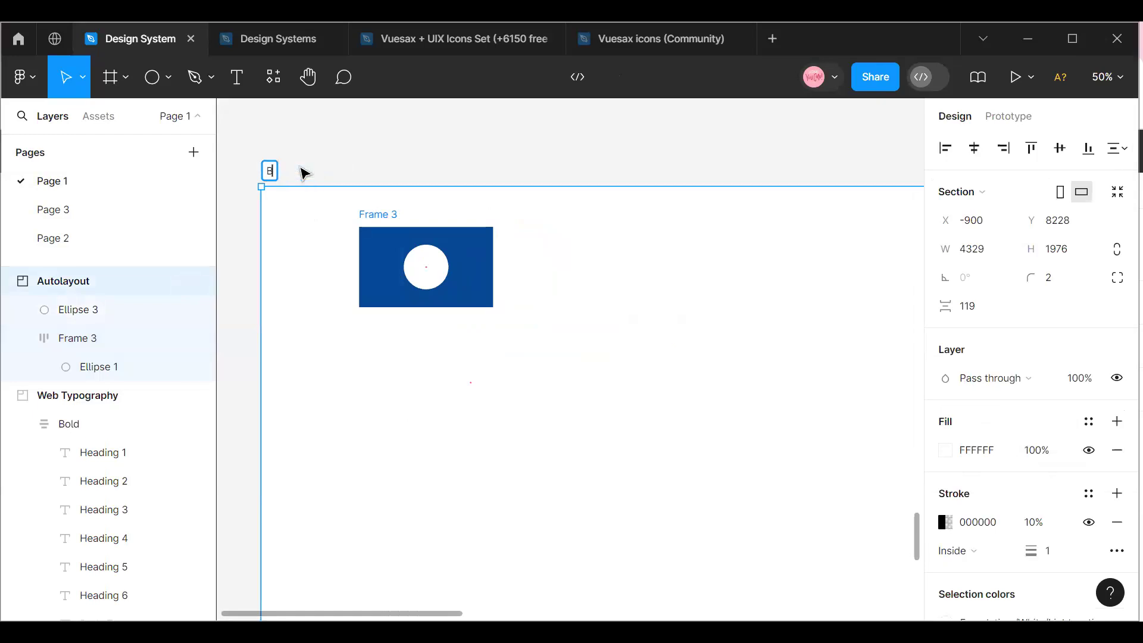
{"action": "type", "text": "uttons"}
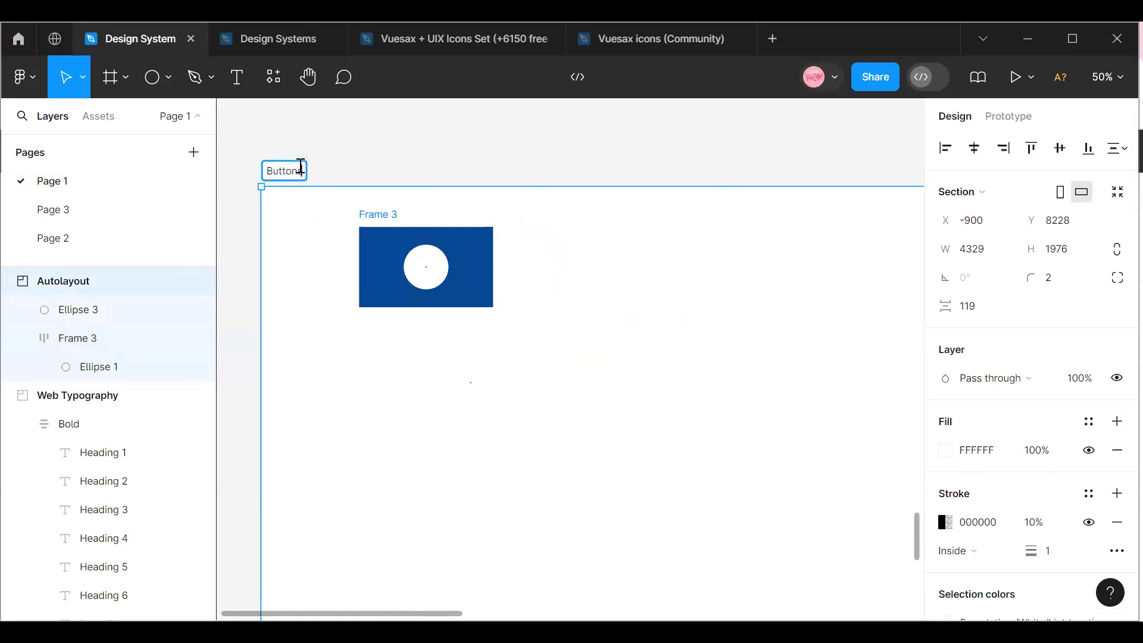
{"action": "left_click", "coordinate": [379, 224]}
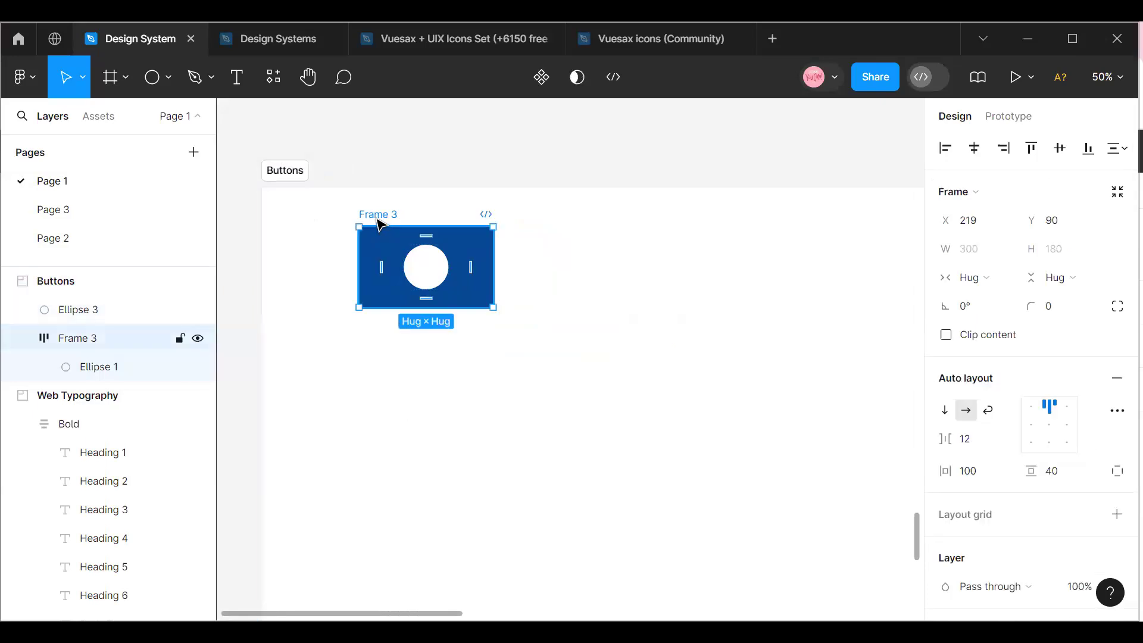
{"action": "key", "text": "Delete"}
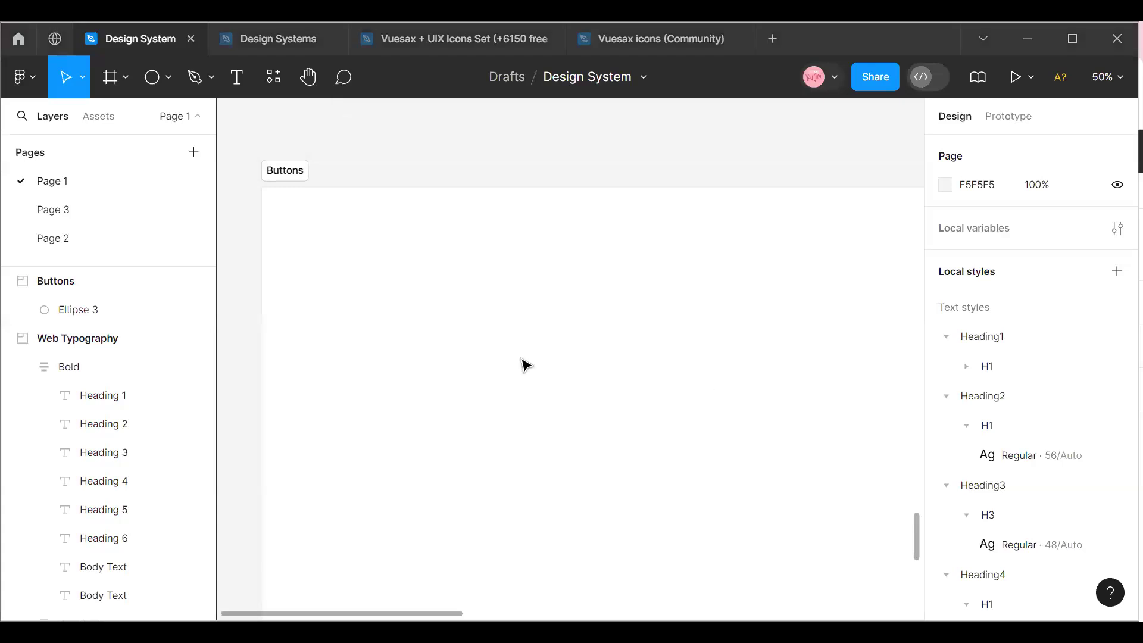
Move the Buttons section up towards the section above it, to about X -910, Y 8000.
{"action": "left_click", "coordinate": [278, 189]}
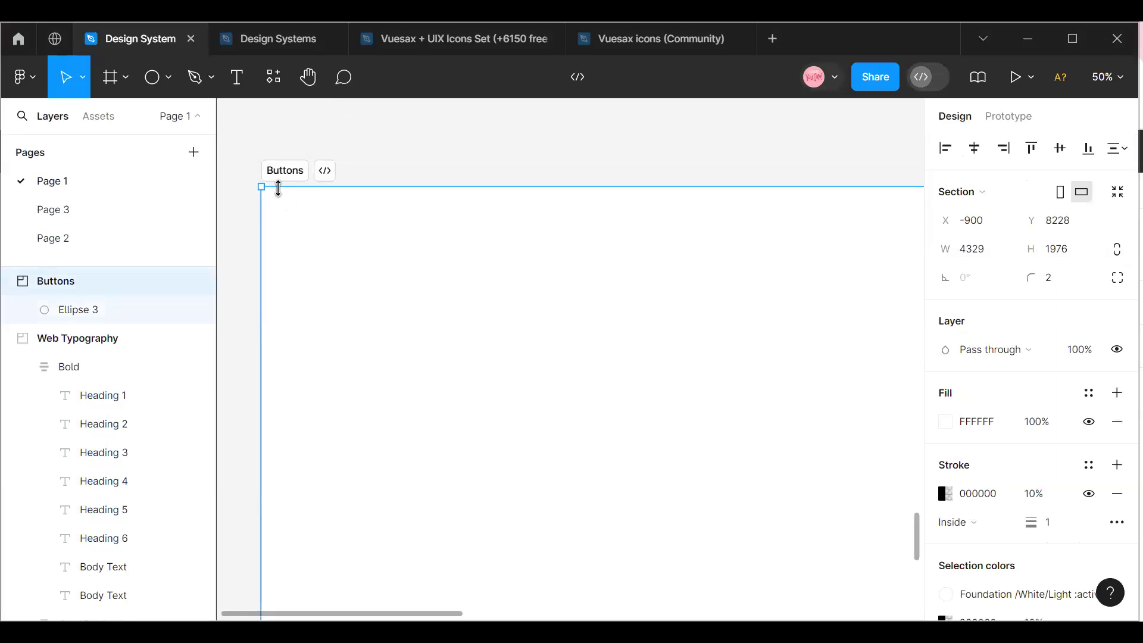
{"action": "scroll", "coordinate": [326, 285], "scroll_direction": "up", "scroll_amount": 2}
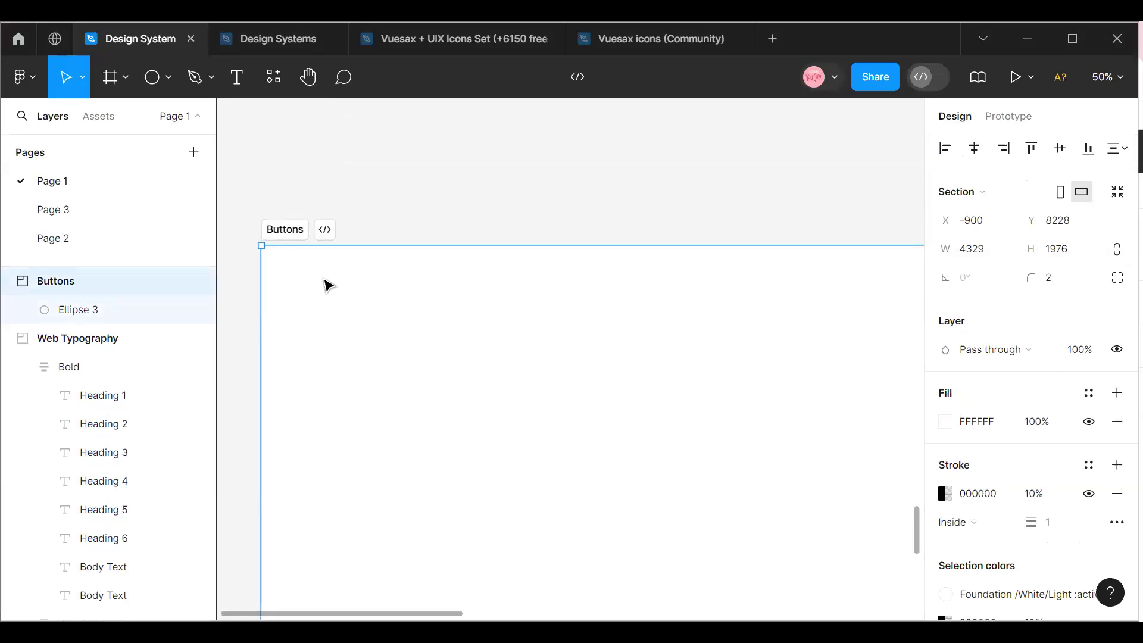
{"action": "left_click_drag", "start_coordinate": [314, 309], "coordinate": [331, 286]}
{"action": "left_click_drag", "start_coordinate": [339, 243], "coordinate": [321, 181]}
{"action": "scroll", "coordinate": [352, 307], "scroll_direction": "up", "scroll_amount": 3}
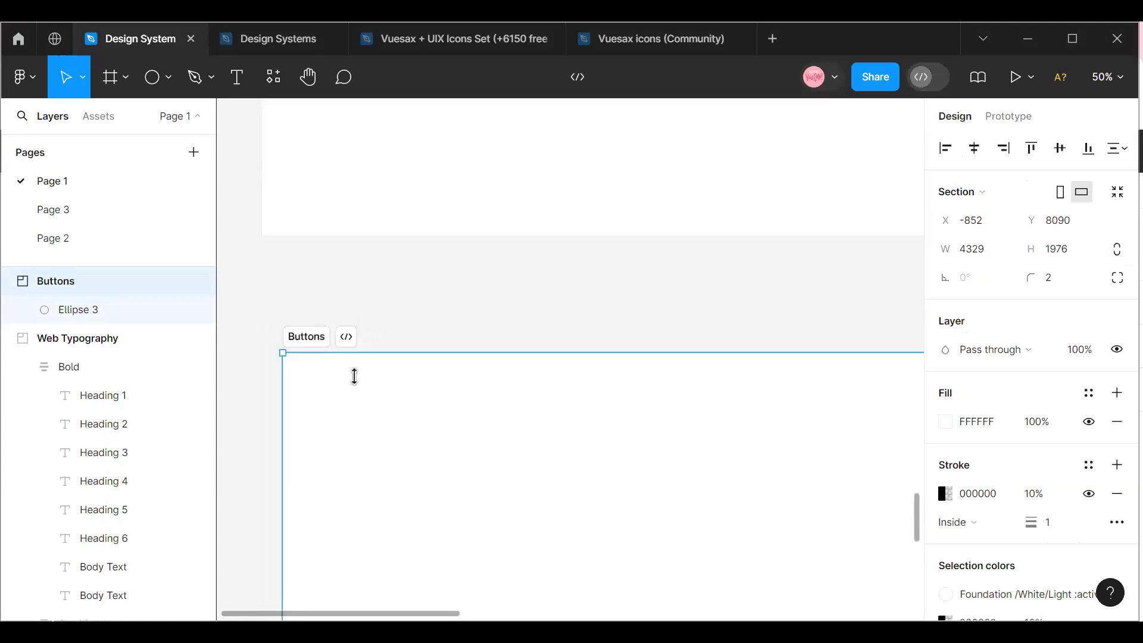
{"action": "left_click_drag", "start_coordinate": [344, 414], "coordinate": [393, 346]}
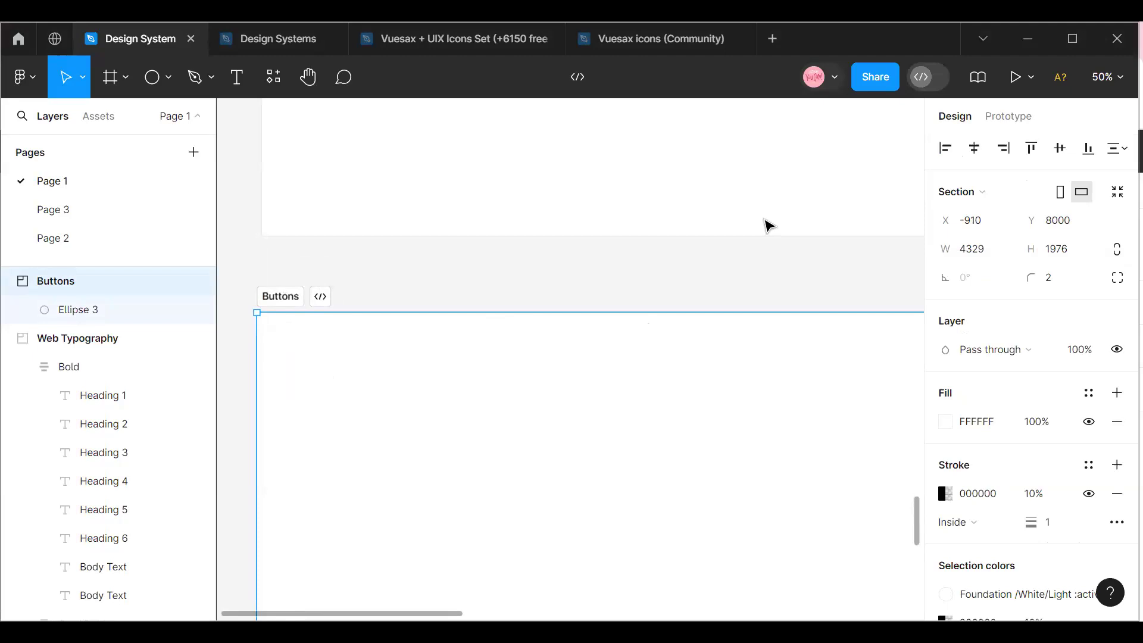
Line up the Buttons section's left edge with the section above, placing it at X -900, Y 7929.
{"action": "left_click", "coordinate": [1107, 78]}
{"action": "left_click", "coordinate": [976, 173]}
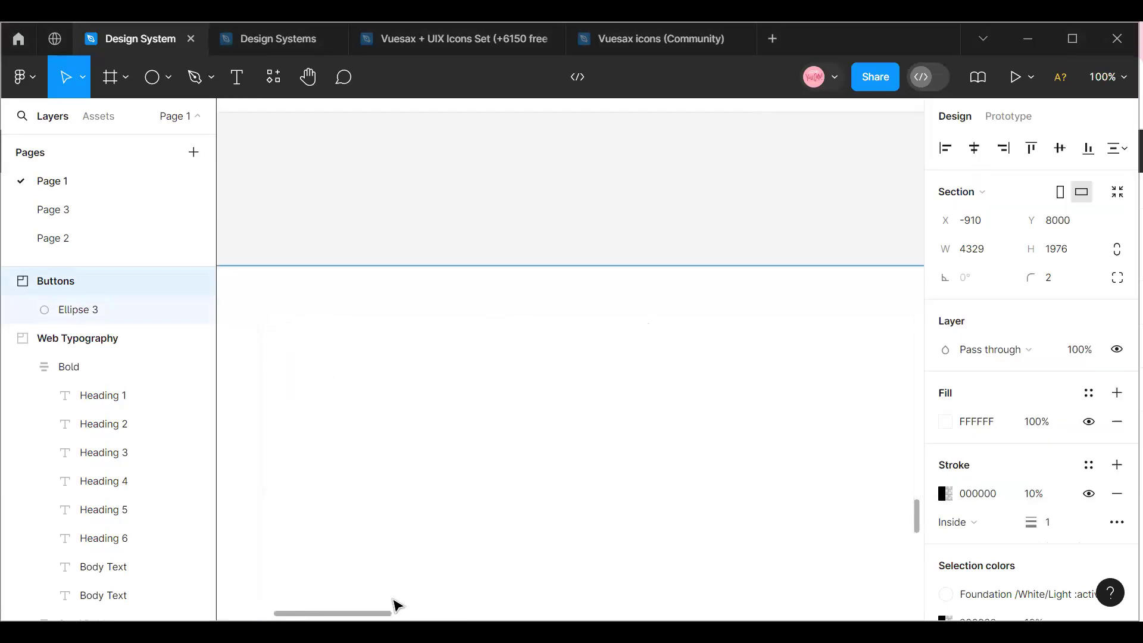
{"action": "left_click_drag", "start_coordinate": [328, 615], "coordinate": [274, 595]}
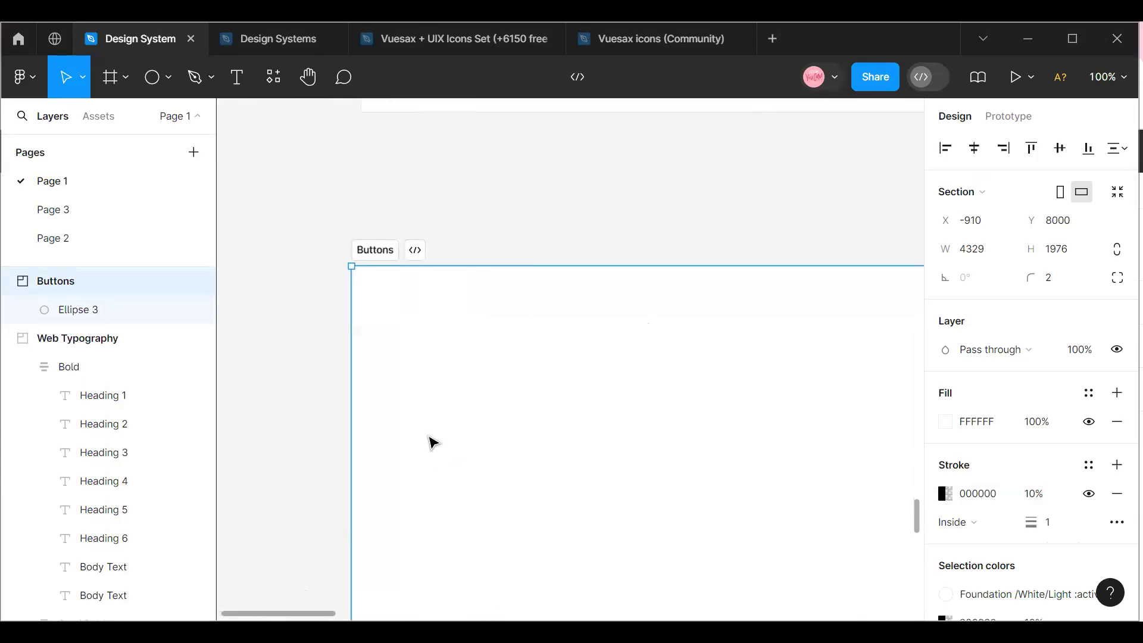
{"action": "left_click_drag", "start_coordinate": [444, 434], "coordinate": [445, 384]}
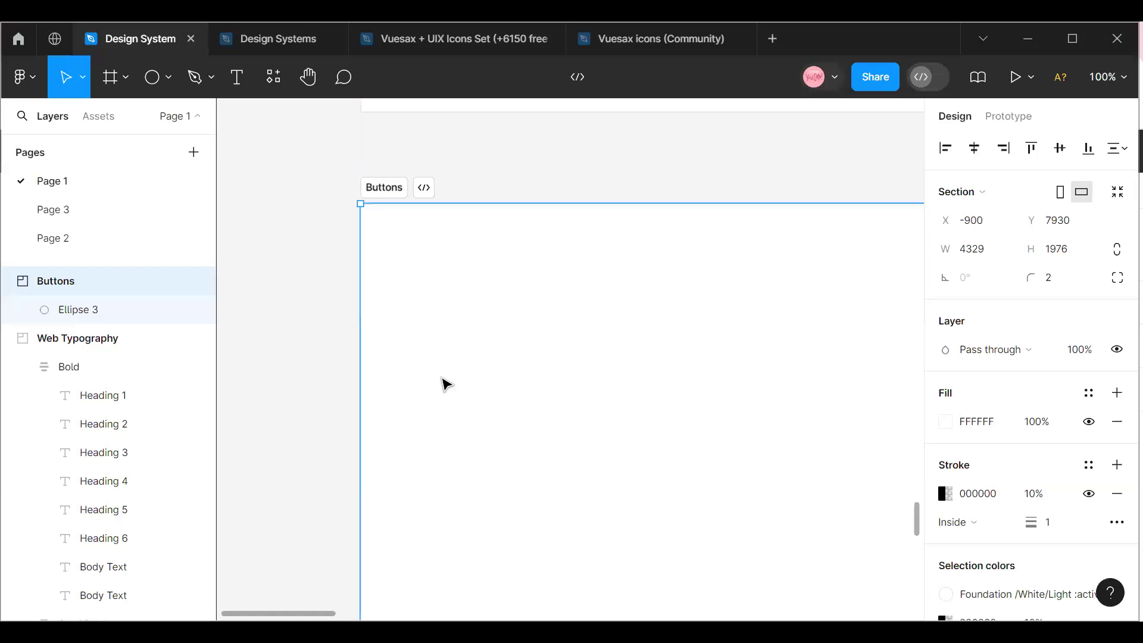
{"action": "scroll", "coordinate": [399, 351], "scroll_direction": "up", "scroll_amount": 2}
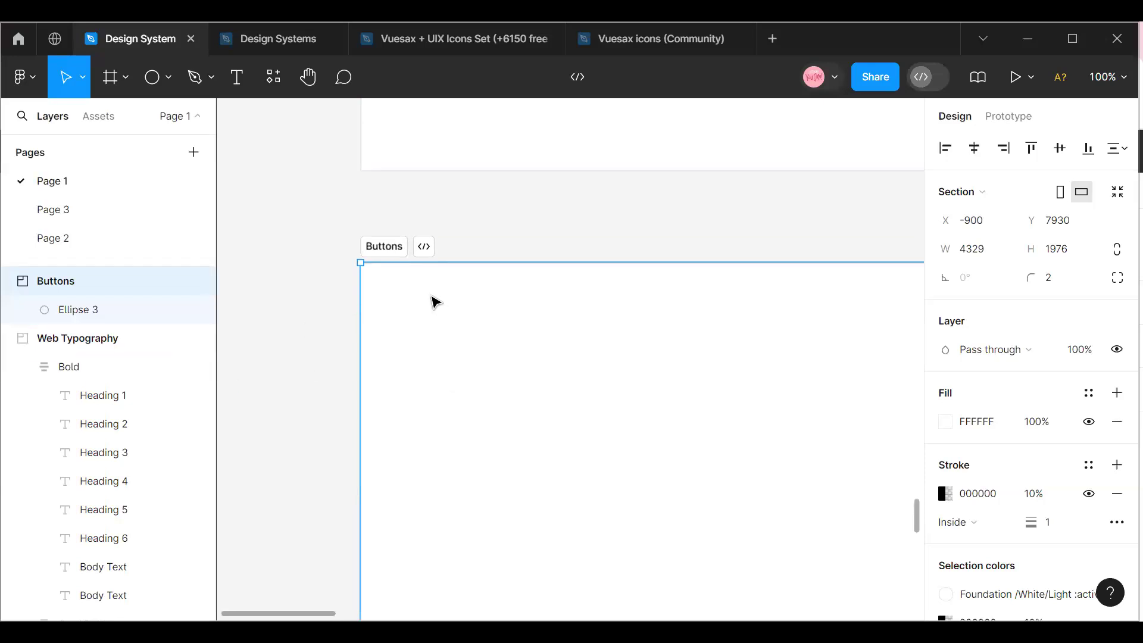
{"action": "left_click_drag", "start_coordinate": [441, 301], "coordinate": [435, 301]}
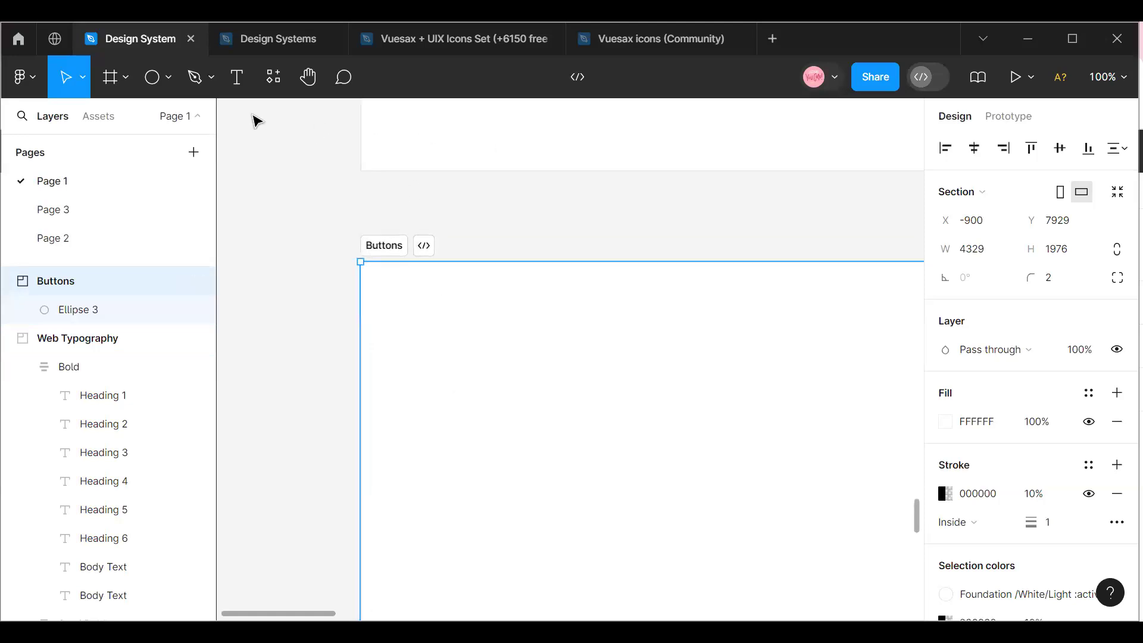
Add a text layer reading "Default" near the upper-left corner of the Buttons section, at about X 20, Y 30.
{"action": "left_click", "coordinate": [1109, 77]}
{"action": "left_click", "coordinate": [997, 163]}
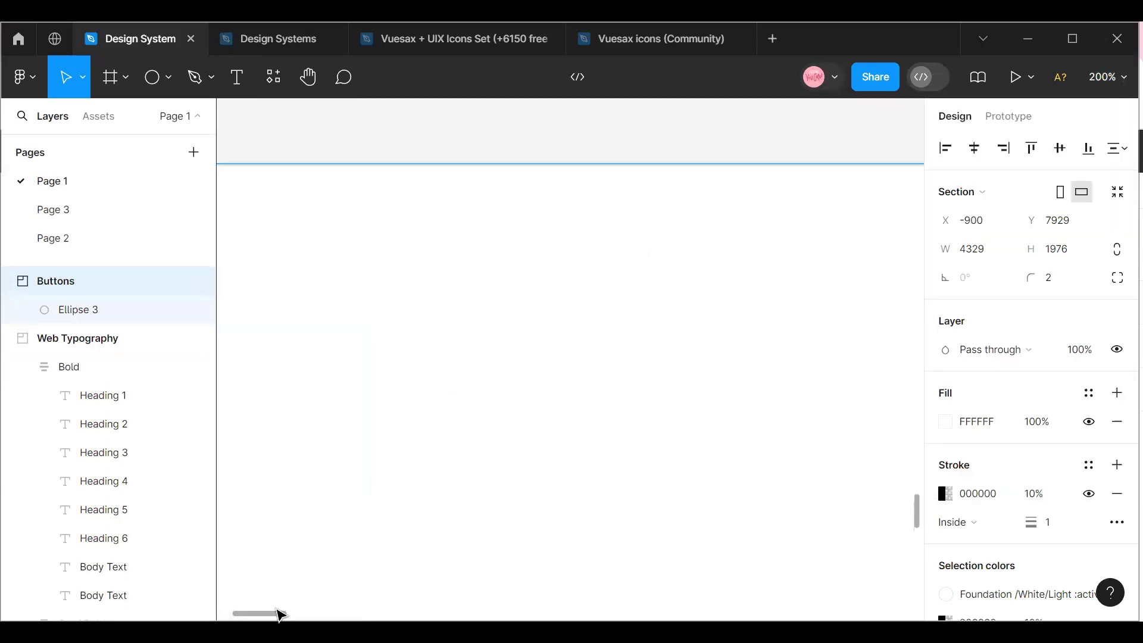
{"action": "mouse_move", "coordinate": [262, 611]}
{"action": "left_mouse_down"}
{"action": "mouse_move", "coordinate": [234, 615]}
{"action": "mouse_move", "coordinate": [247, 622]}
{"action": "left_mouse_up"}
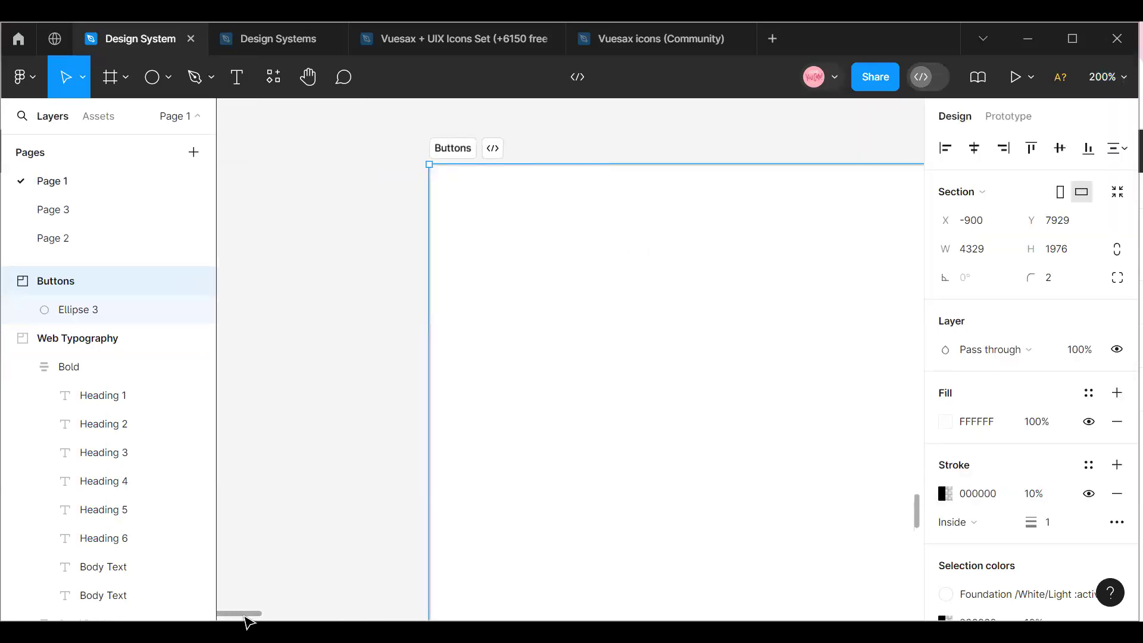
{"action": "key", "text": "t"}
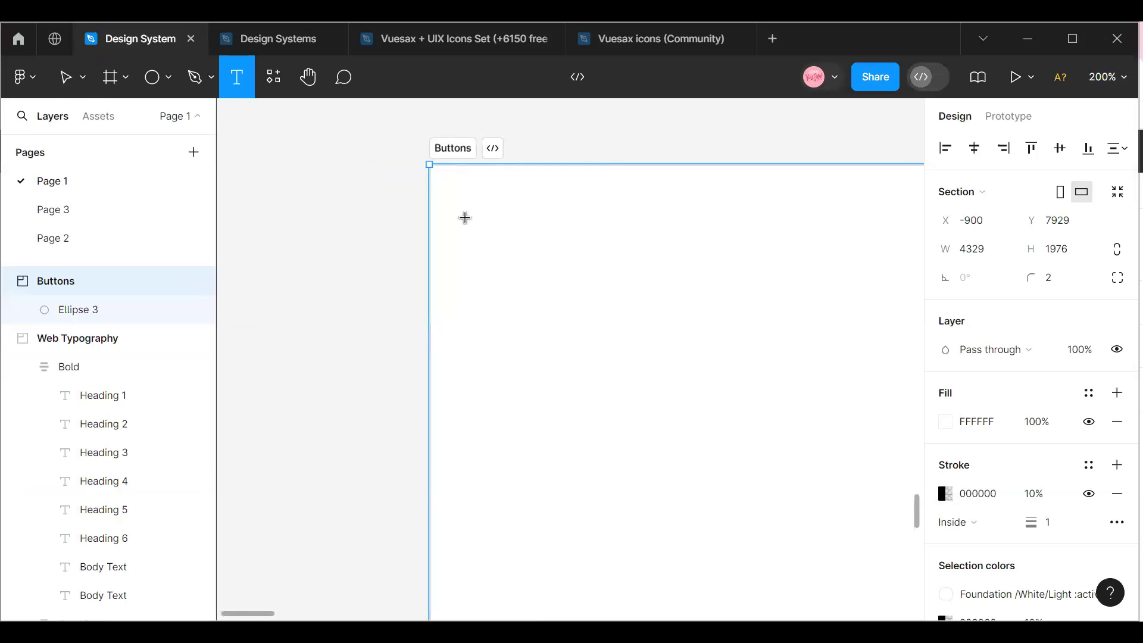
{"action": "left_click", "coordinate": [465, 217]}
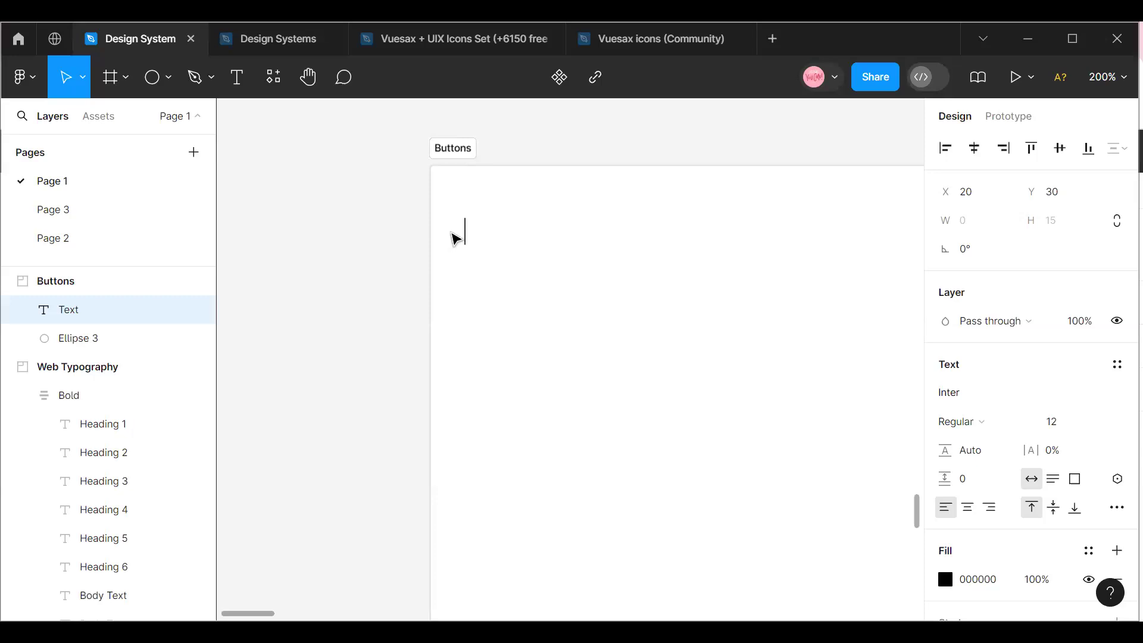
{"action": "type", "text": "d"}
{"action": "key", "text": "BackSpace"}
{"action": "type", "text": "Default"}
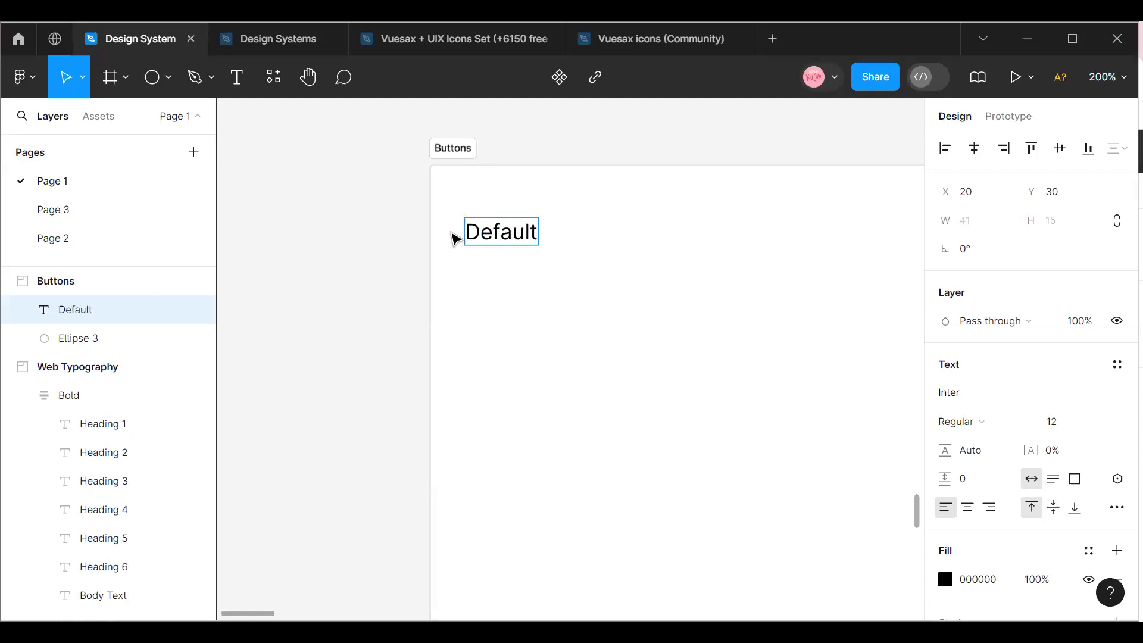
Add the lines "Active", "Hover" and "Disabled" below "Default" in the same text layer.
{"action": "key", "text": "Return"}
{"action": "type", "text": "Active"}
{"action": "key", "text": "Return"}
{"action": "type", "text": "Hover"}
{"action": "key", "text": "Return"}
{"action": "type", "text": "Dis"}
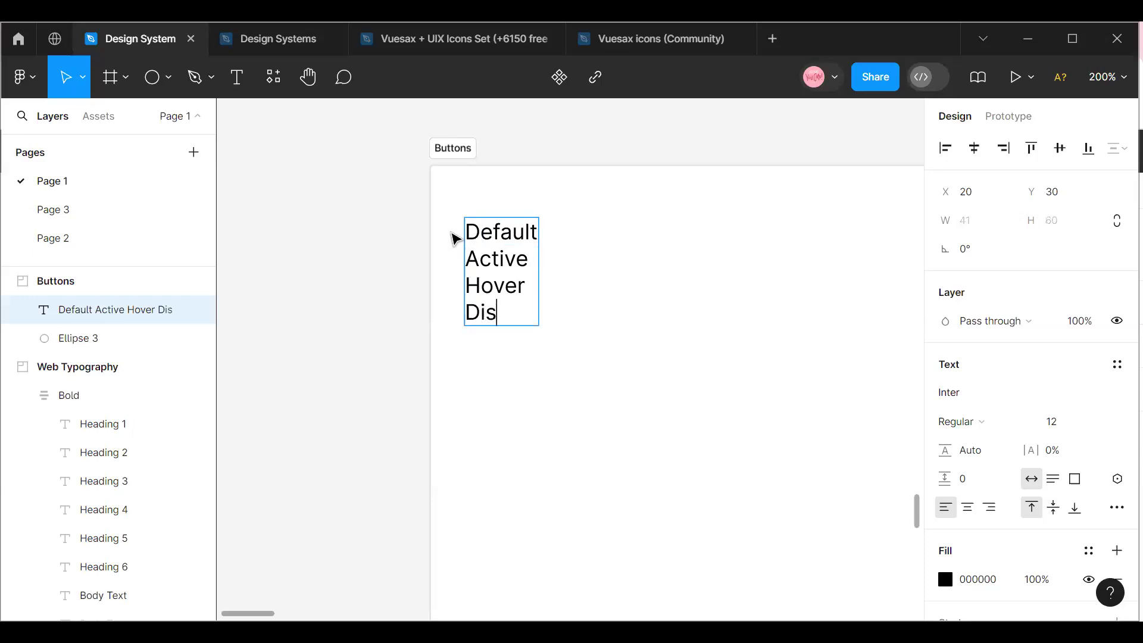
{"action": "type", "text": "abled"}
Add the lines "Linked" and "Outlined" at the end of the button states list.
{"action": "key", "text": "Return"}
{"action": "type", "text": "Linked"}
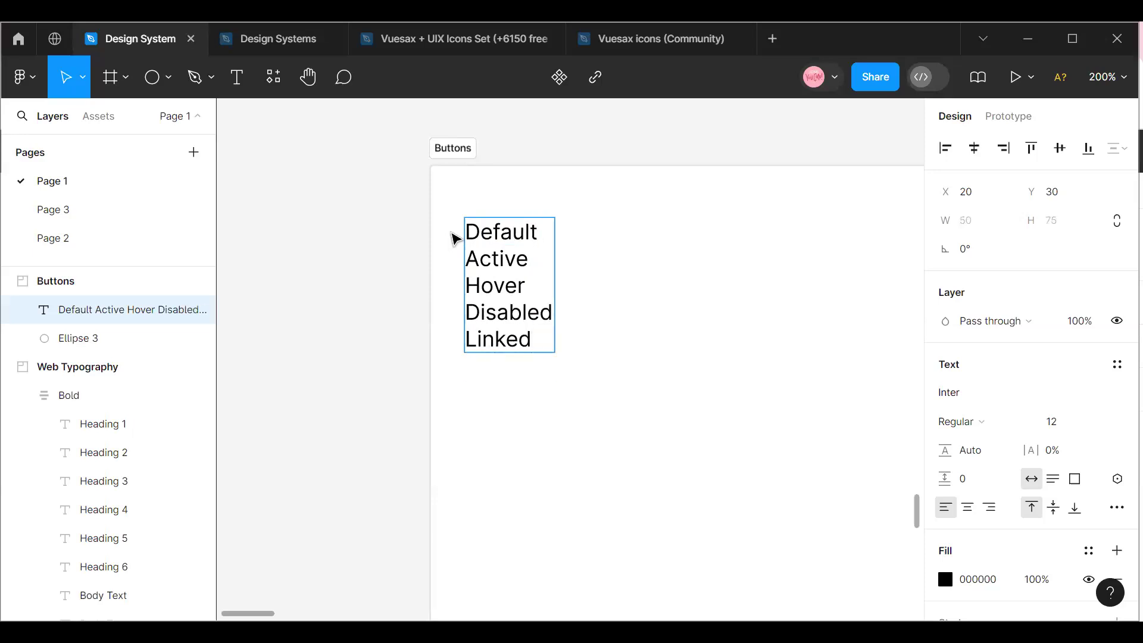
{"action": "key", "text": "Return"}
{"action": "type", "text": "Outlined"}
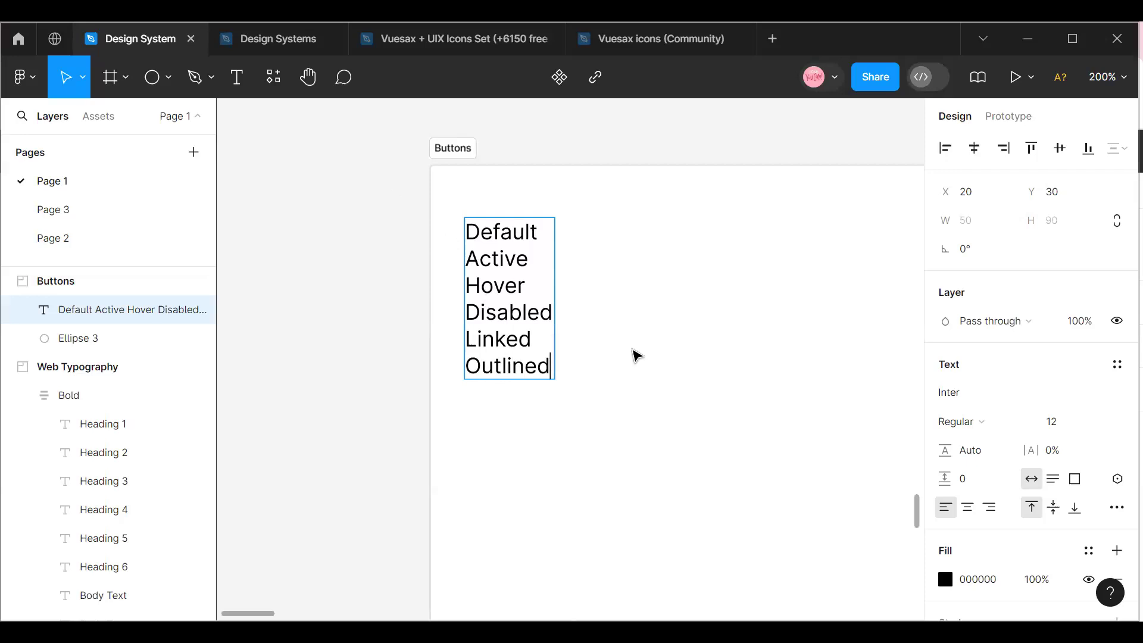
Finish editing the text and reposition it in the Buttons section at about X 26, Y 28.
{"action": "key", "text": "Escape"}
{"action": "mouse_move", "coordinate": [542, 302]}
{"action": "left_mouse_down"}
{"action": "mouse_move", "coordinate": [532, 305]}
{"action": "mouse_move", "coordinate": [544, 301]}
{"action": "left_mouse_up"}
{"action": "left_click_drag", "start_coordinate": [272, 613], "coordinate": [284, 614]}
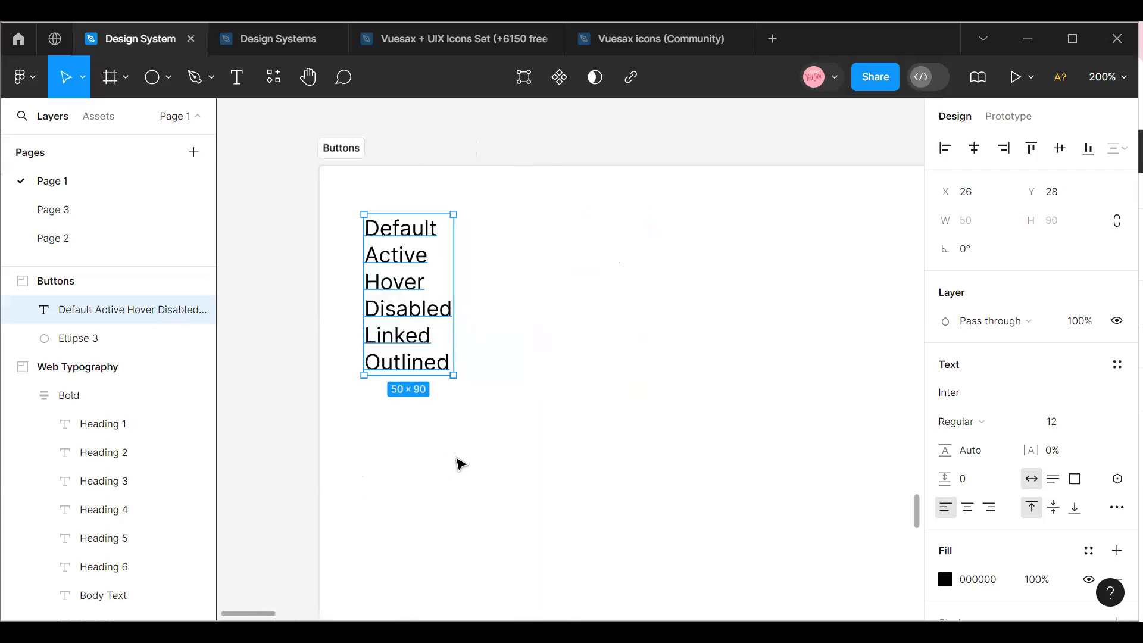
Review the page's existing sections from Buttons up to Colours and back down, including the icons, spacers, layout grid and typography.
{"action": "scroll", "coordinate": [456, 457], "scroll_direction": "up", "scroll_amount": 7}
{"action": "scroll", "coordinate": [450, 453], "scroll_direction": "up", "scroll_amount": 8}
{"action": "scroll", "coordinate": [445, 436], "scroll_direction": "up", "scroll_amount": 15}
{"action": "scroll", "coordinate": [445, 436], "scroll_direction": "up", "scroll_amount": 4}
{"action": "scroll", "coordinate": [443, 434], "scroll_direction": "up", "scroll_amount": 20}
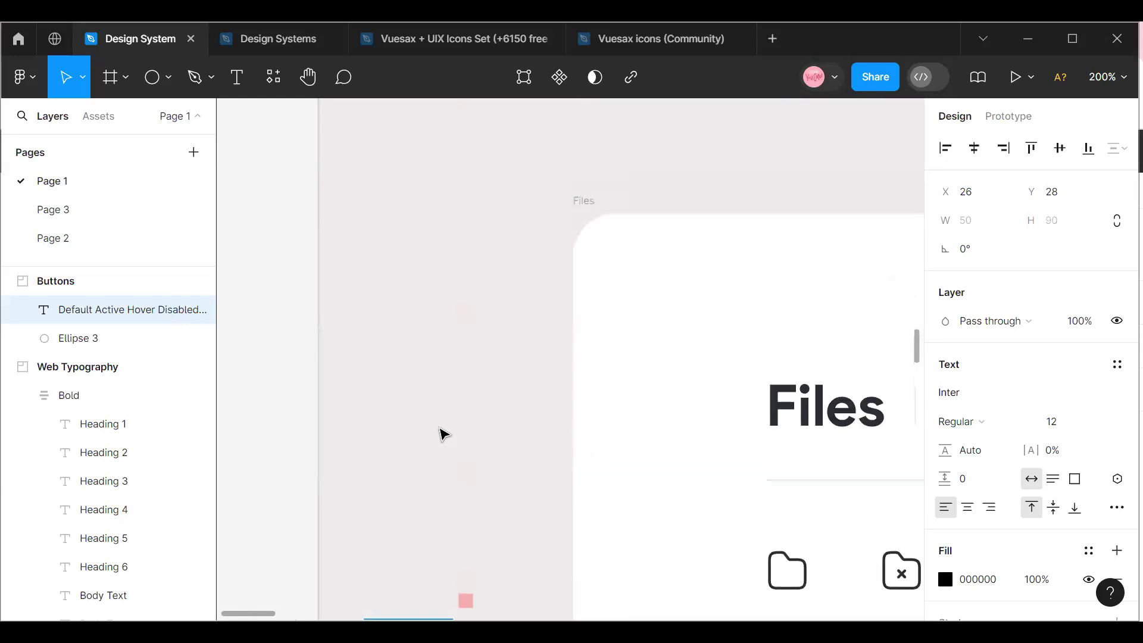
{"action": "scroll", "coordinate": [444, 434], "scroll_direction": "up", "scroll_amount": 12}
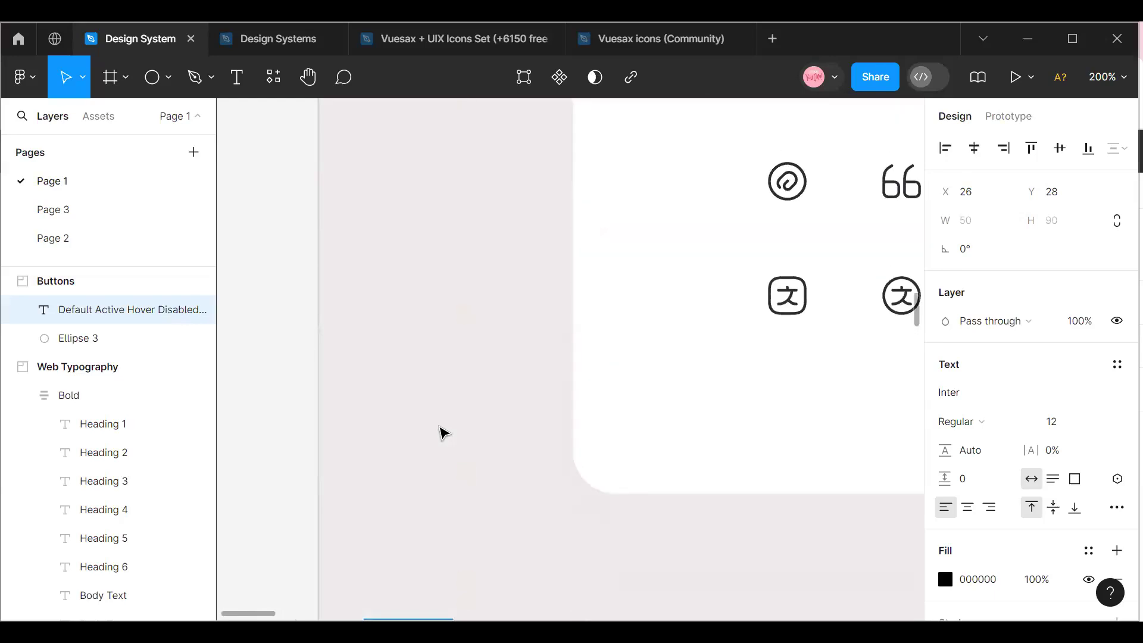
{"action": "left_click", "coordinate": [1108, 77]}
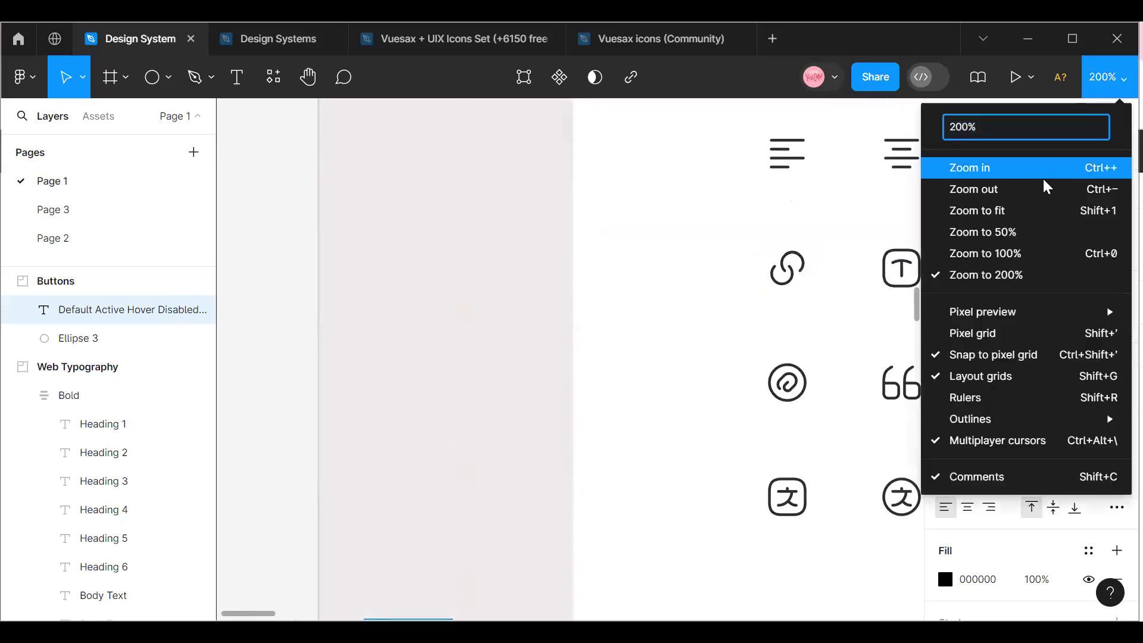
{"action": "left_click", "coordinate": [1043, 182]}
{"action": "scroll", "coordinate": [775, 340], "scroll_direction": "up", "scroll_amount": 15}
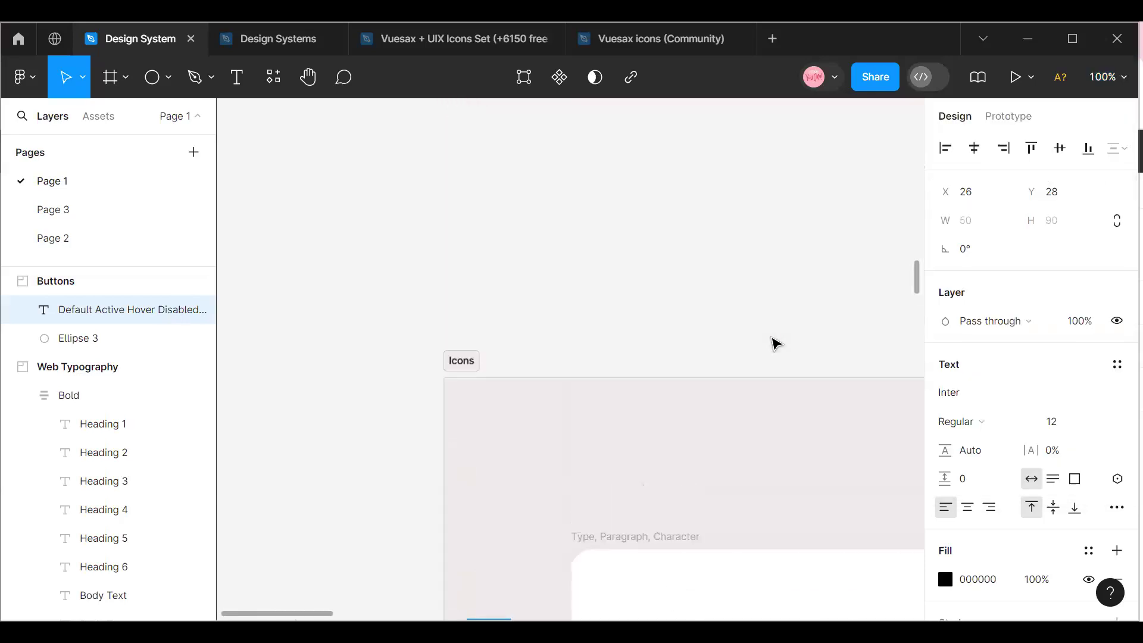
{"action": "scroll", "coordinate": [775, 344], "scroll_direction": "up", "scroll_amount": 15}
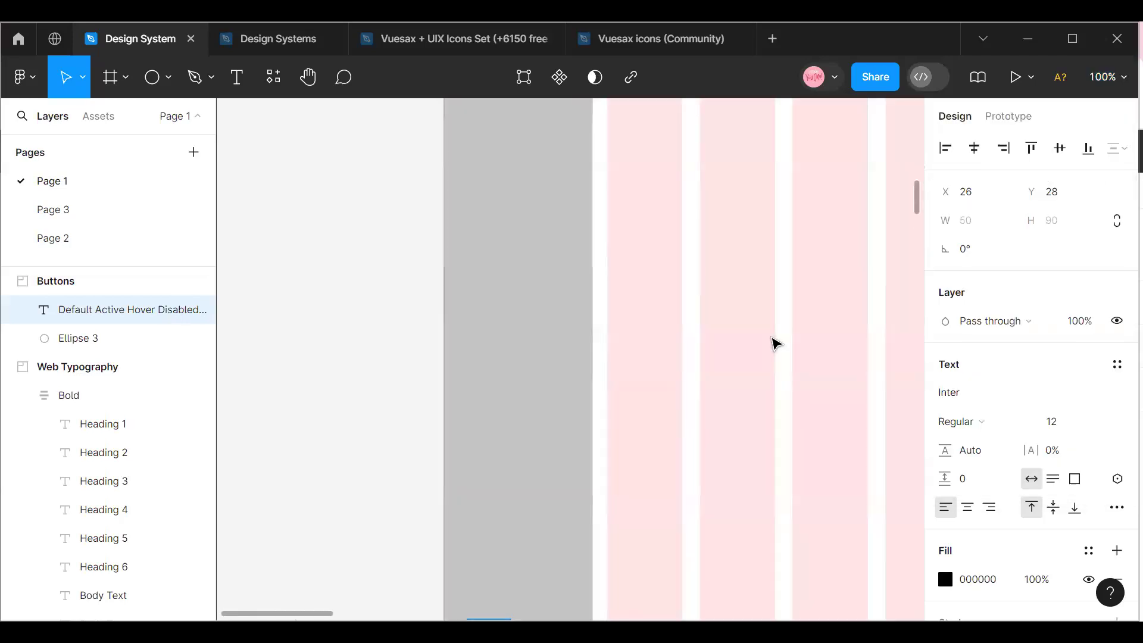
{"action": "scroll", "coordinate": [775, 344], "scroll_direction": "up", "scroll_amount": 15}
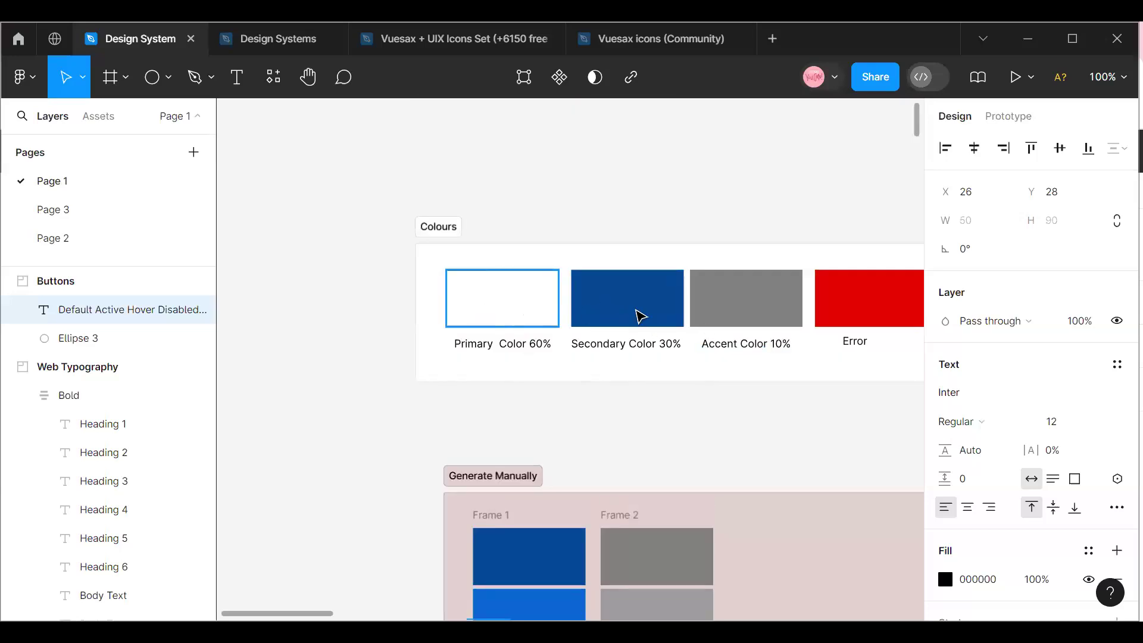
{"action": "scroll", "coordinate": [634, 314], "scroll_direction": "down", "scroll_amount": 2}
{"action": "scroll", "coordinate": [634, 314], "scroll_direction": "down", "scroll_amount": 20}
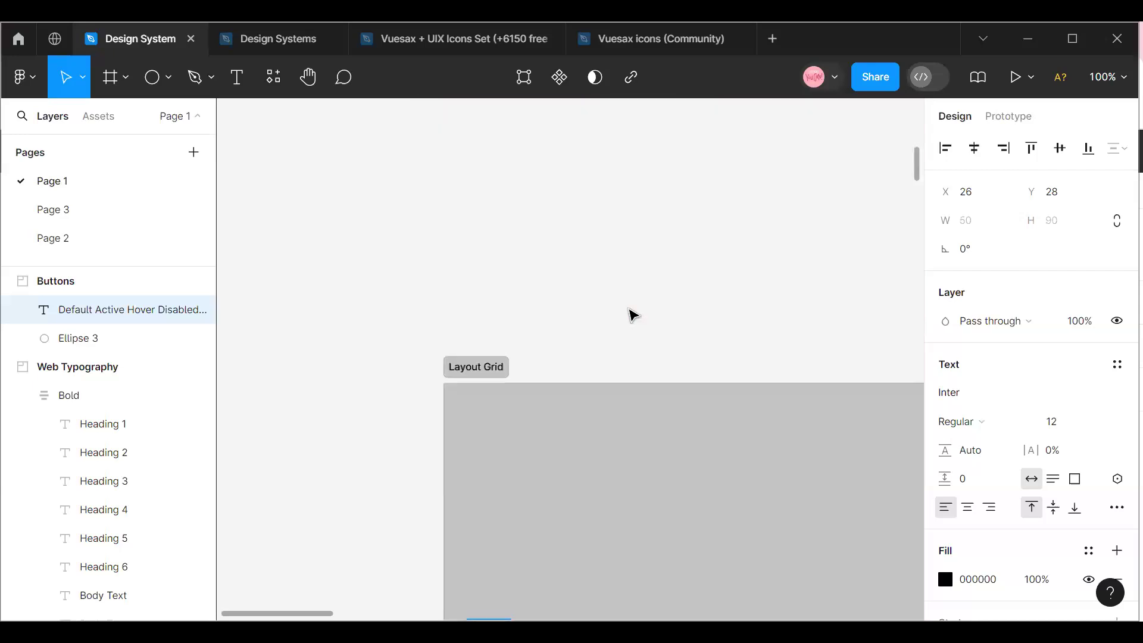
{"action": "scroll", "coordinate": [632, 315], "scroll_direction": "down", "scroll_amount": 20}
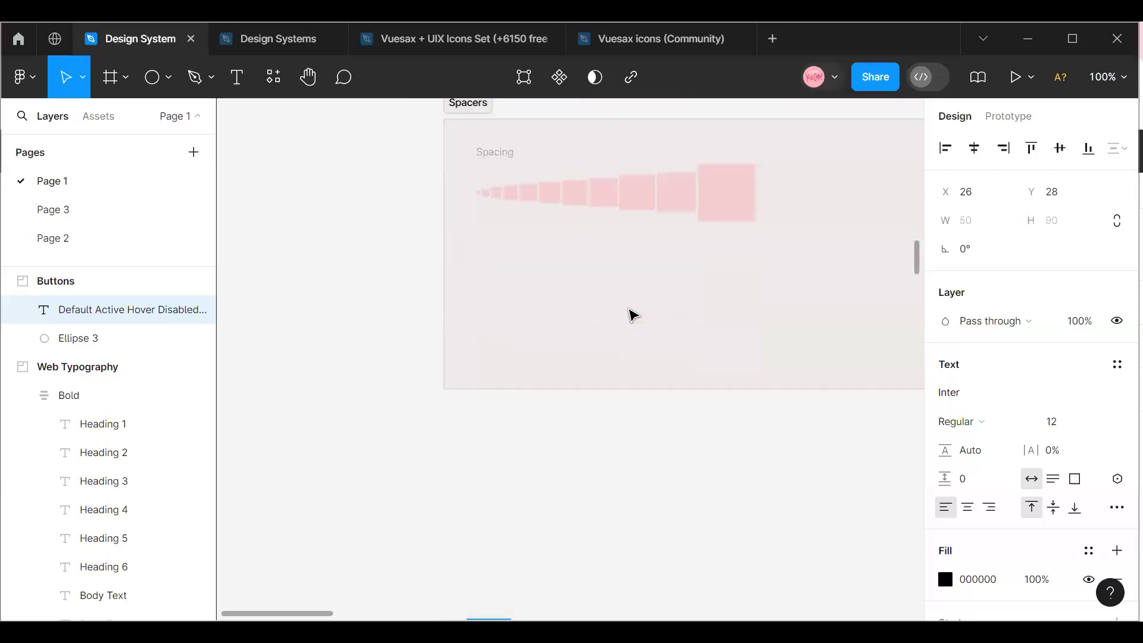
{"action": "scroll", "coordinate": [632, 314], "scroll_direction": "down", "scroll_amount": 20}
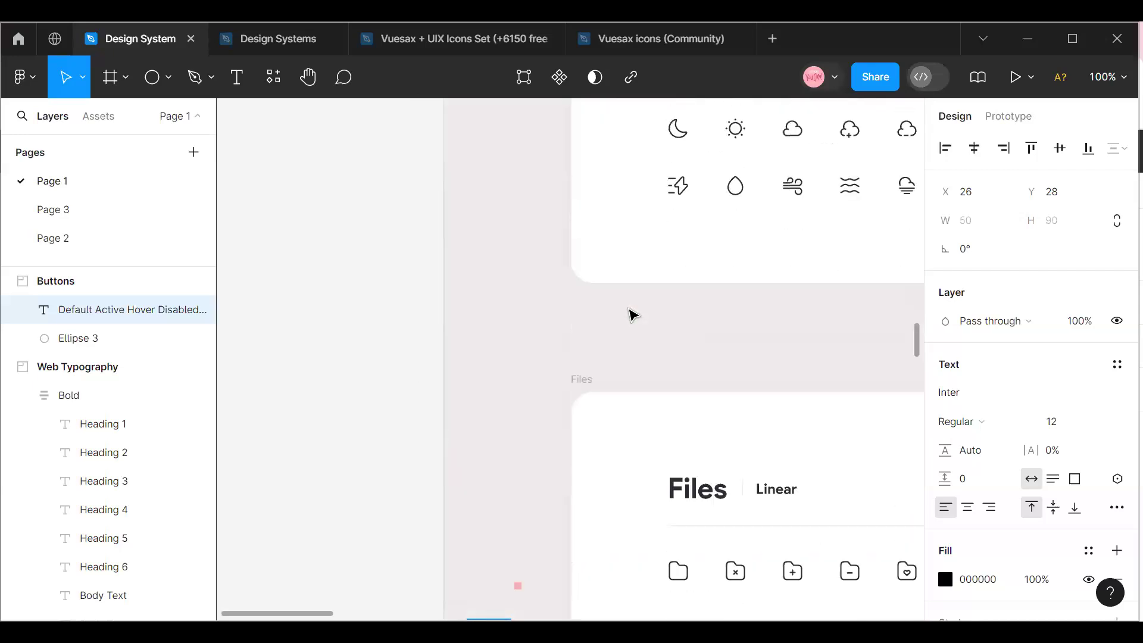
{"action": "scroll", "coordinate": [629, 311], "scroll_direction": "down", "scroll_amount": 20}
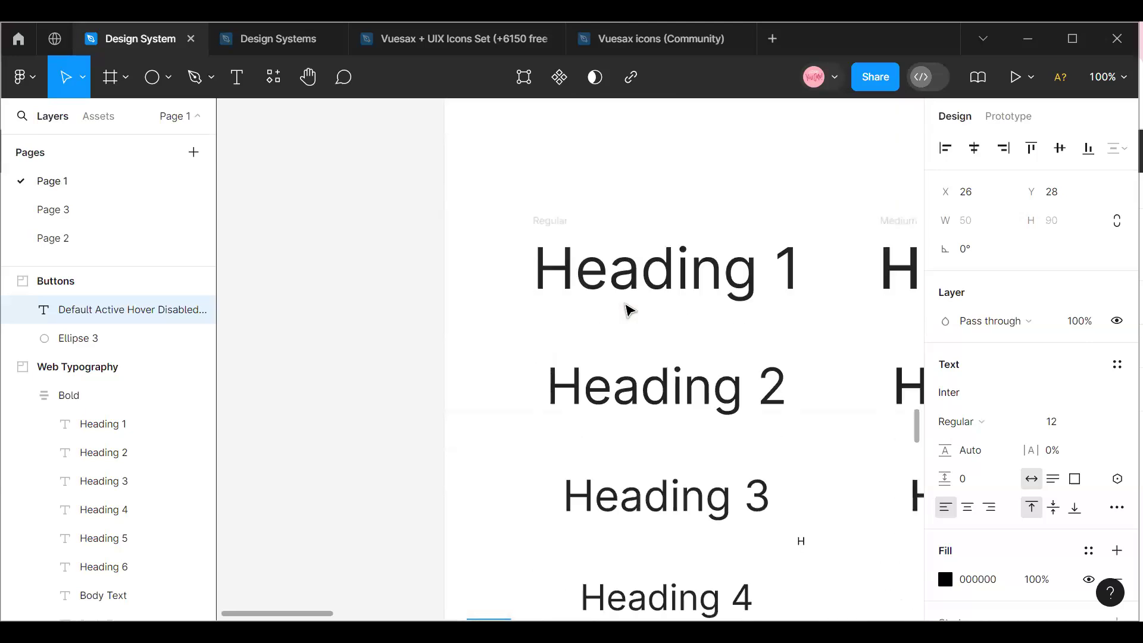
{"action": "scroll", "coordinate": [629, 310], "scroll_direction": "down", "scroll_amount": 15}
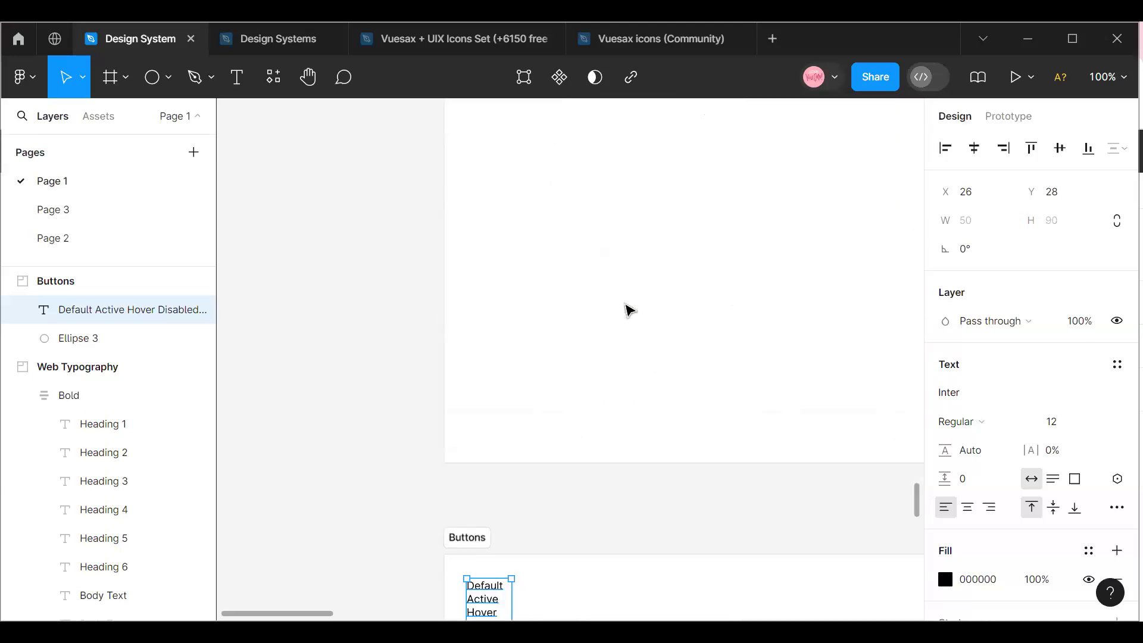
Add a text layer reading "Button" beside the button states list in the Buttons section, at about X 130, Y 54.
{"action": "left_click", "coordinate": [589, 333]}
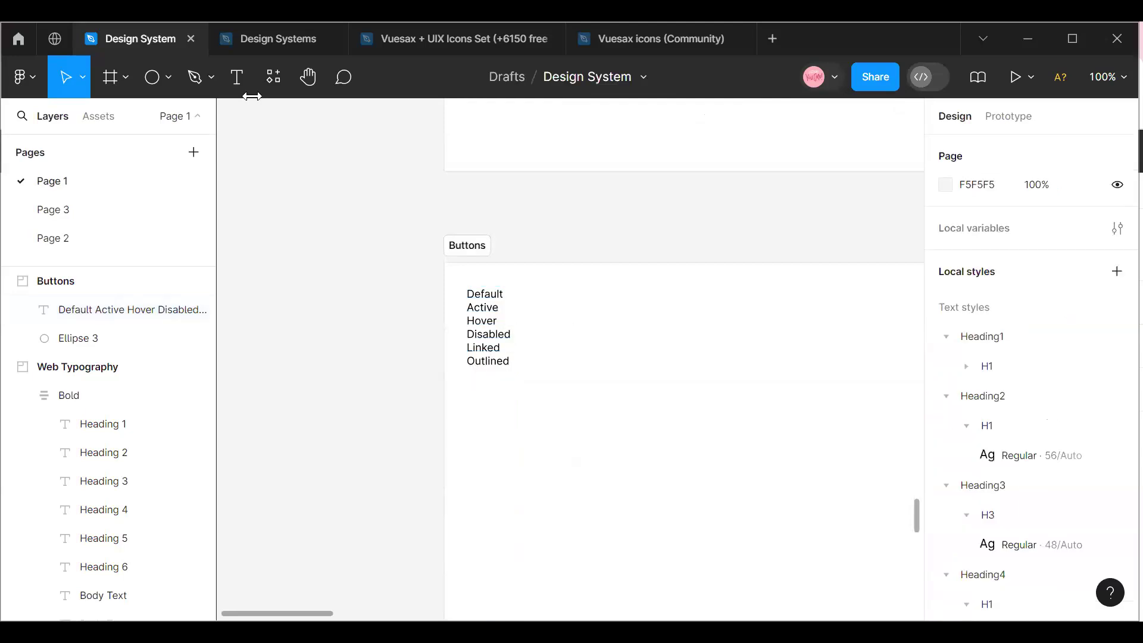
{"action": "left_click", "coordinate": [237, 77]}
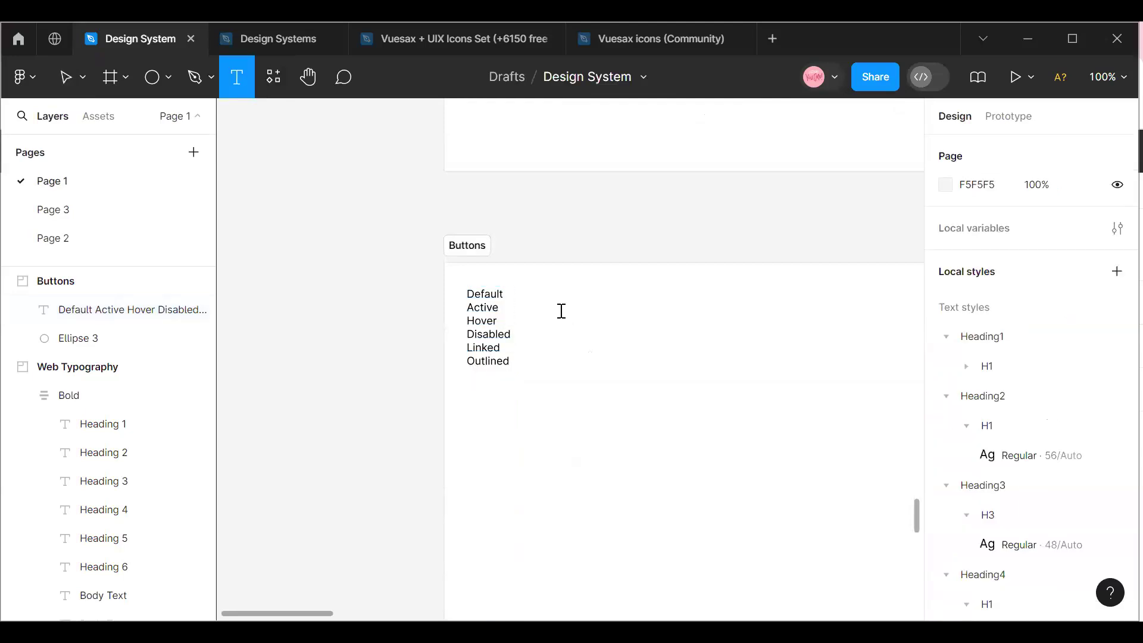
{"action": "left_click", "coordinate": [558, 311]}
{"action": "left_click", "coordinate": [1108, 77]}
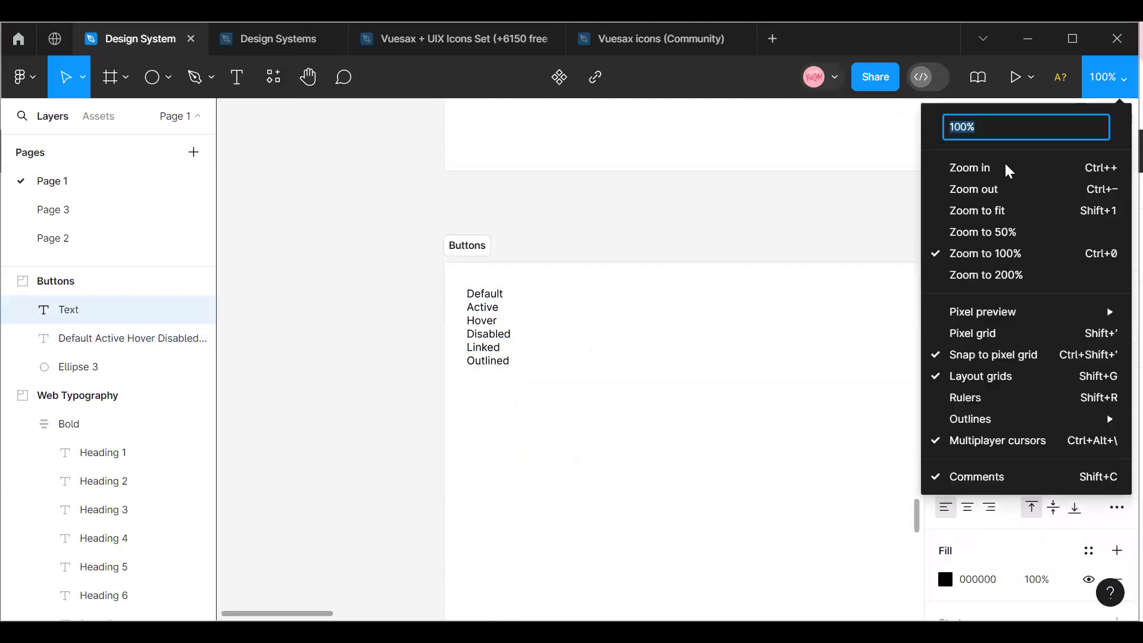
{"action": "left_click", "coordinate": [1003, 166]}
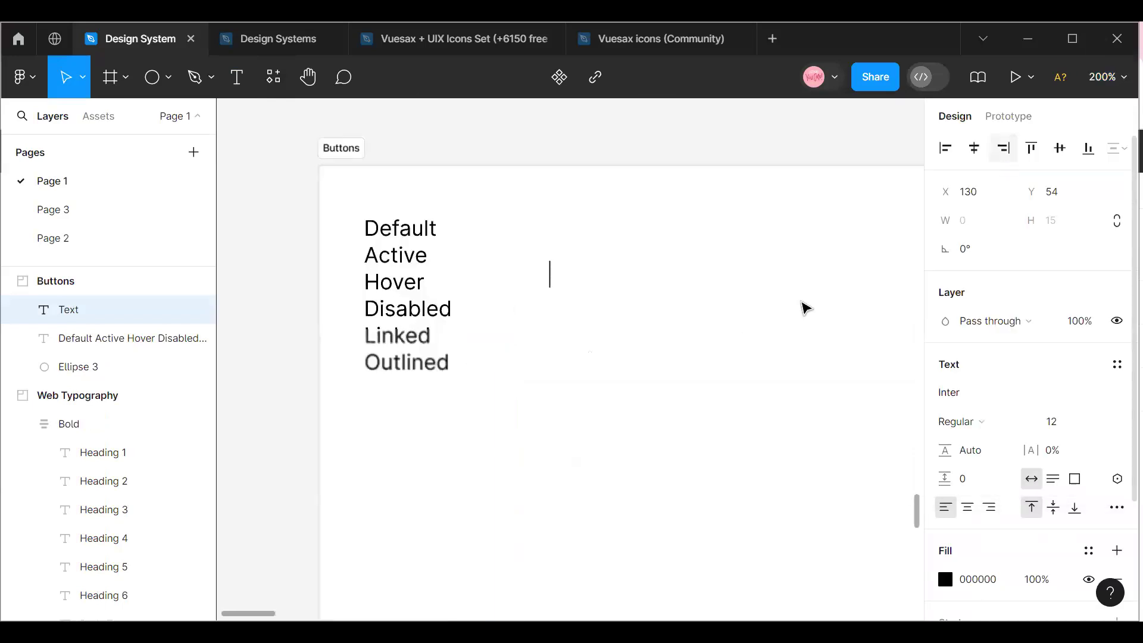
{"action": "left_click", "coordinate": [1108, 77]}
{"action": "left_click", "coordinate": [1007, 166]}
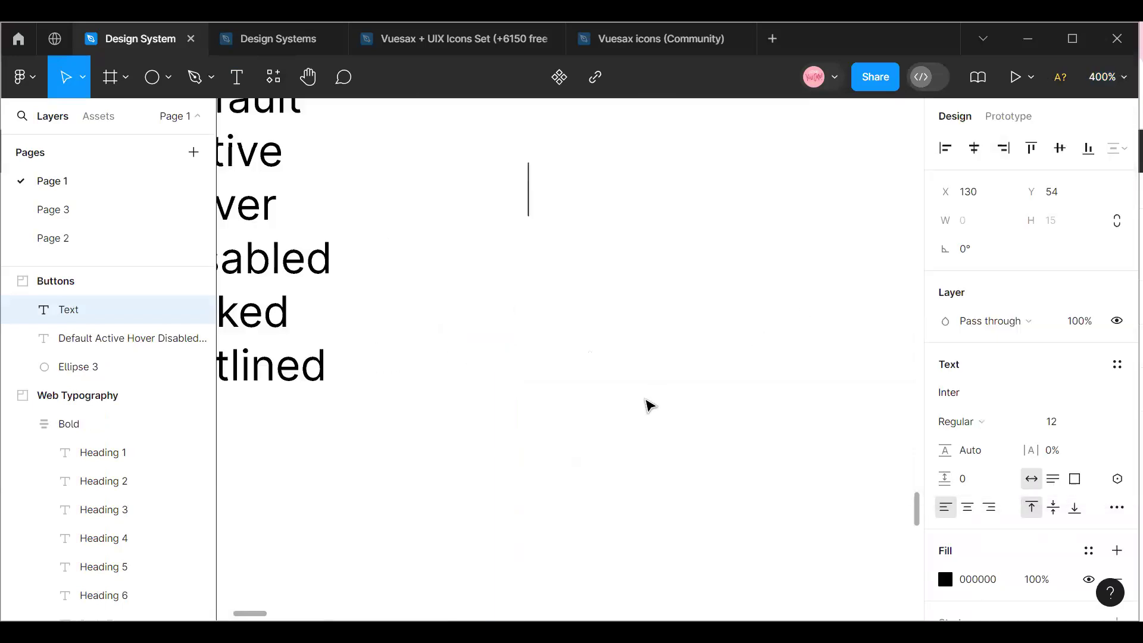
{"action": "scroll", "coordinate": [651, 403], "scroll_direction": "up", "scroll_amount": 3}
{"action": "type", "text": "B"}
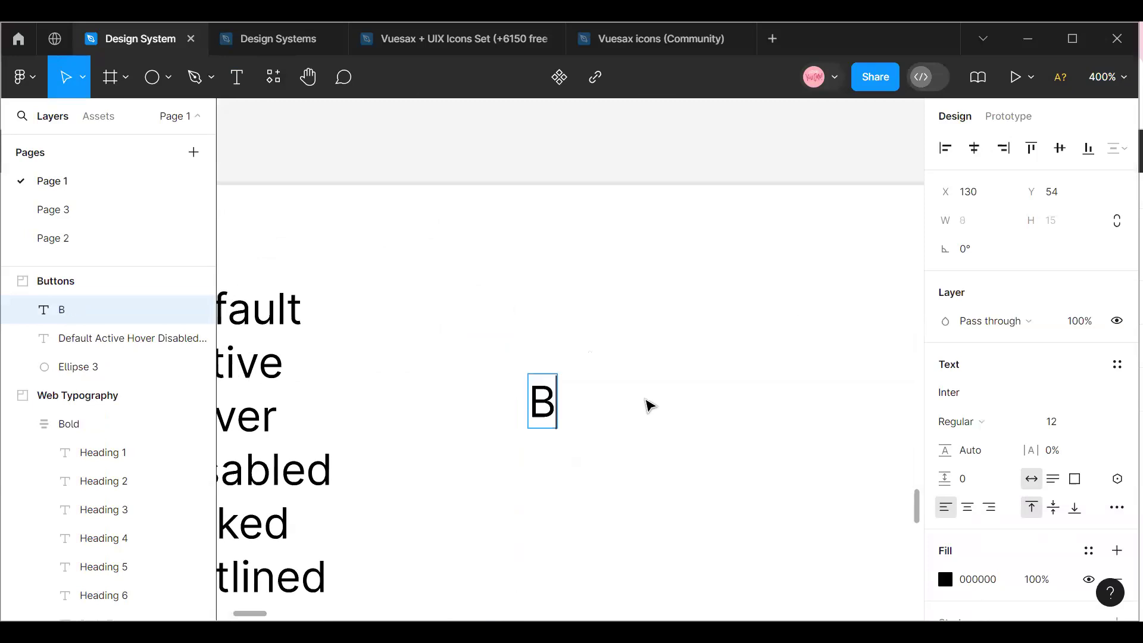
{"action": "type", "text": "utton"}
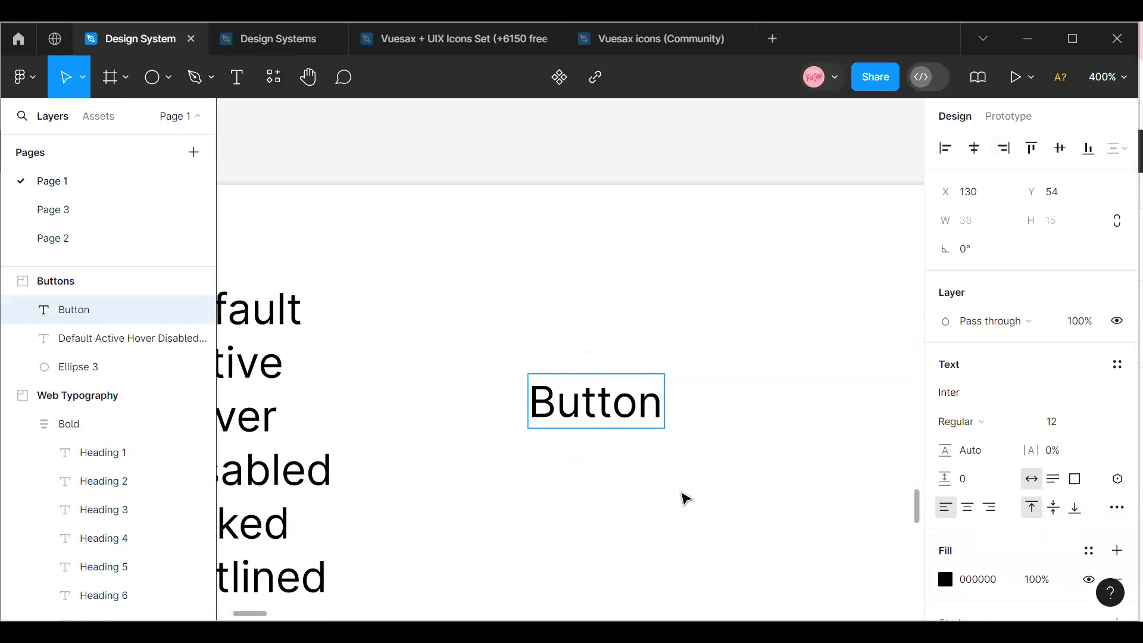
{"action": "key", "text": "Escape"}
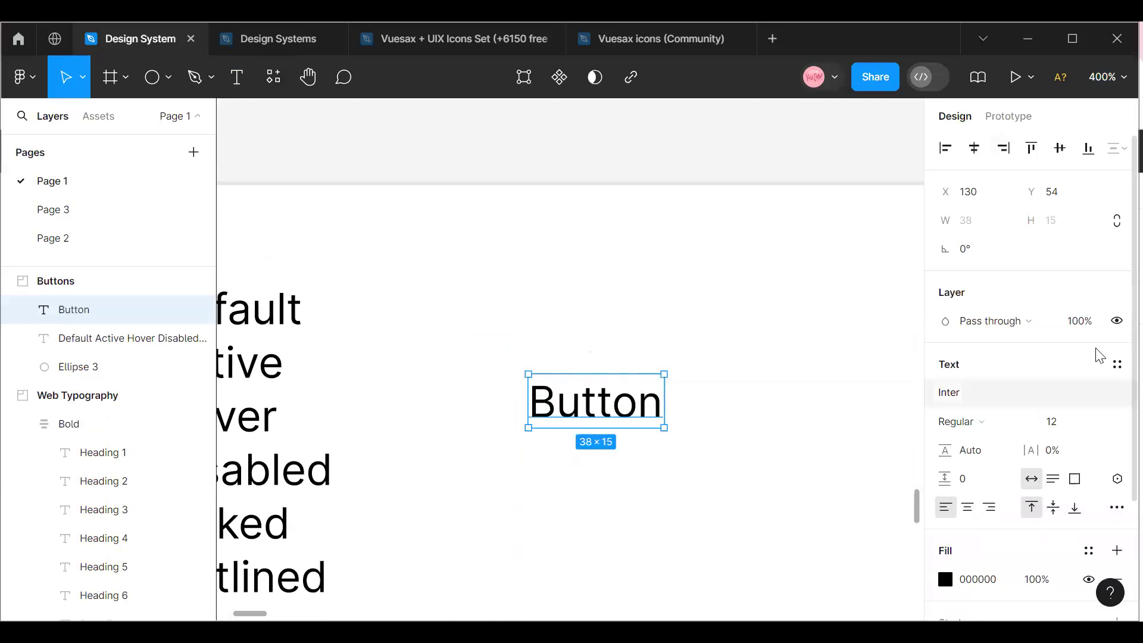
Apply the Body text/Regular text style (16/Auto) to the "Button" text.
{"action": "left_click", "coordinate": [1116, 372]}
{"action": "scroll", "coordinate": [1066, 485], "scroll_direction": "down", "scroll_amount": 5}
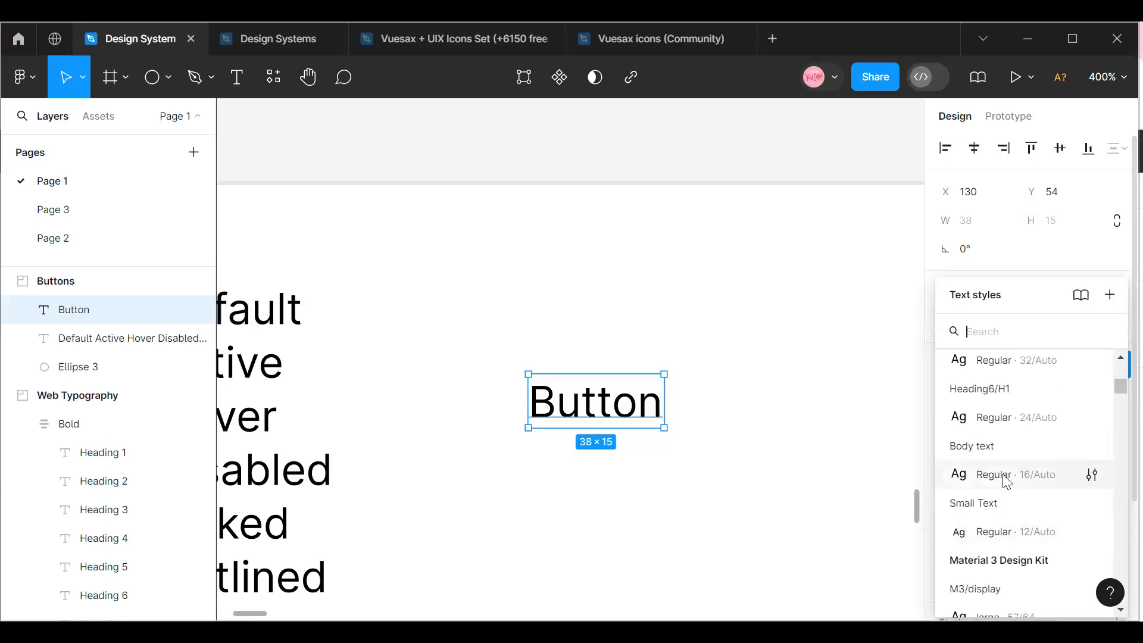
{"action": "left_click", "coordinate": [1005, 480]}
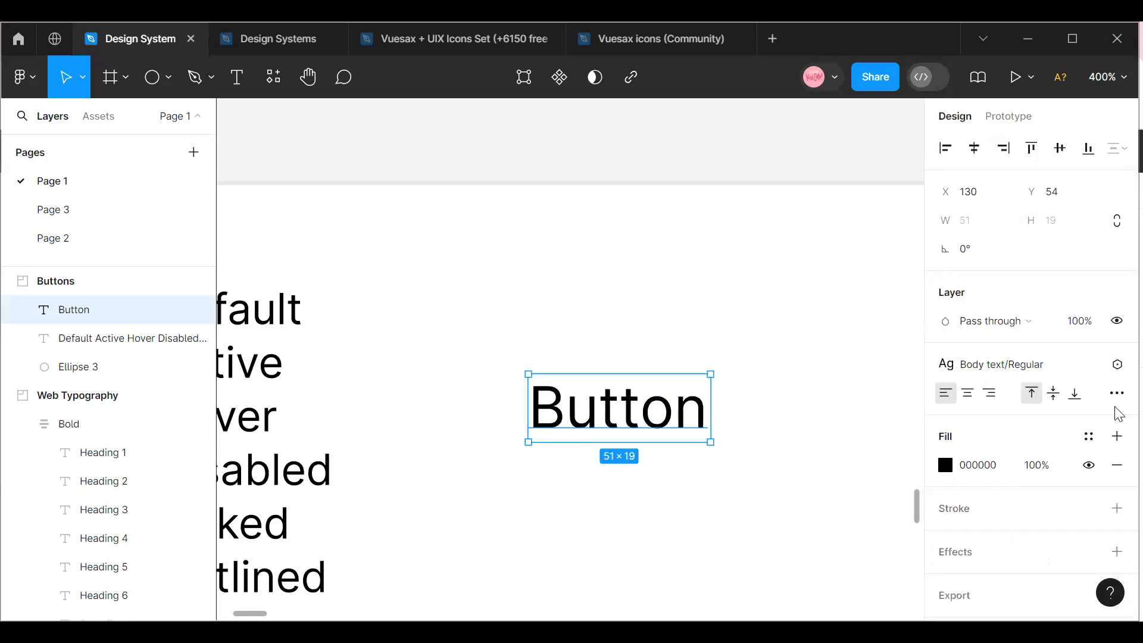
Apply the Black color style to the "Button" text's fill.
{"action": "left_click", "coordinate": [1088, 436]}
{"action": "scroll", "coordinate": [821, 428], "scroll_direction": "down", "scroll_amount": 5}
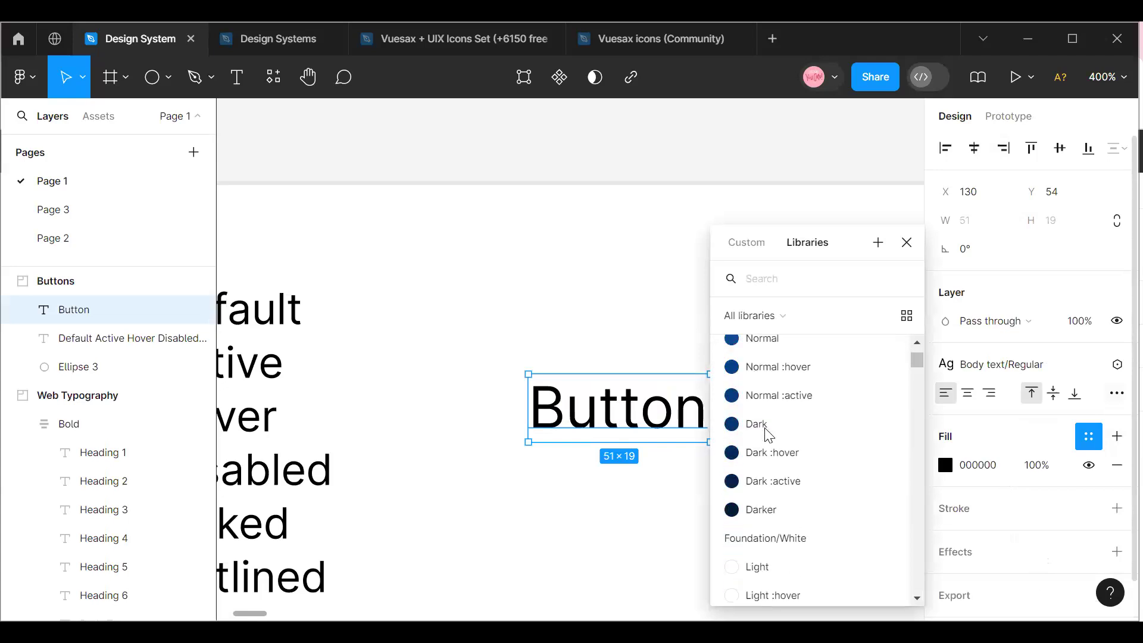
{"action": "scroll", "coordinate": [768, 435], "scroll_direction": "up", "scroll_amount": 6}
{"action": "scroll", "coordinate": [769, 434], "scroll_direction": "down", "scroll_amount": 5}
{"action": "scroll", "coordinate": [768, 435], "scroll_direction": "up", "scroll_amount": 2}
{"action": "scroll", "coordinate": [769, 434], "scroll_direction": "up", "scroll_amount": 2}
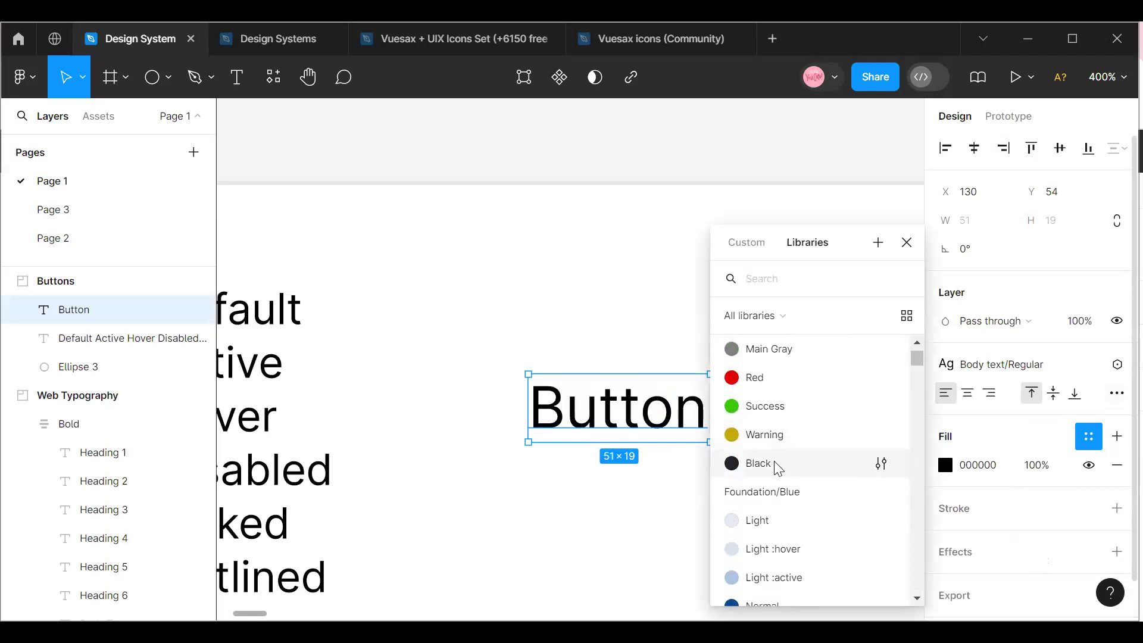
{"action": "left_click", "coordinate": [775, 462]}
{"action": "left_click", "coordinate": [622, 476]}
Wrap the "Button" text in an auto layout frame and rename the frame "Button".
{"action": "left_click", "coordinate": [576, 410]}
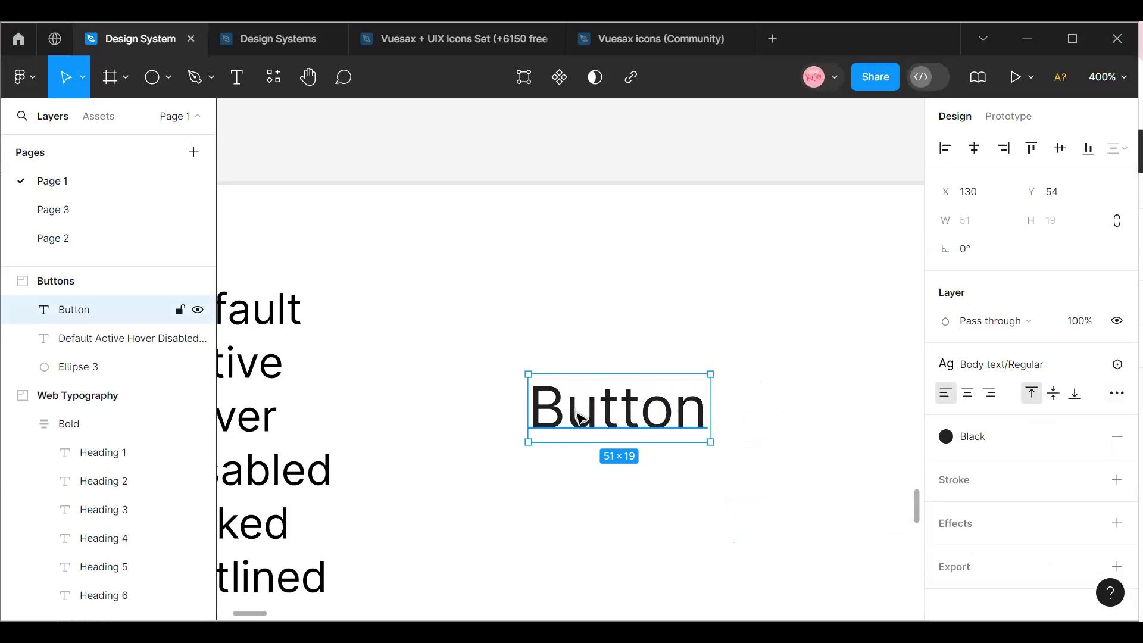
{"action": "key", "text": "shift+a"}
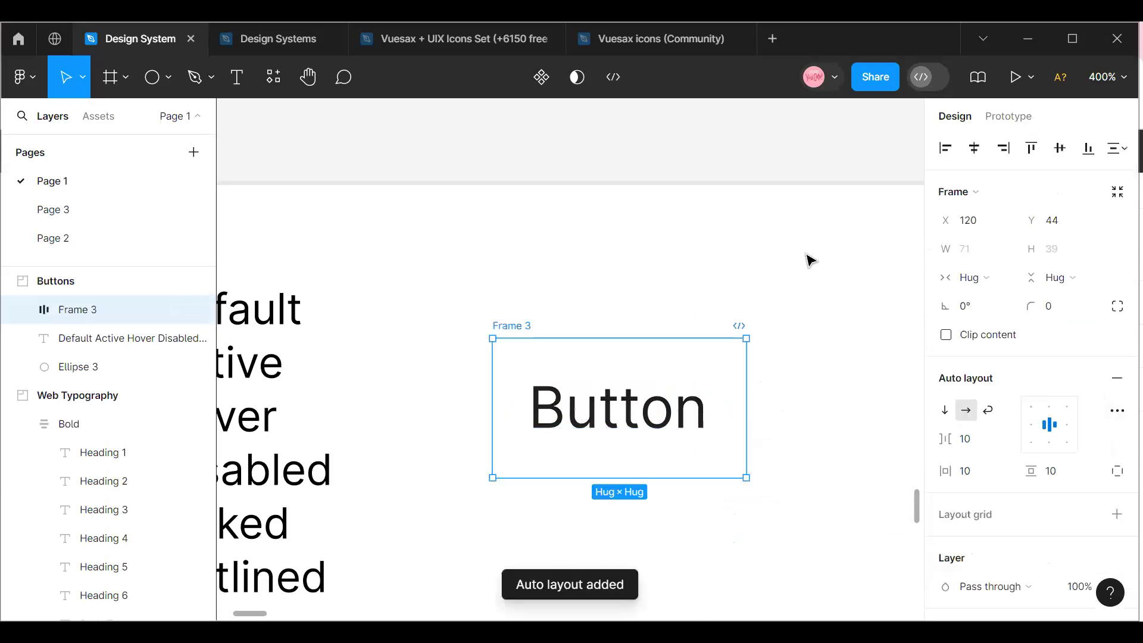
{"action": "double_click", "coordinate": [506, 327]}
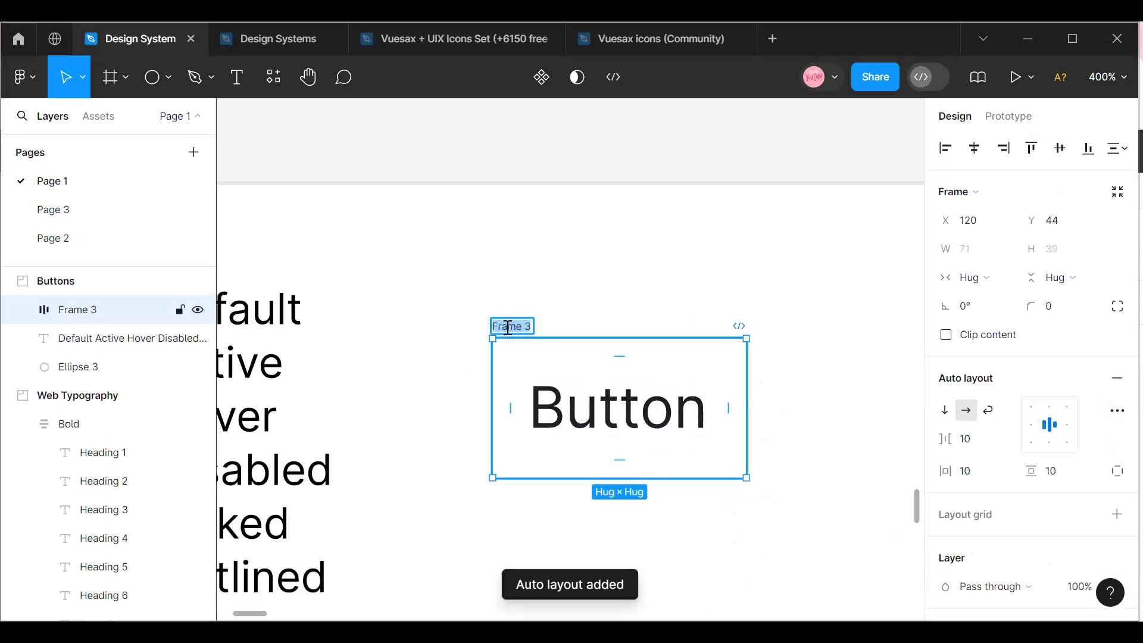
{"action": "type", "text": "B"}
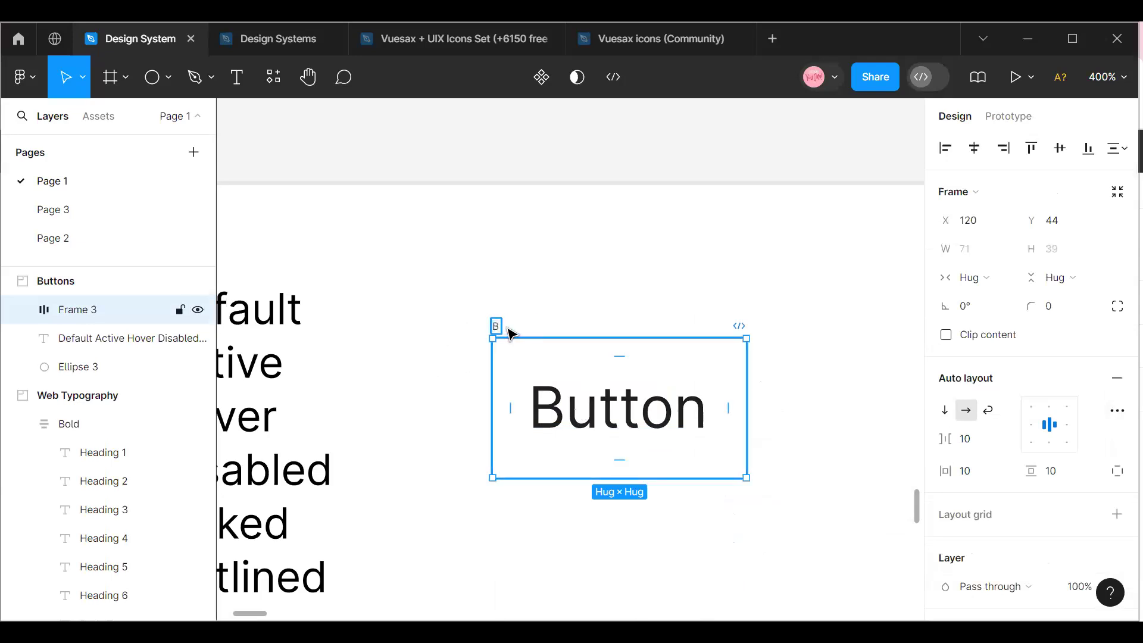
{"action": "type", "text": "utton"}
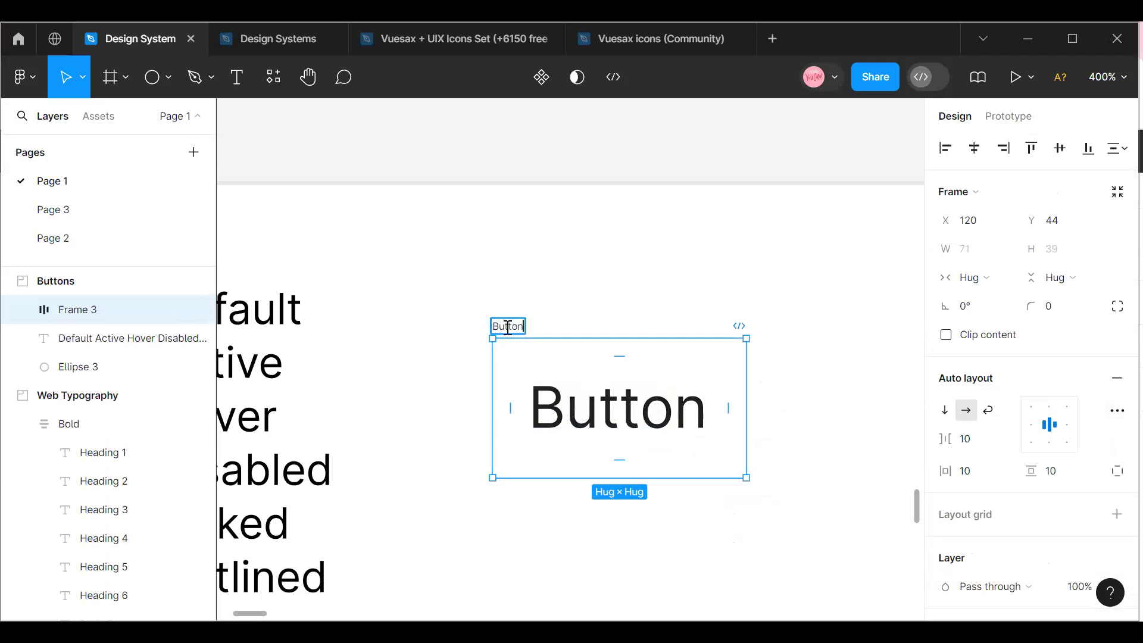
{"action": "left_click", "coordinate": [596, 283]}
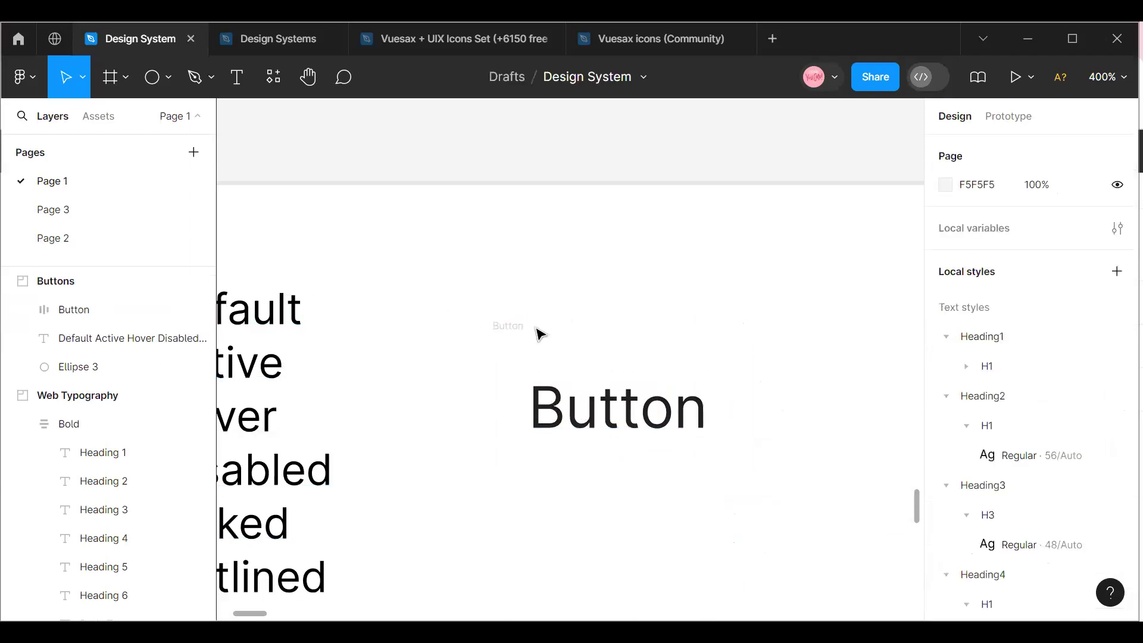
Fill the Button frame with the Secondary color 50% style.
{"action": "left_click", "coordinate": [513, 334]}
{"action": "scroll", "coordinate": [1010, 381], "scroll_direction": "down", "scroll_amount": 5}
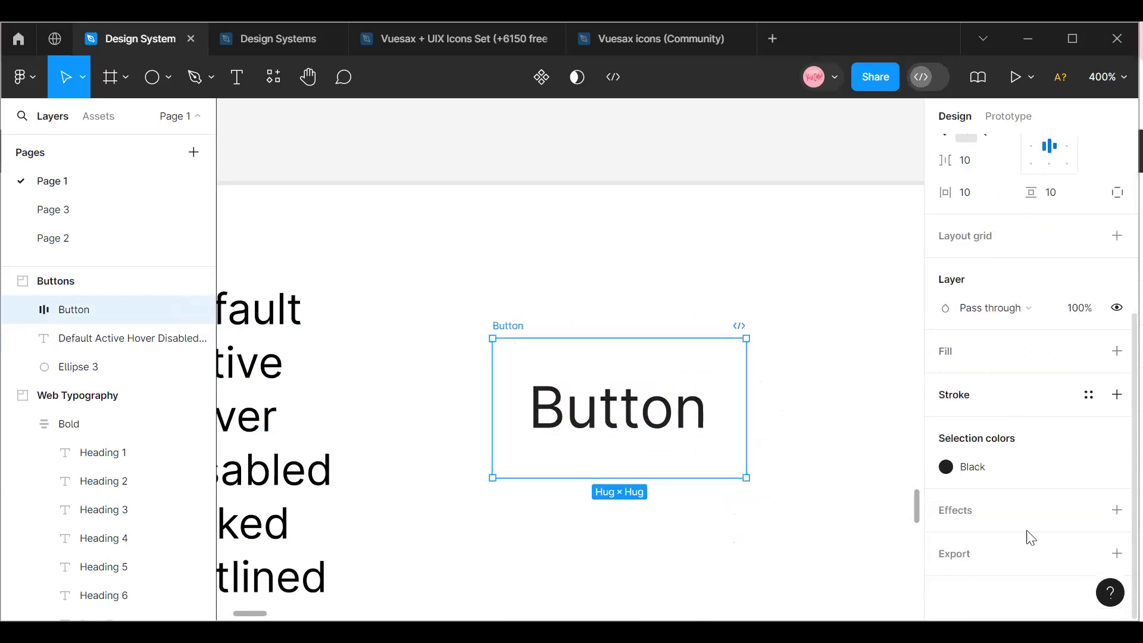
{"action": "left_click", "coordinate": [1088, 351]}
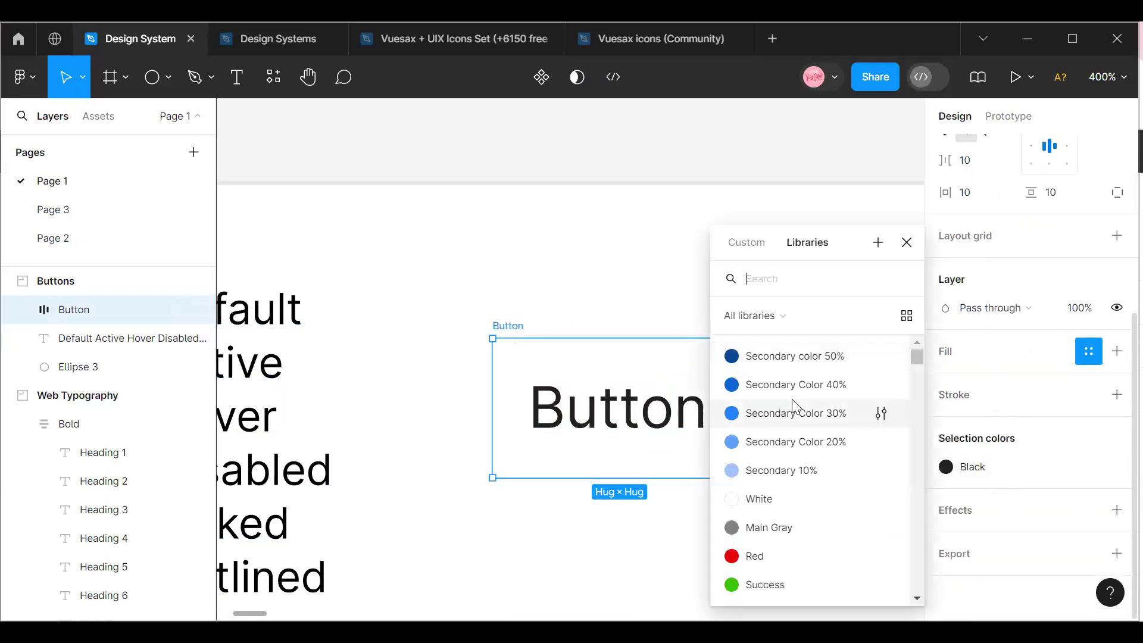
{"action": "left_click", "coordinate": [796, 356]}
Change the text inside the Button frame to the White color style.
{"action": "left_click", "coordinate": [638, 428]}
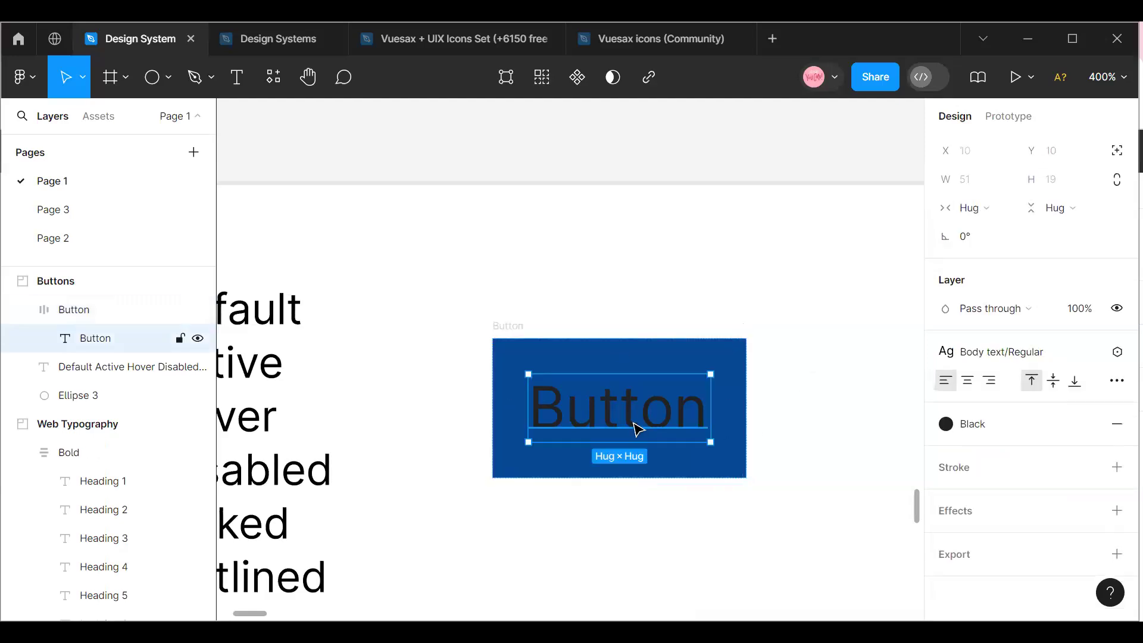
{"action": "left_click", "coordinate": [1002, 435]}
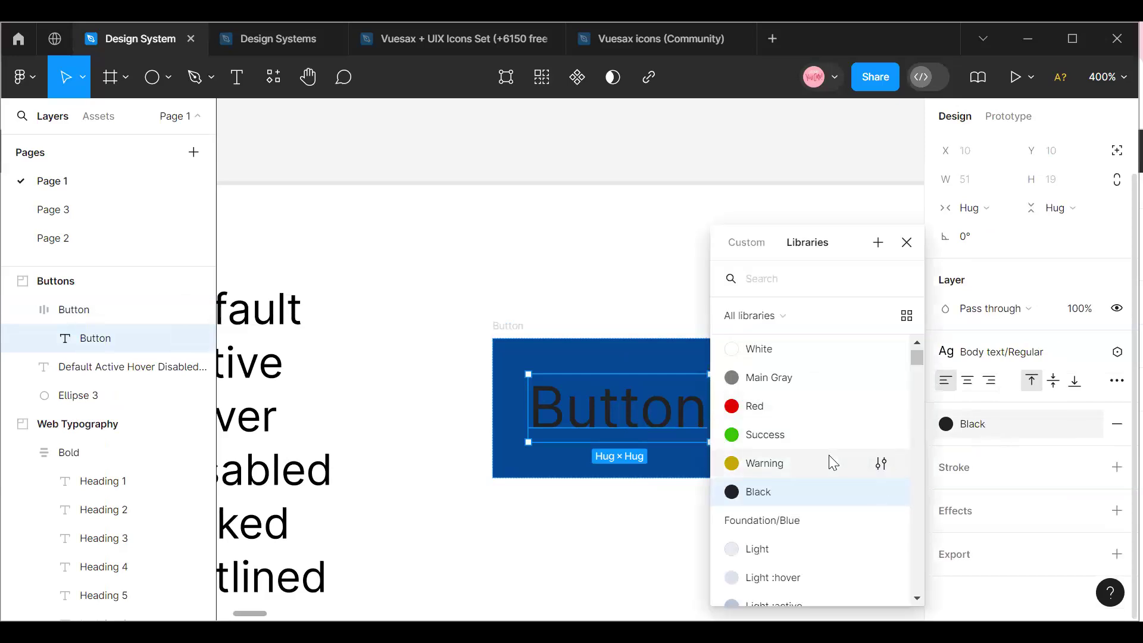
{"action": "scroll", "coordinate": [828, 470], "scroll_direction": "up", "scroll_amount": 3}
{"action": "left_click", "coordinate": [783, 500]}
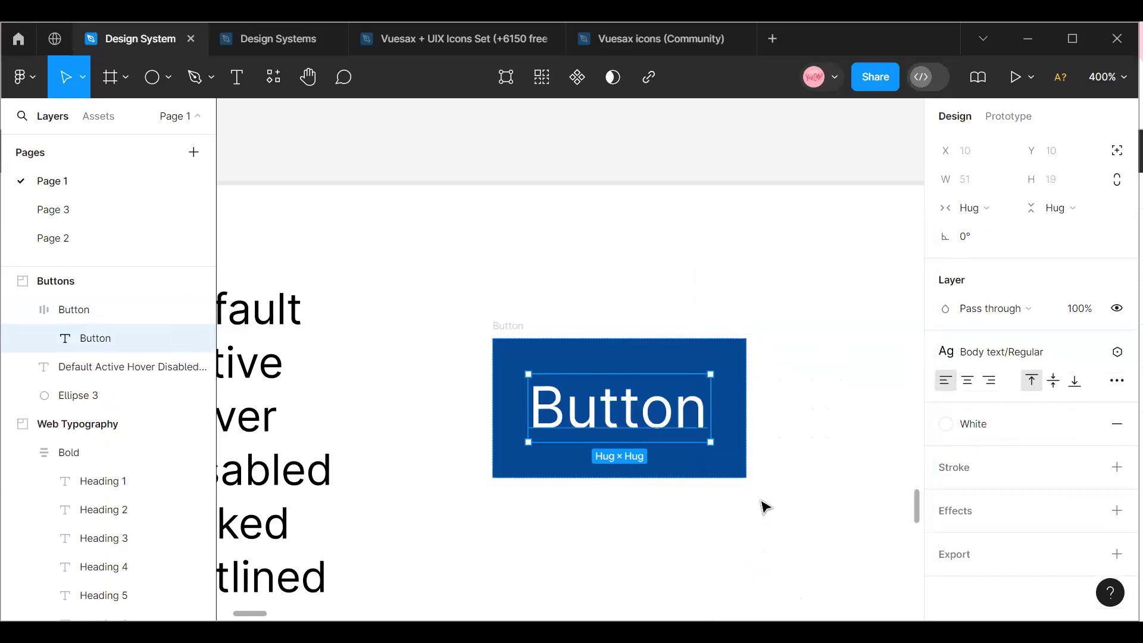
{"action": "left_click", "coordinate": [697, 520]}
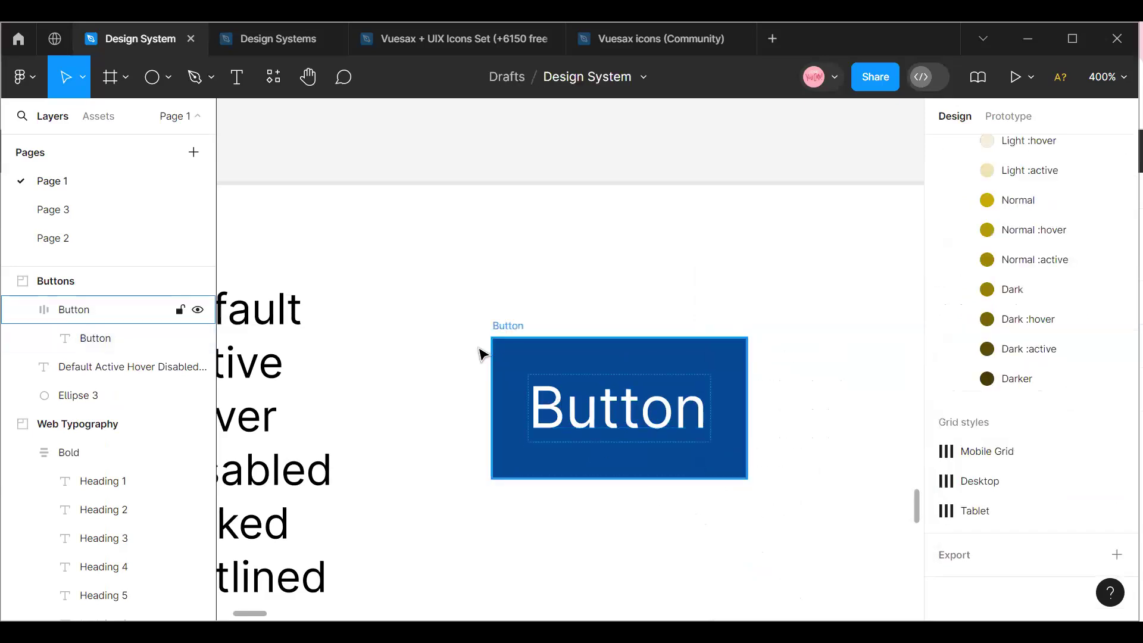
Set the Button frame's corner radius to 8 and keep the frame selected.
{"action": "left_click", "coordinate": [514, 347]}
{"action": "scroll", "coordinate": [1071, 354], "scroll_direction": "up", "scroll_amount": 5}
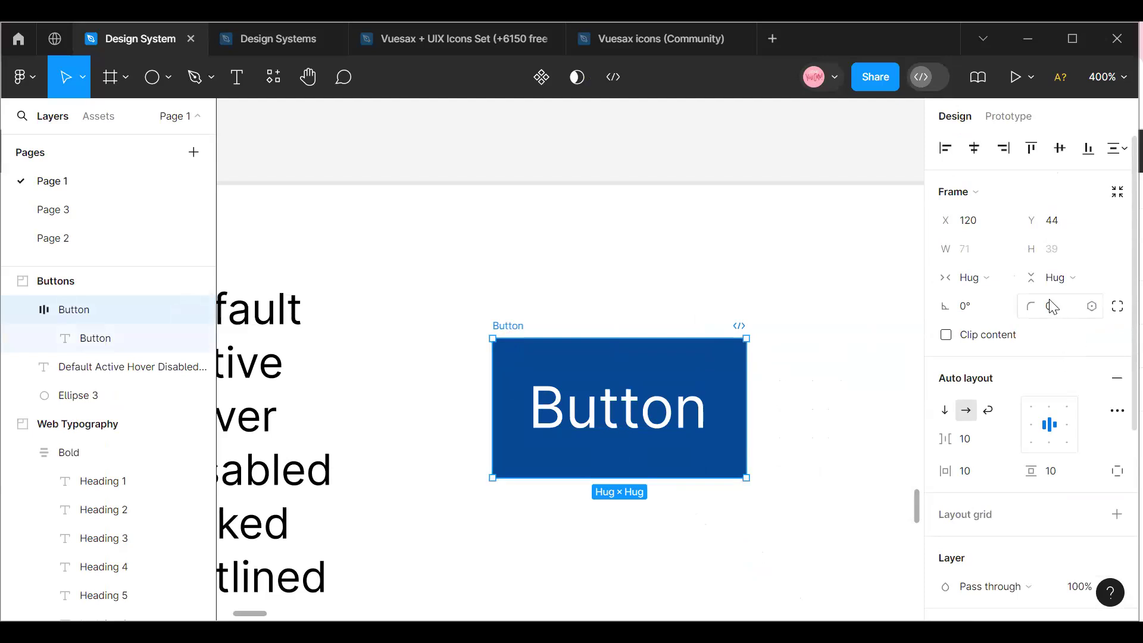
{"action": "left_click", "coordinate": [1053, 307]}
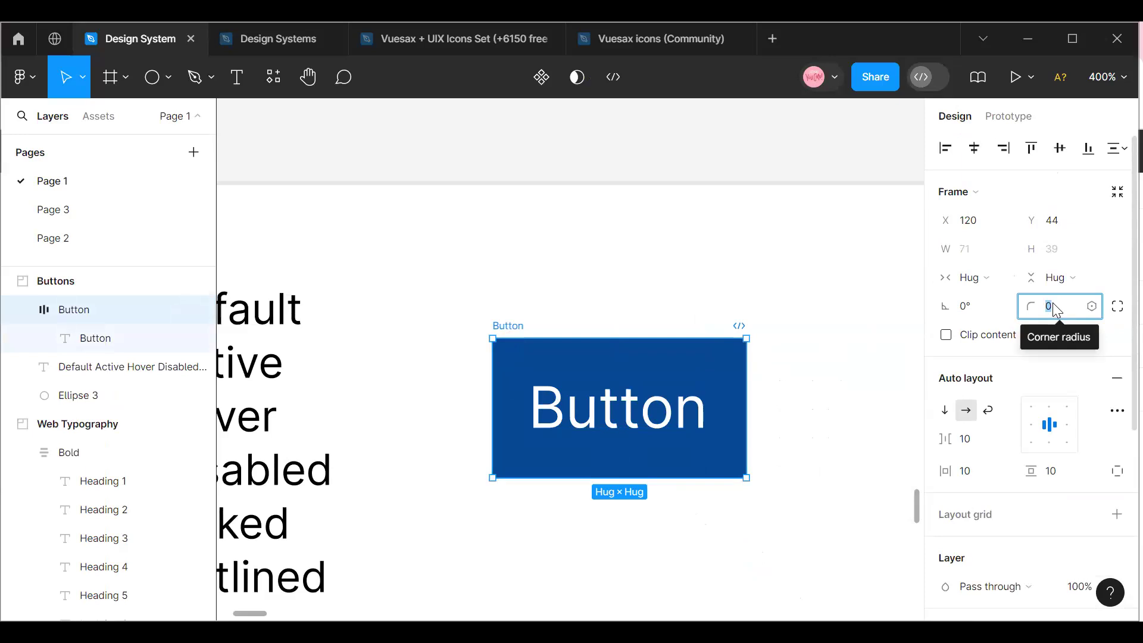
{"action": "type", "text": "8"}
{"action": "key", "text": "Return"}
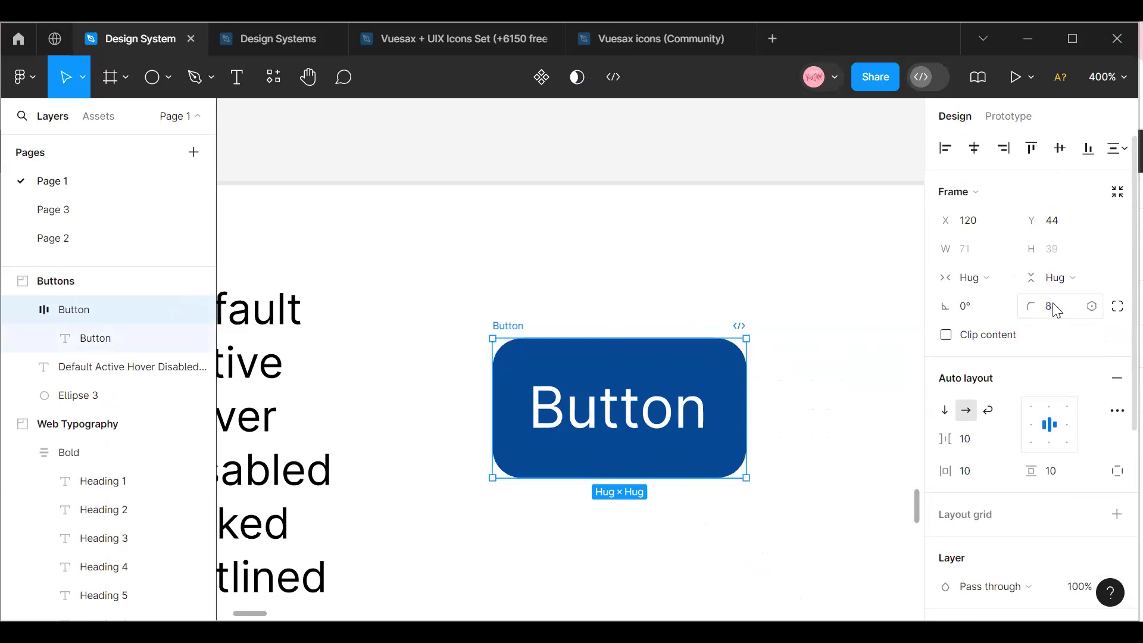
{"action": "left_click", "coordinate": [816, 428]}
{"action": "left_click", "coordinate": [515, 336]}
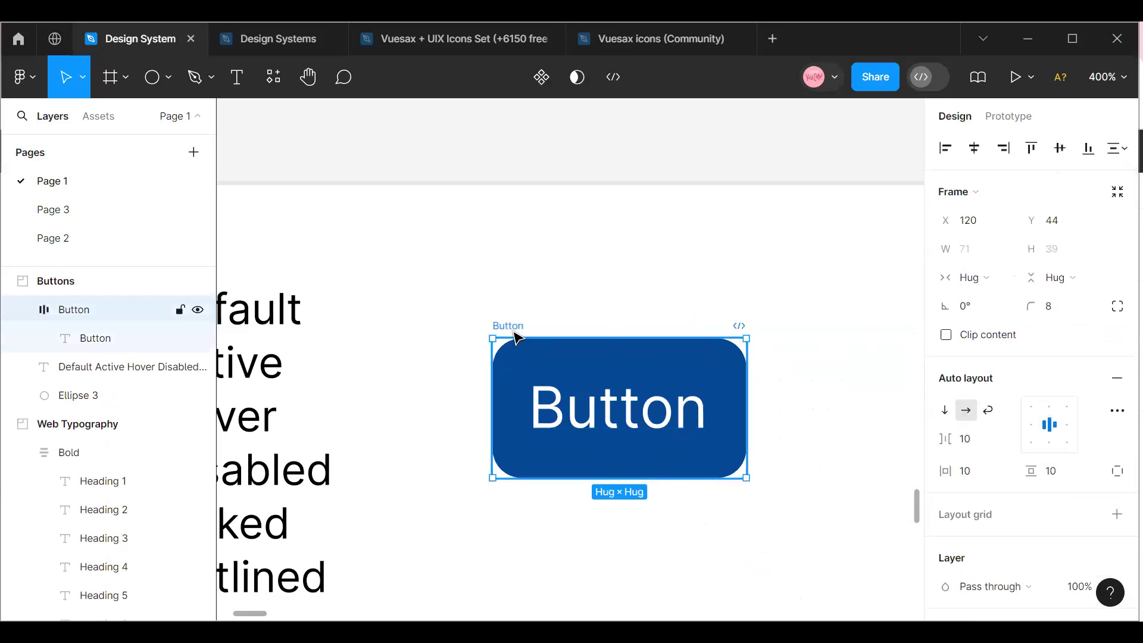
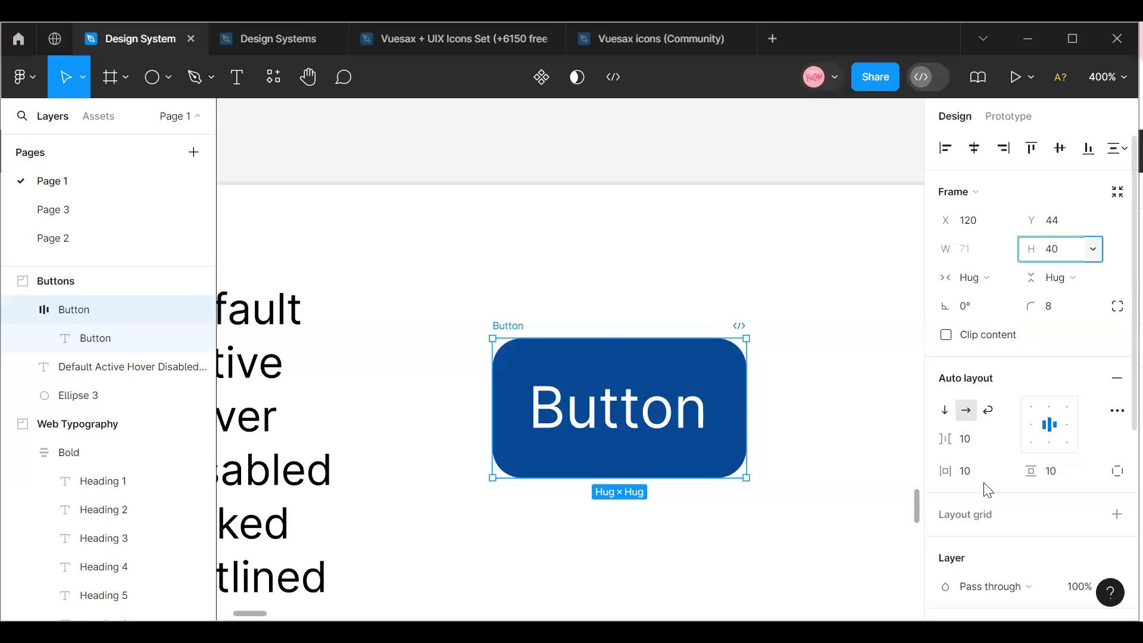
Apply the button's height of 40 and set its horizontal and vertical padding to 8.
{"action": "left_click", "coordinate": [907, 488]}
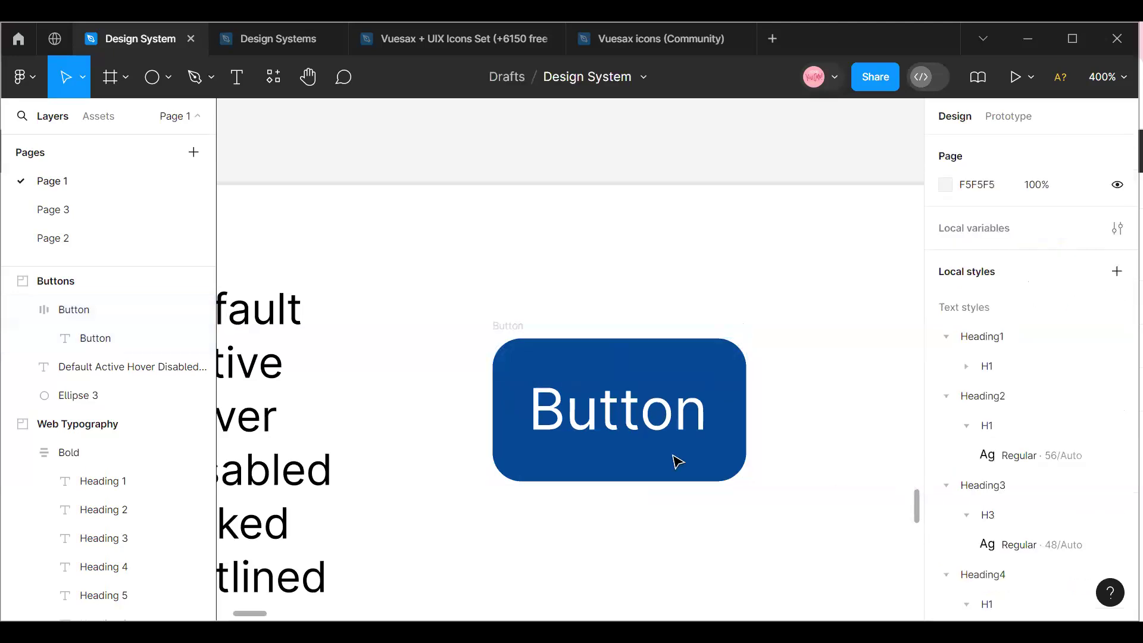
{"action": "left_click", "coordinate": [658, 454]}
{"action": "left_click", "coordinate": [976, 480]}
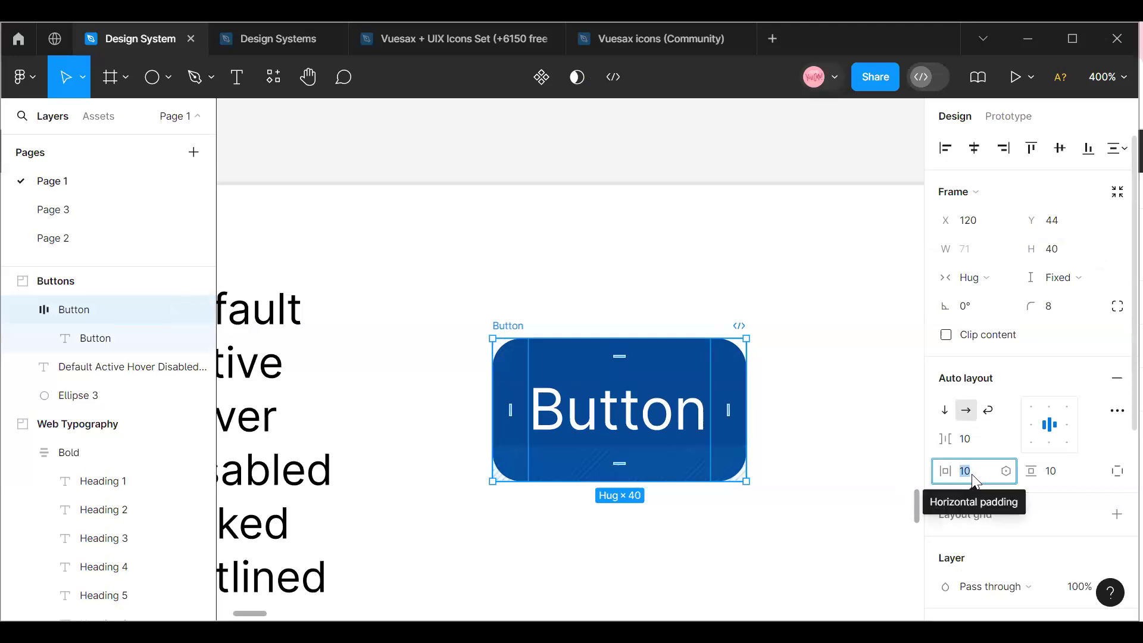
{"action": "type", "text": "8"}
{"action": "left_click", "coordinate": [1058, 479]}
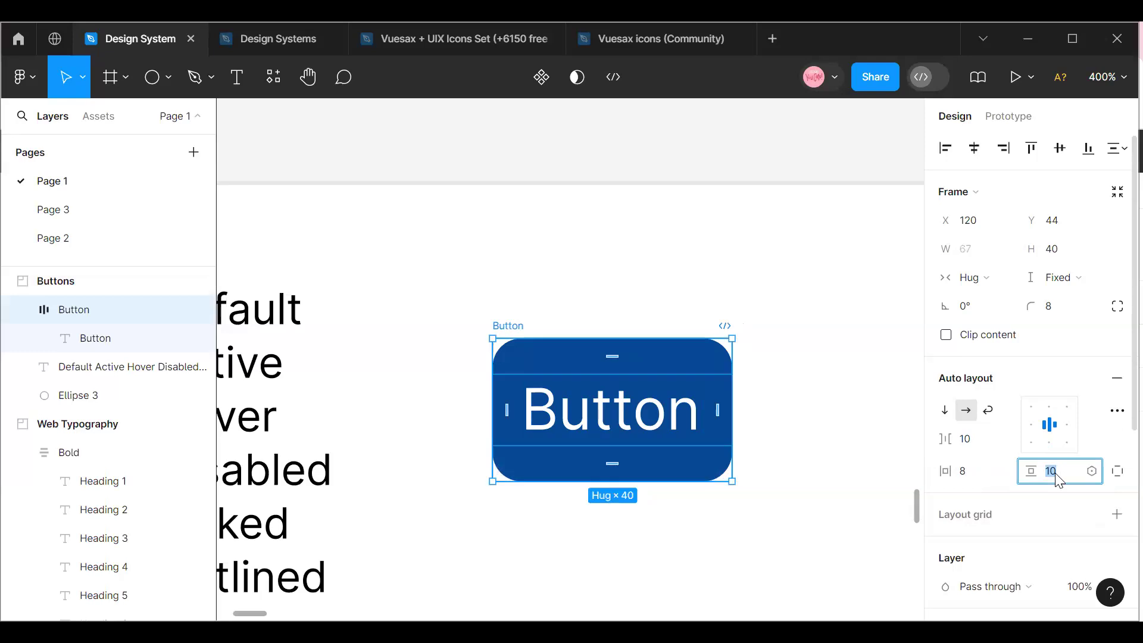
{"action": "left_click", "coordinate": [740, 438]}
Search the assets for "Arr" and place the Design System arrow-left icon on the canvas beside the button.
{"action": "left_click", "coordinate": [507, 329]}
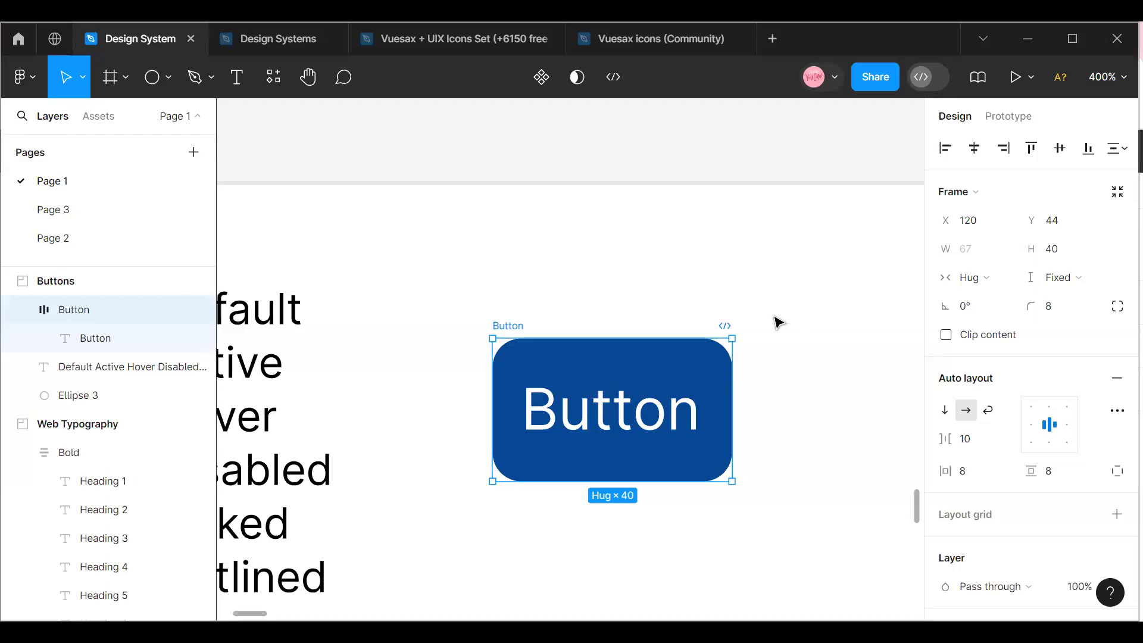
{"action": "left_click", "coordinate": [486, 337]}
{"action": "left_click", "coordinate": [507, 326]}
{"action": "left_click", "coordinate": [99, 117]}
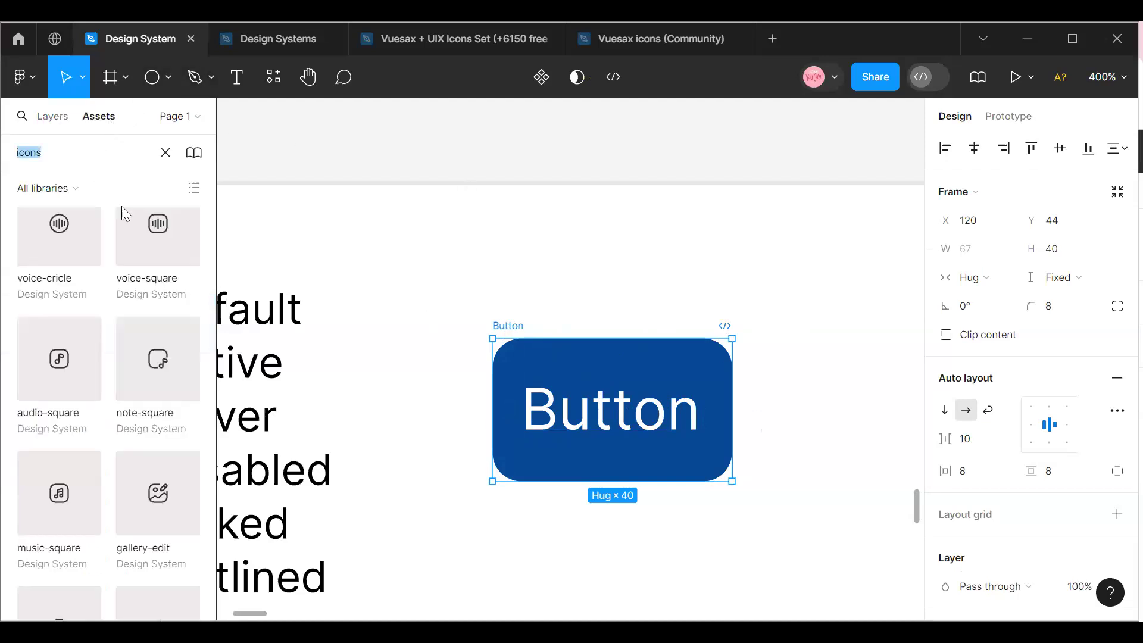
{"action": "scroll", "coordinate": [147, 282], "scroll_direction": "up", "scroll_amount": 10}
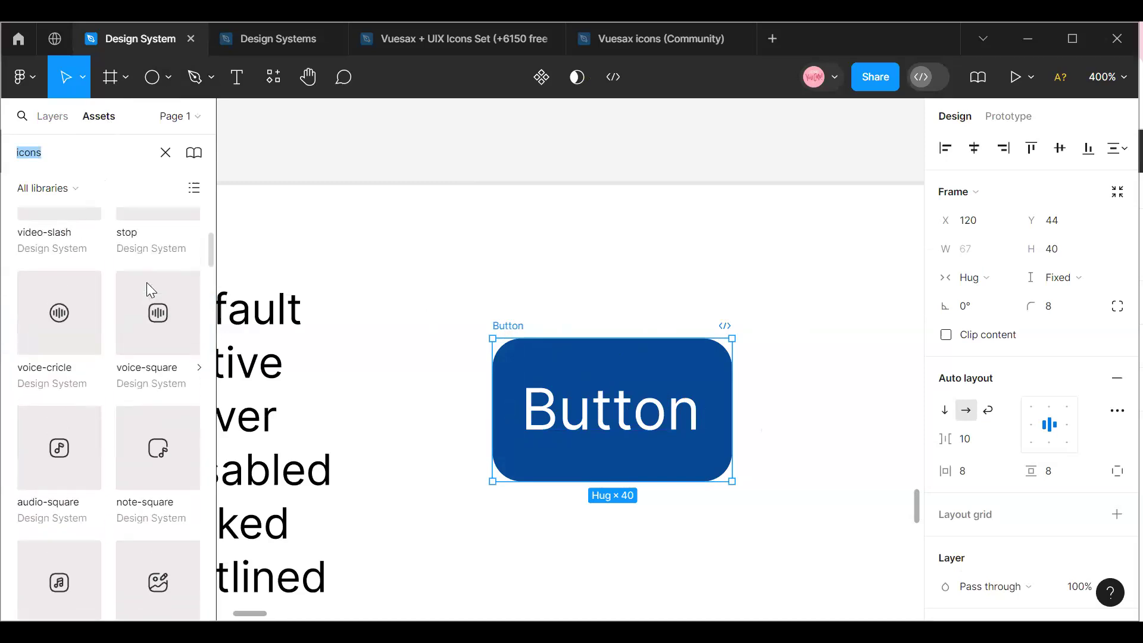
{"action": "scroll", "coordinate": [118, 256], "scroll_direction": "up", "scroll_amount": 5}
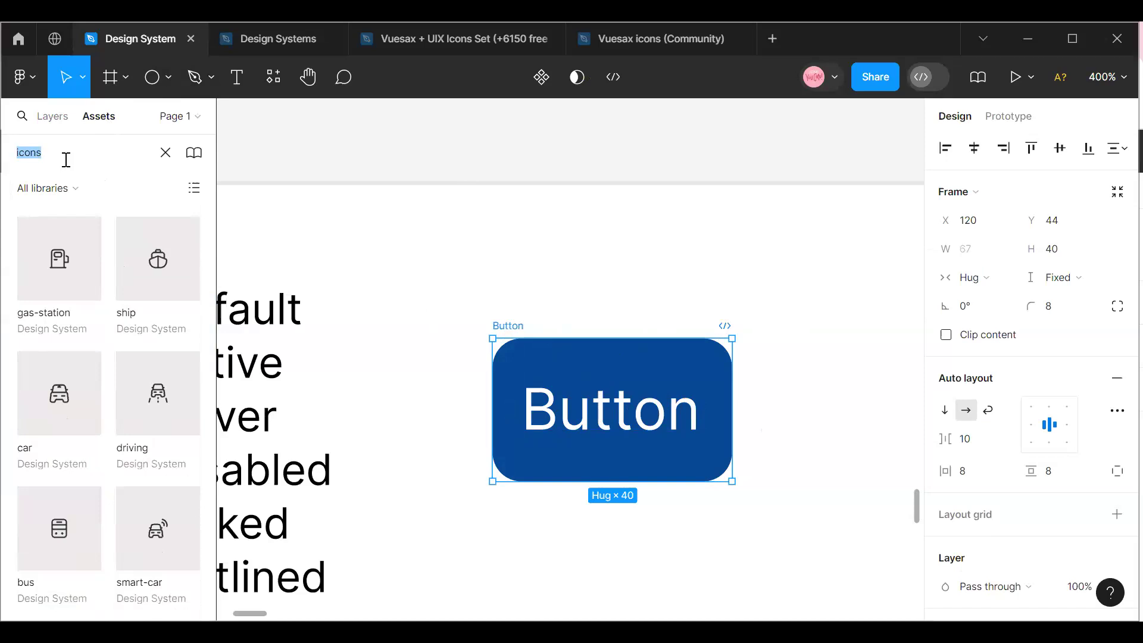
{"action": "type", "text": "Arr"}
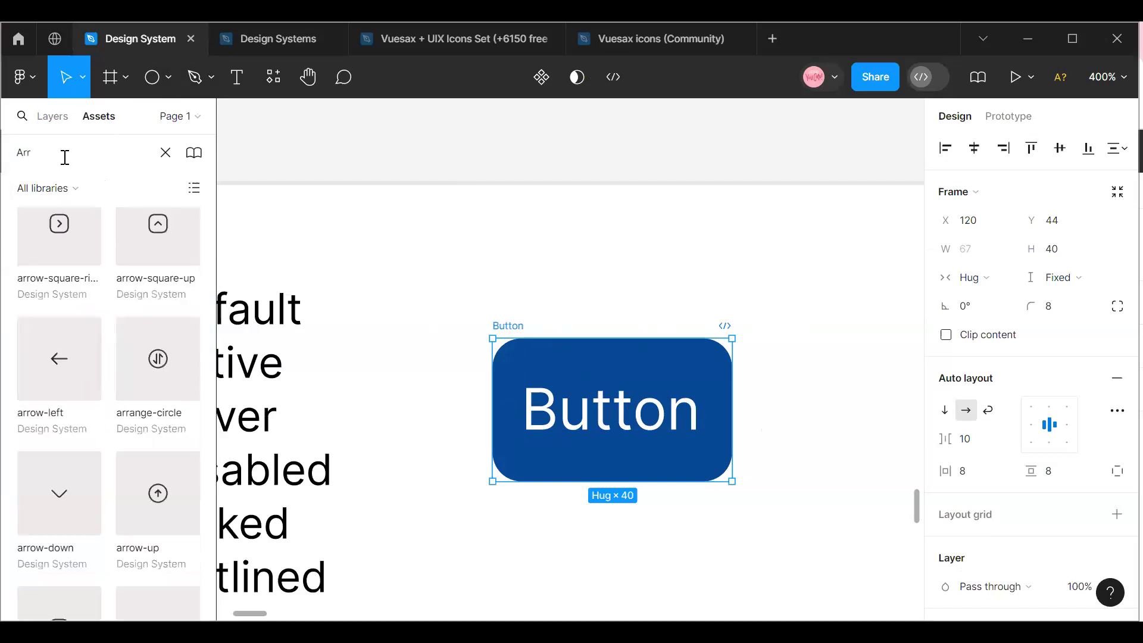
{"action": "left_click_drag", "start_coordinate": [59, 367], "coordinate": [375, 428]}
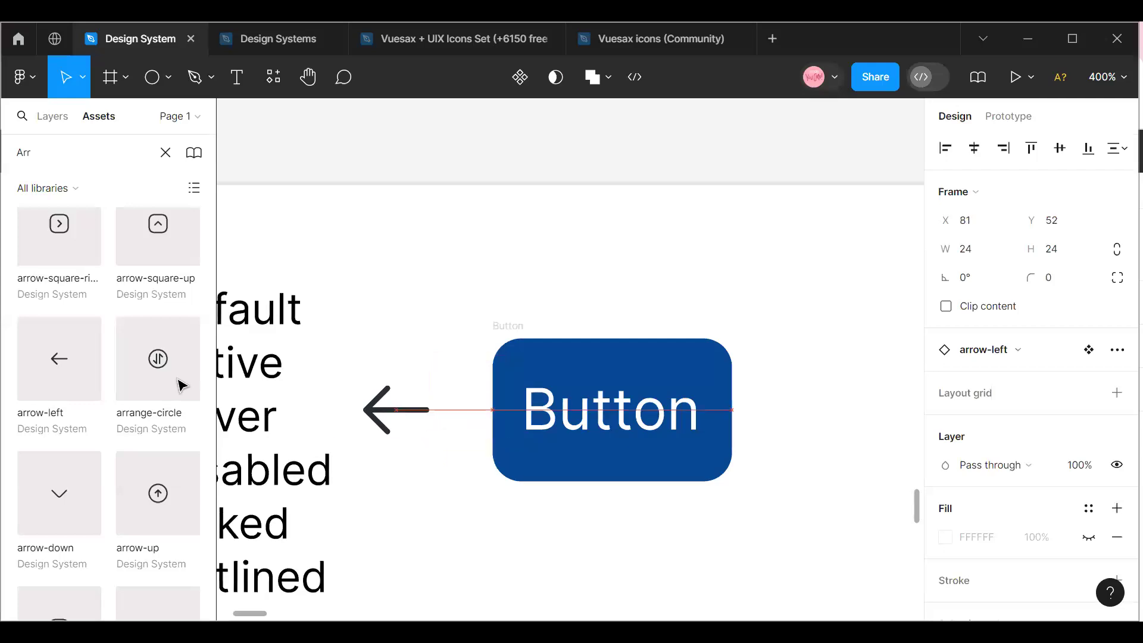
Place the Material 3 arrow_forward icon from the assets on the canvas below the arrow-left icon.
{"action": "scroll", "coordinate": [50, 331], "scroll_direction": "up", "scroll_amount": 4}
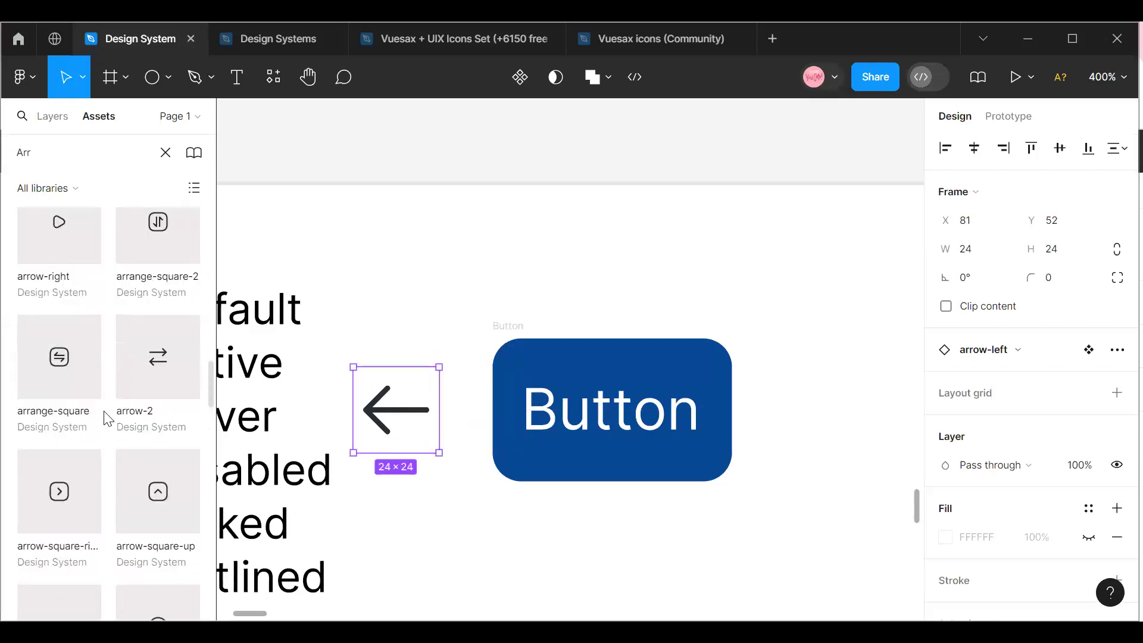
{"action": "scroll", "coordinate": [108, 419], "scroll_direction": "down", "scroll_amount": 10}
{"action": "scroll", "coordinate": [106, 438], "scroll_direction": "down", "scroll_amount": 8}
{"action": "left_click_drag", "start_coordinate": [75, 433], "coordinate": [403, 528]}
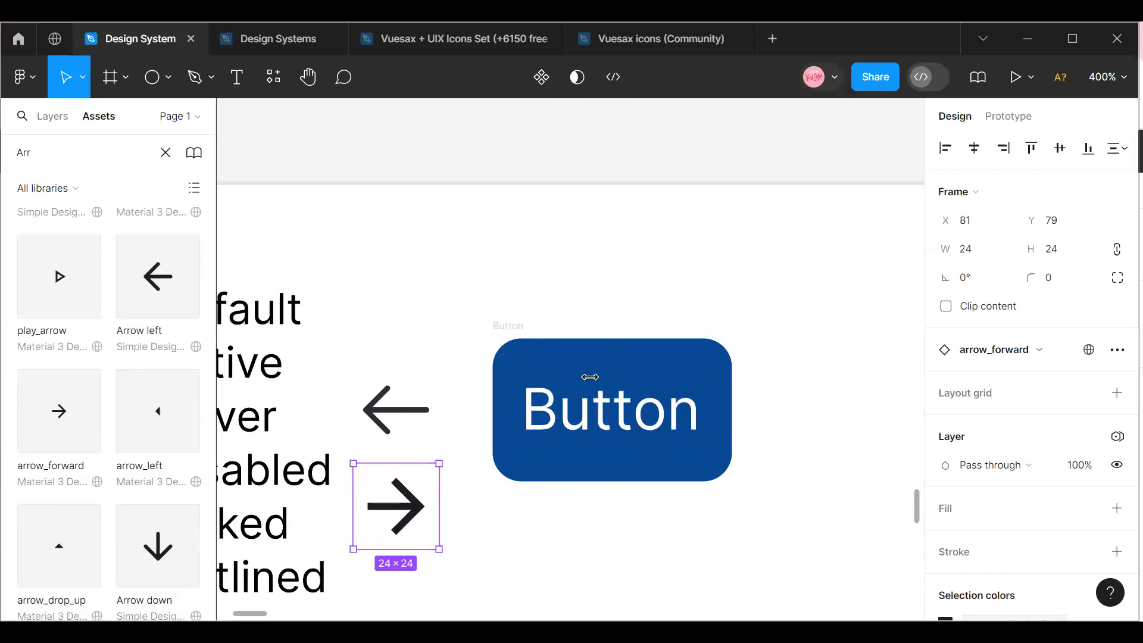
Move the arrow_forward icon into the button's auto layout, after the text.
{"action": "left_click", "coordinate": [526, 338]}
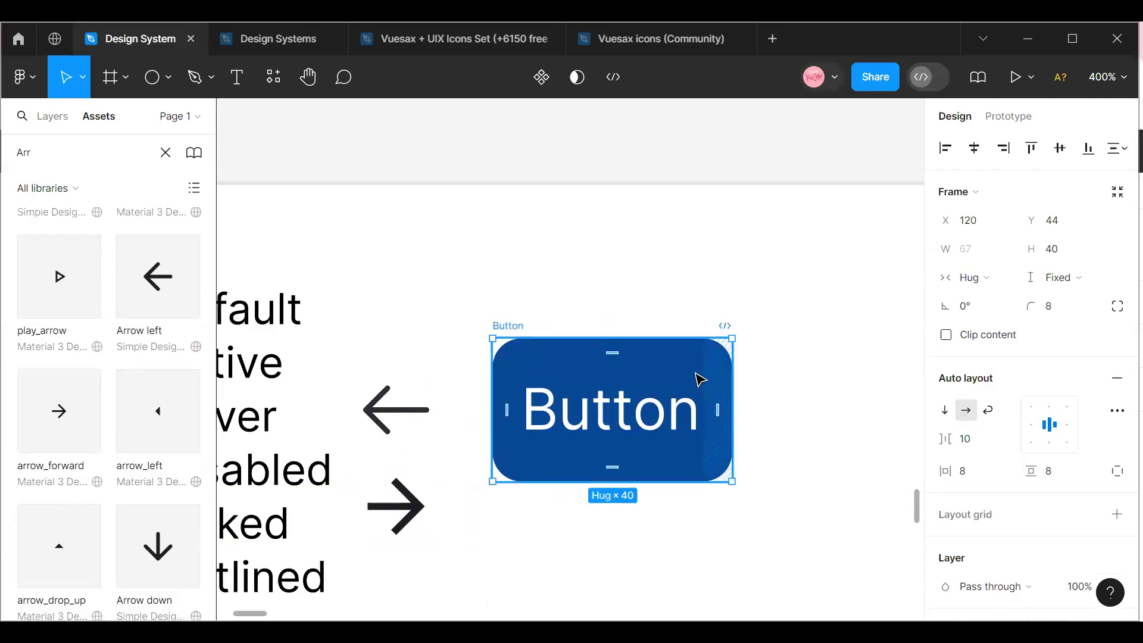
{"action": "left_click", "coordinate": [419, 516]}
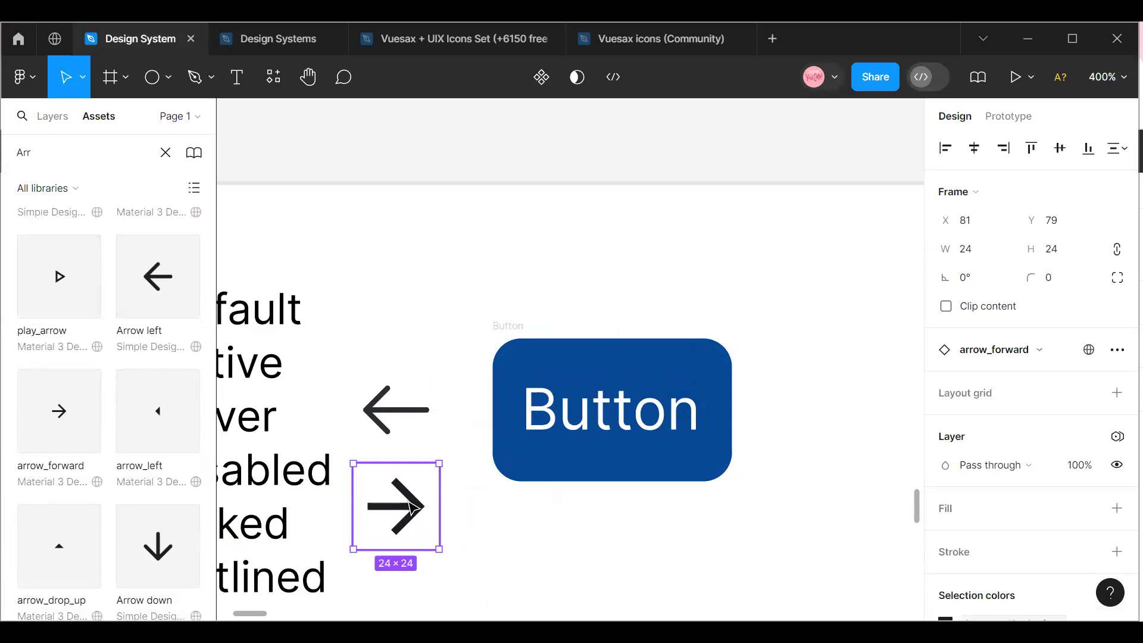
{"action": "left_click_drag", "start_coordinate": [412, 507], "coordinate": [722, 409]}
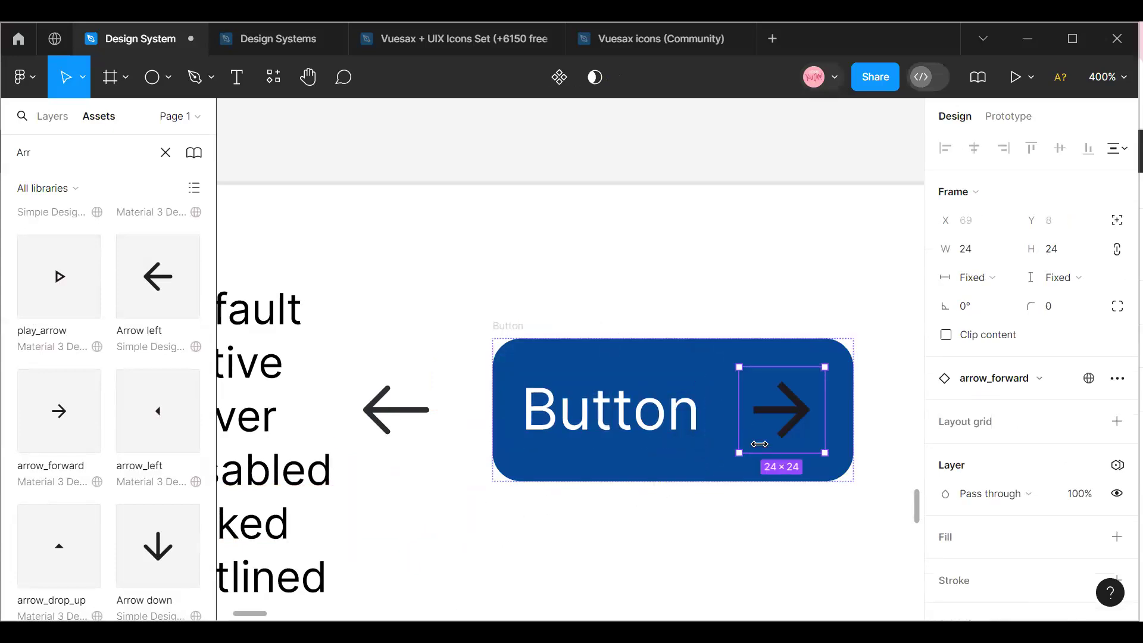
Change the arrow_forward icon's selection colour to the White library style.
{"action": "scroll", "coordinate": [1059, 498], "scroll_direction": "down", "scroll_amount": 3}
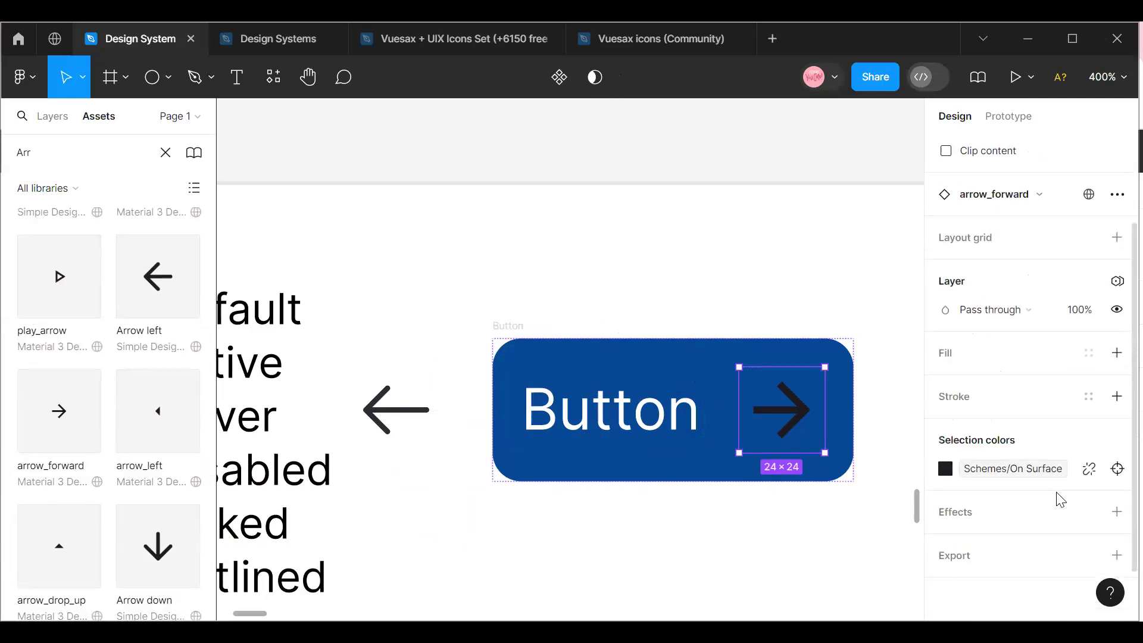
{"action": "left_click", "coordinate": [1054, 473]}
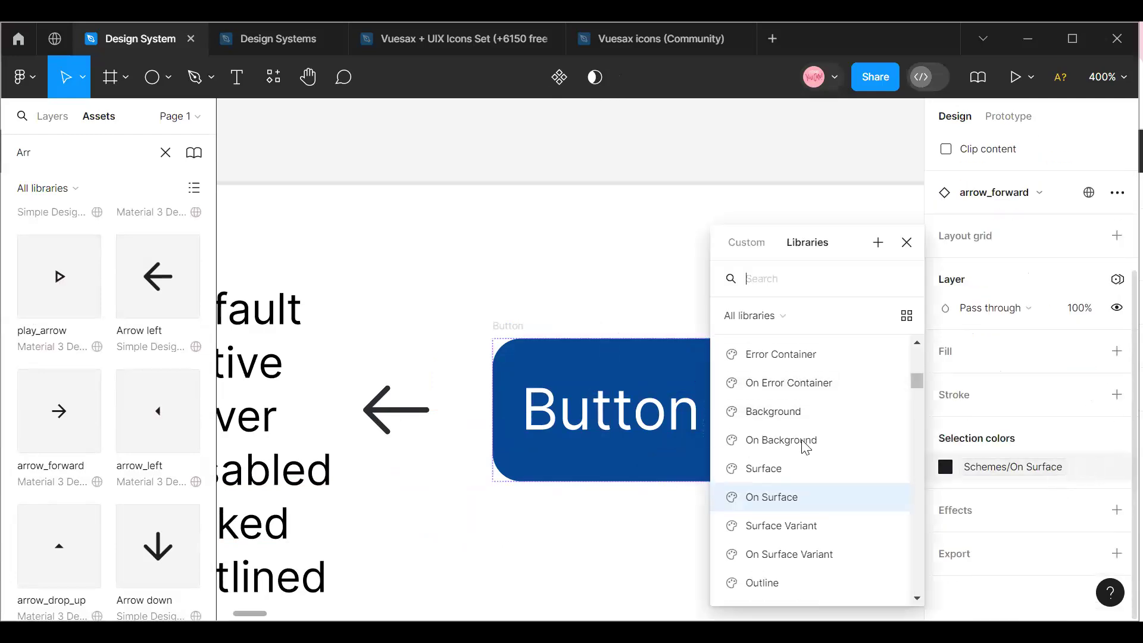
{"action": "scroll", "coordinate": [805, 443], "scroll_direction": "up", "scroll_amount": 5}
{"action": "scroll", "coordinate": [810, 415], "scroll_direction": "up", "scroll_amount": 10}
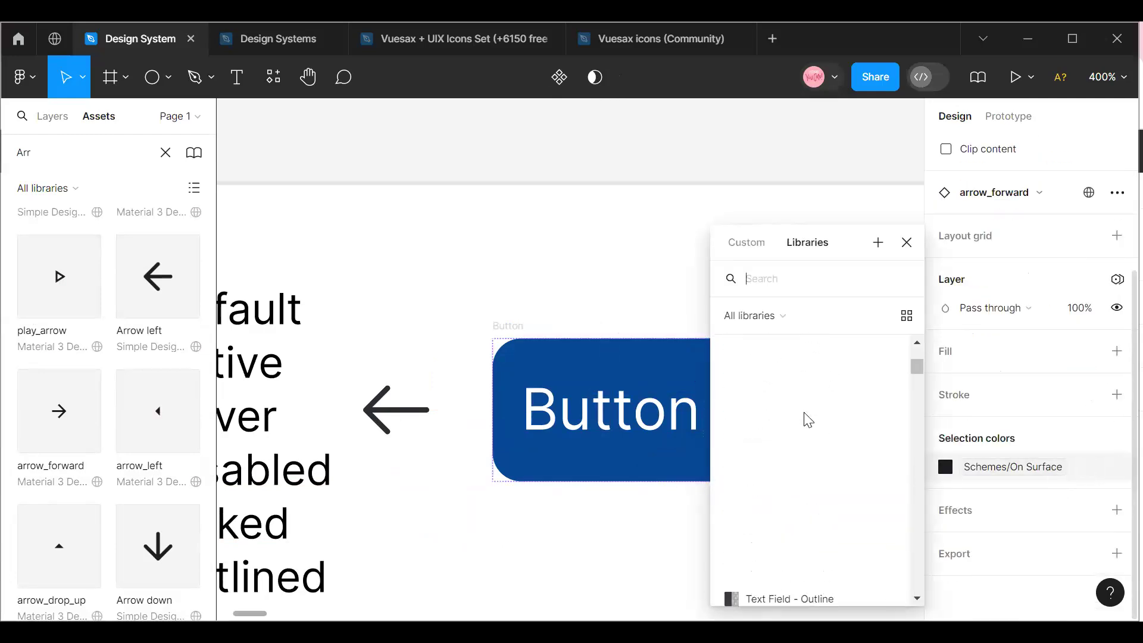
{"action": "scroll", "coordinate": [808, 420], "scroll_direction": "up", "scroll_amount": 8}
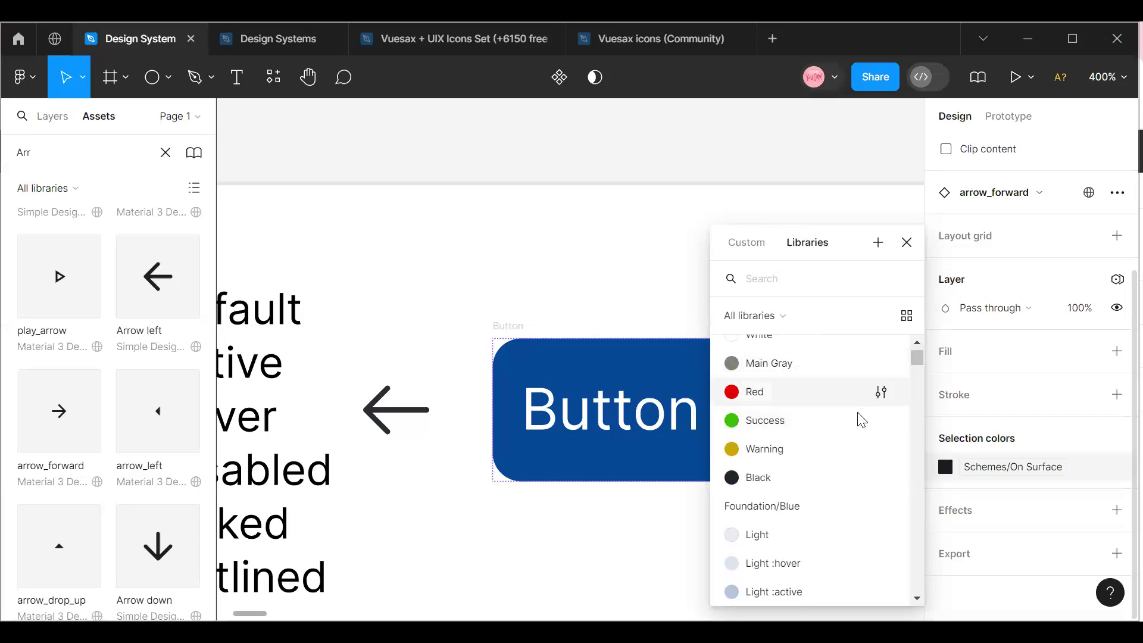
{"action": "scroll", "coordinate": [824, 493], "scroll_direction": "down", "scroll_amount": 4}
{"action": "scroll", "coordinate": [823, 496], "scroll_direction": "up", "scroll_amount": 4}
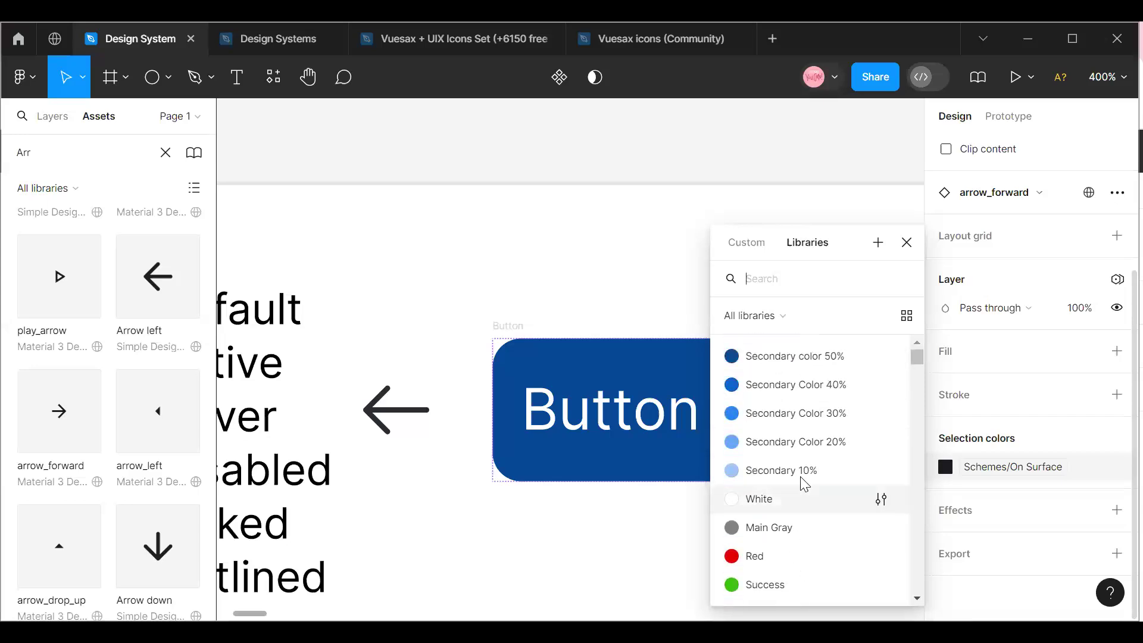
{"action": "left_click", "coordinate": [799, 498]}
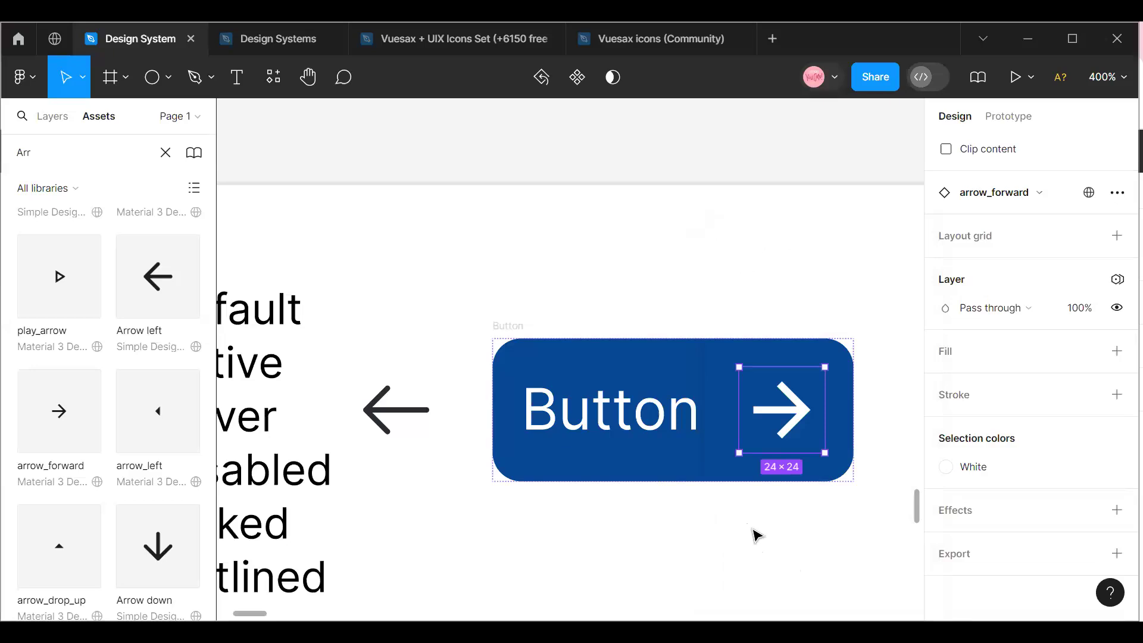
{"action": "left_click", "coordinate": [756, 534]}
Move the arrow-left icon into the button before the text and set its colour to the White style.
{"action": "left_click_drag", "start_coordinate": [393, 413], "coordinate": [522, 418]}
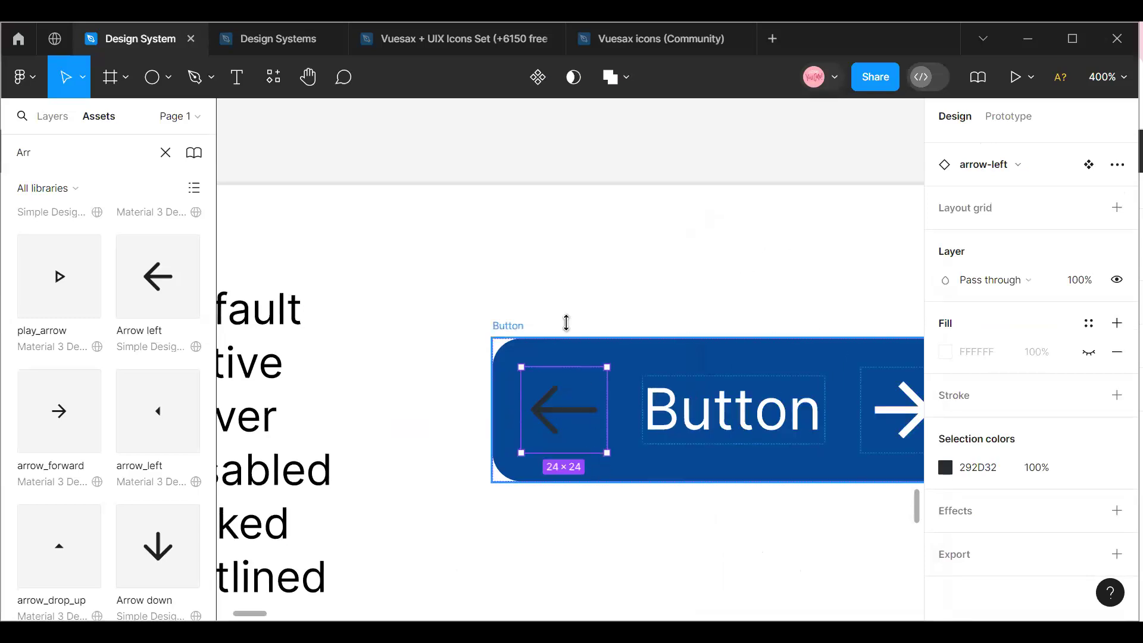
{"action": "left_click", "coordinate": [558, 348]}
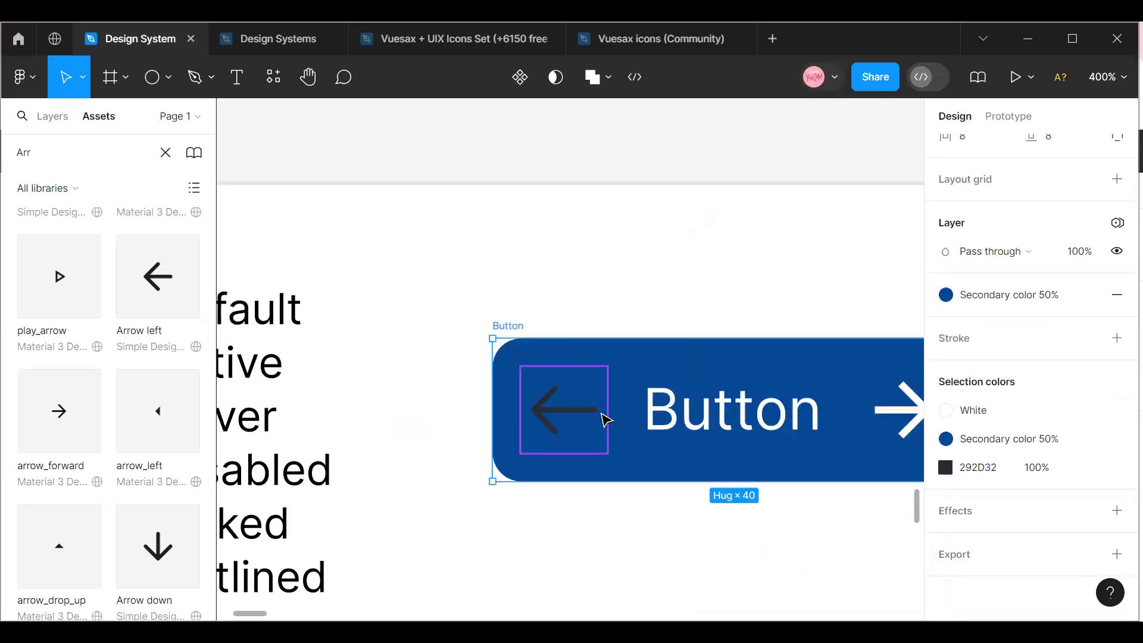
{"action": "left_click", "coordinate": [604, 416]}
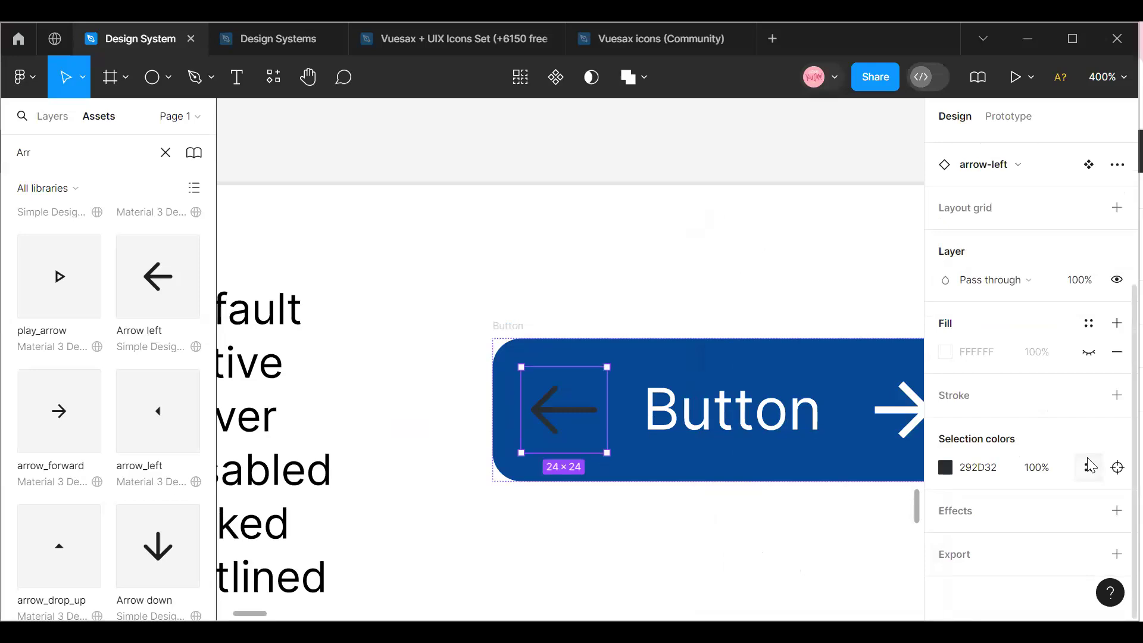
{"action": "left_click", "coordinate": [1089, 466]}
{"action": "left_click", "coordinate": [837, 507]}
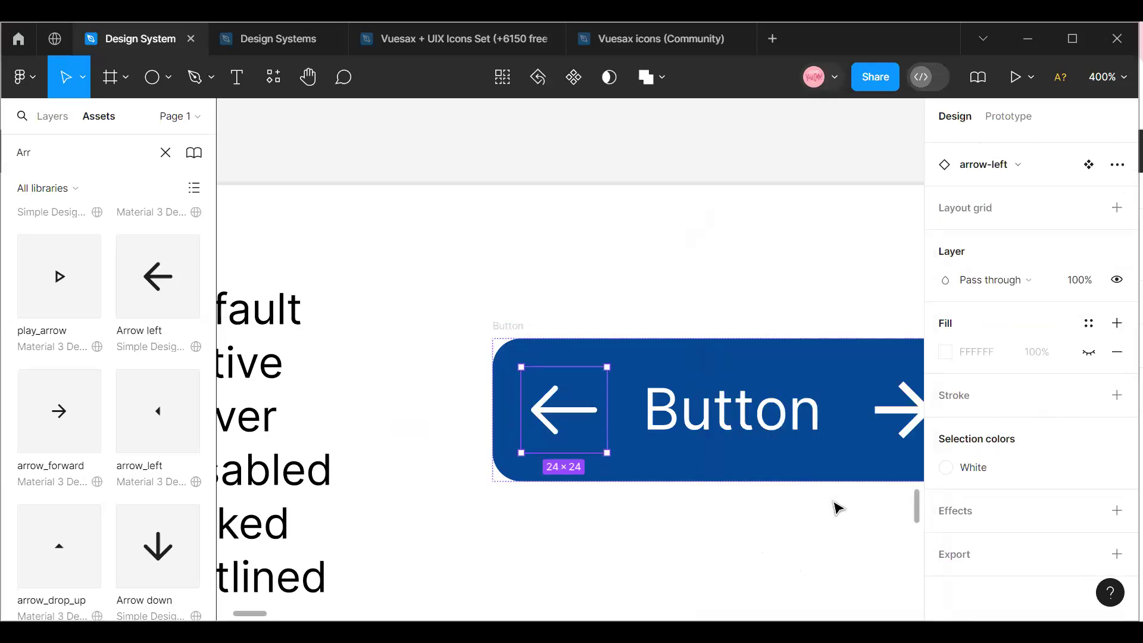
Convert the whole button frame with its text and both arrows into a component.
{"action": "mouse_move", "coordinate": [254, 612]}
{"action": "left_mouse_down"}
{"action": "mouse_move", "coordinate": [271, 615]}
{"action": "mouse_move", "coordinate": [255, 612]}
{"action": "mouse_move", "coordinate": [263, 605]}
{"action": "left_mouse_up"}
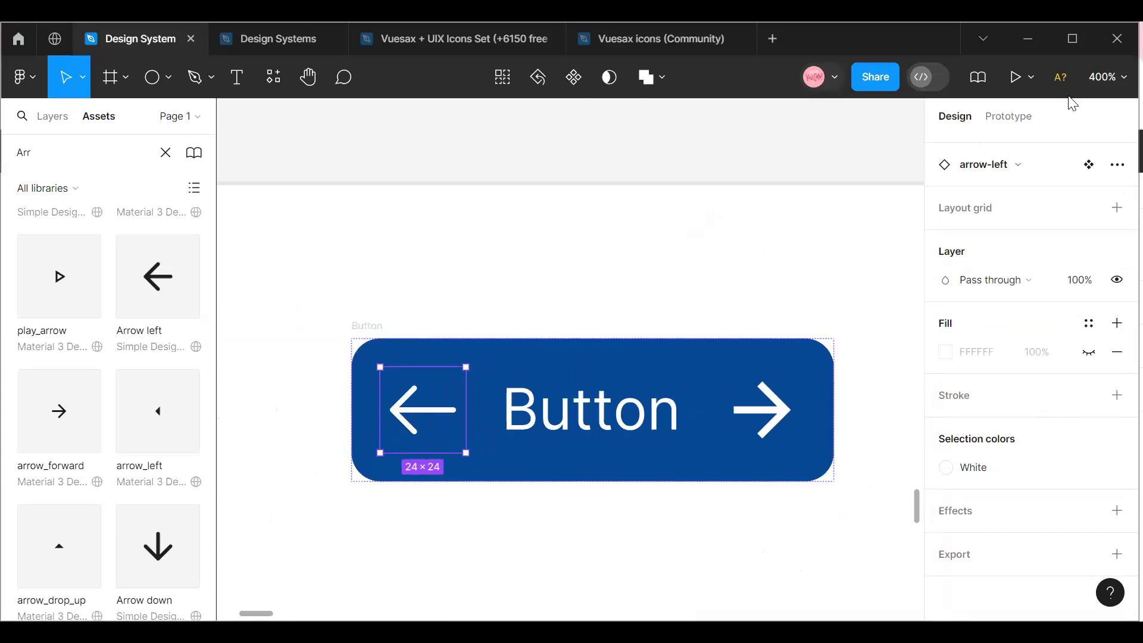
{"action": "left_click", "coordinate": [1107, 77]}
{"action": "left_click", "coordinate": [983, 189]}
{"action": "left_click", "coordinate": [481, 339]}
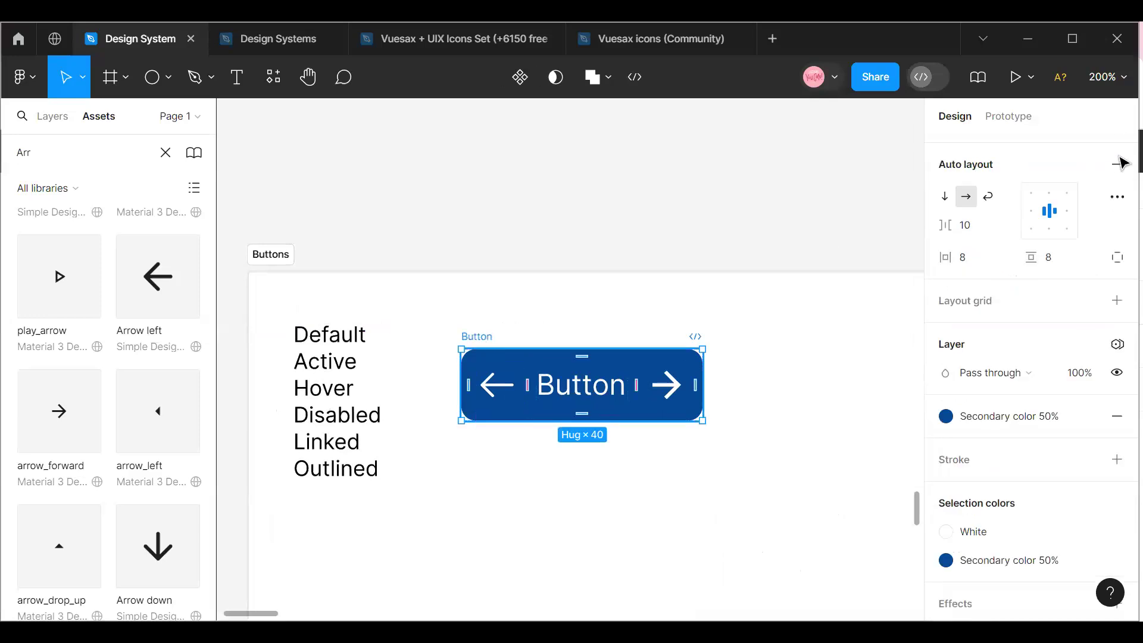
{"action": "left_click", "coordinate": [1119, 84]}
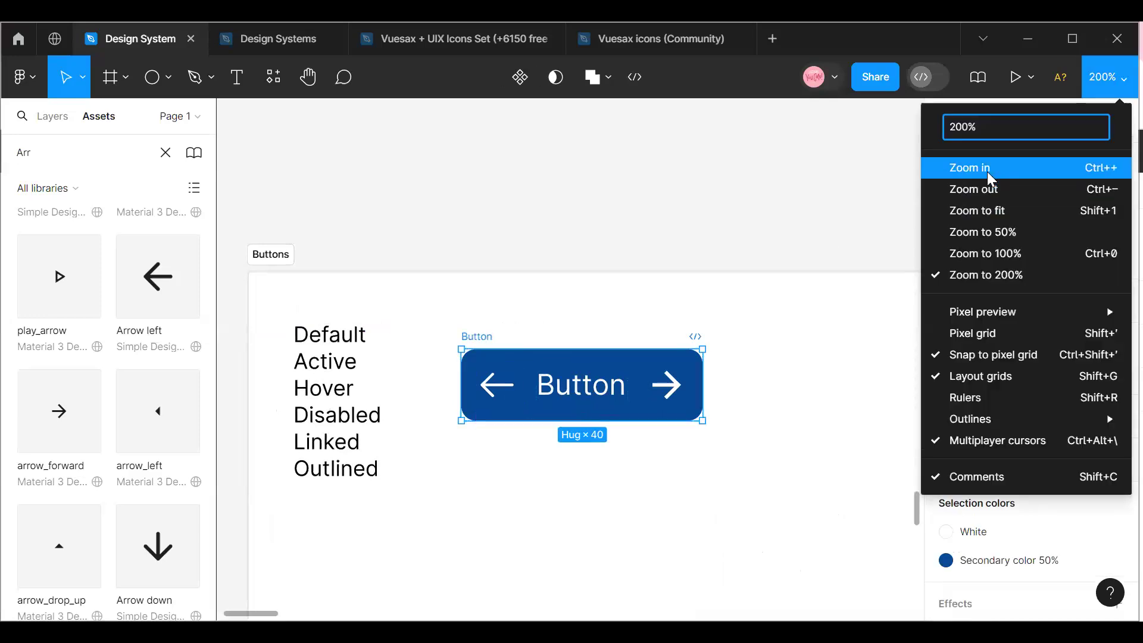
{"action": "left_click", "coordinate": [987, 176]}
{"action": "scroll", "coordinate": [536, 557], "scroll_direction": "up", "scroll_amount": 2}
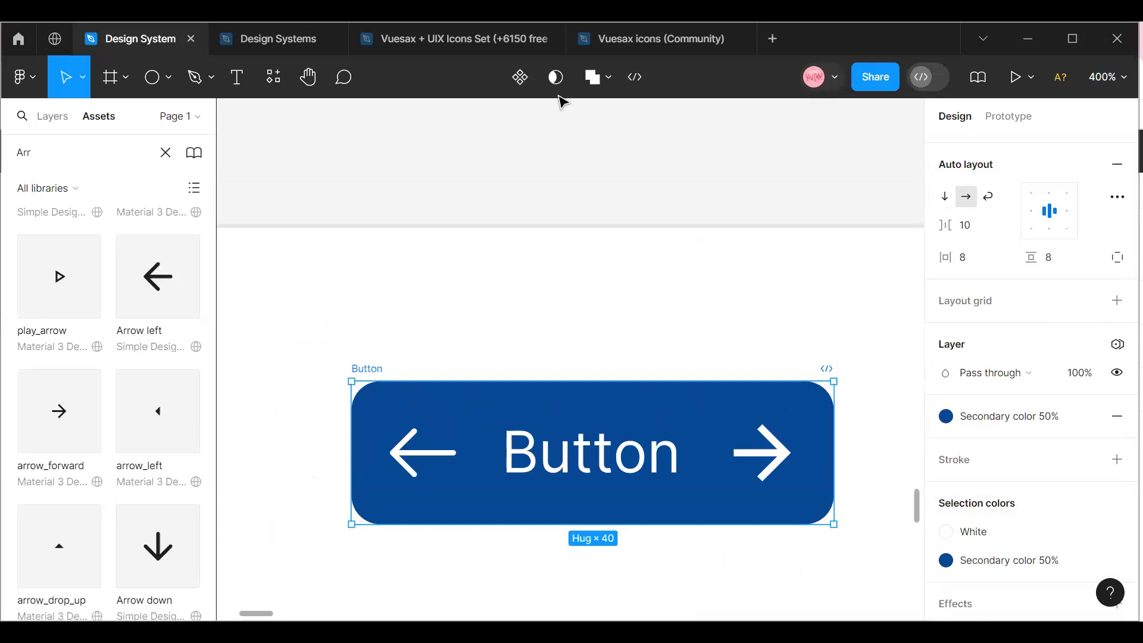
{"action": "left_click", "coordinate": [518, 78]}
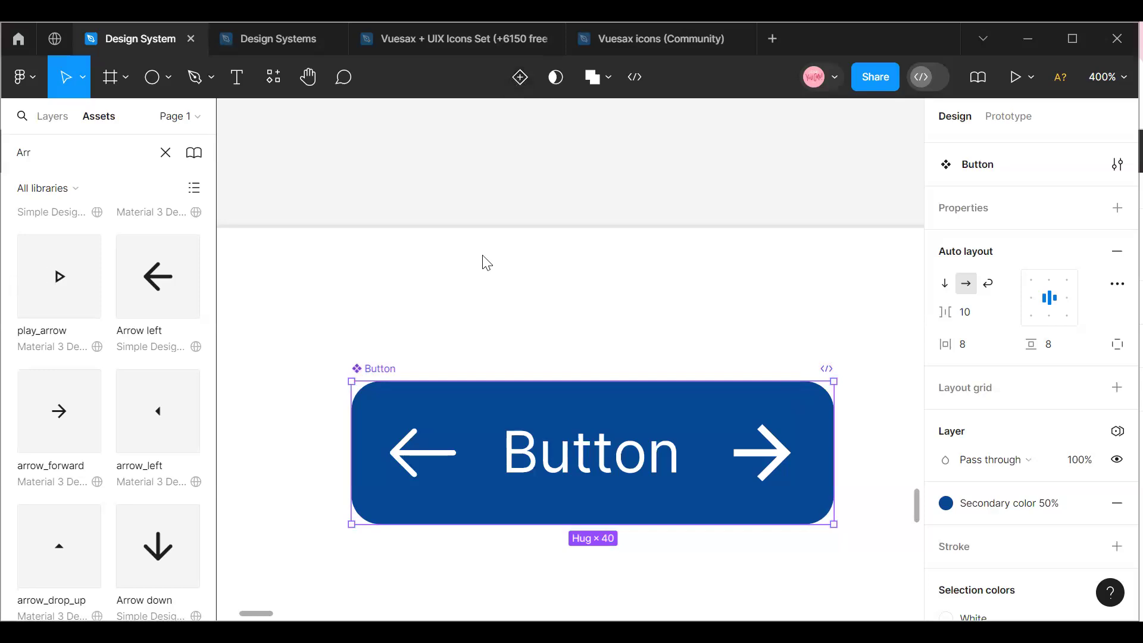
Search the assets for "Button" to locate the new component among the libraries.
{"action": "left_click", "coordinate": [62, 119]}
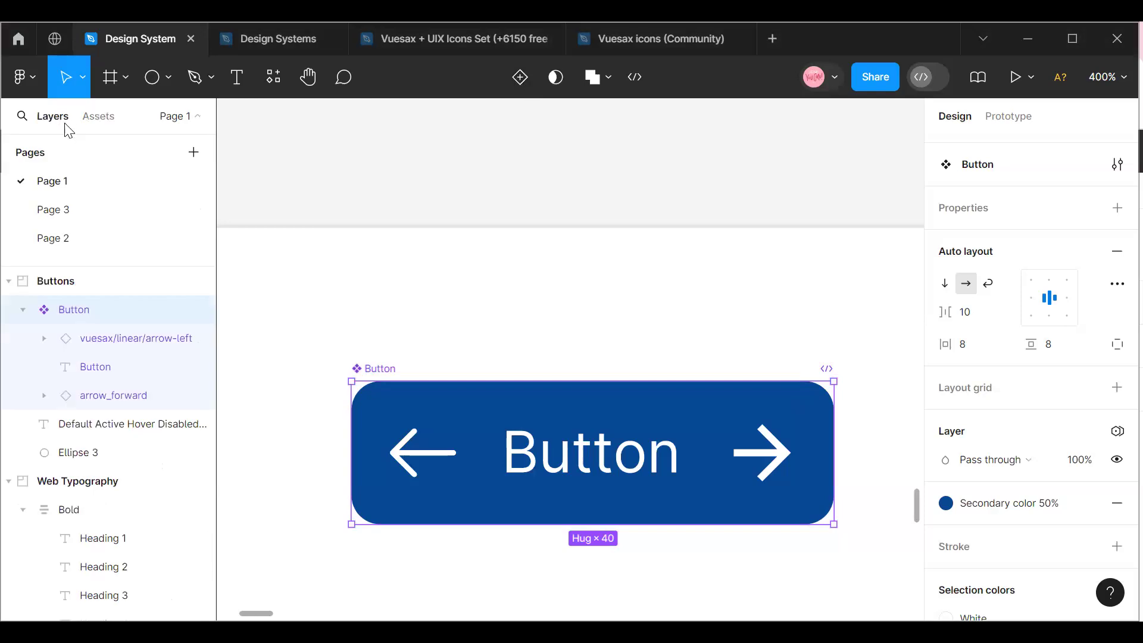
{"action": "left_click", "coordinate": [118, 118]}
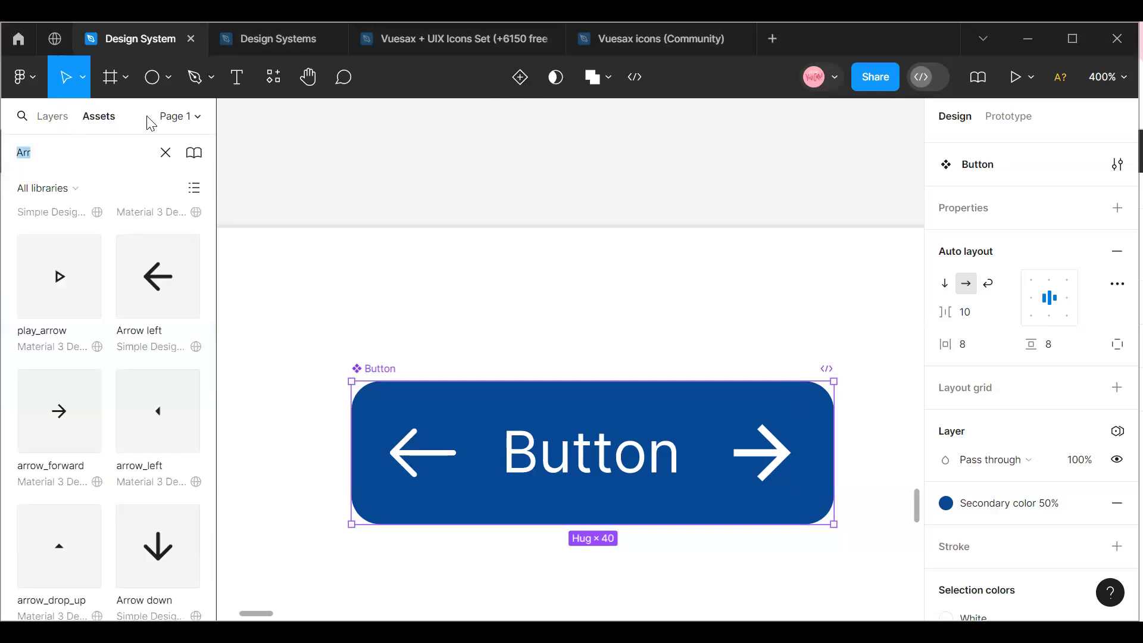
{"action": "type", "text": "B"}
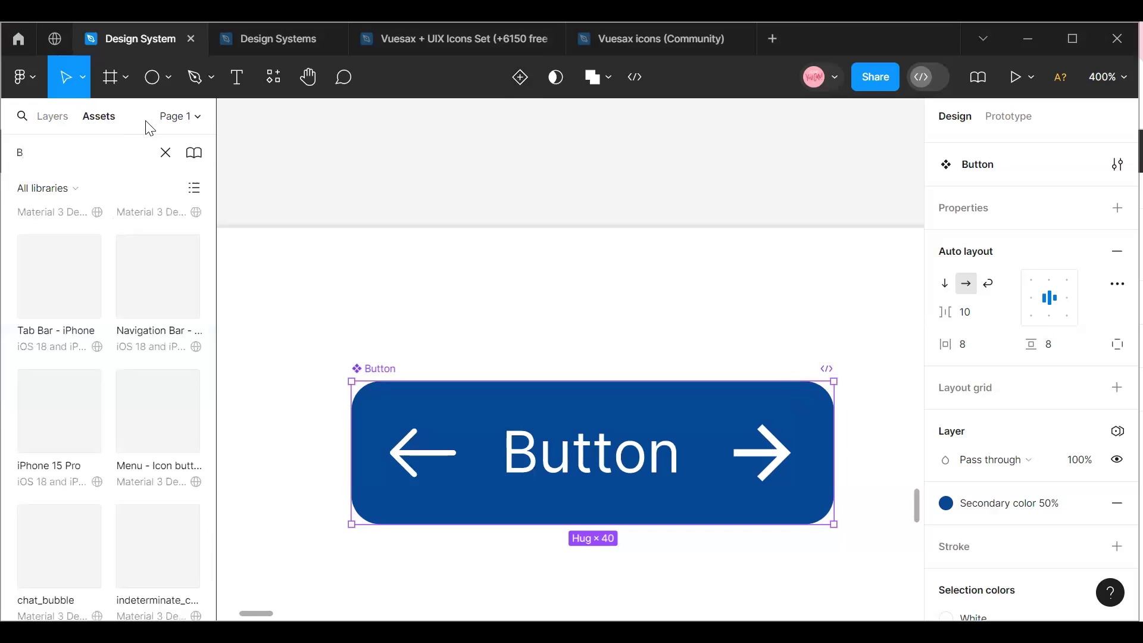
{"action": "type", "text": "utt"}
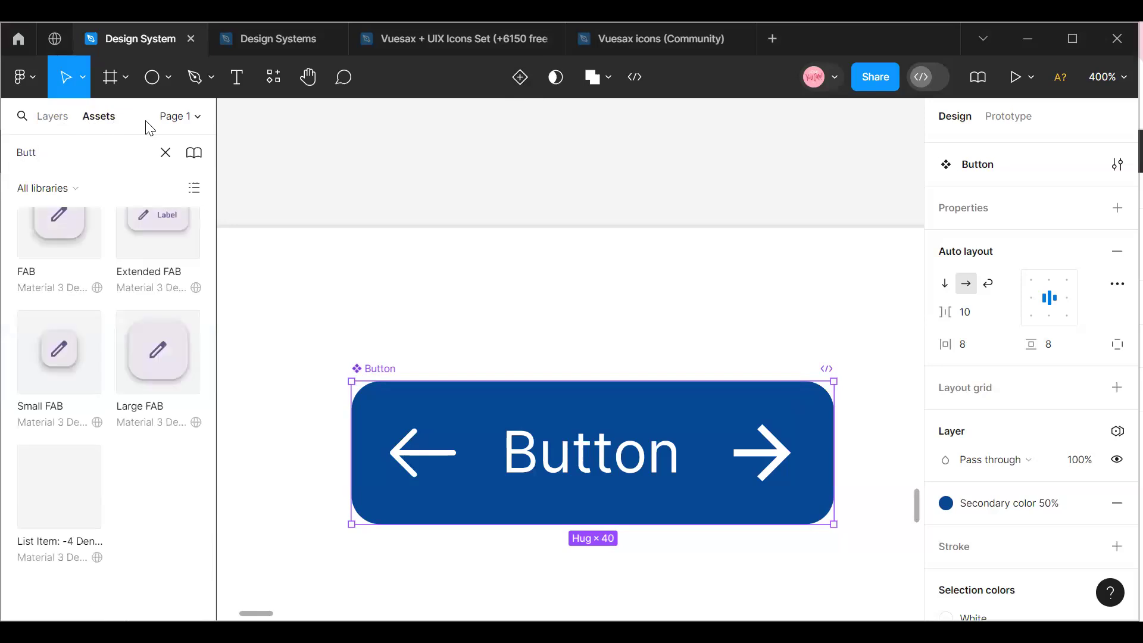
{"action": "type", "text": "on"}
{"action": "scroll", "coordinate": [27, 438], "scroll_direction": "up", "scroll_amount": 15}
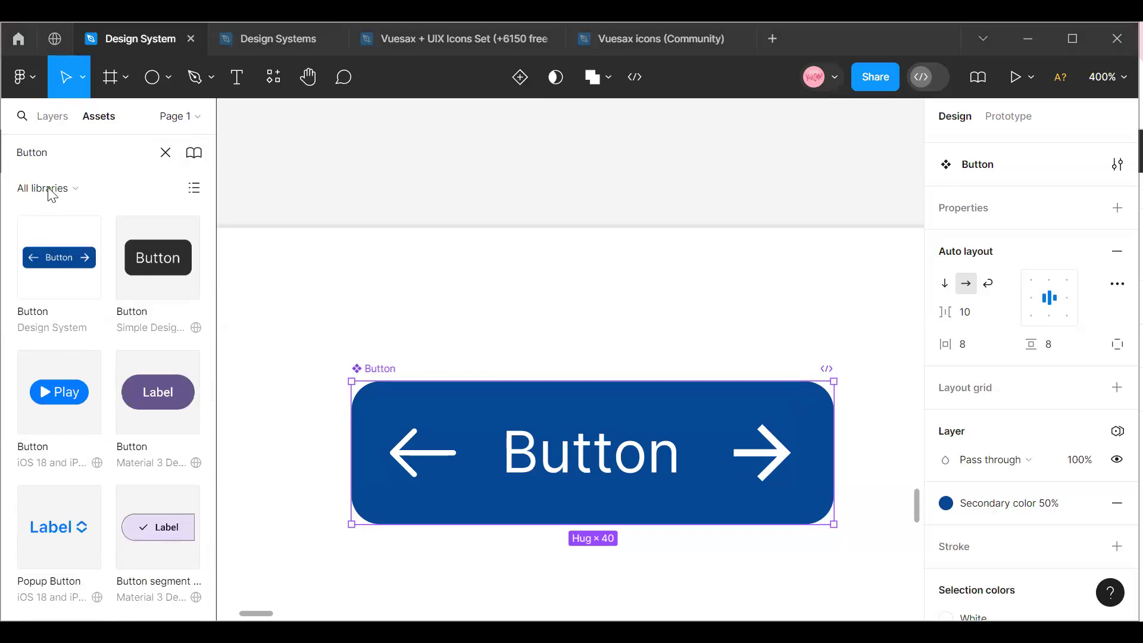
Rename the button component on the canvas as "KodeCamp".
{"action": "double_click", "coordinate": [368, 369]}
{"action": "type", "text": "Kode"}
{"action": "type", "text": " d"}
{"action": "type", "text": "amps"}
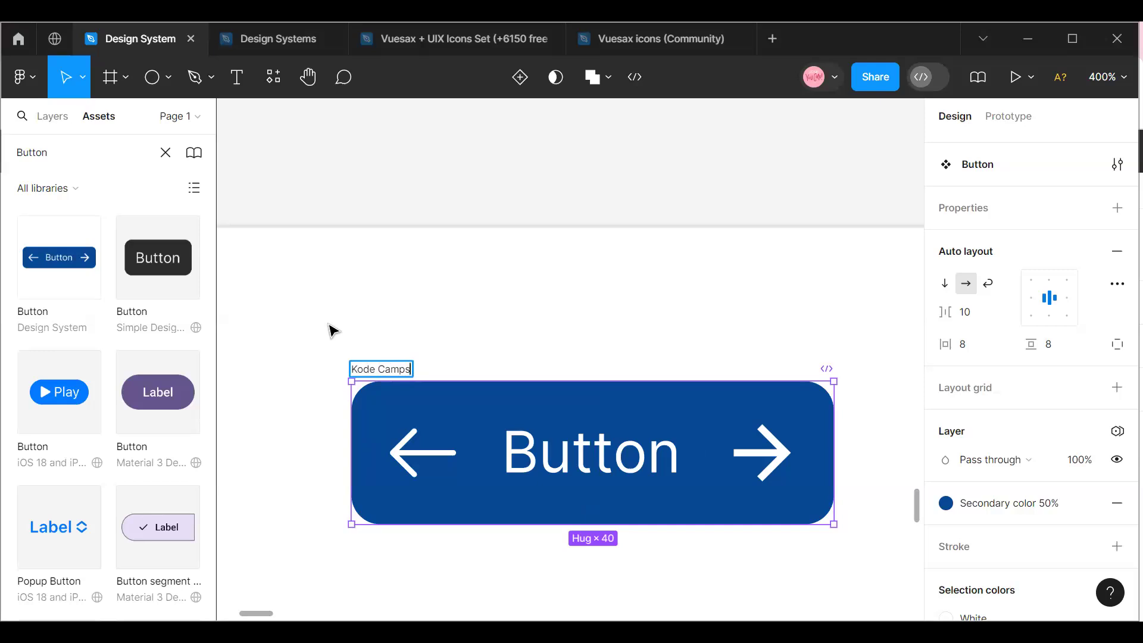
{"action": "key", "text": "BackSpace"}
{"action": "key", "text": "BackSpace"}
{"action": "key", "text": "BackSpace"}
{"action": "key", "text": "BackSpace"}
{"action": "key", "text": "BackSpace"}
{"action": "type", "text": "Camp"}
{"action": "left_click", "coordinate": [356, 327]}
Search the assets for "Kodeca" to find the renamed button component.
{"action": "left_click", "coordinate": [63, 154]}
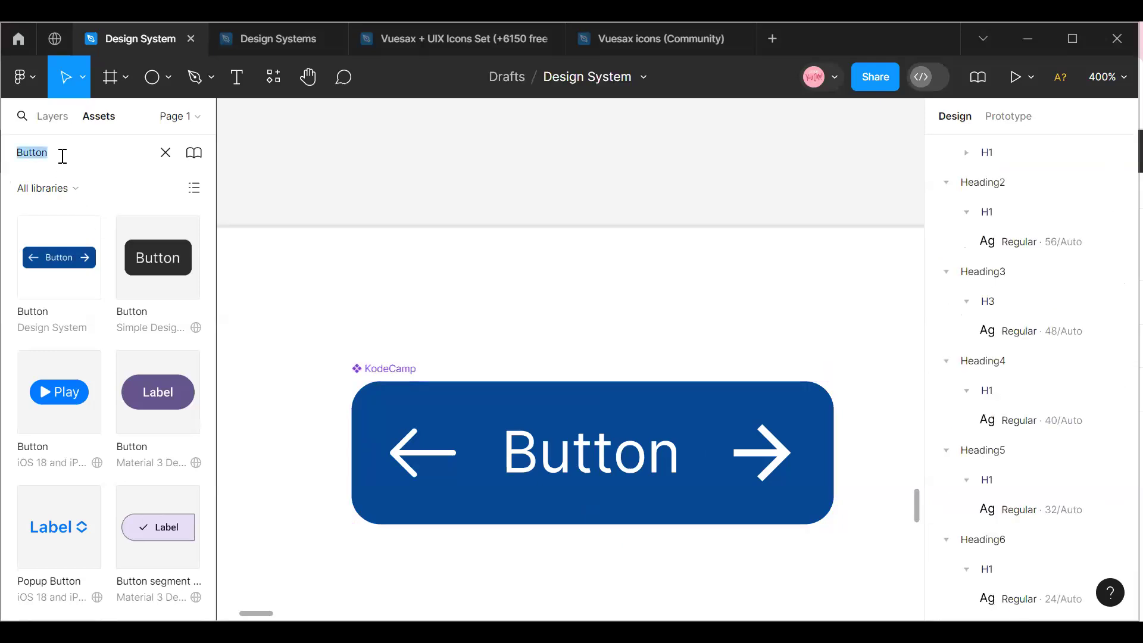
{"action": "type", "text": "Kode"}
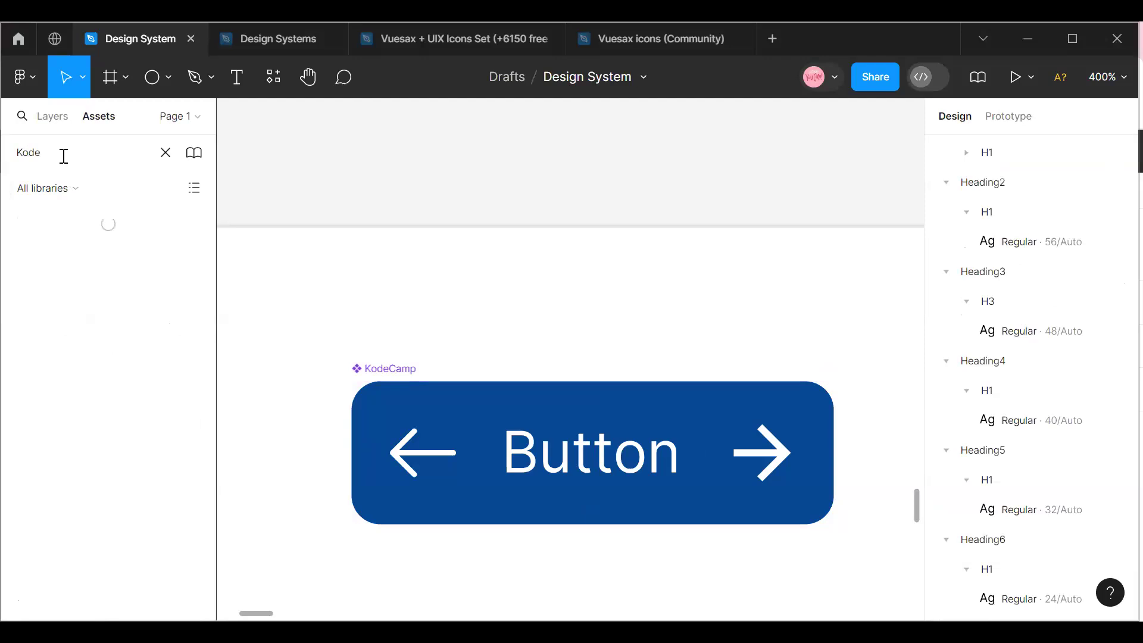
{"action": "type", "text": "v"}
{"action": "type", "text": "a"}
Place a KodeCamp instance above the main component and delete it again.
{"action": "left_click_drag", "start_coordinate": [173, 244], "coordinate": [560, 275]}
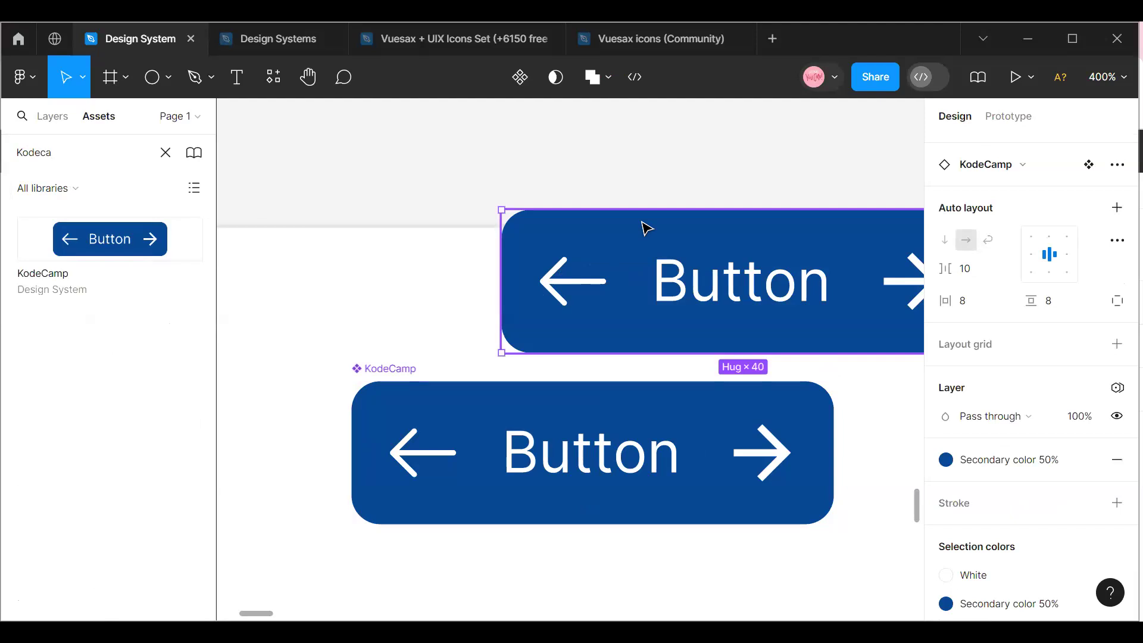
{"action": "key", "text": "Delete"}
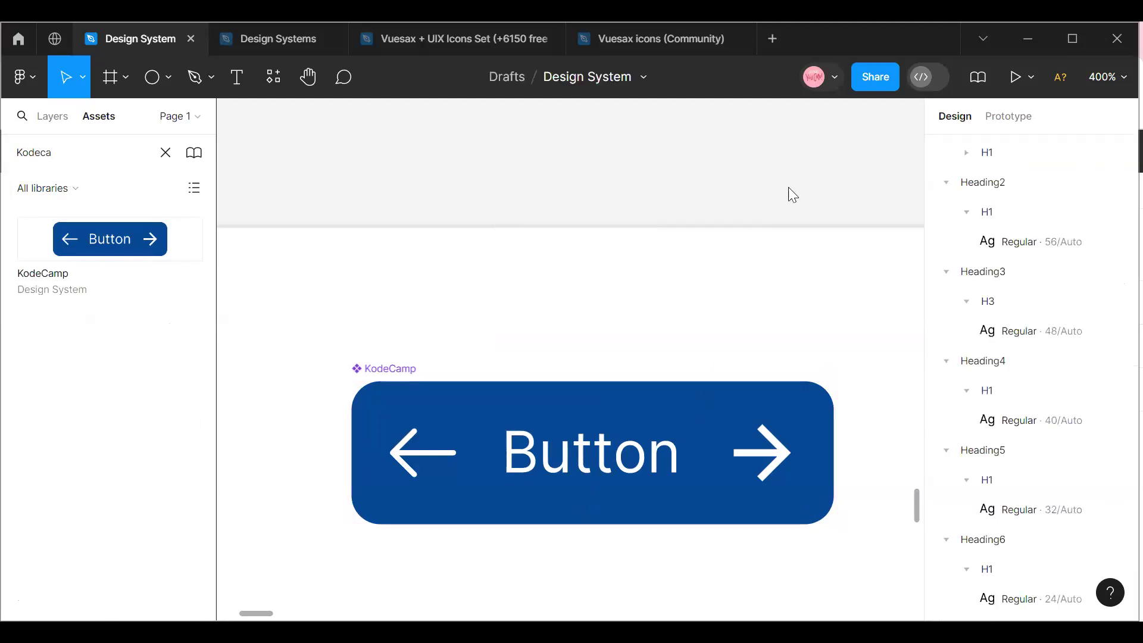
Select the main KodeCamp component and move it slightly up within its frame, to about Y 20.
{"action": "mouse_move", "coordinate": [262, 608]}
{"action": "left_mouse_down"}
{"action": "mouse_move", "coordinate": [247, 607]}
{"action": "mouse_move", "coordinate": [268, 607]}
{"action": "mouse_move", "coordinate": [256, 602]}
{"action": "left_mouse_up"}
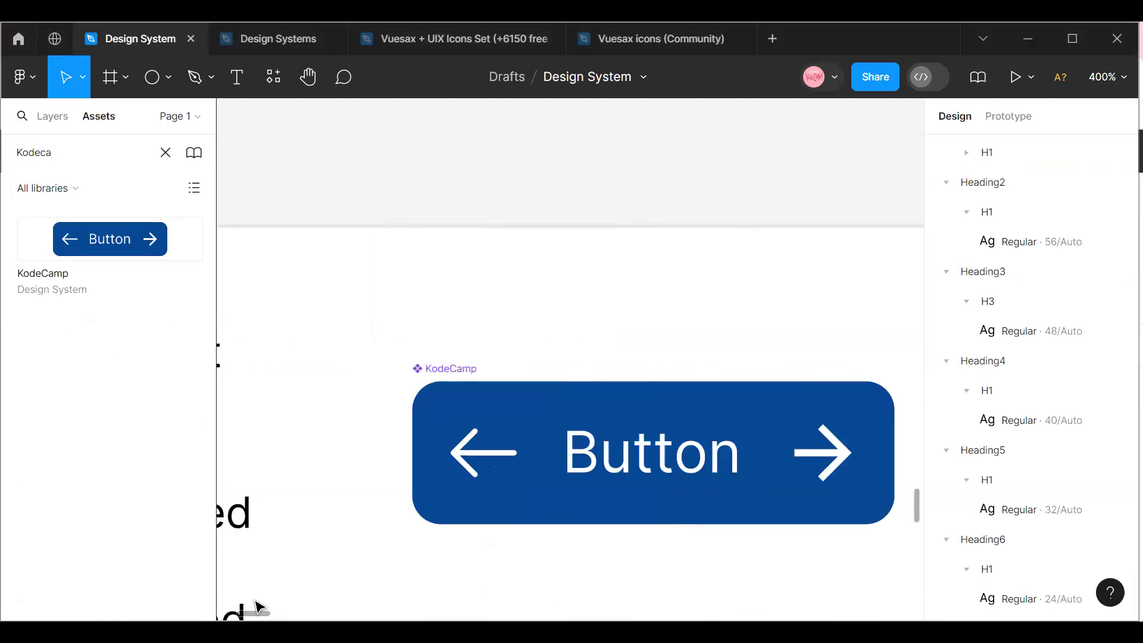
{"action": "left_click", "coordinate": [444, 376]}
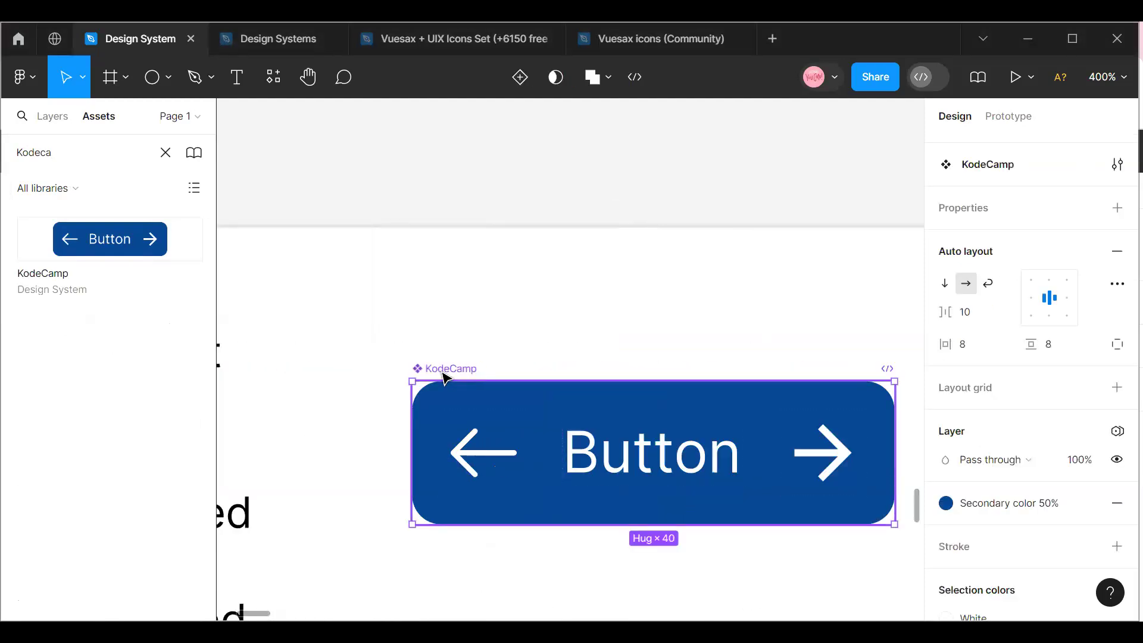
{"action": "scroll", "coordinate": [496, 375], "scroll_direction": "down", "scroll_amount": 2}
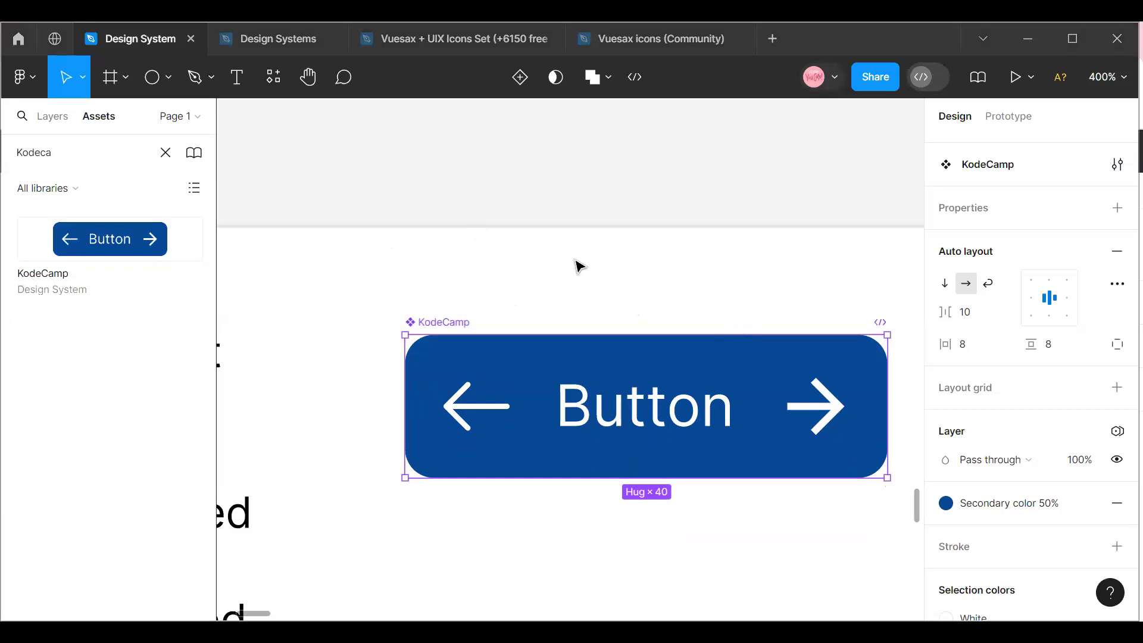
{"action": "mouse_move", "coordinate": [536, 387]}
{"action": "scroll", "coordinate": [536, 384], "scroll_direction": "down", "scroll_amount": 1}
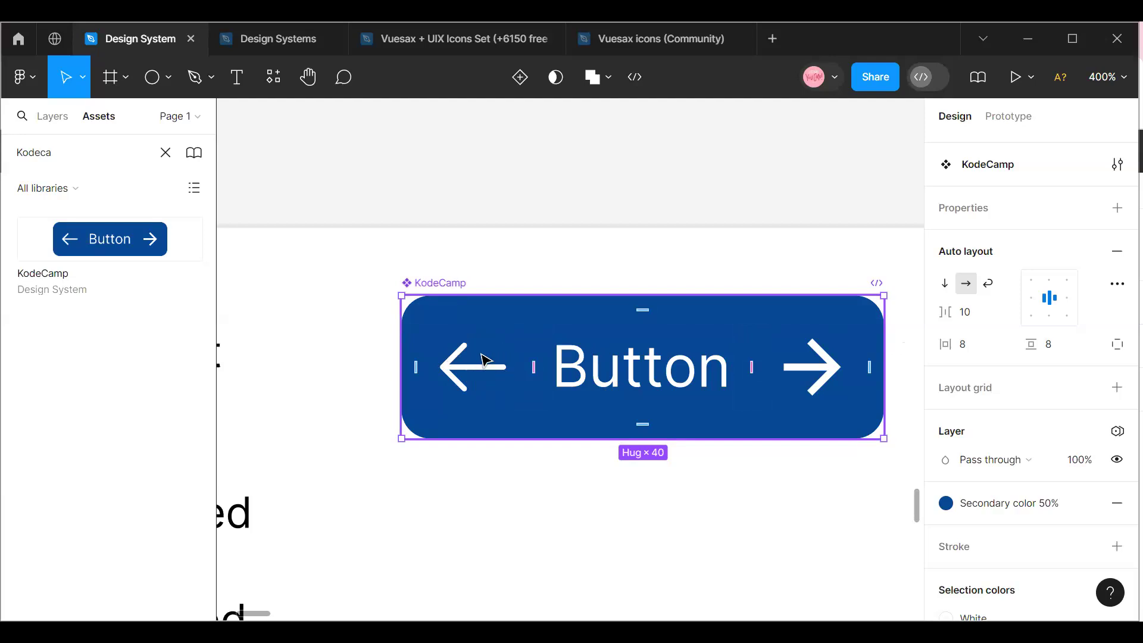
Create an instance swap property for the arrow-left icon in the KodeCamp component, keeping arrow-left as its value.
{"action": "scroll", "coordinate": [958, 260], "scroll_direction": "up", "scroll_amount": 4}
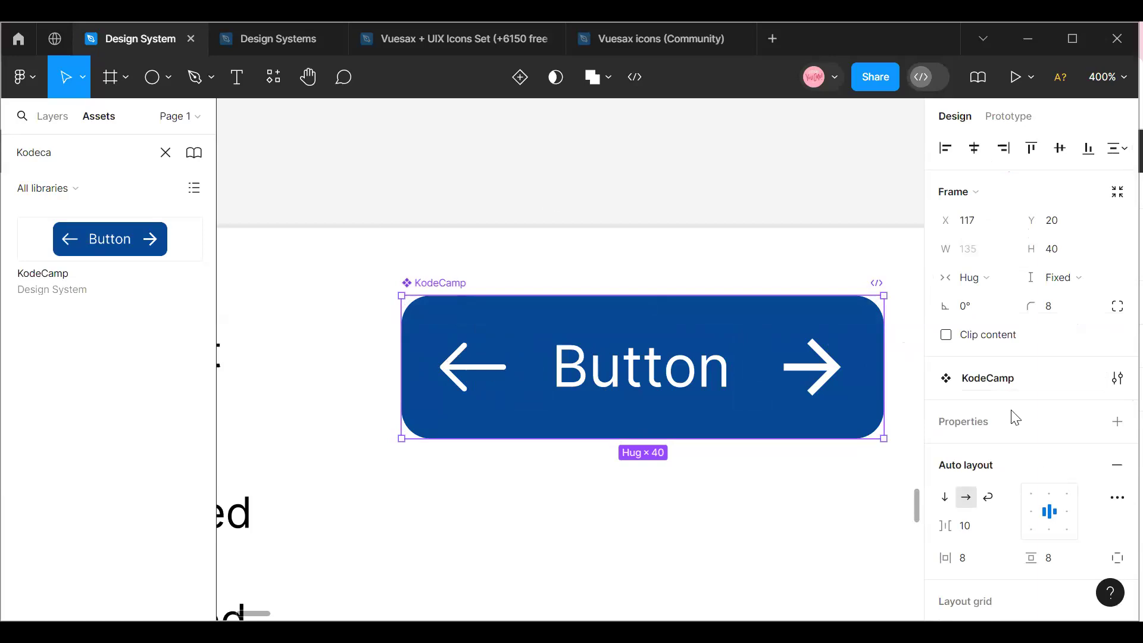
{"action": "scroll", "coordinate": [1012, 413], "scroll_direction": "down", "scroll_amount": 6}
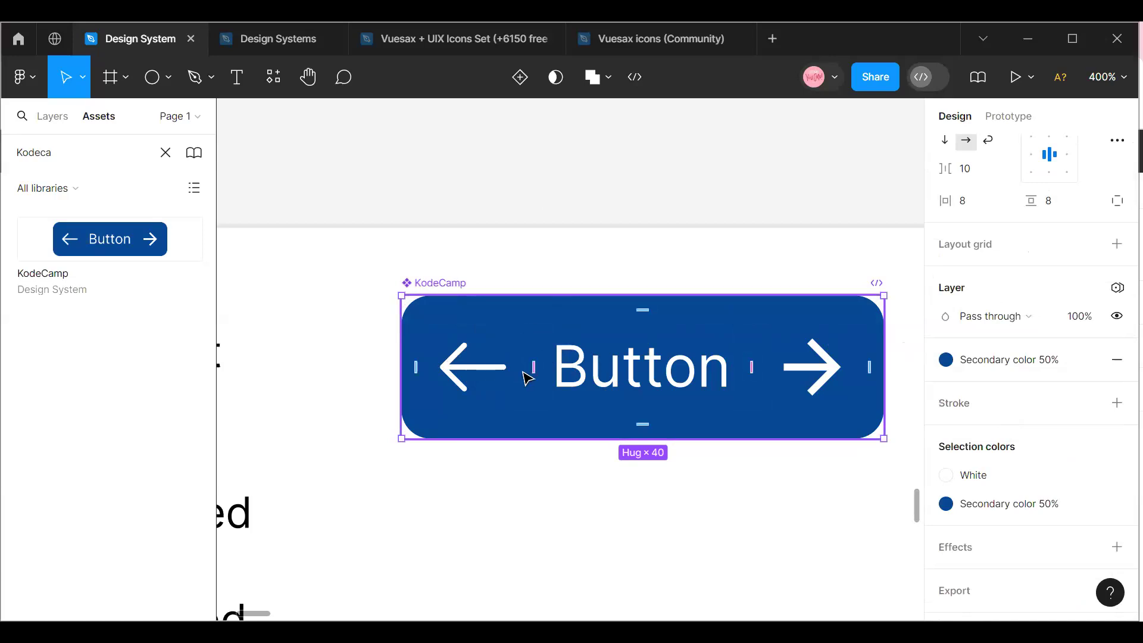
{"action": "double_click", "coordinate": [479, 373]}
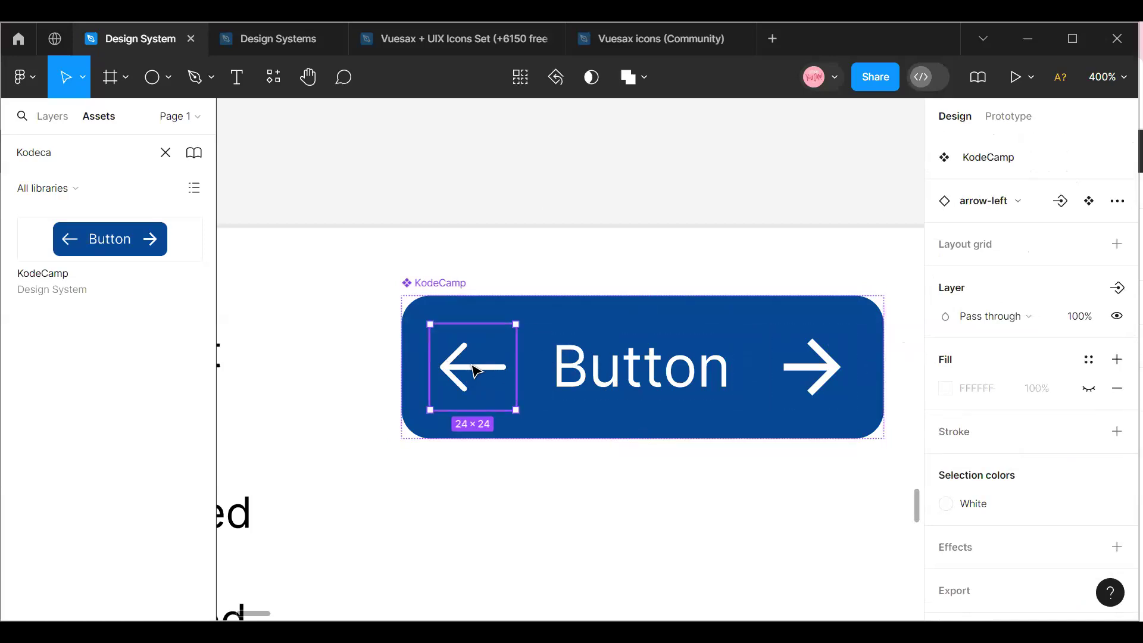
{"action": "left_click", "coordinate": [1059, 203]}
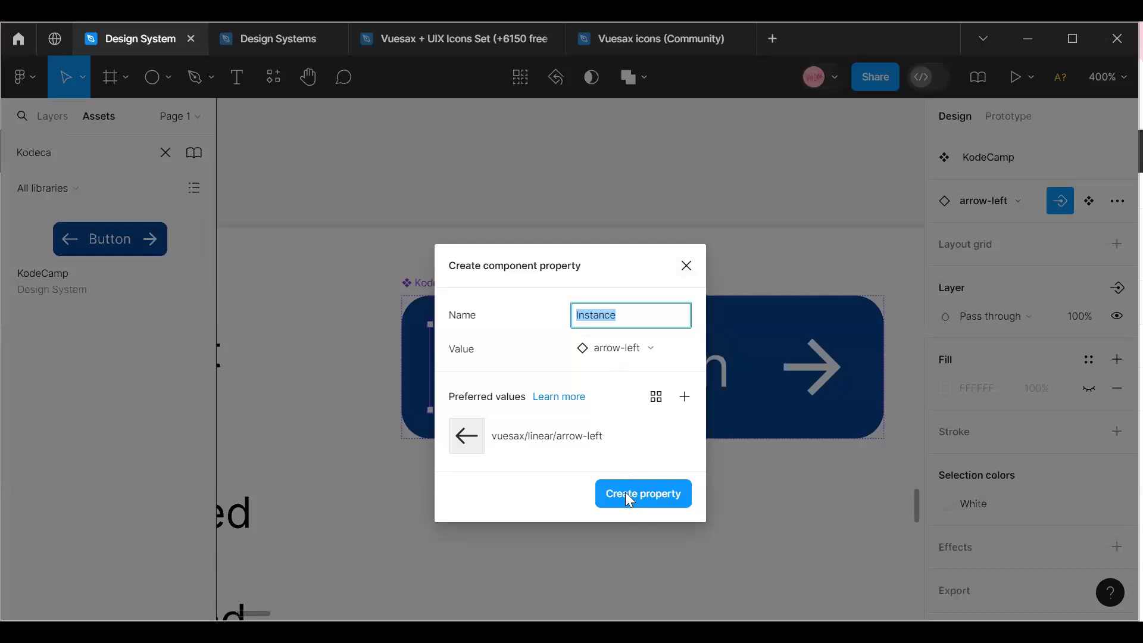
{"action": "left_click", "coordinate": [682, 344]}
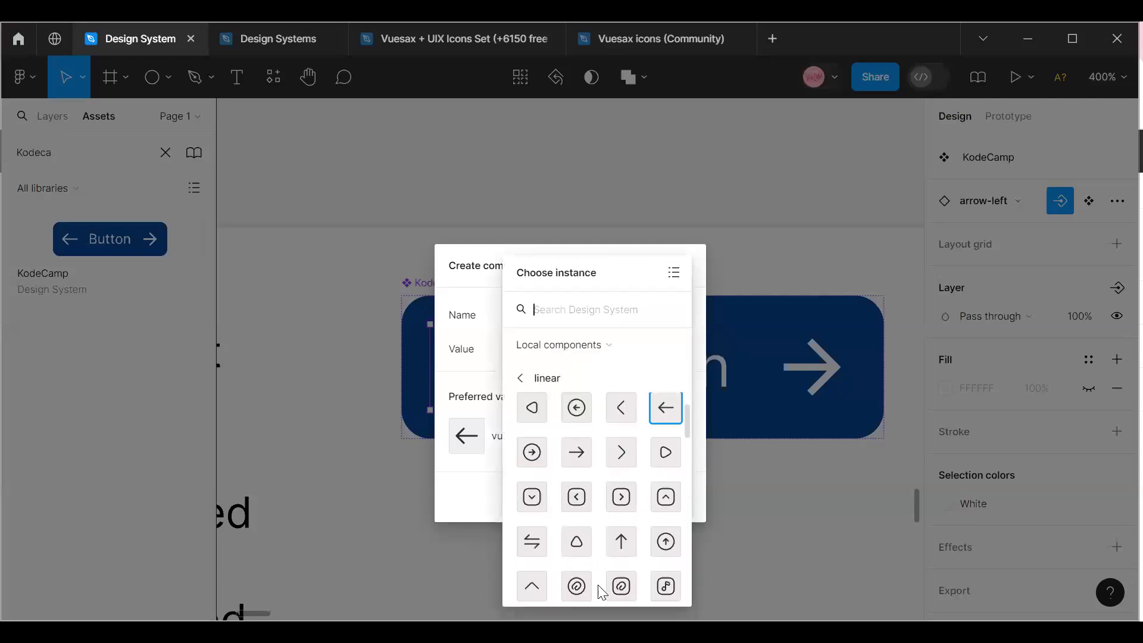
{"action": "scroll", "coordinate": [601, 591], "scroll_direction": "down", "scroll_amount": 2}
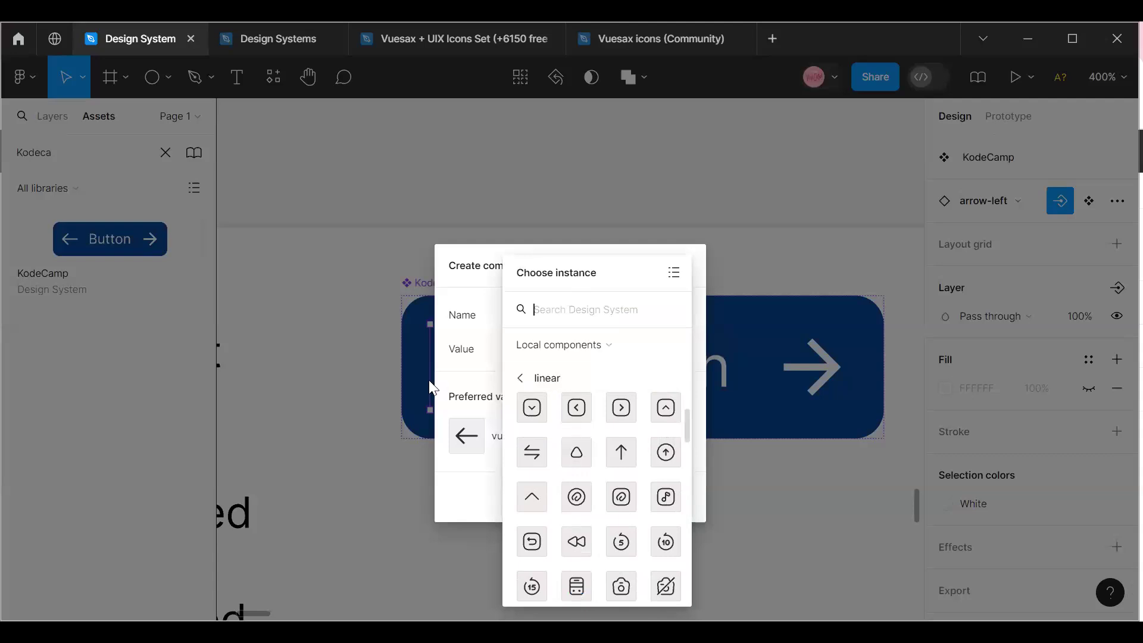
{"action": "left_click", "coordinate": [354, 298]}
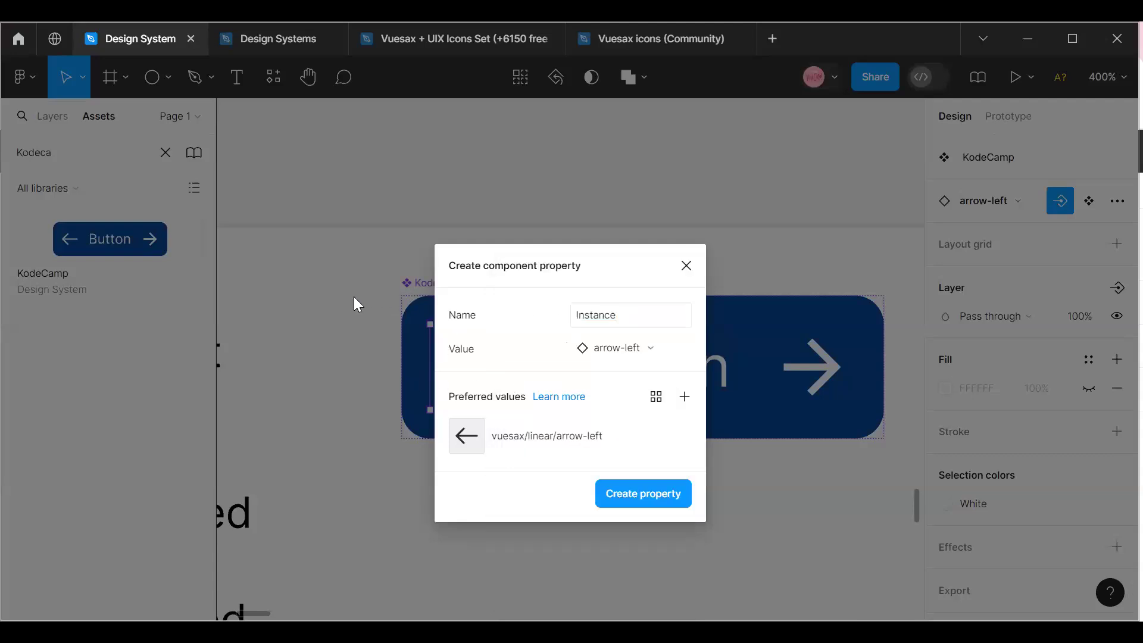
{"action": "left_click", "coordinate": [638, 492]}
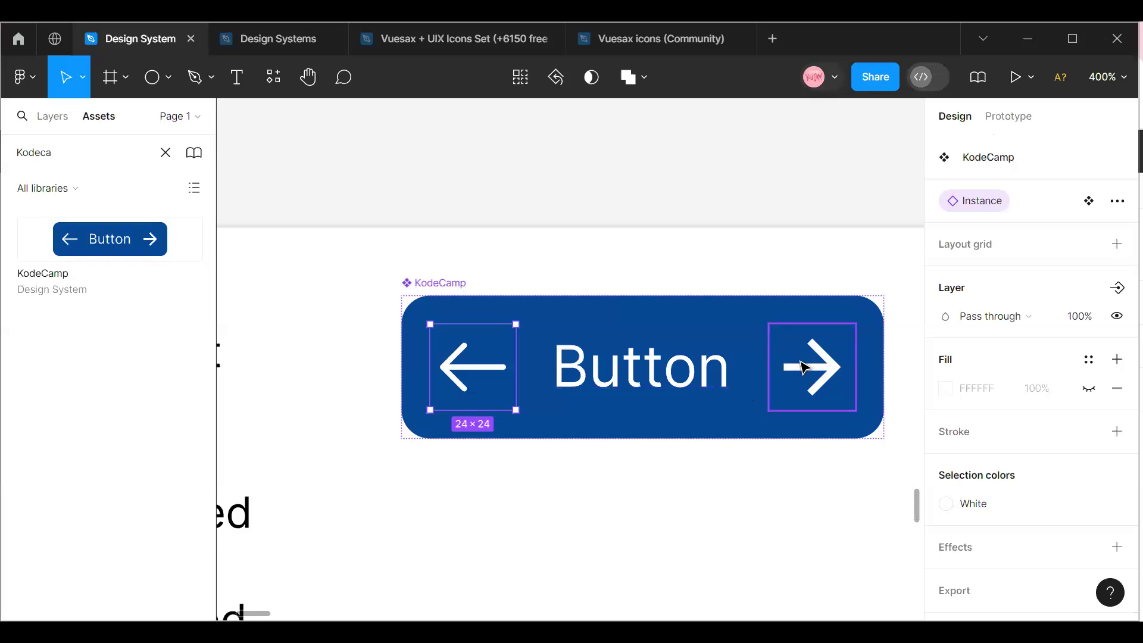
Create a separate instance swap property for the arrow_forward icon in the KodeCamp component.
{"action": "left_click", "coordinate": [804, 366]}
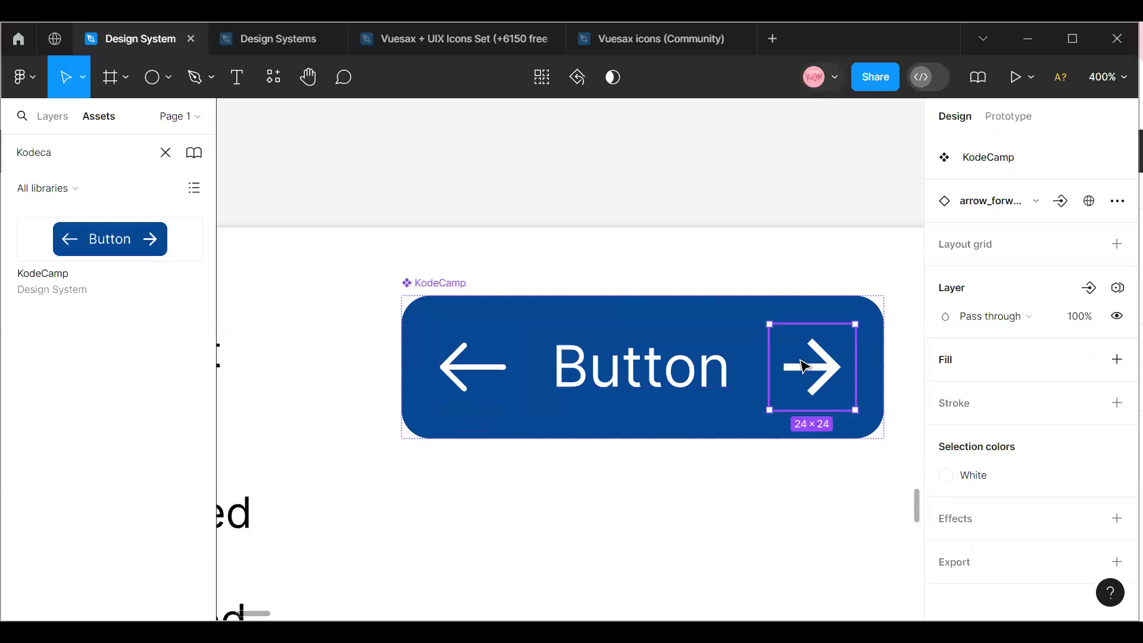
{"action": "left_click", "coordinate": [1062, 205]}
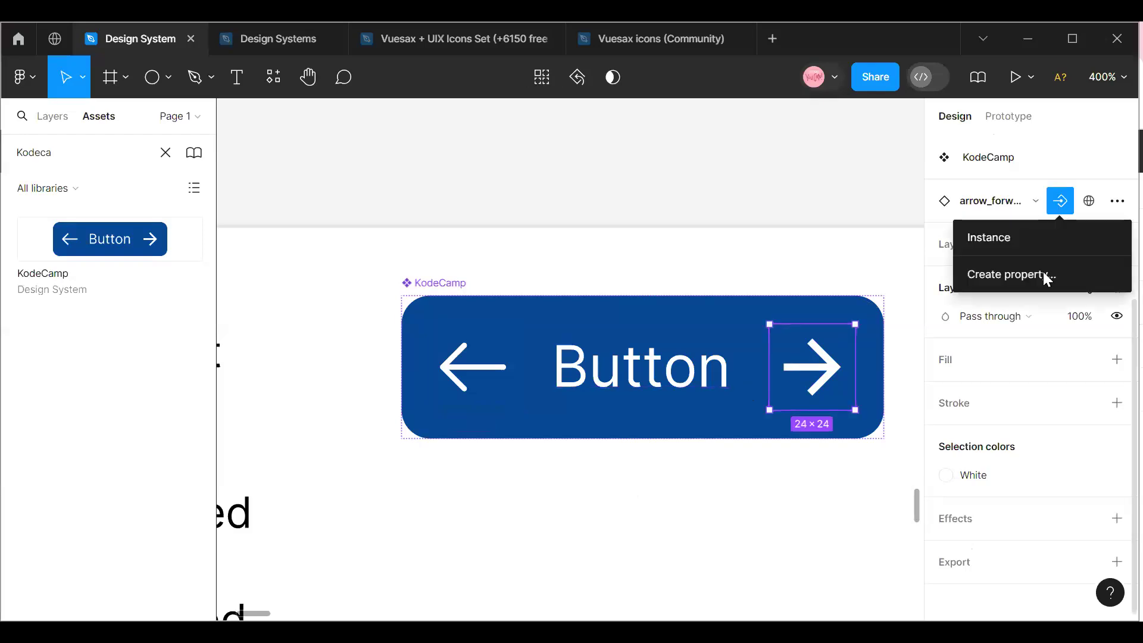
{"action": "left_click", "coordinate": [1005, 276]}
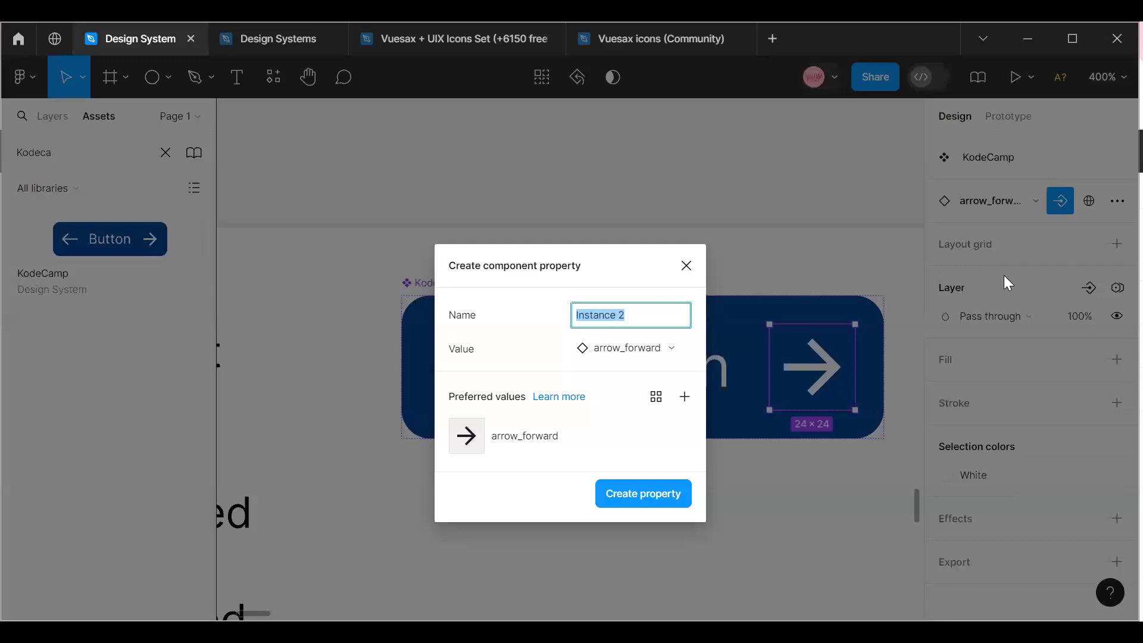
{"action": "left_click", "coordinate": [642, 493]}
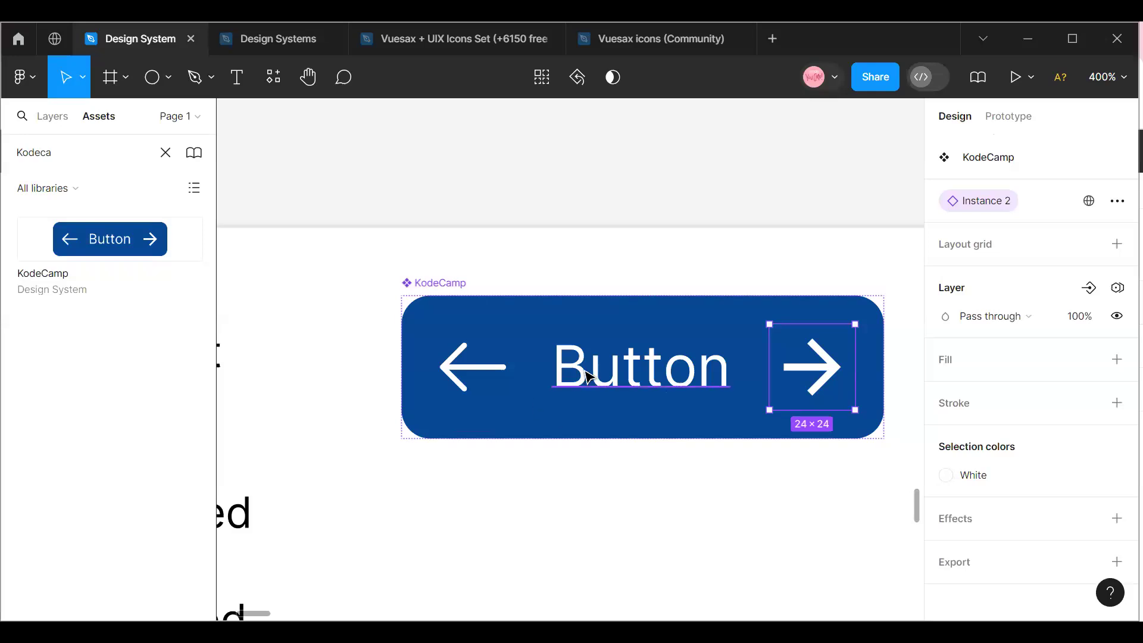
Create a boolean visibility property for the arrow-left icon with its value set to False.
{"action": "left_click", "coordinate": [492, 364]}
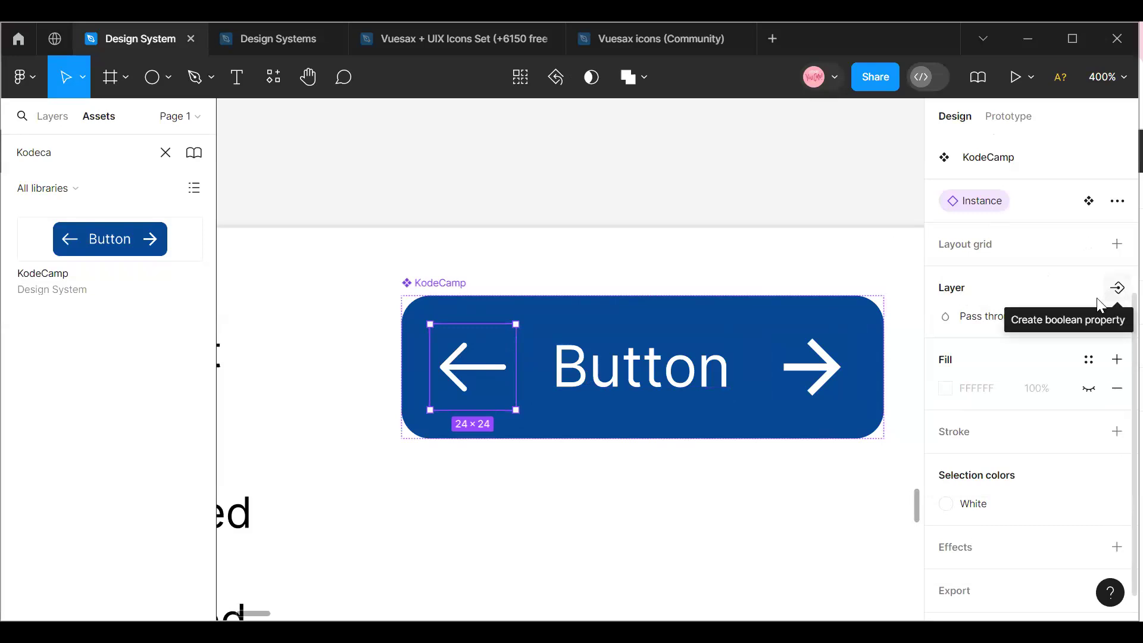
{"action": "left_click", "coordinate": [1117, 290]}
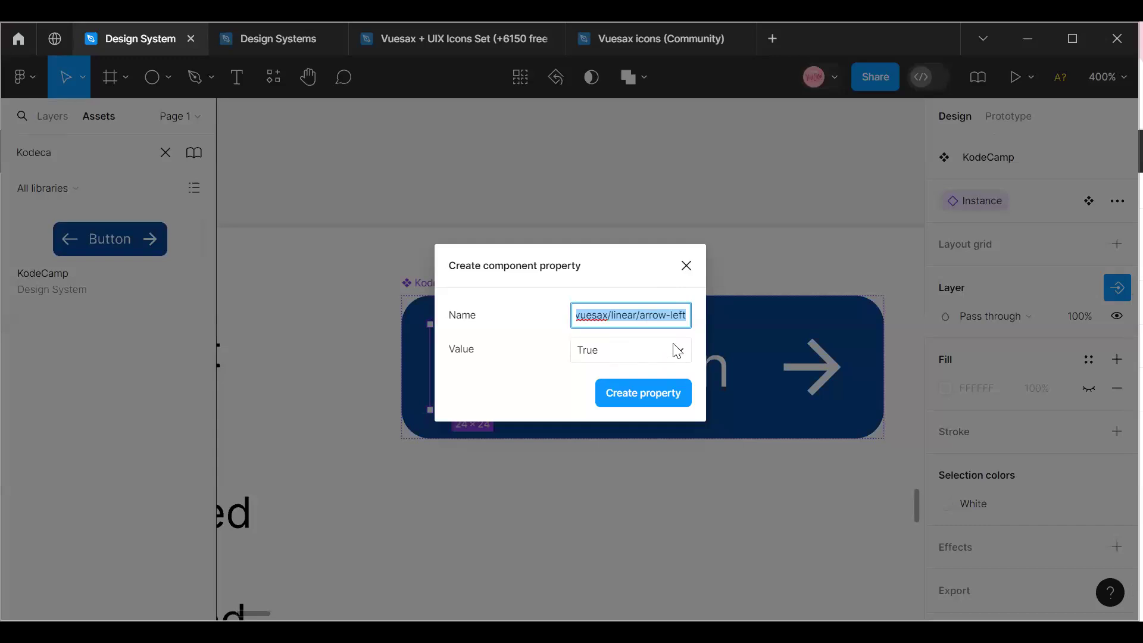
{"action": "left_click", "coordinate": [680, 352]}
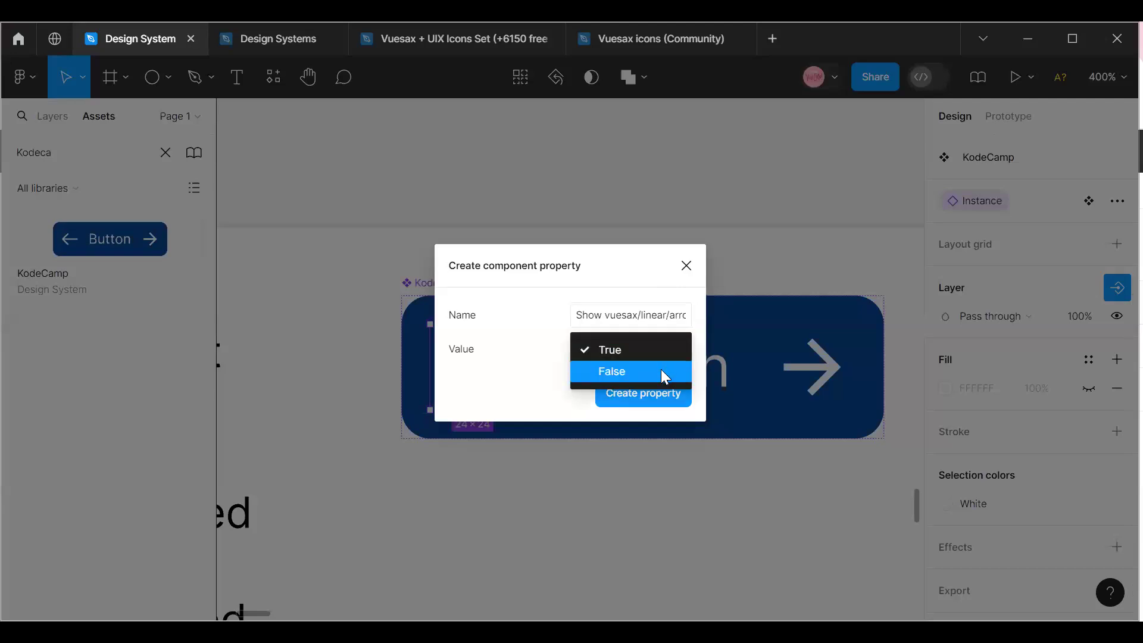
{"action": "left_click", "coordinate": [665, 376]}
{"action": "left_click", "coordinate": [650, 394]}
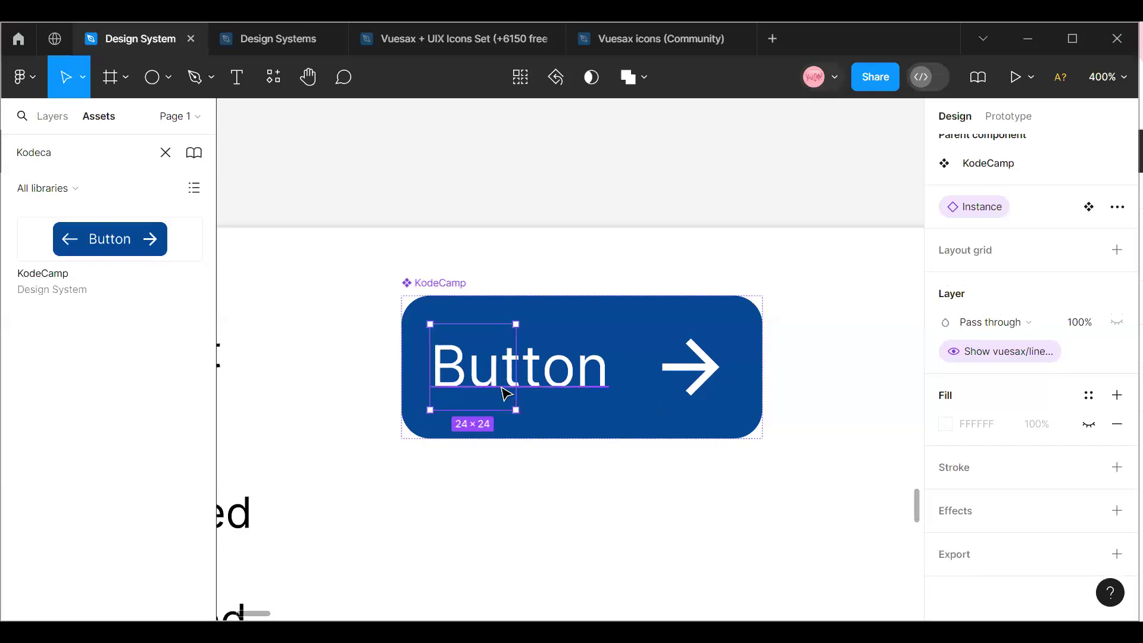
Create a boolean visibility property for the arrow_forward icon with its value set to False.
{"action": "left_click", "coordinate": [684, 350]}
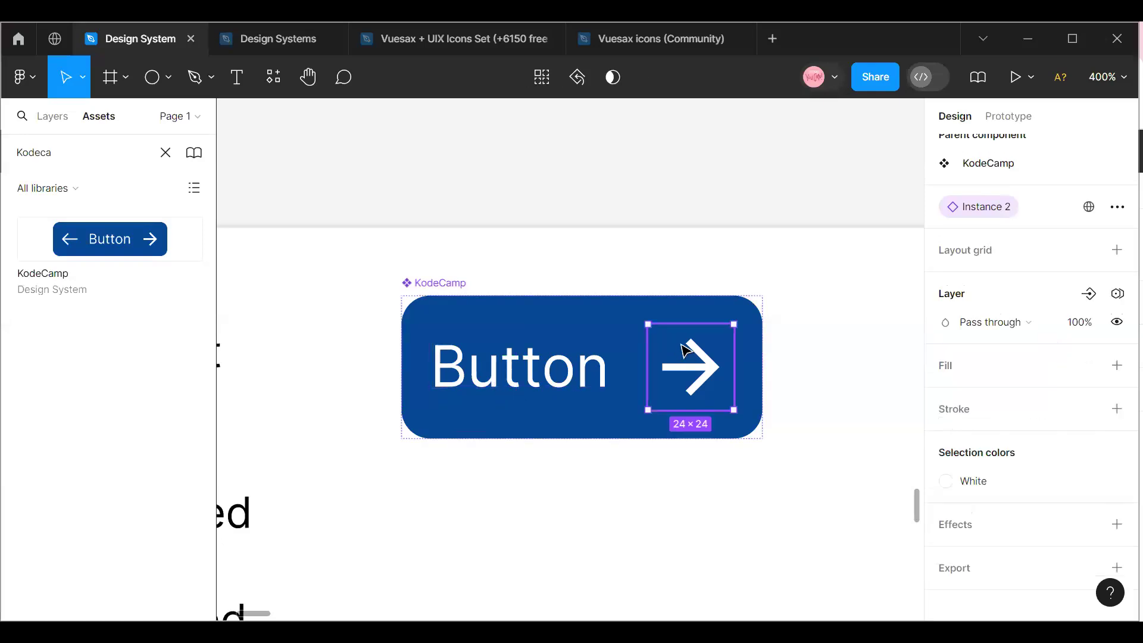
{"action": "left_click", "coordinate": [1089, 295]}
{"action": "left_click", "coordinate": [1031, 367]}
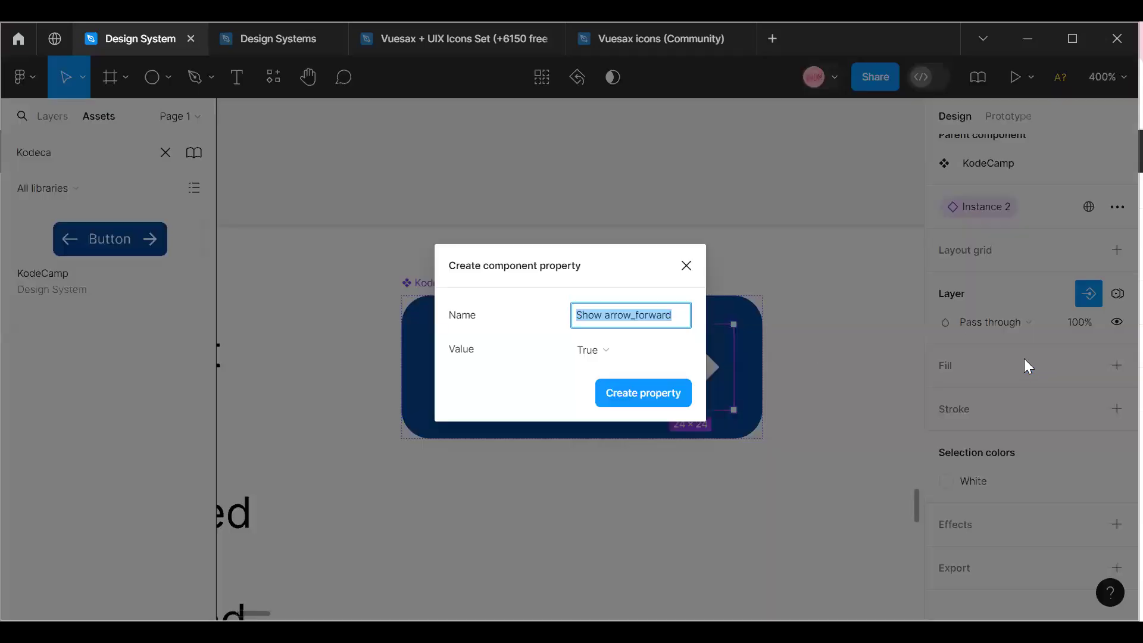
{"action": "left_click", "coordinate": [682, 356]}
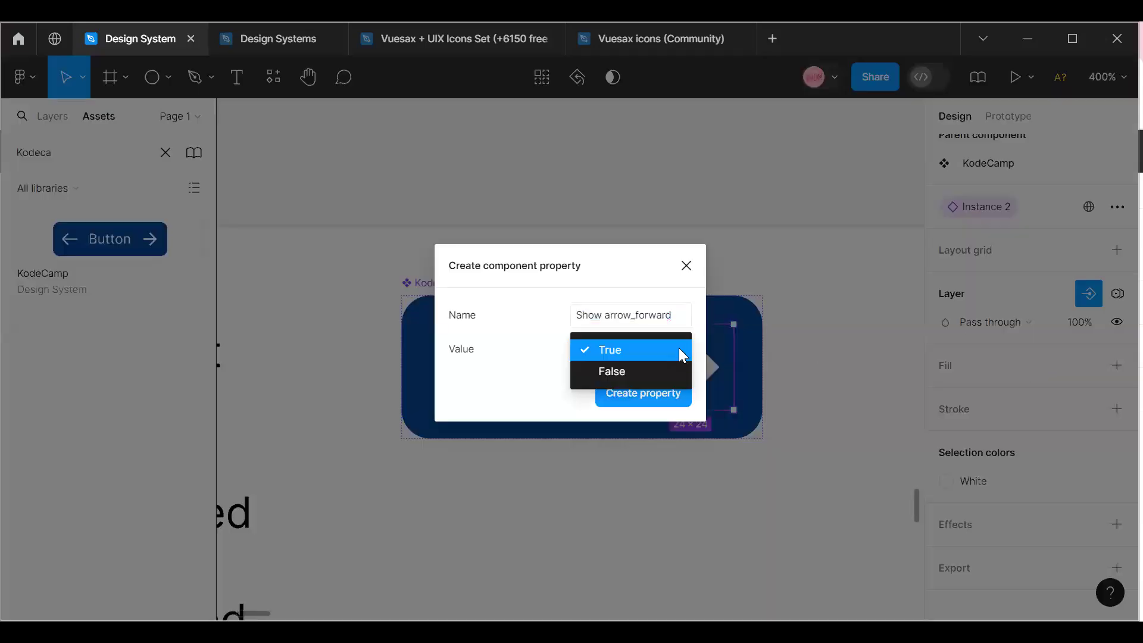
{"action": "left_click", "coordinate": [650, 370]}
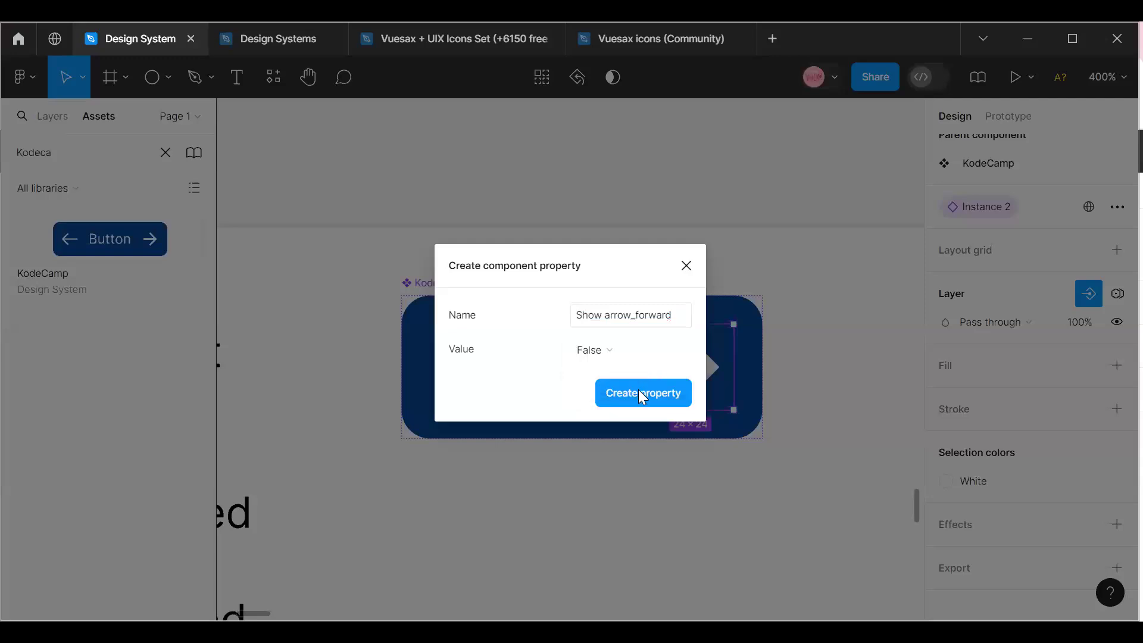
{"action": "left_click", "coordinate": [643, 393]}
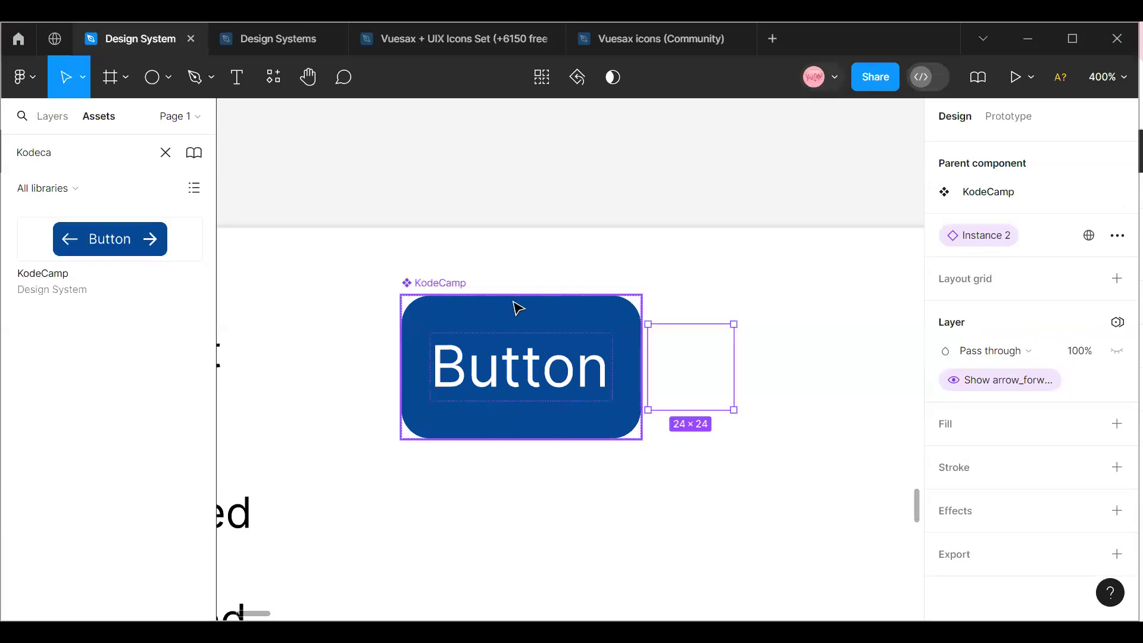
Check the KodeCamp component's properties and layers, and place an instance of it from the assets beside the main component.
{"action": "left_click", "coordinate": [427, 288]}
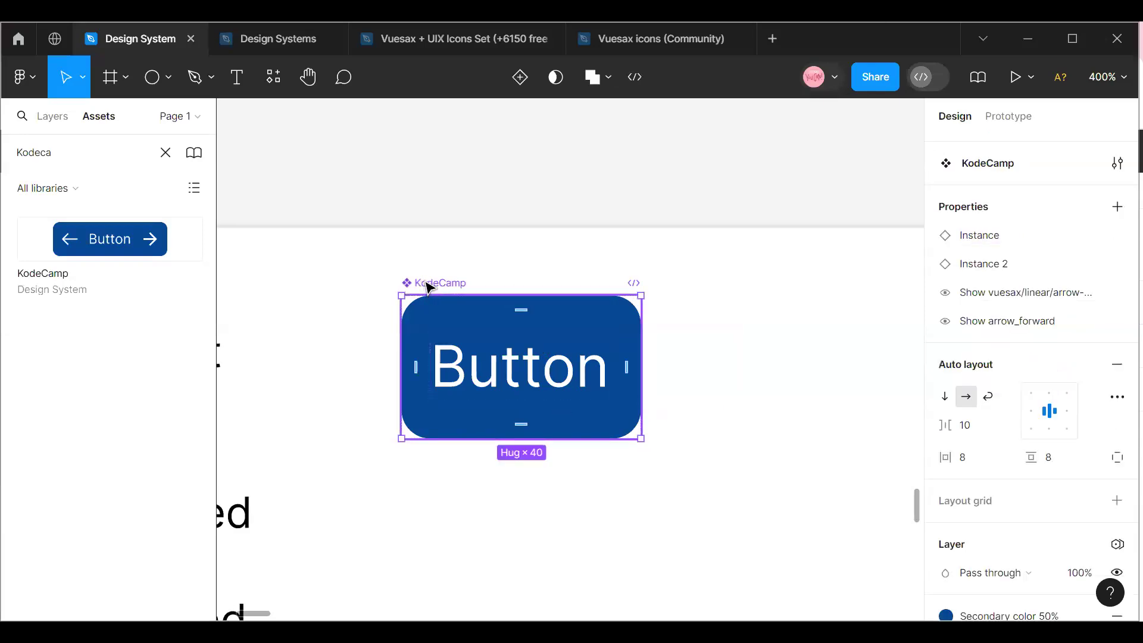
{"action": "left_click", "coordinate": [47, 119]}
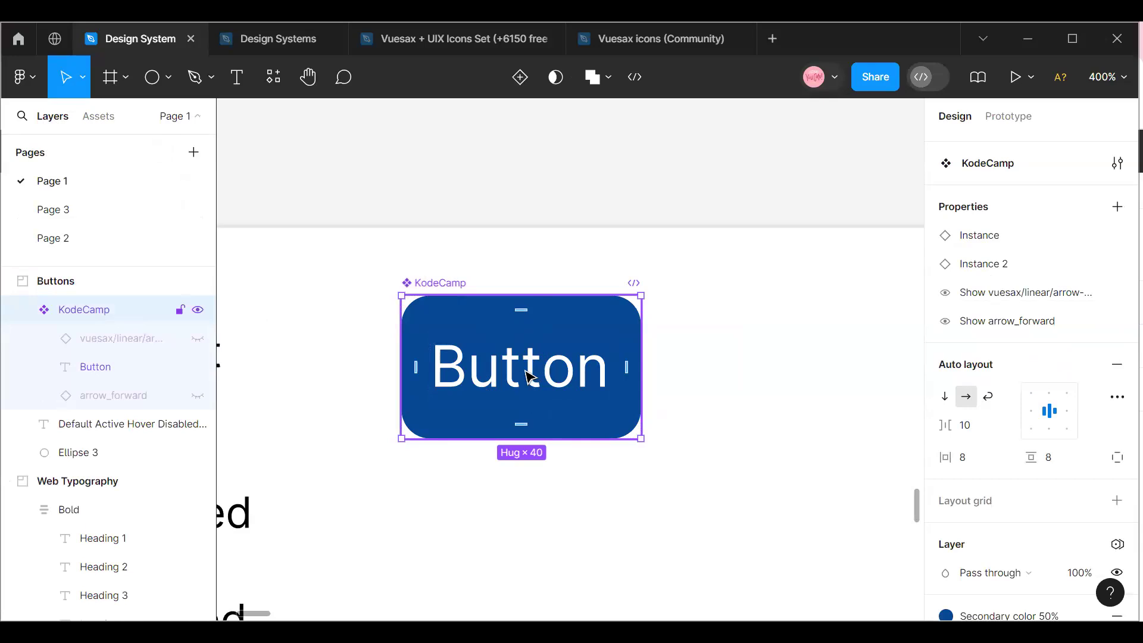
{"action": "key", "text": "alt+2"}
{"action": "left_click_drag", "start_coordinate": [106, 228], "coordinate": [861, 340]}
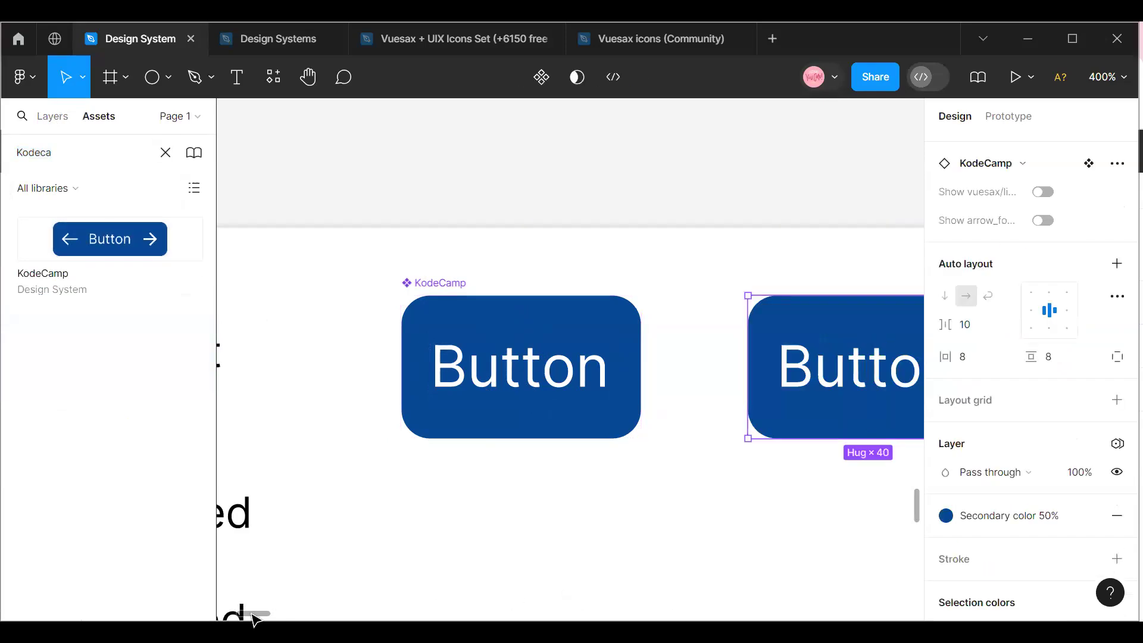
{"action": "left_click_drag", "start_coordinate": [272, 612], "coordinate": [261, 613]}
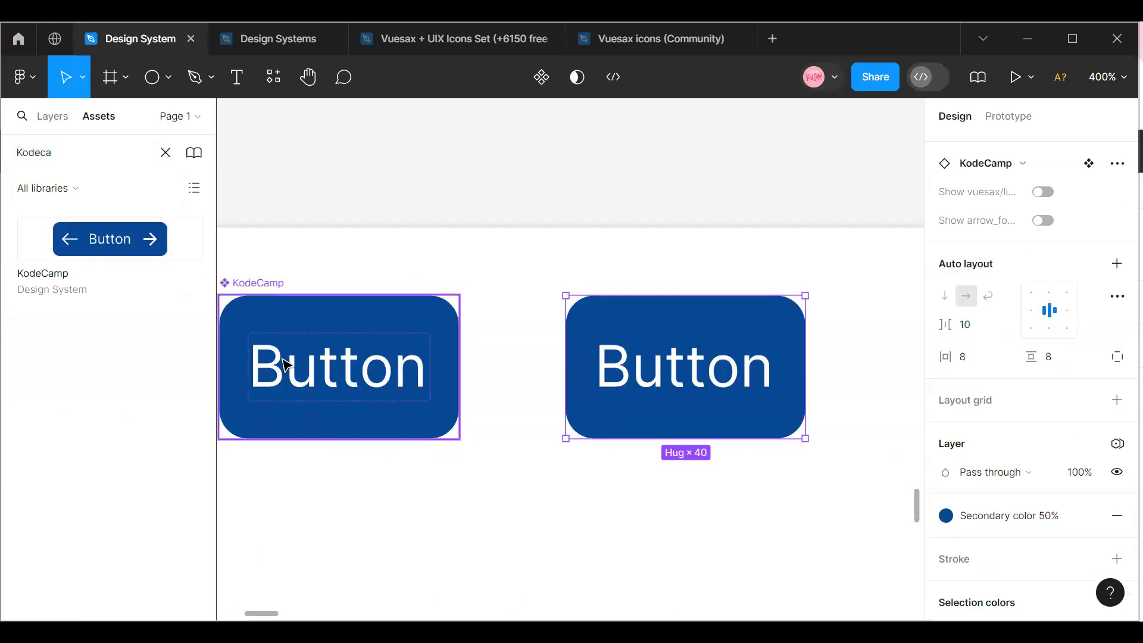
Set the KodeCamp main component's fill to Red and check the instance beside it.
{"action": "left_click", "coordinate": [288, 313]}
{"action": "scroll", "coordinate": [994, 435], "scroll_direction": "down", "scroll_amount": 5}
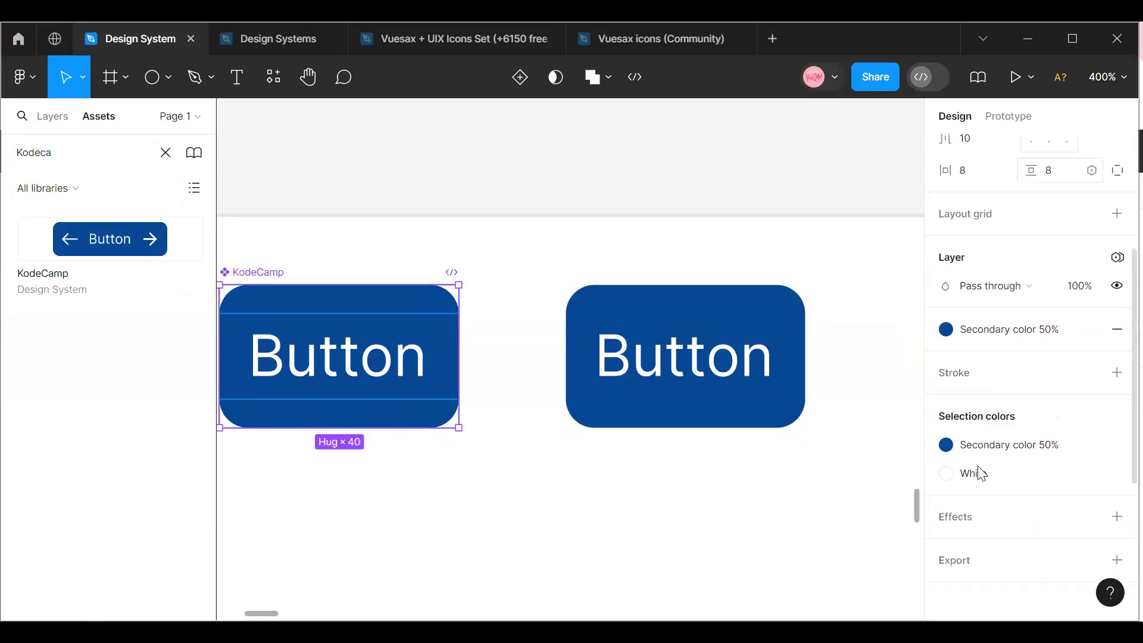
{"action": "left_click", "coordinate": [1011, 323]}
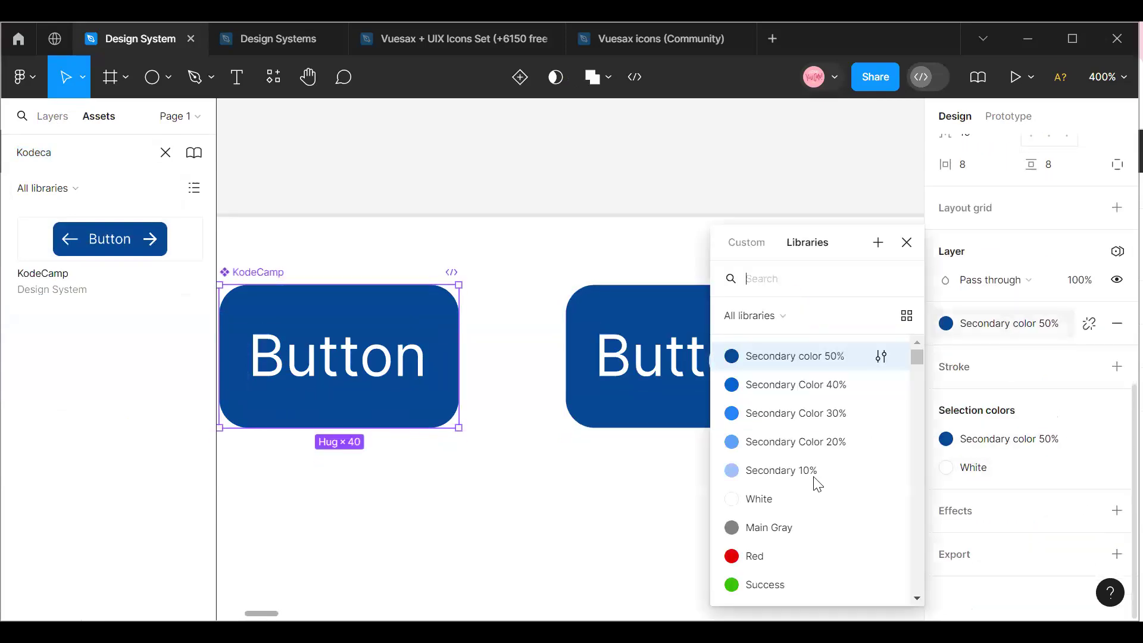
{"action": "left_click", "coordinate": [797, 560]}
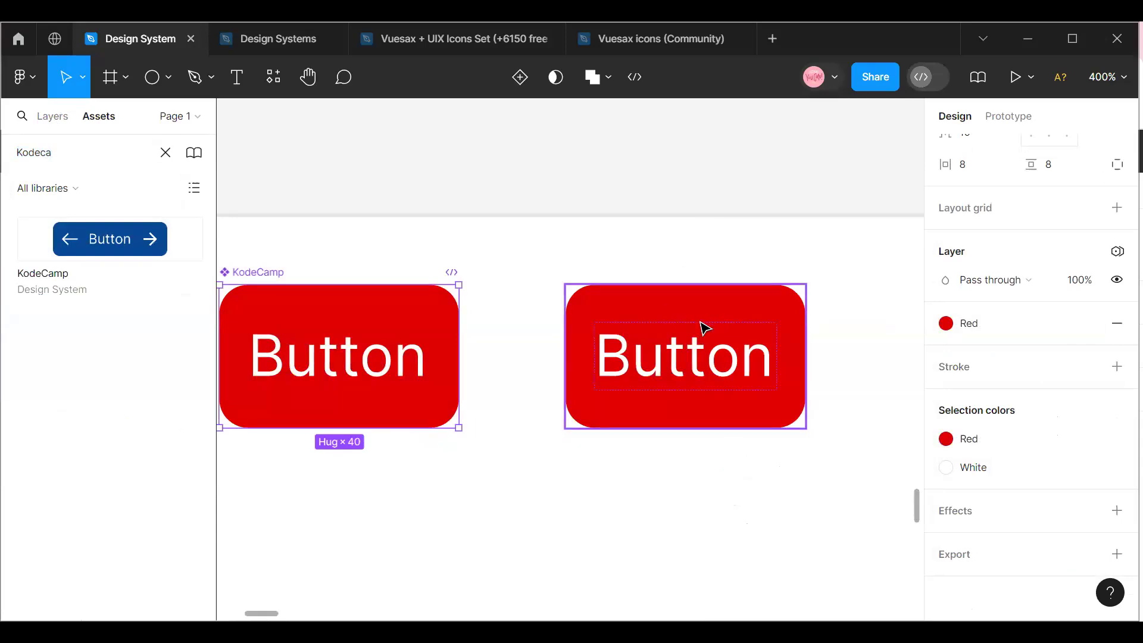
{"action": "left_click", "coordinate": [694, 323]}
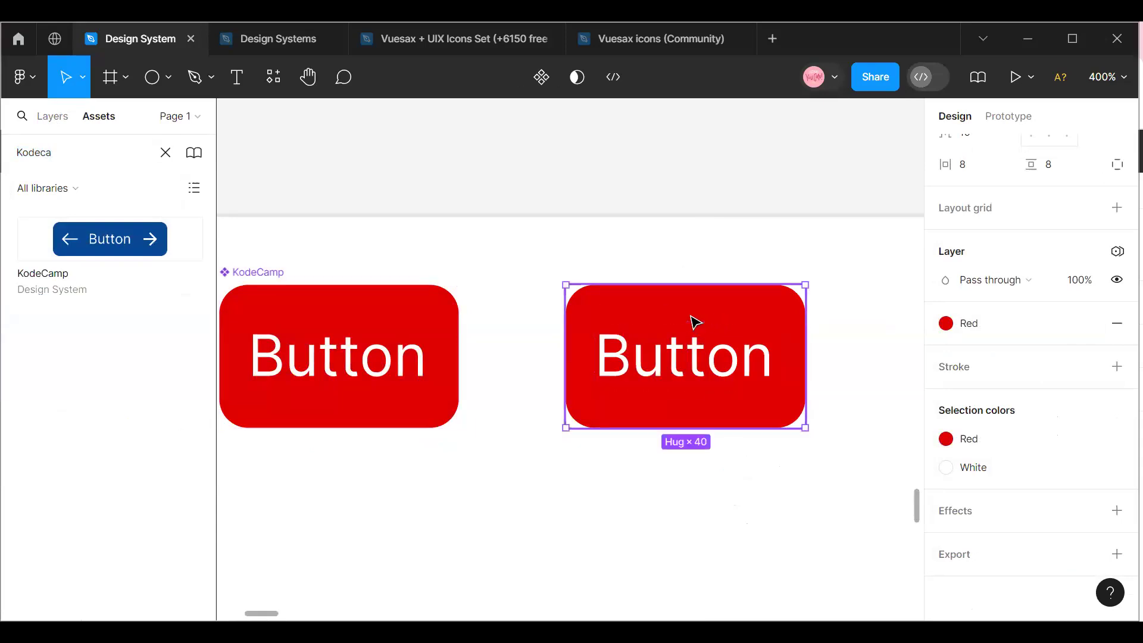
Delete the KodeCamp instance placed beside the main component.
{"action": "left_click", "coordinate": [443, 308]}
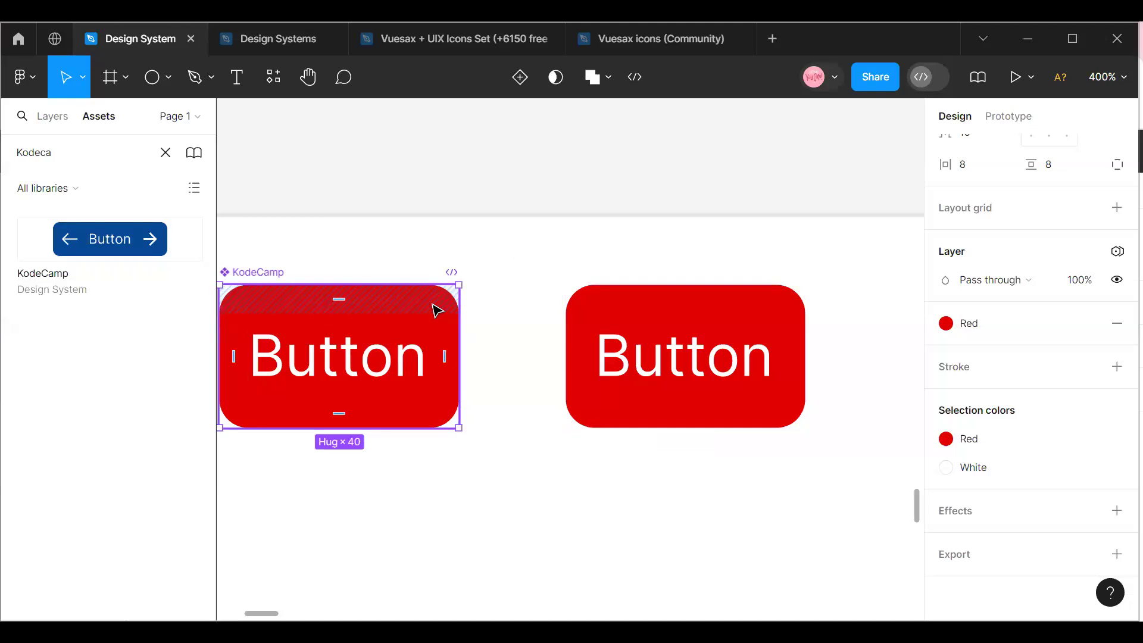
{"action": "left_click", "coordinate": [634, 292]}
{"action": "key", "text": "Delete"}
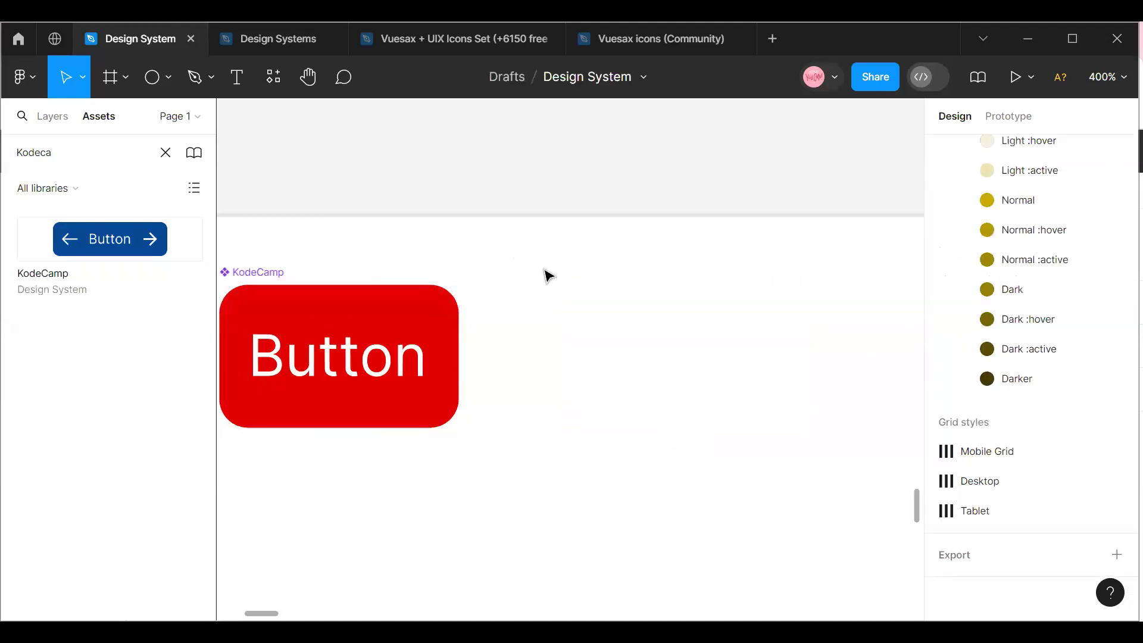
Set the KodeCamp main component's fill to Secondary color 50%.
{"action": "left_click", "coordinate": [321, 281]}
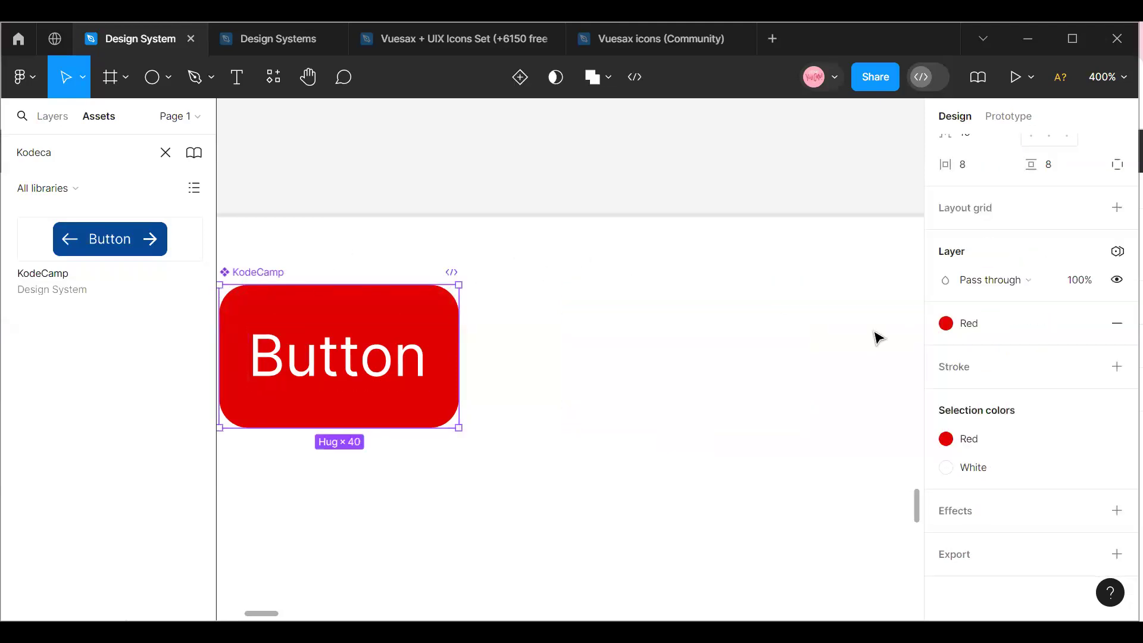
{"action": "scroll", "coordinate": [798, 363], "scroll_direction": "up", "scroll_amount": 3}
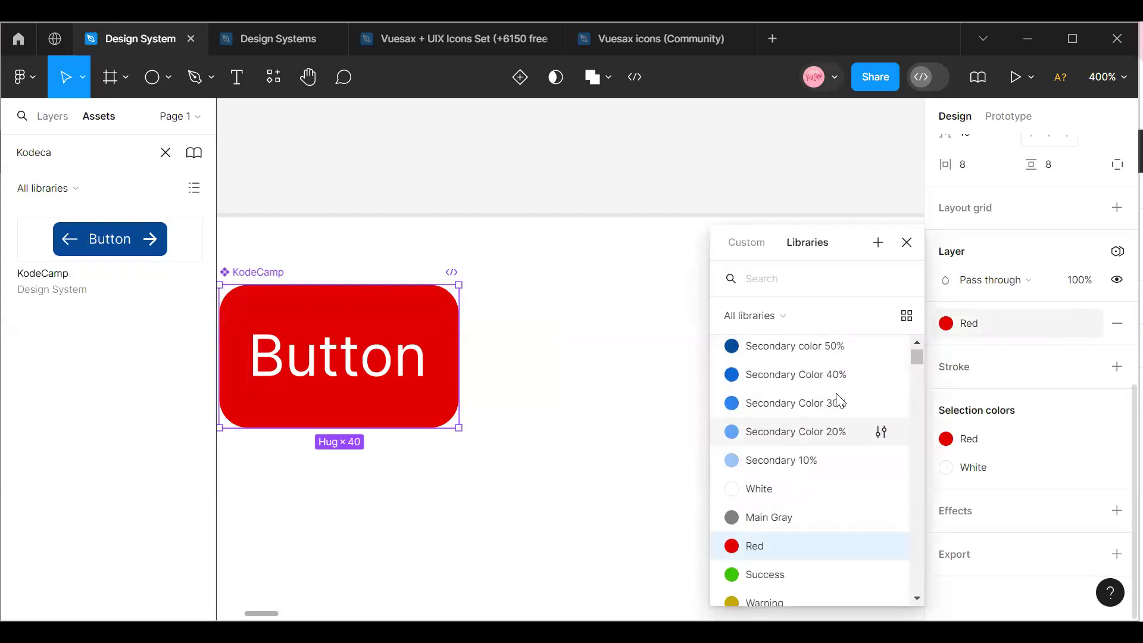
{"action": "left_click", "coordinate": [796, 361]}
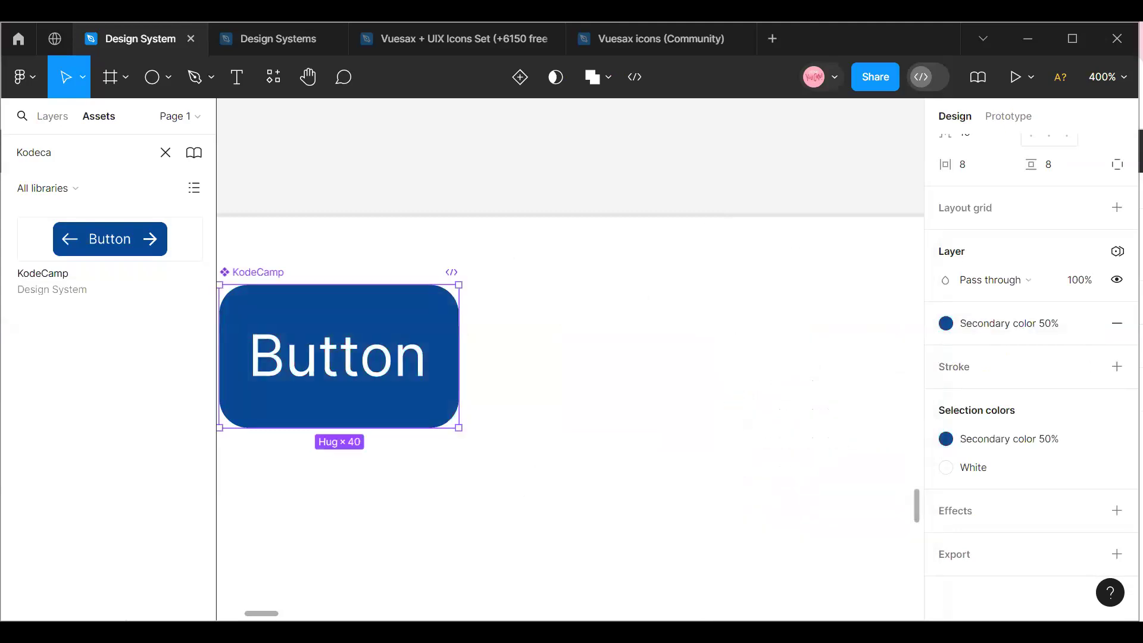
Review the KodeCamp component's properties and add a second variant to it.
{"action": "mouse_move", "coordinate": [258, 613]}
{"action": "left_mouse_down"}
{"action": "mouse_move", "coordinate": [235, 613]}
{"action": "mouse_move", "coordinate": [259, 604]}
{"action": "mouse_move", "coordinate": [250, 592]}
{"action": "left_mouse_up"}
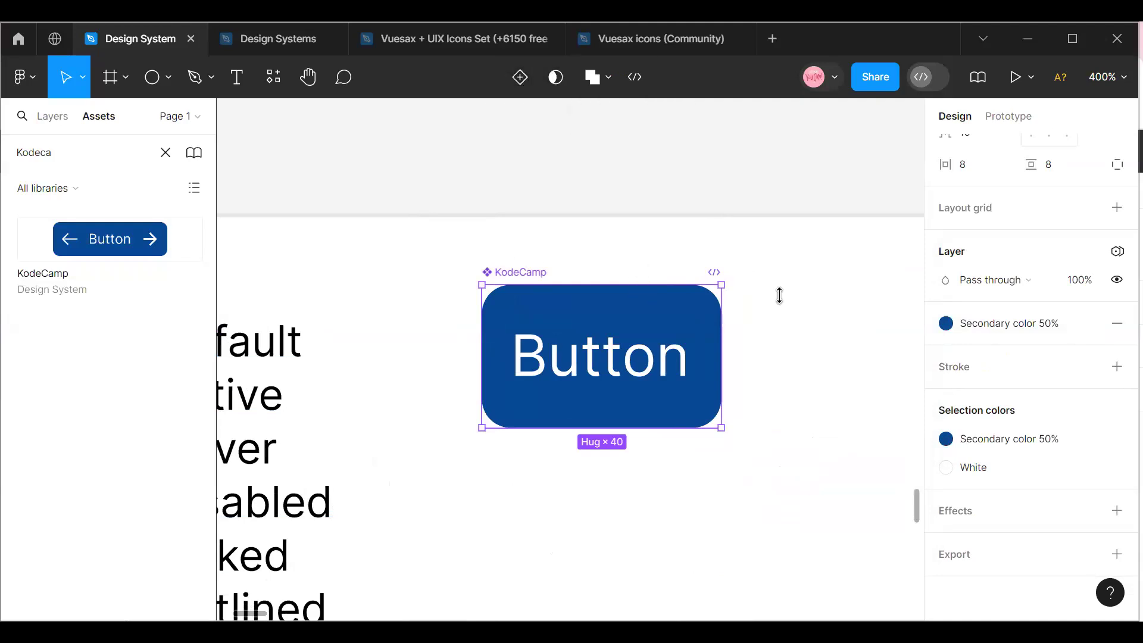
{"action": "scroll", "coordinate": [1048, 324], "scroll_direction": "up", "scroll_amount": 3}
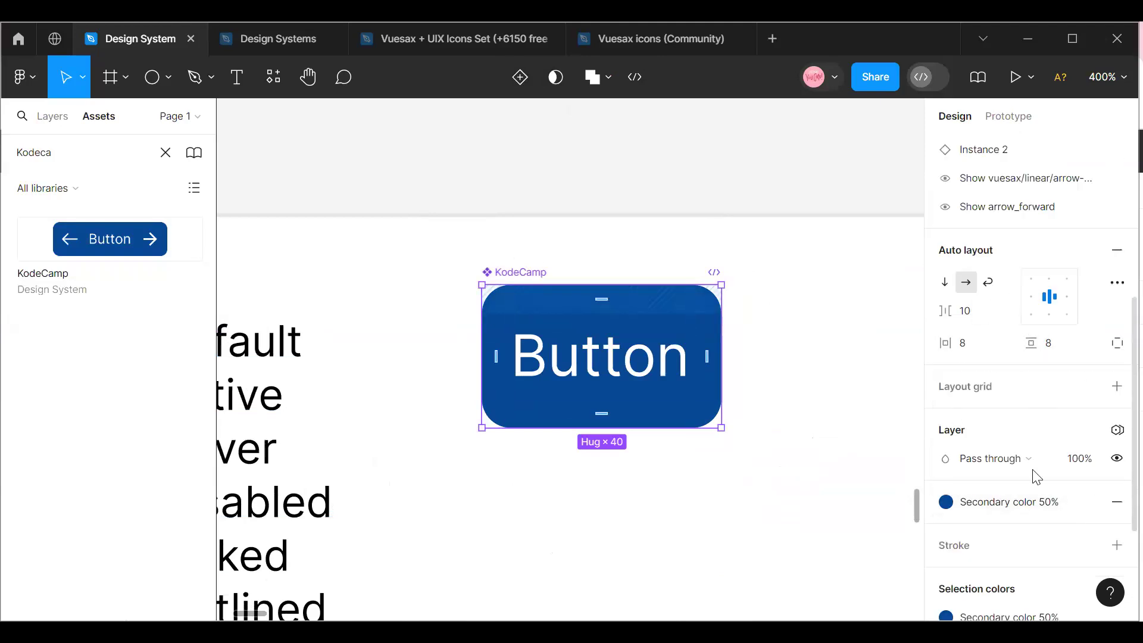
{"action": "scroll", "coordinate": [1019, 499], "scroll_direction": "up", "scroll_amount": 5}
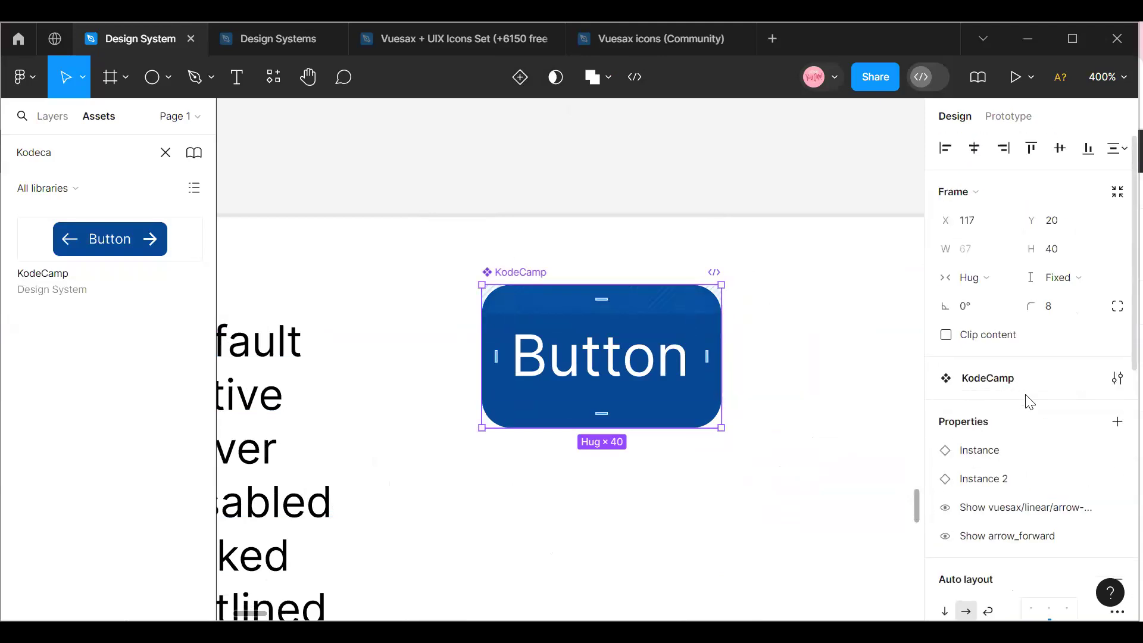
{"action": "scroll", "coordinate": [1004, 445], "scroll_direction": "down", "scroll_amount": 3}
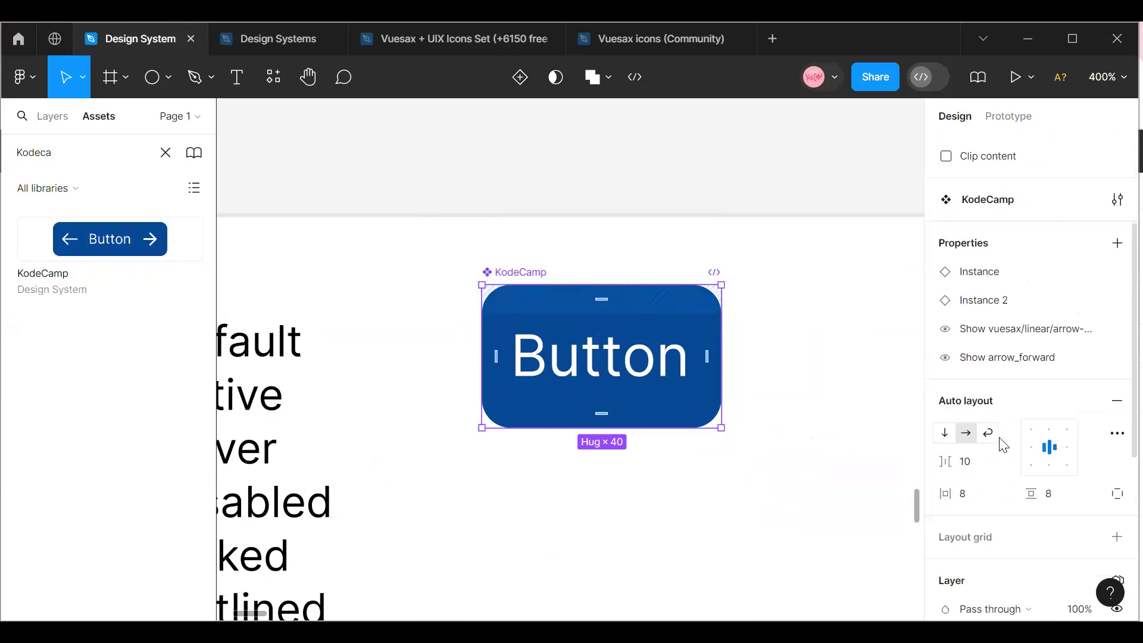
{"action": "scroll", "coordinate": [998, 426], "scroll_direction": "up", "scroll_amount": 3}
{"action": "scroll", "coordinate": [998, 426], "scroll_direction": "down", "scroll_amount": 3}
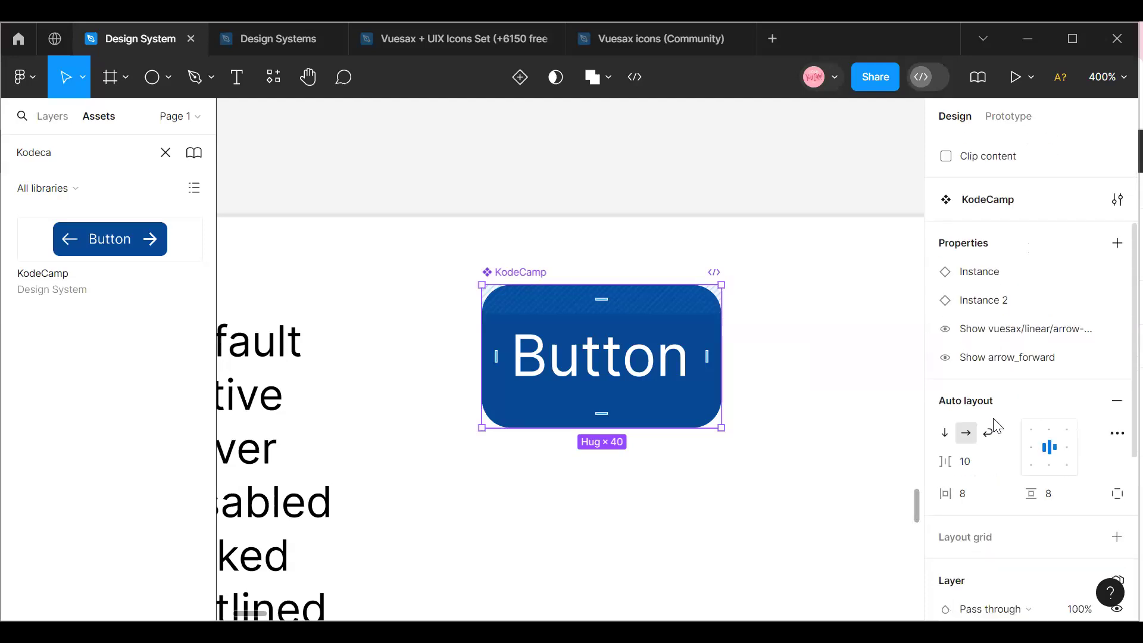
{"action": "left_click", "coordinate": [519, 76]}
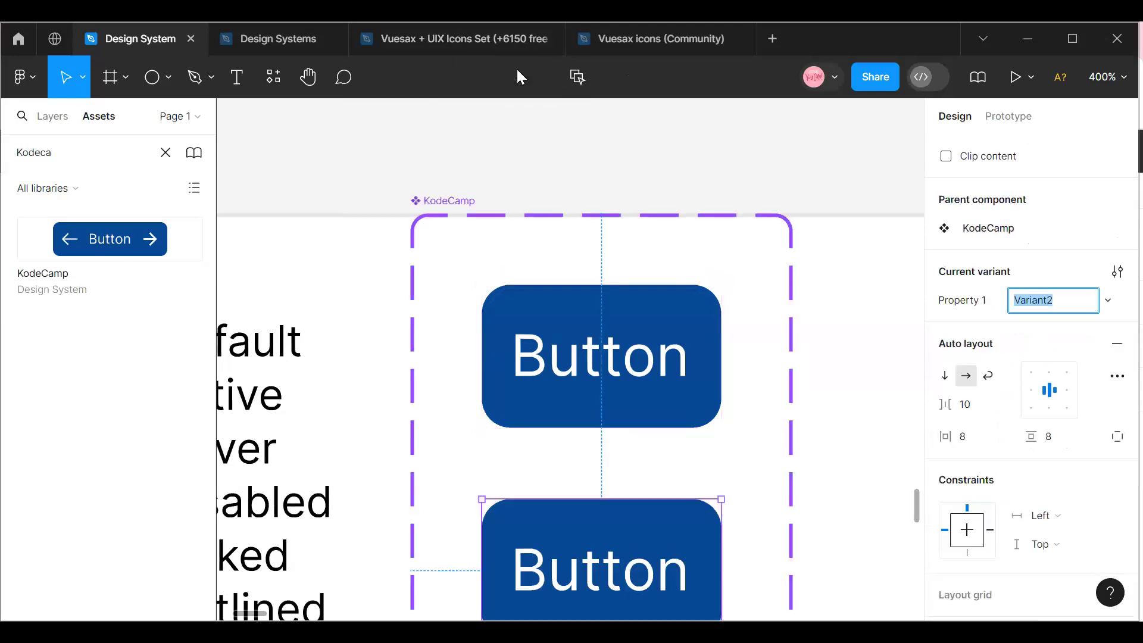
Move the KodeCamp component set slightly so that it sits inside the Buttons frame.
{"action": "left_click", "coordinate": [614, 400]}
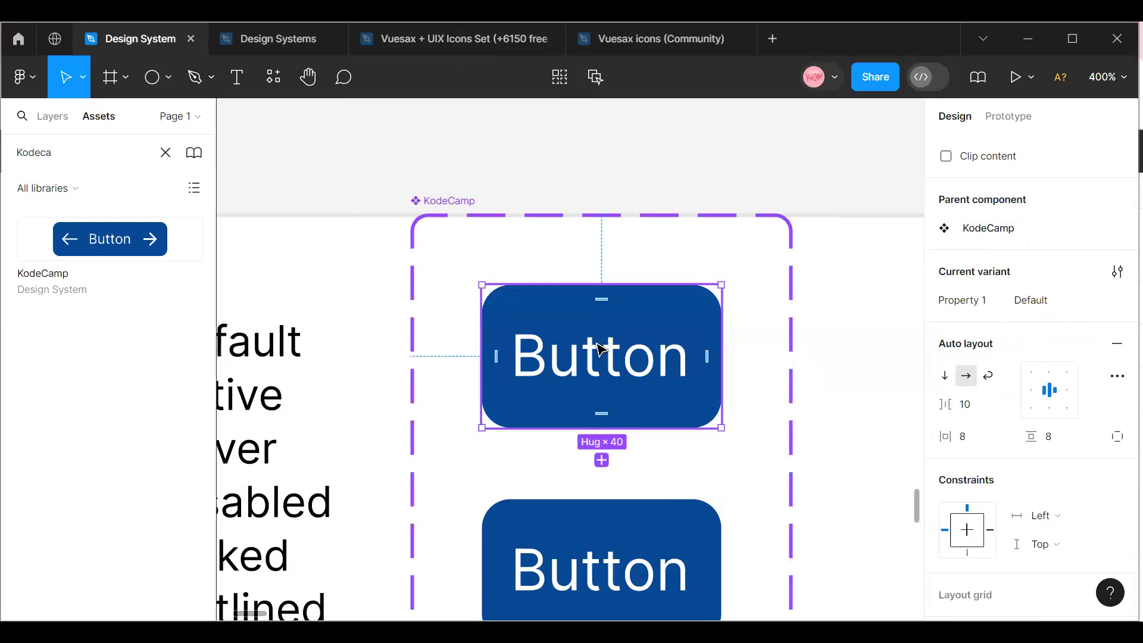
{"action": "left_click", "coordinate": [415, 212]}
{"action": "mouse_move", "coordinate": [442, 240]}
{"action": "left_mouse_down"}
{"action": "mouse_move", "coordinate": [450, 262]}
{"action": "mouse_move", "coordinate": [456, 227]}
{"action": "left_mouse_up"}
{"action": "scroll", "coordinate": [507, 266], "scroll_direction": "down", "scroll_amount": 1}
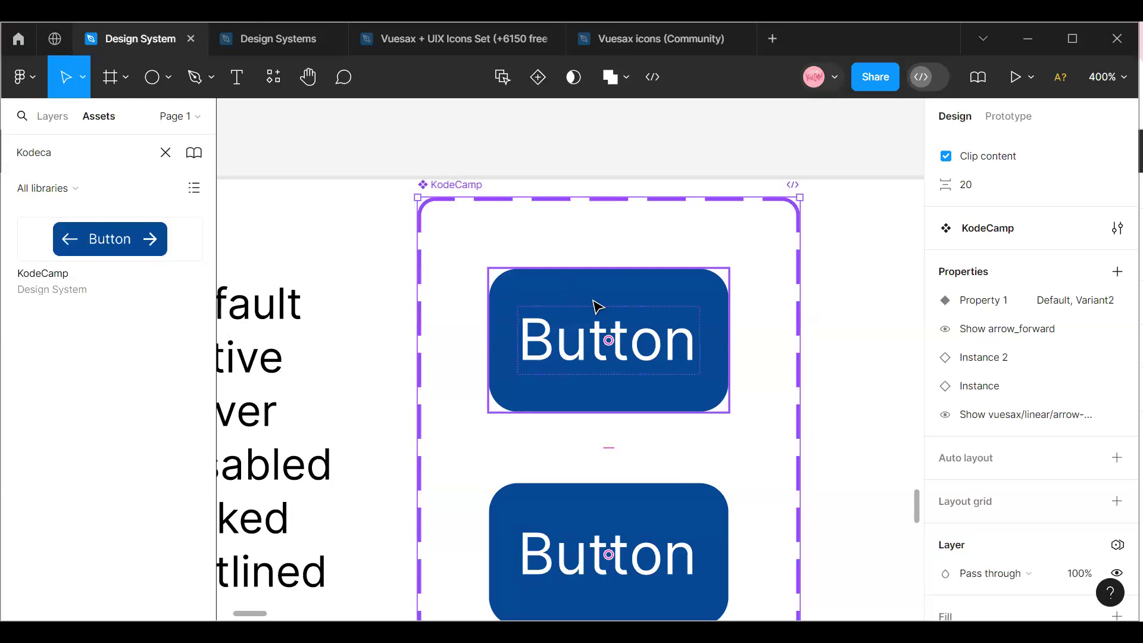
Rename the variant property Property 1 to Button.
{"action": "left_click", "coordinate": [686, 331]}
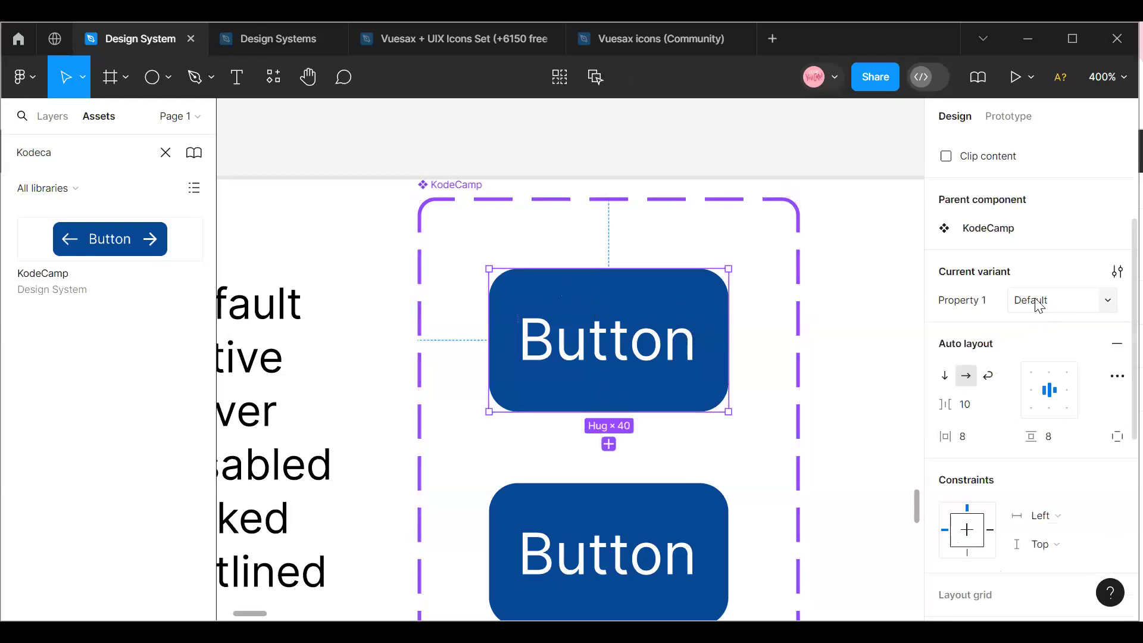
{"action": "double_click", "coordinate": [956, 309]}
{"action": "type", "text": "B"}
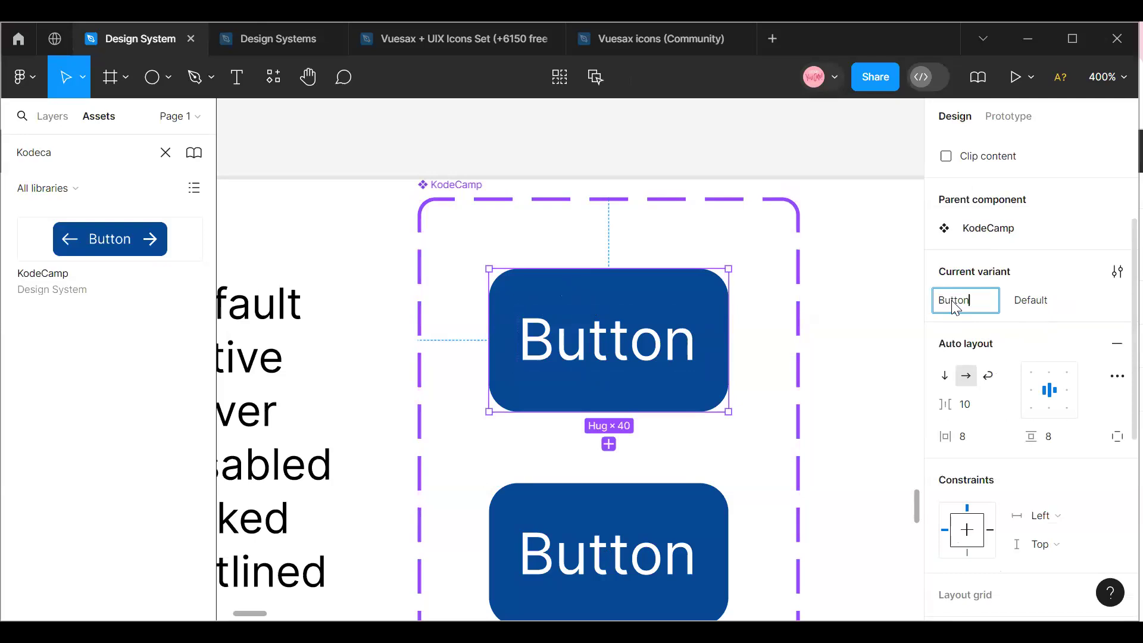
{"action": "type", "text": "utton"}
{"action": "left_click", "coordinate": [829, 314]}
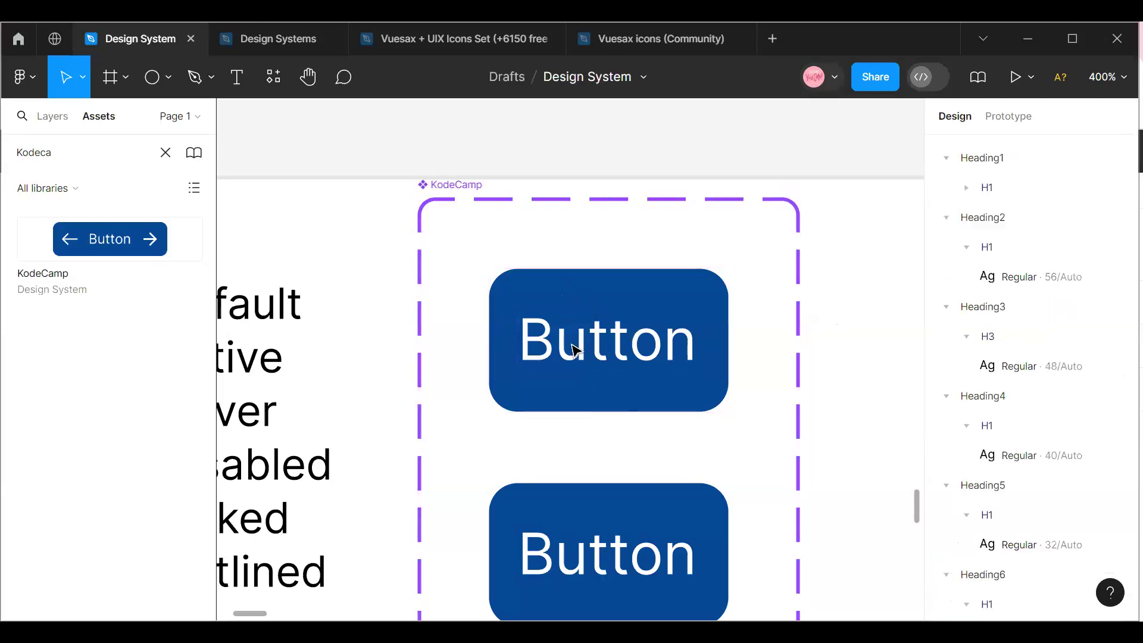
Set the second variant's fill to Secondary Color 40% and move it up closer to the Default variant.
{"action": "left_click", "coordinate": [575, 348]}
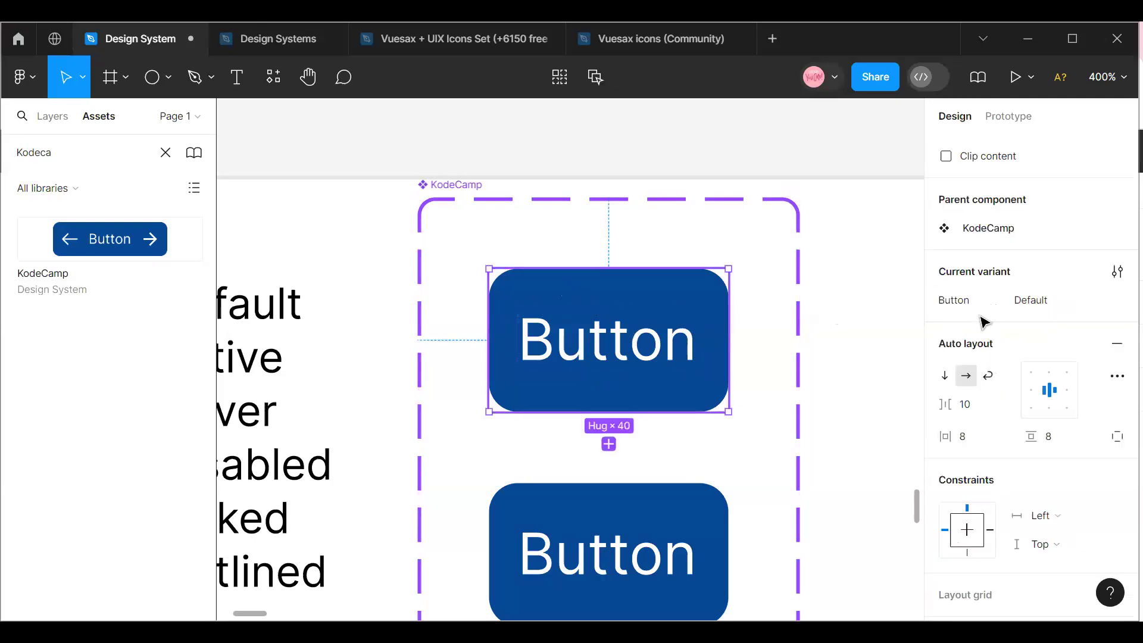
{"action": "left_click", "coordinate": [667, 516]}
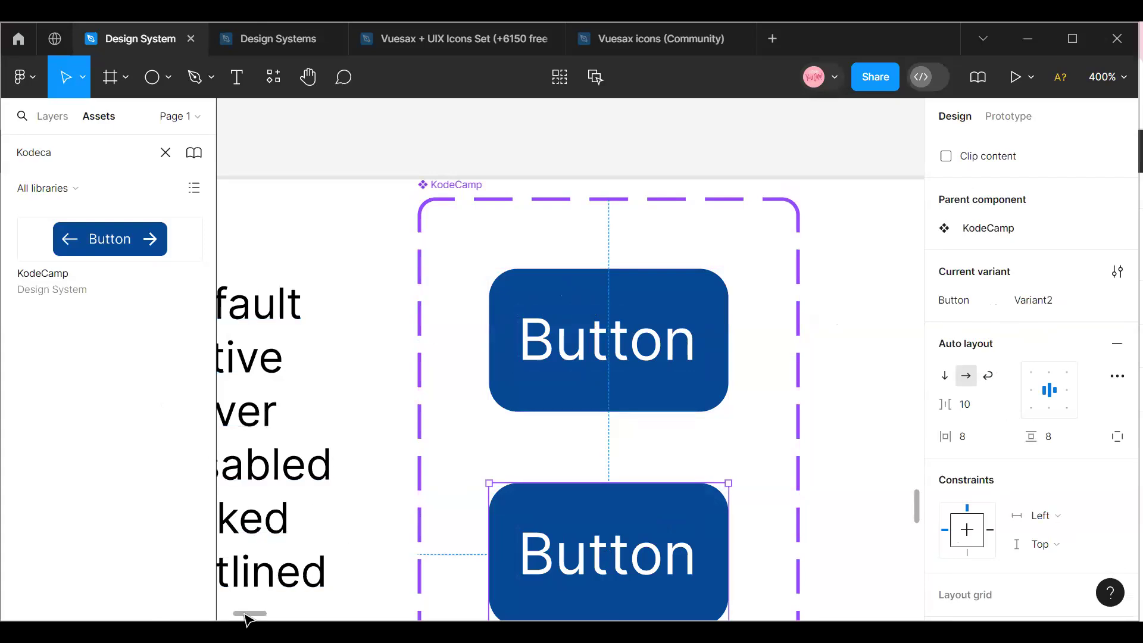
{"action": "left_click_drag", "start_coordinate": [248, 613], "coordinate": [248, 613]}
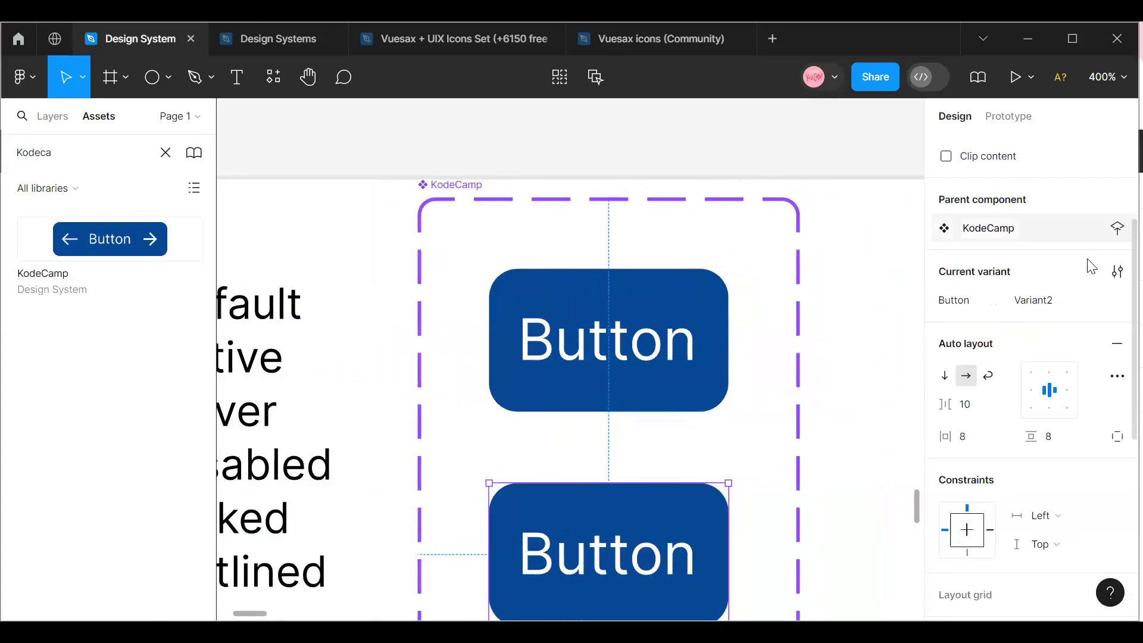
{"action": "scroll", "coordinate": [1068, 287], "scroll_direction": "down", "scroll_amount": 1}
{"action": "scroll", "coordinate": [1070, 293], "scroll_direction": "down", "scroll_amount": 4}
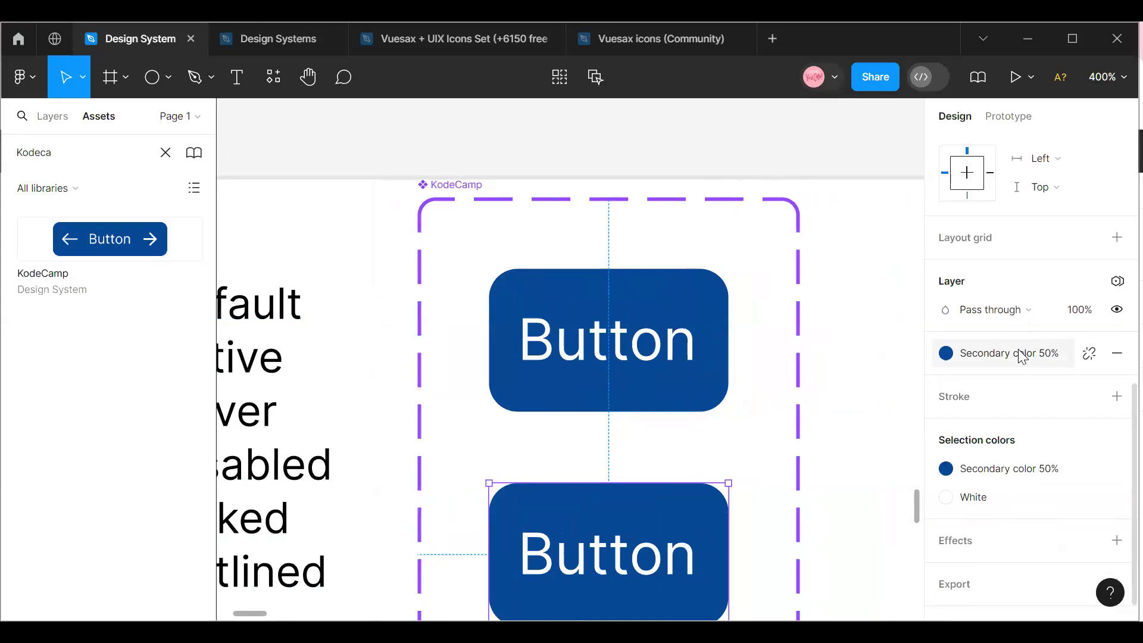
{"action": "left_click", "coordinate": [1021, 356]}
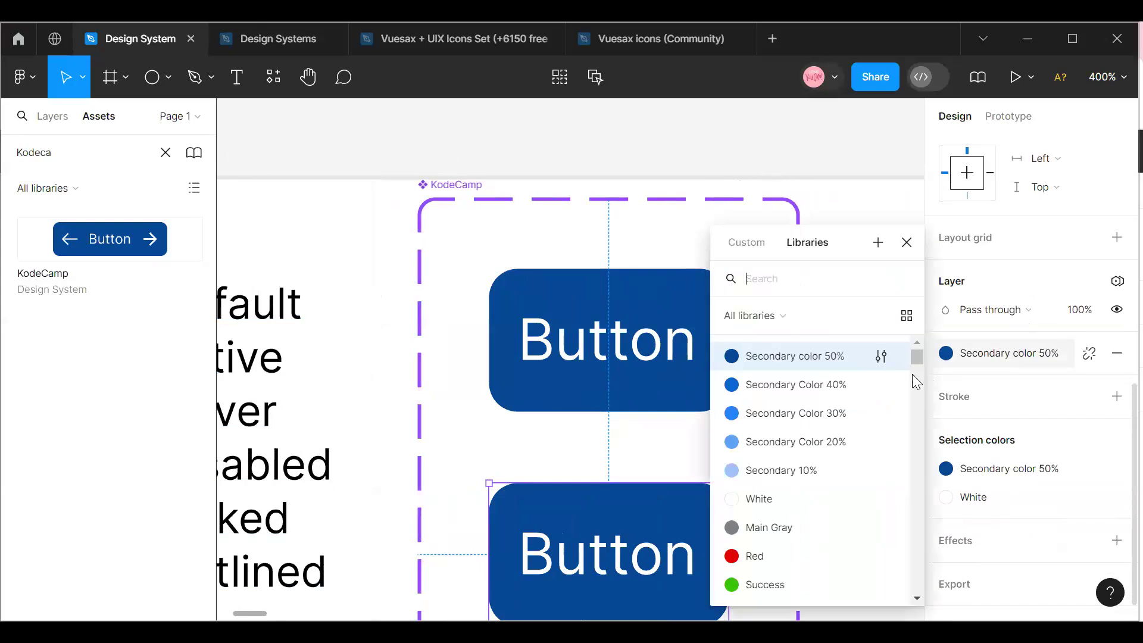
{"action": "left_click", "coordinate": [792, 417]}
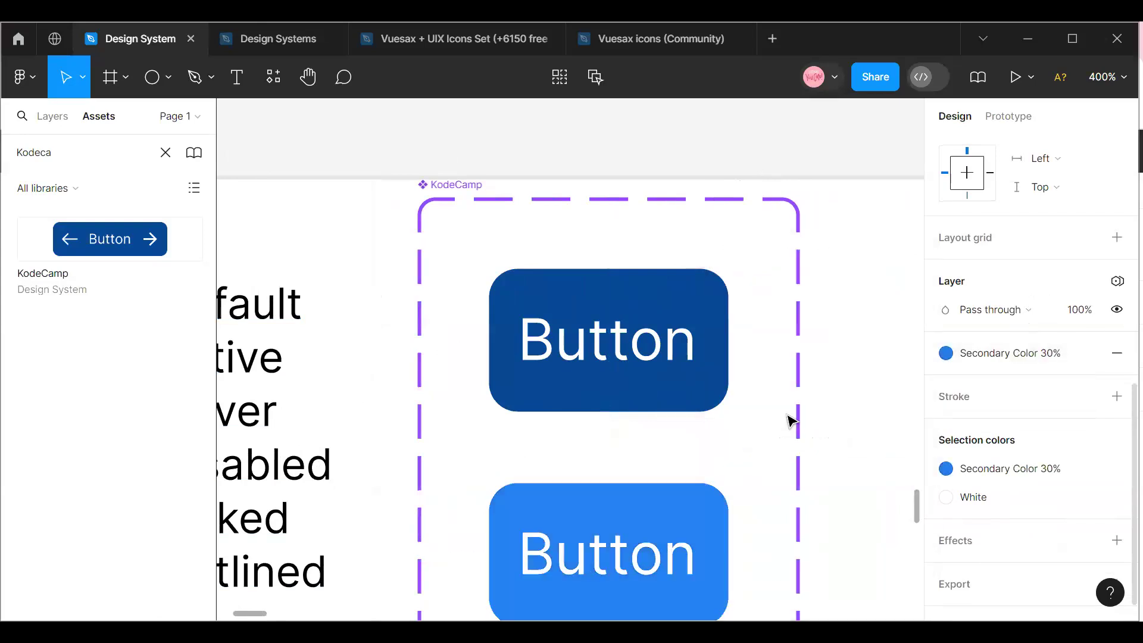
{"action": "left_click", "coordinate": [979, 352]}
{"action": "left_click", "coordinate": [805, 384]}
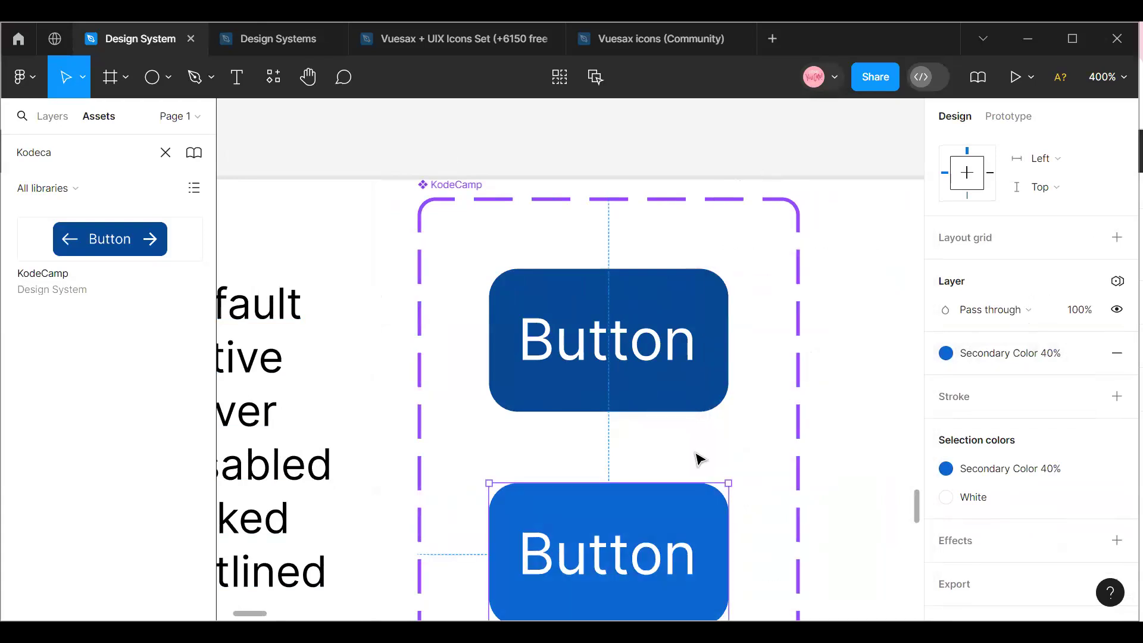
{"action": "scroll", "coordinate": [631, 453], "scroll_direction": "down", "scroll_amount": 3}
{"action": "left_click_drag", "start_coordinate": [605, 474], "coordinate": [609, 433]}
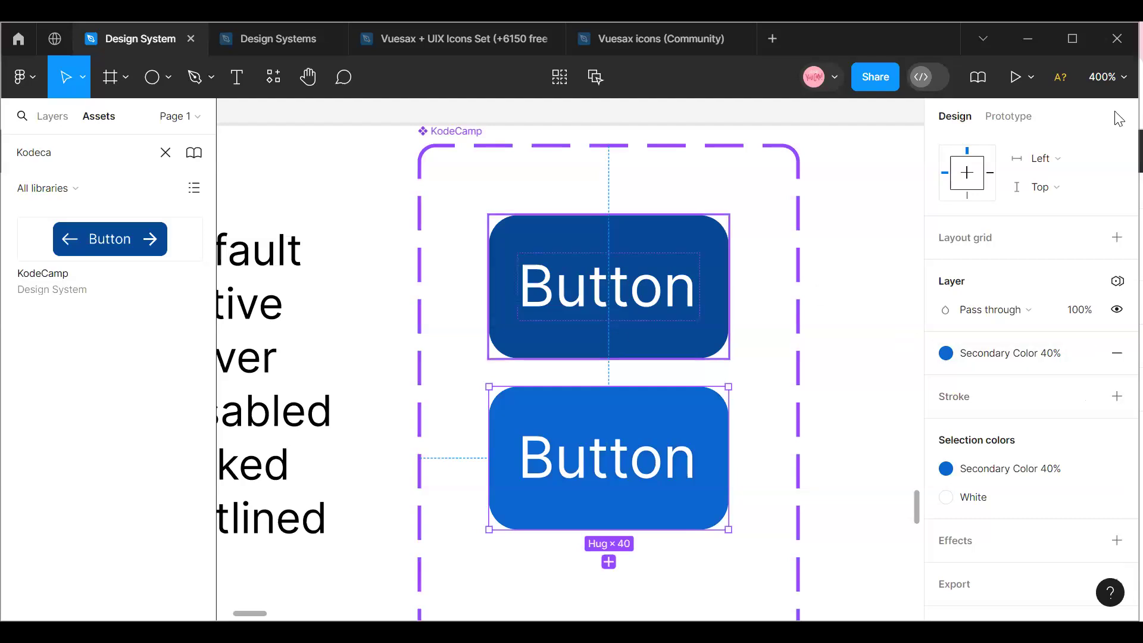
Add a third variant to the KodeCamp component set, viewed at 200% zoom.
{"action": "left_click", "coordinate": [1107, 76]}
{"action": "left_click", "coordinate": [1013, 208]}
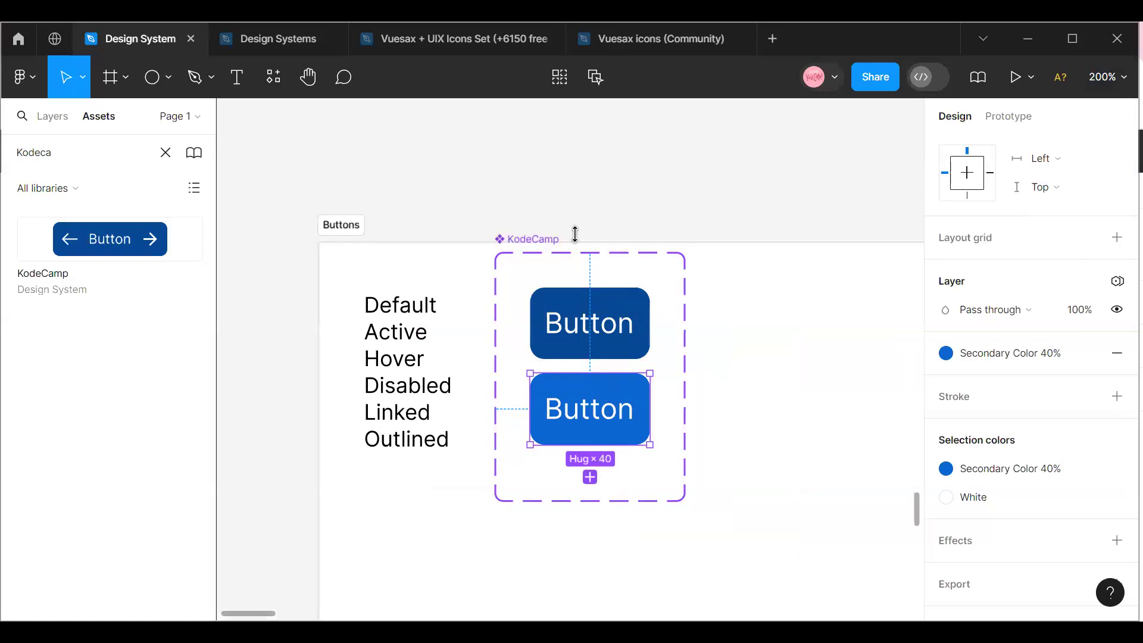
{"action": "left_click", "coordinate": [523, 256]}
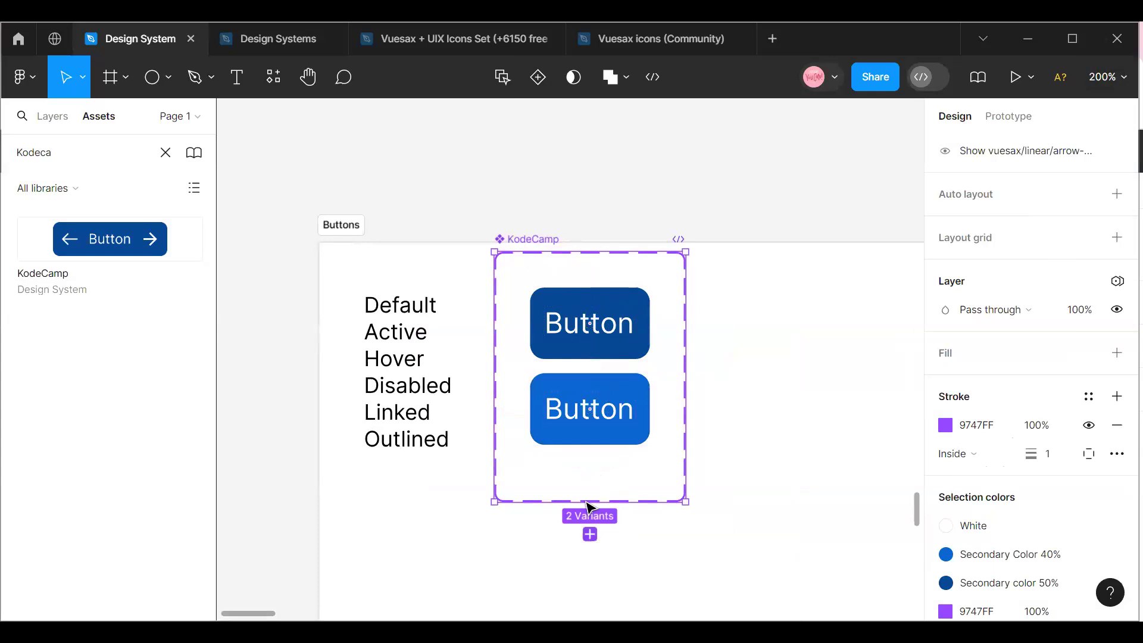
{"action": "left_click", "coordinate": [590, 535]}
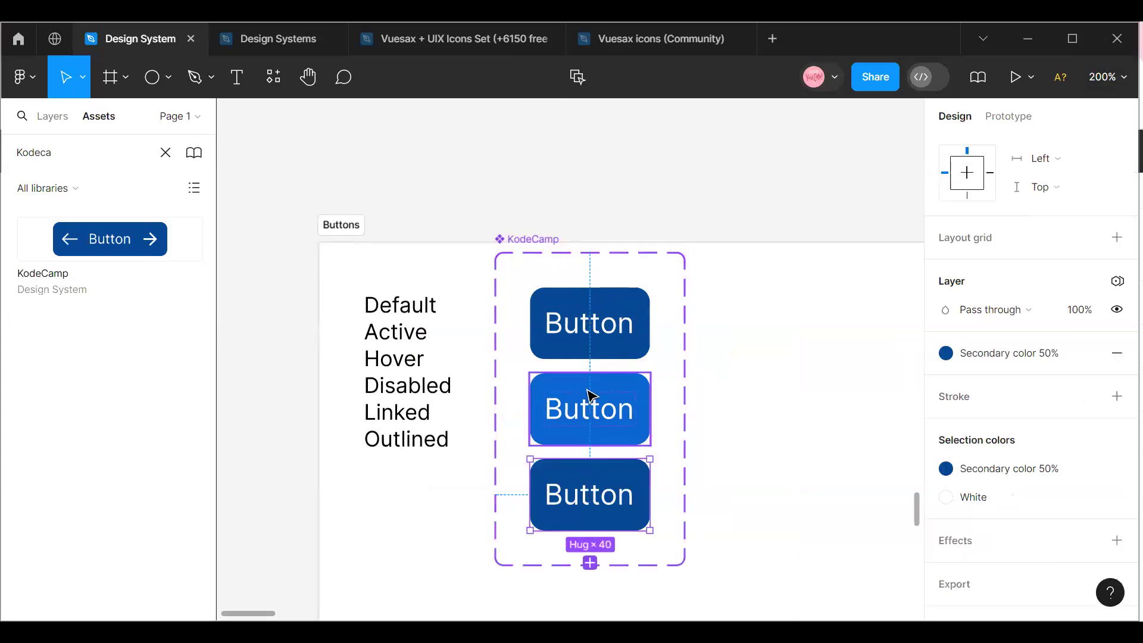
Name the second variant, filled with Secondary Color 40%, Active.
{"action": "left_click", "coordinate": [575, 411]}
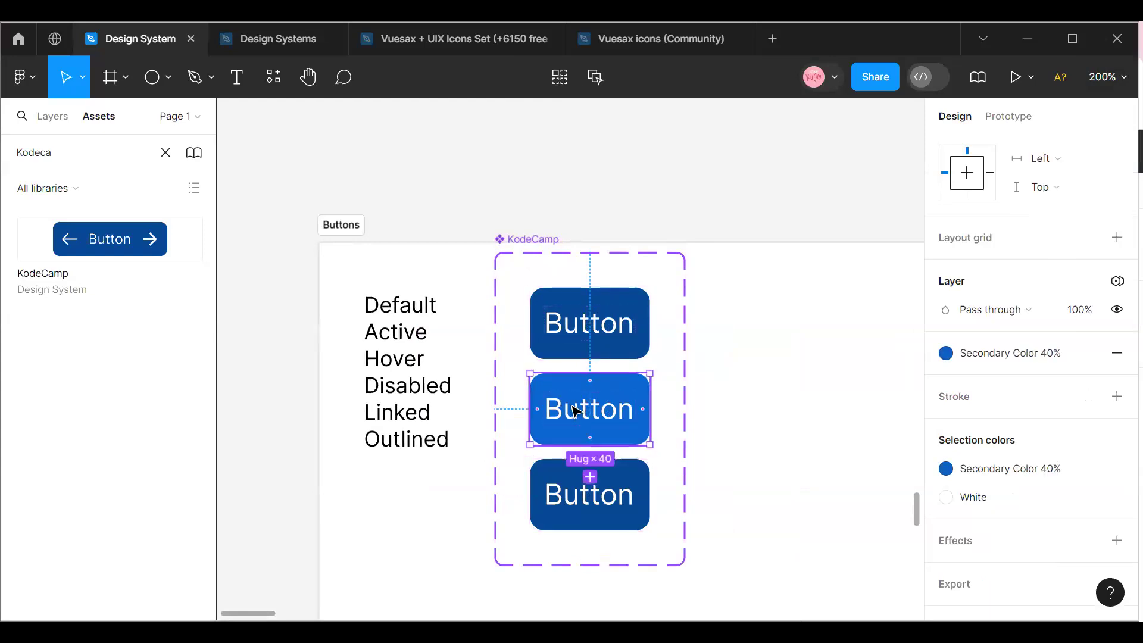
{"action": "scroll", "coordinate": [1114, 329], "scroll_direction": "up", "scroll_amount": 5}
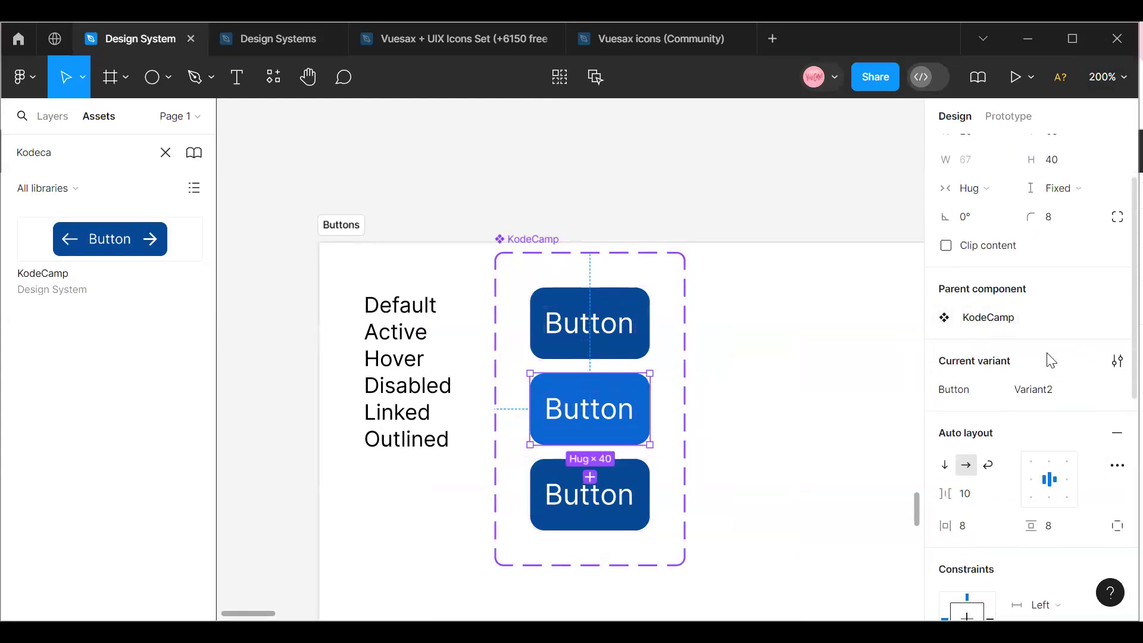
{"action": "left_click", "coordinate": [1048, 395]}
{"action": "type", "text": "Active"}
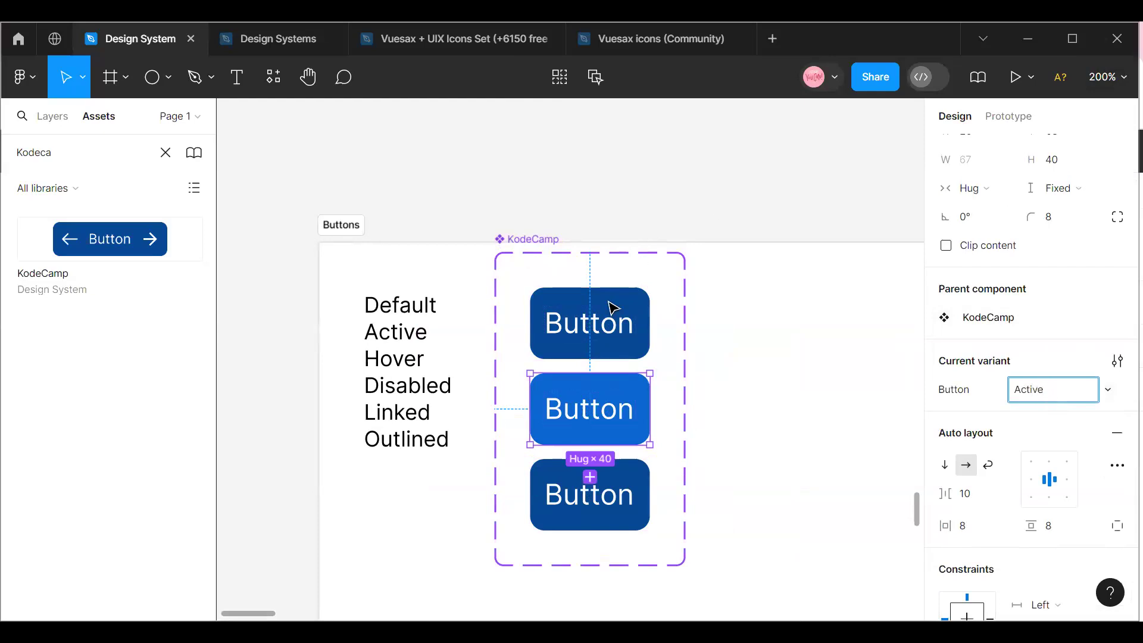
Set the third KodeCamp variant's fill to Secondary Color 20%.
{"action": "left_click", "coordinate": [607, 508]}
{"action": "left_click", "coordinate": [1047, 390]}
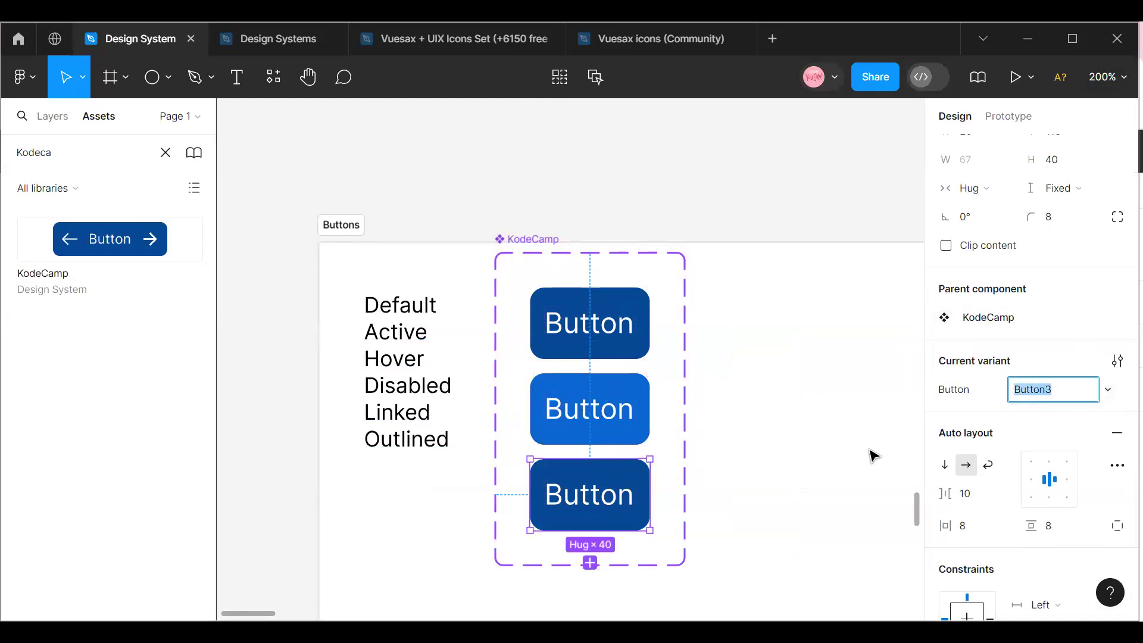
{"action": "left_click", "coordinate": [713, 467]}
{"action": "left_click", "coordinate": [620, 499]}
{"action": "scroll", "coordinate": [1046, 411], "scroll_direction": "down", "scroll_amount": 3}
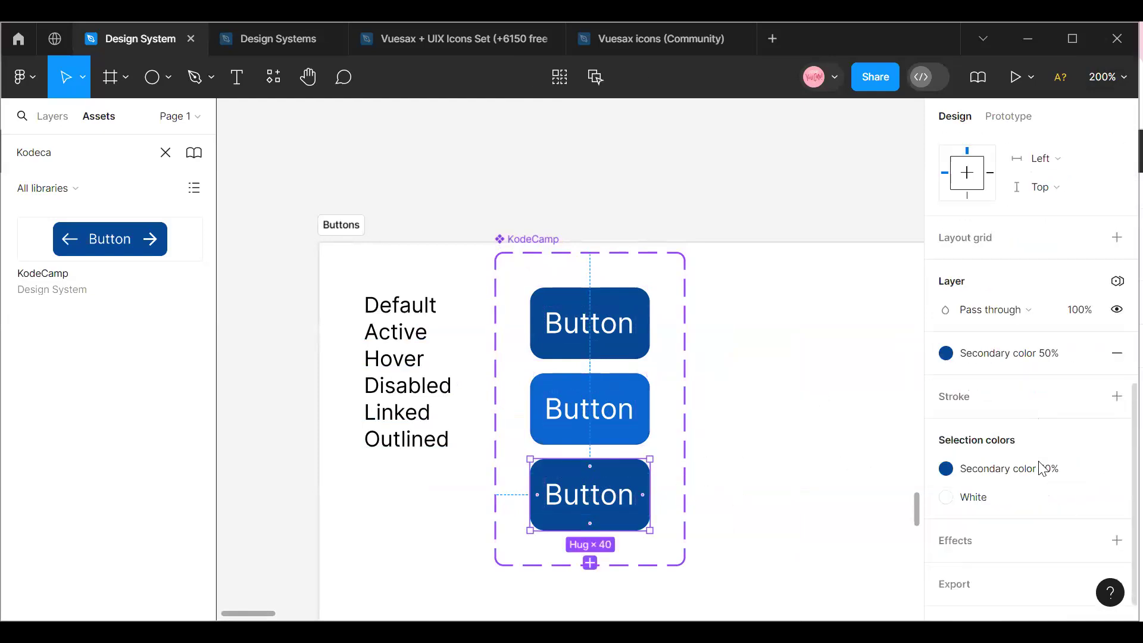
{"action": "left_click", "coordinate": [1038, 475]}
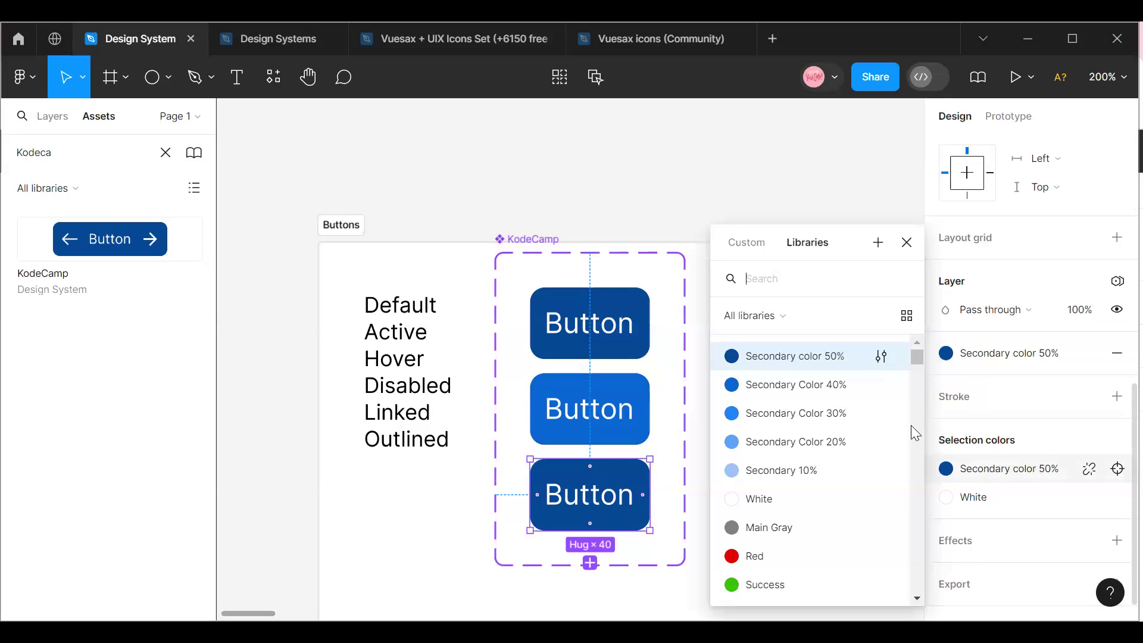
{"action": "left_click", "coordinate": [786, 447]}
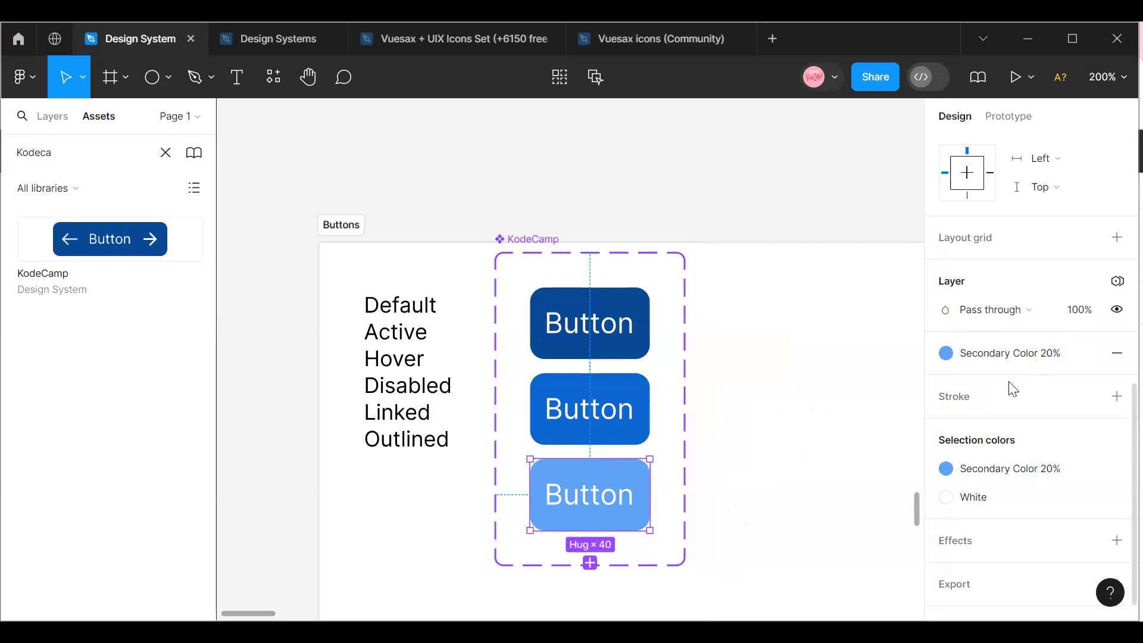
Name the third variant, the one filled with Secondary Color 20%, Hover.
{"action": "scroll", "coordinate": [1011, 388], "scroll_direction": "up", "scroll_amount": 5}
{"action": "left_click", "coordinate": [1042, 302]}
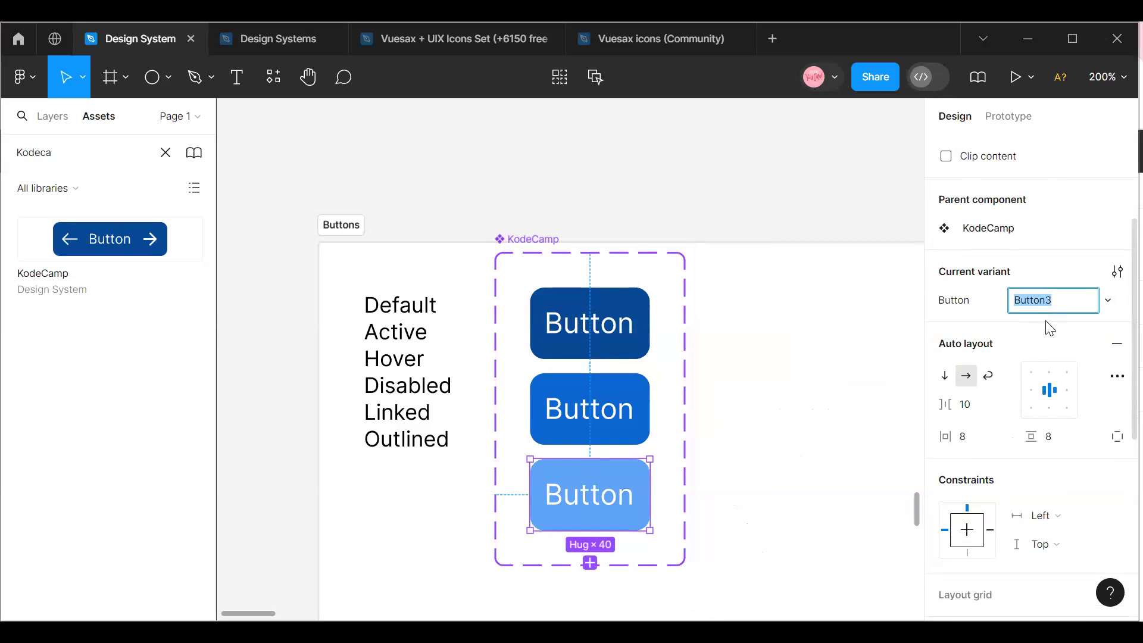
{"action": "type", "text": "Hover"}
{"action": "left_click", "coordinate": [717, 366]}
Add a fourth variant to the KodeCamp set below the Hover variant.
{"action": "left_click", "coordinate": [600, 499]}
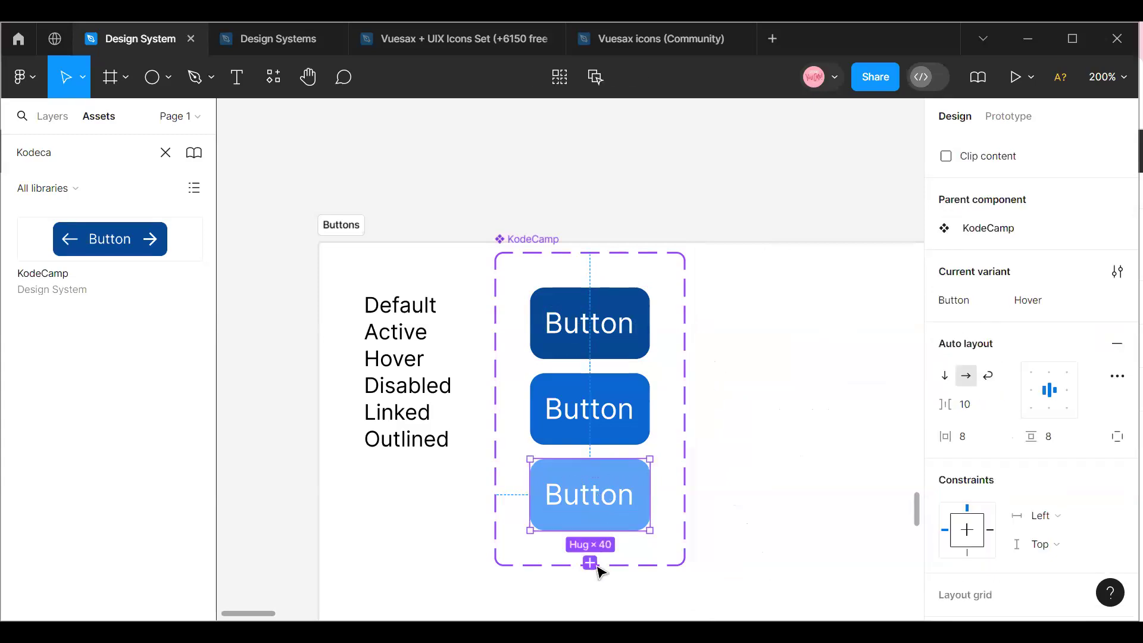
{"action": "left_click", "coordinate": [590, 563]}
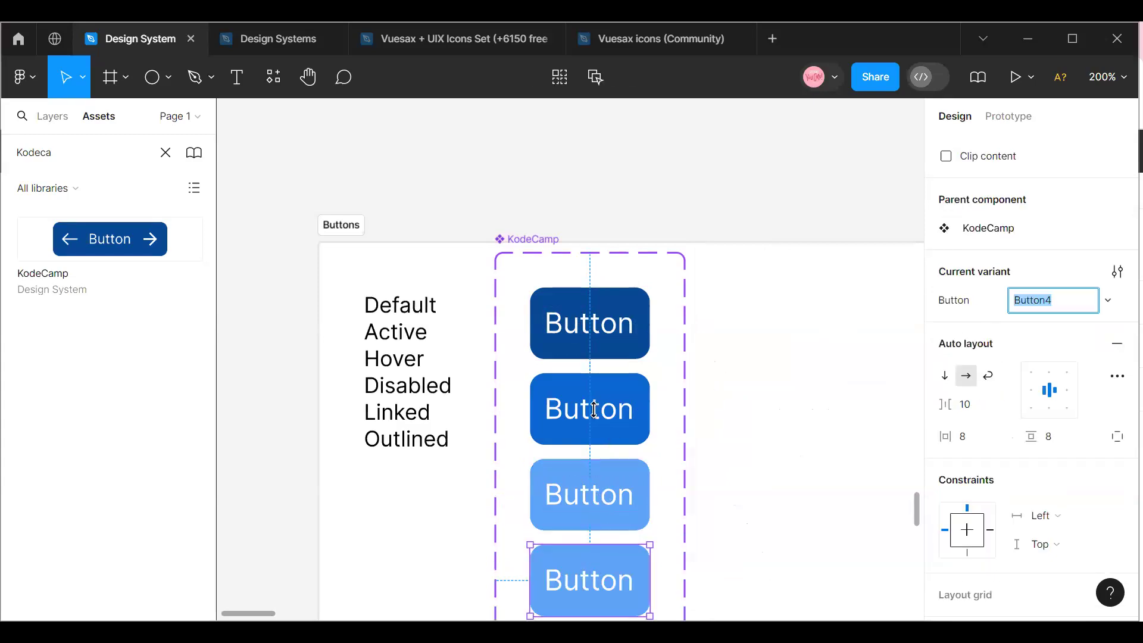
{"action": "scroll", "coordinate": [592, 416], "scroll_direction": "down", "scroll_amount": 1}
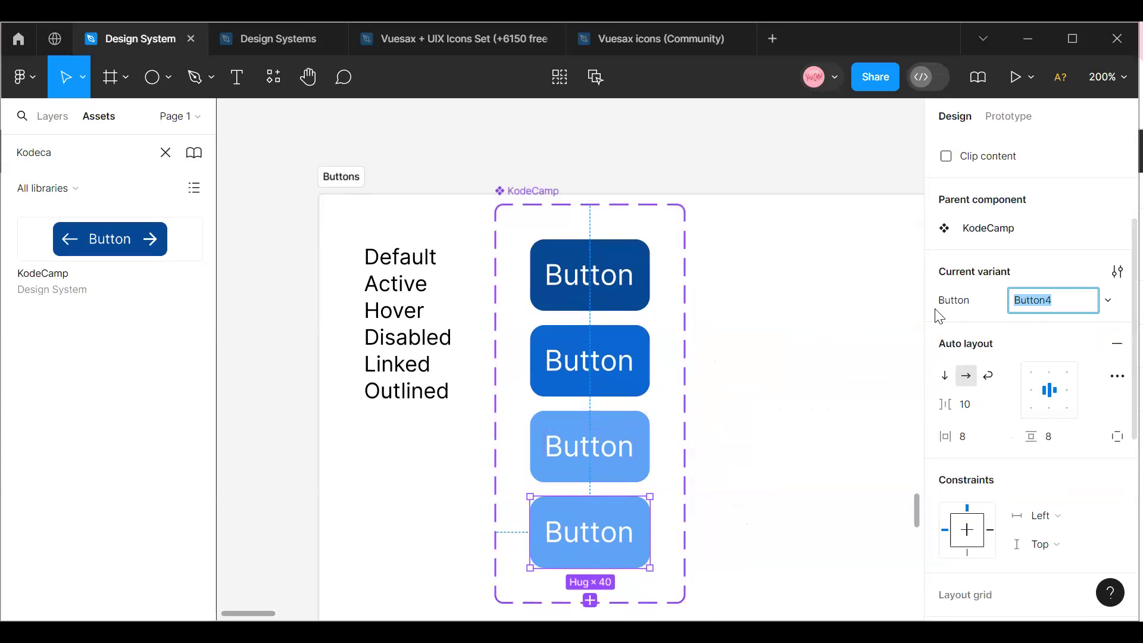
Check the names of the first three variants and name the fourth variant Disabled.
{"action": "left_click", "coordinate": [617, 460]}
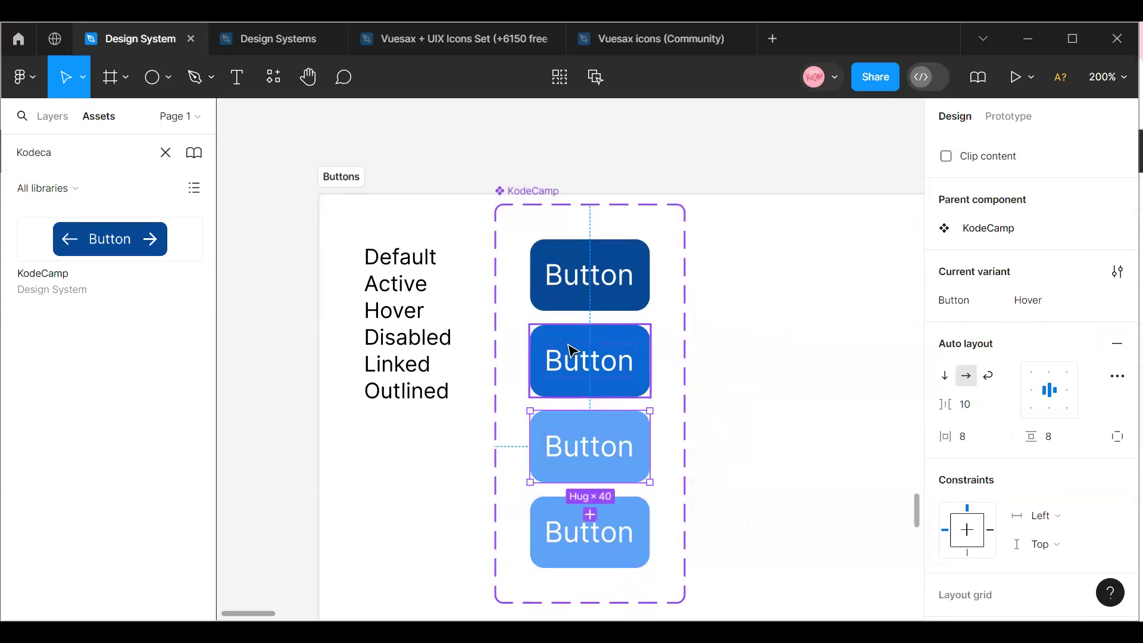
{"action": "left_click", "coordinate": [613, 360]}
{"action": "left_click", "coordinate": [610, 283]}
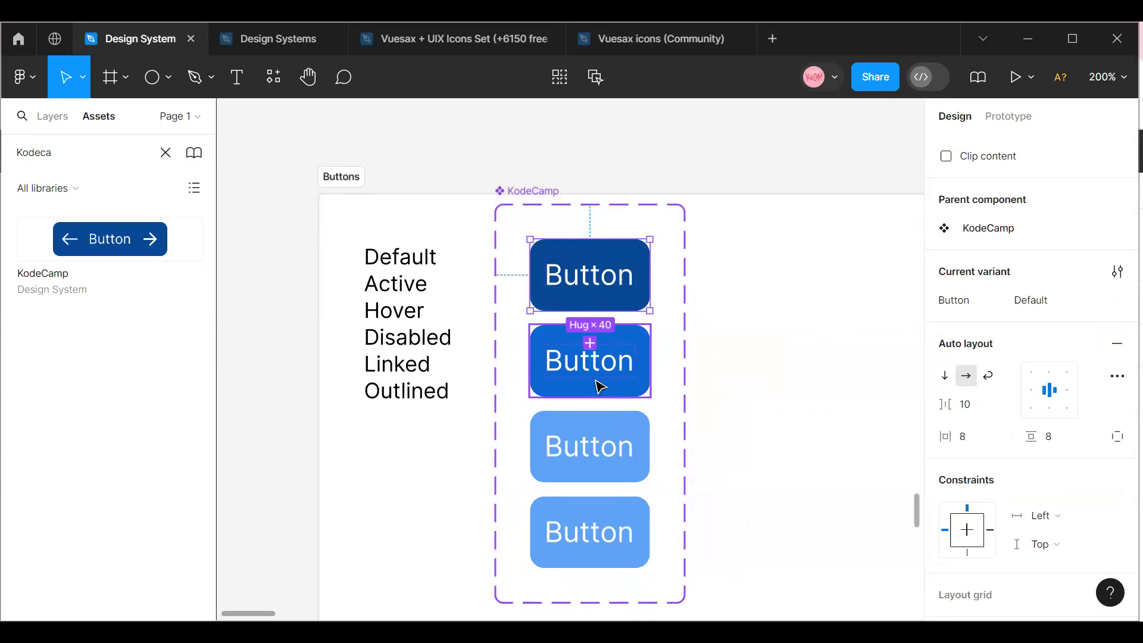
{"action": "left_click", "coordinate": [599, 387]}
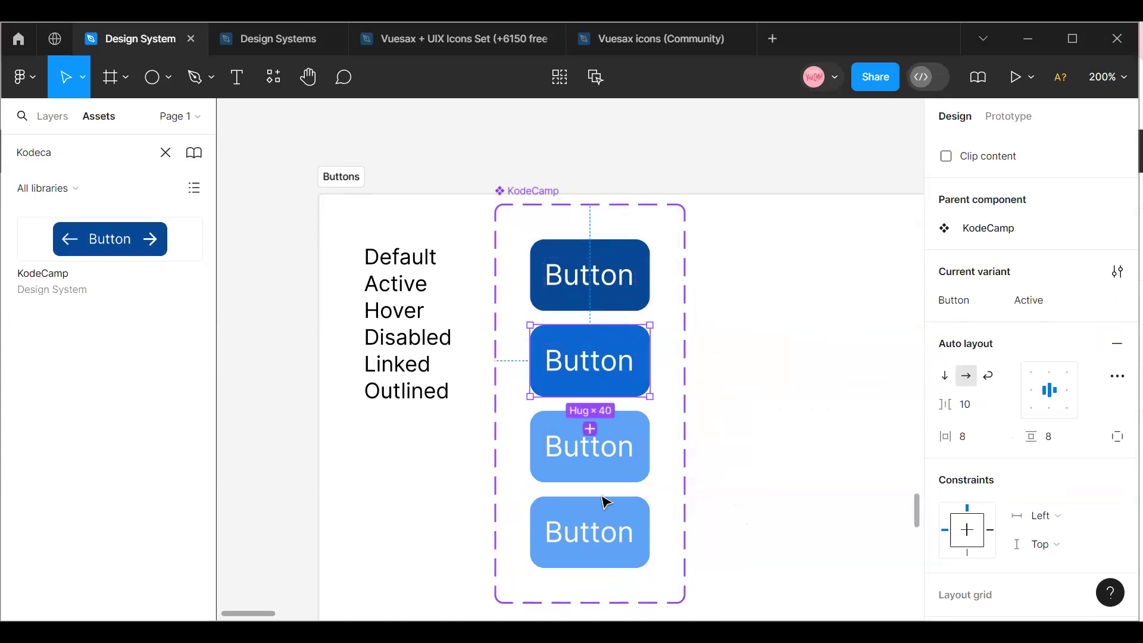
{"action": "left_click", "coordinate": [575, 530]}
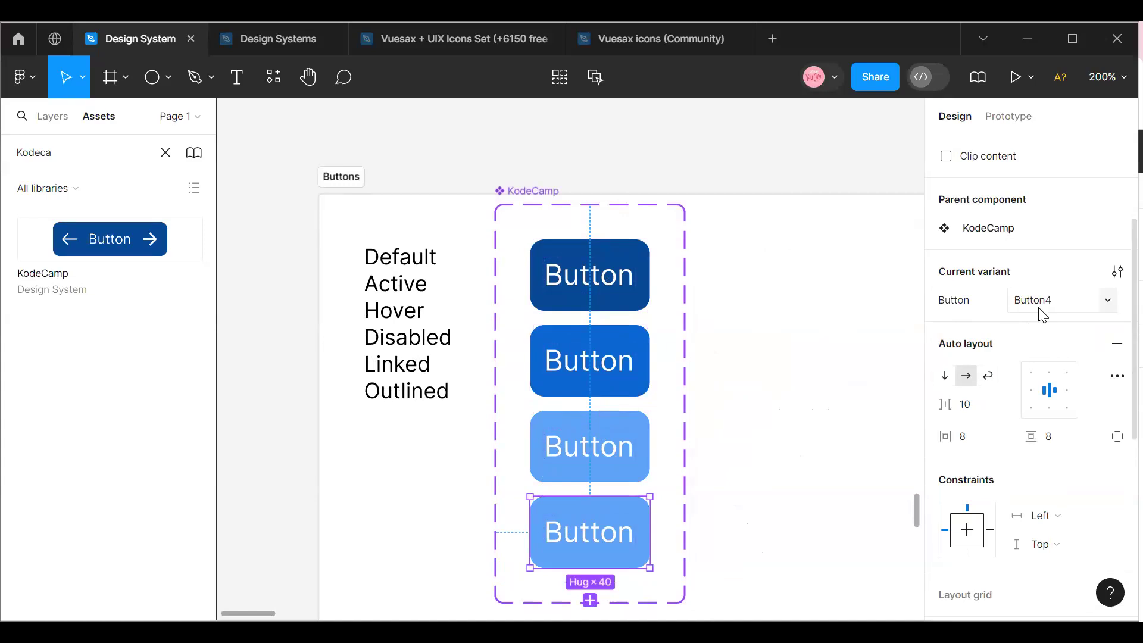
{"action": "left_click", "coordinate": [1079, 305]}
{"action": "type", "text": "Disa"}
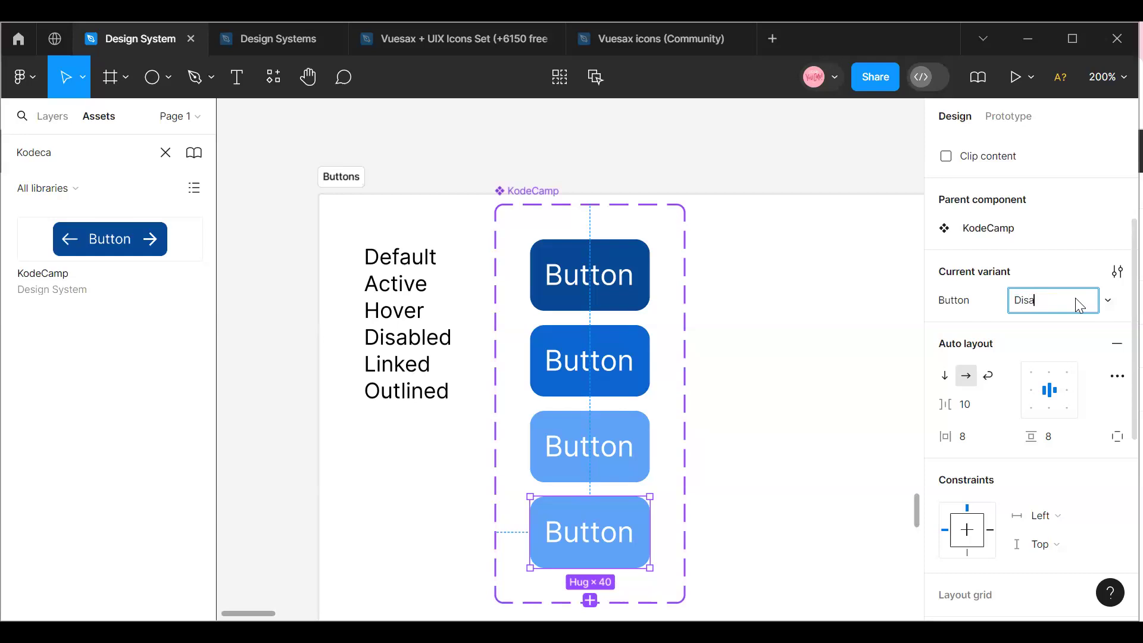
{"action": "type", "text": "bled"}
Set the Disabled variant's fill to Main Gray.
{"action": "scroll", "coordinate": [1036, 403], "scroll_direction": "down", "scroll_amount": 5}
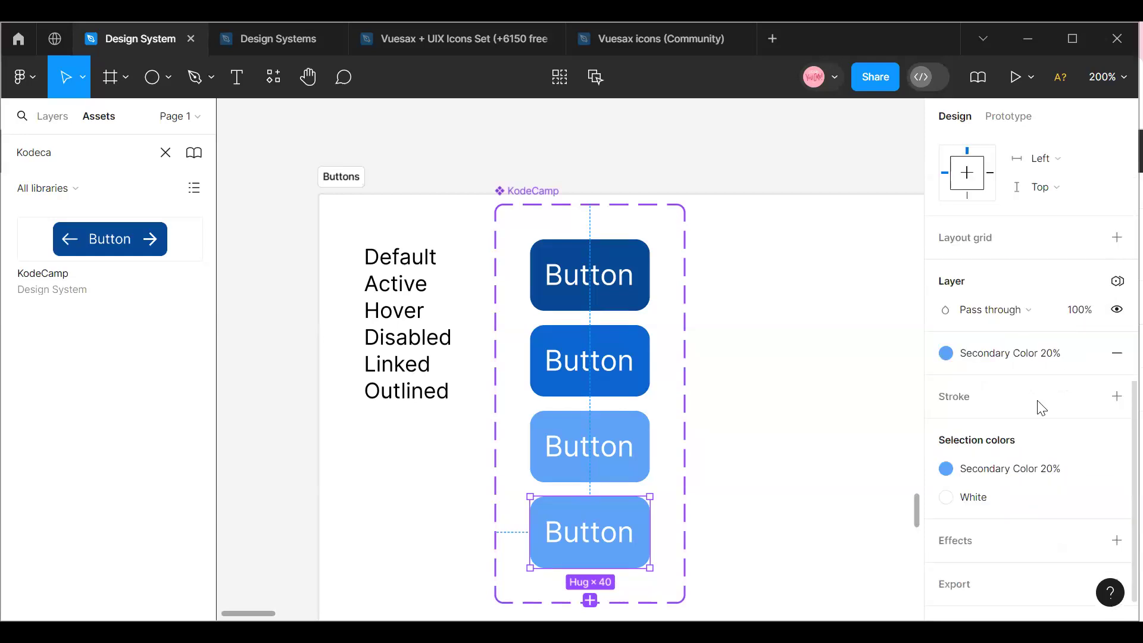
{"action": "left_click", "coordinate": [1031, 359]}
{"action": "scroll", "coordinate": [825, 429], "scroll_direction": "down", "scroll_amount": 5}
{"action": "scroll", "coordinate": [824, 441], "scroll_direction": "up", "scroll_amount": 4}
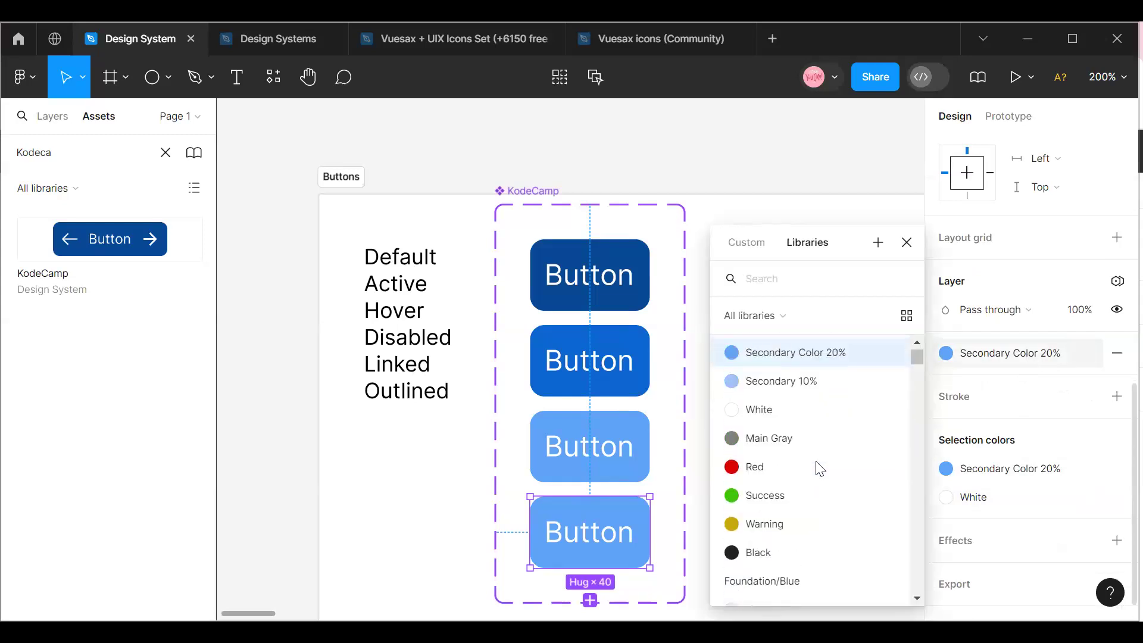
{"action": "left_click", "coordinate": [790, 441]}
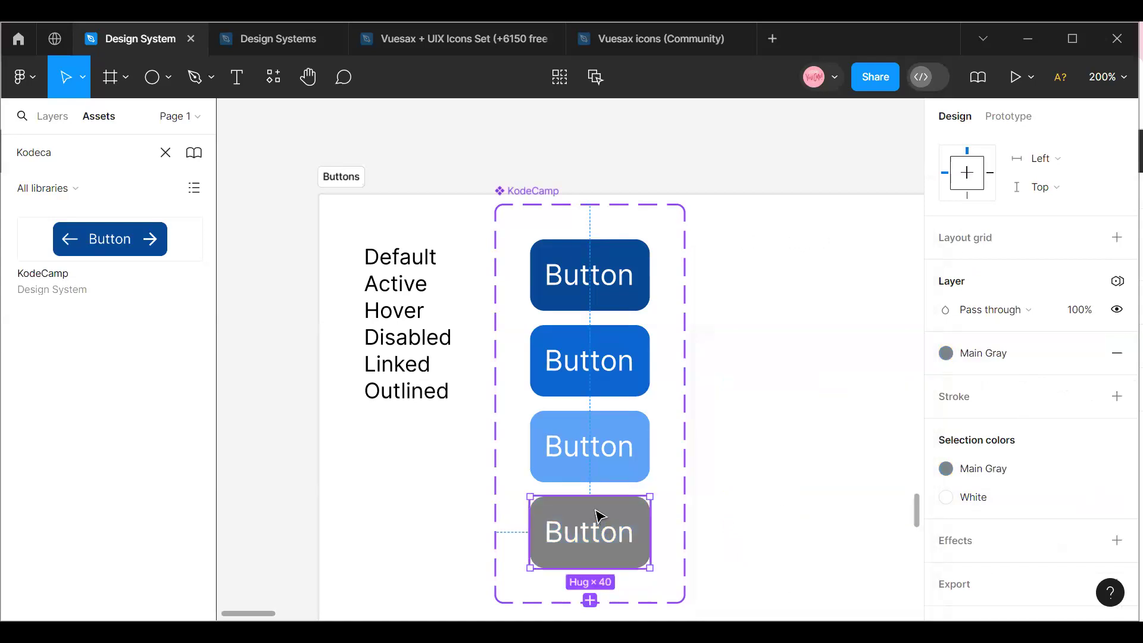
Add a fifth variant below the Disabled one and remove its Main Gray fill.
{"action": "scroll", "coordinate": [595, 516], "scroll_direction": "down", "scroll_amount": 2}
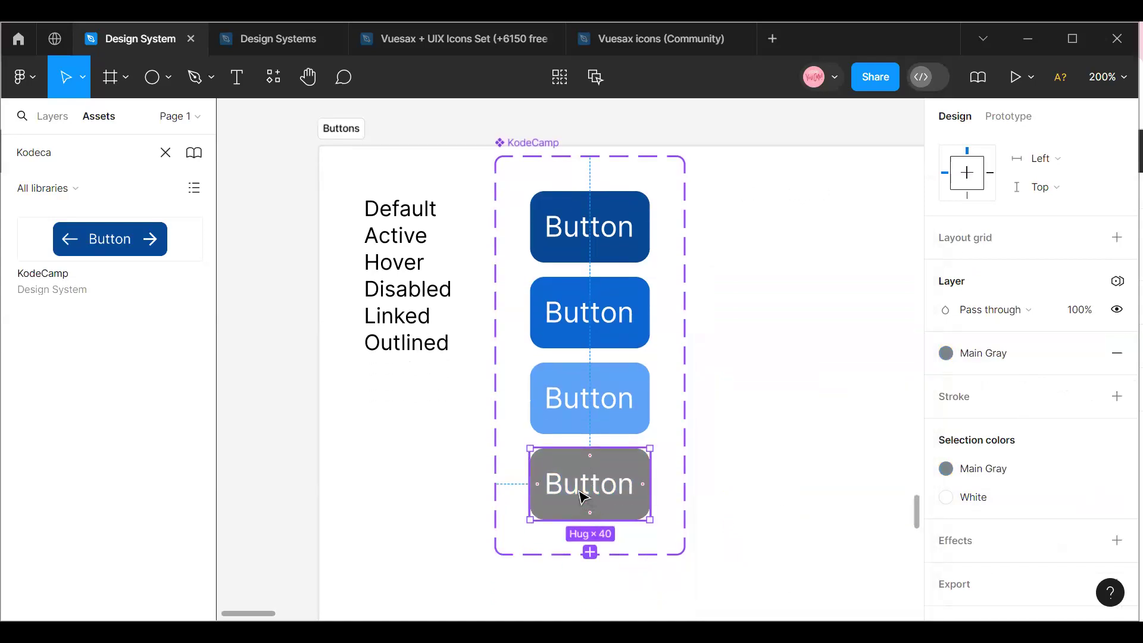
{"action": "left_click", "coordinate": [590, 552]}
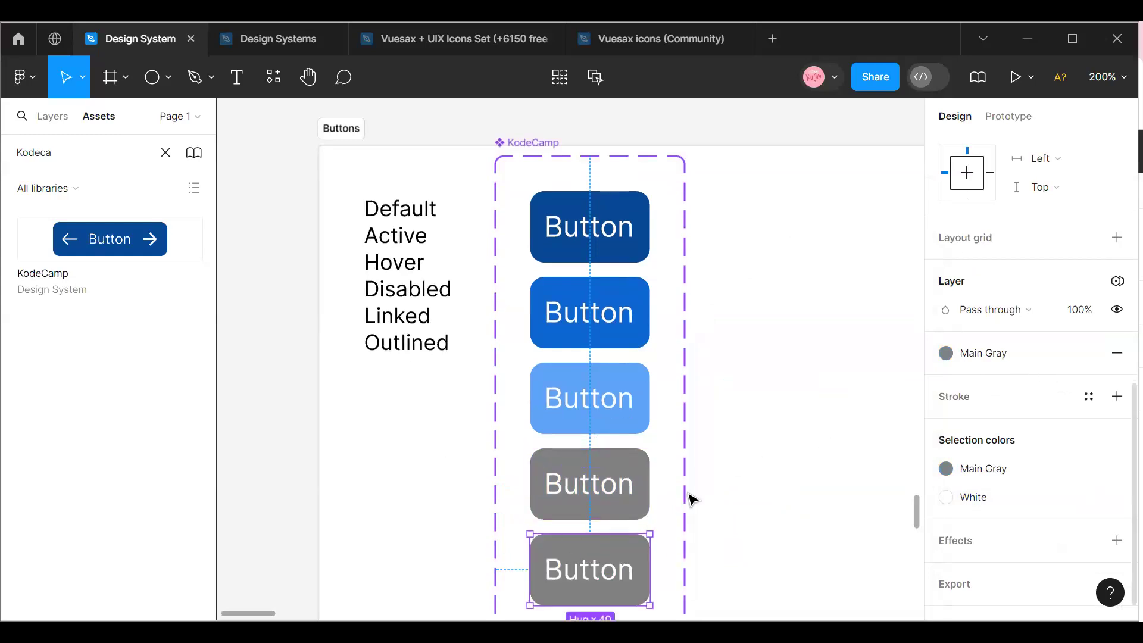
{"action": "left_click", "coordinate": [1117, 353]}
Set the fifth variant's label text color to Secondary color 50%.
{"action": "double_click", "coordinate": [581, 572]}
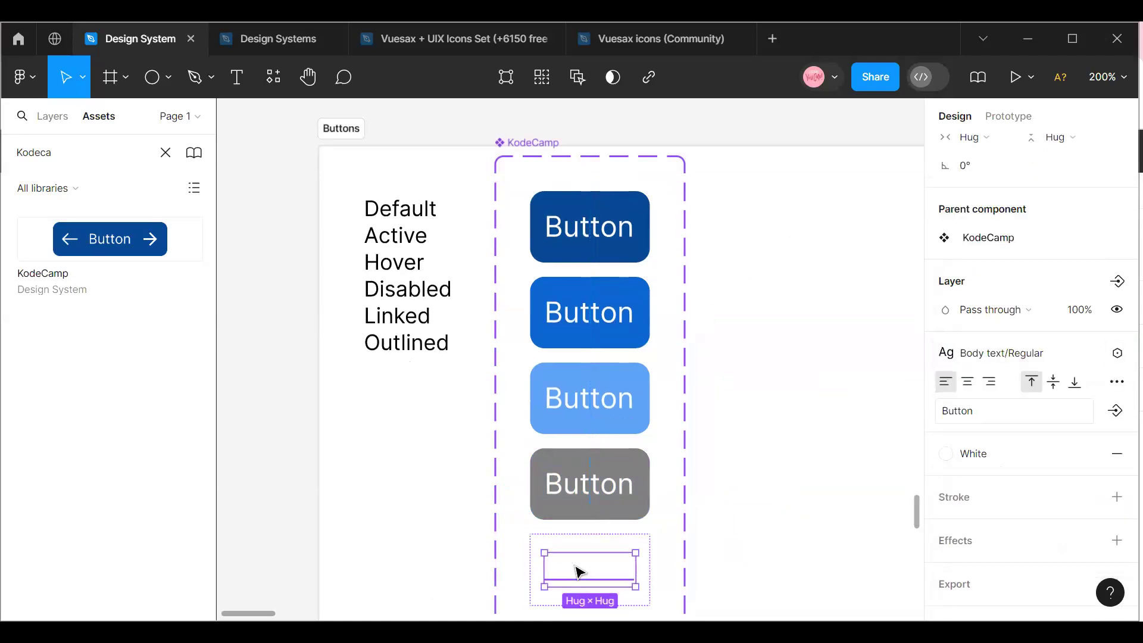
{"action": "left_click", "coordinate": [979, 449]}
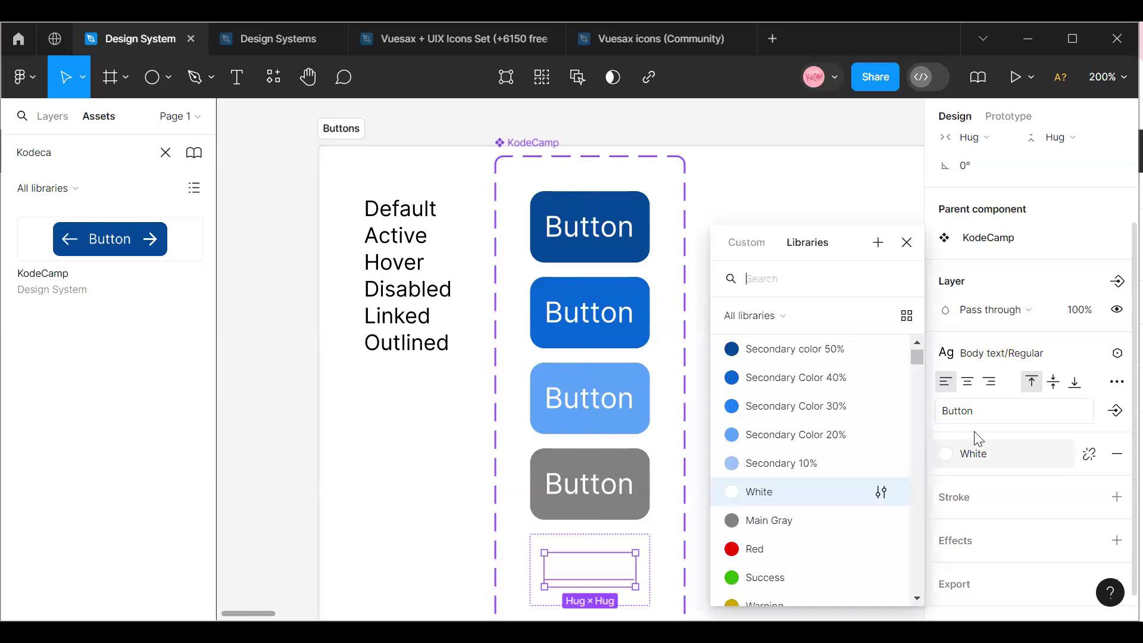
{"action": "left_click", "coordinate": [783, 351]}
{"action": "left_click", "coordinate": [793, 431]}
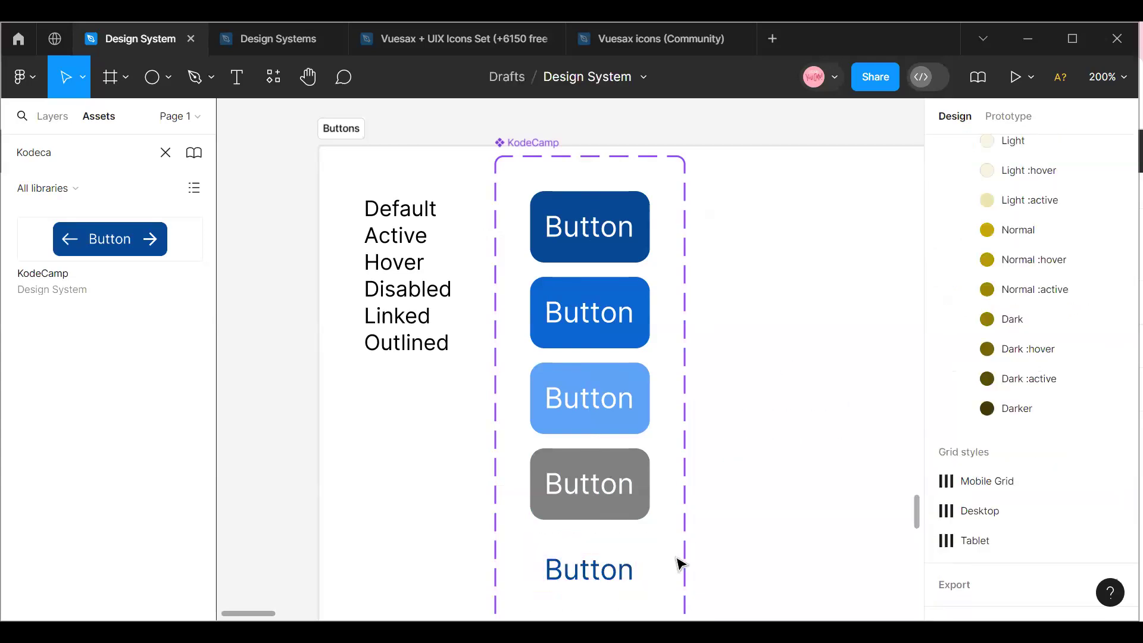
Name the fifth variant, the one without a fill, Linked.
{"action": "left_click", "coordinate": [600, 548]}
{"action": "left_click", "coordinate": [617, 487]}
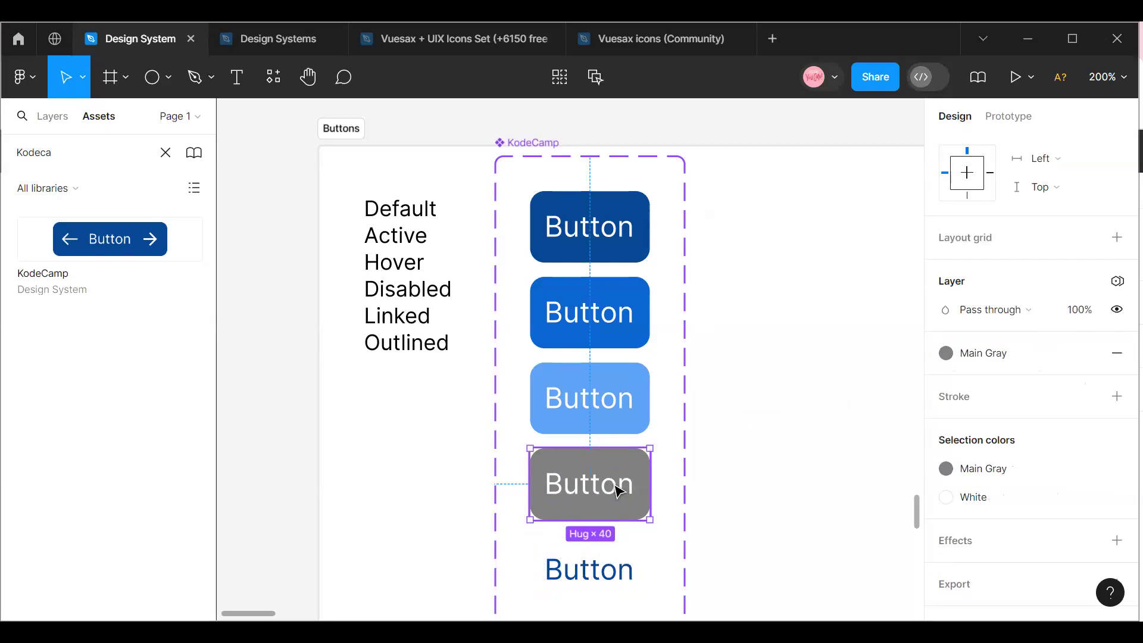
{"action": "scroll", "coordinate": [1053, 402], "scroll_direction": "up", "scroll_amount": 5}
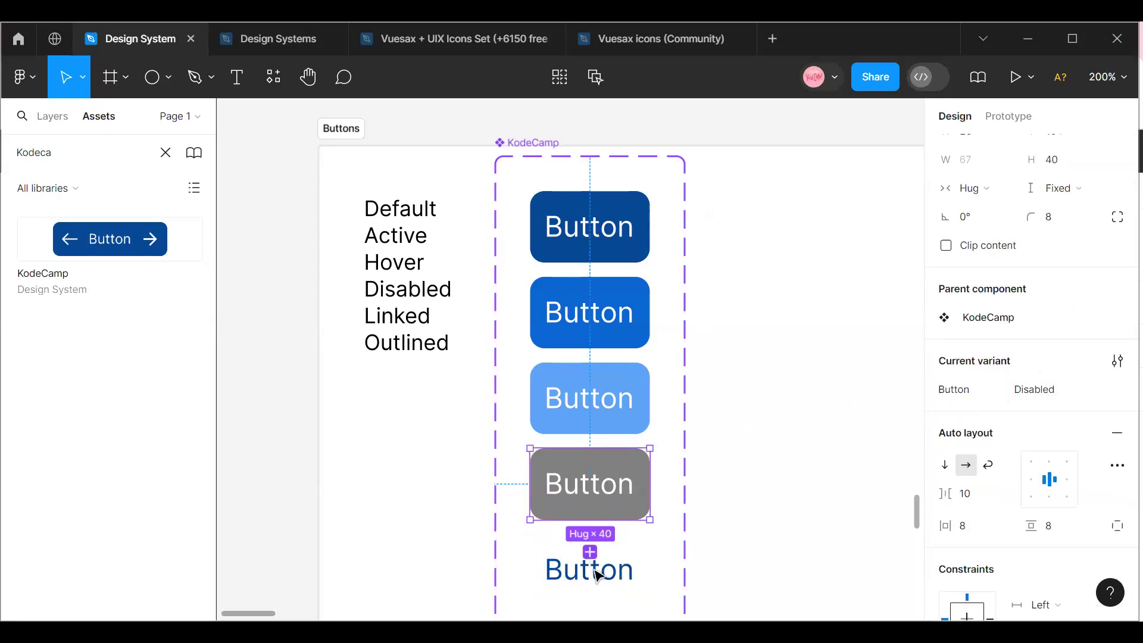
{"action": "left_click", "coordinate": [608, 575]}
{"action": "left_click", "coordinate": [1033, 390]}
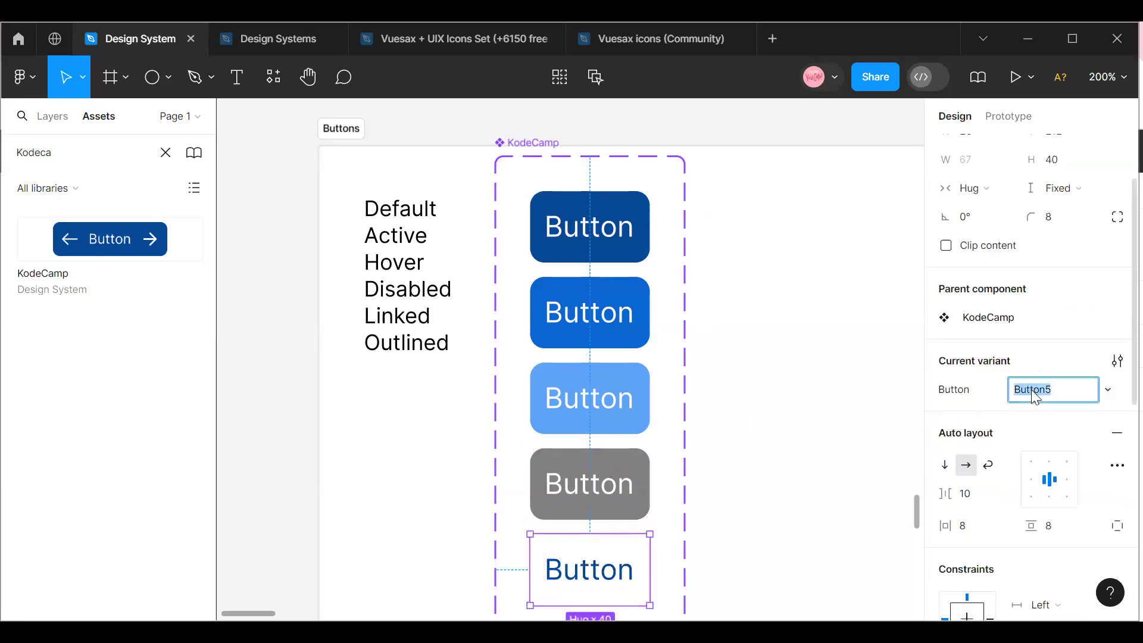
{"action": "type", "text": "Linked"}
{"action": "left_click", "coordinate": [727, 468]}
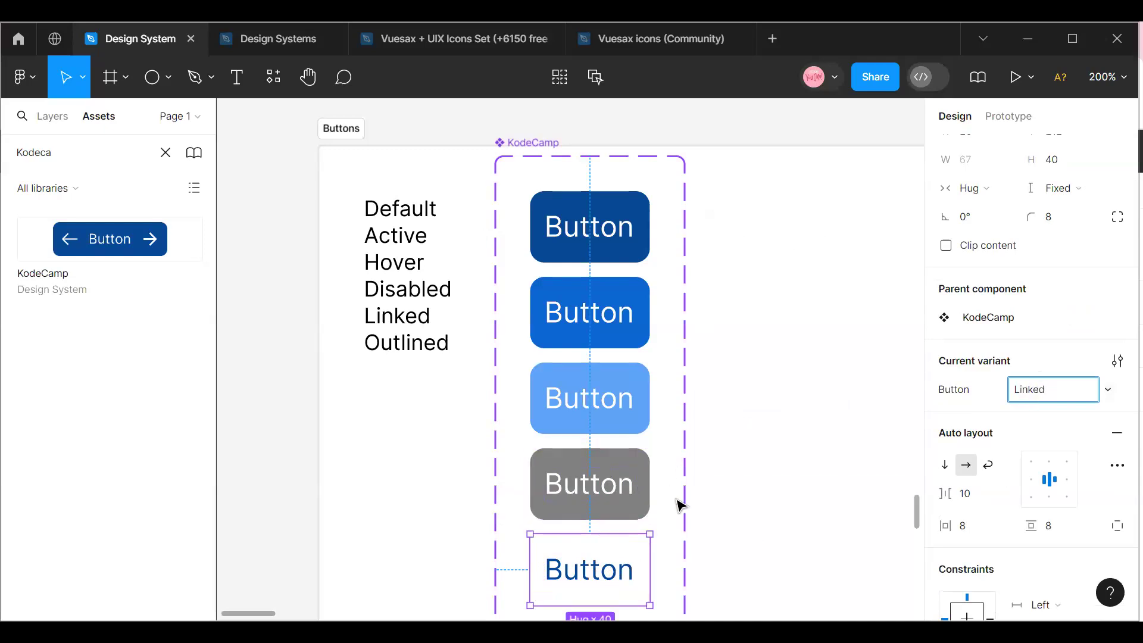
Add a sixth variant to the KodeCamp set below the Linked variant.
{"action": "scroll", "coordinate": [637, 505], "scroll_direction": "down", "scroll_amount": 3}
{"action": "left_click", "coordinate": [608, 485]}
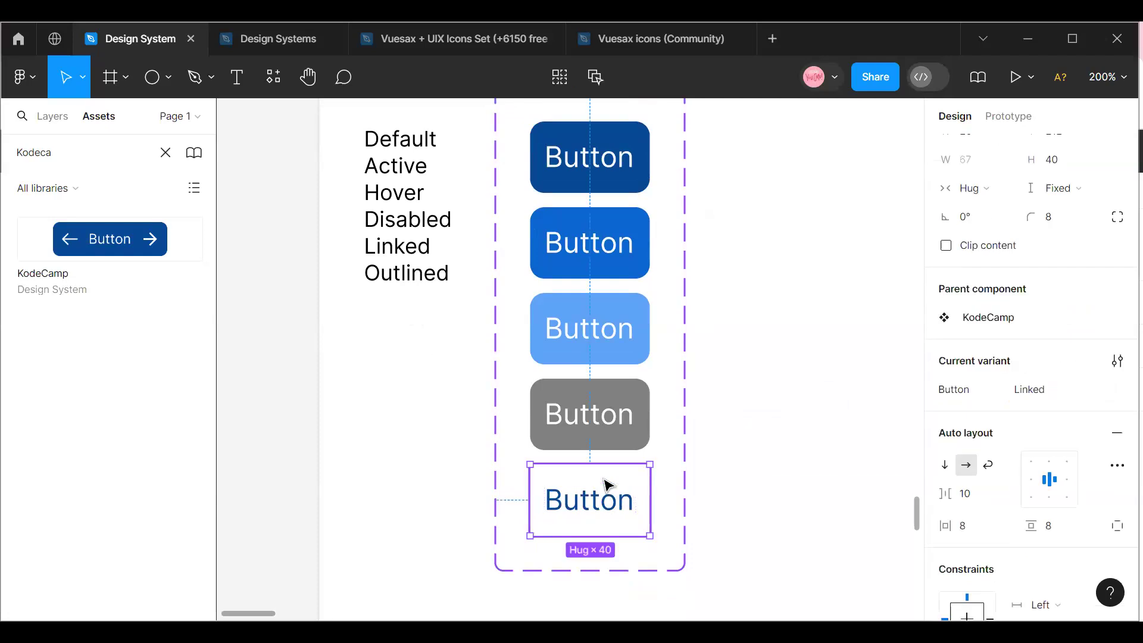
{"action": "left_click", "coordinate": [590, 568]}
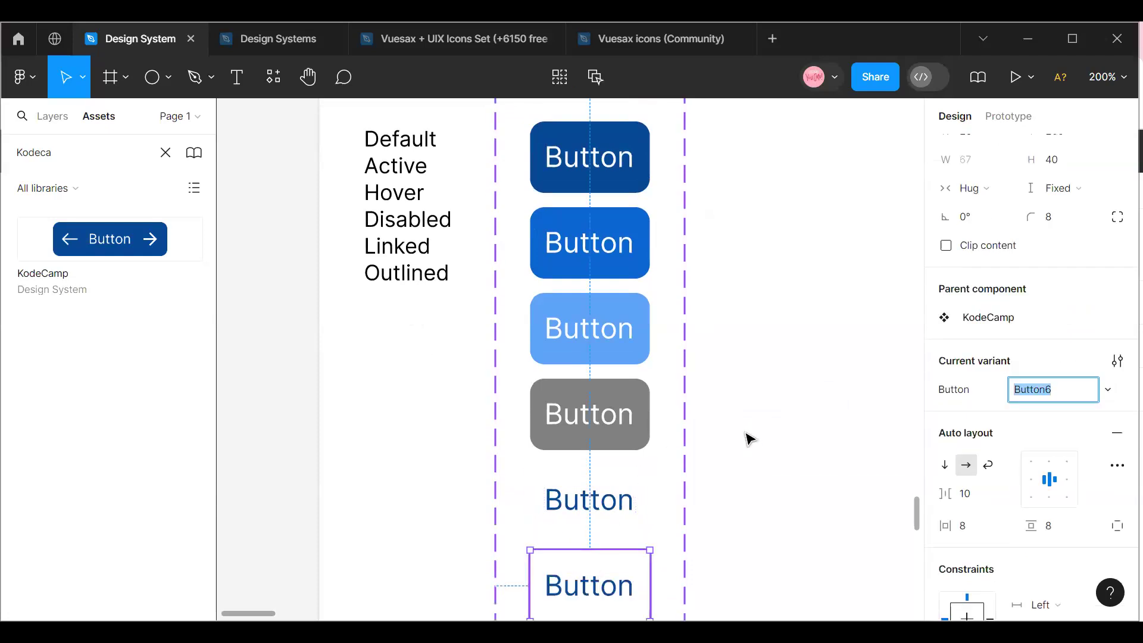
{"action": "scroll", "coordinate": [748, 439], "scroll_direction": "down", "scroll_amount": 1}
{"action": "scroll", "coordinate": [1003, 433], "scroll_direction": "down", "scroll_amount": 5}
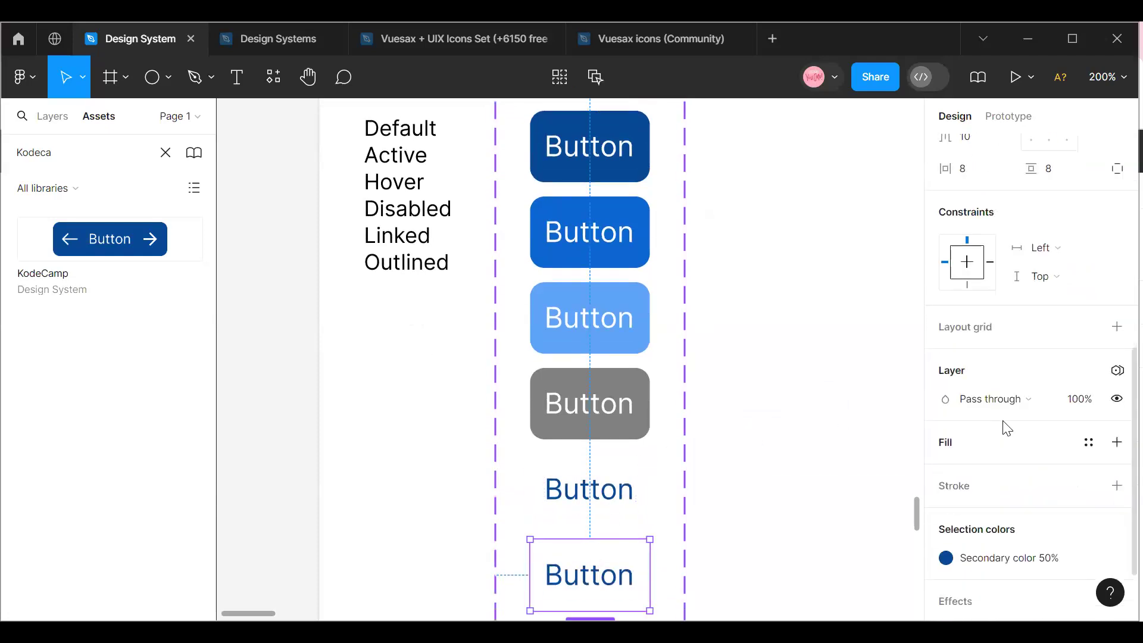
{"action": "left_click", "coordinate": [1088, 442]}
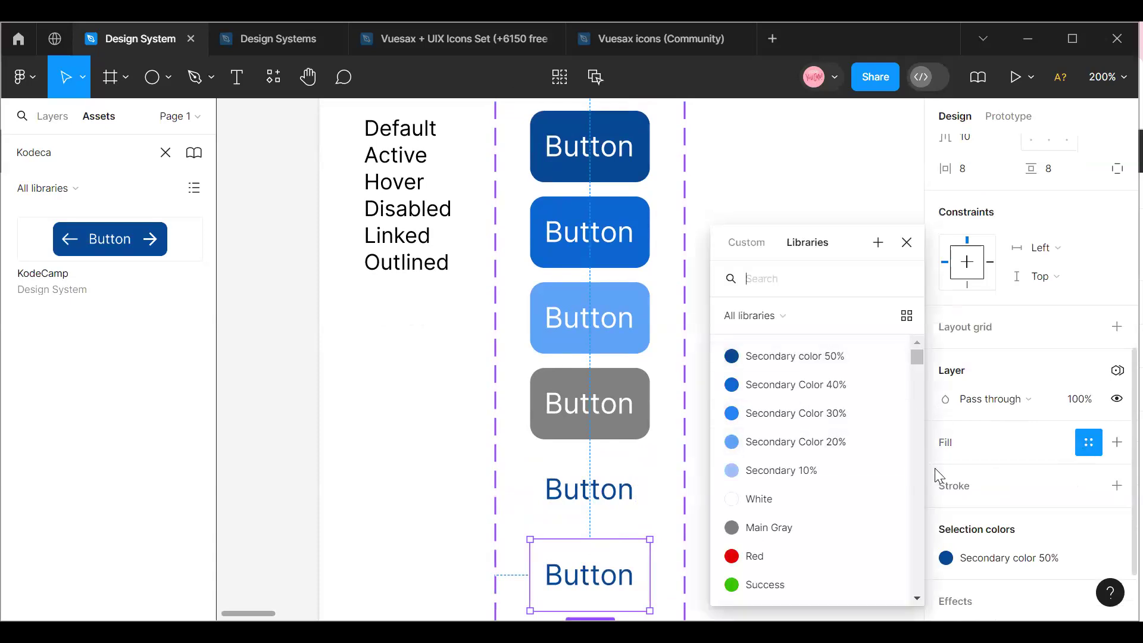
{"action": "left_click", "coordinate": [799, 199]}
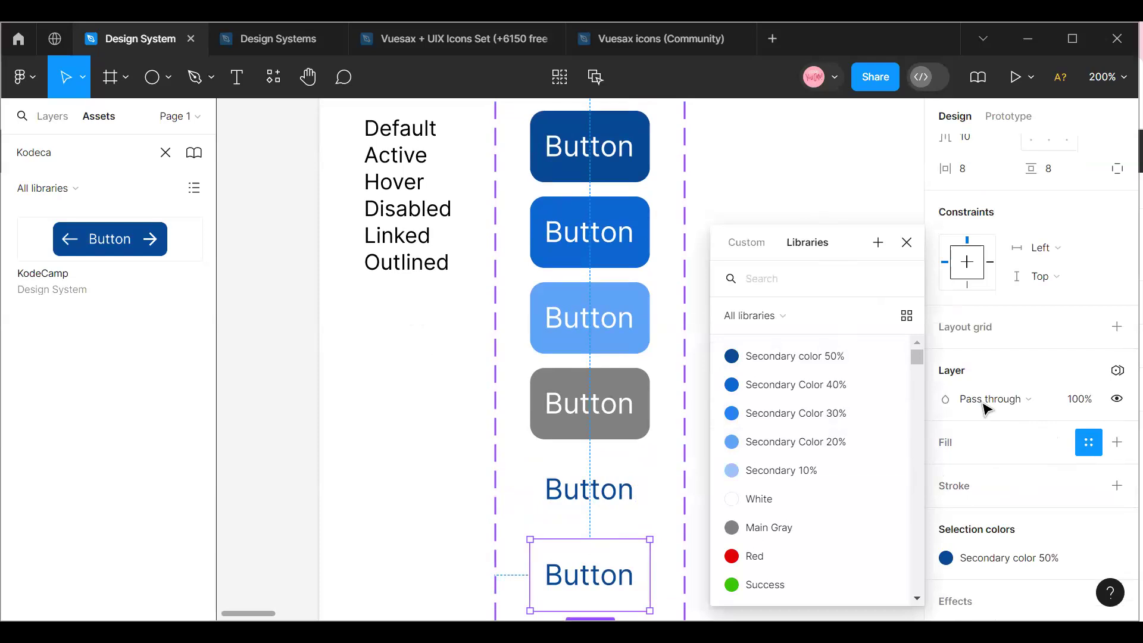
{"action": "left_click", "coordinate": [607, 571]}
Add an inside stroke of width 1 to the sixth variant and color it Secondary color 50%.
{"action": "scroll", "coordinate": [1052, 458], "scroll_direction": "down", "scroll_amount": 3}
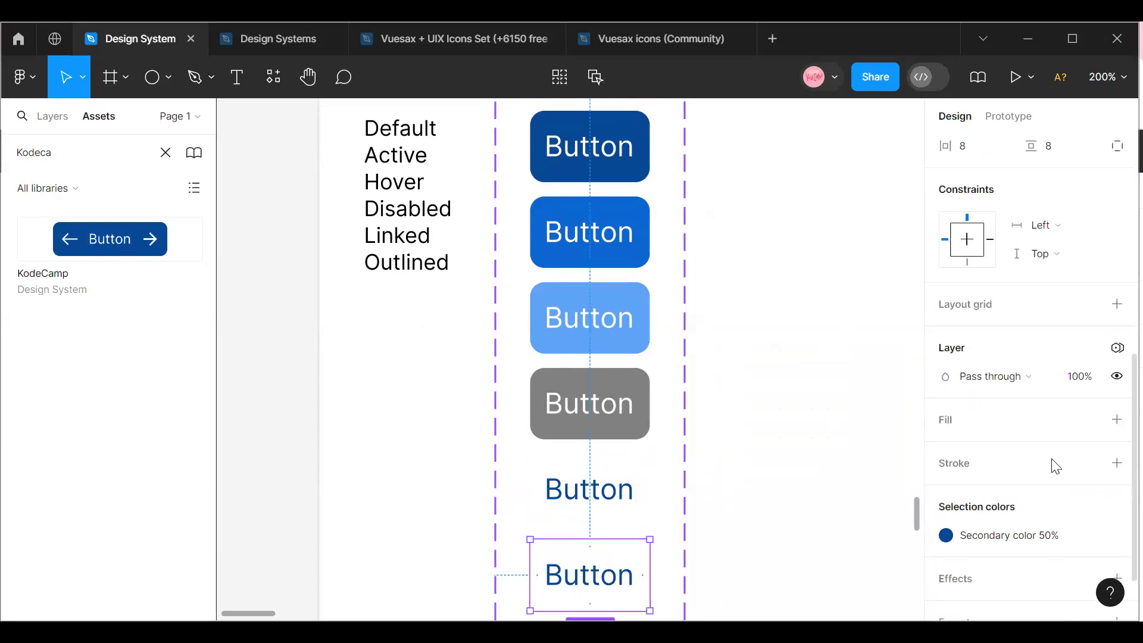
{"action": "left_click", "coordinate": [1116, 396]}
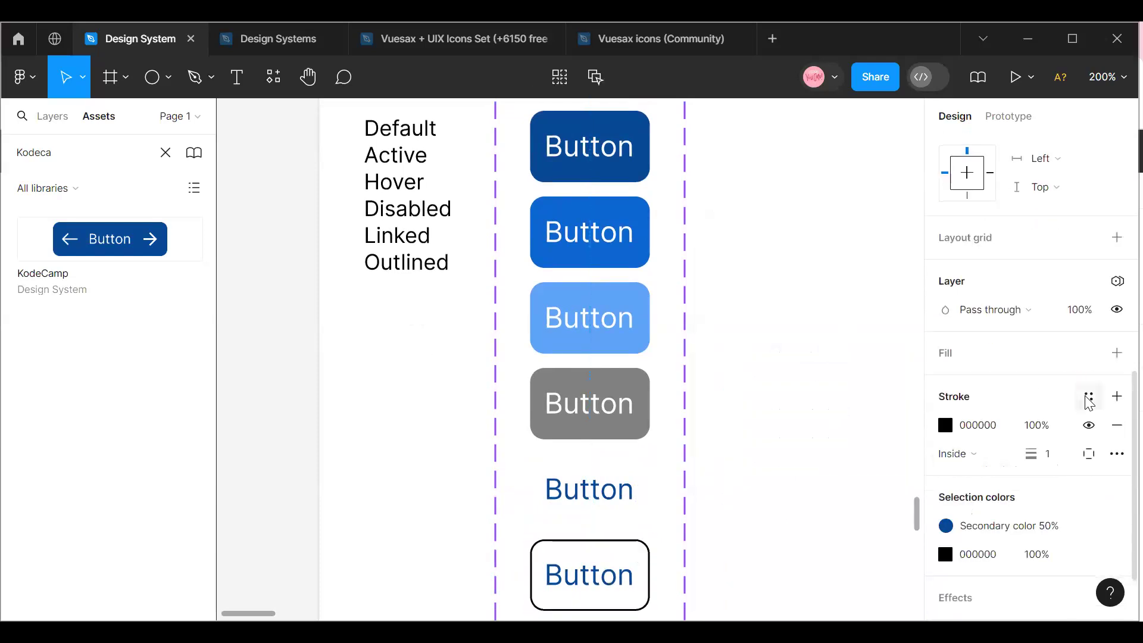
{"action": "left_click", "coordinate": [1088, 396]}
{"action": "left_click", "coordinate": [767, 360]}
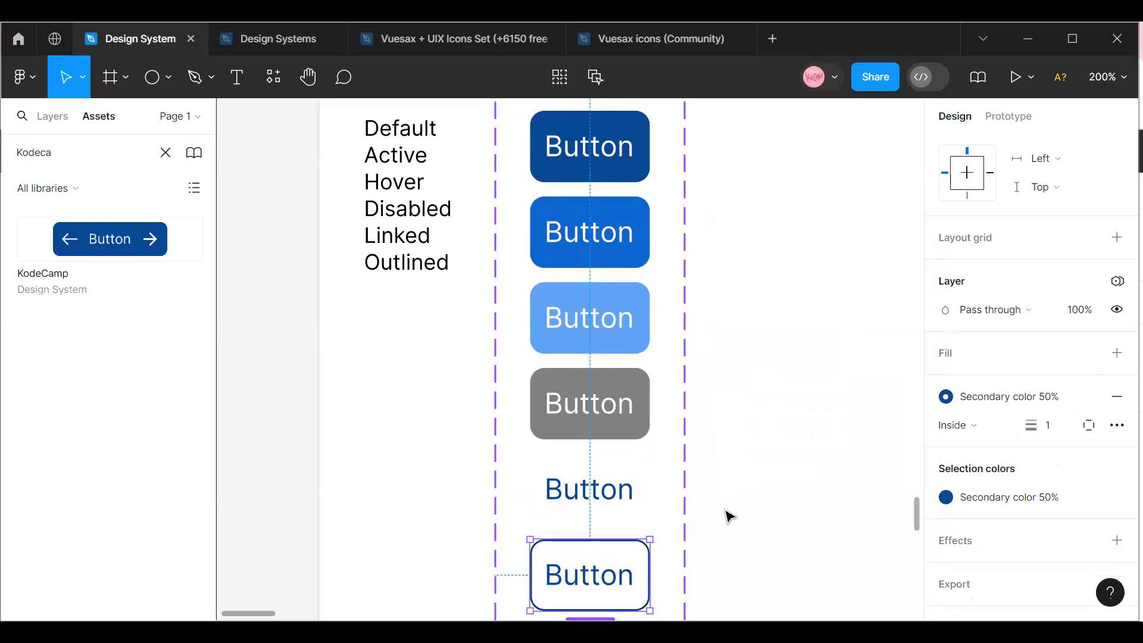
{"action": "left_click", "coordinate": [721, 445]}
{"action": "scroll", "coordinate": [631, 504], "scroll_direction": "up", "scroll_amount": 4}
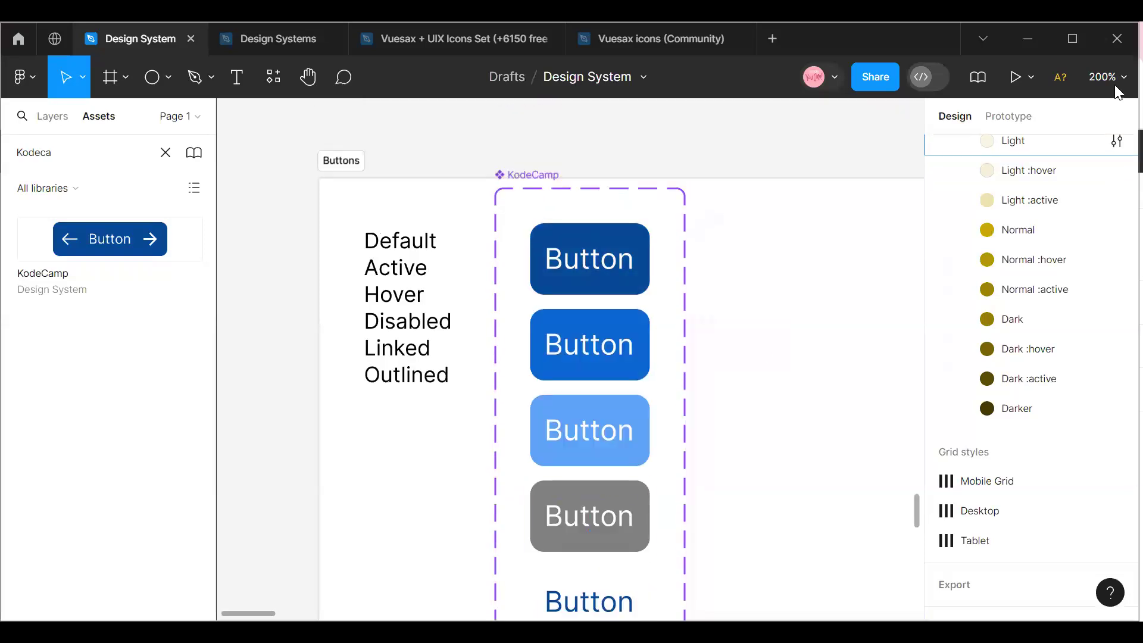
Move the KodeCamp variant set slightly down and to the right, beside the list of state names.
{"action": "left_click", "coordinate": [1118, 82]}
{"action": "left_click", "coordinate": [972, 187]}
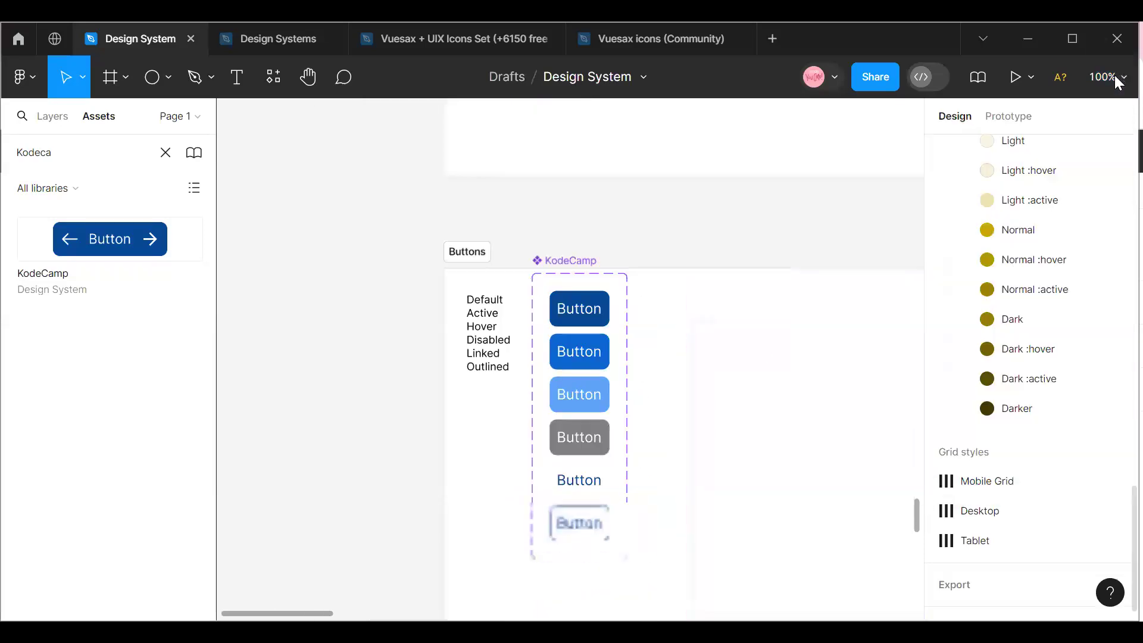
{"action": "left_click", "coordinate": [560, 269]}
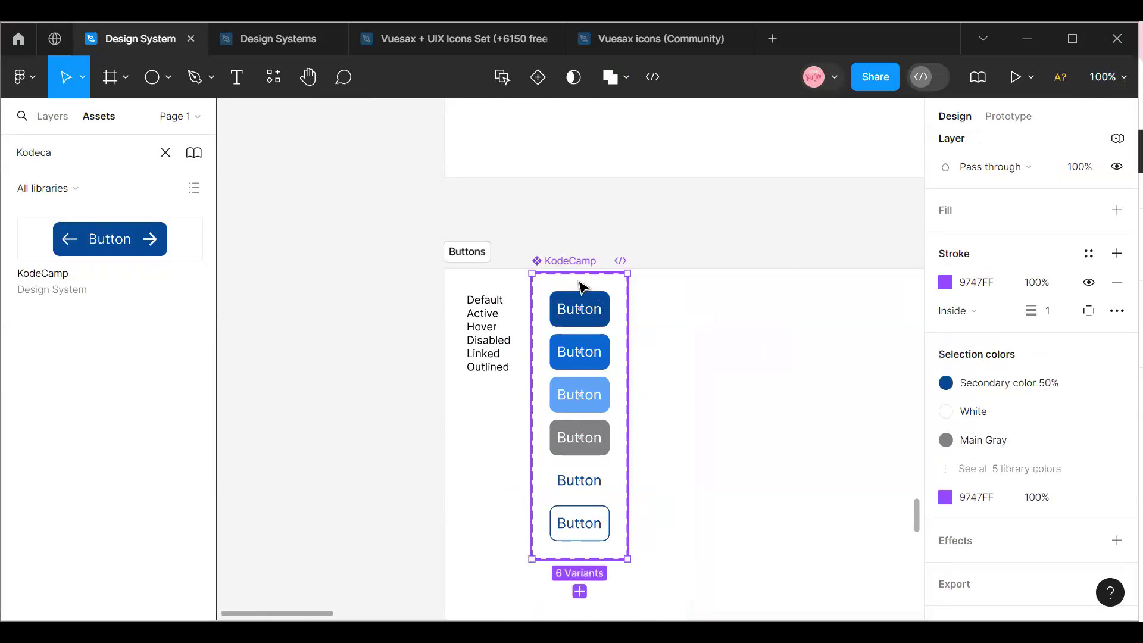
{"action": "left_click_drag", "start_coordinate": [627, 343], "coordinate": [627, 351]}
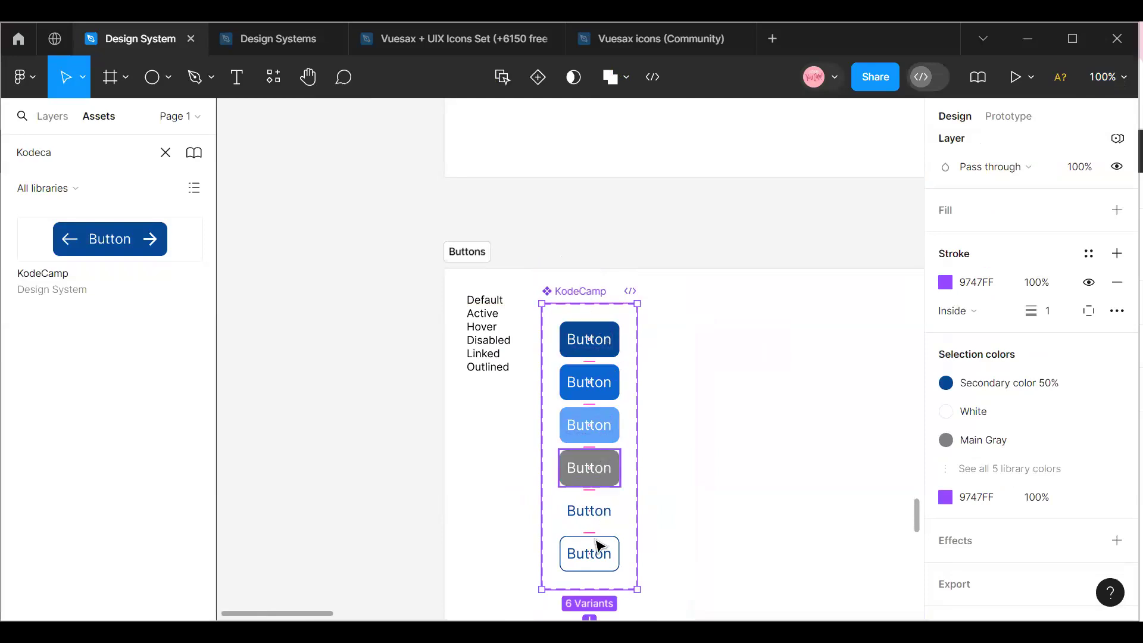
{"action": "left_click", "coordinate": [592, 566]}
{"action": "left_click", "coordinate": [587, 344]}
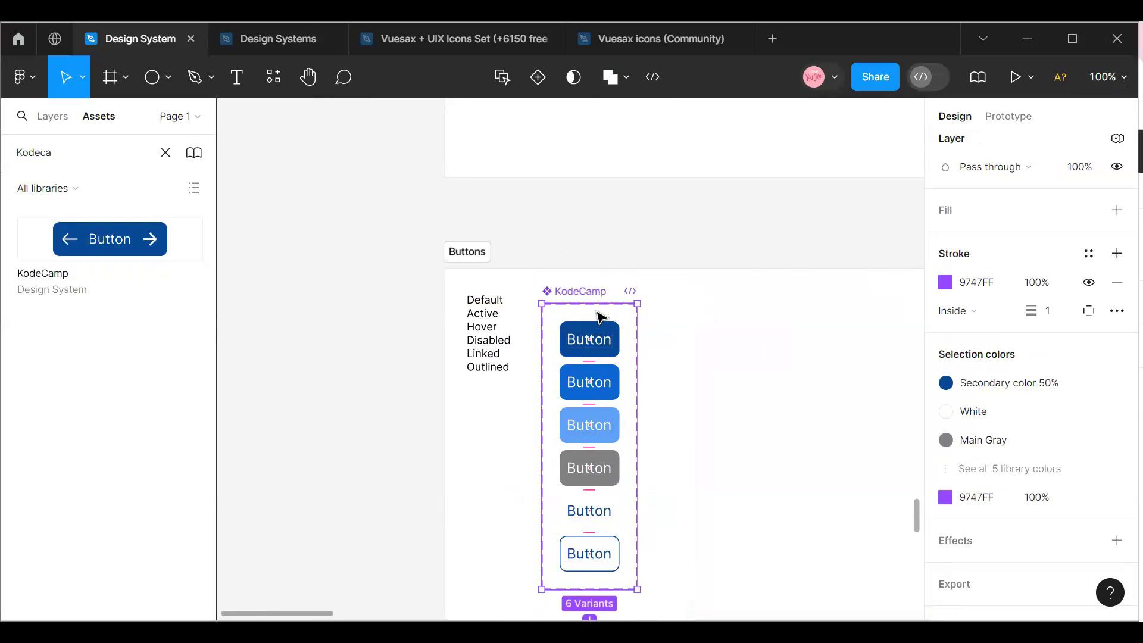
Rename the component set as KodeCamp Medium.
{"action": "double_click", "coordinate": [576, 290]}
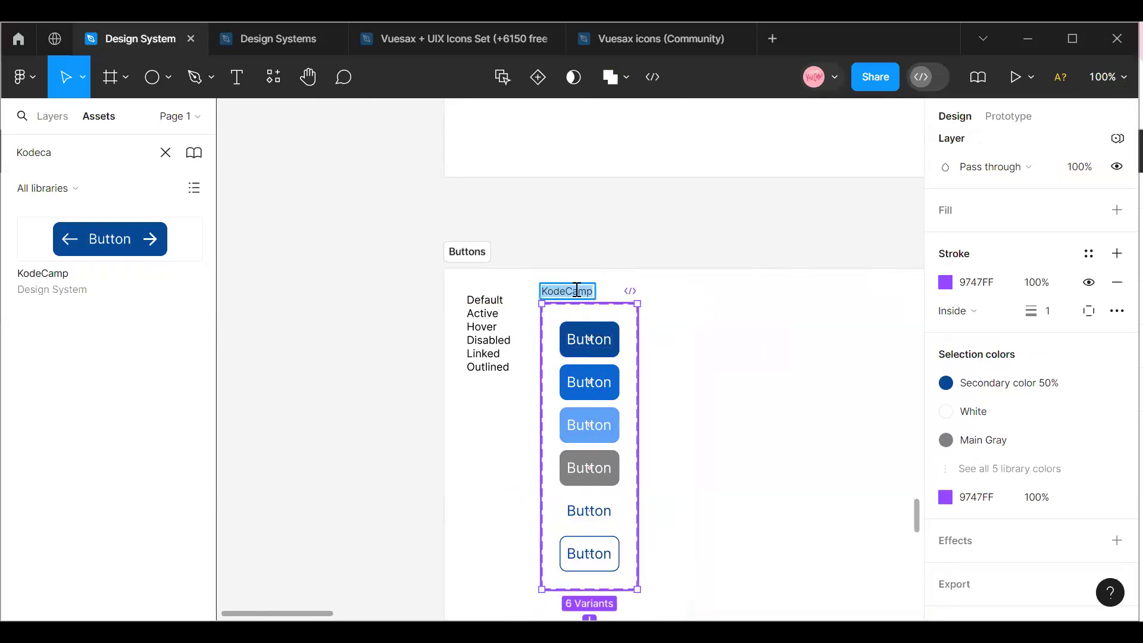
{"action": "left_click", "coordinate": [595, 292]}
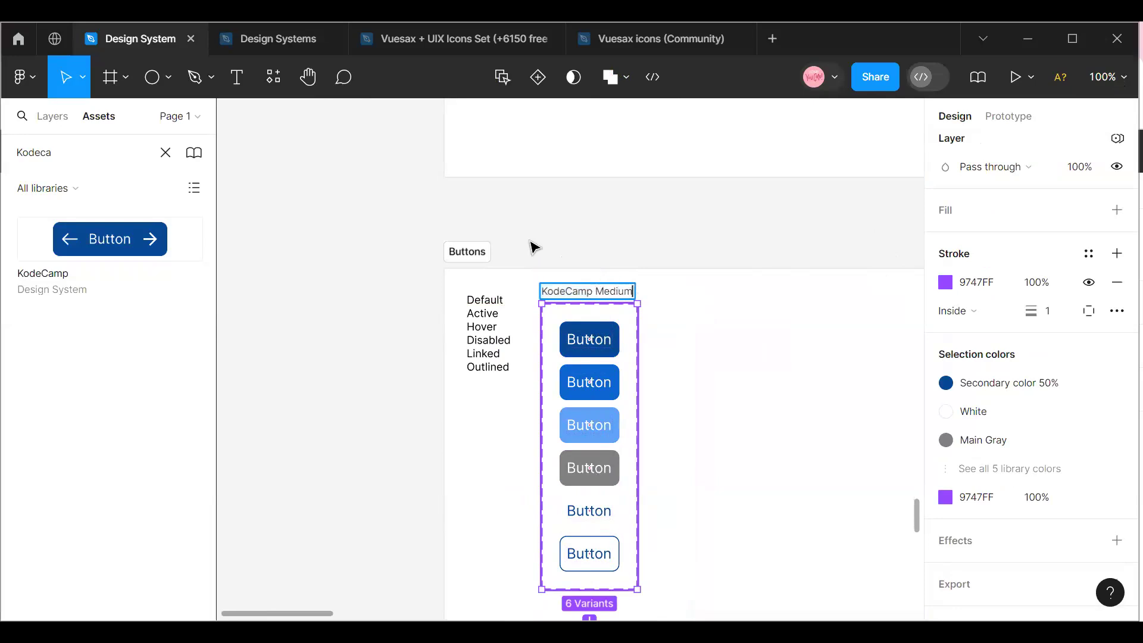
{"action": "left_click", "coordinate": [679, 326]}
{"action": "left_click", "coordinate": [563, 296]}
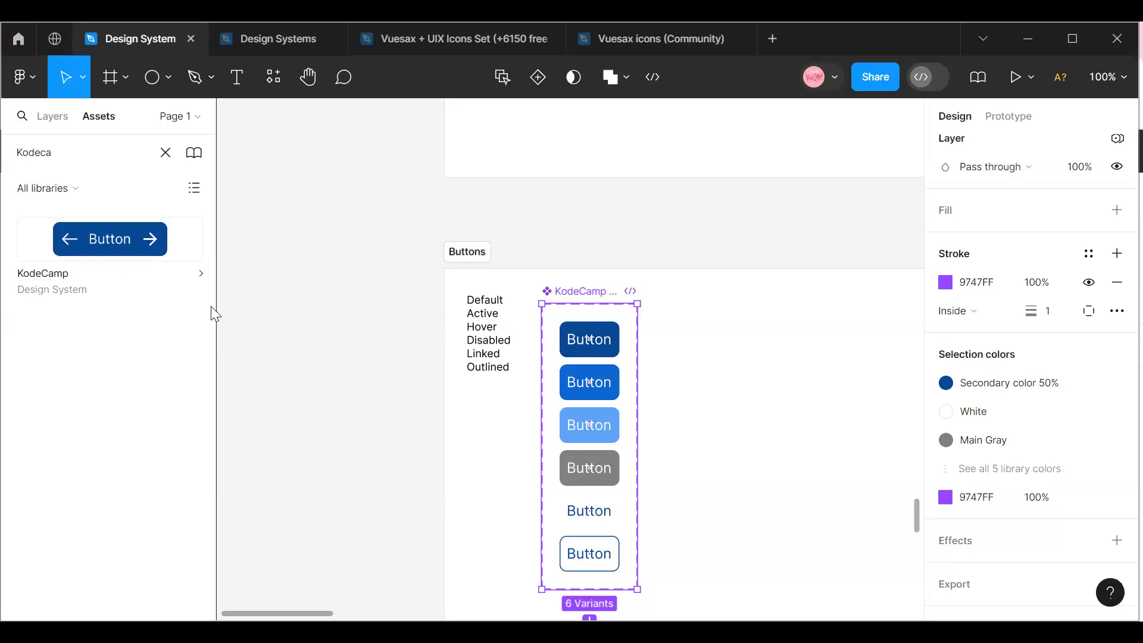
Add an iPhone 14 Plus frame and place it in the empty area below the Buttons frame.
{"action": "mouse_move", "coordinate": [311, 614]}
{"action": "left_mouse_down"}
{"action": "mouse_move", "coordinate": [327, 606]}
{"action": "mouse_move", "coordinate": [315, 604]}
{"action": "left_mouse_up"}
{"action": "scroll", "coordinate": [478, 476], "scroll_direction": "down", "scroll_amount": 8}
{"action": "left_click", "coordinate": [125, 78]}
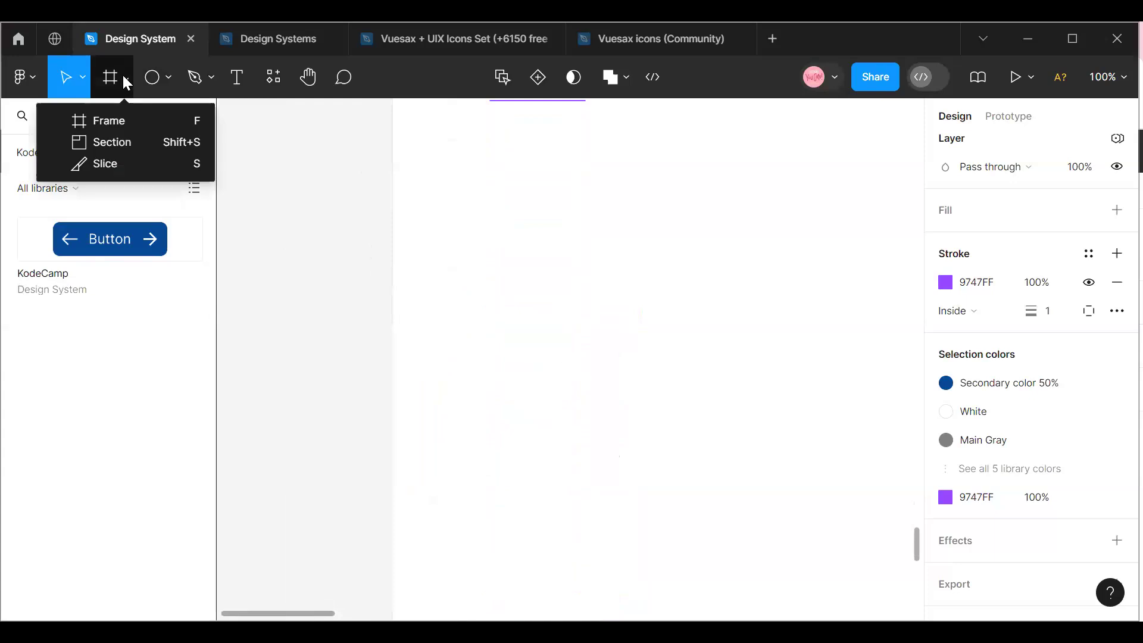
{"action": "left_click", "coordinate": [116, 120]}
{"action": "scroll", "coordinate": [437, 403], "scroll_direction": "down", "scroll_amount": 5}
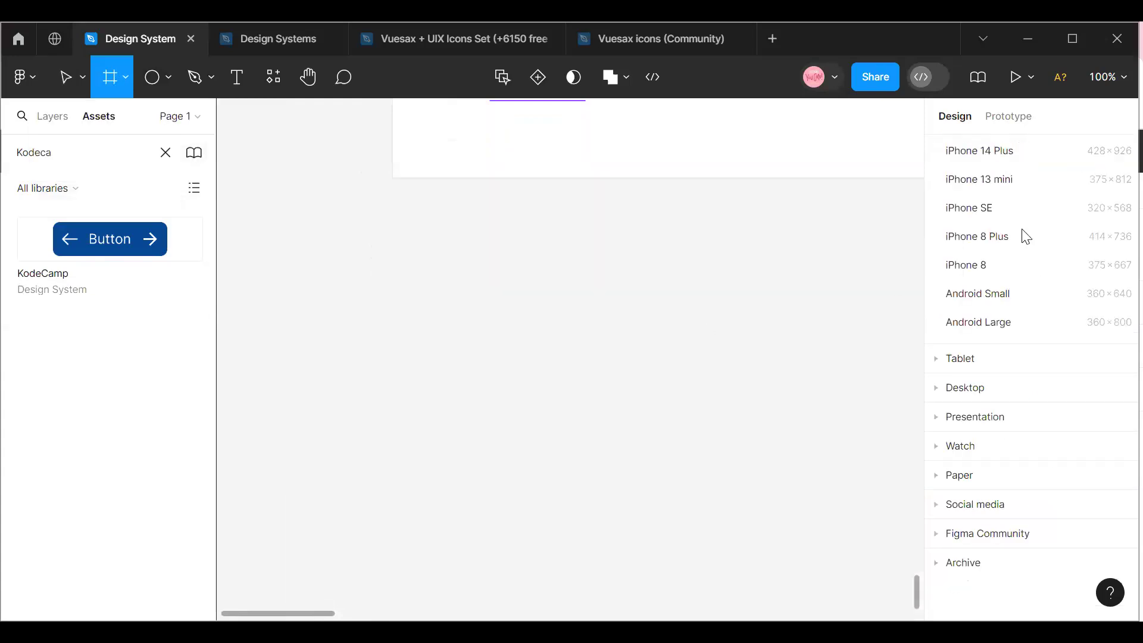
{"action": "left_click", "coordinate": [979, 150]}
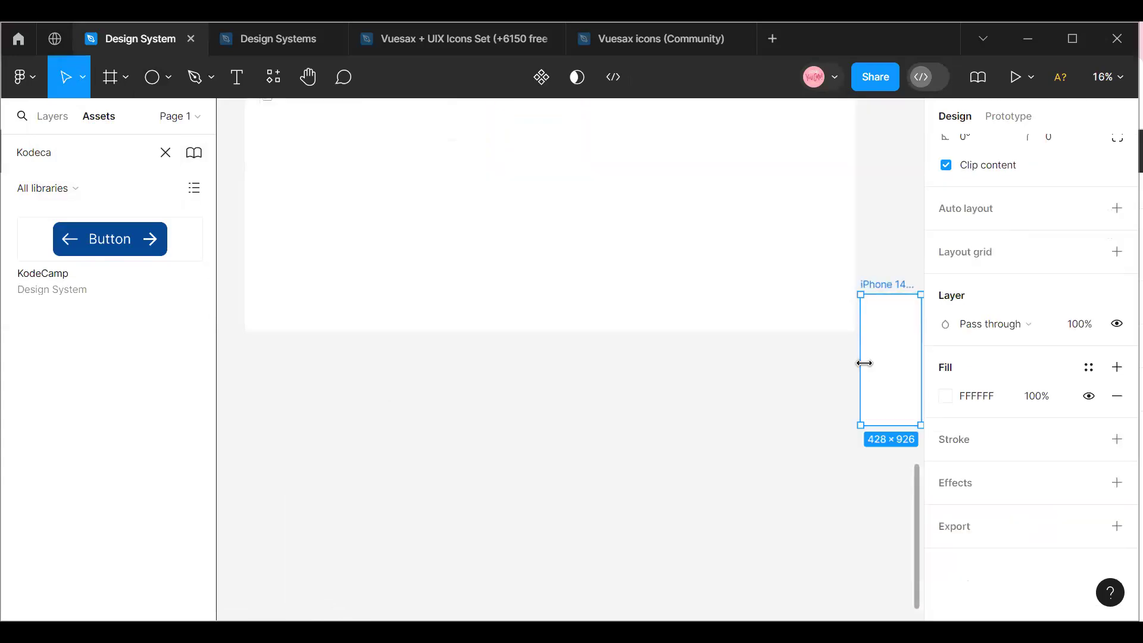
{"action": "left_click_drag", "start_coordinate": [883, 377], "coordinate": [512, 449]}
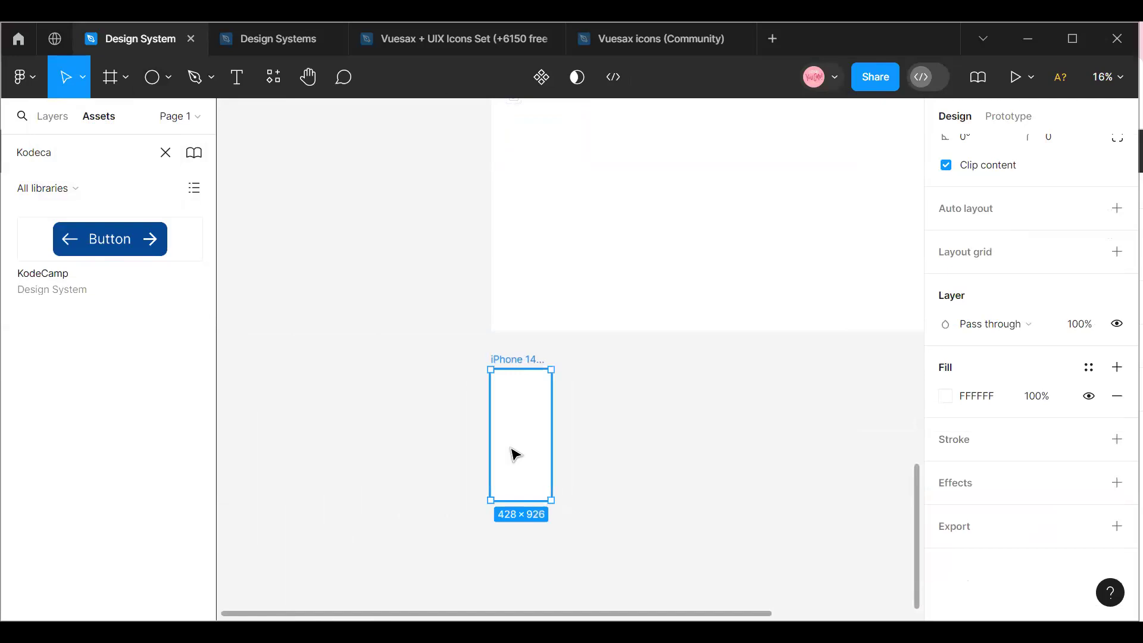
Place an instance of the KodeCamp button in the iPhone 14 Plus frame and center it horizontally.
{"action": "left_click_drag", "start_coordinate": [123, 235], "coordinate": [552, 424]}
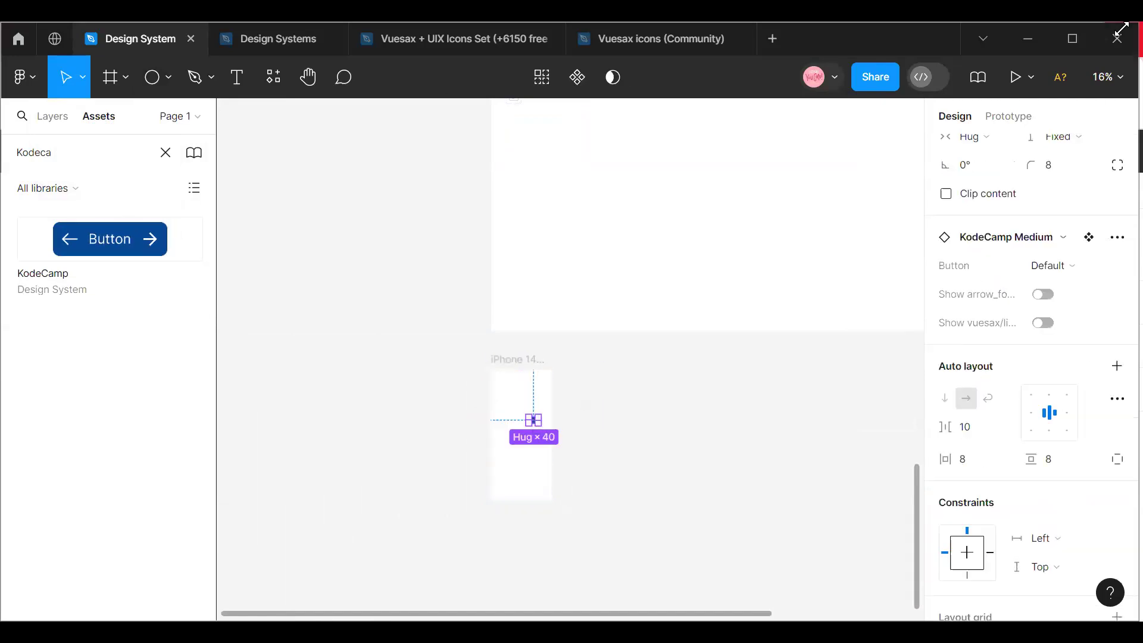
{"action": "left_click", "coordinate": [1116, 83]}
{"action": "left_click", "coordinate": [1101, 158]}
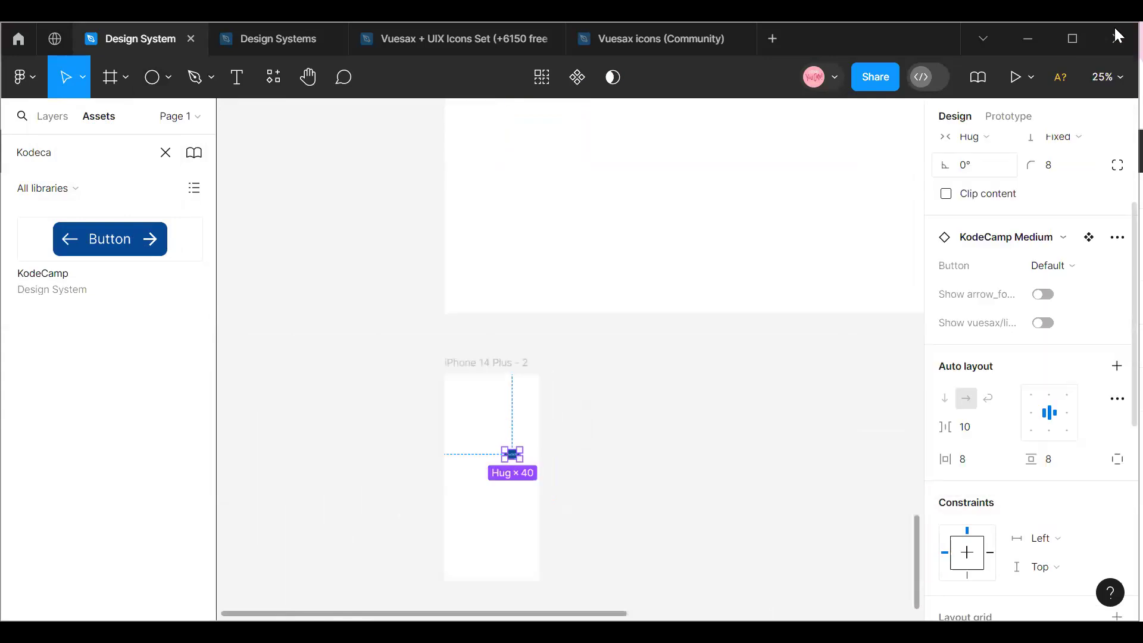
{"action": "left_click", "coordinate": [1107, 77]}
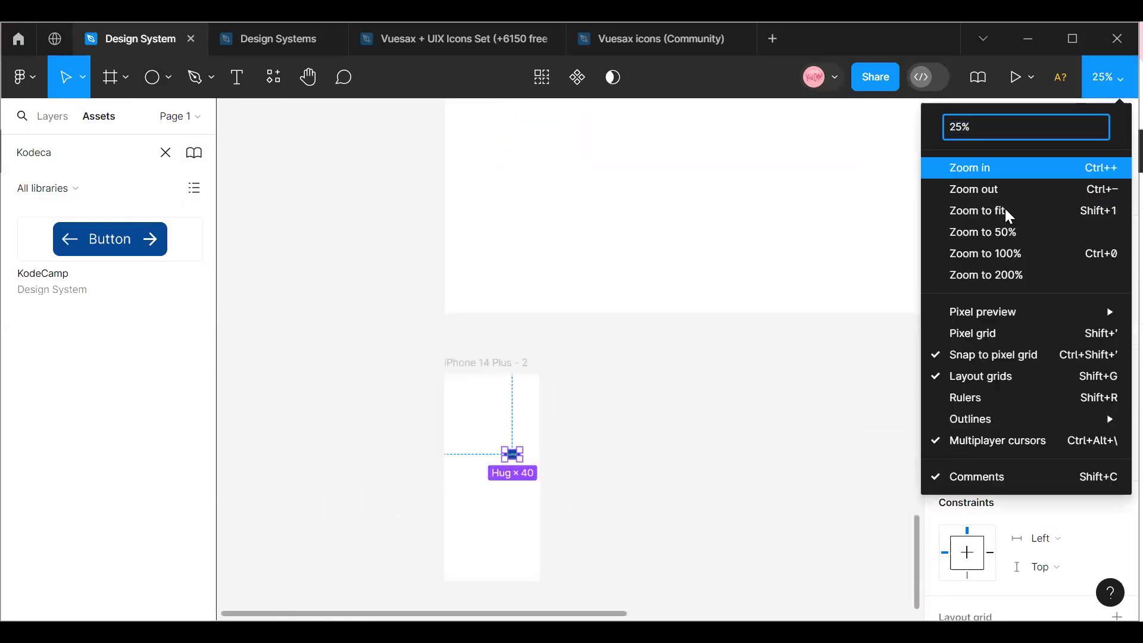
{"action": "left_click", "coordinate": [1065, 166]}
{"action": "left_click", "coordinate": [1107, 77]}
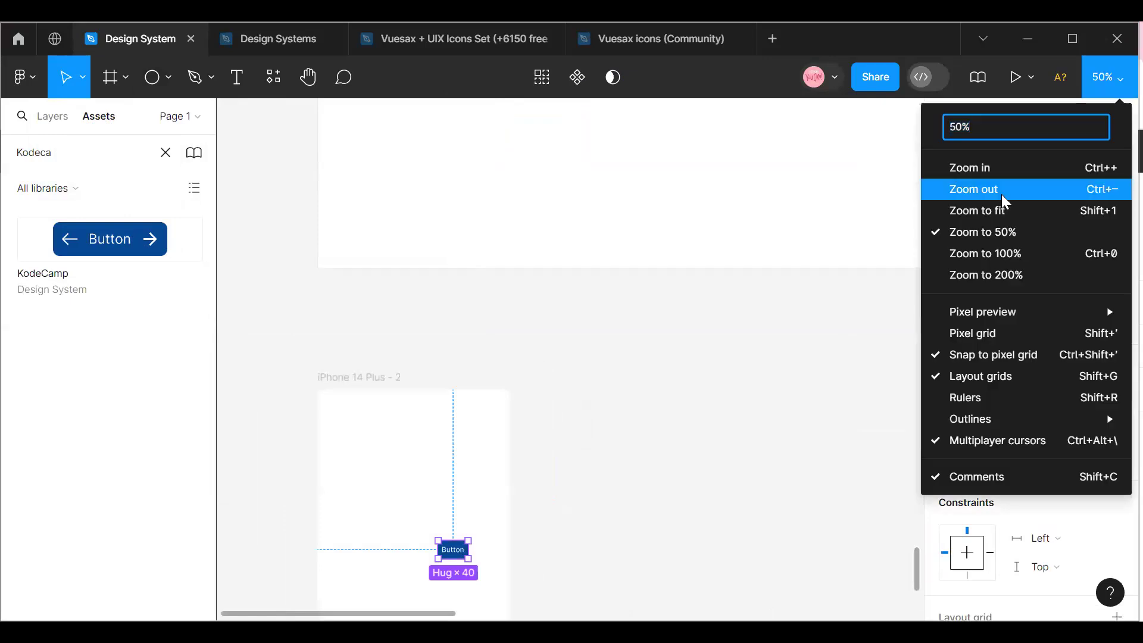
{"action": "left_click", "coordinate": [964, 166]}
{"action": "scroll", "coordinate": [452, 539], "scroll_direction": "down", "scroll_amount": 2}
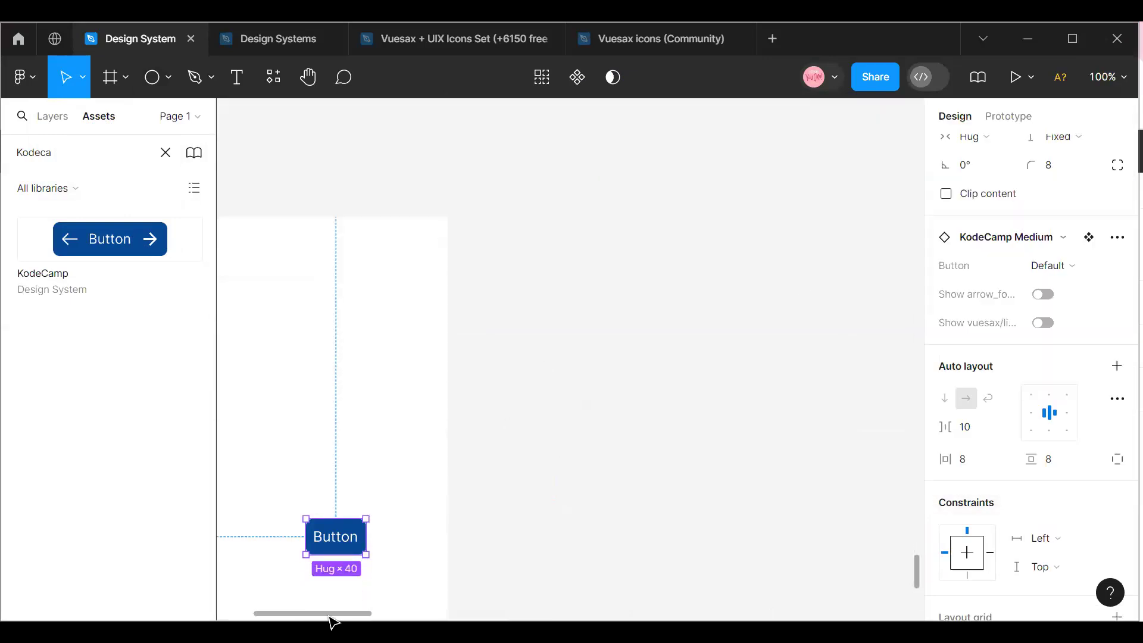
{"action": "left_click_drag", "start_coordinate": [320, 613], "coordinate": [288, 609]}
{"action": "left_click_drag", "start_coordinate": [531, 543], "coordinate": [446, 536]}
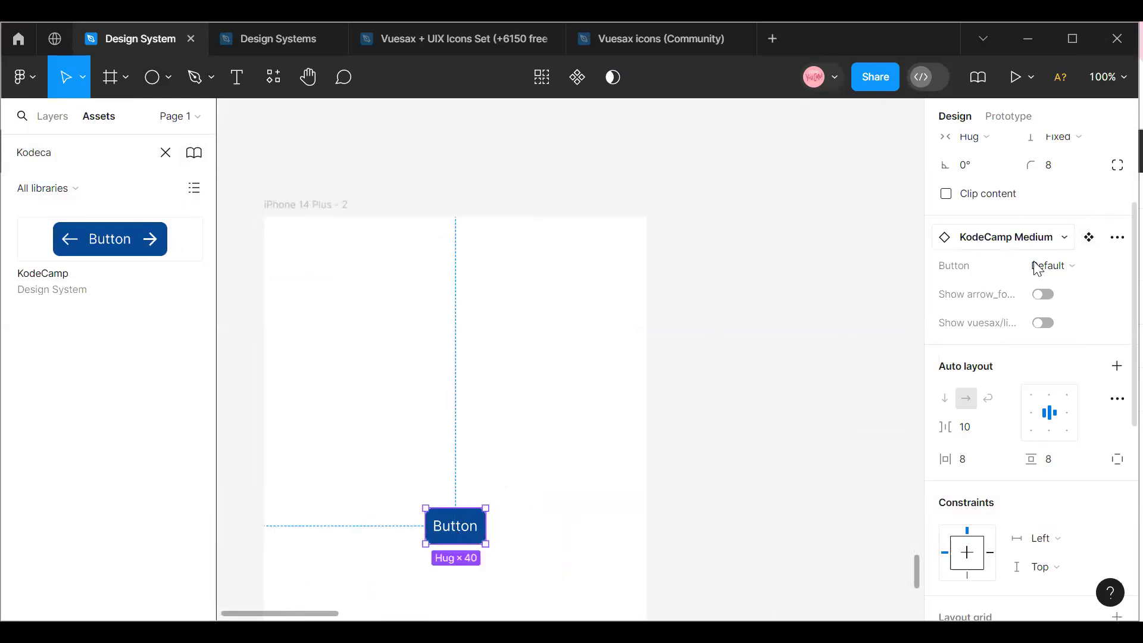
Set the button instance to the Hover state and show both of its arrow icons.
{"action": "left_click", "coordinate": [1085, 269]}
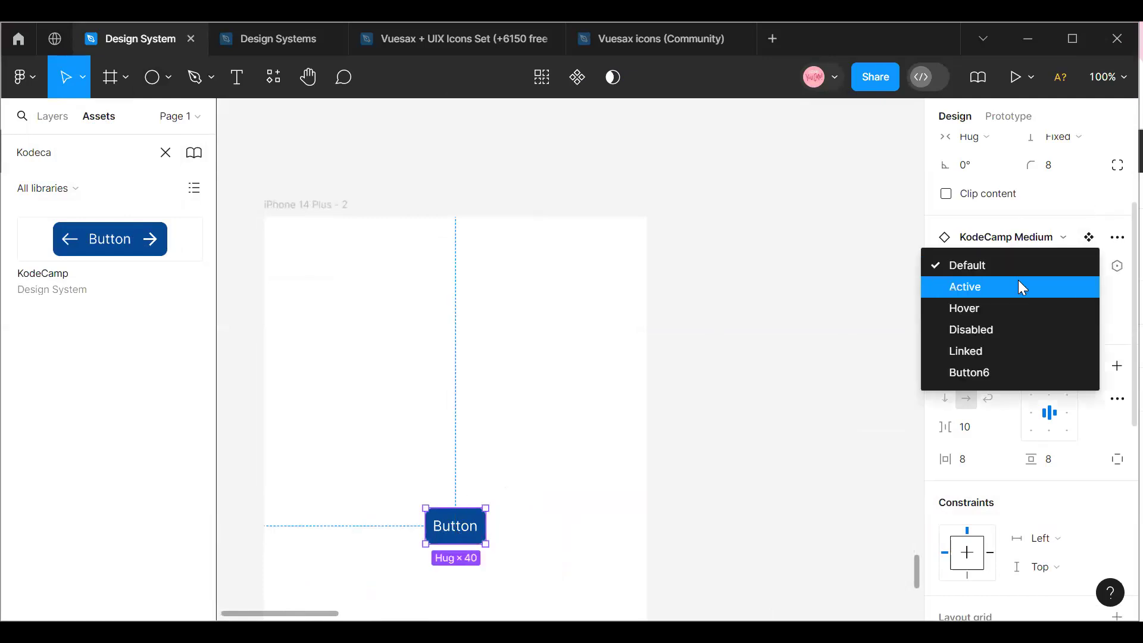
{"action": "left_click", "coordinate": [990, 314]}
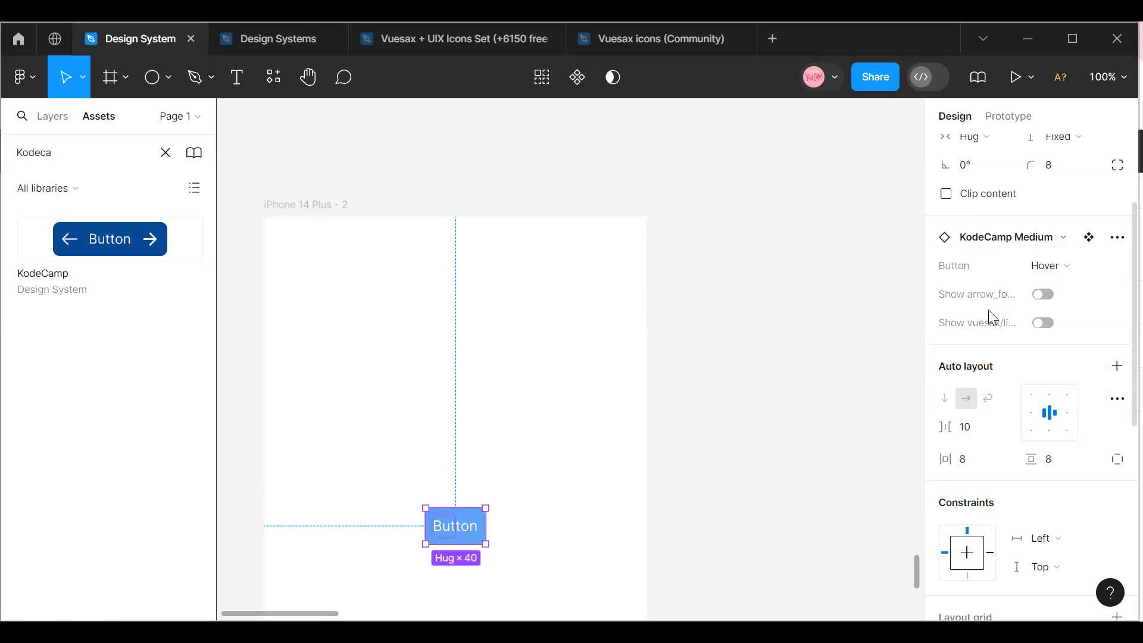
{"action": "left_click", "coordinate": [1043, 294]}
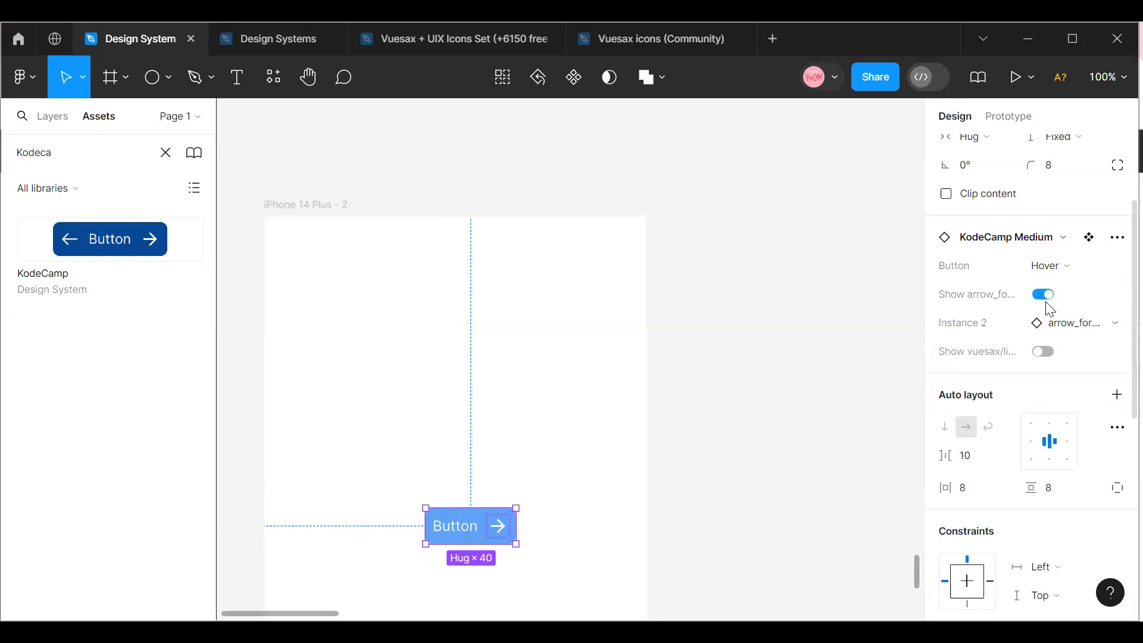
{"action": "left_click", "coordinate": [1043, 352]}
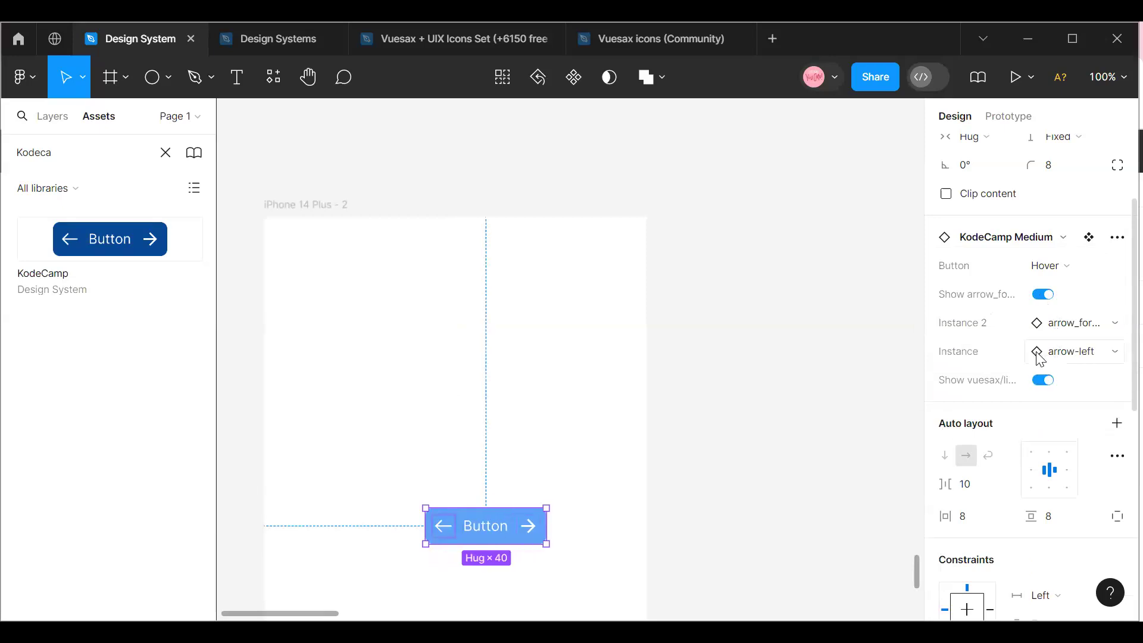
Swap the instance's forward arrow for the light_mode icon and its left arrow for the square left arrow icon.
{"action": "left_click", "coordinate": [1116, 325]}
{"action": "scroll", "coordinate": [1016, 452], "scroll_direction": "down", "scroll_amount": 2}
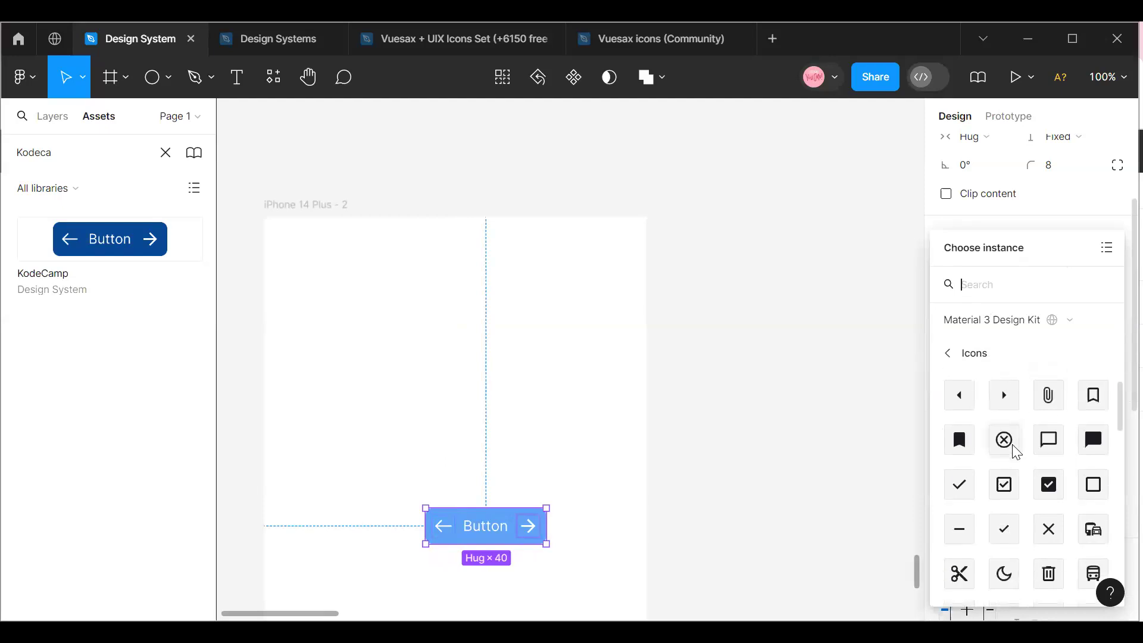
{"action": "scroll", "coordinate": [1016, 452], "scroll_direction": "down", "scroll_amount": 10}
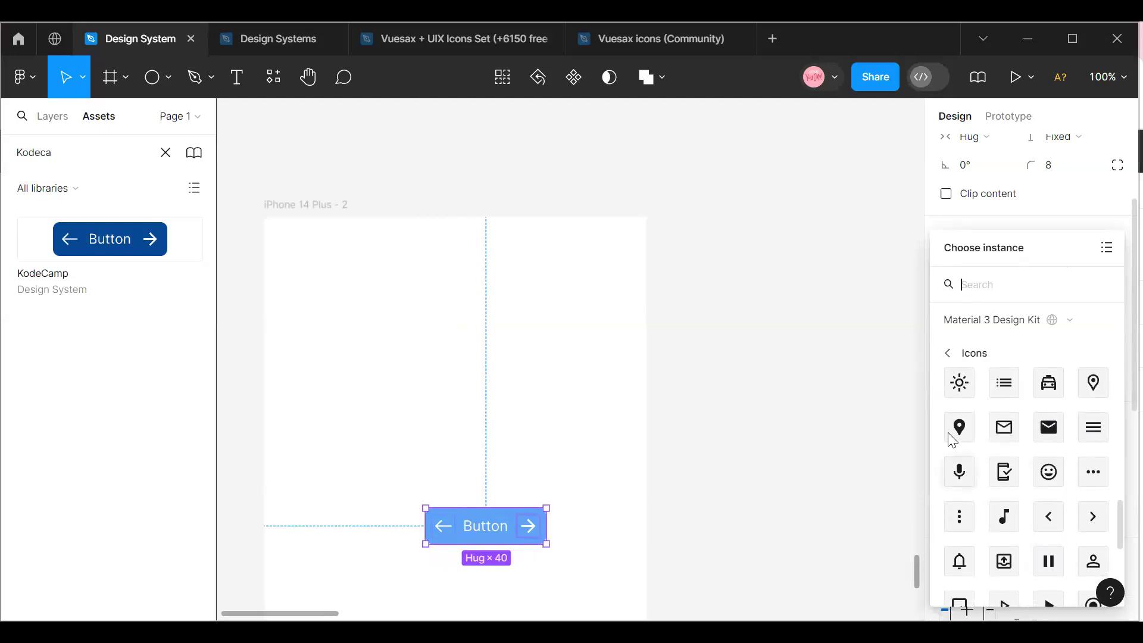
{"action": "key", "text": "Escape"}
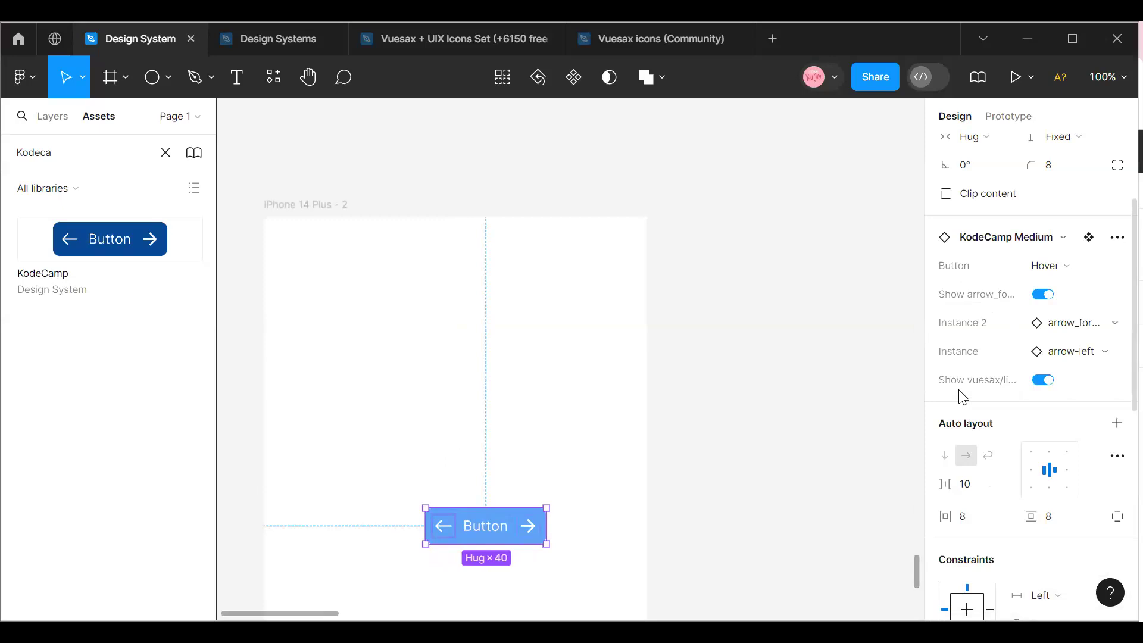
{"action": "left_click", "coordinate": [1113, 354]}
{"action": "left_click", "coordinate": [1005, 501]}
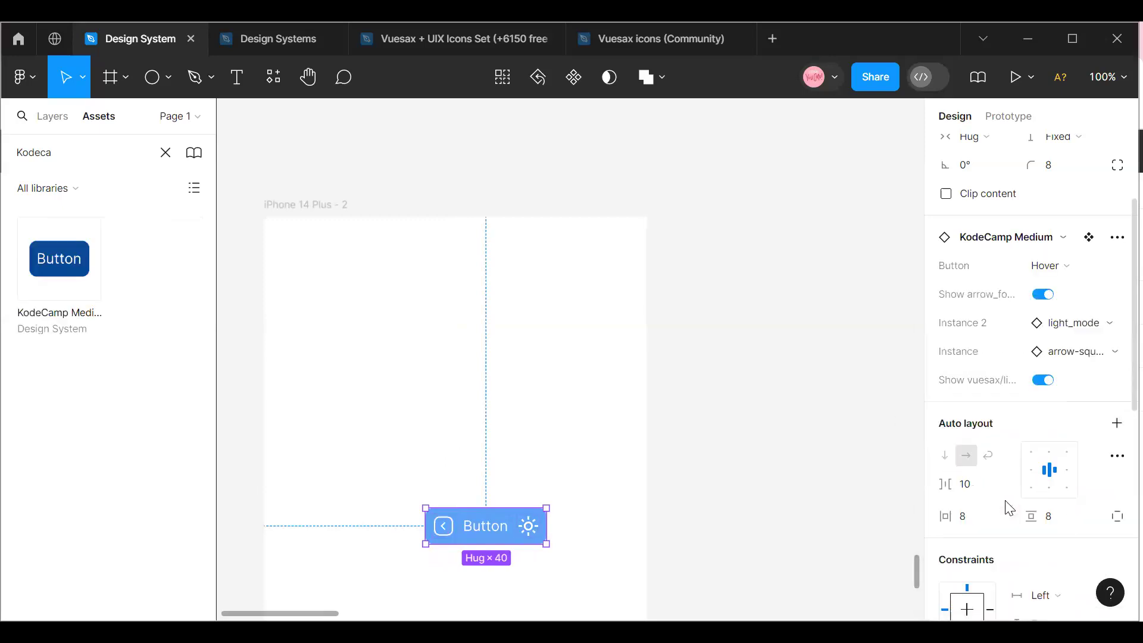
Switch the button instance to the Disabled state and hide both of its icons.
{"action": "left_click", "coordinate": [1093, 275]}
{"action": "left_click", "coordinate": [1006, 292]}
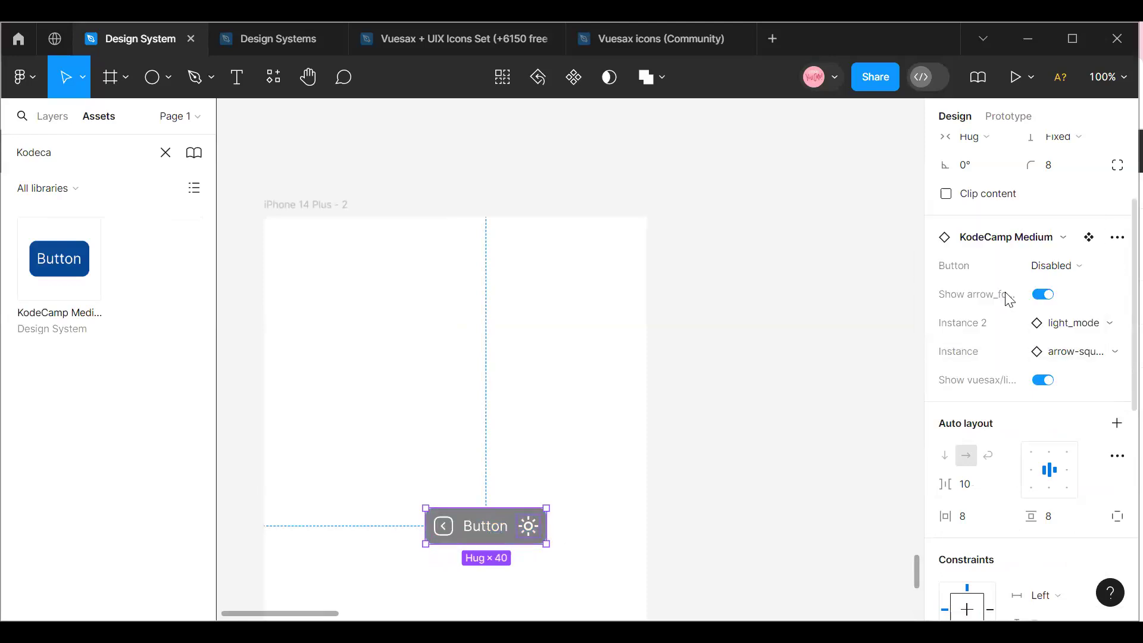
{"action": "left_click", "coordinate": [1050, 295]}
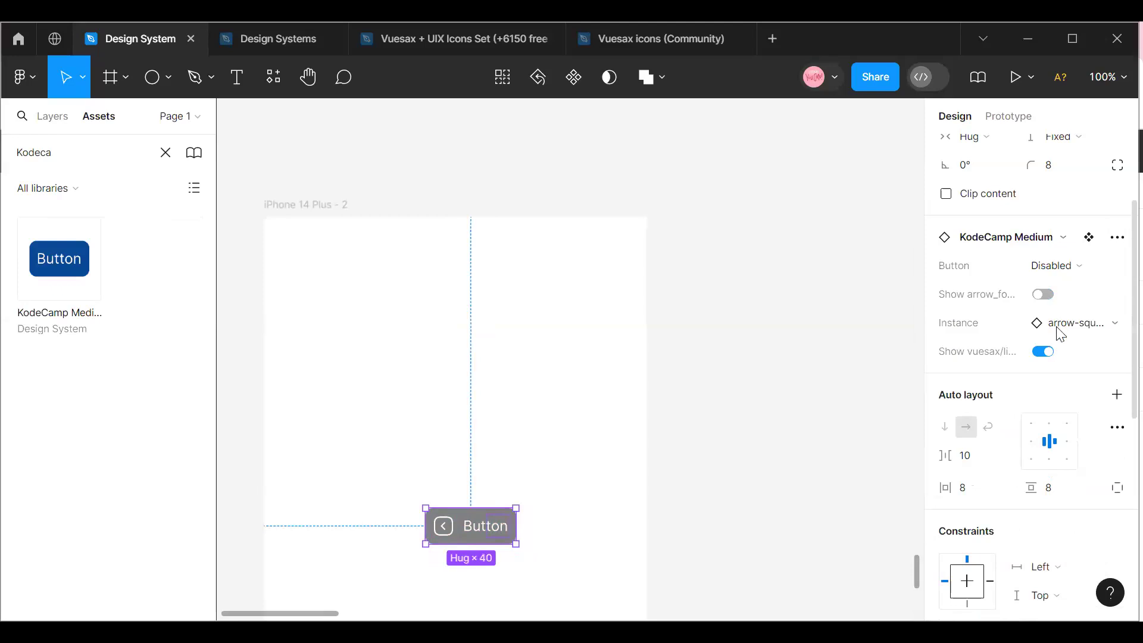
{"action": "left_click", "coordinate": [1051, 355]}
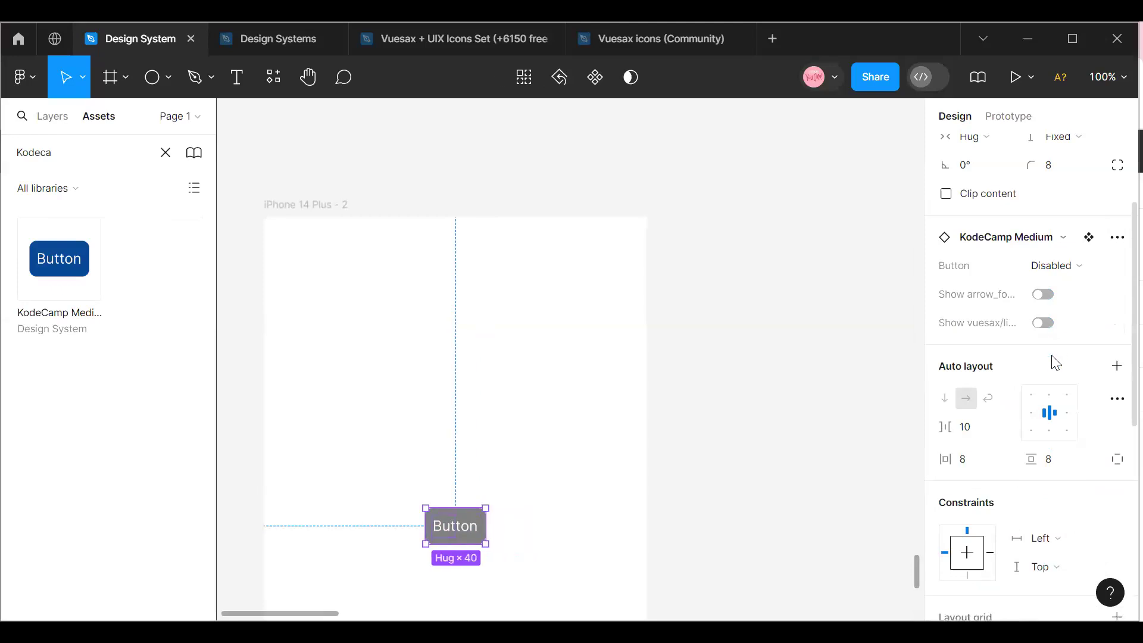
Set the button instance to the Default state and change its label to "Hello Designers".
{"action": "left_click", "coordinate": [1086, 271]}
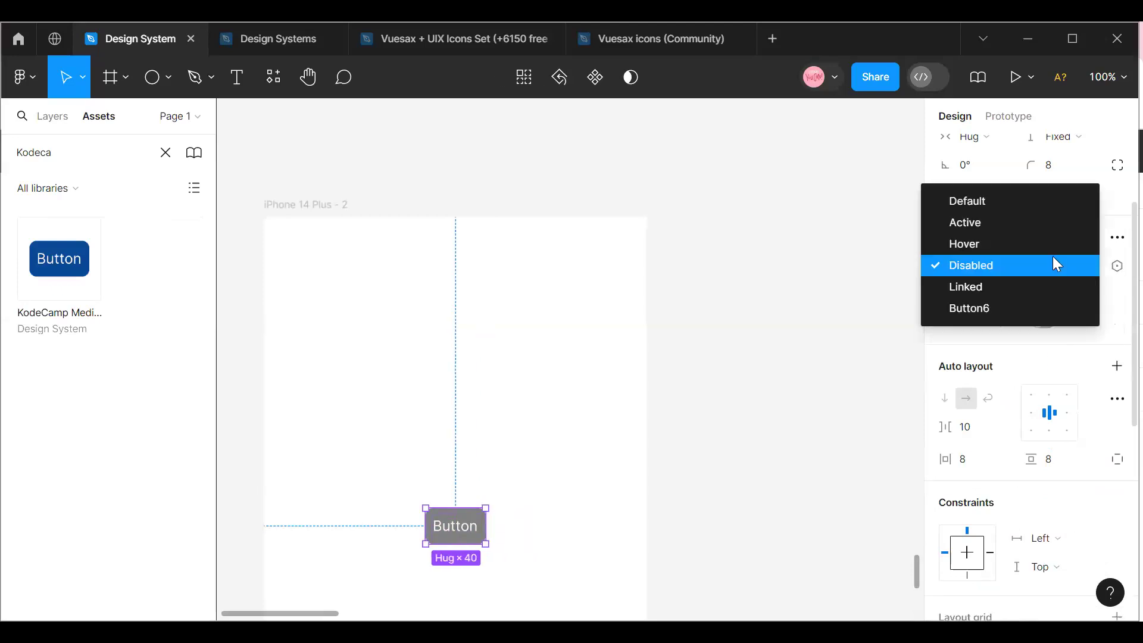
{"action": "left_click", "coordinate": [1013, 203]}
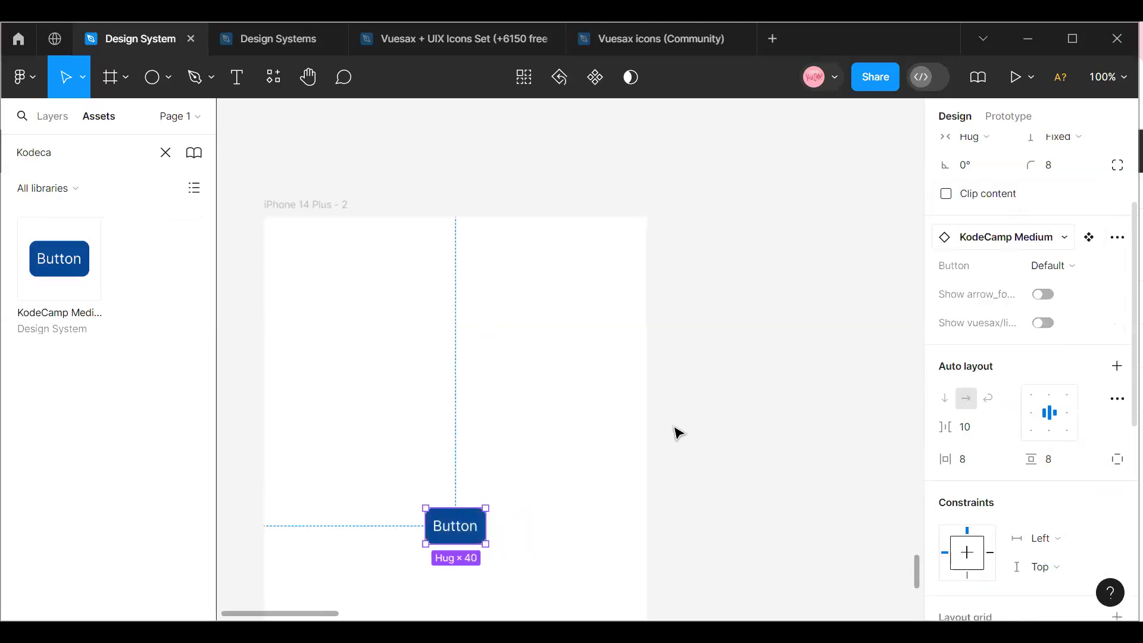
{"action": "double_click", "coordinate": [480, 532]}
{"action": "double_click", "coordinate": [479, 532]}
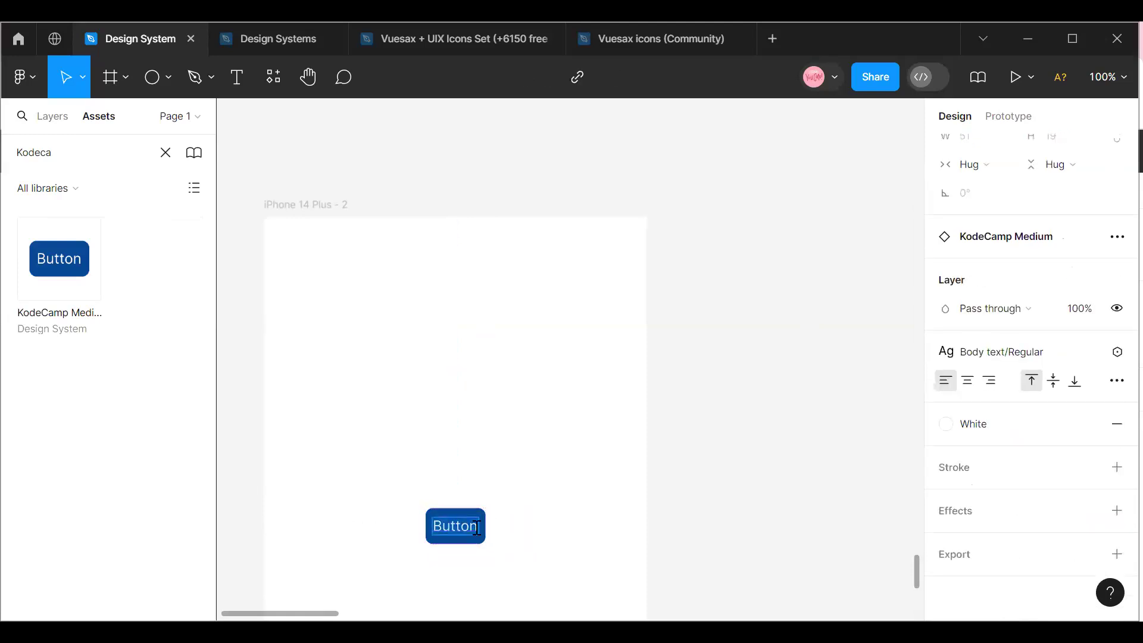
{"action": "type", "text": "He"}
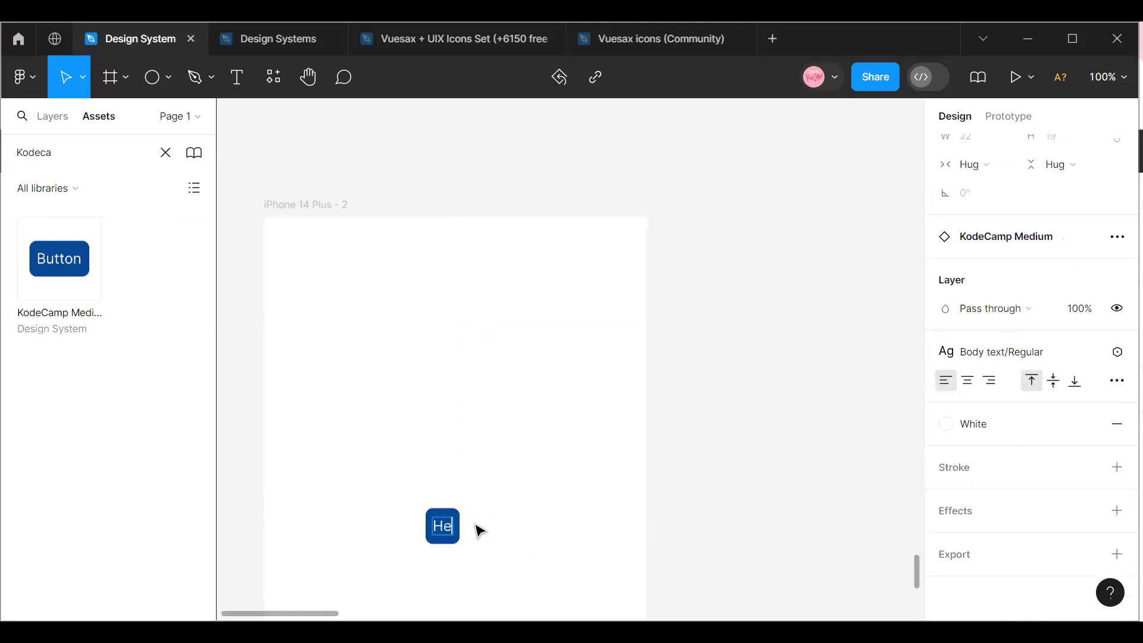
{"action": "type", "text": "llo"}
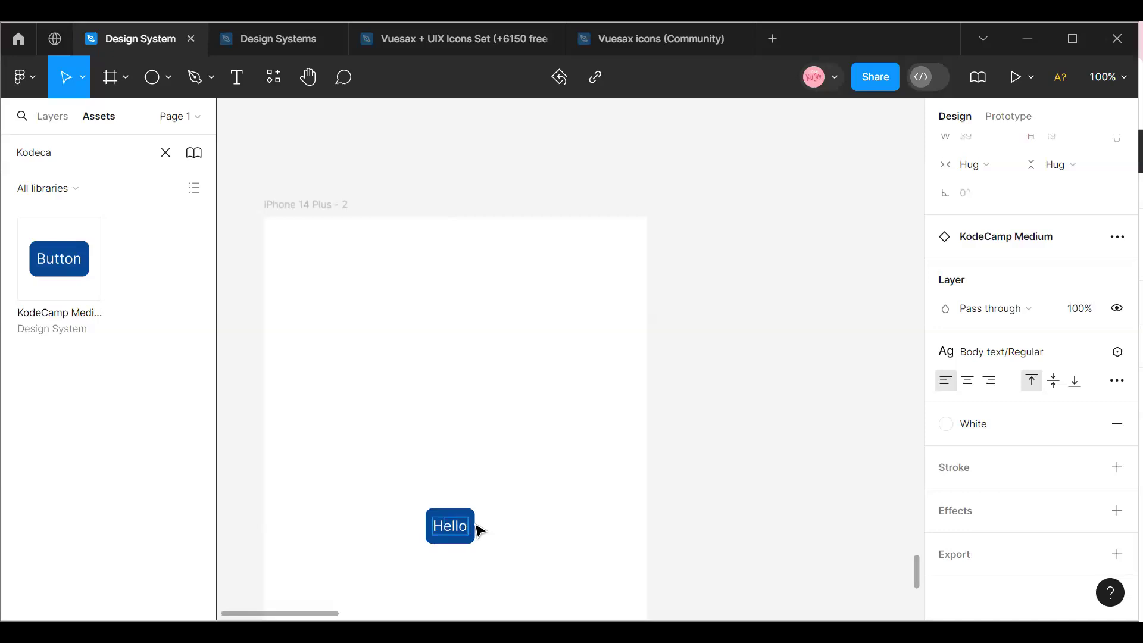
{"action": "type", "text": " De"}
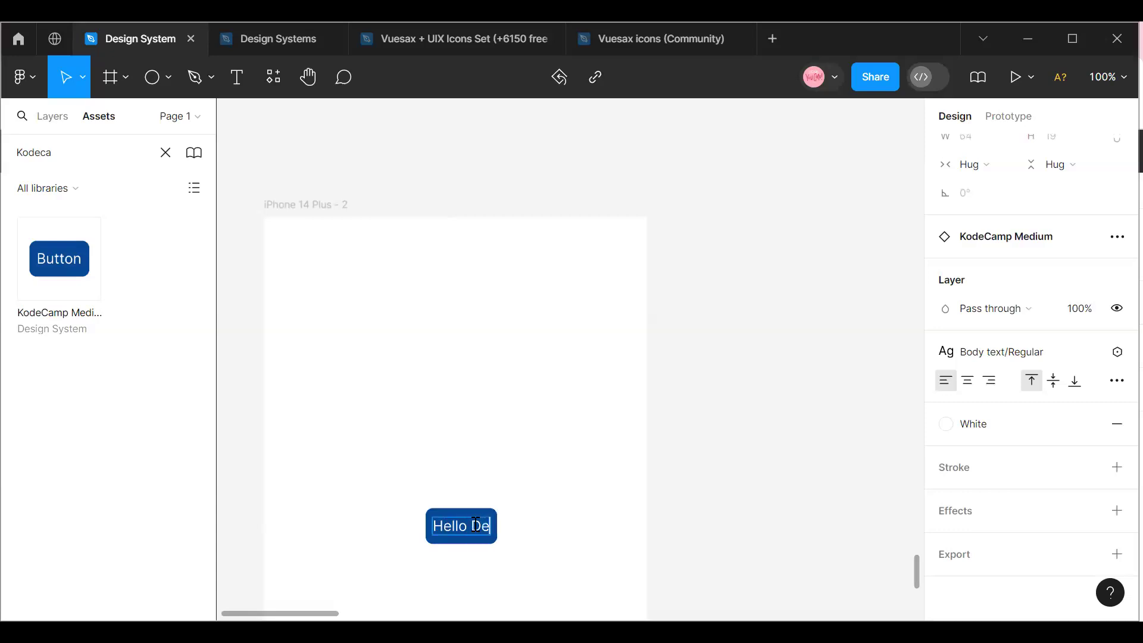
{"action": "type", "text": "signers"}
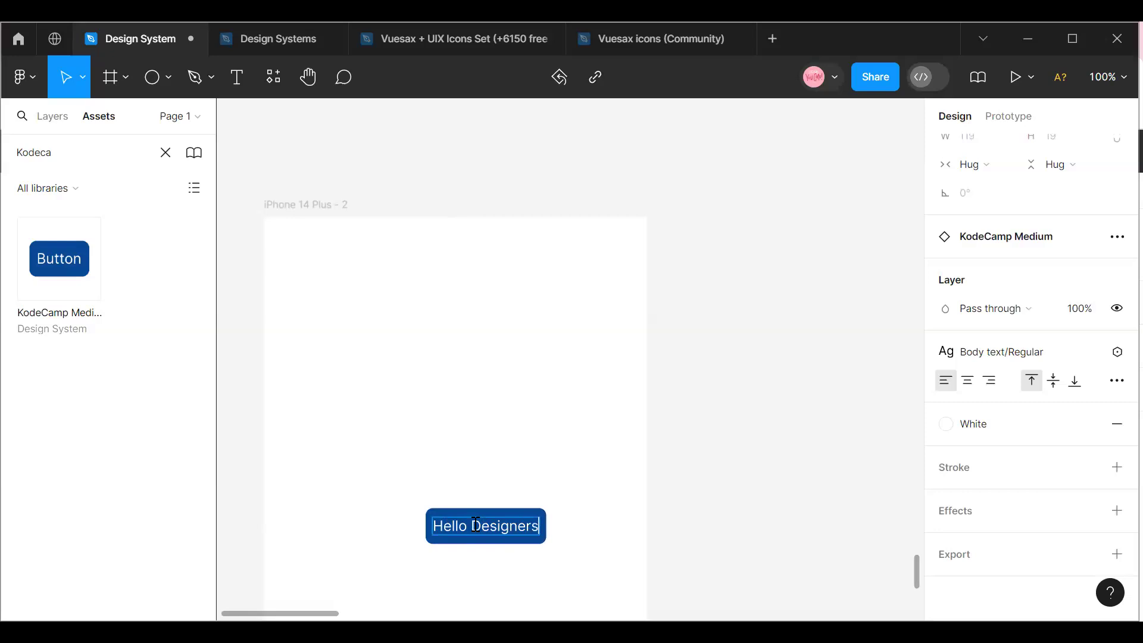
Finish editing the label and switch the Hello Designers button instance's horizontal resizing to Fixed width.
{"action": "left_click", "coordinate": [607, 578]}
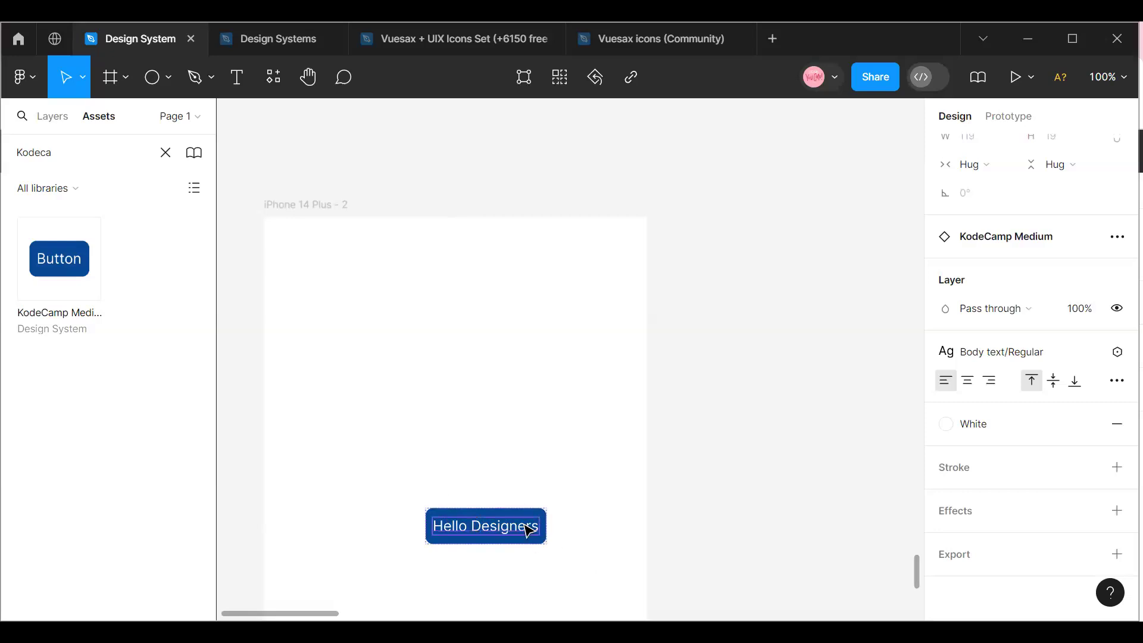
{"action": "left_click", "coordinate": [520, 513]}
{"action": "scroll", "coordinate": [999, 297], "scroll_direction": "up", "scroll_amount": 3}
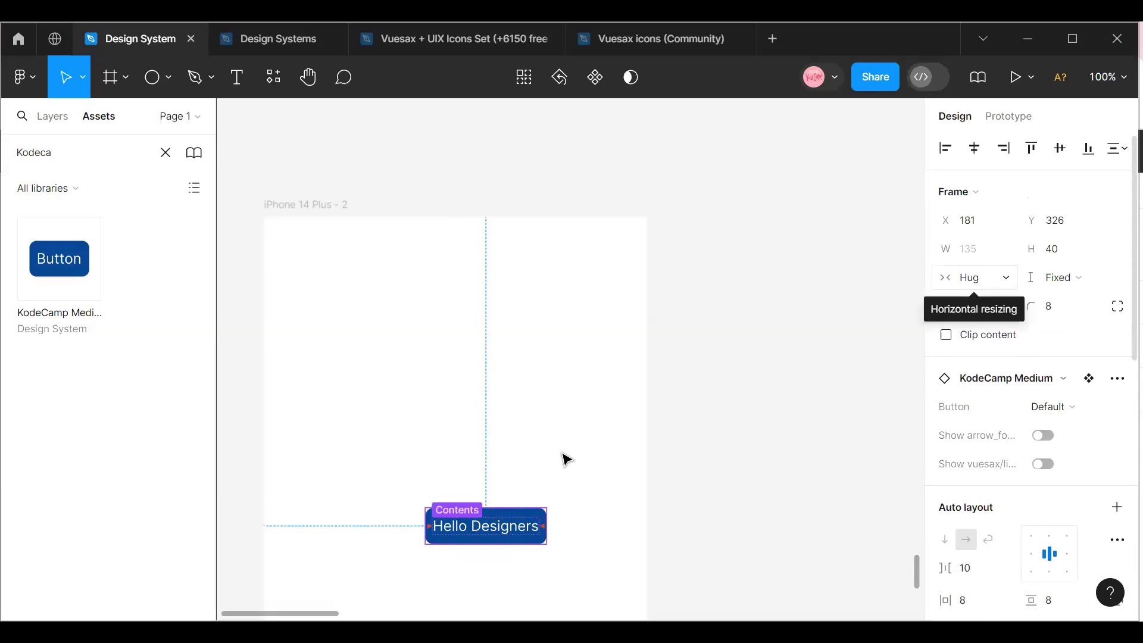
{"action": "left_click", "coordinate": [1004, 280]}
{"action": "left_click", "coordinate": [1004, 255]}
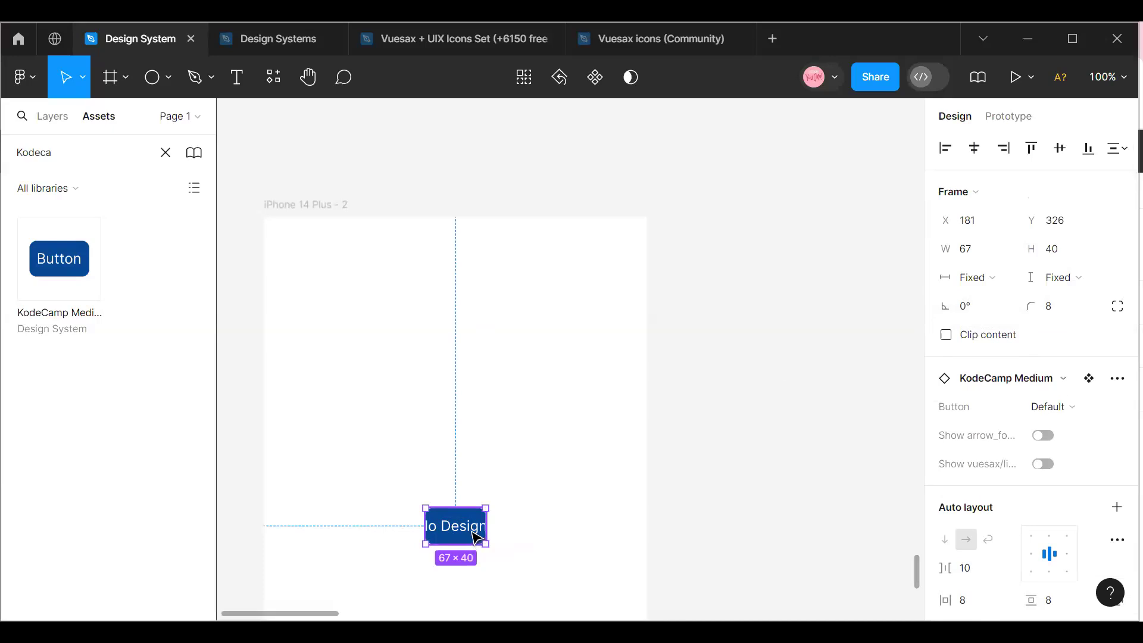
Set the Hello Designers button's horizontal resizing to Hug contents and move it to X 104, Y 231 in the phone frame.
{"action": "left_click", "coordinate": [1008, 279]}
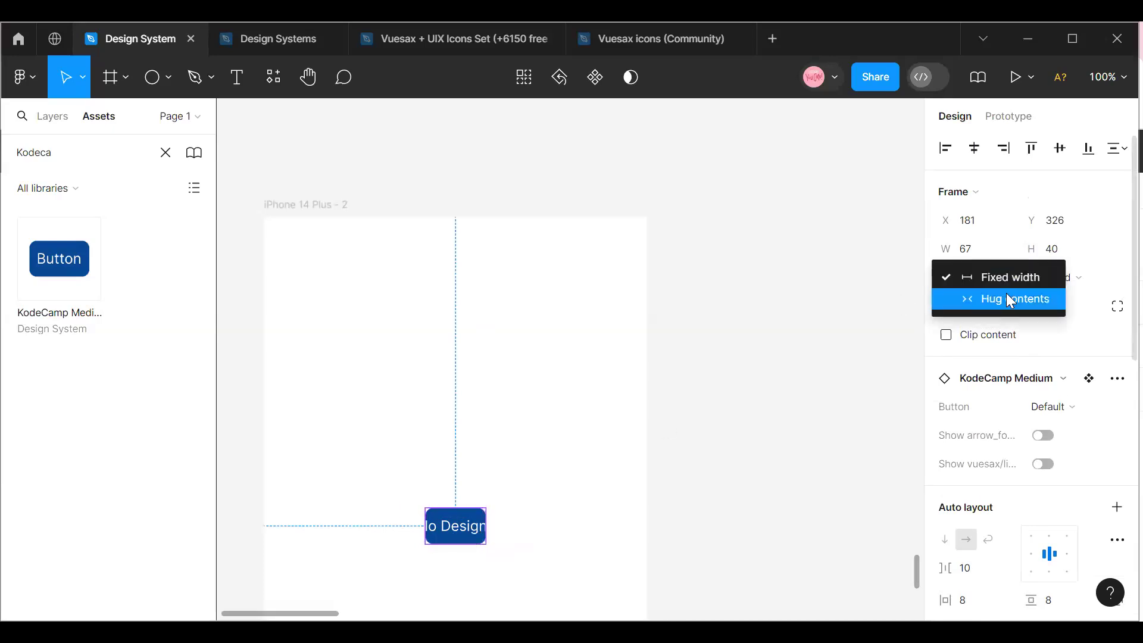
{"action": "left_click", "coordinate": [1006, 298]}
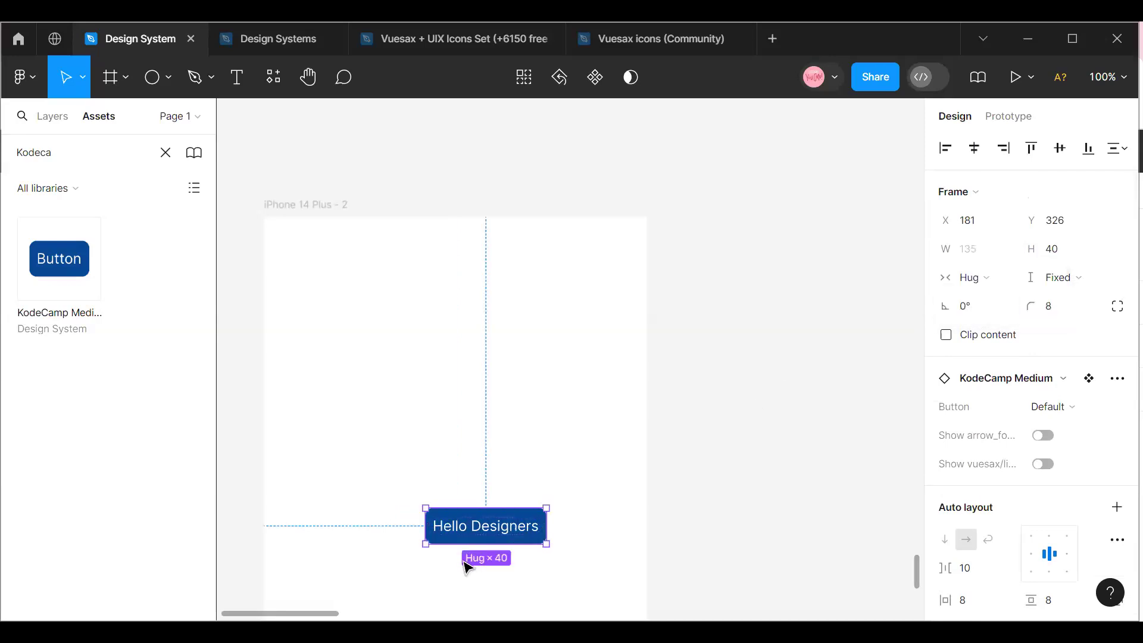
{"action": "left_click_drag", "start_coordinate": [458, 529], "coordinate": [389, 444]}
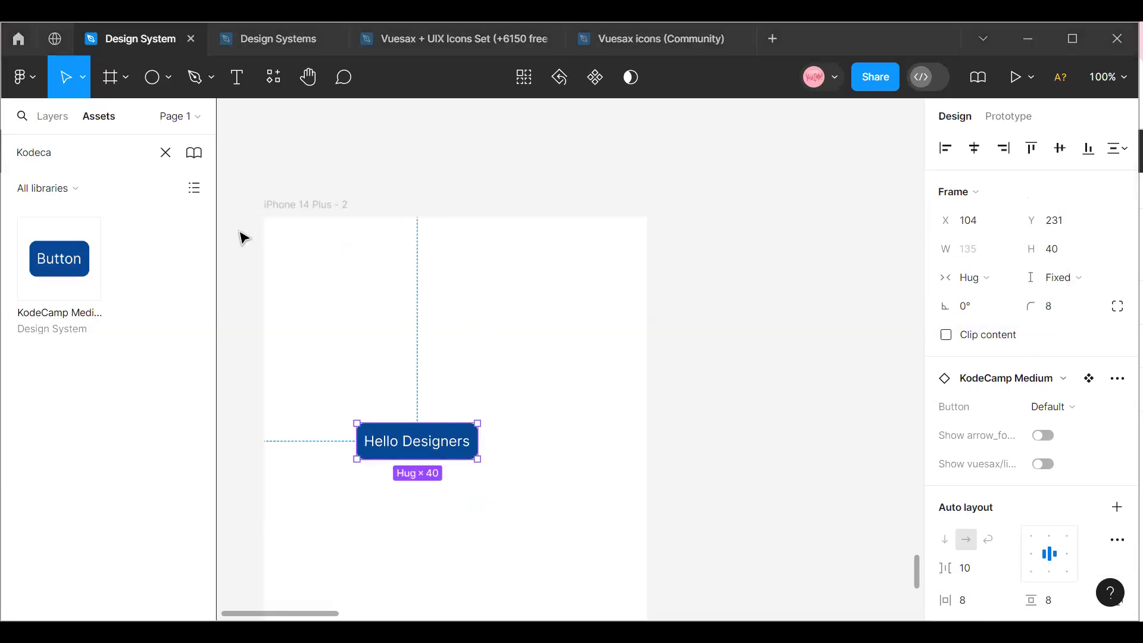
Move the iPhone 14 Plus - 2 frame to just below the Buttons section, at X -900, Y 9985.
{"action": "left_click", "coordinate": [272, 220]}
{"action": "left_click_drag", "start_coordinate": [423, 296], "coordinate": [485, 290]}
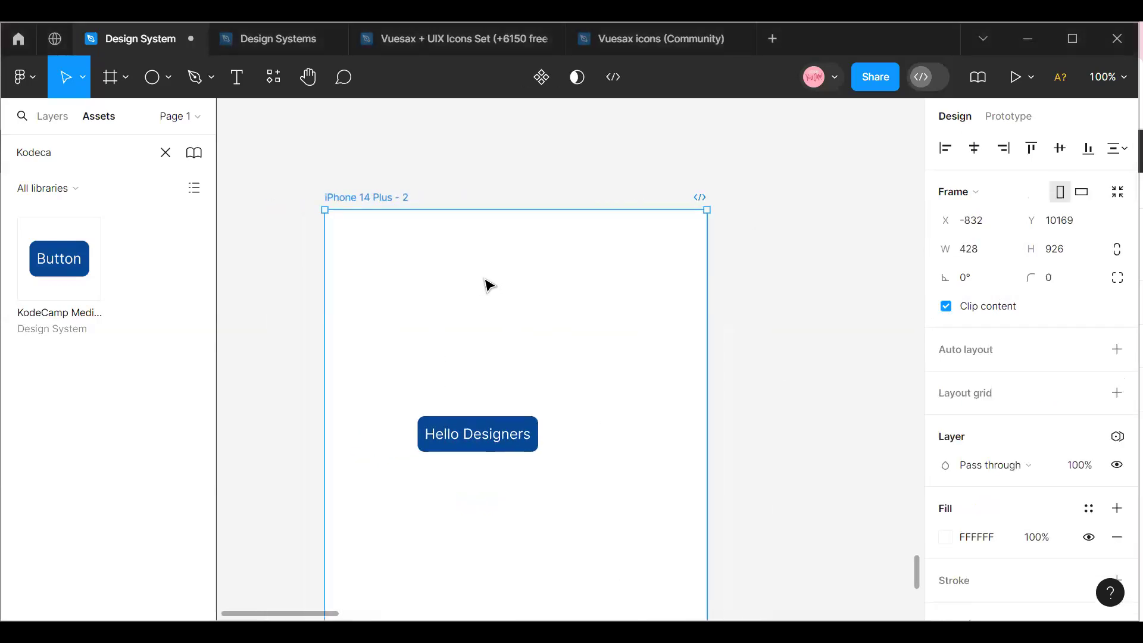
{"action": "scroll", "coordinate": [429, 415], "scroll_direction": "up", "scroll_amount": 2}
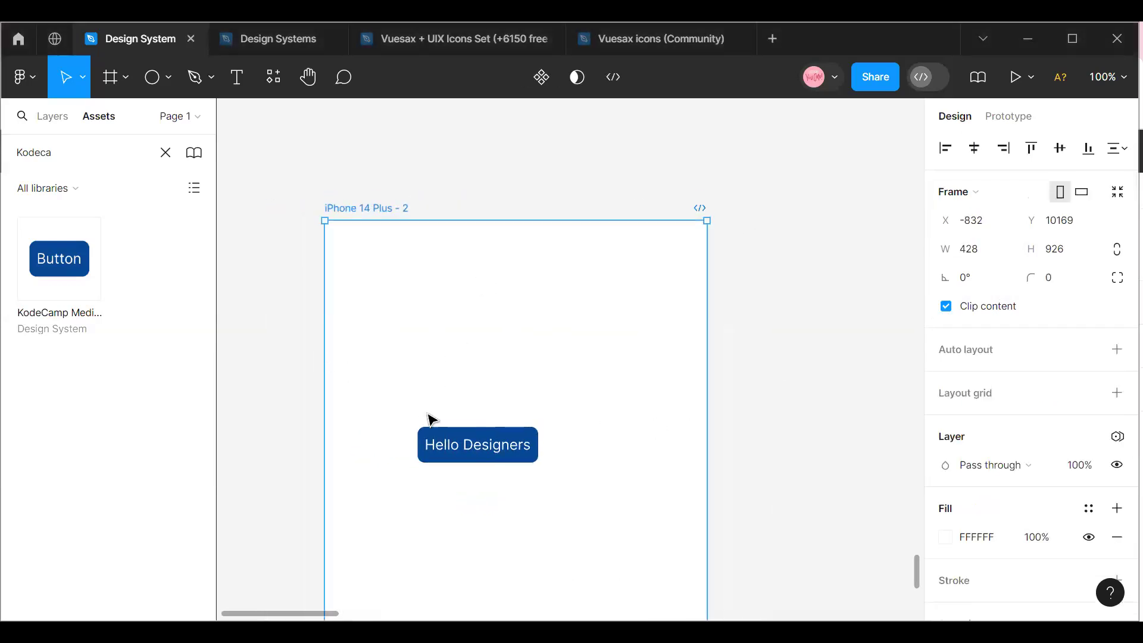
{"action": "left_click_drag", "start_coordinate": [395, 342], "coordinate": [344, 248]}
{"action": "scroll", "coordinate": [342, 325], "scroll_direction": "up", "scroll_amount": 10}
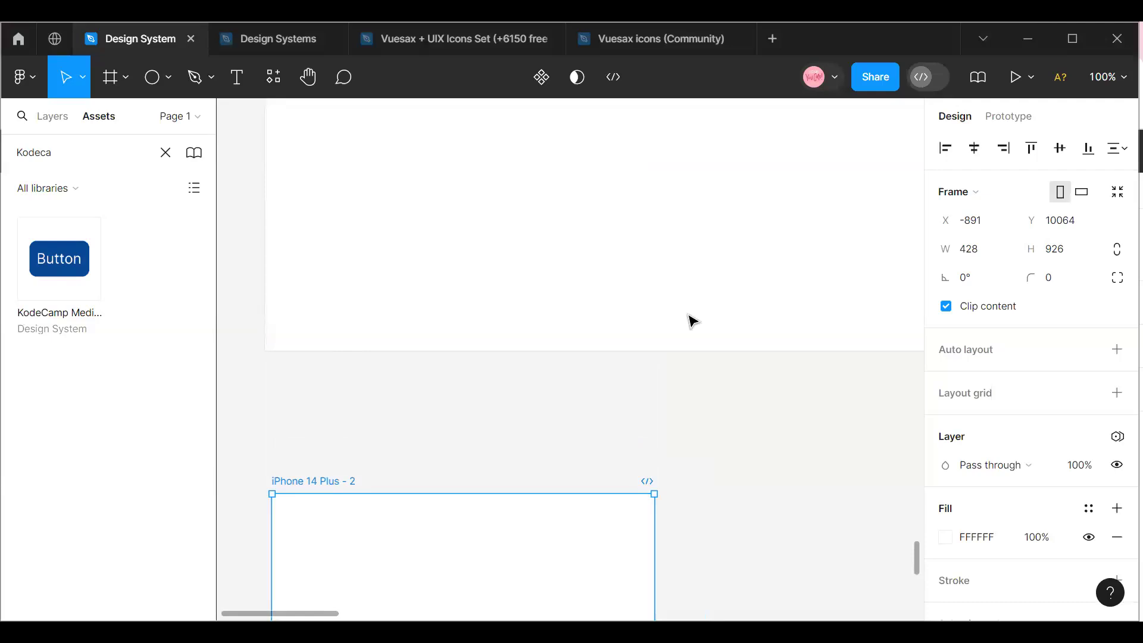
{"action": "left_click_drag", "start_coordinate": [352, 559], "coordinate": [341, 485]}
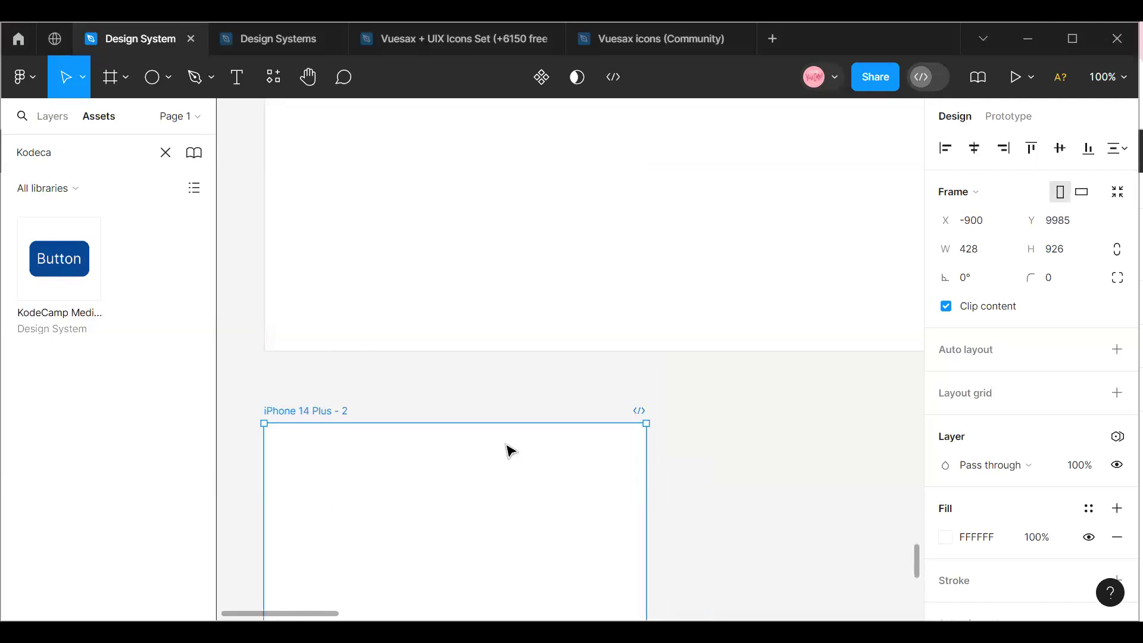
Delete the iPhone 14 Plus - 2 frame and the stray 100 × 100 white circle in the Buttons section.
{"action": "key", "text": "Delete"}
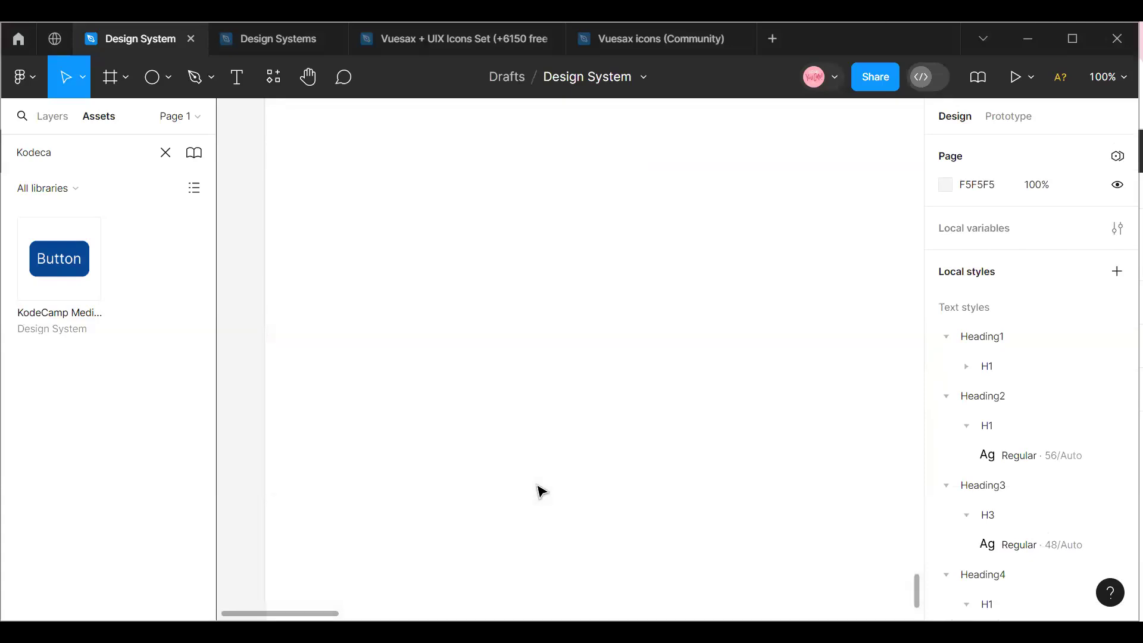
{"action": "scroll", "coordinate": [539, 495], "scroll_direction": "up", "scroll_amount": 10}
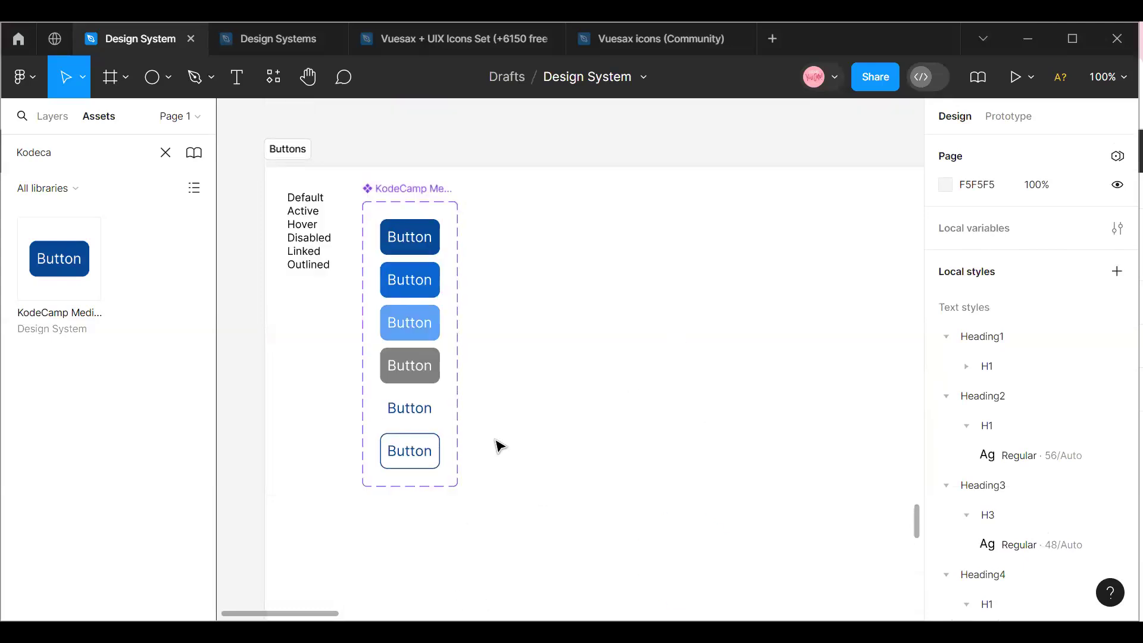
{"action": "left_click", "coordinate": [659, 568]}
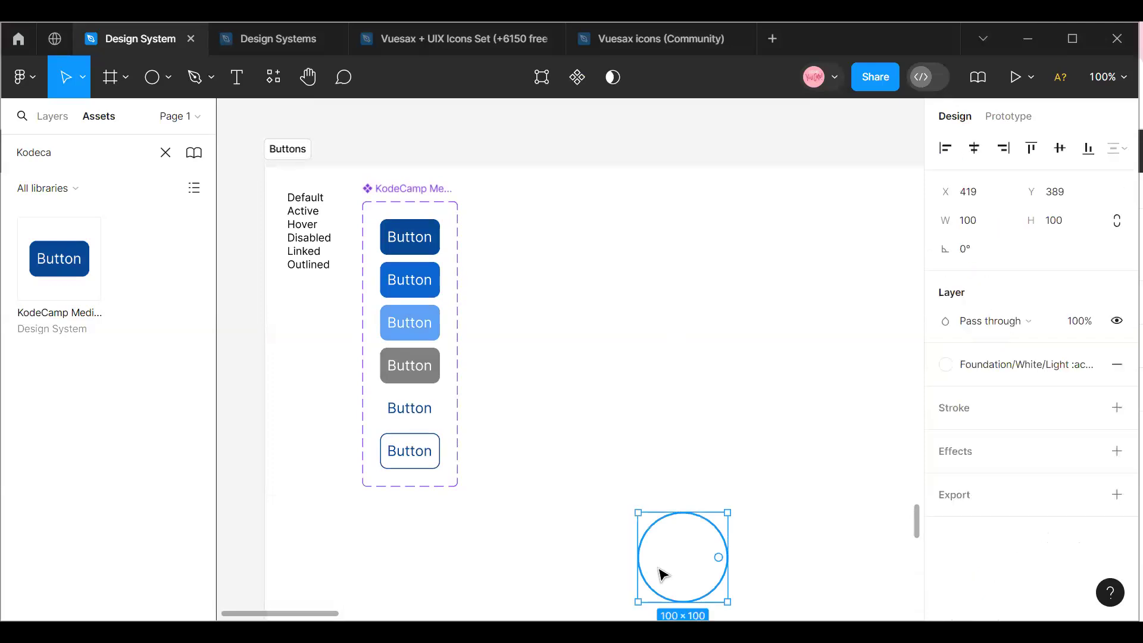
{"action": "key", "text": "Delete"}
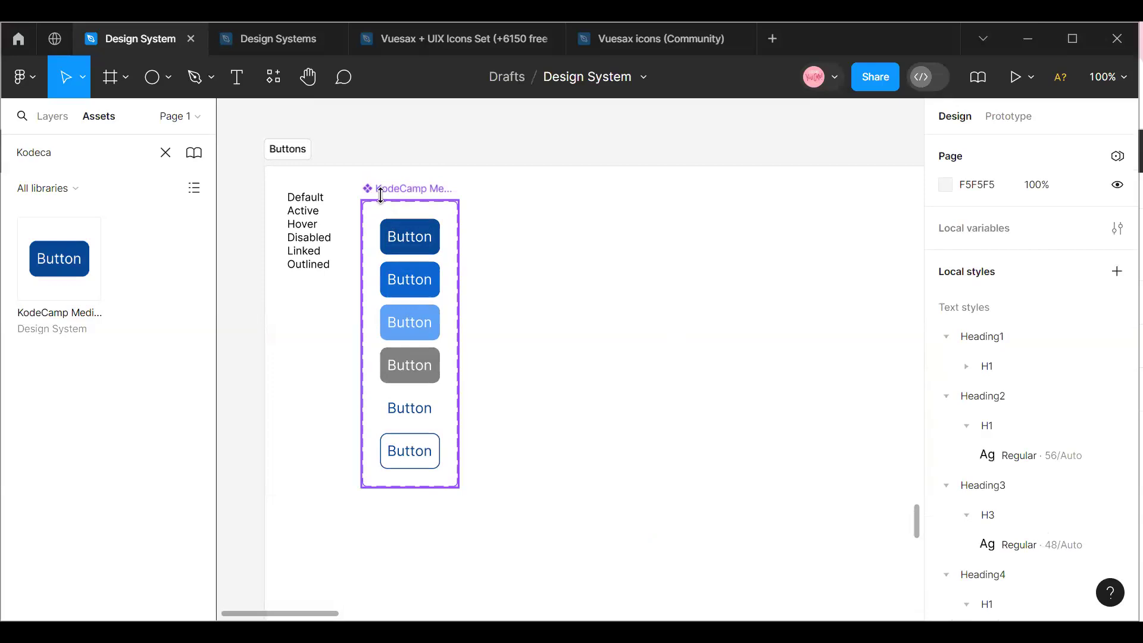
Move the KodeCamp Medium component set to X 128, Y 92 within the Buttons section and shift the section to X -895, Y 7893.
{"action": "left_click", "coordinate": [383, 232]}
{"action": "left_click_drag", "start_coordinate": [379, 249], "coordinate": [396, 295]}
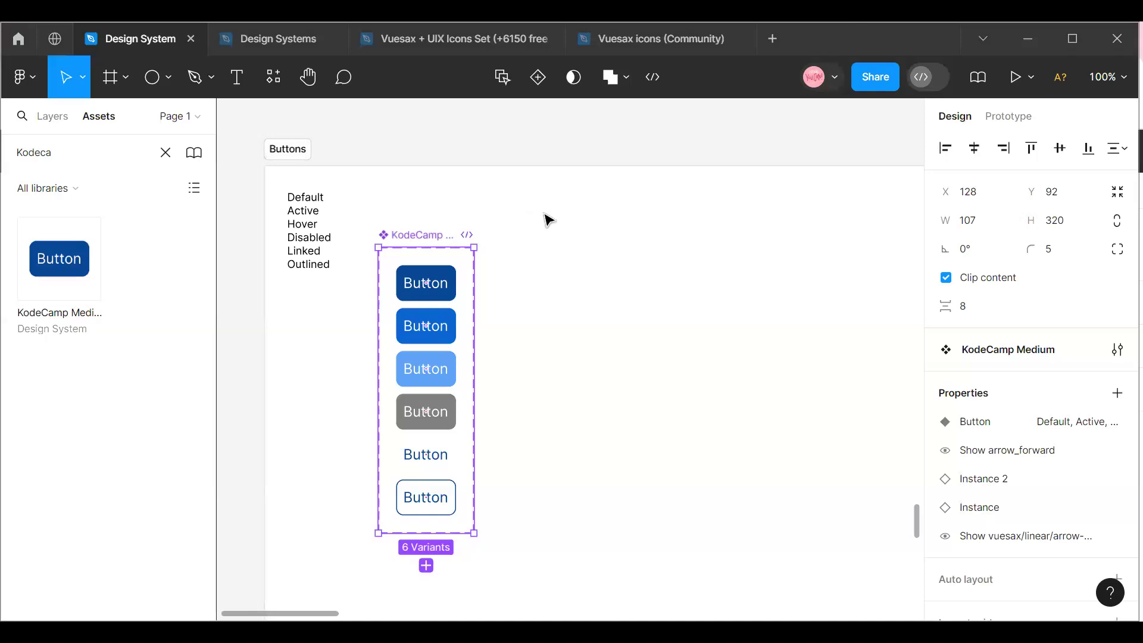
{"action": "left_click", "coordinate": [479, 202]}
{"action": "left_click", "coordinate": [480, 202]}
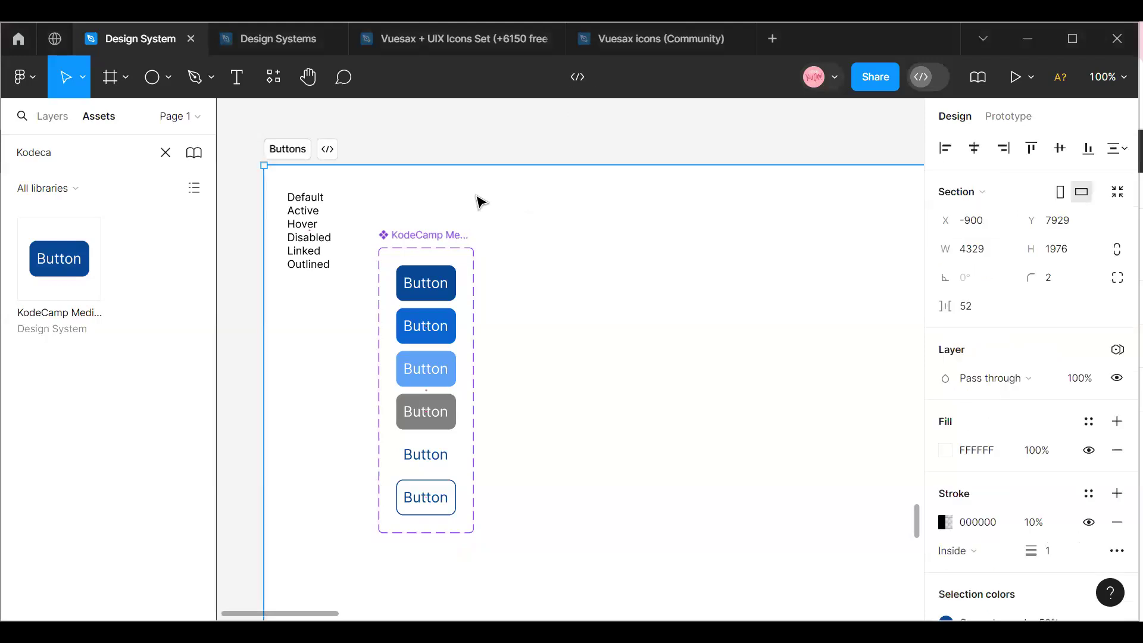
{"action": "key", "text": "ctrl+z"}
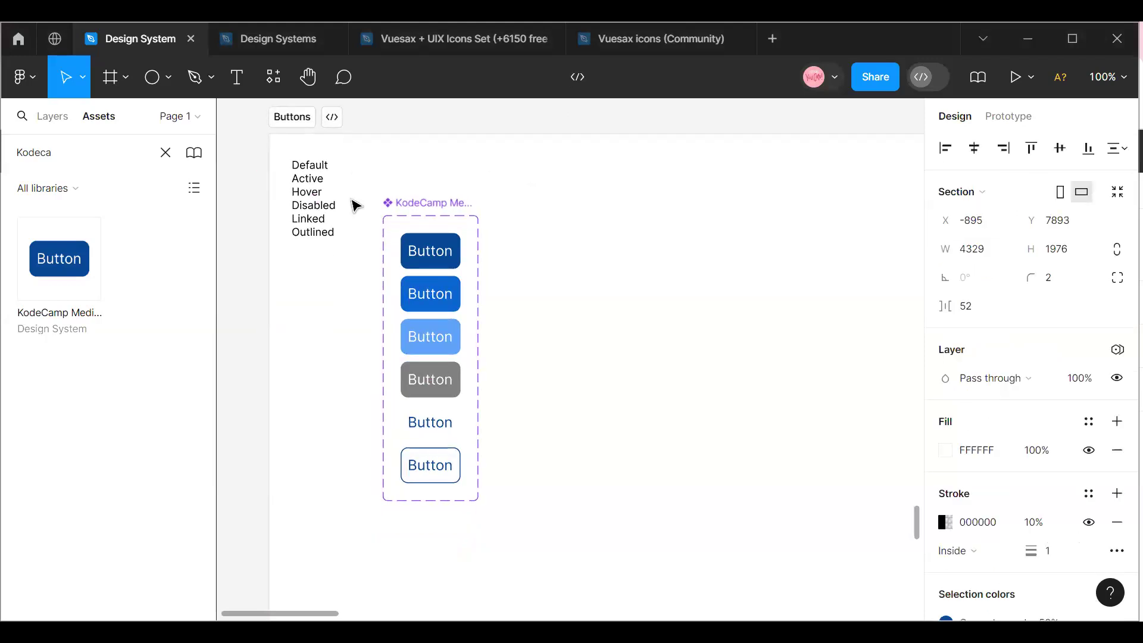